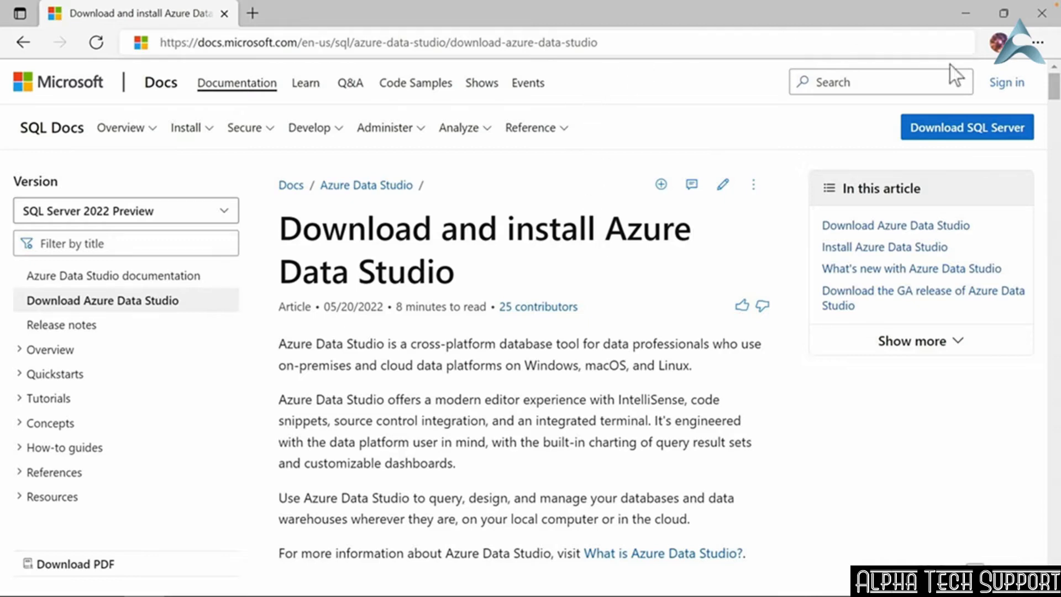
# - Download the recommended Windows user installer of Azure Data Studio, keep the flagged file, and close the browser
pyautogui.moveTo(1056, 83); pyautogui.dragTo(1055, 84)
pyautogui.scroll(-7, 1055, 88)
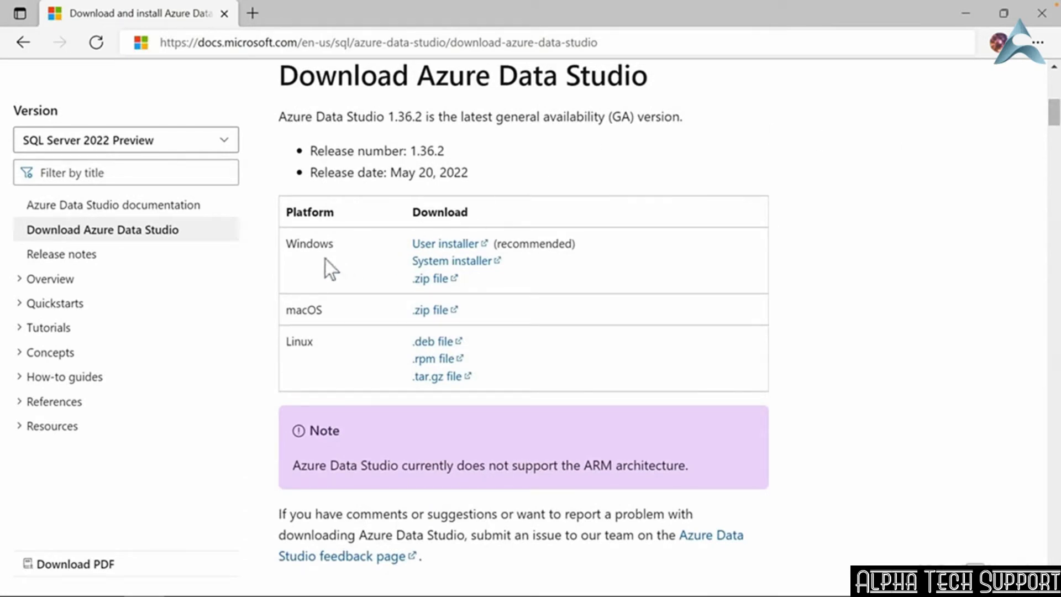
pyautogui.click(454, 255)
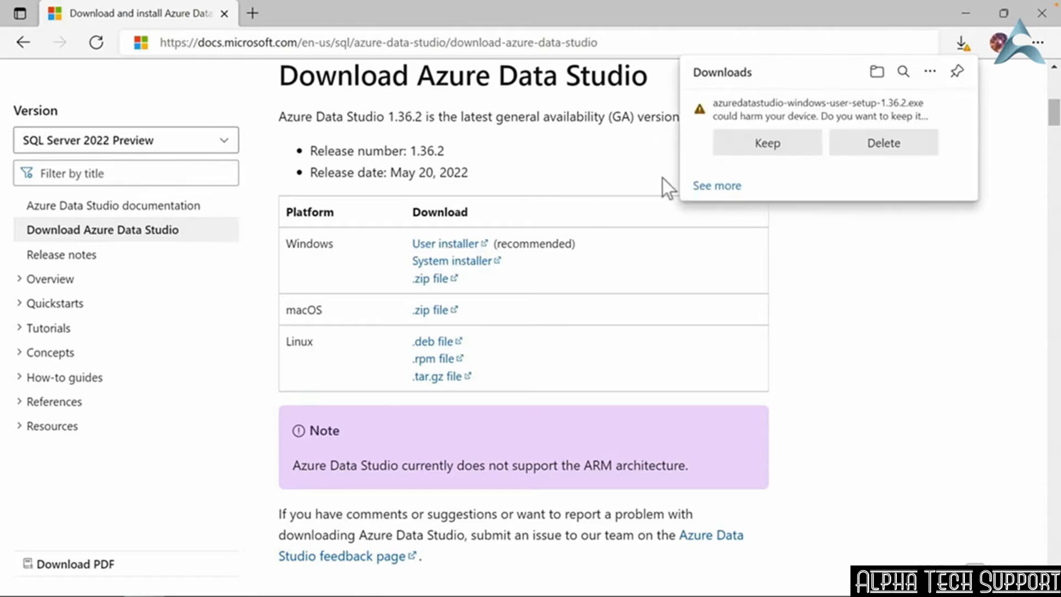
pyautogui.click(767, 143)
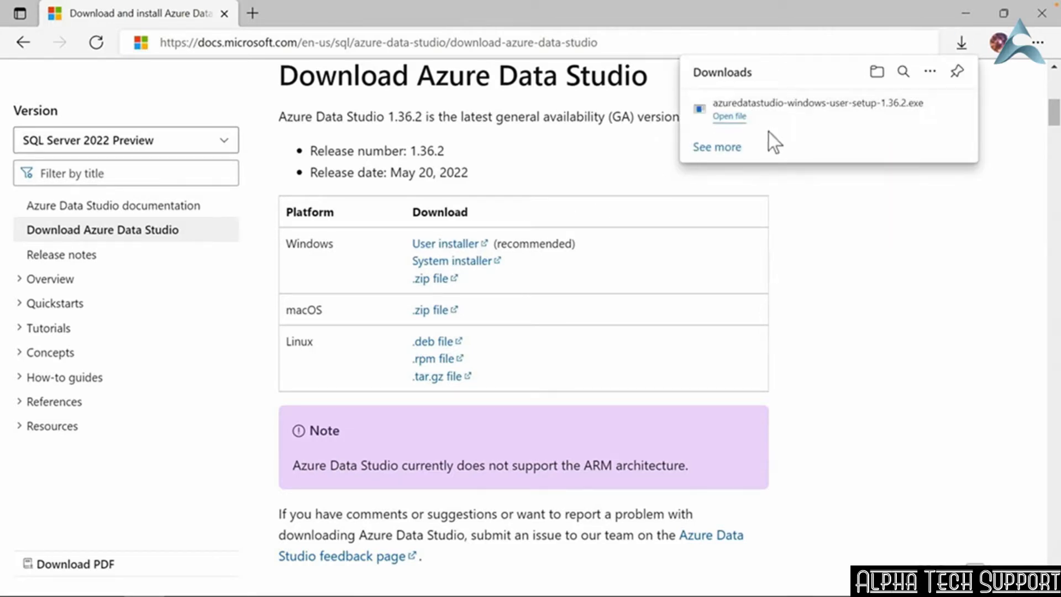
pyautogui.click(1042, 13)
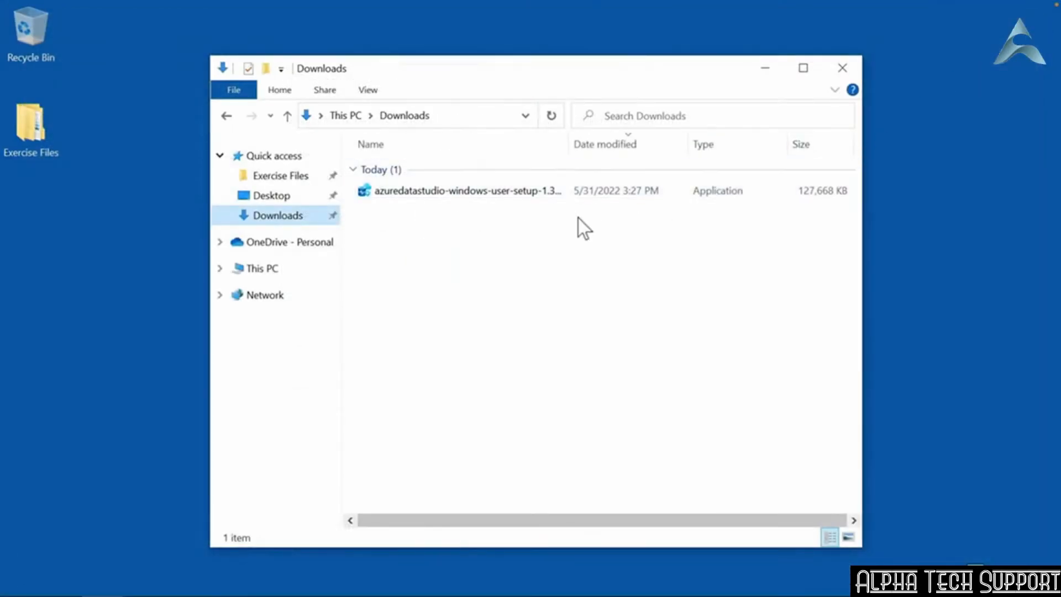
# - Run the downloaded azuredatastudio-windows-user-setup file, close the Downloads folder, and accept the license agreement
pyautogui.doubleClick(470, 195)
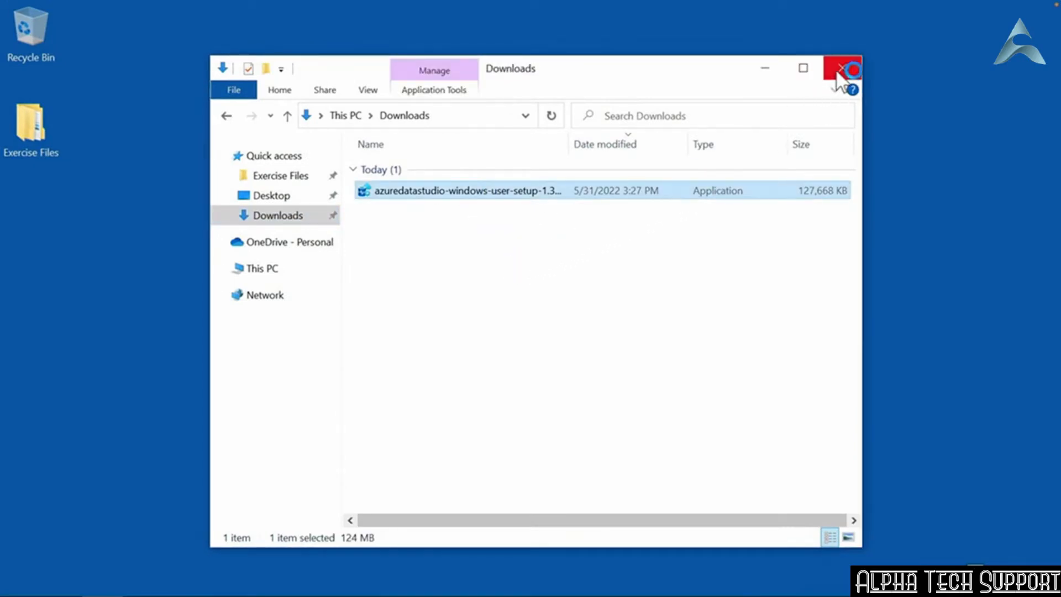
pyautogui.click(840, 70)
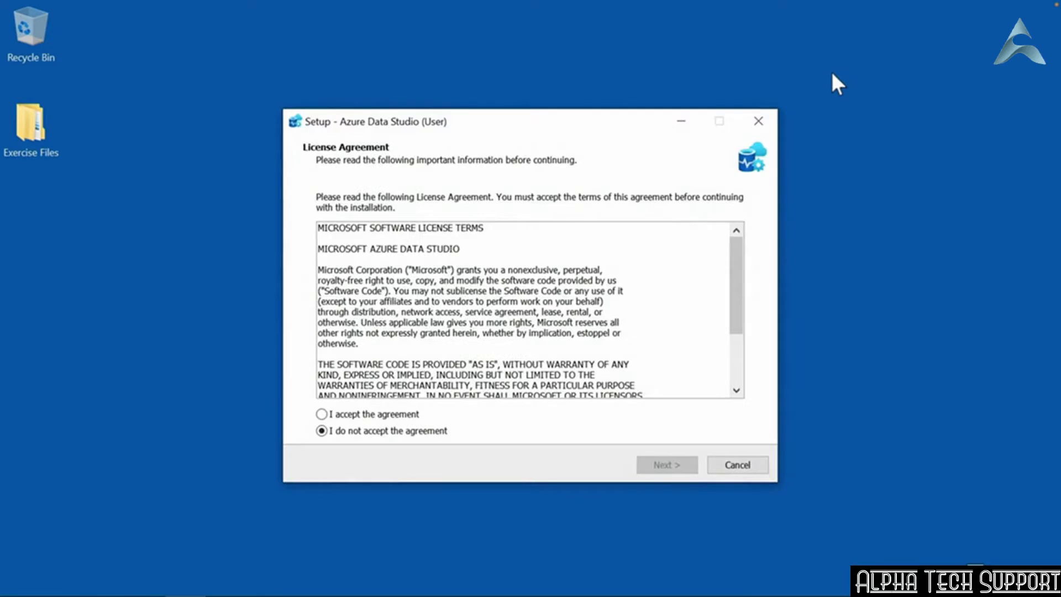
pyautogui.click(401, 415)
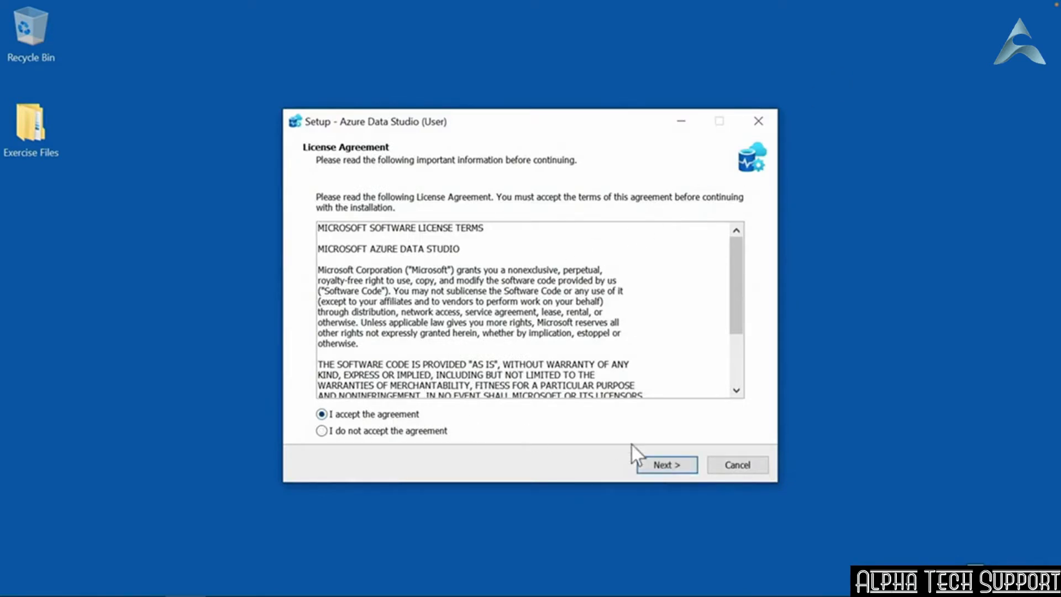
pyautogui.click(663, 463)
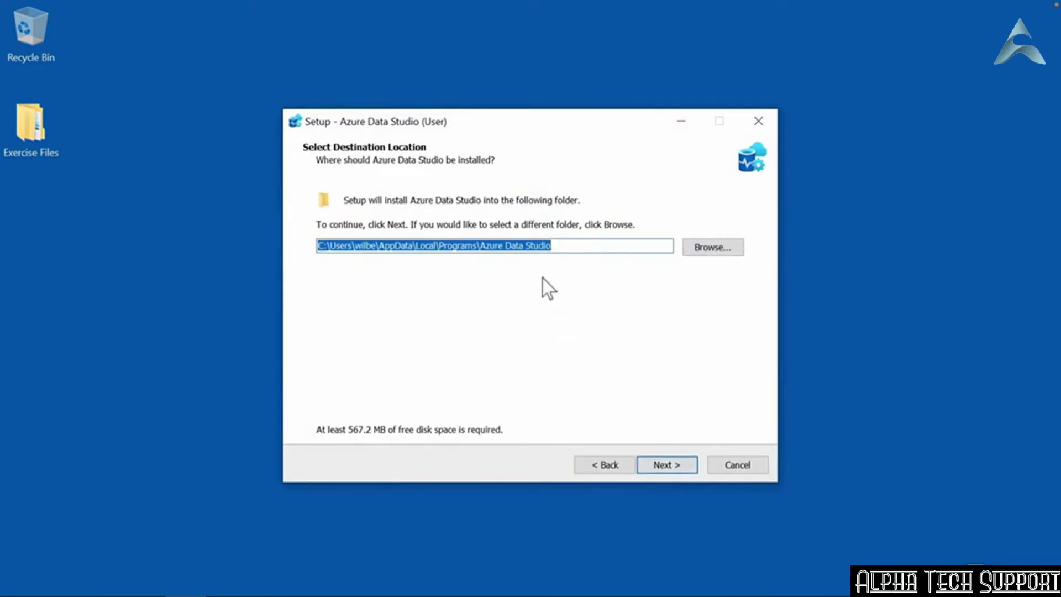
# - Keep the default destination and Start Menu folders, and enable the desktop icon, editor registration for supported file types and Add to PATH
pyautogui.click(662, 467)
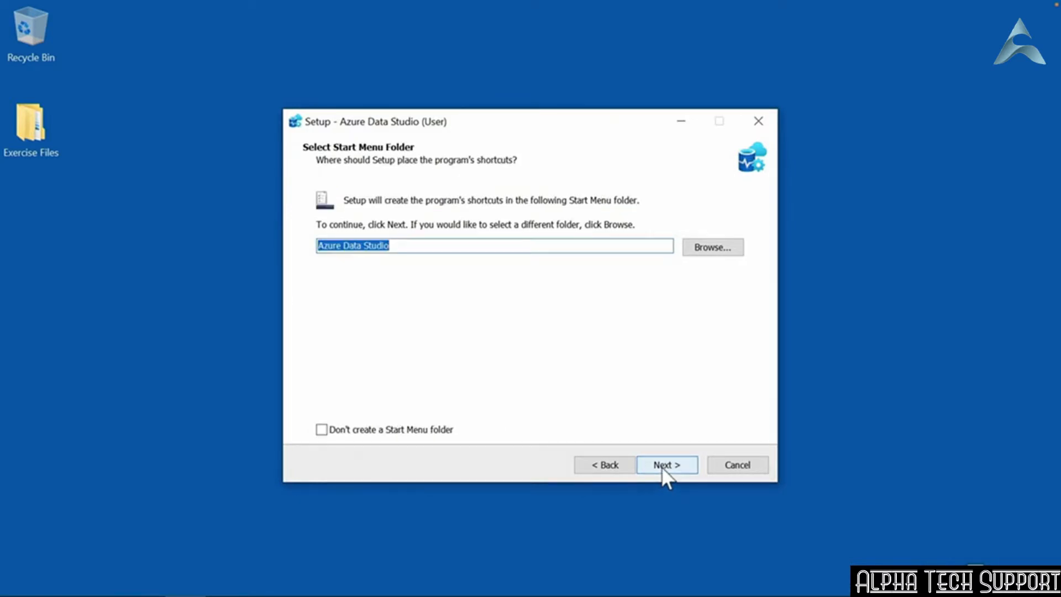
pyautogui.click(663, 465)
pyautogui.click(357, 251)
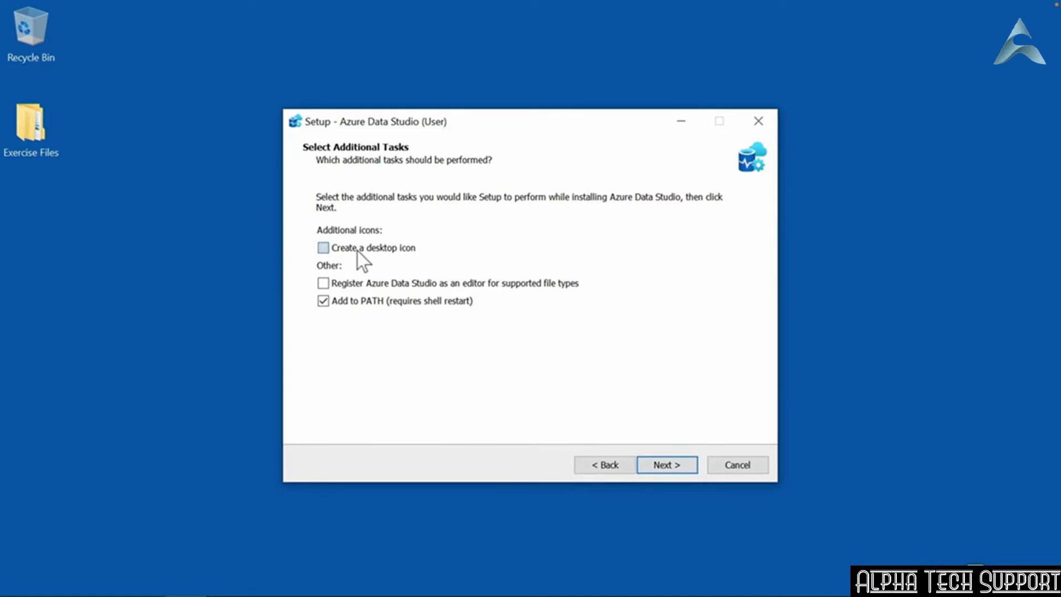
pyautogui.click(323, 284)
pyautogui.click(323, 300)
pyautogui.click(667, 464)
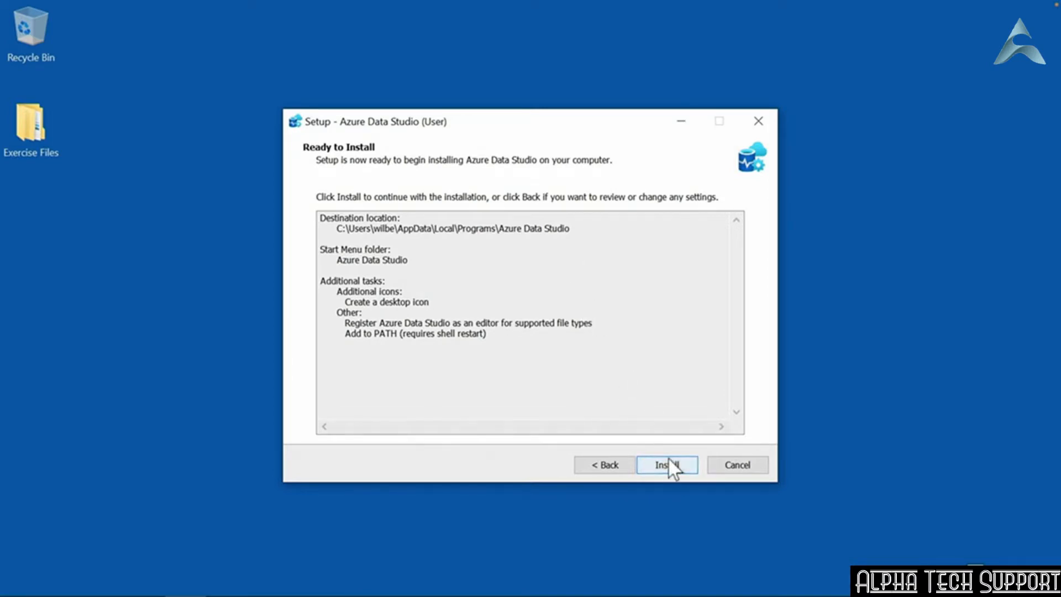
# - Install Azure Data Studio and launch it from the completed setup, enabling the recommended preview features
pyautogui.click(673, 469)
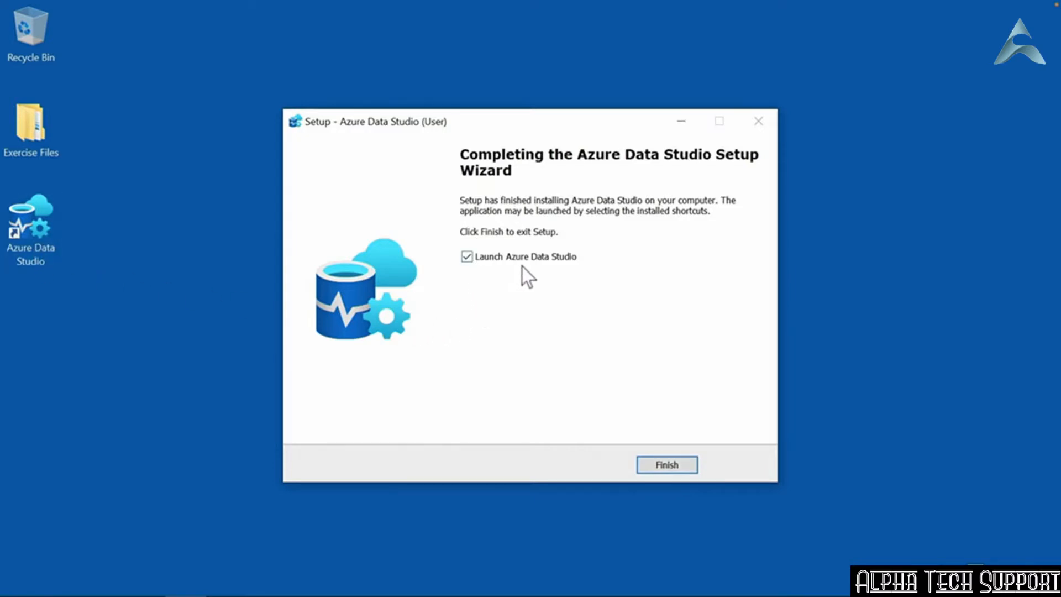
pyautogui.click(668, 467)
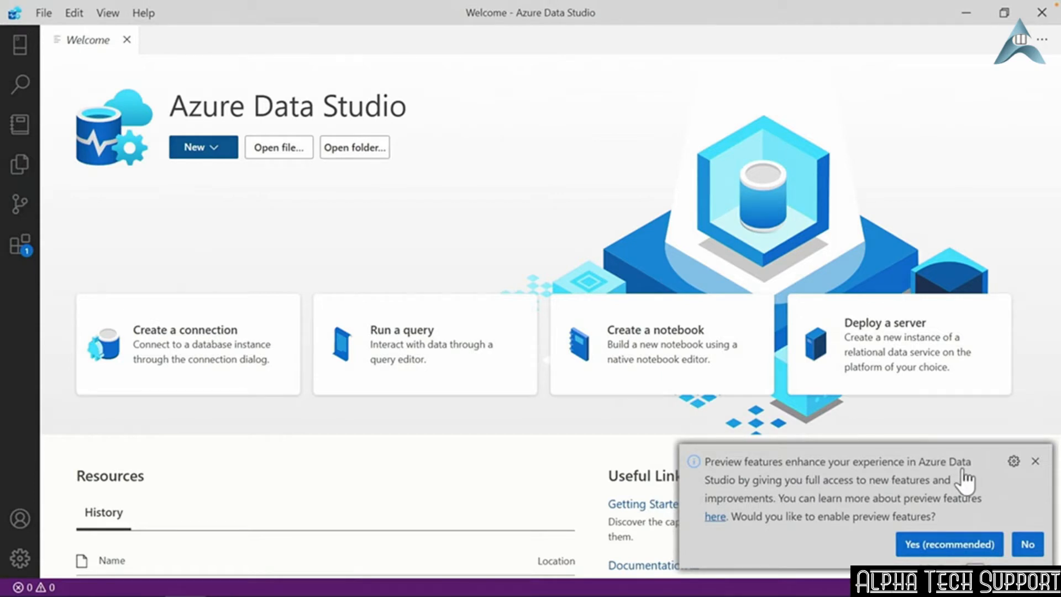
pyautogui.click(951, 547)
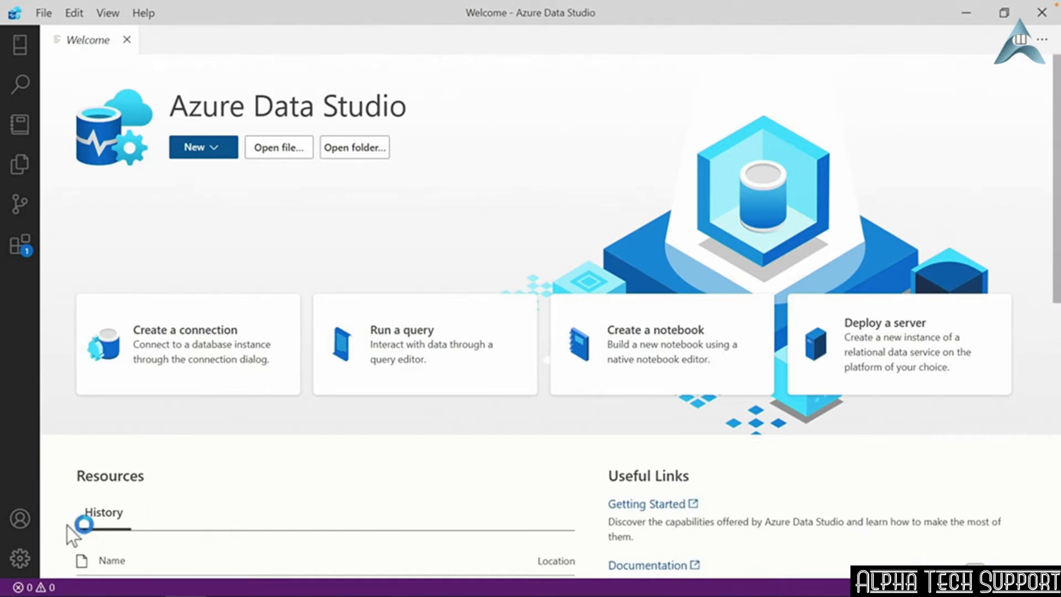
# - Search the settings for "preview features" to check the Enable Preview Features option, and close the settings
pyautogui.click(20, 559)
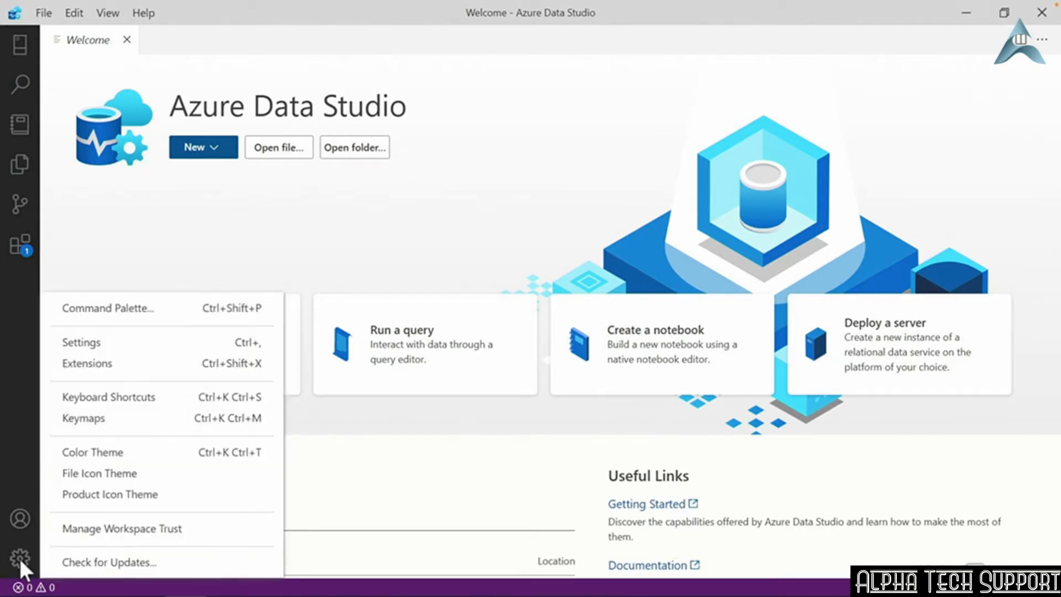
pyautogui.click(88, 348)
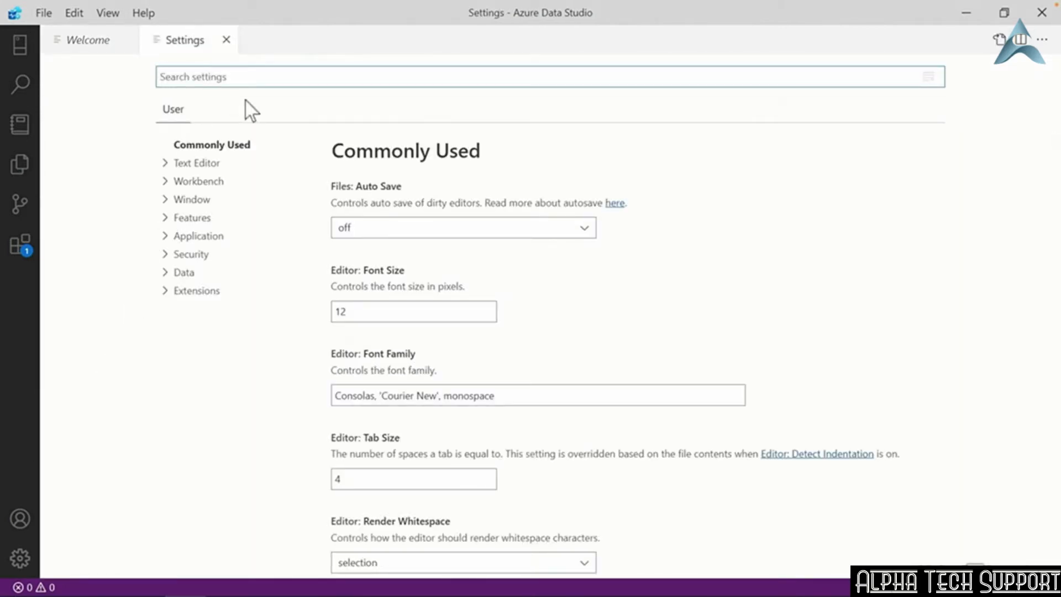
pyautogui.write('preview features')
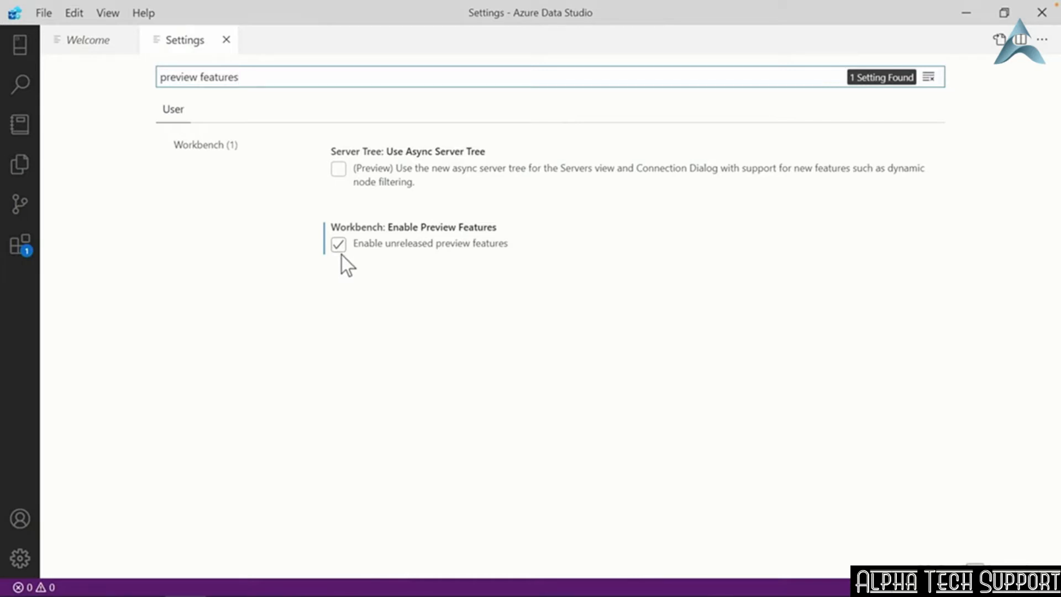
pyautogui.click(227, 40)
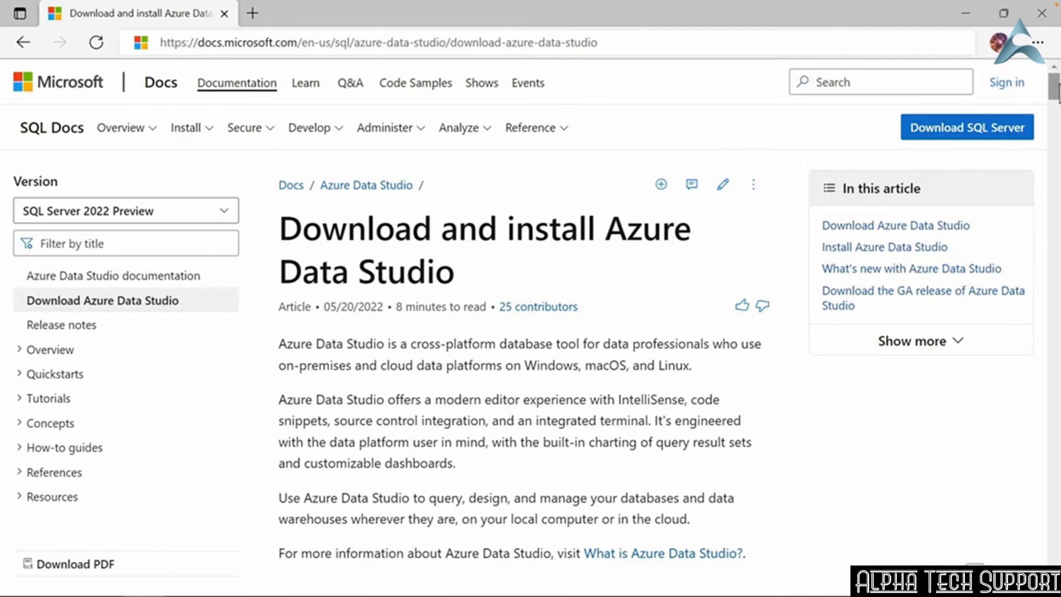
# - Download the recommended Windows user installer from the Azure Data Studio download page and keep the file
pyautogui.scroll(-1, 1056, 92)
pyautogui.scroll(-6, 1055, 92)
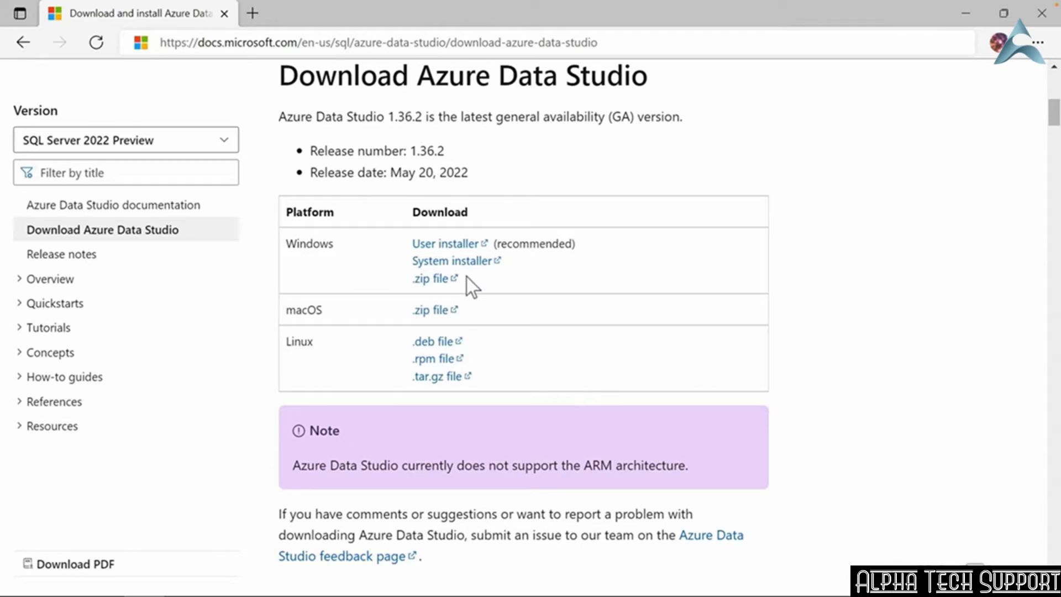
pyautogui.click(452, 251)
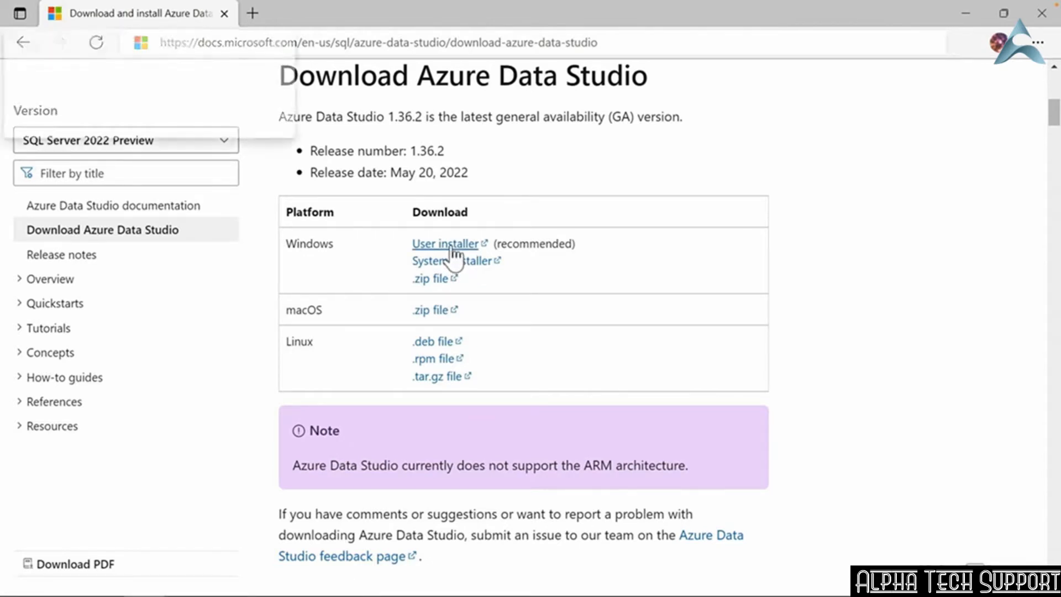
pyautogui.click(737, 146)
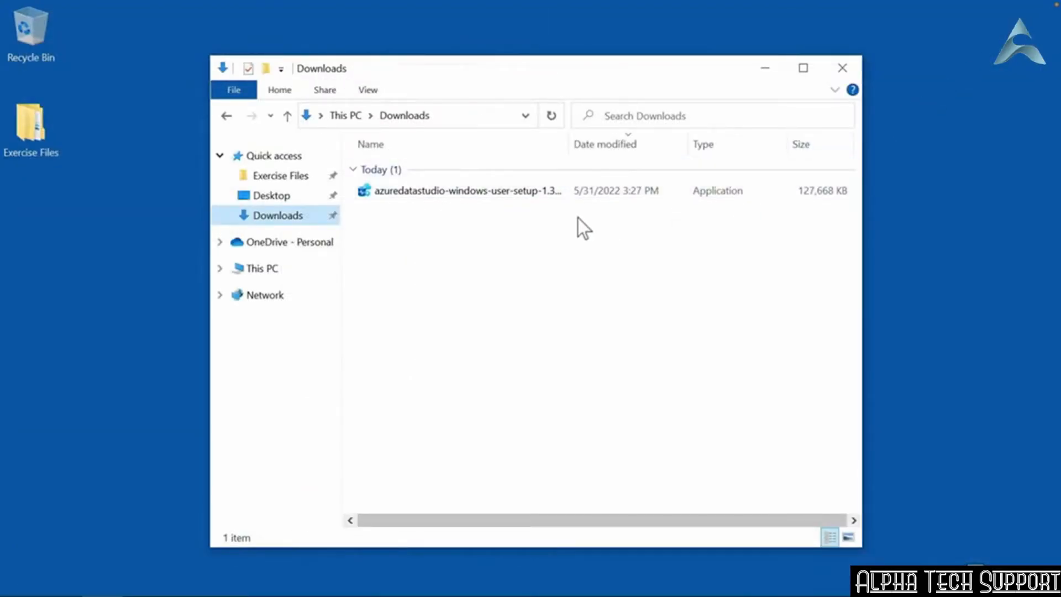
# - Start the Azure Data Studio user setup from the Downloads folder, close that folder, and accept the license agreement
pyautogui.doubleClick(470, 194)
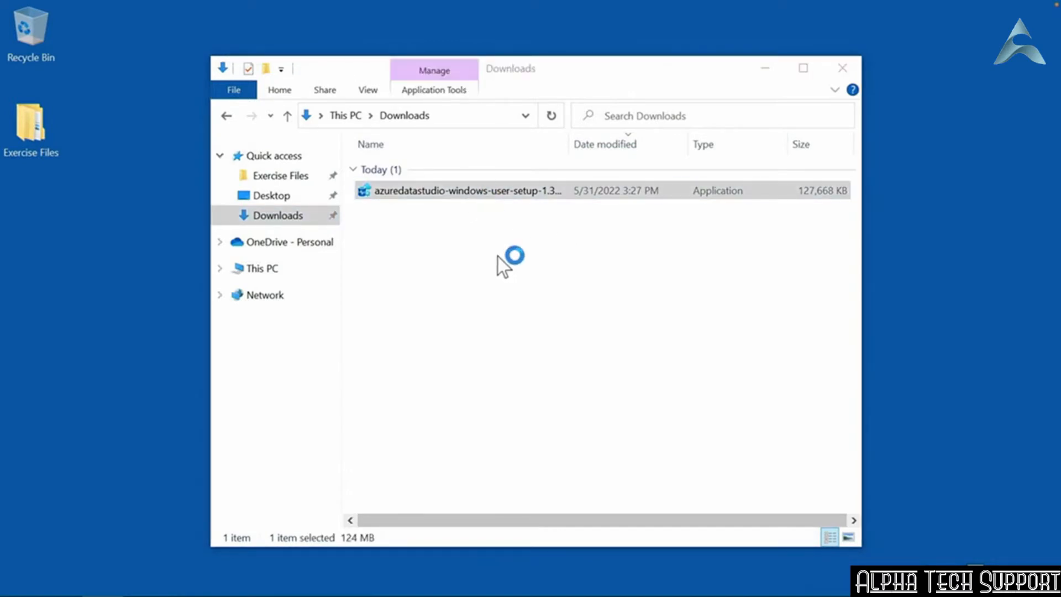
pyautogui.click(838, 72)
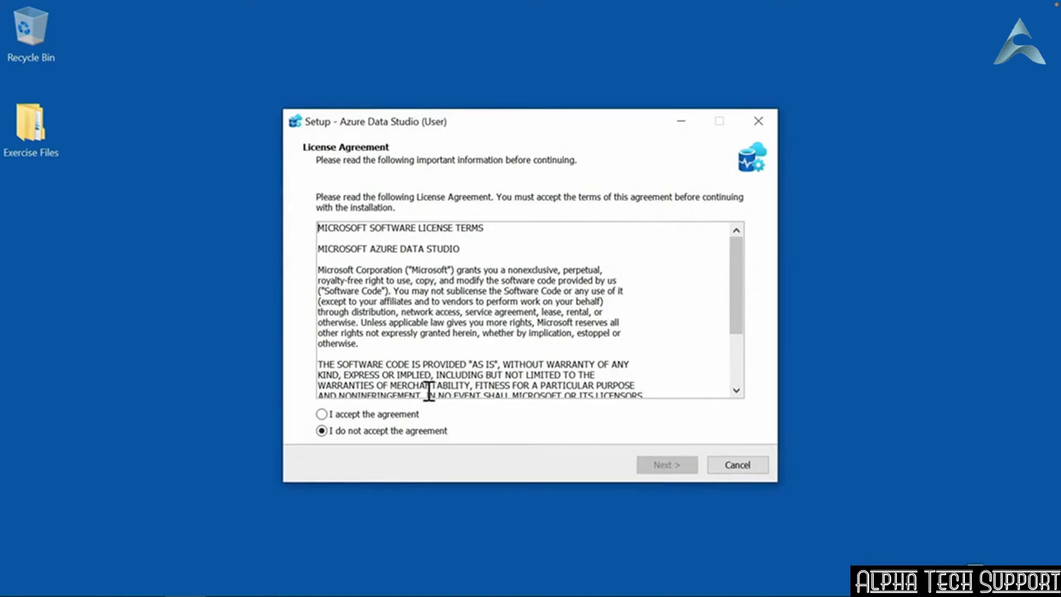
pyautogui.click(405, 415)
pyautogui.click(666, 465)
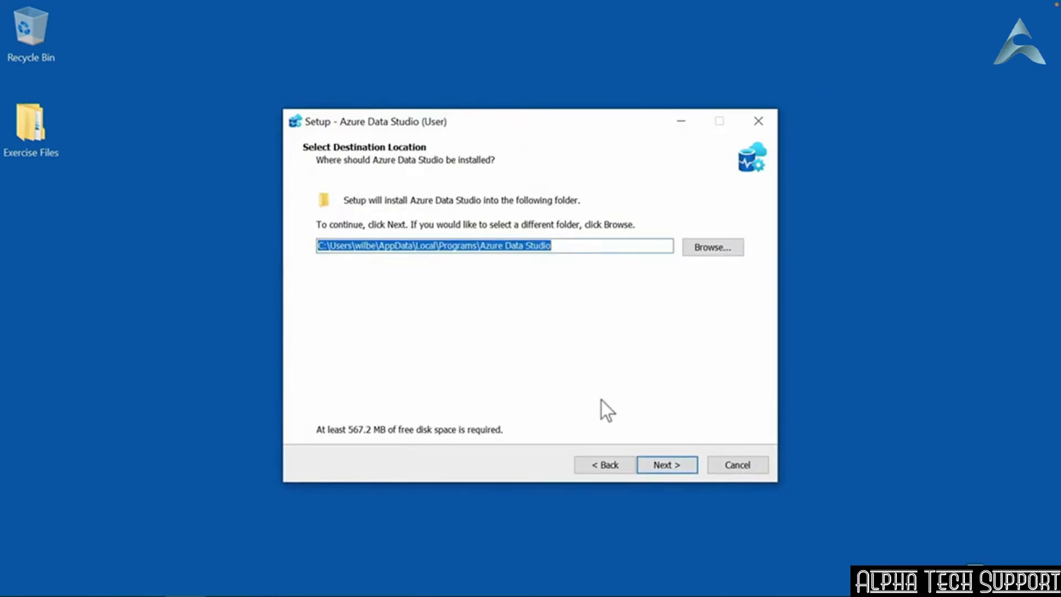
# - Accept the default destination and Start Menu folders, and choose the desktop icon, editor registration and Add to PATH as additional tasks
pyautogui.click(663, 466)
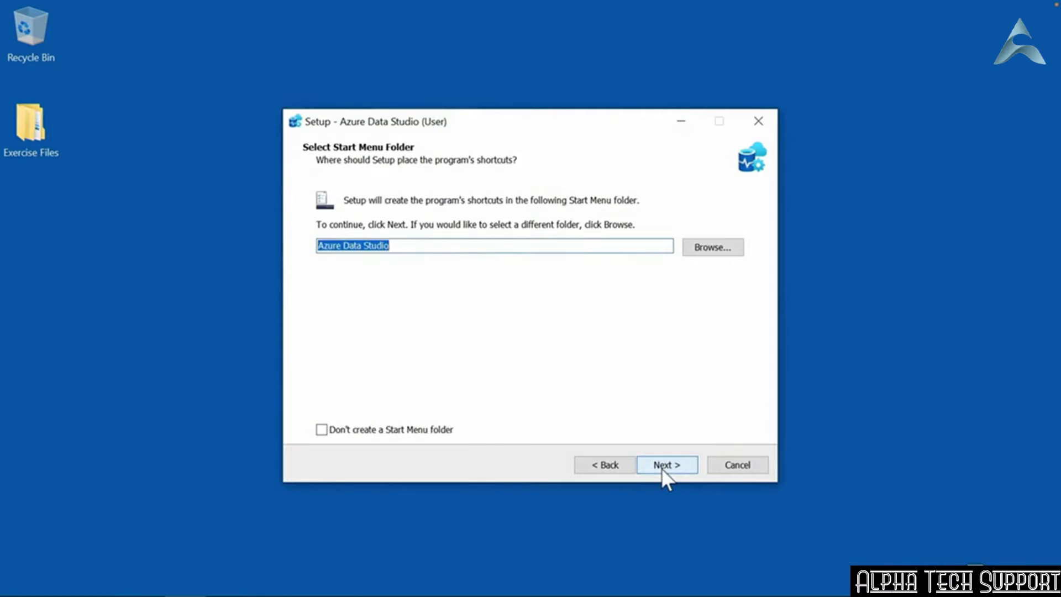
pyautogui.click(662, 466)
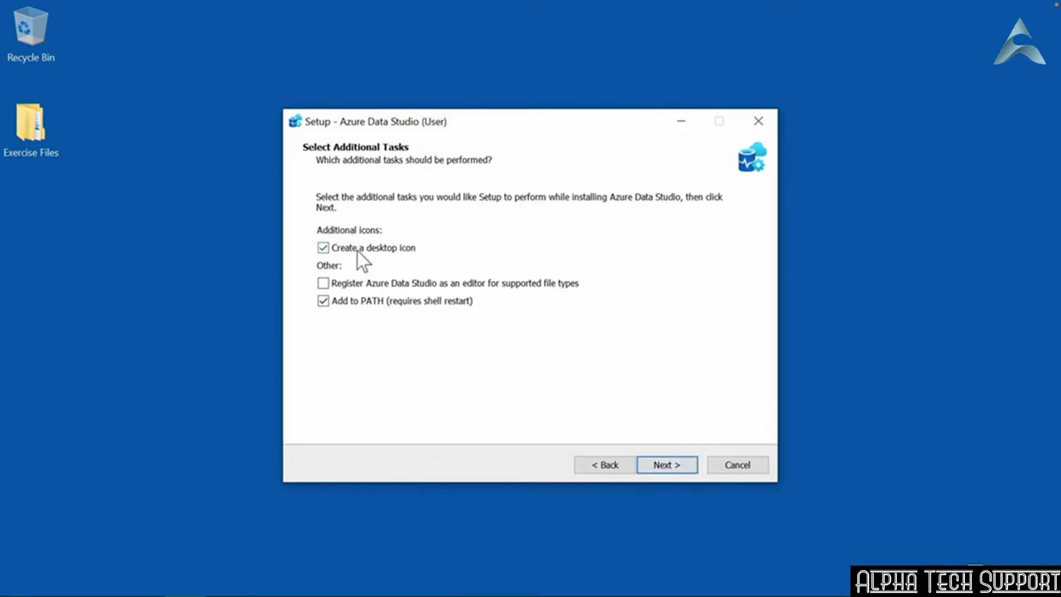
pyautogui.click(323, 284)
pyautogui.click(665, 463)
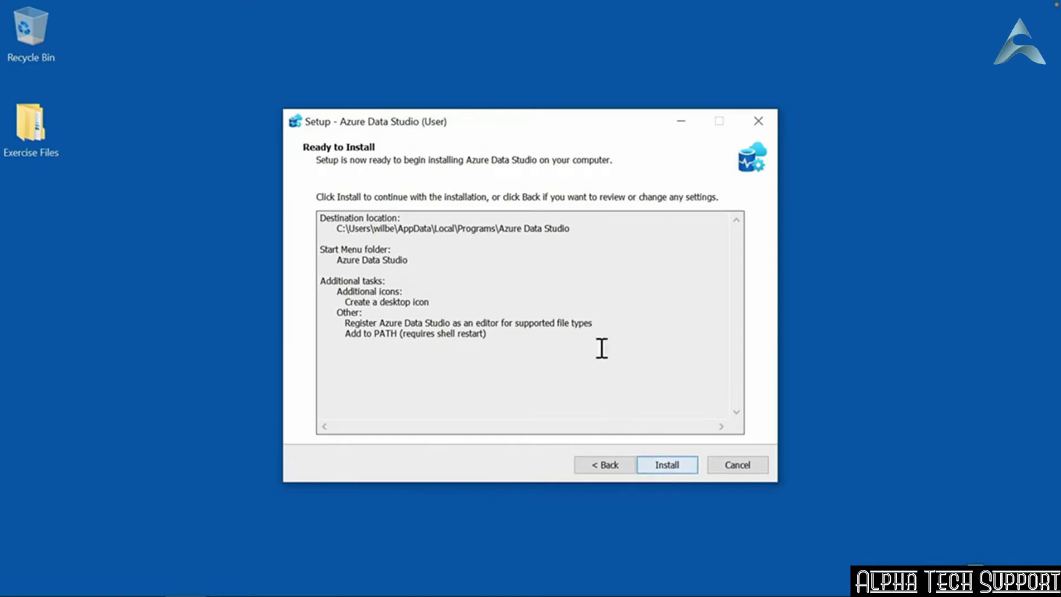
# - Run the installation, finish setup with Azure Data Studio launching, and accept enabling the preview features
pyautogui.click(672, 467)
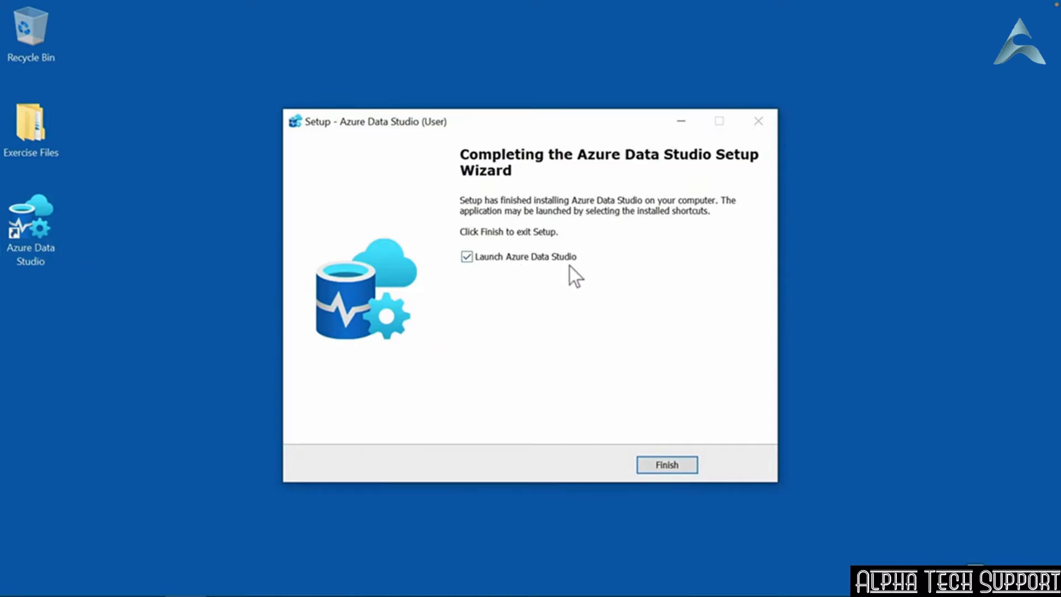
pyautogui.click(668, 468)
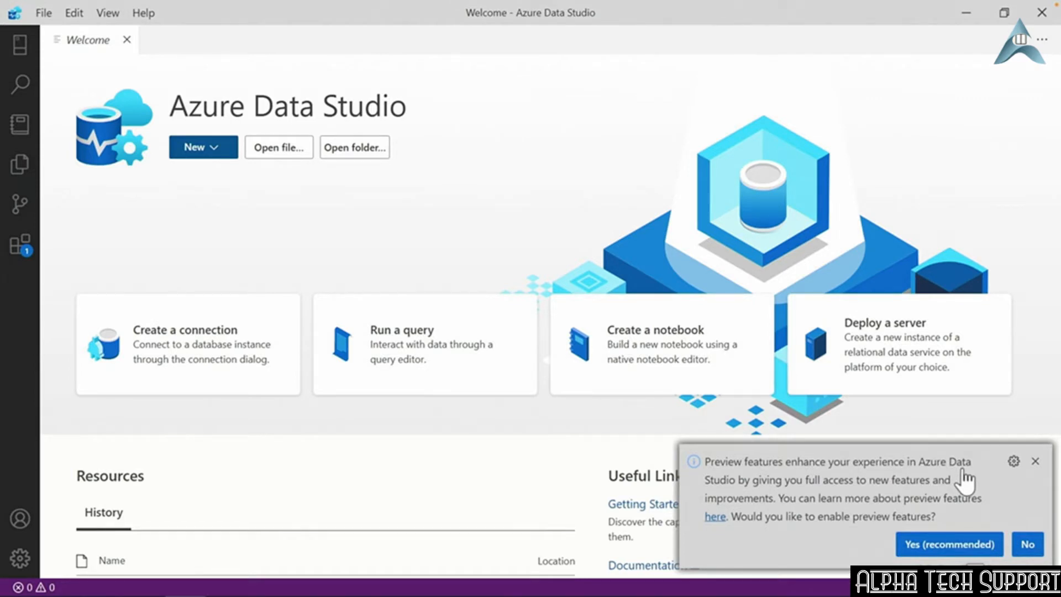
pyautogui.click(948, 547)
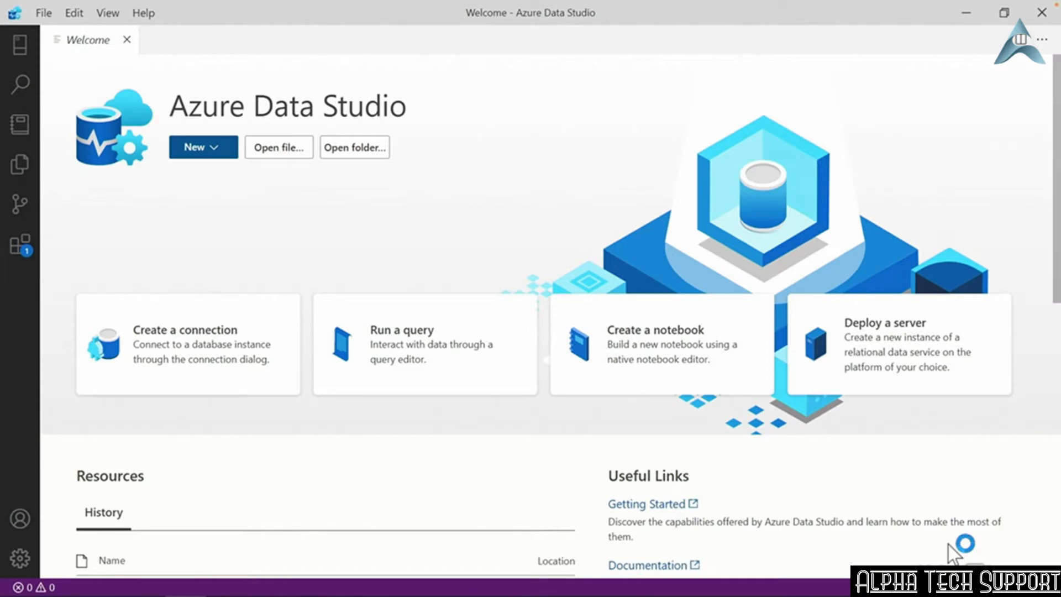
# - Look up "preview features" in the settings to verify the Enable Preview Features option, and close the settings
pyautogui.click(20, 559)
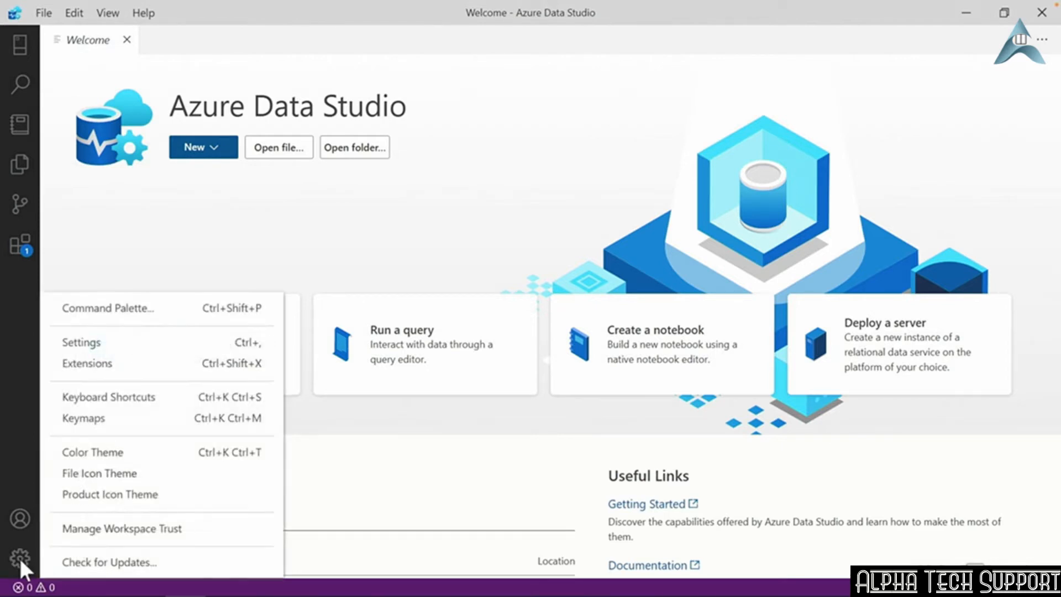
pyautogui.click(89, 346)
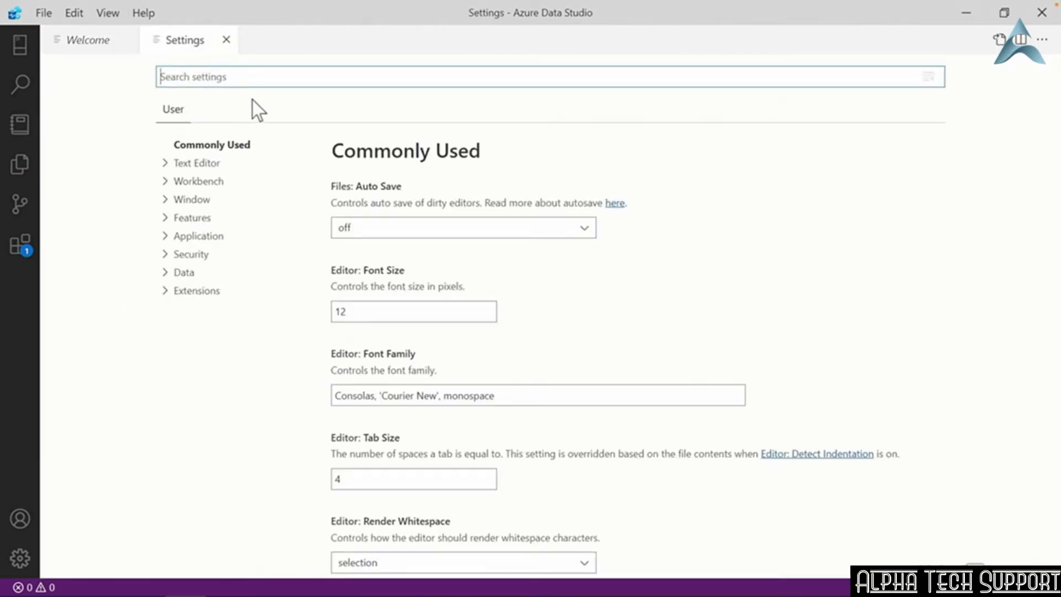
pyautogui.write('preview features')
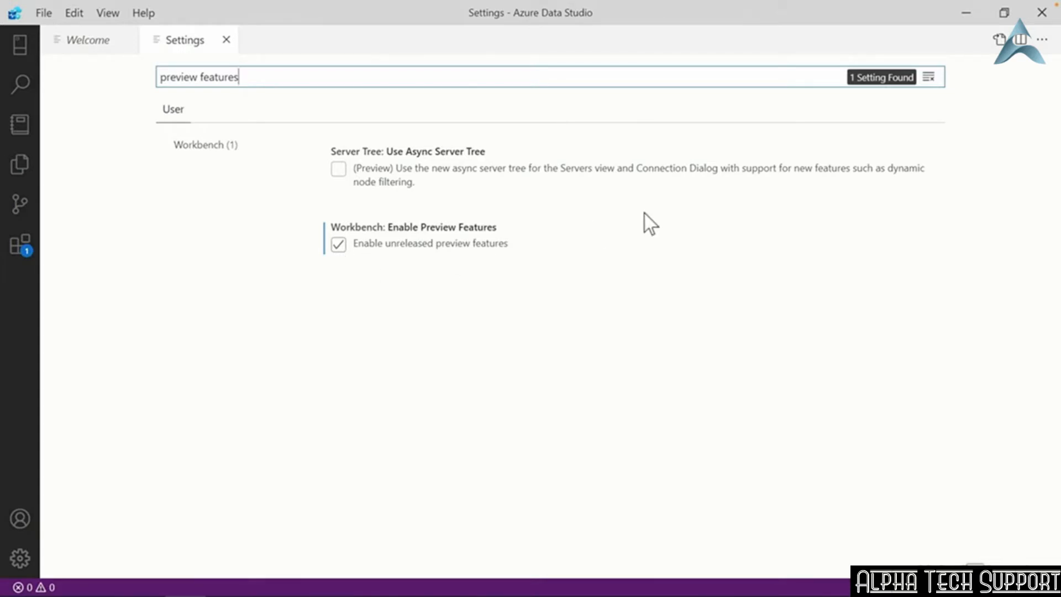
pyautogui.click(226, 39)
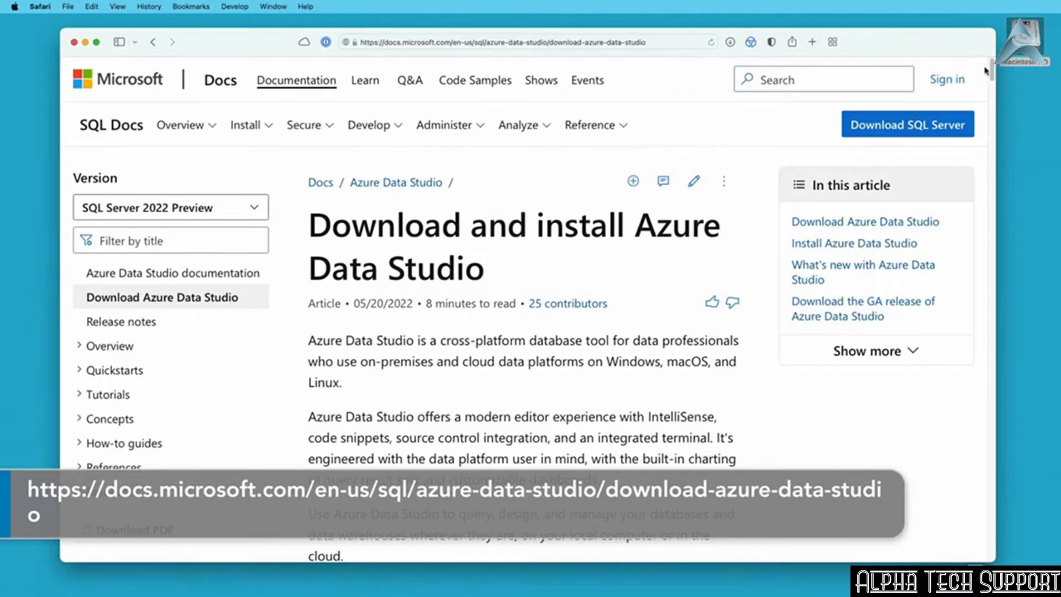
# - Download the macOS .zip file of Azure Data Studio from the documentation page and close the browser window
pyautogui.moveTo(993, 71); pyautogui.dragTo(993, 97)
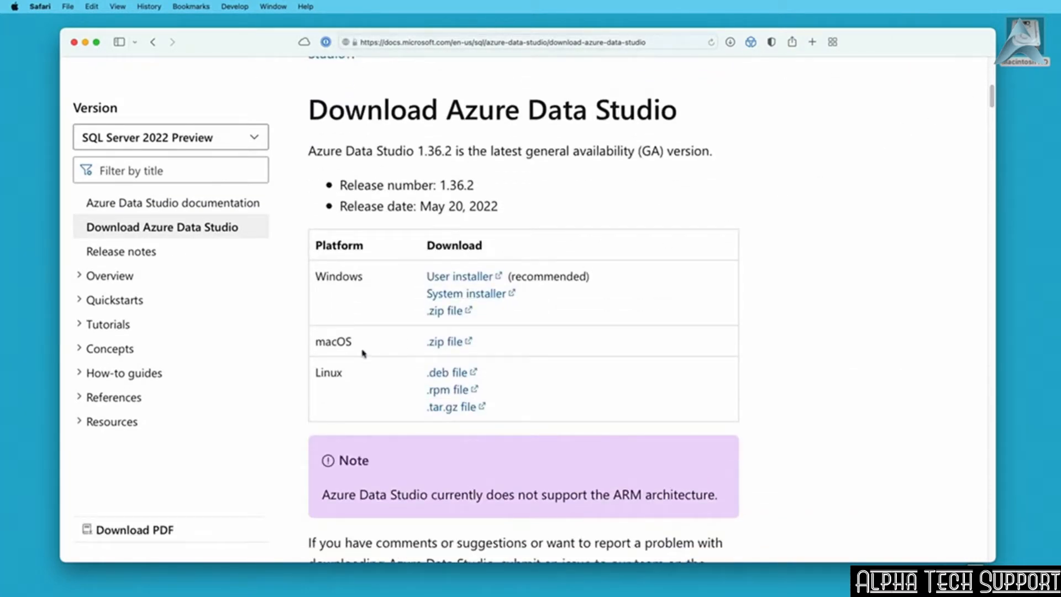
pyautogui.click(438, 342)
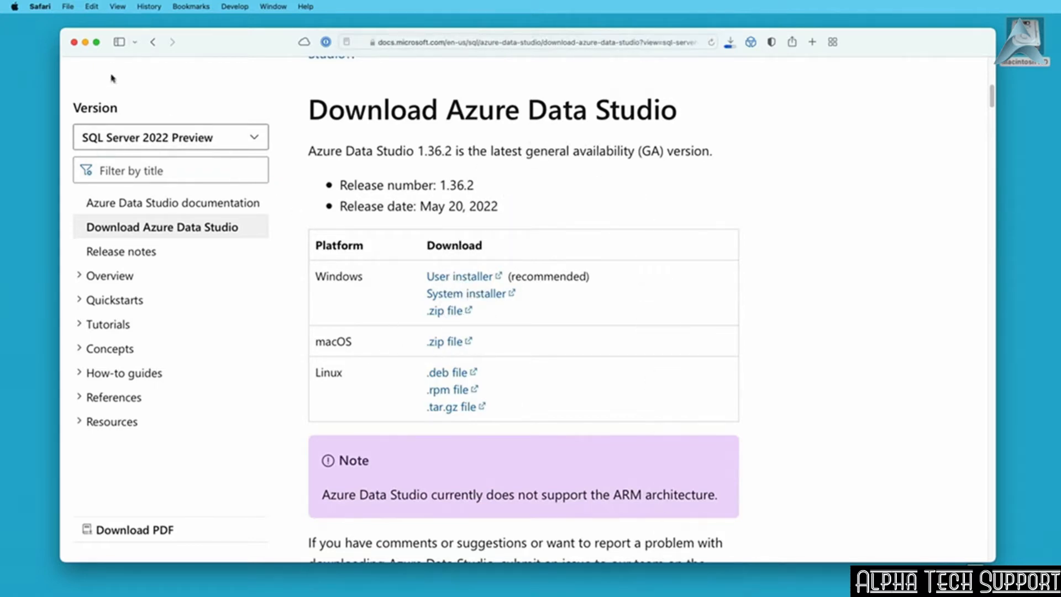
pyautogui.click(73, 42)
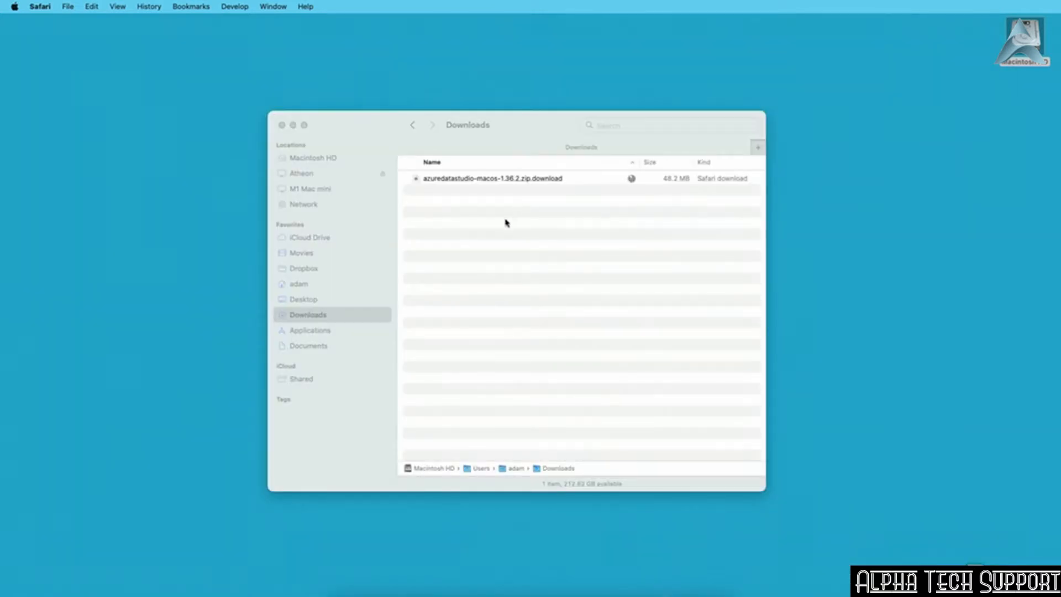
# - Expand the downloaded azuredatastudio-macos-1.36.2.zip and move Azure Data Studio.app from Downloads to the Applications folder
pyautogui.click(504, 222)
pyautogui.doubleClick(483, 180)
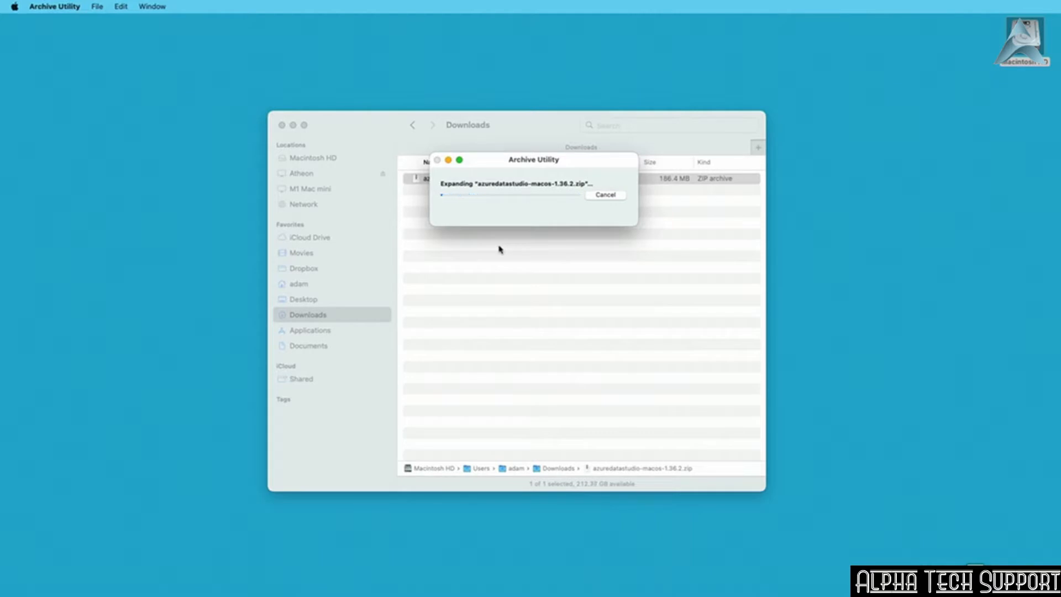
pyautogui.click(462, 181)
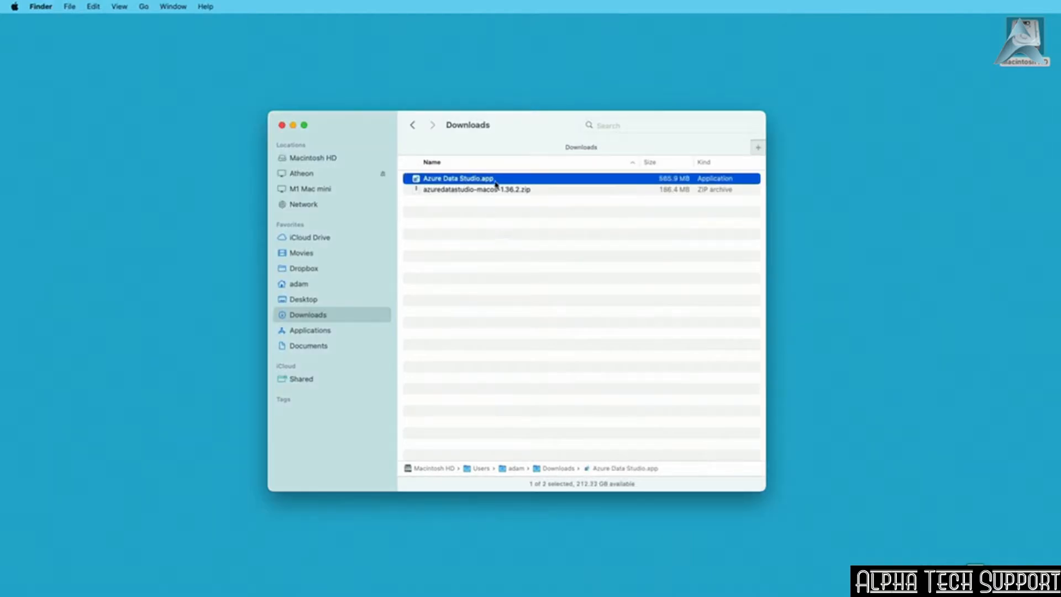
pyautogui.click(497, 222)
pyautogui.moveTo(443, 178); pyautogui.dragTo(326, 332)
# - Launch Azure Data Studio.app from the Applications folder and allow the app downloaded from the internet to open
pyautogui.click(309, 331)
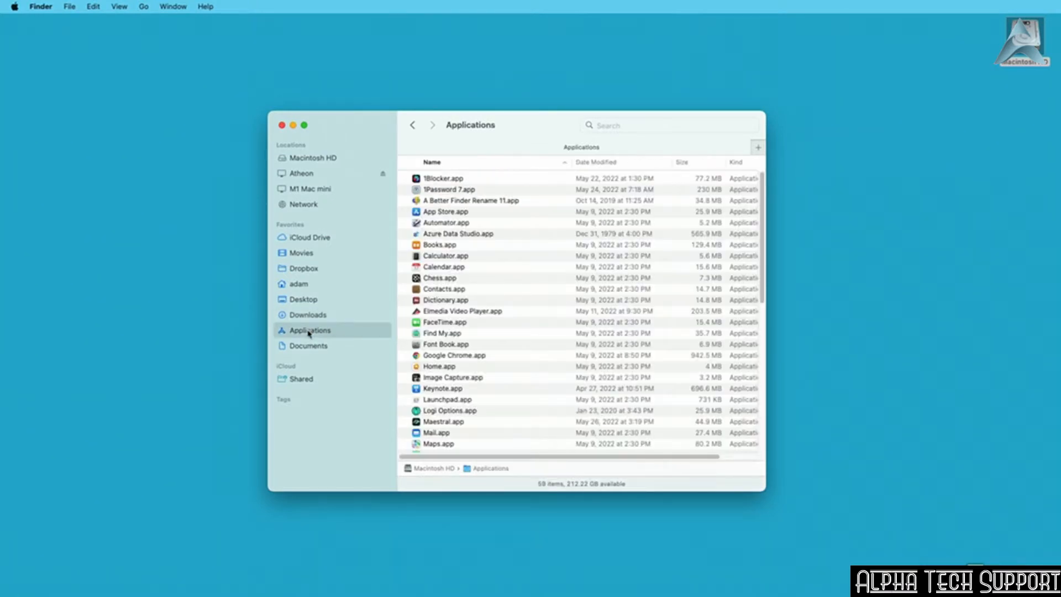
pyautogui.click(453, 236)
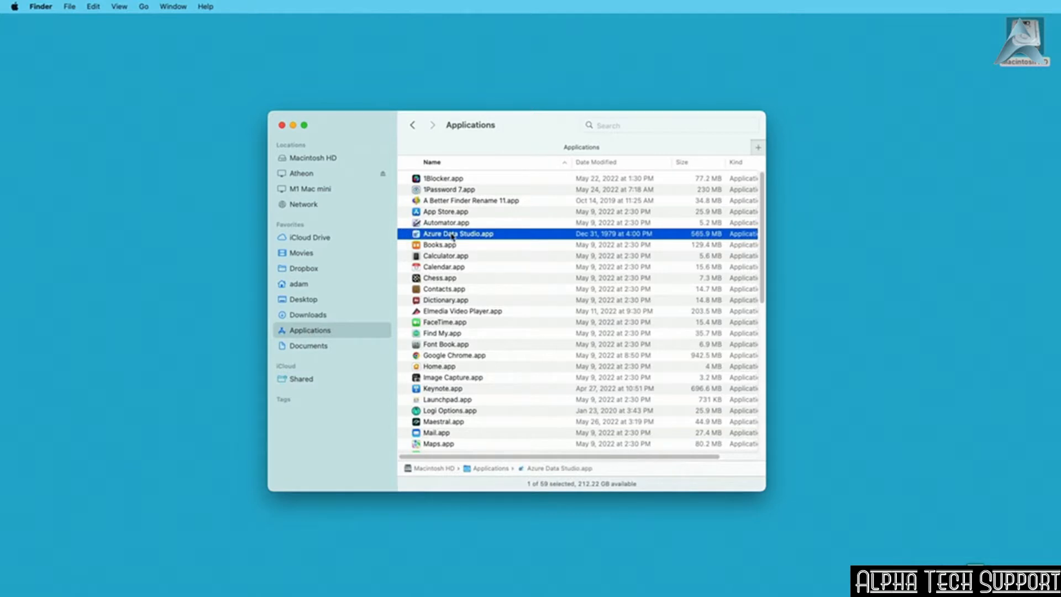
pyautogui.doubleClick(453, 236)
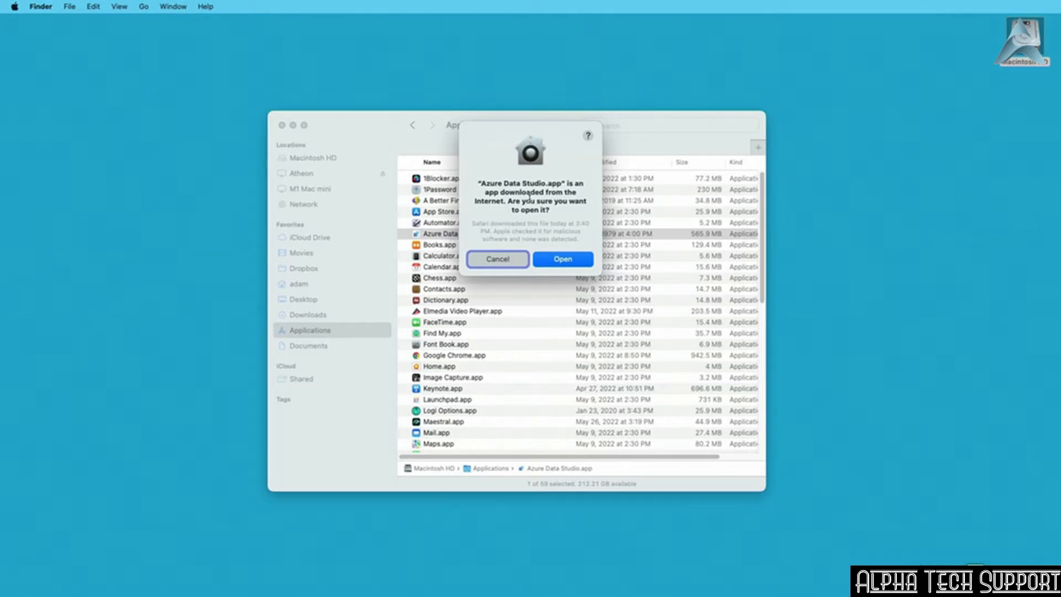
pyautogui.click(568, 259)
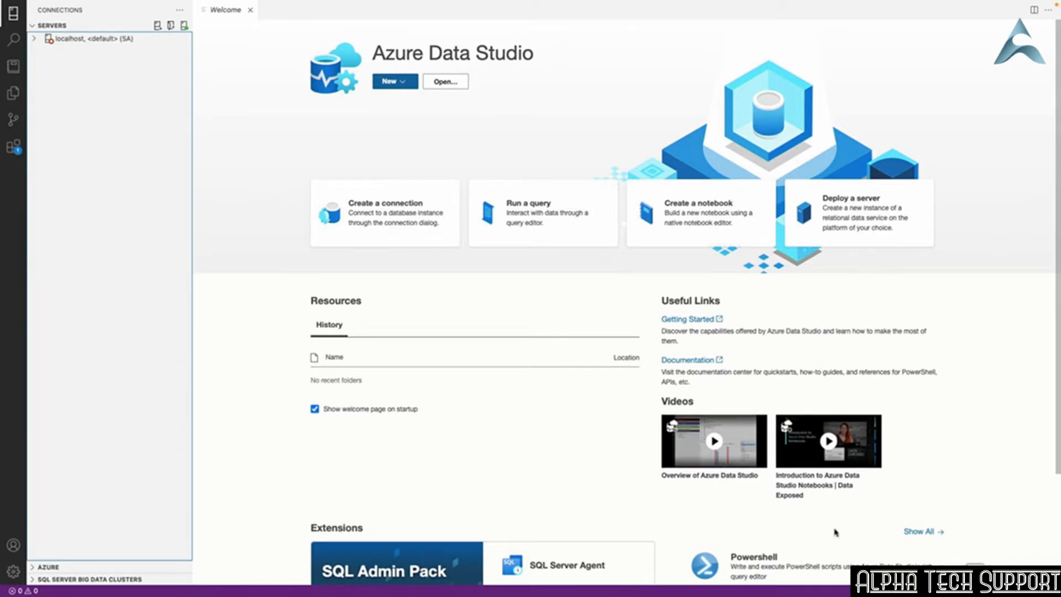
# - Search the macOS installation's settings for "preview features" to check the Enable Preview Features option, and close the settings
pyautogui.click(13, 572)
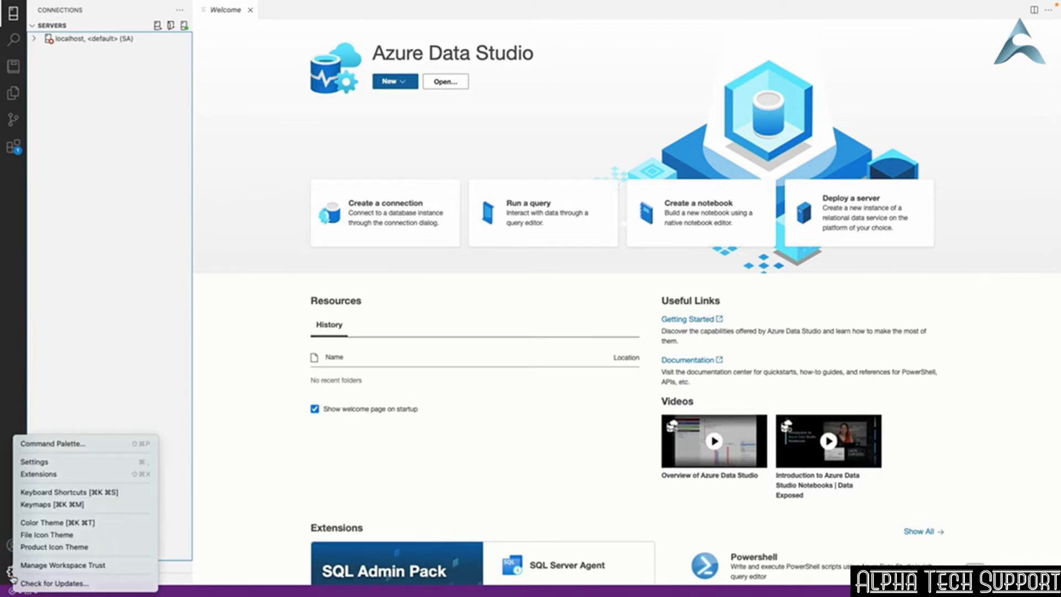
pyautogui.click(59, 464)
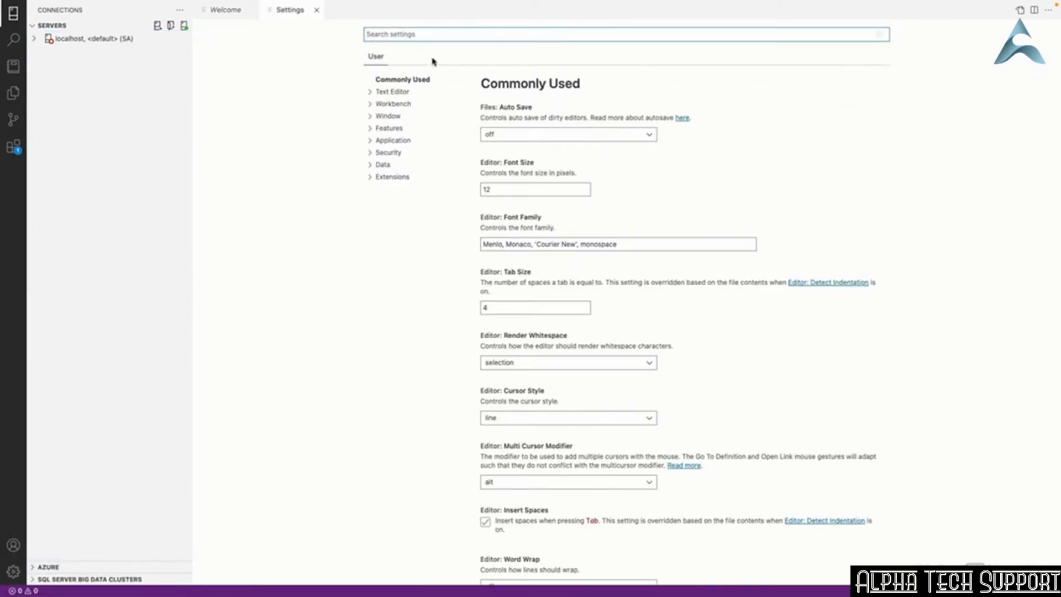
pyautogui.write('preview features')
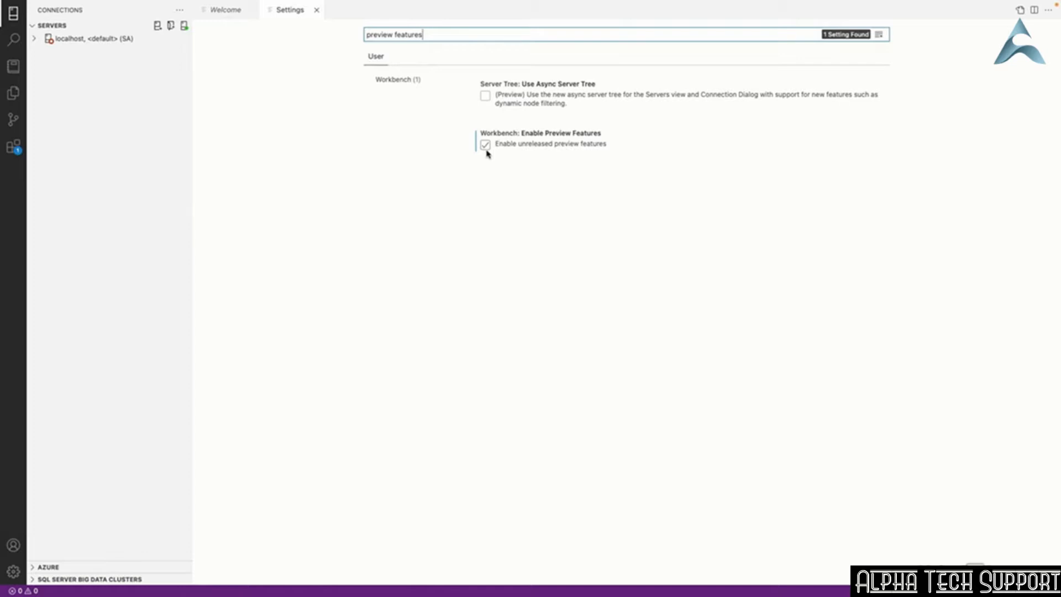
pyautogui.click(317, 11)
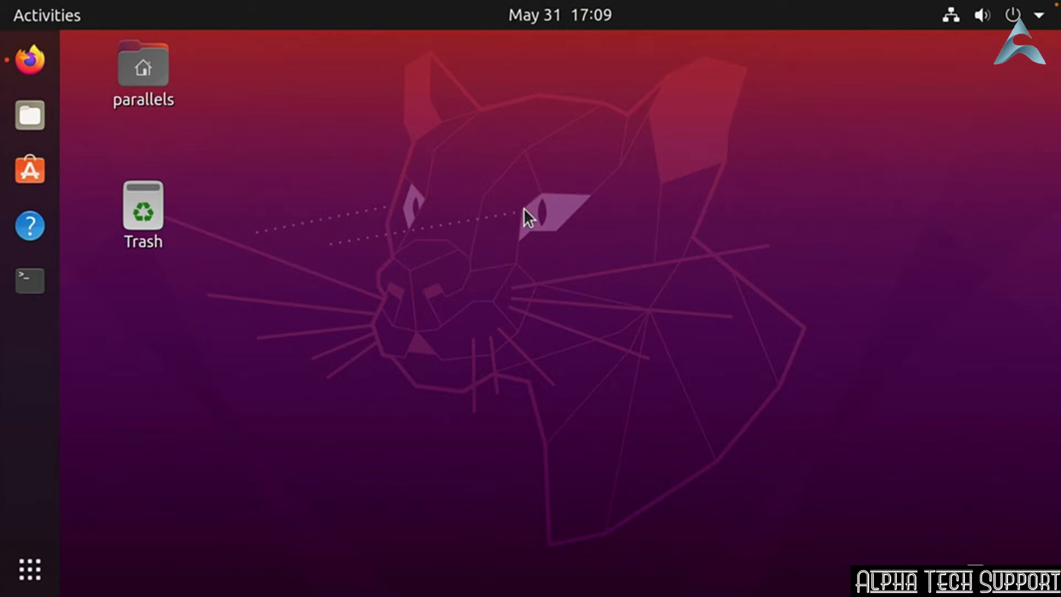
# - Switch to Firefox on the Linux machine and save the Linux .tar.gz file from the Azure Data Studio download page
pyautogui.click(31, 59)
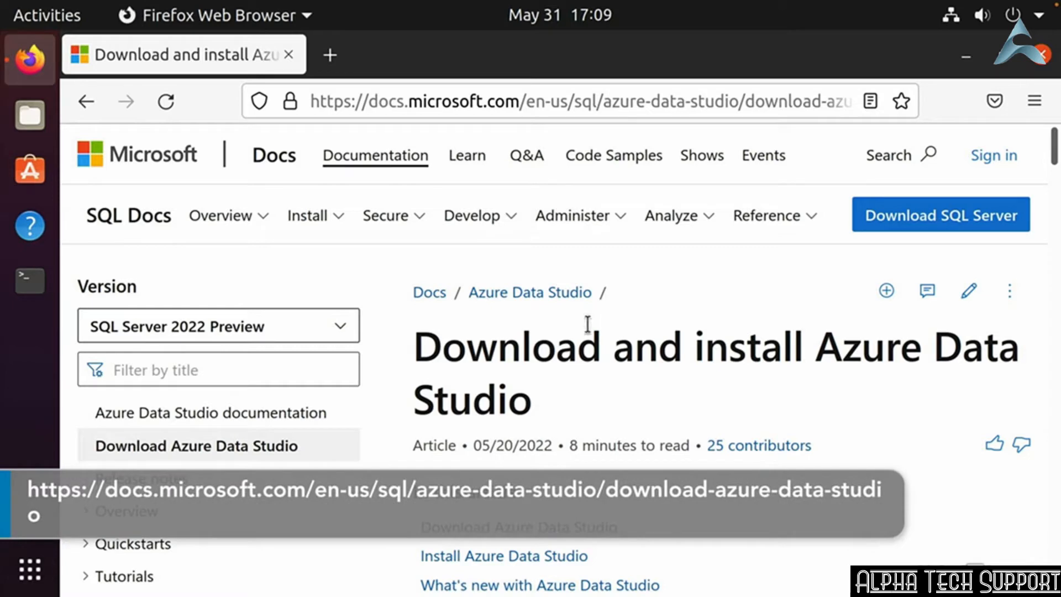
pyautogui.moveTo(1054, 157); pyautogui.dragTo(1055, 196)
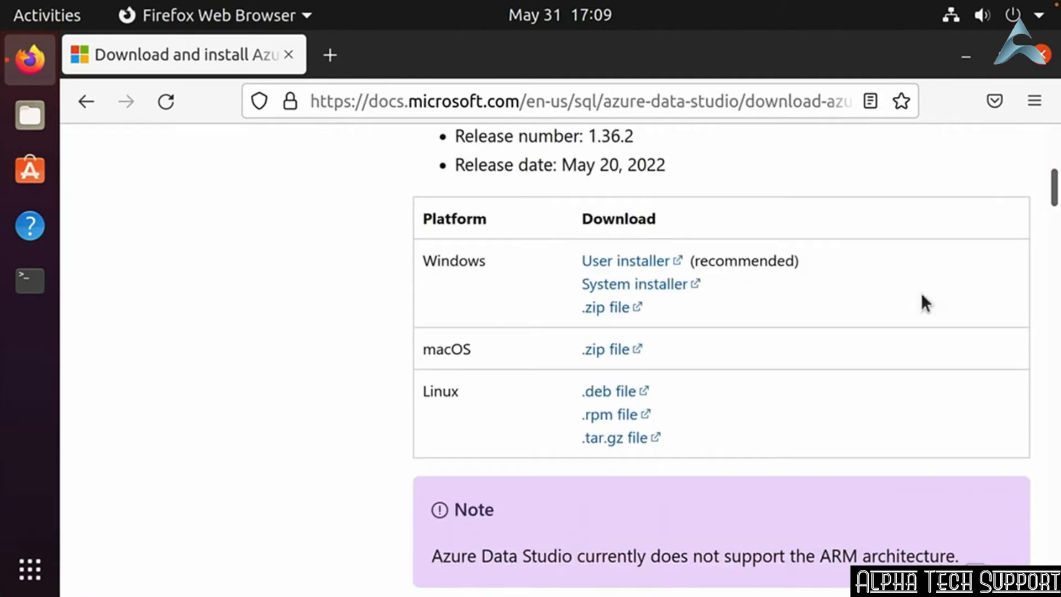
pyautogui.click(603, 445)
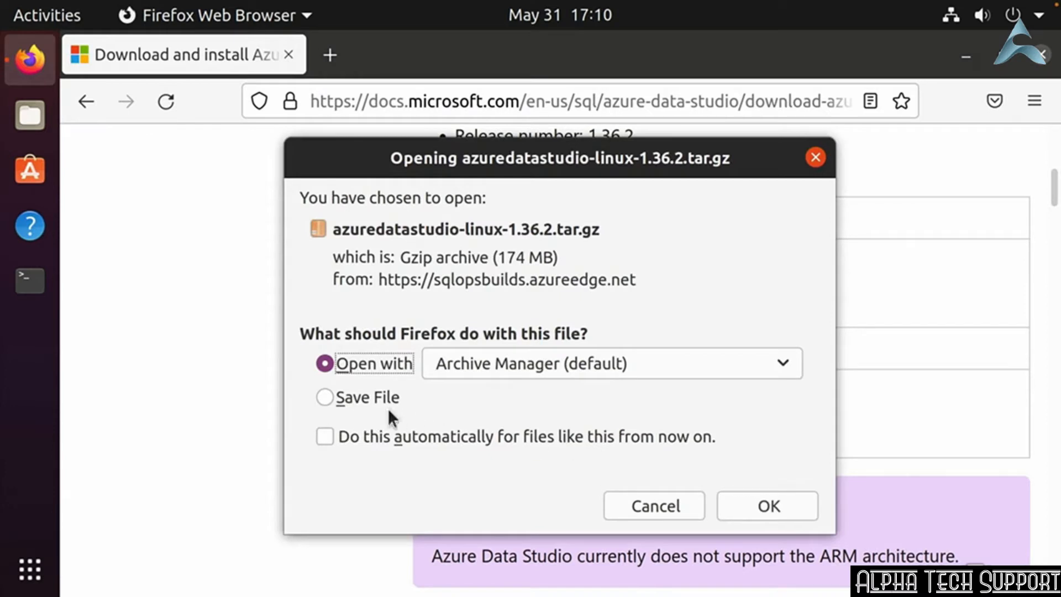
pyautogui.click(383, 401)
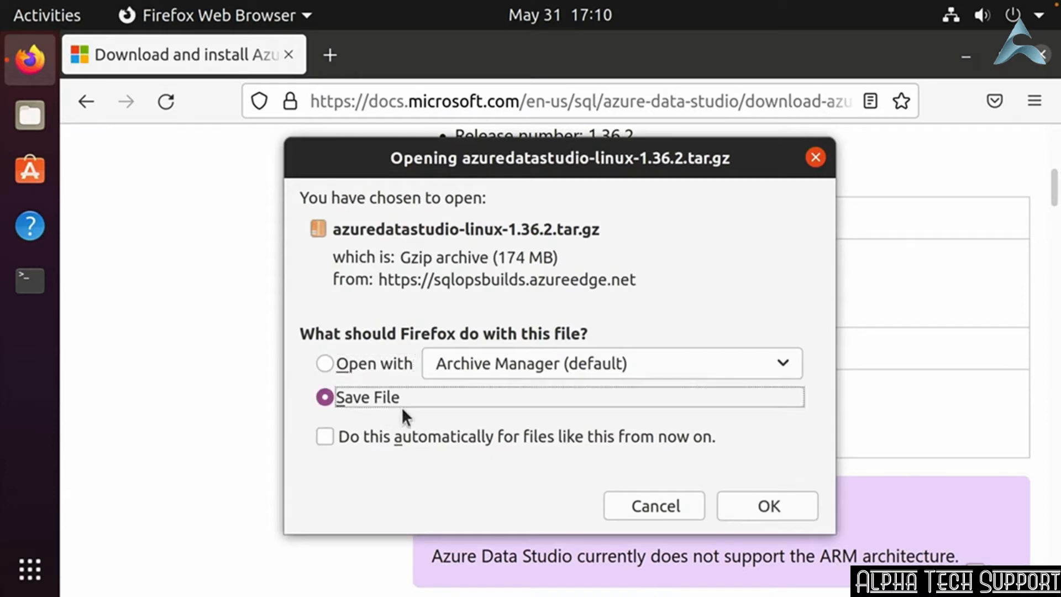
pyautogui.click(769, 515)
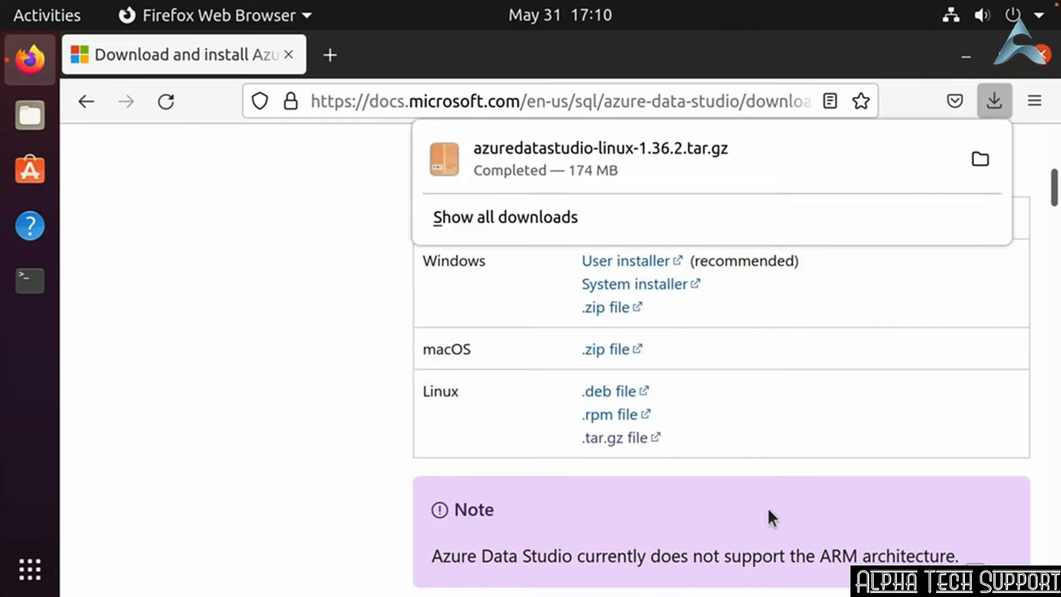
# - Review the Linux installation instructions and copy the echo 'export PATH' and source ~/.bashrc lines from the .tar.gz section
pyautogui.moveTo(1054, 182); pyautogui.dragTo(1054, 282)
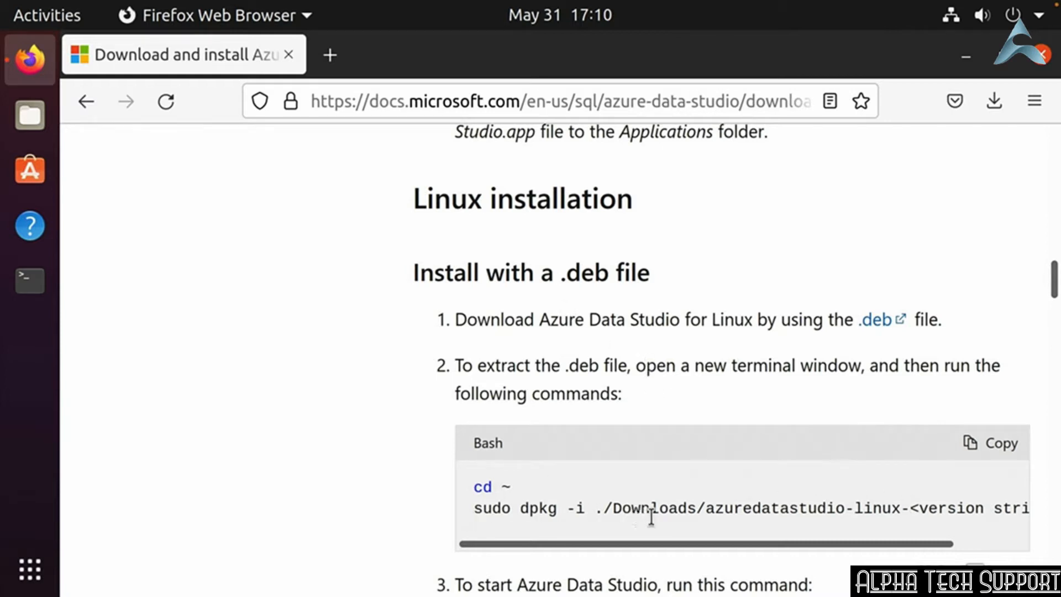
pyautogui.moveTo(1053, 278); pyautogui.dragTo(1055, 306)
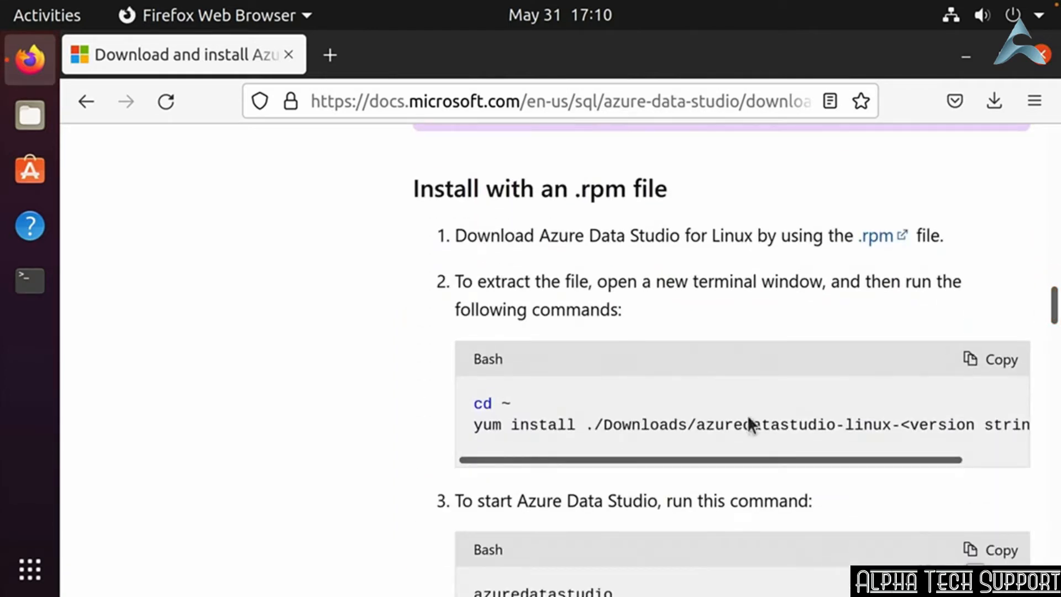
pyautogui.moveTo(1054, 313); pyautogui.dragTo(1055, 343)
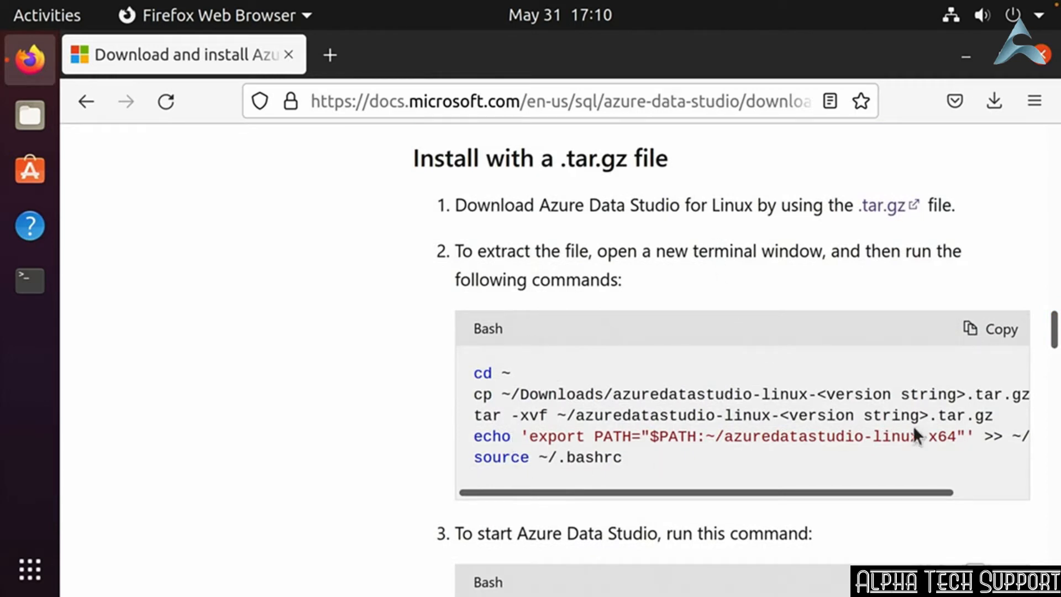
pyautogui.moveTo(1055, 330); pyautogui.dragTo(1055, 342)
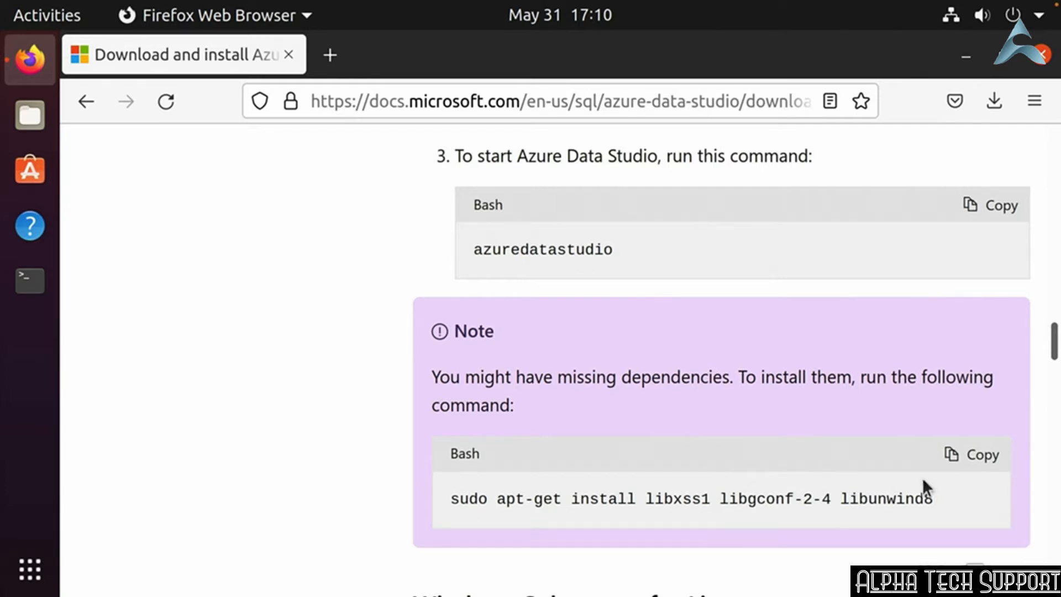
pyautogui.moveTo(1053, 355); pyautogui.dragTo(1054, 352)
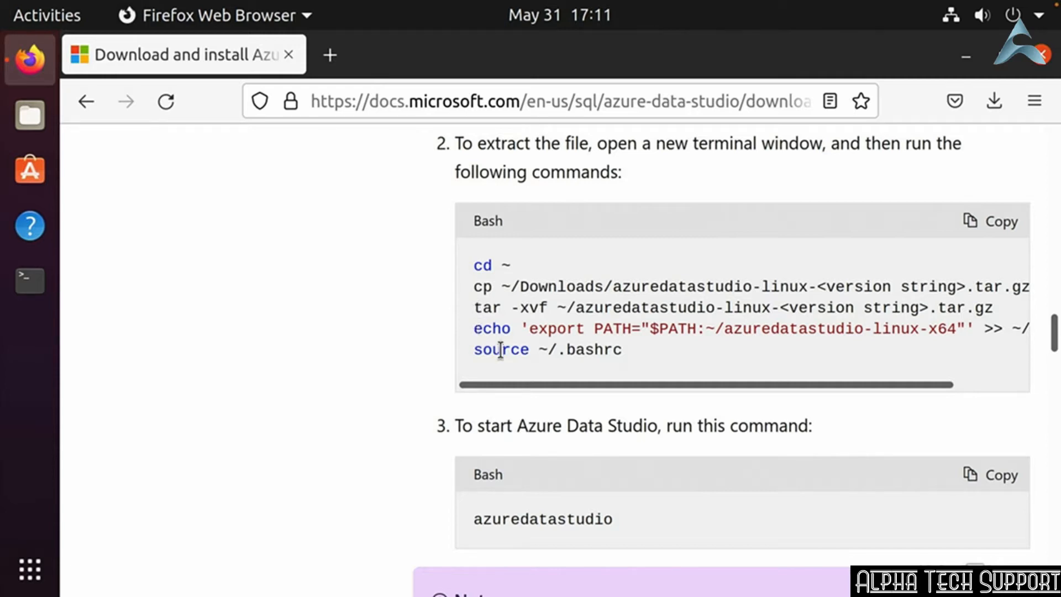
pyautogui.moveTo(474, 328); pyautogui.dragTo(644, 354)
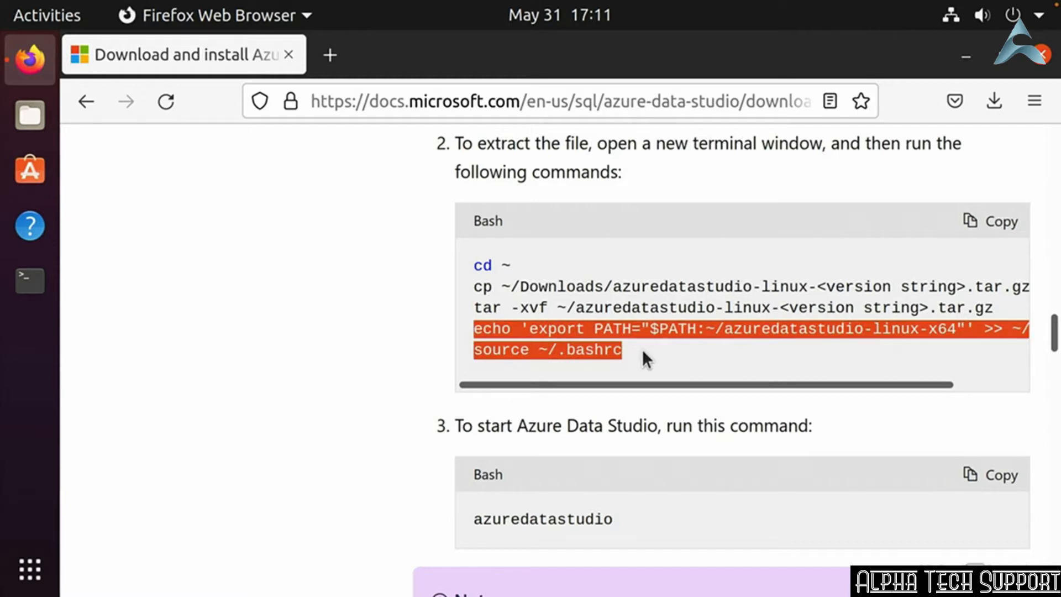
pyautogui.rightClick(589, 347)
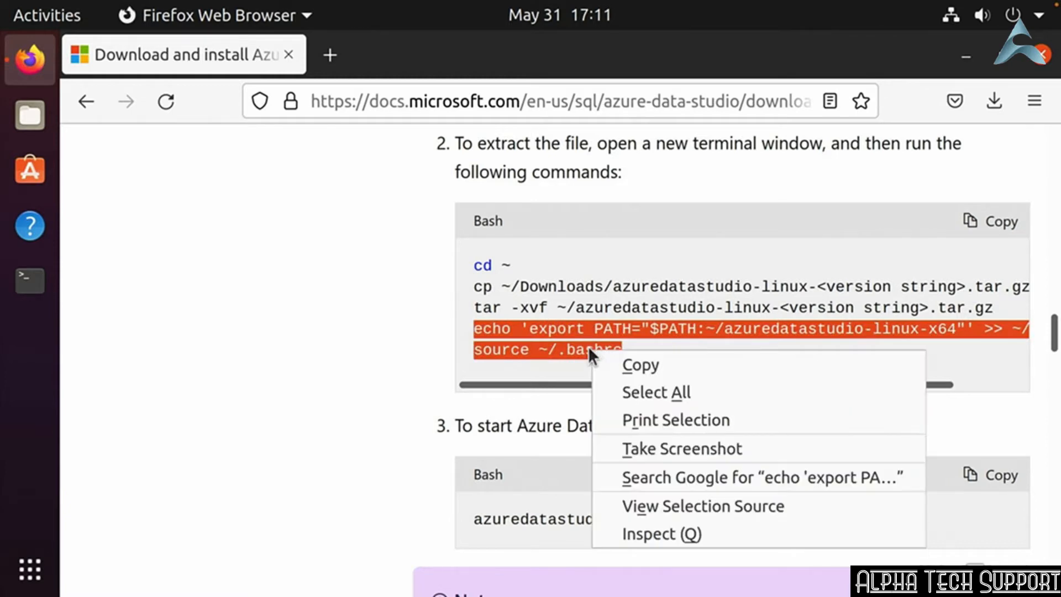
pyautogui.click(639, 366)
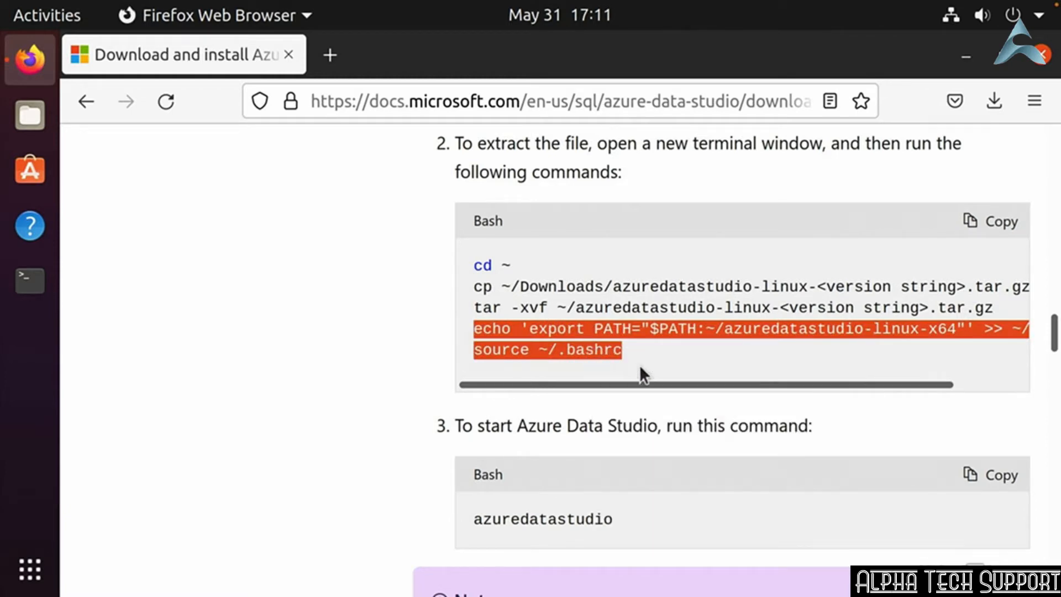
# - Switch to Files and open azuredatastudio-linux-1.36.2.tar.gz from the Downloads folder
pyautogui.click(30, 115)
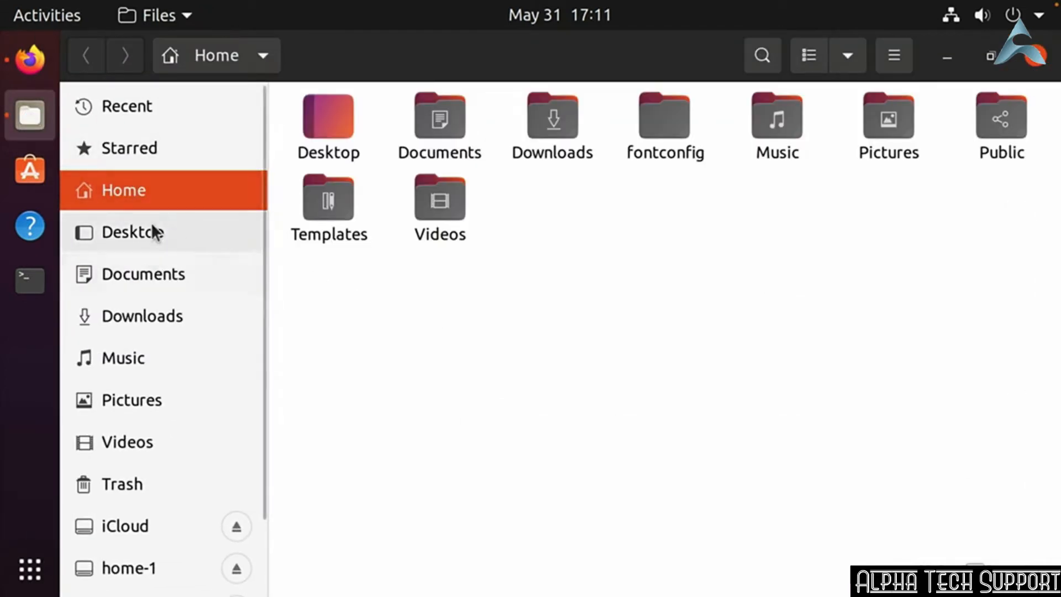
pyautogui.click(157, 232)
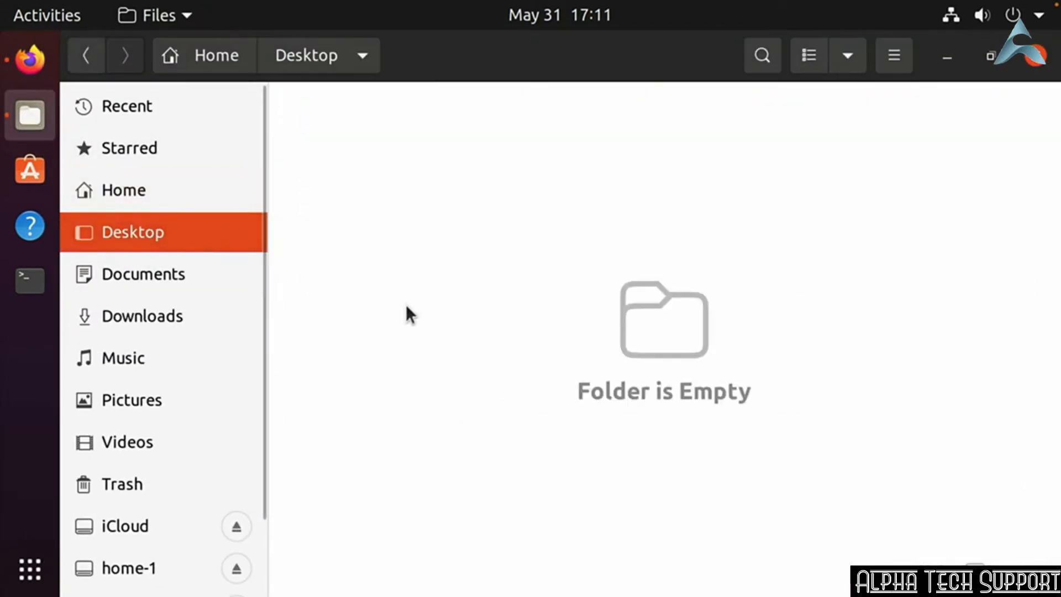
pyautogui.click(146, 327)
pyautogui.doubleClick(363, 125)
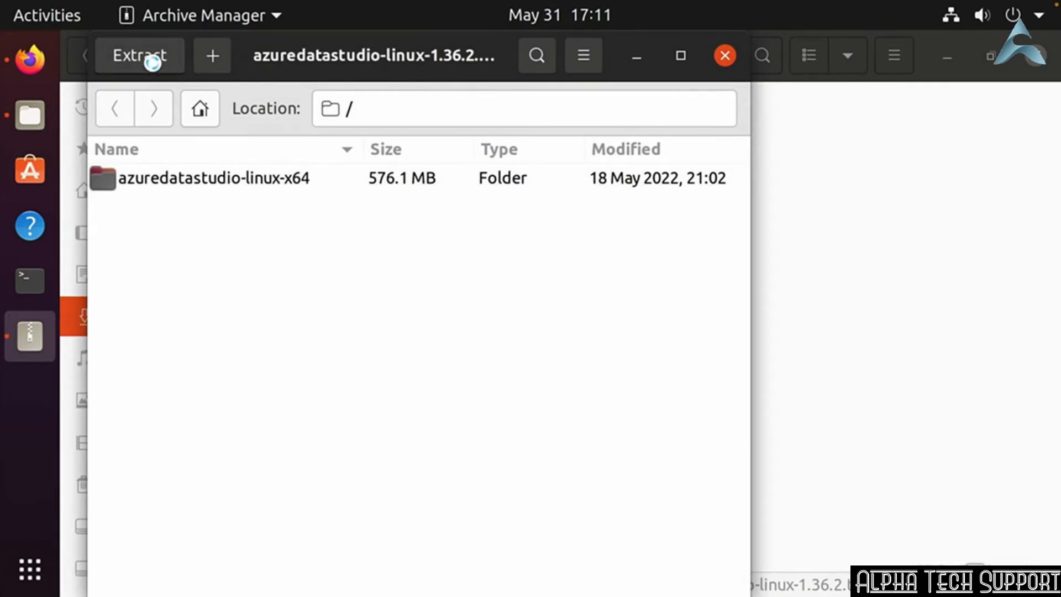
# - Extract all files from the archive into the Home folder, and close the archive window once extraction completes
pyautogui.click(152, 62)
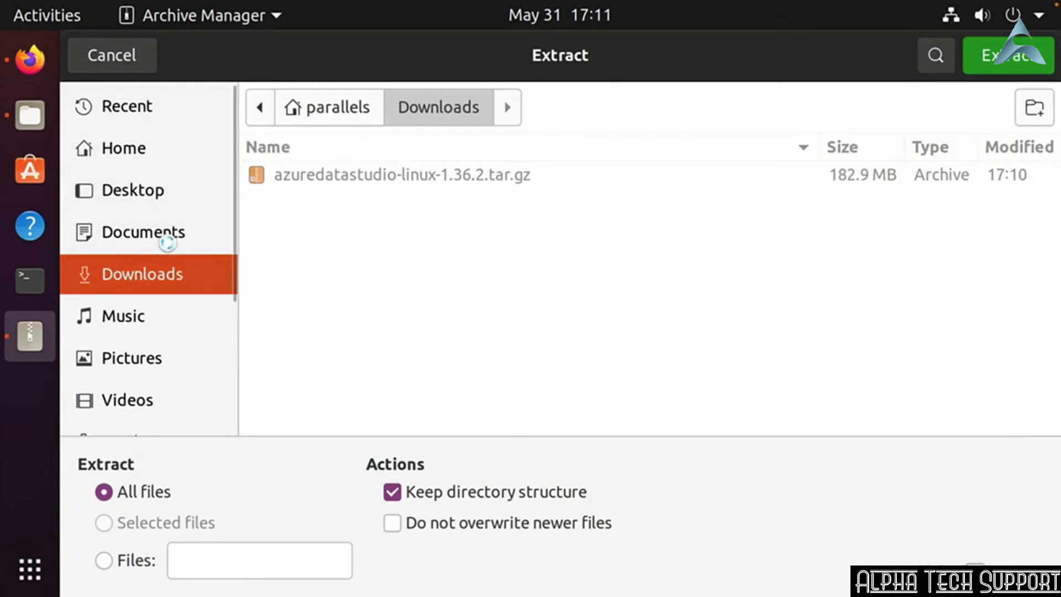
pyautogui.click(122, 151)
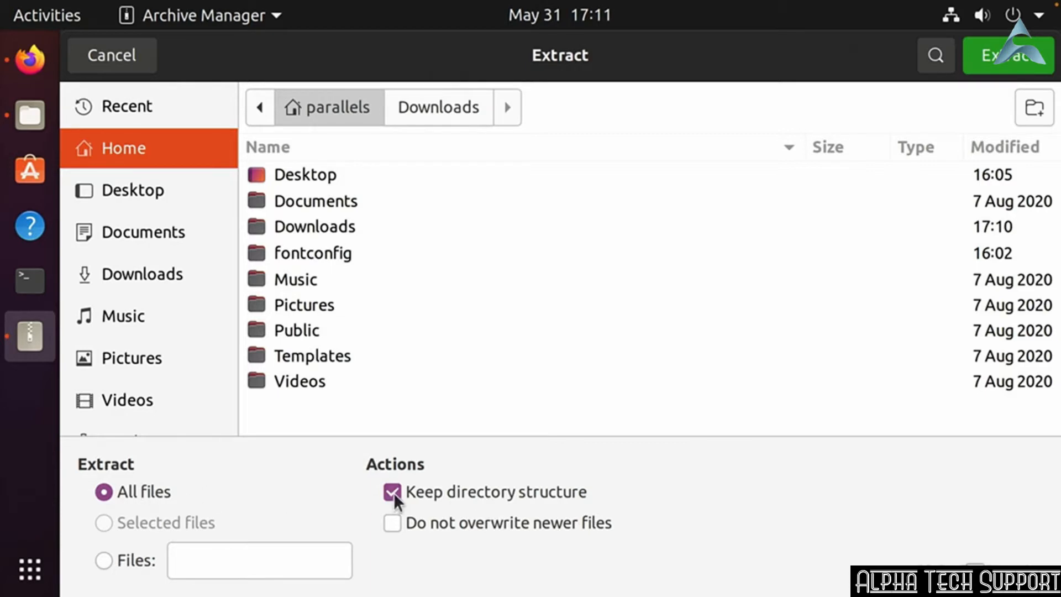
pyautogui.click(997, 59)
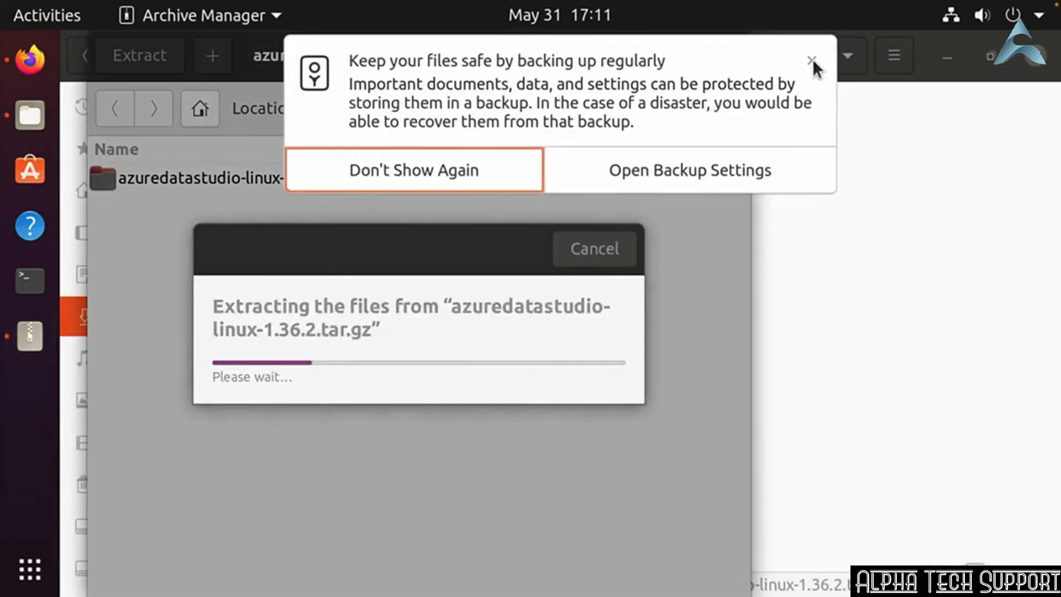
pyautogui.click(812, 59)
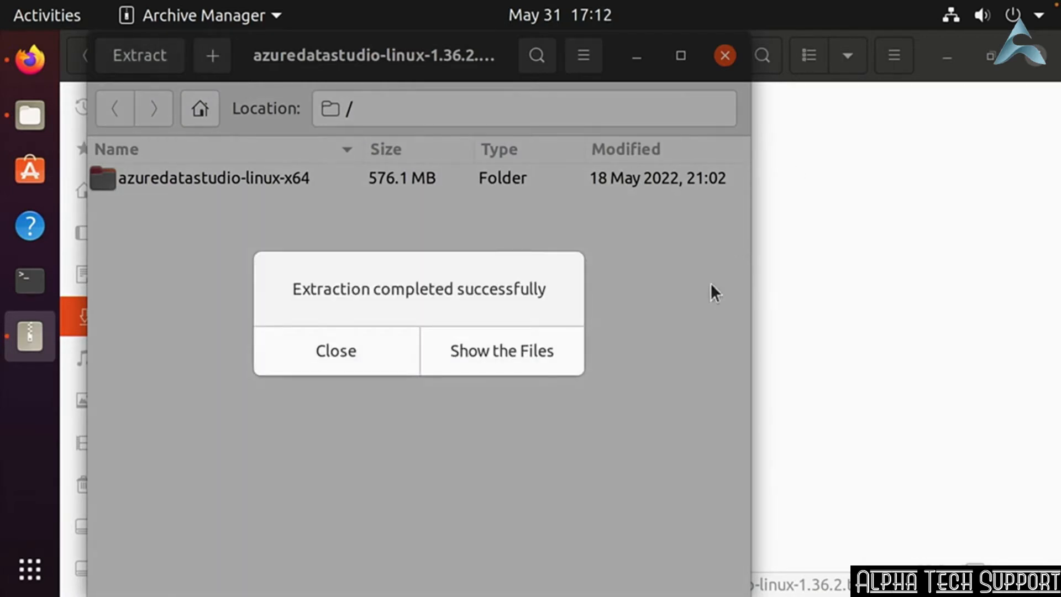
pyautogui.click(360, 364)
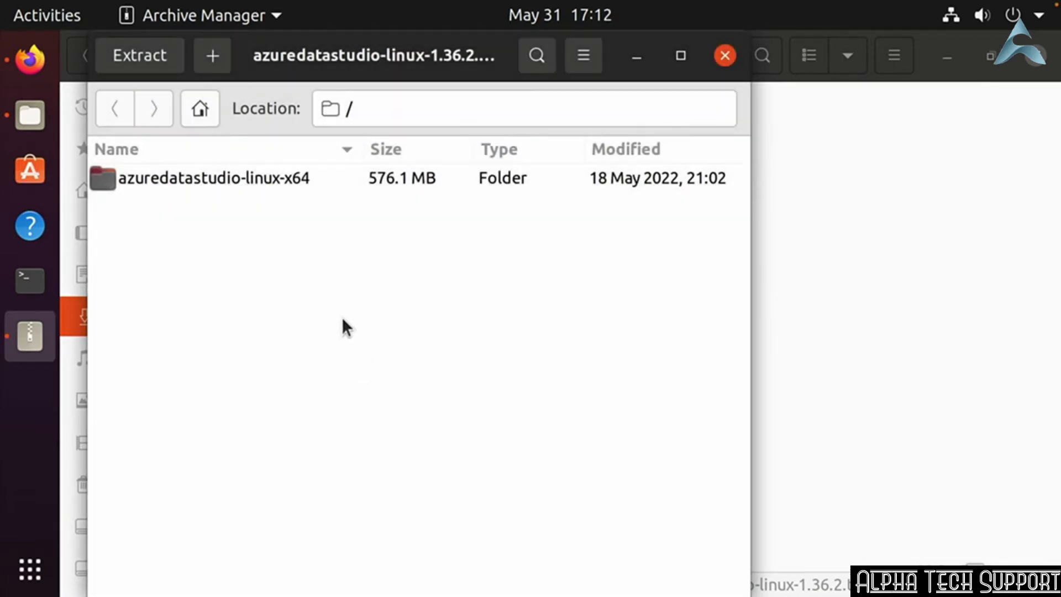
pyautogui.click(724, 56)
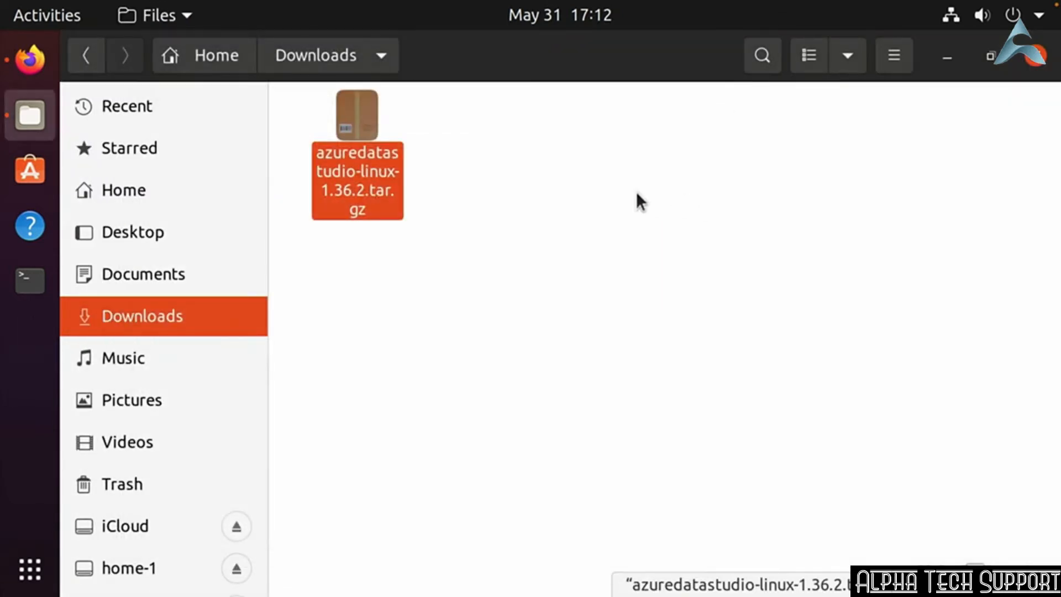
# - Open the extracted azuredatastudio-linux-x64 folder in the Home folder to view its contents
pyautogui.click(141, 190)
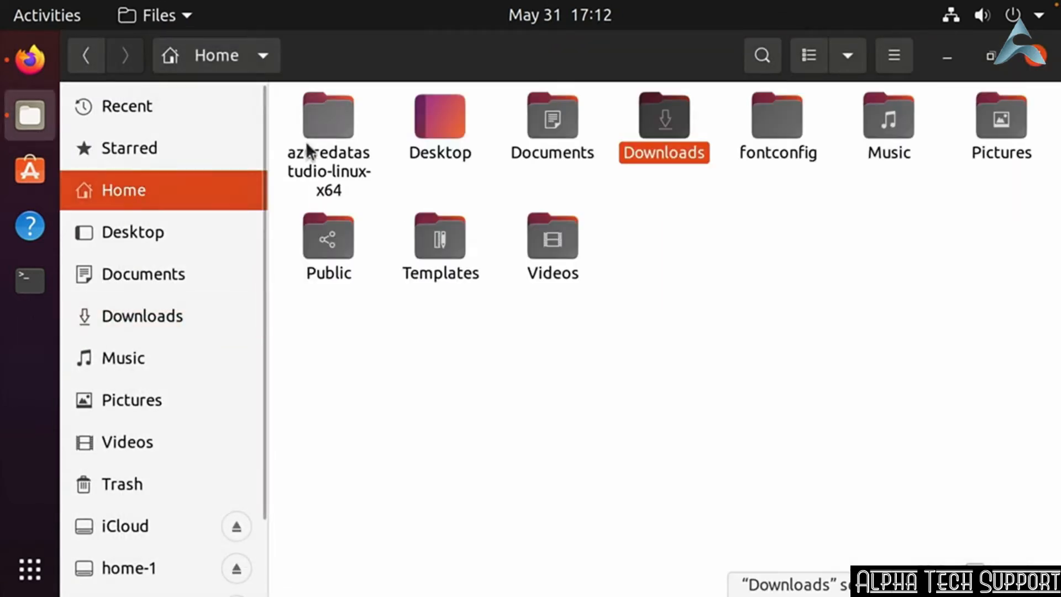
pyautogui.click(332, 125)
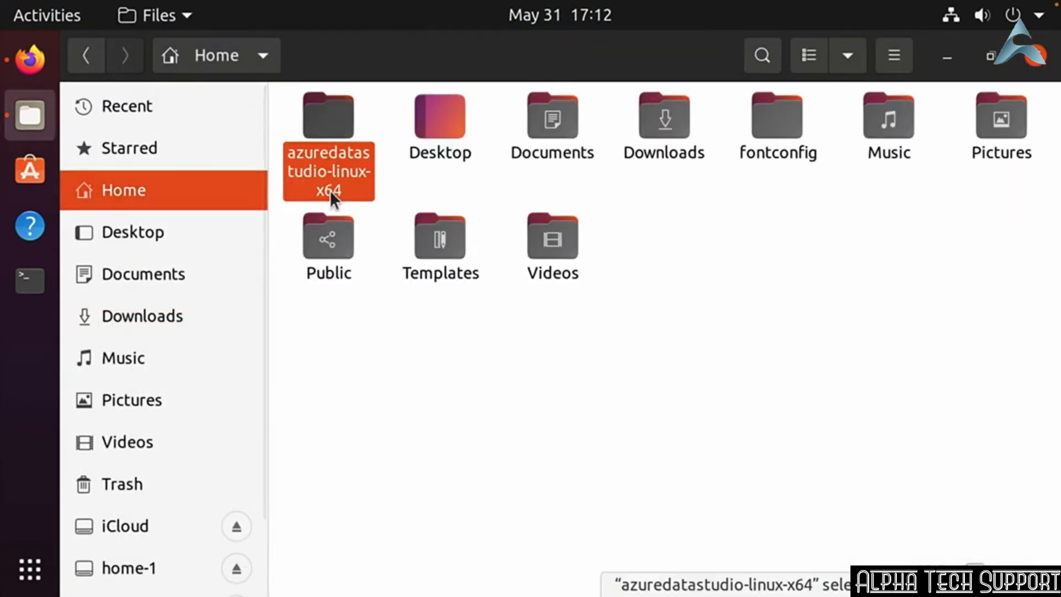
pyautogui.doubleClick(326, 127)
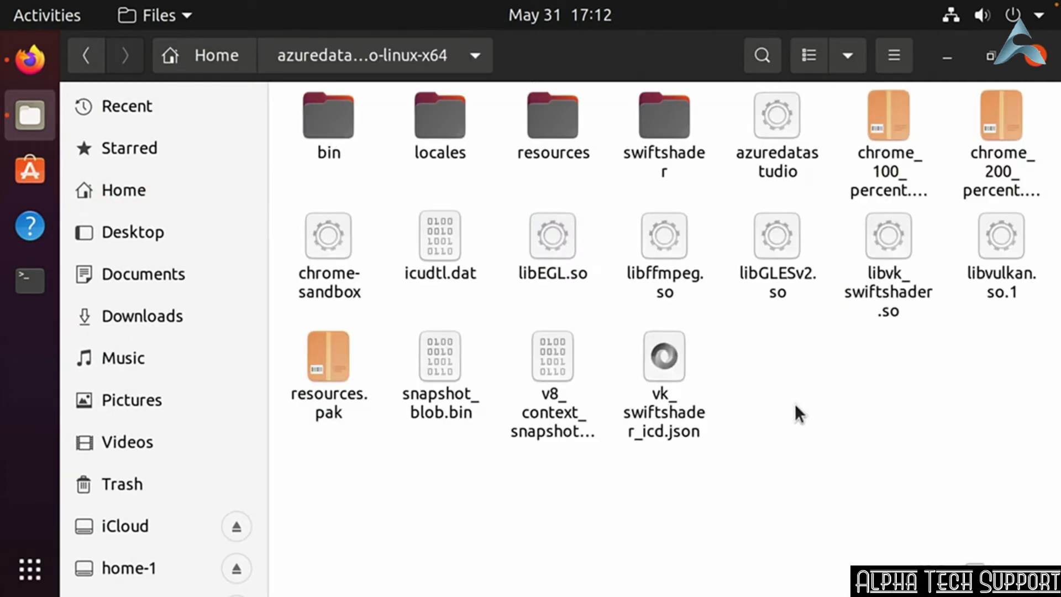
# - Switch to Terminal and run sudo apt-get install libxss1, entering the sudo account password
pyautogui.click(33, 283)
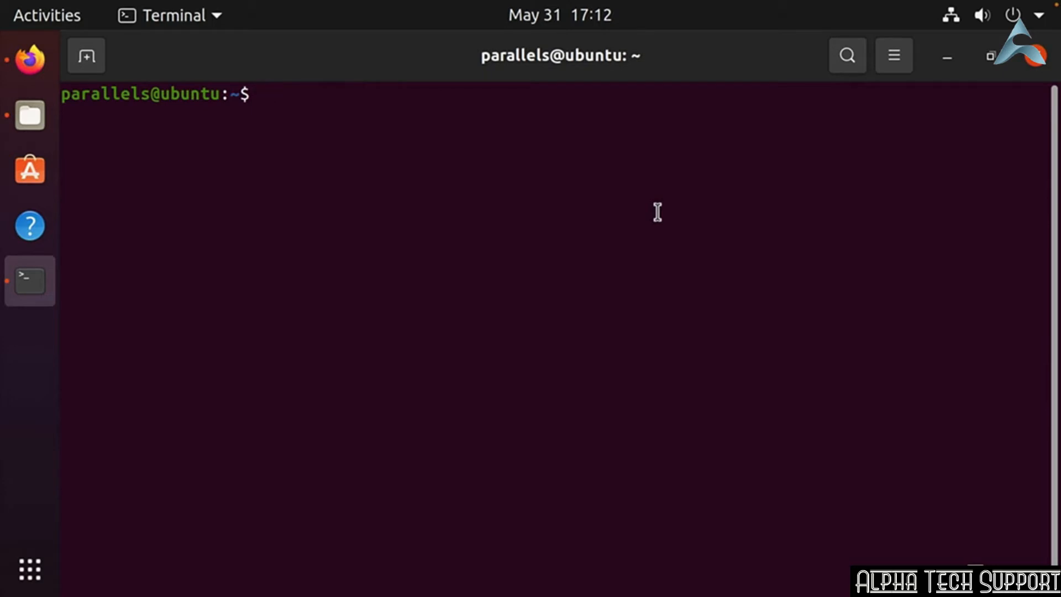
pyautogui.write('sudo ap')
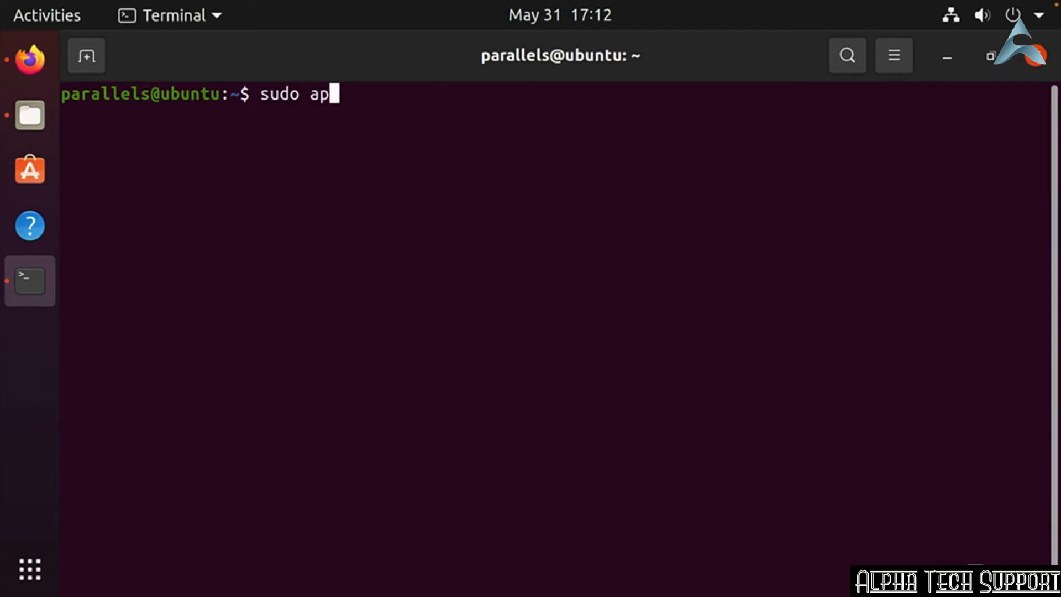
pyautogui.write('t-get install ')
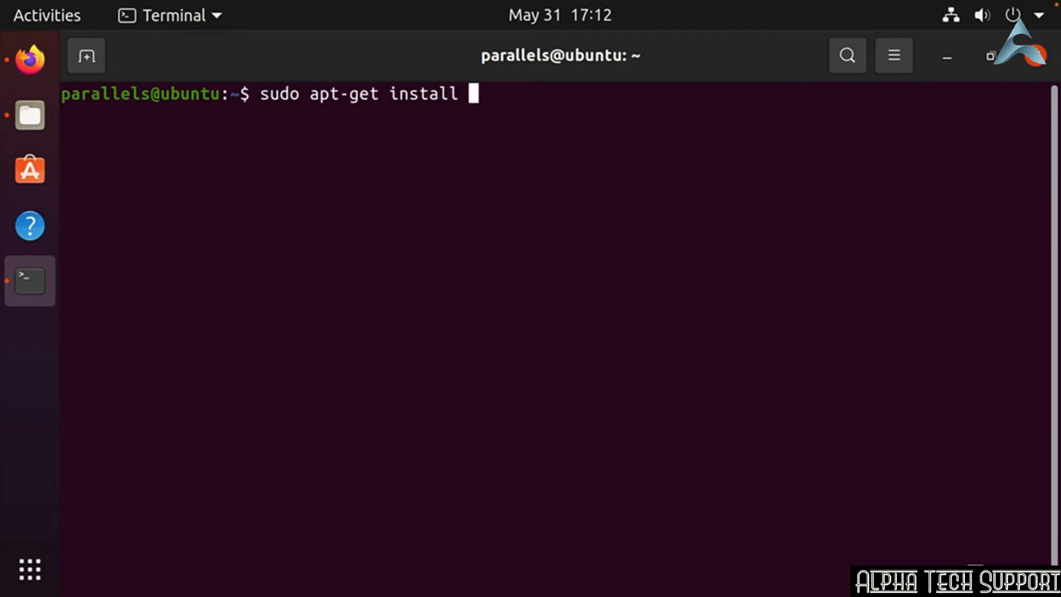
pyautogui.write('libxss1')
pyautogui.press('Return')
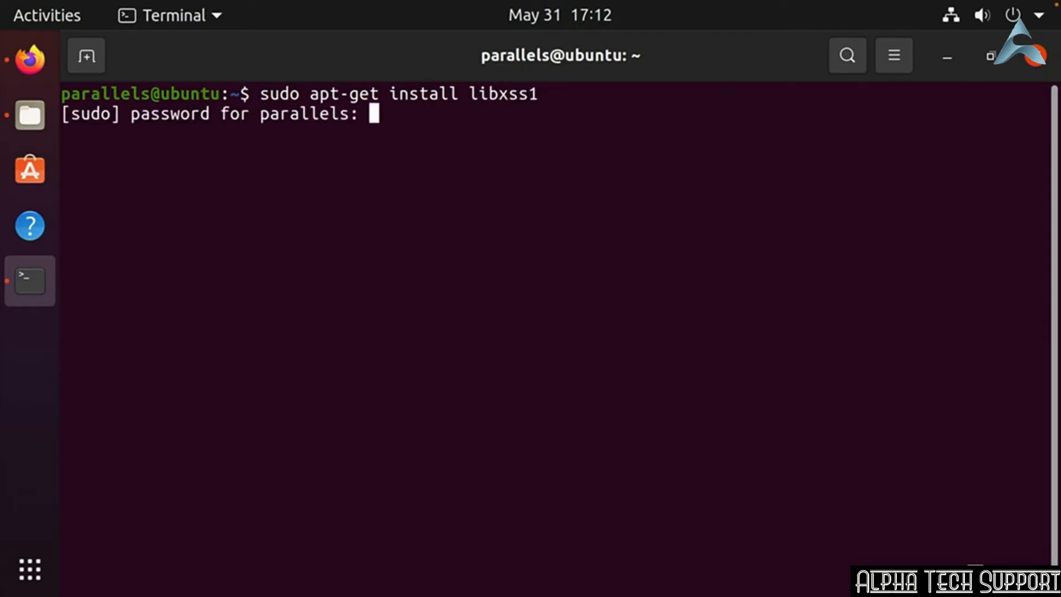
pyautogui.press('Return')
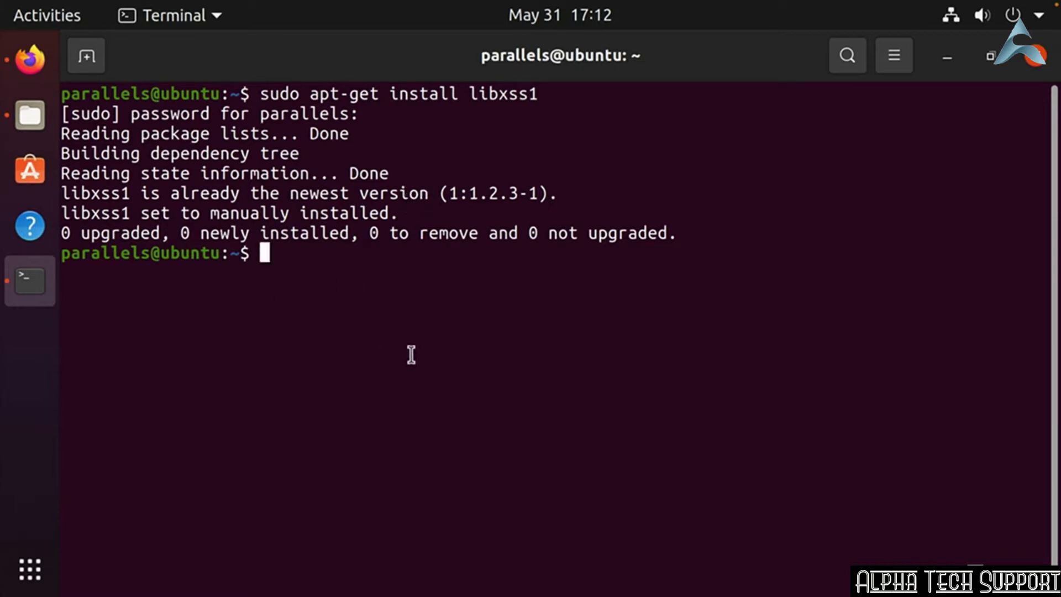
# - Install libgconf-2-4 with sudo apt-get, accepting its additional packages, and install libunwind8 the same way
pyautogui.write('sudo apt-get i')
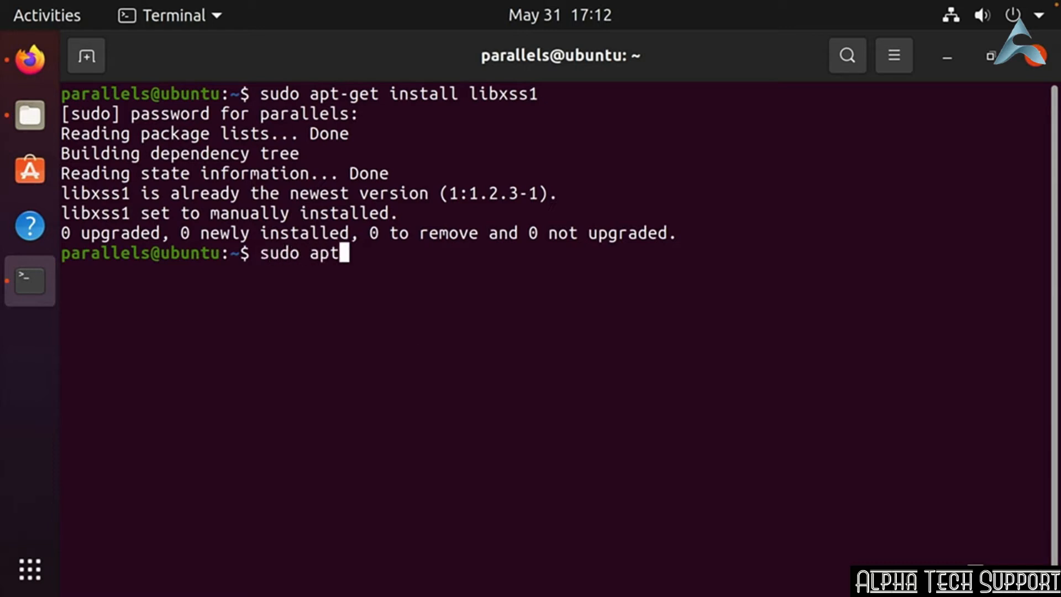
pyautogui.write('l')
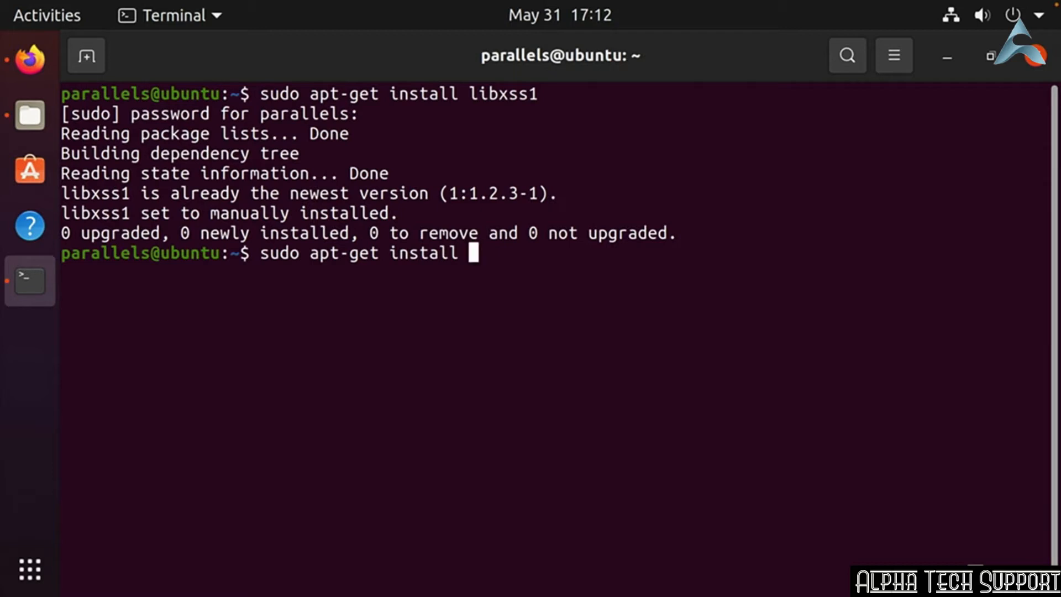
pyautogui.write('libgconf')
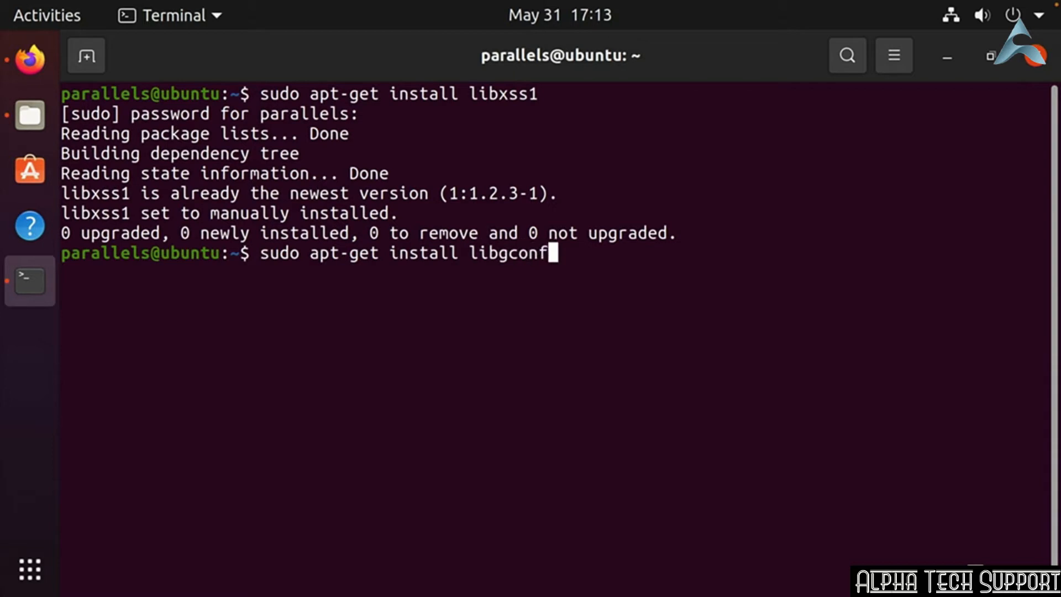
pyautogui.write('-2-4')
pyautogui.press('Return')
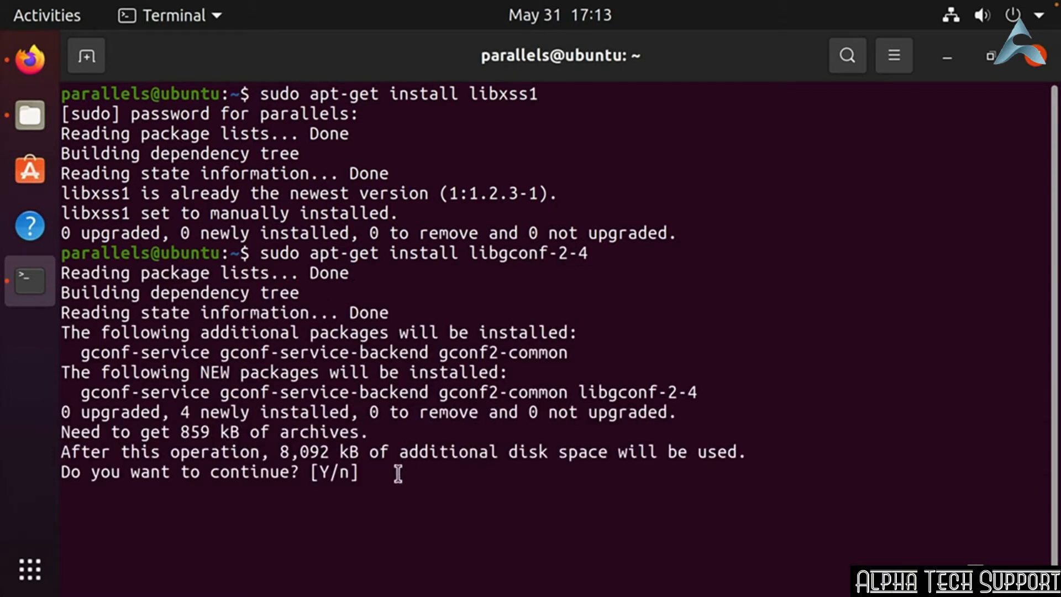
pyautogui.write('y')
pyautogui.press('Return')
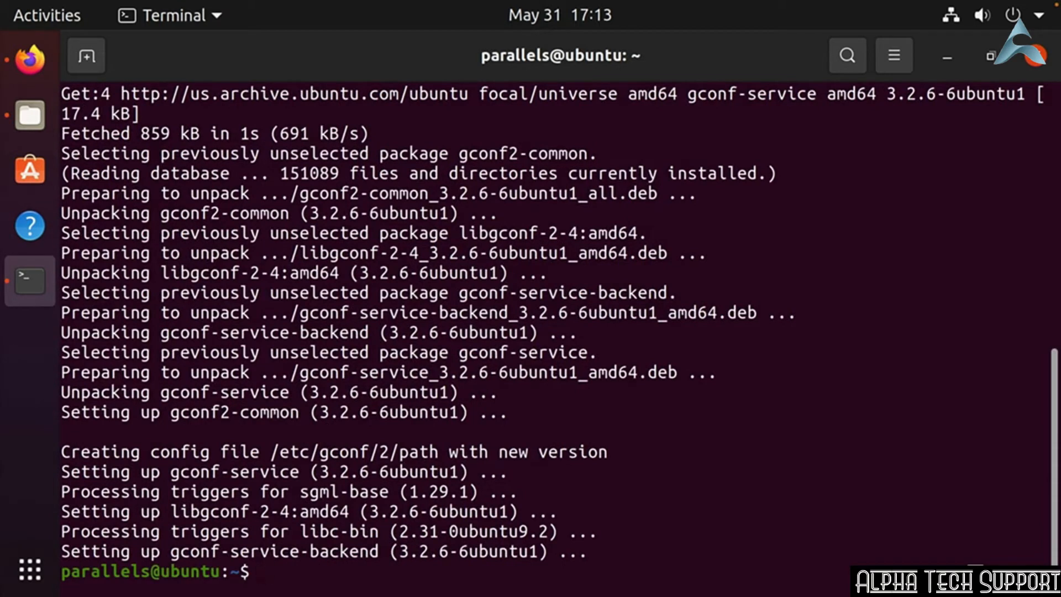
pyautogui.write('sudo apt-get install libunwind8')
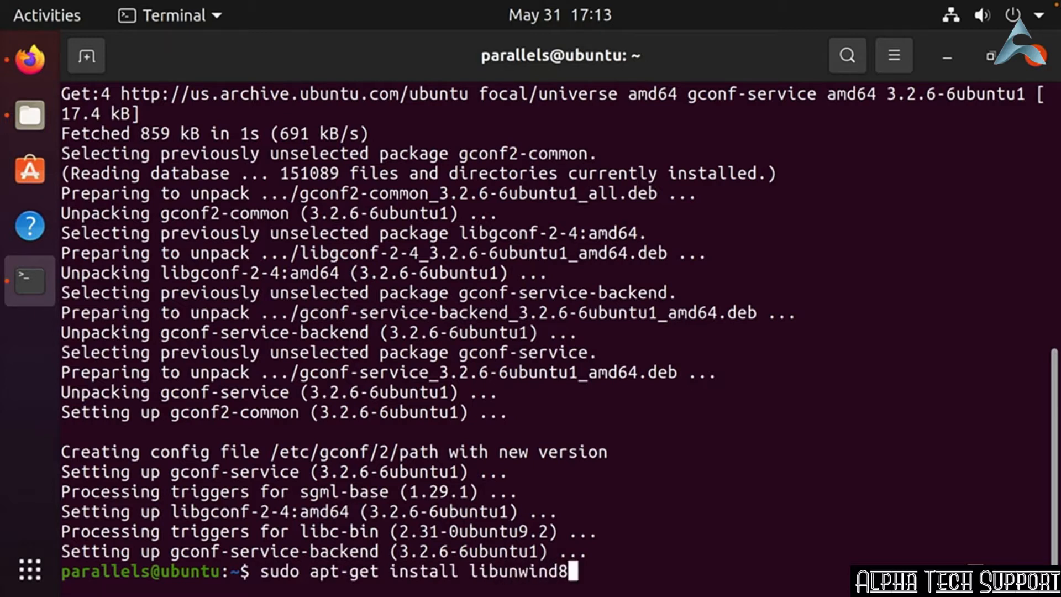
pyautogui.press('Return')
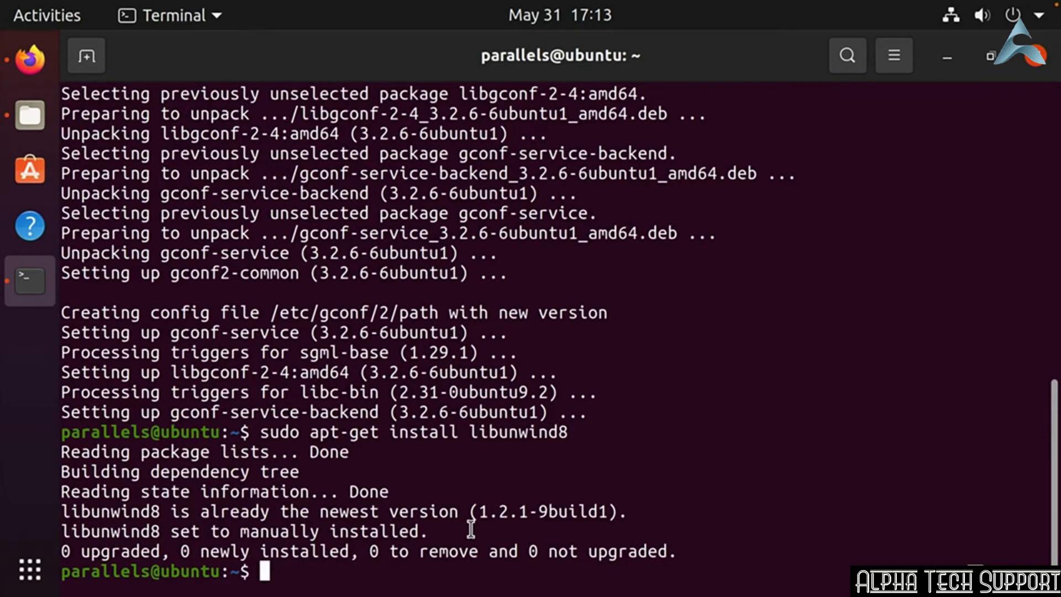
# - Paste and run the copied lines that append ~/azuredatastudio-linux-x64 to PATH in ~/.bashrc and source ~/.bashrc
pyautogui.rightClick(277, 575)
pyautogui.click(357, 415)
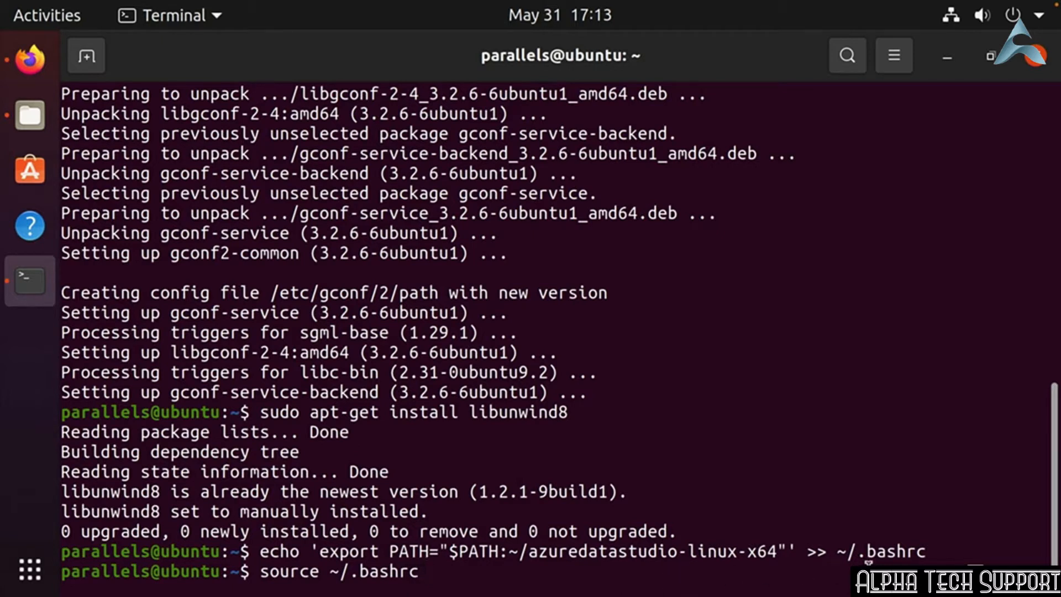
pyautogui.press('Return')
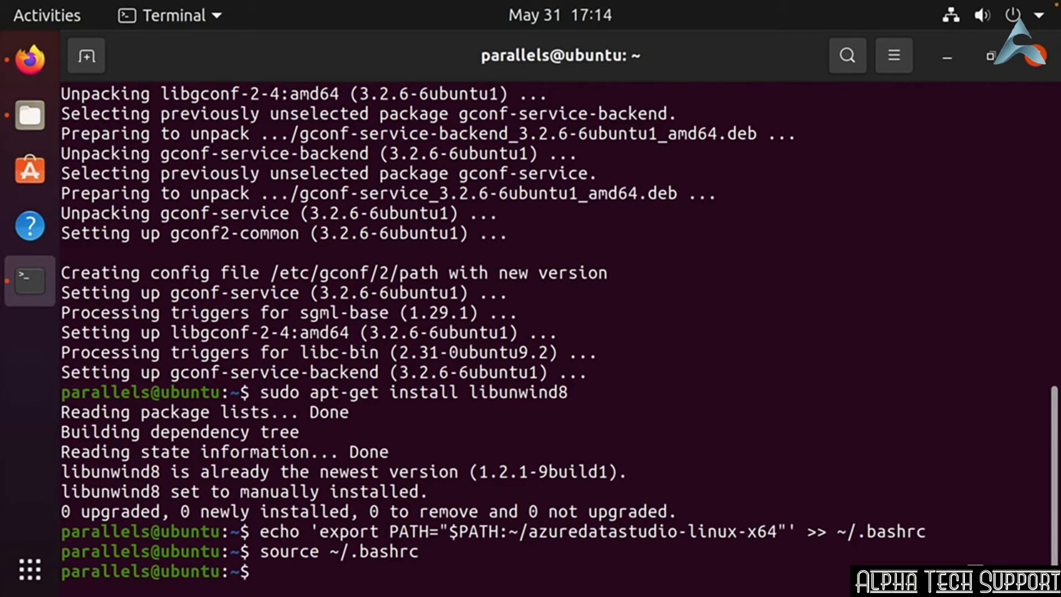
# - Launch Azure Data Studio with the azuredatastudio command and unlock the login keyring with its password
pyautogui.write('azureda')
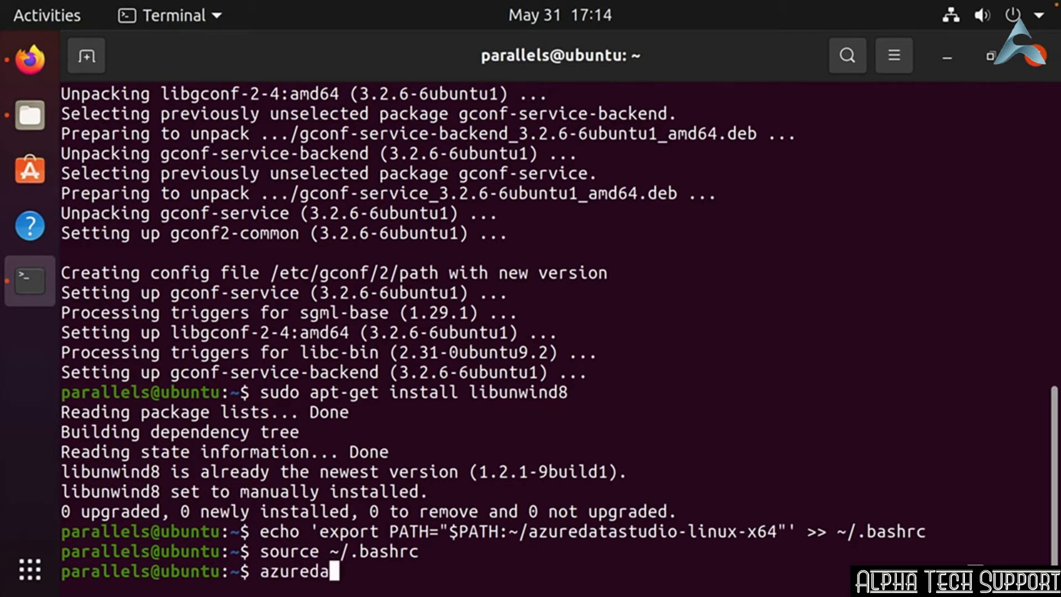
pyautogui.write('tastudio')
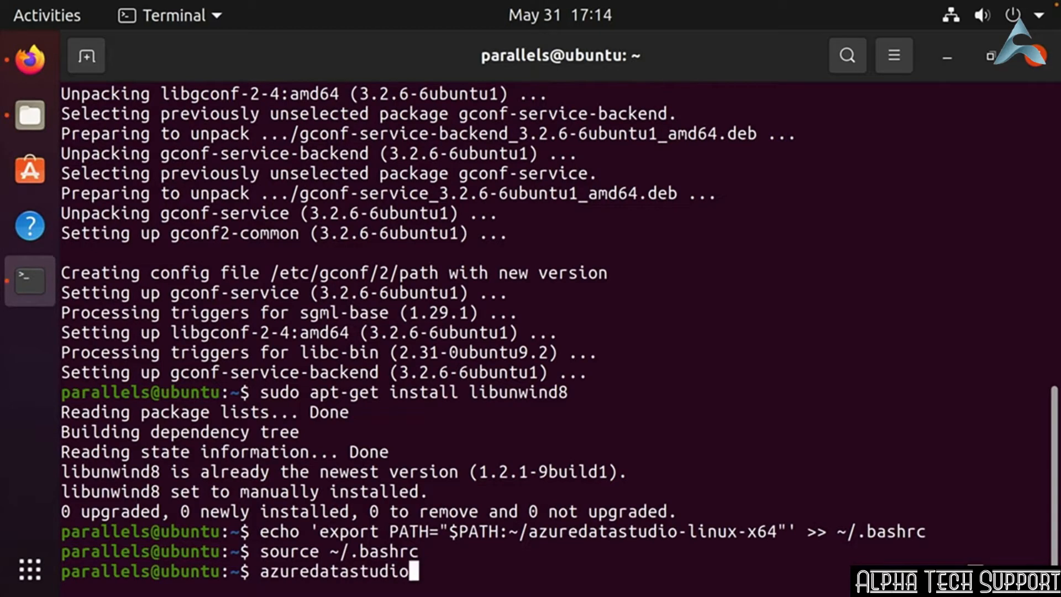
pyautogui.press('Return')
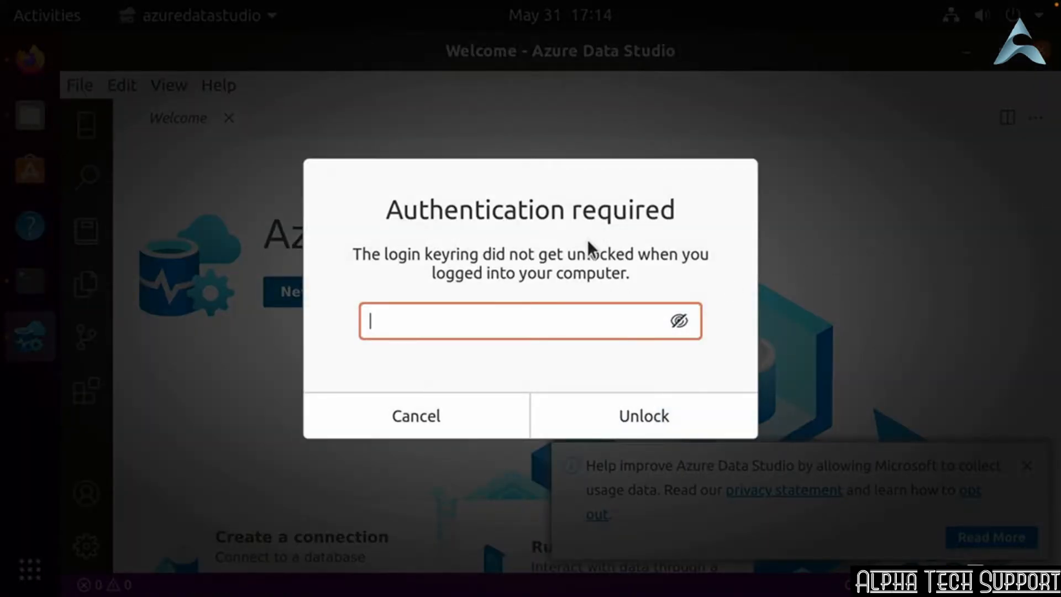
pyautogui.write('****')
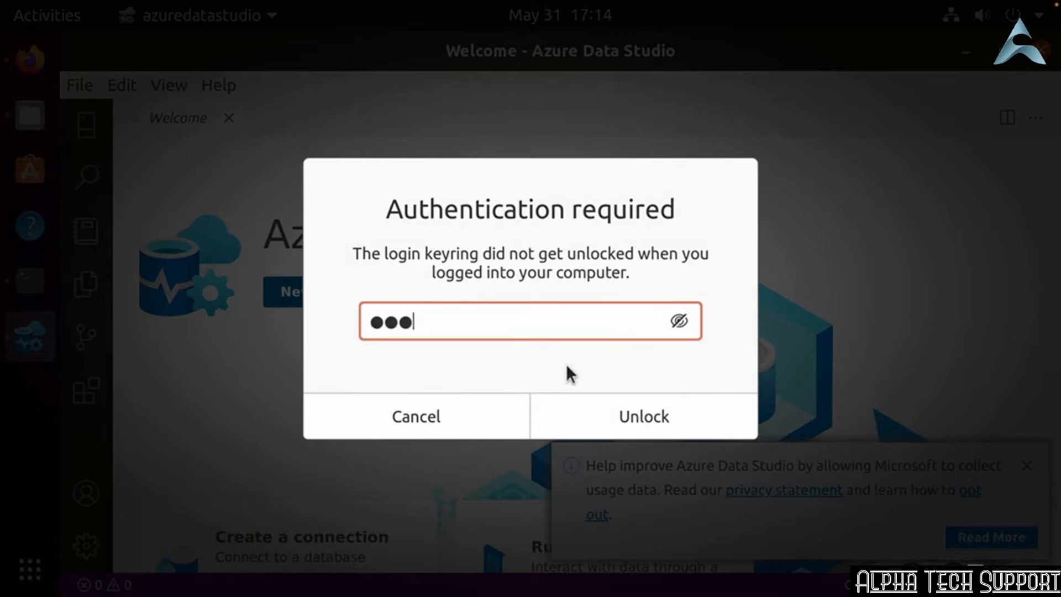
pyautogui.write('***')
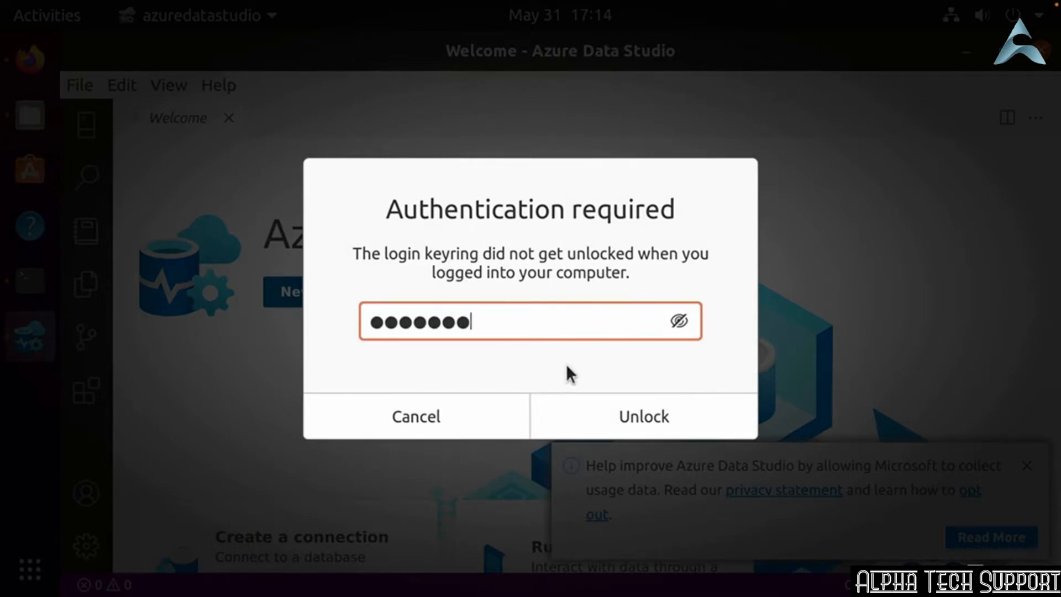
pyautogui.press('Return')
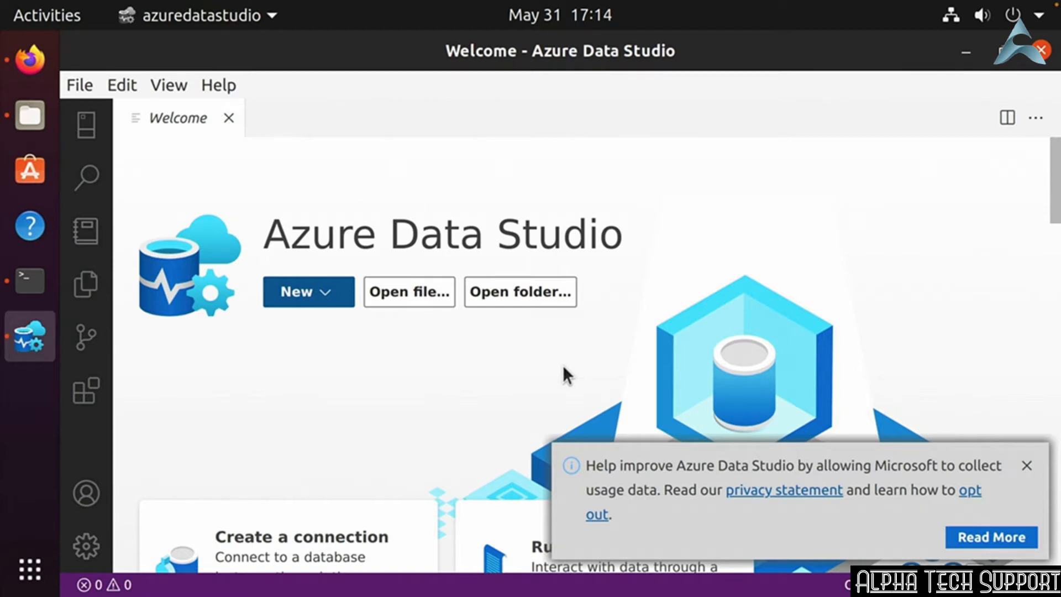
# - Find the preview features setting, turn on Workbench: Enable Preview Features, and close the usage data notice and Settings
pyautogui.click(87, 549)
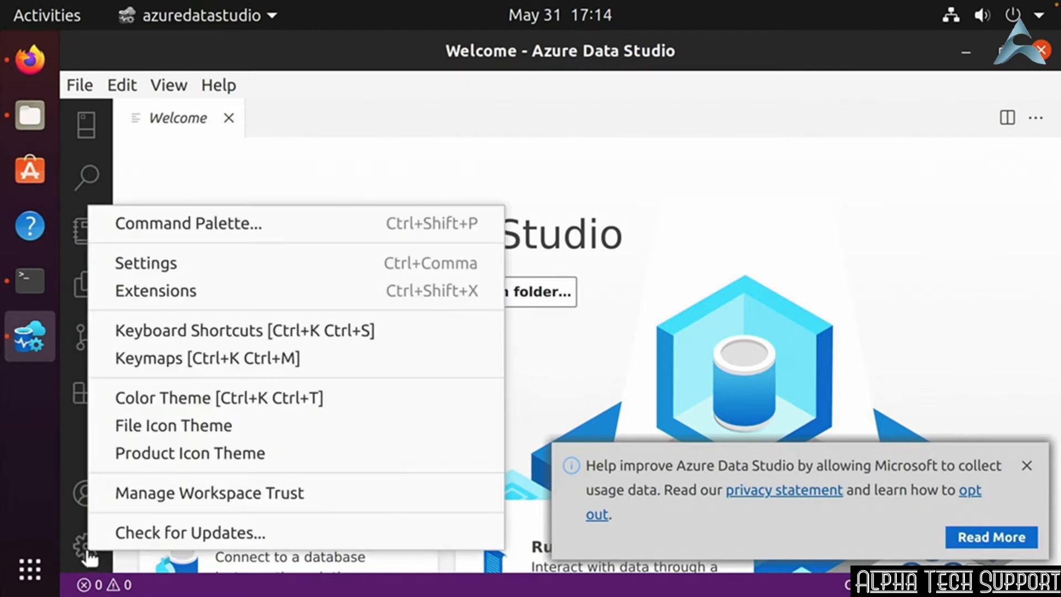
pyautogui.click(146, 267)
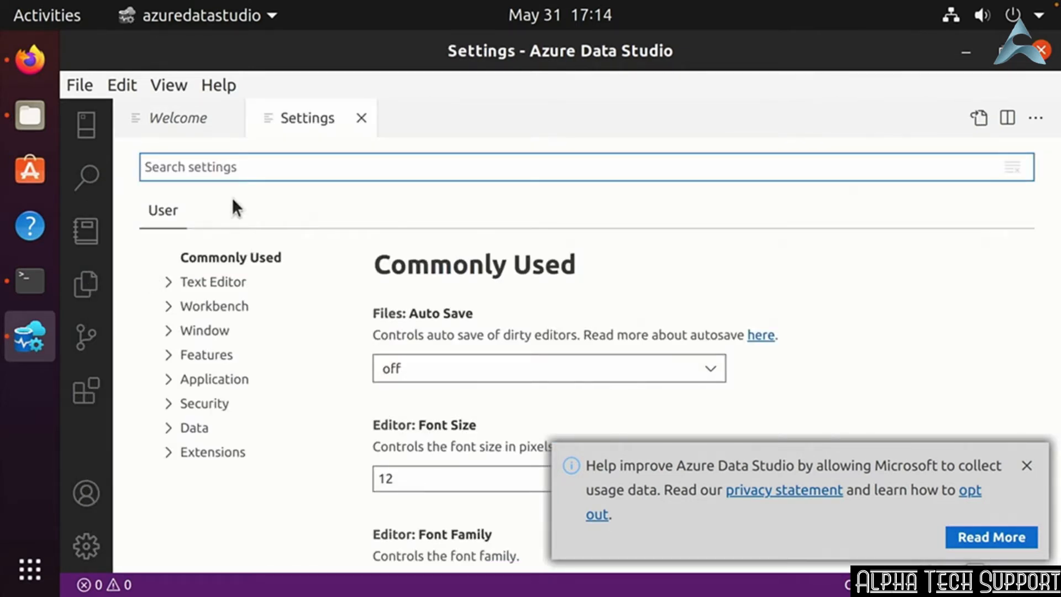
pyautogui.write('preview fe')
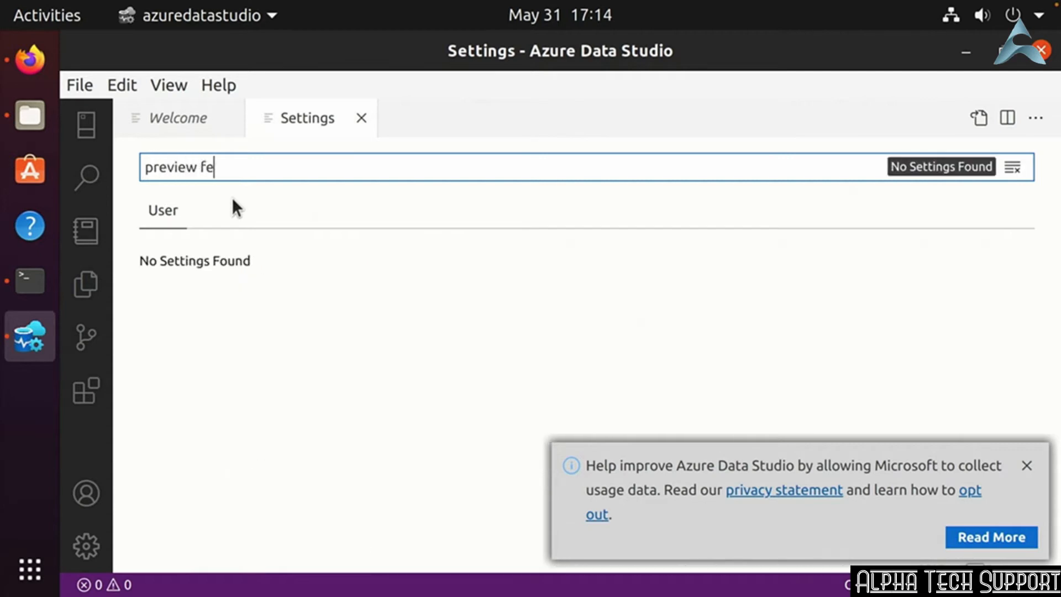
pyautogui.write('atures')
pyautogui.click(384, 392)
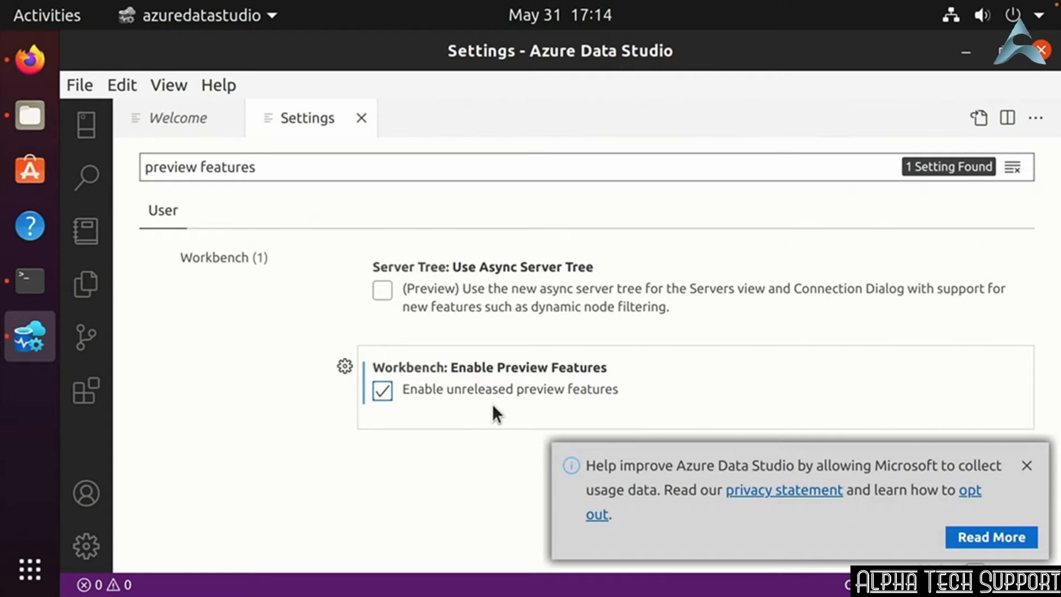
pyautogui.click(1026, 466)
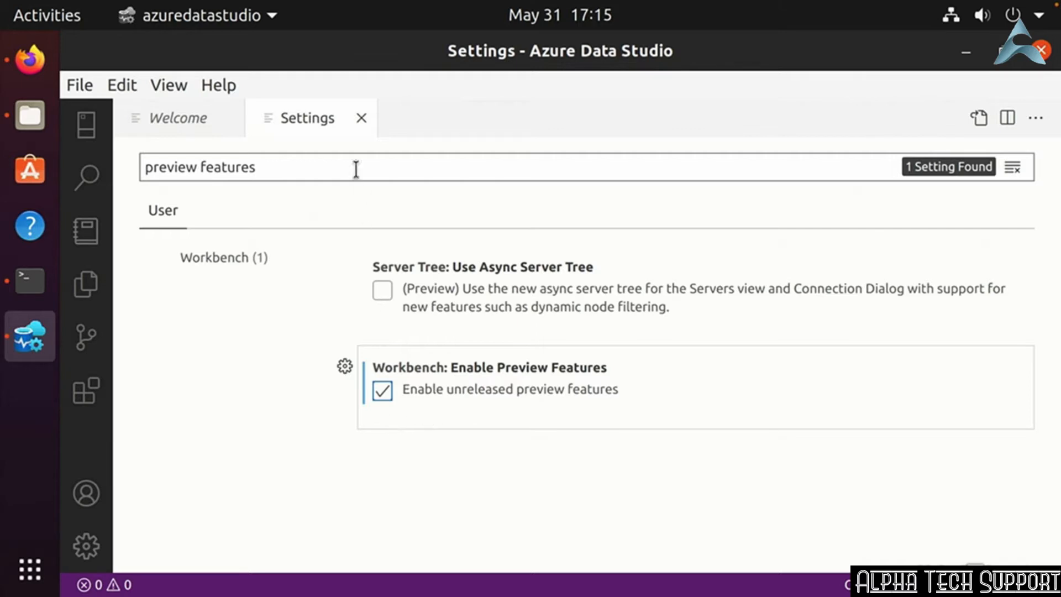
pyautogui.click(361, 118)
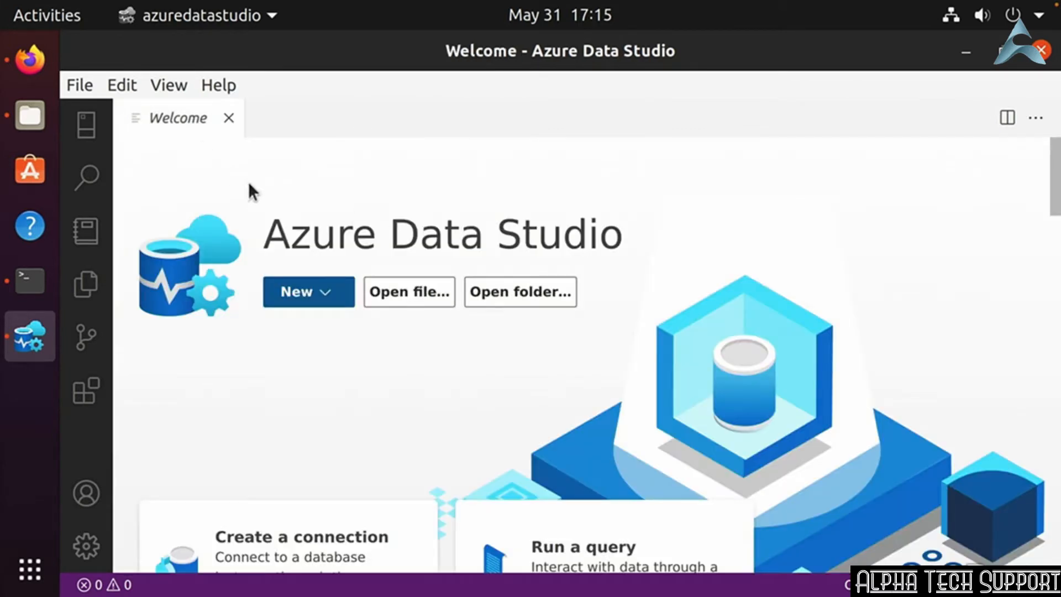
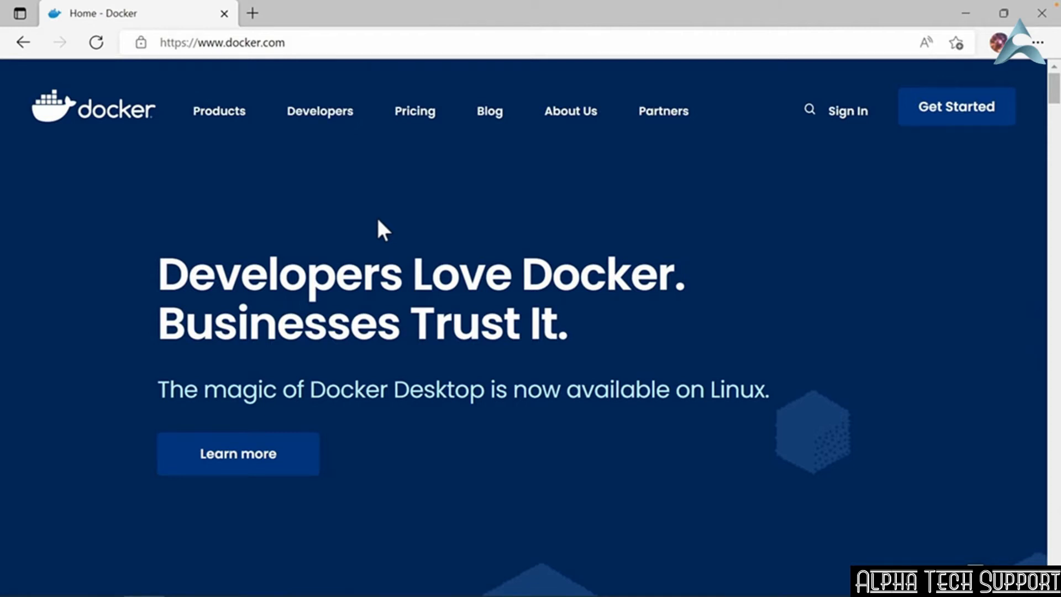
# - Download the Windows version of Docker Desktop from the Docker website, keep Docker Desktop Installer.exe, and close the browser
pyautogui.moveTo(223, 119)
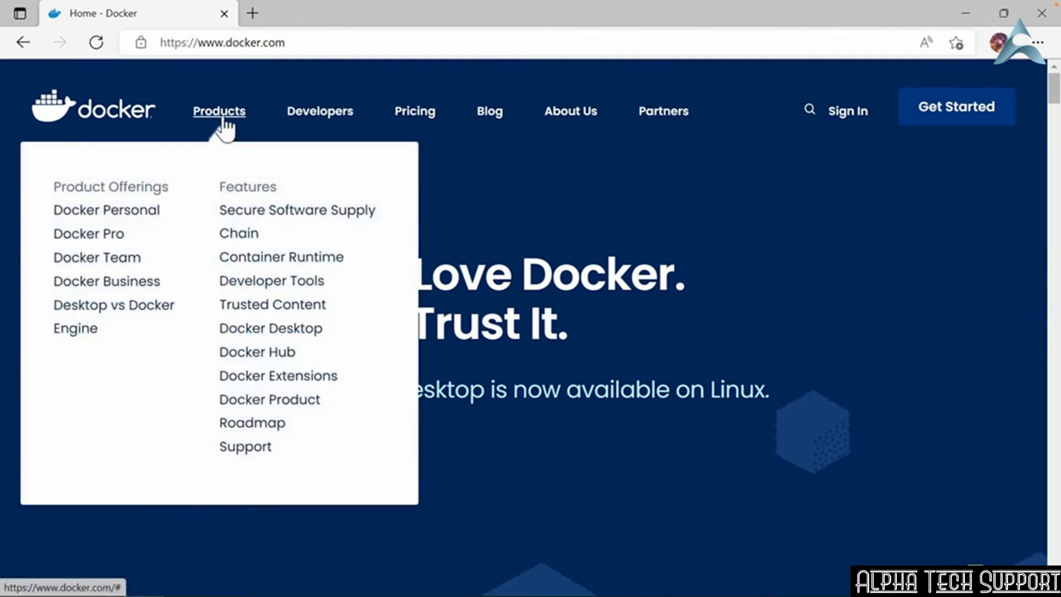
pyautogui.click(297, 332)
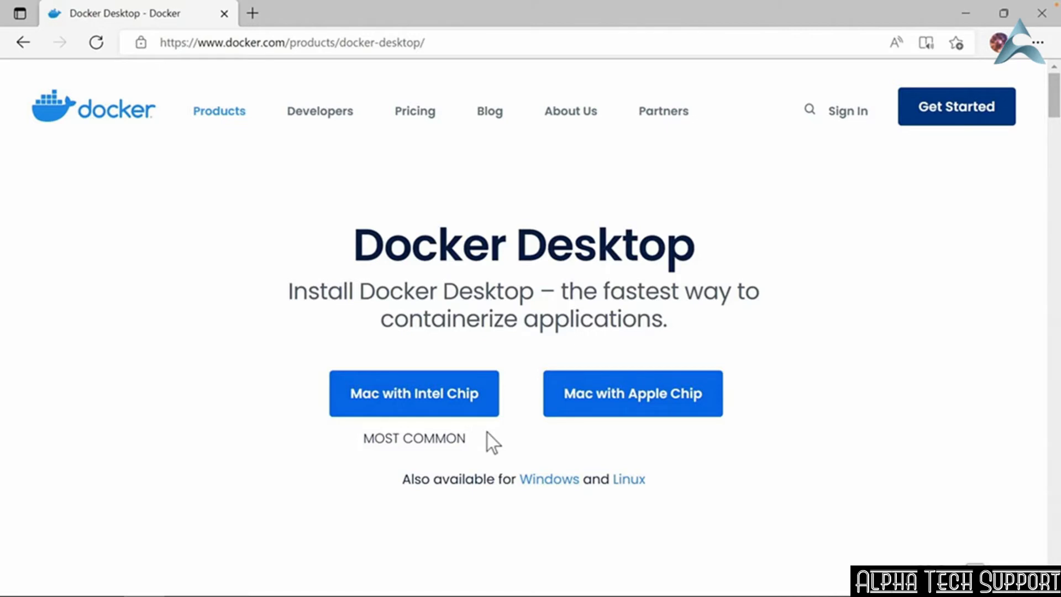
pyautogui.click(551, 481)
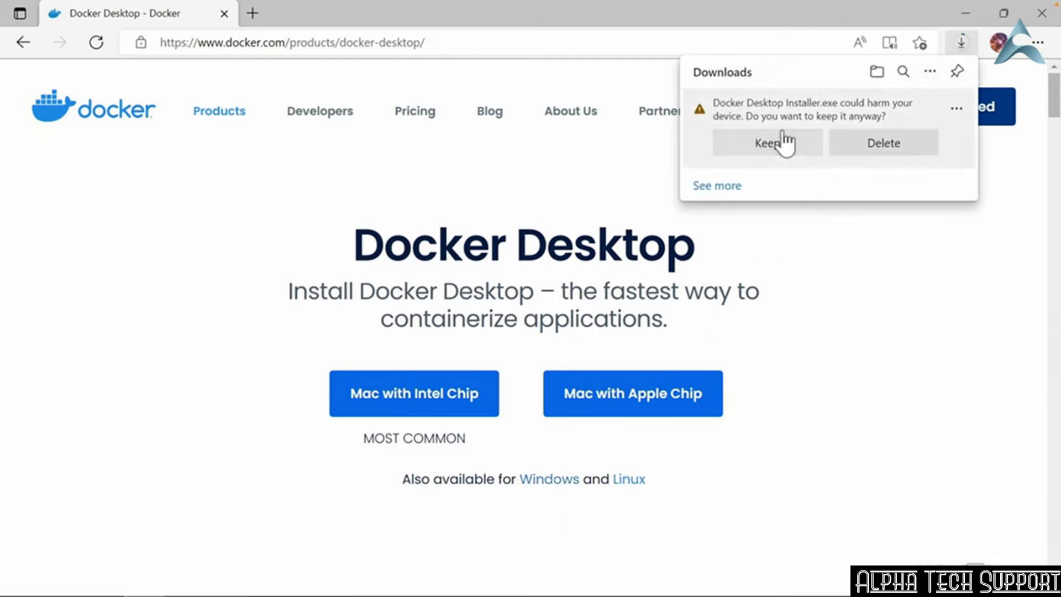
pyautogui.click(783, 143)
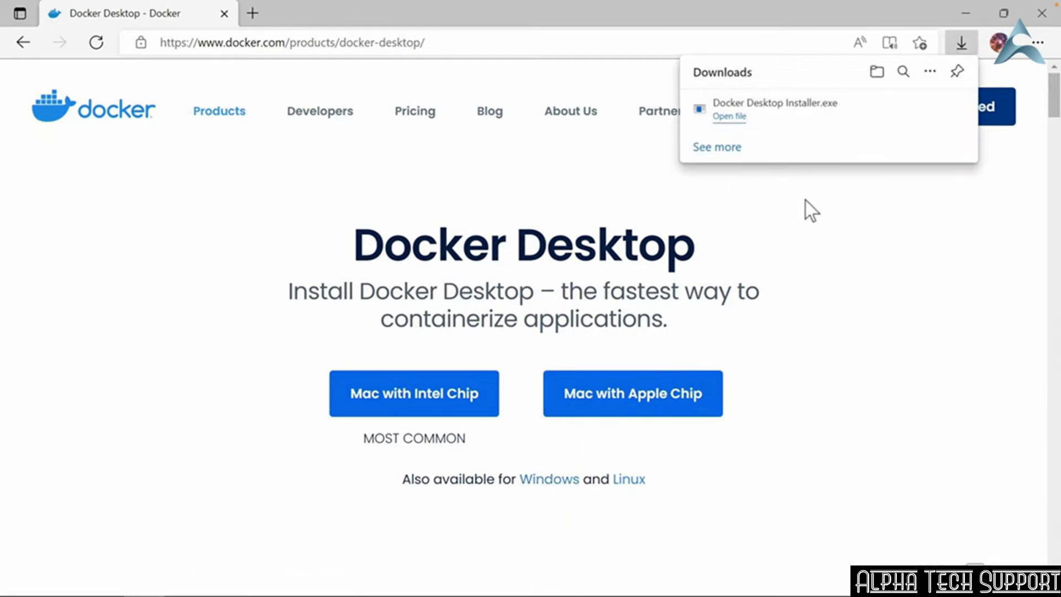
pyautogui.click(1041, 14)
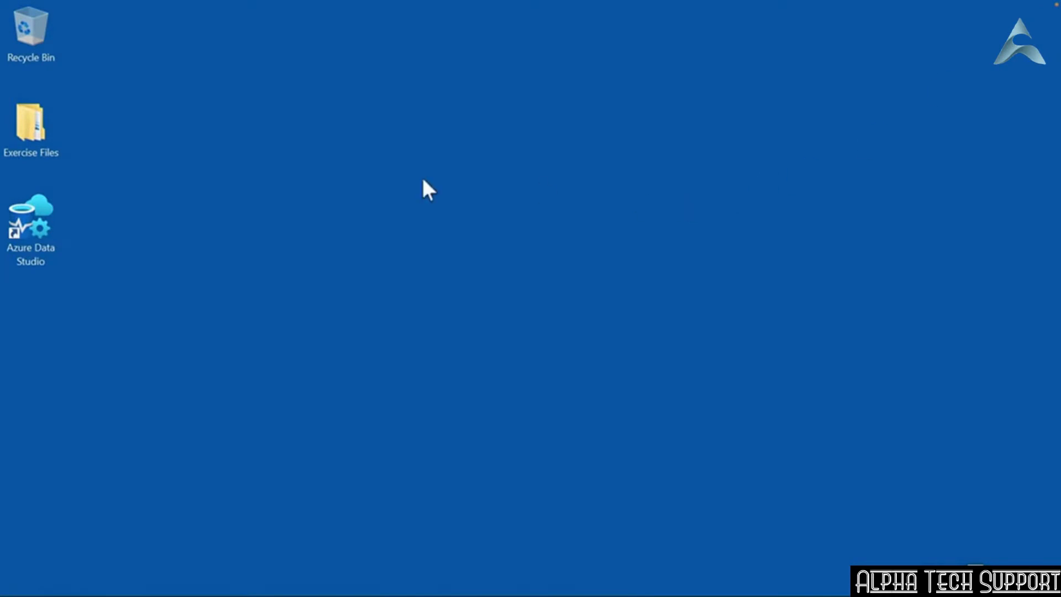
# - Install Docker Desktop from Docker Desktop Installer.exe in Downloads, keeping the WSL 2 and desktop shortcut options, and close the installer
pyautogui.doubleClick(46, 126)
pyautogui.click(274, 196)
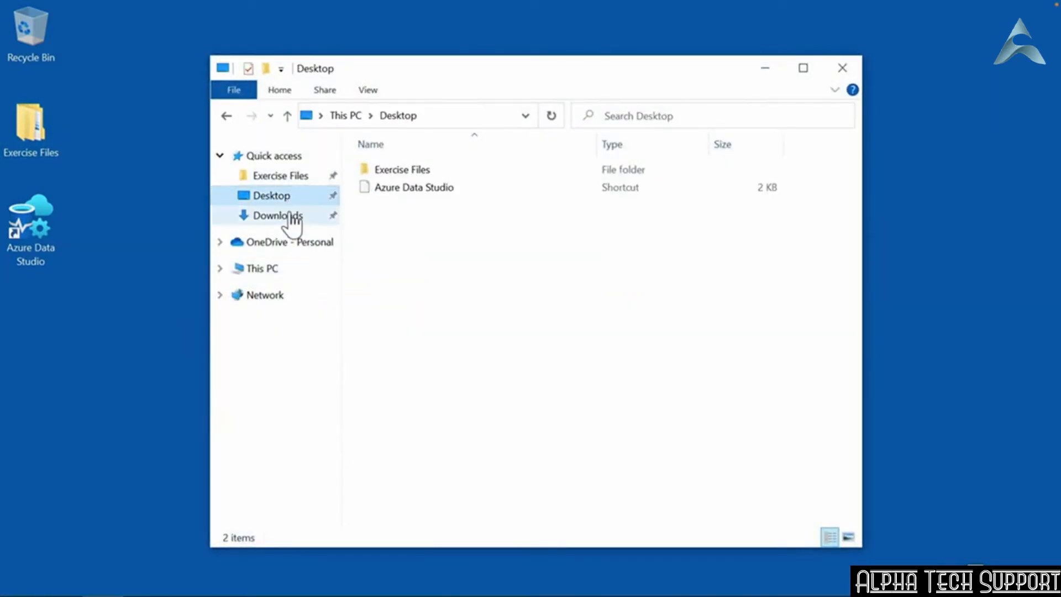
pyautogui.click(291, 218)
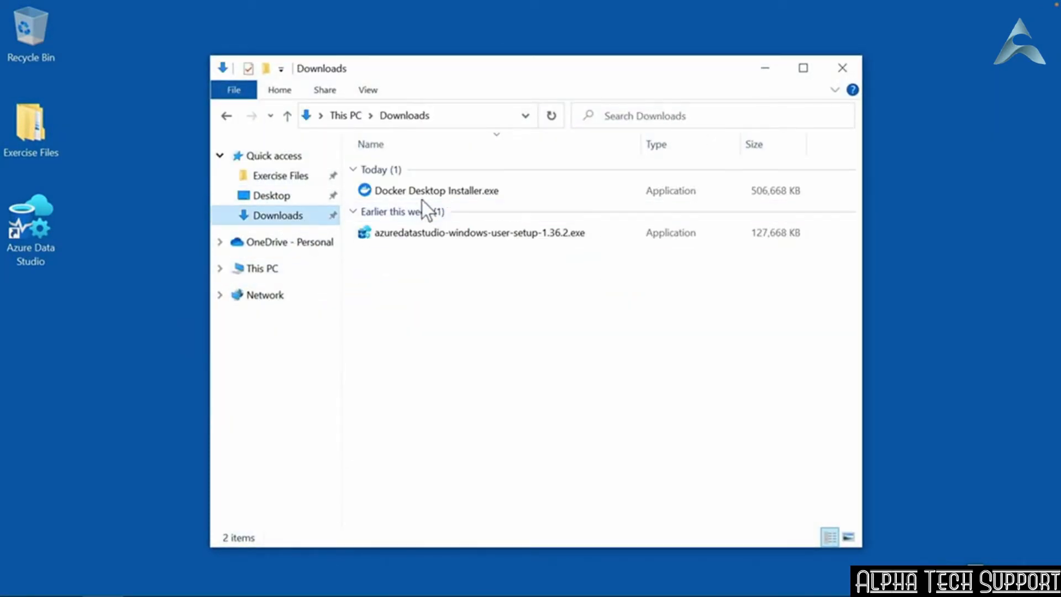
pyautogui.doubleClick(433, 193)
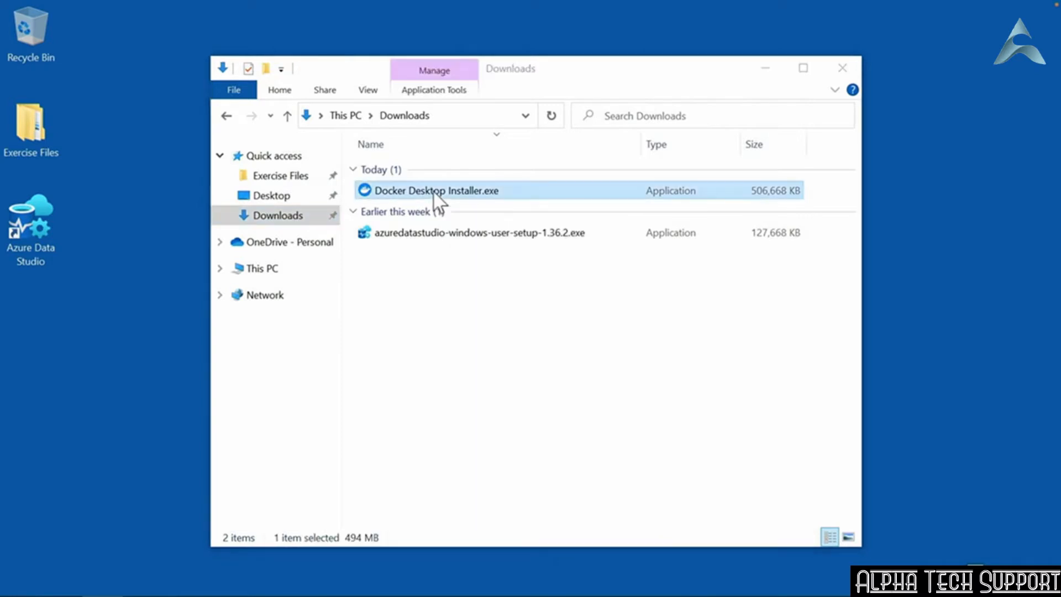
pyautogui.click(842, 68)
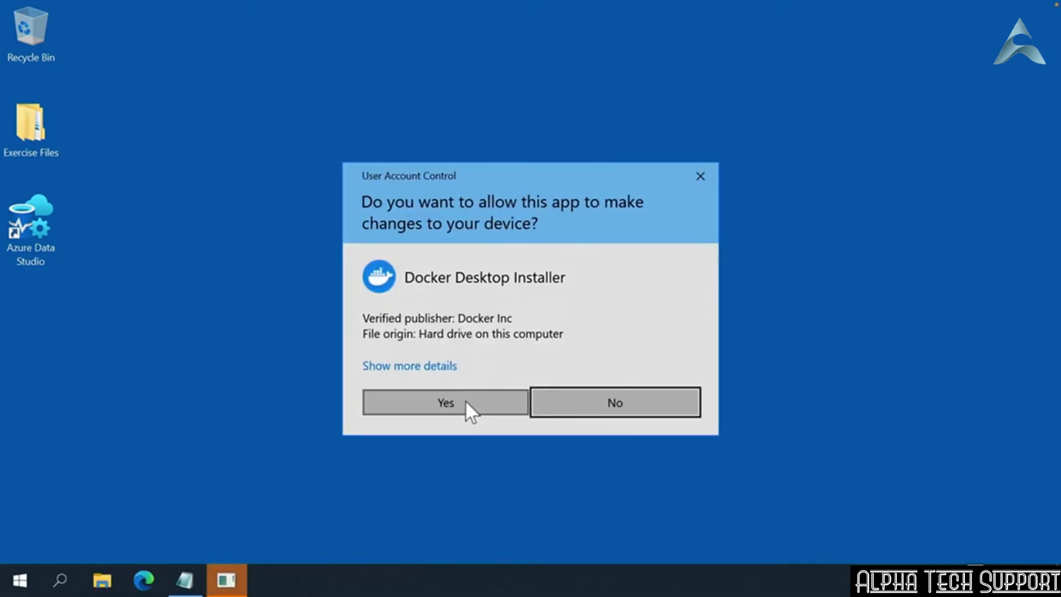
pyautogui.click(465, 402)
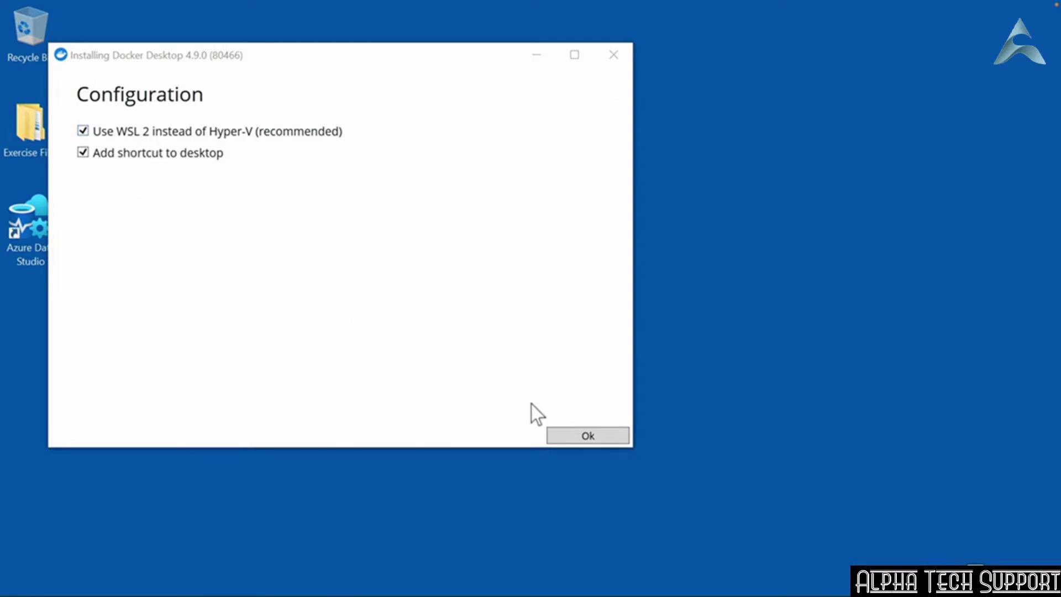
pyautogui.click(572, 434)
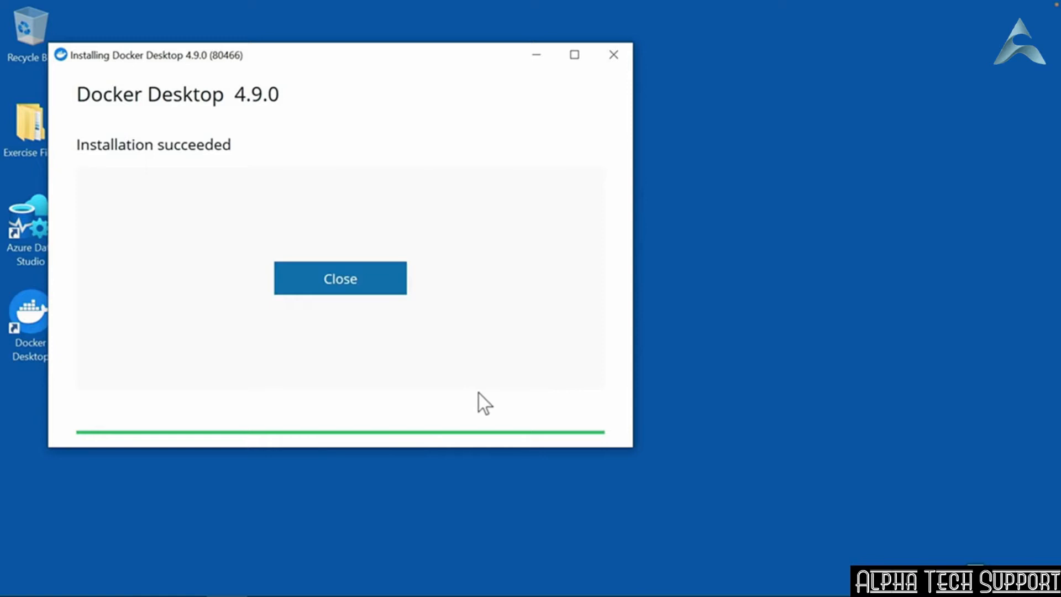
pyautogui.click(346, 281)
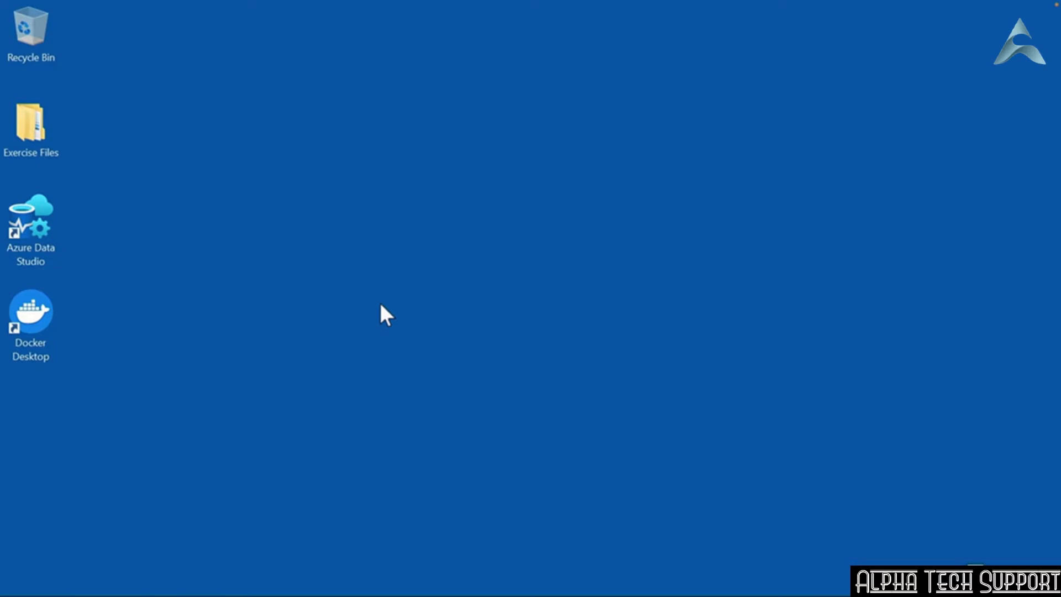
# - Launch Docker Desktop from the desktop and accept the terms of its service agreement
pyautogui.doubleClick(42, 303)
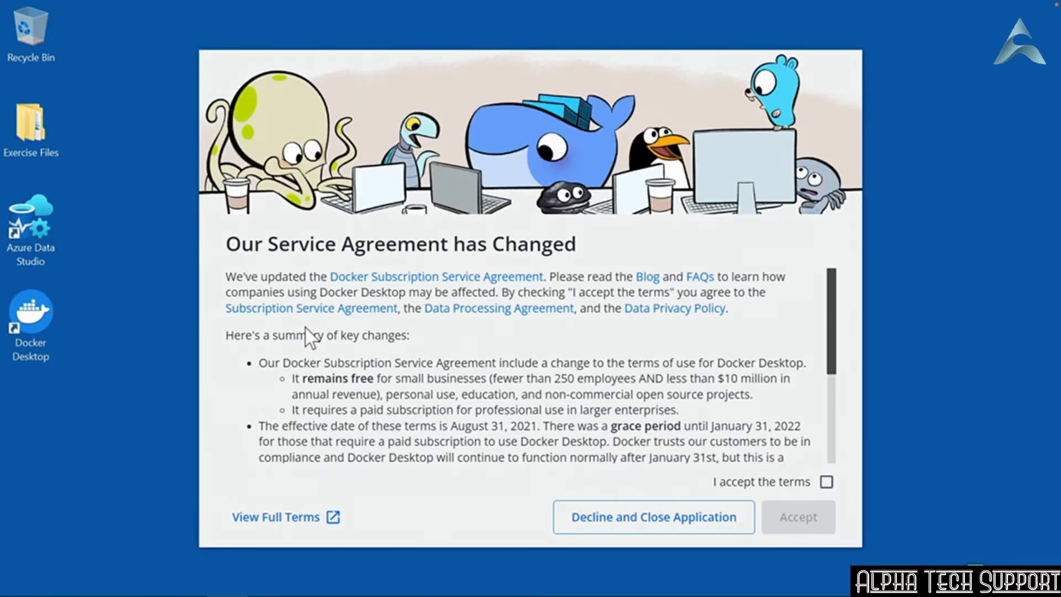
pyautogui.click(826, 483)
pyautogui.click(810, 516)
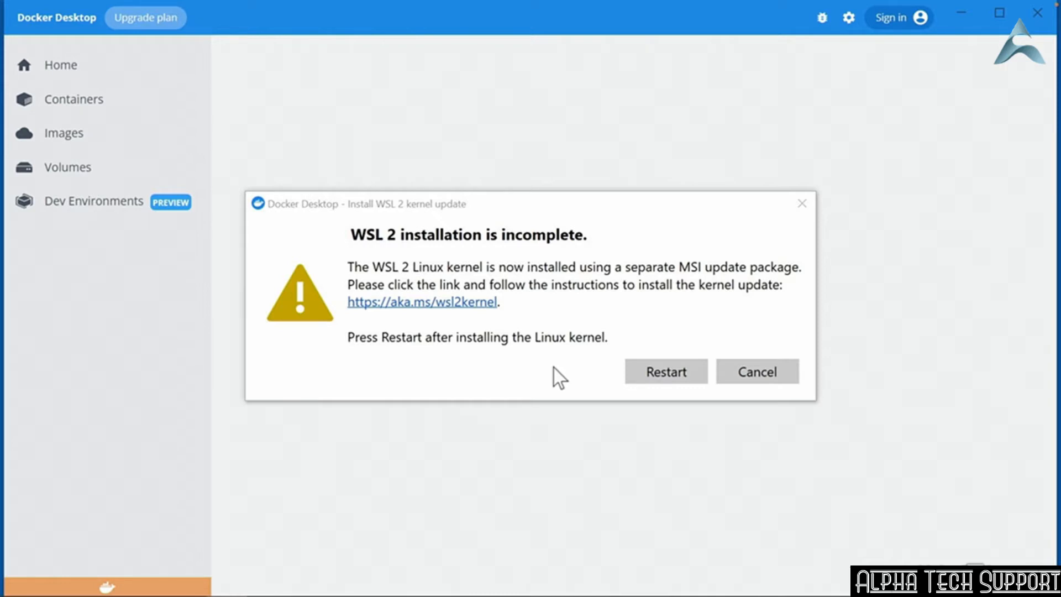
pyautogui.click(434, 304)
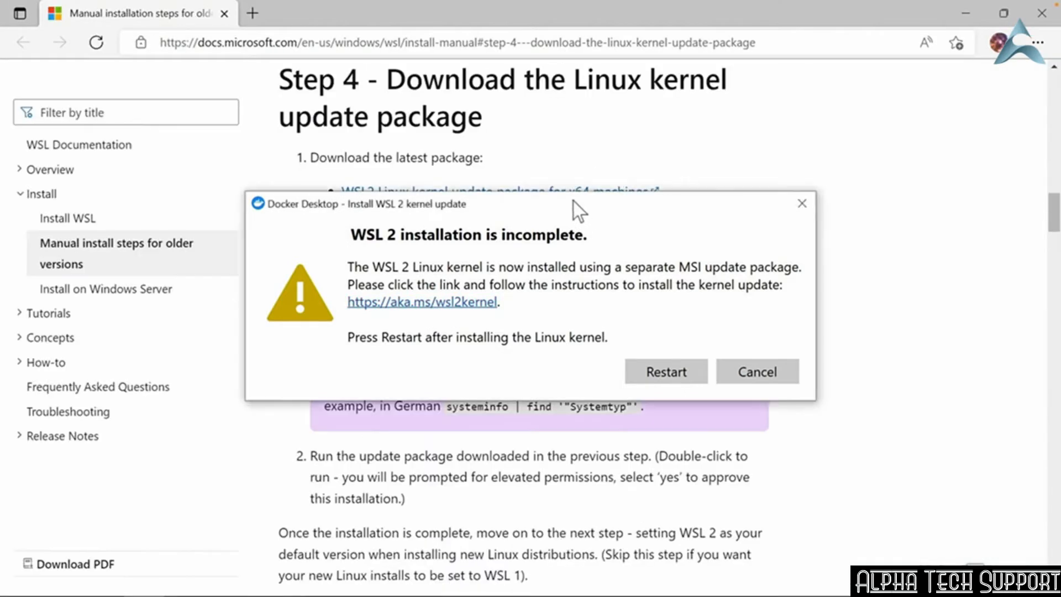
pyautogui.moveTo(572, 201); pyautogui.dragTo(596, 577)
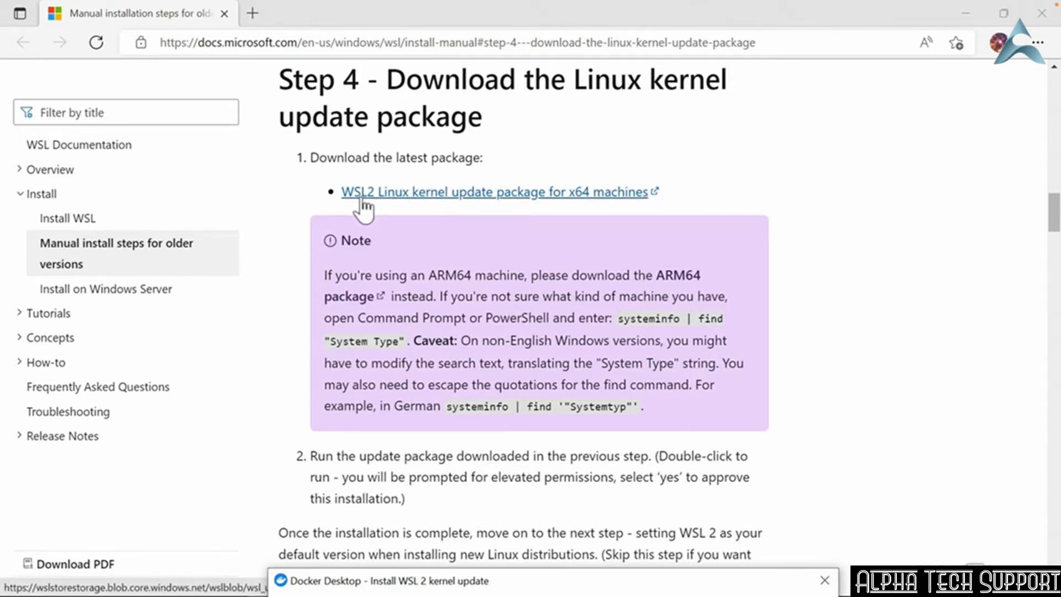
pyautogui.click(406, 195)
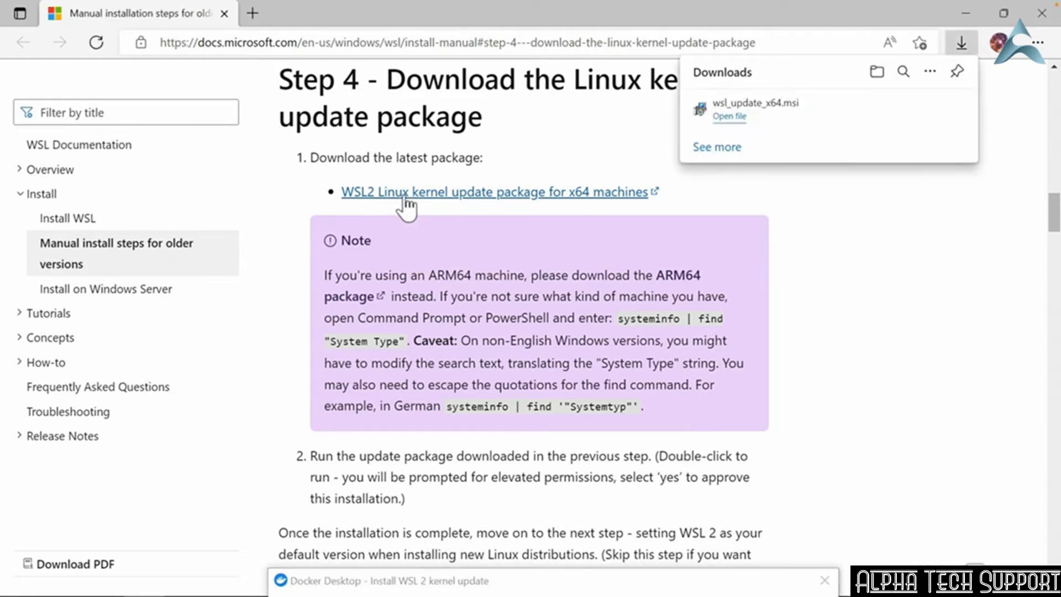
pyautogui.click(1040, 14)
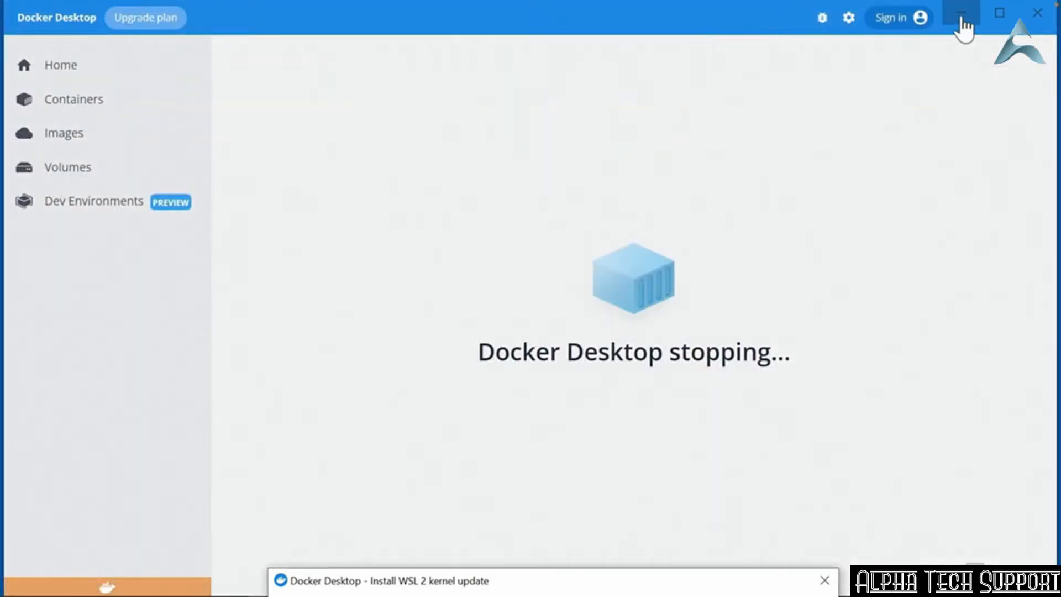
# - Minimize Docker Desktop and install the Windows Subsystem for Linux Update from wsl_update_x64.msi in the Downloads folder
pyautogui.click(963, 16)
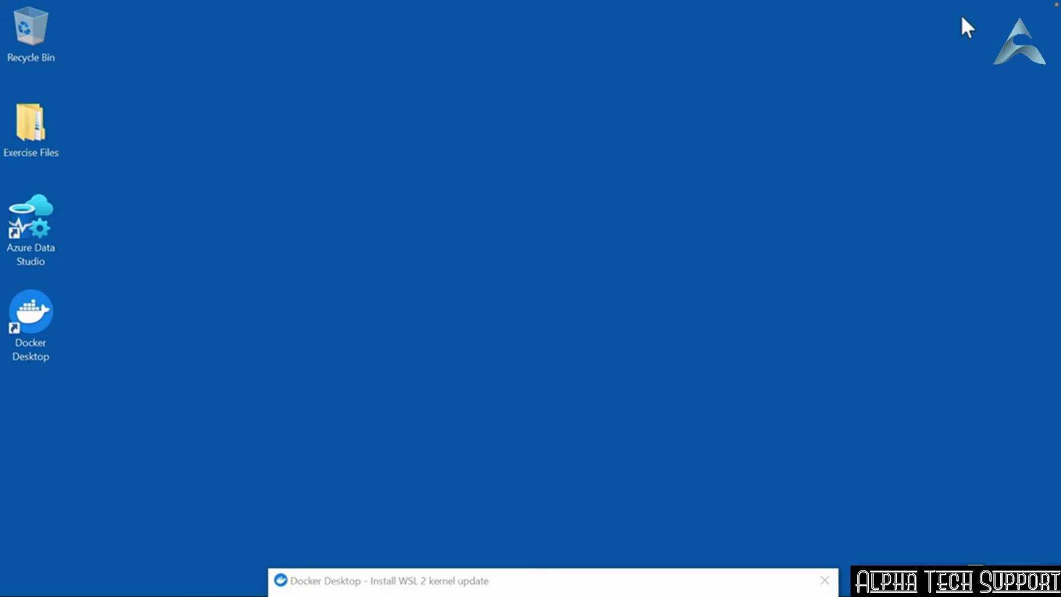
pyautogui.doubleClick(45, 123)
pyautogui.click(278, 216)
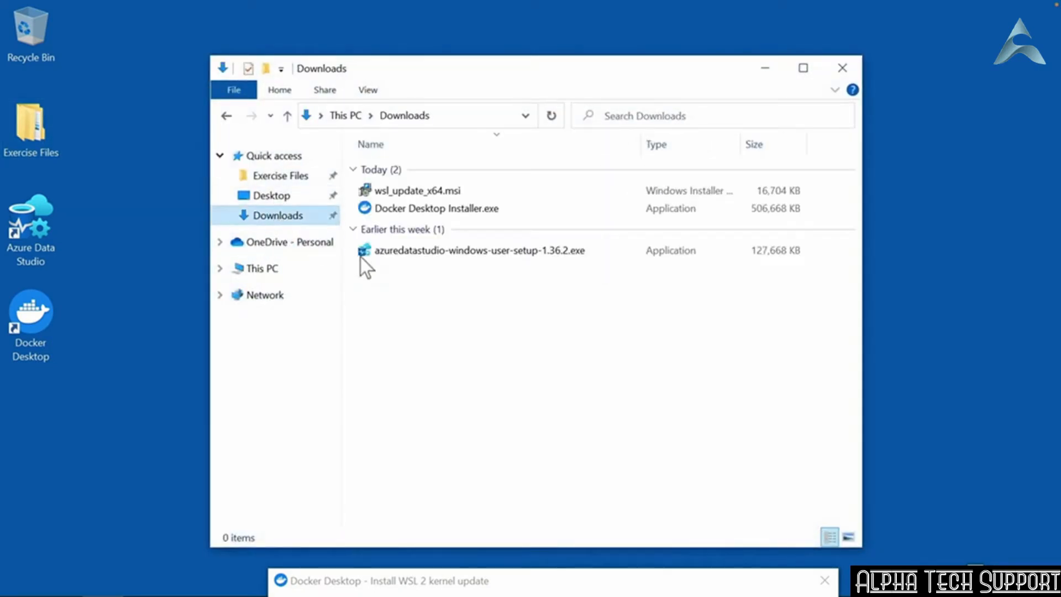
pyautogui.click(399, 193)
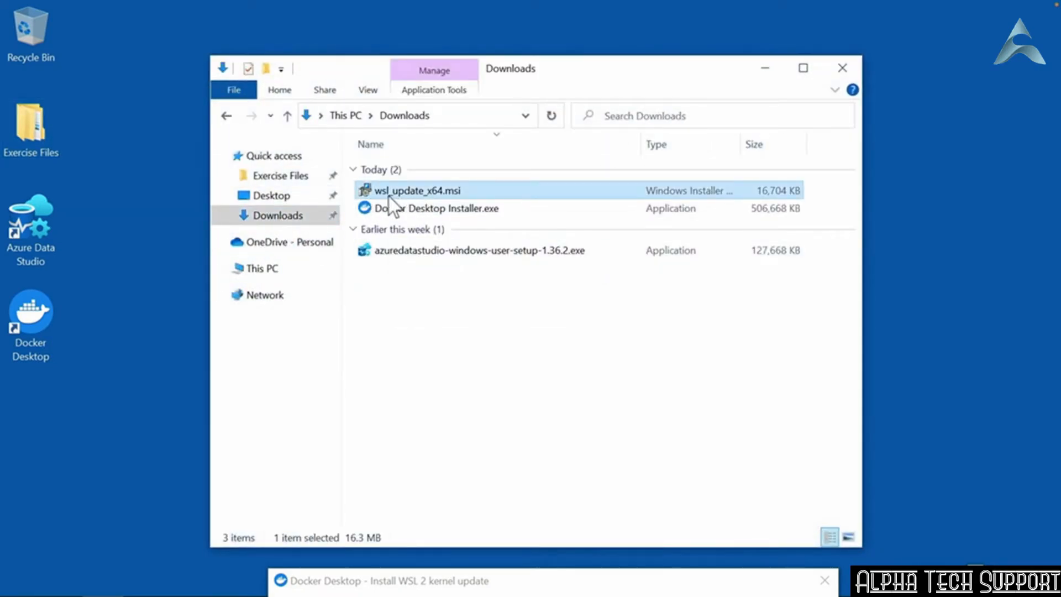
pyautogui.doubleClick(399, 193)
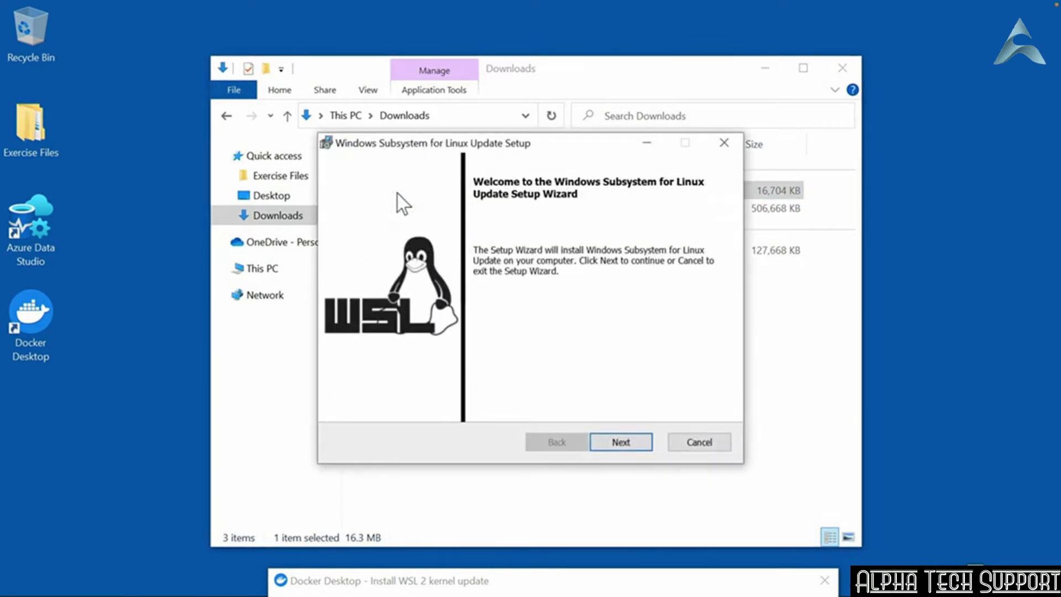
pyautogui.click(624, 447)
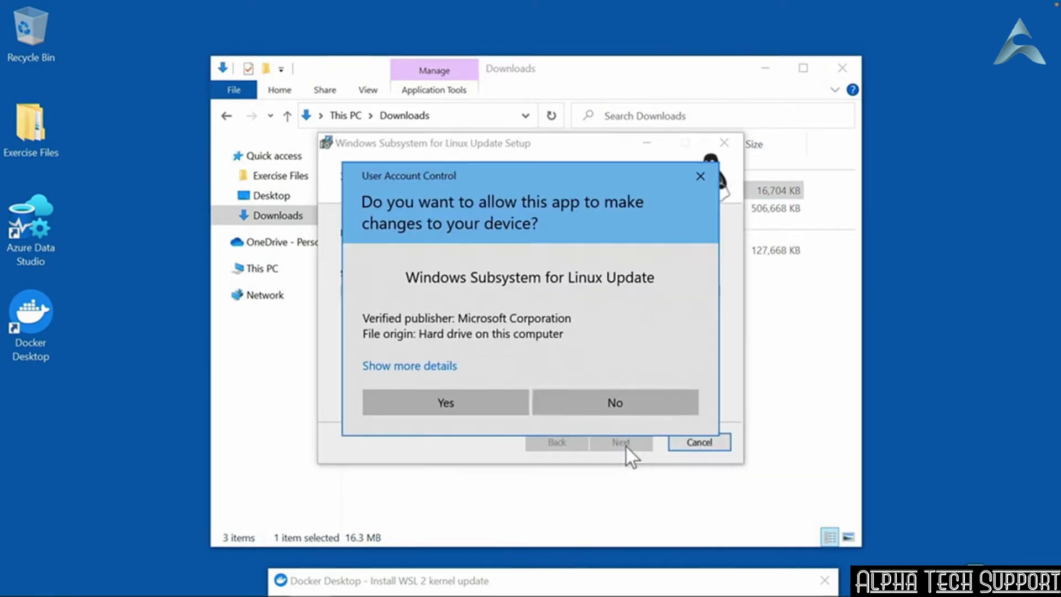
pyautogui.click(463, 395)
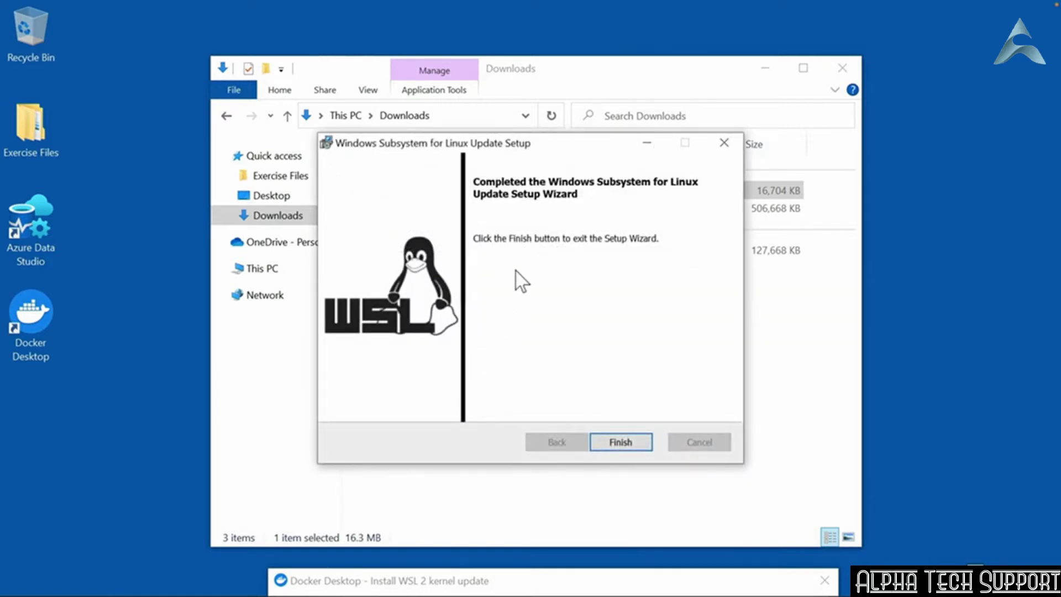
pyautogui.click(616, 442)
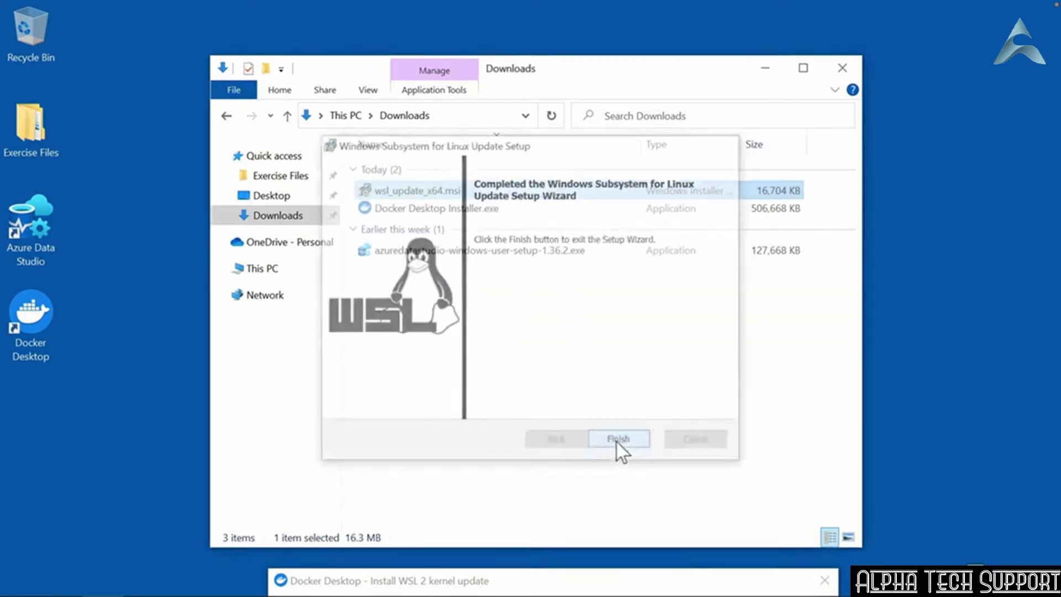
# - Restart Docker Desktop from the WSL 2 kernel update dialog, skip the getting-started tutorial, and minimize the window
pyautogui.moveTo(627, 584); pyautogui.dragTo(617, 161)
pyautogui.click(771, 69)
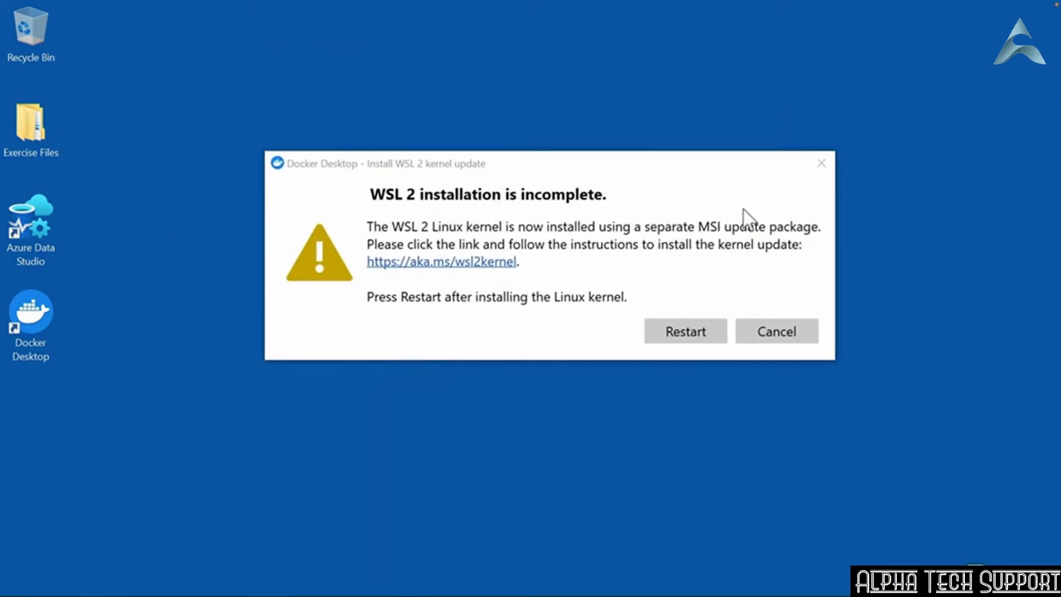
pyautogui.click(674, 336)
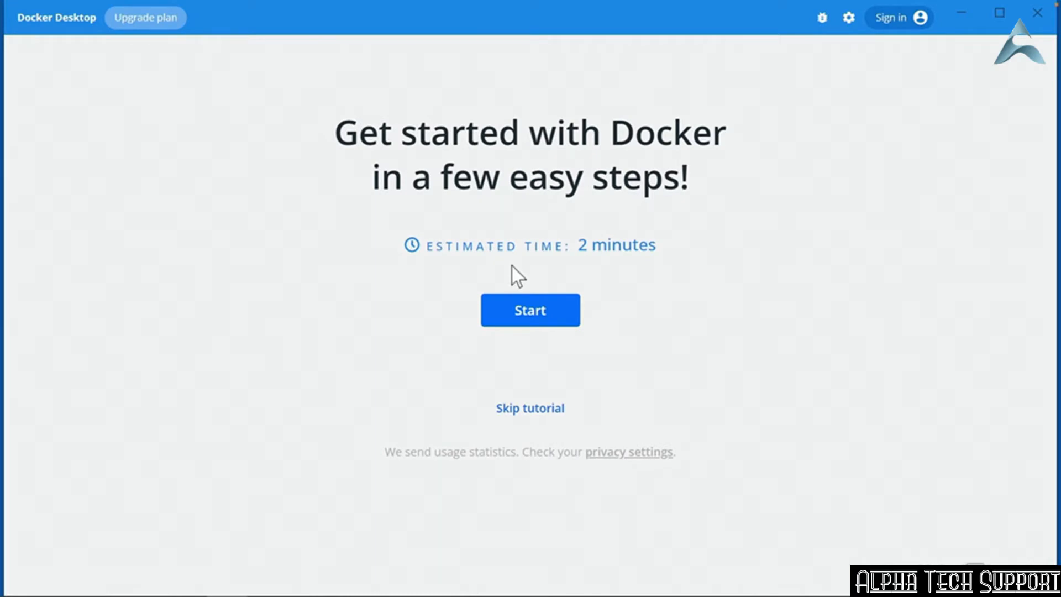
pyautogui.click(536, 408)
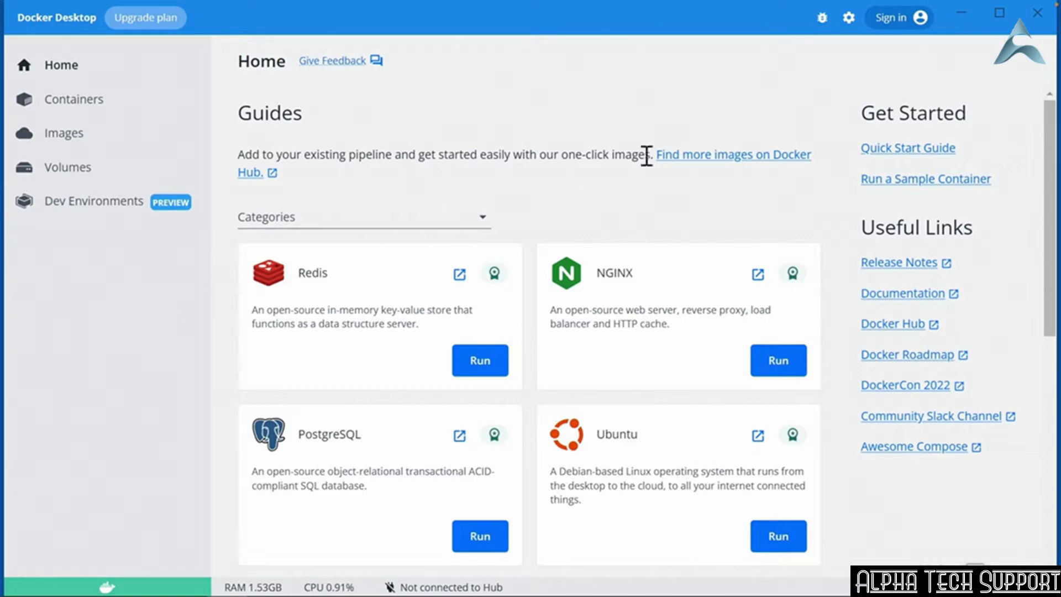
pyautogui.click(955, 20)
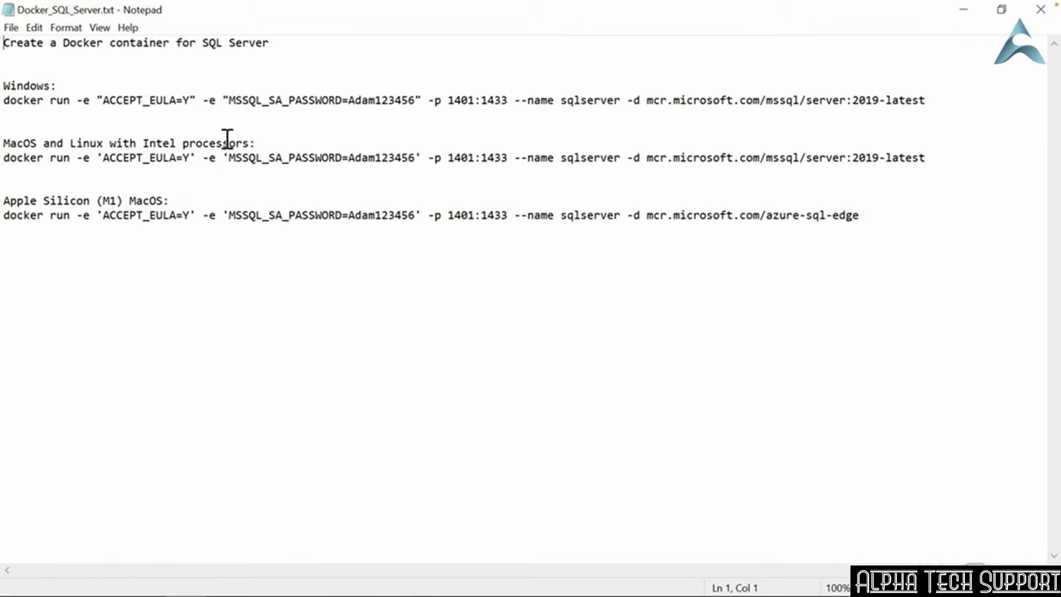
# - Copy the Windows docker run command from Docker_SQL_Server.txt
pyautogui.click(838, 110)
pyautogui.moveTo(839, 110); pyautogui.dragTo(3, 105)
pyautogui.hotkey('ctrl', 'c')
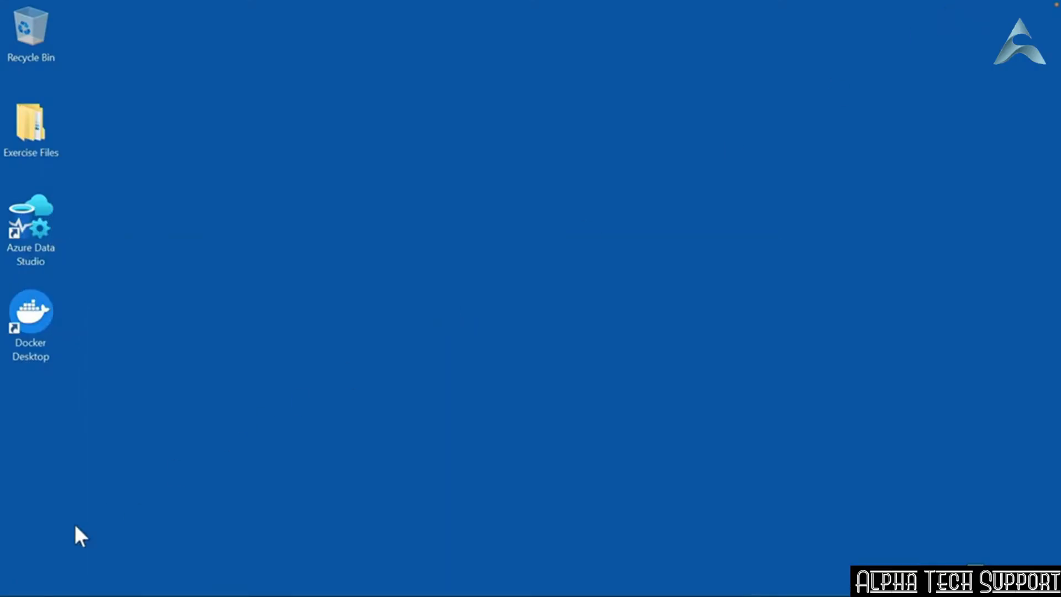
# - In a maximized PowerShell window, run the copied docker run command with its SA password, port mapping 1401:1433, container name sqlserver and image mcr.microsoft.com/mssql/server:2019-latest
pyautogui.click(20, 580)
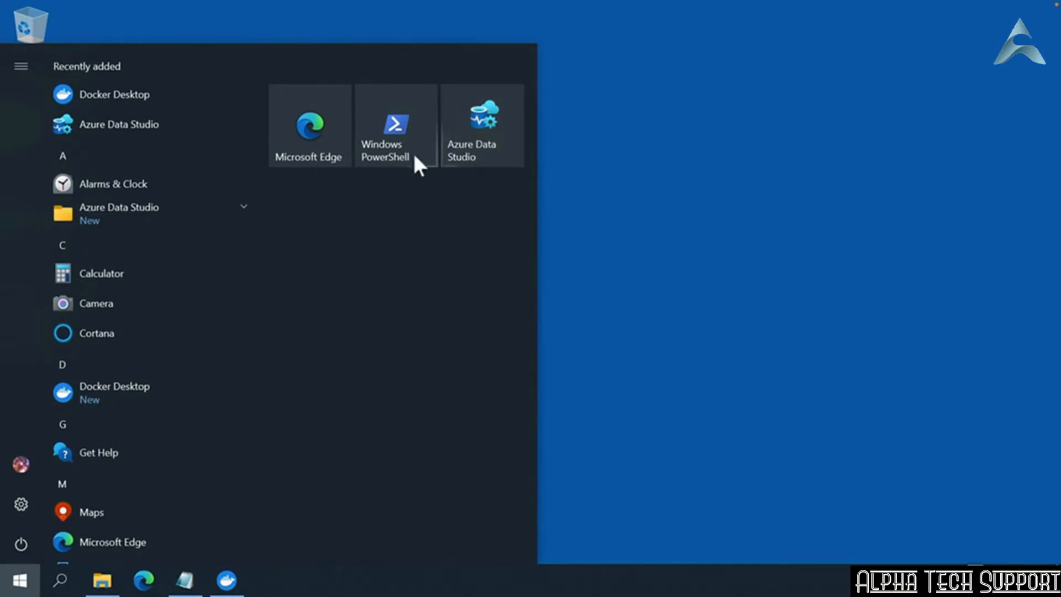
pyautogui.click(401, 132)
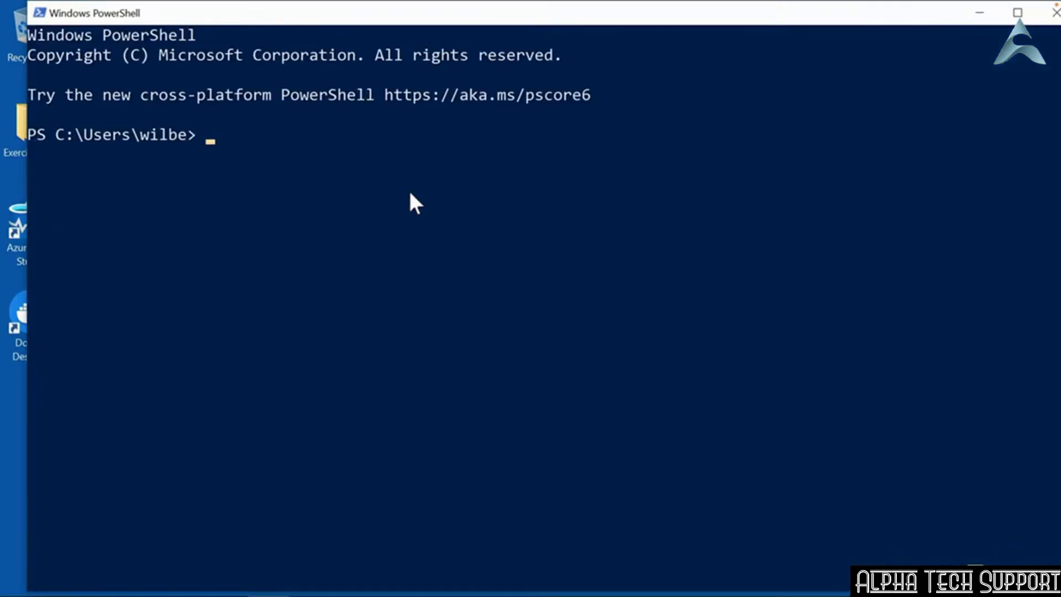
pyautogui.hotkey('ctrl', 'v')
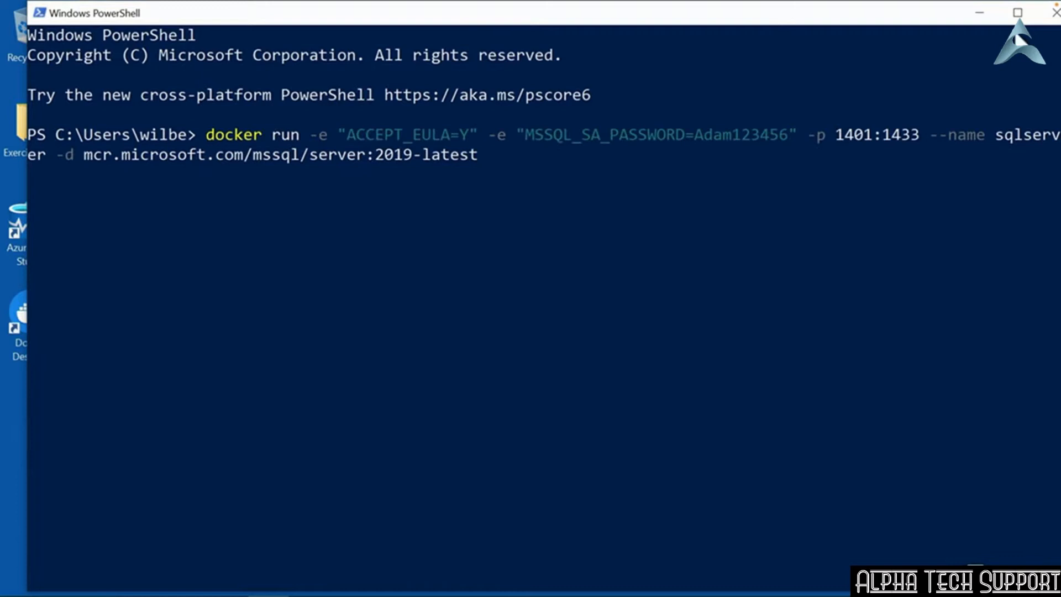
pyautogui.click(1017, 12)
pyautogui.press('Return')
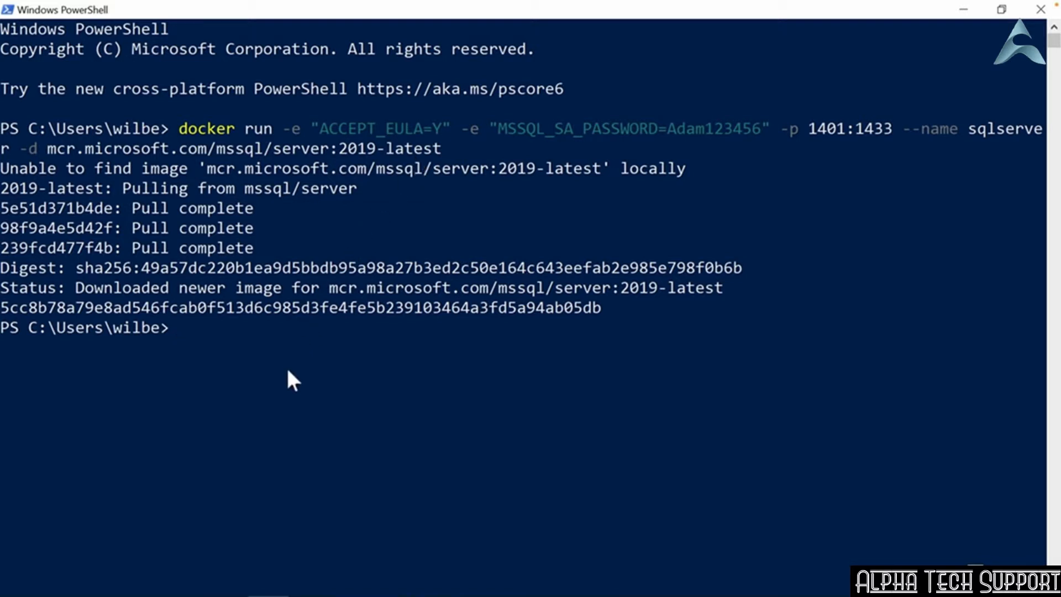
# - List the running containers with docker ps and all containers with docker ps -a
pyautogui.write('docker ps')
pyautogui.press('Return')
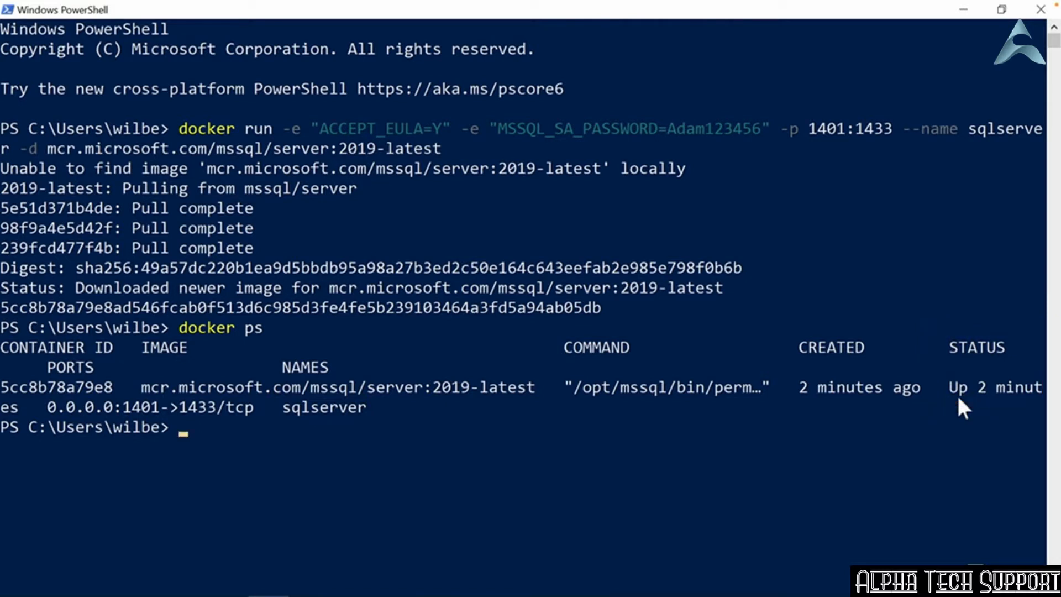
pyautogui.write('docker ps -a')
pyautogui.press('Return')
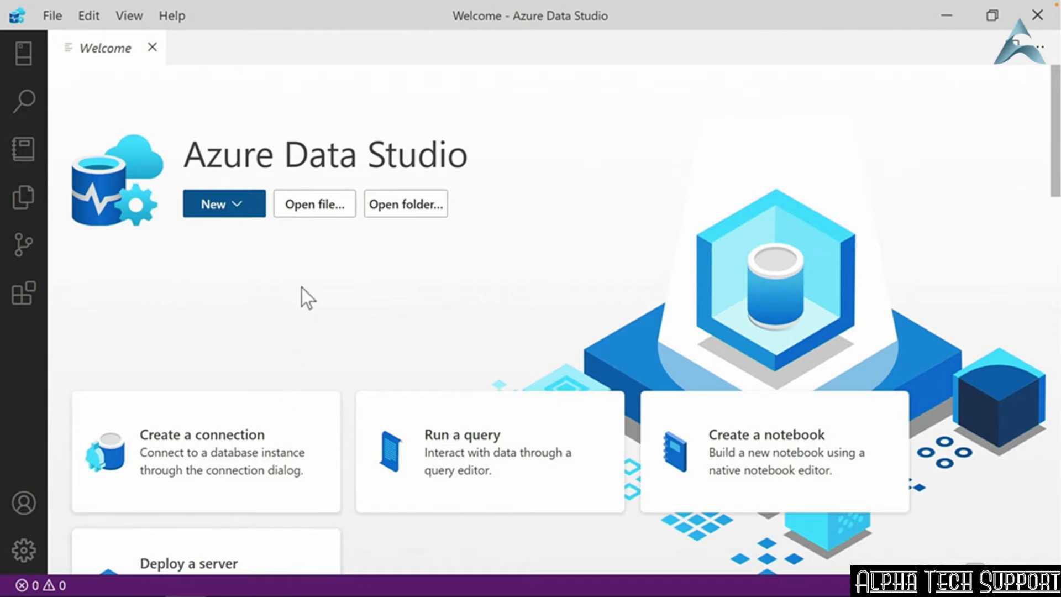
# - Examine the Azure Data Studio Welcome page, including the options for new items, the resources, useful links, videos and extensions
pyautogui.click(238, 206)
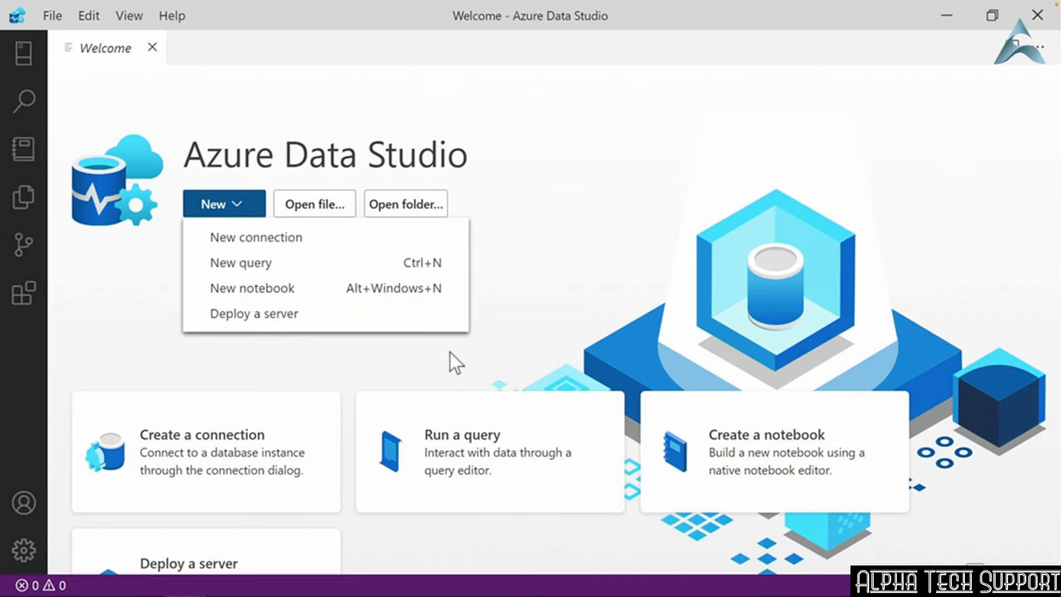
pyautogui.press('Escape')
pyautogui.scroll(-1, 1055, 166)
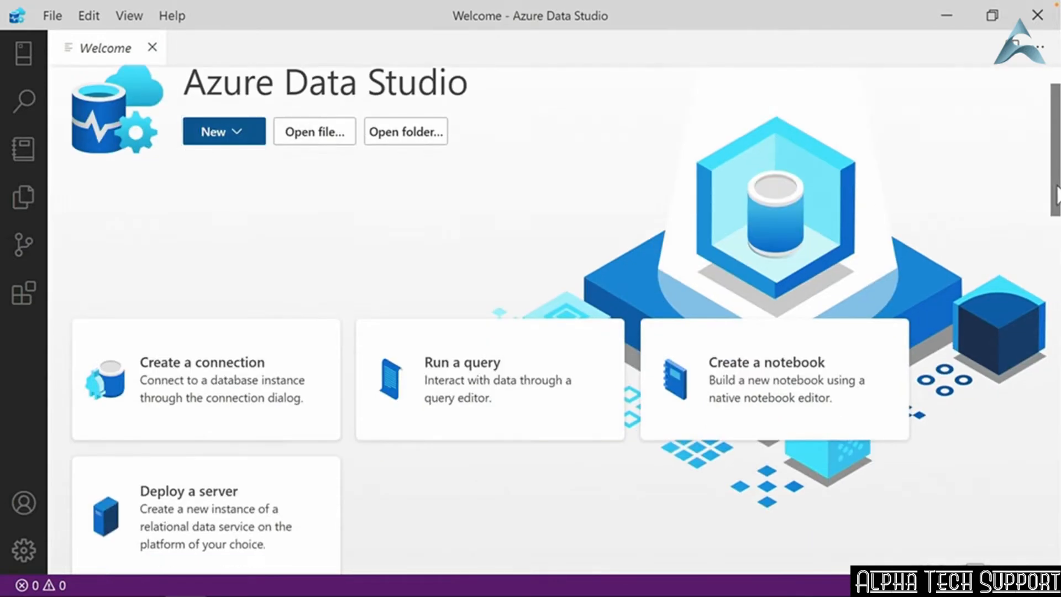
pyautogui.scroll(-3, 1055, 221)
pyautogui.moveTo(1054, 240); pyautogui.dragTo(1044, 310)
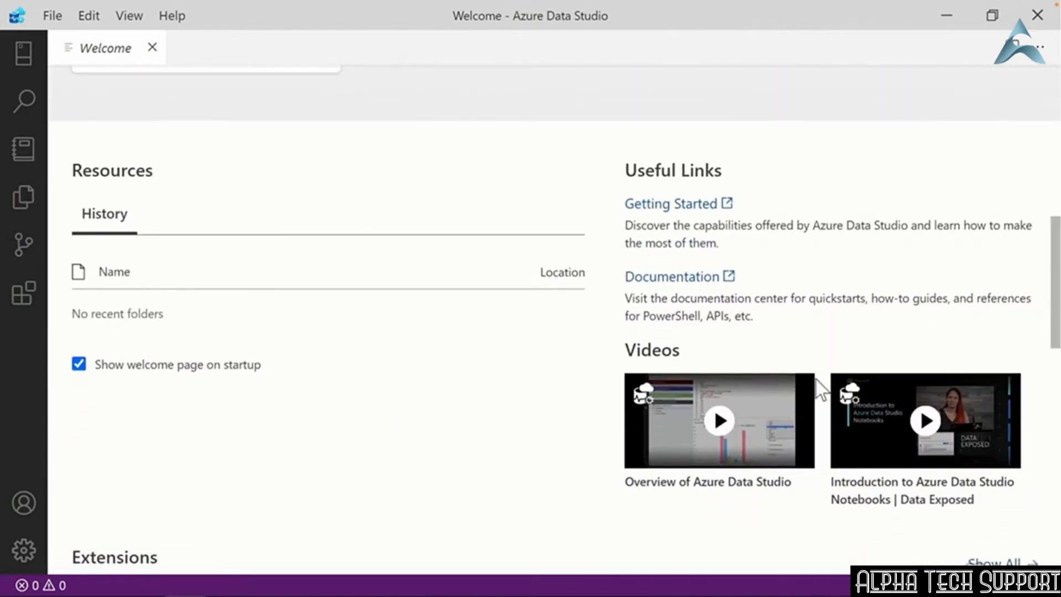
pyautogui.moveTo(1056, 260); pyautogui.dragTo(1054, 382)
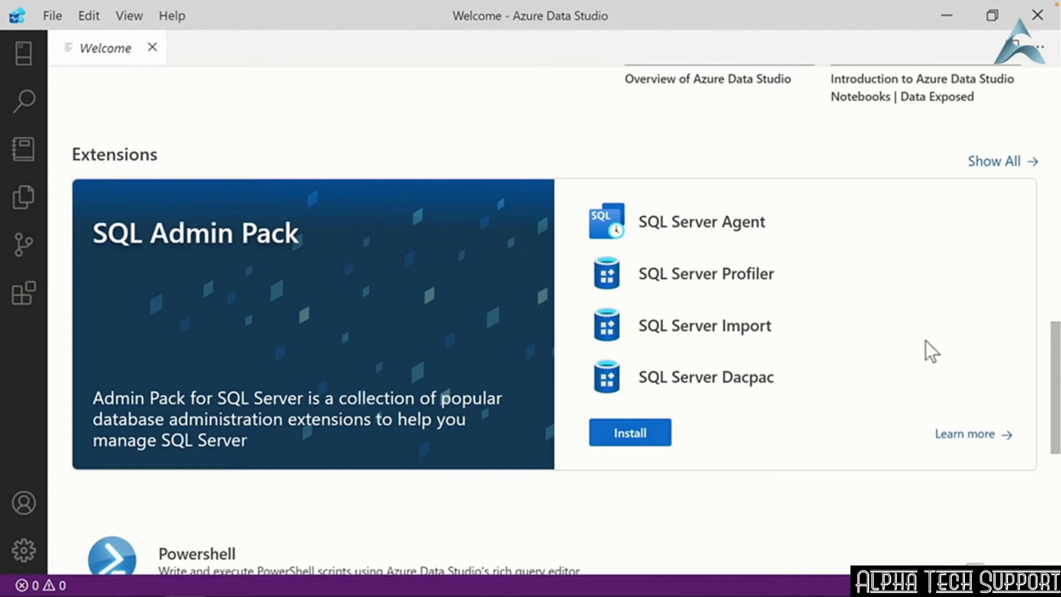
# - Close the Welcome page and reopen it
pyautogui.moveTo(1055, 354); pyautogui.dragTo(1056, 90)
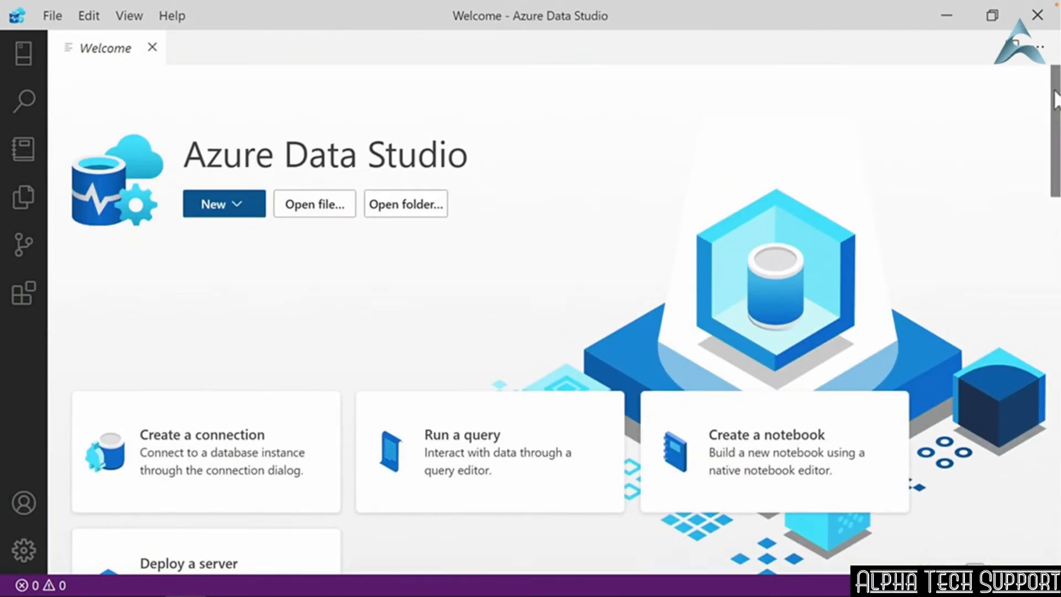
pyautogui.click(154, 49)
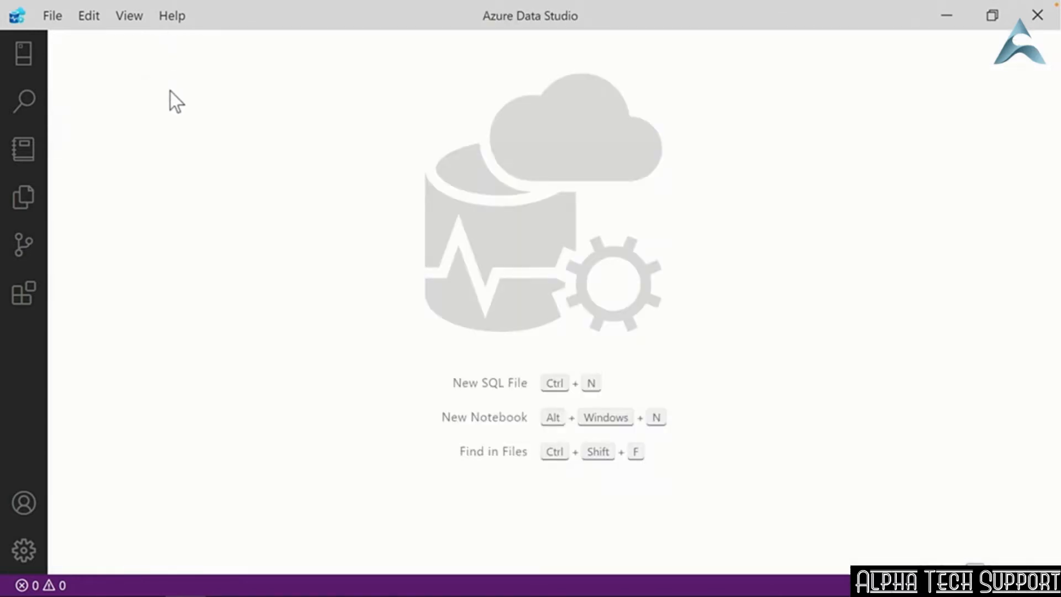
pyautogui.click(172, 21)
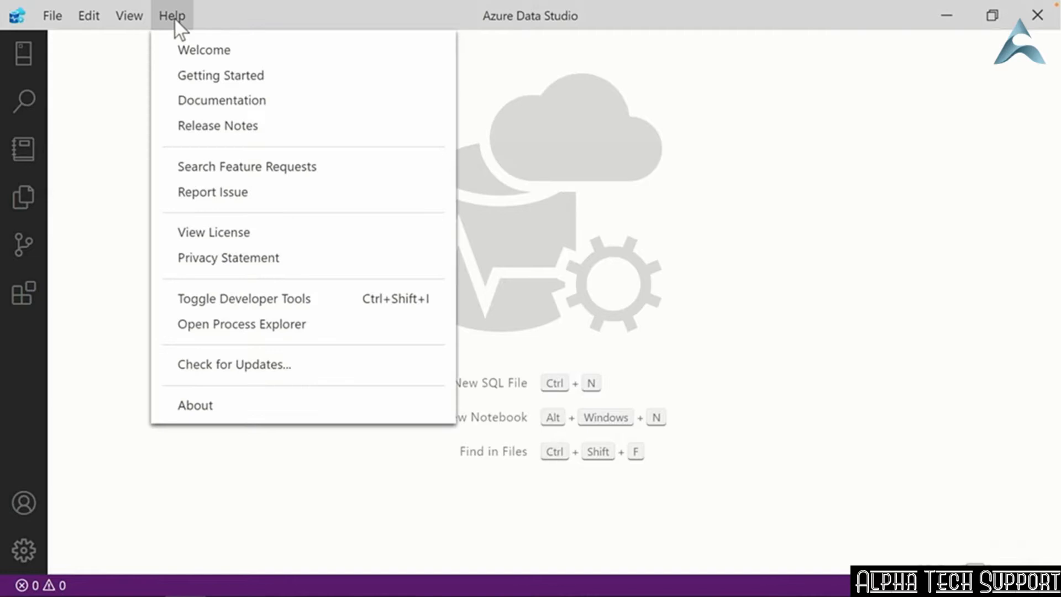
pyautogui.click(204, 53)
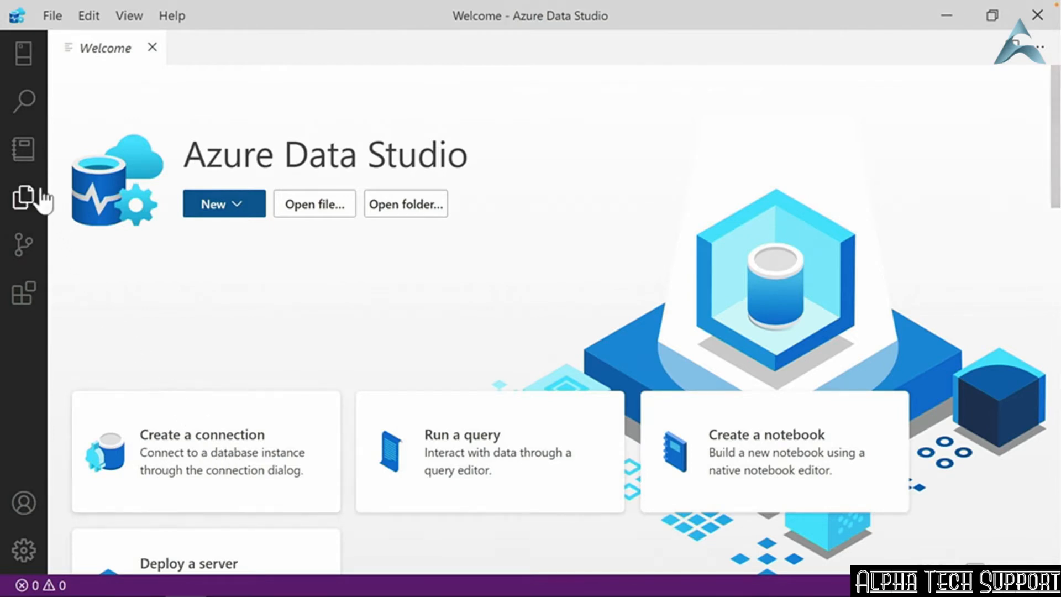
# - Start a new server connection and look through its recent and browsable connections
pyautogui.click(24, 61)
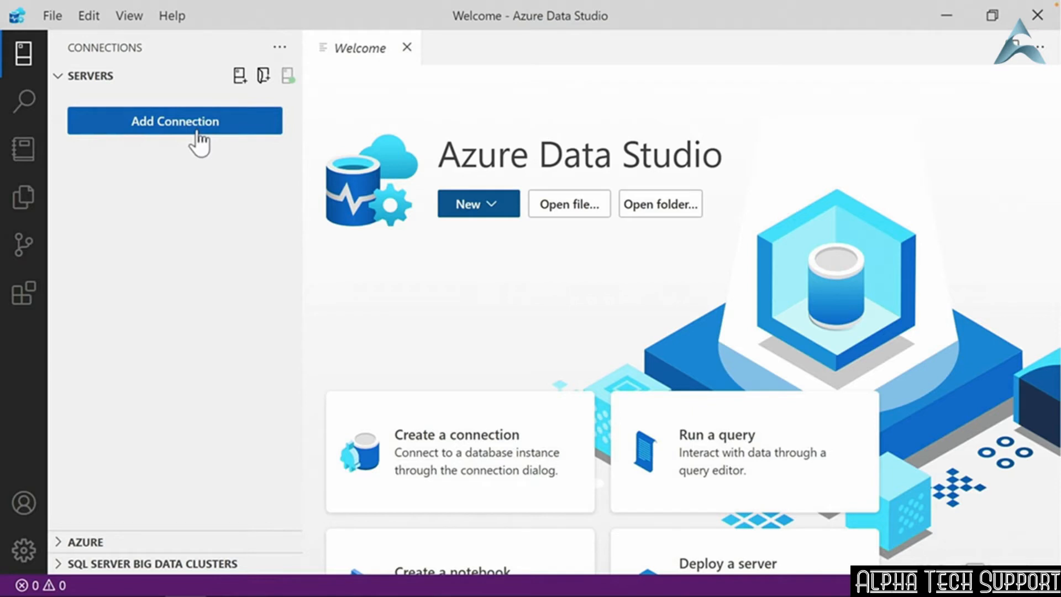
pyautogui.click(240, 77)
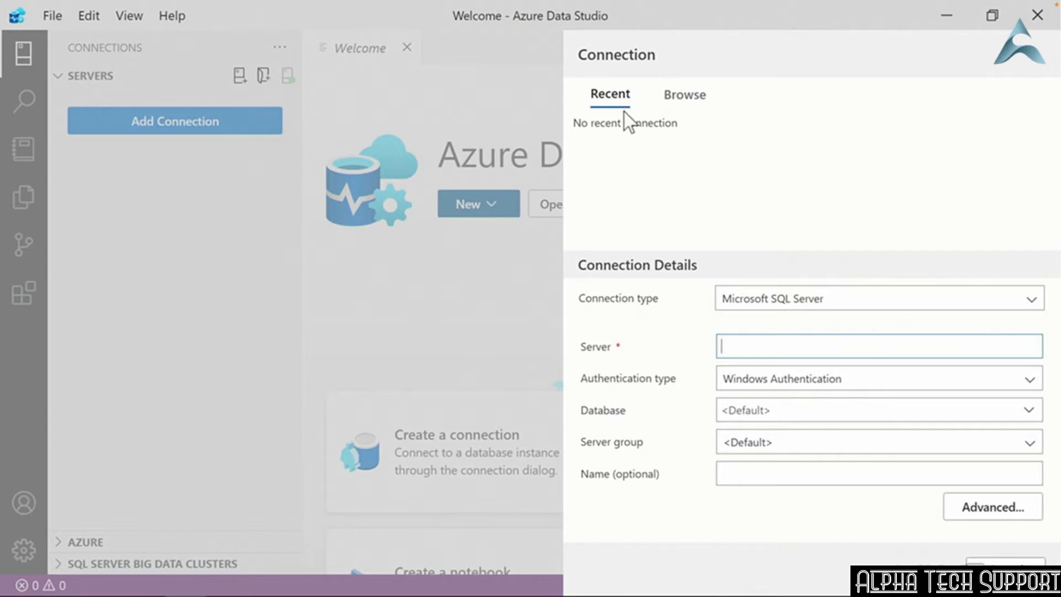
pyautogui.click(681, 116)
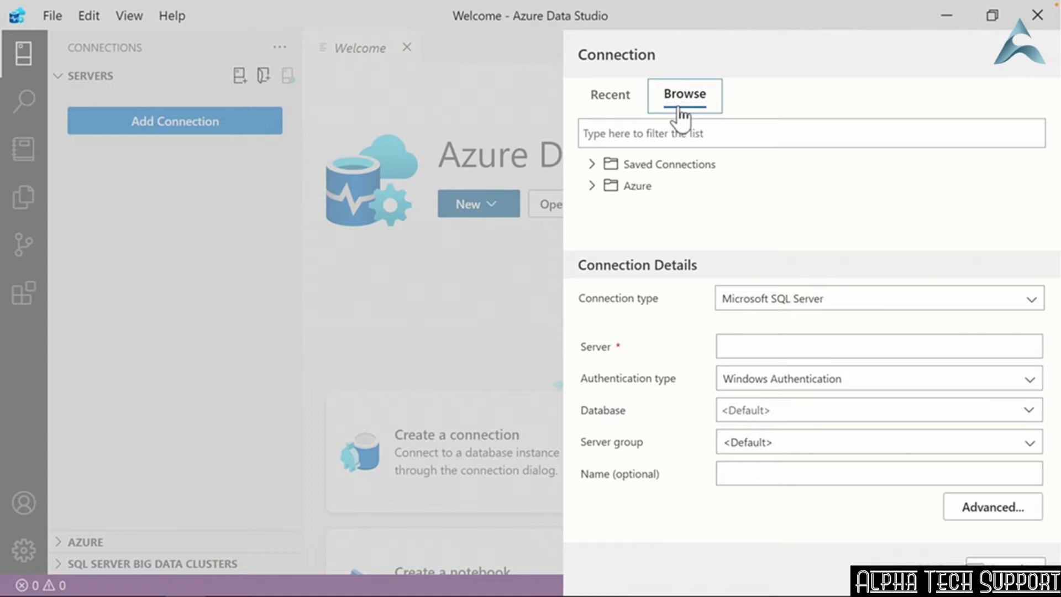
pyautogui.click(611, 106)
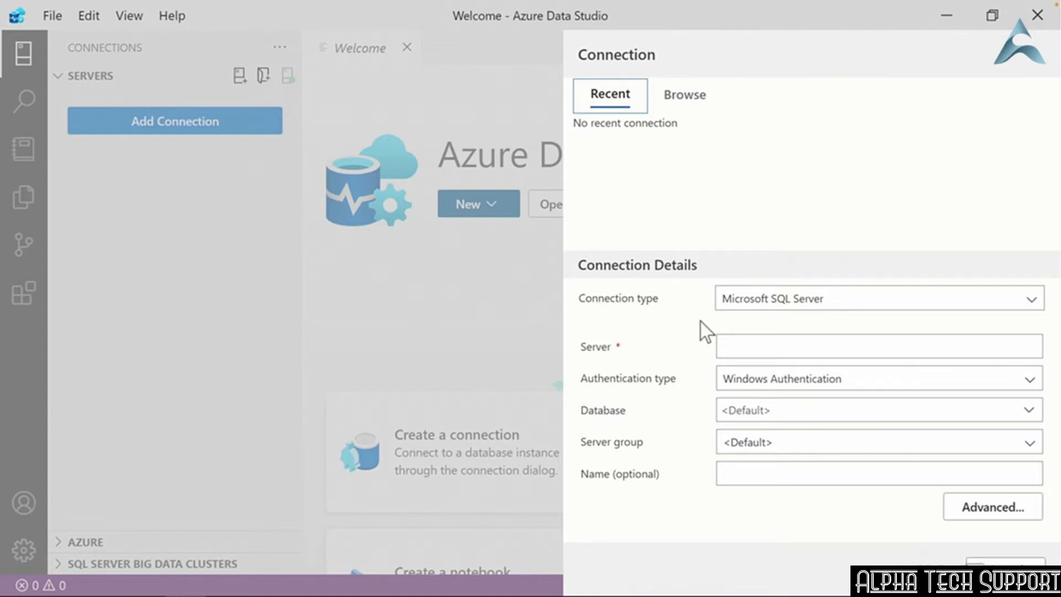
# - Keep Microsoft SQL Server as the connection type and enter localhost as the server
pyautogui.click(1030, 300)
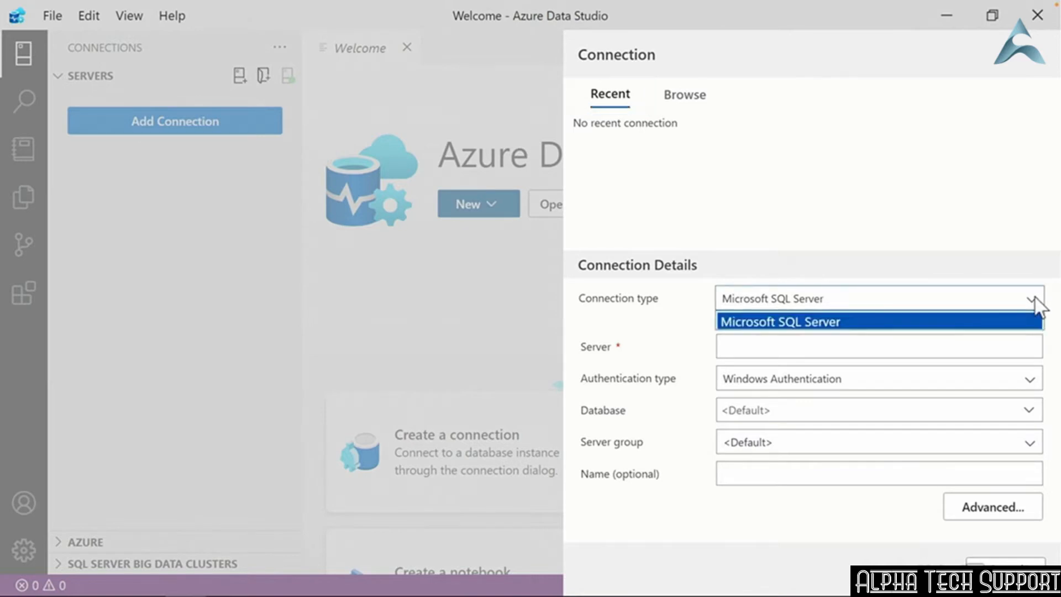
pyautogui.click(981, 302)
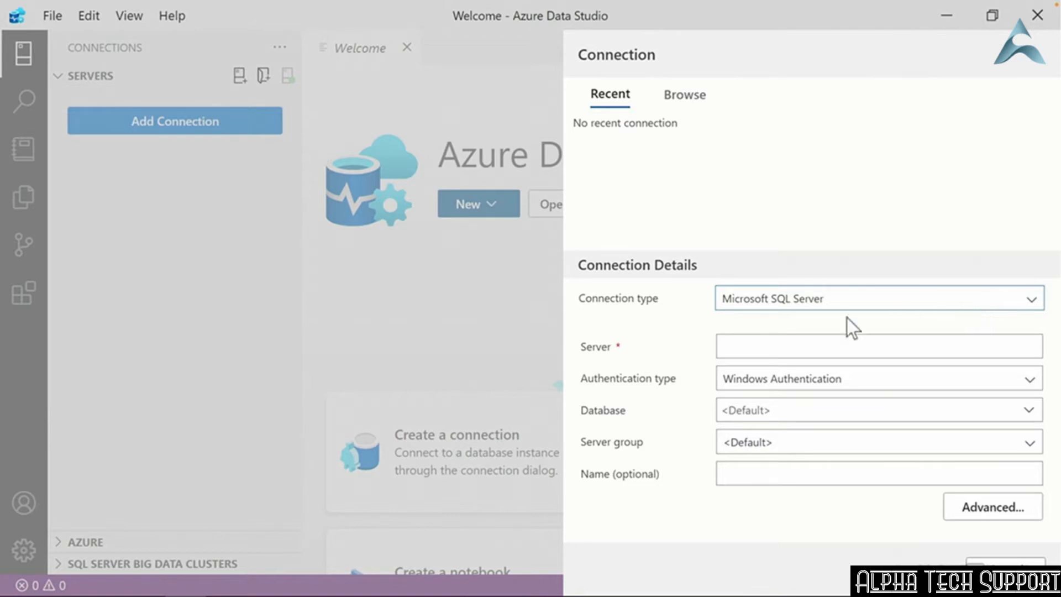
pyautogui.click(757, 345)
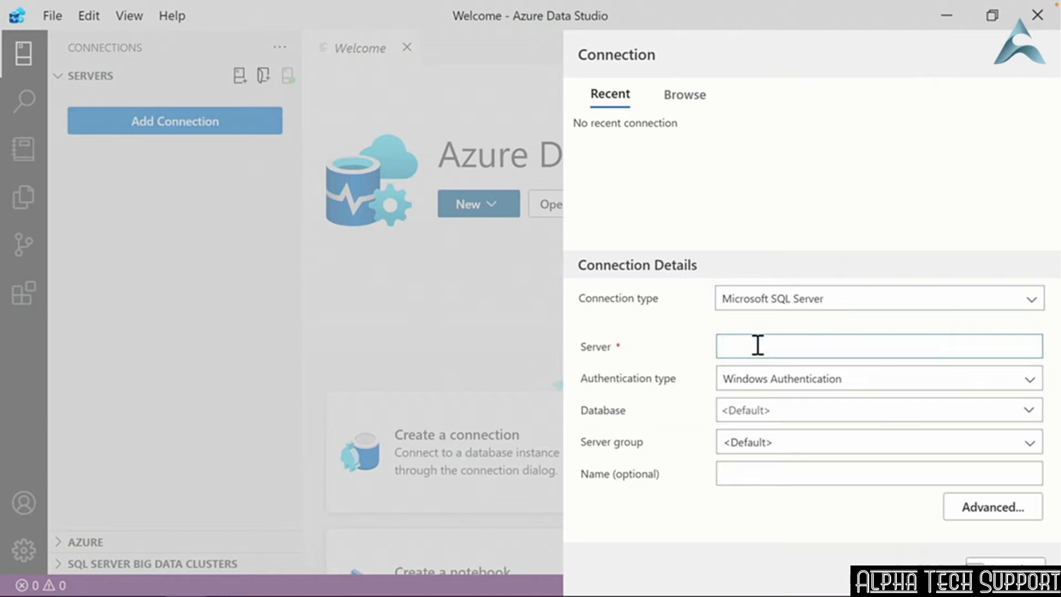
pyautogui.write('localhost')
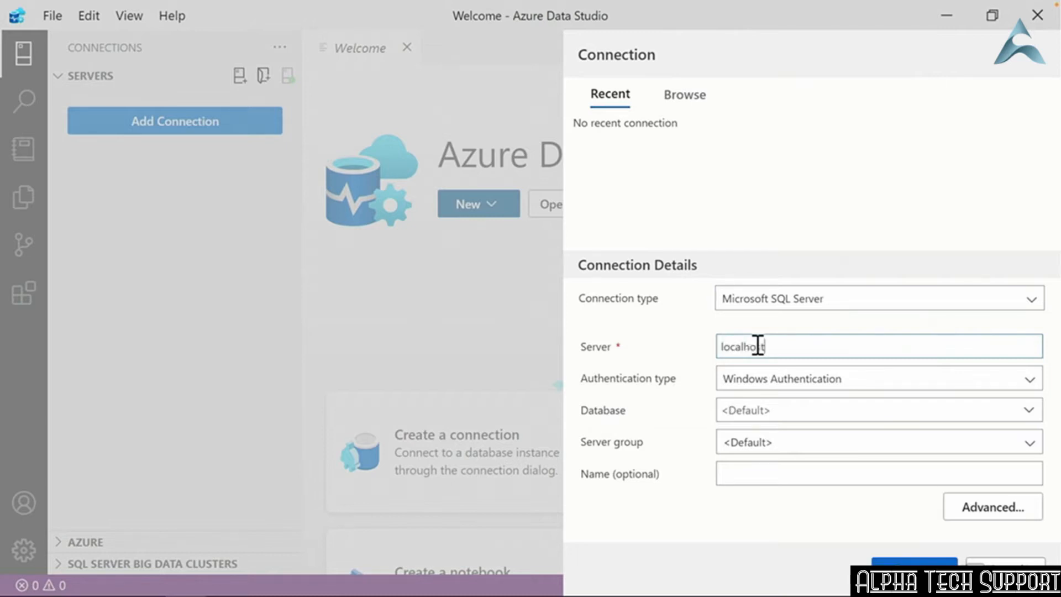
# - Set the authentication type to SQL Login and enter SA as the user name
pyautogui.click(1031, 381)
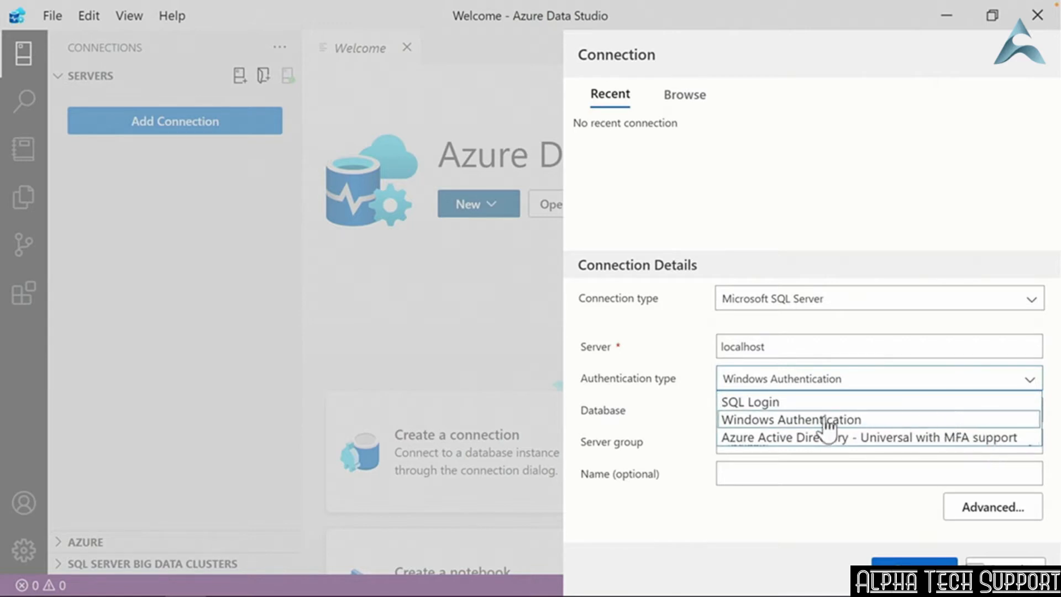
pyautogui.click(731, 425)
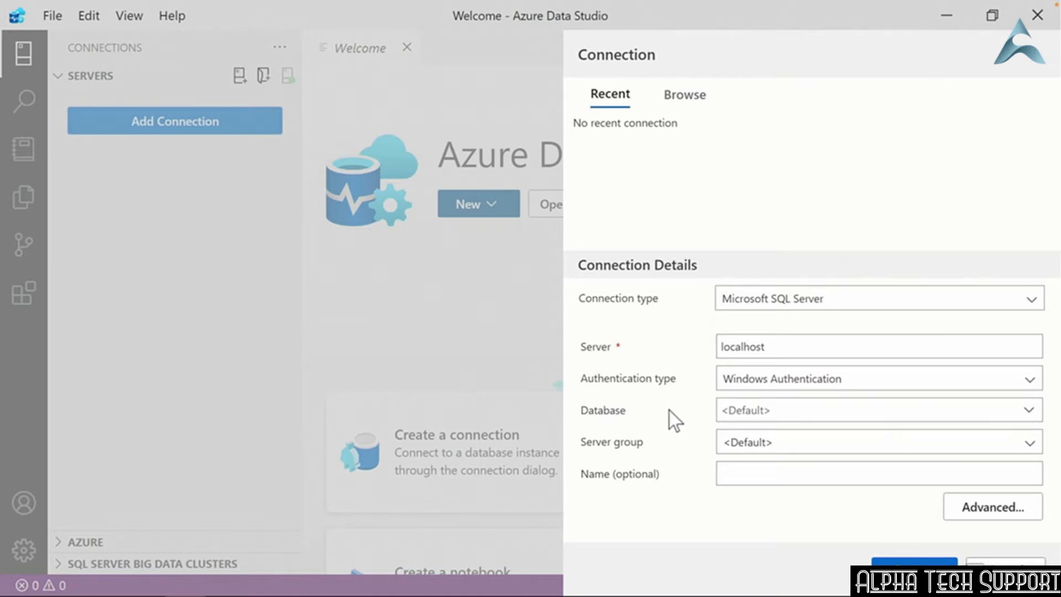
pyautogui.click(1032, 386)
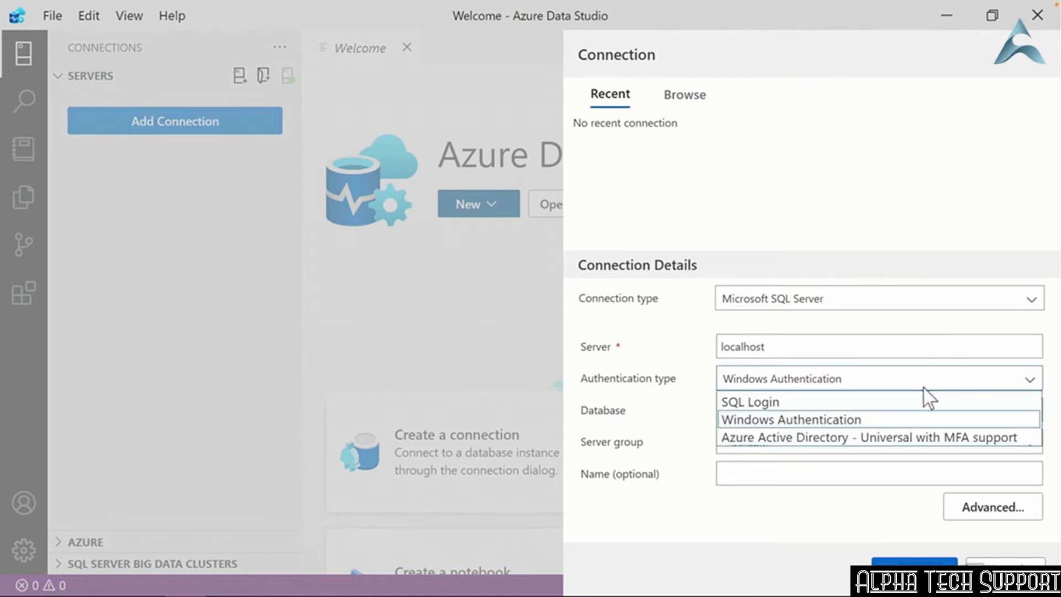
pyautogui.click(749, 402)
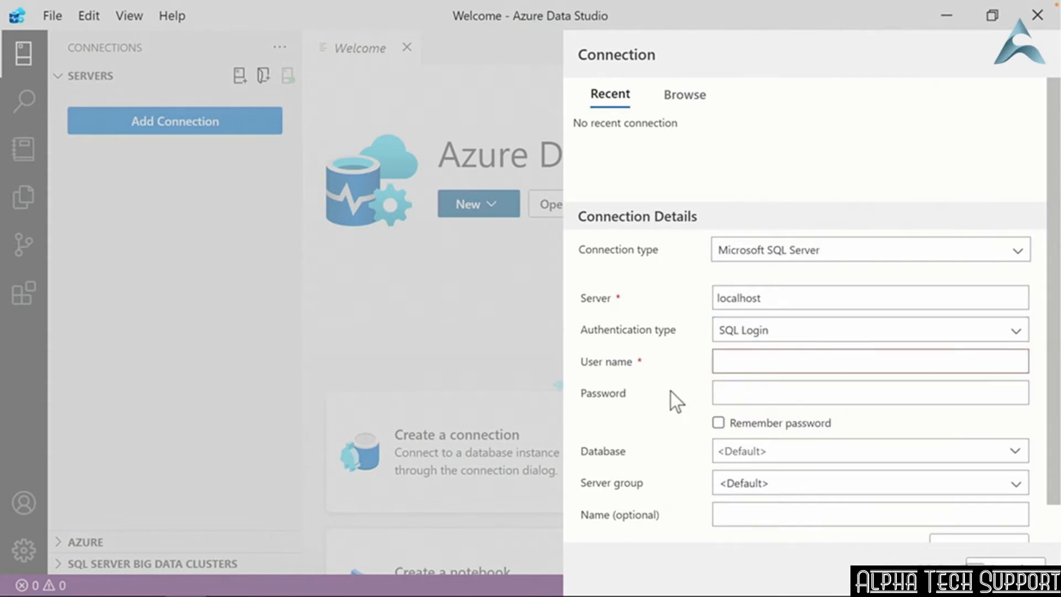
pyautogui.click(729, 362)
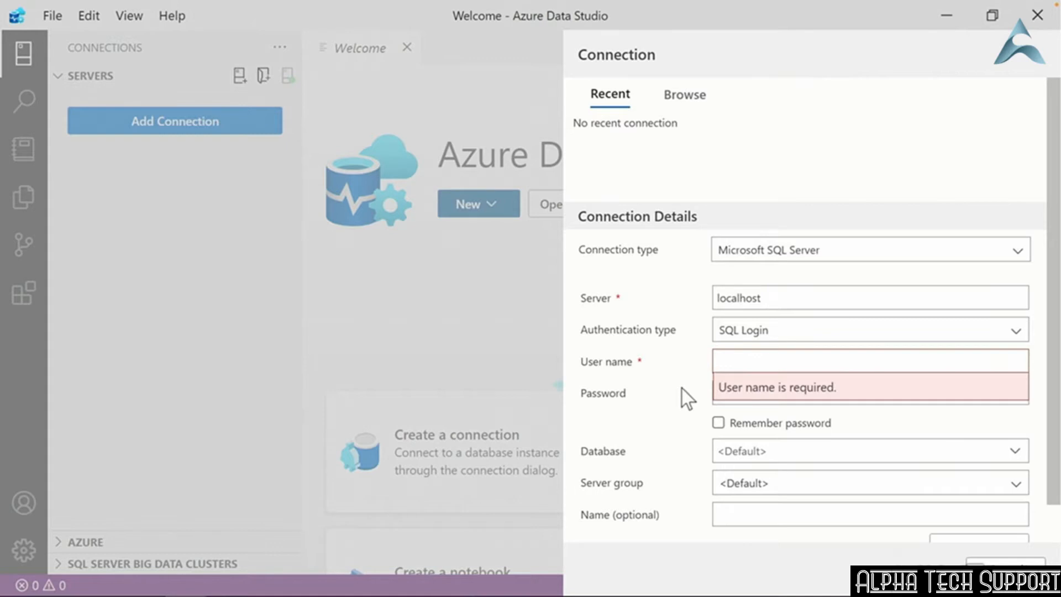
pyautogui.write('SA')
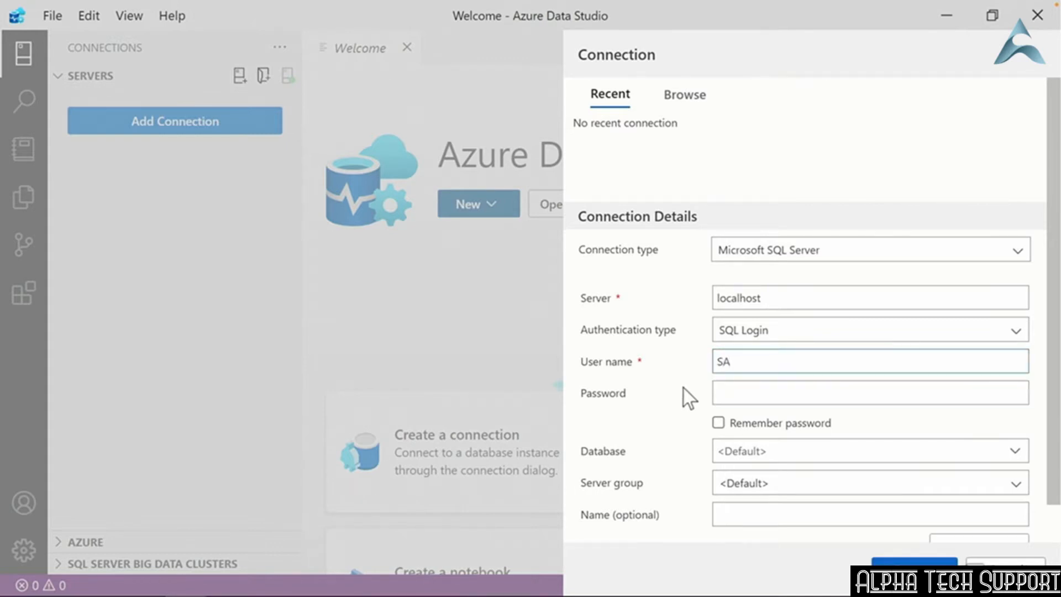
# - Enter the SA account's password and have it remembered
pyautogui.click(769, 390)
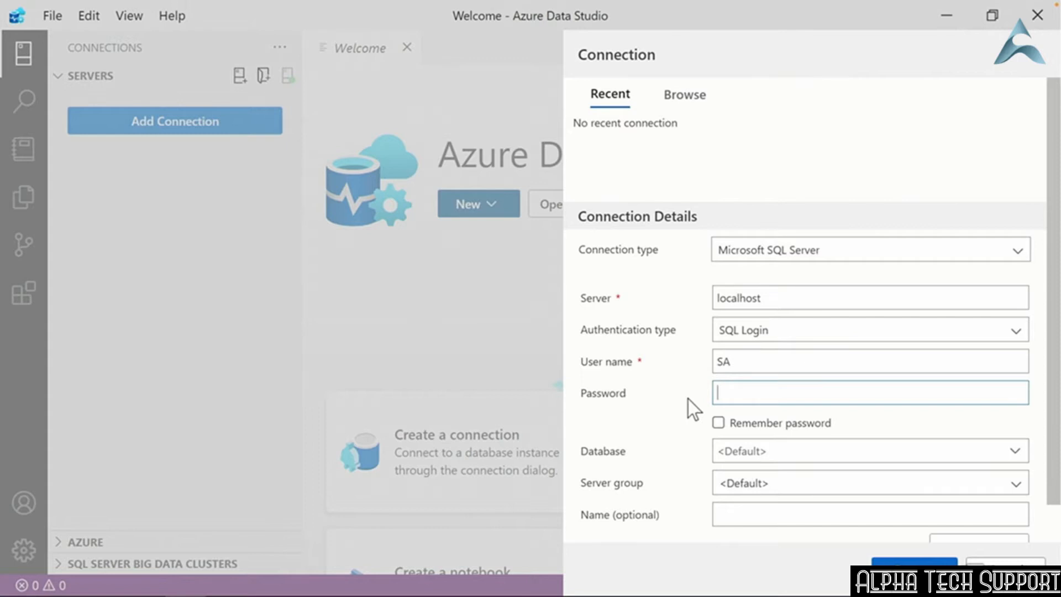
pyautogui.write('••••••••••')
pyautogui.click(718, 423)
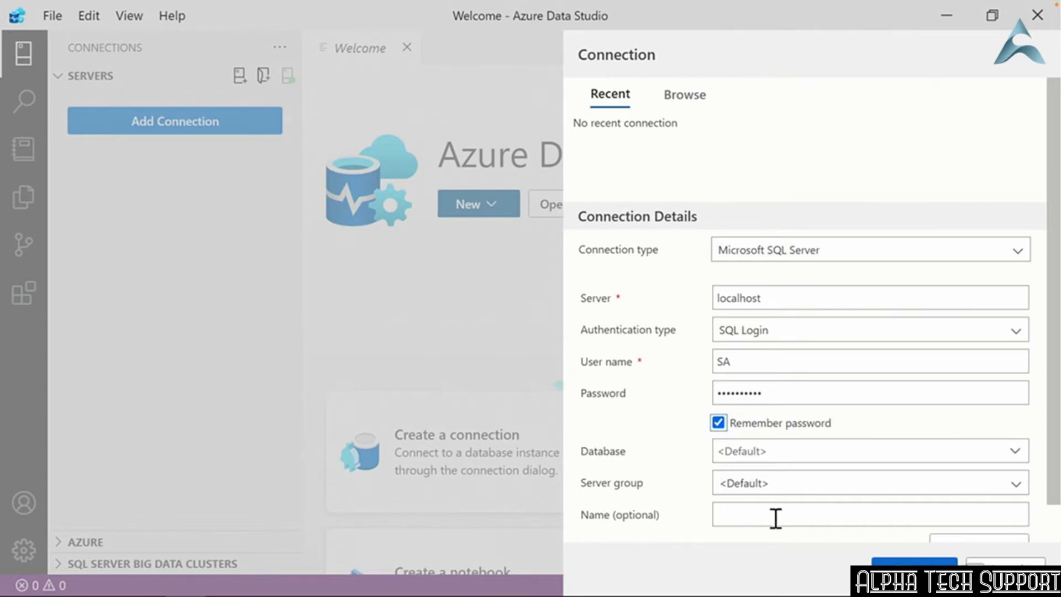
# - Set the port to 1401 in the connection's advanced properties
pyautogui.moveTo(1057, 458); pyautogui.dragTo(1057, 497)
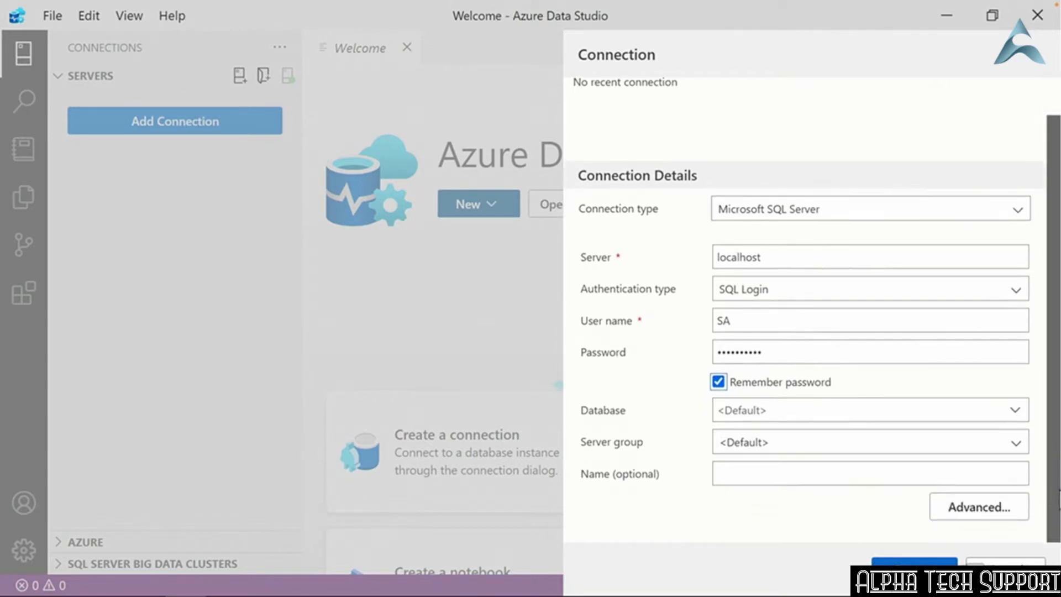
pyautogui.click(968, 507)
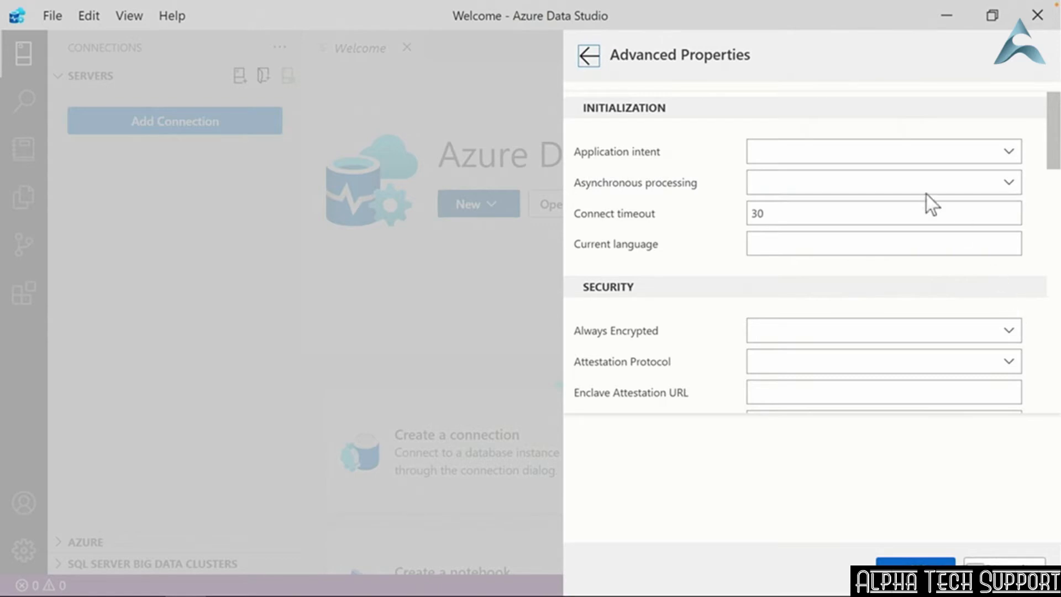
pyautogui.scroll(-3, 900, 337)
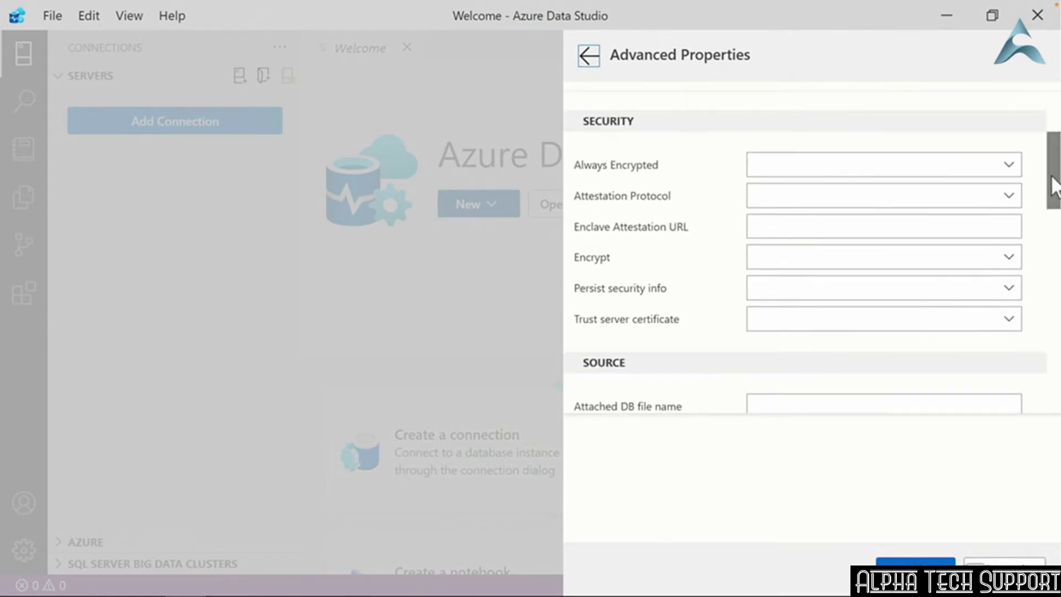
pyautogui.moveTo(1051, 180); pyautogui.dragTo(1053, 277)
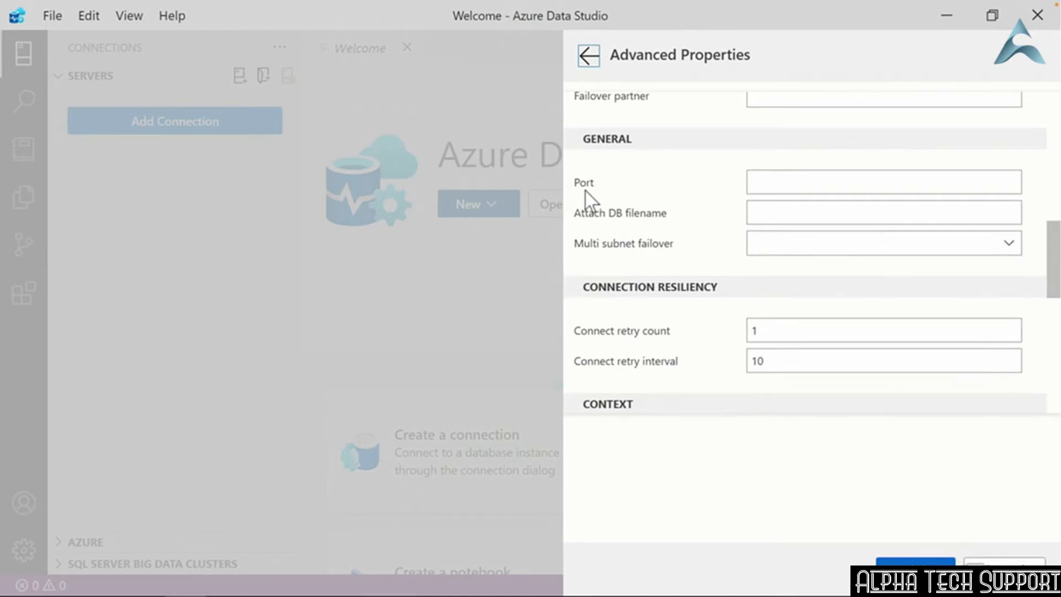
pyautogui.click(762, 184)
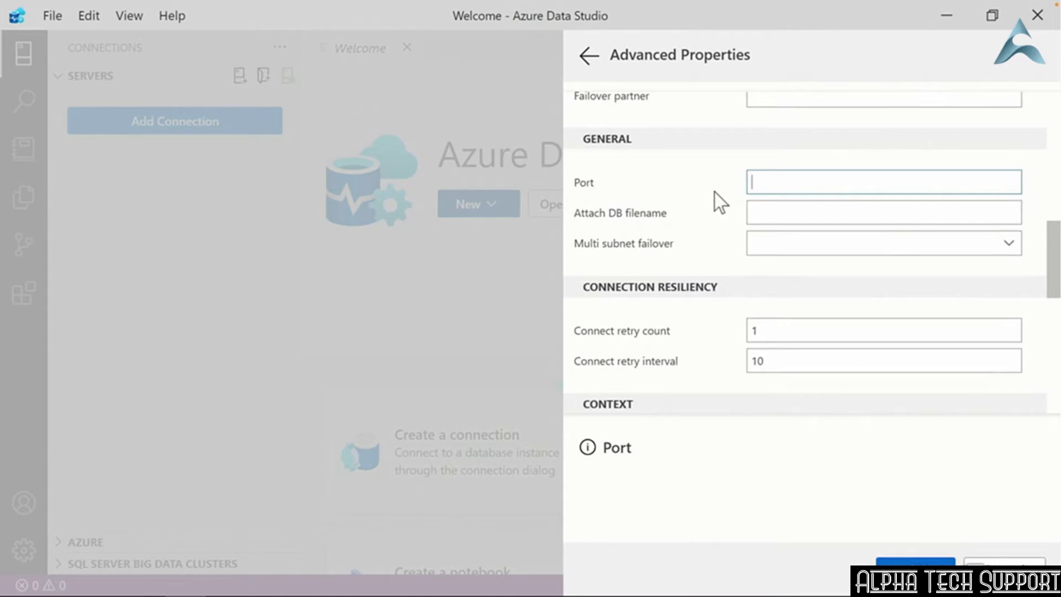
pyautogui.write('1401')
pyautogui.scroll(3, 714, 192)
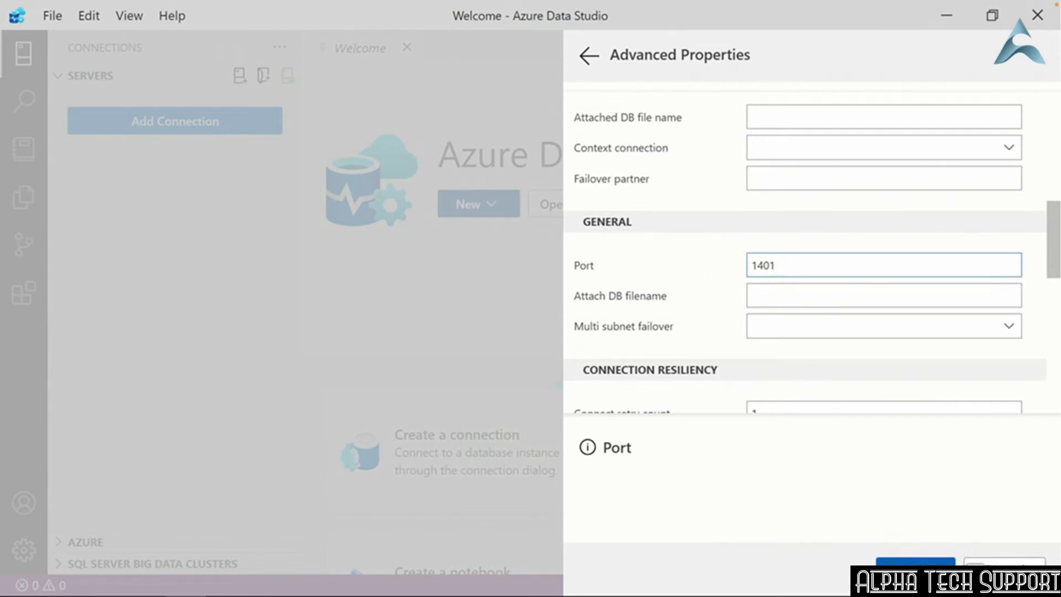
pyautogui.click(915, 570)
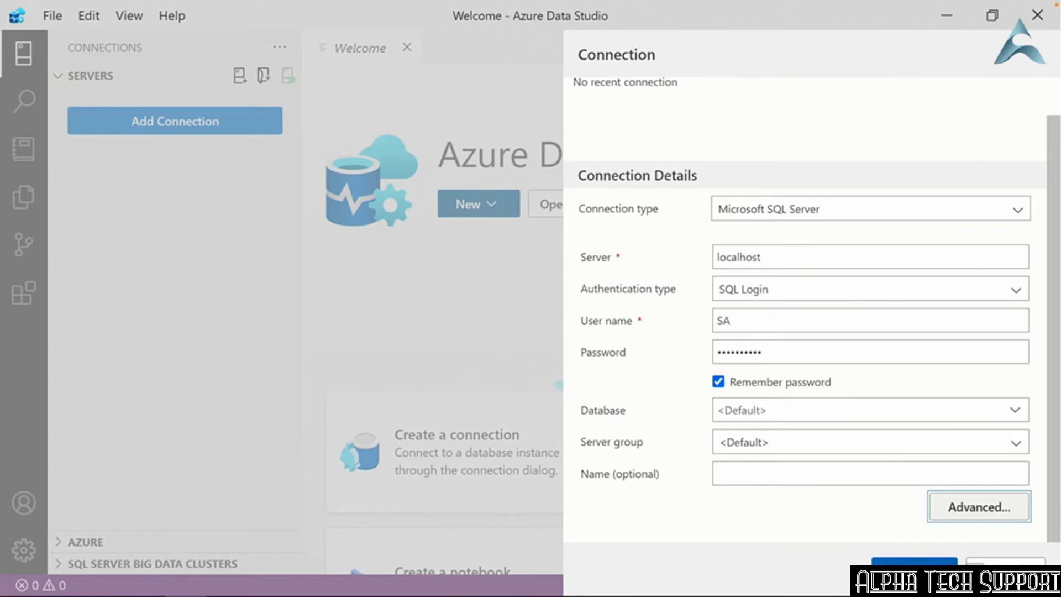
# - Connect to the server and expand its Databases and System Databases folders
pyautogui.click(914, 569)
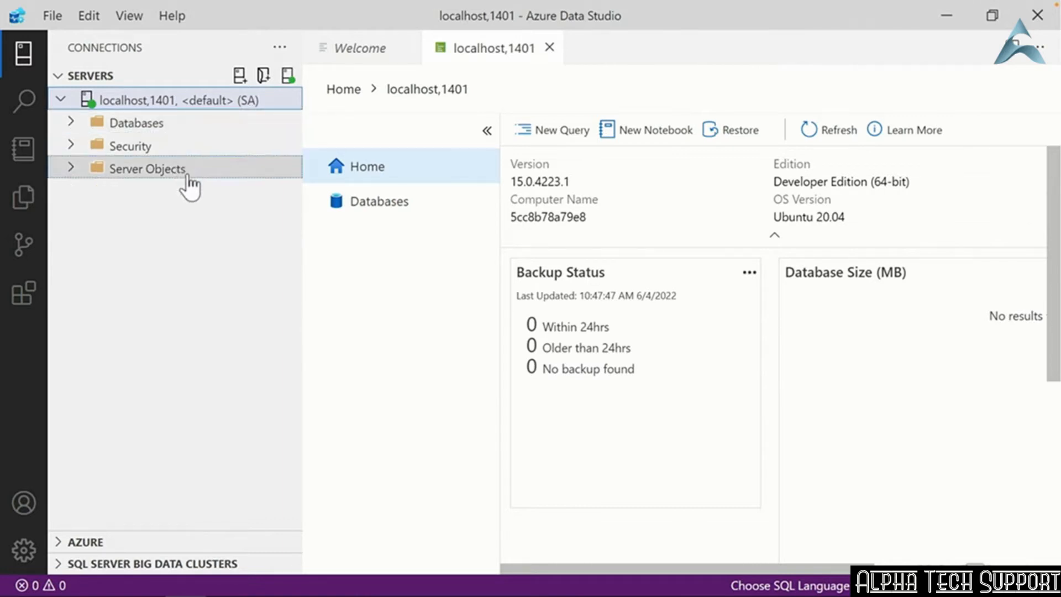
pyautogui.click(74, 123)
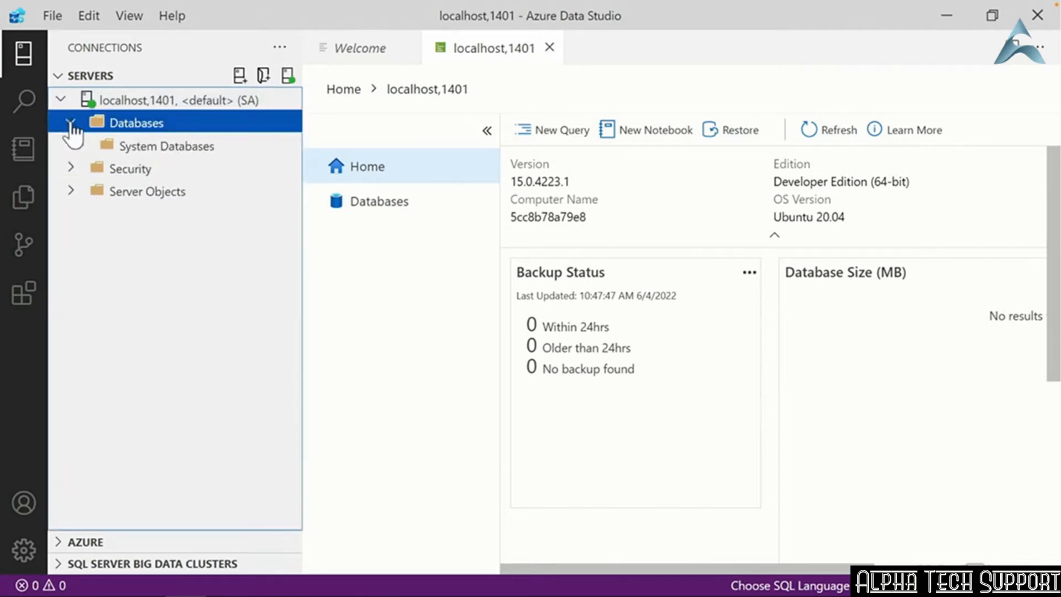
pyautogui.click(82, 146)
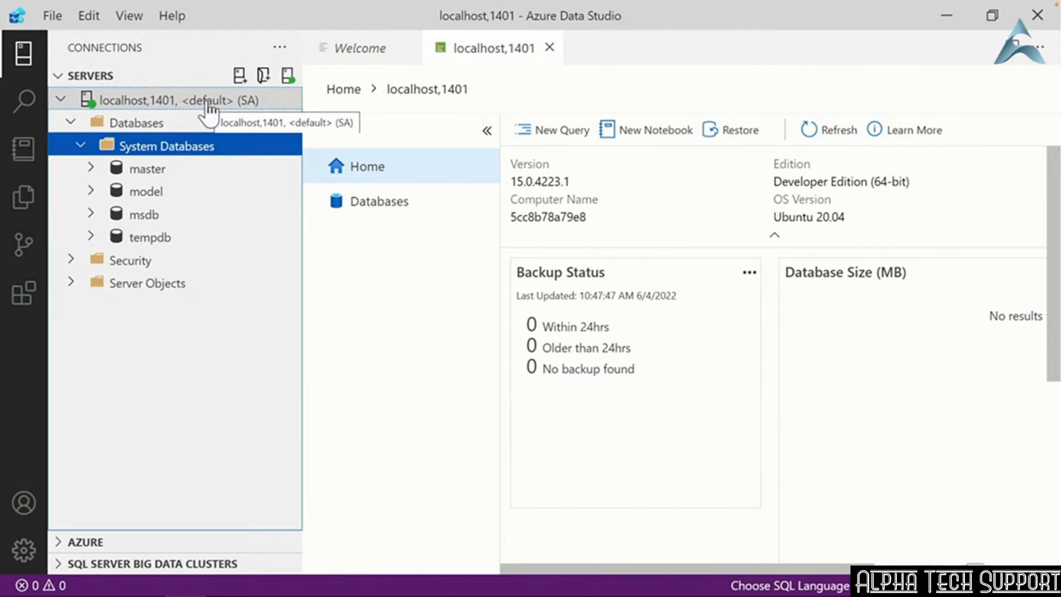
# - Start another connection based on the recent localhost,1401 entry and name it SQL Server on Docker
pyautogui.click(240, 80)
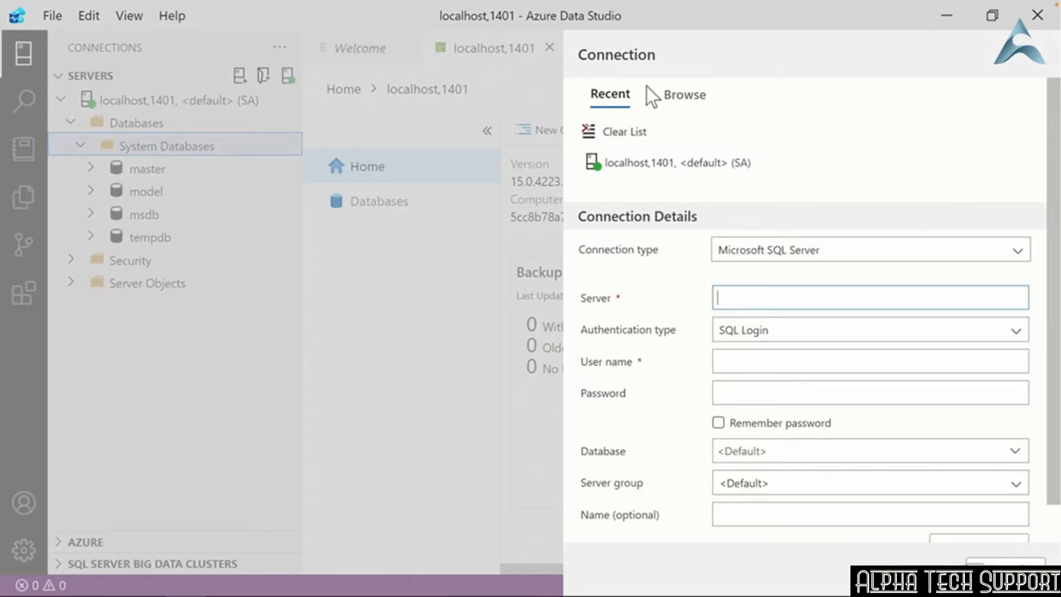
pyautogui.click(637, 164)
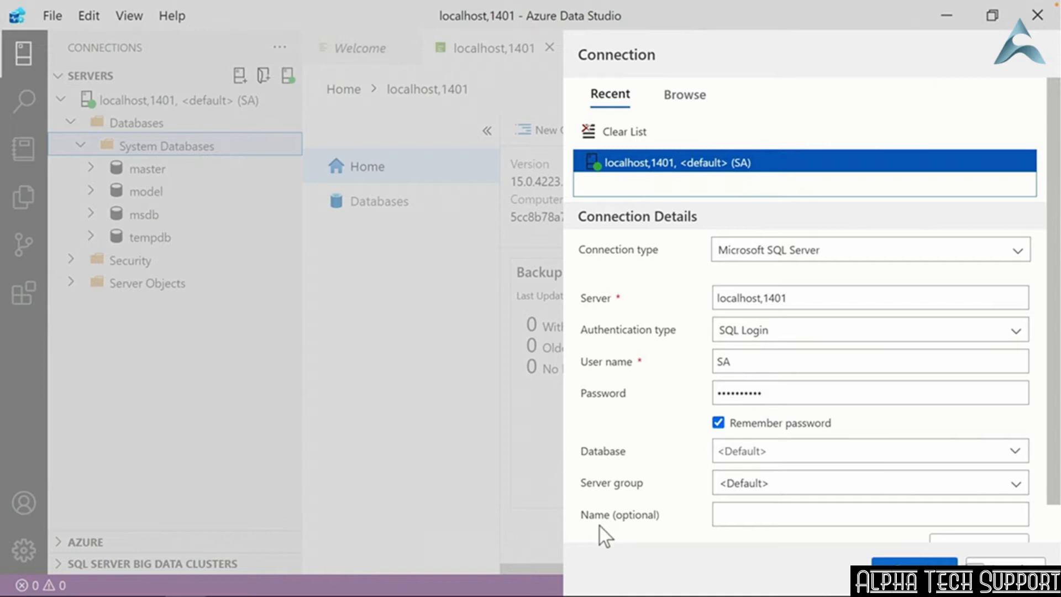
pyautogui.click(726, 517)
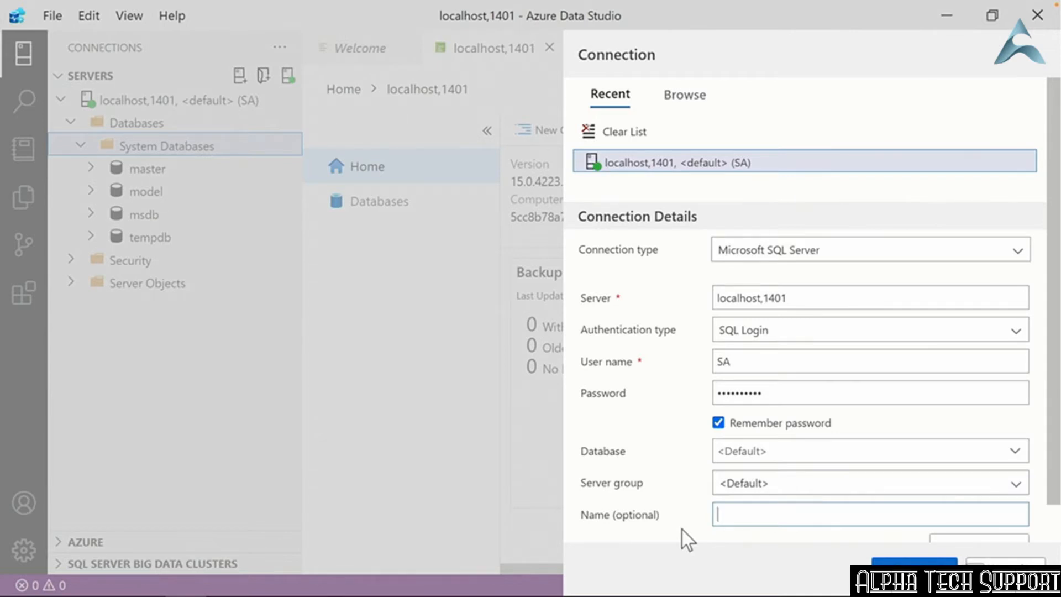
pyautogui.write('SQL Server on Docker')
pyautogui.scroll(-1, 1018, 503)
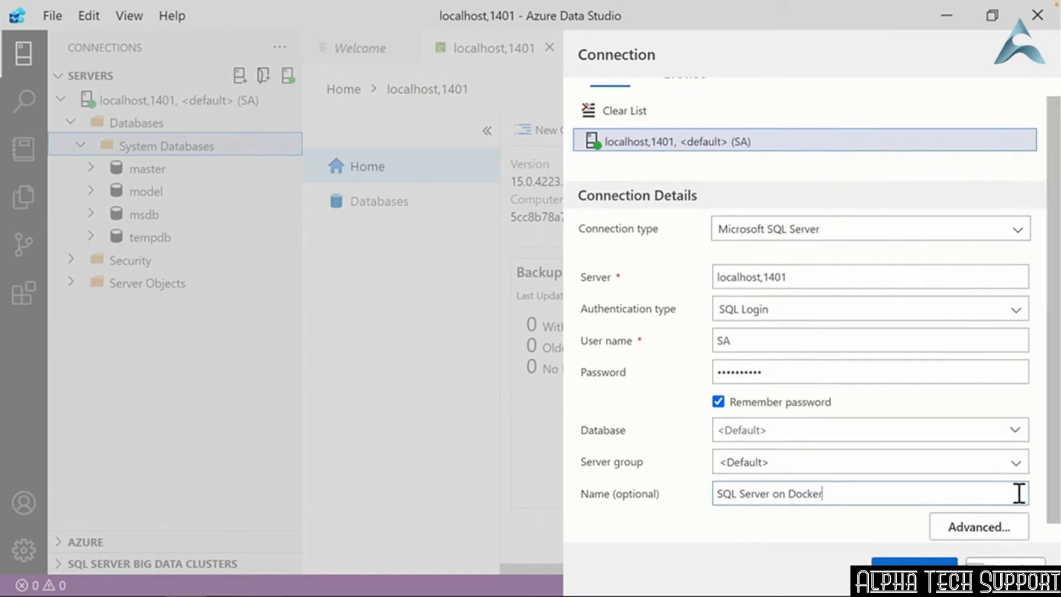
# - Set the port to 1401 in the advanced properties of the SQL Server on Docker connection and connect
pyautogui.click(986, 530)
pyautogui.scroll(-5, 1051, 166)
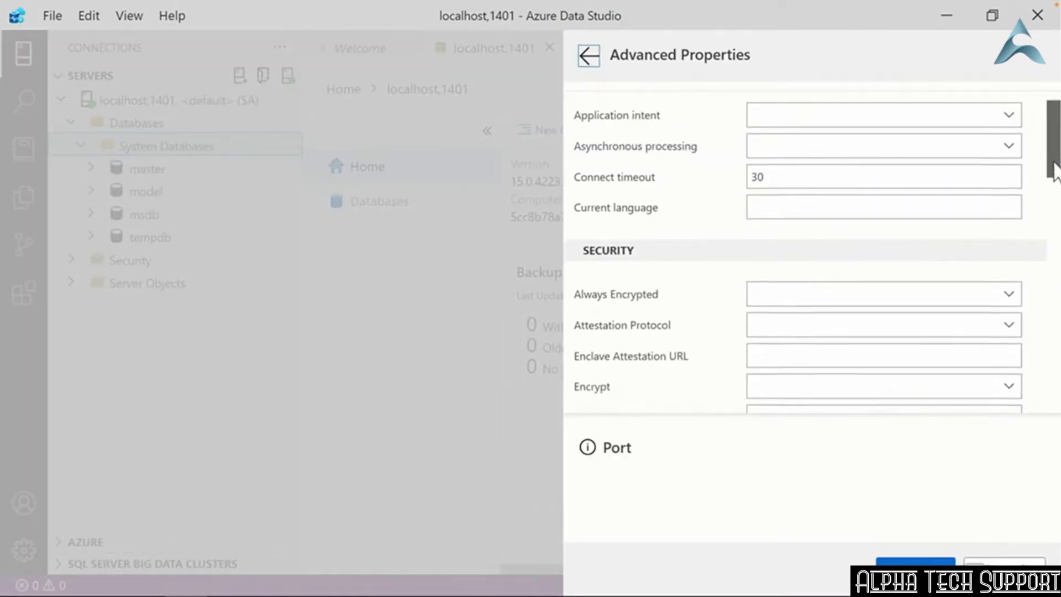
pyautogui.scroll(-3, 587, 221)
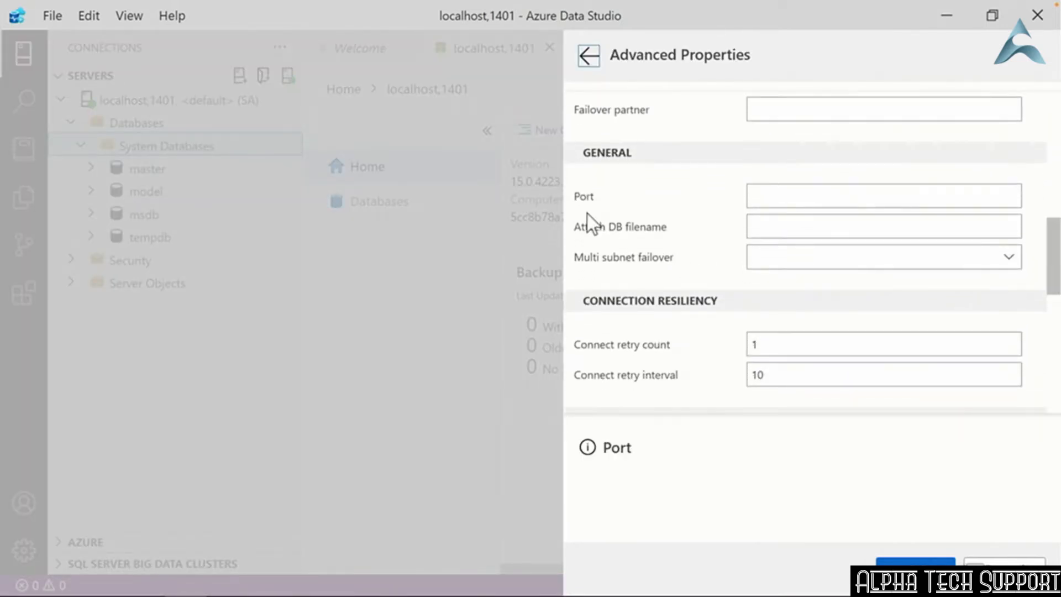
pyautogui.click(760, 193)
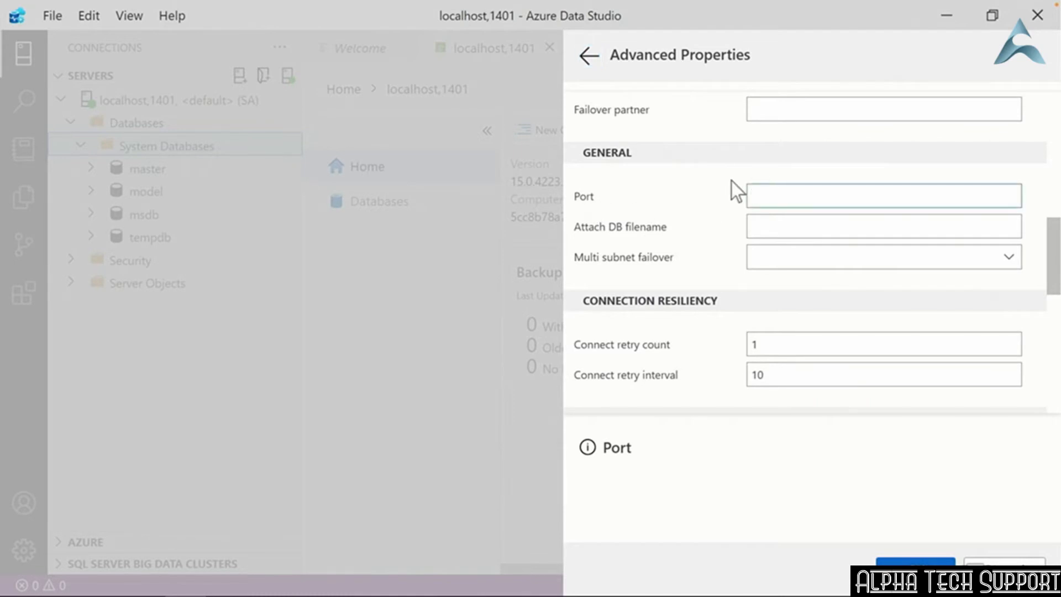
pyautogui.write('1401')
pyautogui.click(906, 561)
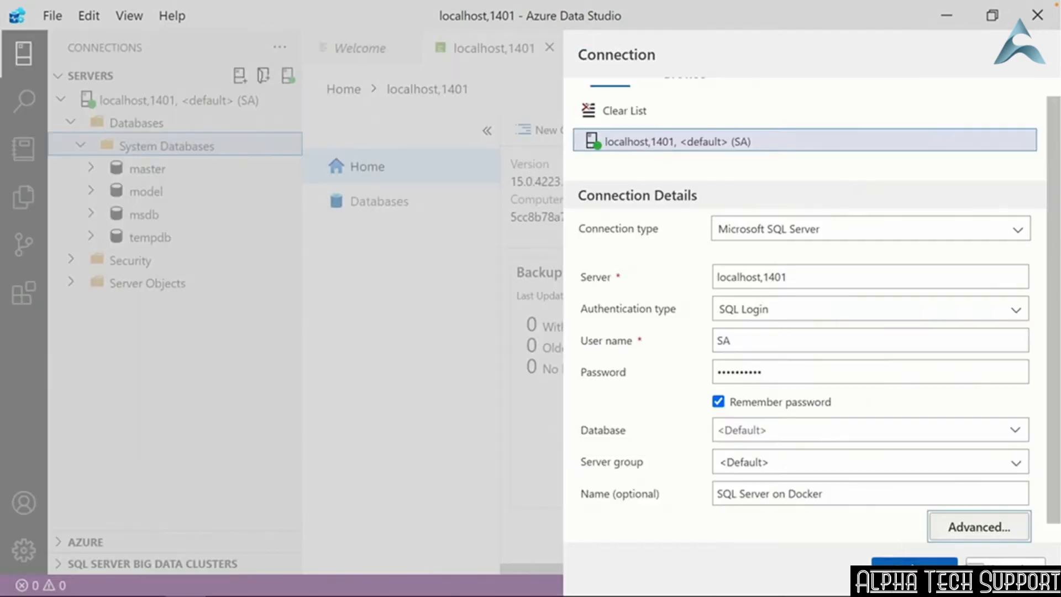
pyautogui.click(914, 563)
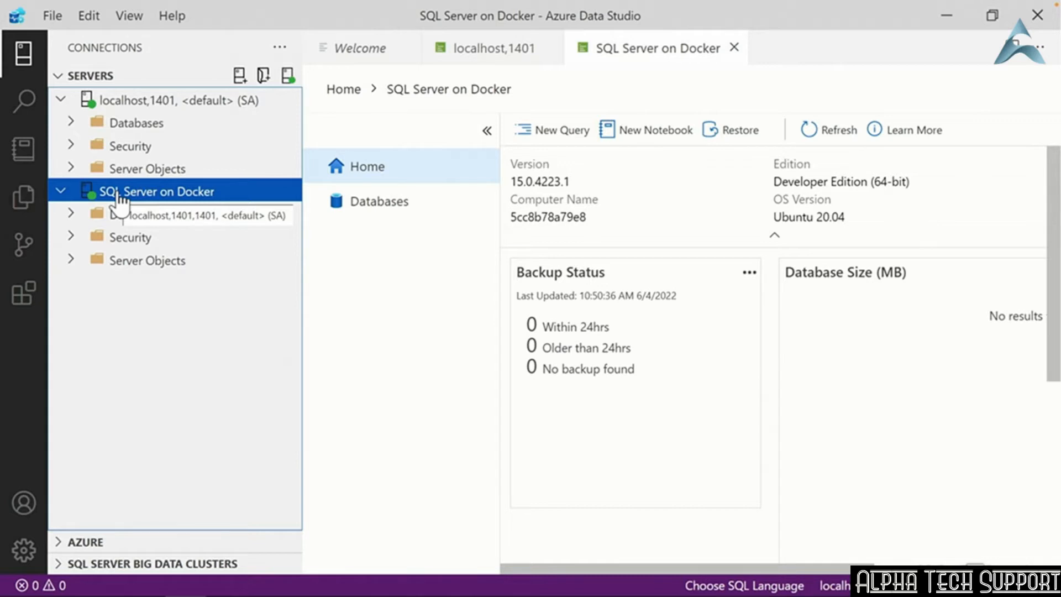
# - Delete the unnamed localhost,1401 connection and expand Databases and System Databases under SQL Server on Docker
pyautogui.rightClick(142, 100)
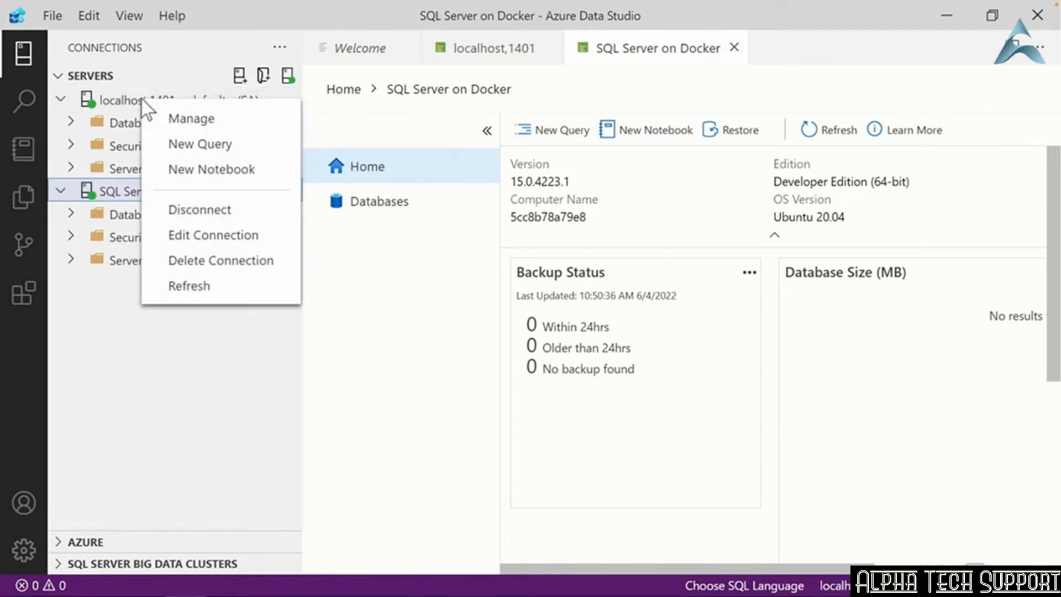
pyautogui.click(246, 259)
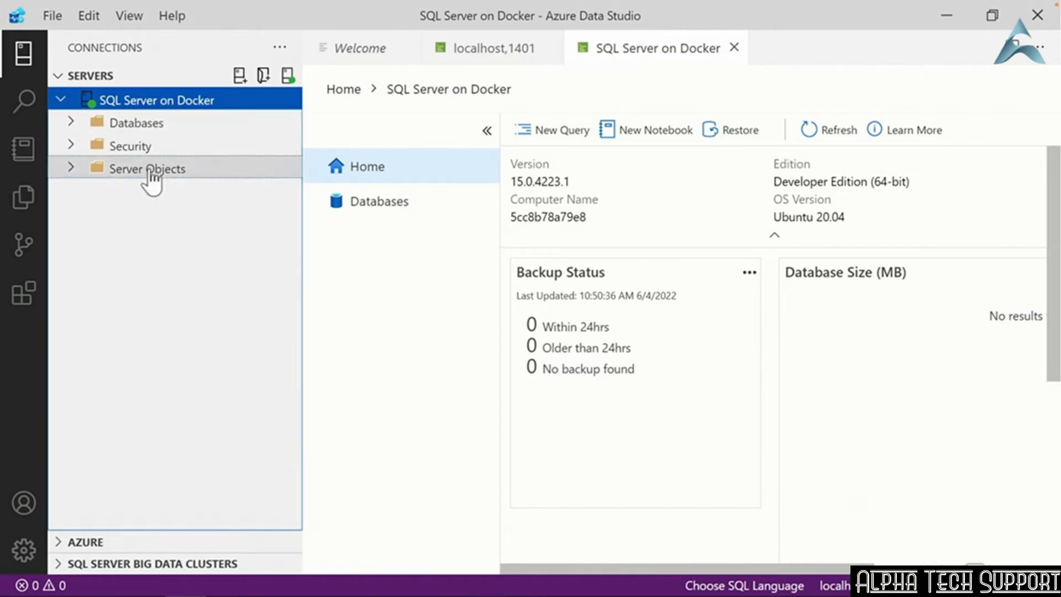
pyautogui.click(69, 125)
pyautogui.click(82, 147)
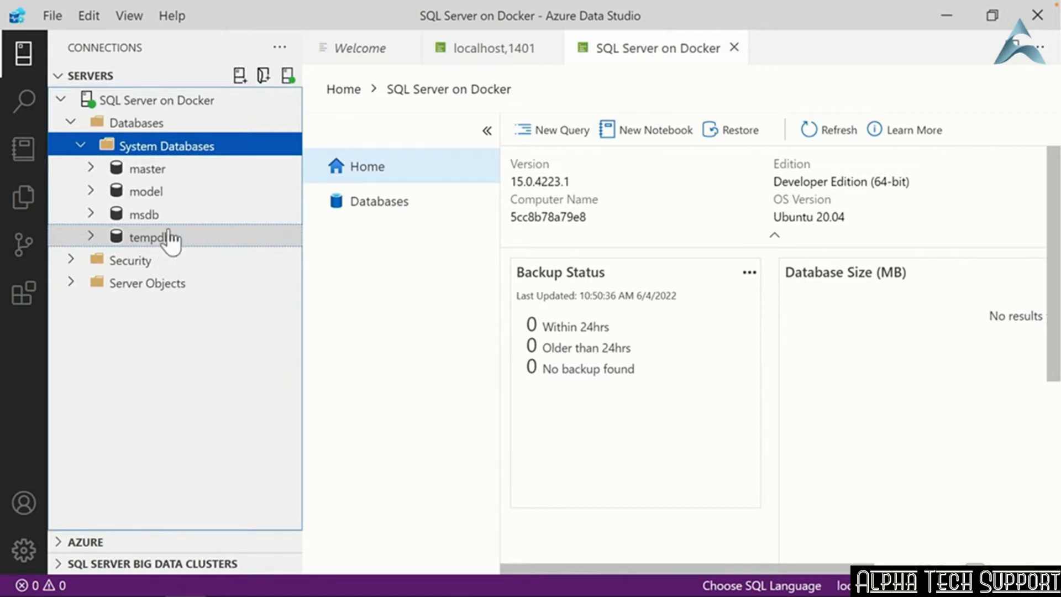
# - Close both server dashboards and the Welcome page, and minimize Azure Data Studio
pyautogui.click(549, 47)
pyautogui.click(594, 47)
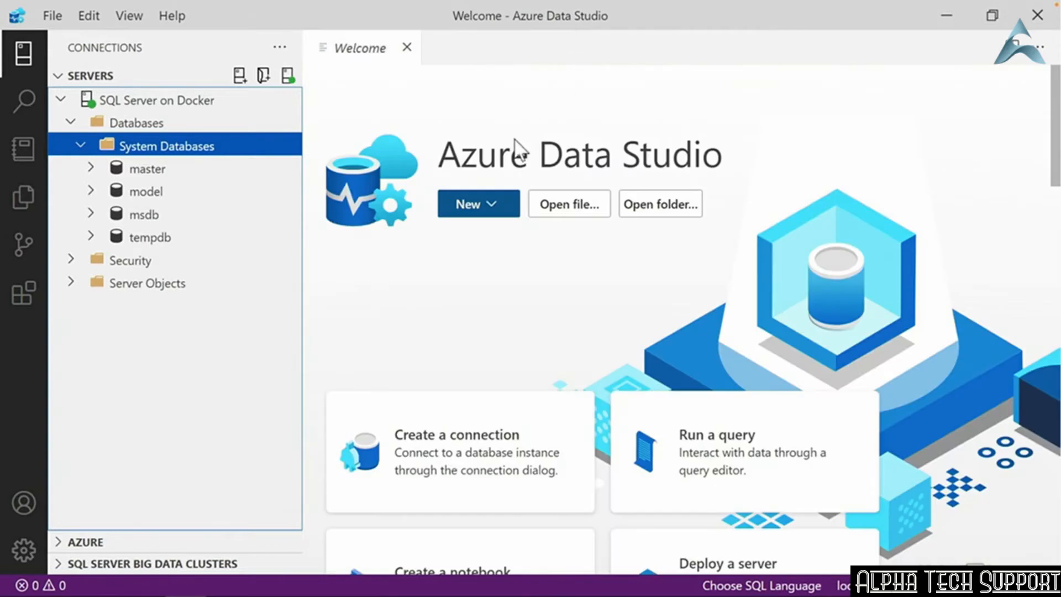
pyautogui.click(405, 46)
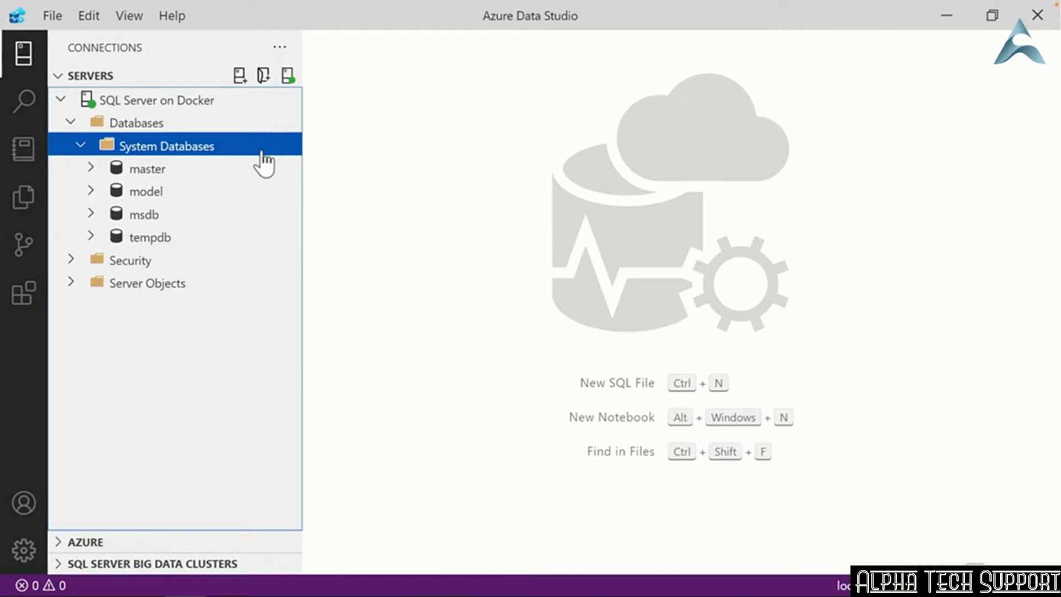
pyautogui.click(419, 190)
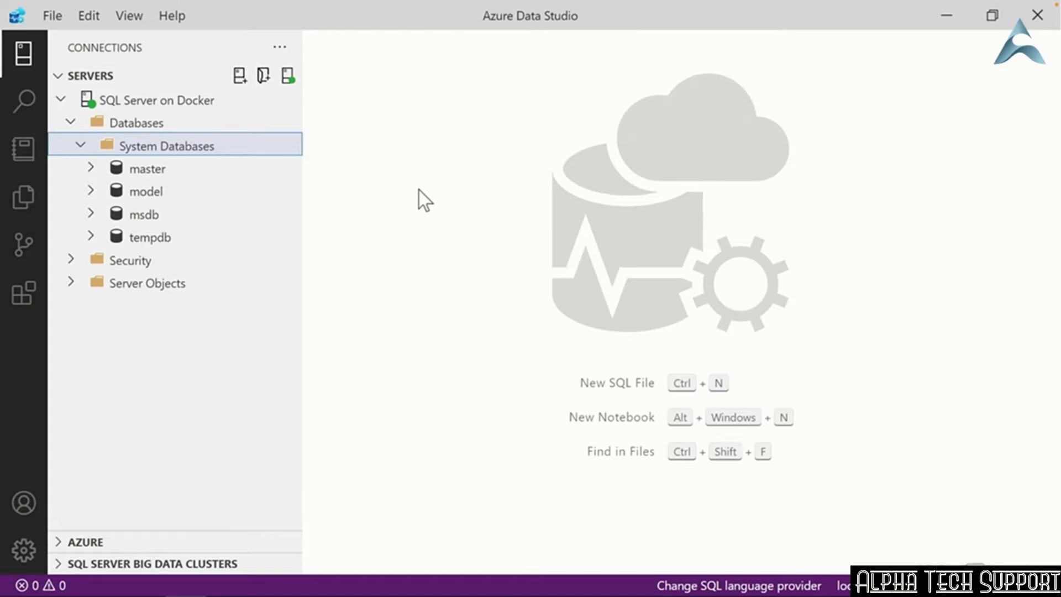
pyautogui.click(943, 8)
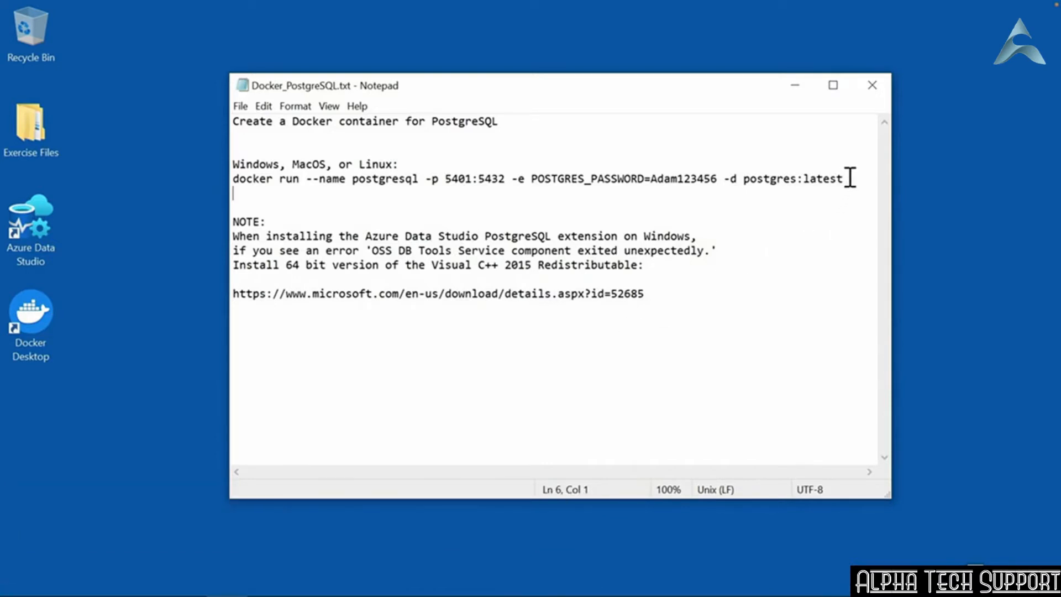
# - Copy the docker run command from Docker_PostgreSQL.txt and run it in Windows PowerShell, creating the postgresql container from postgres:latest on ports 5401:5432 with its POSTGRES_PASSWORD
pyautogui.moveTo(849, 178); pyautogui.dragTo(211, 183)
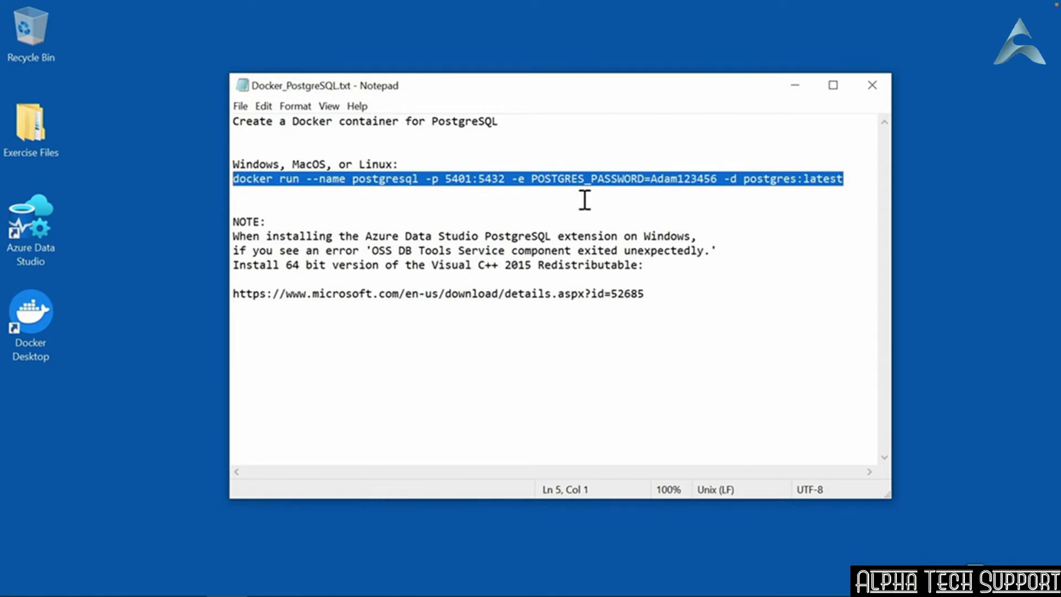
pyautogui.click(865, 91)
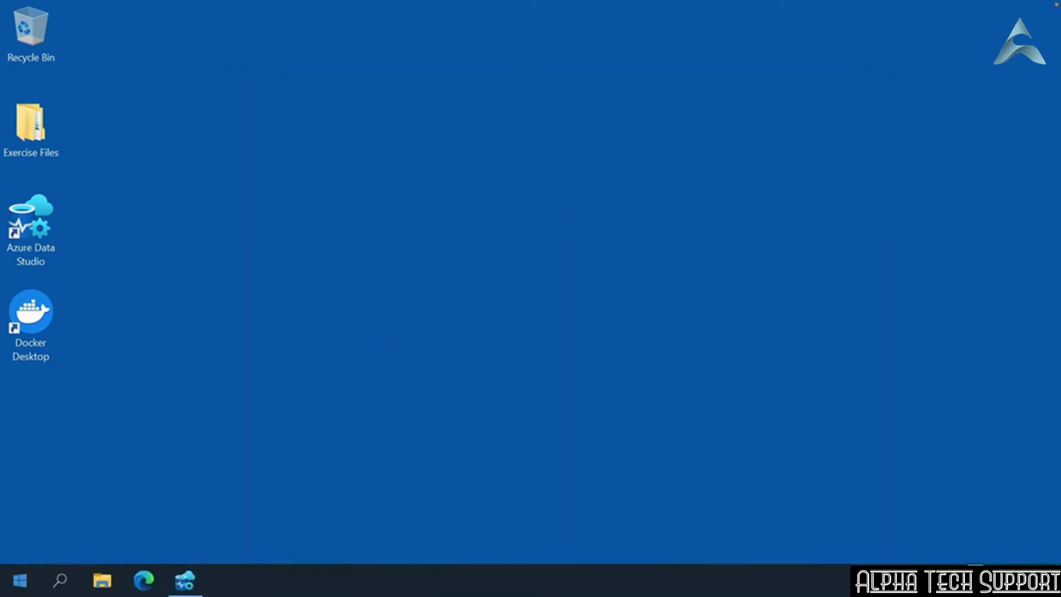
pyautogui.click(19, 580)
pyautogui.click(388, 157)
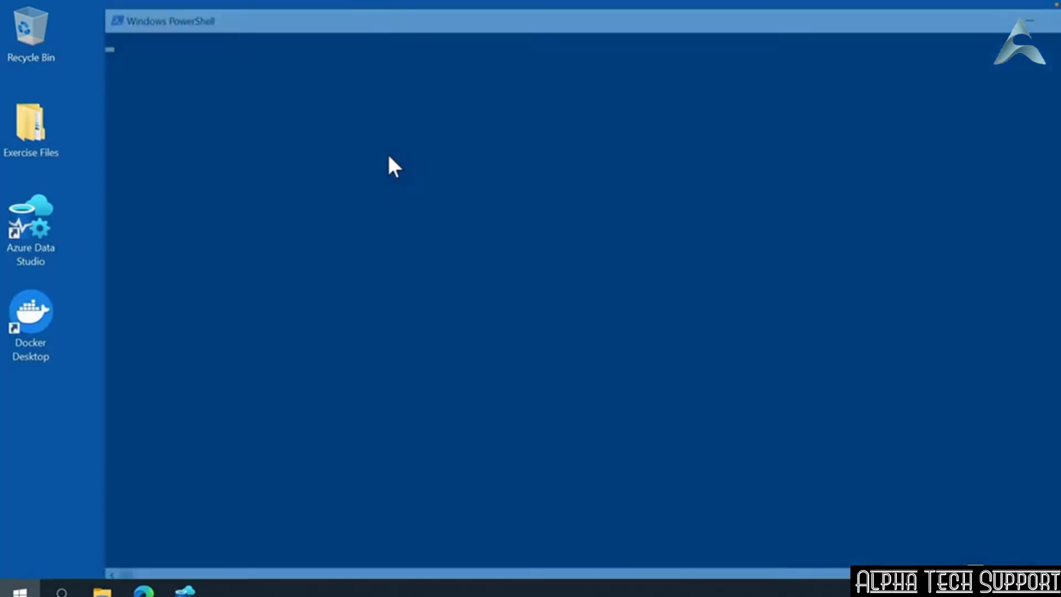
pyautogui.hotkey('ctrl', 'v')
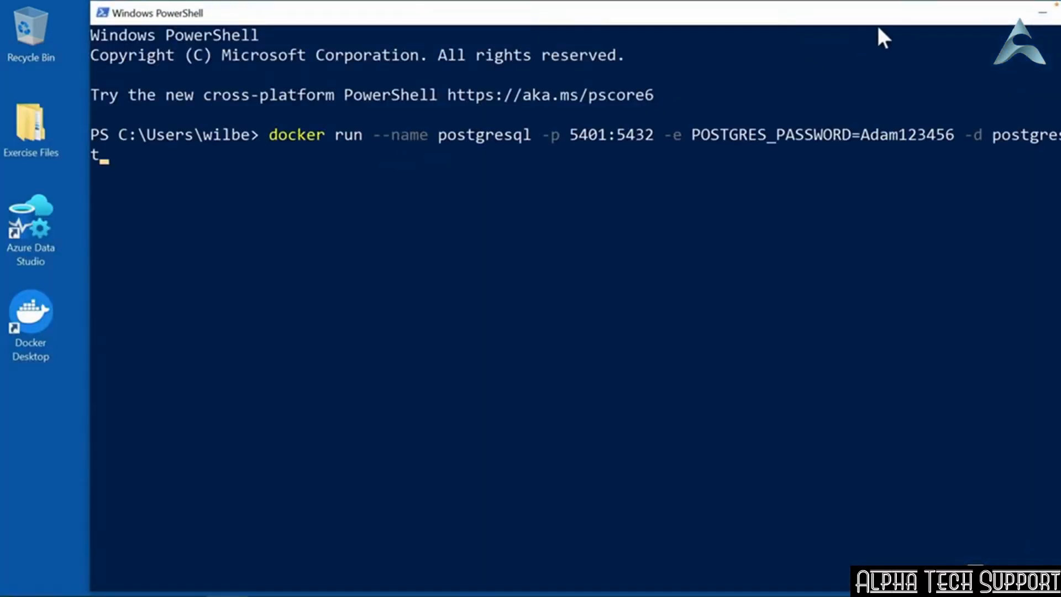
pyautogui.click(986, 14)
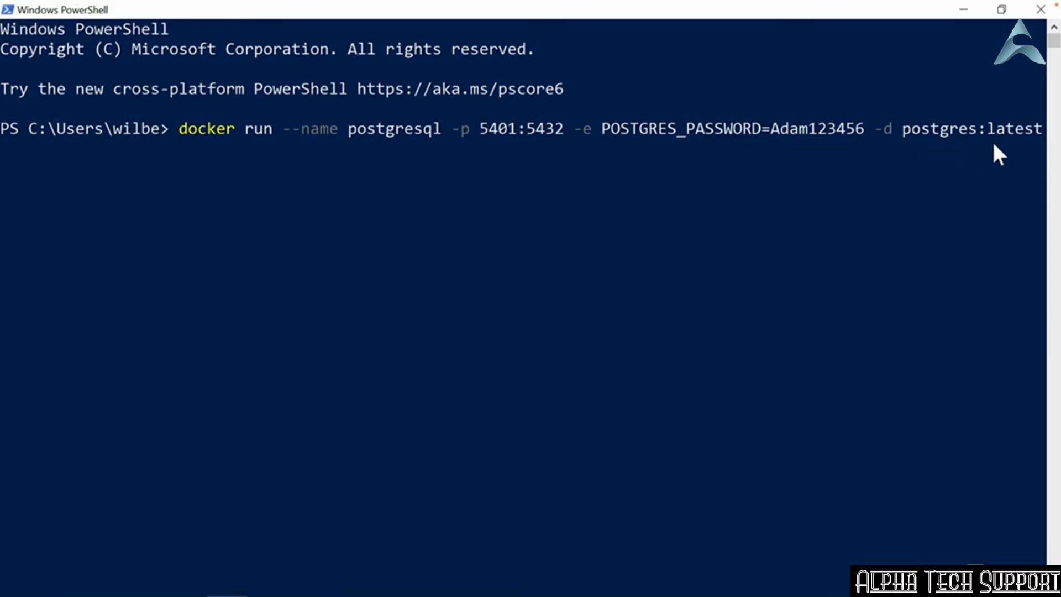
pyautogui.press('Return')
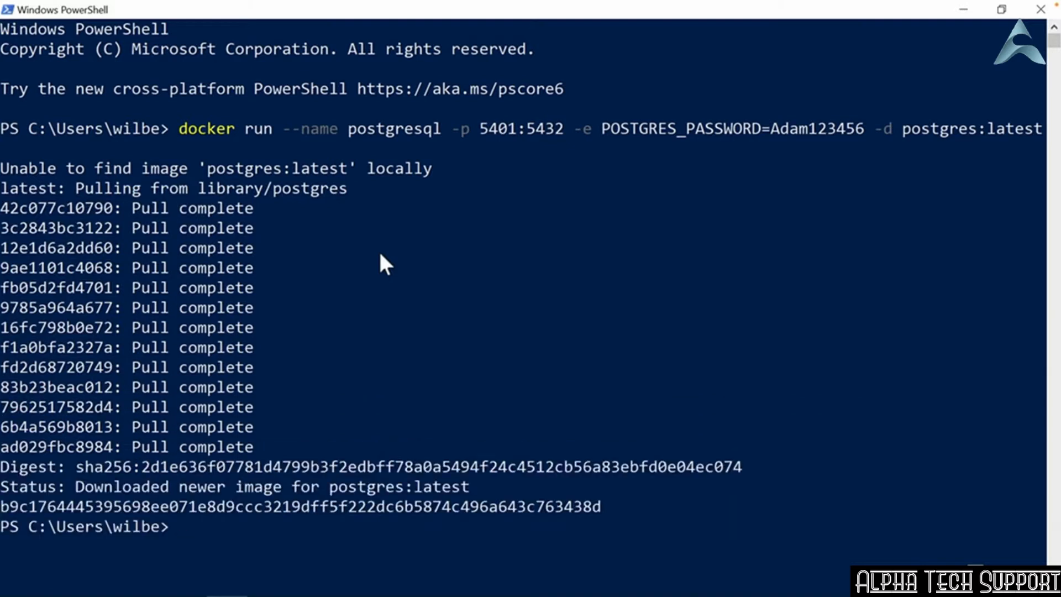
pyautogui.click(1046, 12)
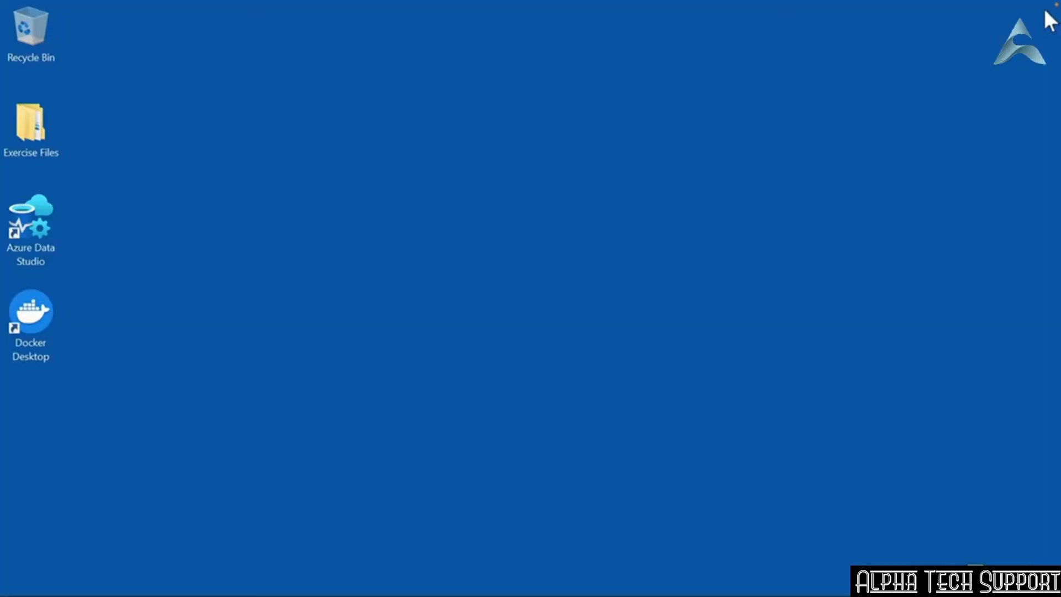
# - Check the status of the containers in Docker Desktop and return to Azure Data Studio
pyautogui.doubleClick(44, 305)
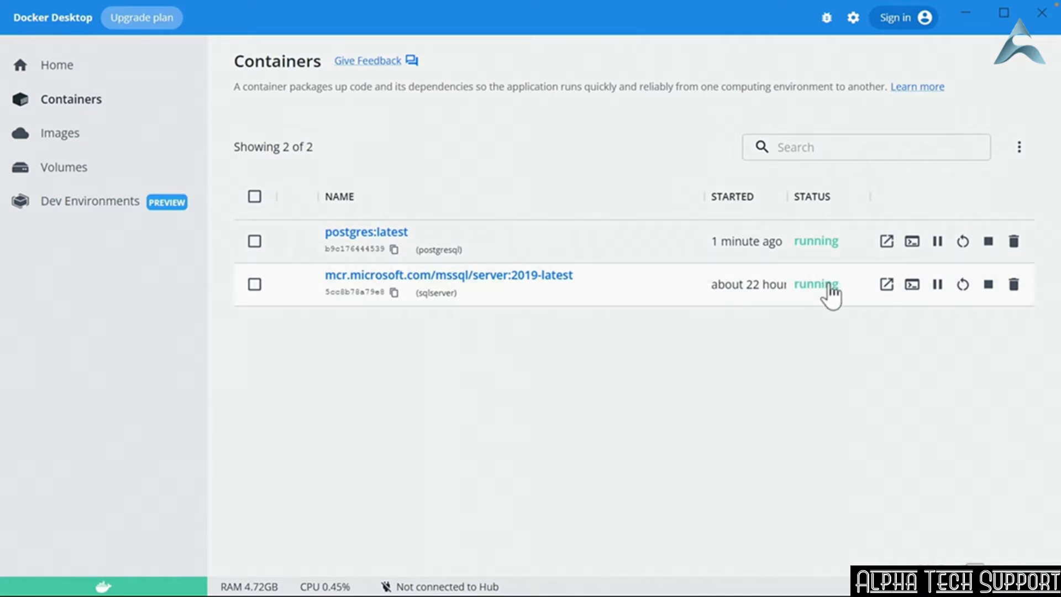
pyautogui.click(1041, 12)
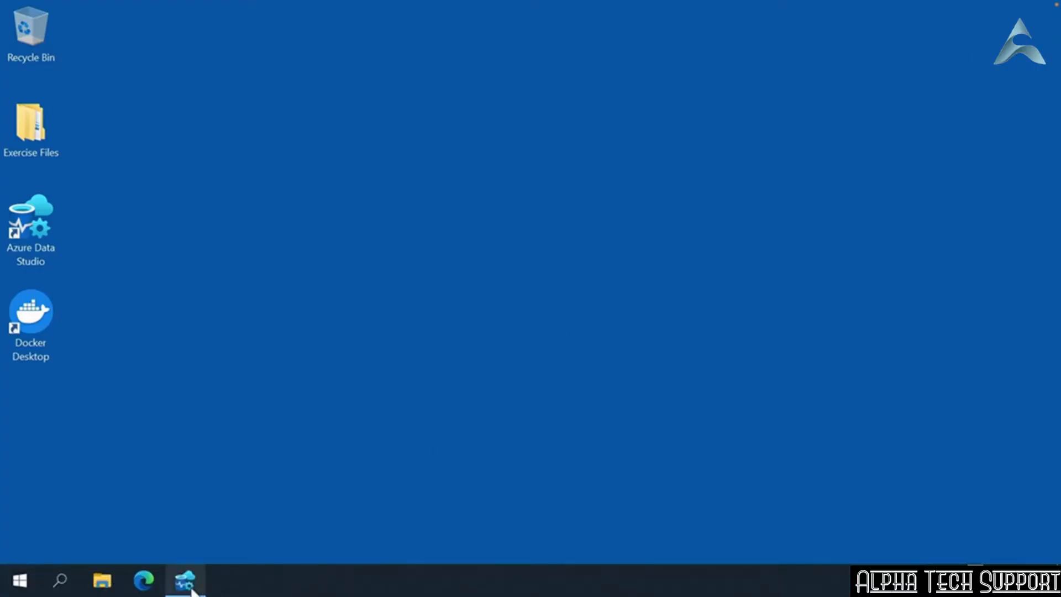
pyautogui.click(186, 588)
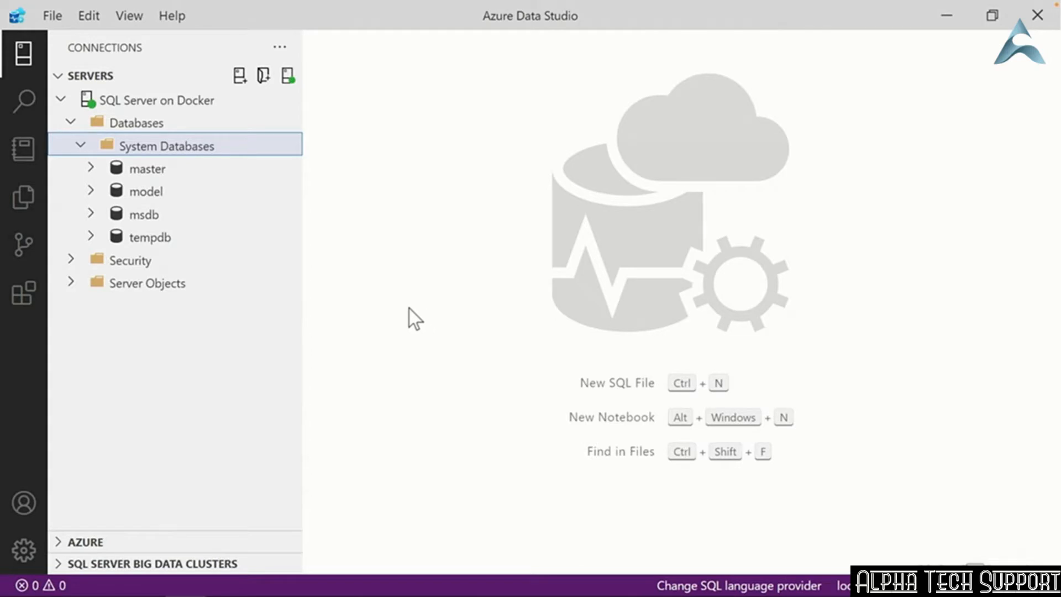
# - Search the extensions marketplace for postgresql and install Microsoft's PostgreSQL extension
pyautogui.click(25, 302)
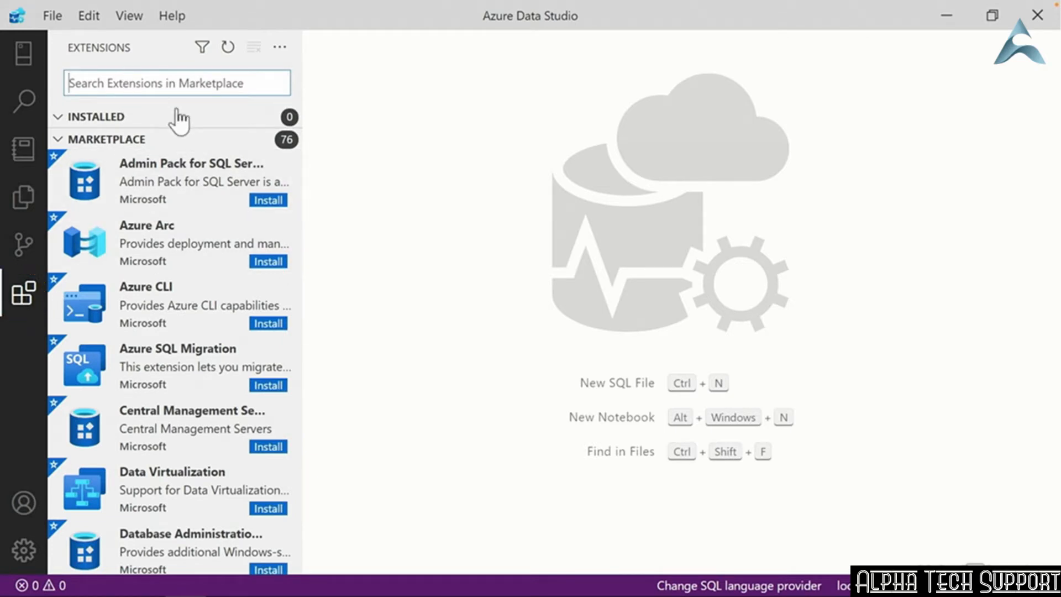
pyautogui.write('postgresql')
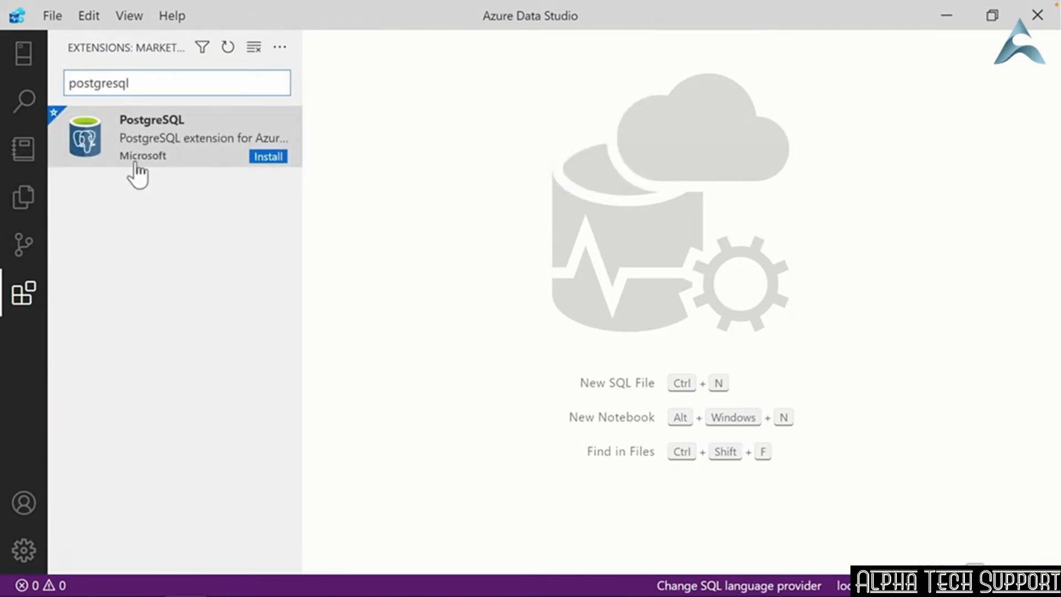
pyautogui.click(180, 159)
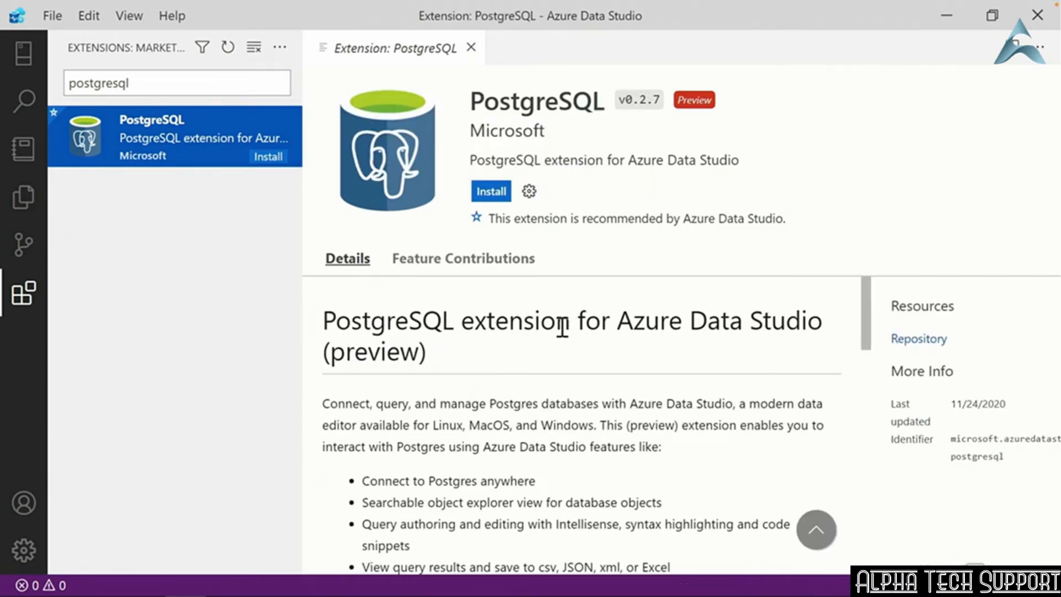
pyautogui.click(489, 192)
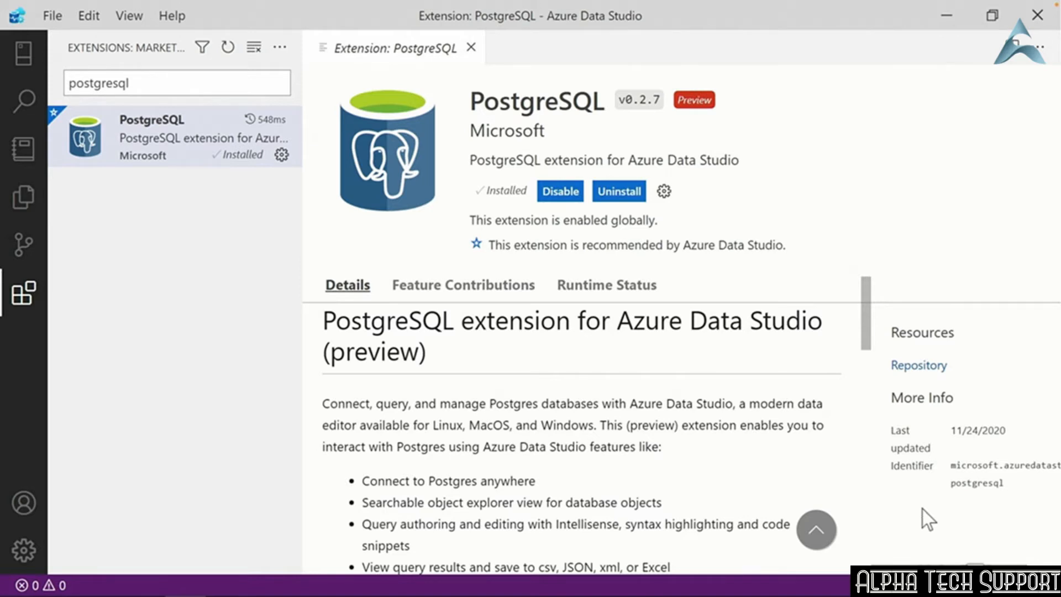
# - Start a new connection of type PostgreSQL with server name localhost and user name postgres
pyautogui.click(25, 61)
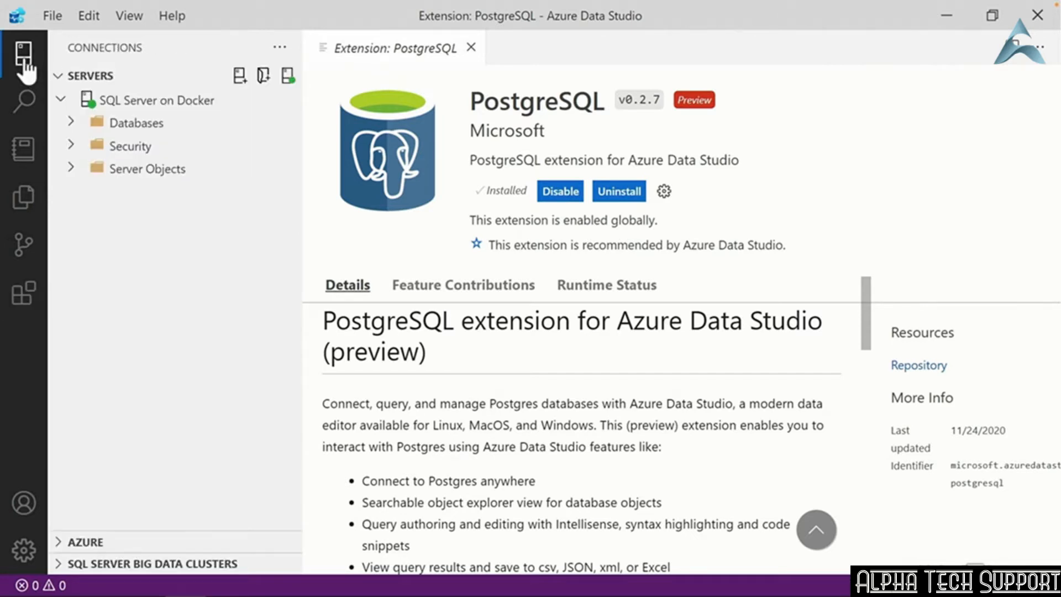
pyautogui.click(240, 77)
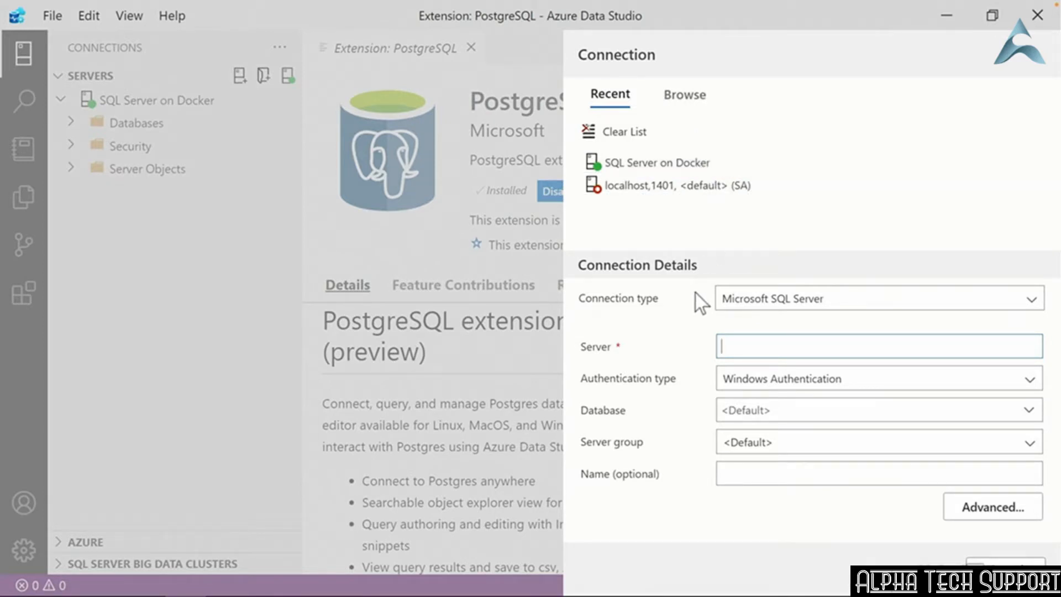
pyautogui.click(811, 300)
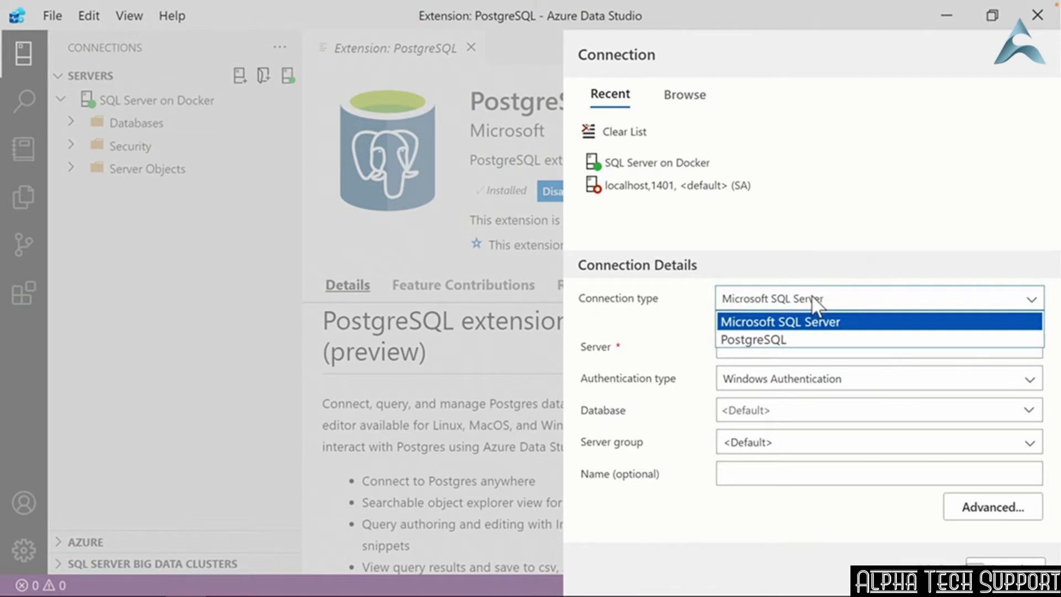
pyautogui.click(772, 340)
pyautogui.click(739, 296)
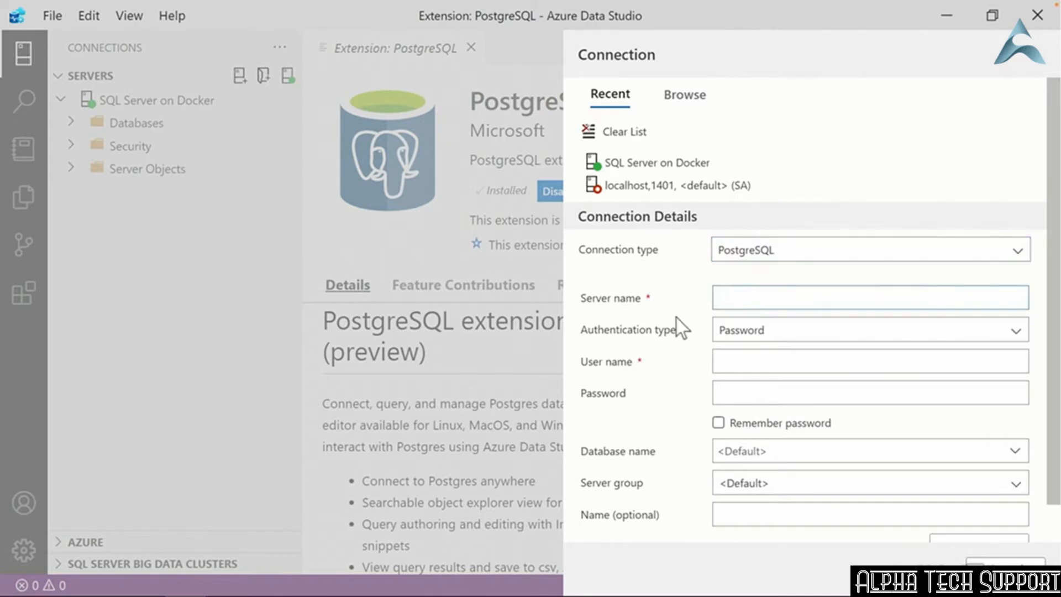
pyautogui.write('localhost')
pyautogui.click(748, 358)
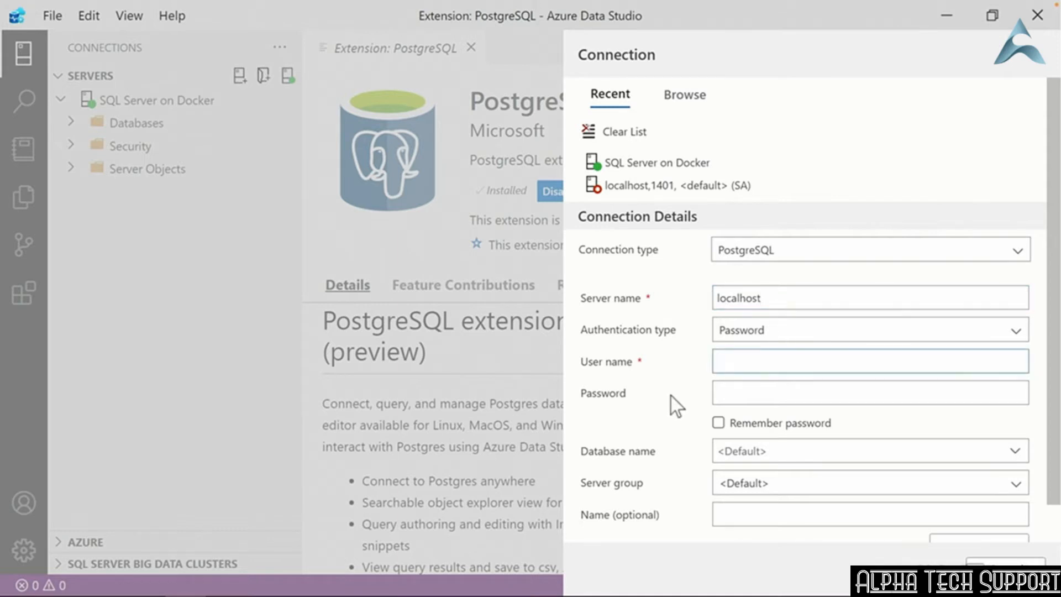
pyautogui.write('p')
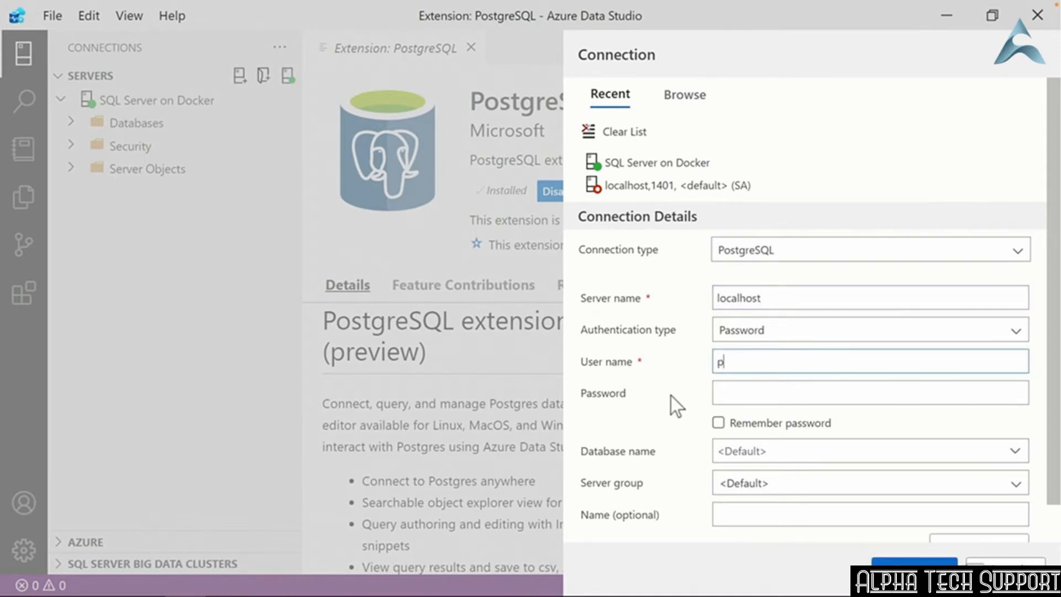
pyautogui.write('ostgres')
# - Enter the postgres account's password and have it remembered
pyautogui.click(771, 394)
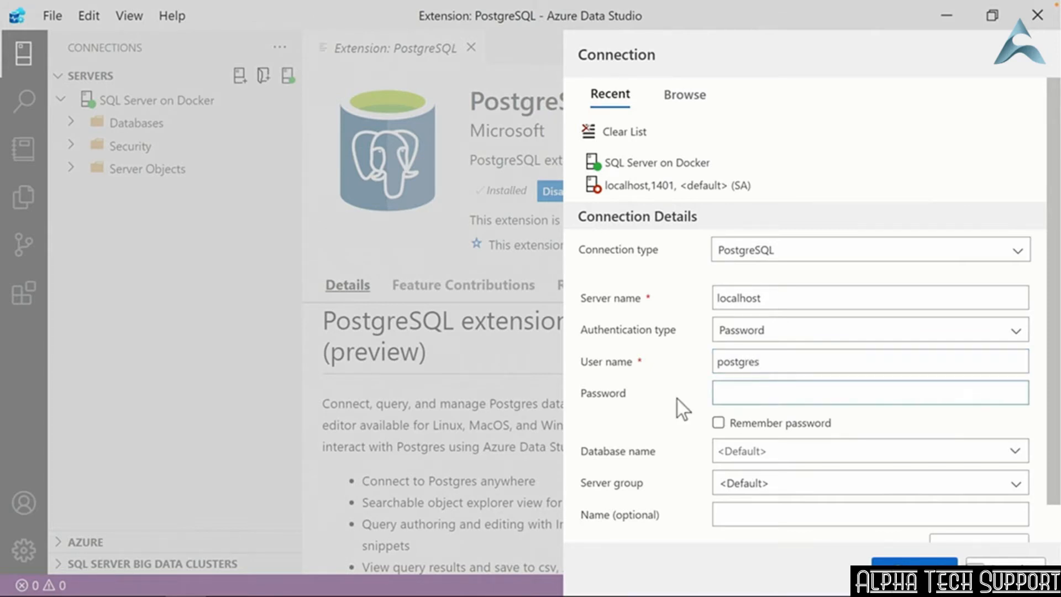
pyautogui.hotkey('ctrl', 'v')
pyautogui.click(718, 423)
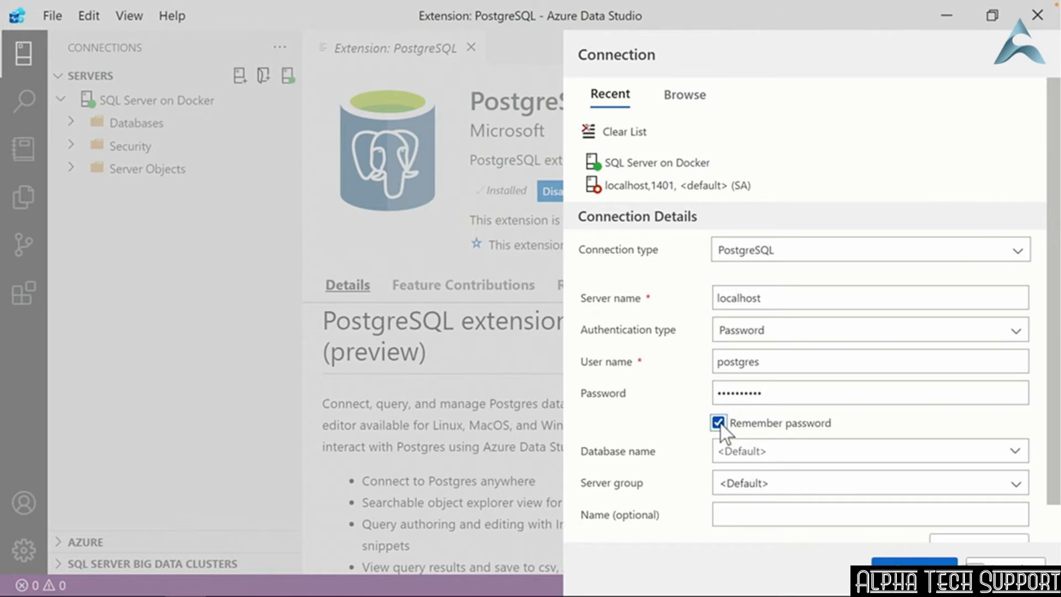
# - Name the connection PostgreSQL on Docker and set its server port to 5401 in the advanced properties
pyautogui.click(738, 512)
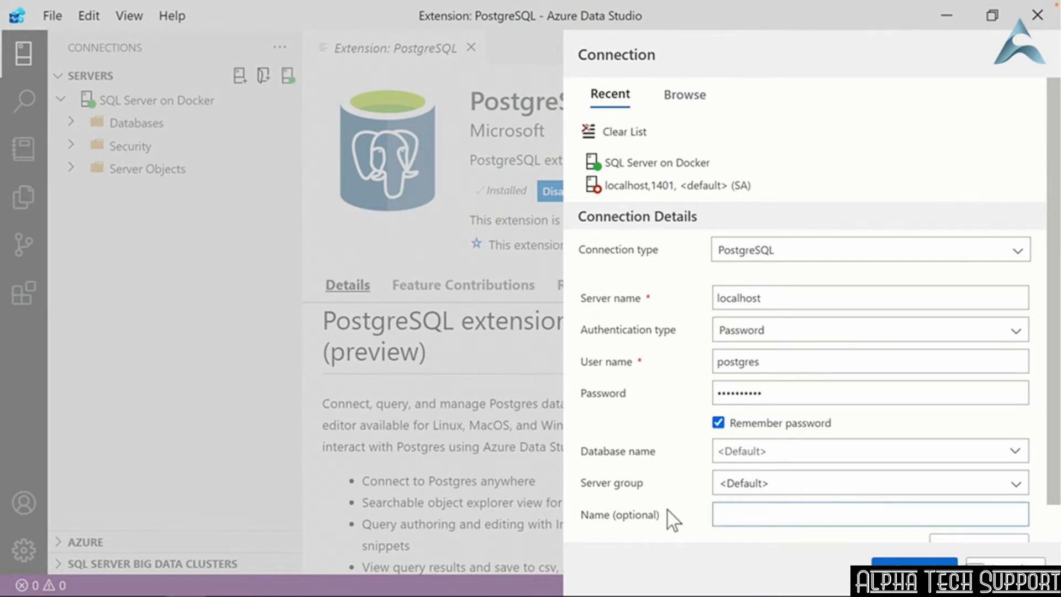
pyautogui.write('PostgreSQL on Docker')
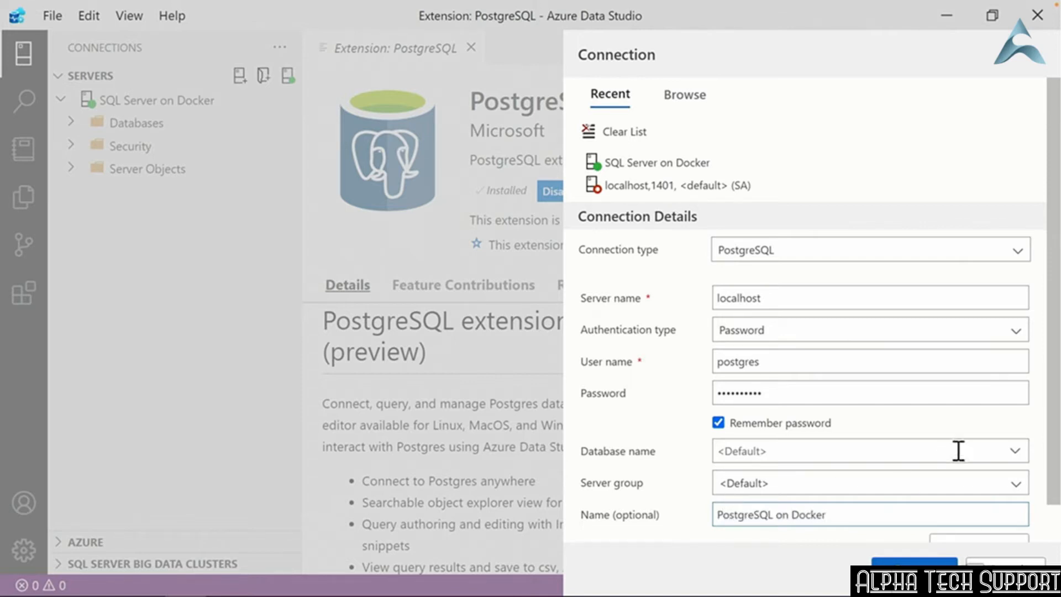
pyautogui.scroll(-1, 1042, 438)
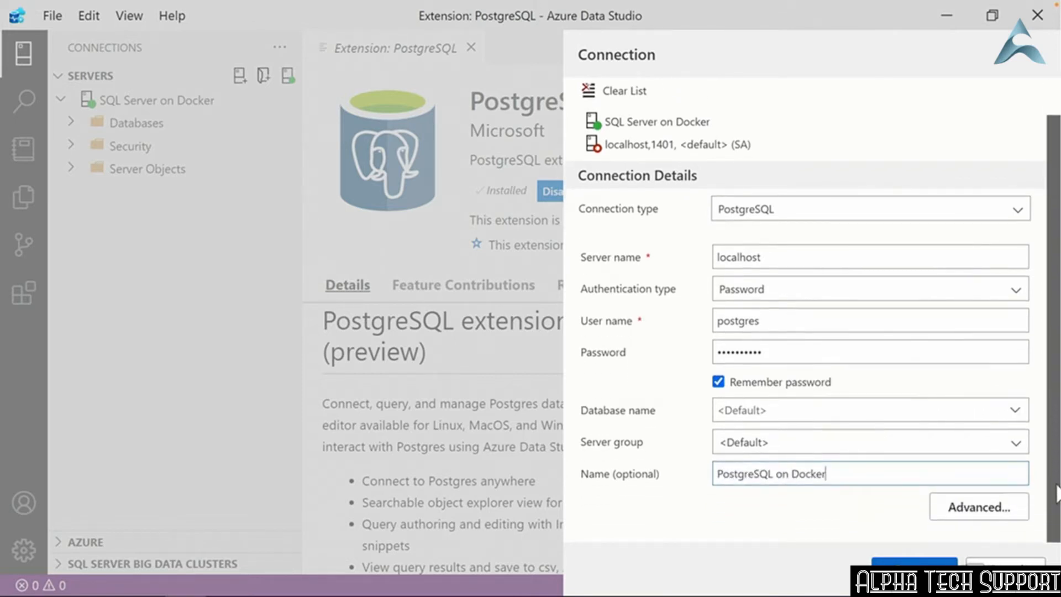
pyautogui.click(972, 513)
pyautogui.click(763, 184)
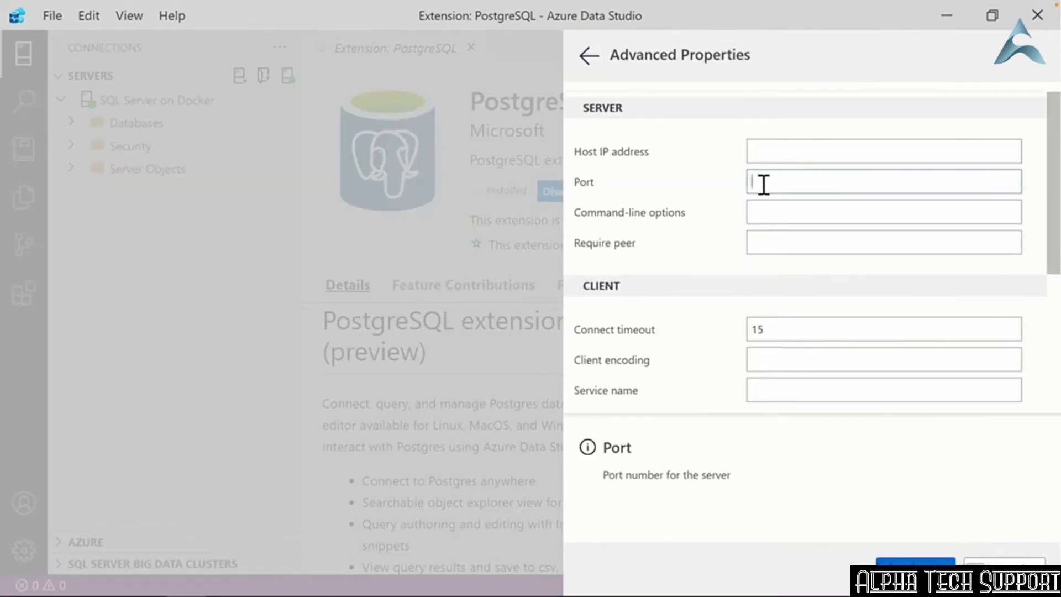
pyautogui.write('5401')
pyautogui.click(889, 560)
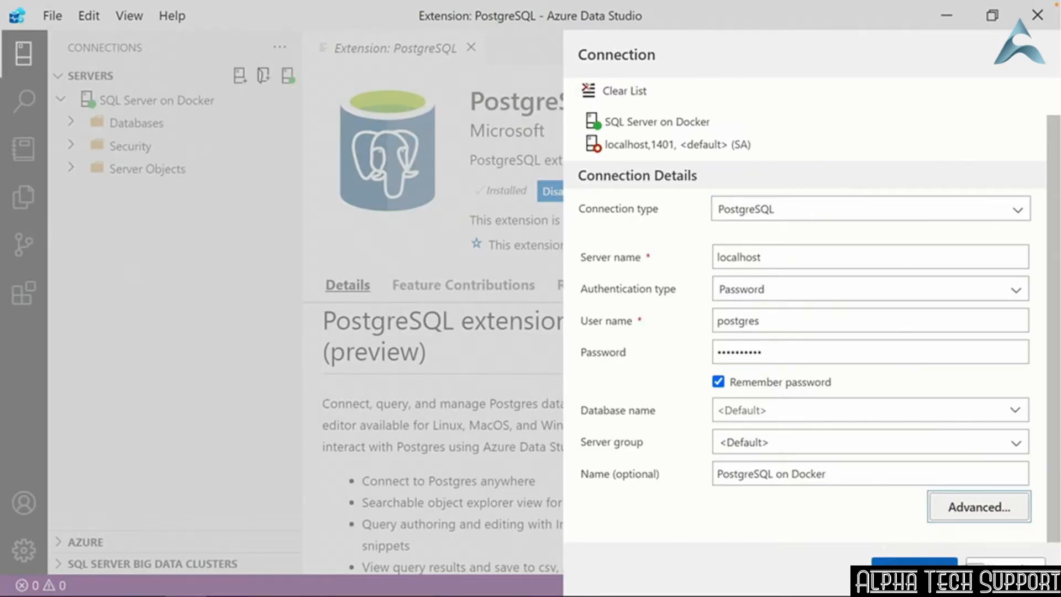
# - Connect to the PostgreSQL server and expand its Databases folder to reach the postgres database
pyautogui.click(914, 569)
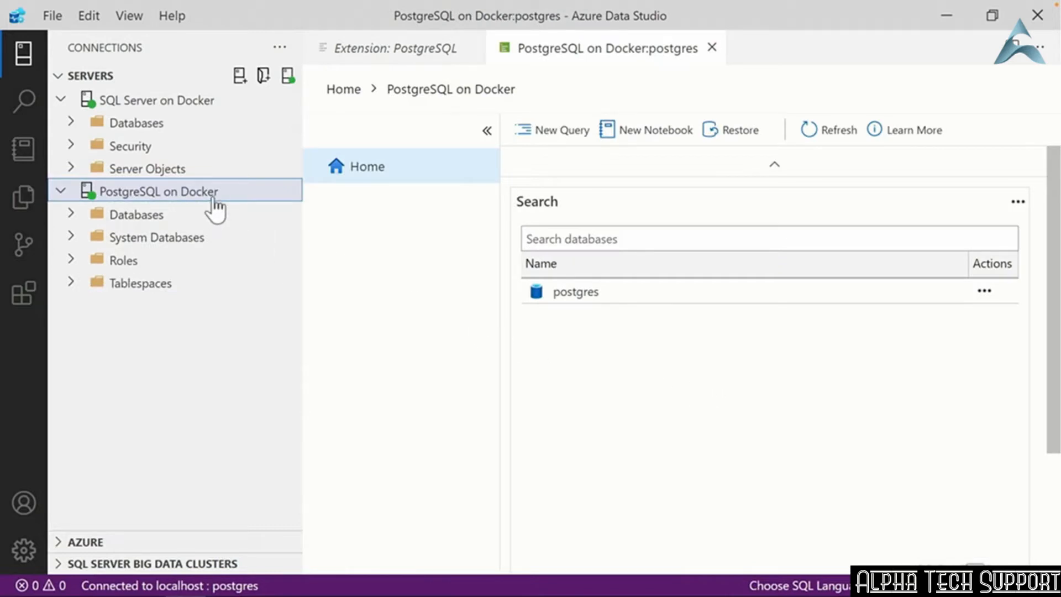
pyautogui.click(74, 214)
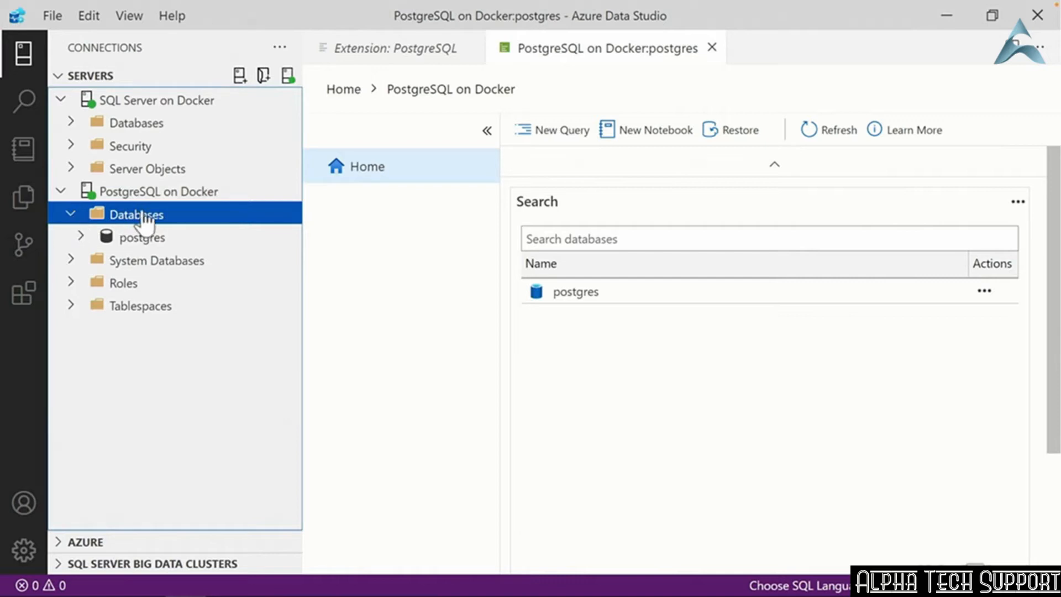
pyautogui.click(105, 244)
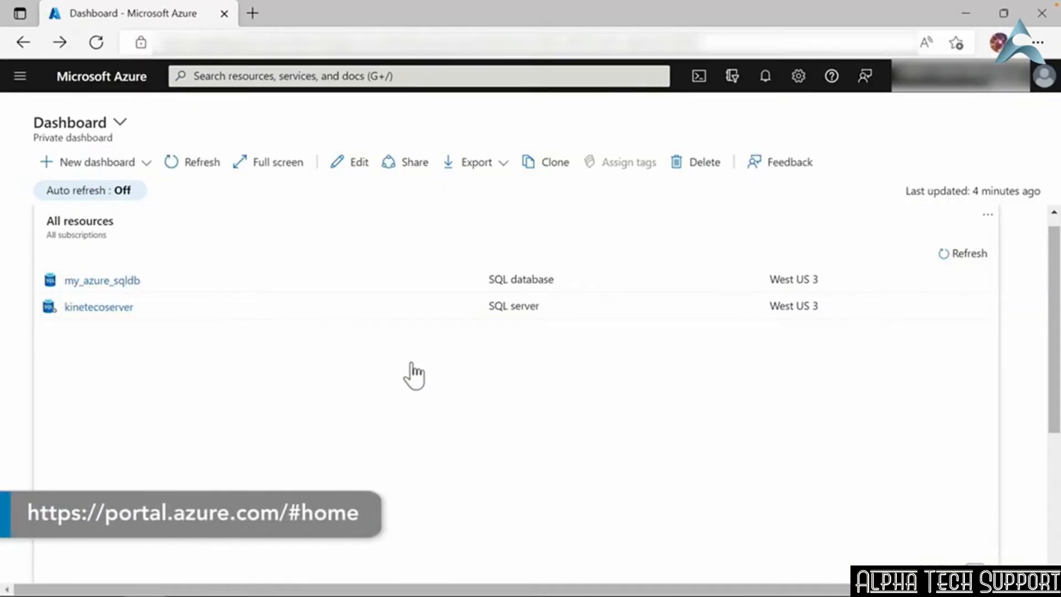
# - Open the list of SQL databases in the Azure portal, look at the form for creating one and return to the list
pyautogui.click(20, 77)
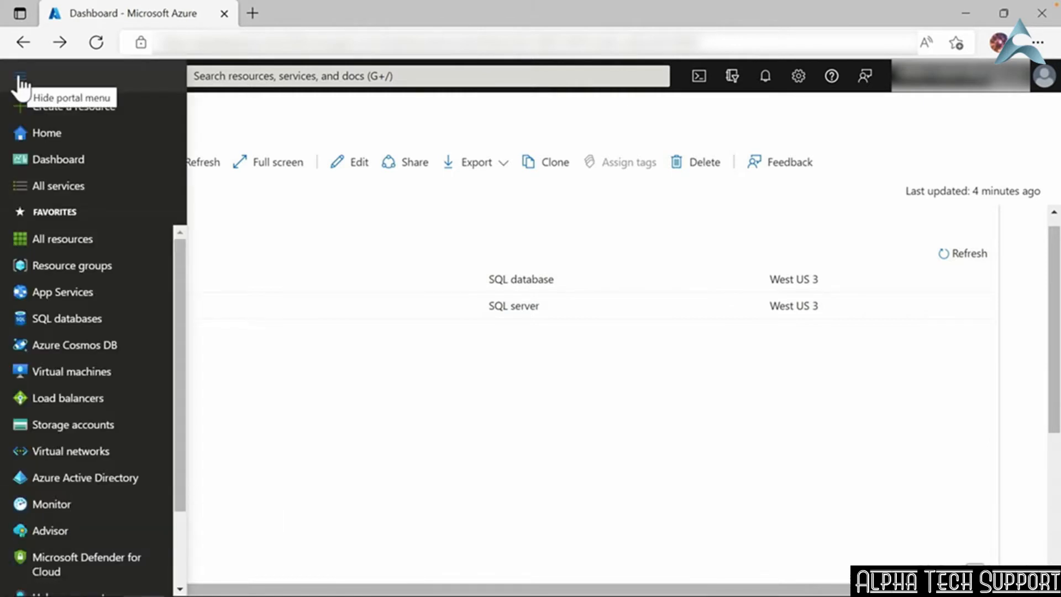
pyautogui.click(87, 320)
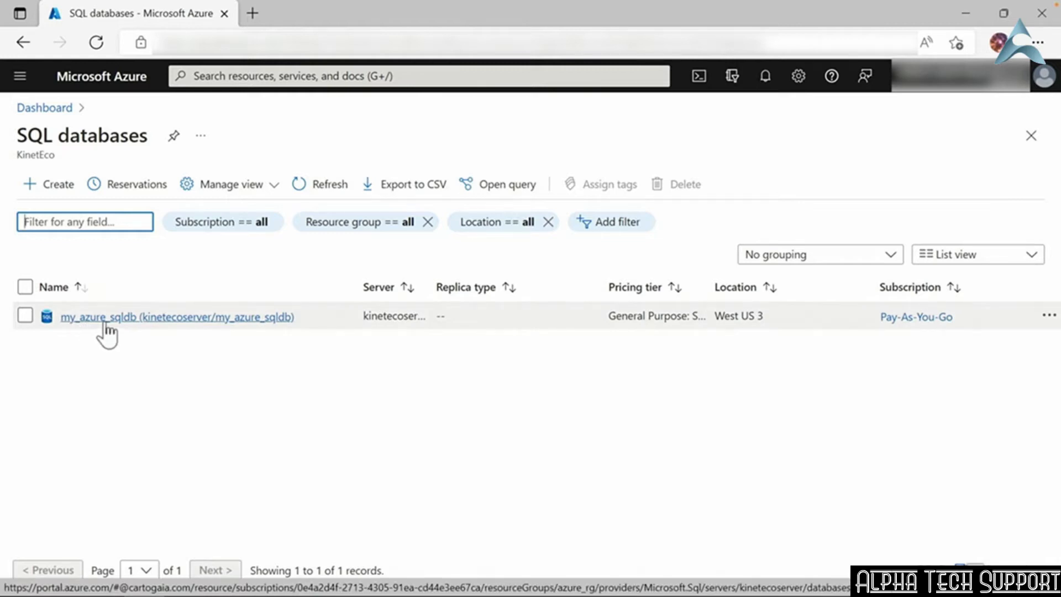
pyautogui.click(52, 194)
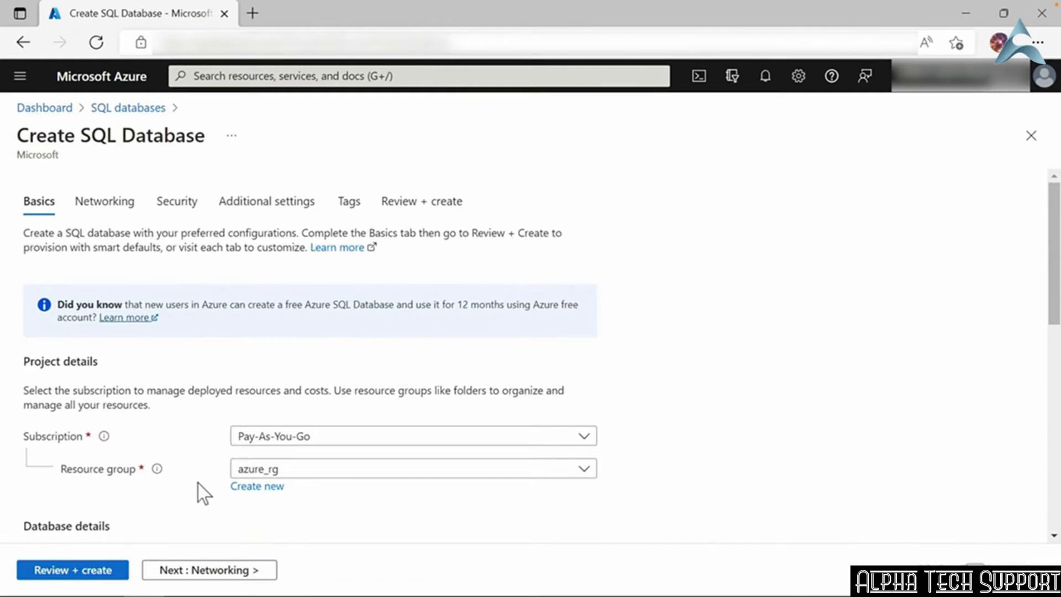
pyautogui.click(126, 109)
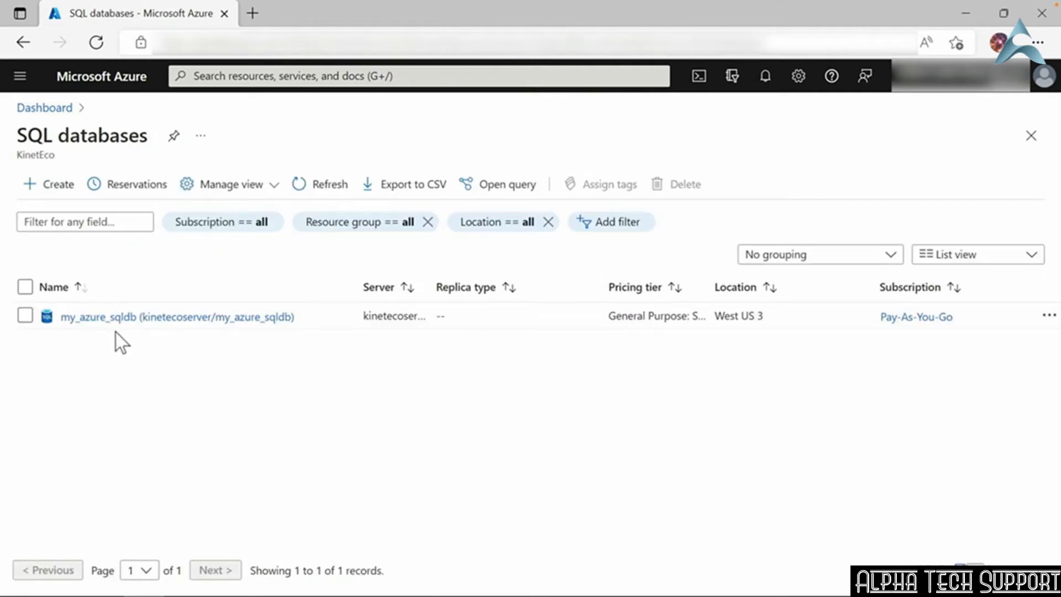
# - Open the my_azure_sqldb database's overview and copy its server name
pyautogui.click(105, 318)
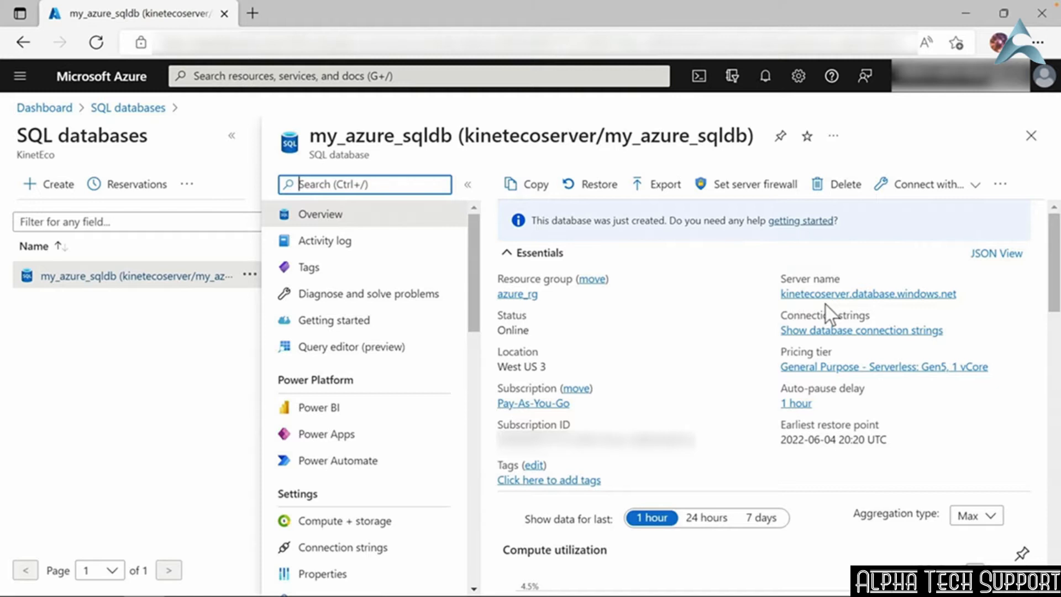
pyautogui.moveTo(843, 299)
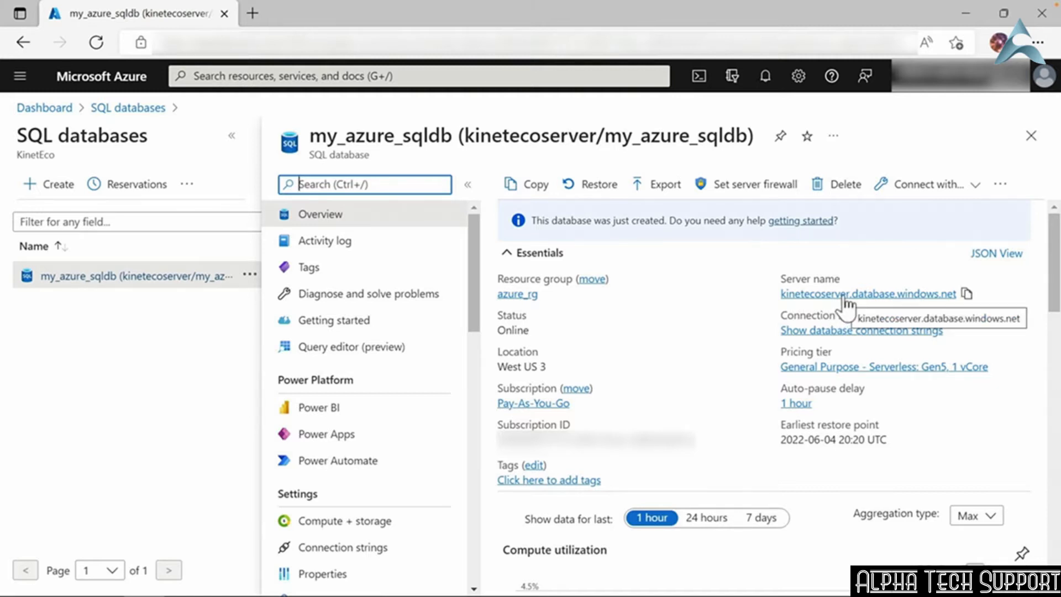
pyautogui.click(966, 294)
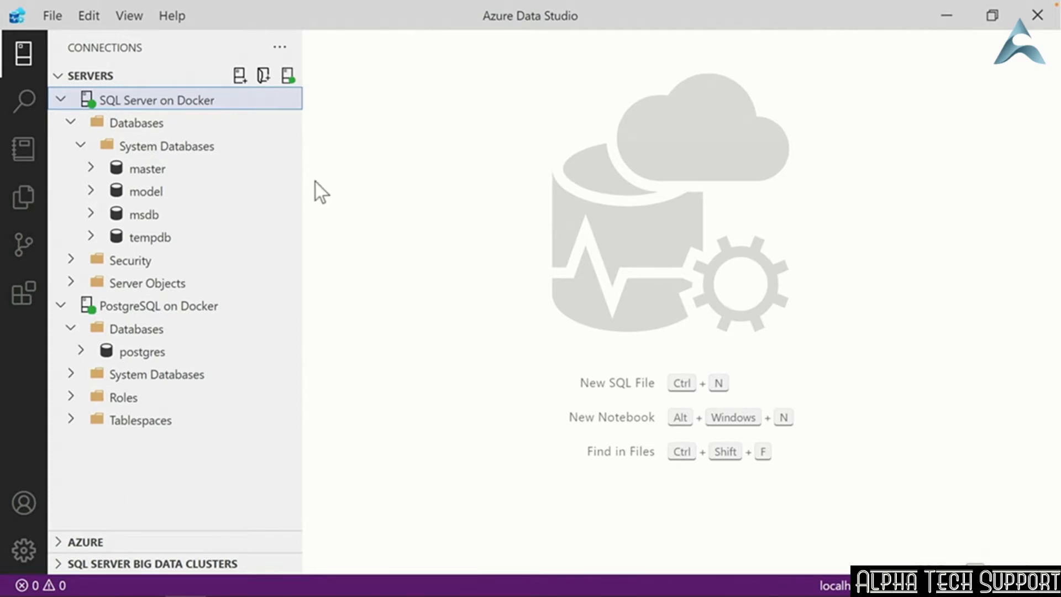
# - Start a new connection in Azure Data Studio with server kinetecoserver.database.windows.net and SQL Login authentication
pyautogui.click(240, 76)
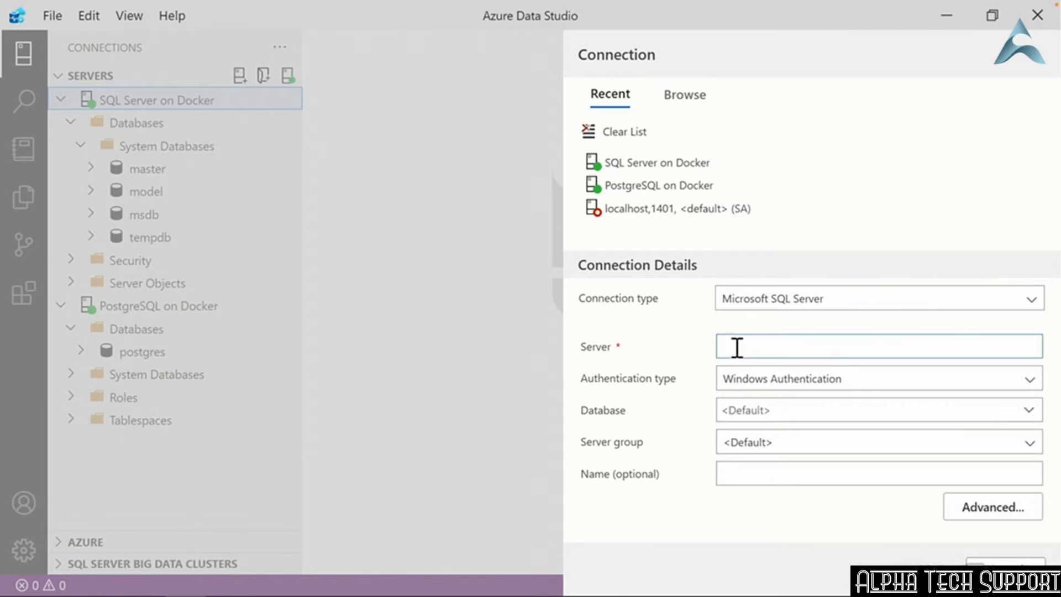
pyautogui.hotkey('ctrl', 'v')
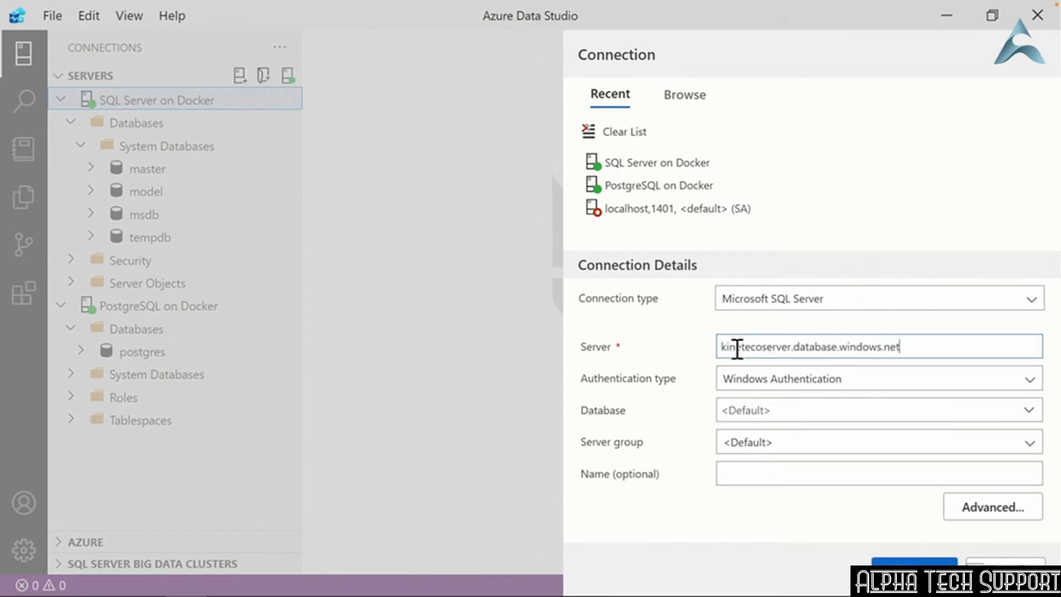
pyautogui.click(830, 380)
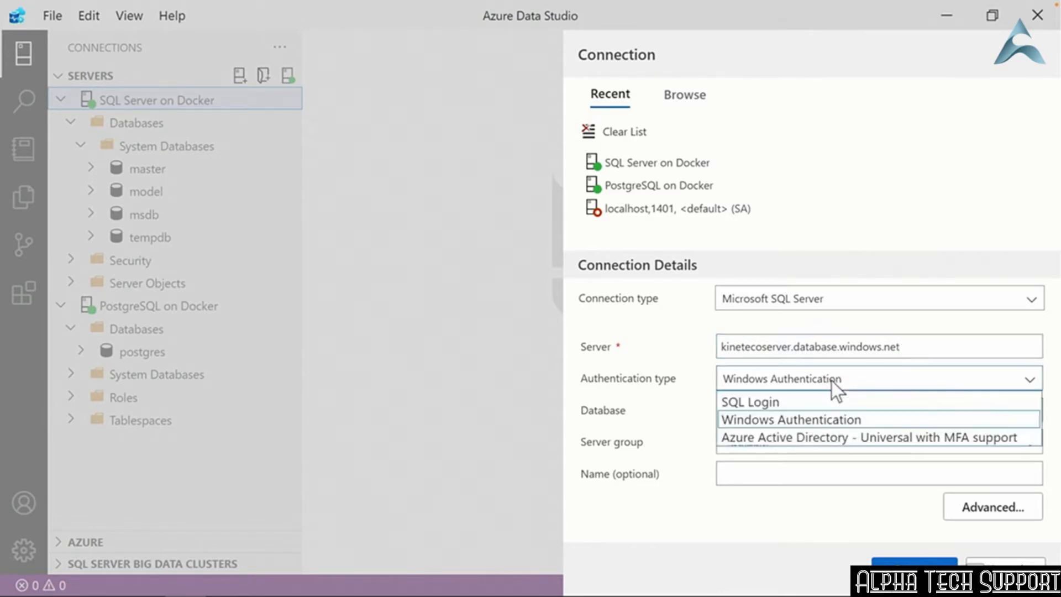
pyautogui.click(756, 403)
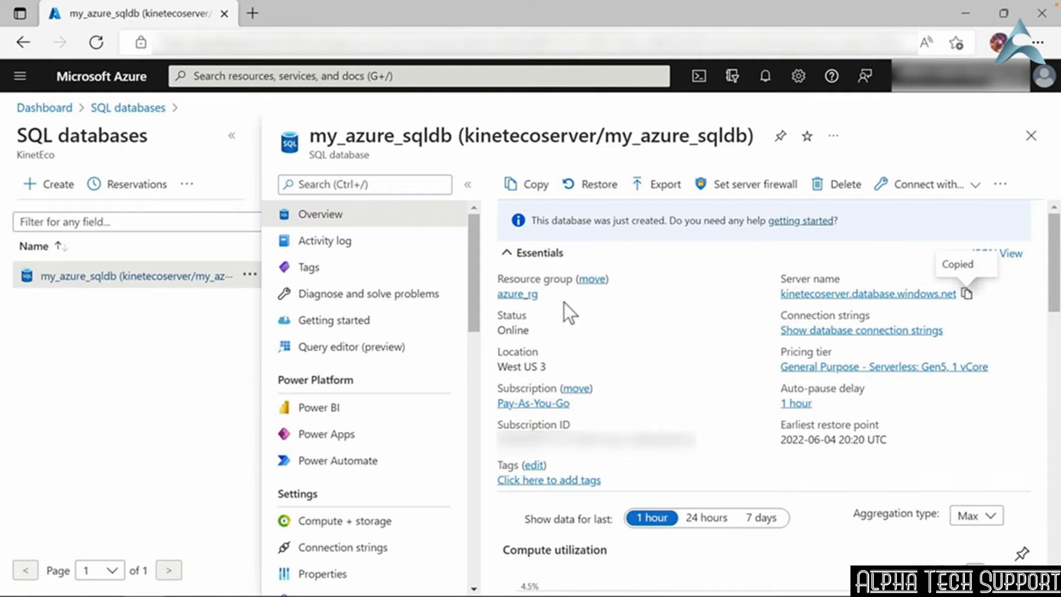
# - In the Azure portal, open kinetecoserver through the azure_rg resource group and copy its server admin name
pyautogui.click(514, 298)
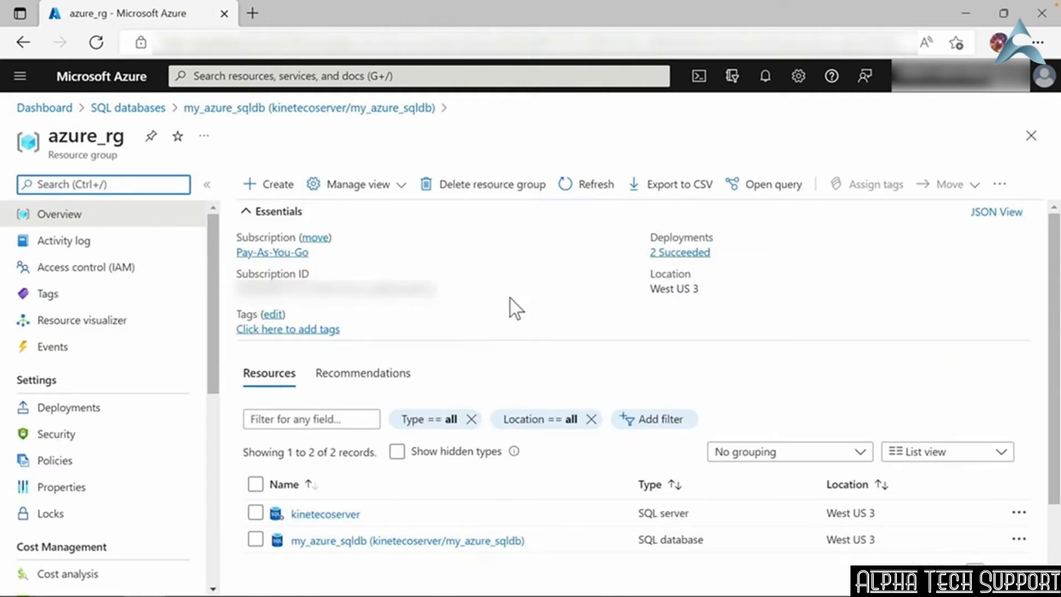
pyautogui.click(340, 515)
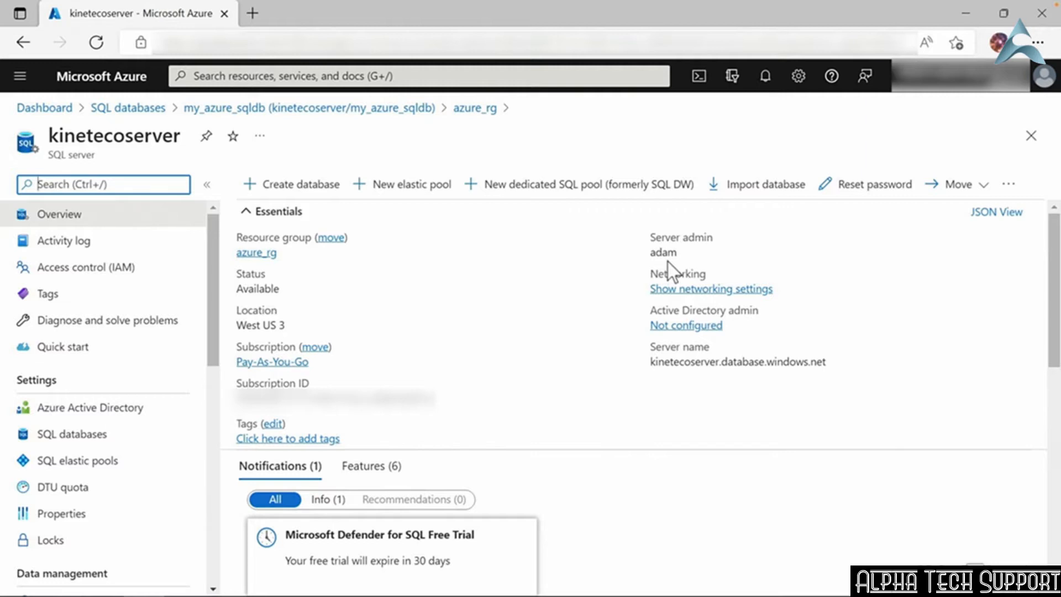
pyautogui.moveTo(668, 254)
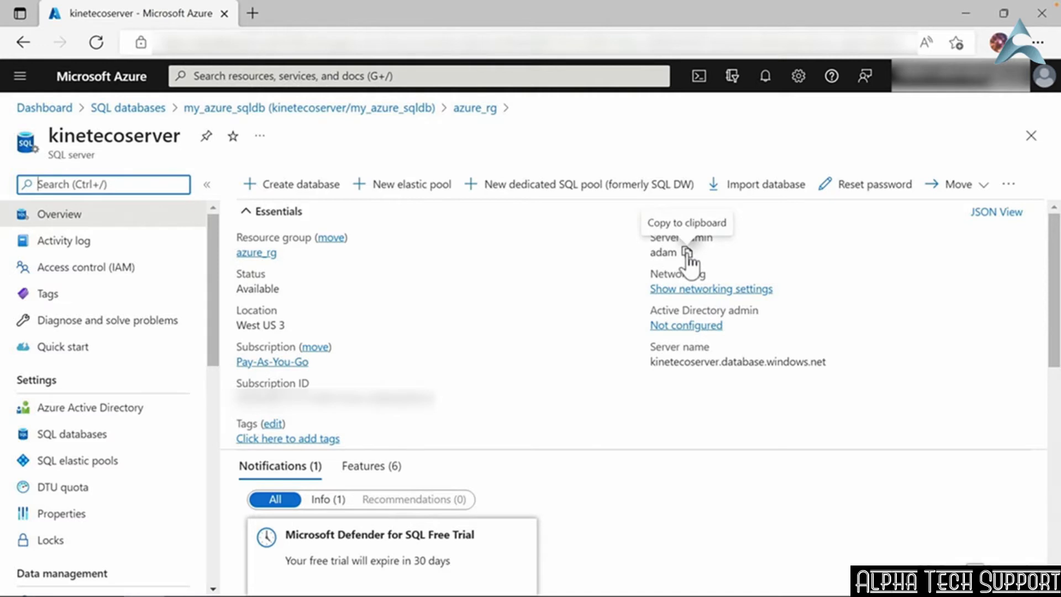
pyautogui.click(687, 251)
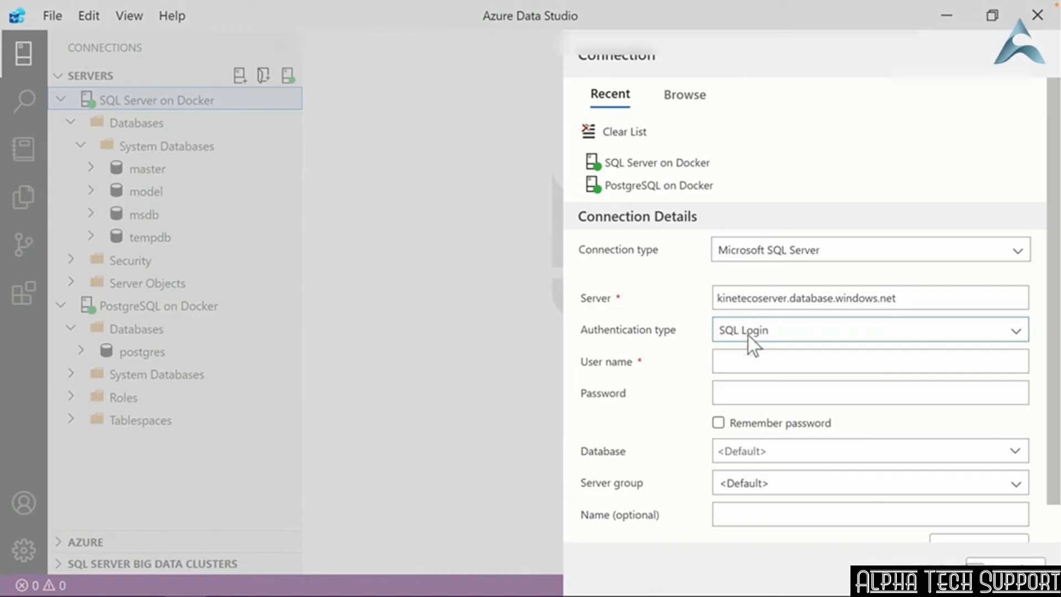
# - Back in Azure Data Studio, fill in the copied admin user name and the account password, and have the password remembered
pyautogui.click(742, 365)
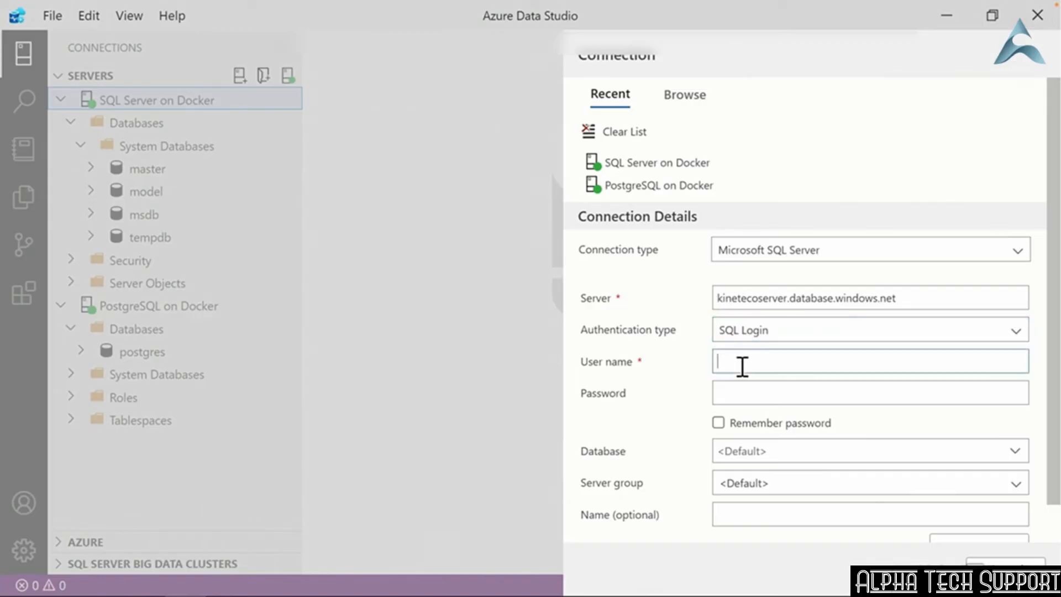
pyautogui.hotkey('ctrl', 'v')
pyautogui.click(740, 392)
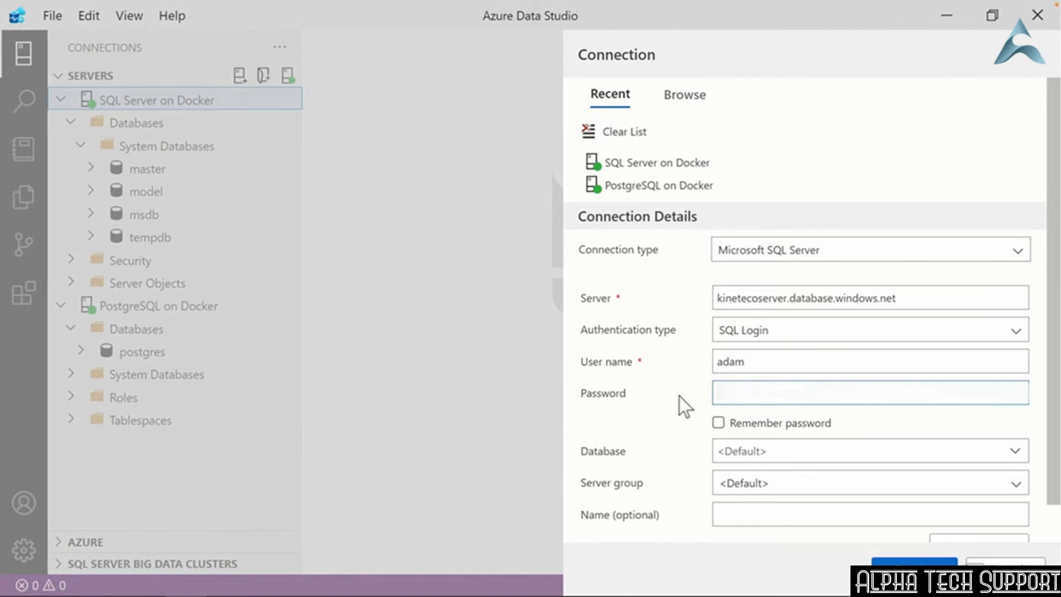
pyautogui.hotkey('ctrl', 'v')
pyautogui.click(718, 424)
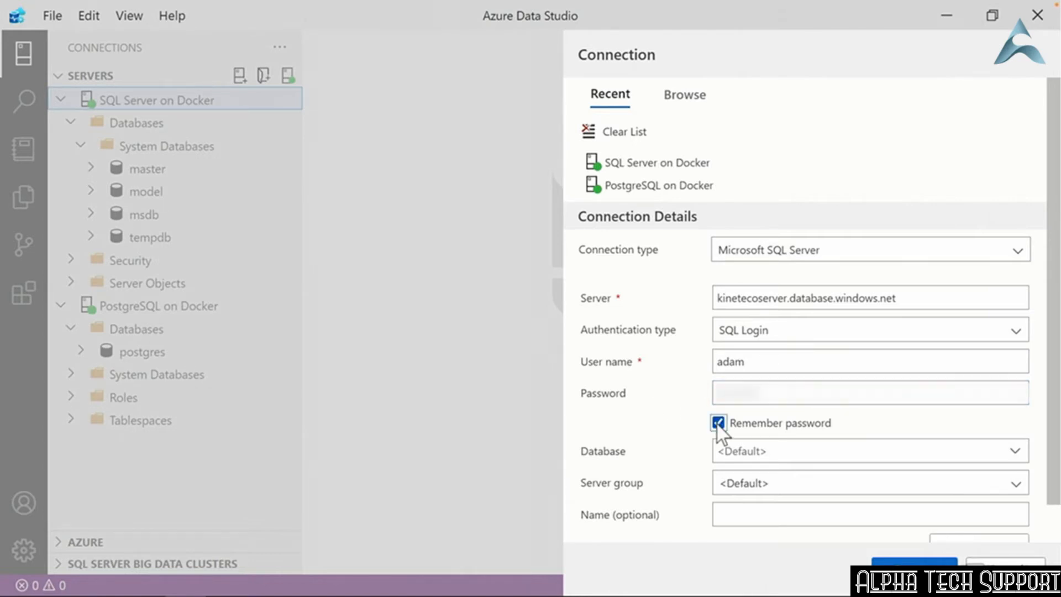
# - Name the connection Azure SQL Database and connect to the server
pyautogui.click(729, 514)
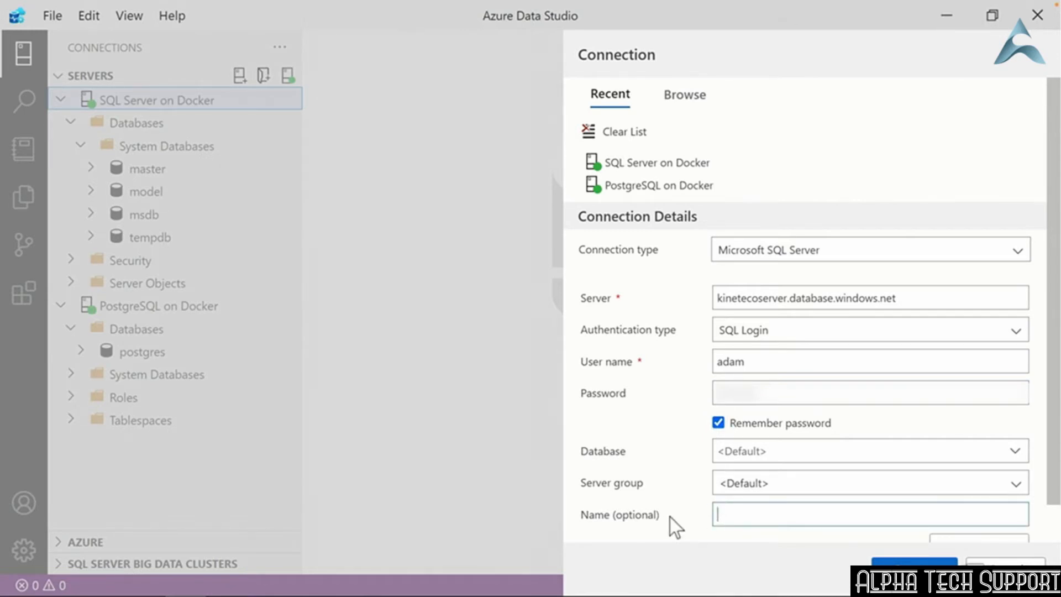
pyautogui.write('Azure SQL Database')
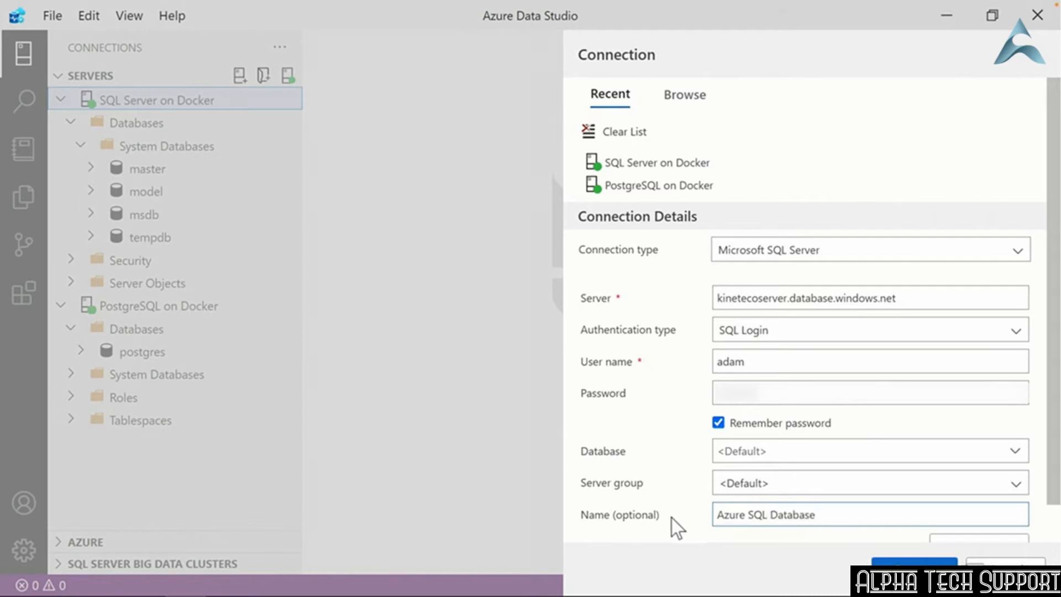
pyautogui.press('Return')
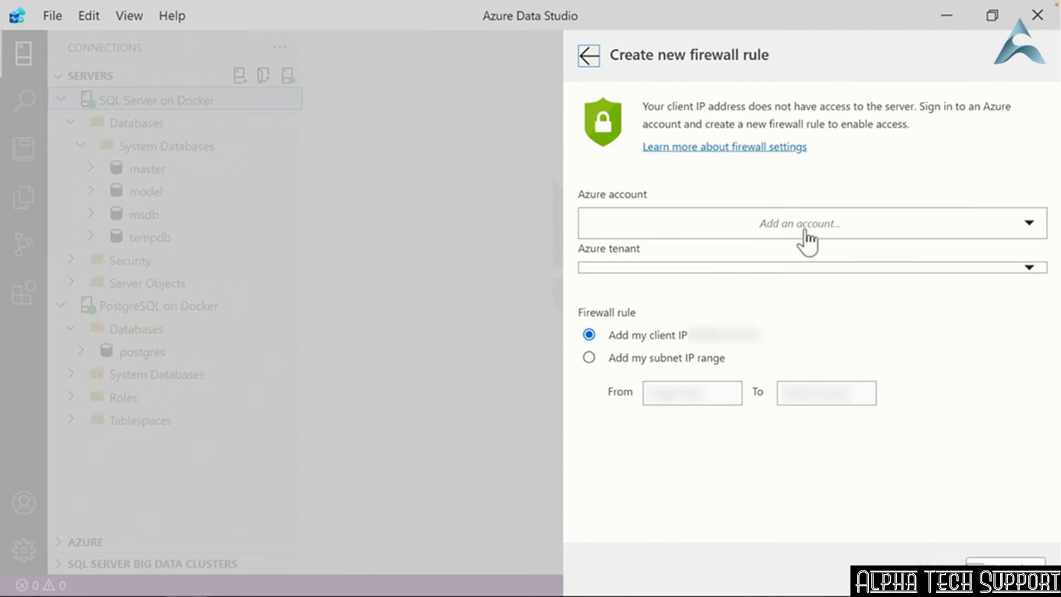
# - Add an Azure account for the new firewall rule by signing in with the existing Microsoft account, and close the sign-in page
pyautogui.click(834, 231)
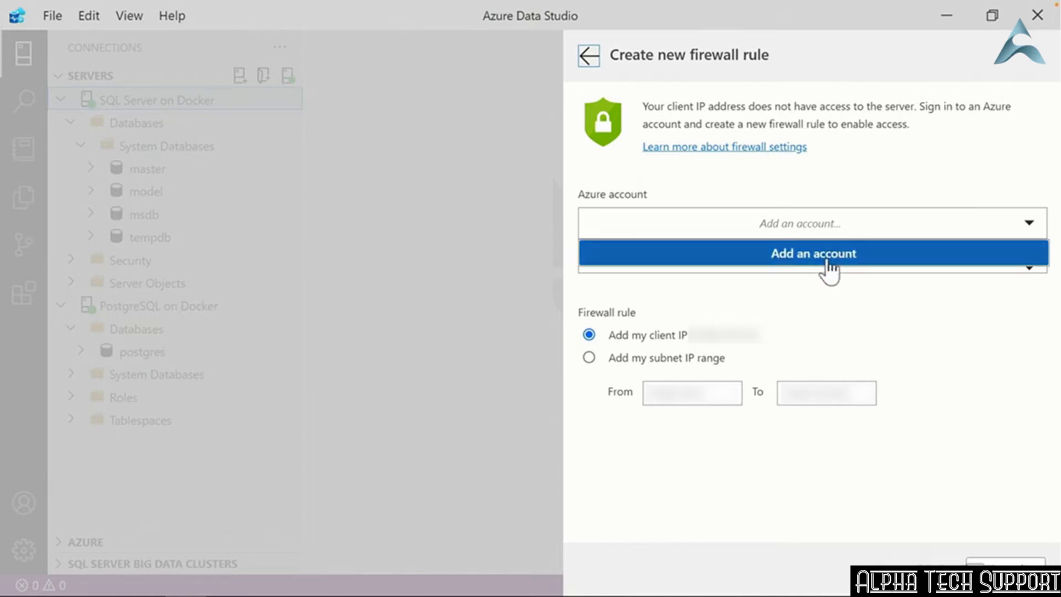
pyautogui.click(829, 255)
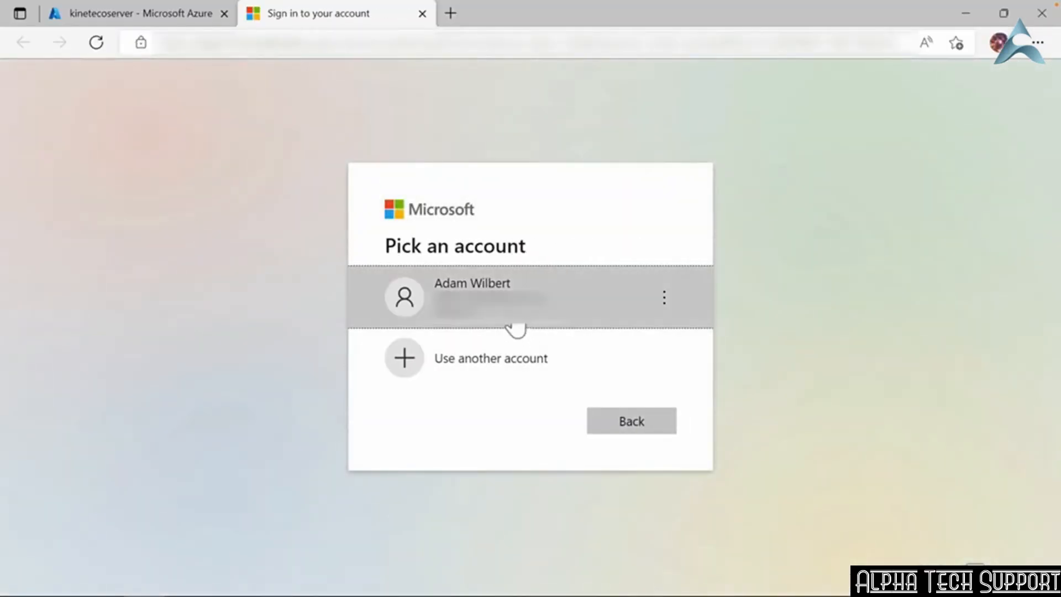
pyautogui.click(512, 323)
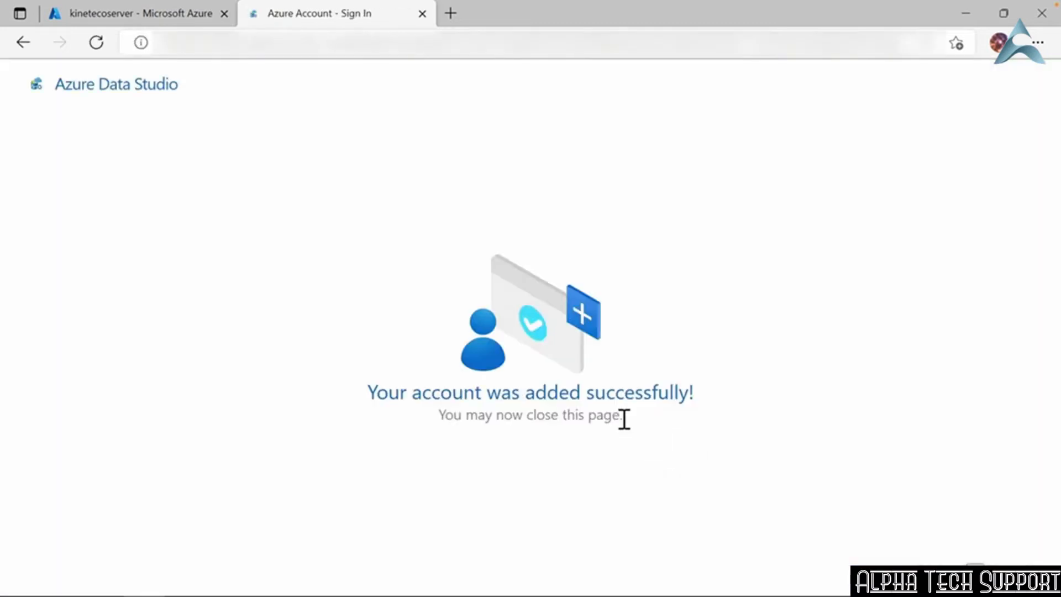
pyautogui.click(422, 14)
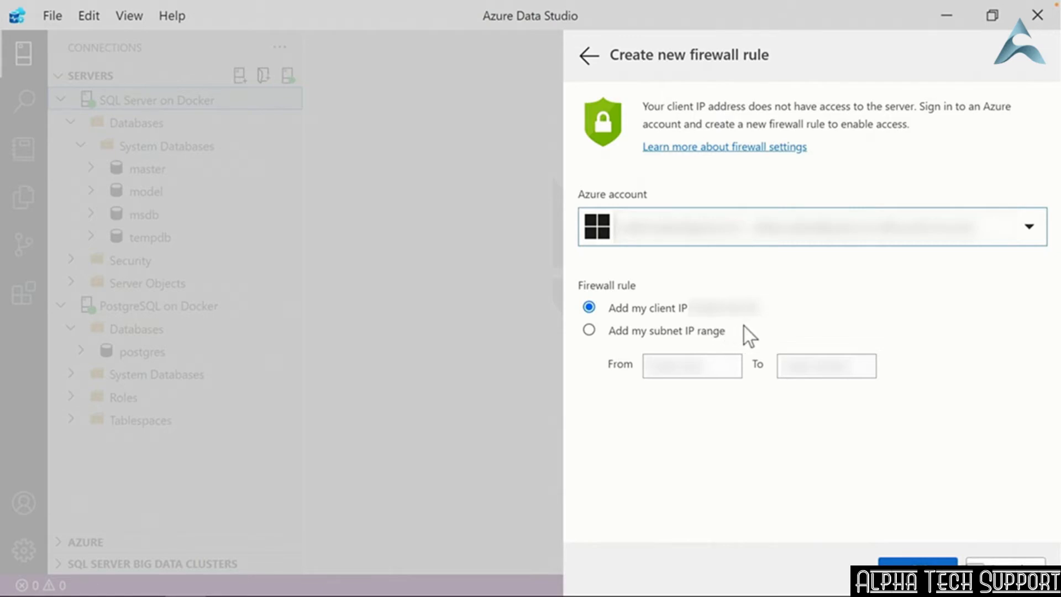
# - Create the firewall rule for the client IP and close the Azure SQL Database dashboard
pyautogui.click(908, 568)
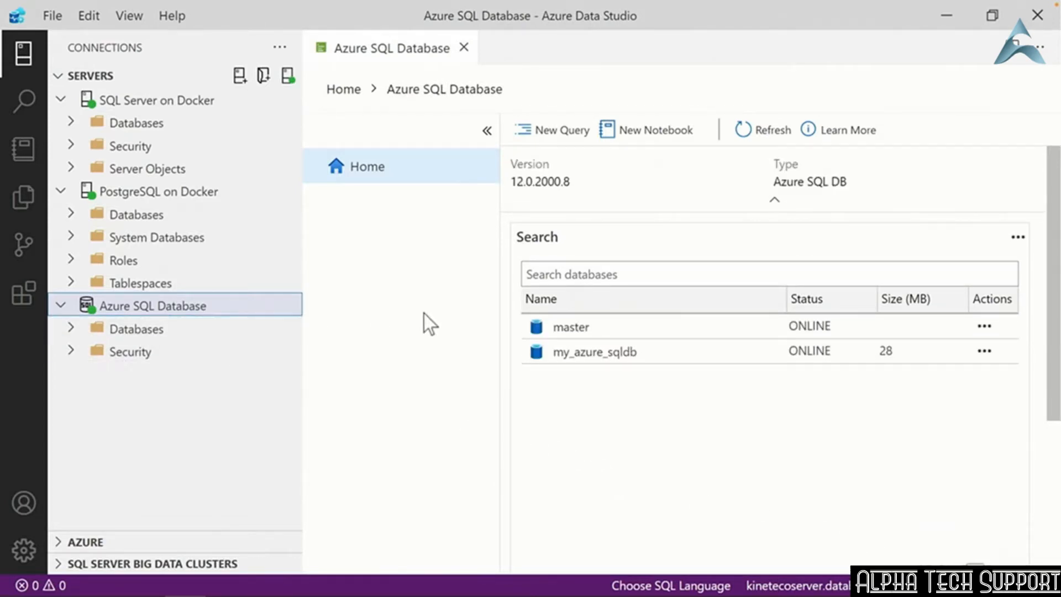
pyautogui.click(463, 50)
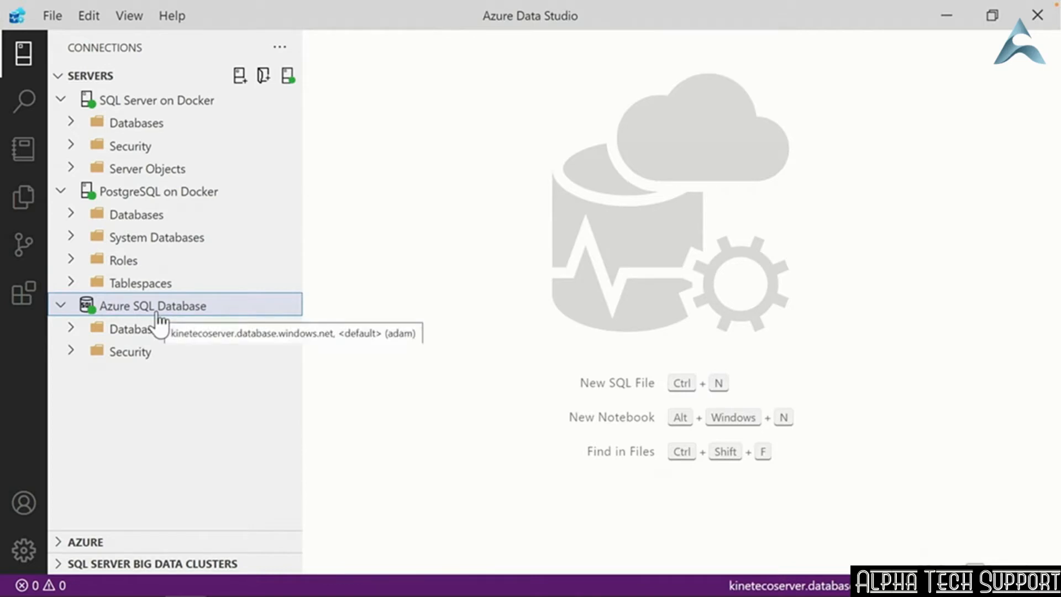
# - Browse the Azure SQL Database connection to my_azure_sqldb and examine the columns of its dbo.ErrorLog table
pyautogui.click(71, 328)
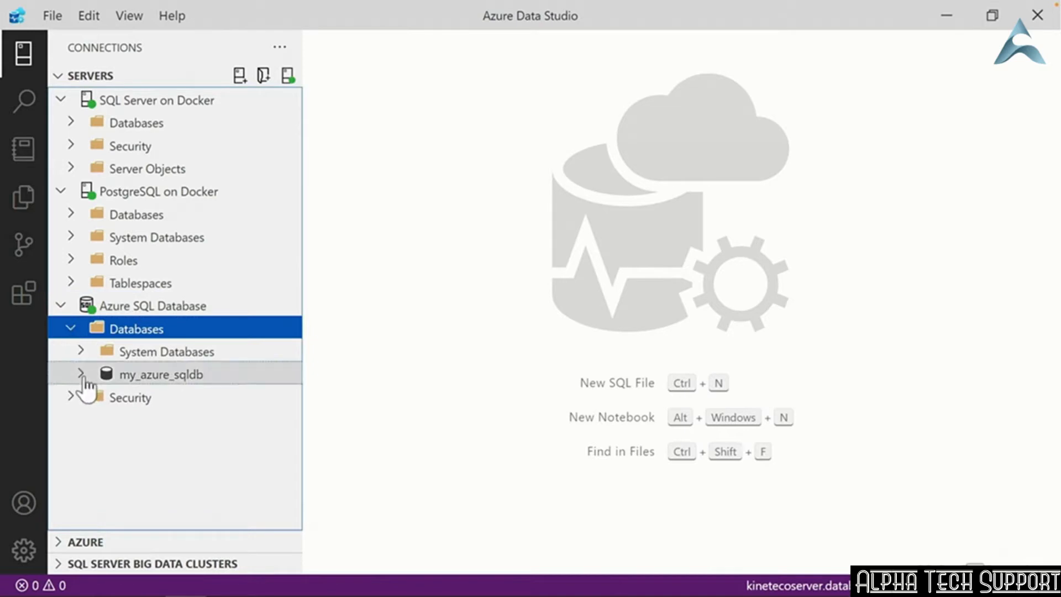
pyautogui.click(80, 374)
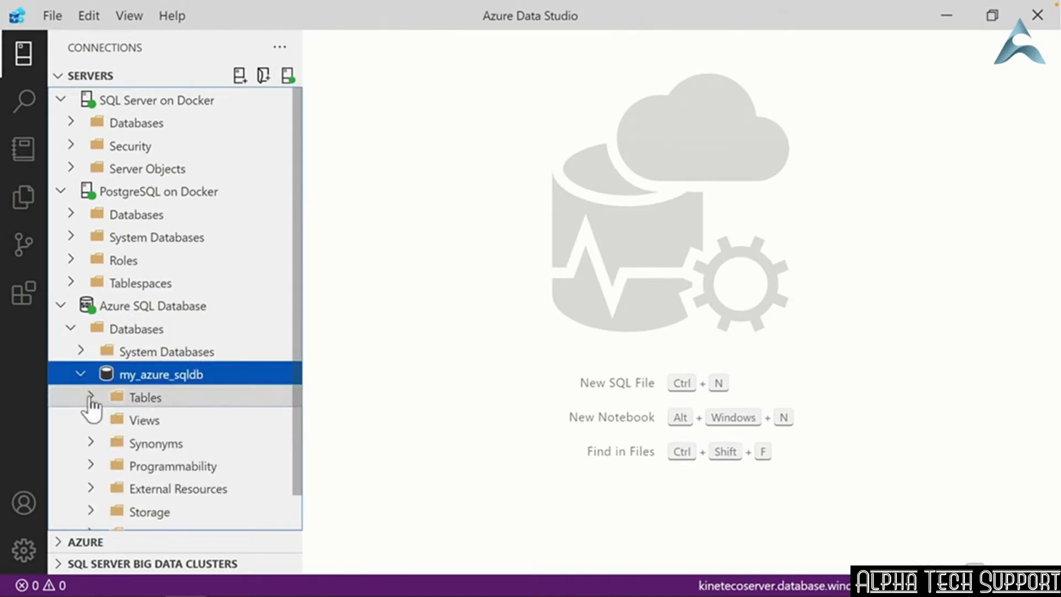
pyautogui.click(89, 398)
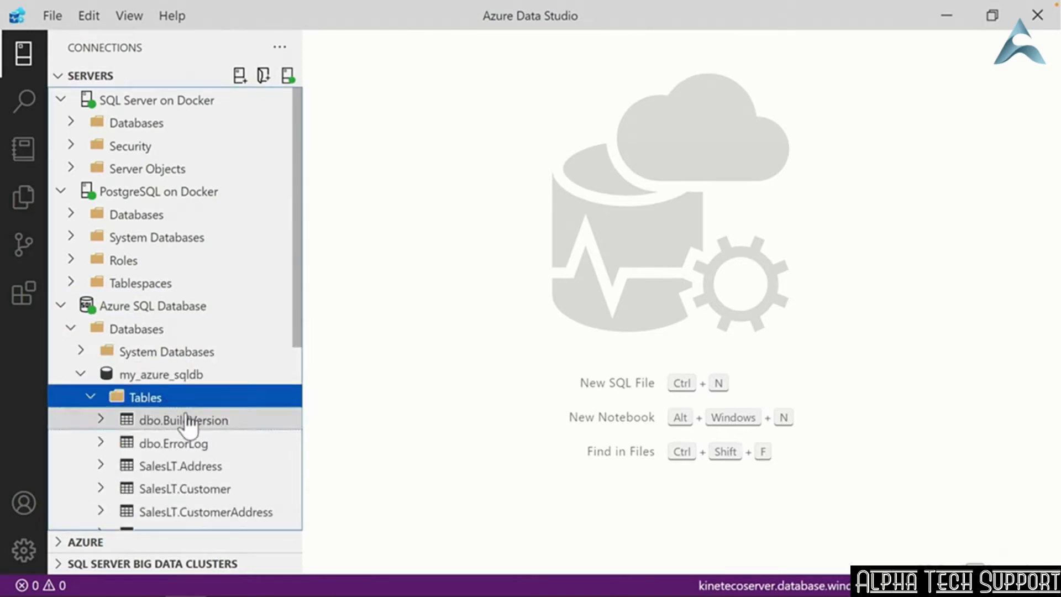
pyautogui.click(211, 449)
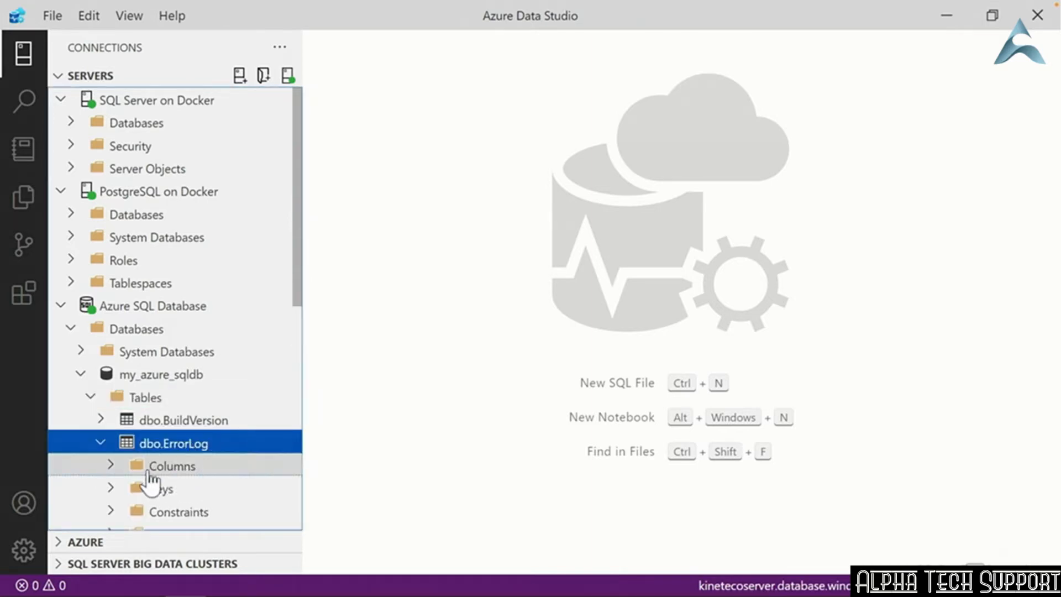
pyautogui.click(112, 466)
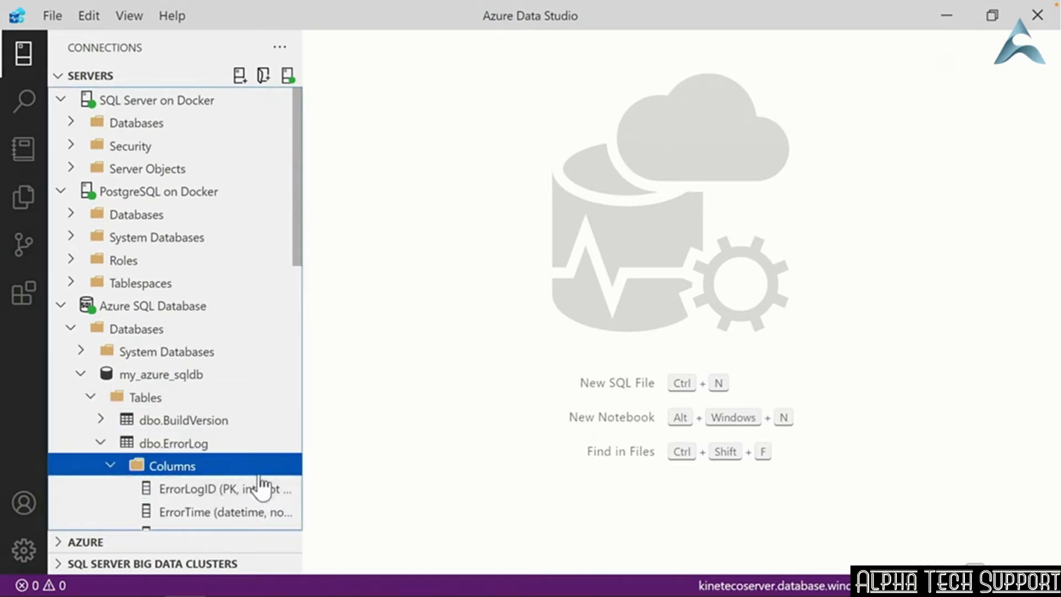
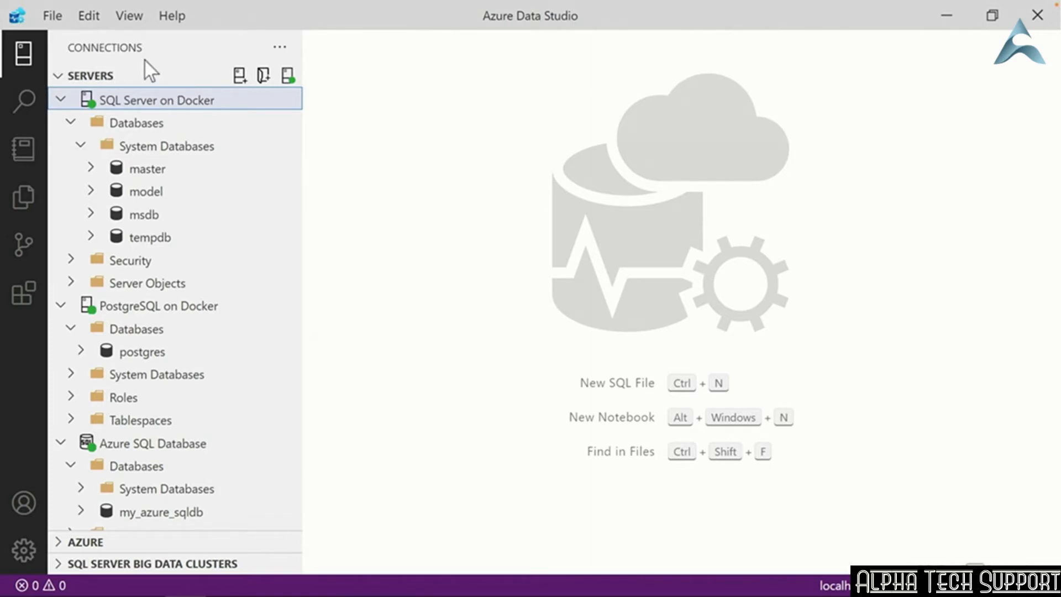
pyautogui.click(23, 55)
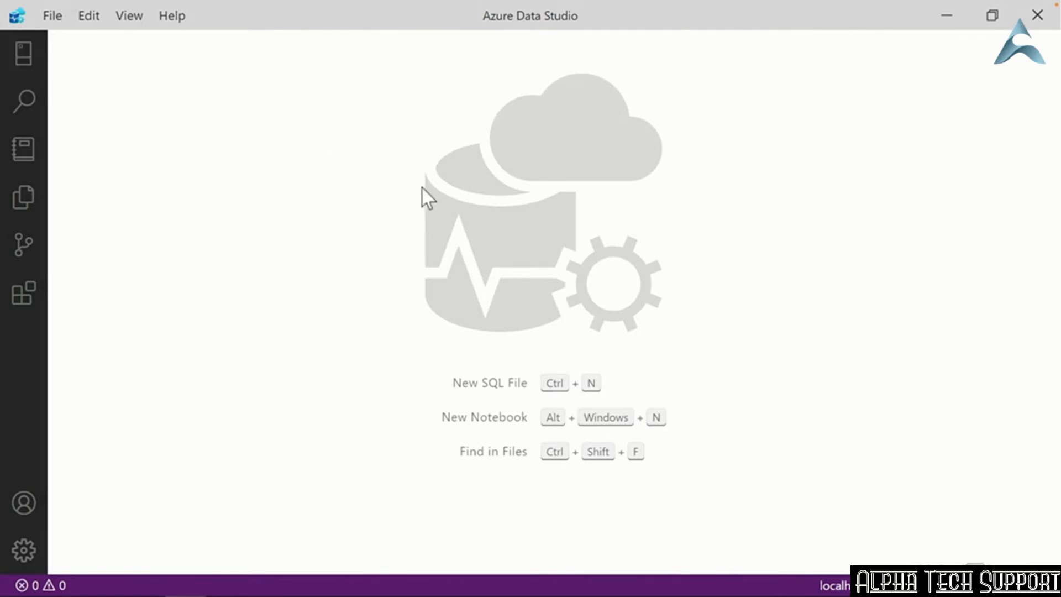
pyautogui.click(26, 57)
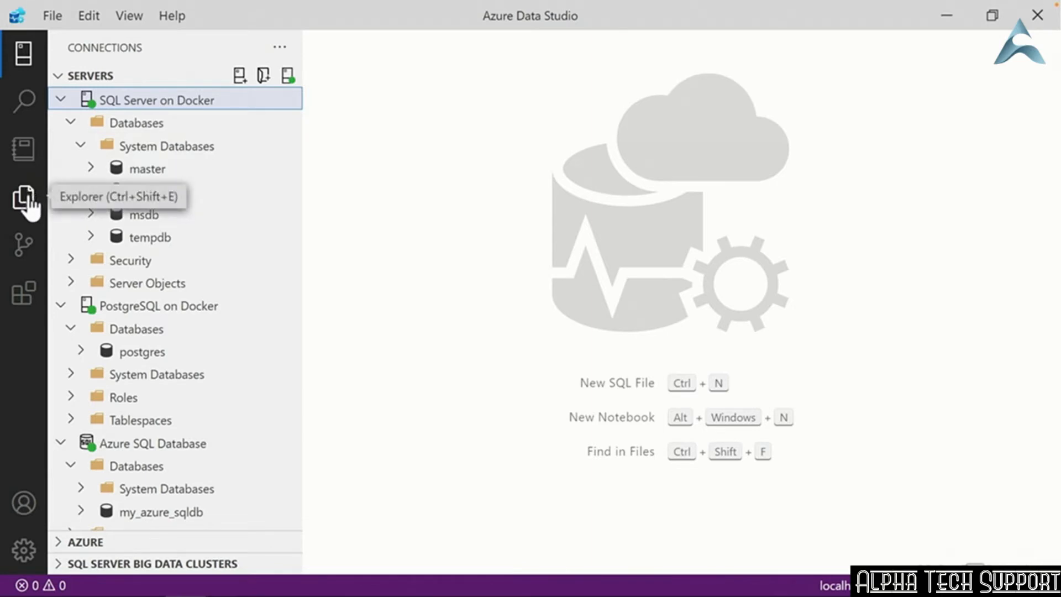
pyautogui.click(25, 103)
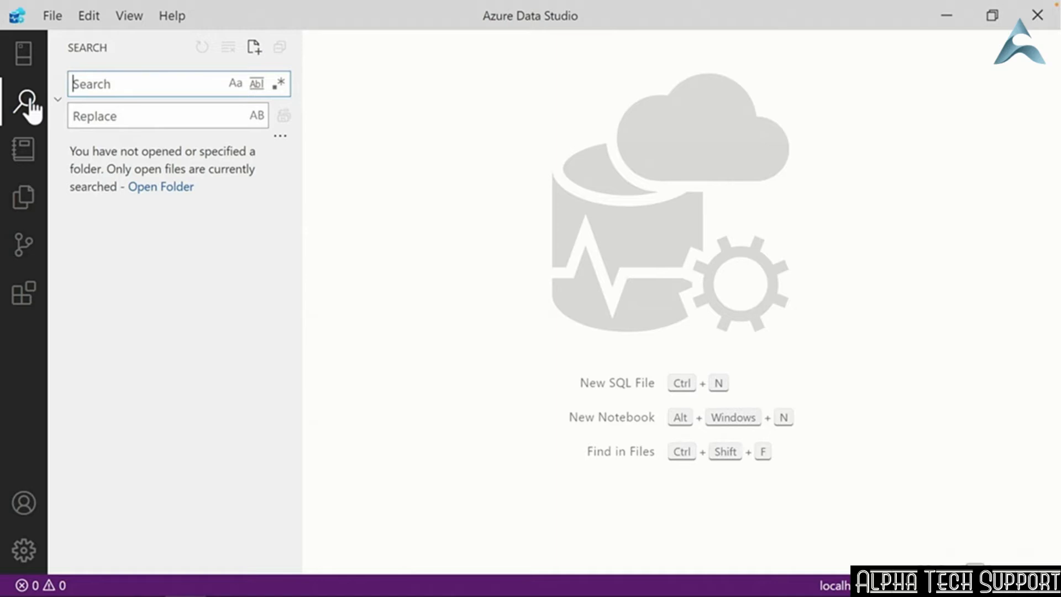
# - Open the Chapter 2 folder from Exercise Files on the desktop as the working folder
pyautogui.click(24, 199)
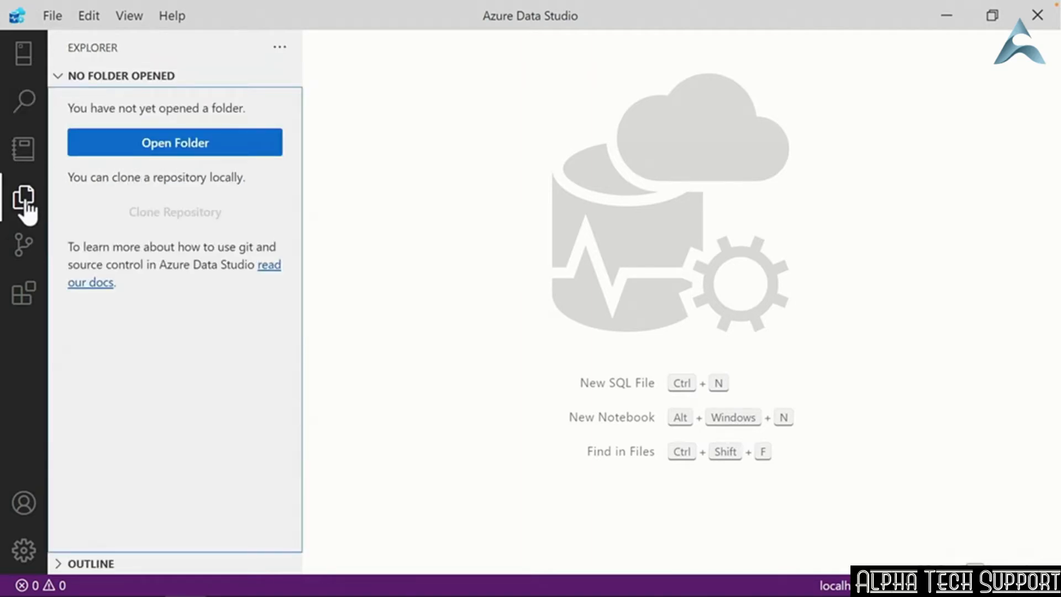
pyautogui.click(178, 148)
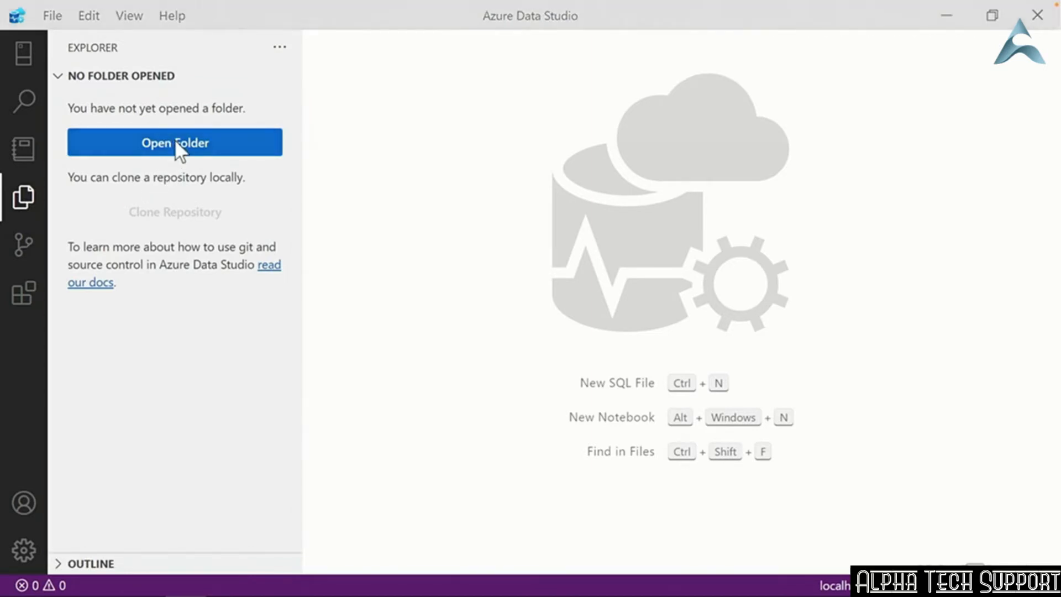
pyautogui.click(52, 148)
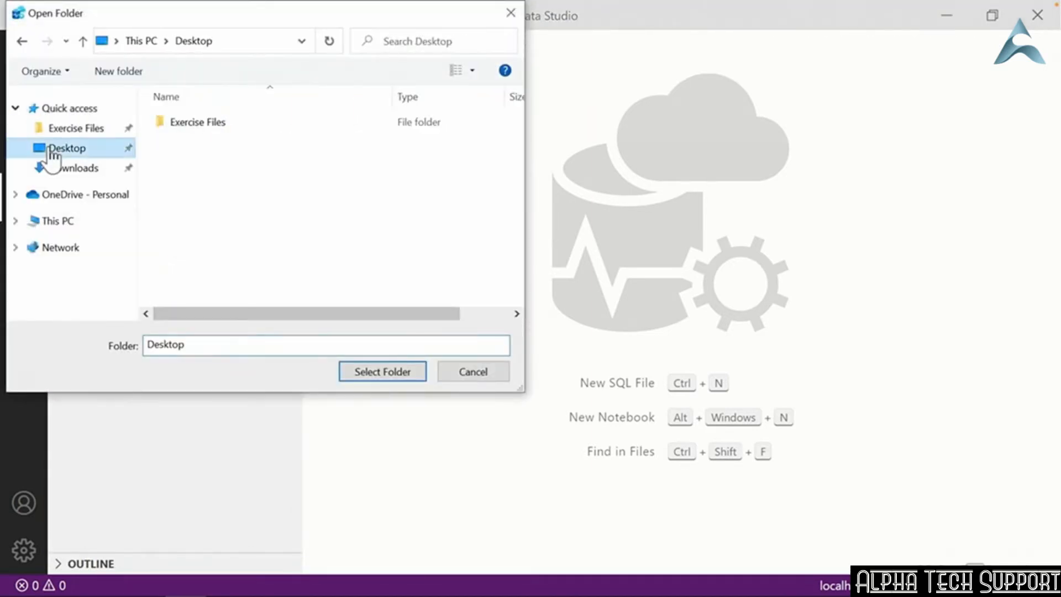
pyautogui.doubleClick(197, 125)
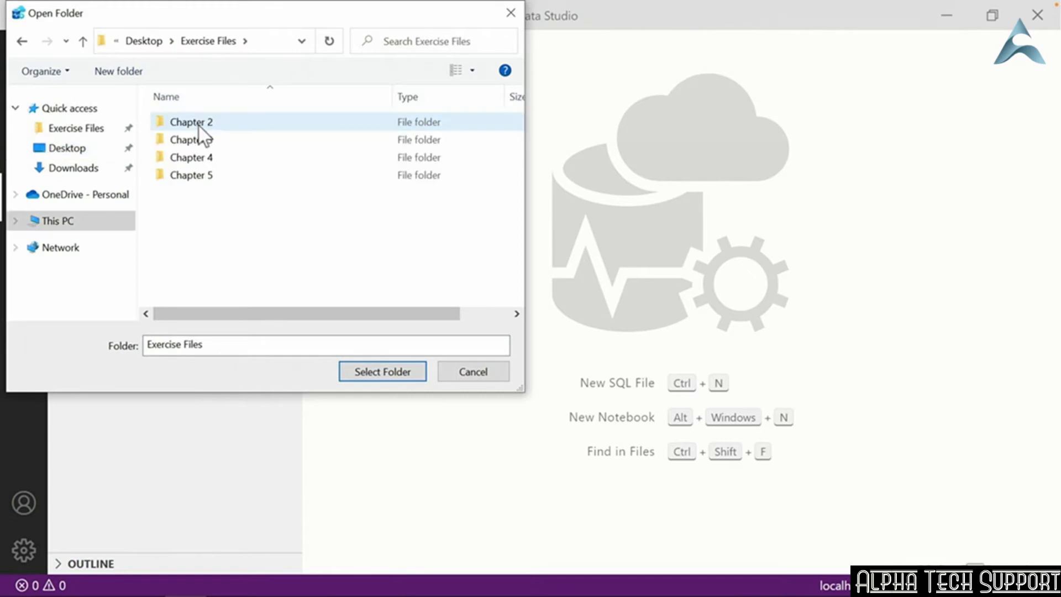
pyautogui.click(212, 124)
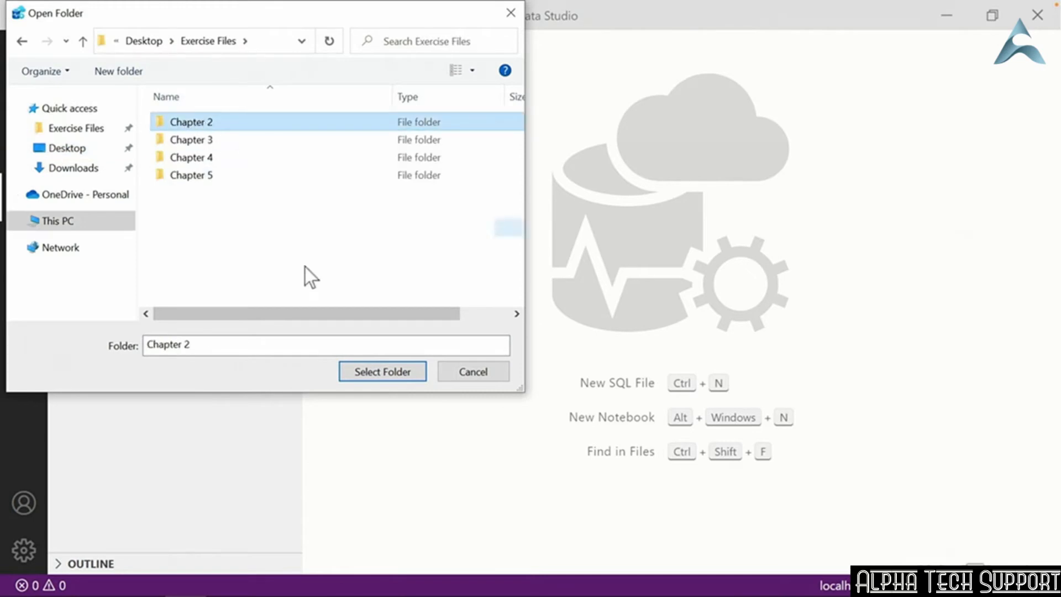
pyautogui.click(372, 369)
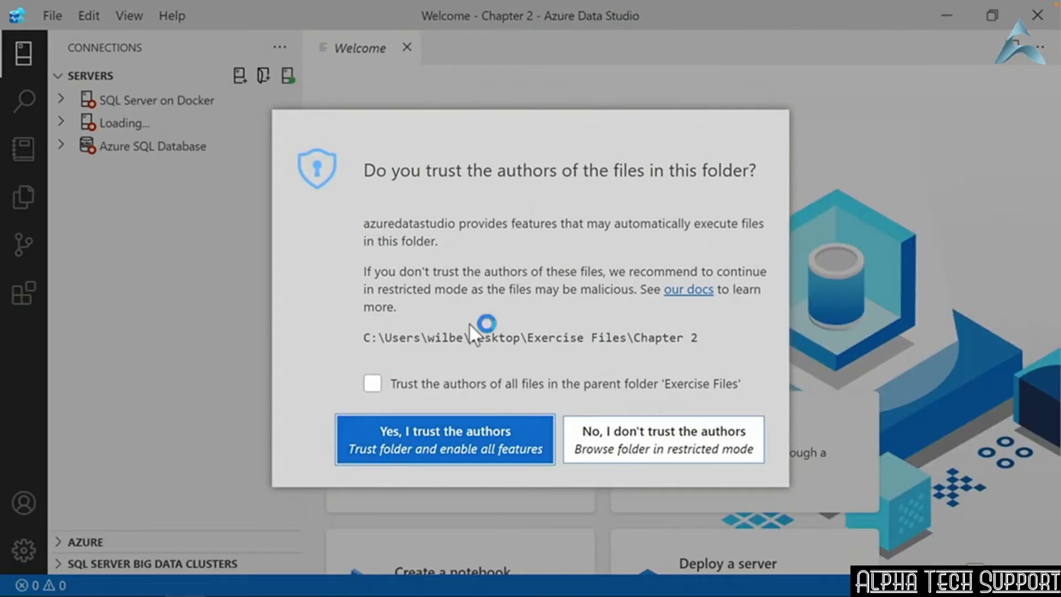
# - Trust the authors of the folder and of all files in the parent Exercise Files folder, and show the folder's file list
pyautogui.click(372, 383)
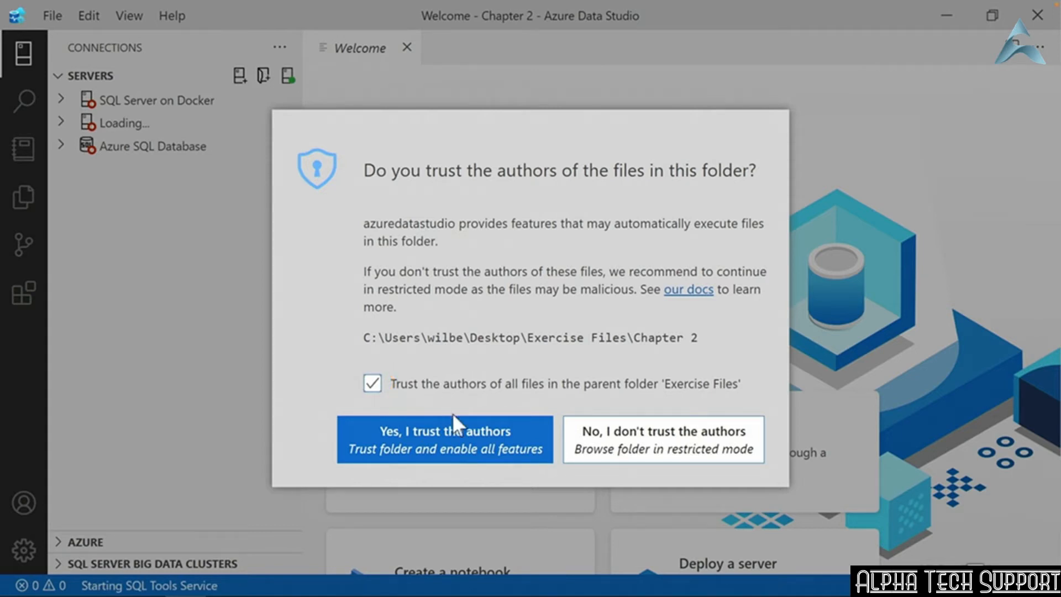
pyautogui.click(443, 446)
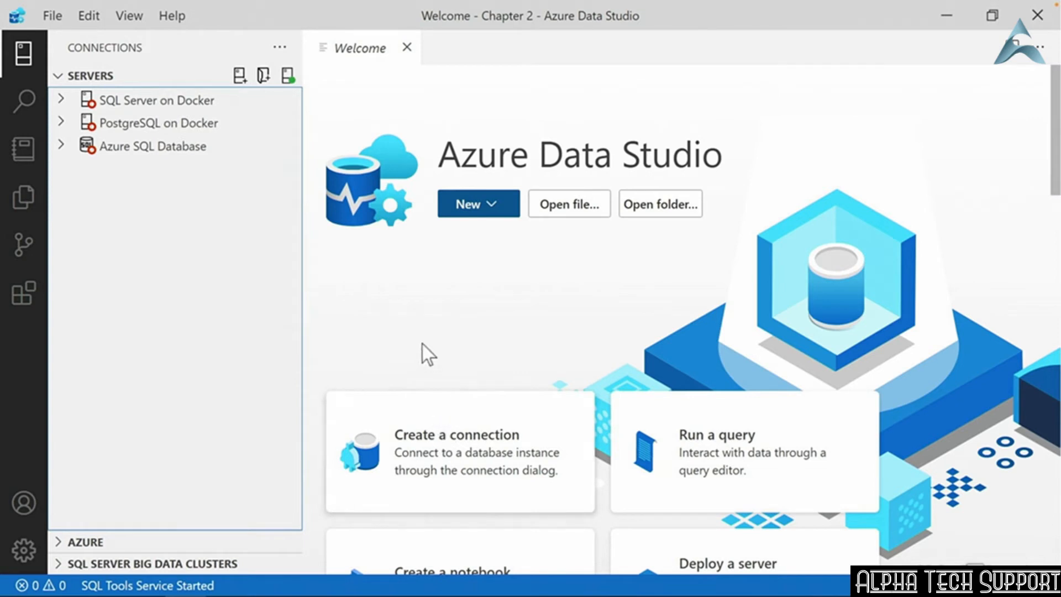
pyautogui.click(25, 207)
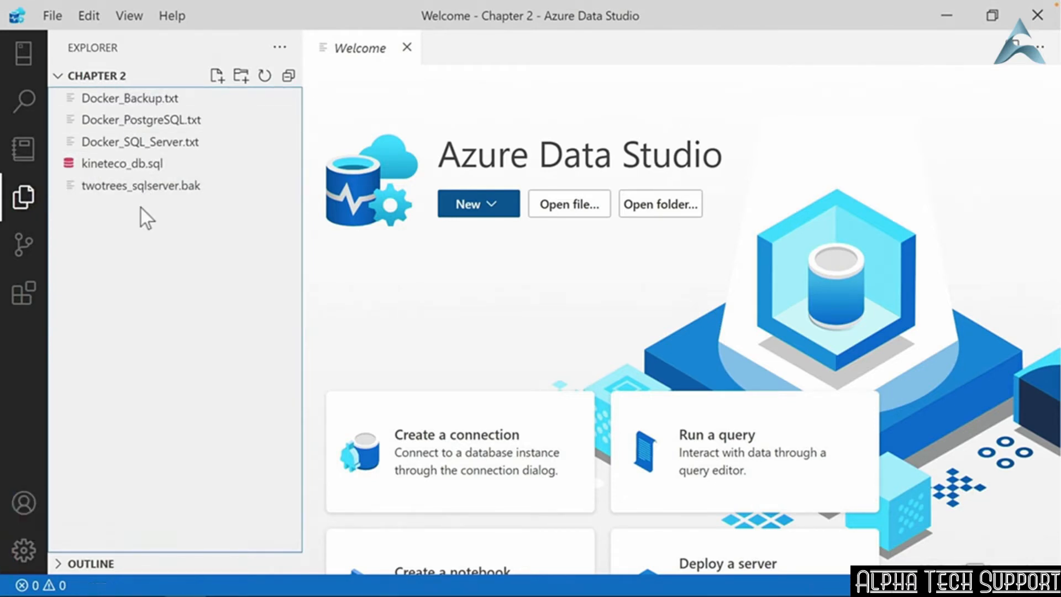
# - Preview the contents of Docker_Backup.txt, Docker_PostgreSQL.txt and Docker_SQL_Server.txt
pyautogui.click(122, 100)
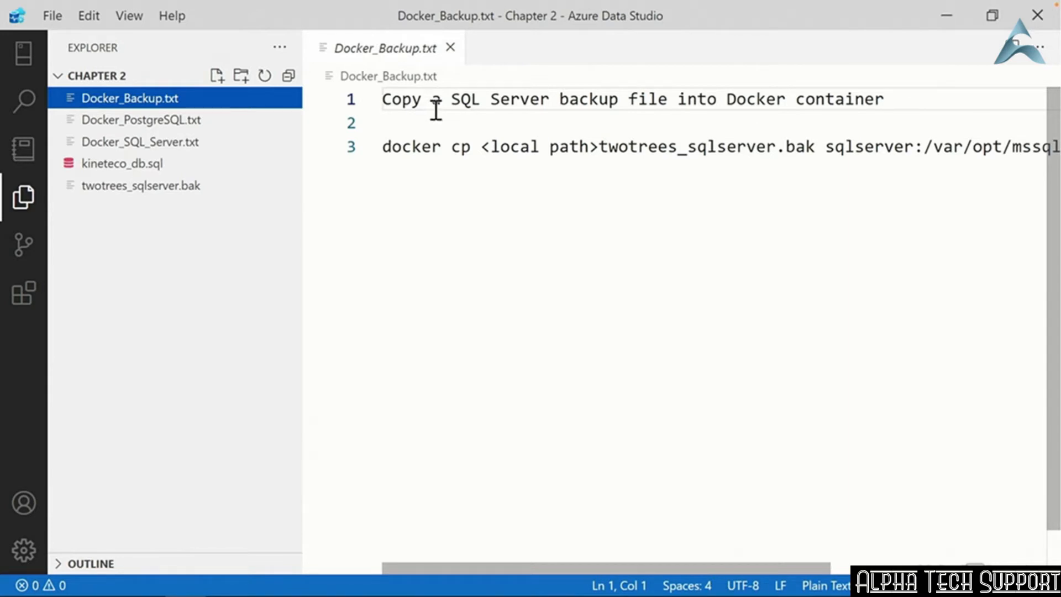
pyautogui.click(135, 122)
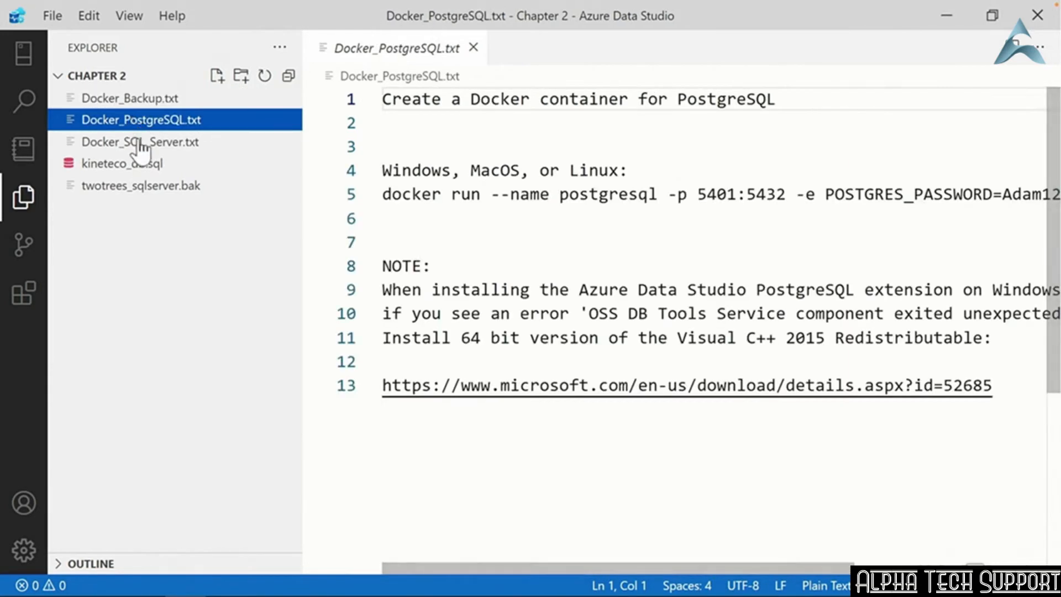
pyautogui.click(137, 145)
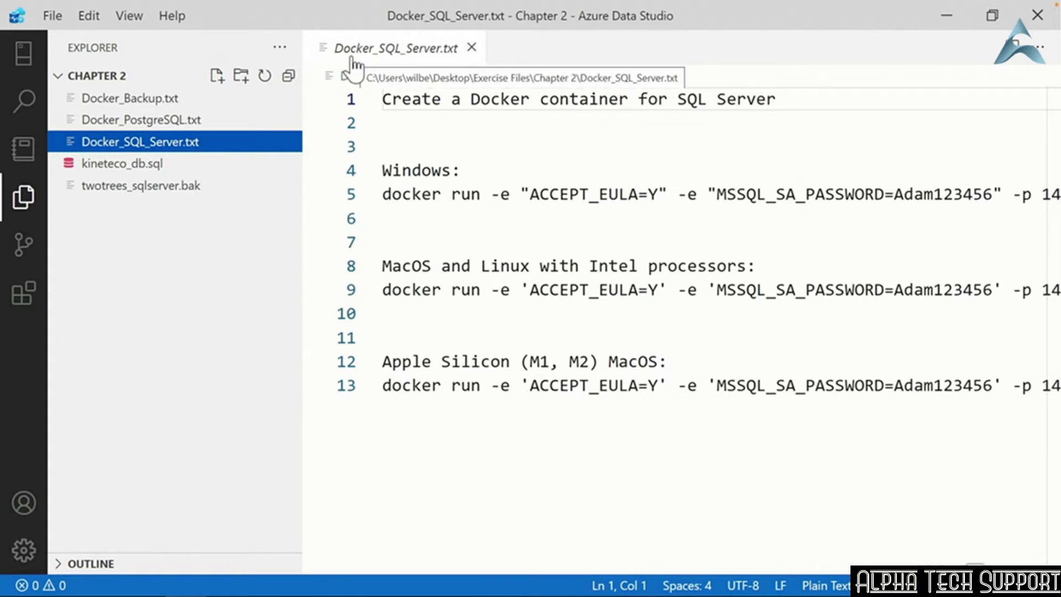
pyautogui.click(158, 122)
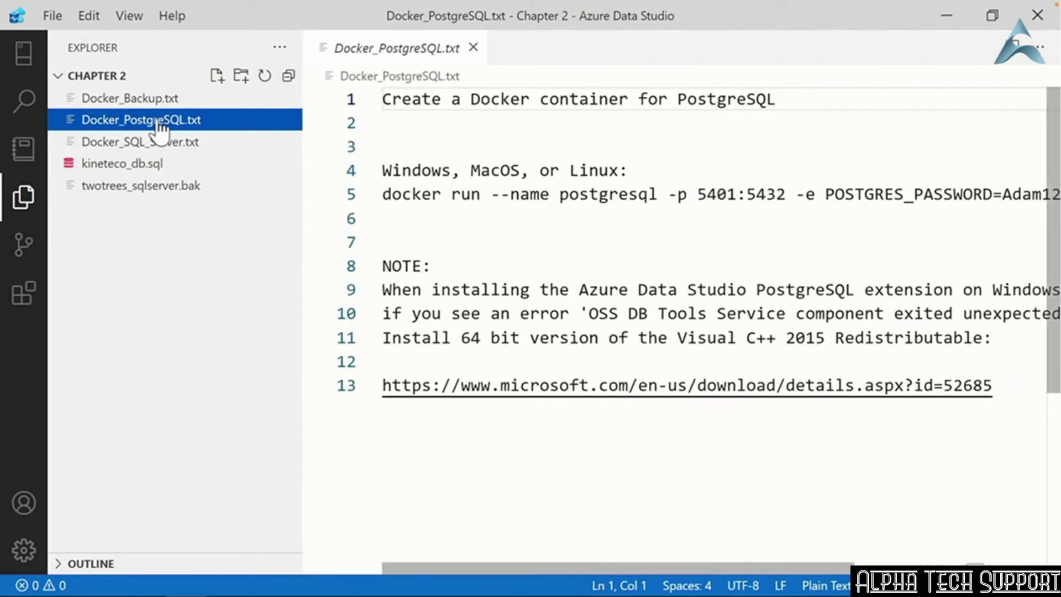
pyautogui.click(143, 105)
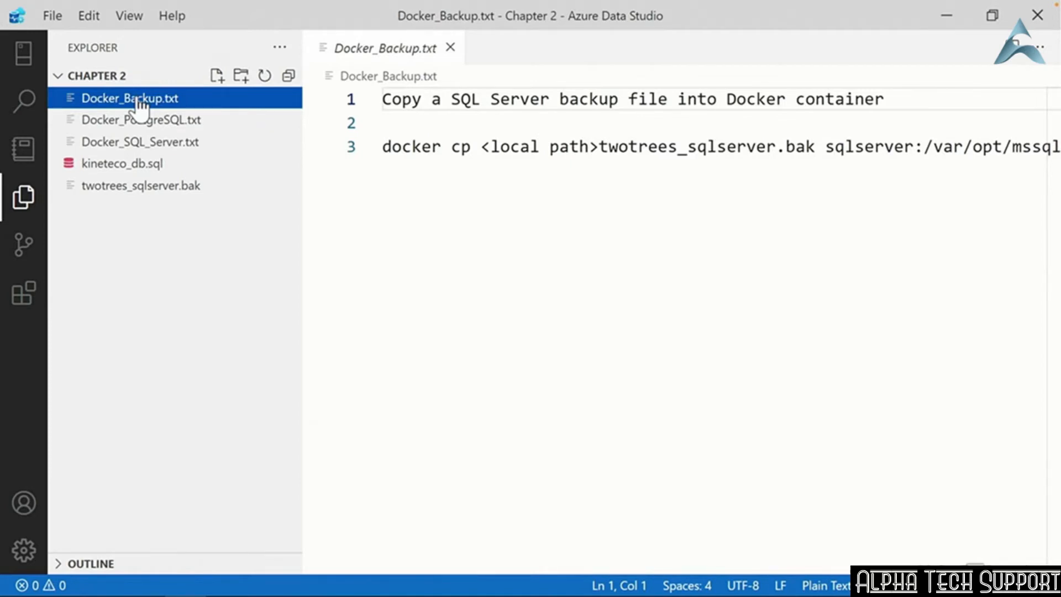
# - Keep Docker_Backup.txt open permanently, preview kineteco_db.sql alongside it, and switch between the two files
pyautogui.doubleClick(133, 104)
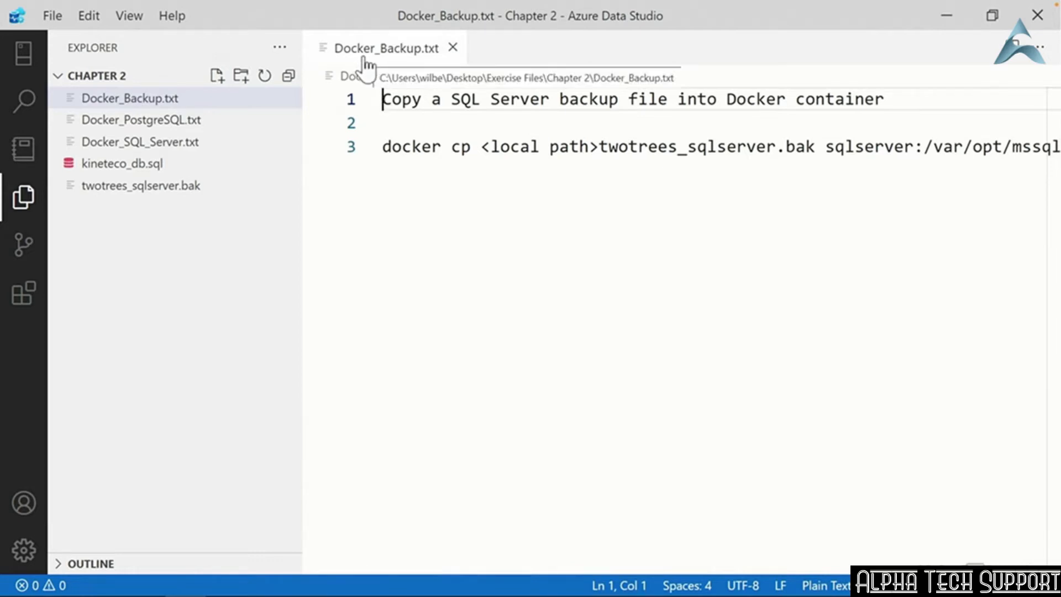
pyautogui.click(129, 165)
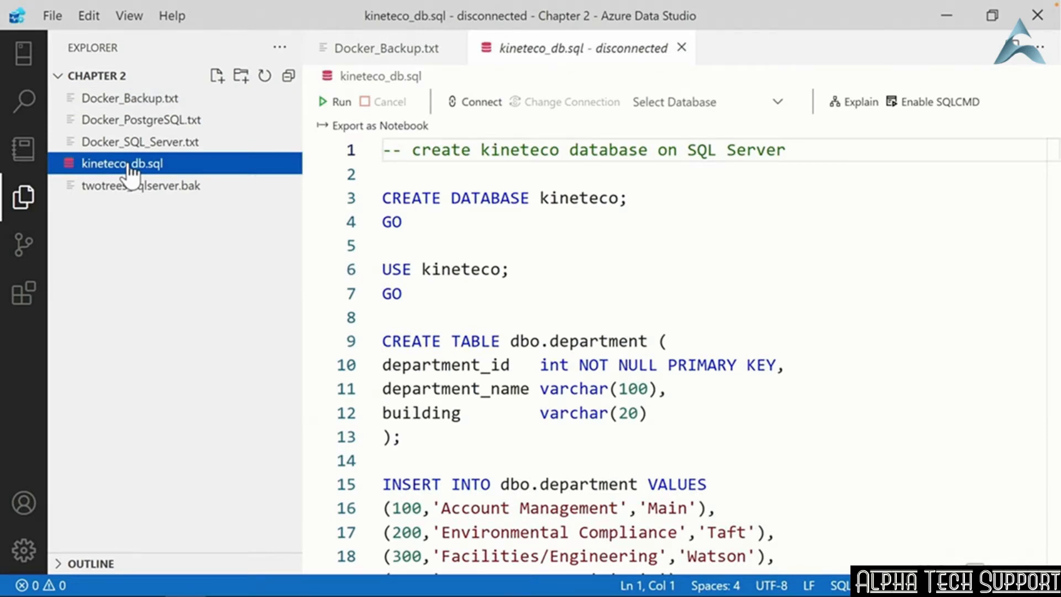
pyautogui.click(371, 53)
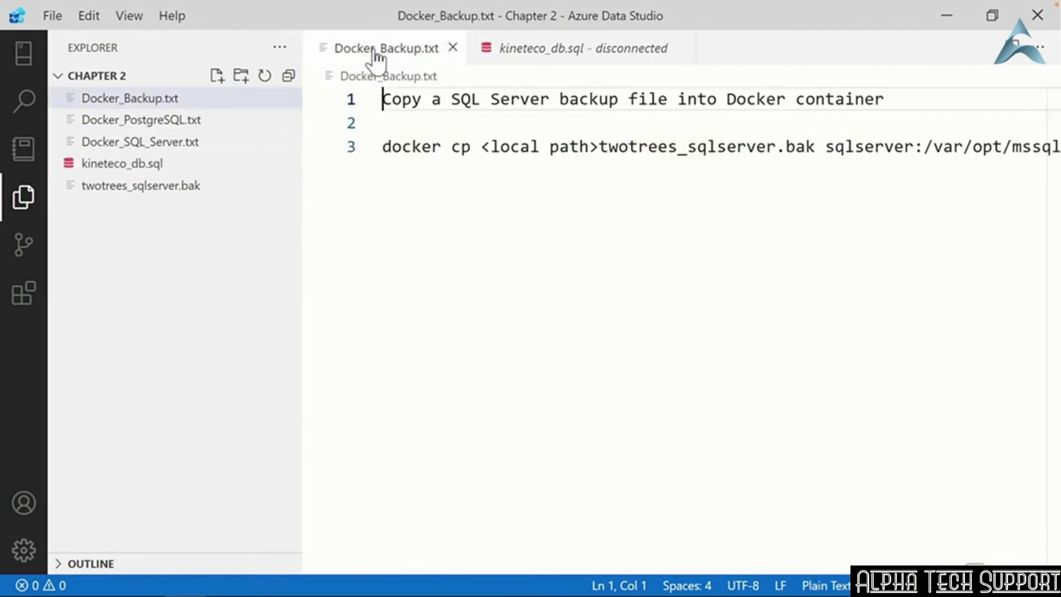
pyautogui.click(555, 55)
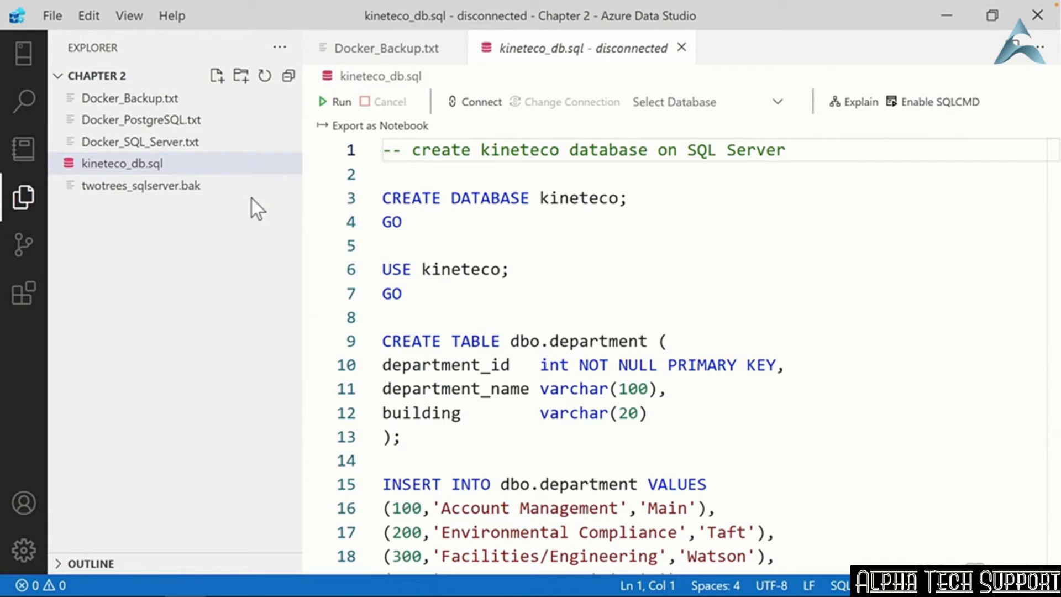
# - Add the Open Editors section to the Explorer view
pyautogui.rightClick(166, 234)
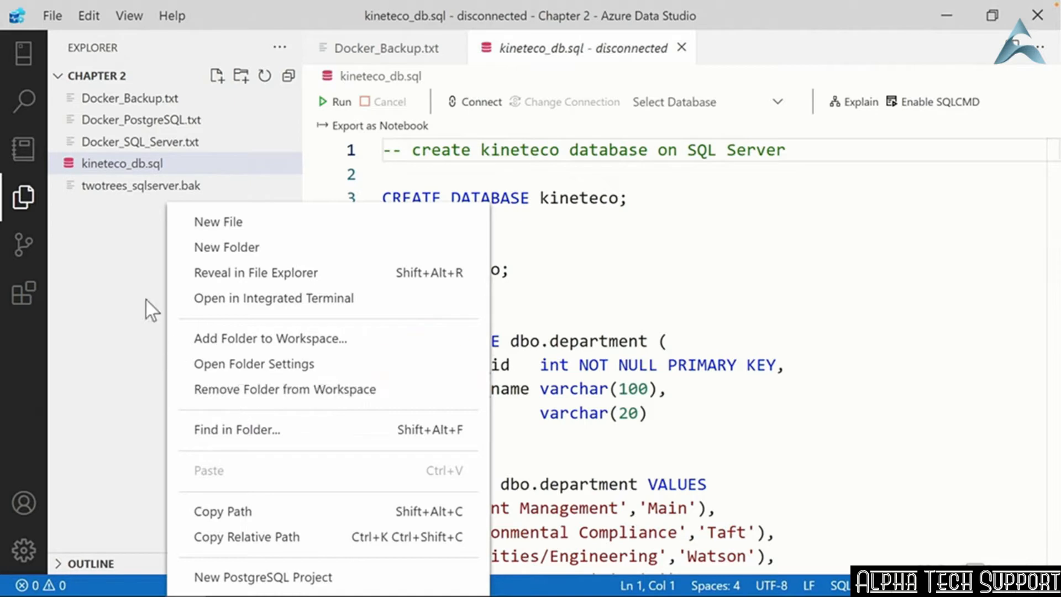
pyautogui.click(110, 268)
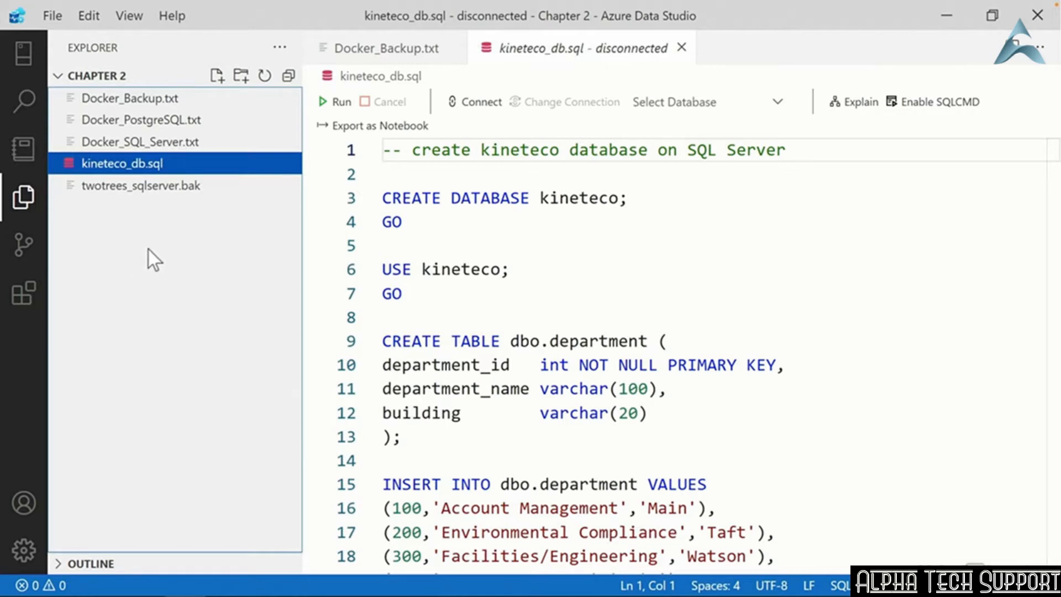
pyautogui.click(280, 48)
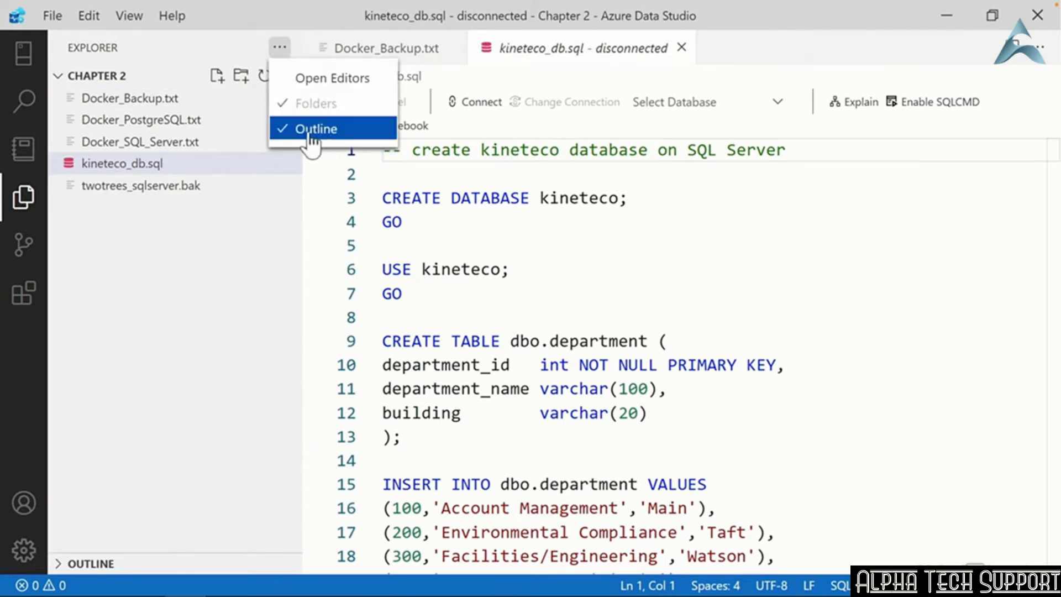
pyautogui.click(322, 81)
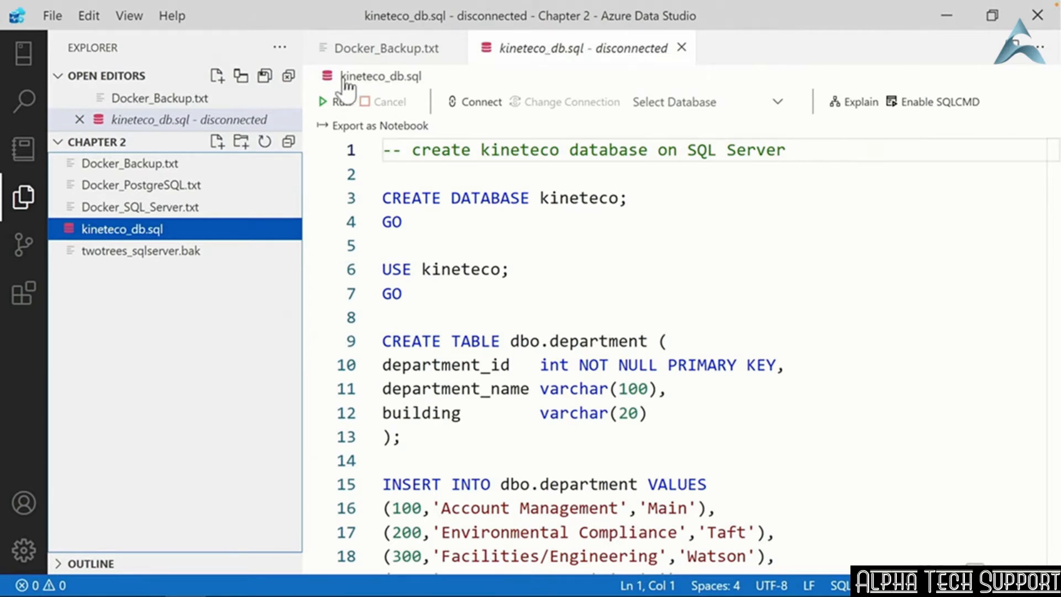
# - Create a blank SQL query from the Open Editors section and close all open editors
pyautogui.click(217, 80)
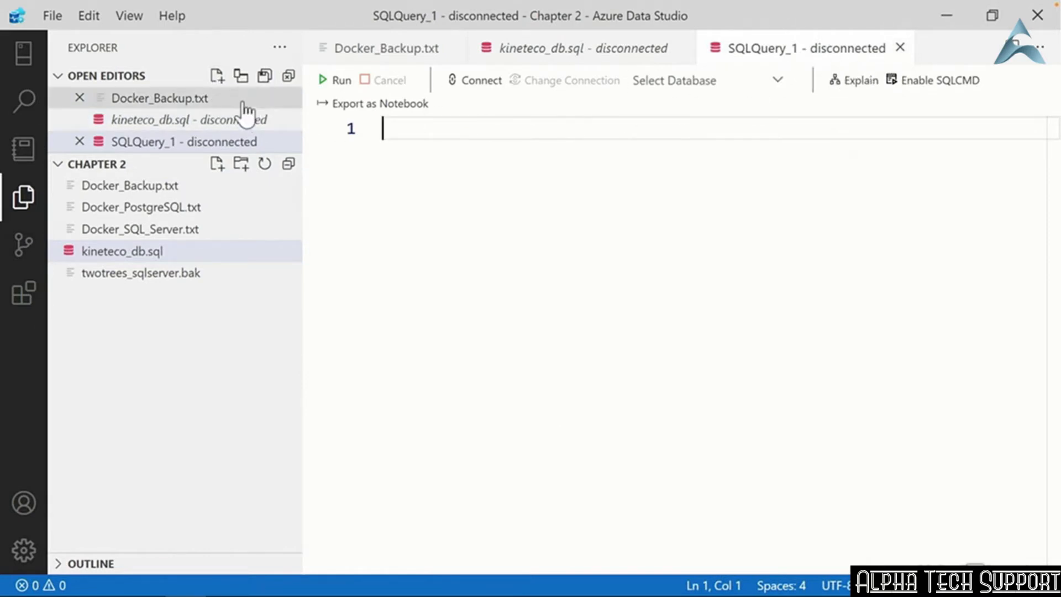
pyautogui.click(288, 77)
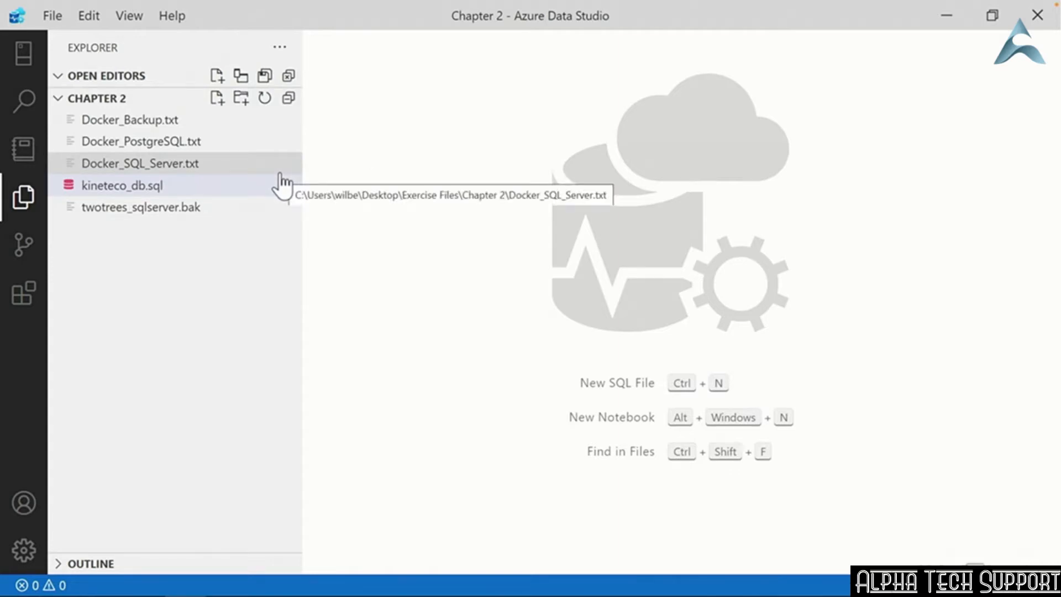
# - Search the files in the opened folder for kineteco
pyautogui.click(31, 107)
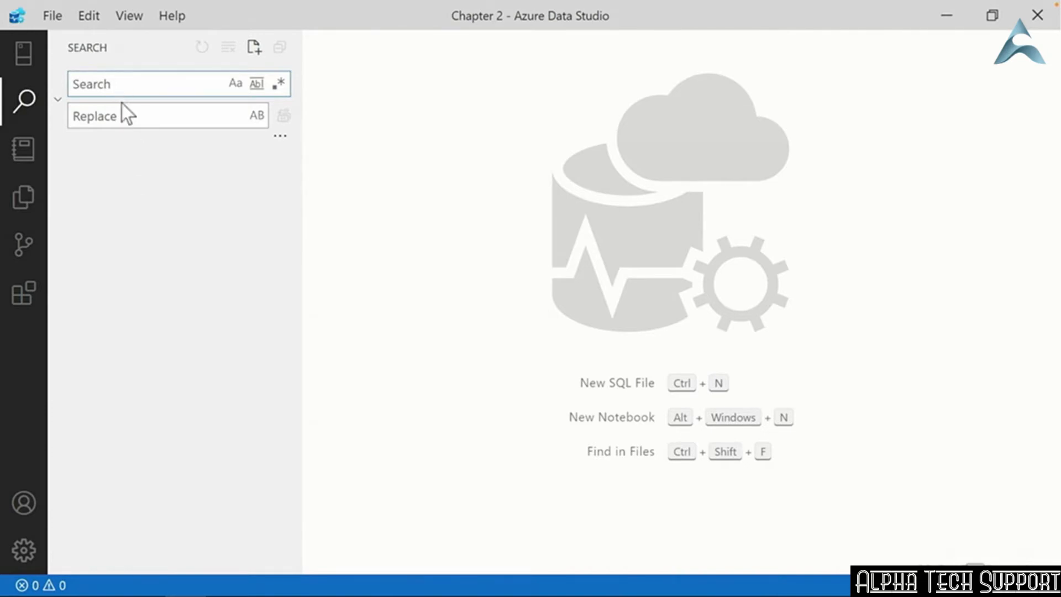
pyautogui.write('kineteco')
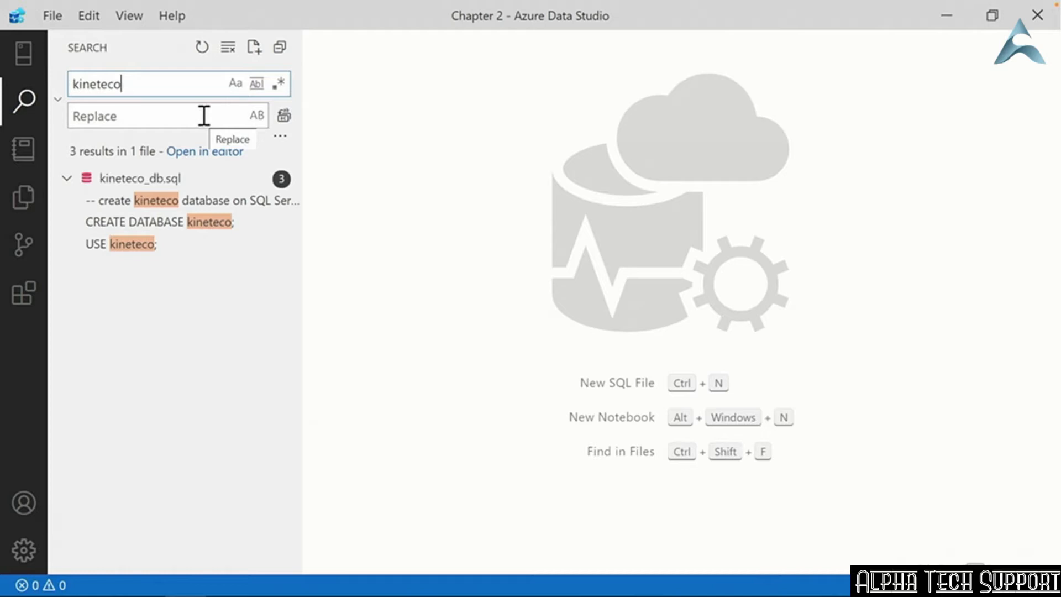
# - Look through the Notebooks, Source Control and Extensions views
pyautogui.click(22, 160)
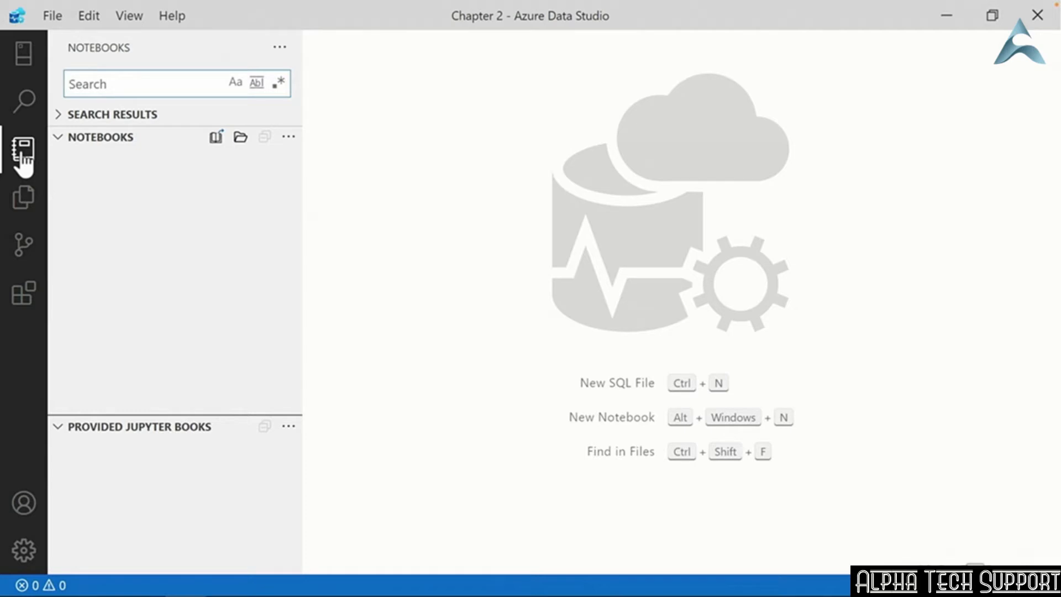
pyautogui.click(24, 250)
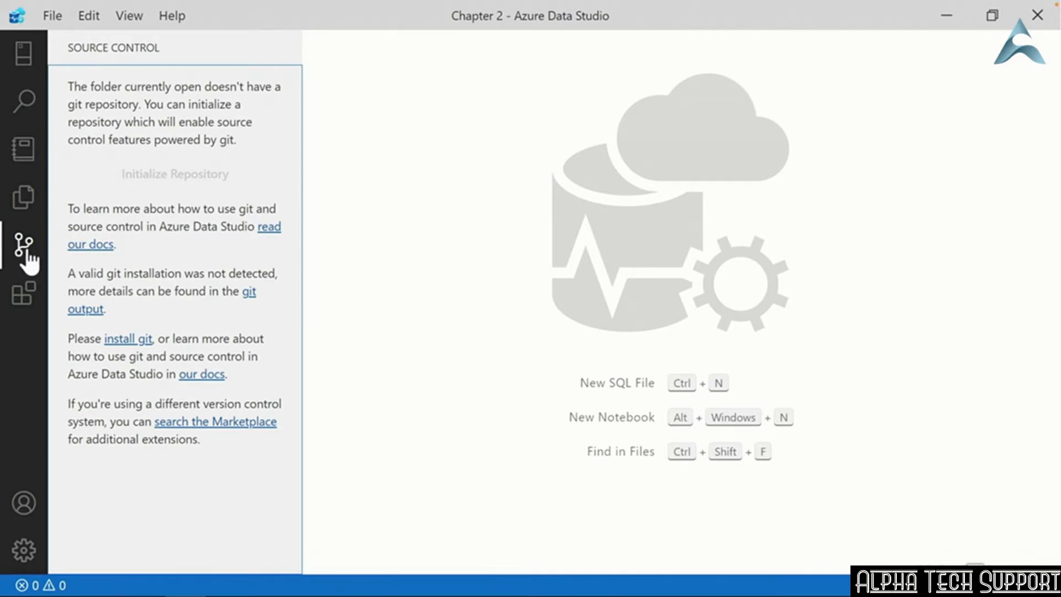
pyautogui.click(24, 296)
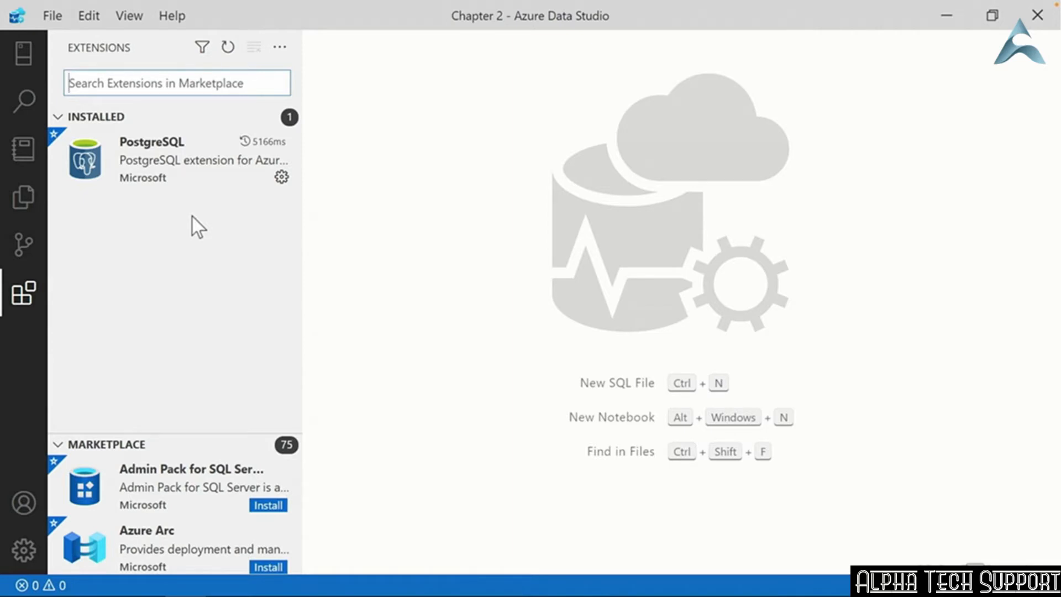
# - Hide Source Control from the activity bar
pyautogui.rightClick(21, 341)
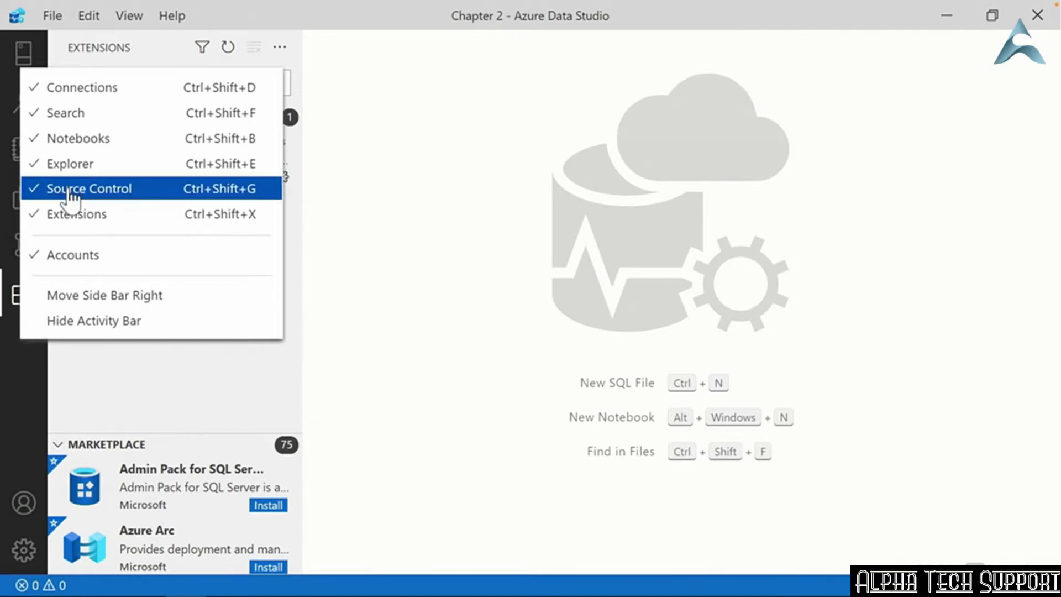
pyautogui.click(88, 190)
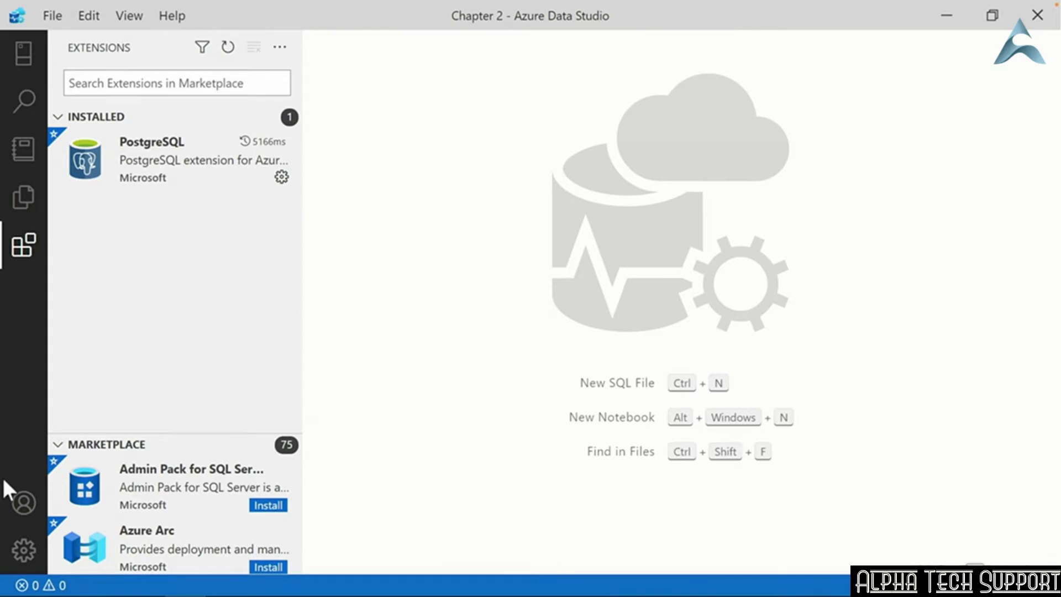
# - Review the linked Azure accounts and the application's management options
pyautogui.click(24, 504)
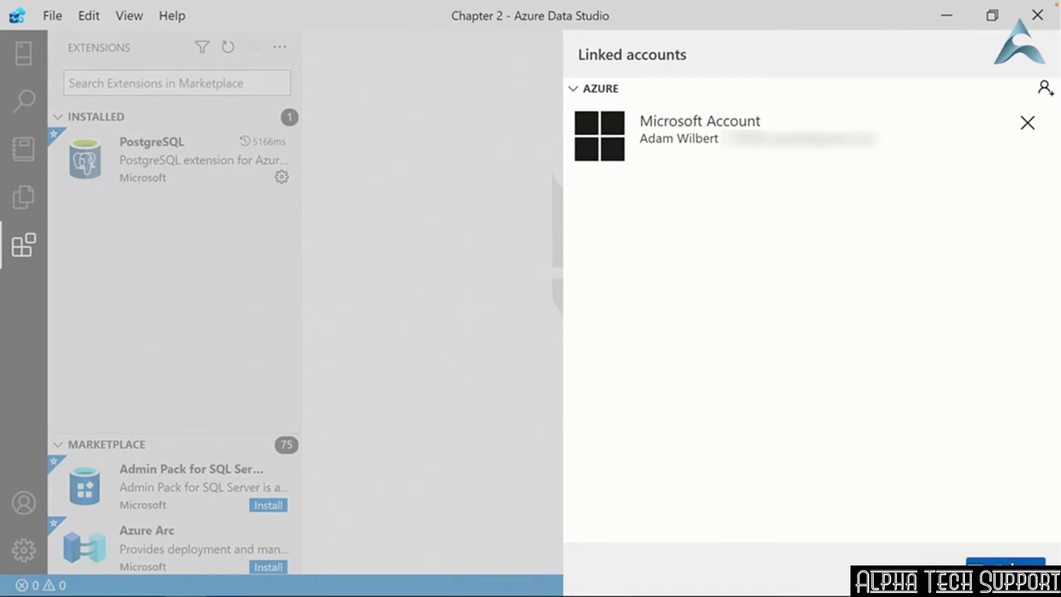
pyautogui.click(1005, 564)
pyautogui.click(24, 550)
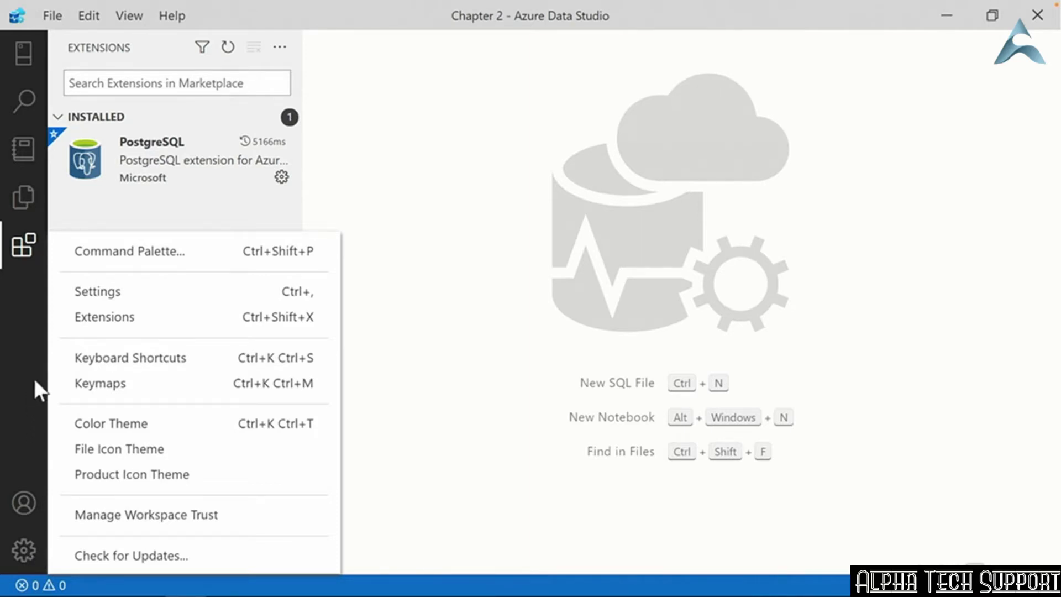
# - Show the server connections and connect to SQL Server on Docker, PostgreSQL on Docker and Azure SQL Database
pyautogui.click(23, 54)
pyautogui.click(25, 63)
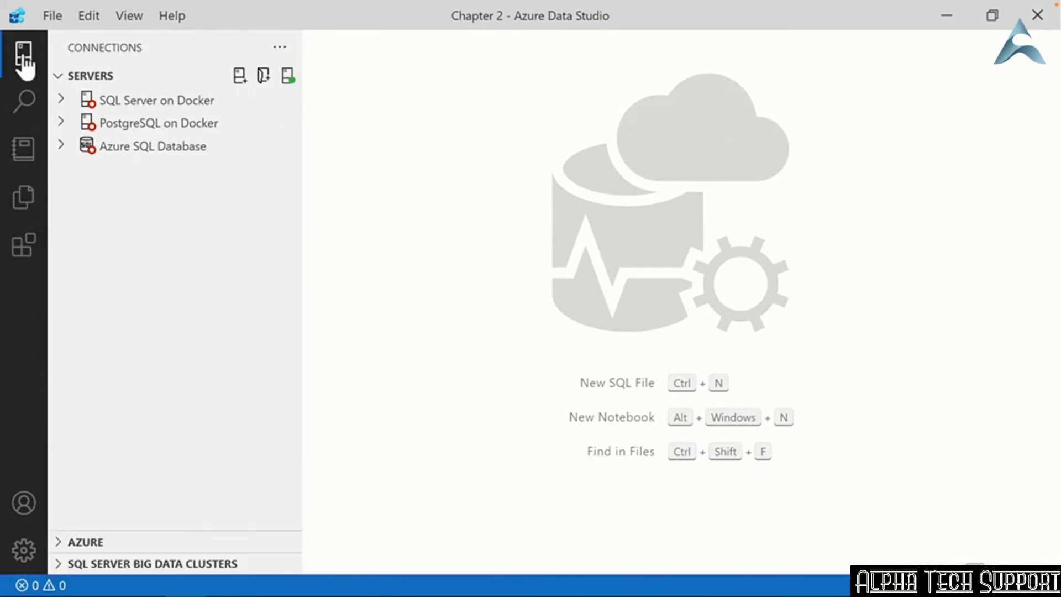
pyautogui.click(88, 103)
pyautogui.click(89, 126)
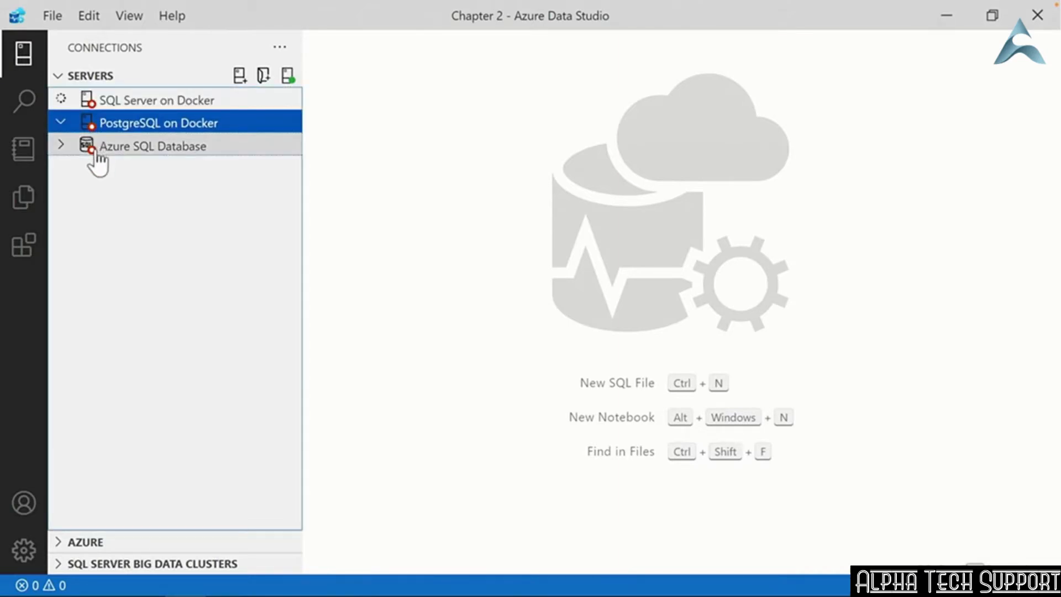
pyautogui.click(91, 148)
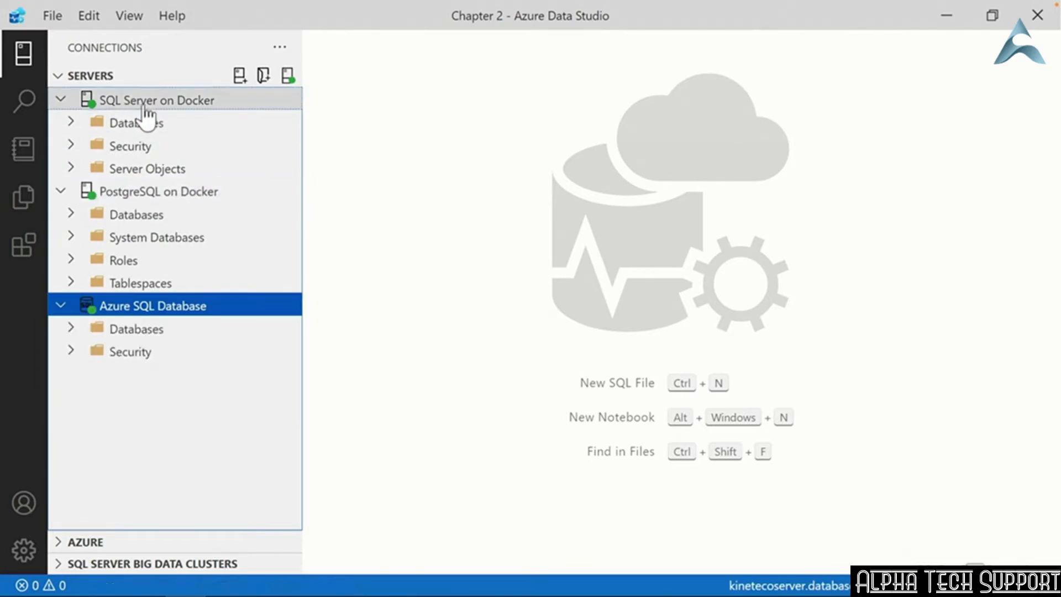
# - Expand the SQL Server on Docker databases down to the Tables folder of the master system database
pyautogui.click(71, 122)
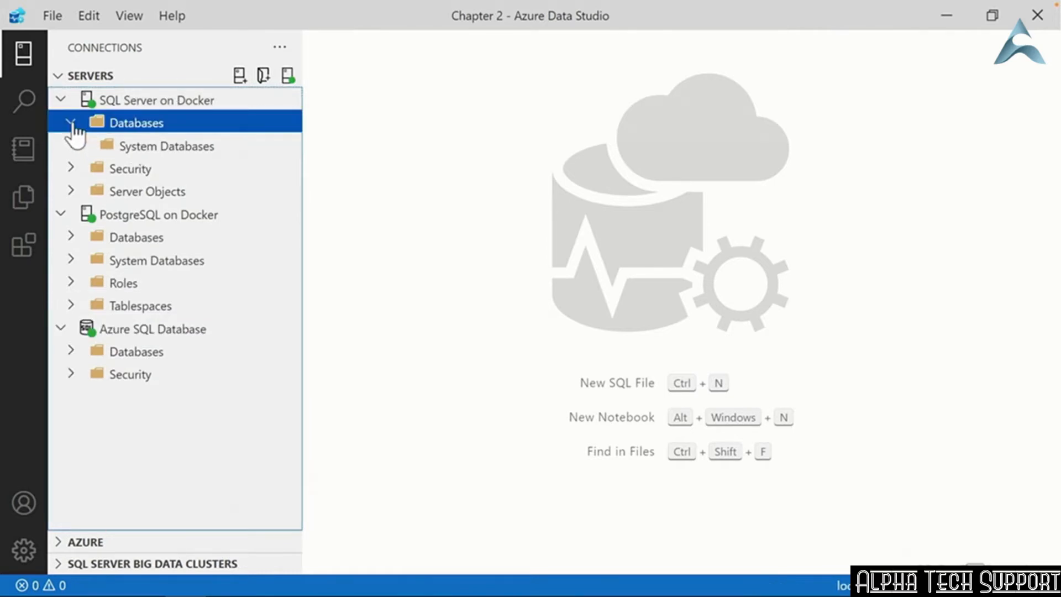
pyautogui.click(83, 146)
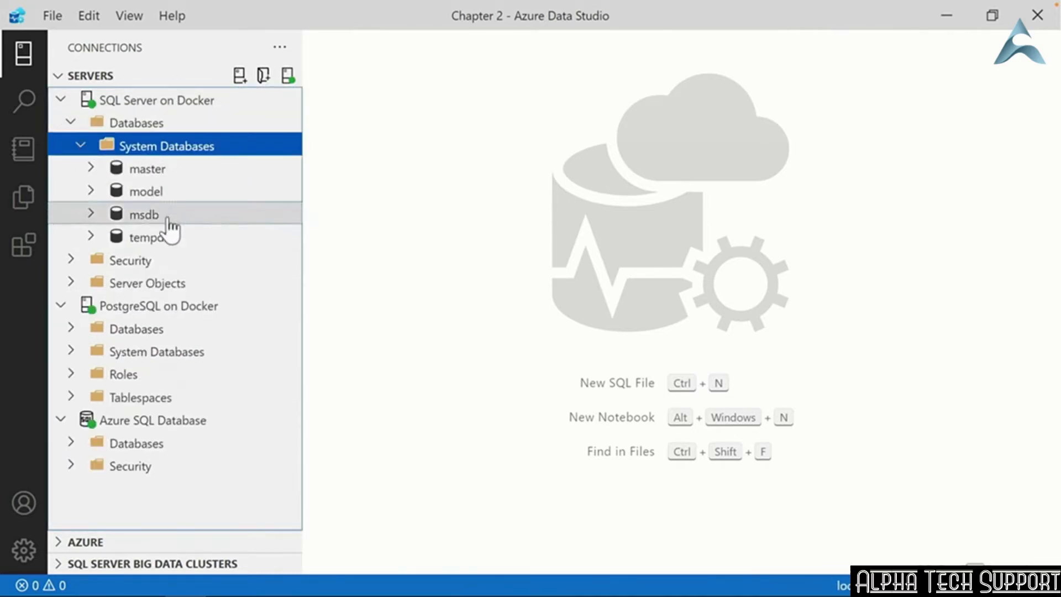
pyautogui.click(89, 169)
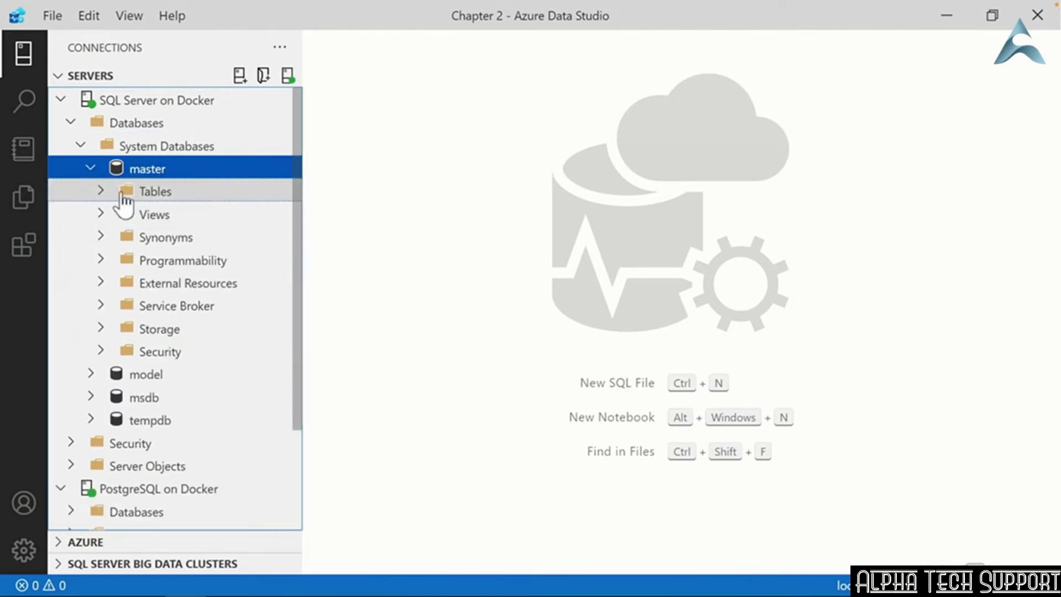
pyautogui.click(103, 193)
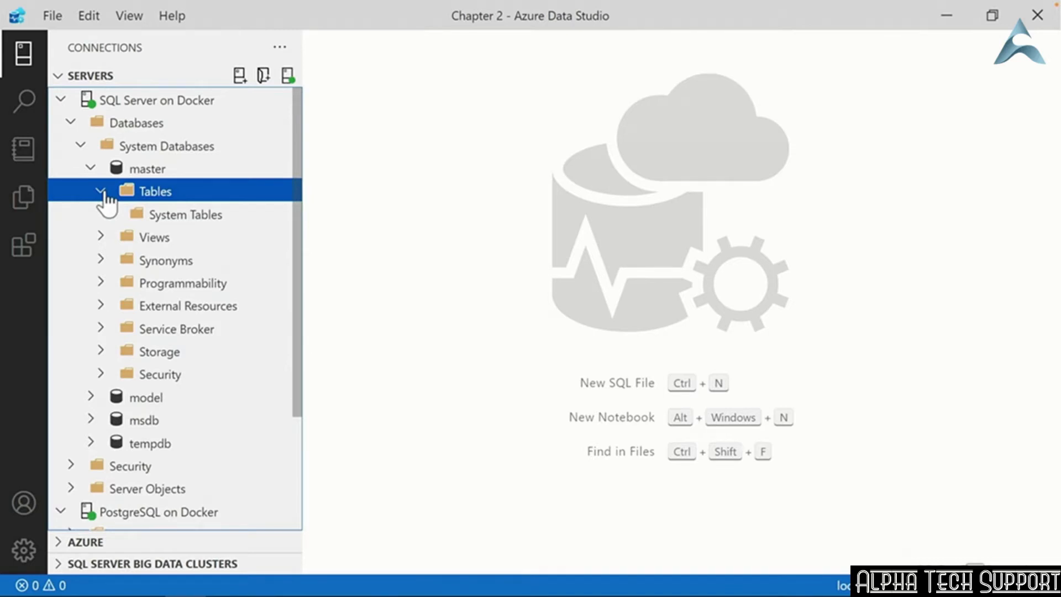
# - Open the management dashboard for the SQL Server on Docker connection
pyautogui.rightClick(145, 102)
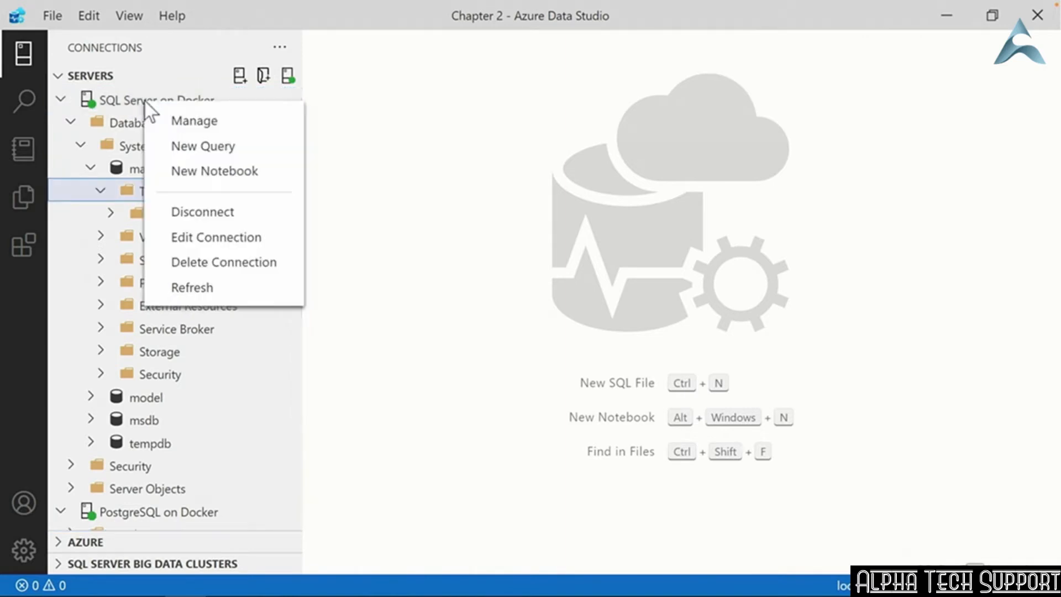
pyautogui.click(212, 133)
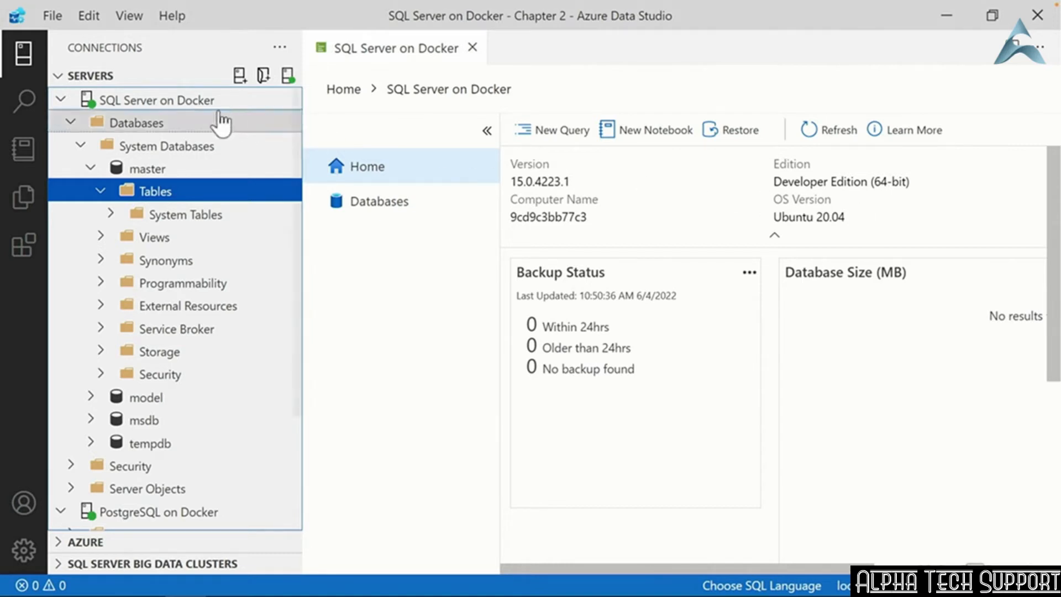
# - Create a new query on the SQL Server on Docker connection and check which databases it can target
pyautogui.rightClick(204, 100)
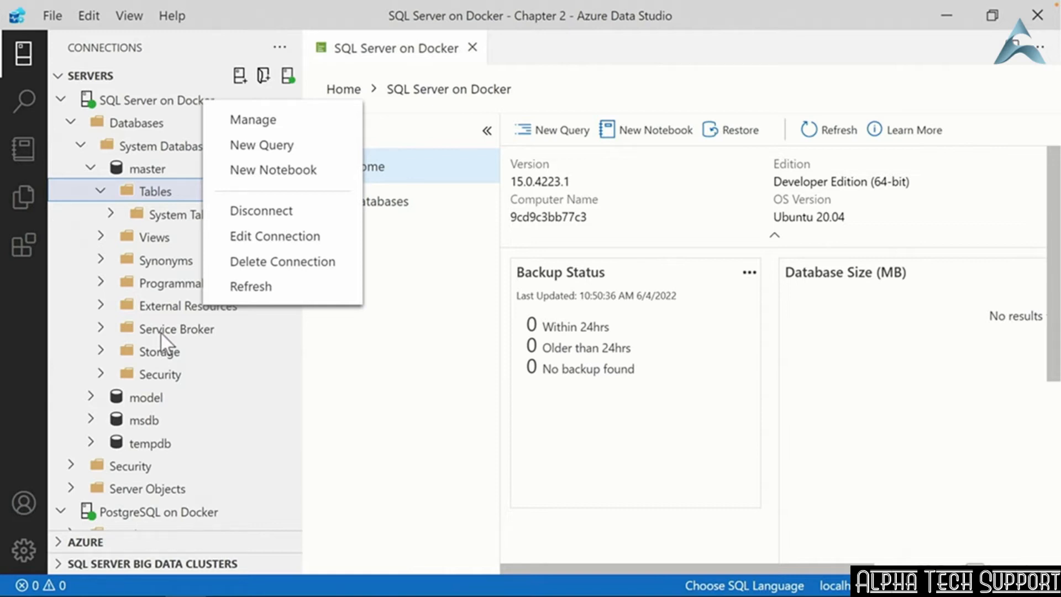
pyautogui.click(264, 145)
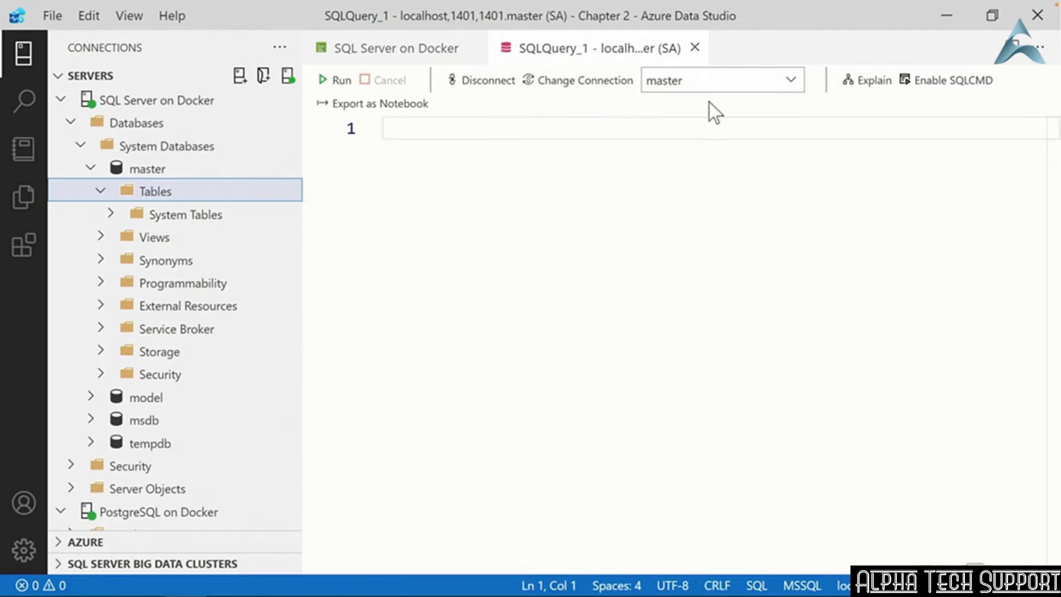
pyautogui.click(791, 80)
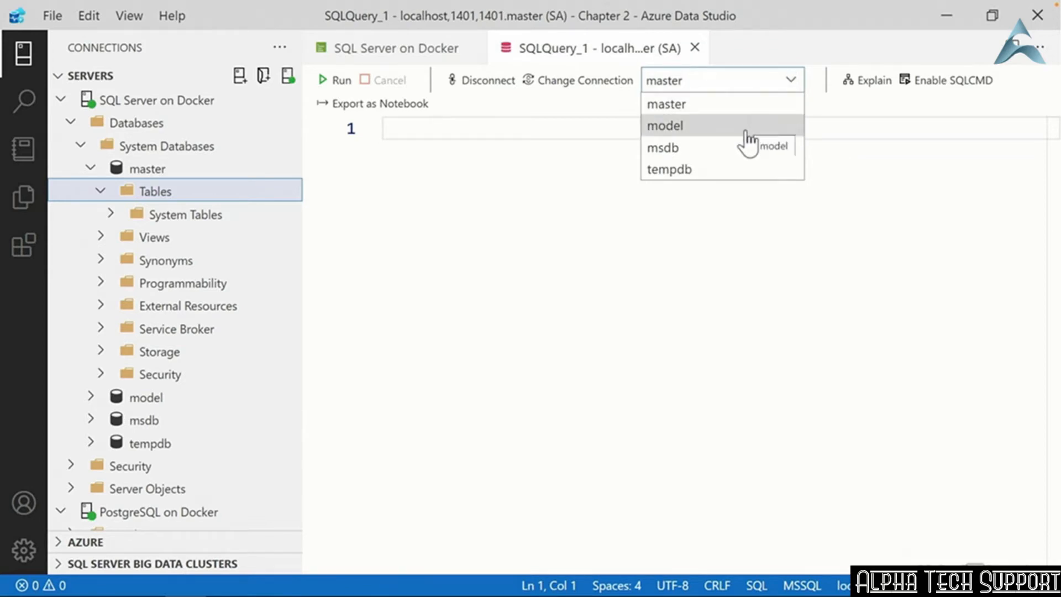
pyautogui.click(588, 131)
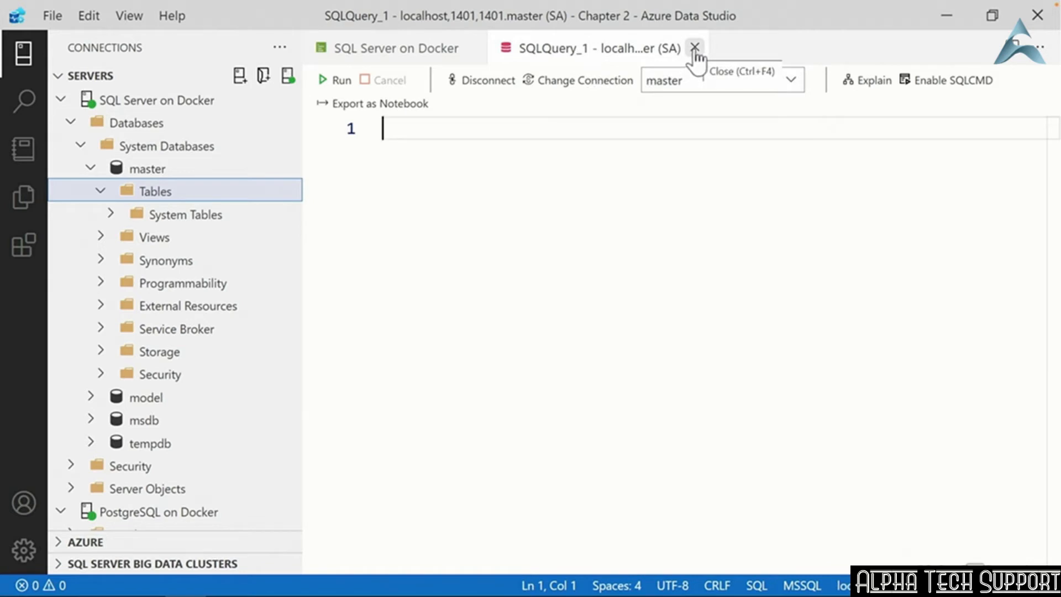
# - Move the SQLQuery_1 editor ahead of the SQL Server on Docker dashboard and switch between the two
pyautogui.moveTo(602, 55); pyautogui.dragTo(394, 44)
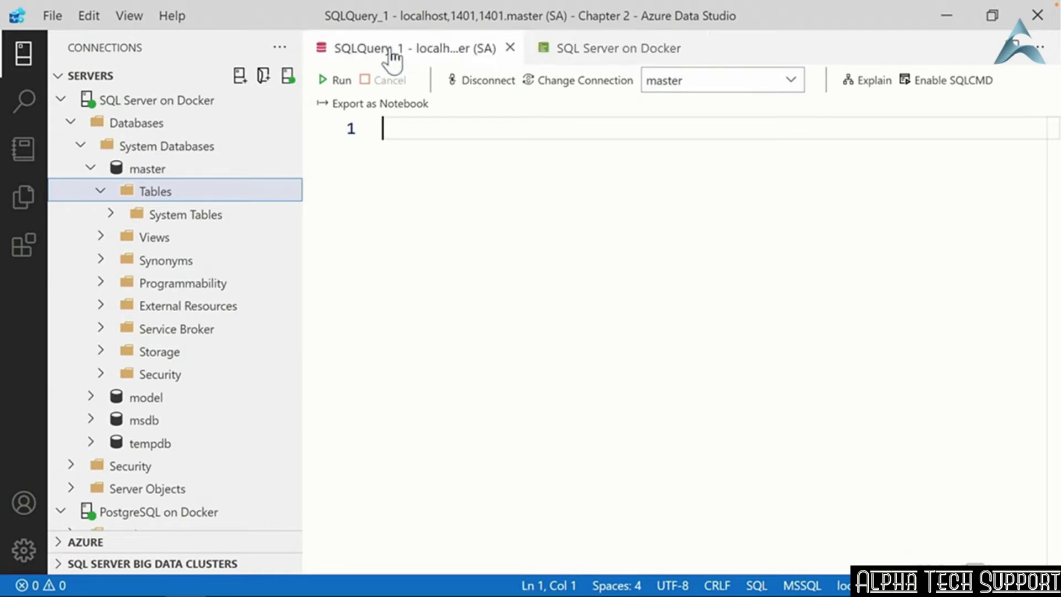
pyautogui.click(642, 56)
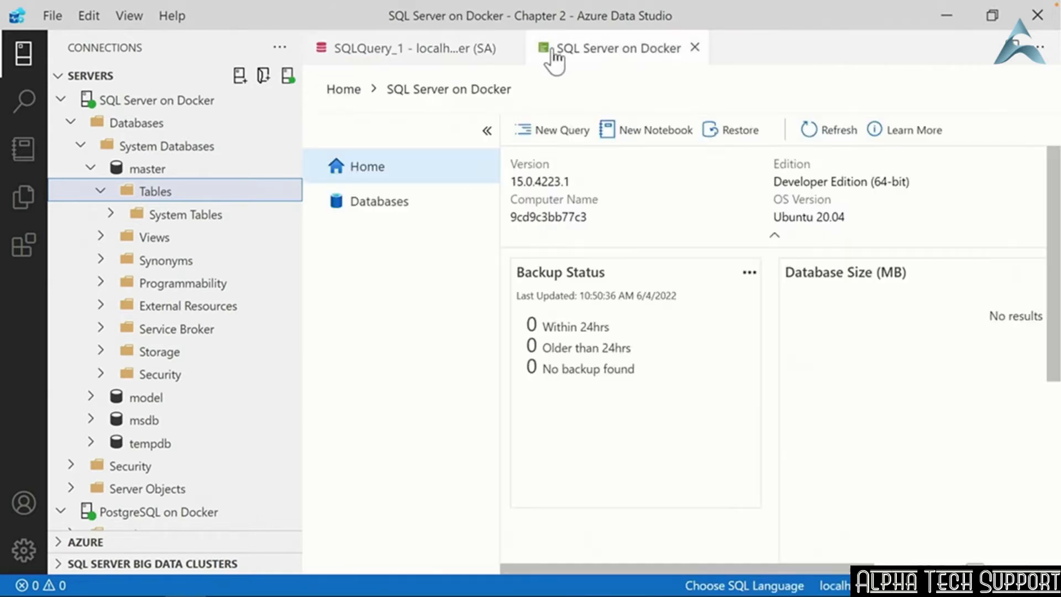
pyautogui.click(444, 57)
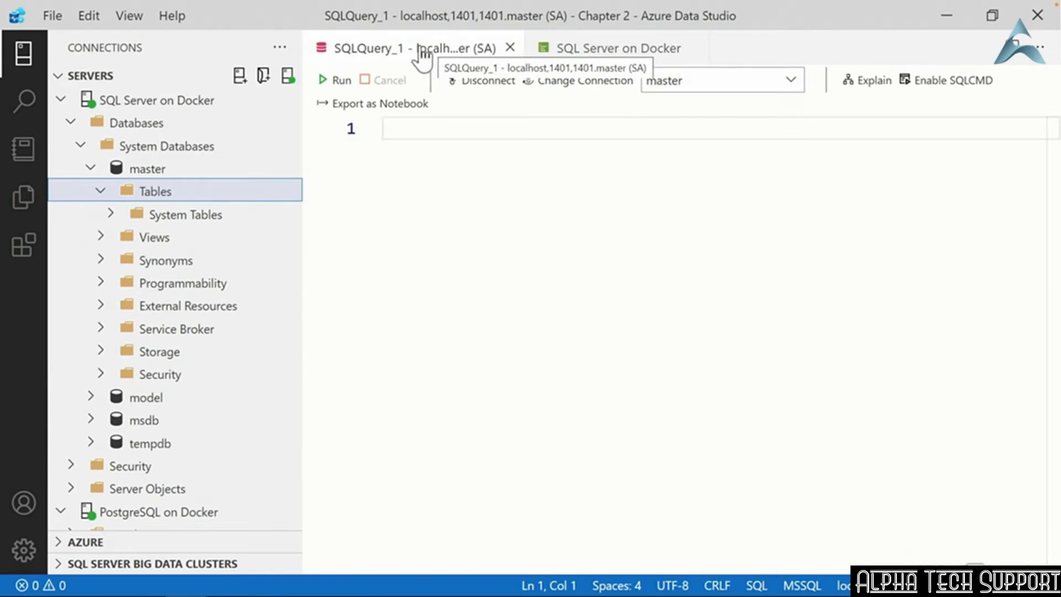
# - Place the SQLQuery_1 editor side by side with the SQL Server on Docker dashboard, splitting it once more and closing the extra copy
pyautogui.moveTo(431, 52); pyautogui.dragTo(442, 112)
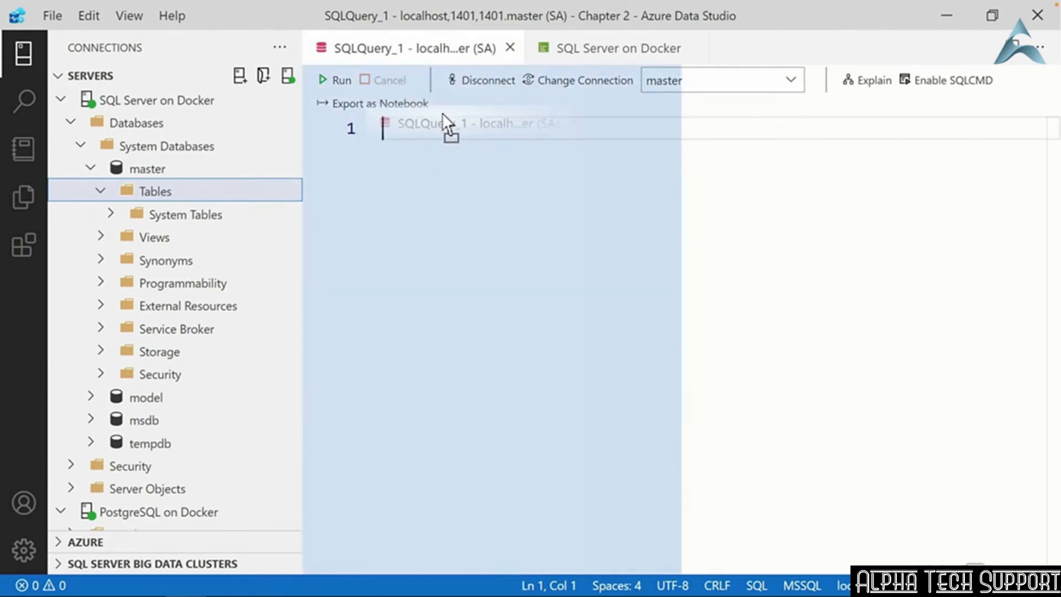
pyautogui.moveTo(442, 113); pyautogui.dragTo(985, 172)
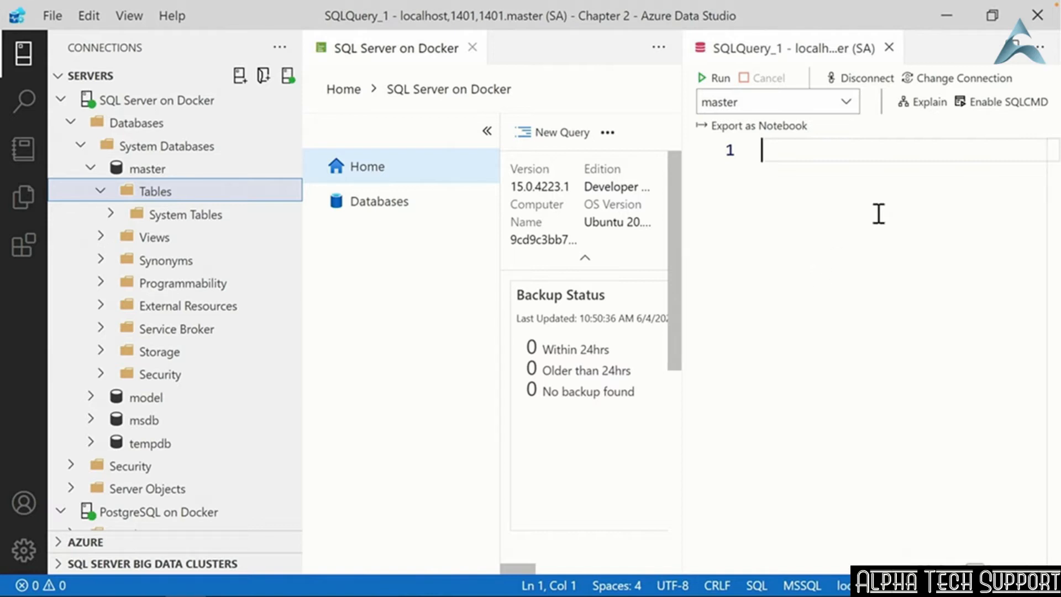
pyautogui.click(1014, 57)
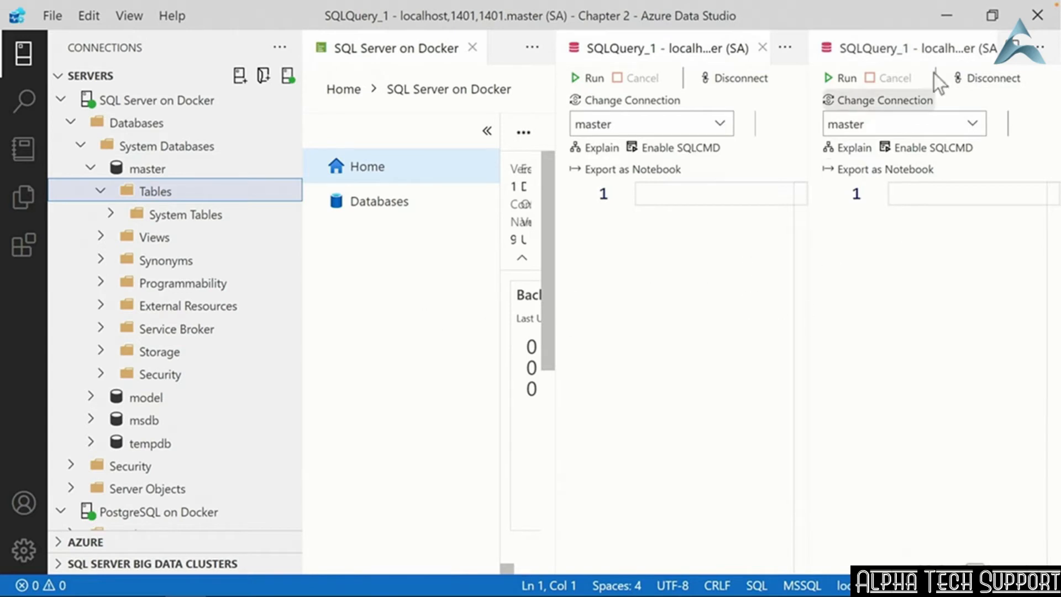
pyautogui.click(1041, 51)
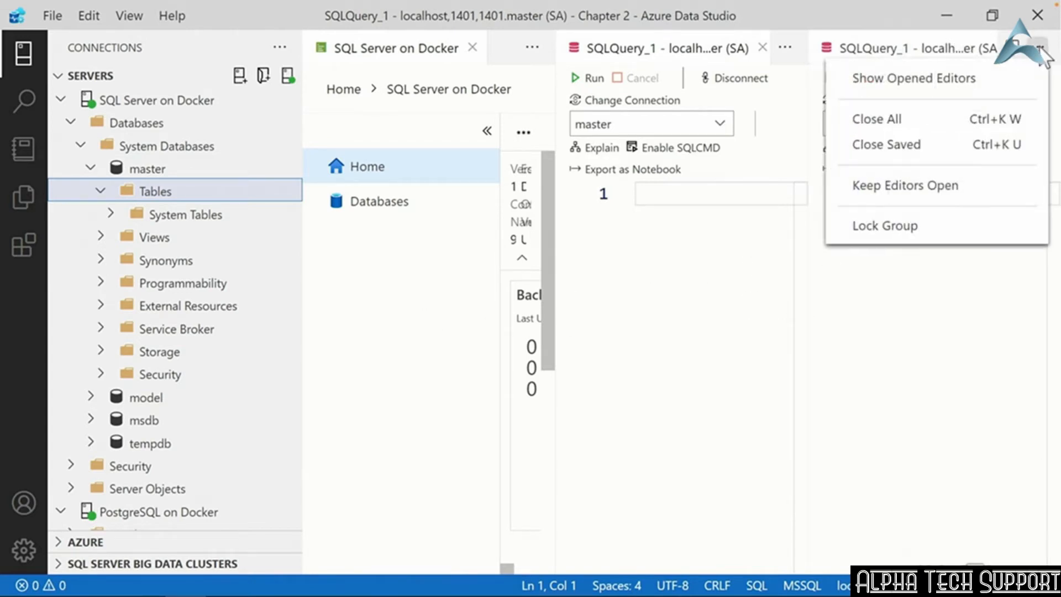
pyautogui.click(917, 119)
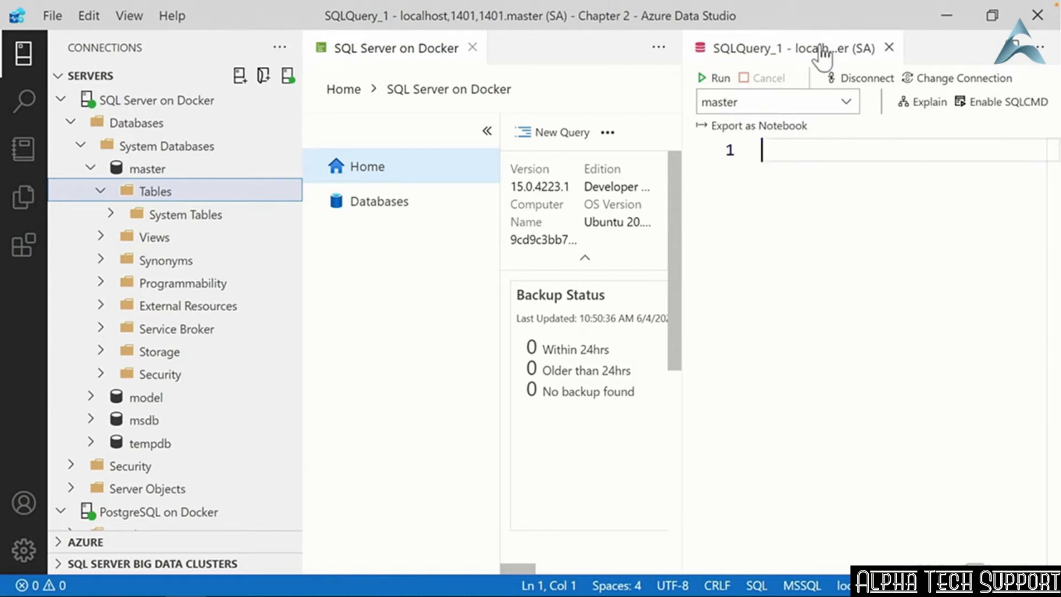
# - Return the SQLQuery_1 editor to the dashboard's group, and split it downward before closing the lower copy
pyautogui.moveTo(823, 51); pyautogui.dragTo(525, 37)
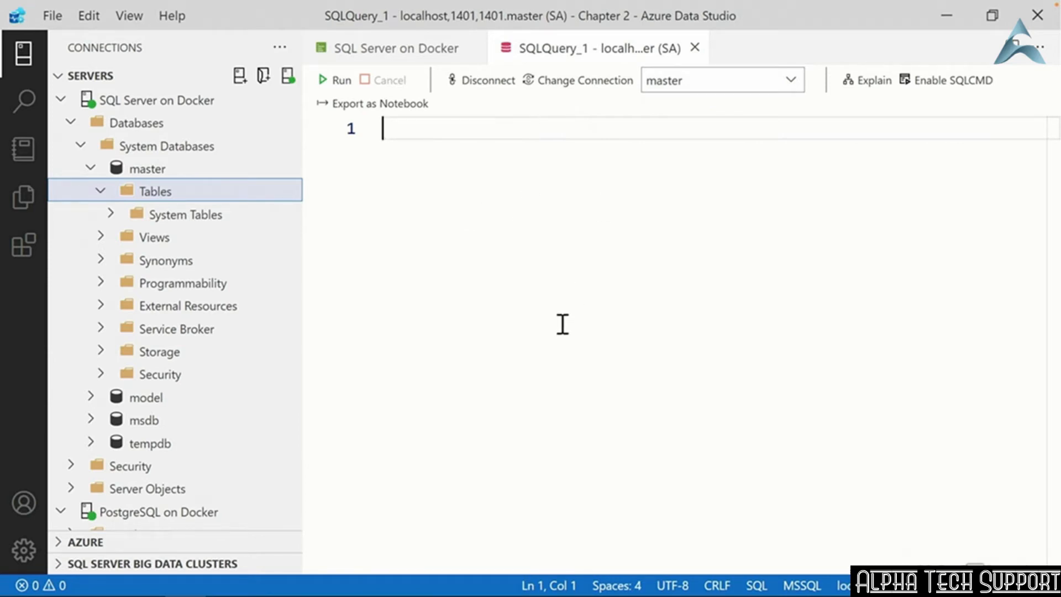
pyautogui.keyDown('alt'); pyautogui.click(1016, 55); pyautogui.keyUp('alt')
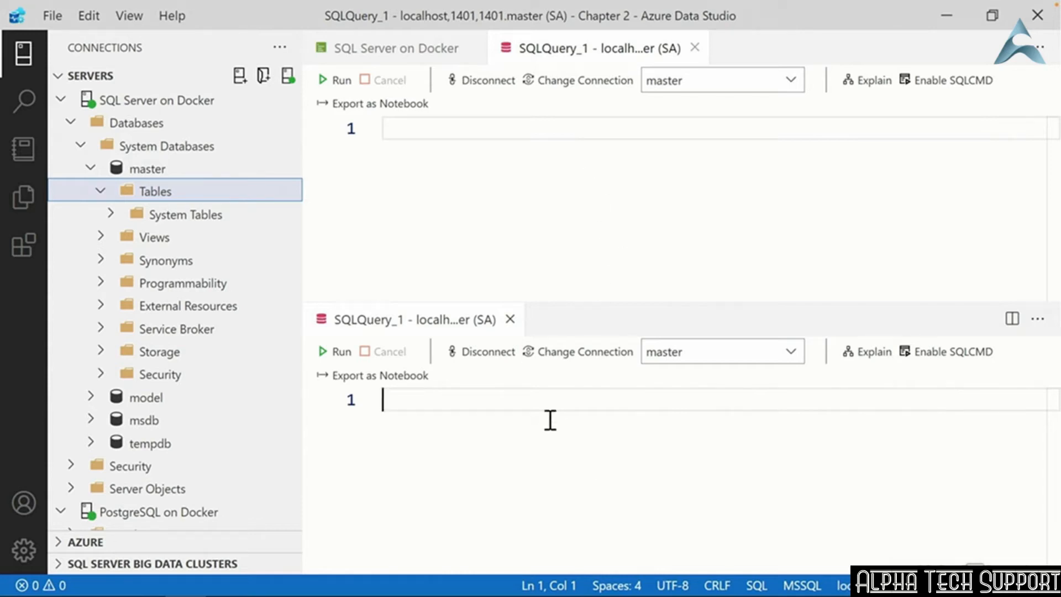
pyautogui.click(509, 321)
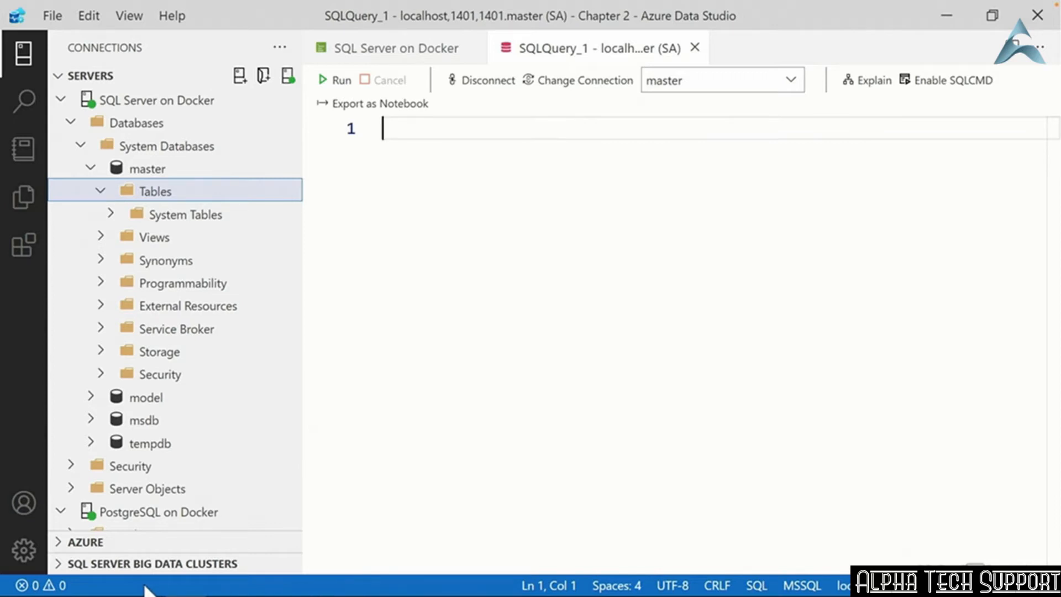
# - View the workspace problems, the feedback form and the notifications, closing each one after viewing it
pyautogui.click(47, 589)
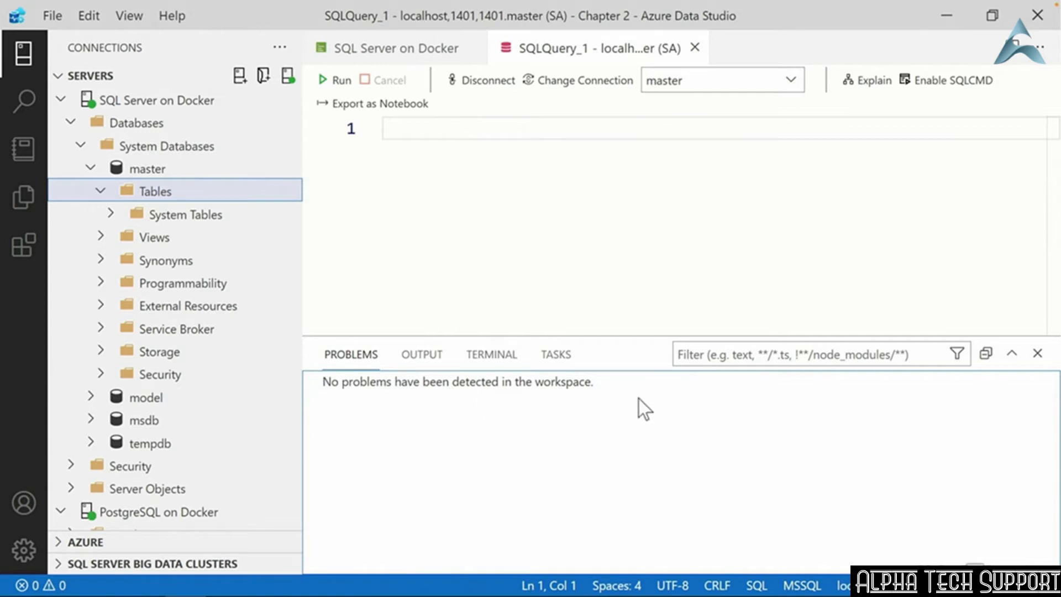
pyautogui.click(1037, 355)
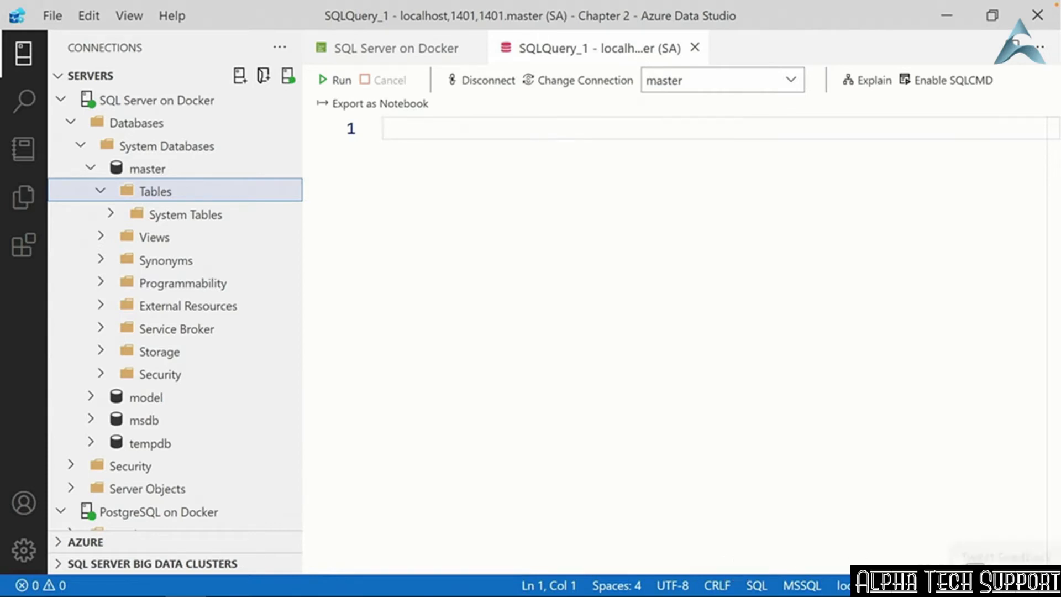
pyautogui.click(1017, 585)
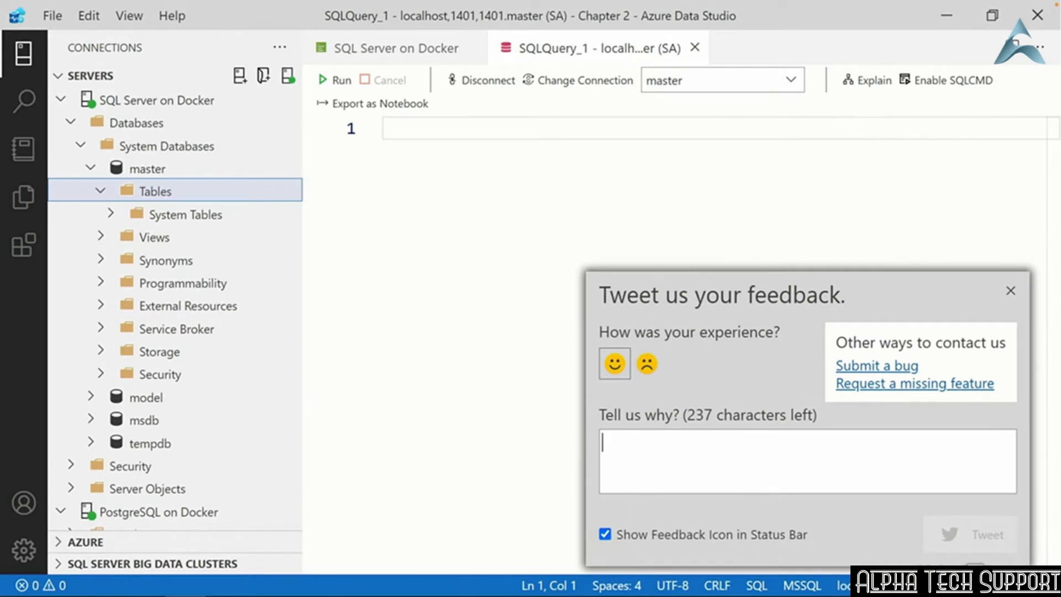
pyautogui.click(1011, 291)
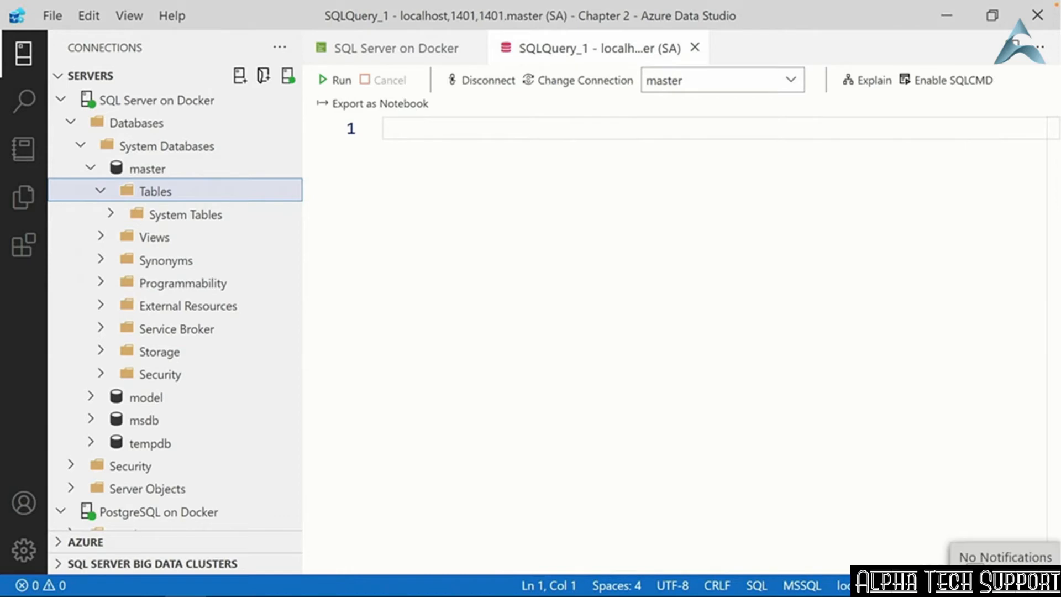
pyautogui.click(1044, 585)
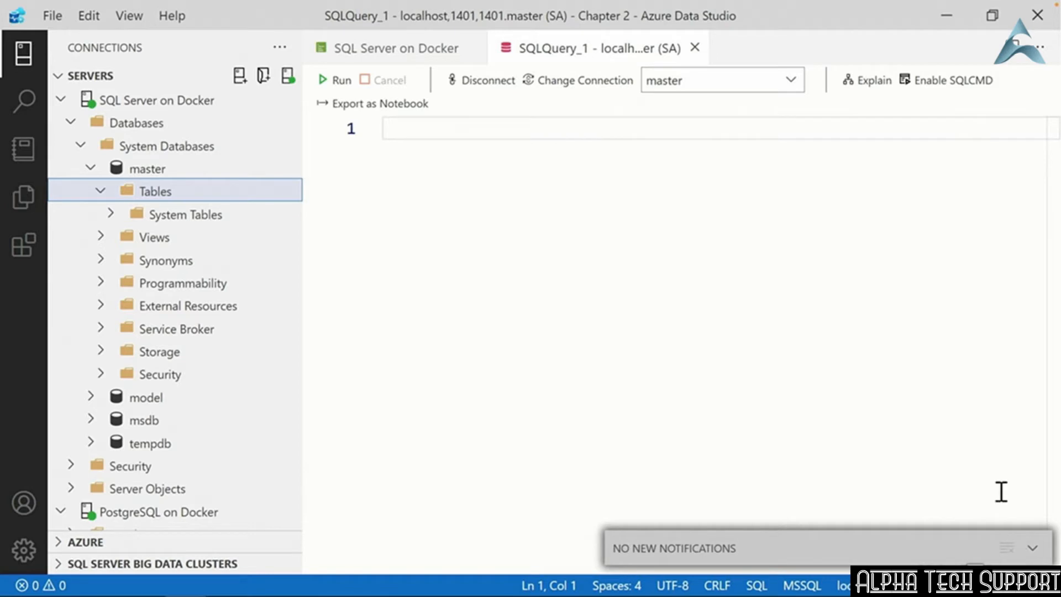
pyautogui.click(1032, 548)
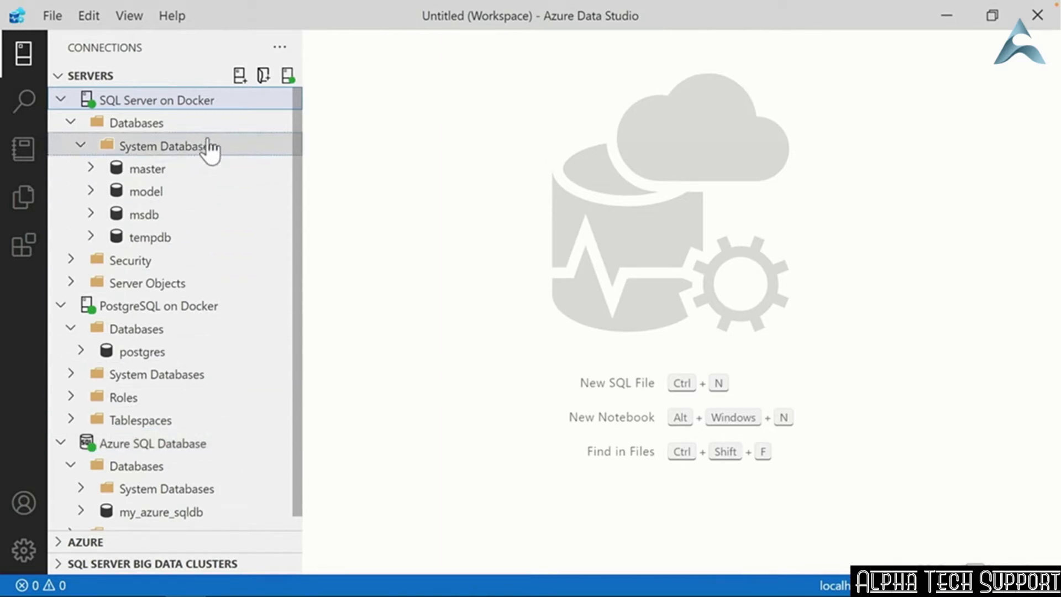
# - Create a server group named Local Databases with the green group color
pyautogui.click(263, 77)
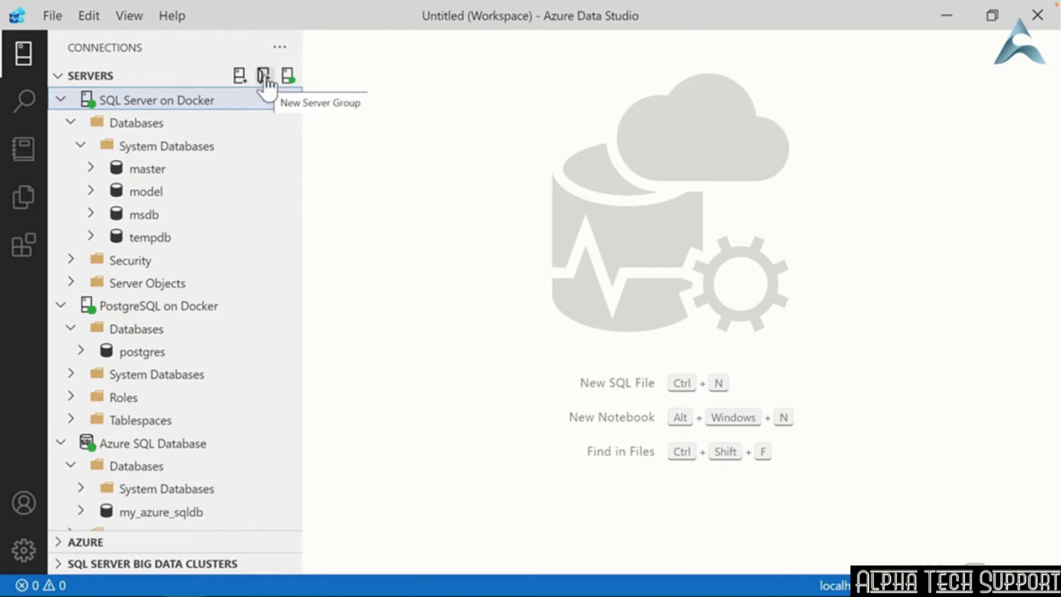
pyautogui.click(263, 78)
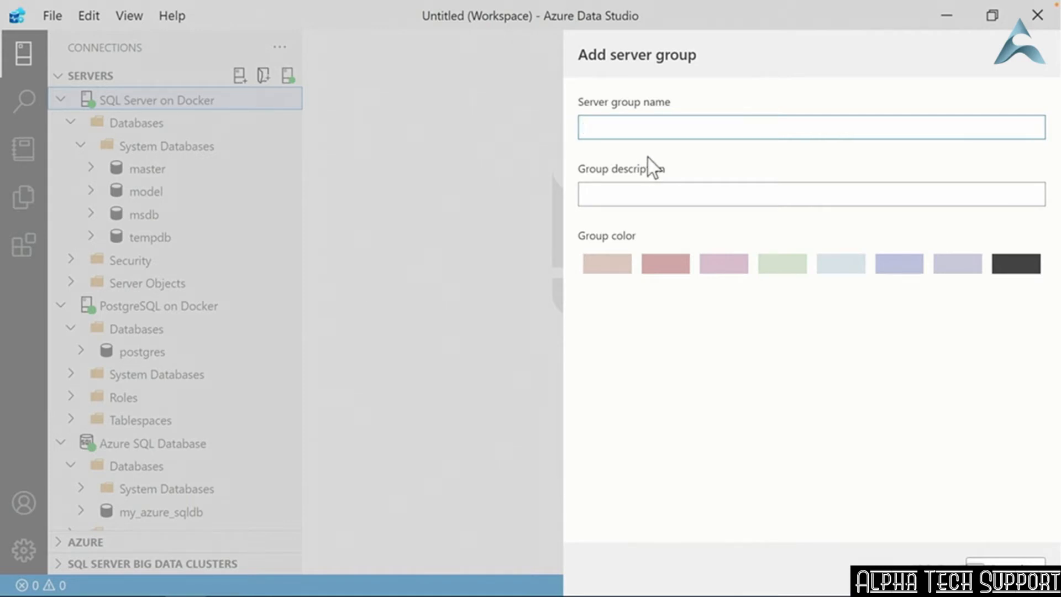
pyautogui.write('Local Databases')
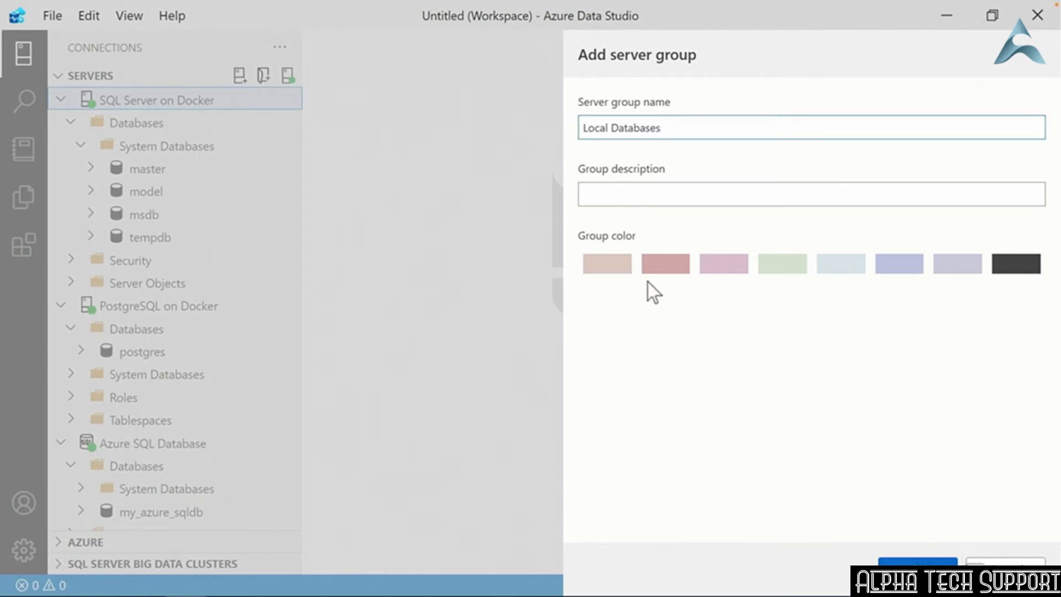
pyautogui.click(791, 266)
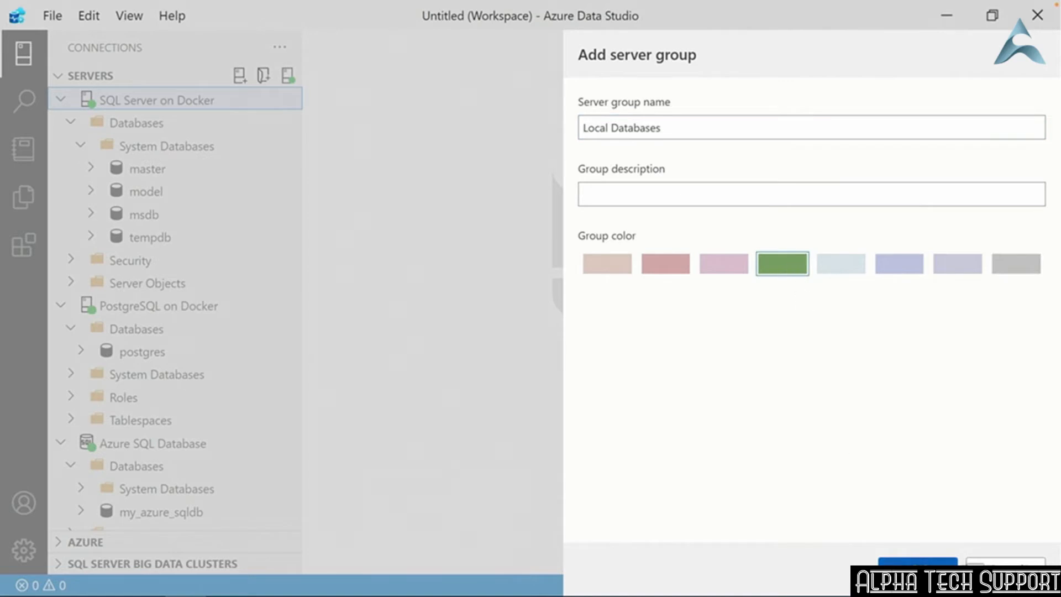
pyautogui.click(918, 569)
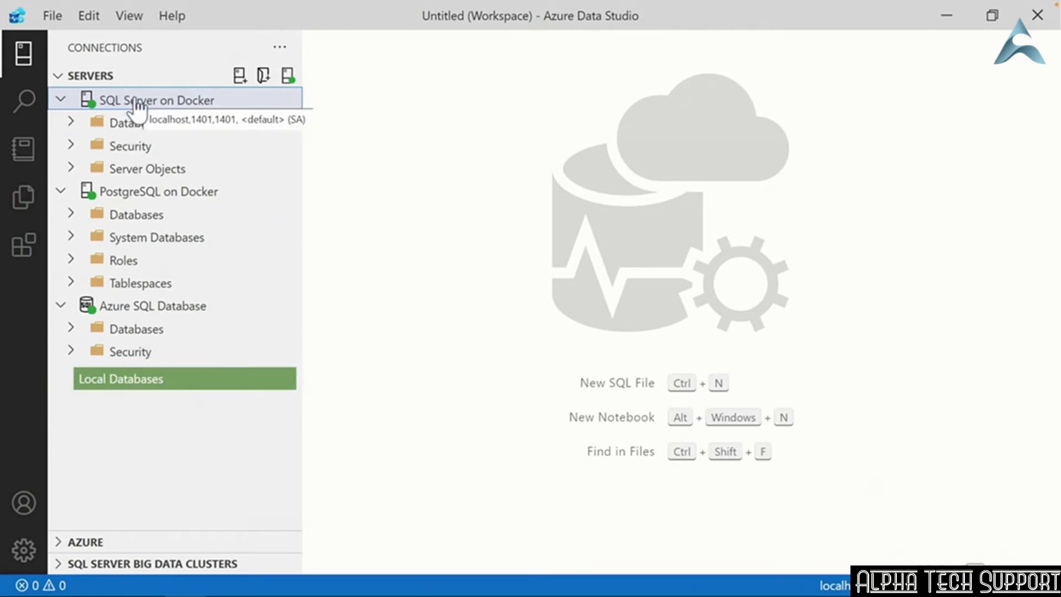
# - Move the SQL Server on Docker and PostgreSQL on Docker connections into the Local Databases group
pyautogui.moveTo(138, 103); pyautogui.dragTo(112, 310)
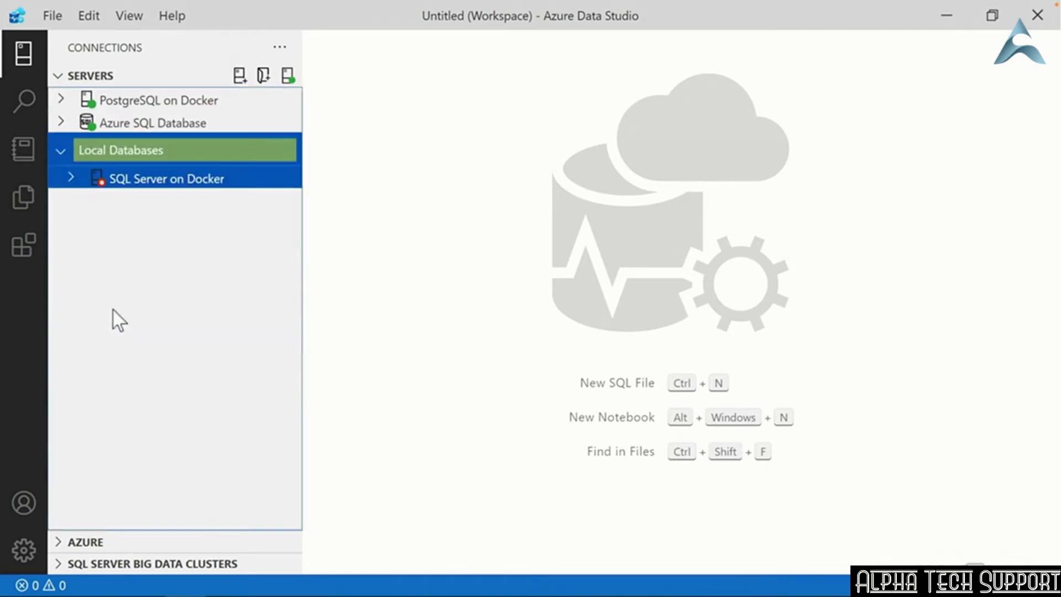
pyautogui.click(133, 105)
pyautogui.moveTo(134, 106); pyautogui.dragTo(125, 239)
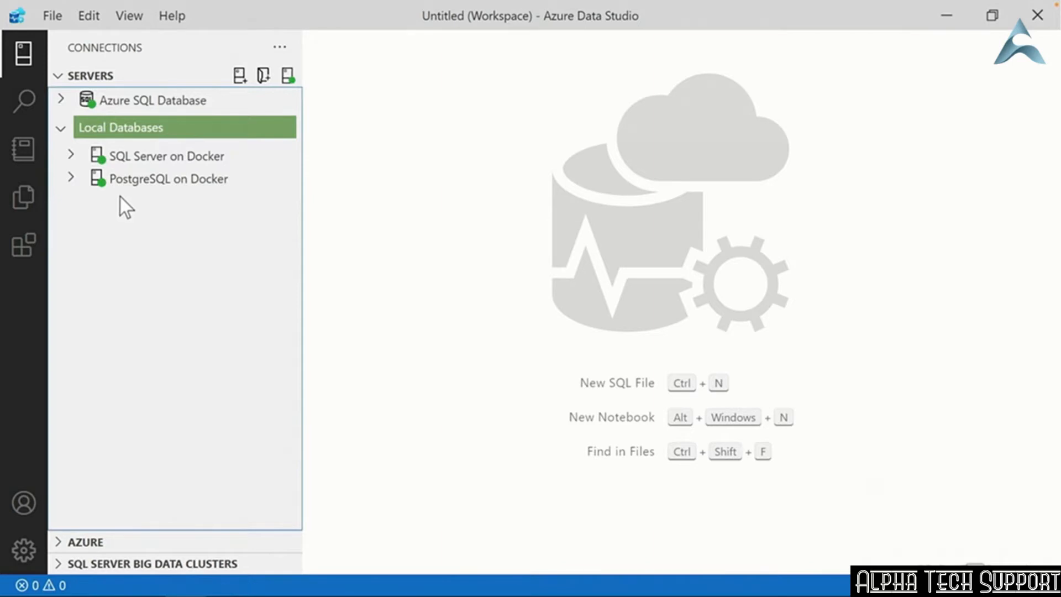
# - Create a blue server group named Cloud Databases and move the Azure SQL Database connection into it
pyautogui.click(263, 74)
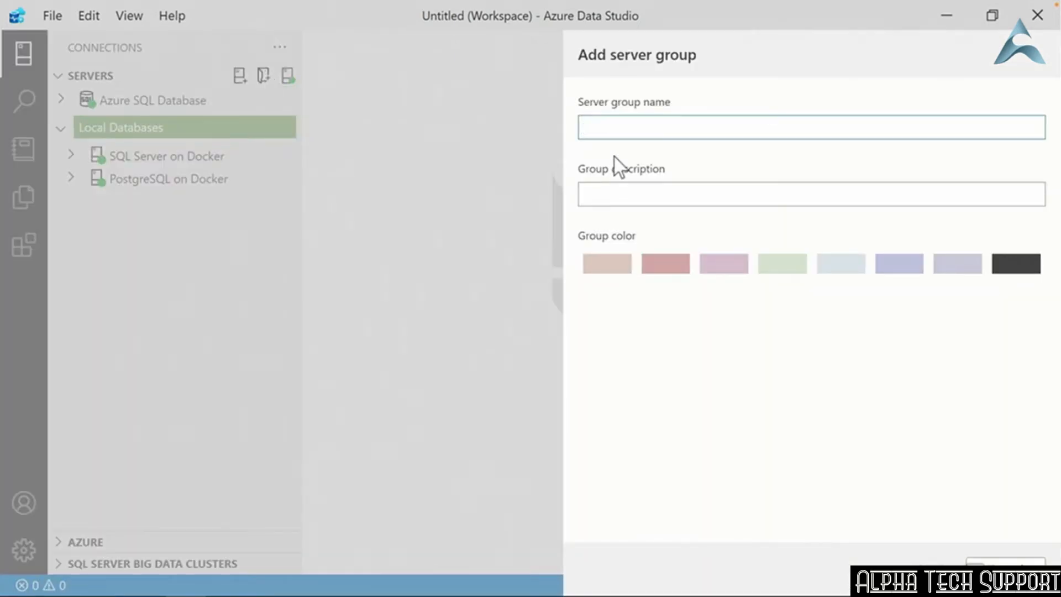
pyautogui.write('Cloud Databases')
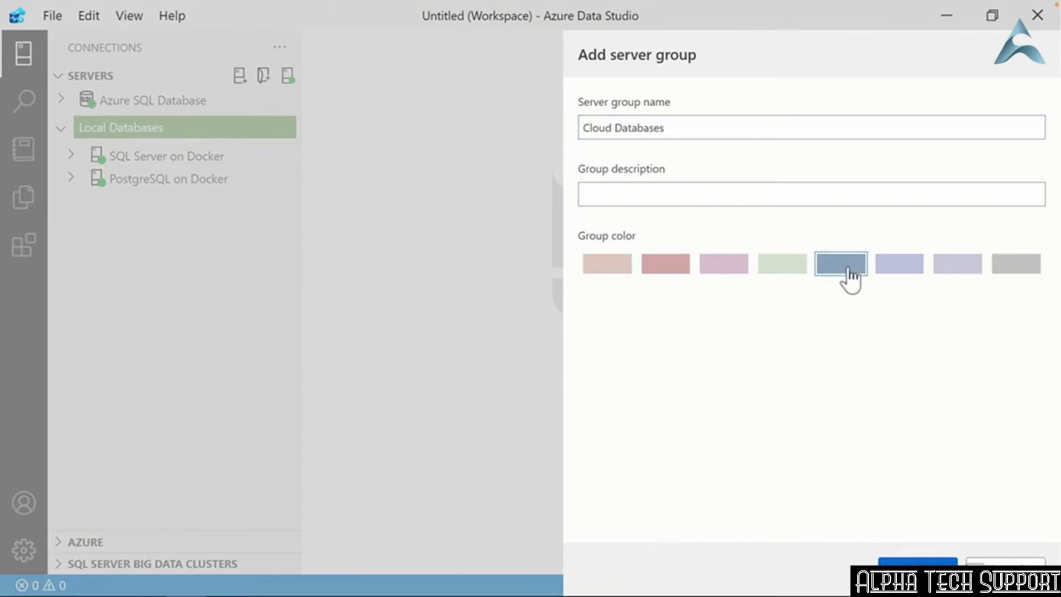
pyautogui.click(917, 562)
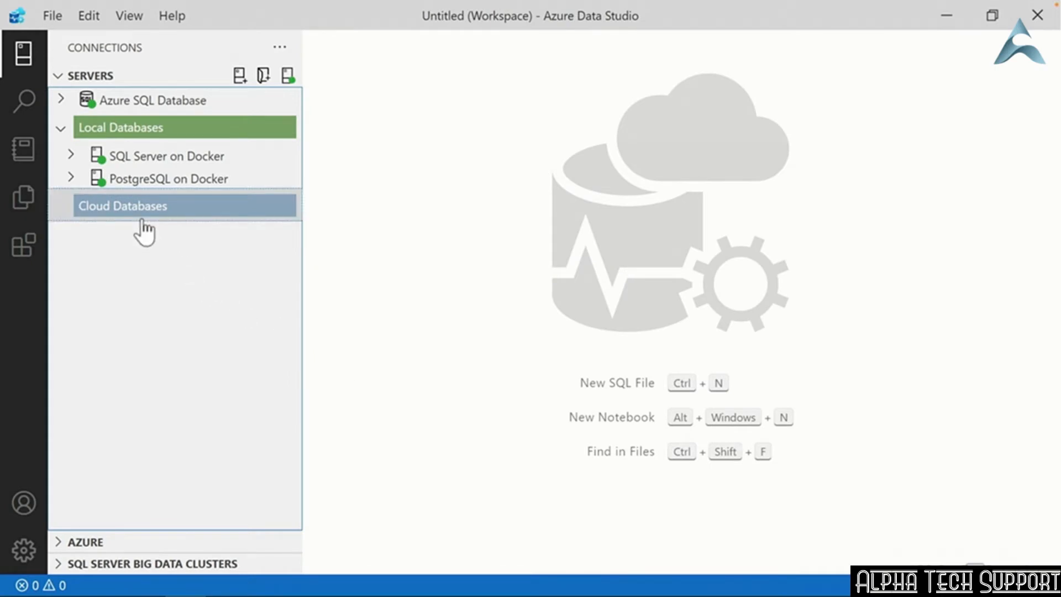
pyautogui.moveTo(135, 101); pyautogui.dragTo(117, 248)
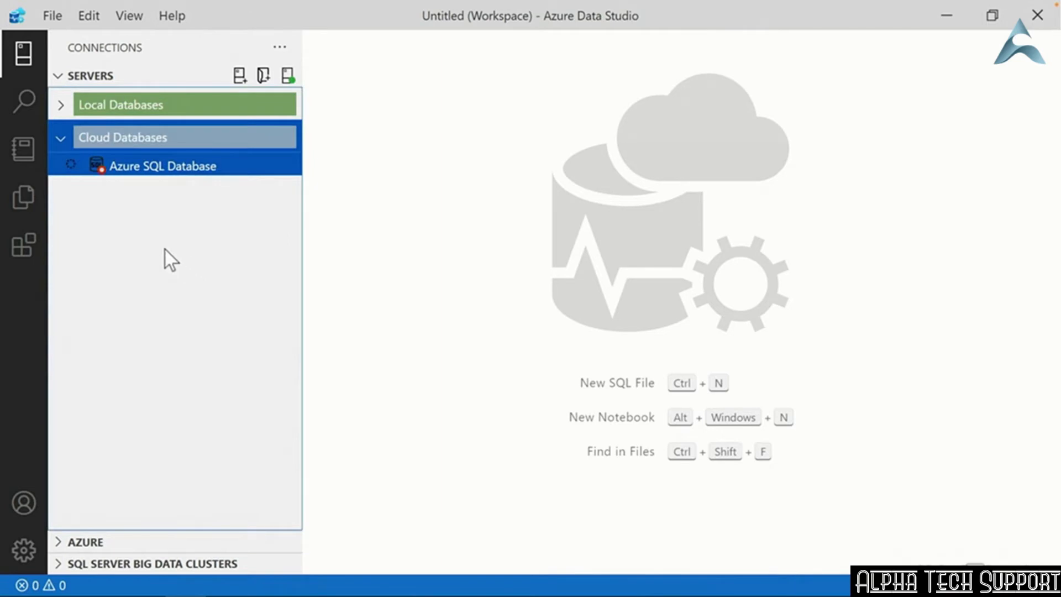
# - Inspect the Local Databases and Cloud Databases groups and the folders under both Docker connections, leaving Cloud Databases collapsed
pyautogui.click(61, 105)
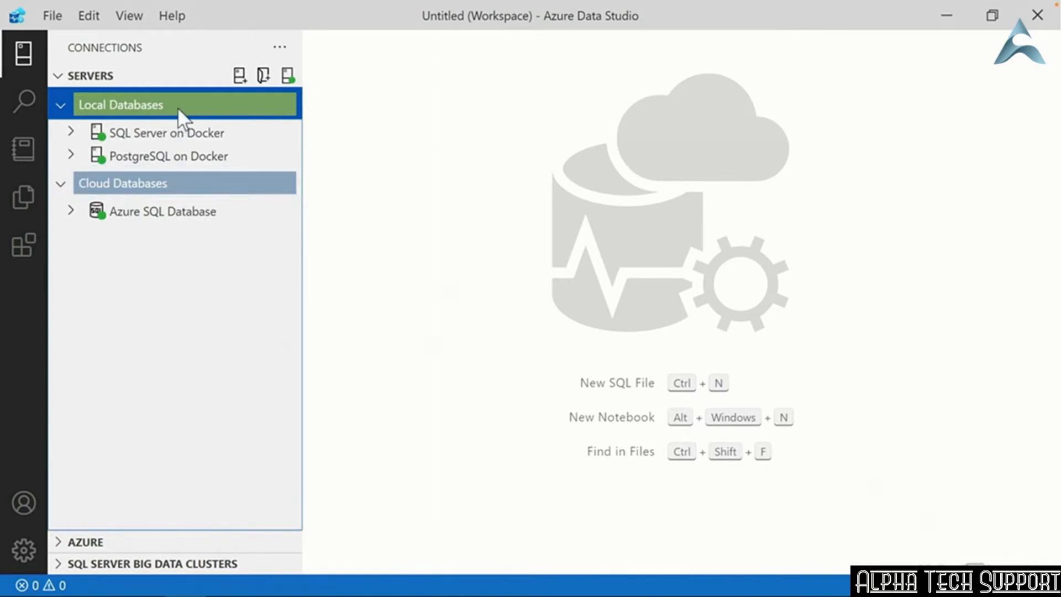
pyautogui.click(62, 184)
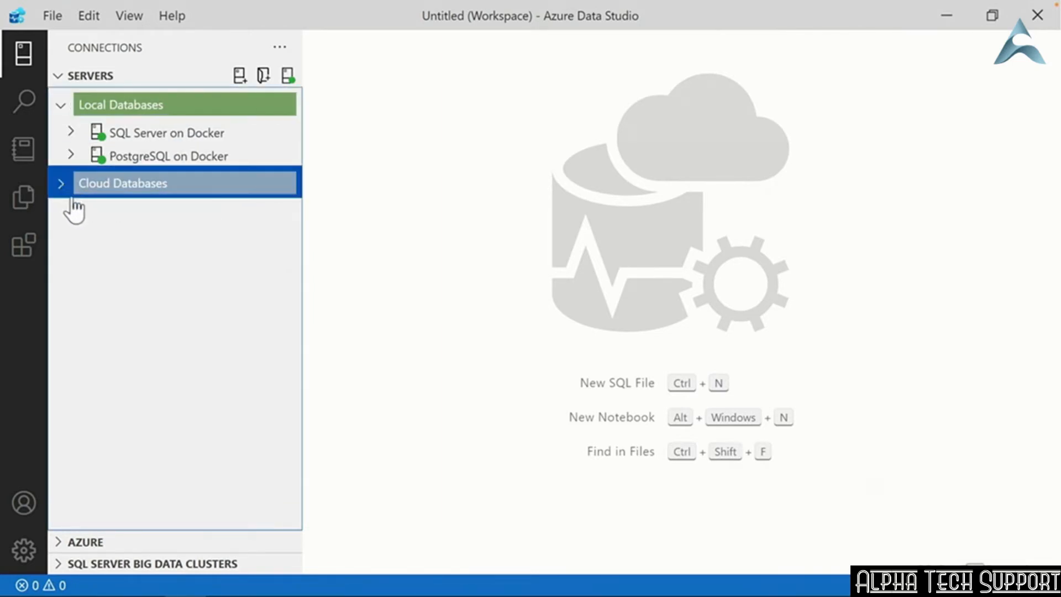
pyautogui.click(60, 106)
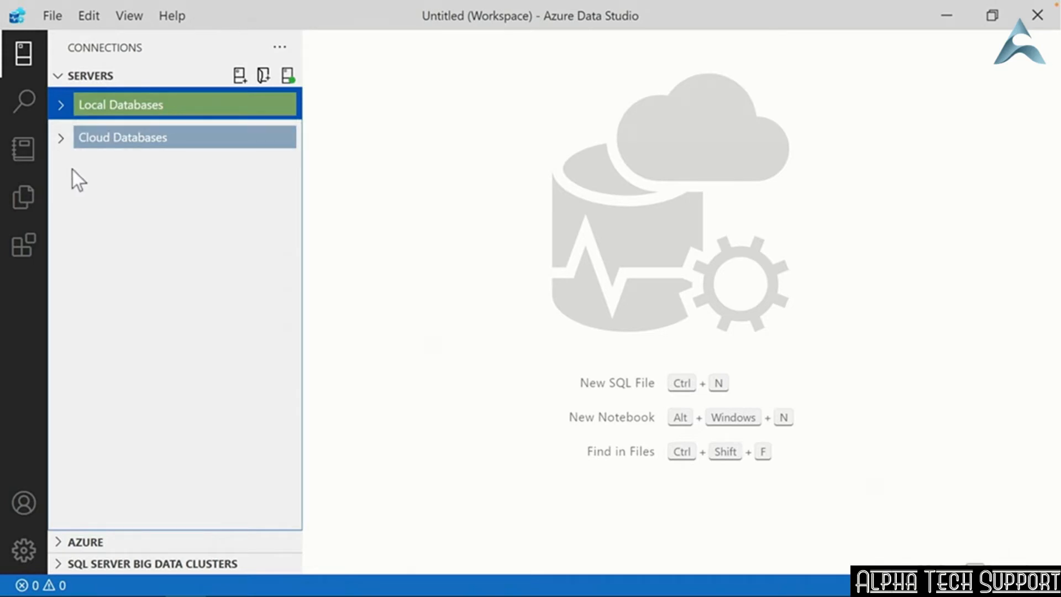
pyautogui.click(61, 106)
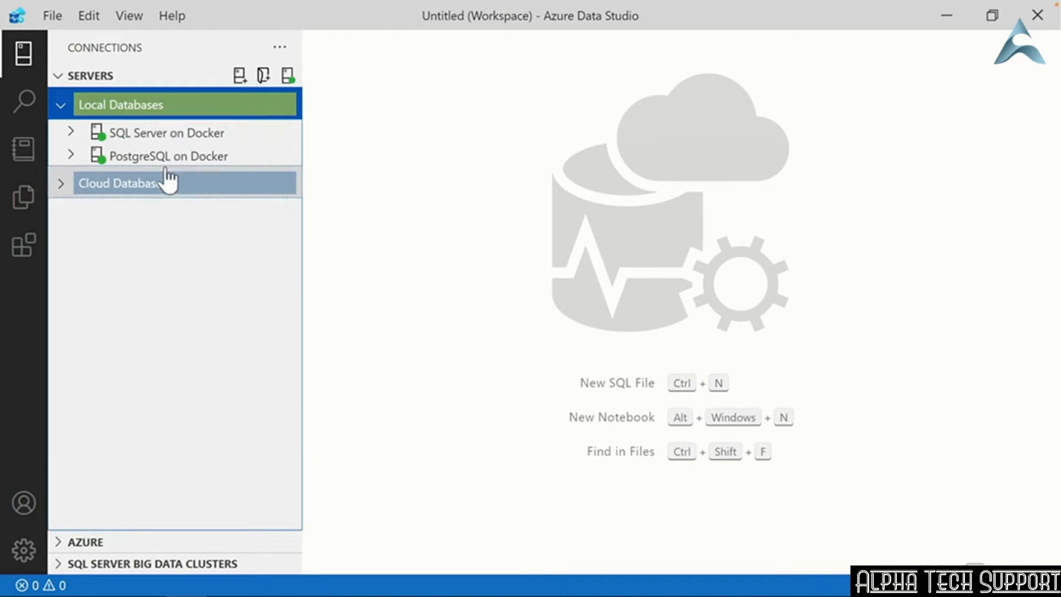
pyautogui.click(73, 156)
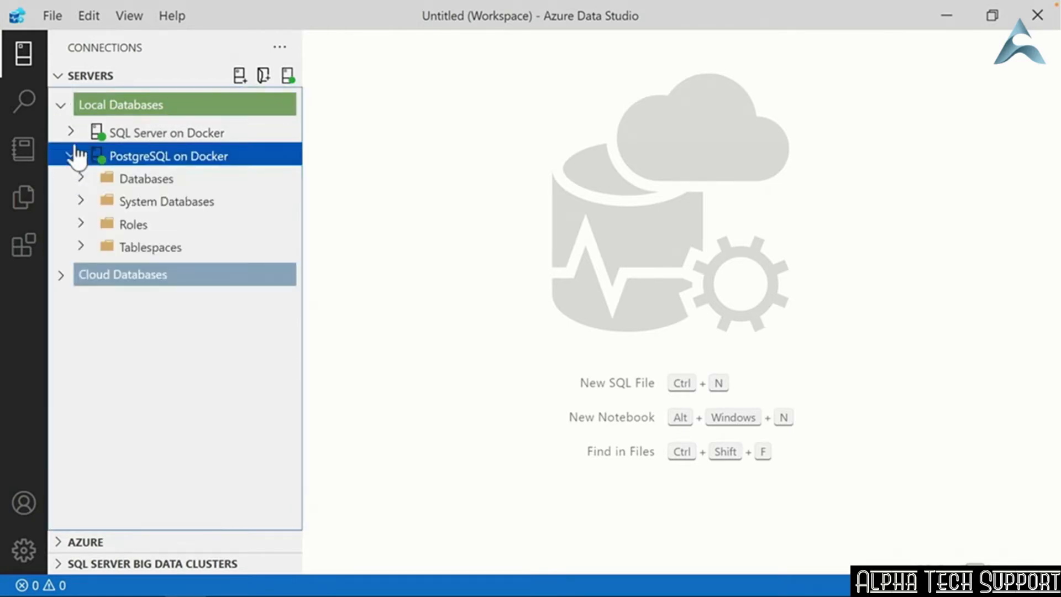
pyautogui.click(74, 133)
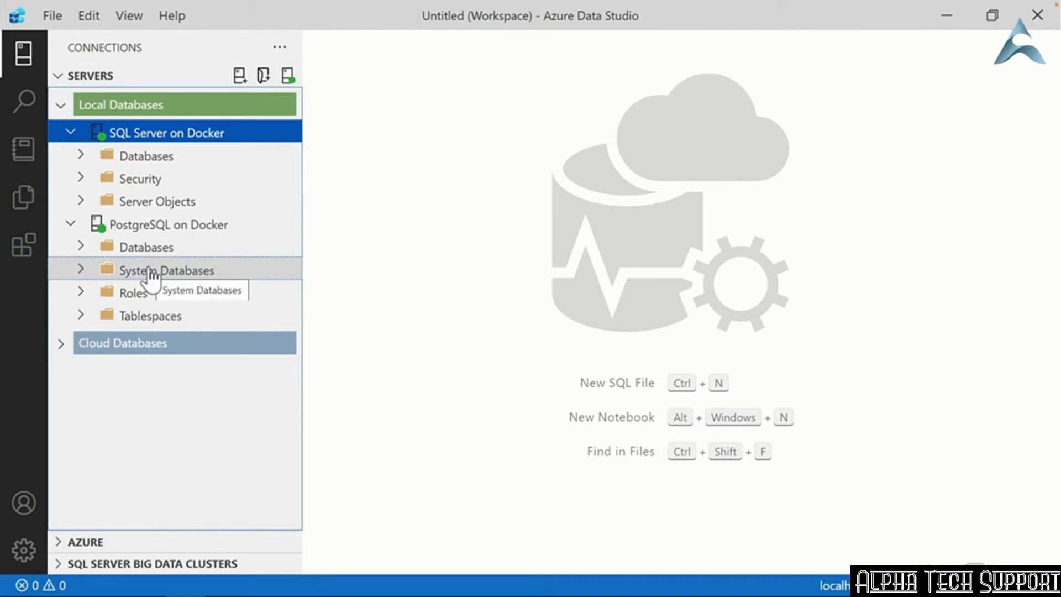
# - Create a server group named SQL Server Databases with the dark purple group color
pyautogui.click(264, 79)
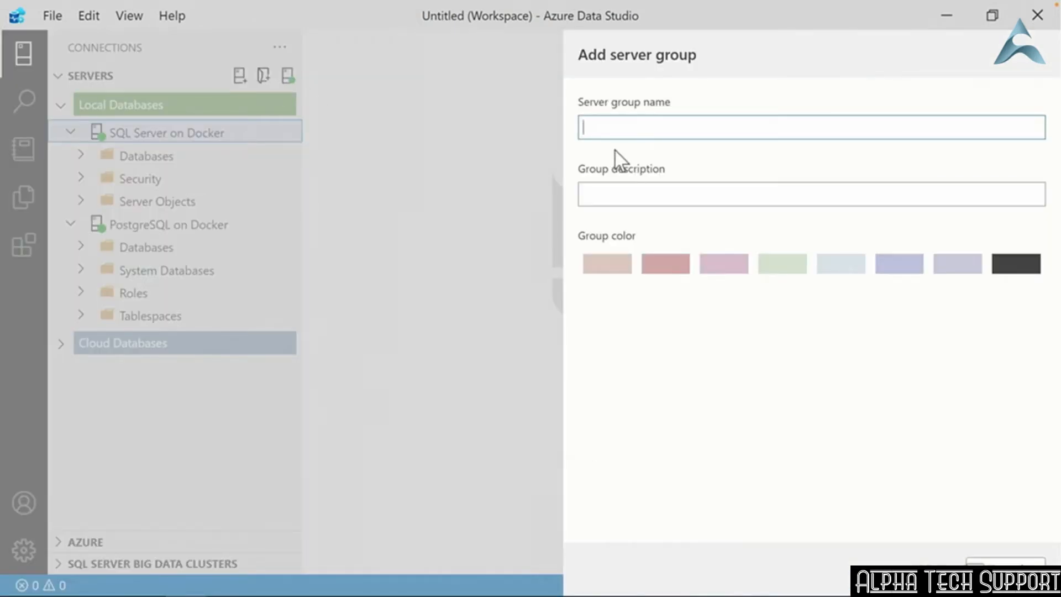
pyautogui.write('SQL Server Databases')
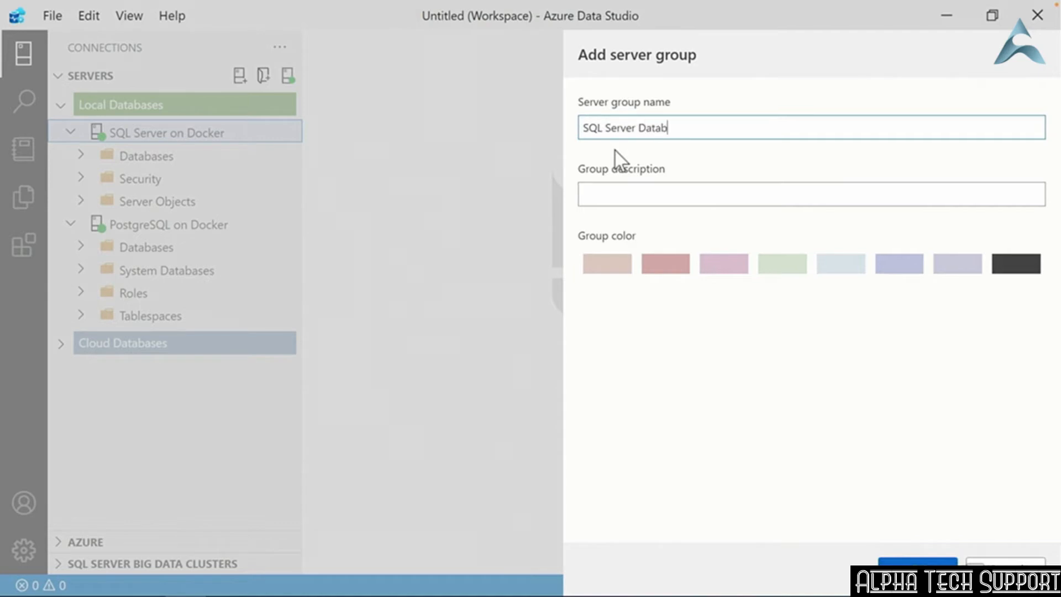
pyautogui.click(727, 264)
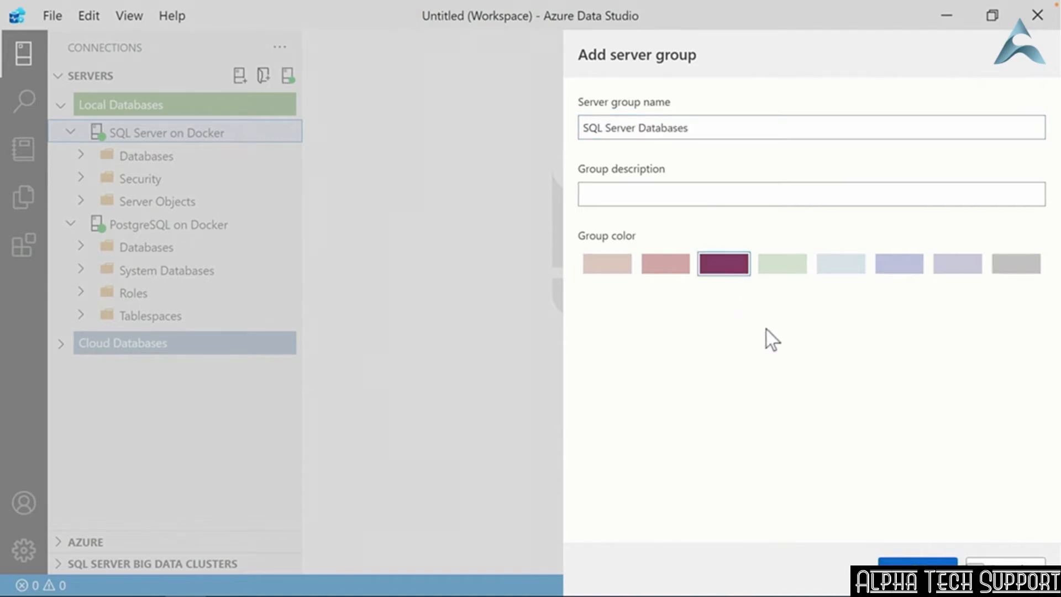
pyautogui.click(917, 564)
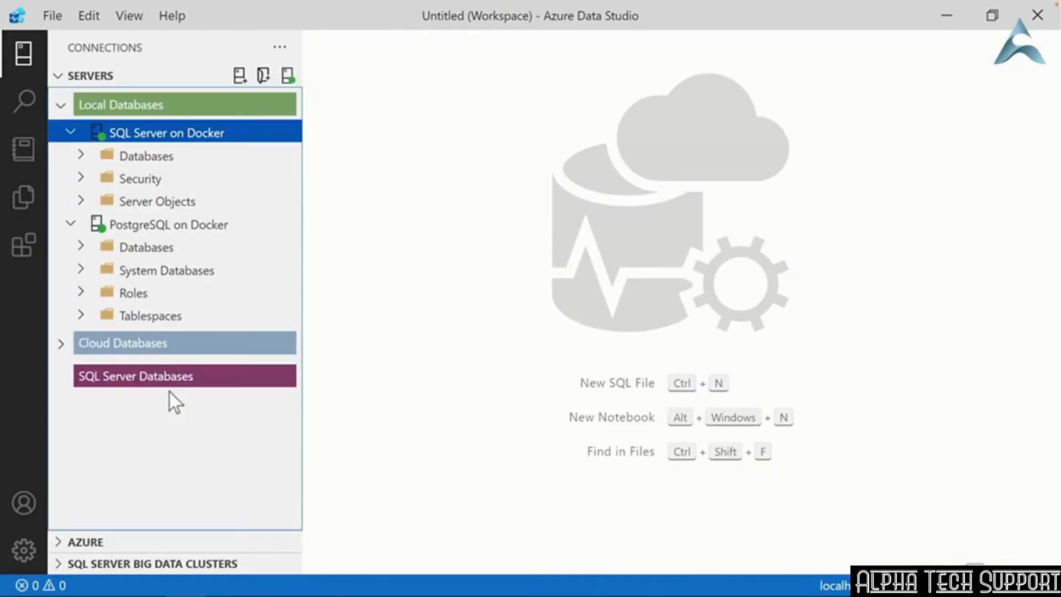
# - Nest the SQL Server Databases group inside Local Databases and move the SQL Server on Docker connection into the nested group
pyautogui.moveTo(155, 386); pyautogui.dragTo(169, 115)
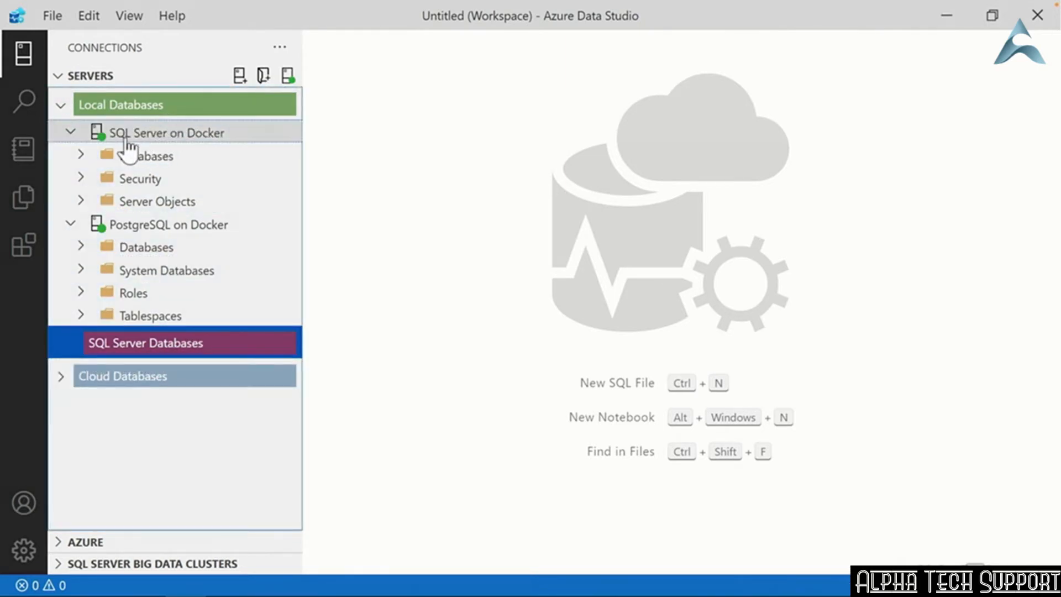
pyautogui.moveTo(139, 138); pyautogui.dragTo(154, 269)
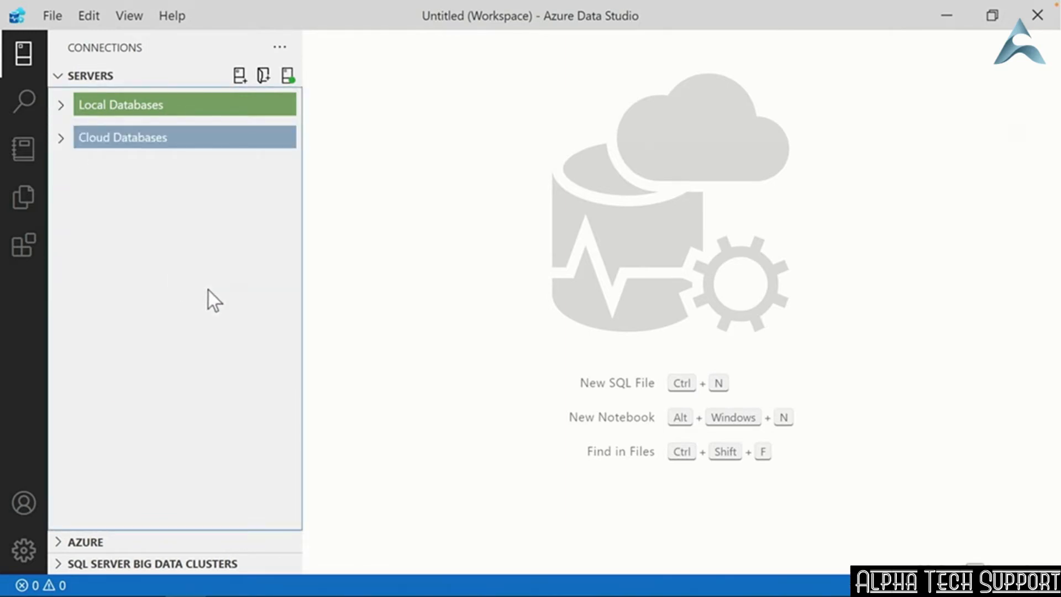
pyautogui.click(60, 106)
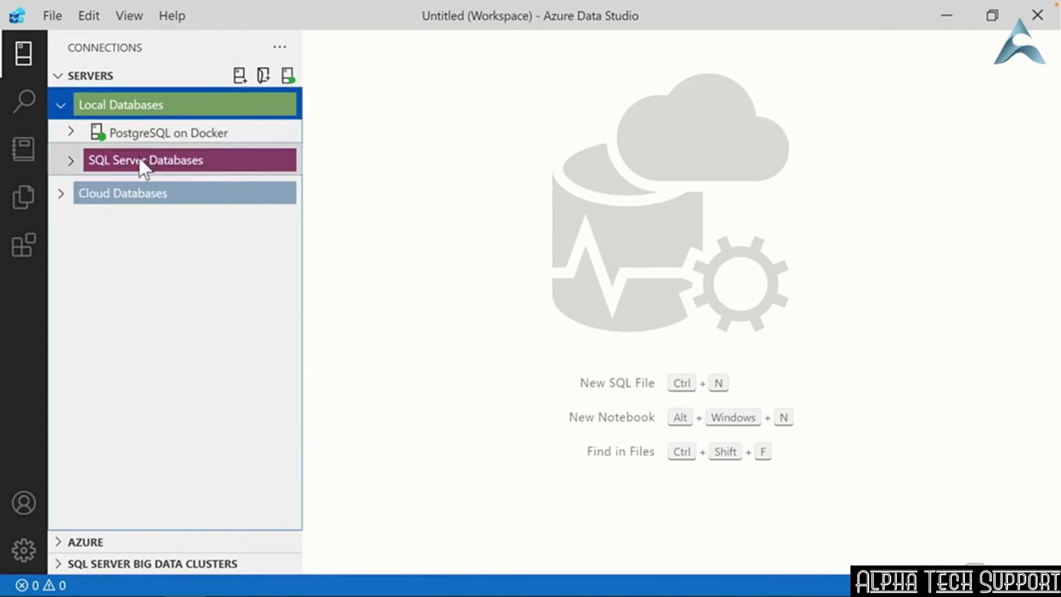
pyautogui.click(71, 162)
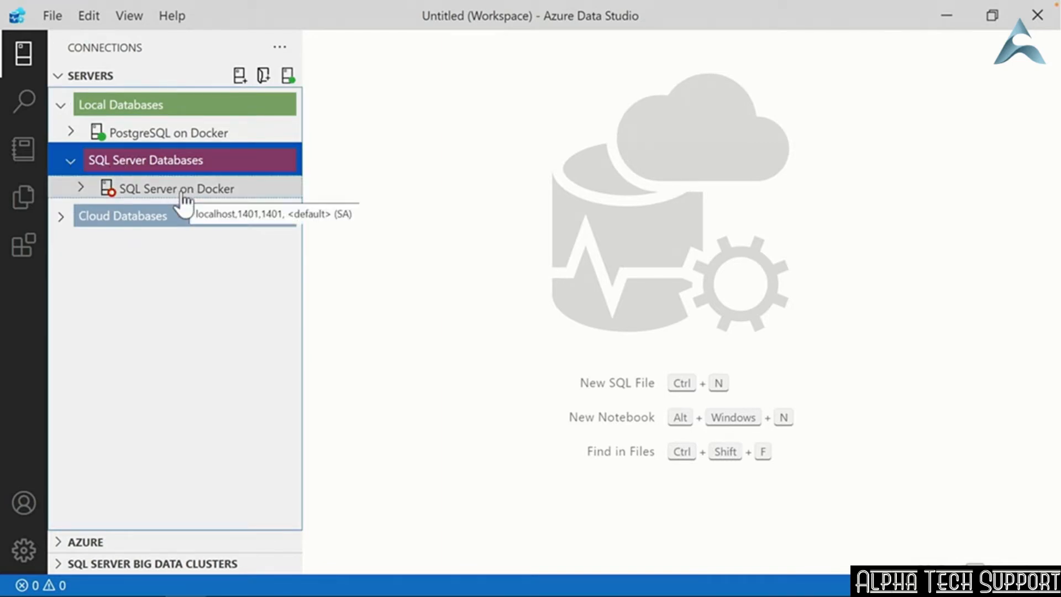
# - Review the edit settings and available commands of the SQL Server Databases group without changing anything
pyautogui.rightClick(163, 166)
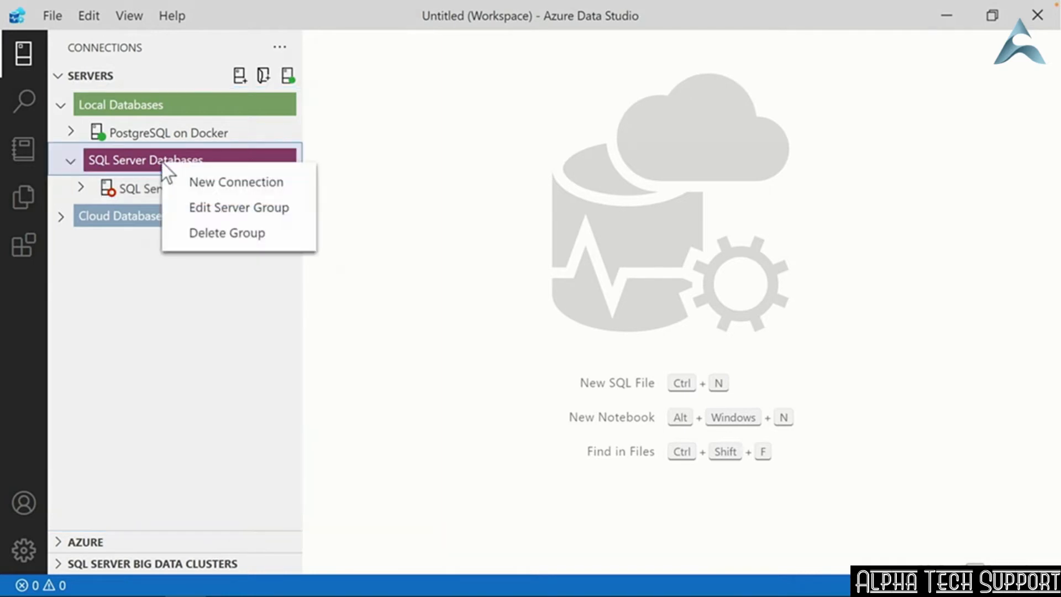
pyautogui.click(228, 208)
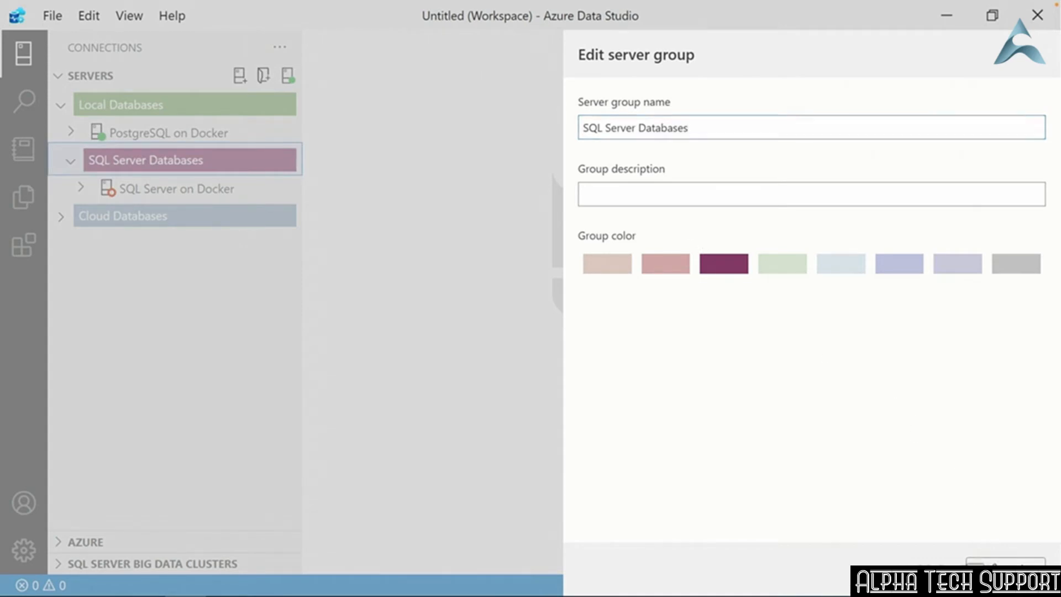
pyautogui.click(989, 559)
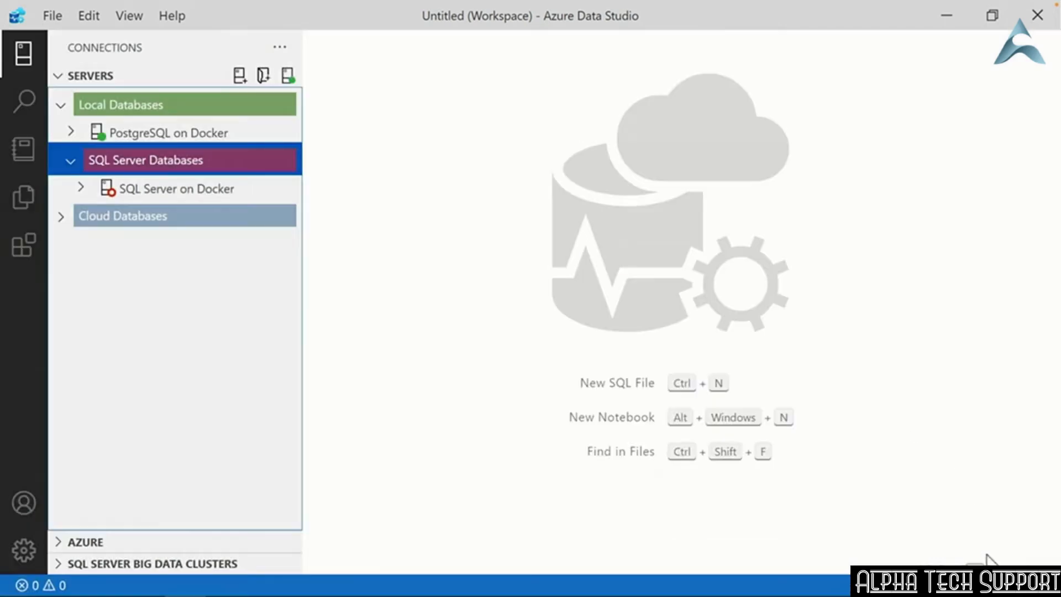
pyautogui.rightClick(184, 161)
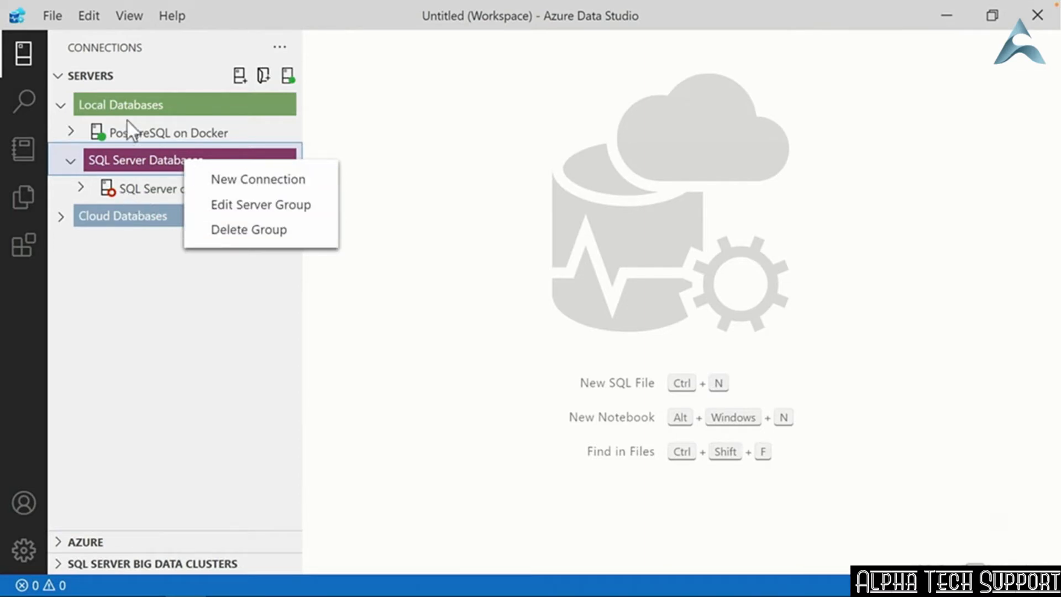
pyautogui.click(141, 257)
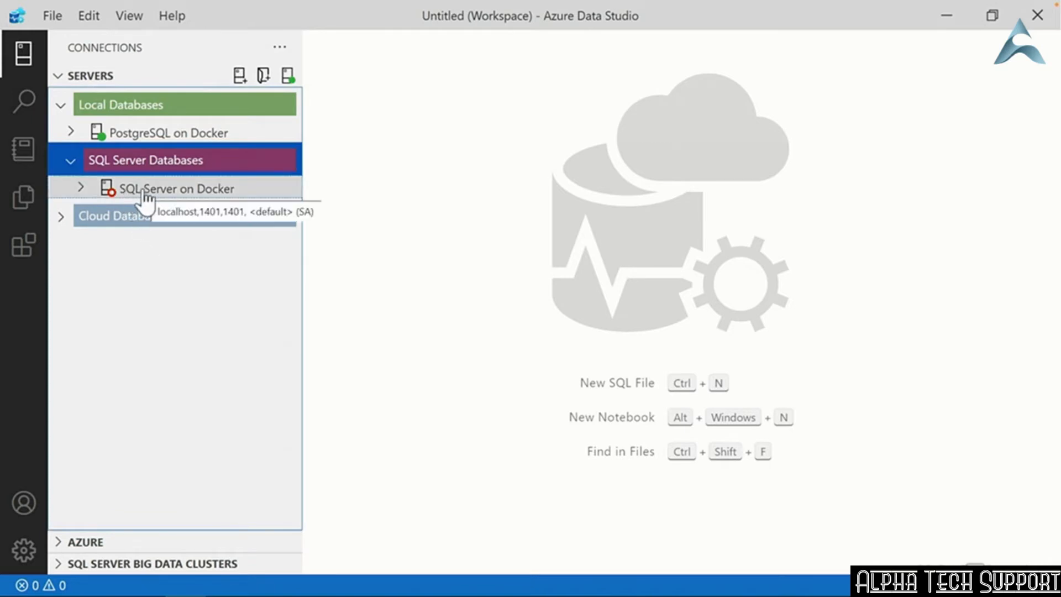
# - Move the SQL Server on Docker connection back directly under Local Databases and delete the nested SQL Server Databases group
pyautogui.click(213, 189)
pyautogui.moveTo(212, 189); pyautogui.dragTo(196, 108)
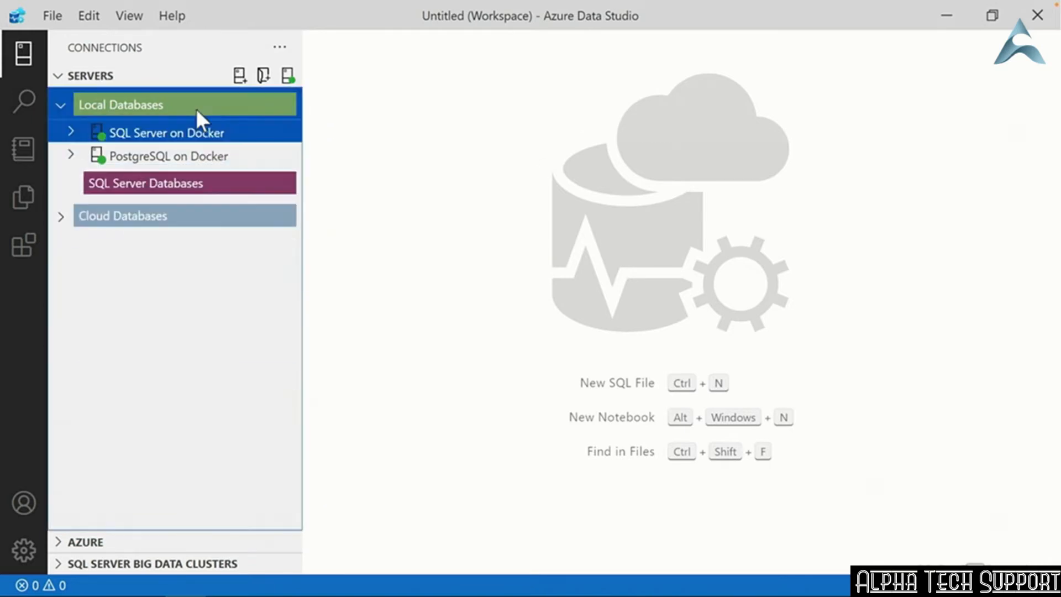
pyautogui.rightClick(144, 183)
pyautogui.click(200, 256)
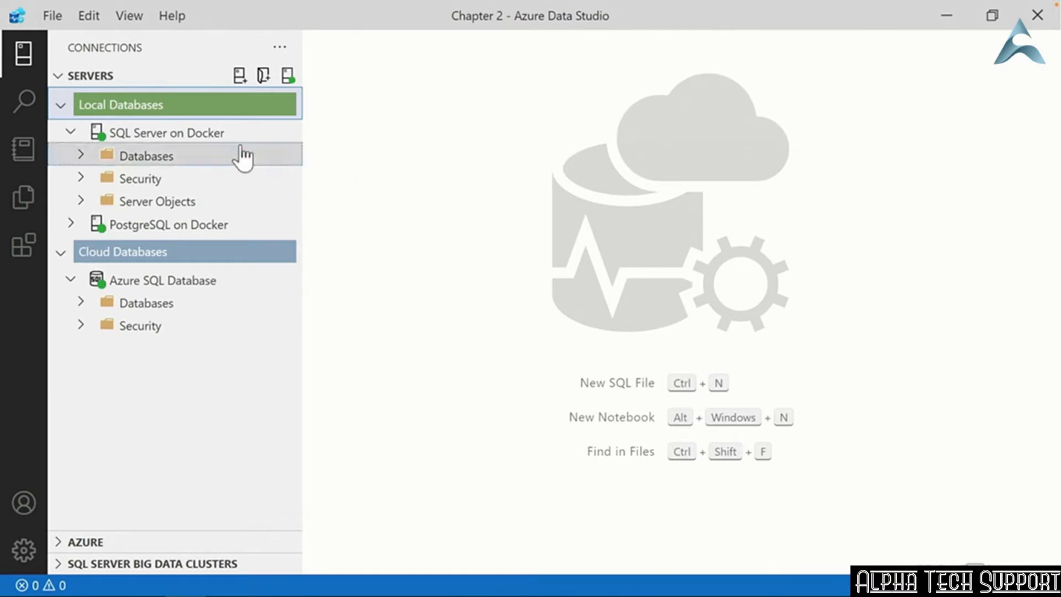
# - Open the management dashboard of the SQL Server on Docker connection
pyautogui.rightClick(154, 134)
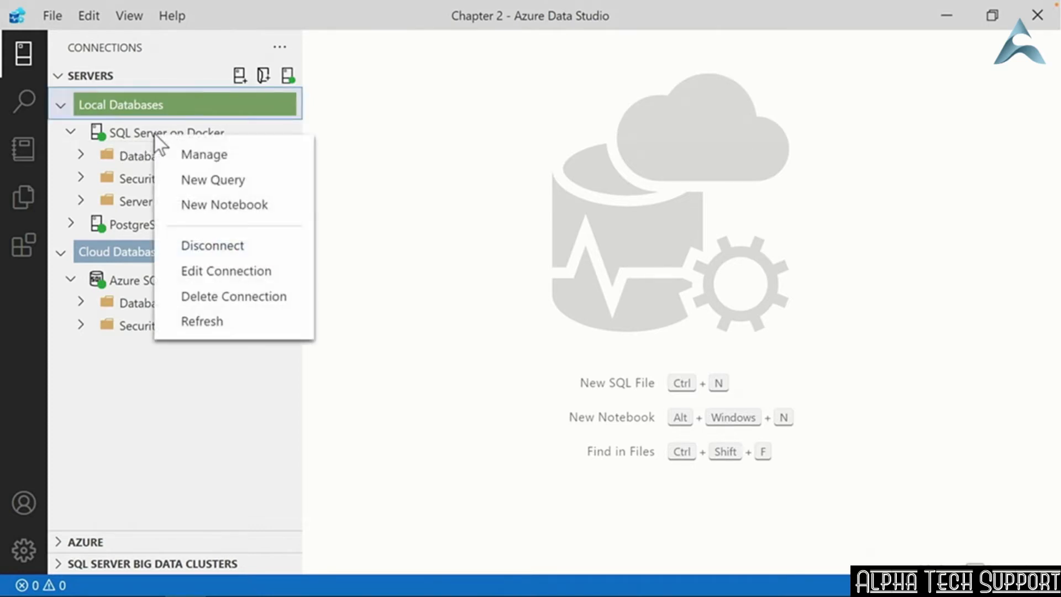
pyautogui.click(204, 161)
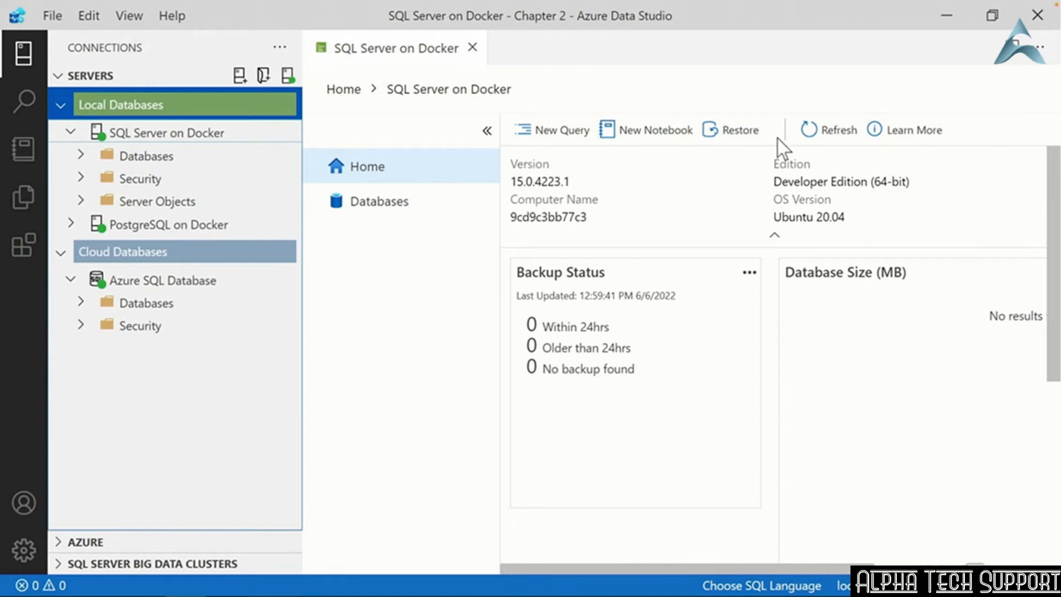
# - Open the kineteco_db.sql file from the Chapter 2 exercise folder on disk, view its script, and close it again
pyautogui.click(52, 16)
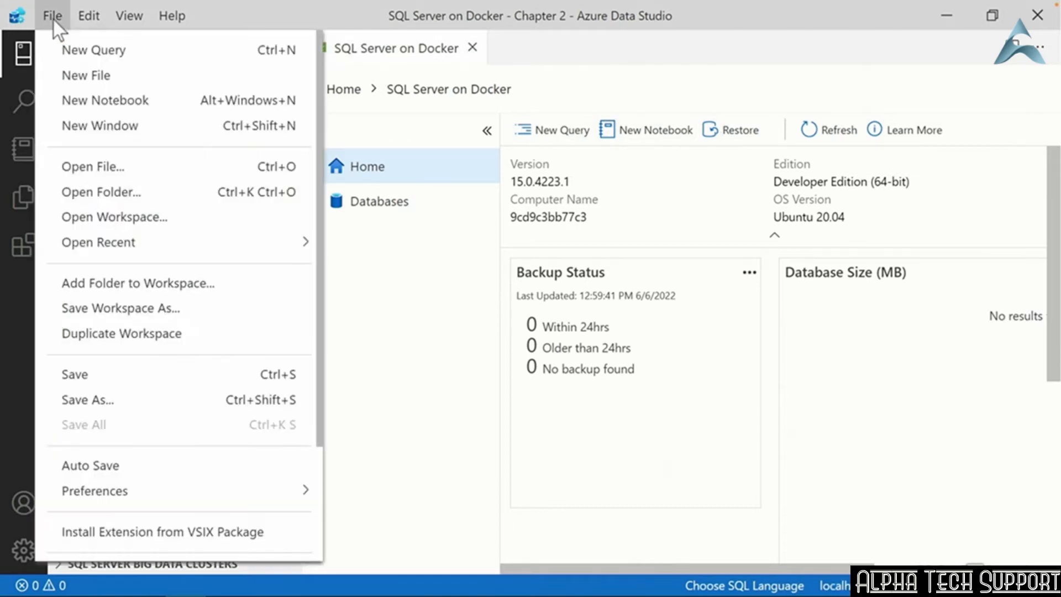
pyautogui.click(88, 168)
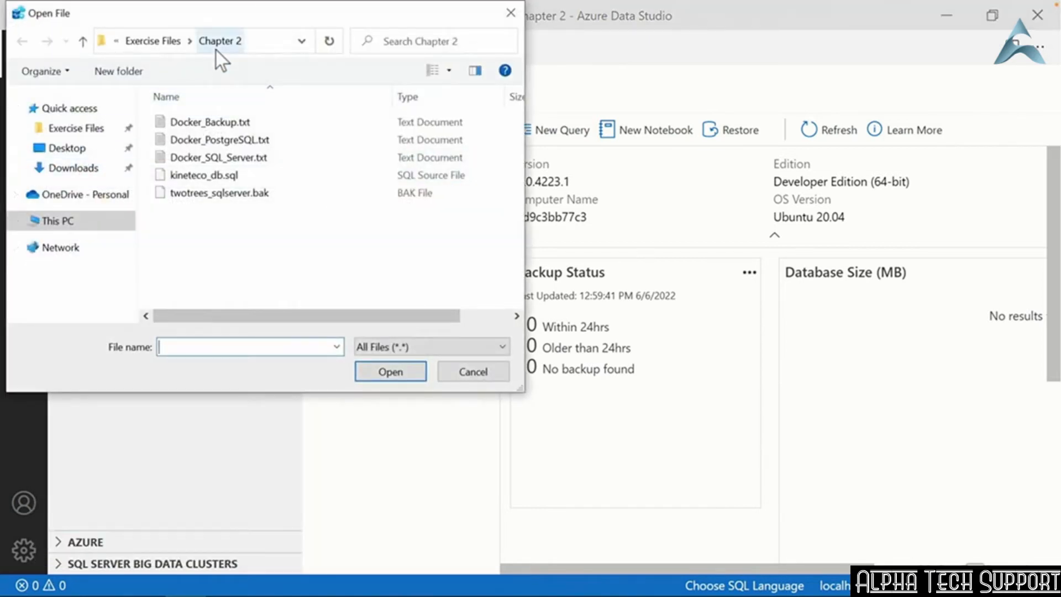
pyautogui.click(191, 176)
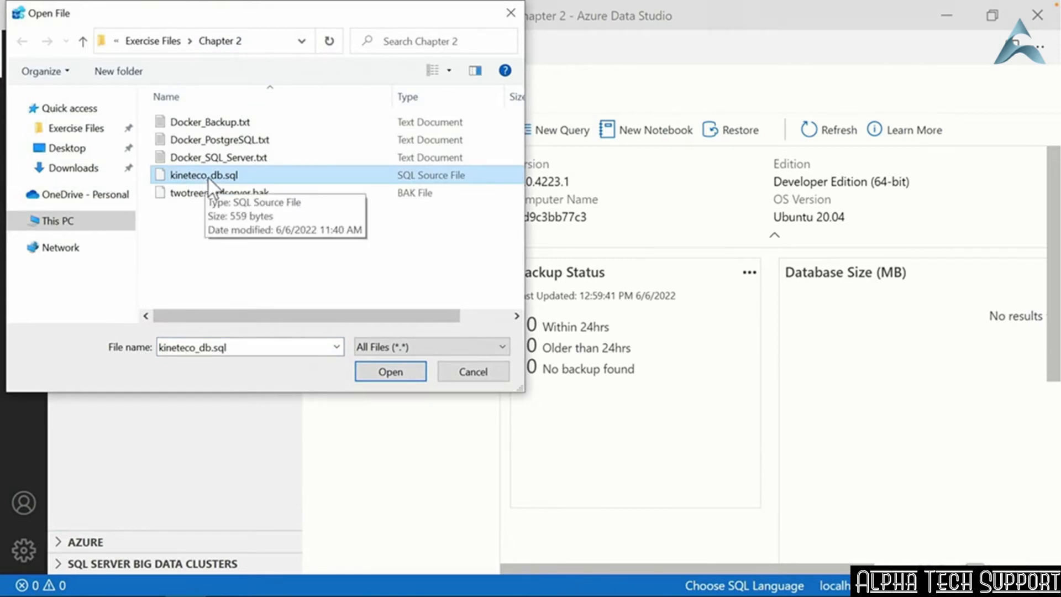
pyautogui.click(390, 372)
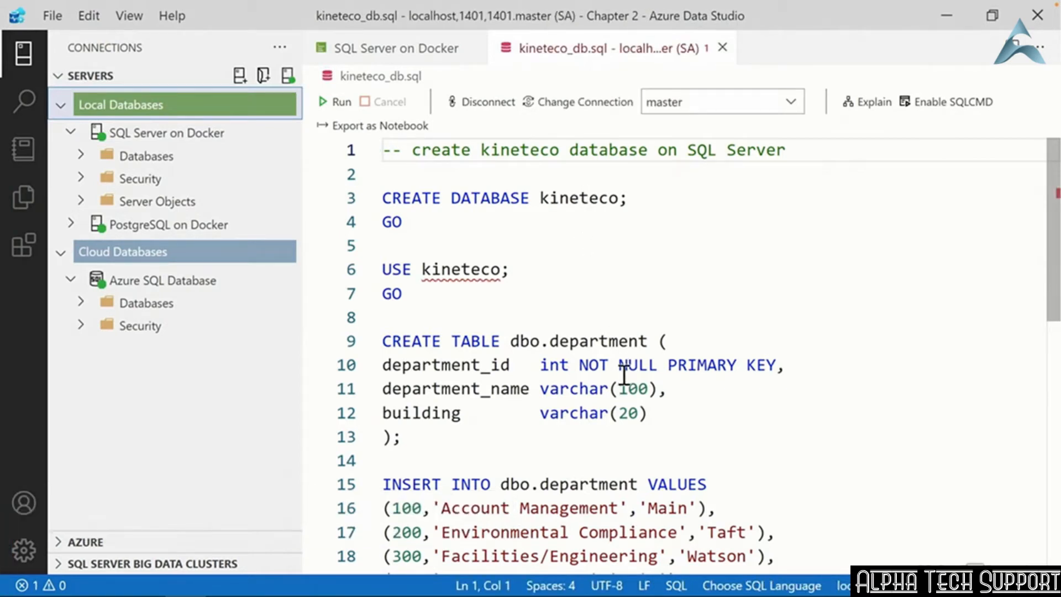
pyautogui.click(722, 48)
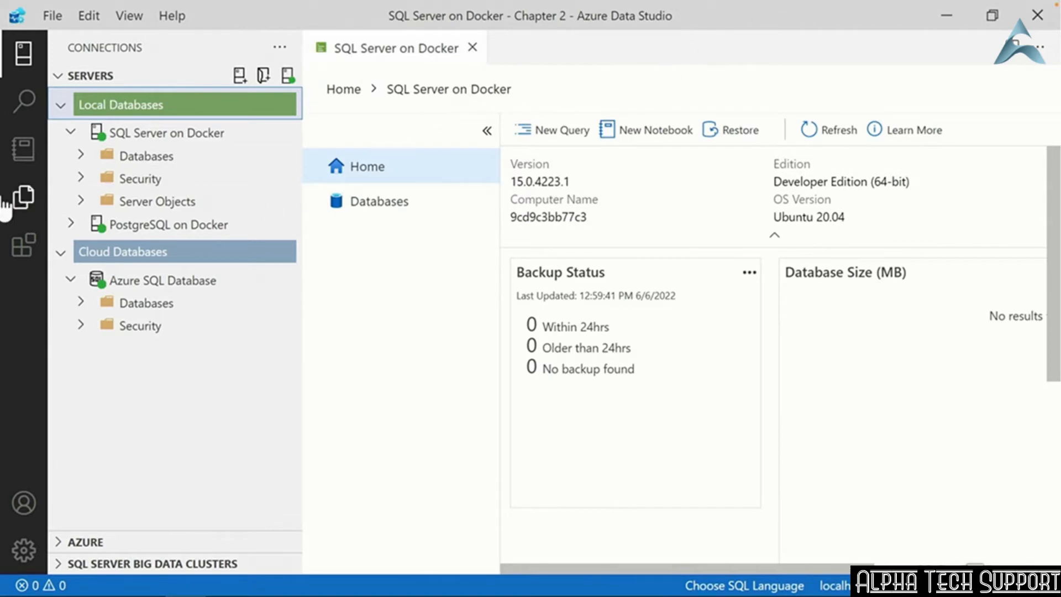
# - Open kineteco_db.sql from the Chapter 2 folder in the Explorer, disconnect it, and reconnect it to SQL Server on Docker
pyautogui.click(23, 202)
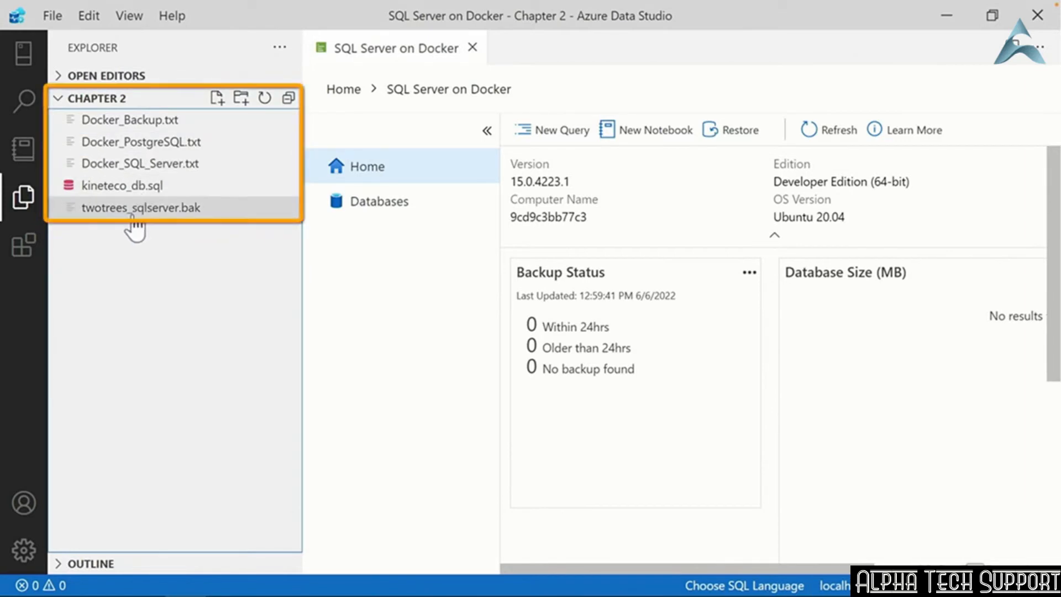
pyautogui.click(120, 190)
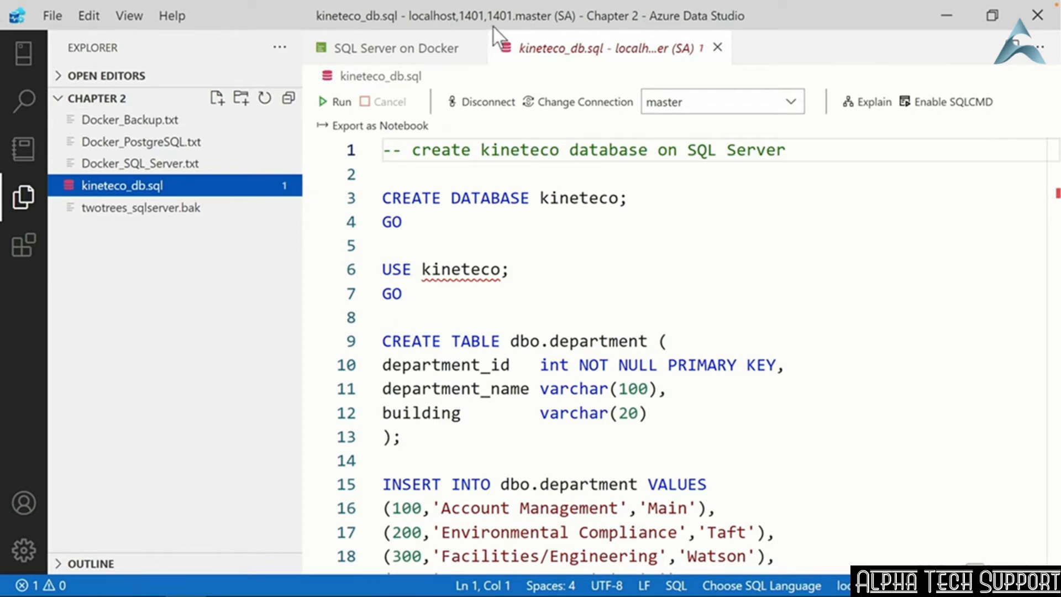
pyautogui.click(482, 107)
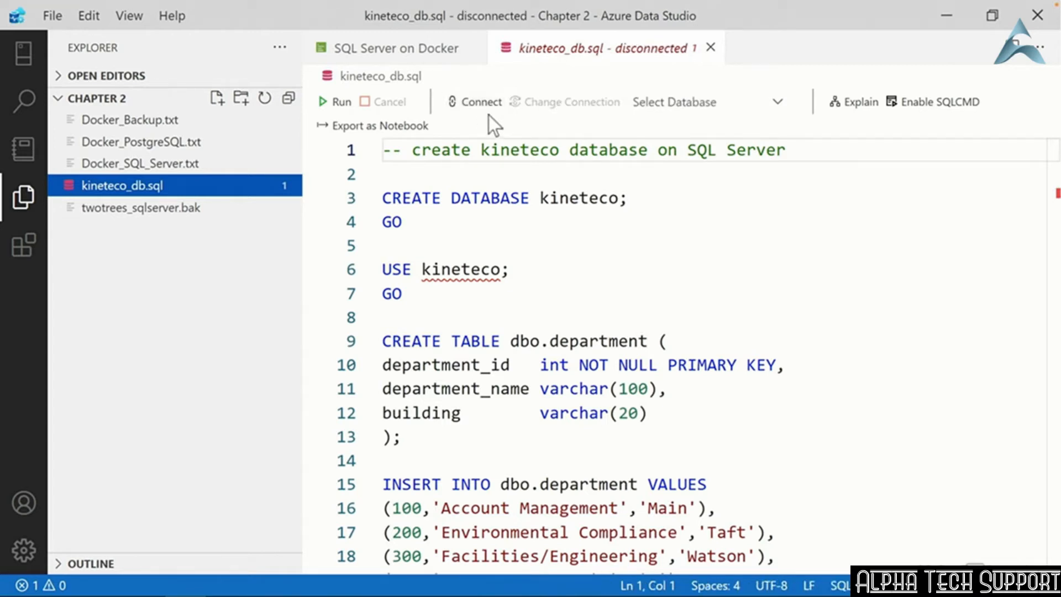
pyautogui.click(470, 103)
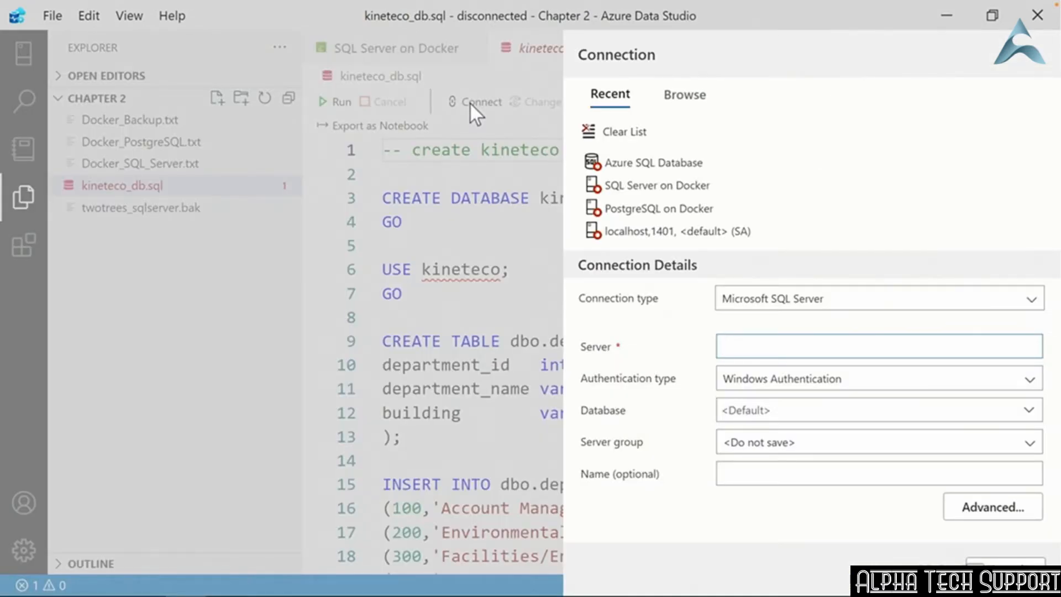
pyautogui.click(627, 192)
pyautogui.click(914, 569)
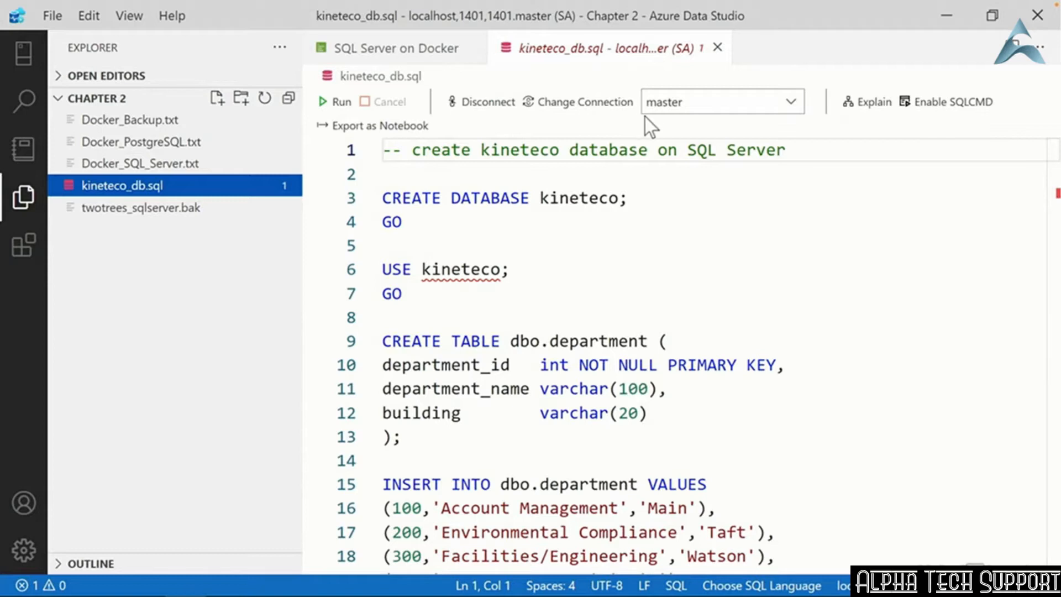
# - Check the databases available to the script, keep master selected, and run kineteco_db.sql to create the kineteco database and department table
pyautogui.click(792, 102)
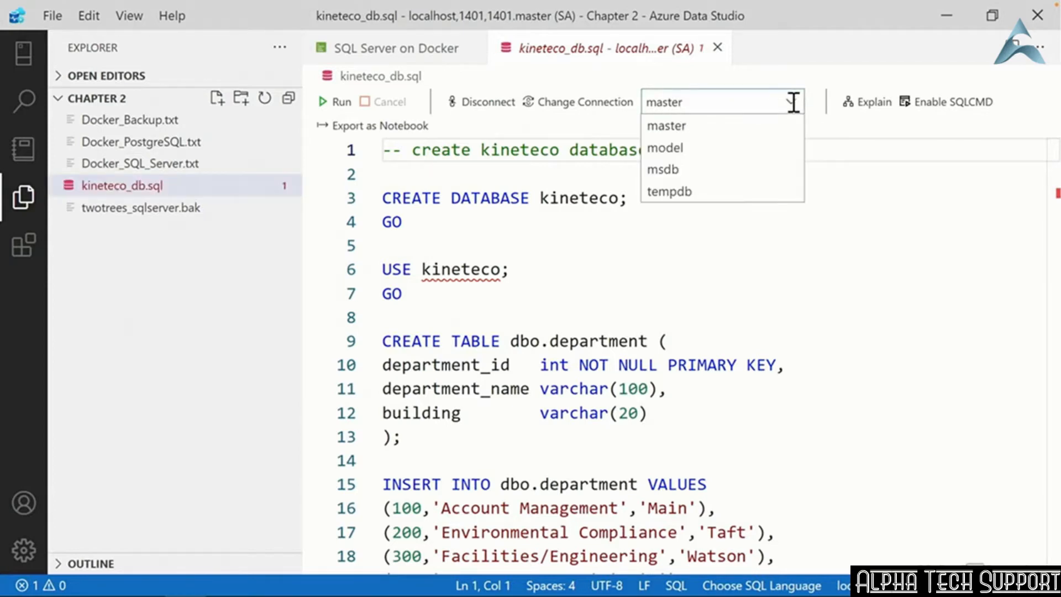
pyautogui.click(599, 136)
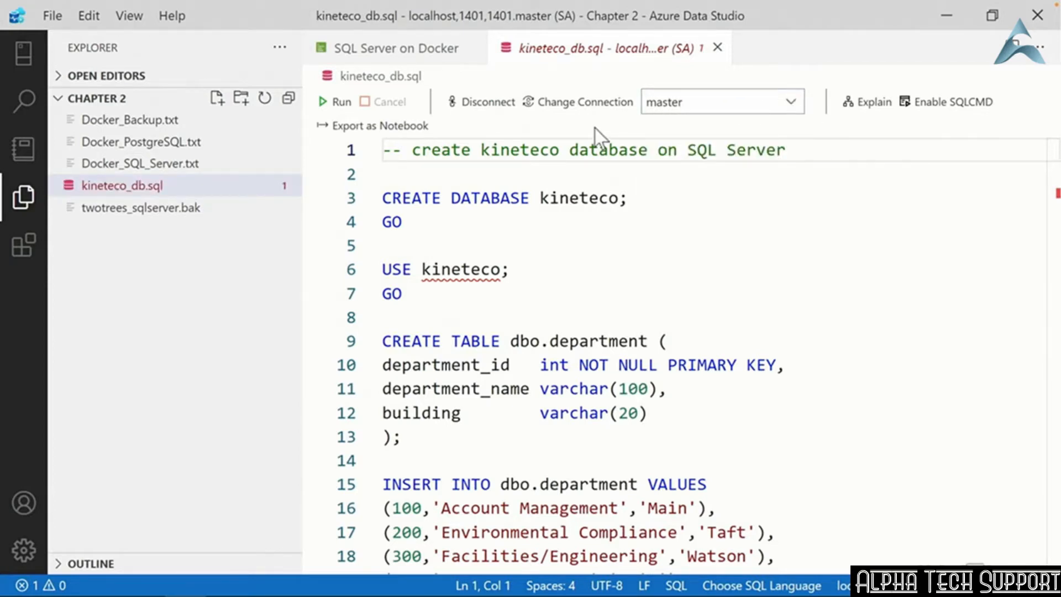
pyautogui.click(335, 103)
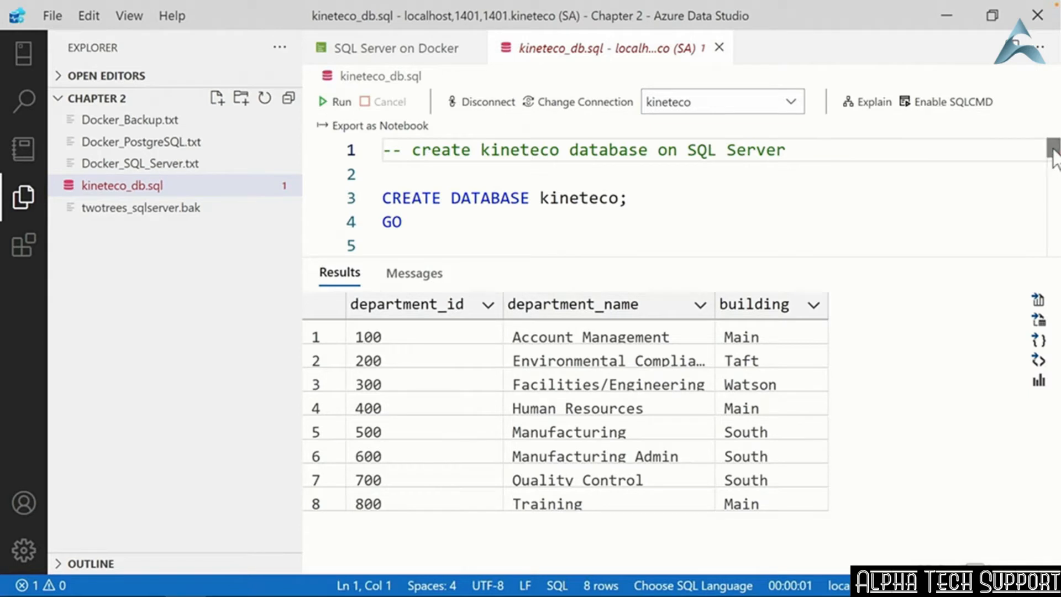
pyautogui.moveTo(1053, 146); pyautogui.dragTo(1055, 240)
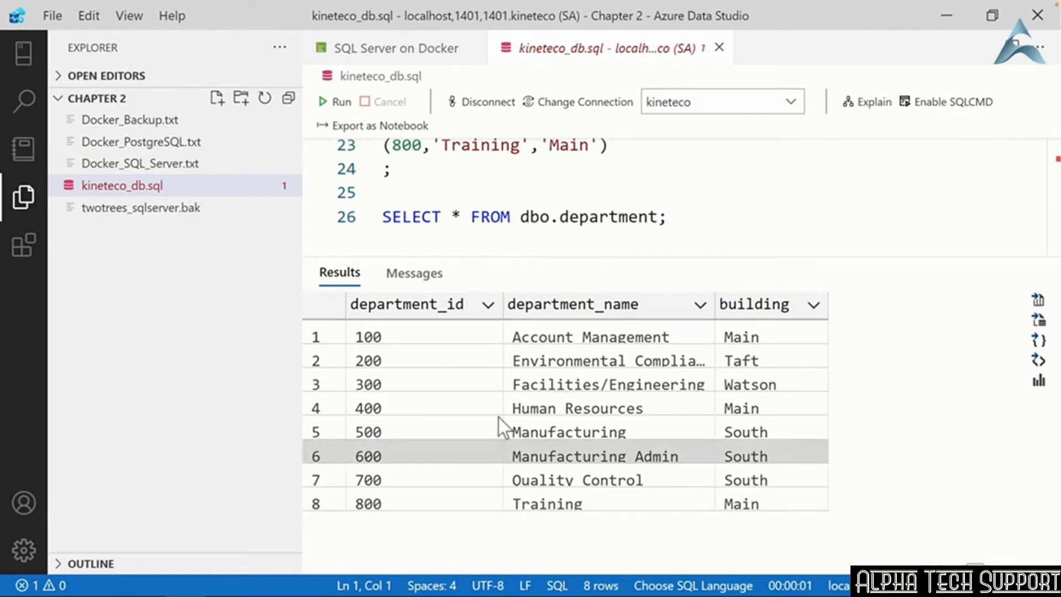
# - Refresh the SQL Server on Docker connection and expand its Databases folder and the kineteco database
pyautogui.click(24, 55)
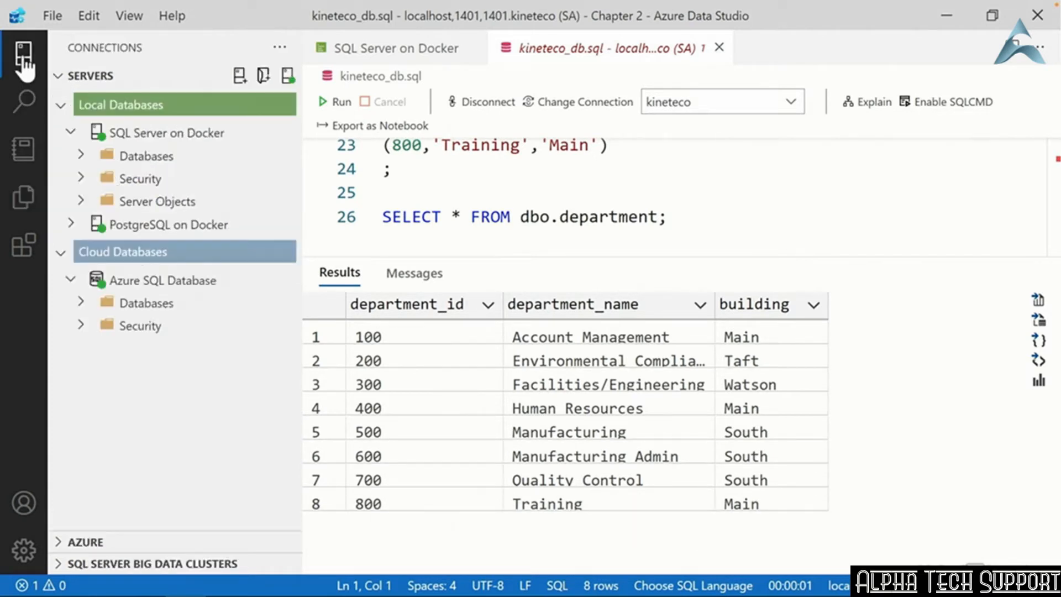
pyautogui.rightClick(156, 134)
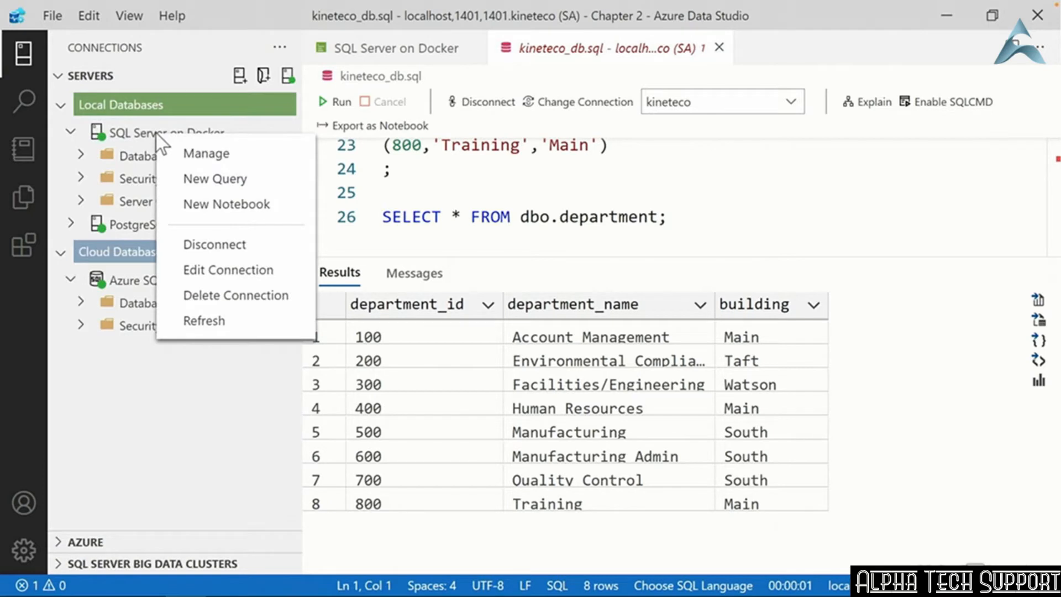
pyautogui.click(225, 324)
pyautogui.click(82, 157)
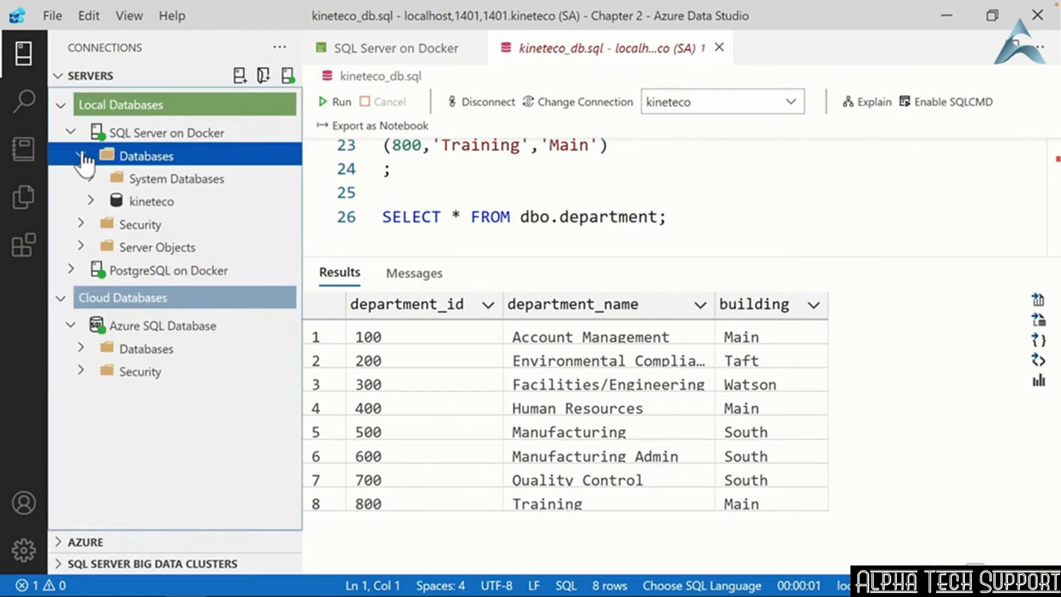
pyautogui.click(158, 203)
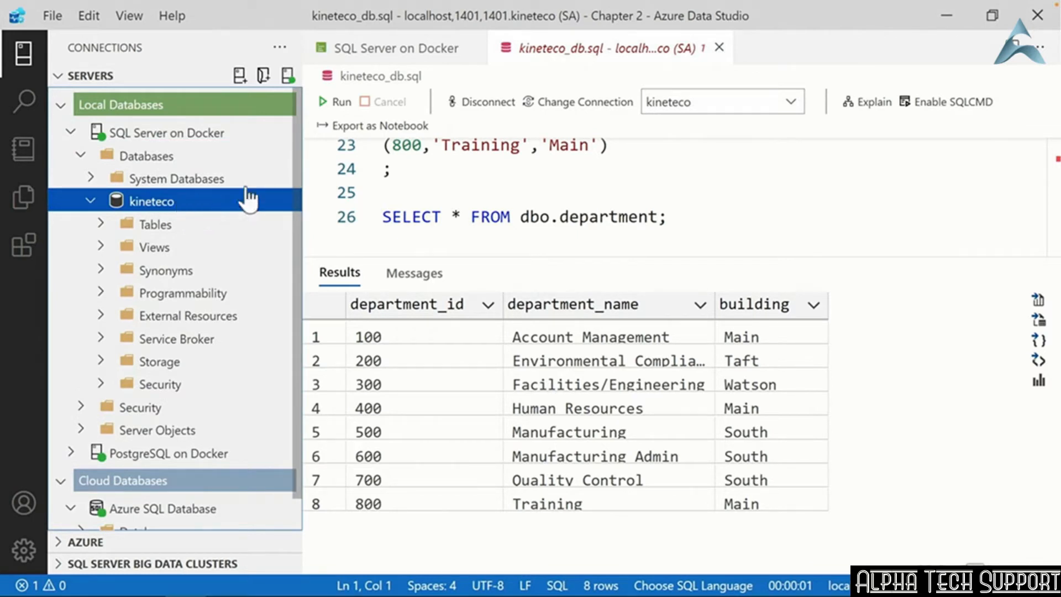
# - Close the kineteco_db.sql script and find kineteco in the database list of the refreshed SQL Server on Docker dashboard
pyautogui.click(719, 47)
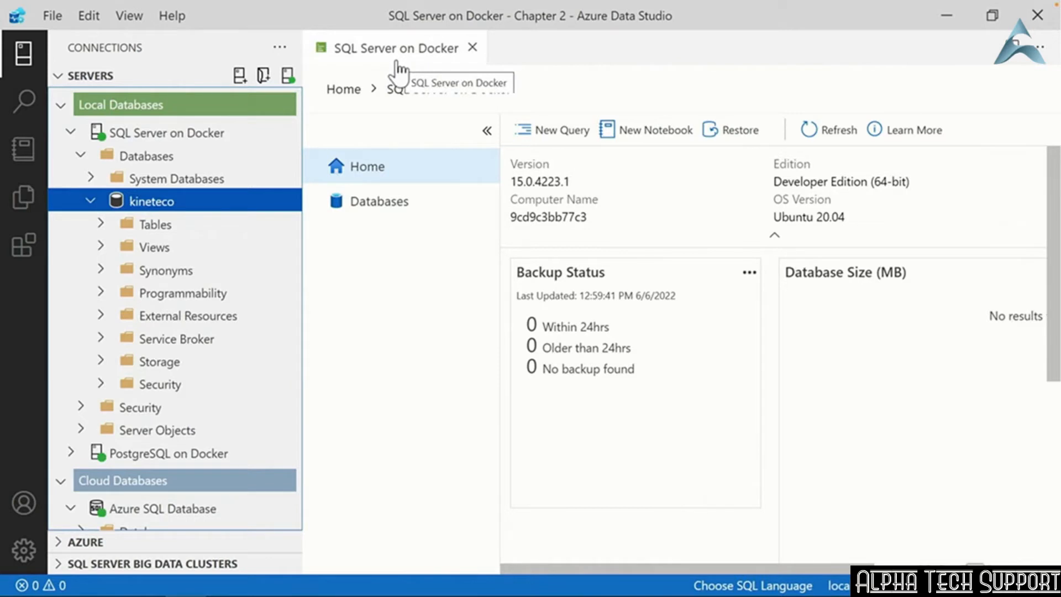
pyautogui.click(831, 135)
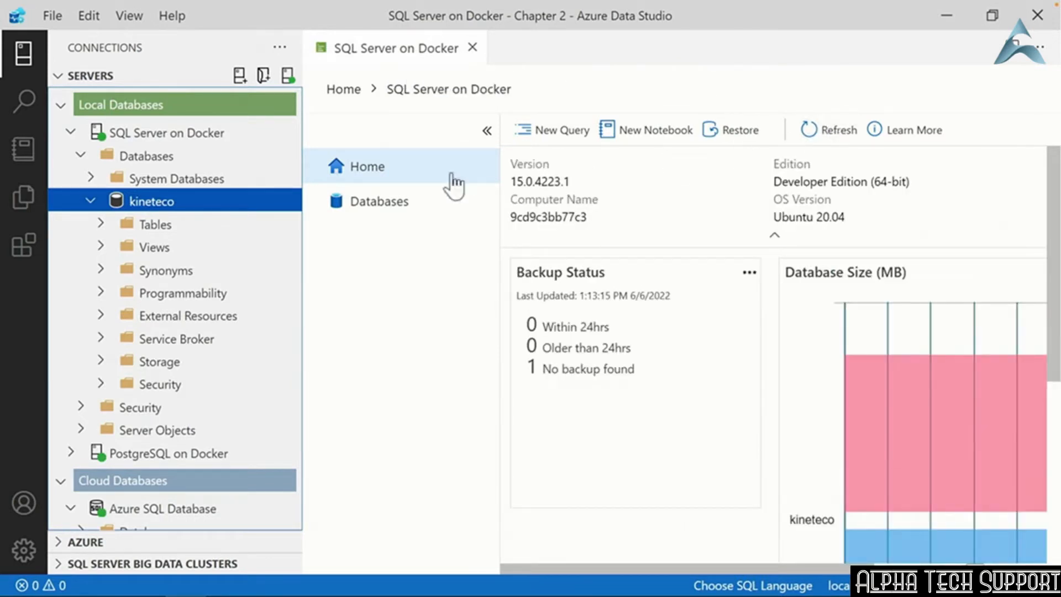
pyautogui.click(362, 204)
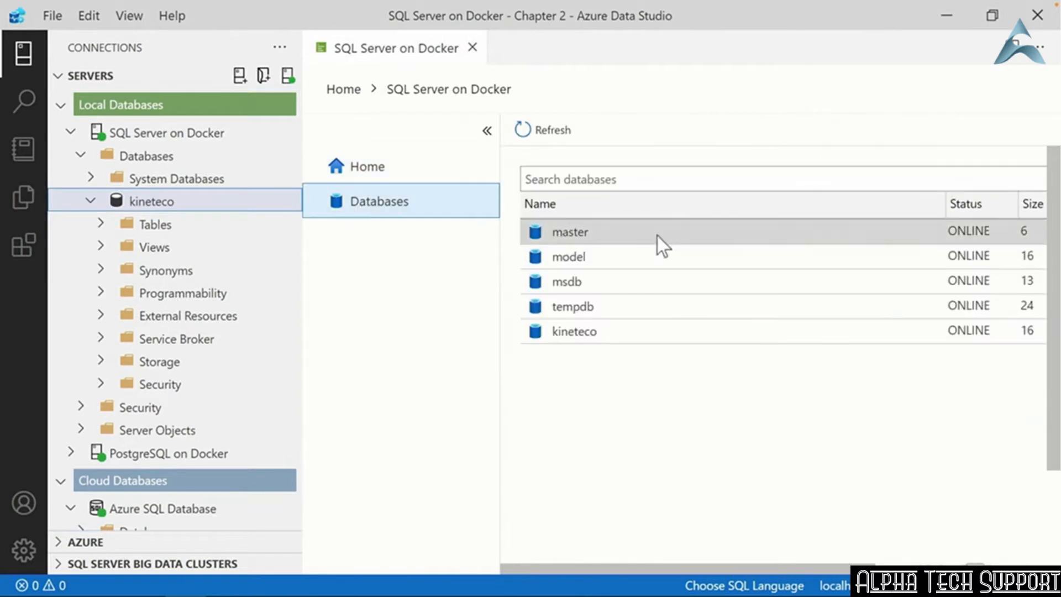
pyautogui.click(567, 334)
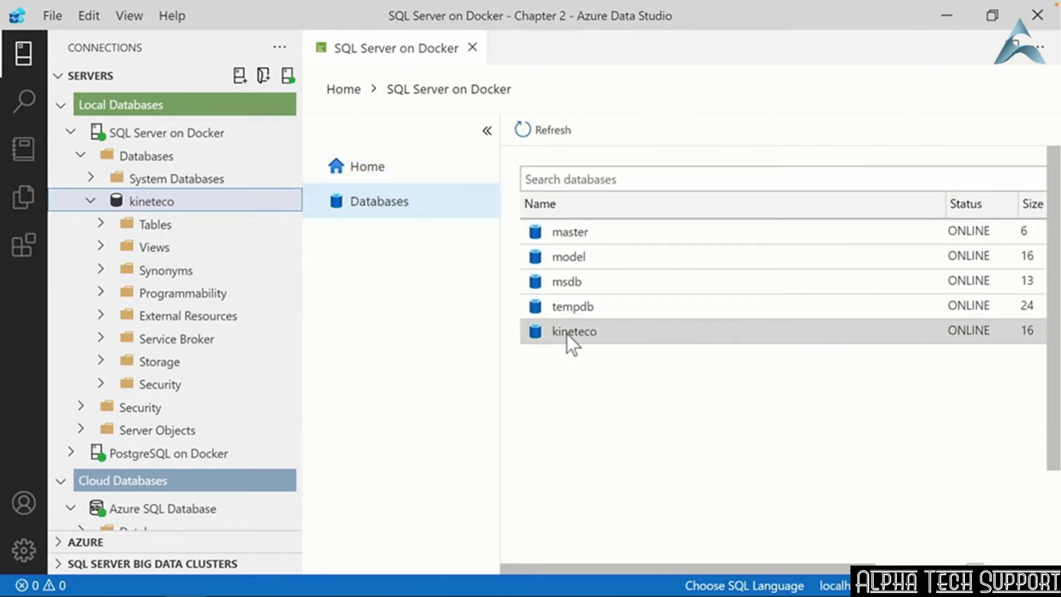
# - Open the kineteco database dashboard and back up the database with the default full backup settings
pyautogui.doubleClick(567, 334)
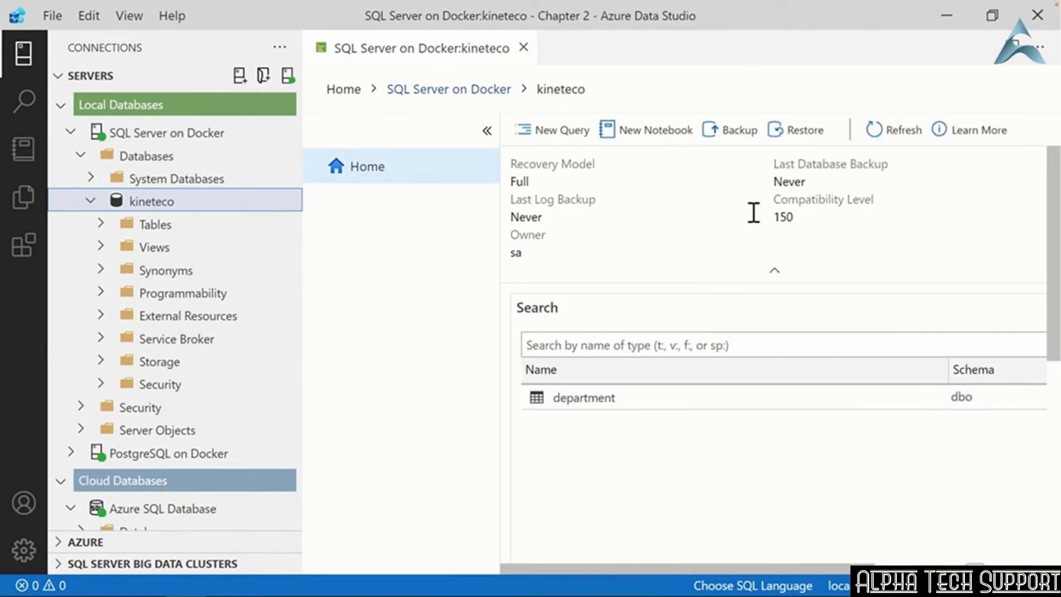
pyautogui.click(734, 137)
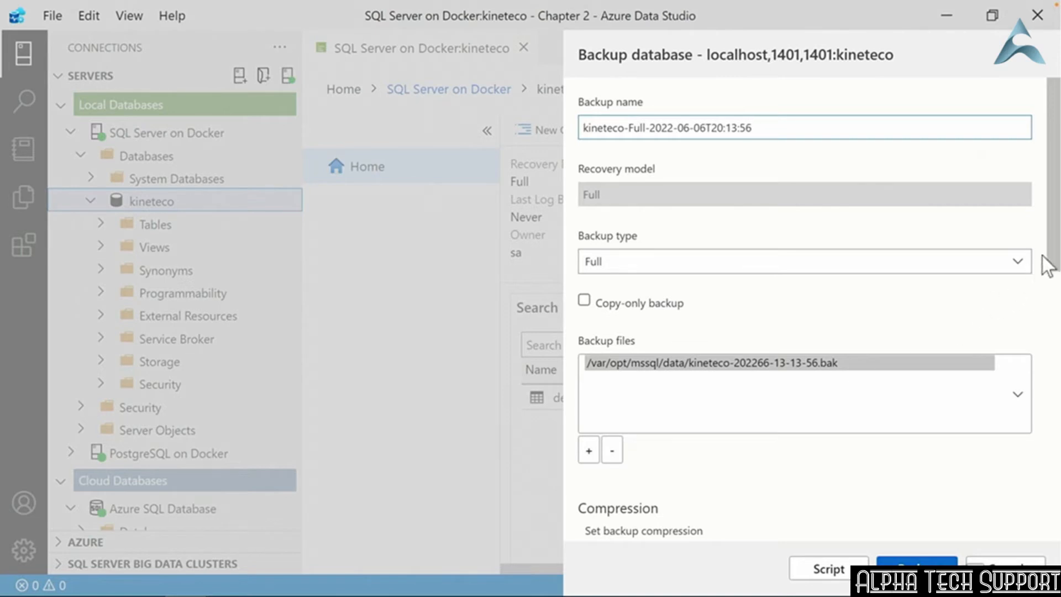
pyautogui.moveTo(1053, 265); pyautogui.dragTo(1056, 533)
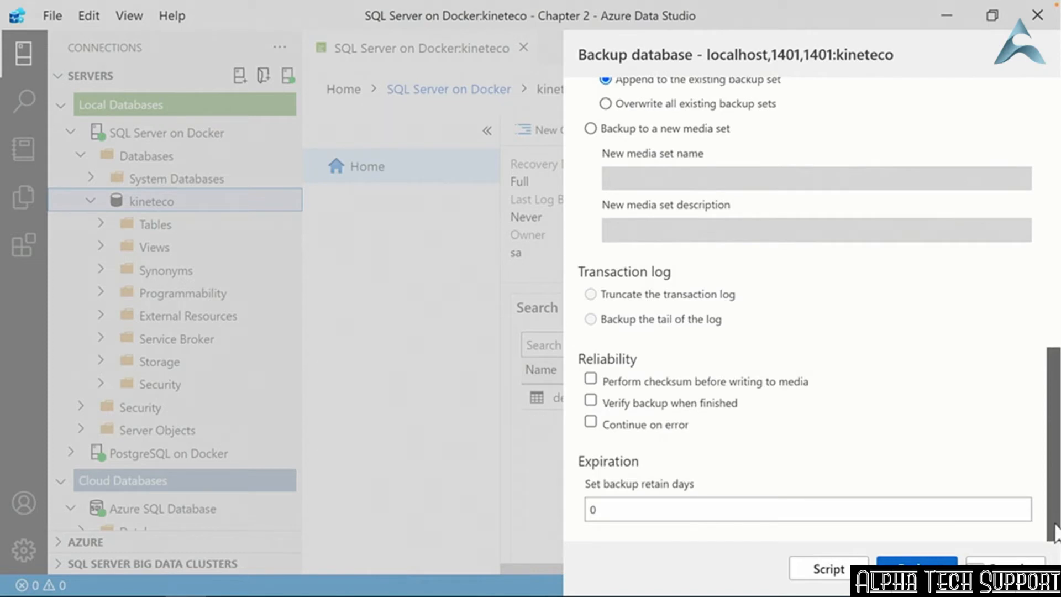
pyautogui.click(915, 566)
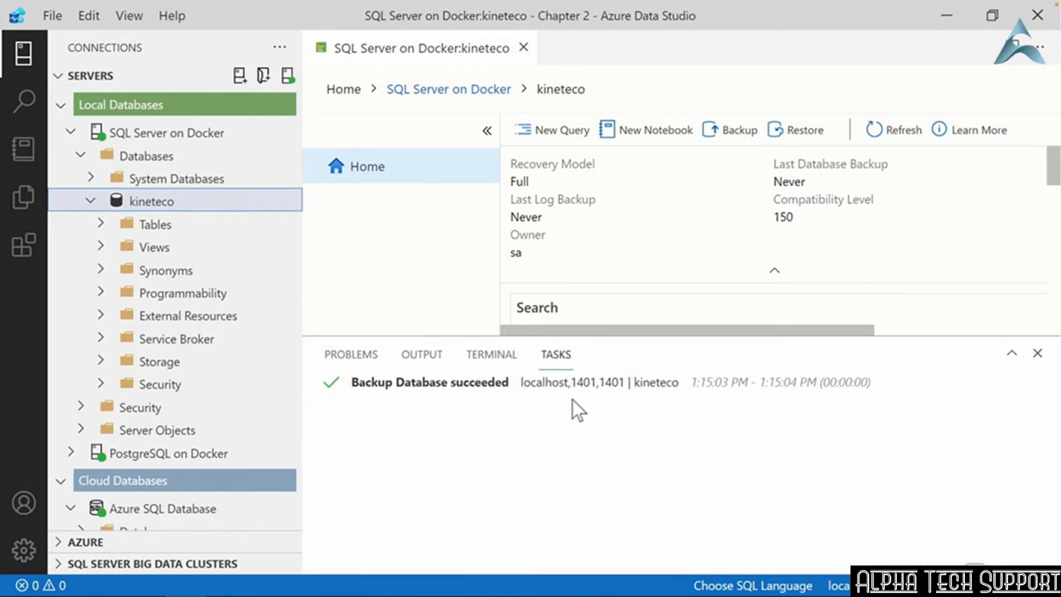
# - Generate the SQL script of the finished kineteco backup task and read through its BACKUP DATABASE statement
pyautogui.click(522, 390)
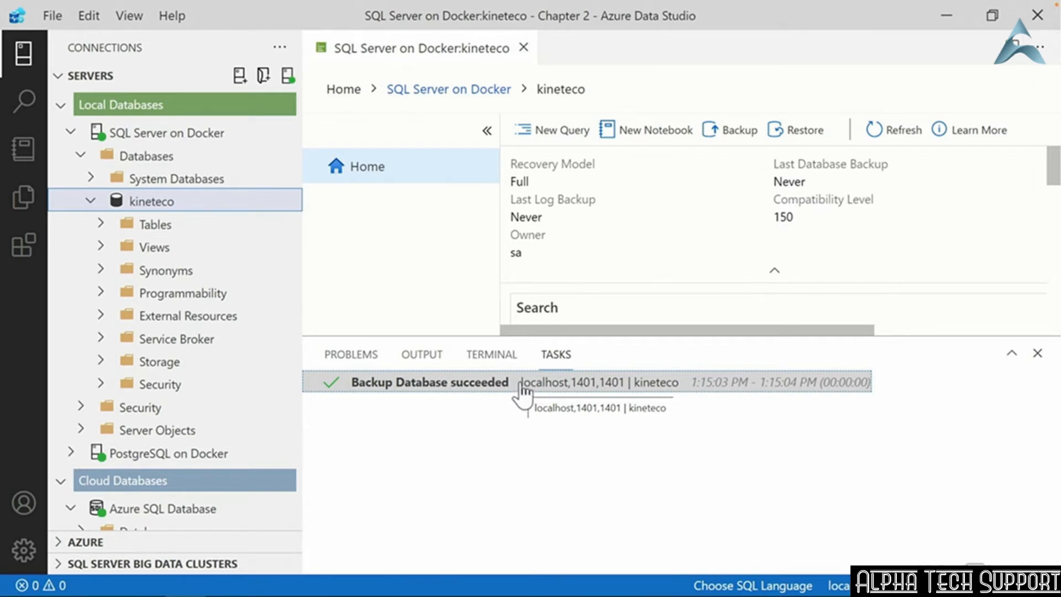
pyautogui.rightClick(457, 387)
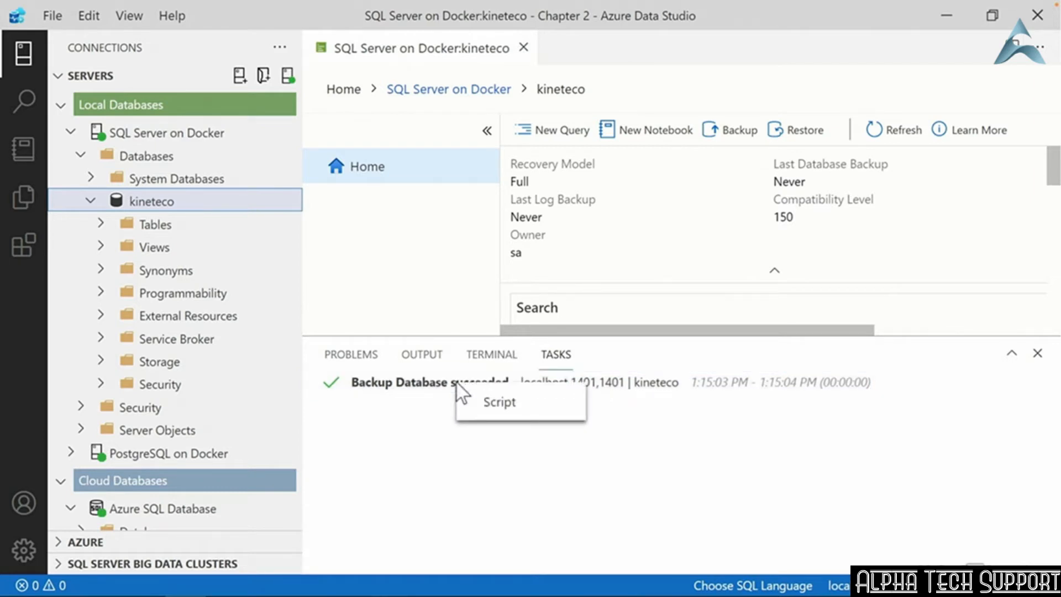
pyautogui.click(509, 401)
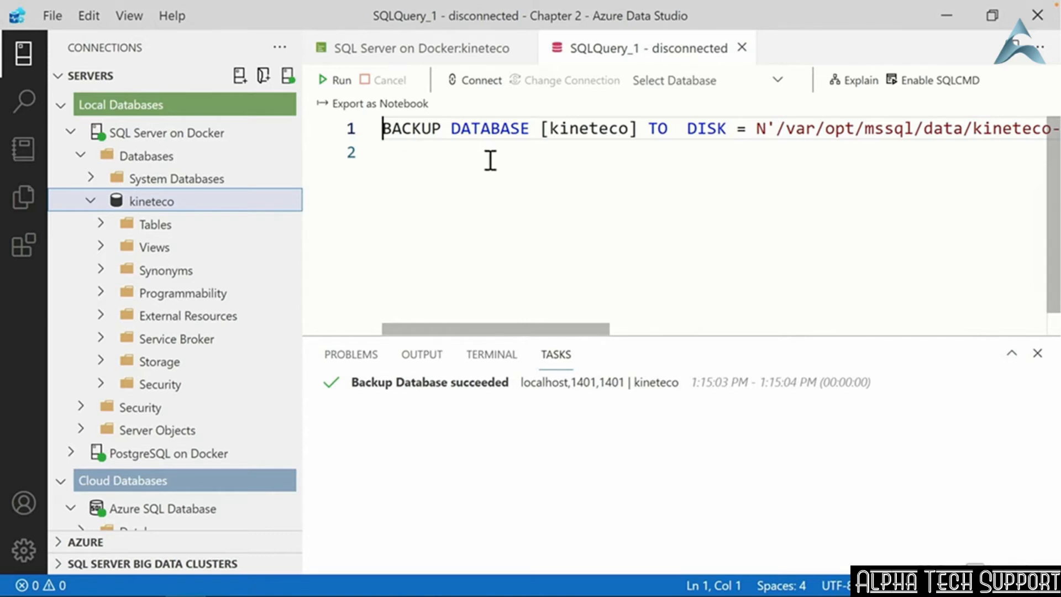
pyautogui.moveTo(551, 331); pyautogui.dragTo(774, 316)
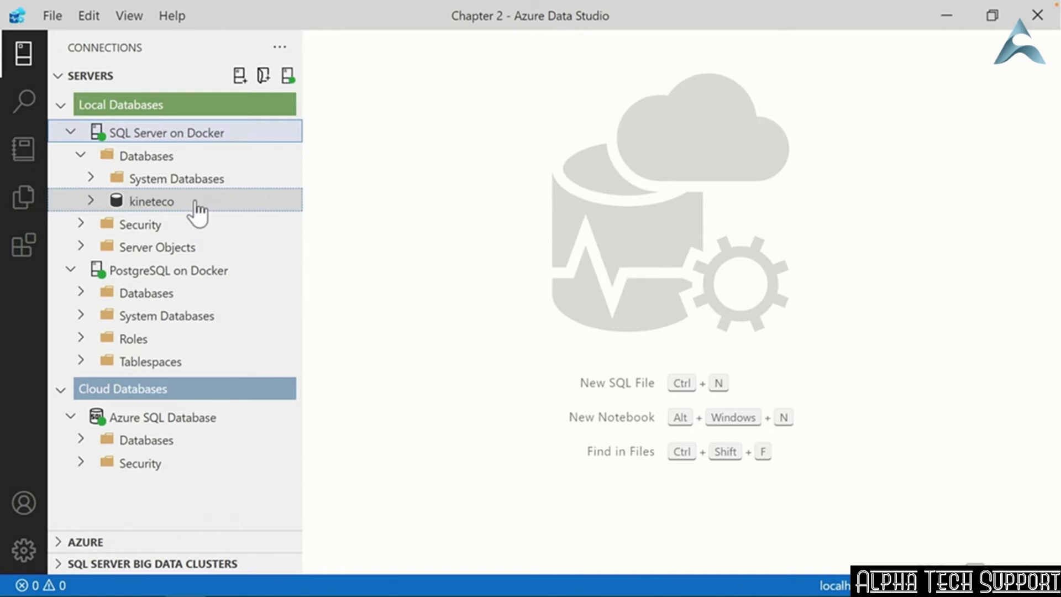
# - Open the management dashboard of the SQL Server on Docker connection
pyautogui.click(208, 157)
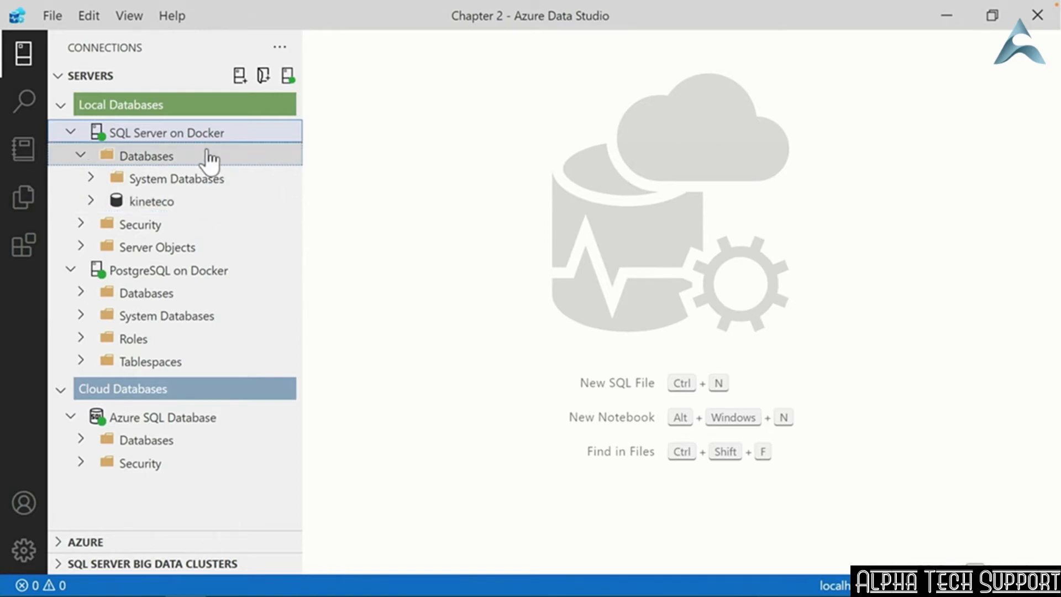
pyautogui.rightClick(191, 133)
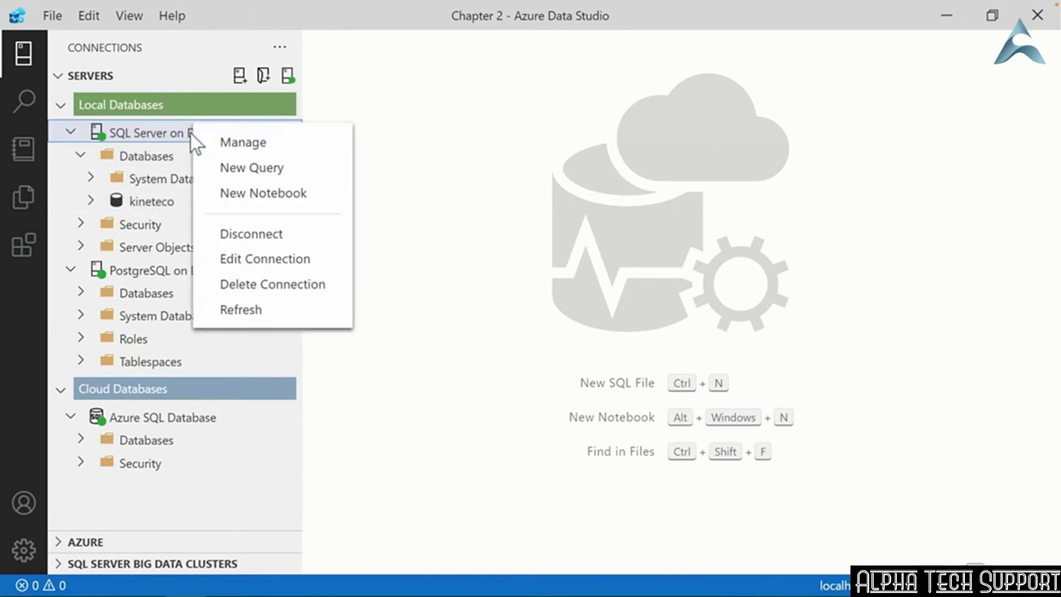
pyautogui.click(271, 145)
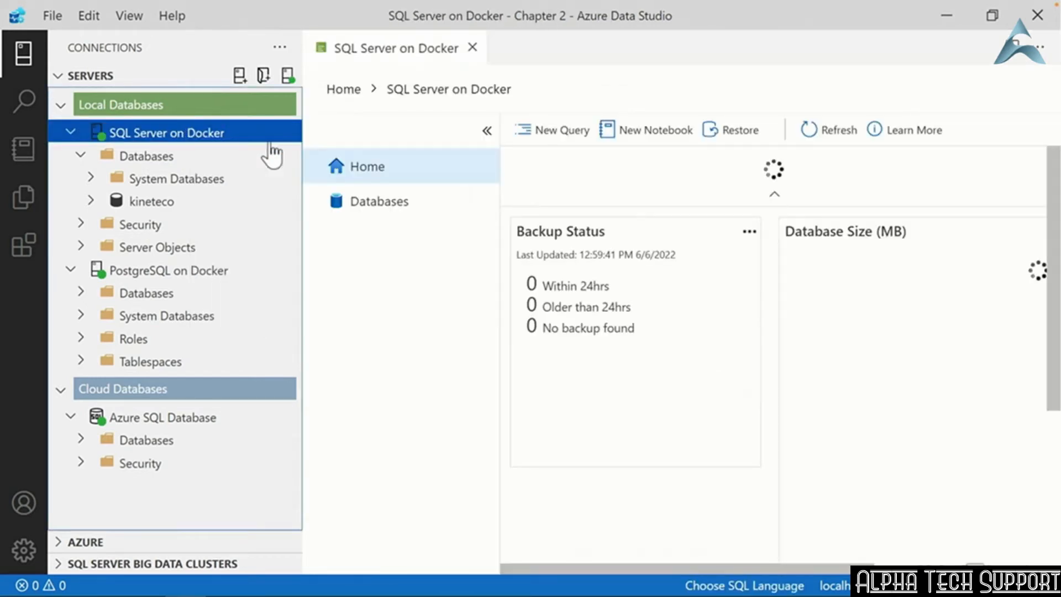
# - Check which server folder a restore from a backup file browses by default, and leave the file browser without selecting anything
pyautogui.click(733, 133)
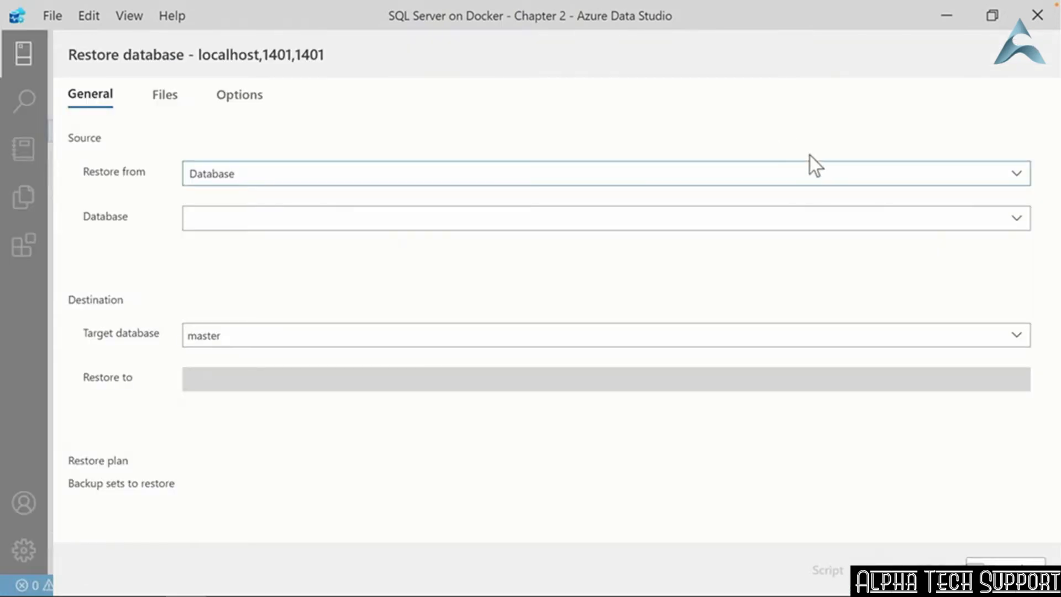
pyautogui.click(1022, 175)
pyautogui.click(947, 218)
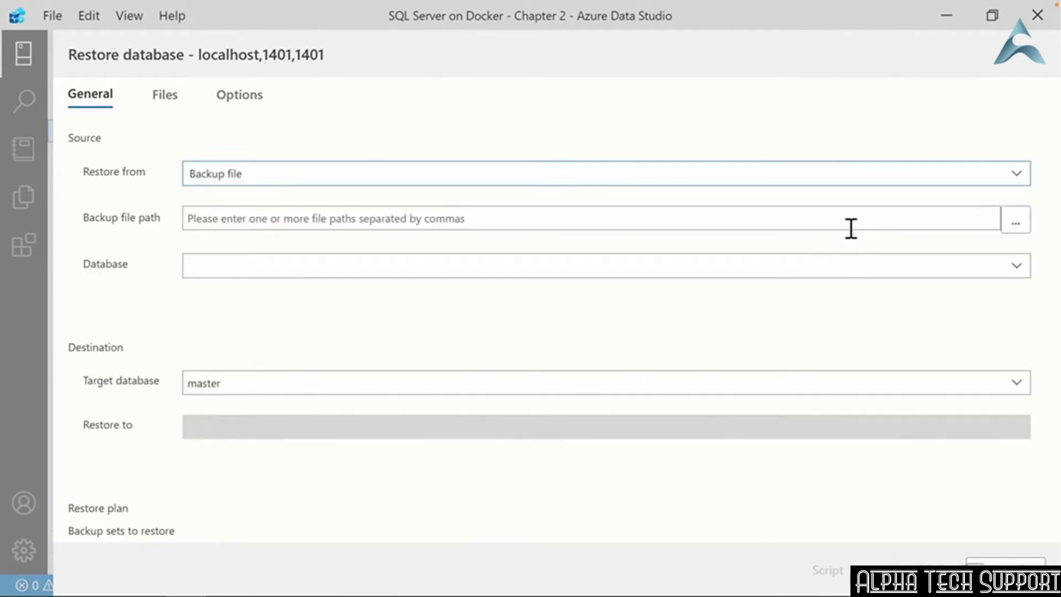
pyautogui.click(1015, 226)
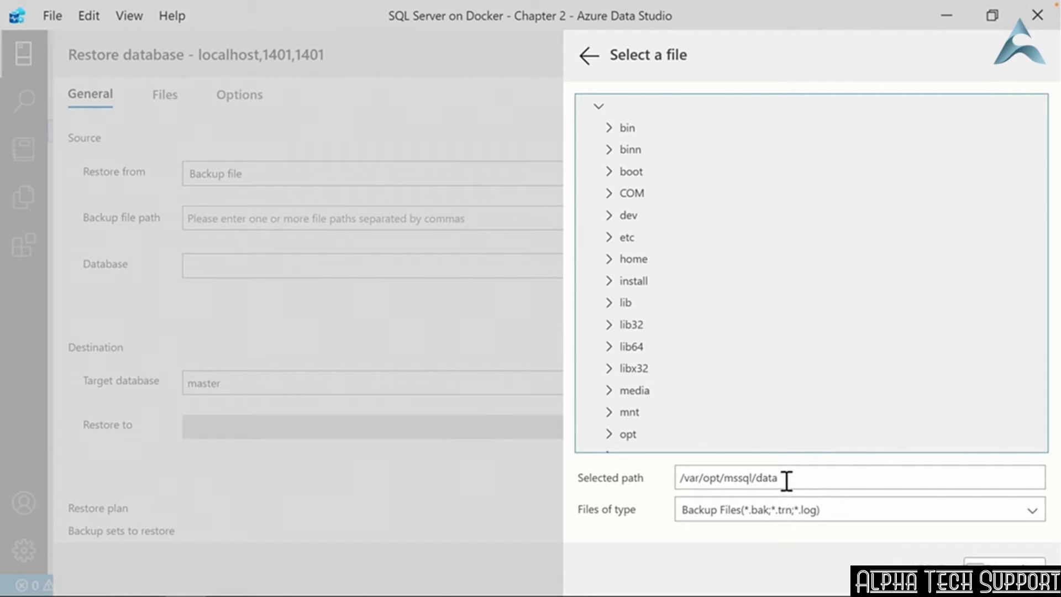
pyautogui.click(1004, 569)
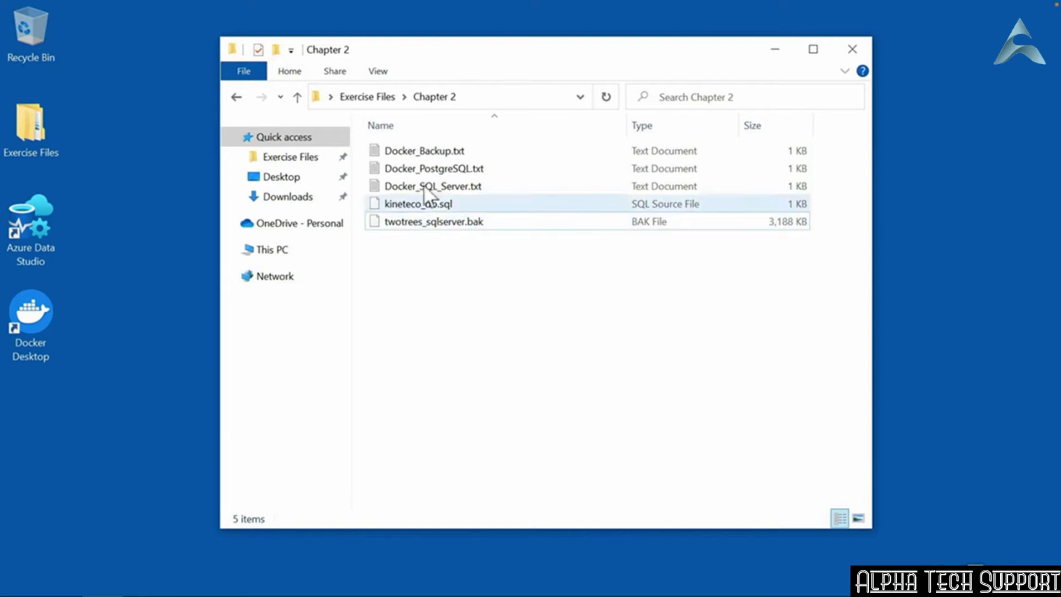
# - Read the copy command in Docker_Backup.txt, close it, and open Windows PowerShell side by side with the Chapter 2 folder
pyautogui.doubleClick(406, 154)
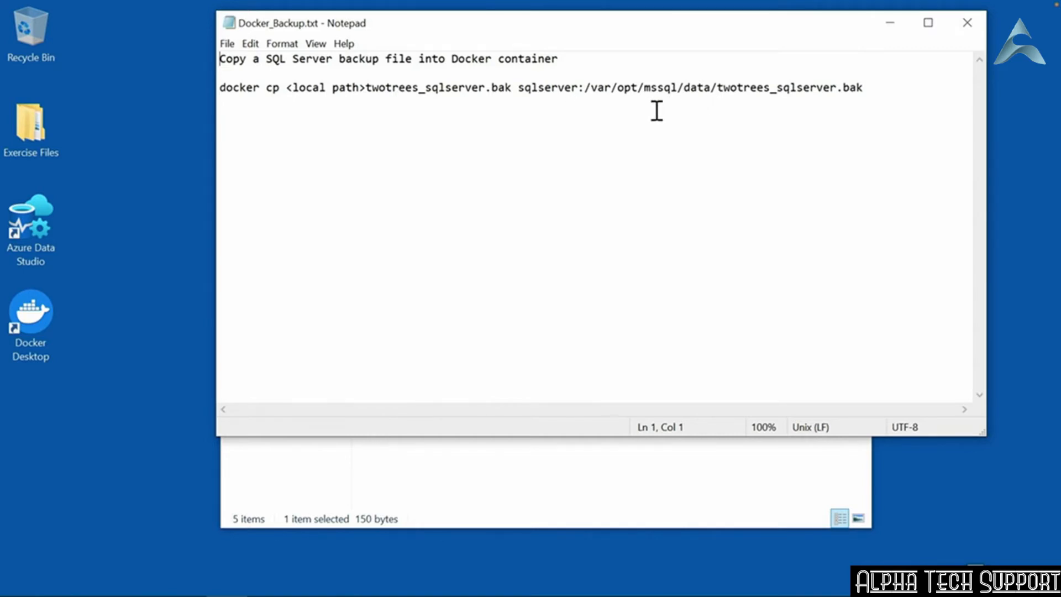
pyautogui.click(965, 23)
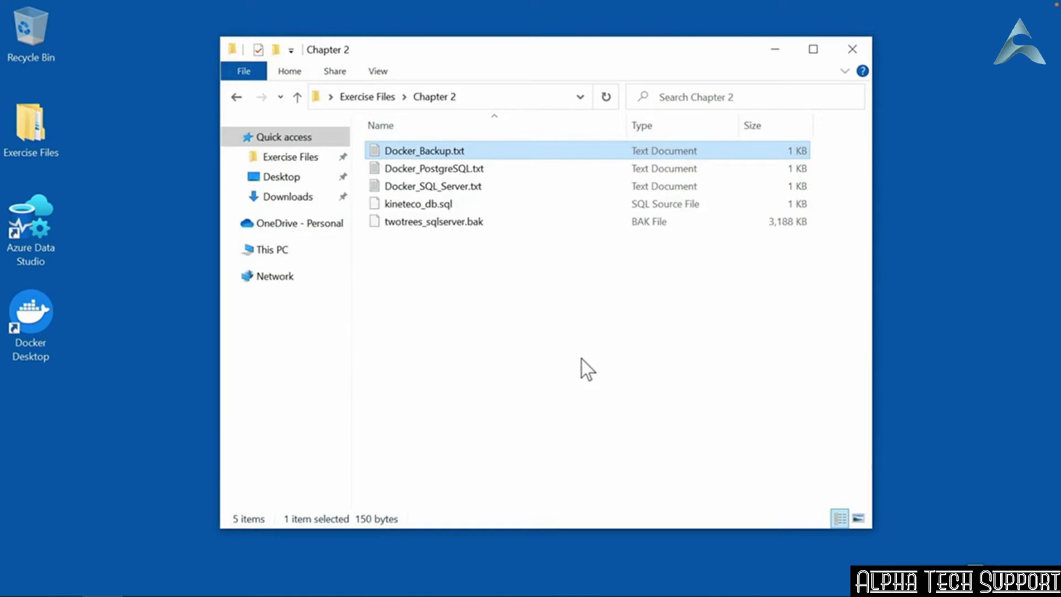
pyautogui.click(20, 580)
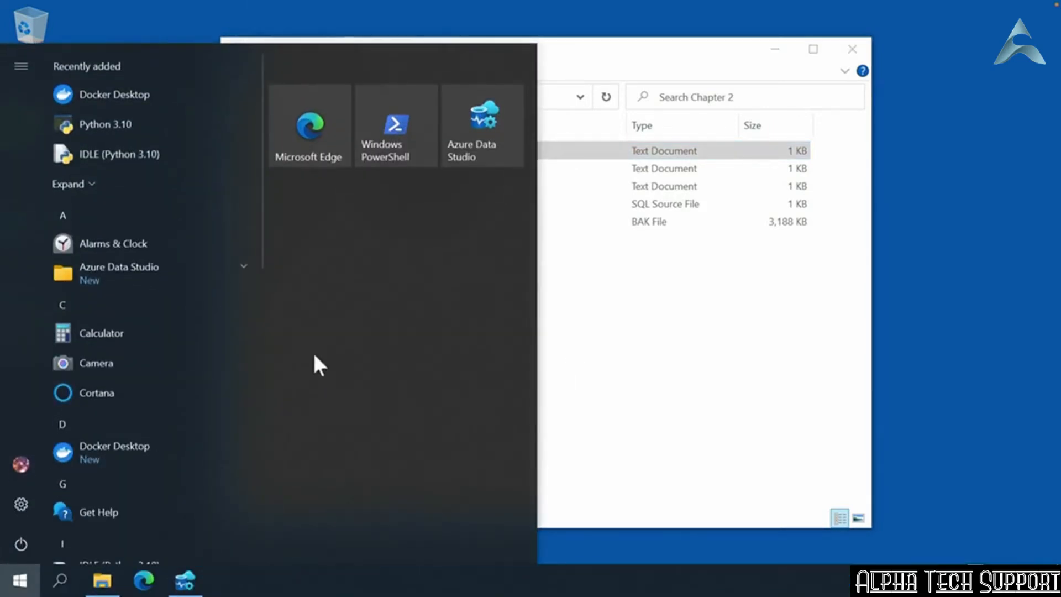
pyautogui.click(386, 157)
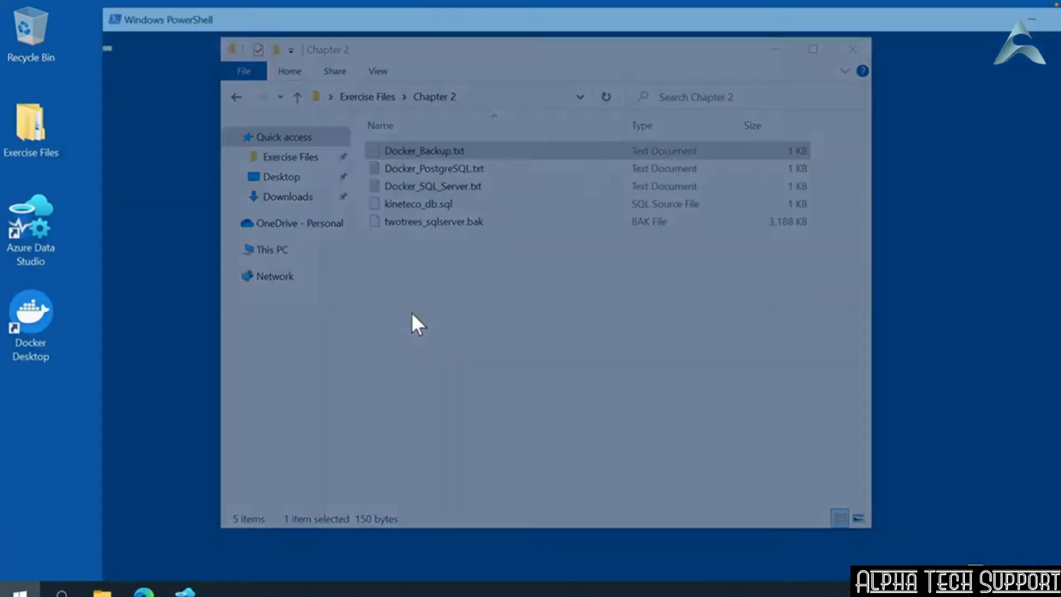
pyautogui.moveTo(542, 21); pyautogui.dragTo(1, 72)
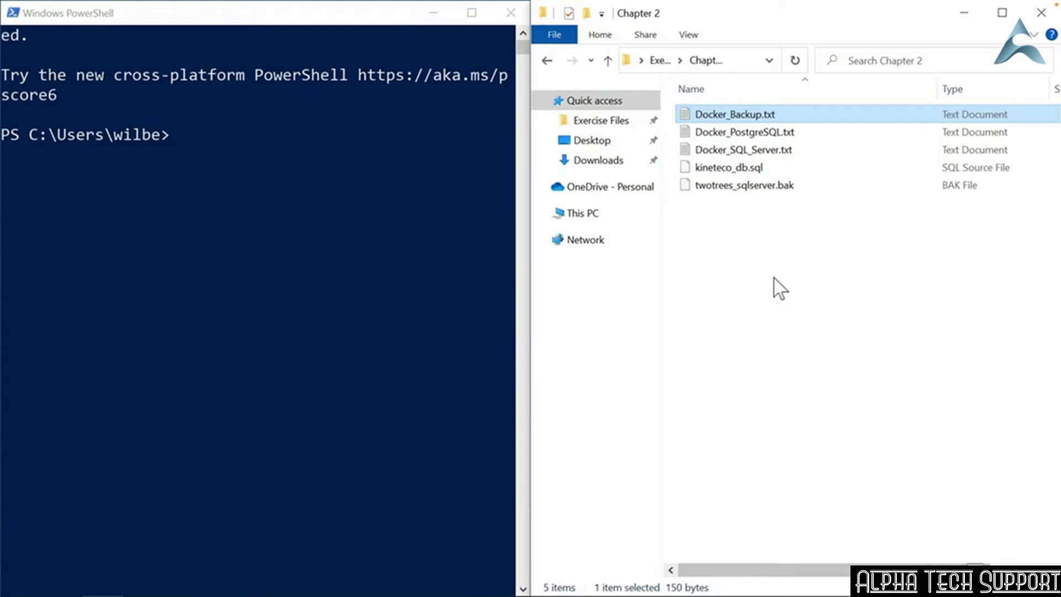
# - Run docker cp to copy twotrees_sqlserver.bak from the Chapter 2 folder to sqlserver:/var/opt/mssql/data/twotrees_sqlserver.bak
pyautogui.click(184, 143)
pyautogui.click(184, 139)
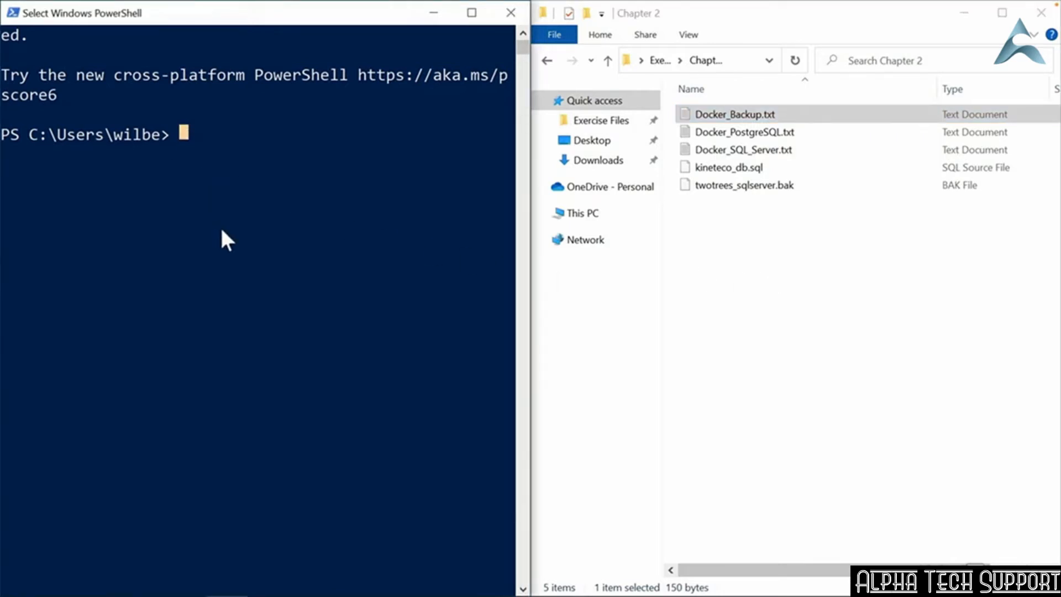
pyautogui.write('docker cp')
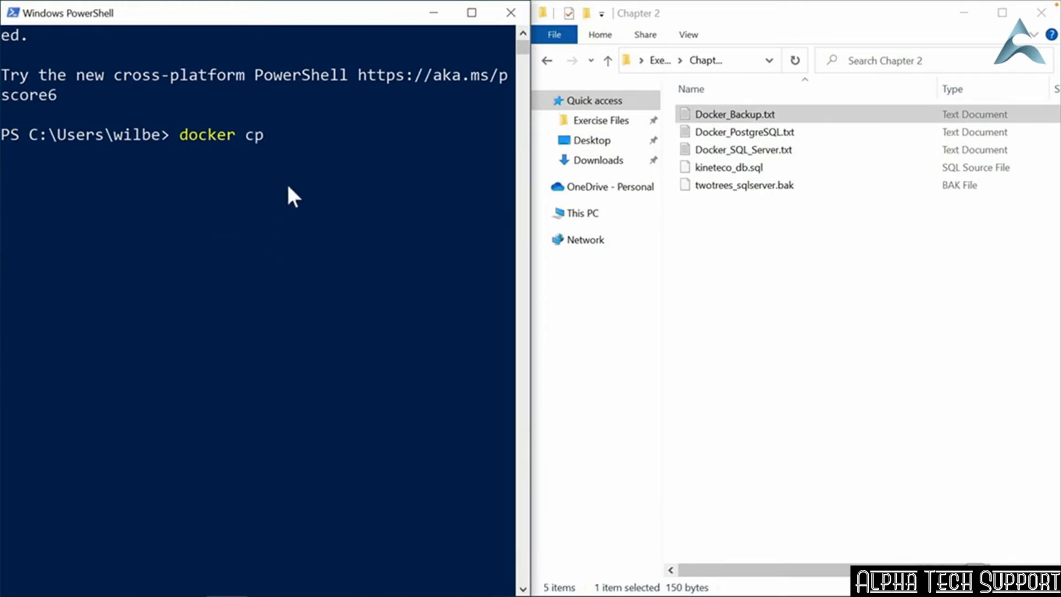
pyautogui.moveTo(716, 186); pyautogui.dragTo(307, 149)
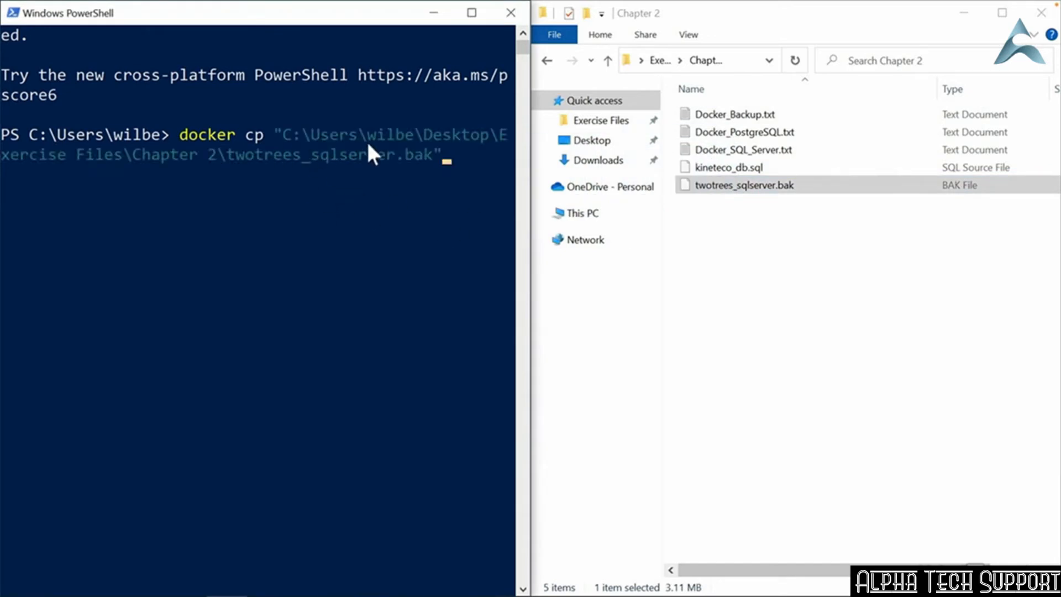
pyautogui.click(471, 13)
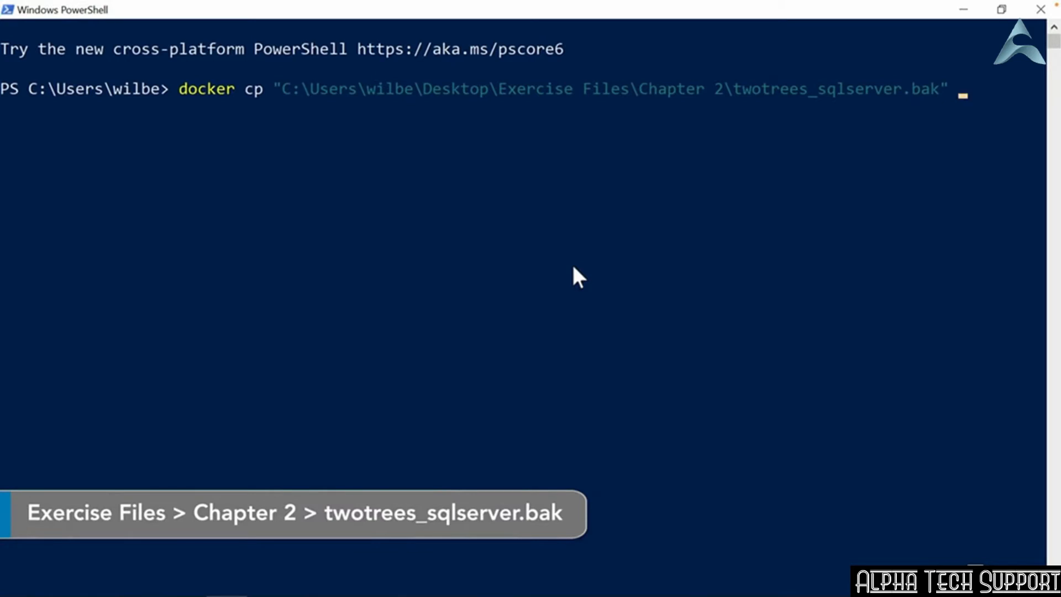
pyautogui.write('sqlserver:')
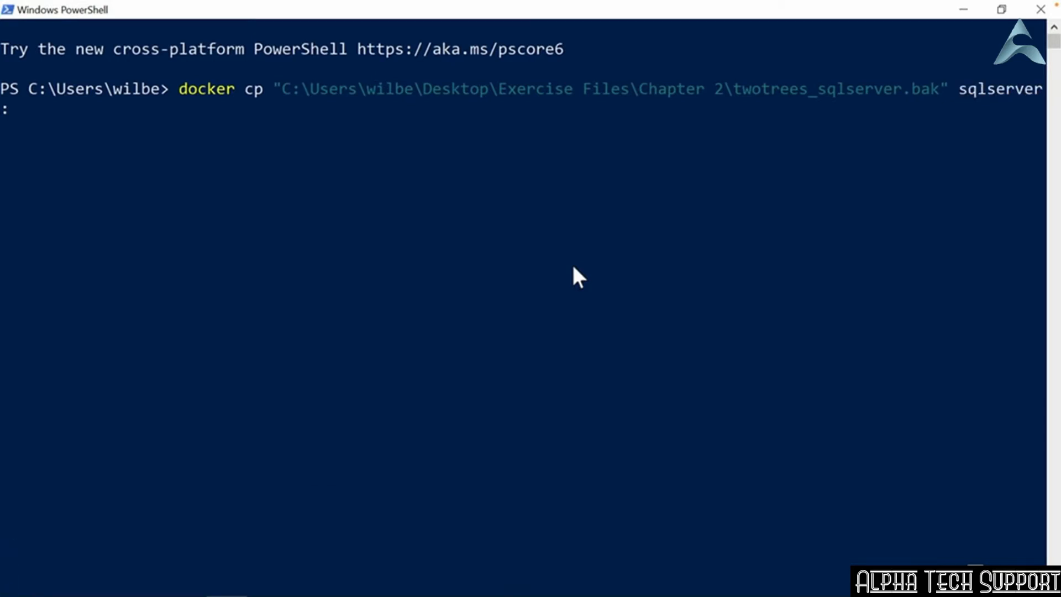
pyautogui.write('/var/opt/')
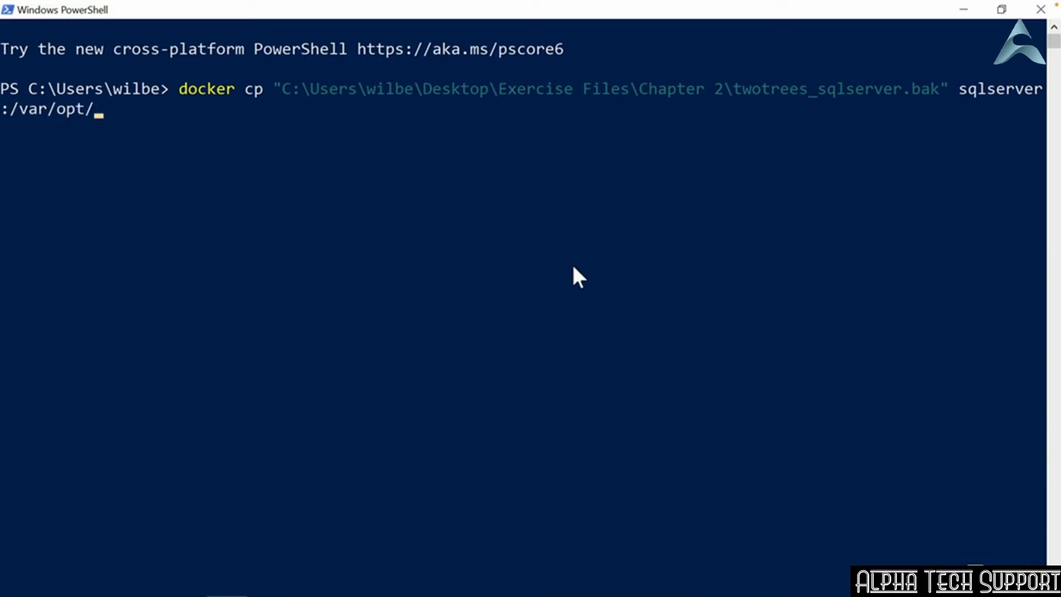
pyautogui.write('mssql/data/')
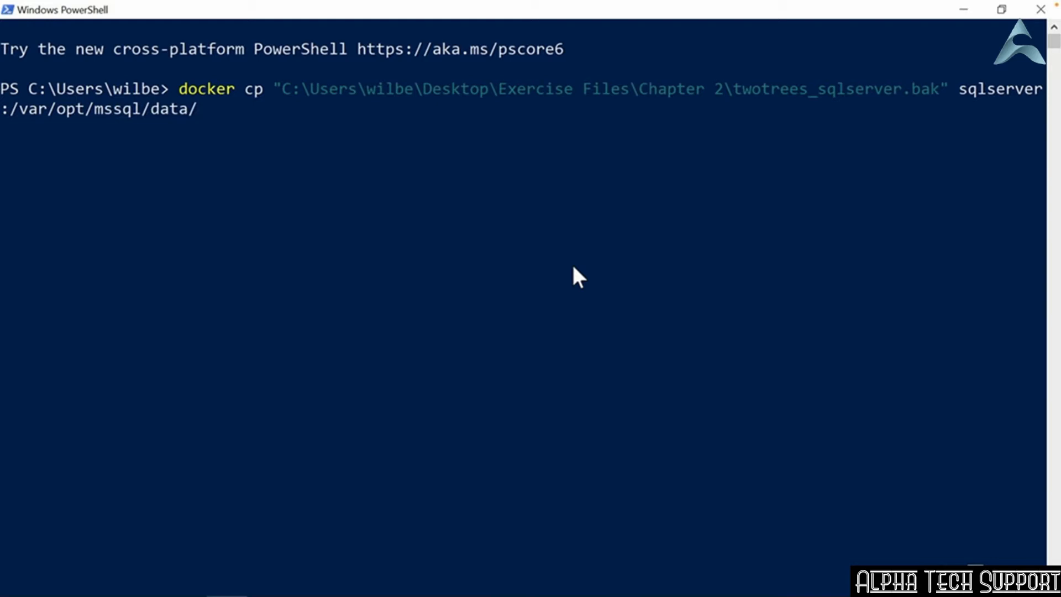
pyautogui.write('twotrees_sqlserver.')
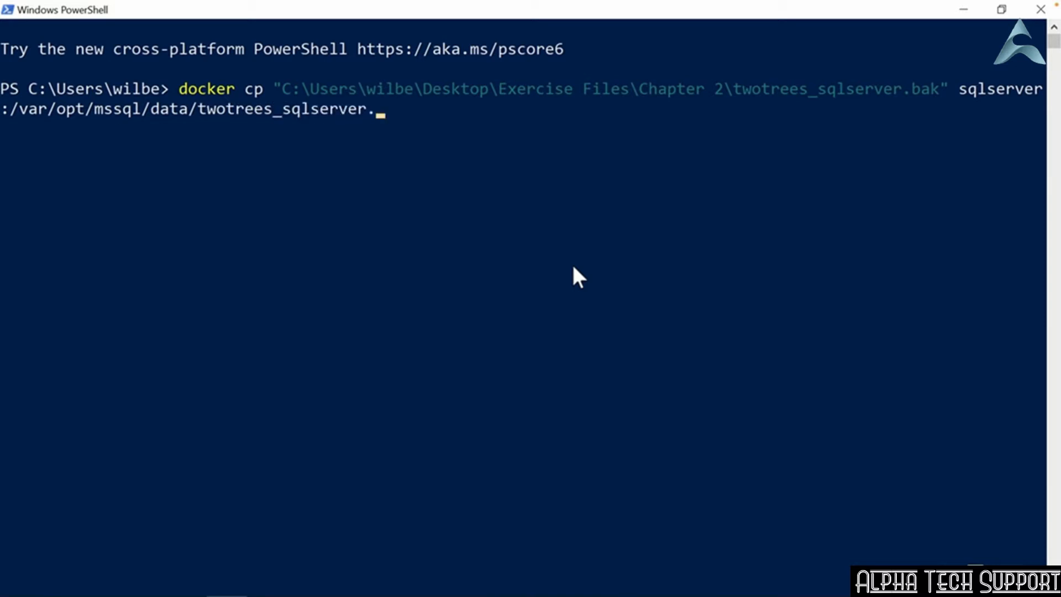
pyautogui.write('bak')
pyautogui.press('Return')
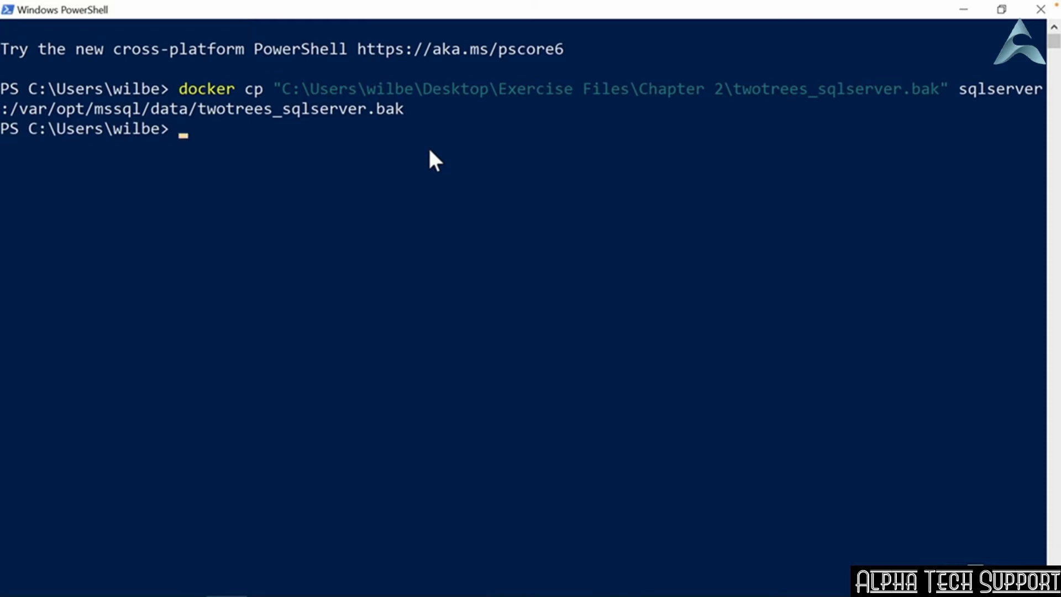
# - Close PowerShell and the Chapter 2 folder window, and switch back to Azure Data Studio
pyautogui.click(1039, 10)
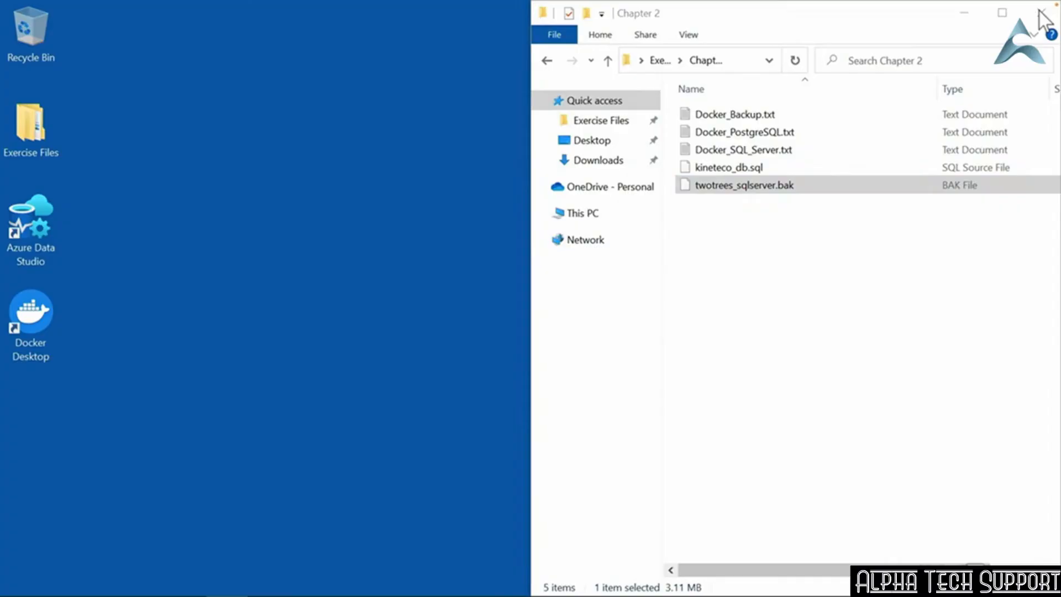
pyautogui.moveTo(856, 18); pyautogui.dragTo(703, 52)
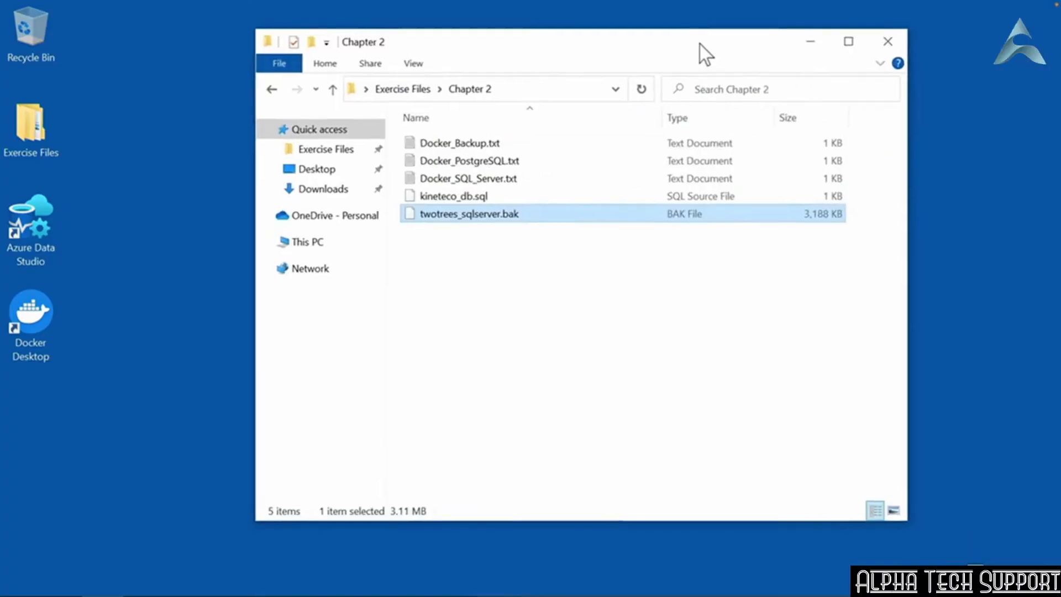
pyautogui.click(869, 48)
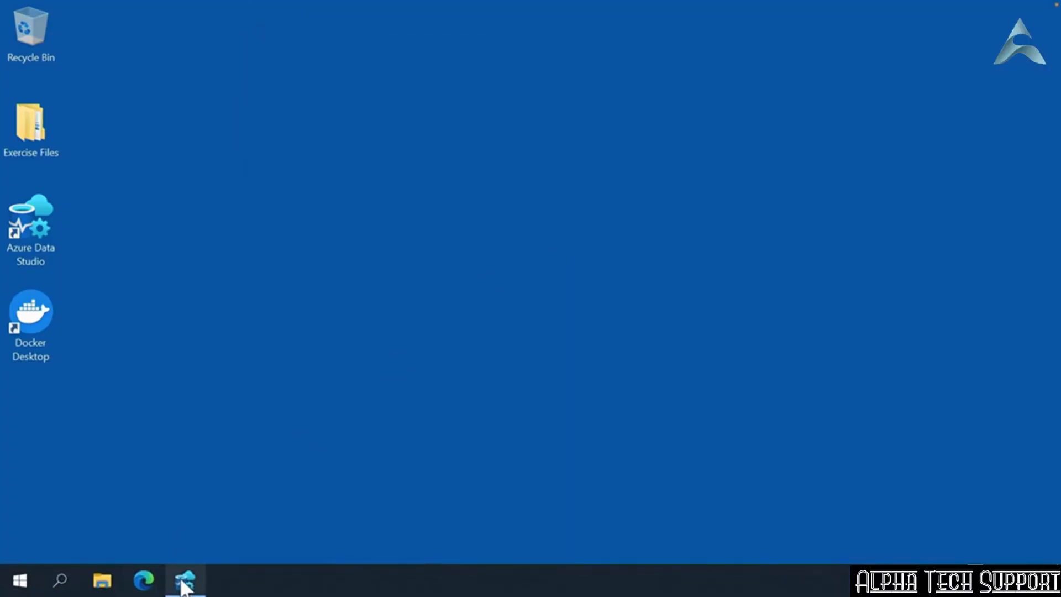
pyautogui.click(184, 590)
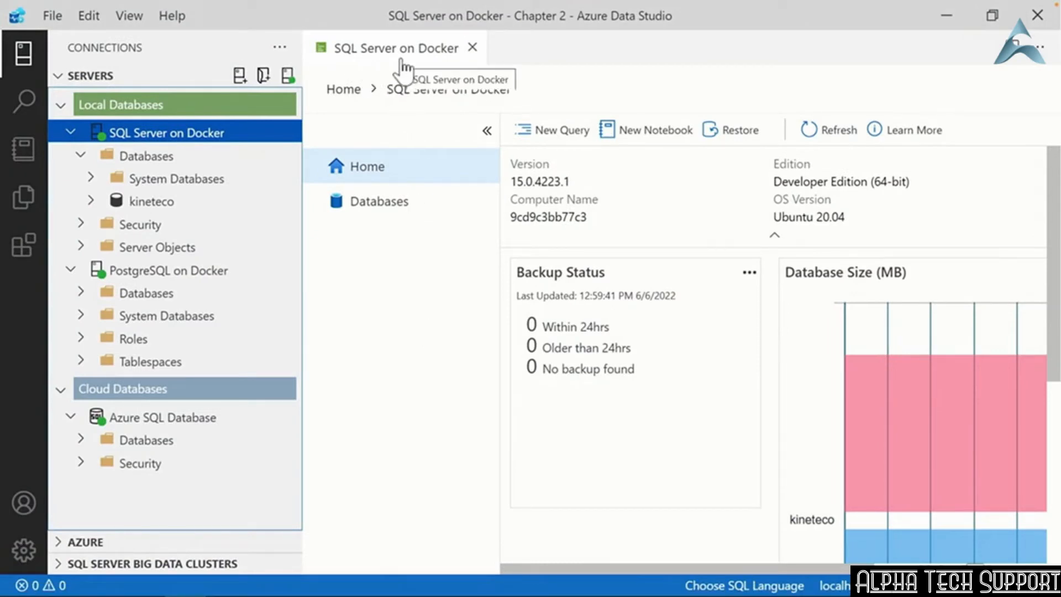
# - Restore the twotrees database on SQL Server on Docker from the backup file /var/opt/mssql/data/twotrees_sqlserver.bak
pyautogui.click(740, 132)
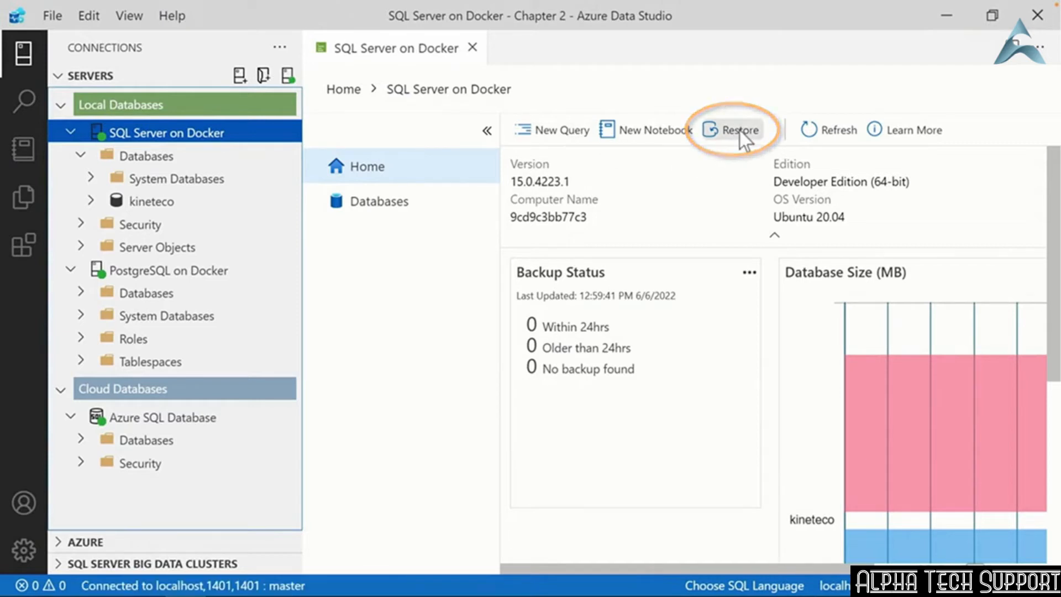
pyautogui.click(1014, 174)
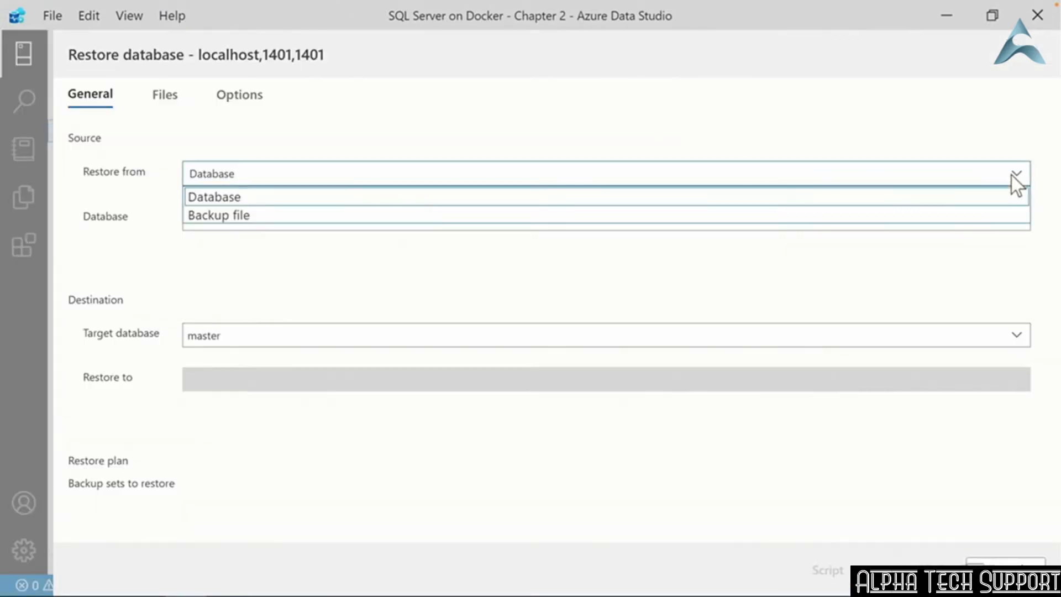
pyautogui.click(997, 214)
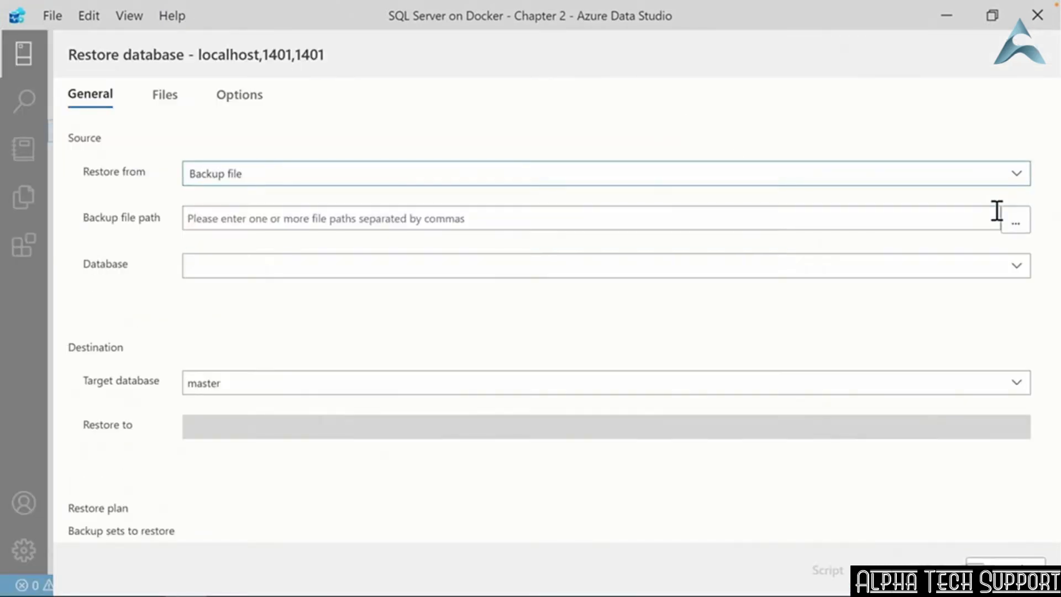
pyautogui.click(1015, 231)
pyautogui.moveTo(1046, 130); pyautogui.dragTo(1049, 366)
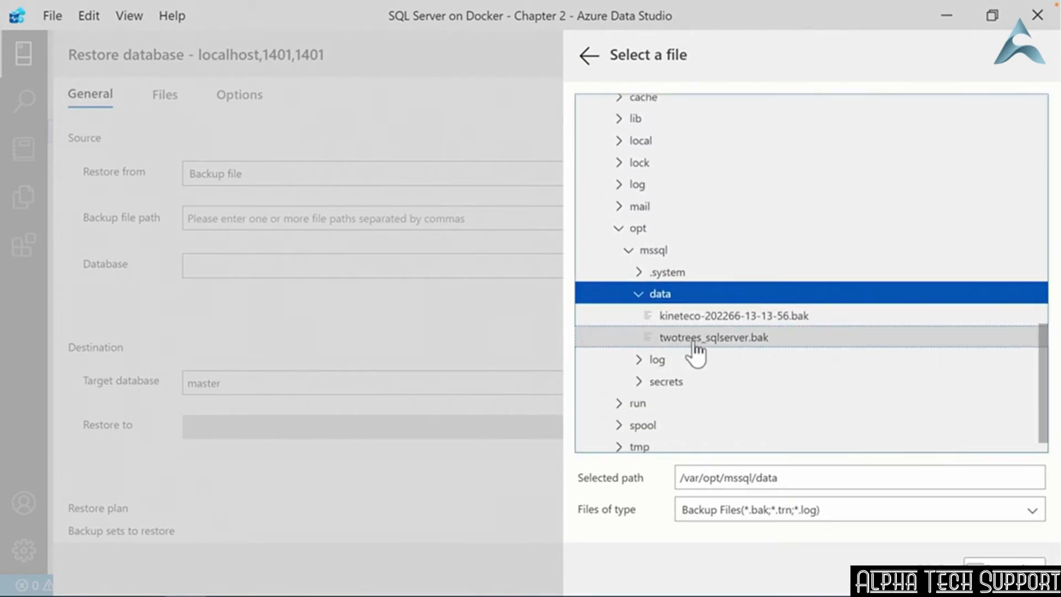
pyautogui.click(721, 342)
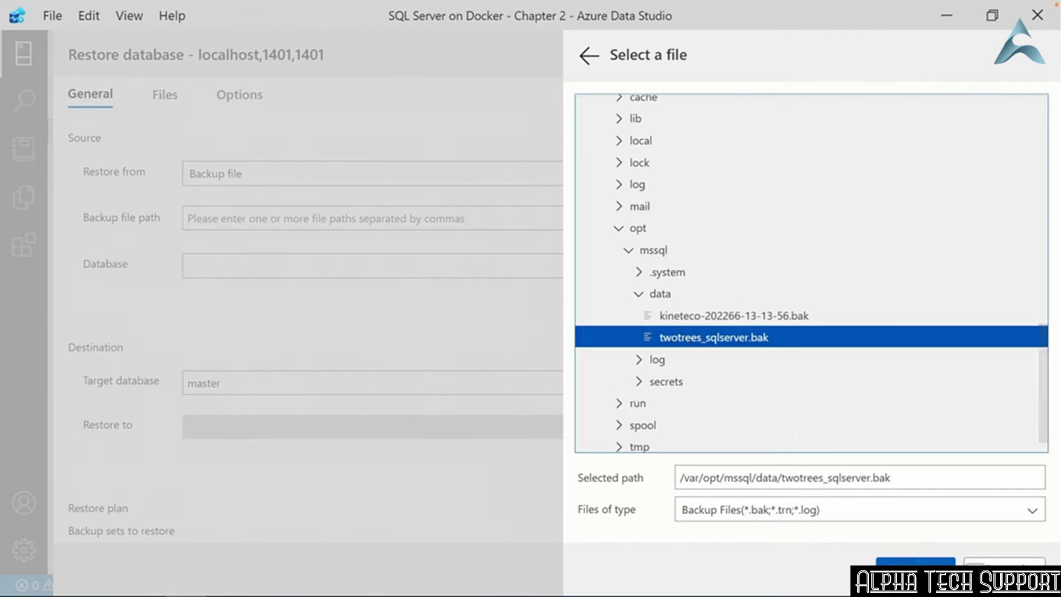
pyautogui.click(915, 561)
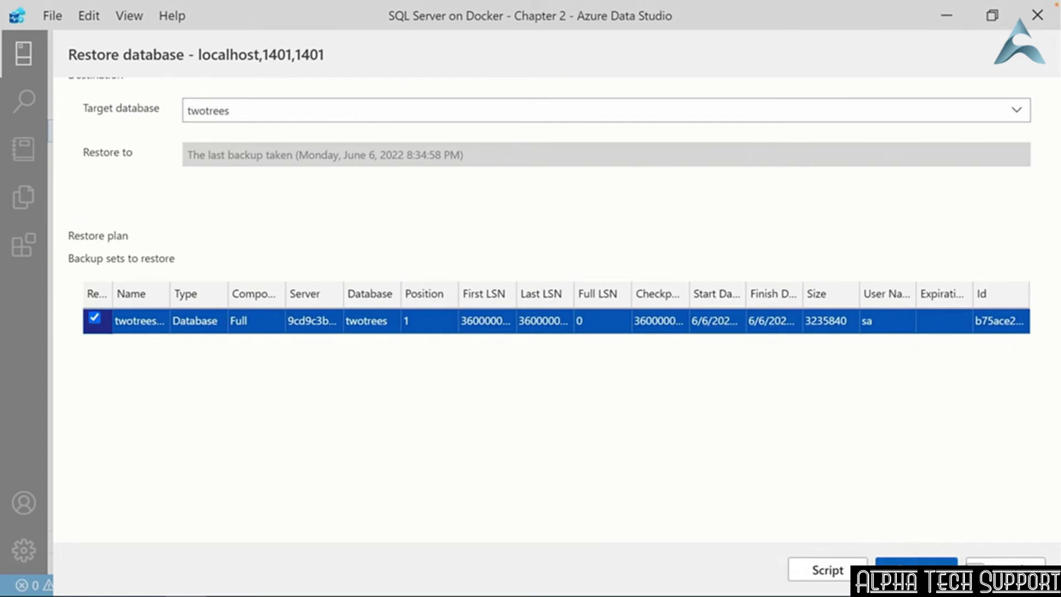
pyautogui.click(915, 569)
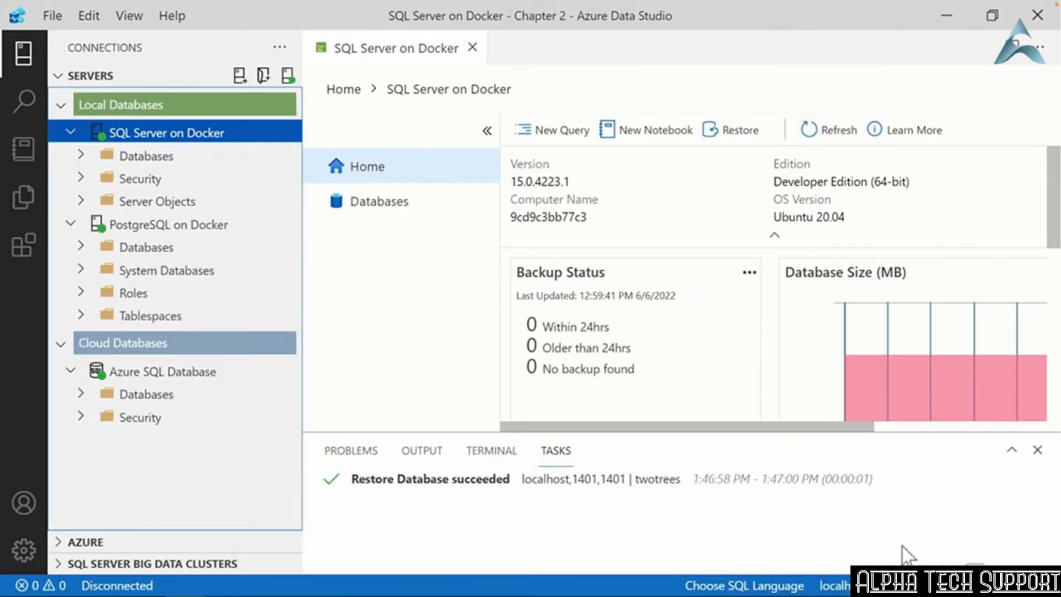
# - Script the finished Restore Database task to read its SQL, and close the script together with the SQL Server on Docker dashboard
pyautogui.click(580, 477)
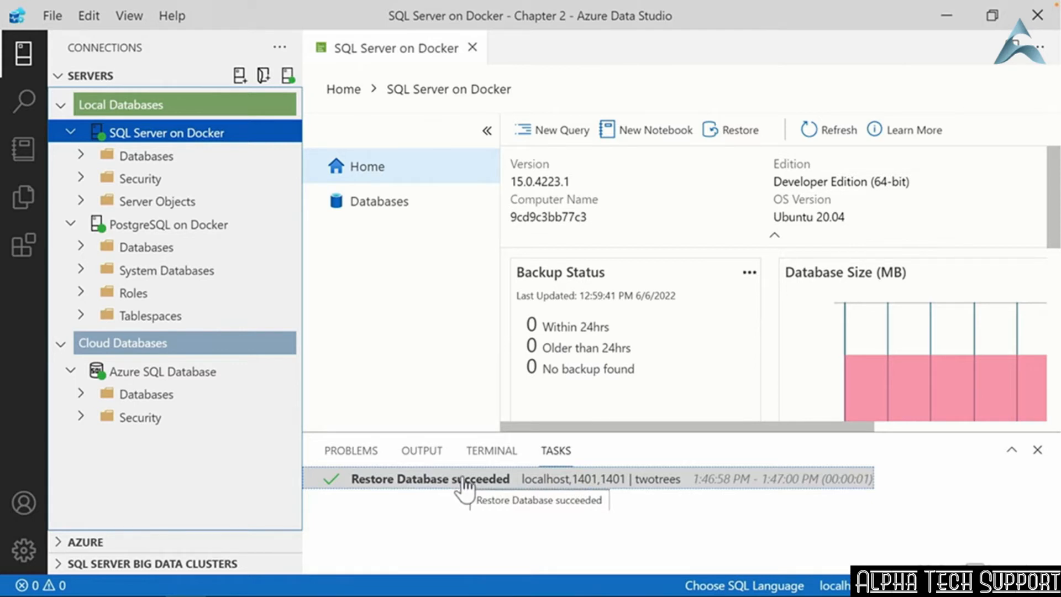
pyautogui.rightClick(467, 478)
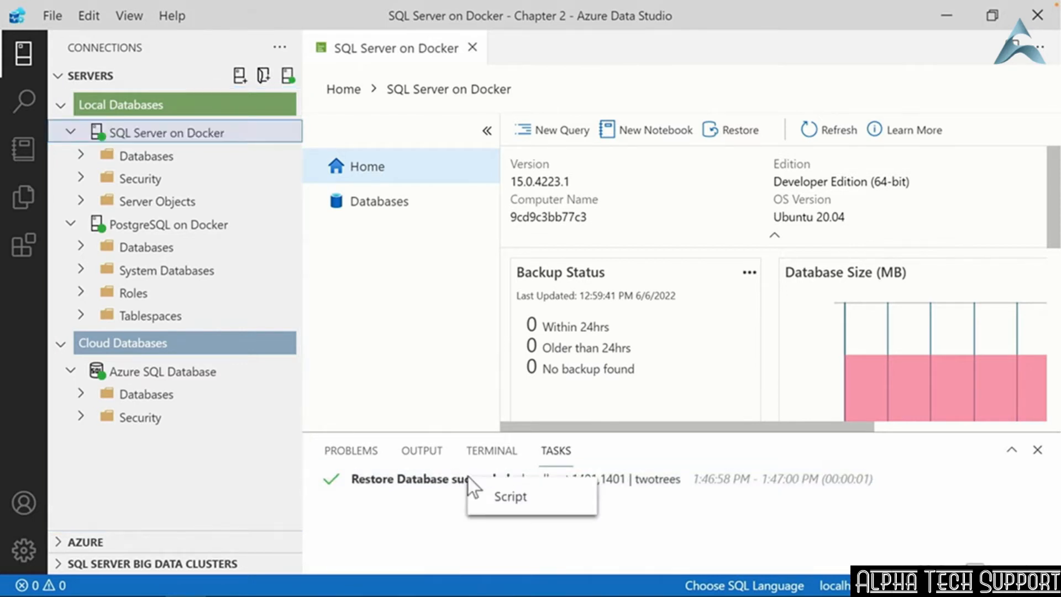
pyautogui.click(509, 496)
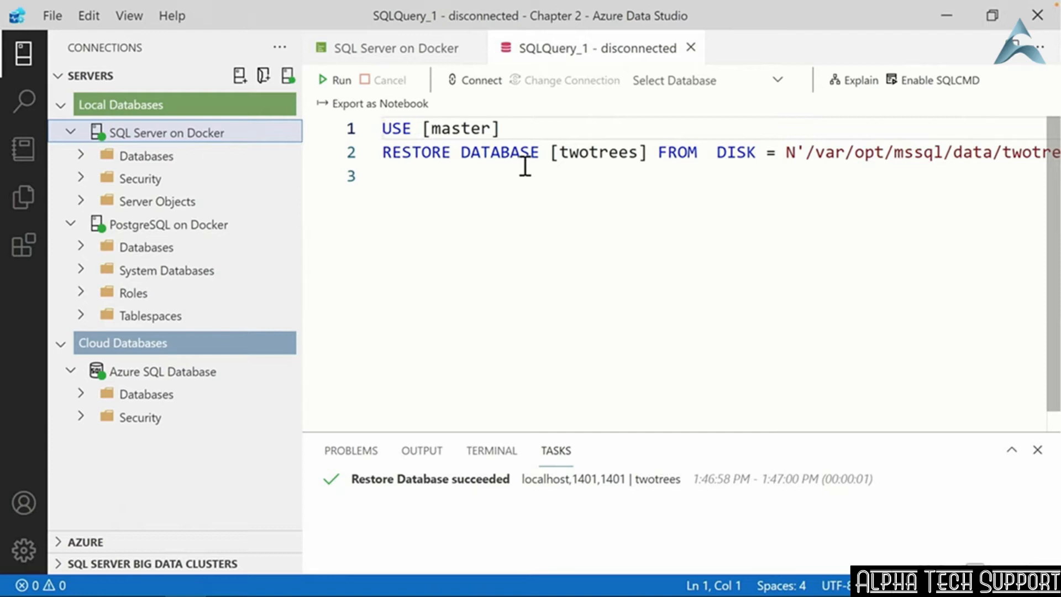
pyautogui.click(691, 49)
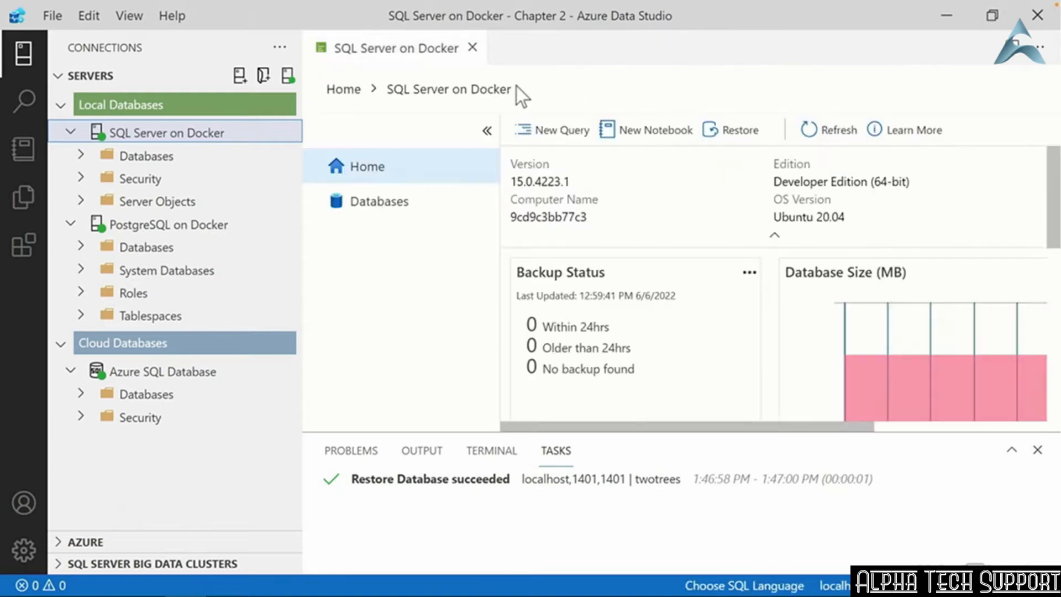
pyautogui.click(471, 48)
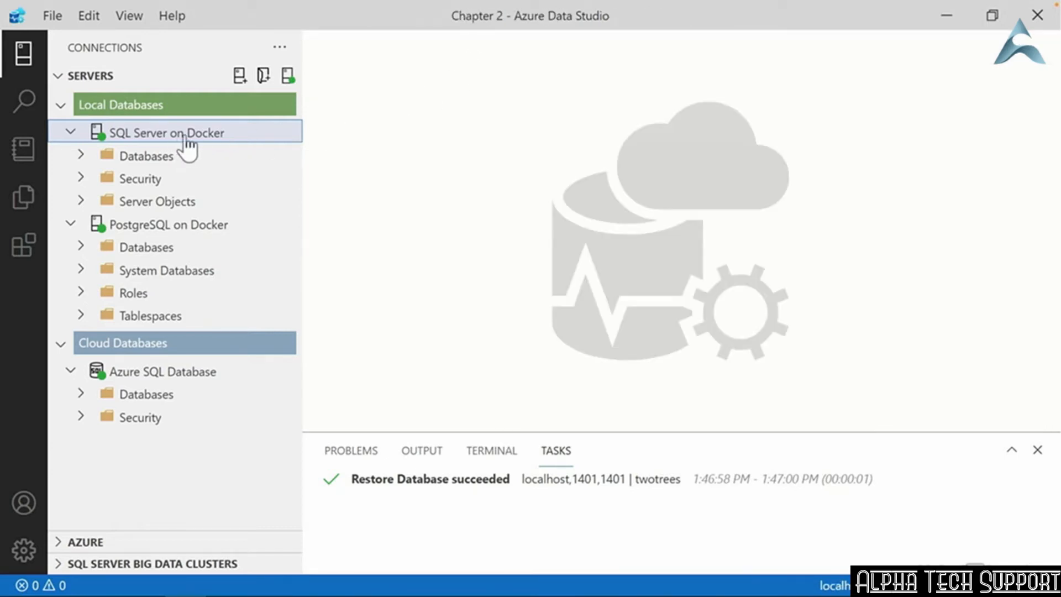
# - Refresh SQL Server on Docker and expand its databases to examine the tables of twotrees
pyautogui.rightClick(151, 134)
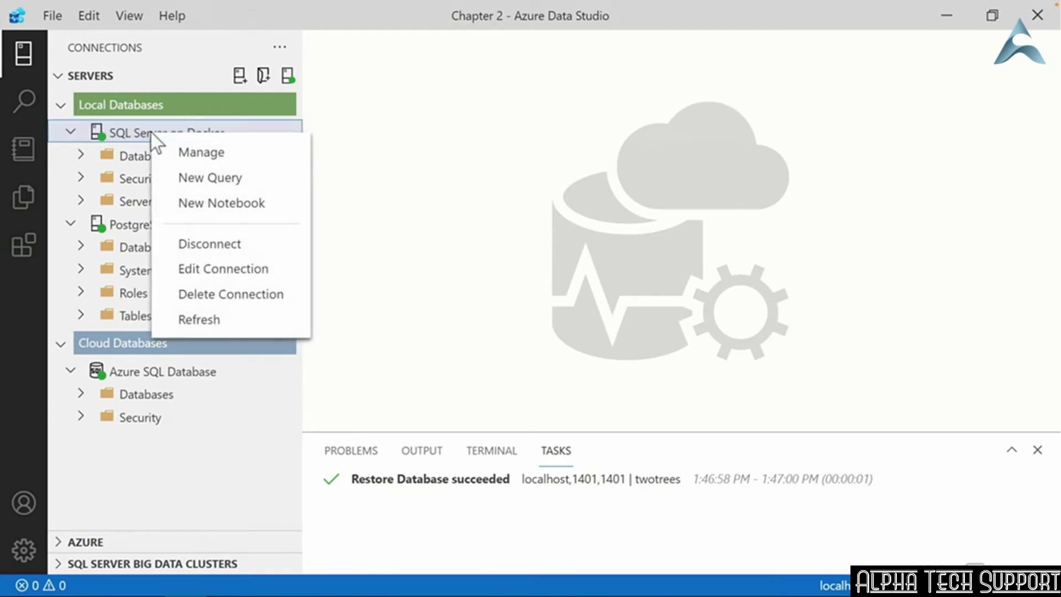
pyautogui.click(200, 319)
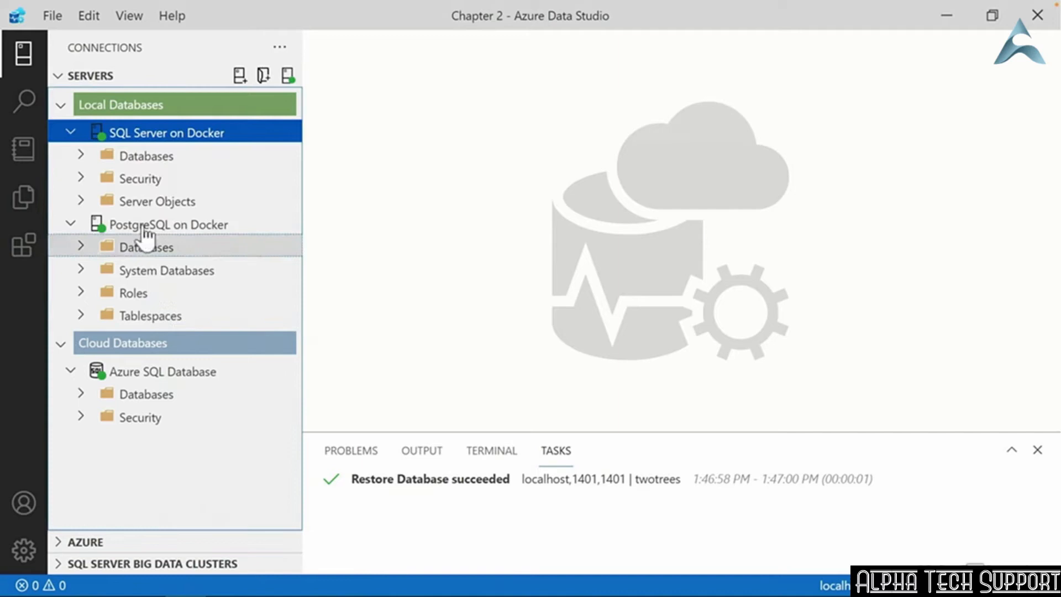
pyautogui.click(81, 157)
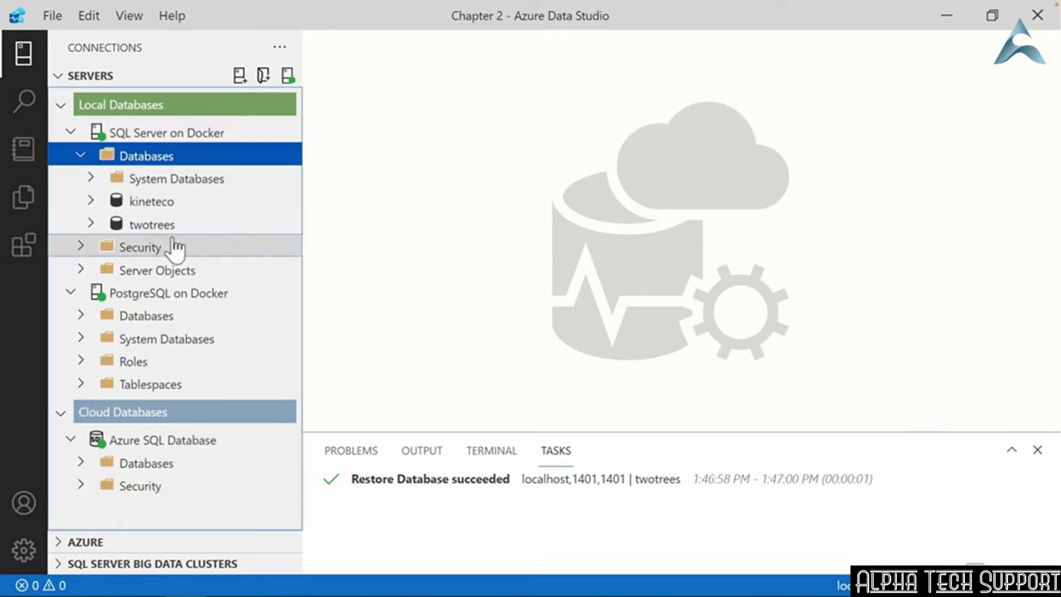
pyautogui.click(104, 232)
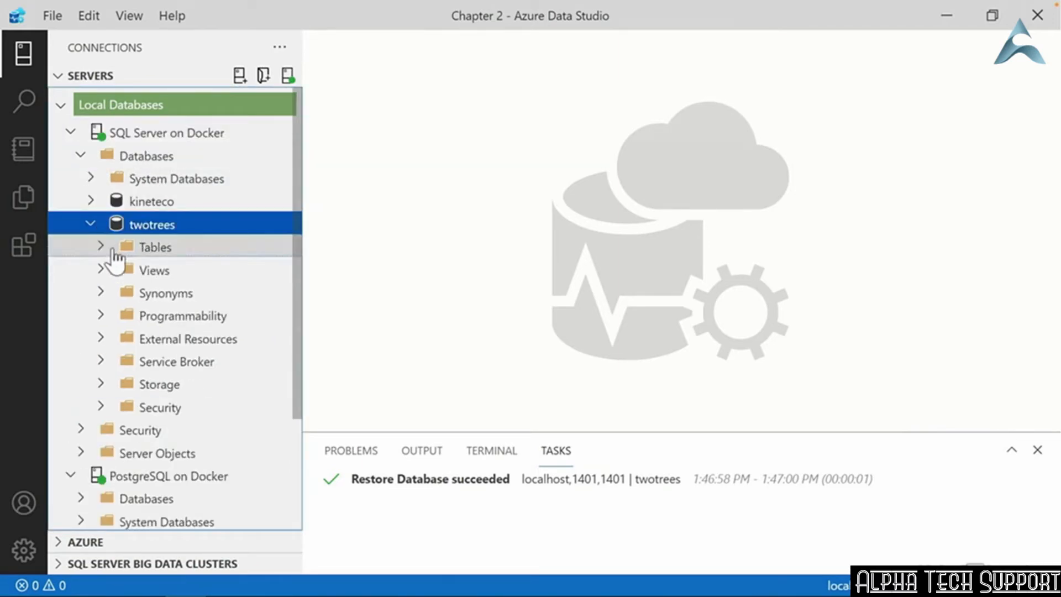
pyautogui.click(102, 247)
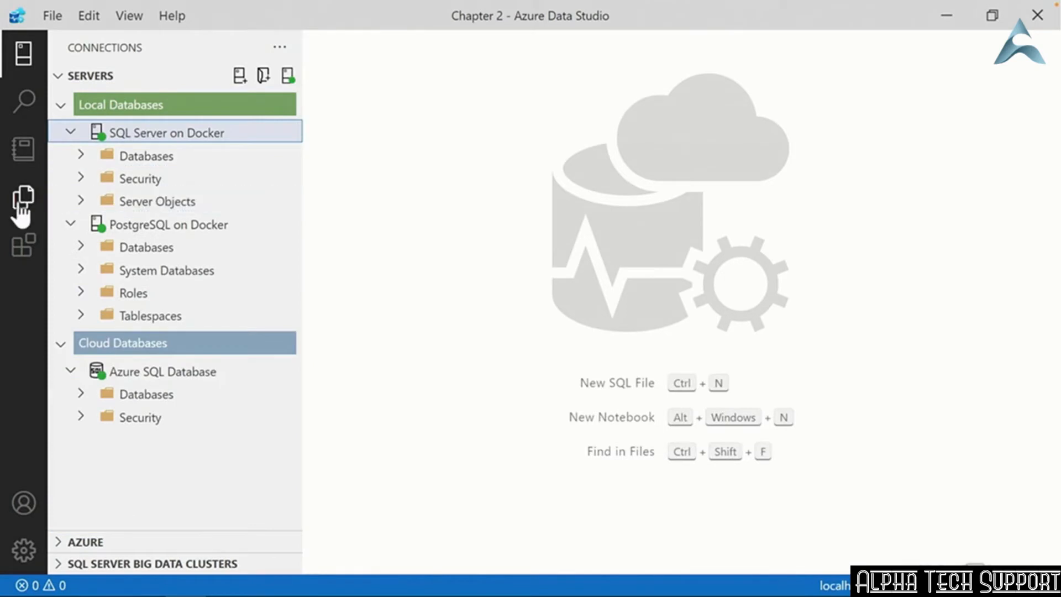
# - Show the Chapter 2 folder's files and check which workspace options the folder offers, without choosing one
pyautogui.click(22, 212)
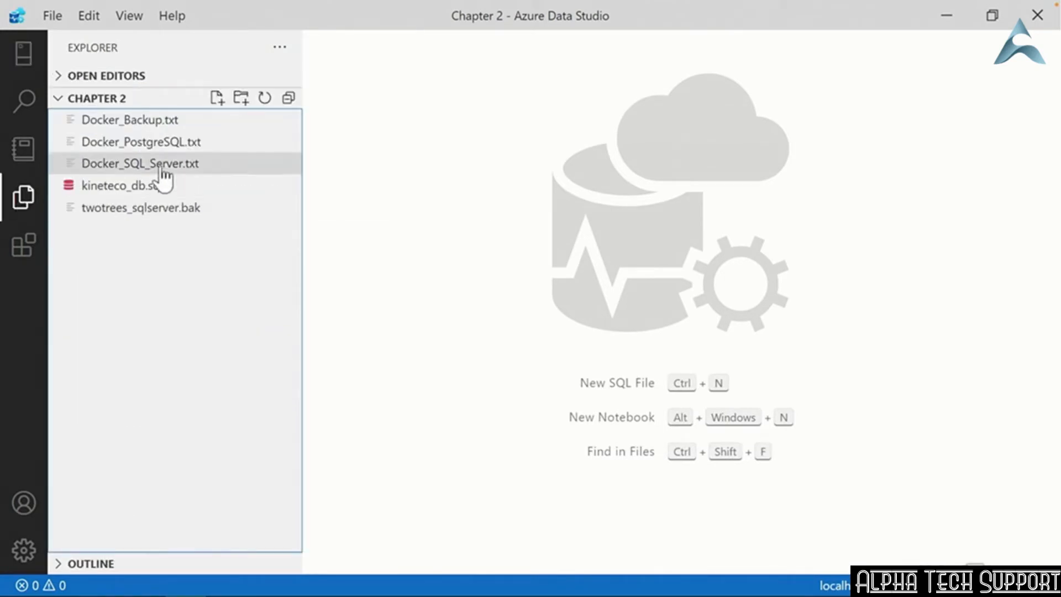
pyautogui.rightClick(176, 266)
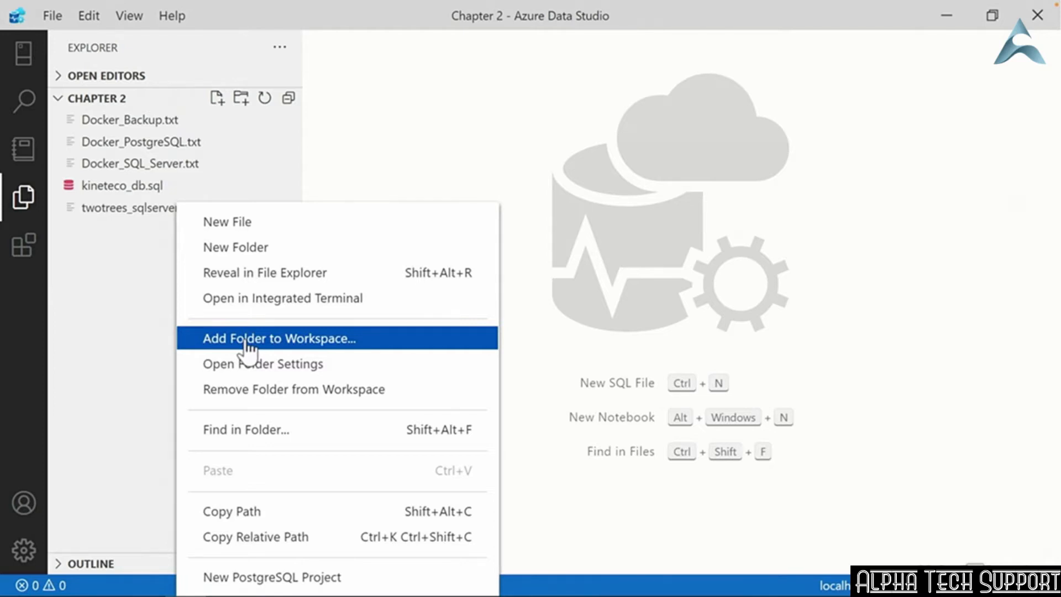
pyautogui.click(168, 330)
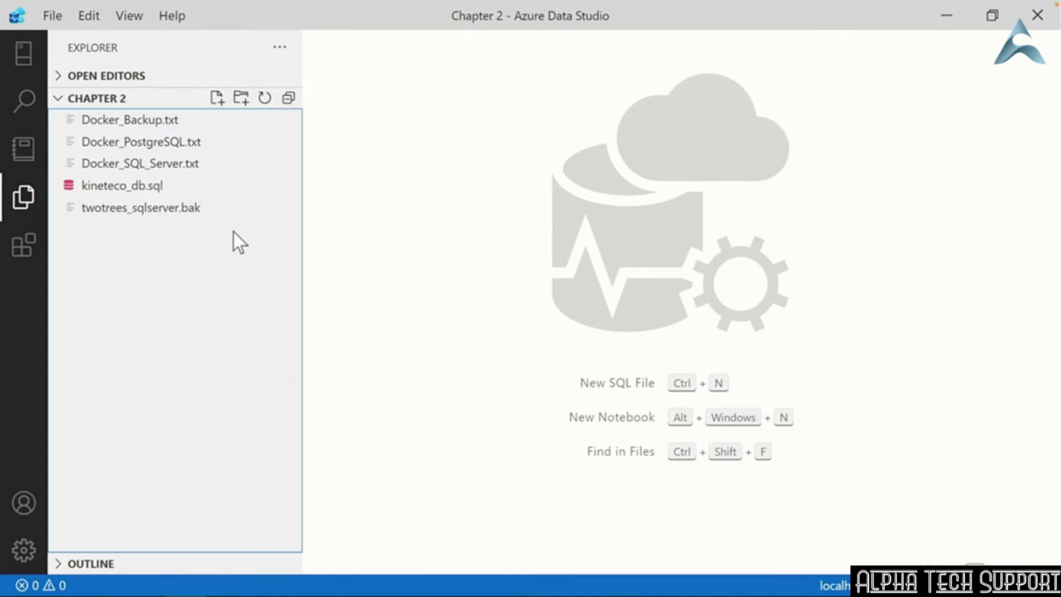
# - Save the workspace as Chapter 2.code-workspace in Exercise Files > Chapter 2, and expand the workspace's Chapter 2 folder
pyautogui.click(50, 16)
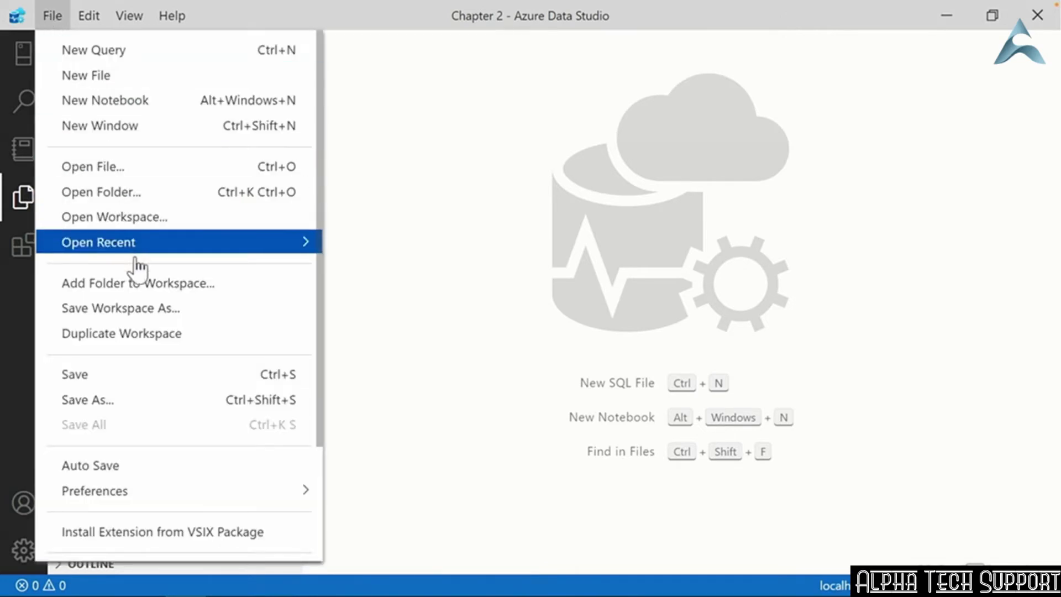
pyautogui.click(140, 307)
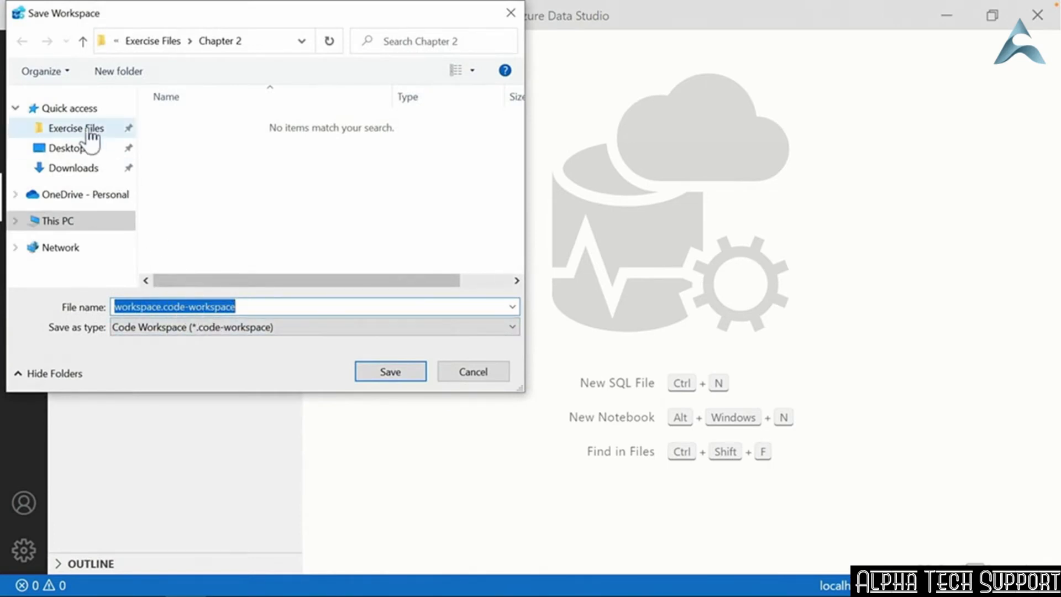
pyautogui.click(77, 132)
pyautogui.doubleClick(192, 121)
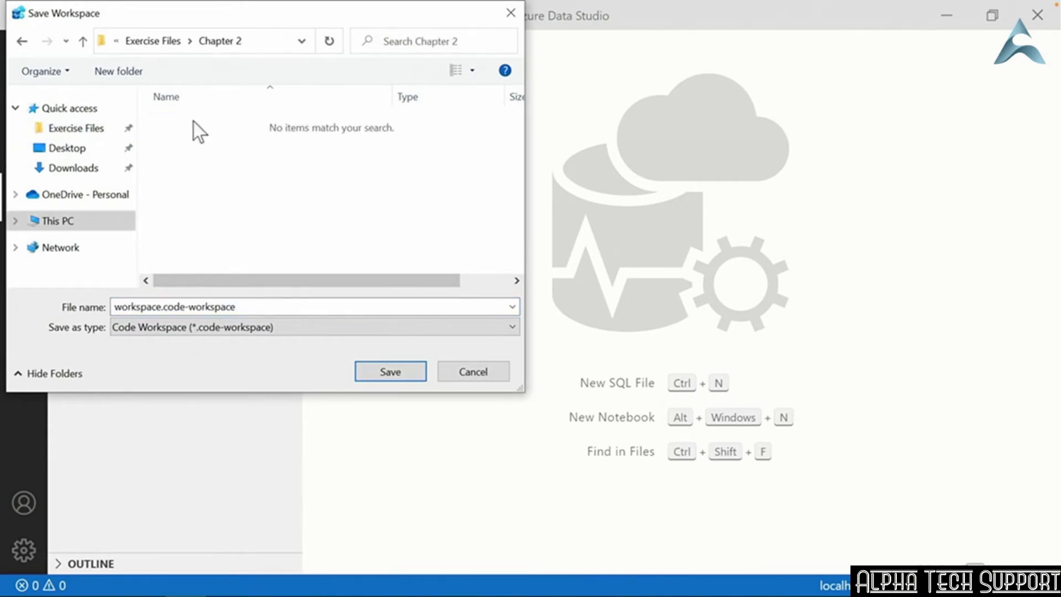
pyautogui.doubleClick(161, 307)
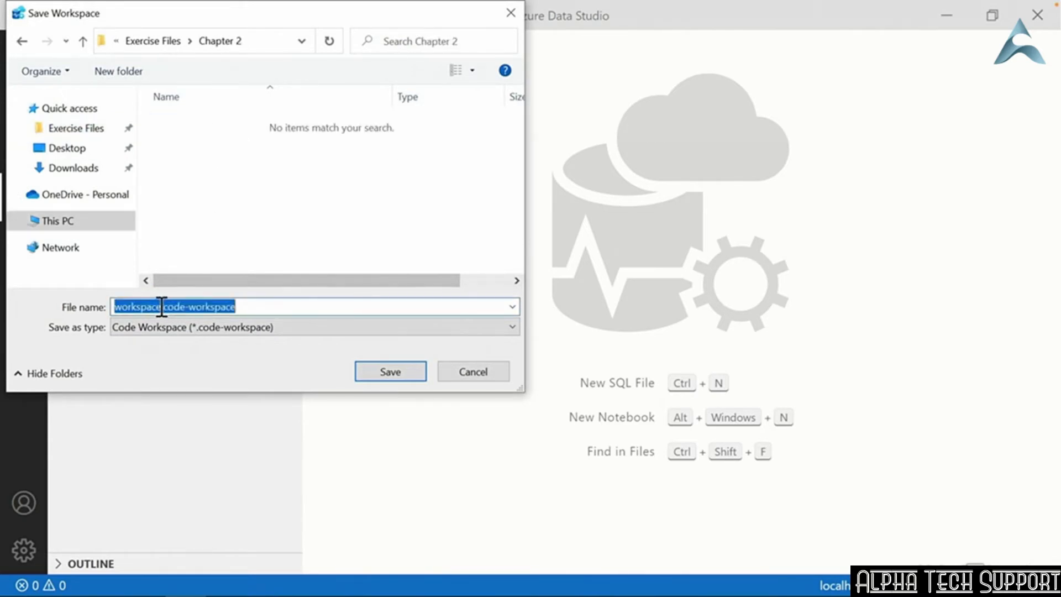
pyautogui.click(162, 307)
pyautogui.moveTo(162, 307); pyautogui.dragTo(95, 309)
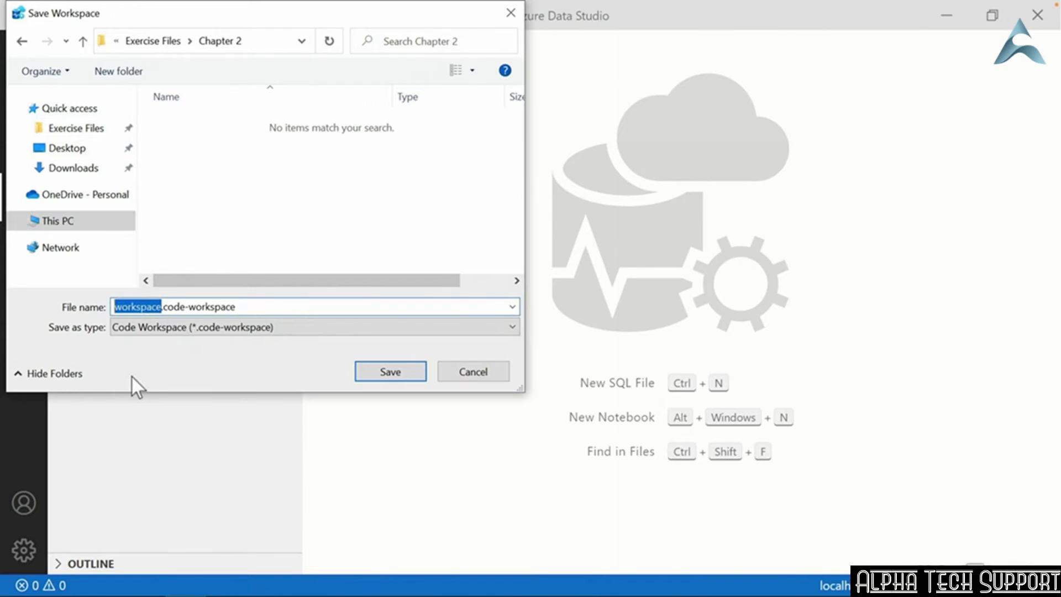
pyautogui.write('Chapter 2')
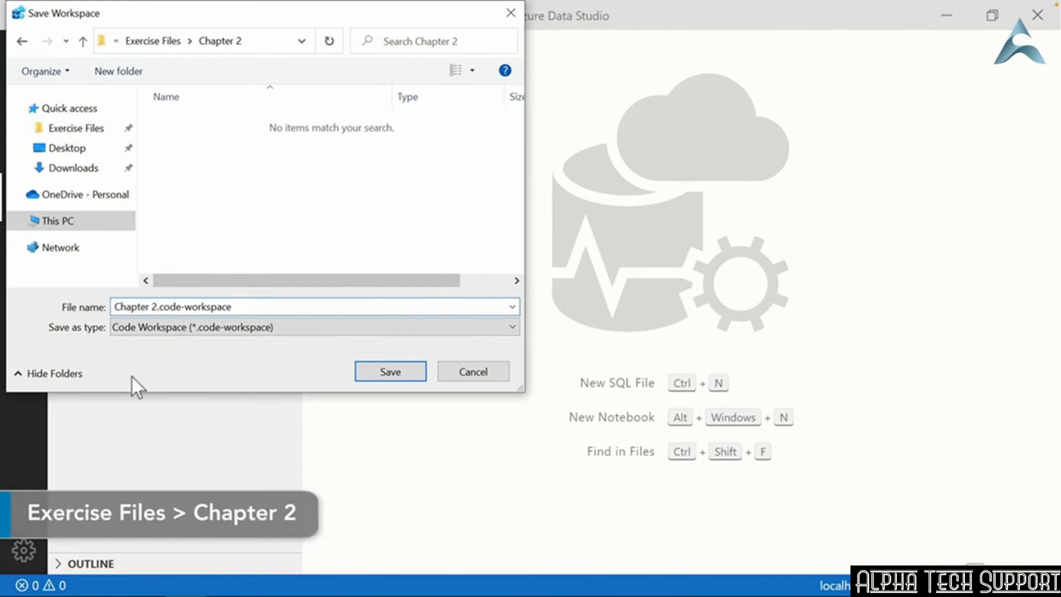
pyautogui.click(396, 376)
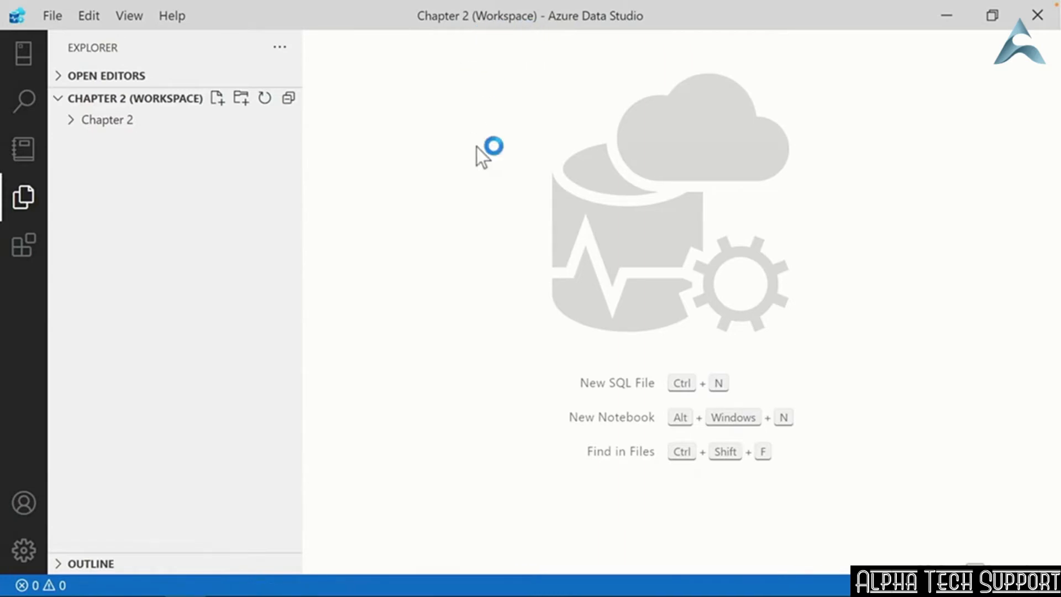
pyautogui.click(73, 121)
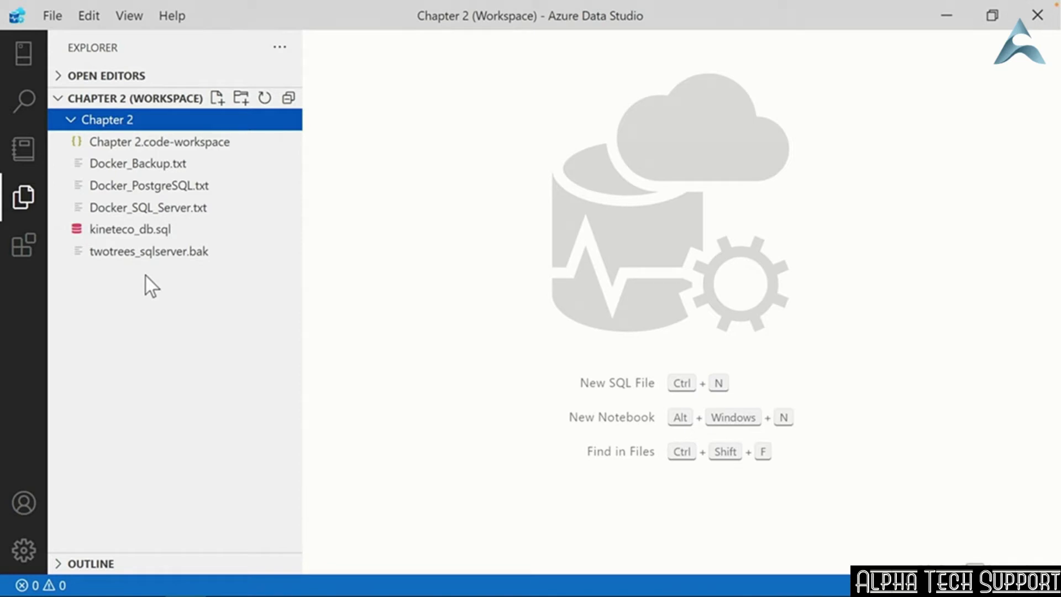
# - Reconnect to SQL Server on Docker and expand the server in the connections list
pyautogui.click(26, 62)
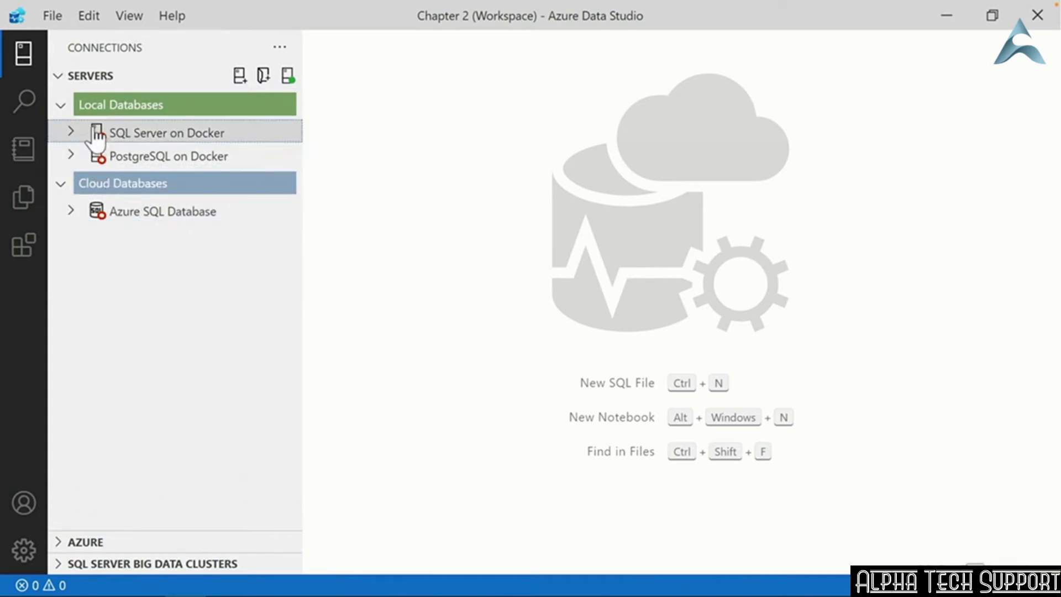
pyautogui.click(120, 138)
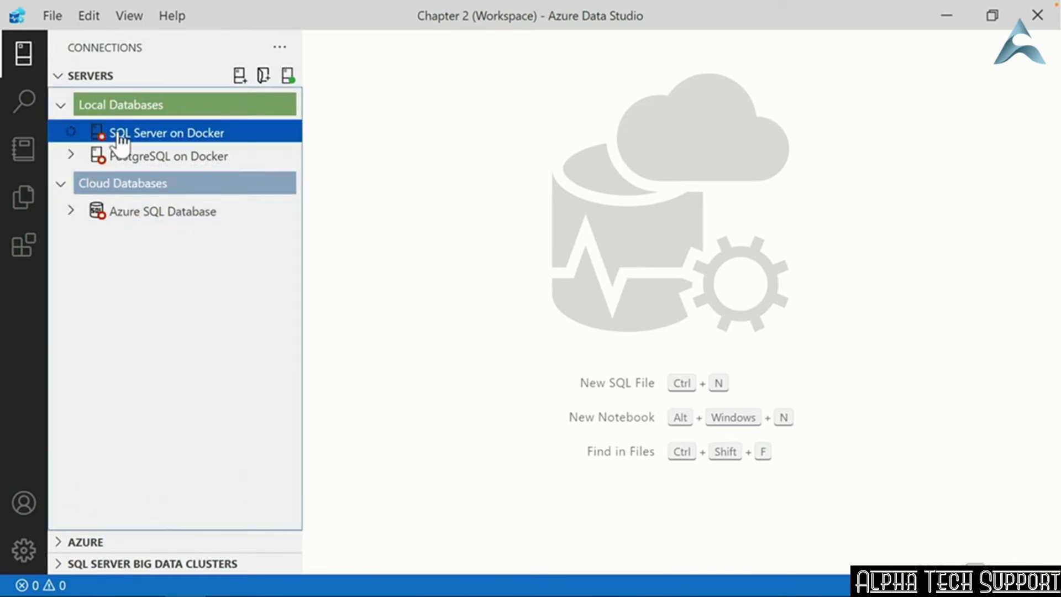
pyautogui.click(71, 135)
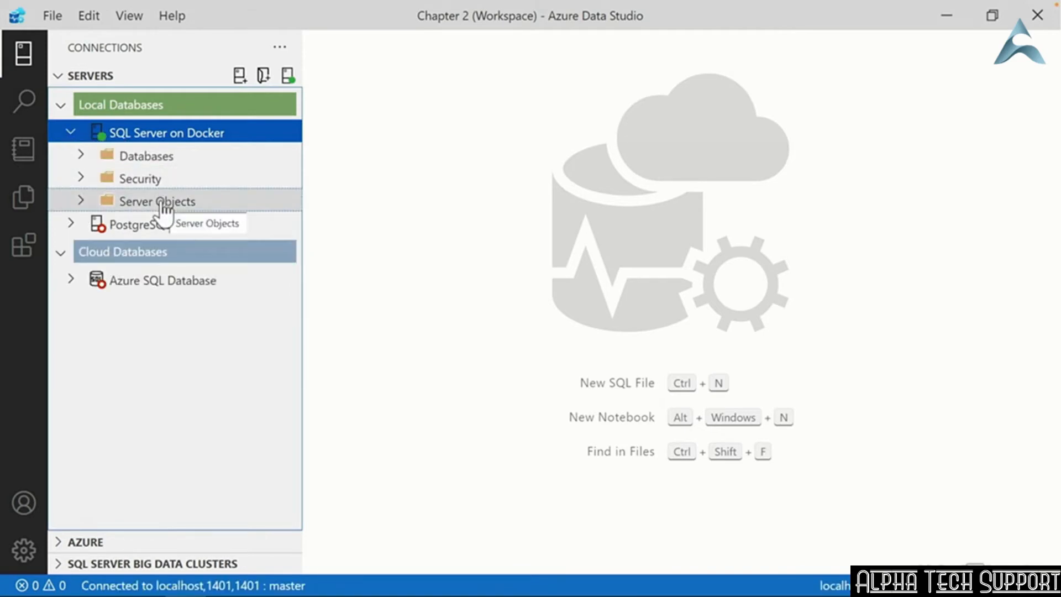
# - Return to the workspace's file list and close the Chapter 2 workspace
pyautogui.click(24, 199)
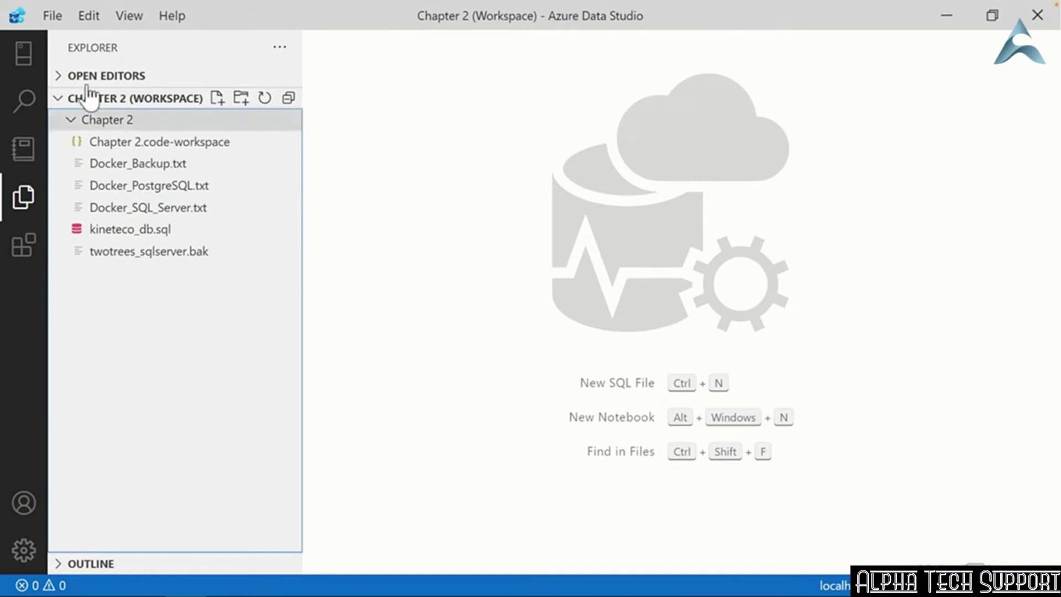
pyautogui.click(55, 21)
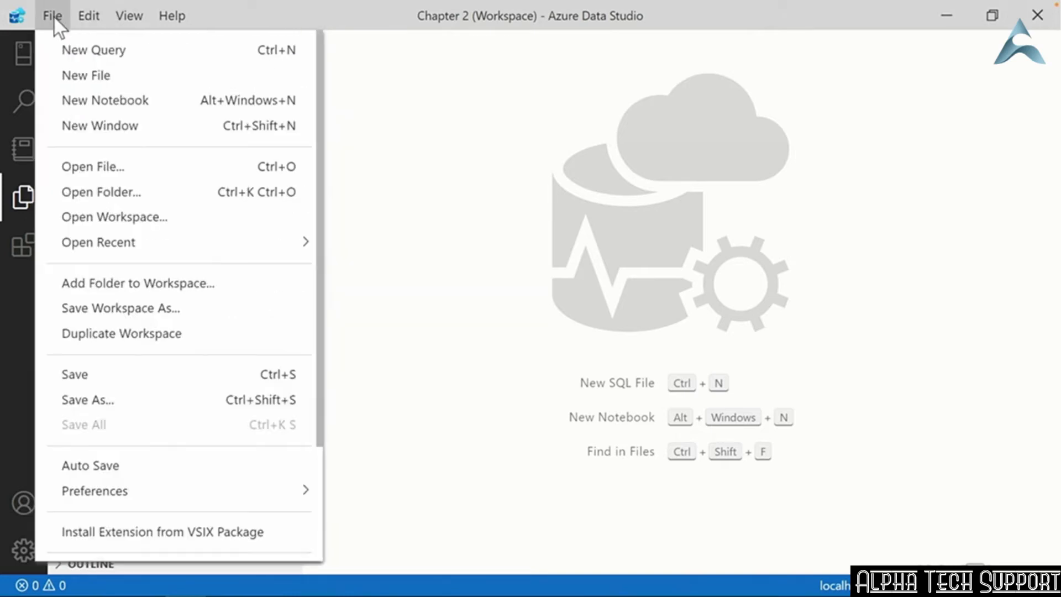
pyautogui.click(52, 21)
pyautogui.click(52, 15)
pyautogui.scroll(-3, 243, 260)
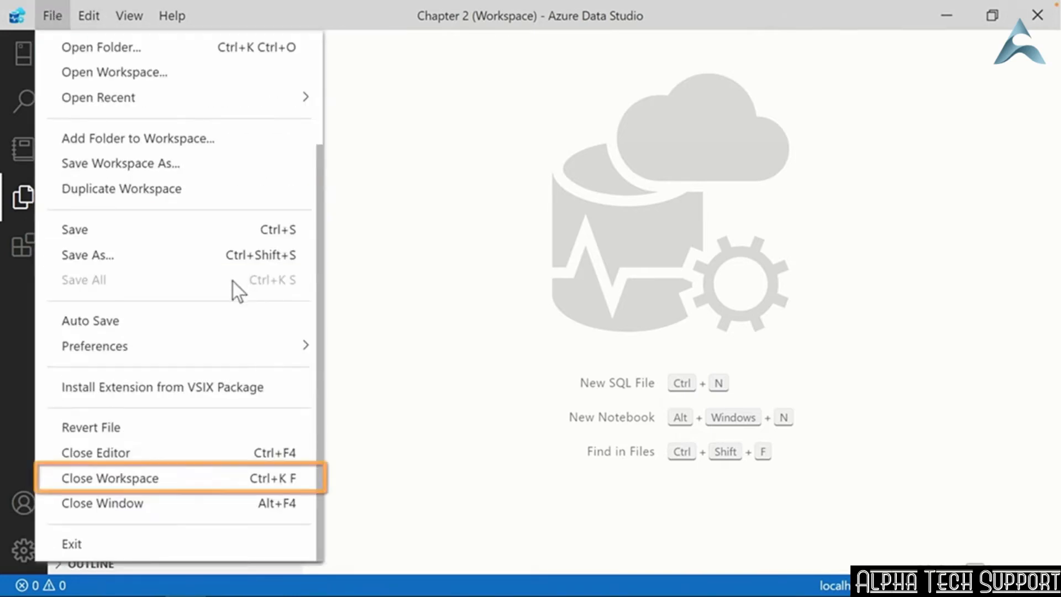
pyautogui.click(156, 482)
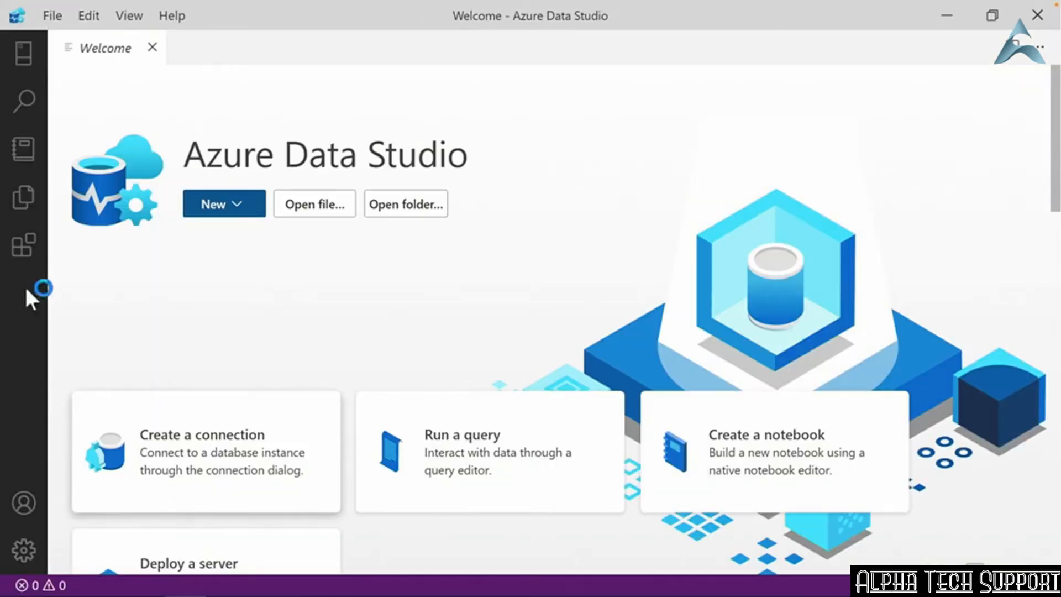
# - Check the file explorer without an open folder and the saved server connections, ending back in the file explorer
pyautogui.click(24, 199)
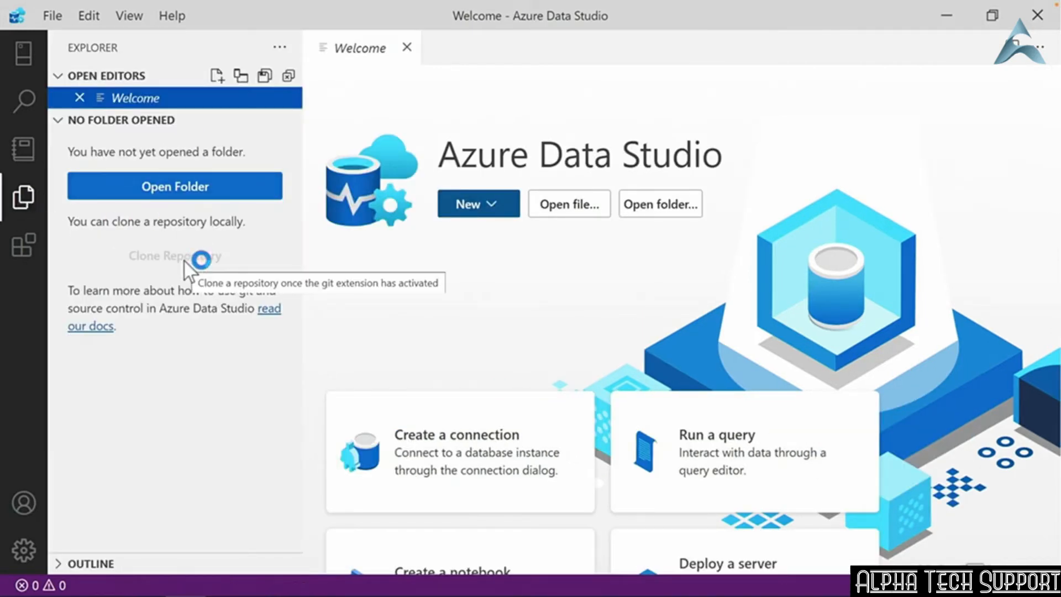
pyautogui.click(27, 56)
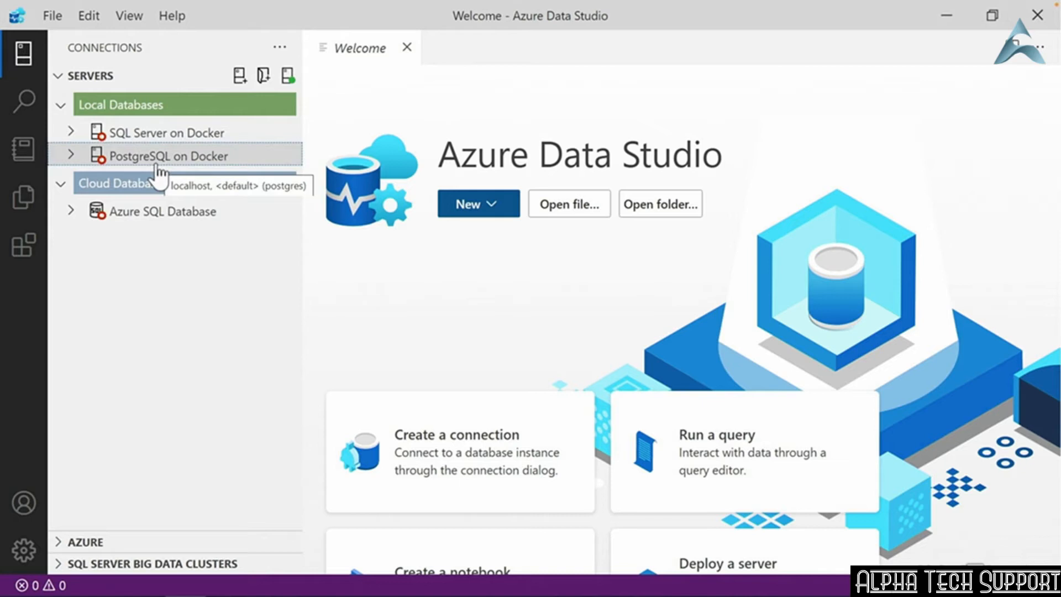
pyautogui.click(24, 199)
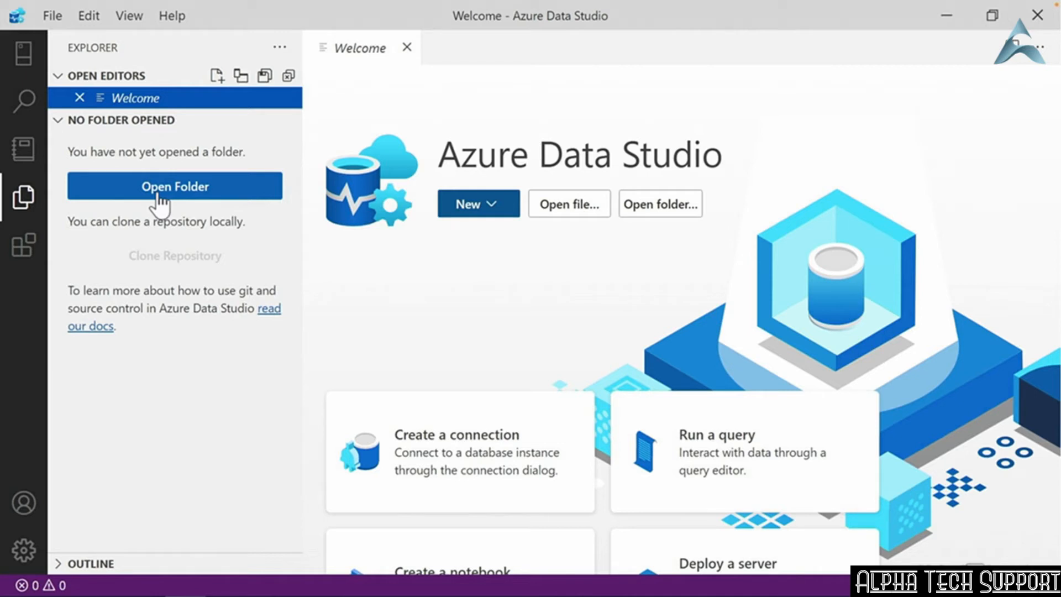
# - Open the Chapter 2.code-workspace file from Exercise Files > Chapter 2 and show the workspace's files
pyautogui.click(57, 24)
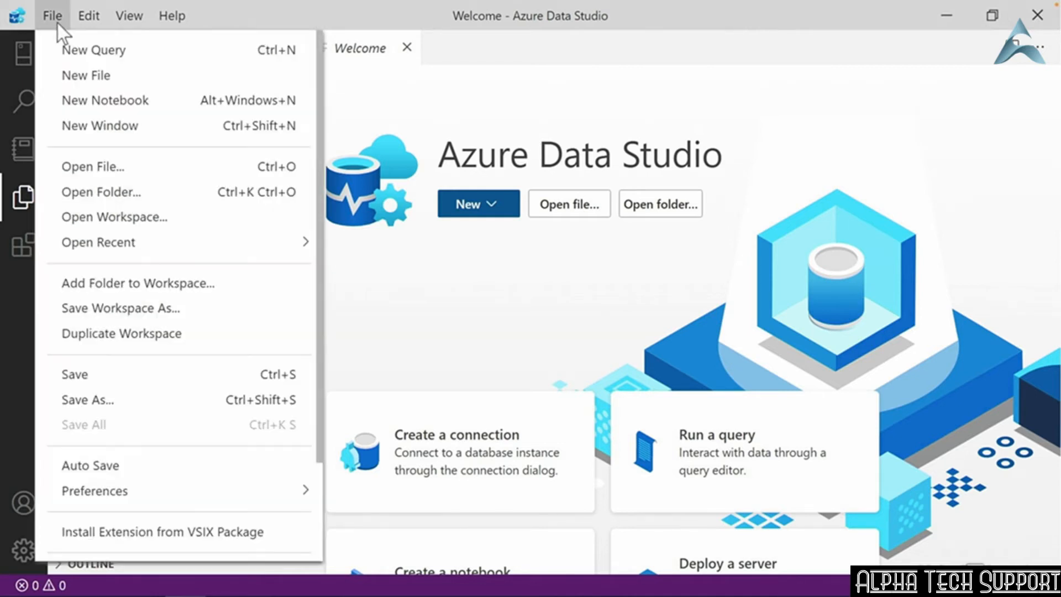
pyautogui.click(115, 217)
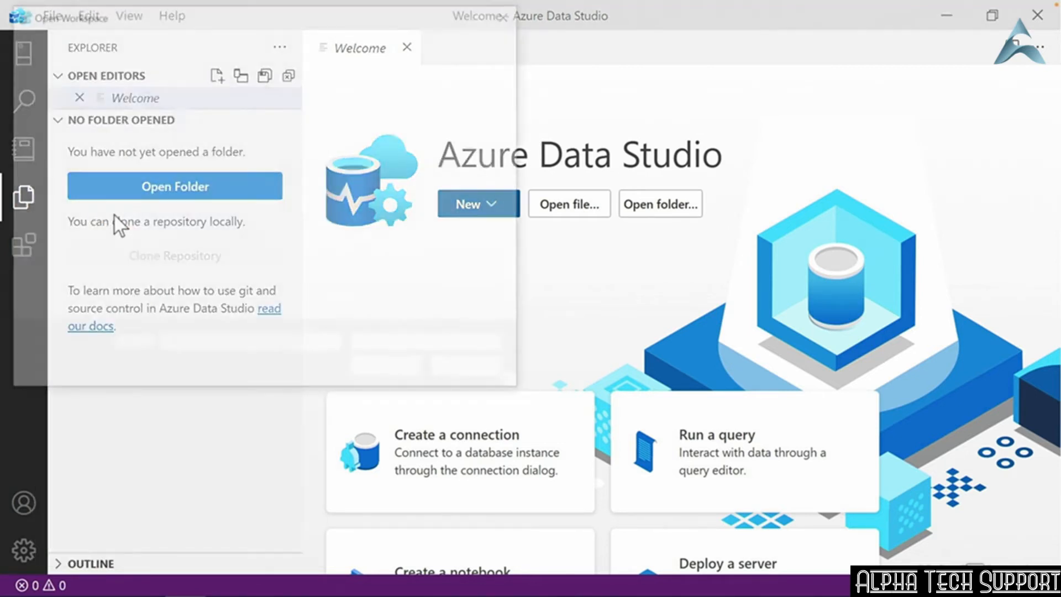
pyautogui.click(77, 127)
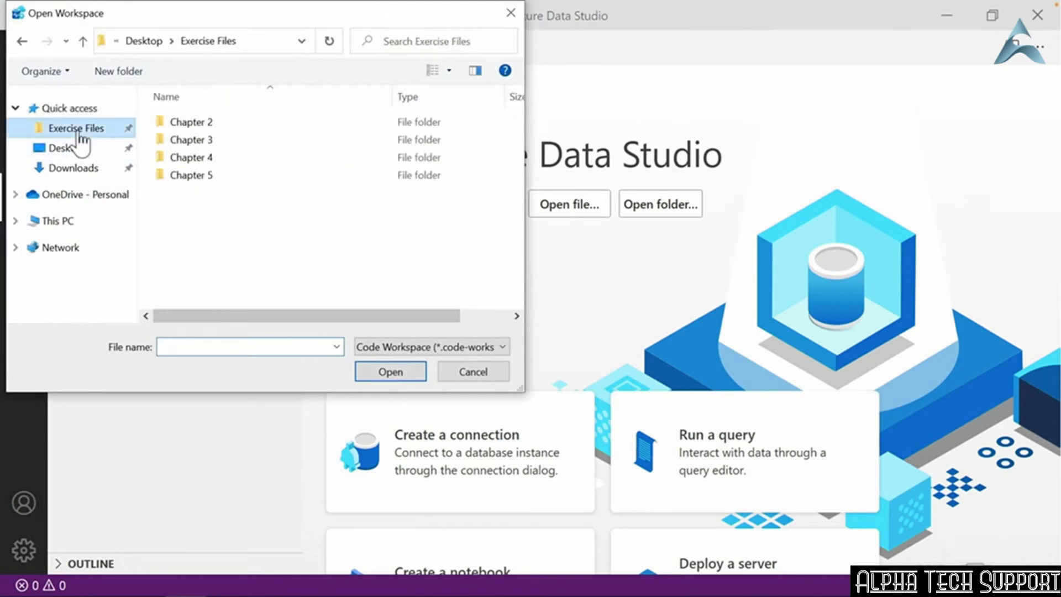
pyautogui.doubleClick(177, 126)
pyautogui.click(197, 124)
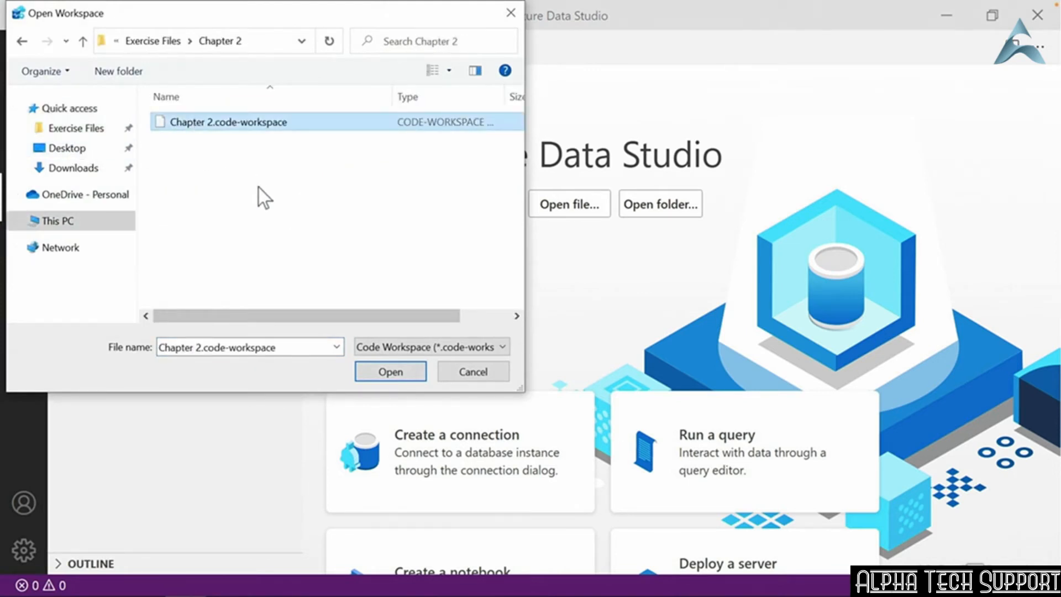
pyautogui.click(381, 371)
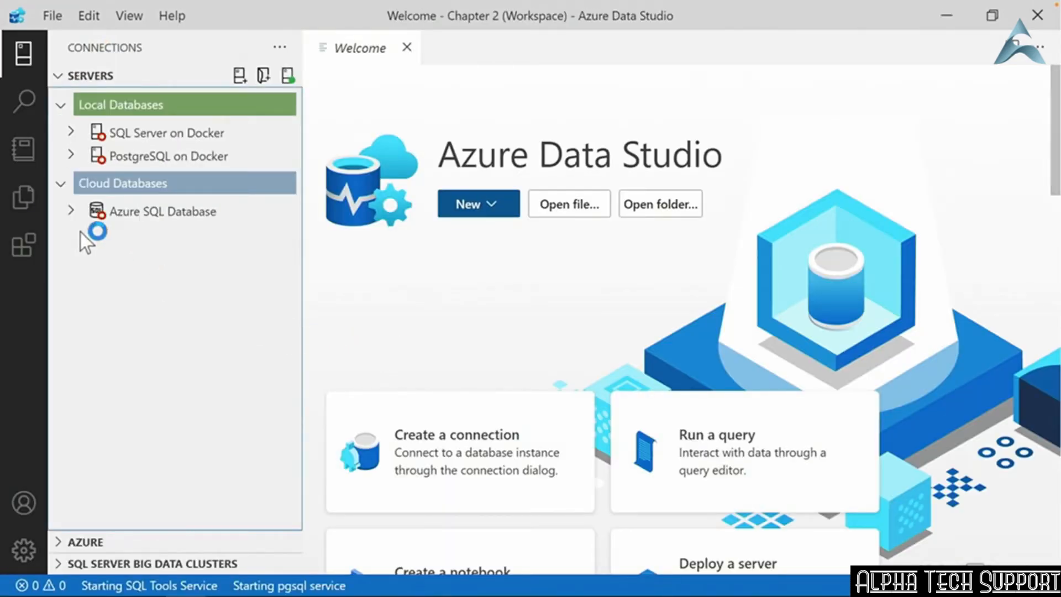
pyautogui.click(22, 198)
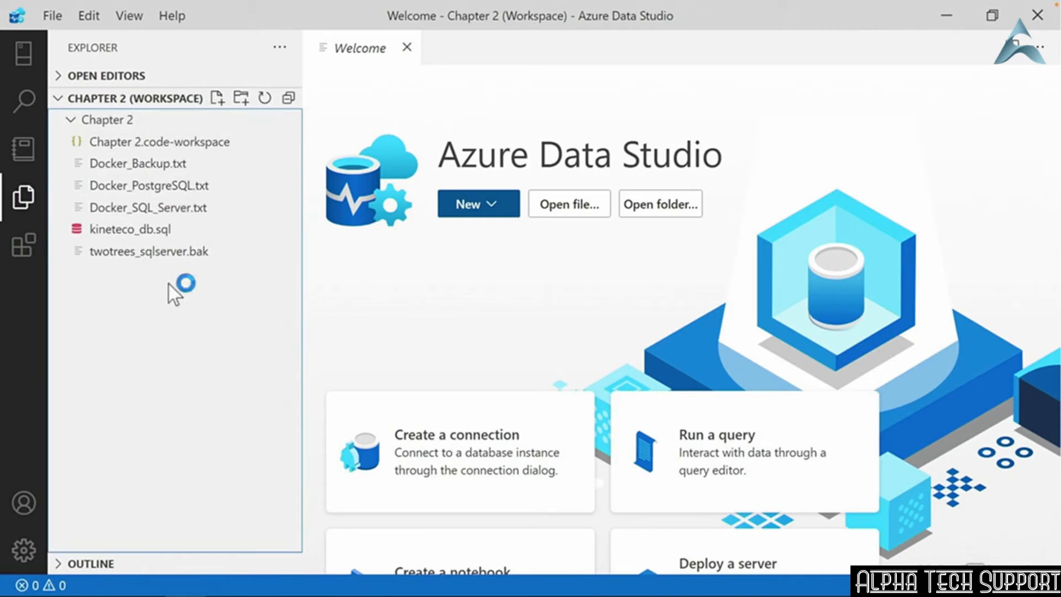
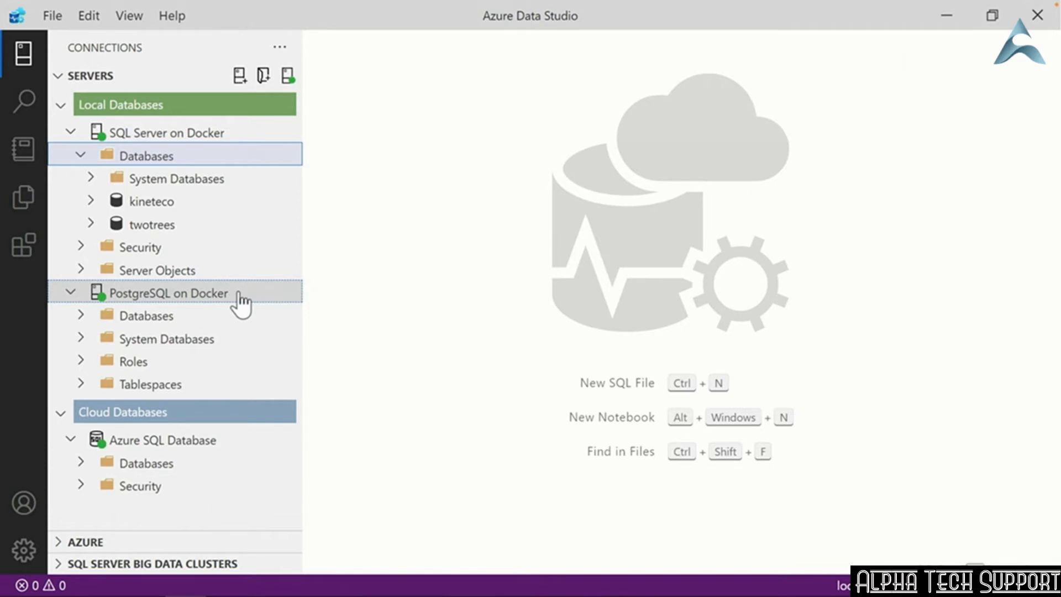
# - Open the Chapter 3 folder from Exercise Files in the file explorer
pyautogui.click(24, 202)
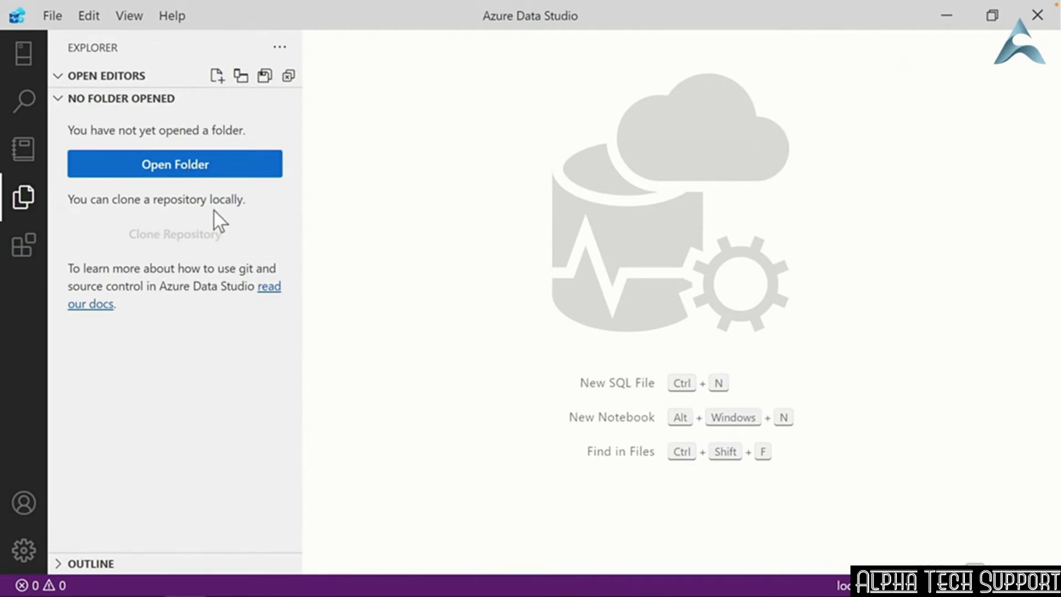
pyautogui.click(198, 171)
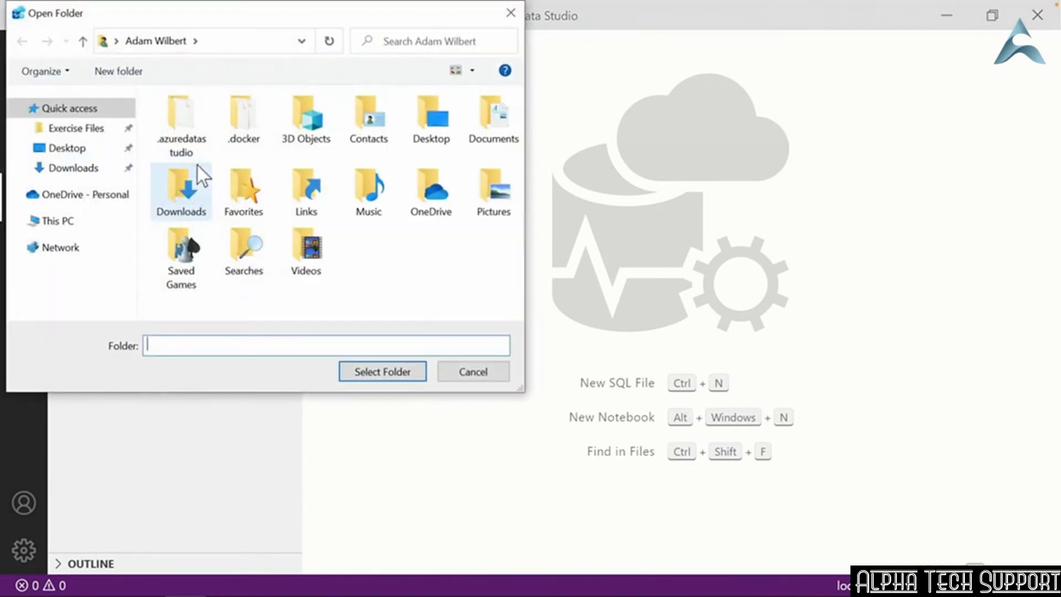
pyautogui.click(73, 131)
pyautogui.click(182, 143)
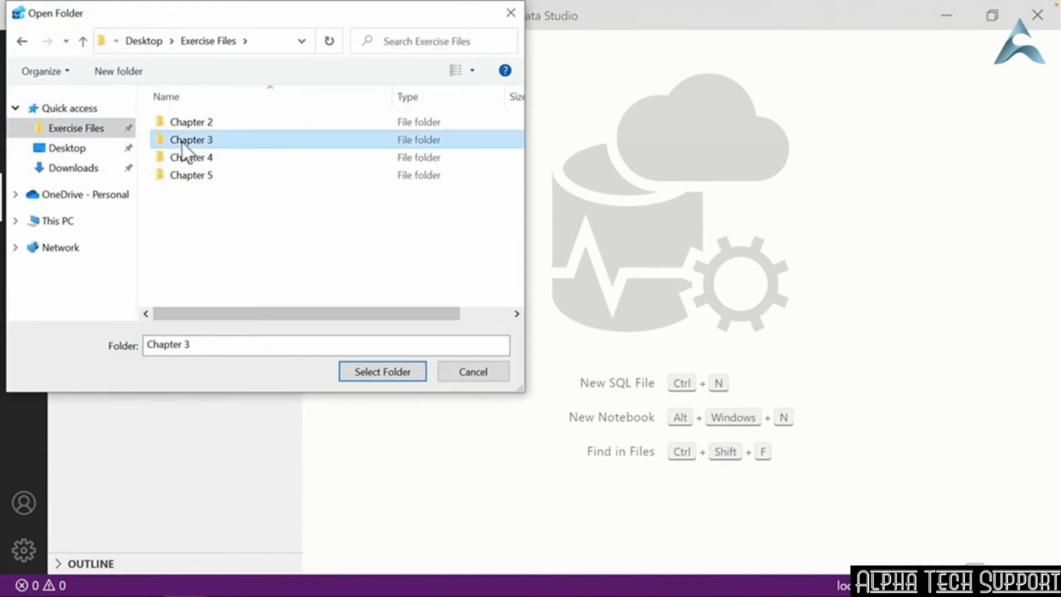
pyautogui.click(373, 372)
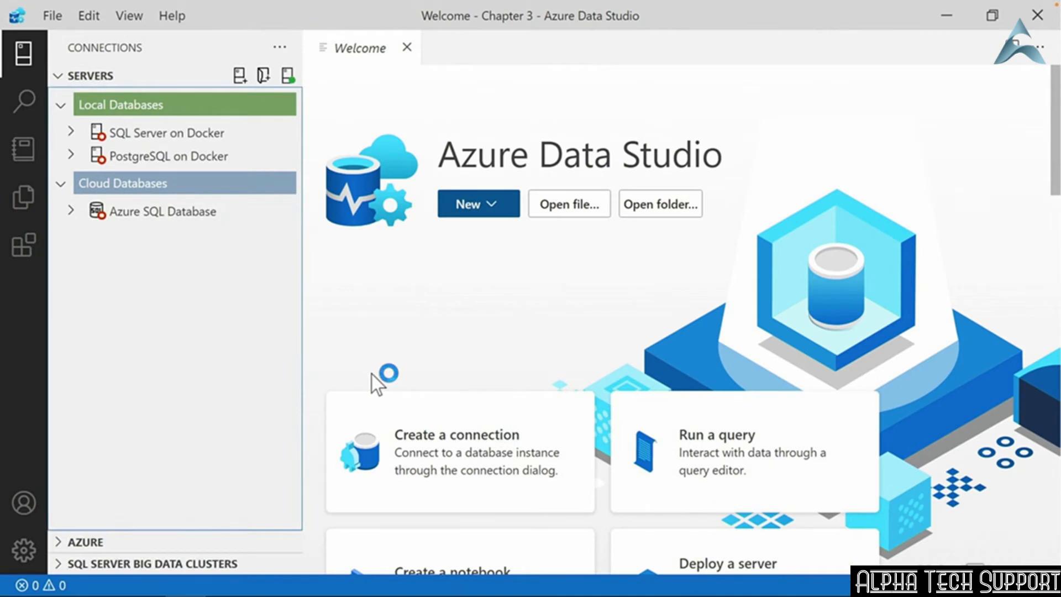
# - Connect to the PostgreSQL on Docker and SQL Server on Docker servers, and return to the Chapter 3 folder's file list
pyautogui.click(102, 157)
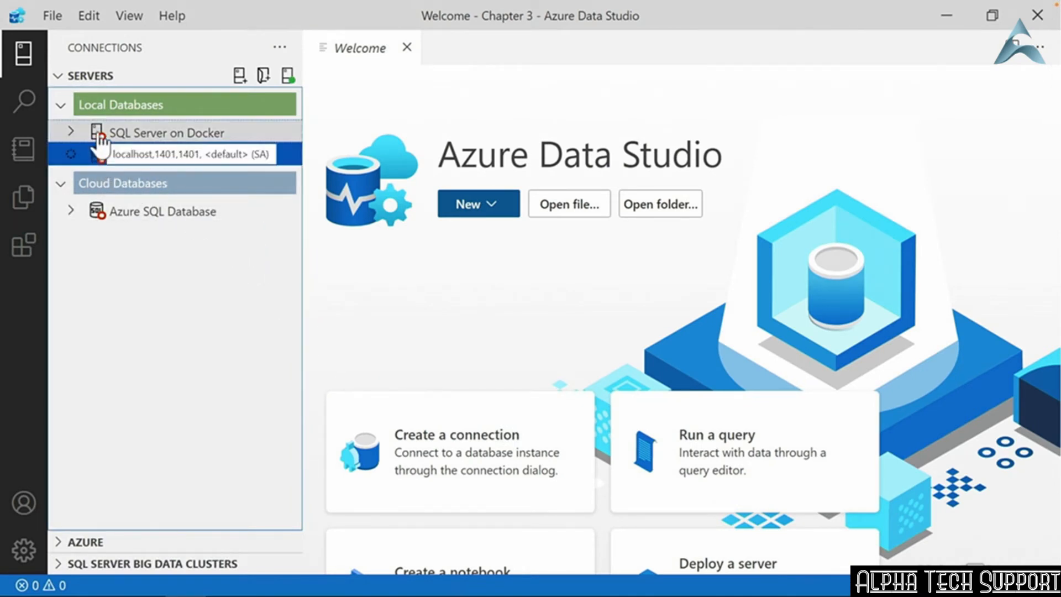
pyautogui.click(100, 134)
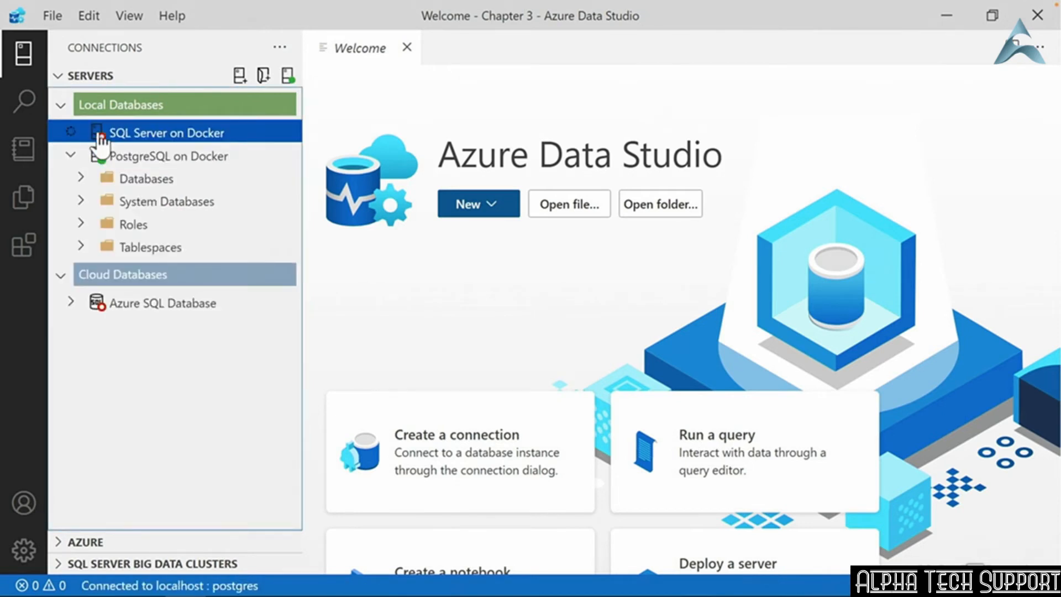
pyautogui.click(23, 198)
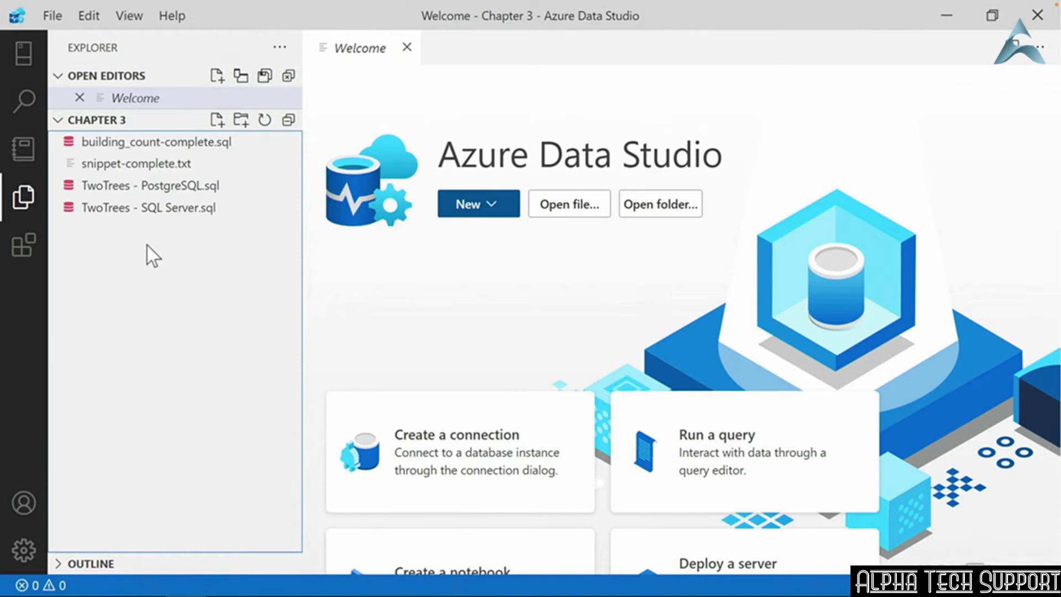
# - Save the workspace as Chapter 3.code-workspace in Exercise Files > Chapter 3, and expand the workspace's Chapter 3 folder
pyautogui.click(52, 20)
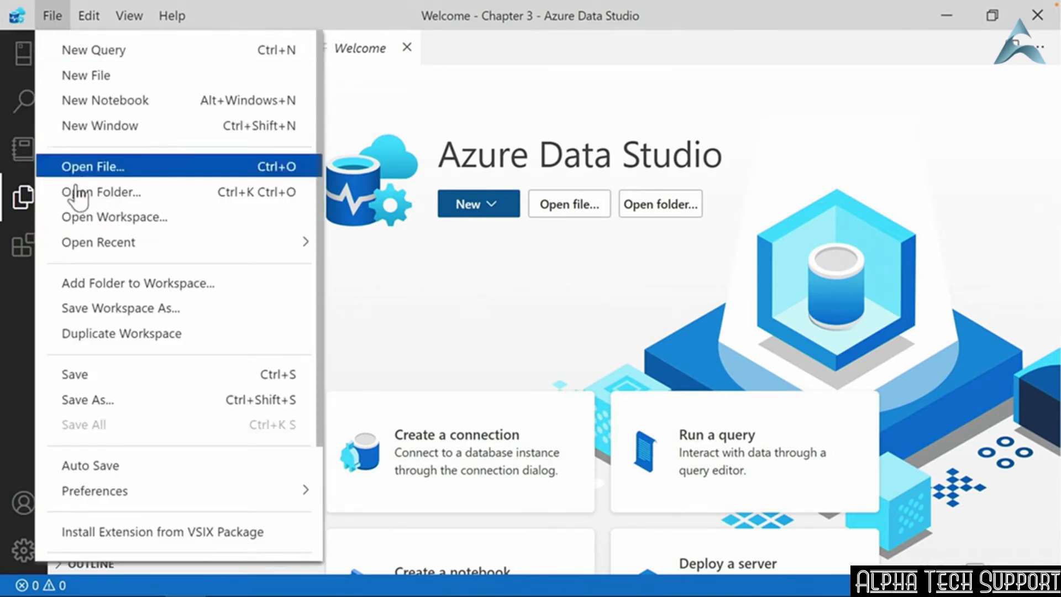
pyautogui.click(113, 309)
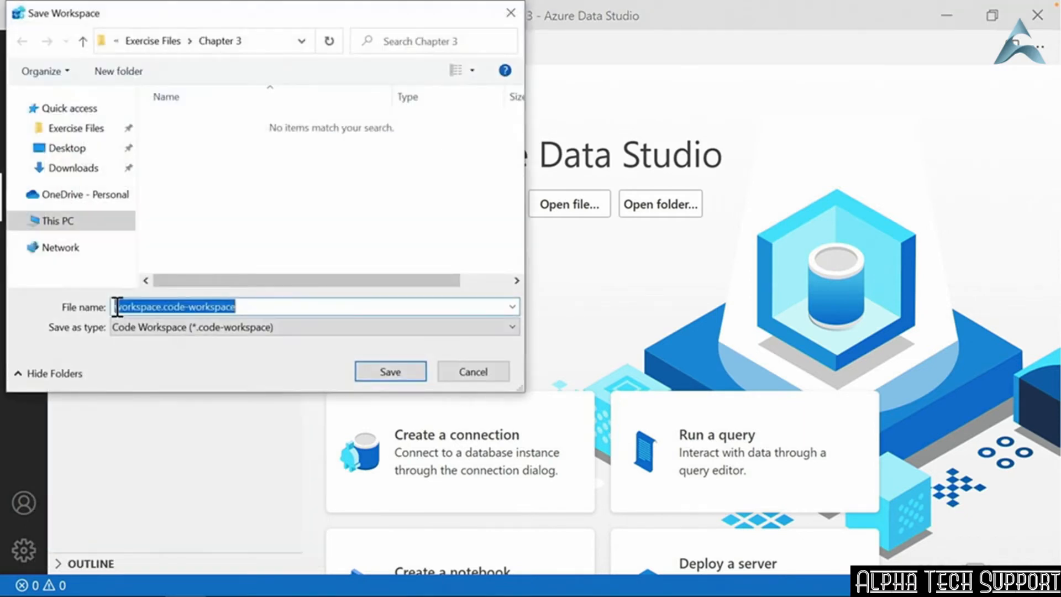
pyautogui.click(76, 129)
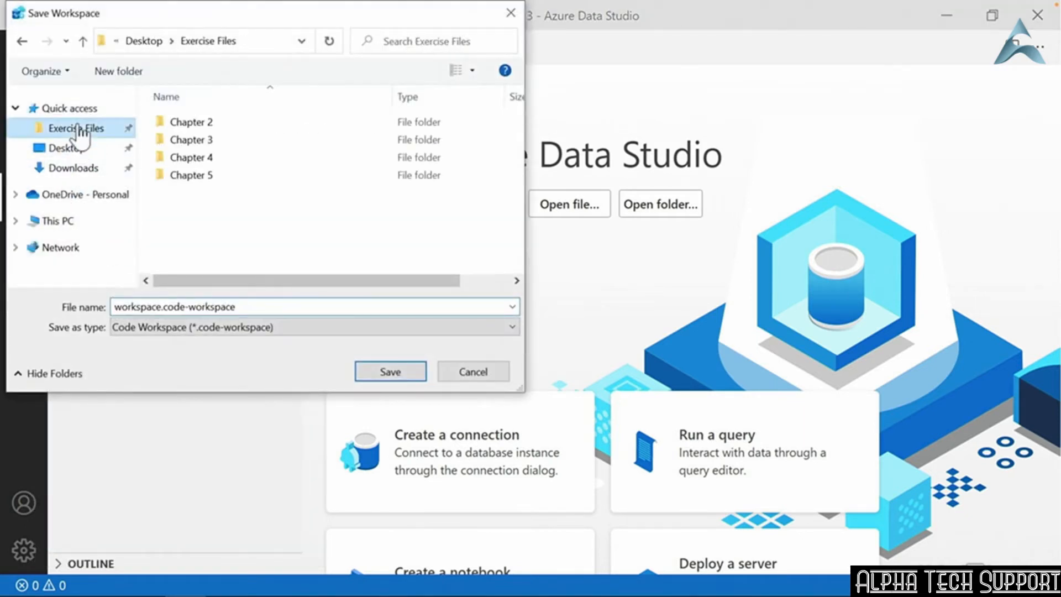
pyautogui.doubleClick(176, 145)
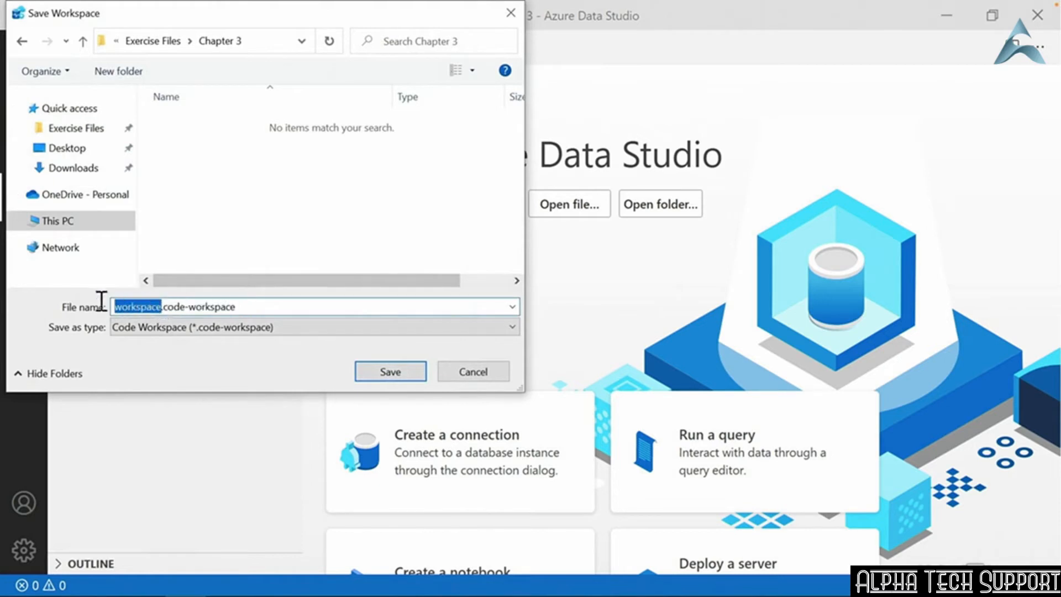
pyautogui.write('Chapter 3')
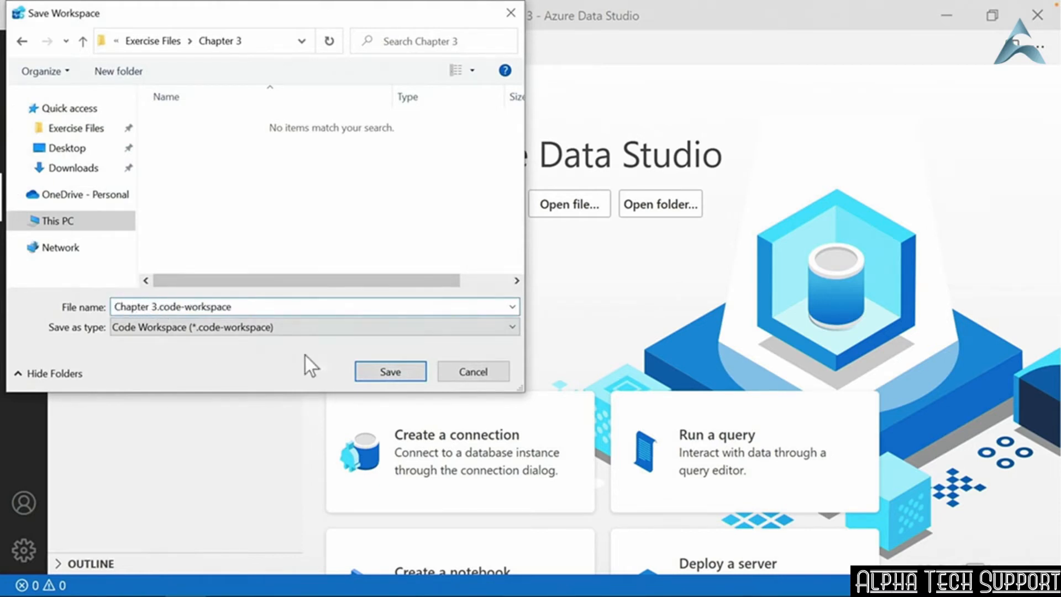
pyautogui.click(369, 363)
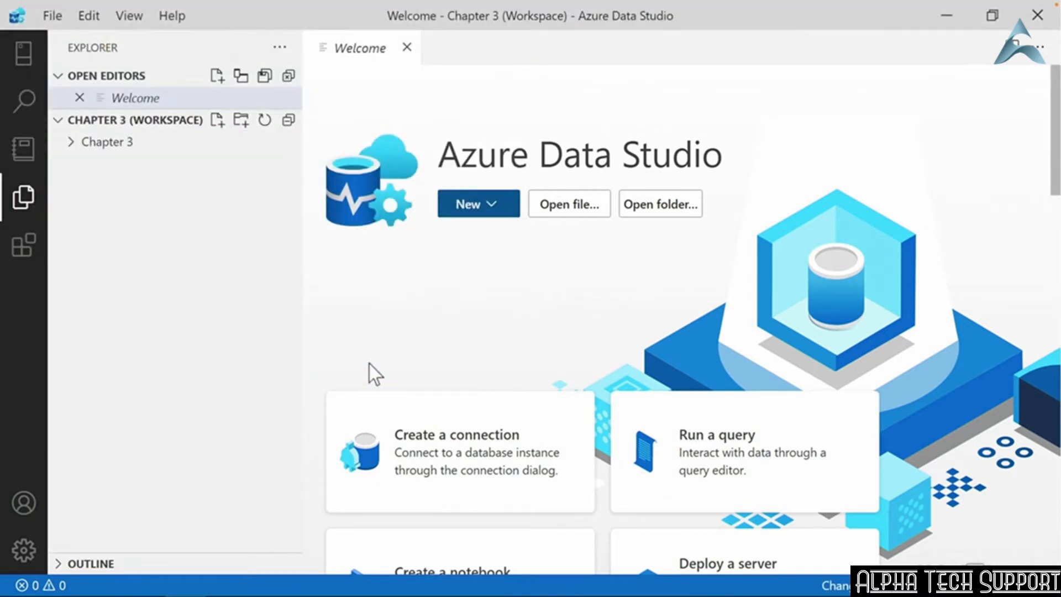
pyautogui.click(82, 145)
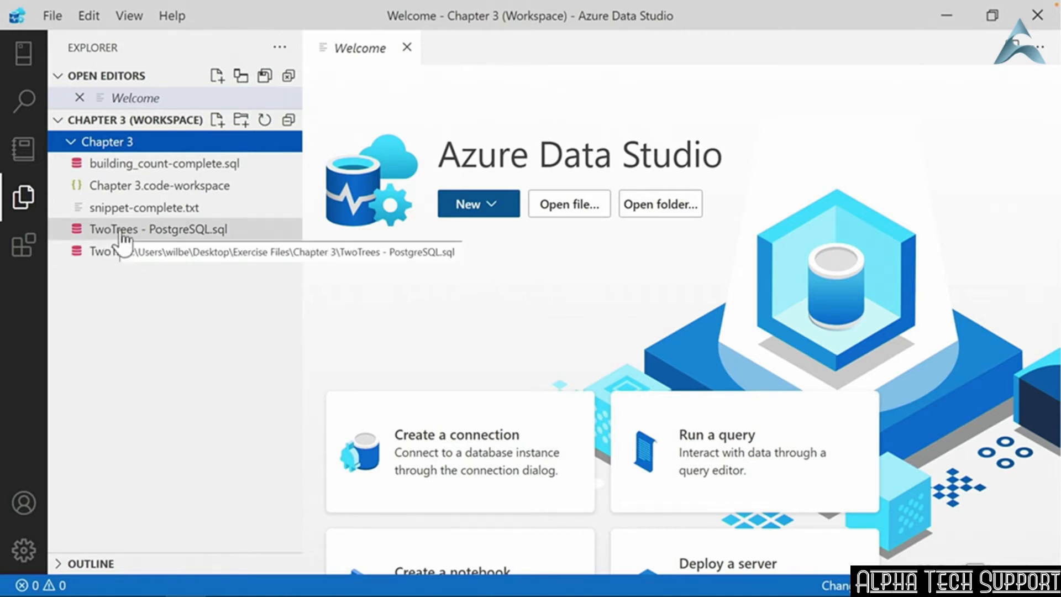
# - Open the TwoTrees - PostgreSQL.sql script and connect it to the PostgreSQL on Docker server
pyautogui.click(234, 239)
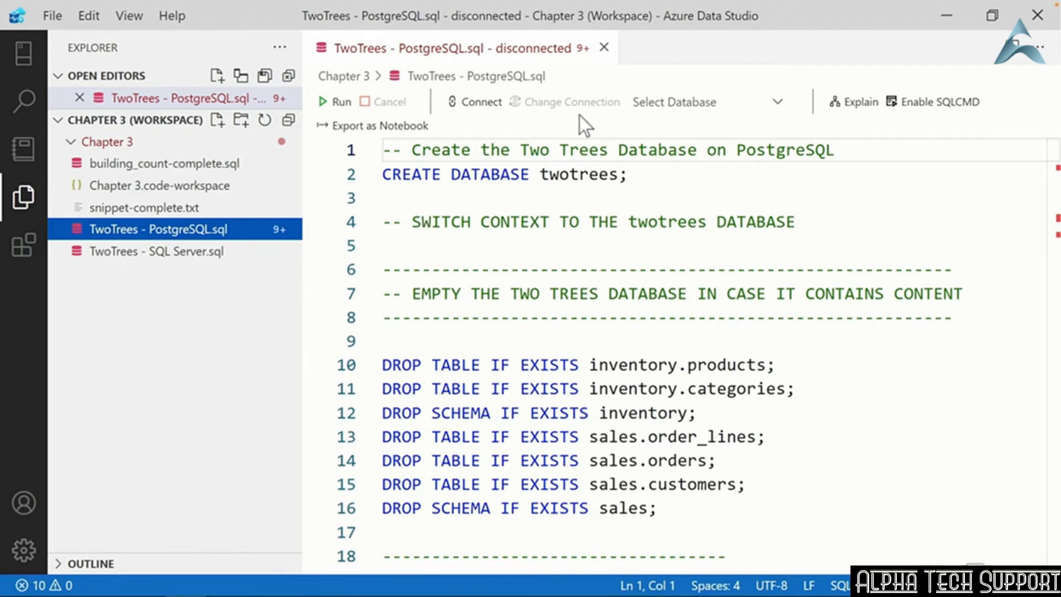
pyautogui.click(476, 105)
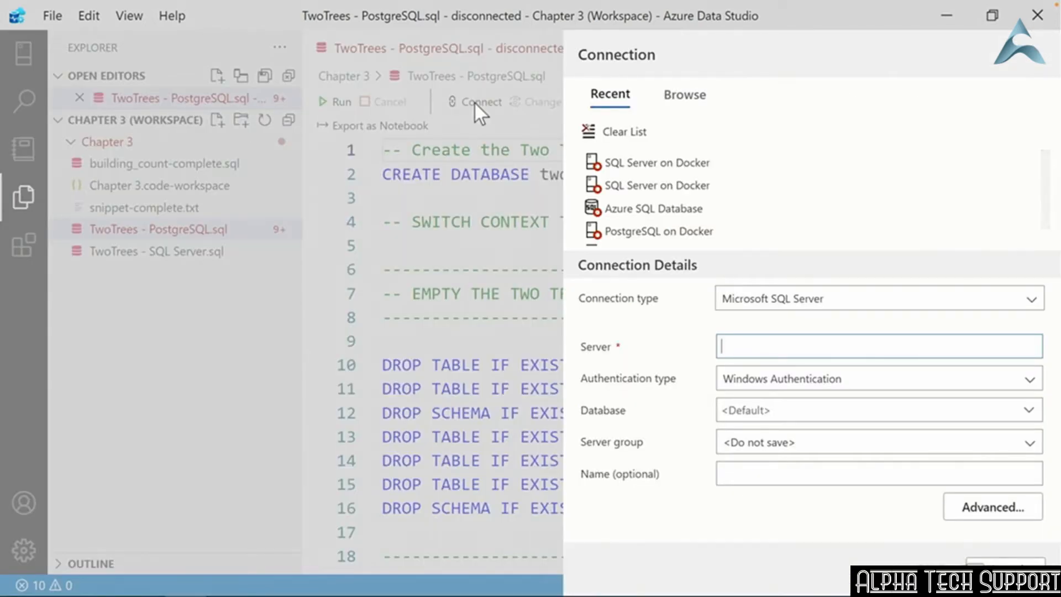
pyautogui.click(629, 232)
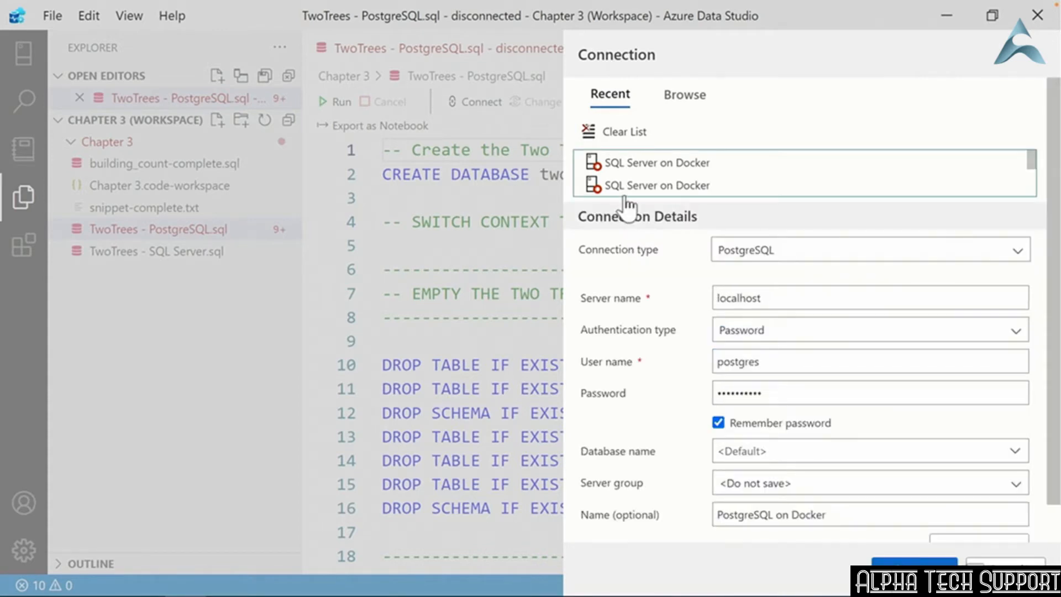
pyautogui.click(914, 563)
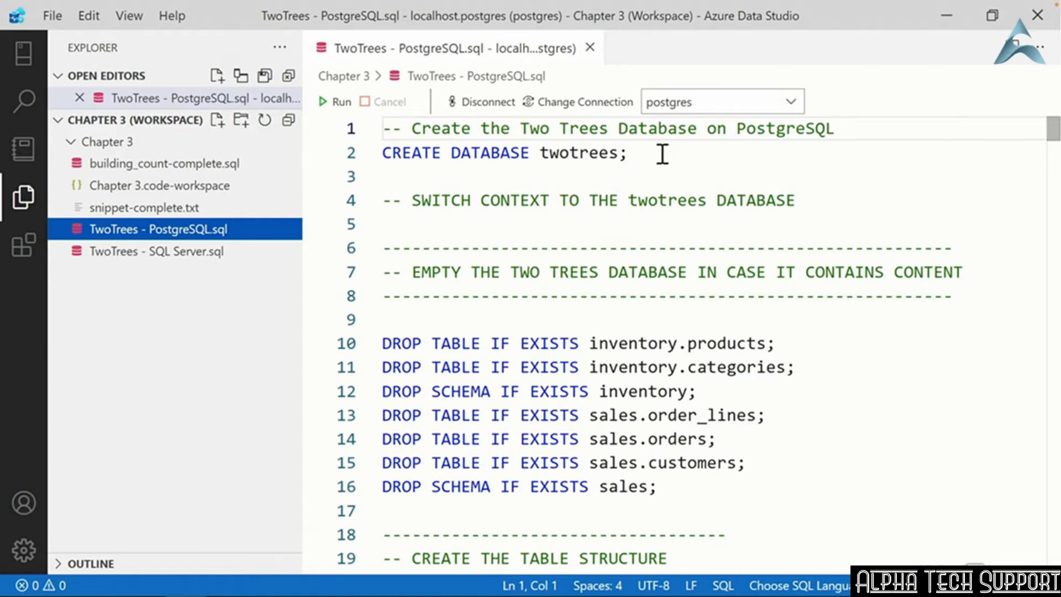
# - Run only the CREATE DATABASE twotrees statement on line 2, and switch the script's database context to twotrees
pyautogui.moveTo(661, 154); pyautogui.dragTo(356, 161)
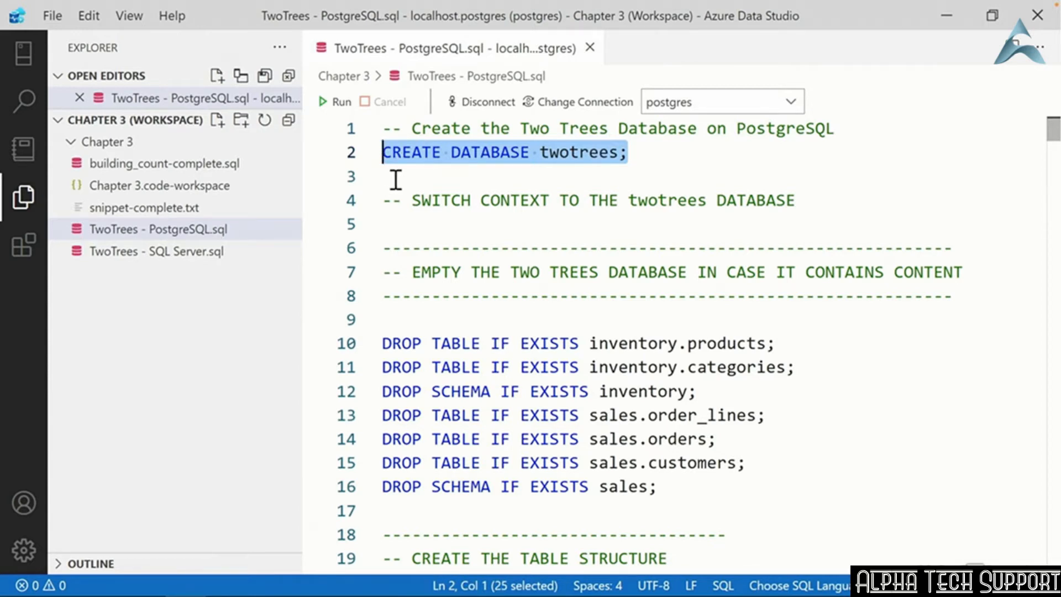
pyautogui.click(335, 102)
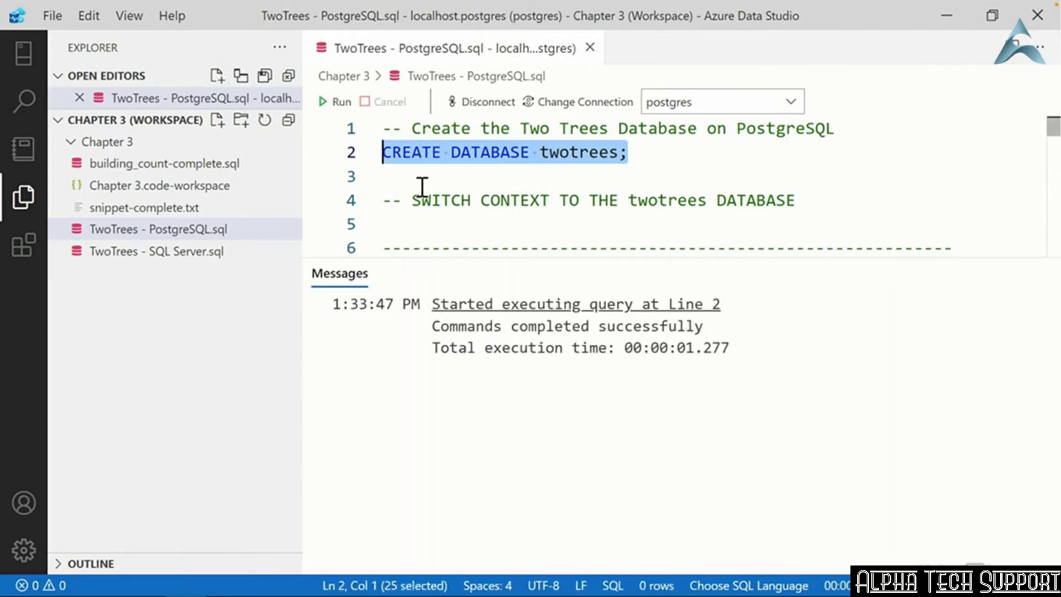
pyautogui.click(790, 103)
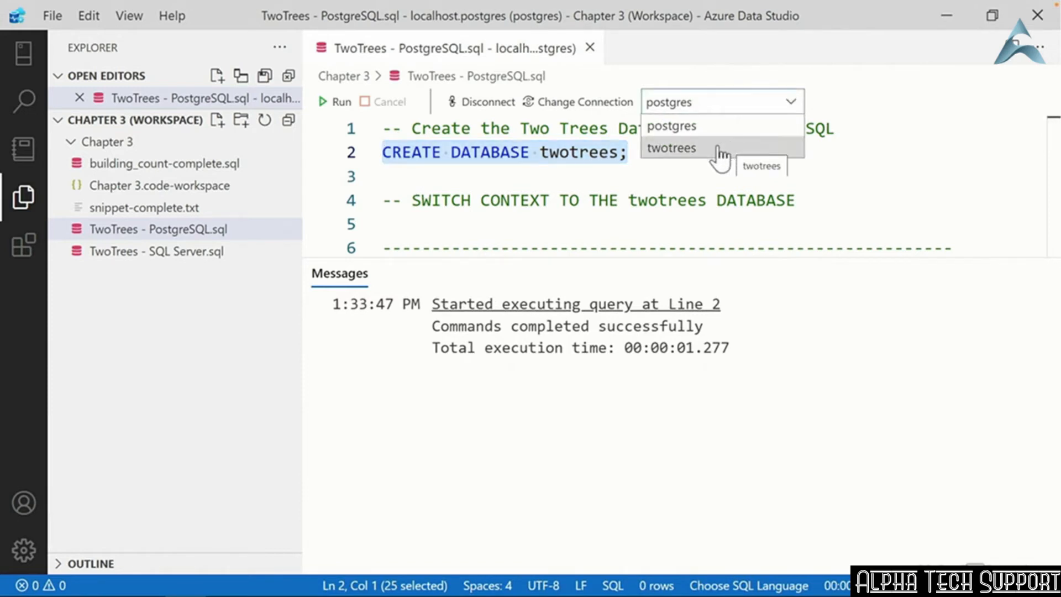
pyautogui.click(691, 153)
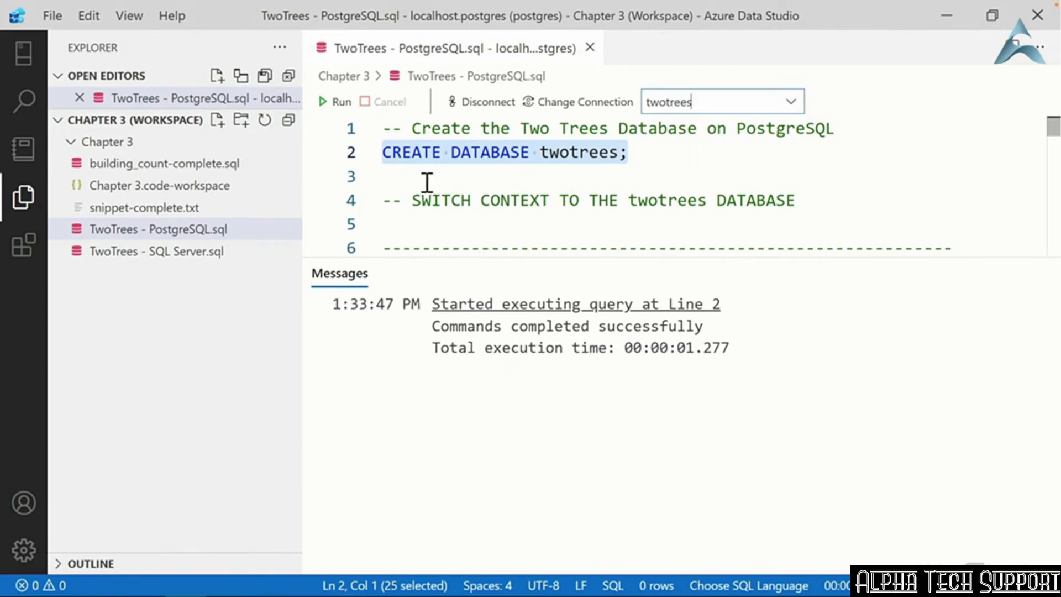
# - Run the rest of the script below the CREATE DATABASE statement through line 326 against twotrees, and close the script
pyautogui.moveTo(384, 177); pyautogui.dragTo(449, 403)
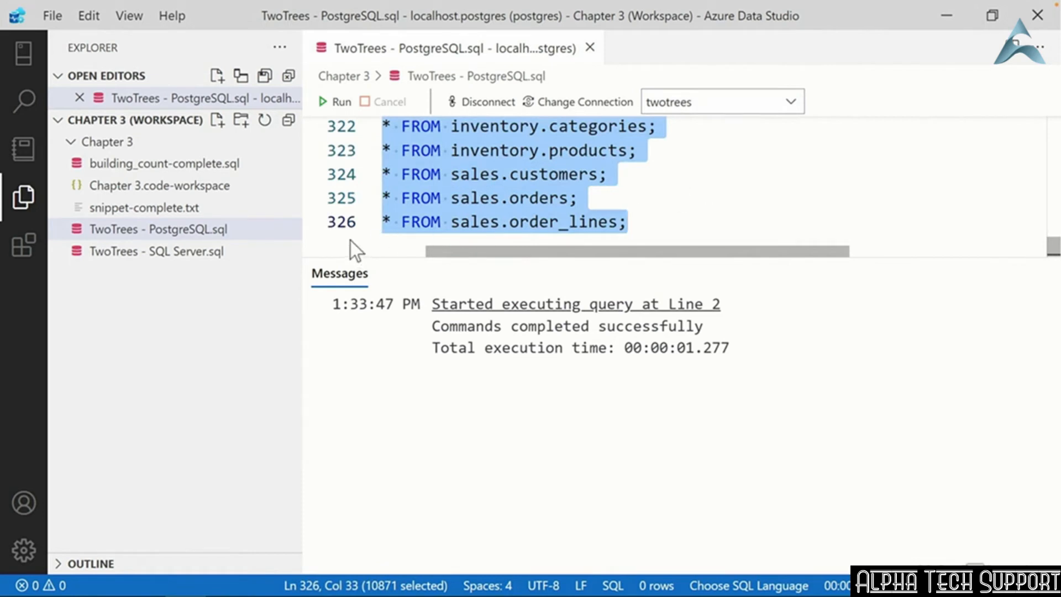
pyautogui.click(341, 102)
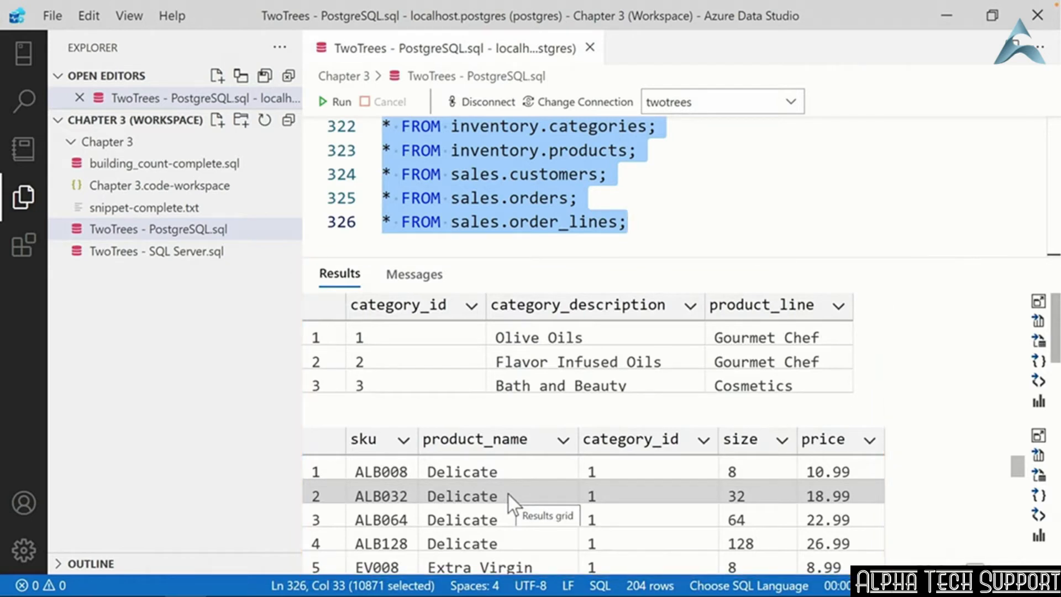
pyautogui.click(589, 48)
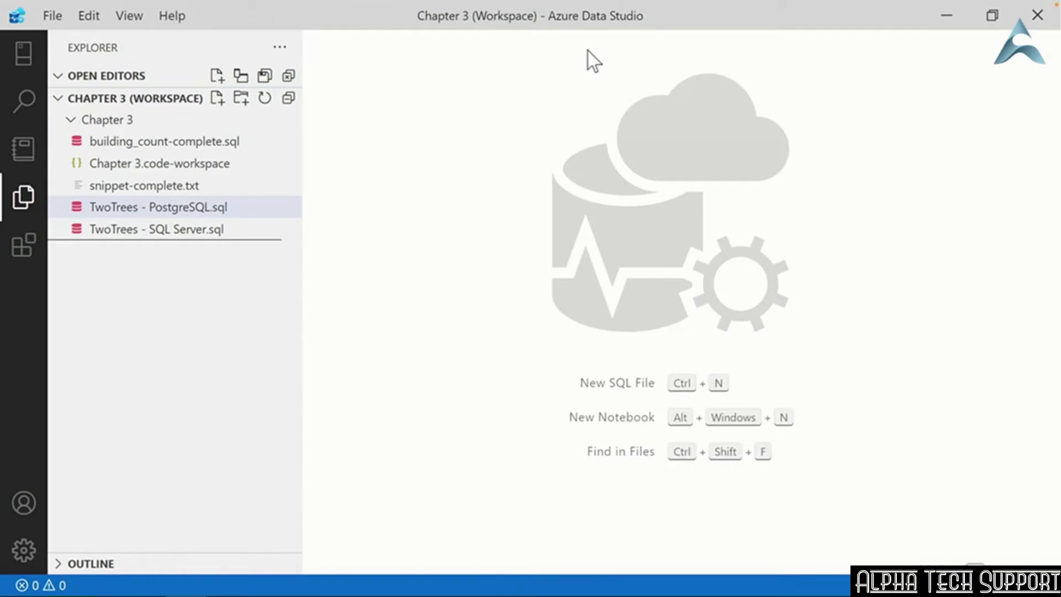
# - Connect to the PostgreSQL on Docker server and browse its Databases folder down to the tables of twotrees
pyautogui.click(25, 64)
pyautogui.click(103, 165)
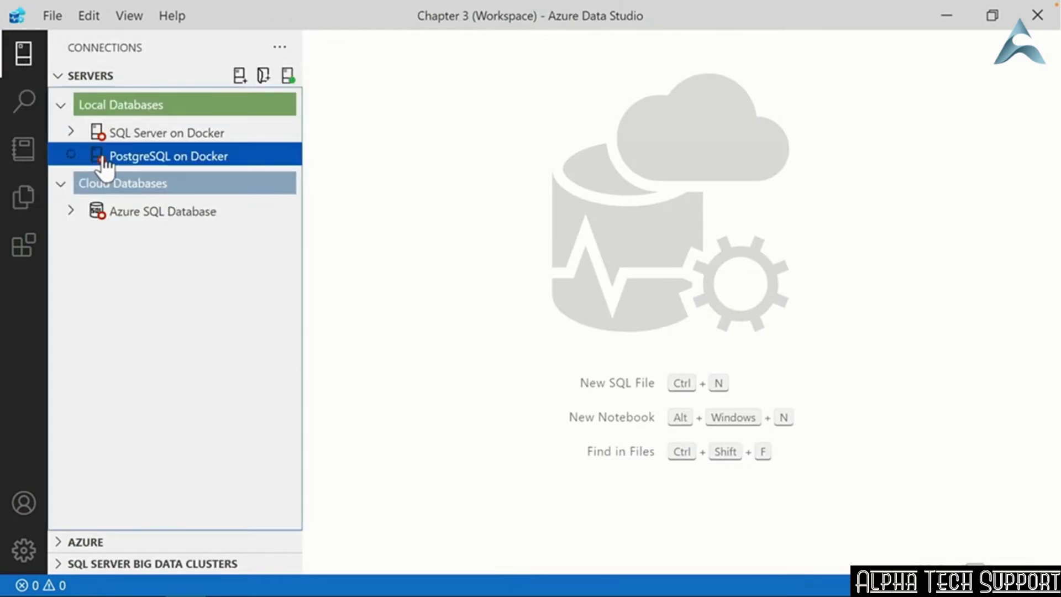
pyautogui.click(82, 181)
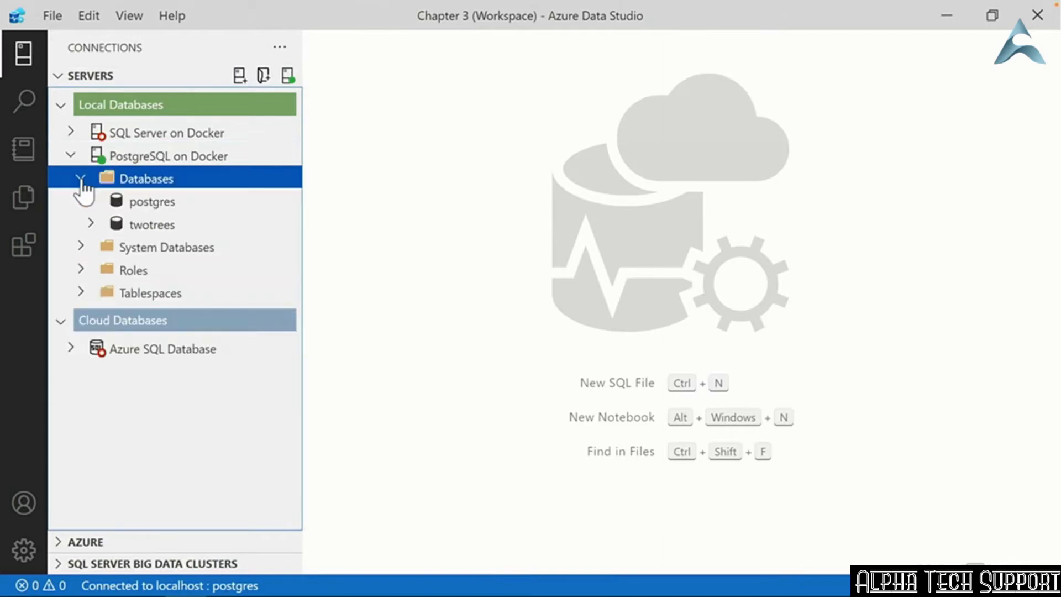
pyautogui.click(138, 227)
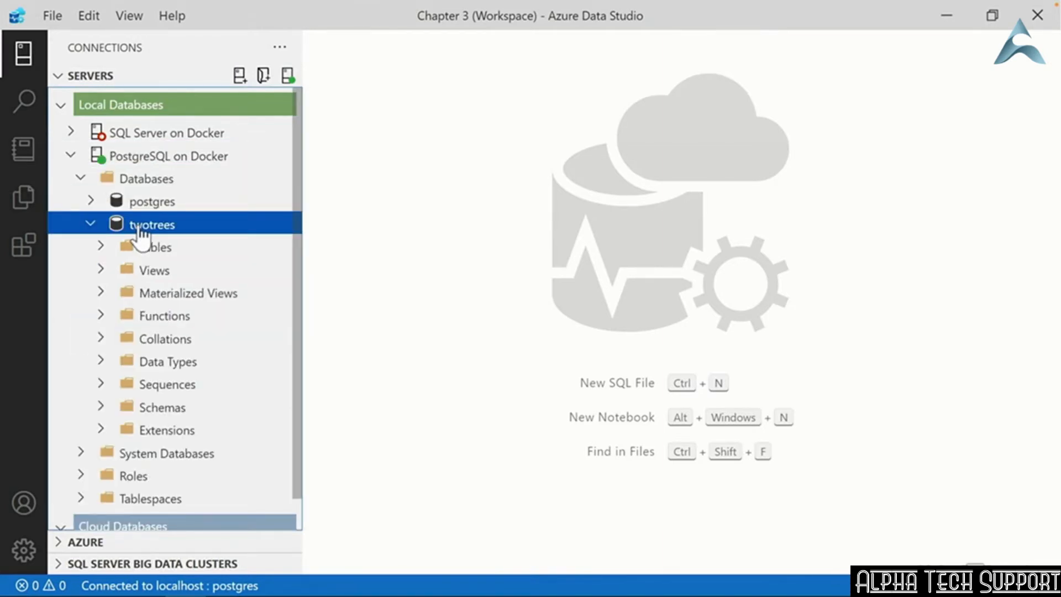
pyautogui.click(101, 248)
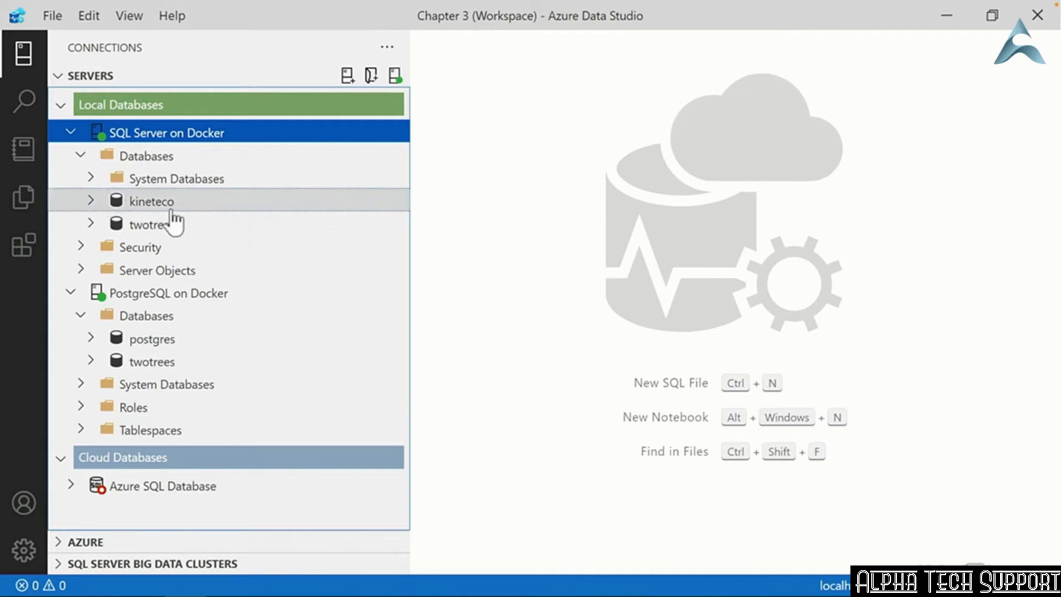
# - Examine the columns, keys, constraints, triggers, indexes and statistics of dbo.department in the kineteco database on SQL Server on Docker
pyautogui.click(91, 202)
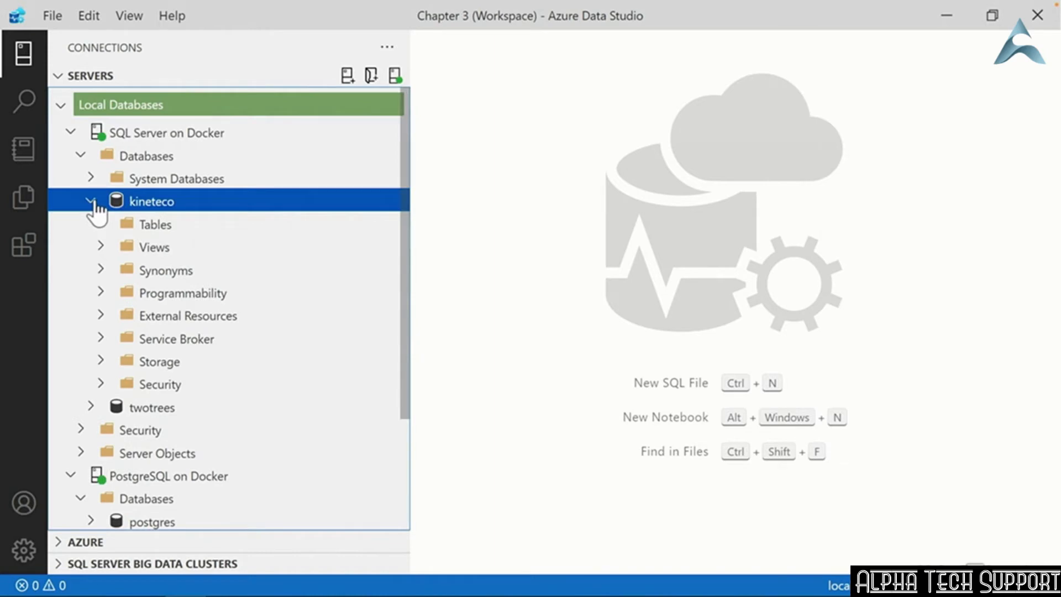
pyautogui.click(101, 225)
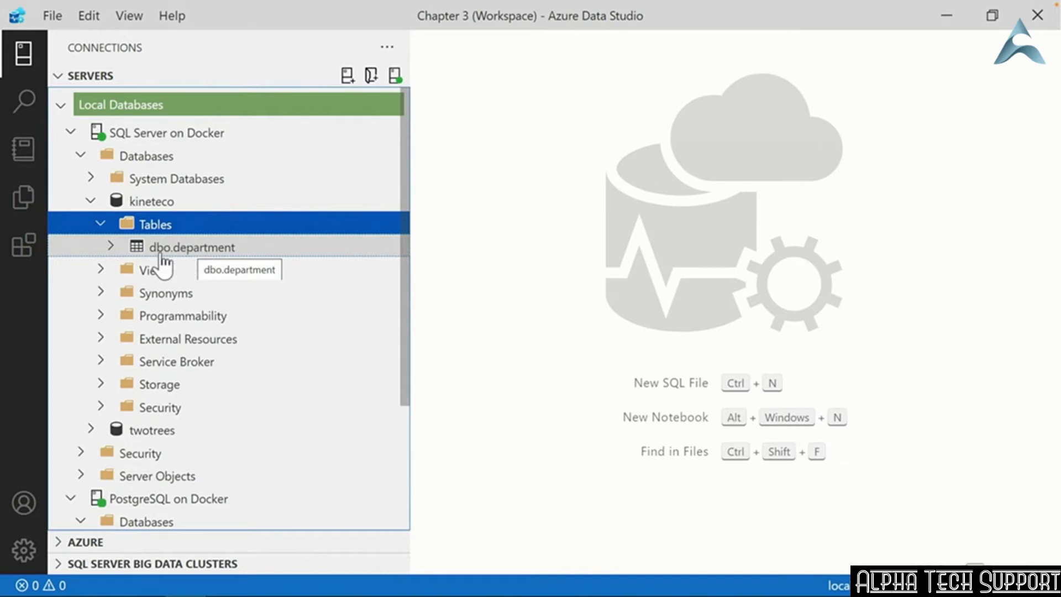
pyautogui.click(112, 248)
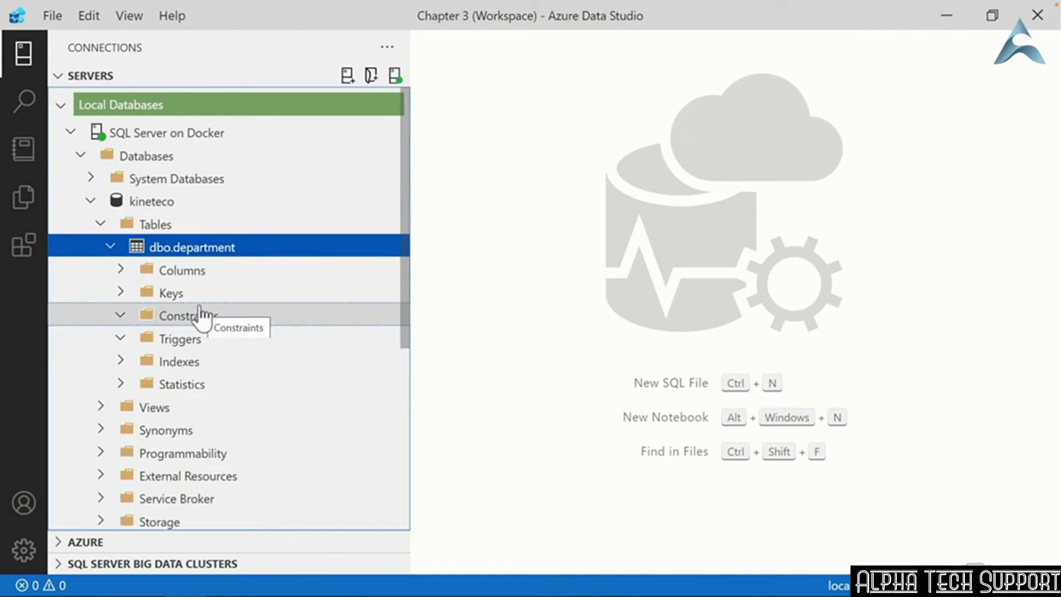
pyautogui.click(120, 271)
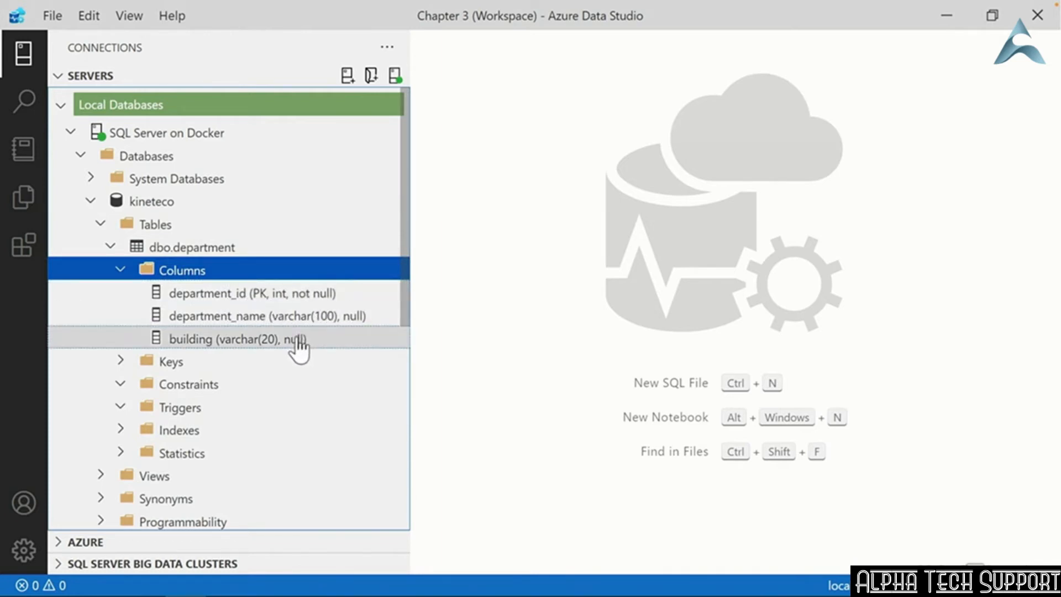
pyautogui.click(133, 364)
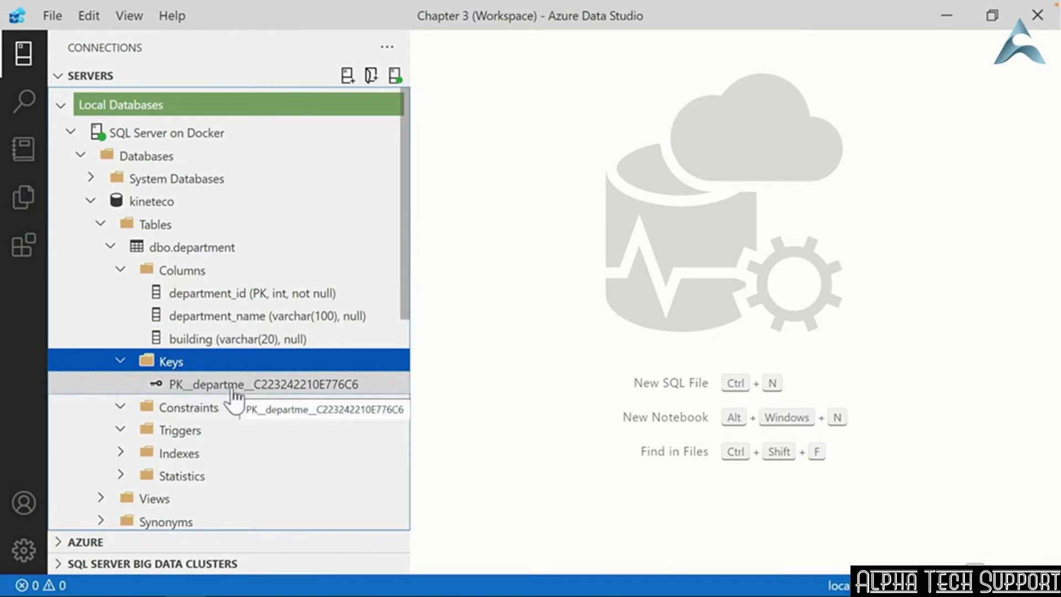
pyautogui.click(123, 411)
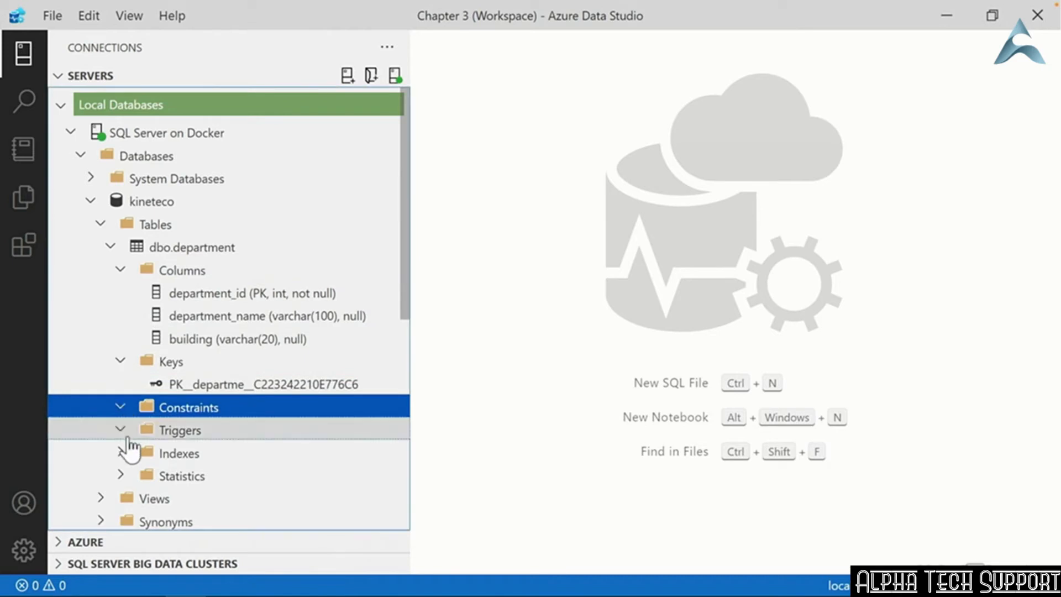
pyautogui.click(128, 437)
pyautogui.click(124, 453)
pyautogui.click(121, 434)
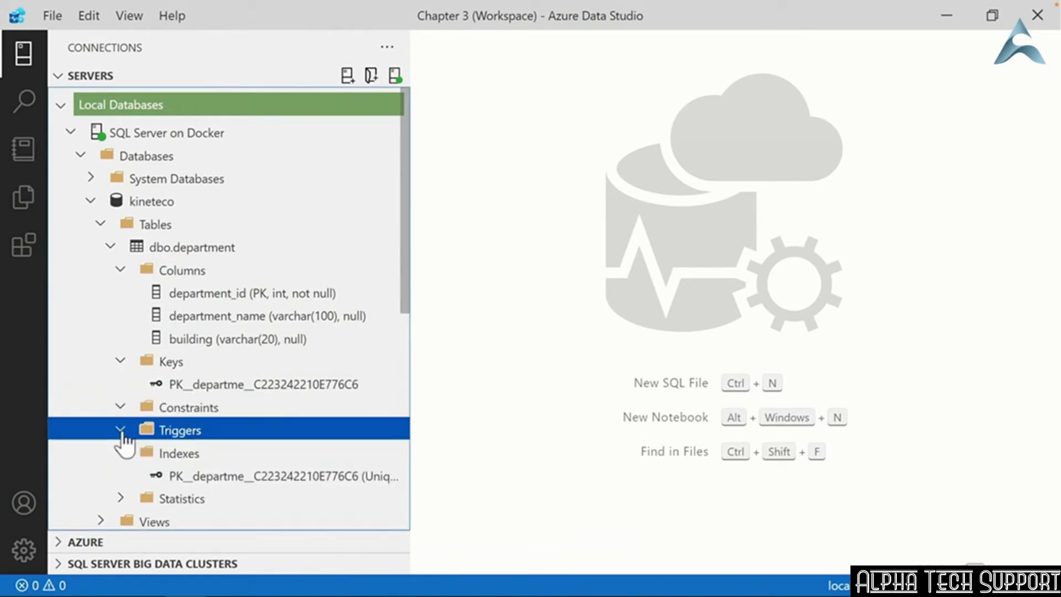
pyautogui.click(129, 499)
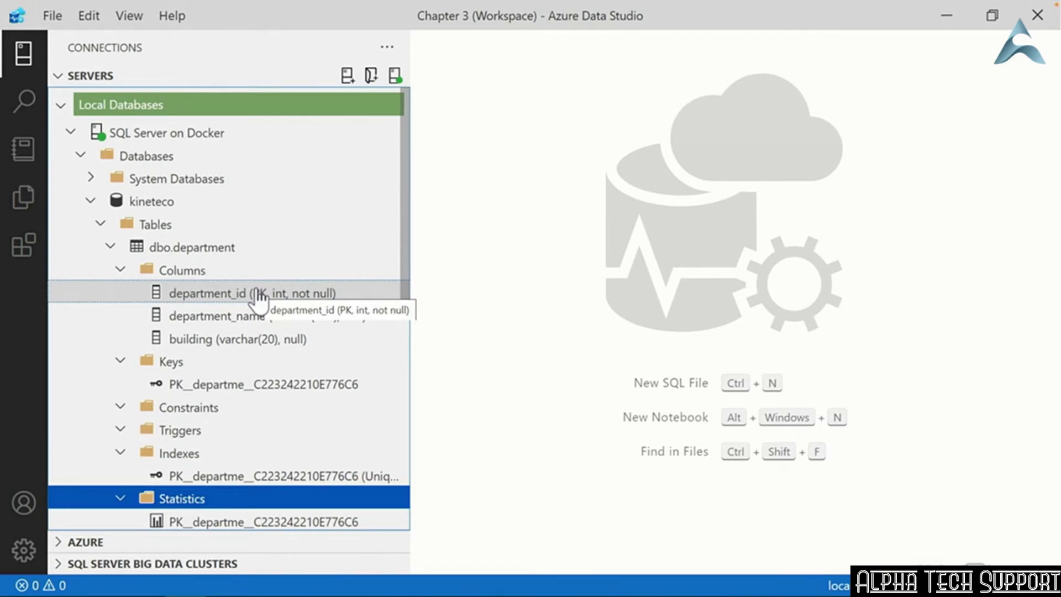
# - Query the top 1000 rows of the dbo.department table, and review the query's messages and results
pyautogui.rightClick(197, 249)
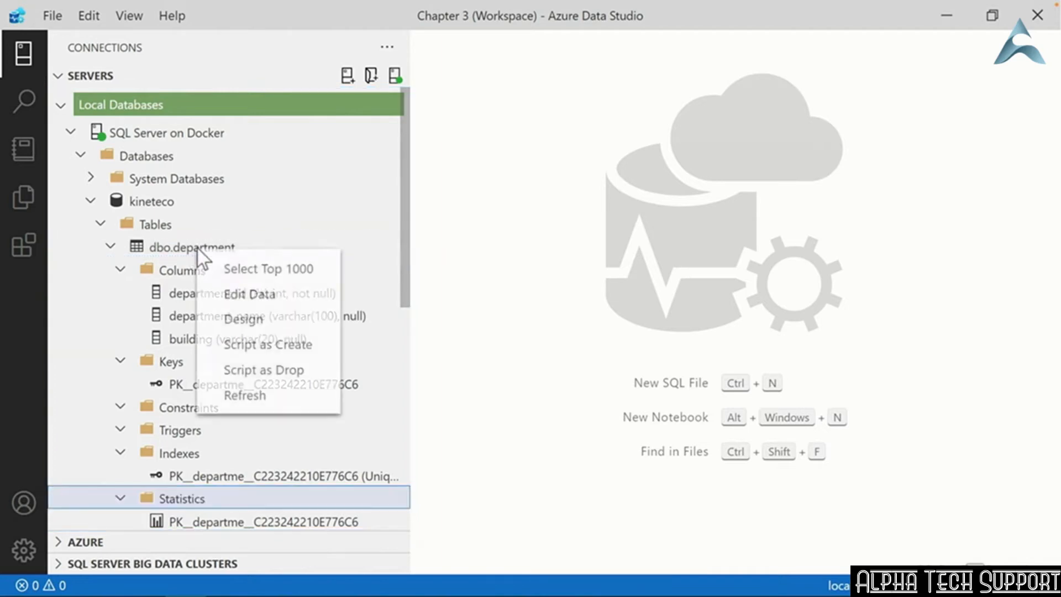
pyautogui.click(249, 269)
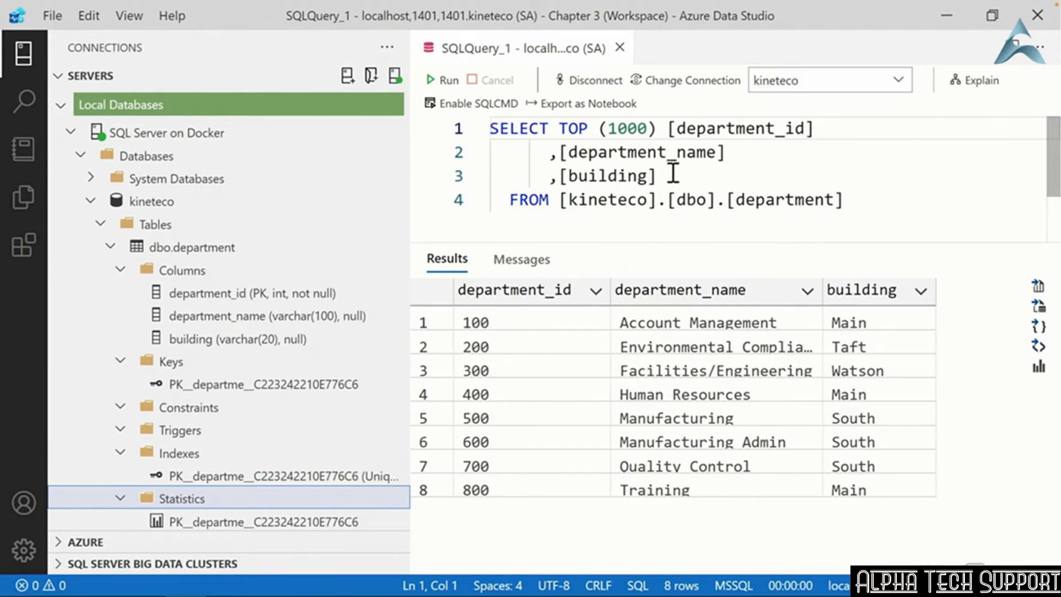
pyautogui.moveTo(662, 178)
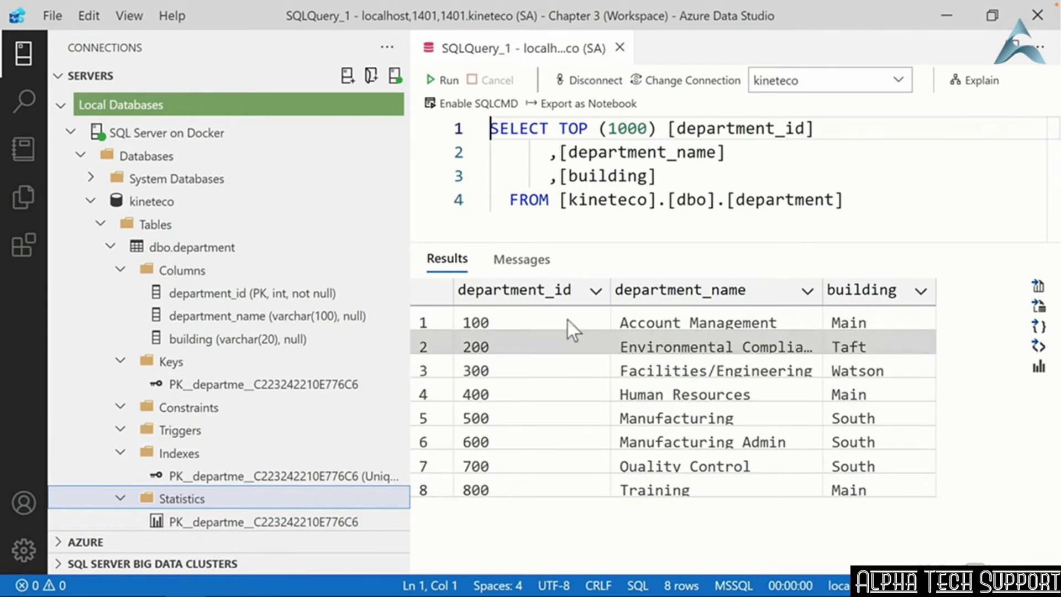
pyautogui.click(523, 265)
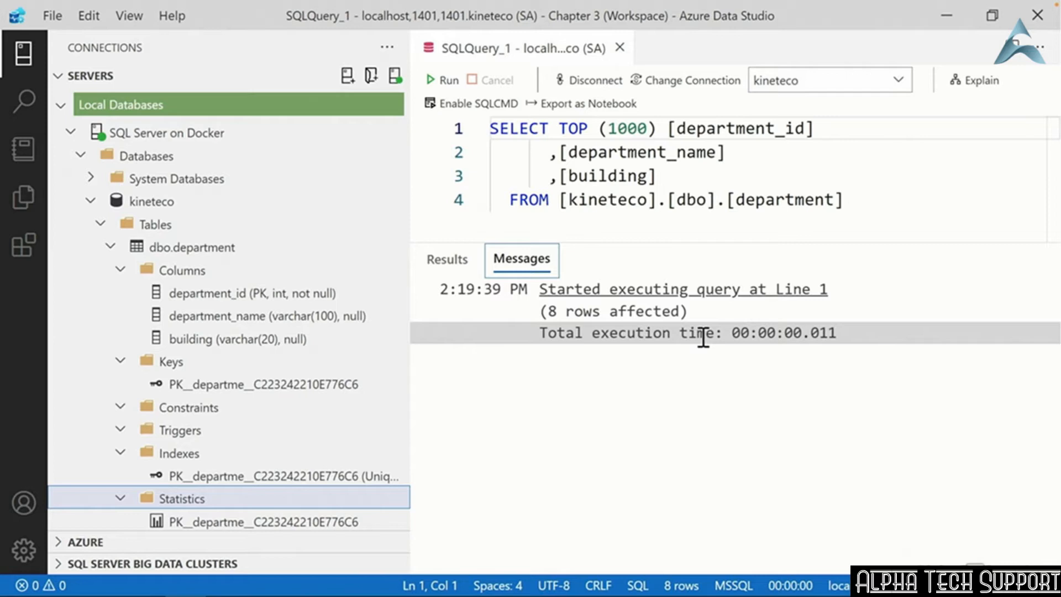
pyautogui.click(448, 268)
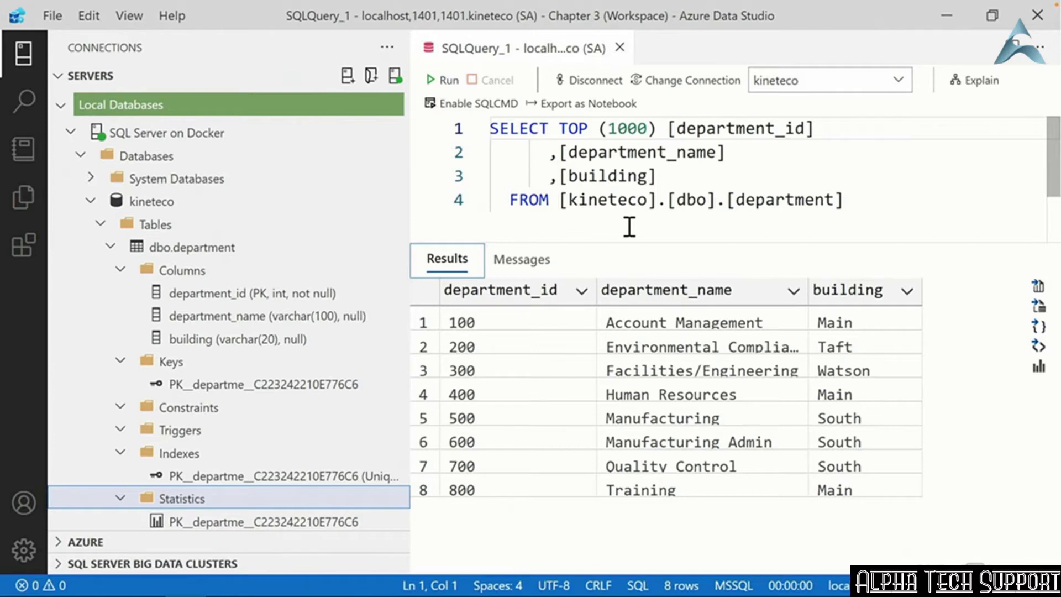
# - Remove TOP (1000) and the department_id column from the SELECT statement so it starts with [department_name]
pyautogui.moveTo(559, 129); pyautogui.dragTo(826, 127)
pyautogui.press('Delete')
pyautogui.press('Delete')
pyautogui.press('Delete')
pyautogui.press('Delete')
pyautogui.press('Delete')
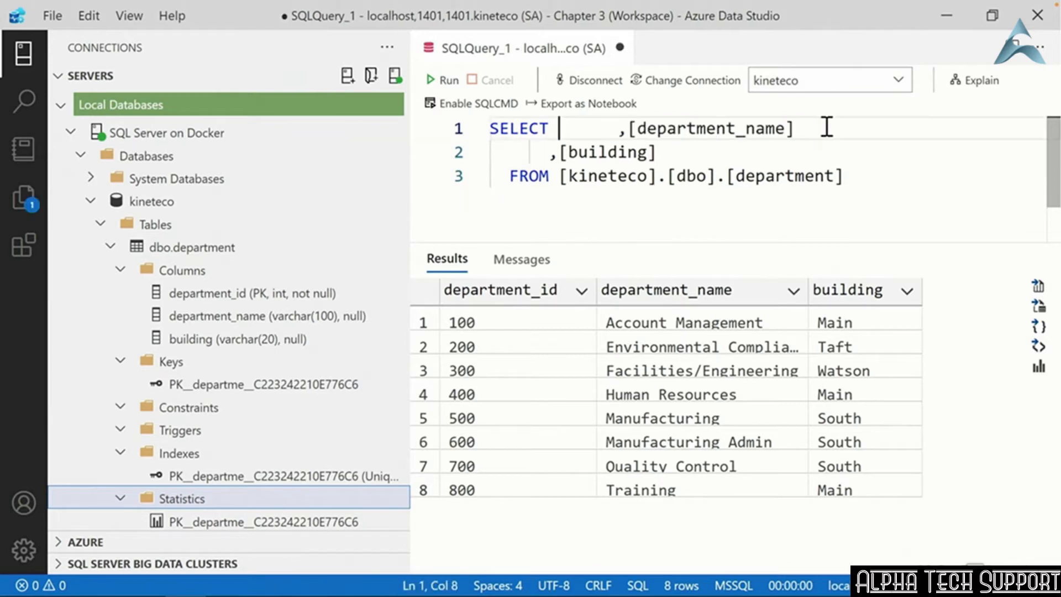
pyautogui.press('Delete')
pyautogui.press('Delete')
pyautogui.press('Delete')
pyautogui.press('Delete')
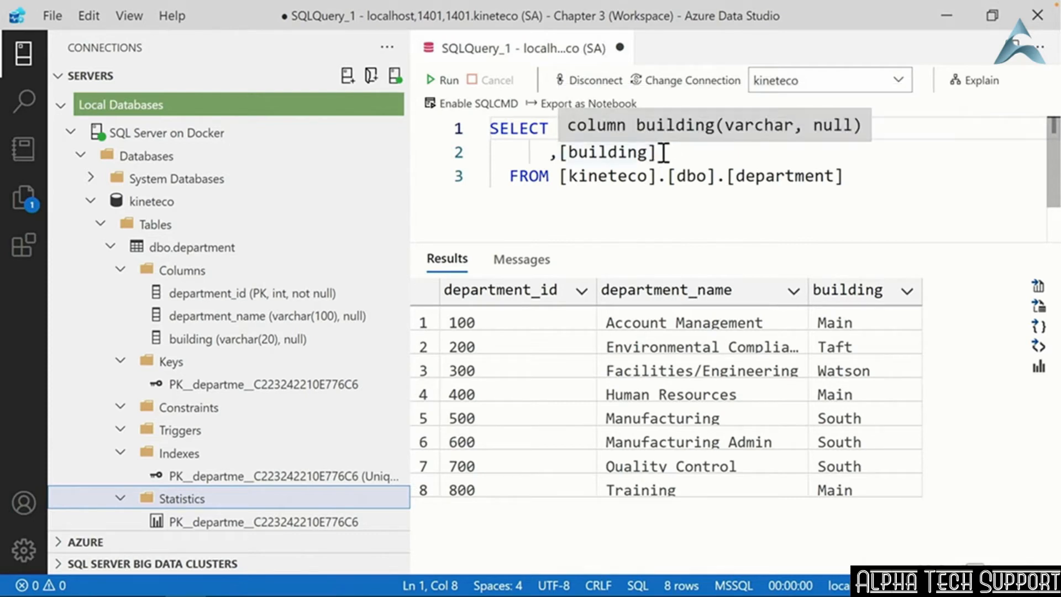
# - Add the filter WHERE building = 'main' below the FROM line and run the query
pyautogui.click(876, 175)
pyautogui.press('Return')
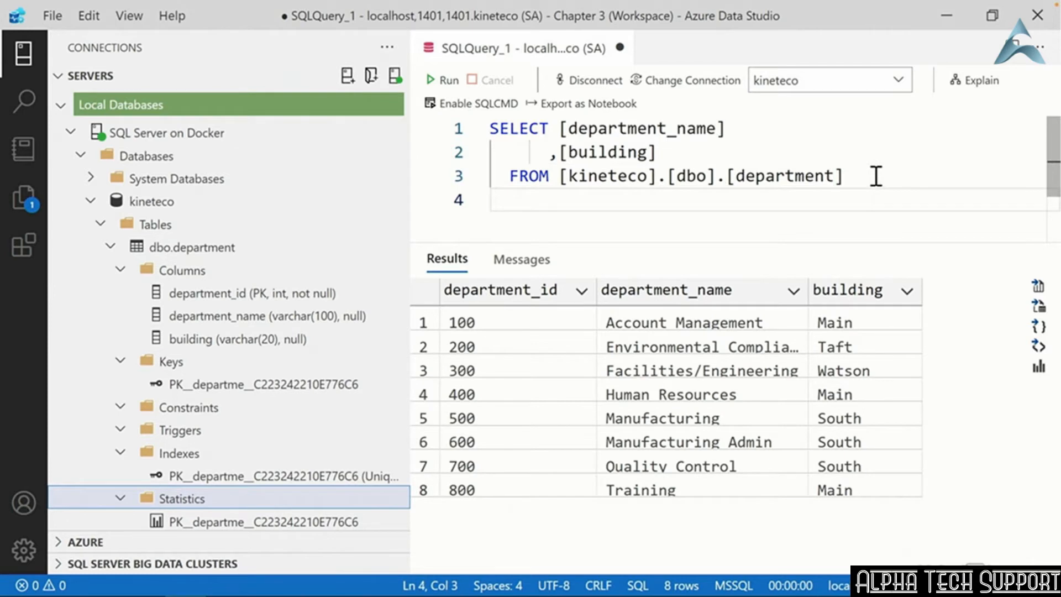
pyautogui.write("WHERE building = 'main'")
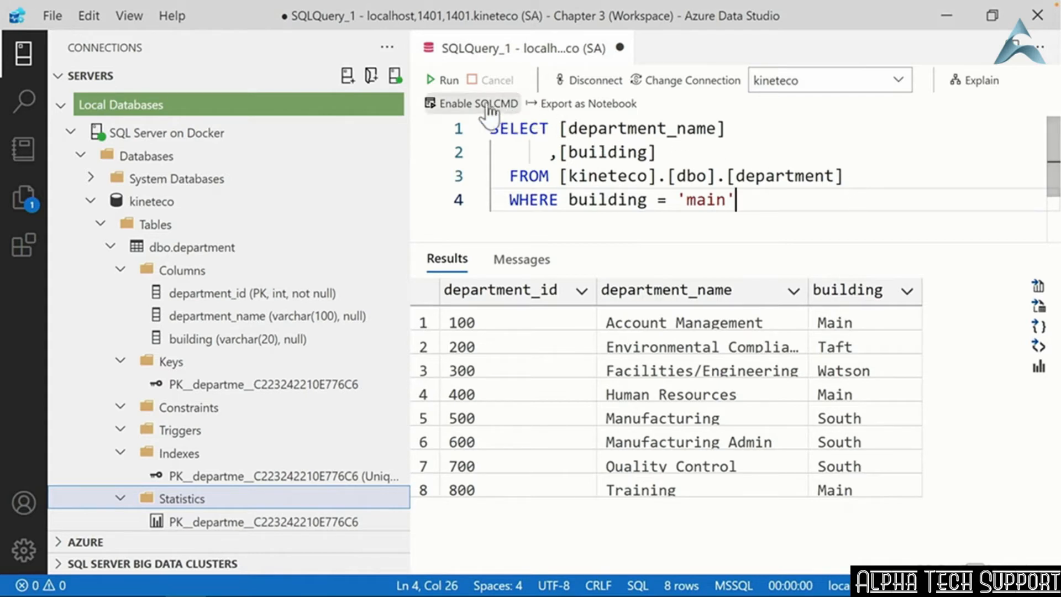
pyautogui.click(443, 82)
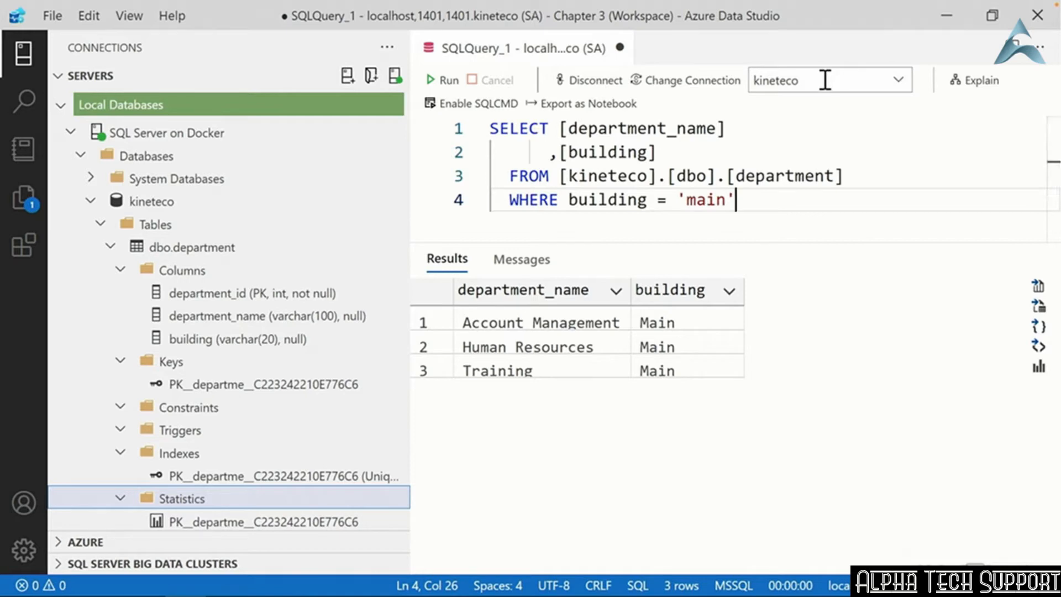
# - View the databases available to the query and its connection details, leaving the connection as it is
pyautogui.click(899, 78)
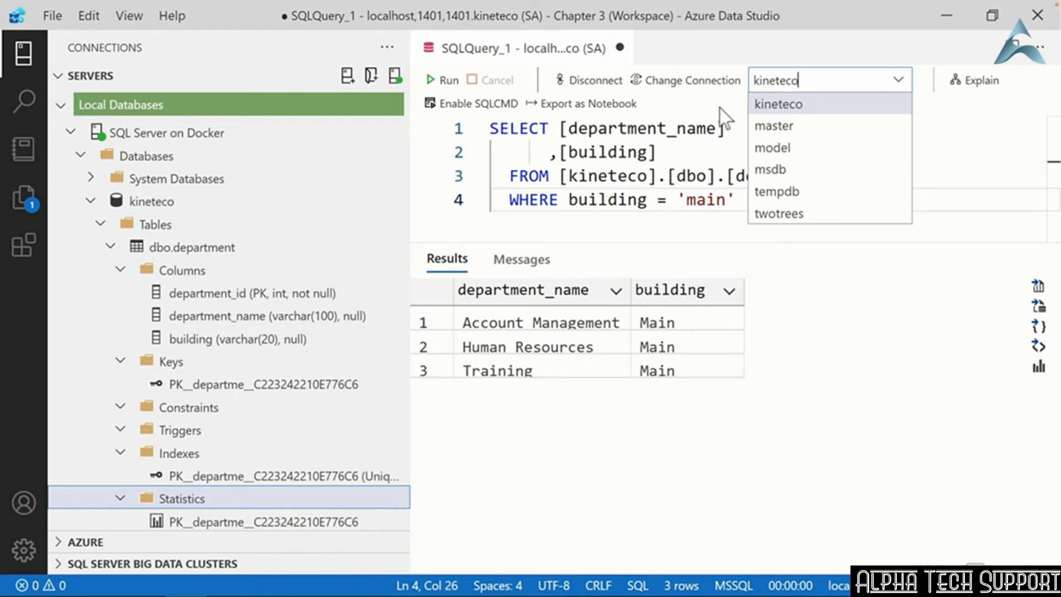
pyautogui.click(692, 82)
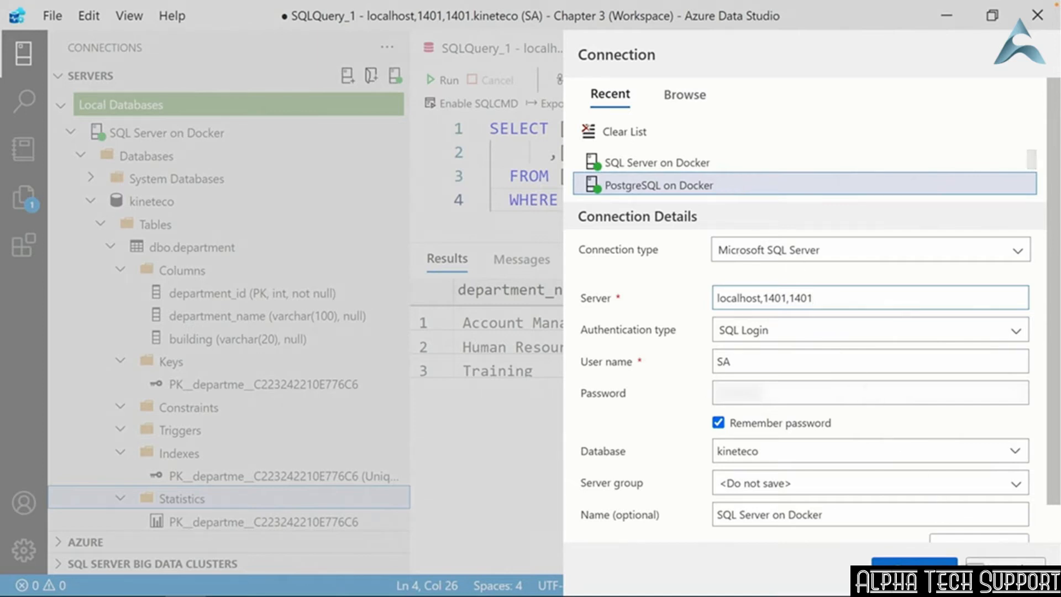
pyautogui.click(1005, 560)
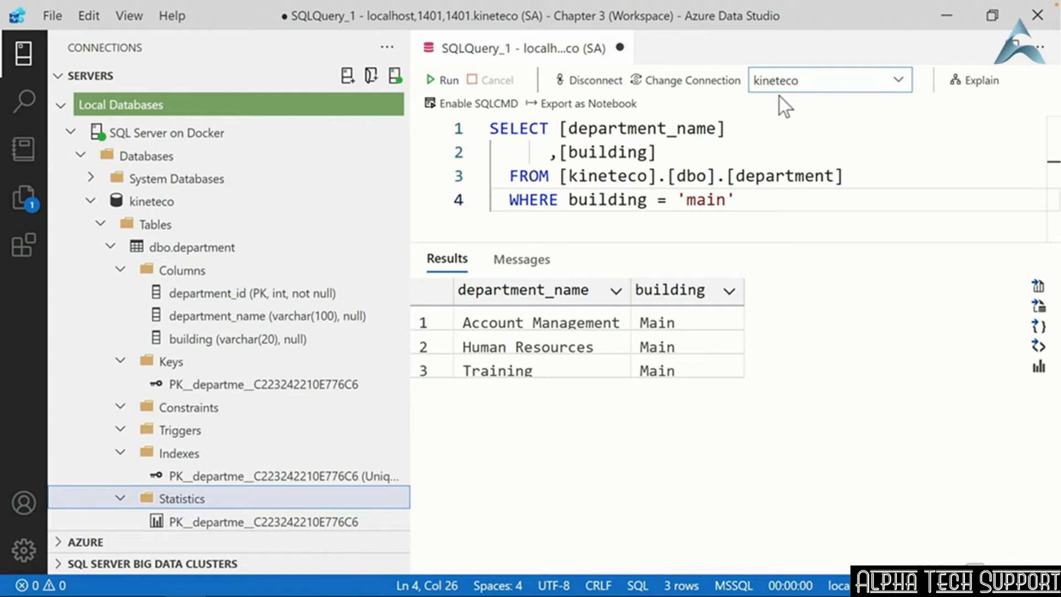
# - Delete the WHERE clause and change the first selected column to count([department_name]) AS "number of departments"
pyautogui.moveTo(741, 199); pyautogui.dragTo(504, 199)
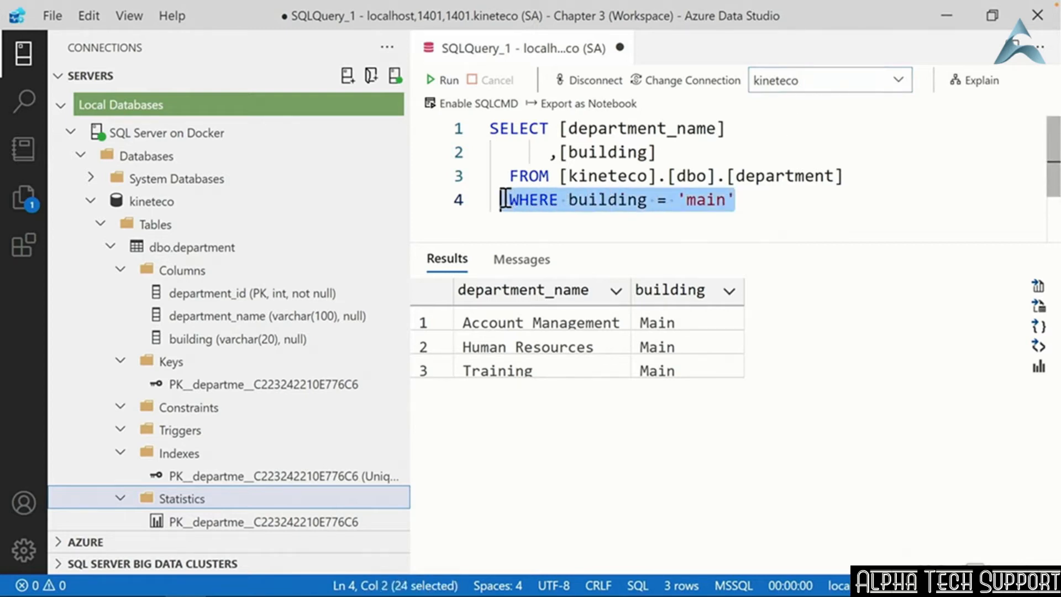
pyautogui.press('BackSpace')
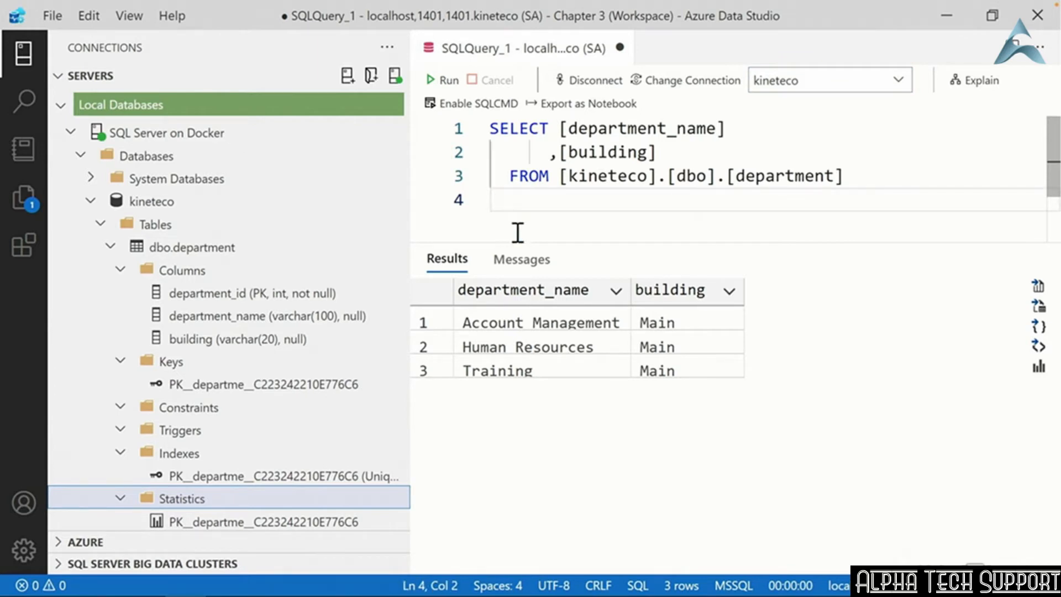
pyautogui.click(558, 132)
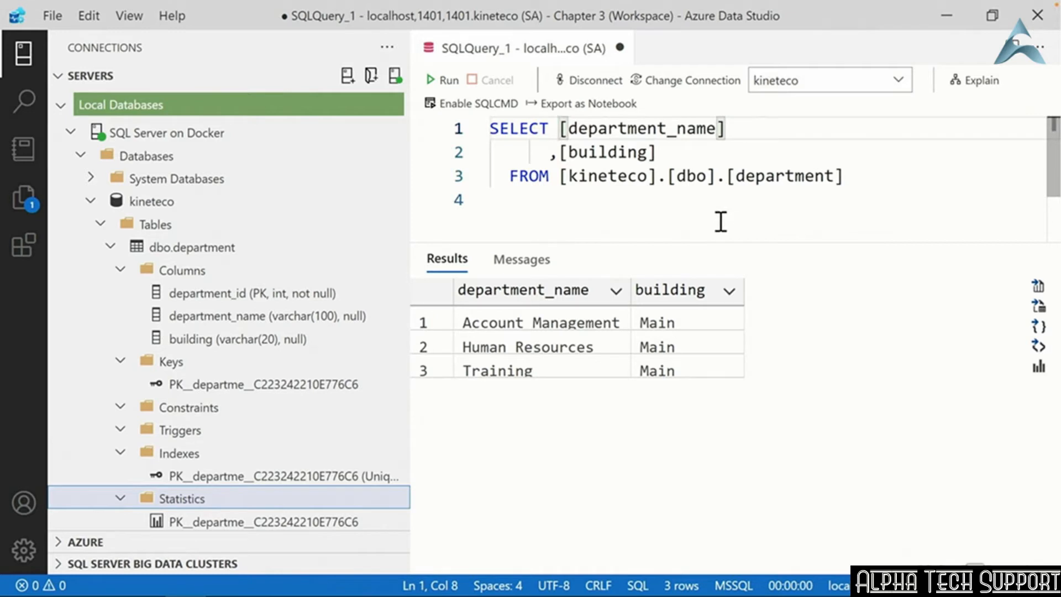
pyautogui.write('count(')
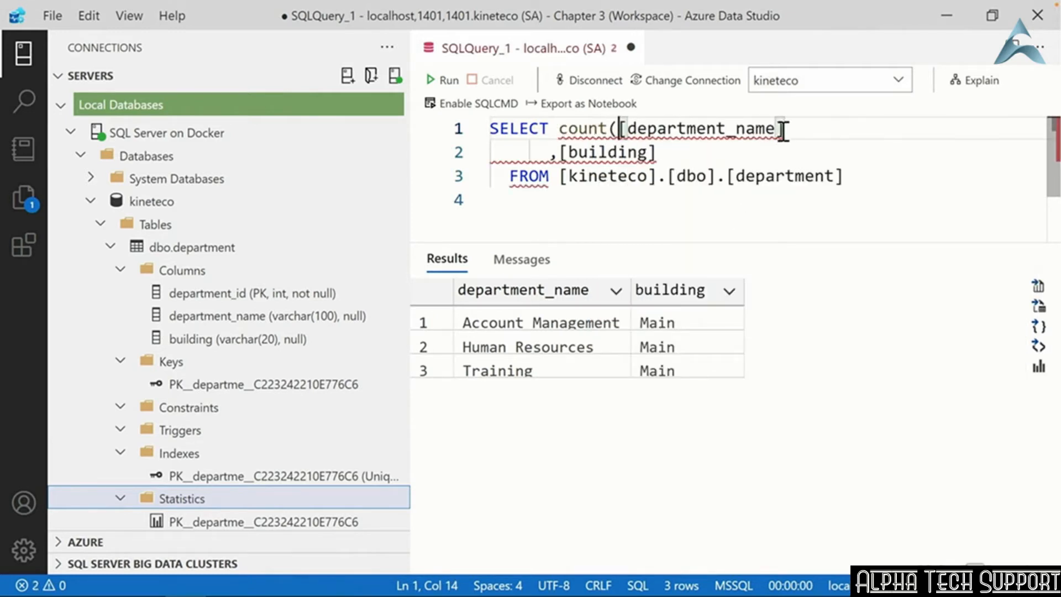
pyautogui.click(795, 129)
pyautogui.write(')')
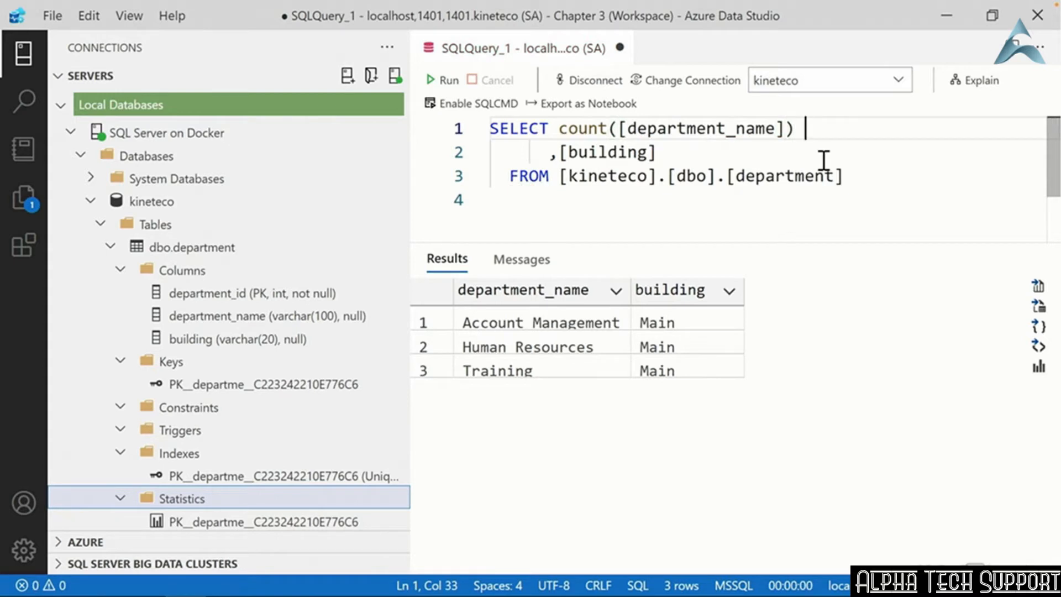
pyautogui.write(' AS "')
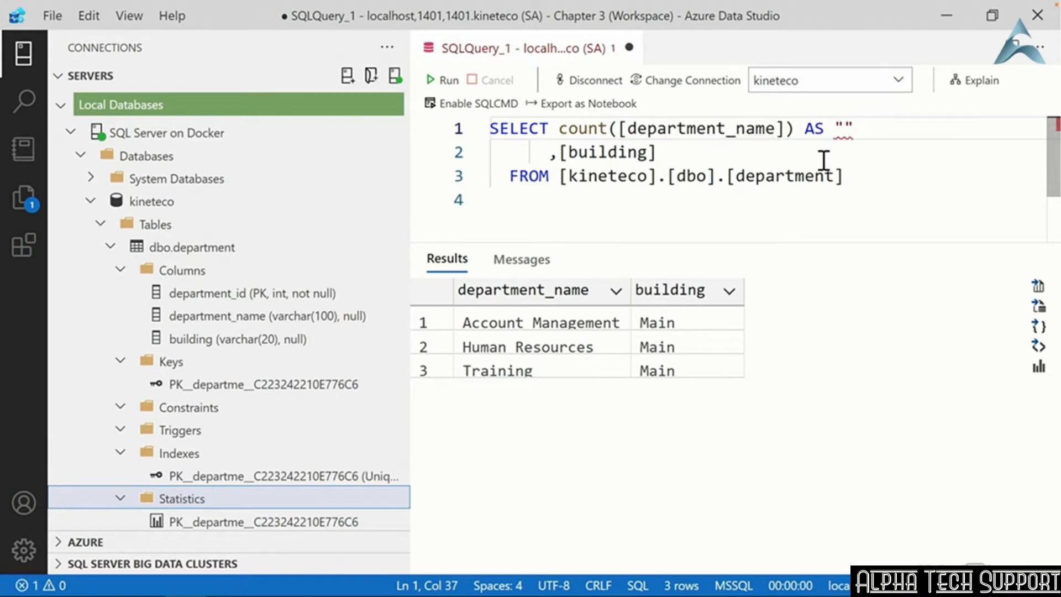
pyautogui.write('number of d')
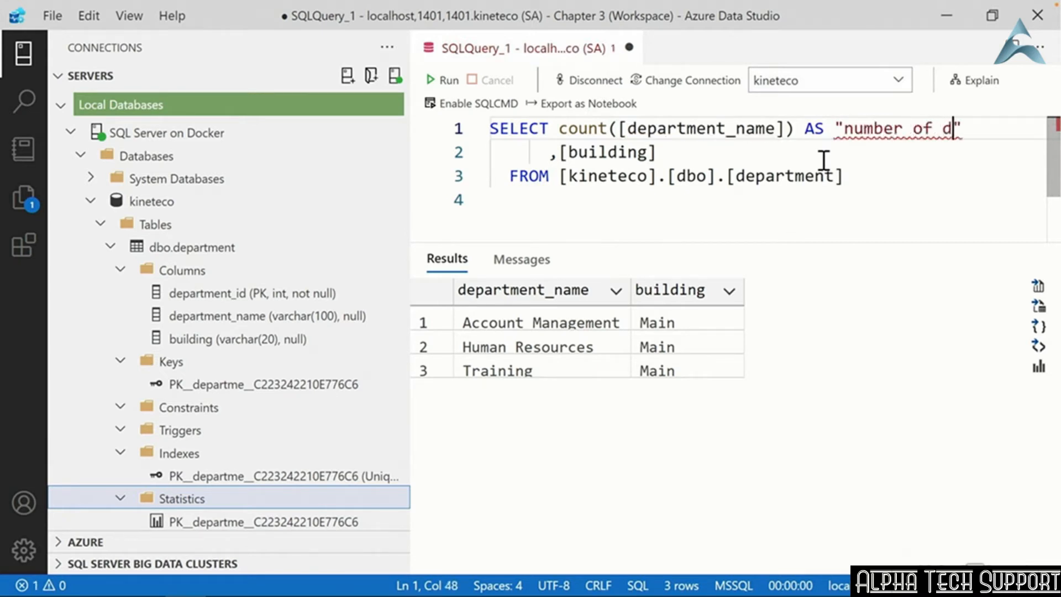
pyautogui.write('epartments"')
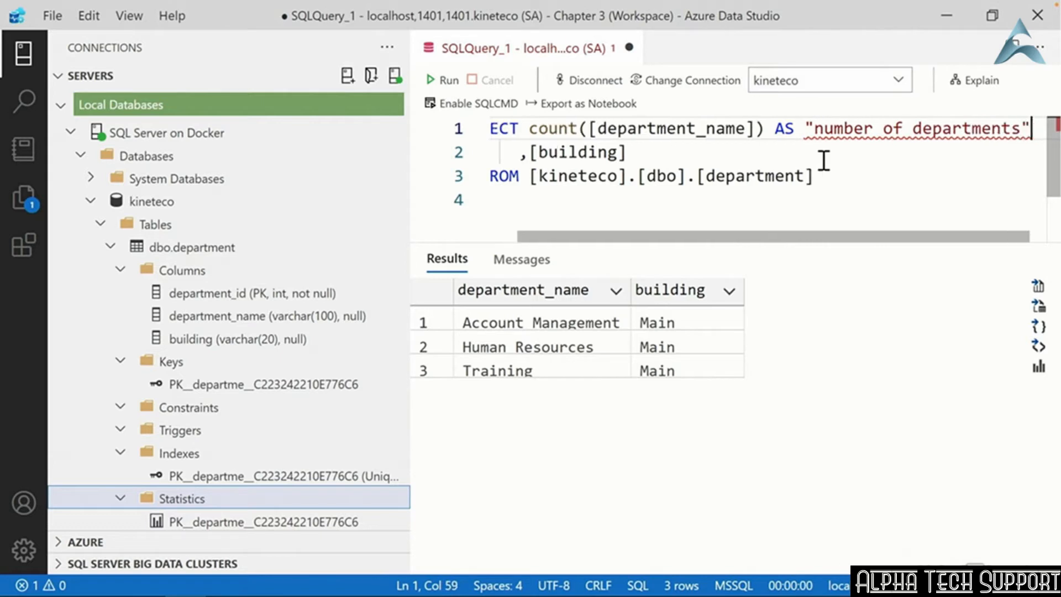
pyautogui.moveTo(807, 238); pyautogui.dragTo(743, 246)
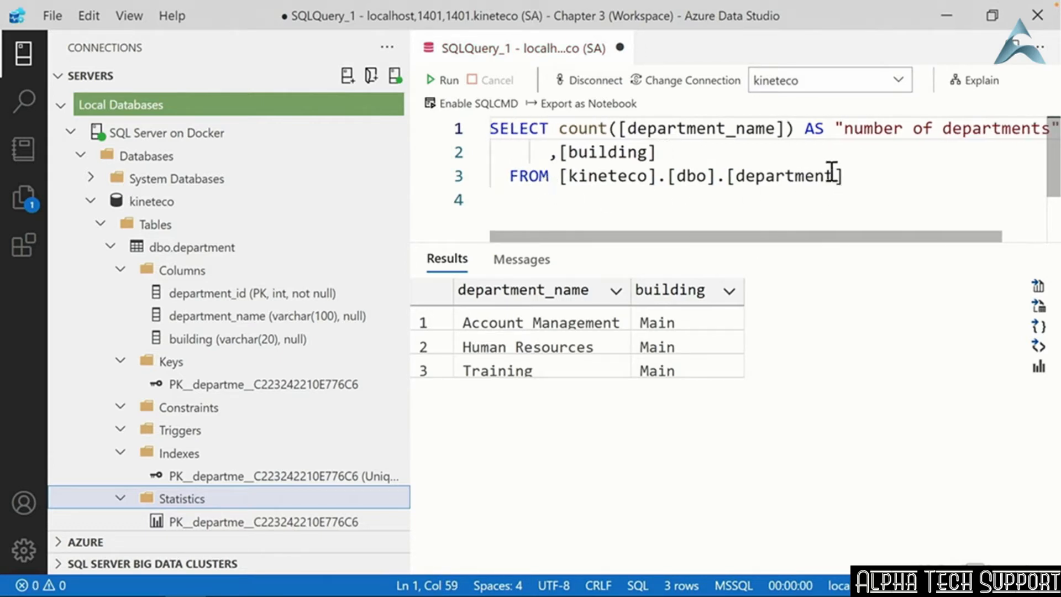
# - Add the clause GROUP BY building on a new line below the FROM line
pyautogui.click(867, 175)
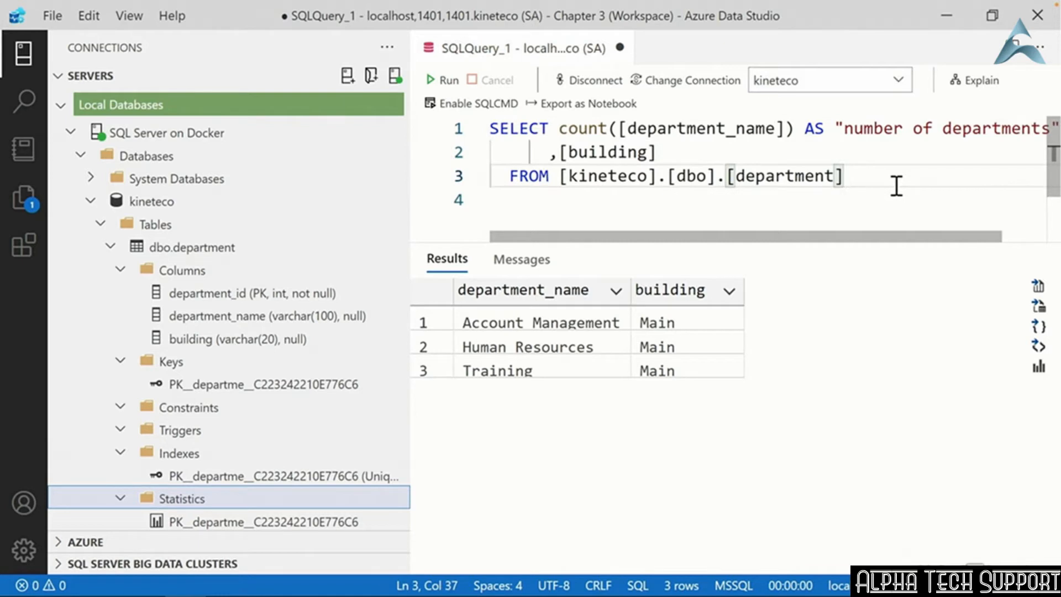
pyautogui.press('Return')
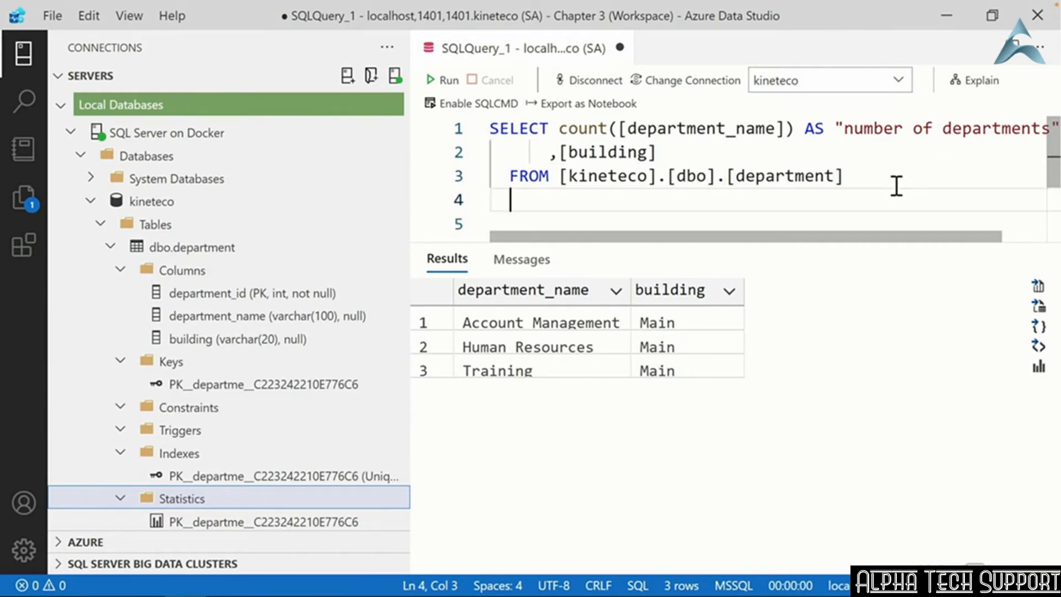
pyautogui.write('GROUP BY buil')
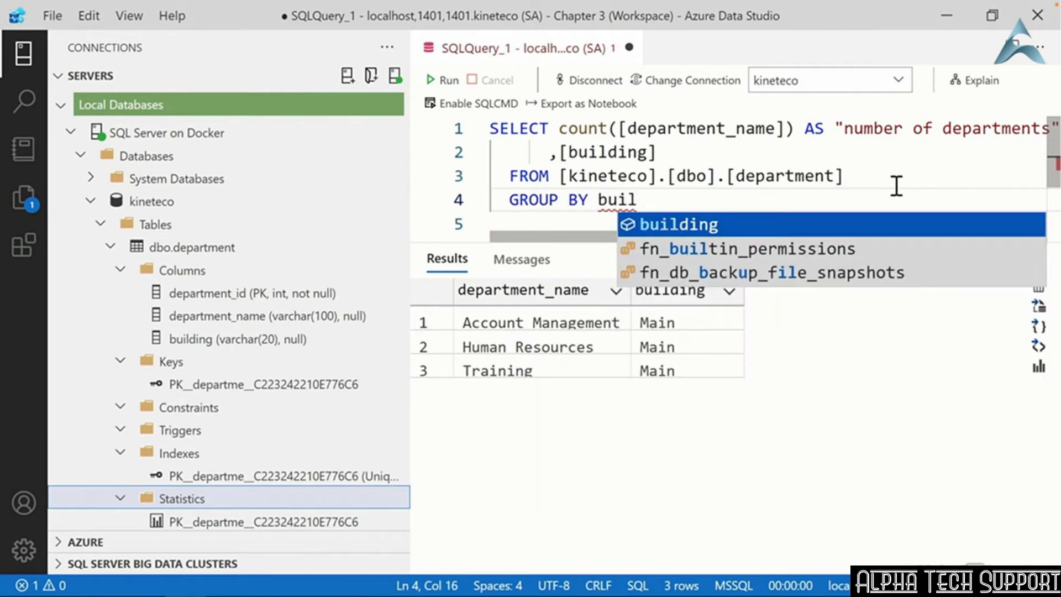
pyautogui.write('di')
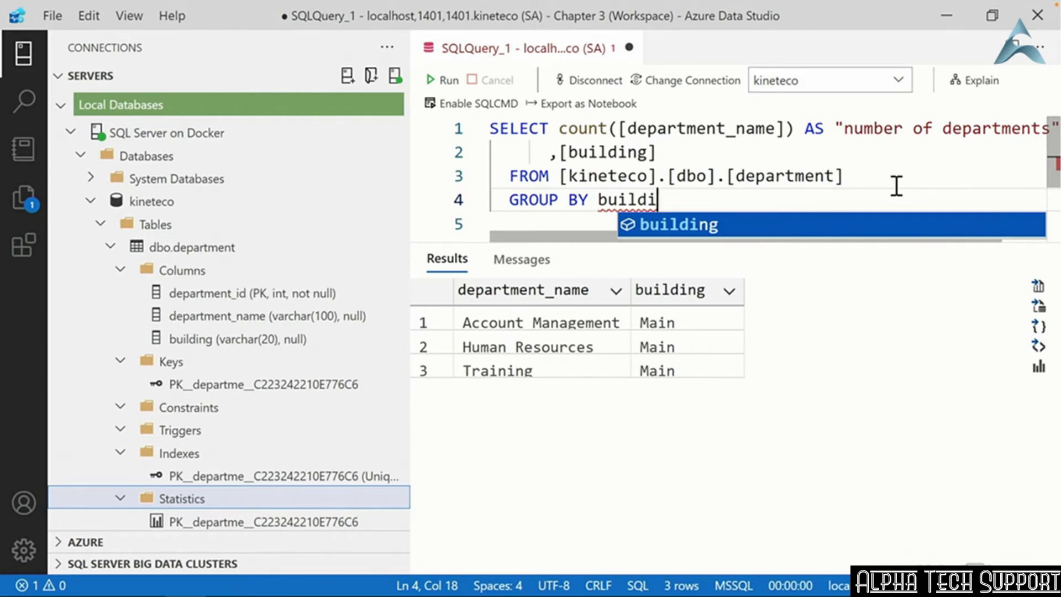
pyautogui.press('Tab')
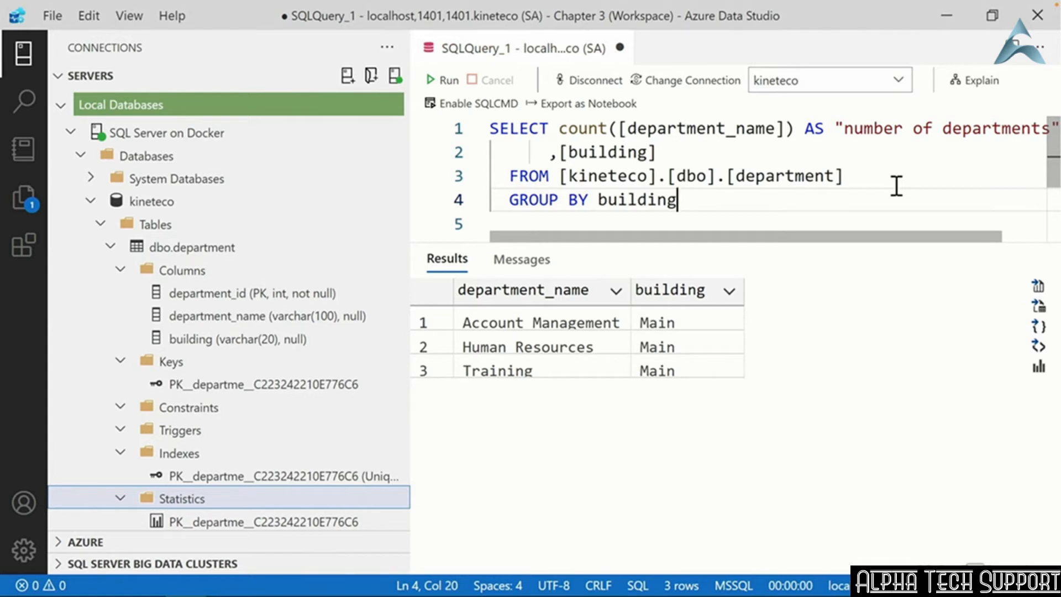
pyautogui.write(';')
pyautogui.press('BackSpace')
# - Add the line ORDER BY count(department_name) DESC; below the GROUP BY clause
pyautogui.press('Return')
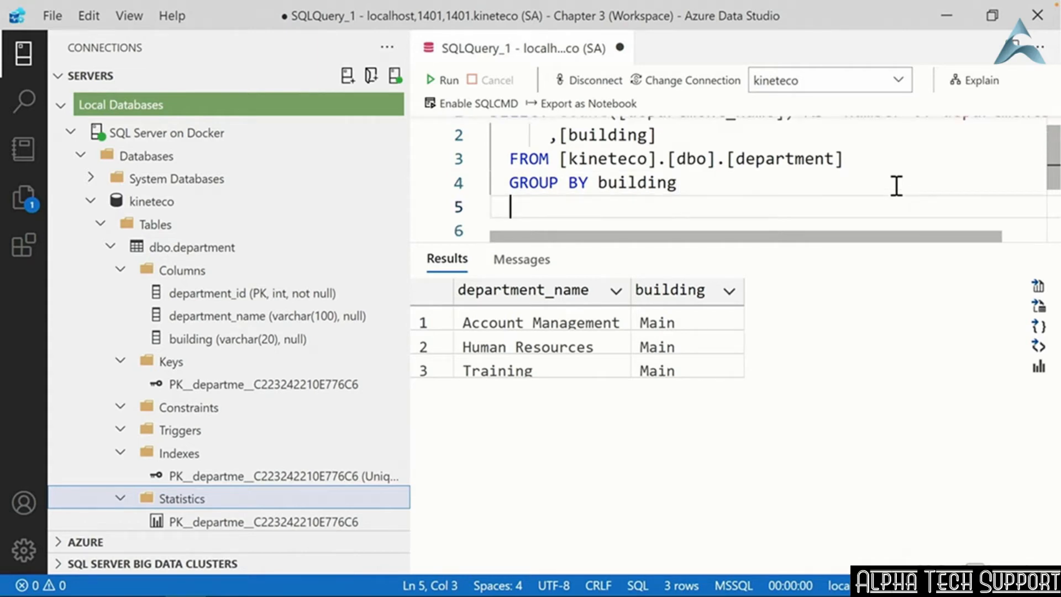
pyautogui.write('ORDER BY co')
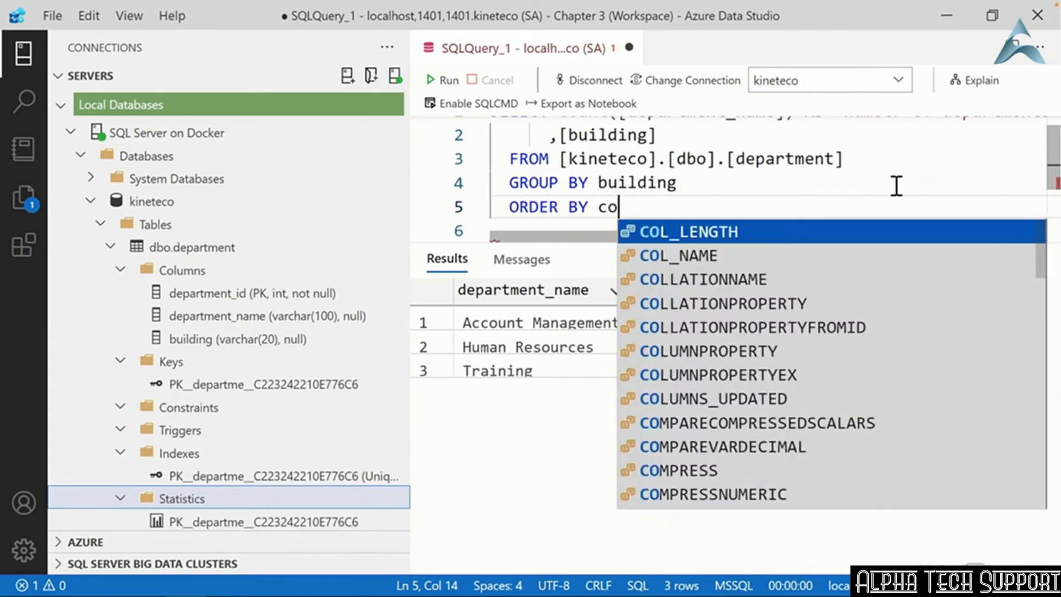
pyautogui.write('unt(d')
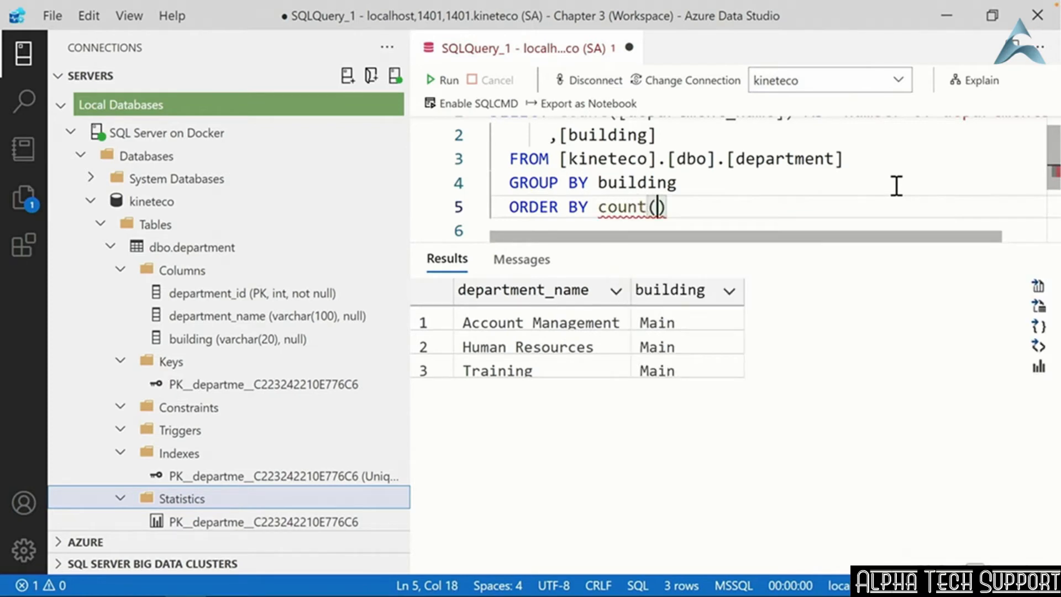
pyautogui.write('epar')
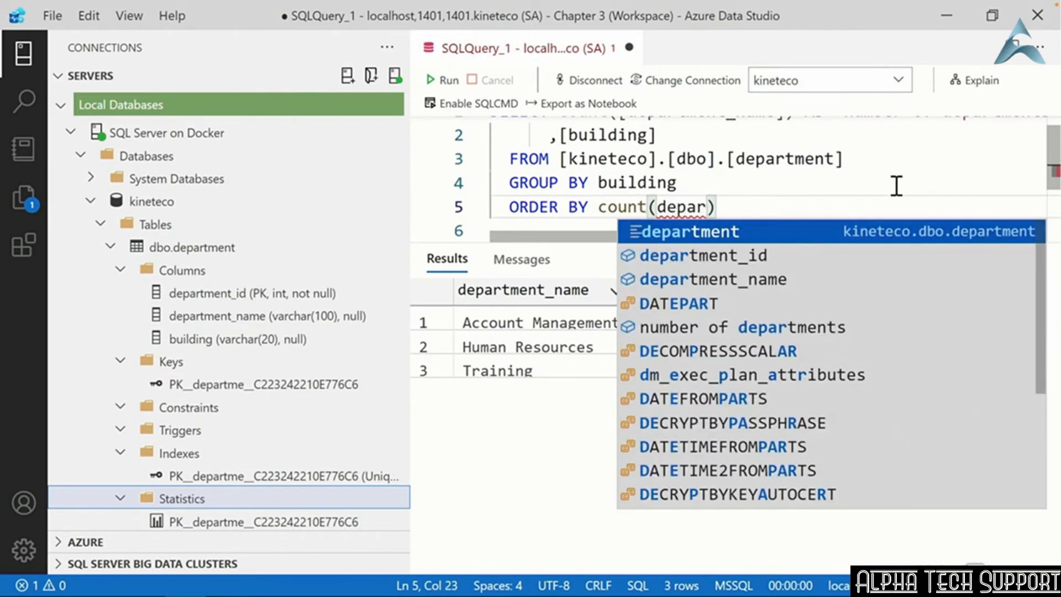
pyautogui.press('Down')
pyautogui.press('Down')
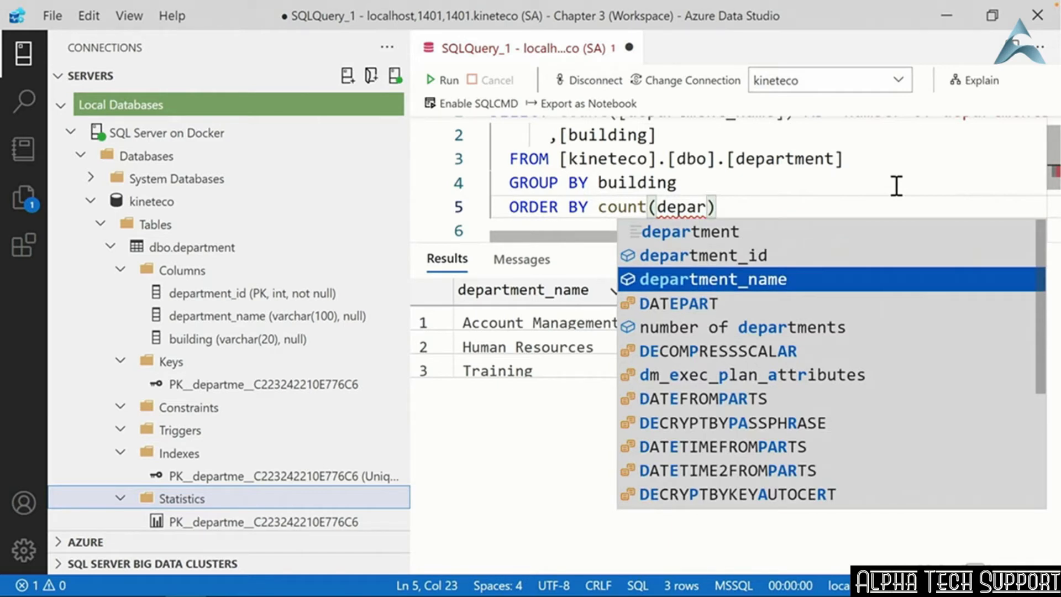
pyautogui.press('Return')
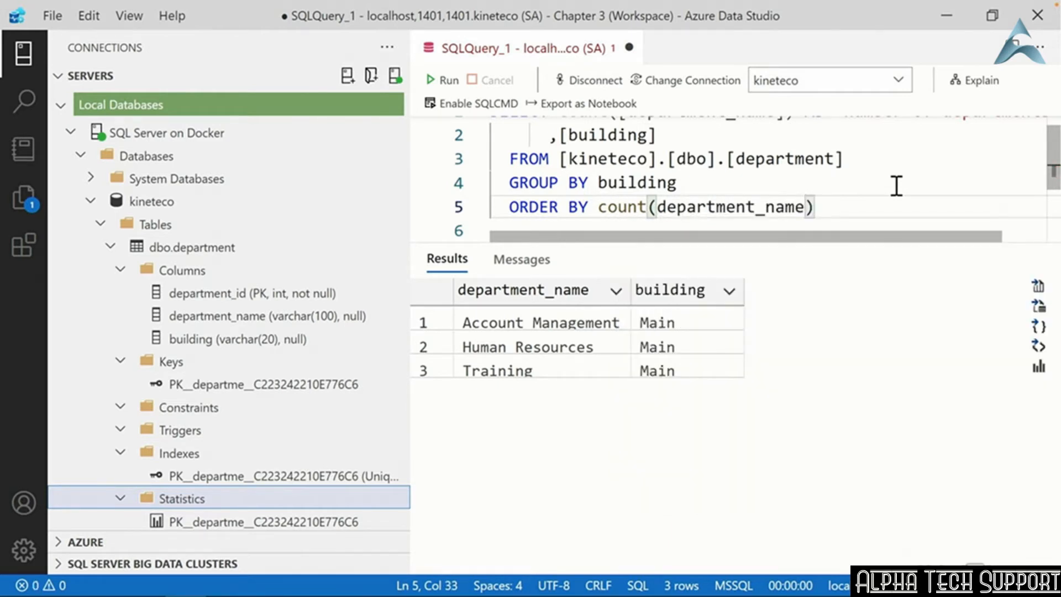
pyautogui.press('Right')
pyautogui.write('D')
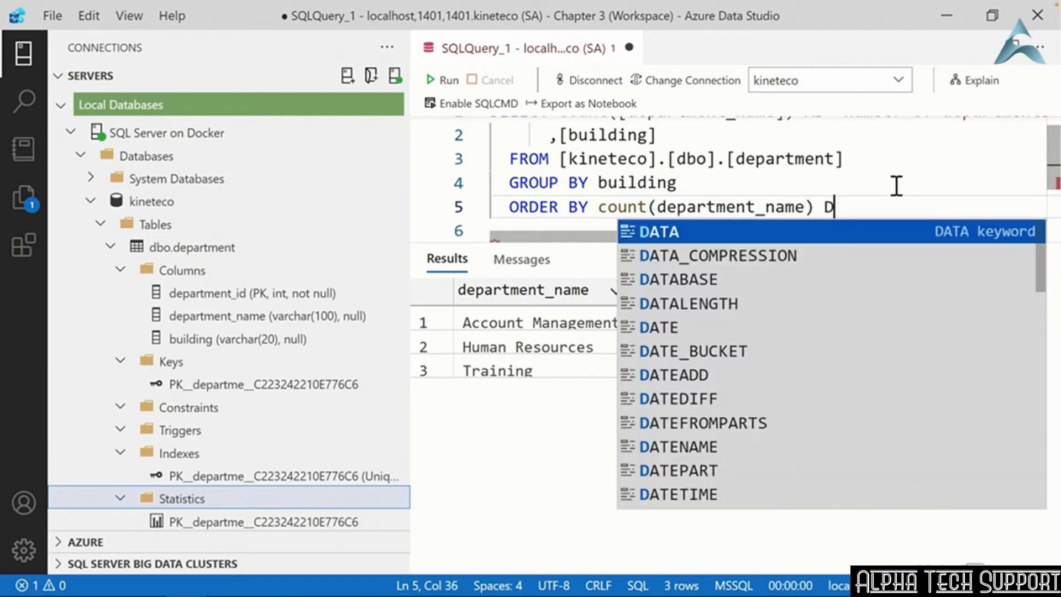
pyautogui.write('E')
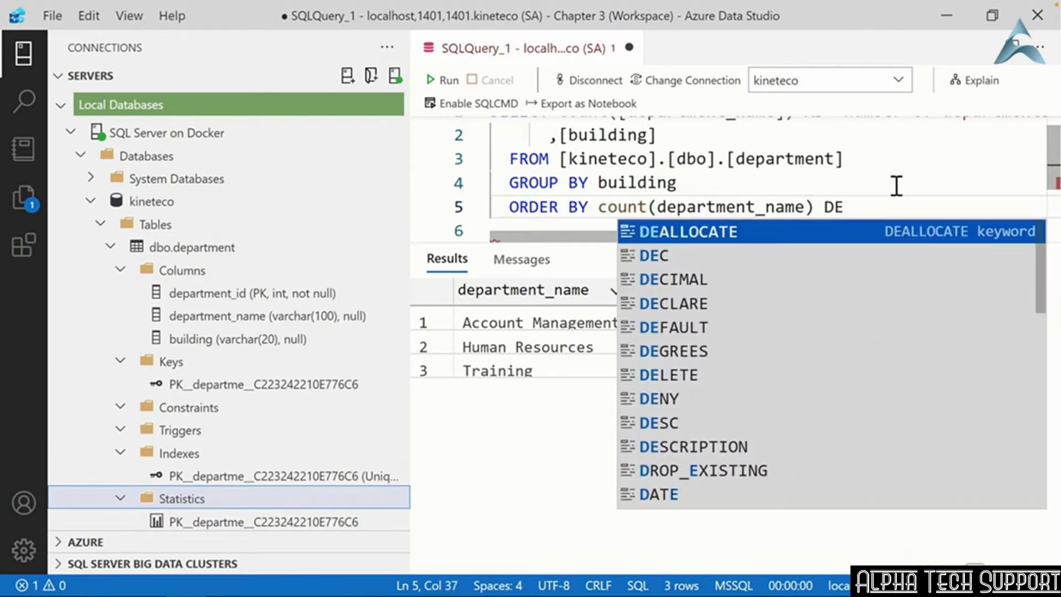
pyautogui.write('SC')
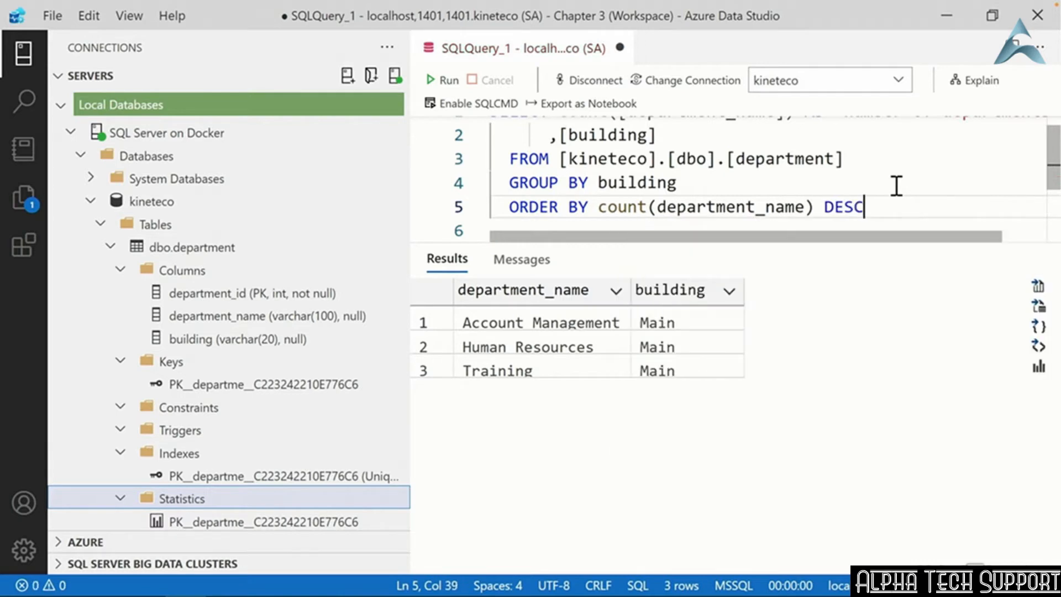
pyautogui.write(';')
# - Enlarge the query editing area so the whole statement is visible, and run the query
pyautogui.moveTo(855, 243); pyautogui.dragTo(855, 313)
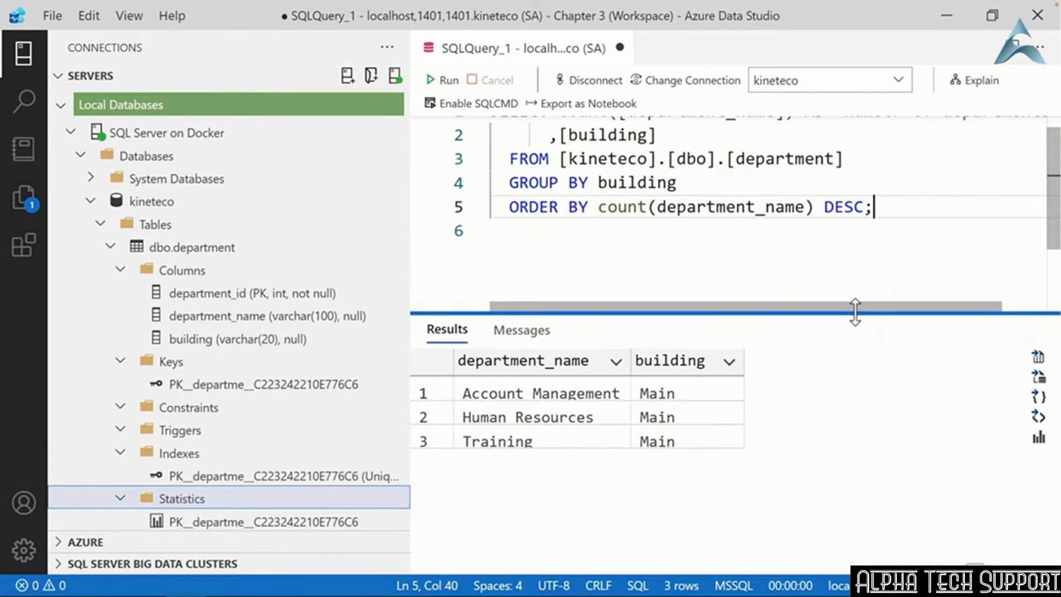
pyautogui.scroll(1, 1049, 232)
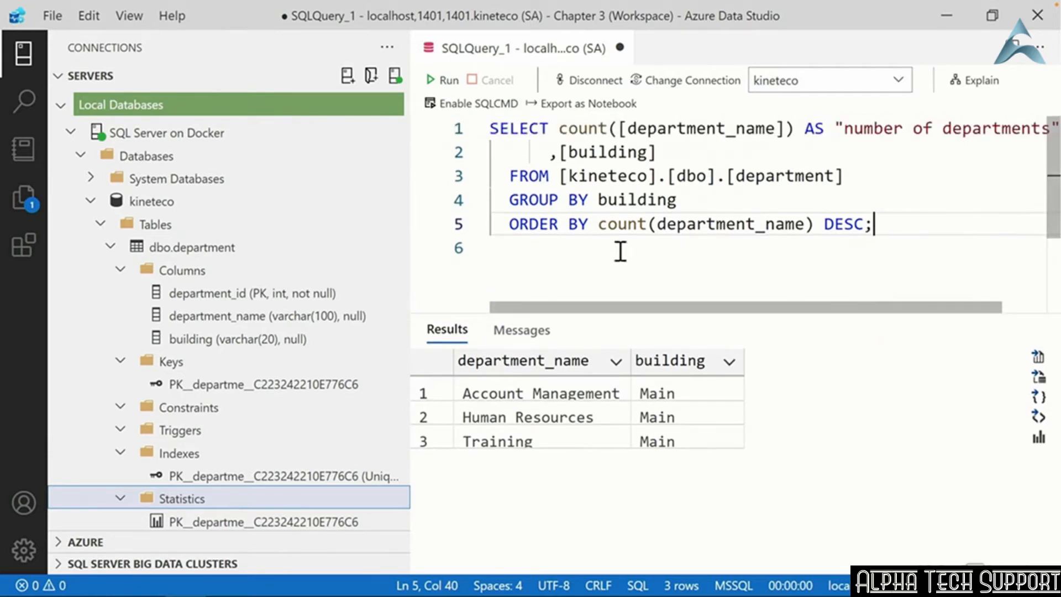
pyautogui.click(444, 81)
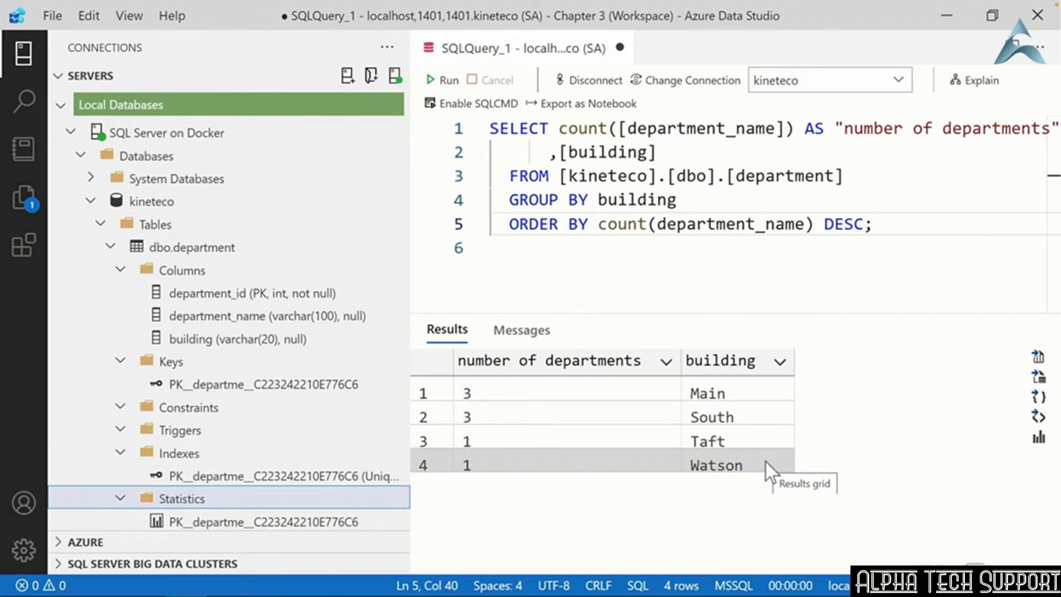
# - Close the query and save it as building_count.sql in the Chapter 3 folder
pyautogui.click(620, 48)
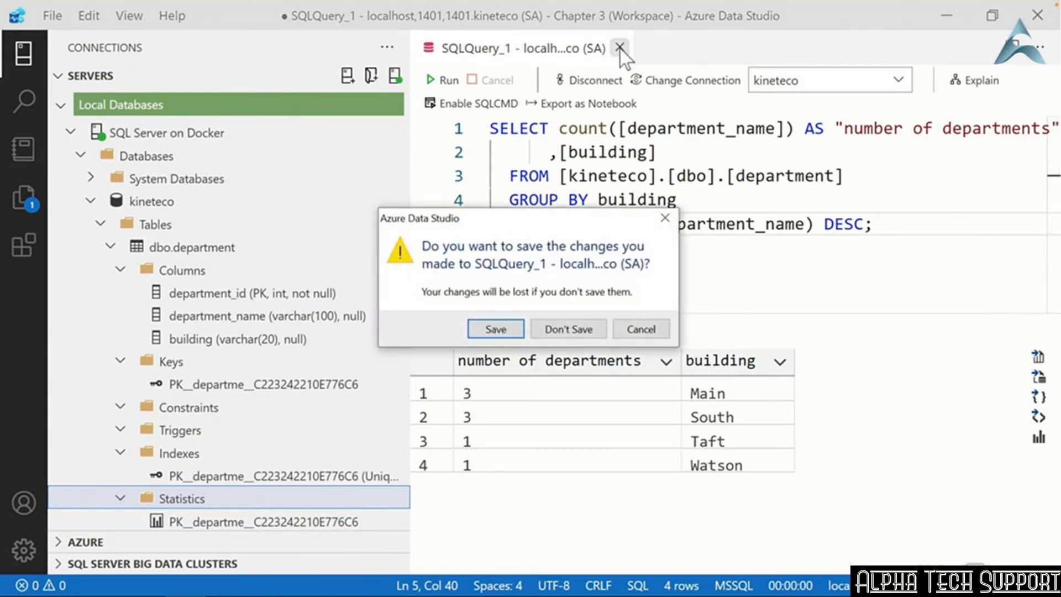
pyautogui.click(512, 328)
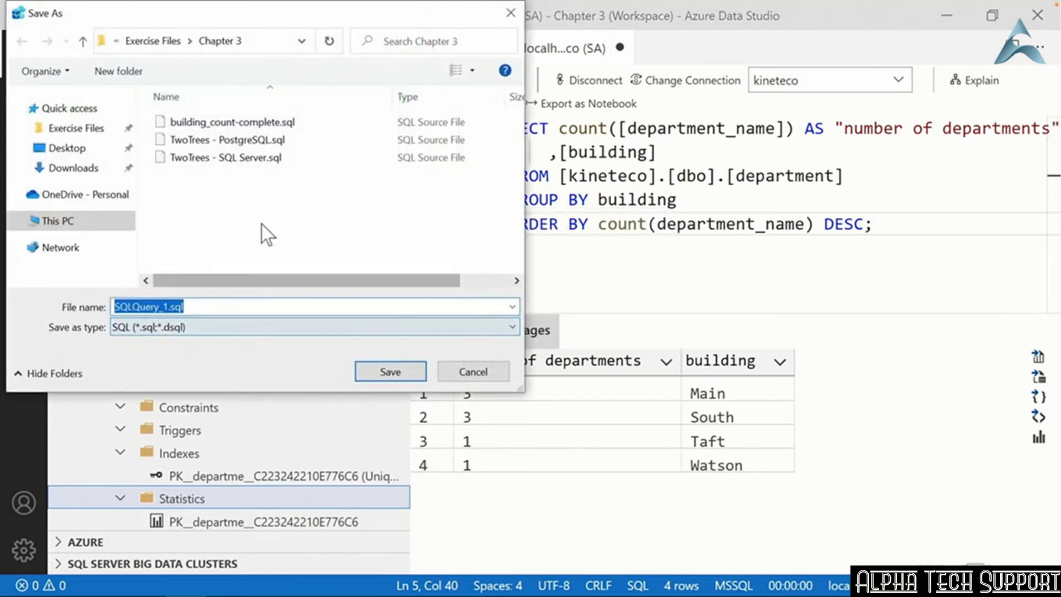
pyautogui.click(166, 306)
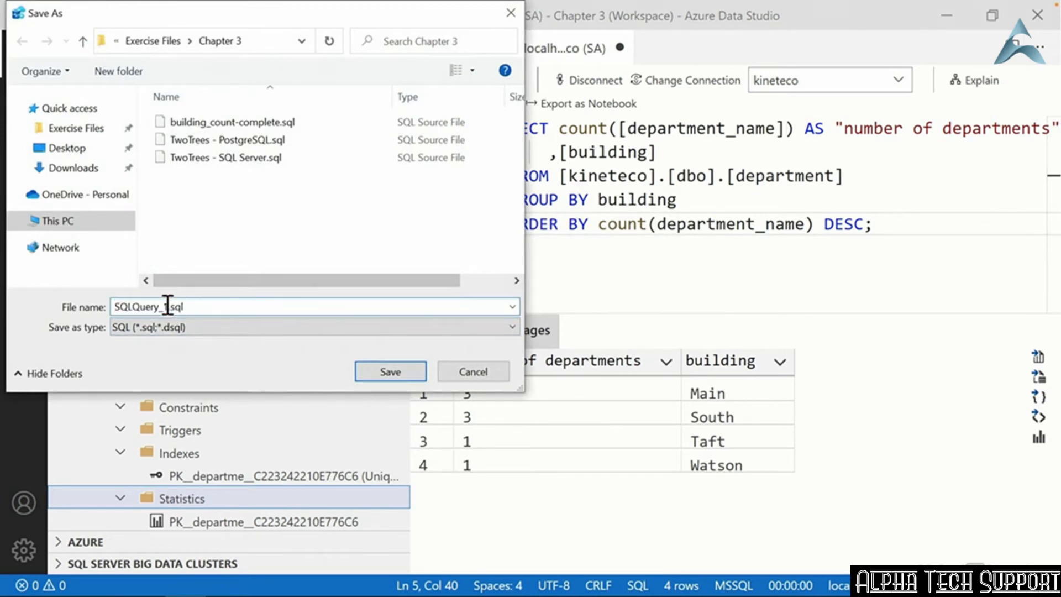
pyautogui.doubleClick(166, 305)
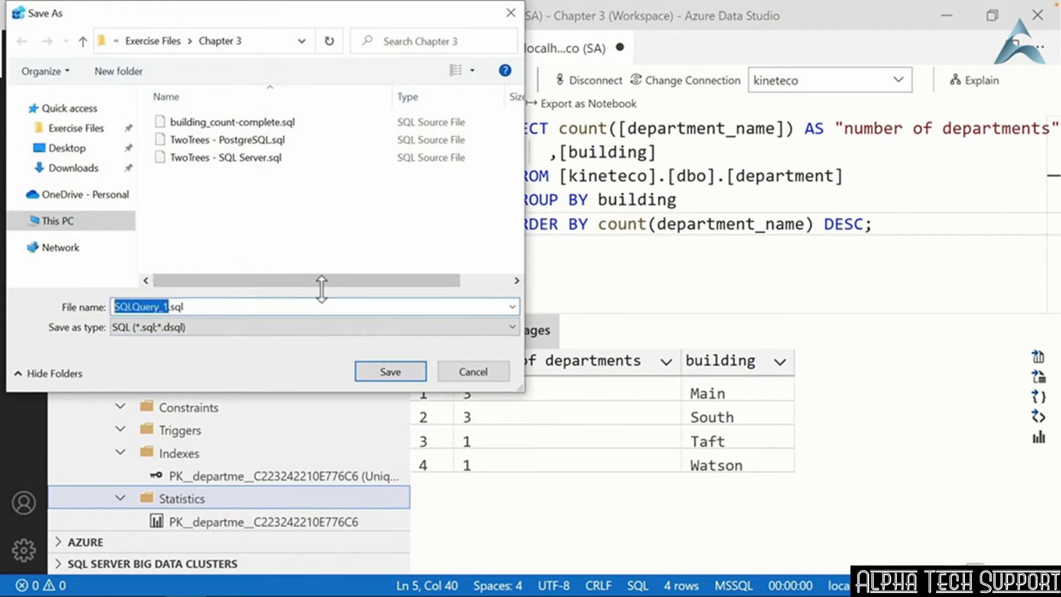
pyautogui.write('building_count')
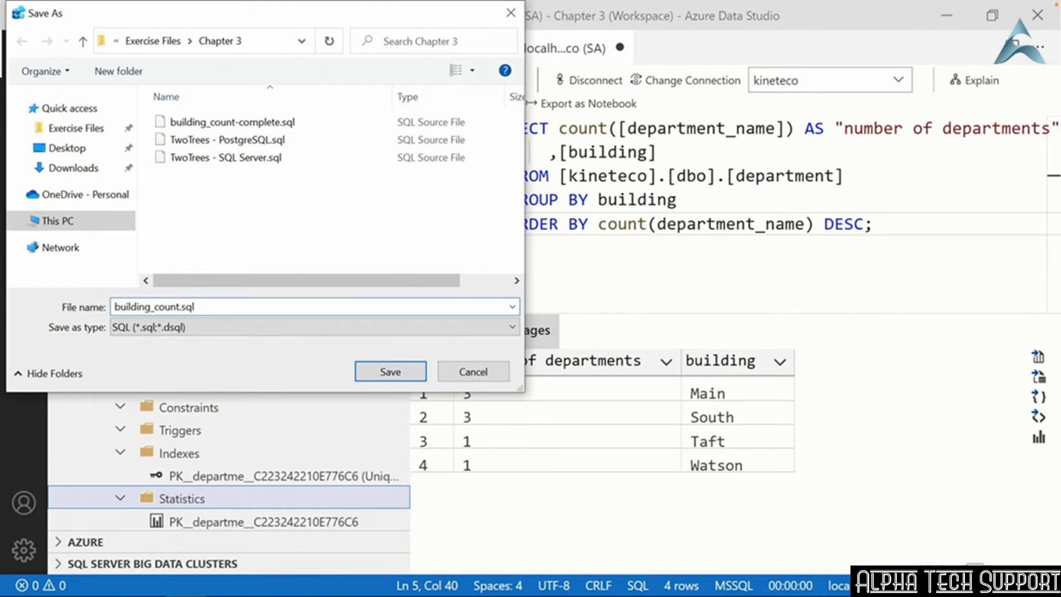
pyautogui.press('Return')
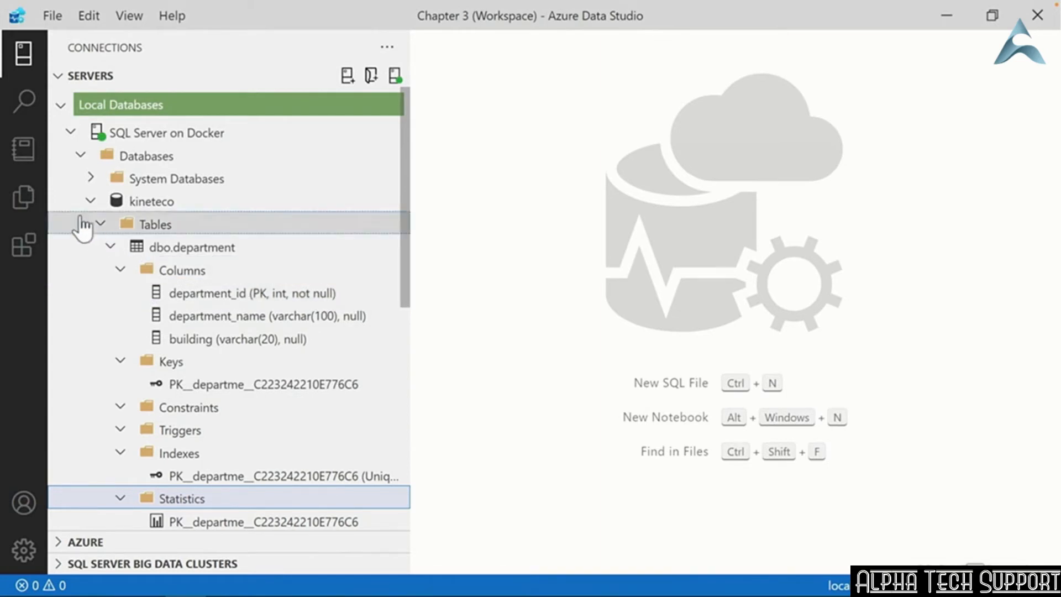
# - Reopen building_count.sql from the Chapter 3 workspace files and run it
pyautogui.click(23, 199)
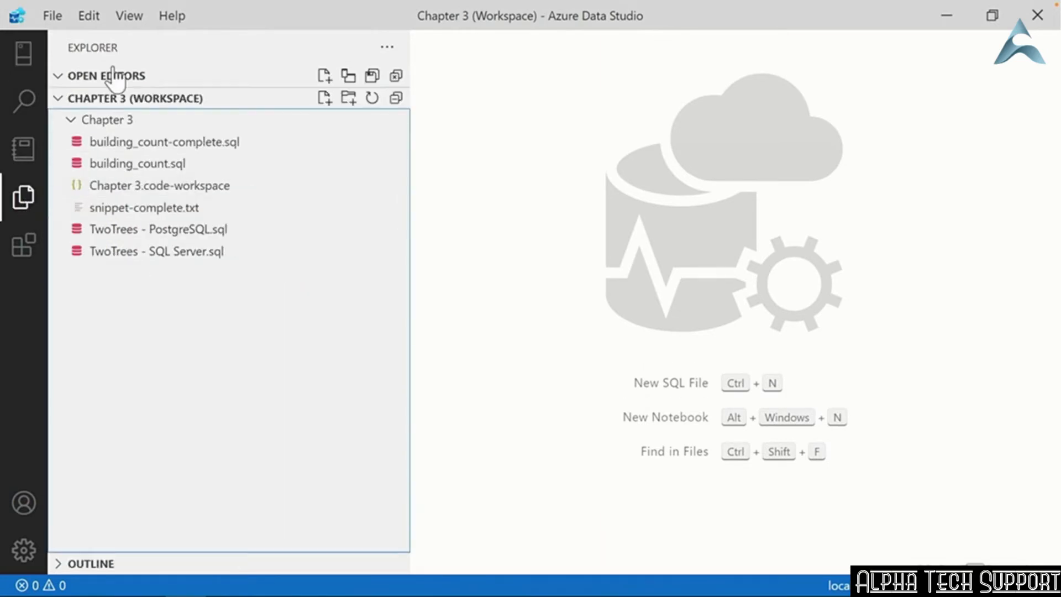
pyautogui.click(136, 175)
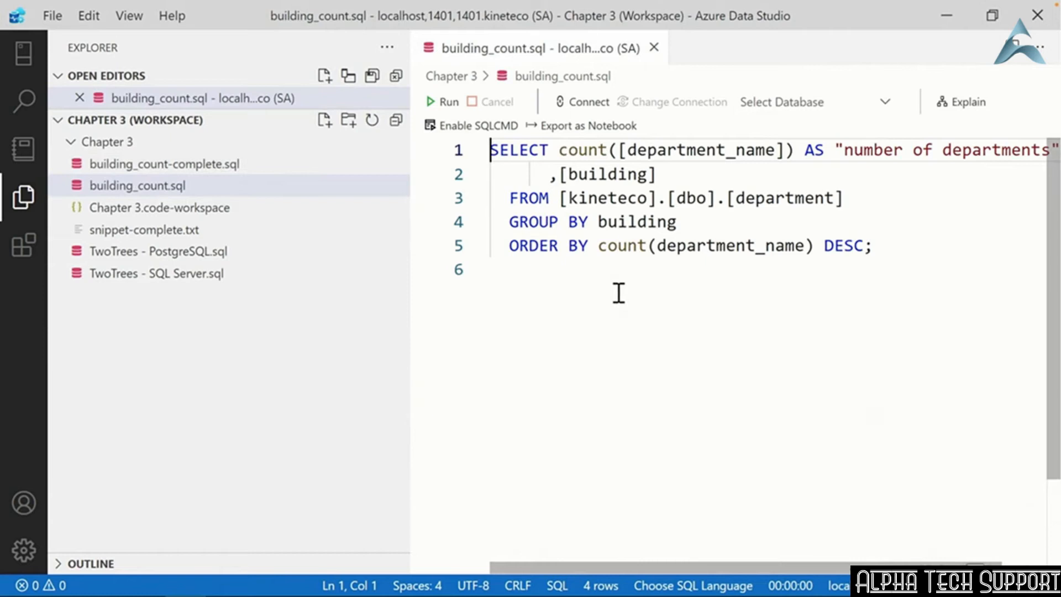
pyautogui.click(436, 102)
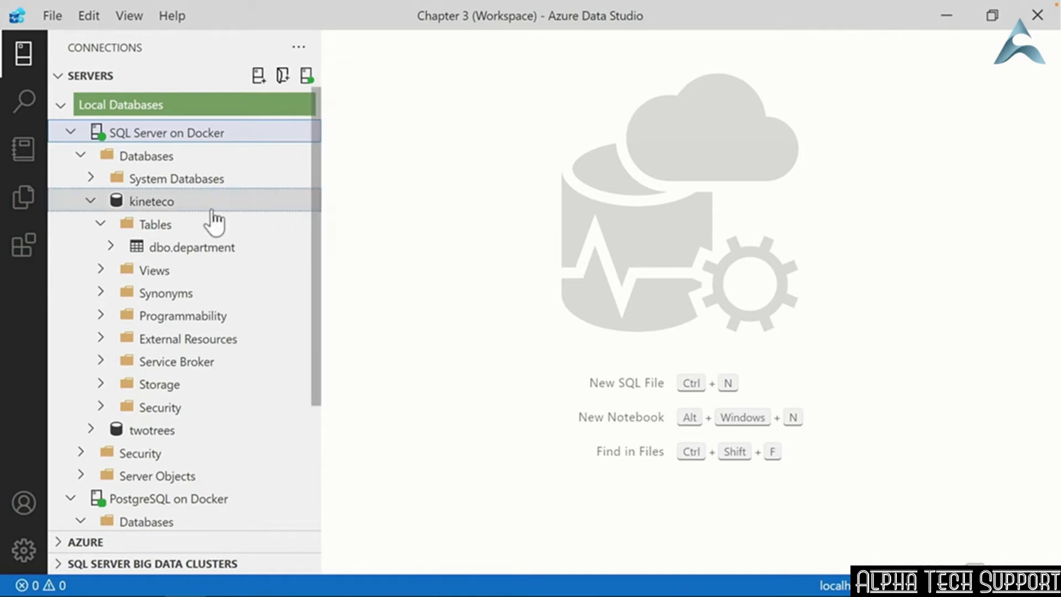
# - Start designing a new table in the kineteco database on SQL Server on Docker
pyautogui.rightClick(151, 227)
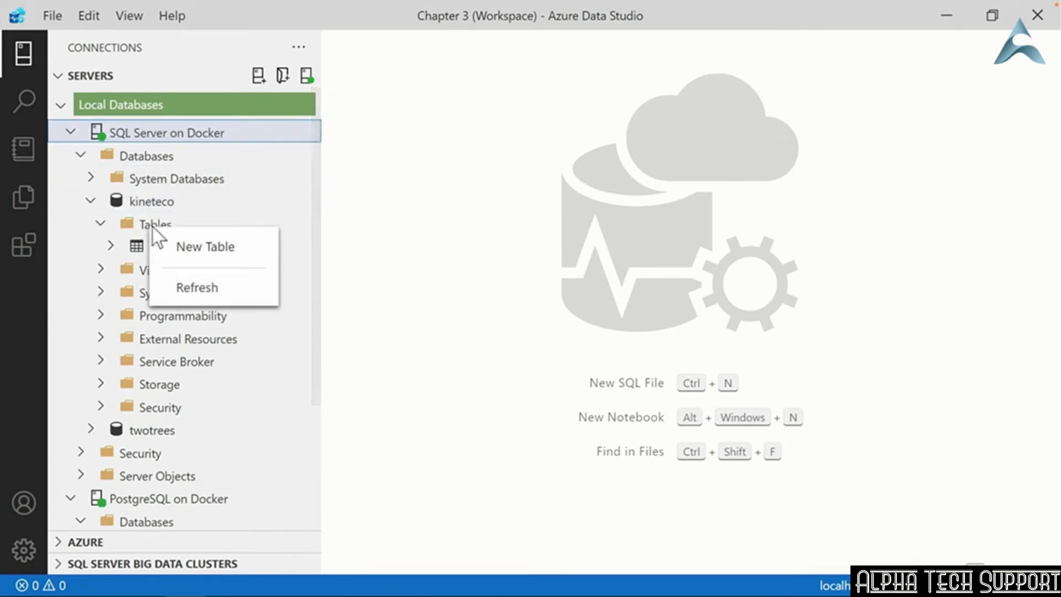
pyautogui.click(212, 253)
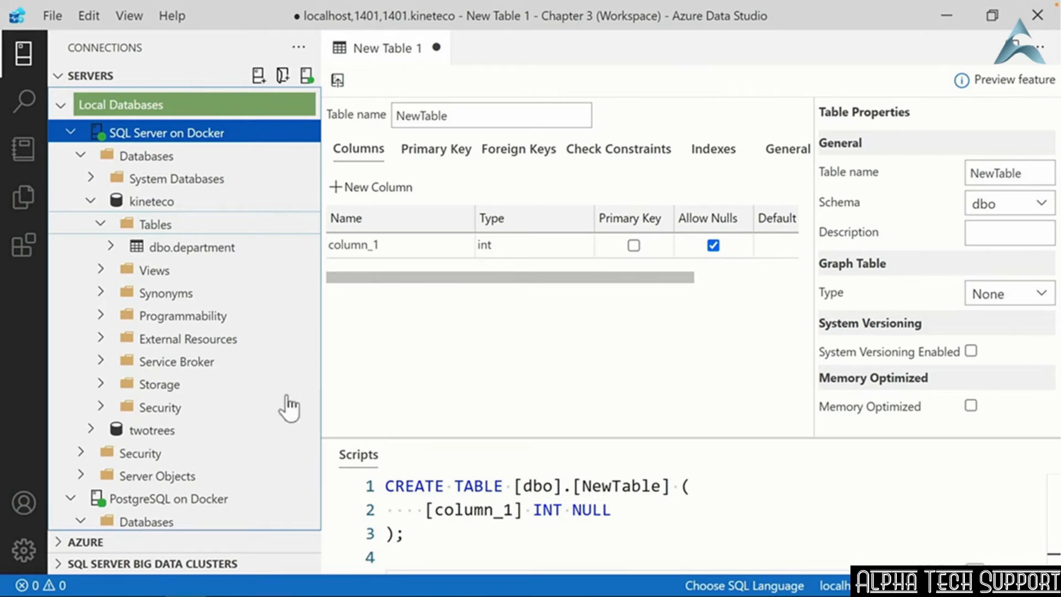
# - Check the "preview features" entry in the user settings, and return to the new table's design, keeping it open
pyautogui.click(24, 552)
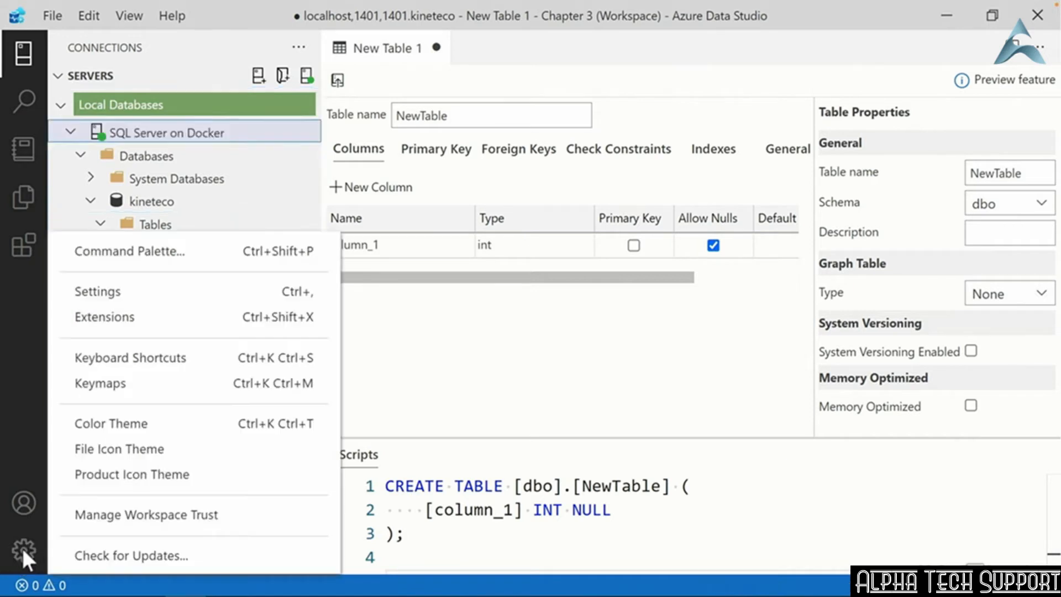
pyautogui.click(107, 293)
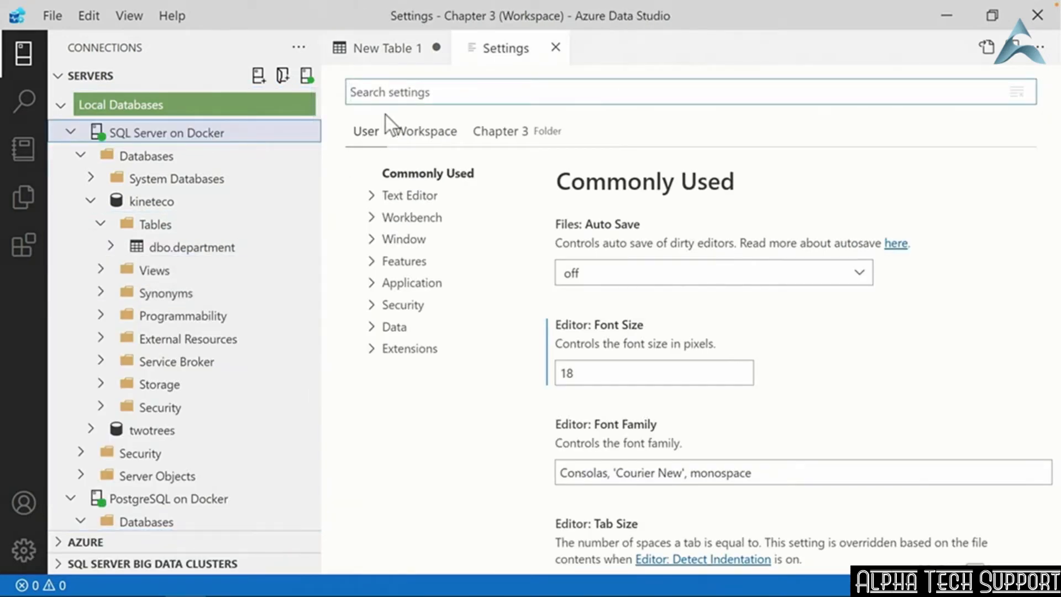
pyautogui.write('preview features')
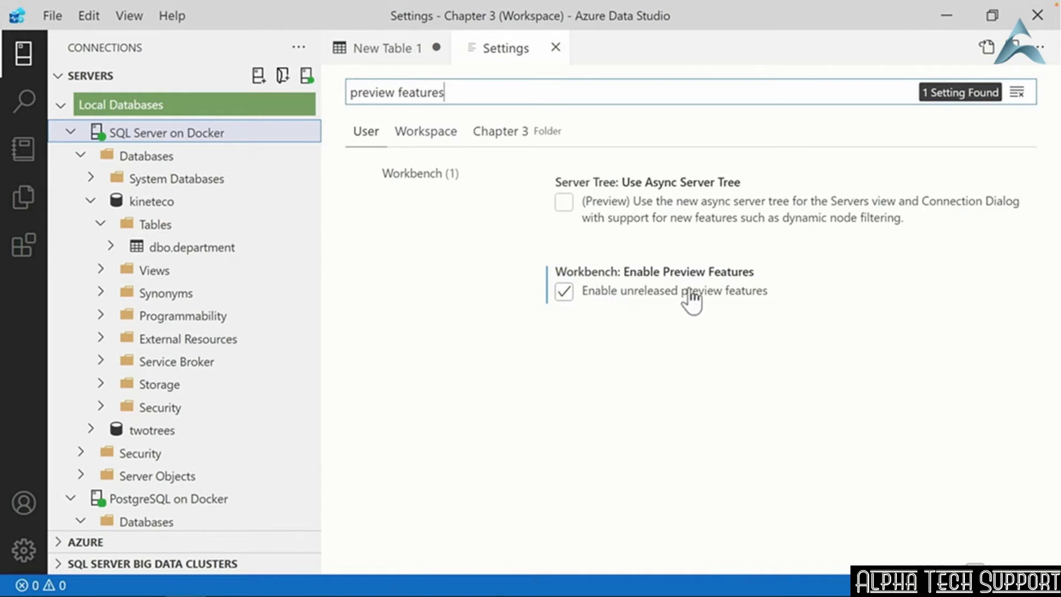
pyautogui.click(549, 46)
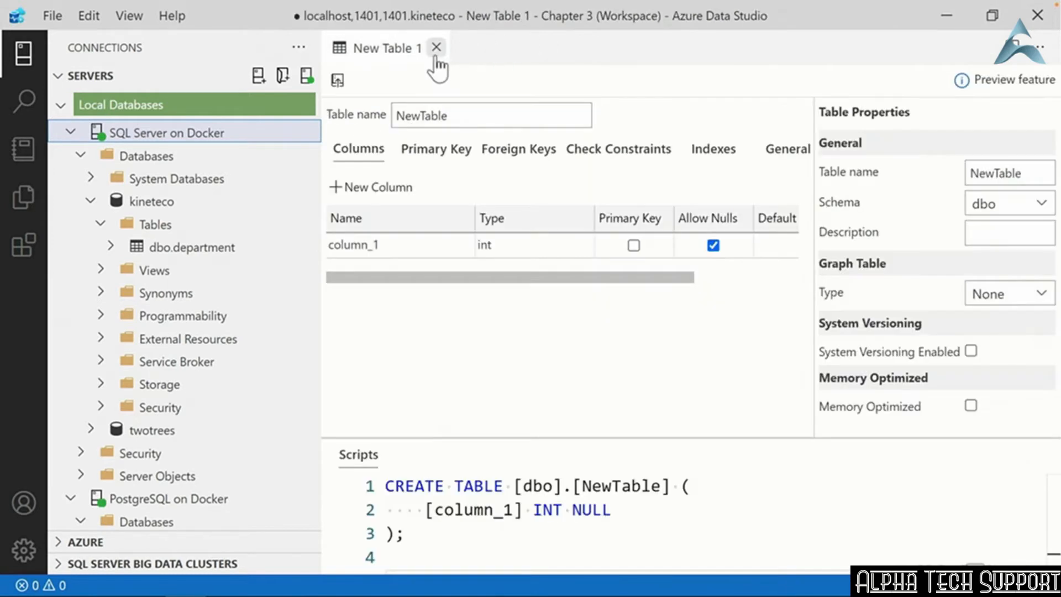
pyautogui.click(436, 48)
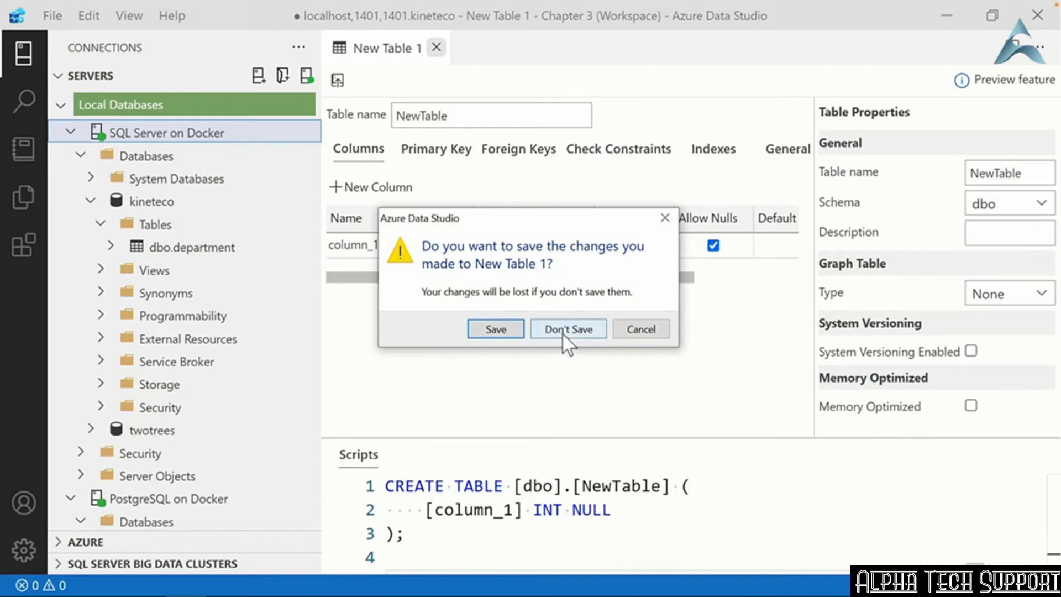
pyautogui.click(639, 330)
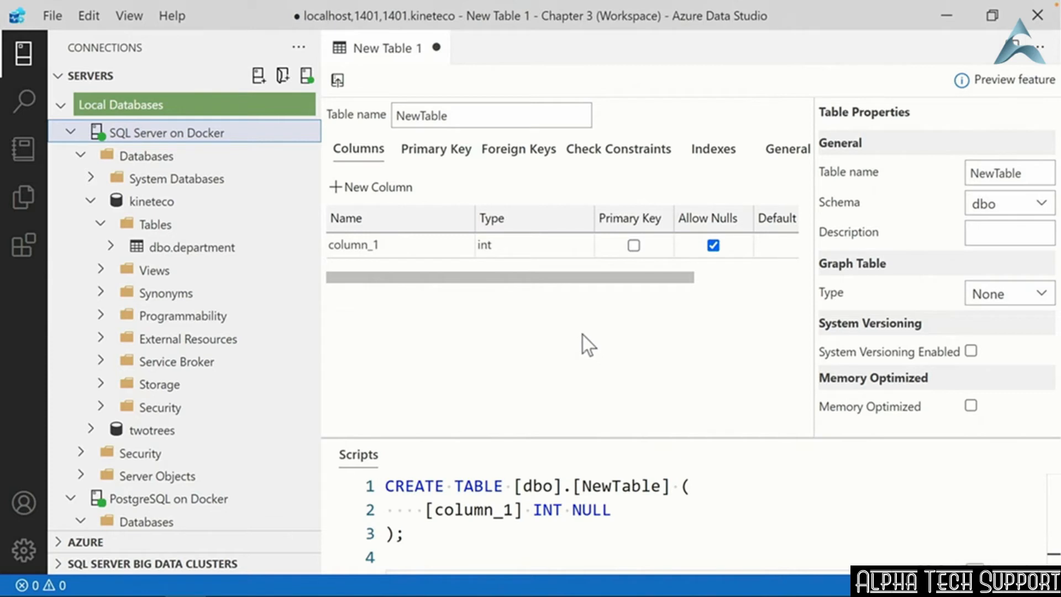
# - Name the new table employees and rename its first column to employee_id
pyautogui.moveTo(461, 119); pyautogui.dragTo(383, 116)
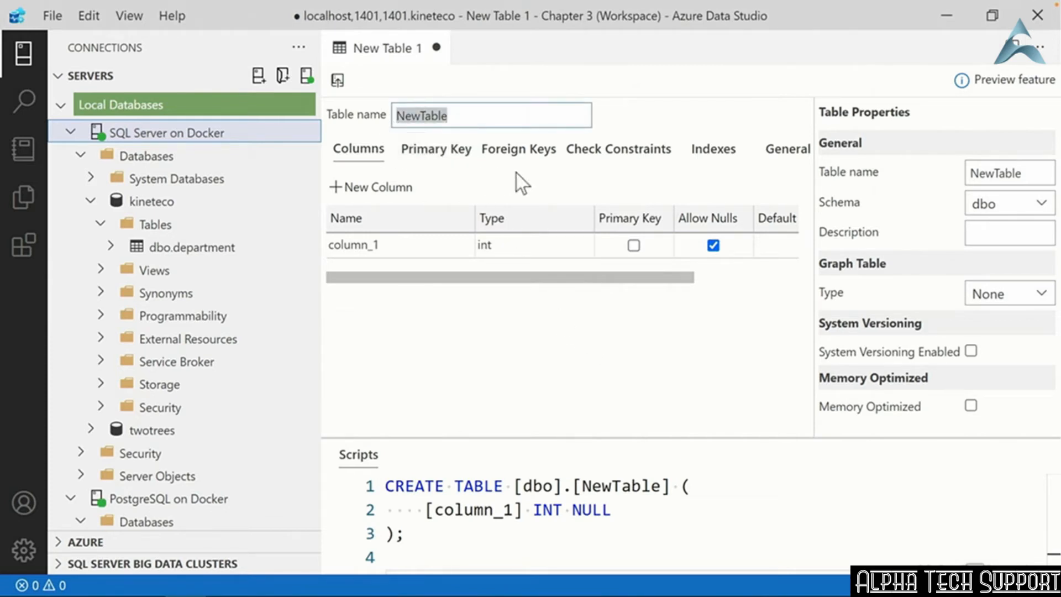
pyautogui.write('employees')
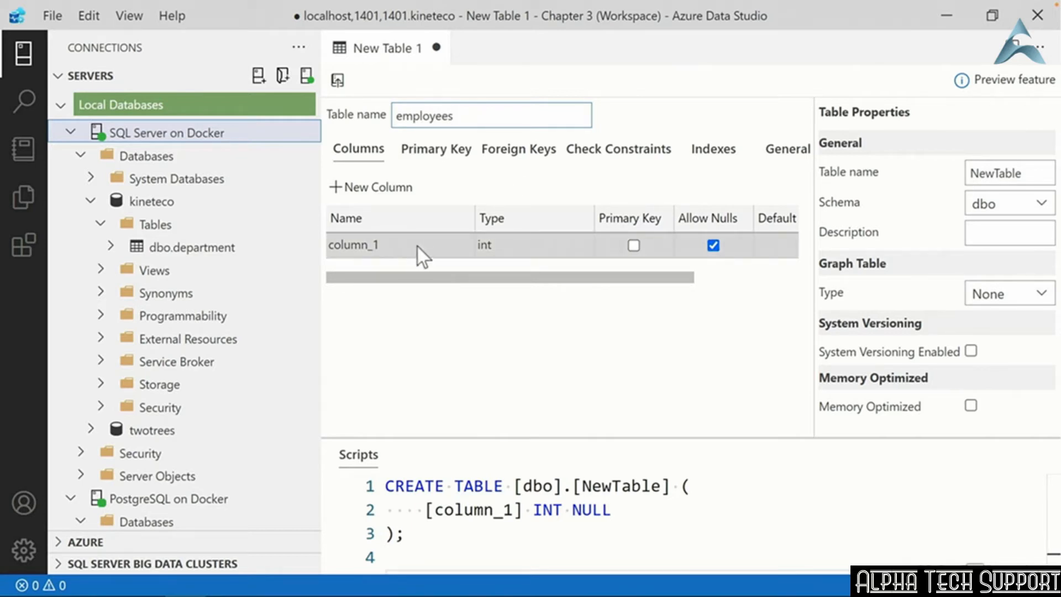
pyautogui.click(383, 249)
pyautogui.doubleClick(385, 248)
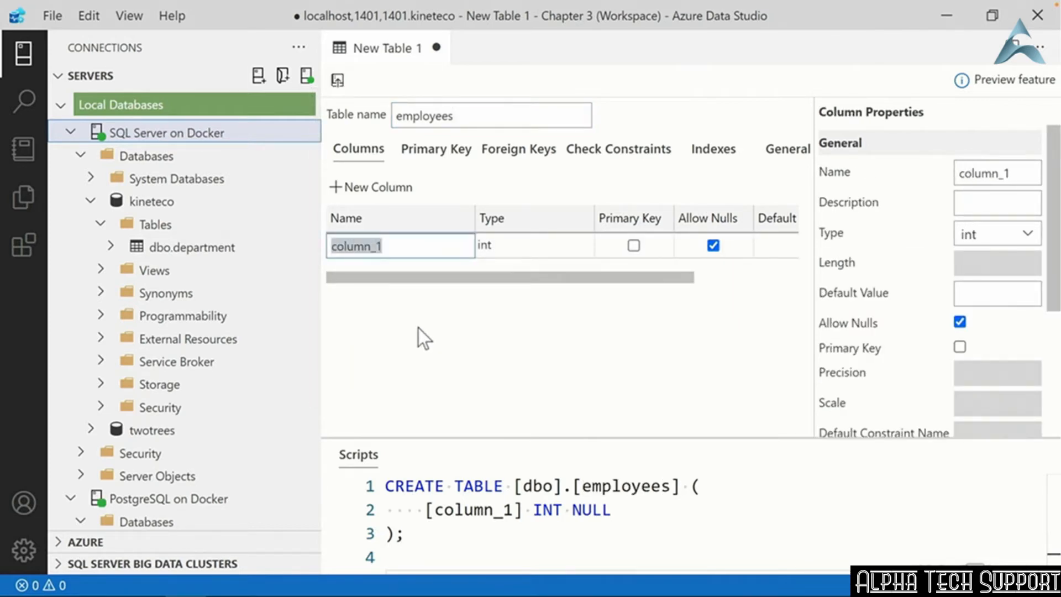
pyautogui.write('em')
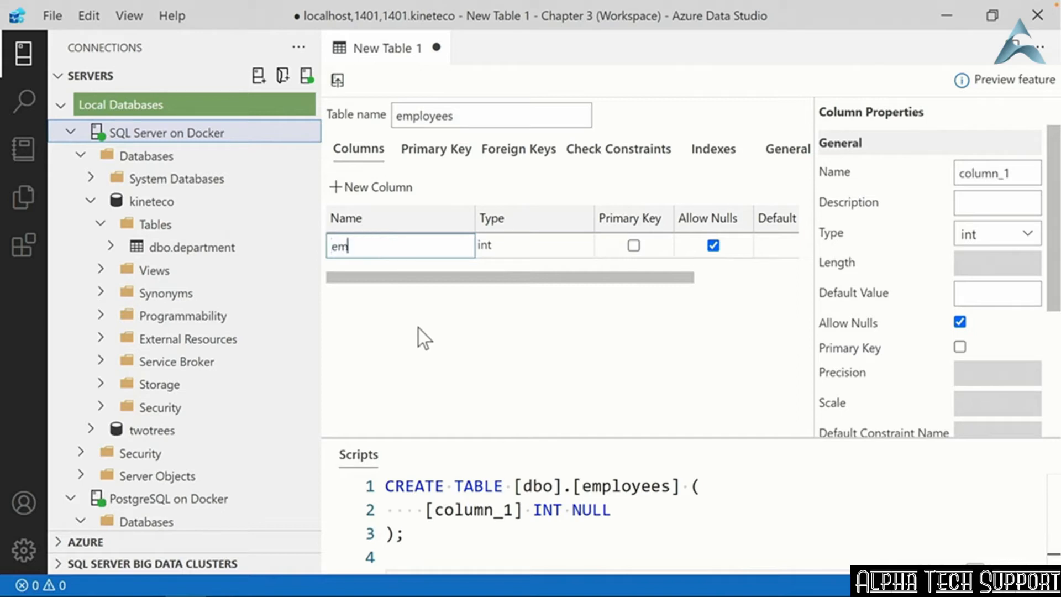
pyautogui.write('ployee_id')
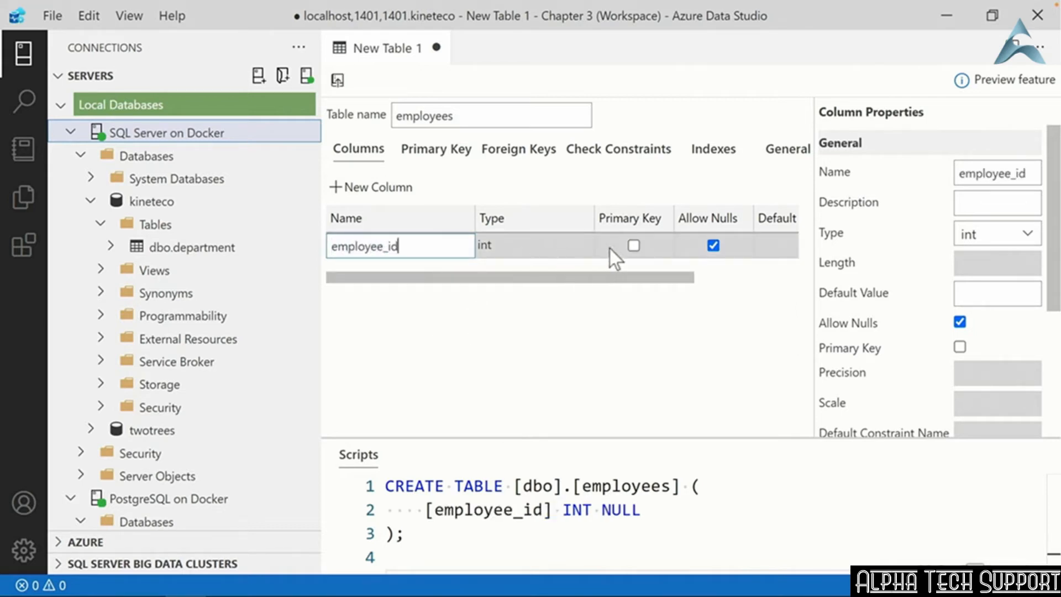
# - Make employee_id the table's primary key and turn it into an identity column
pyautogui.click(634, 245)
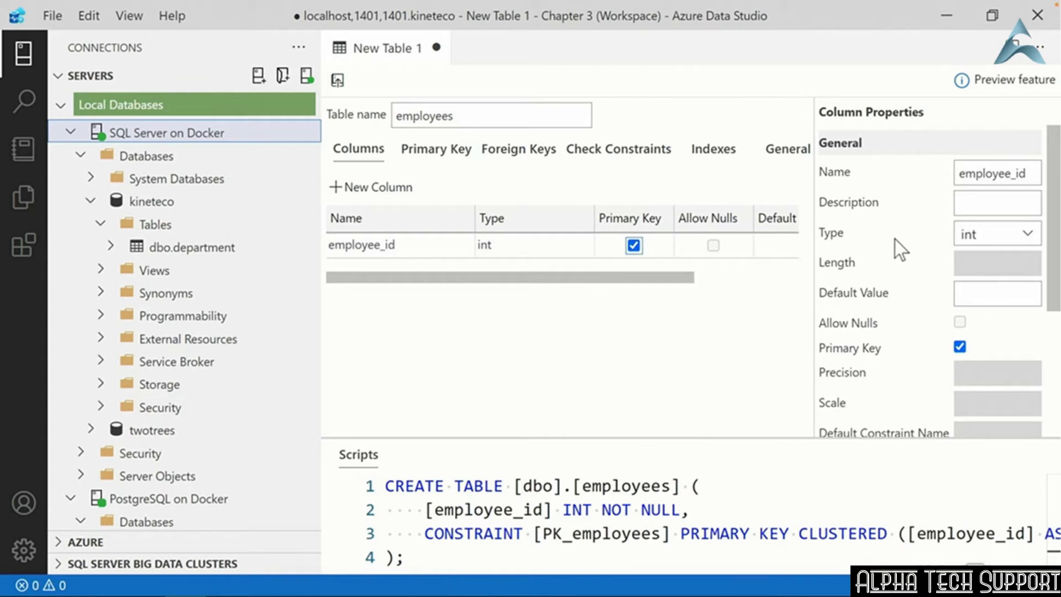
pyautogui.moveTo(1055, 172); pyautogui.dragTo(1055, 306)
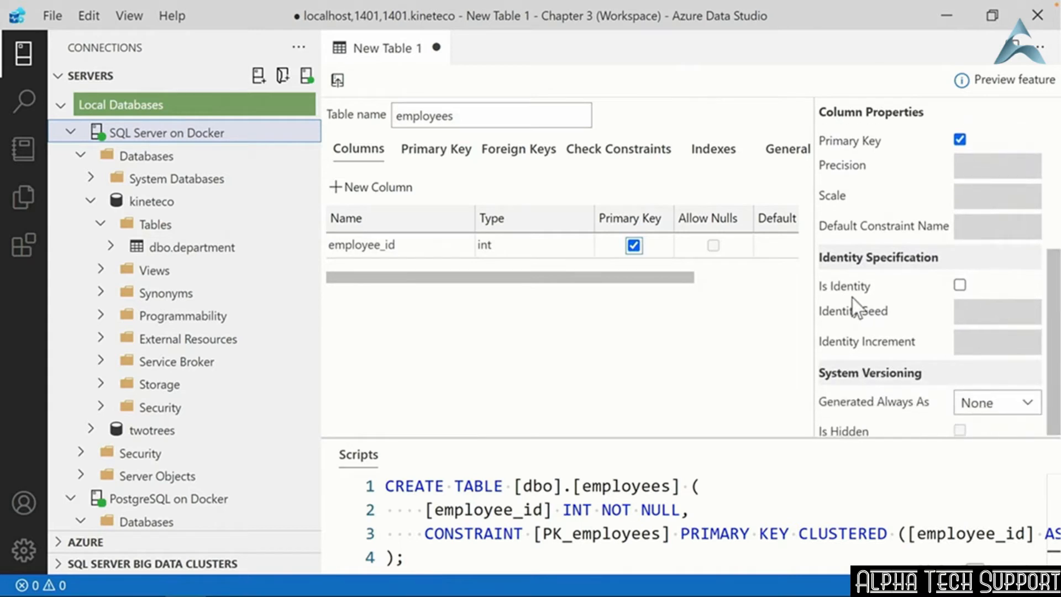
pyautogui.click(959, 285)
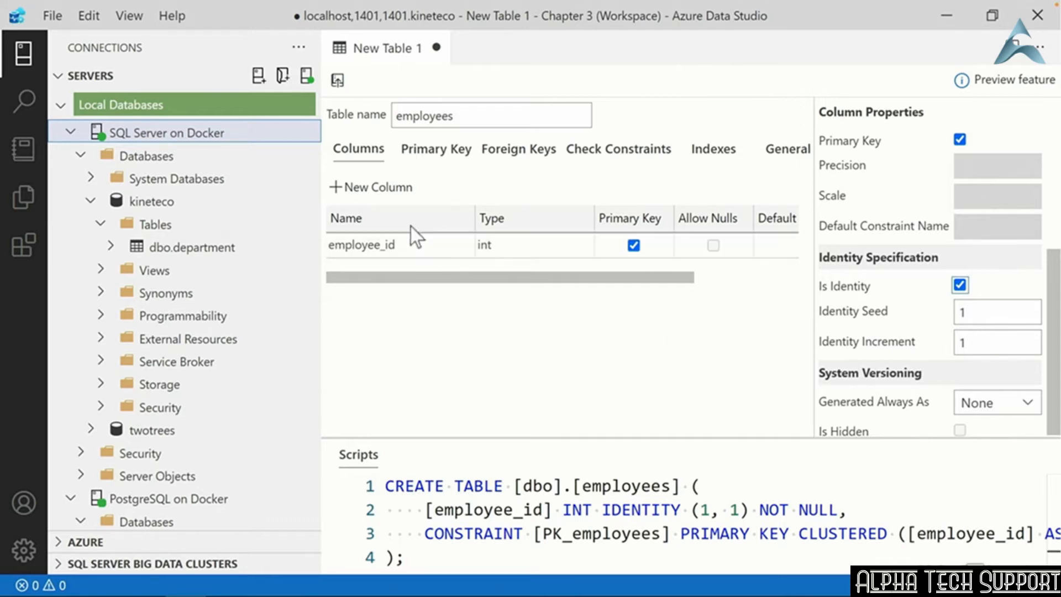
# - Add a second column named employee_name with the data type nvarchar(50)
pyautogui.click(359, 190)
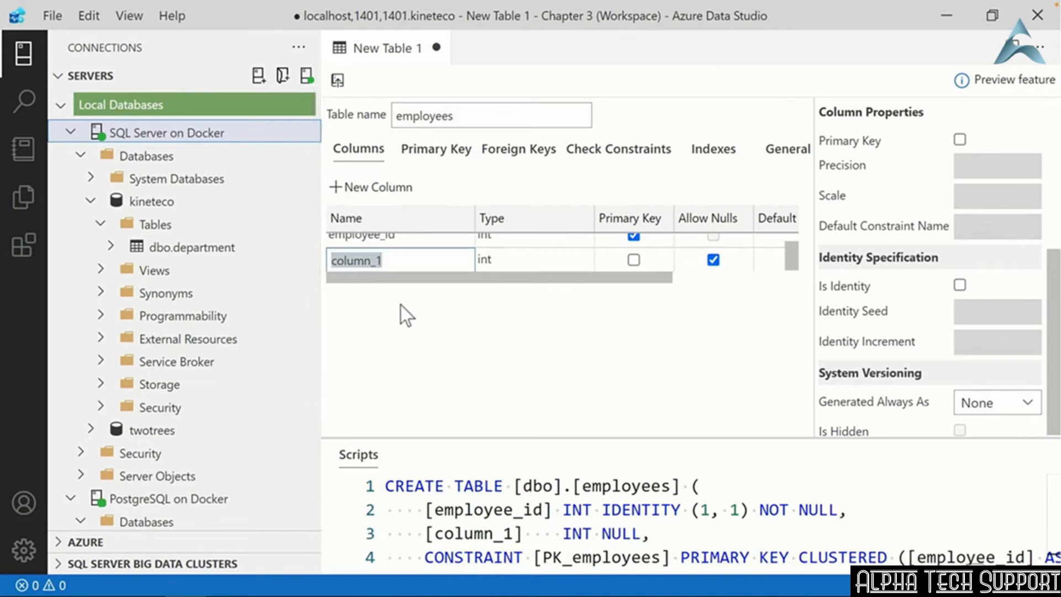
pyautogui.write('employee_name')
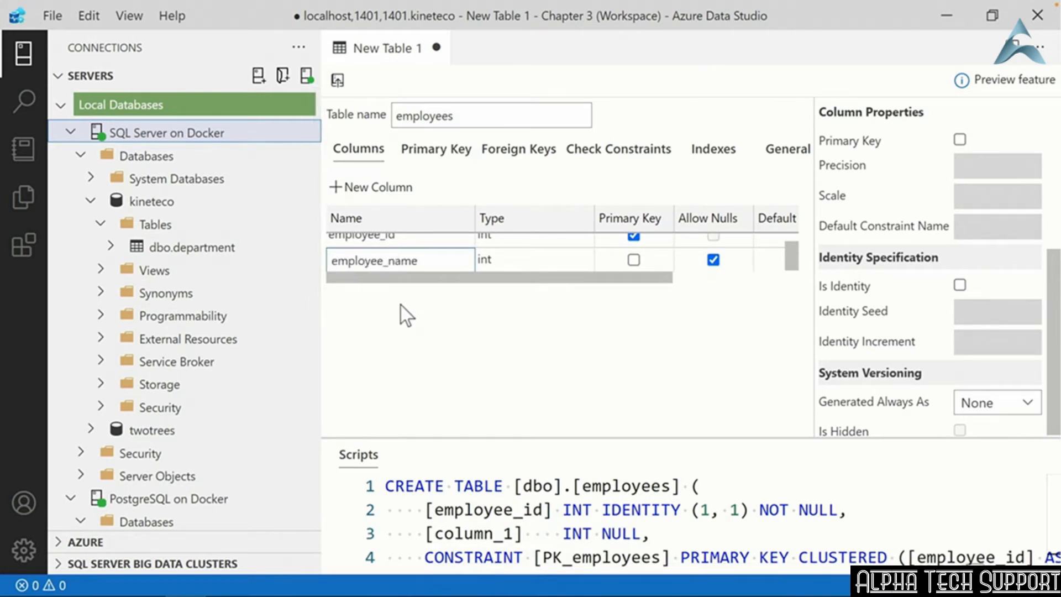
pyautogui.click(529, 261)
pyautogui.click(581, 260)
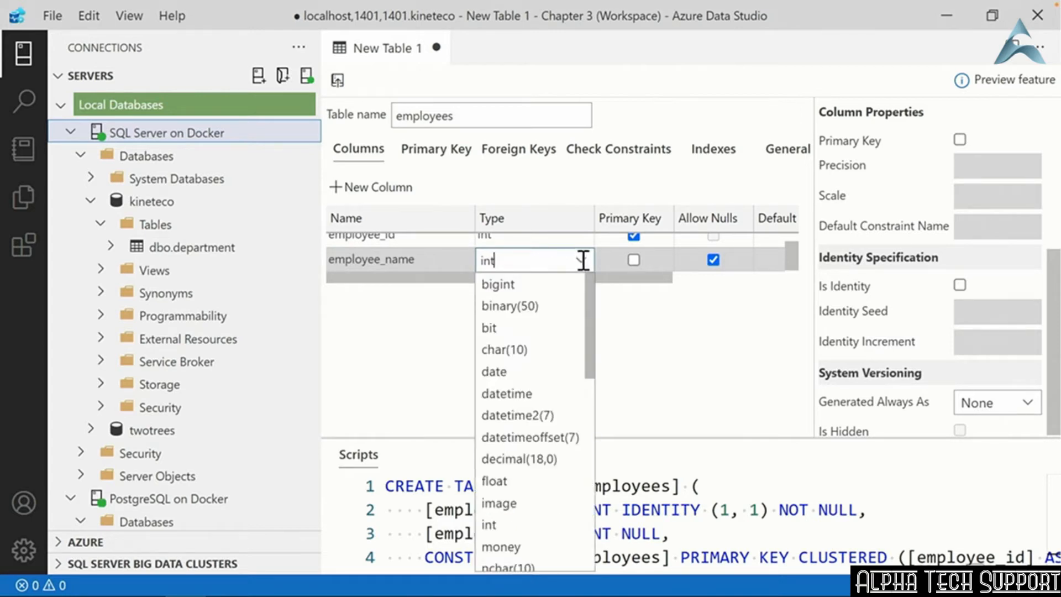
pyautogui.moveTo(597, 293); pyautogui.dragTo(590, 369)
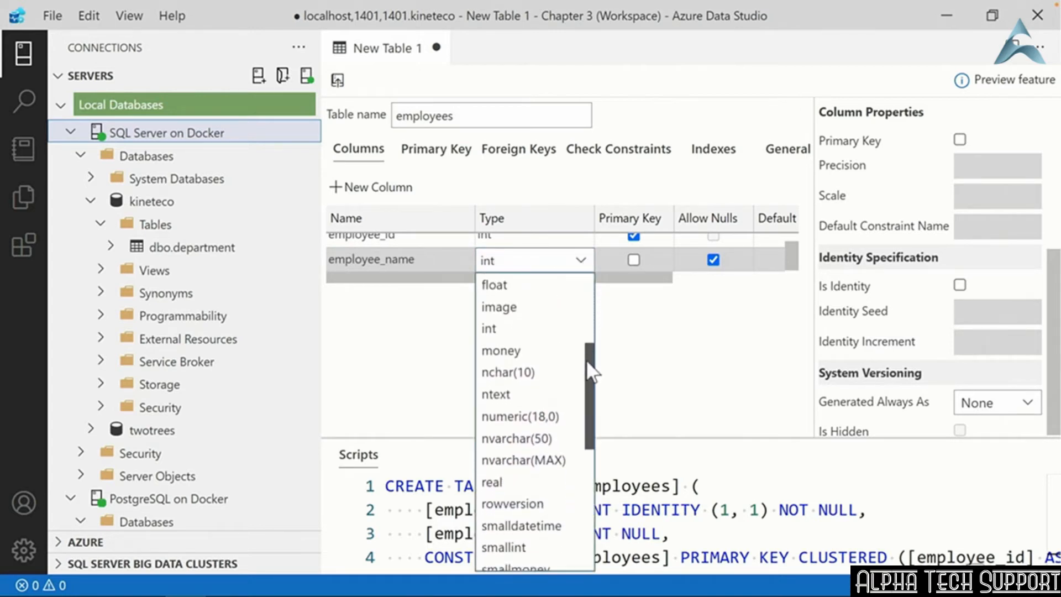
pyautogui.click(547, 433)
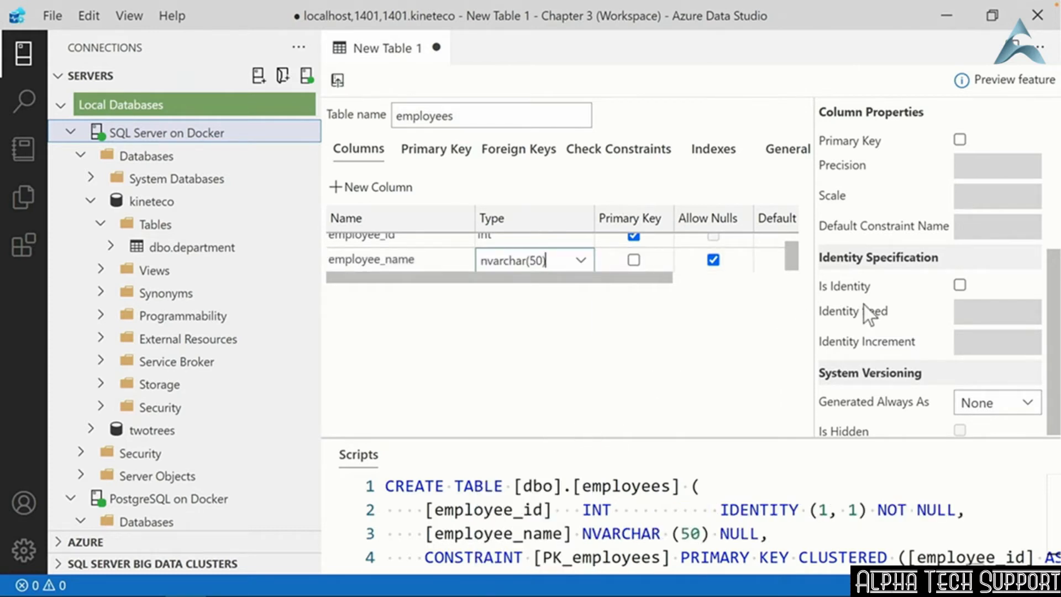
# - Set the employee_name column's length to 100 and check its row in the column list
pyautogui.moveTo(1057, 305); pyautogui.dragTo(1057, 191)
pyautogui.click(947, 267)
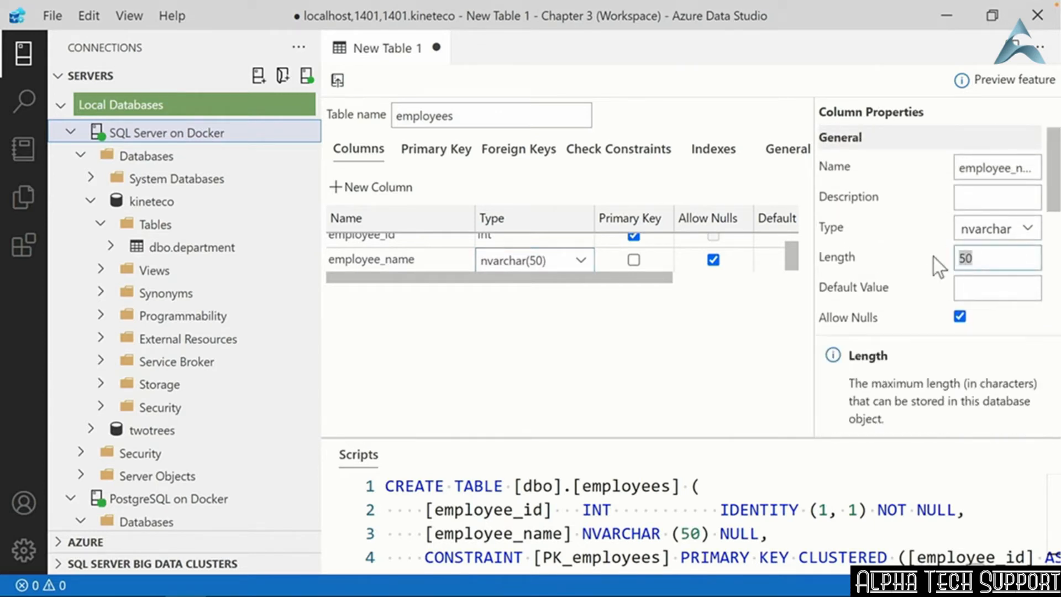
pyautogui.write('100')
pyautogui.click(990, 285)
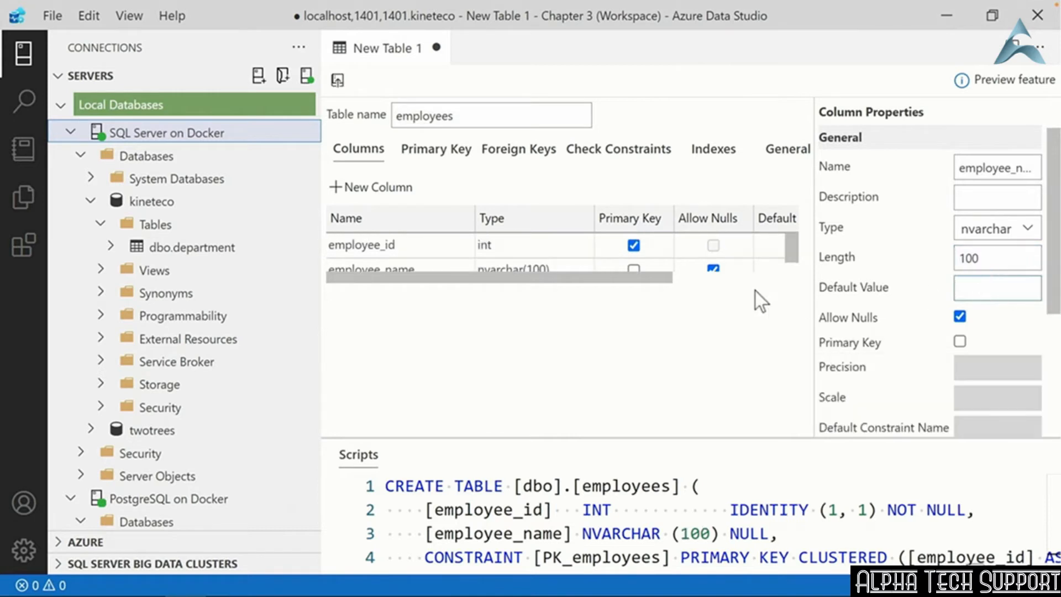
pyautogui.moveTo(792, 248); pyautogui.dragTo(793, 260)
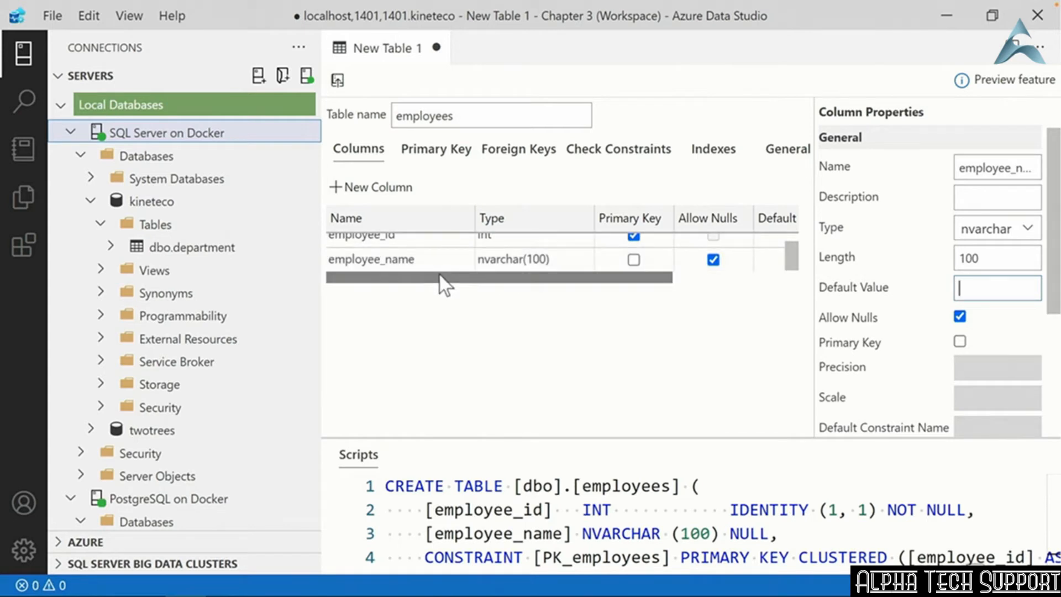
# - Review the employees table's primary key, foreign key, check constraint, index and general settings, and enlarge the view of its creation script
pyautogui.click(435, 157)
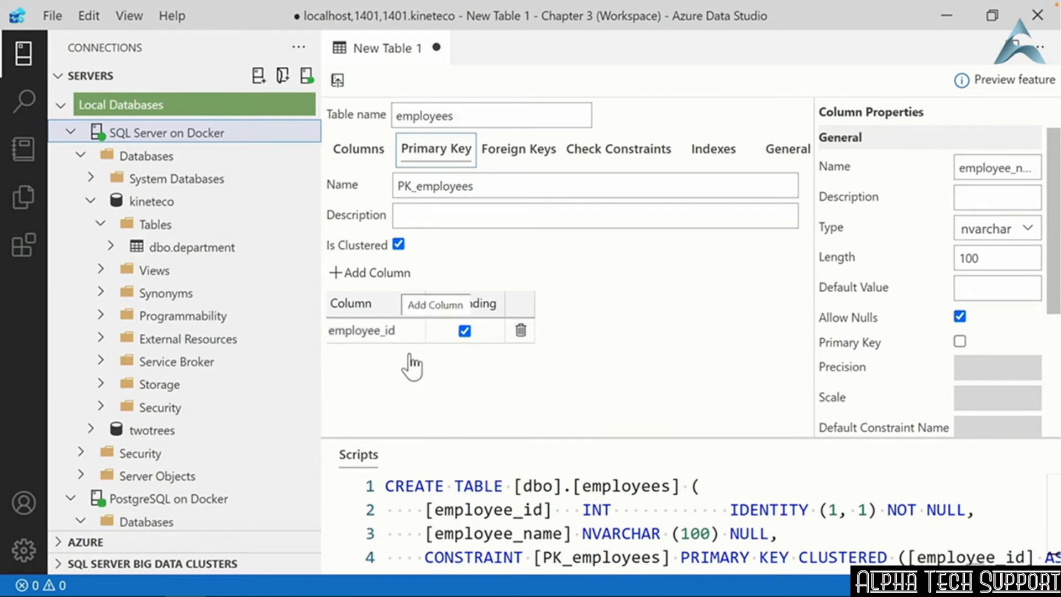
pyautogui.click(534, 157)
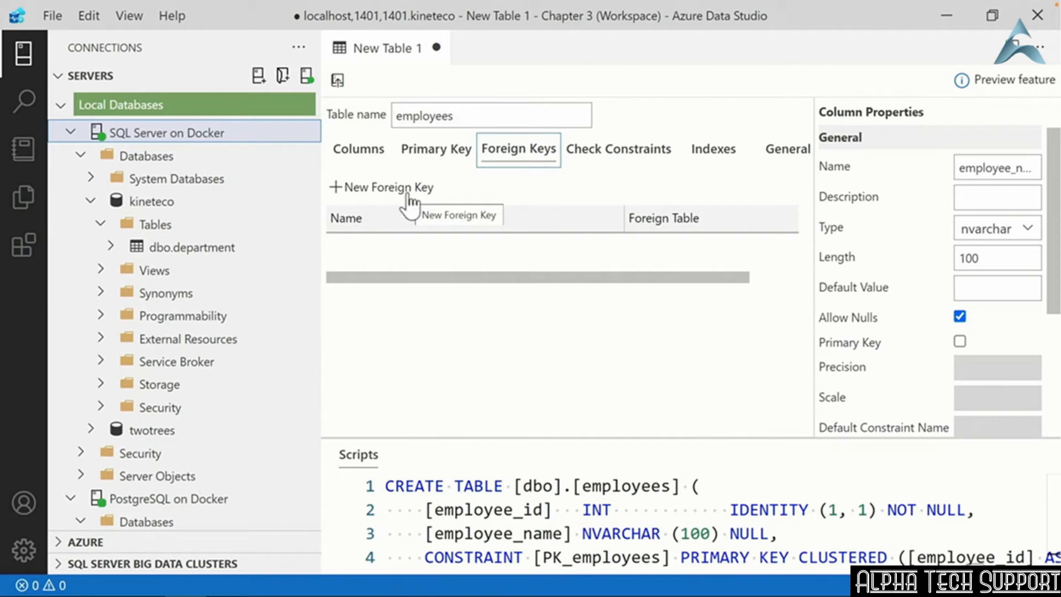
pyautogui.click(618, 157)
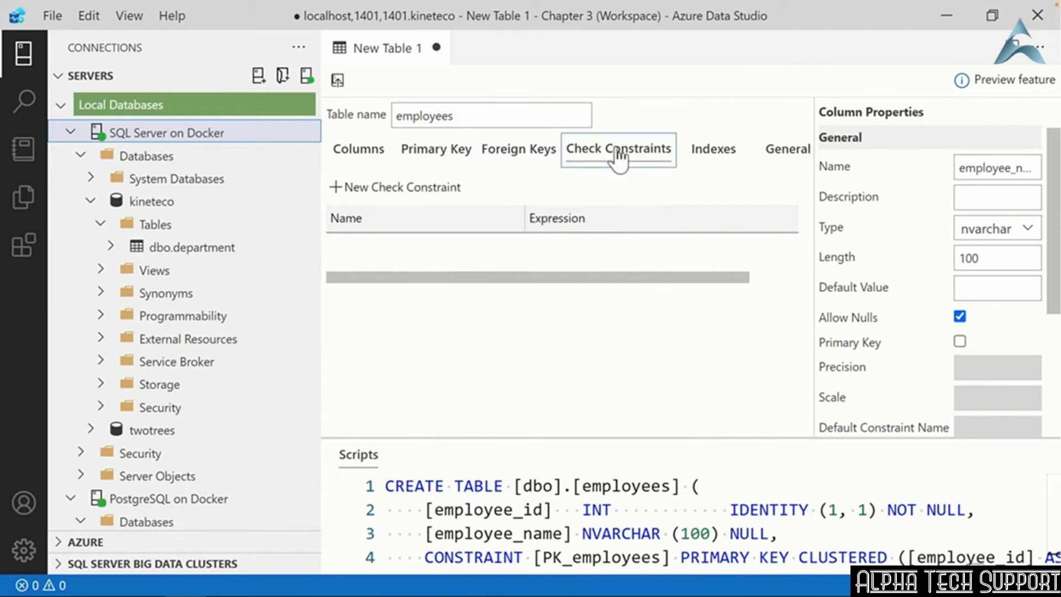
pyautogui.click(709, 164)
pyautogui.click(797, 164)
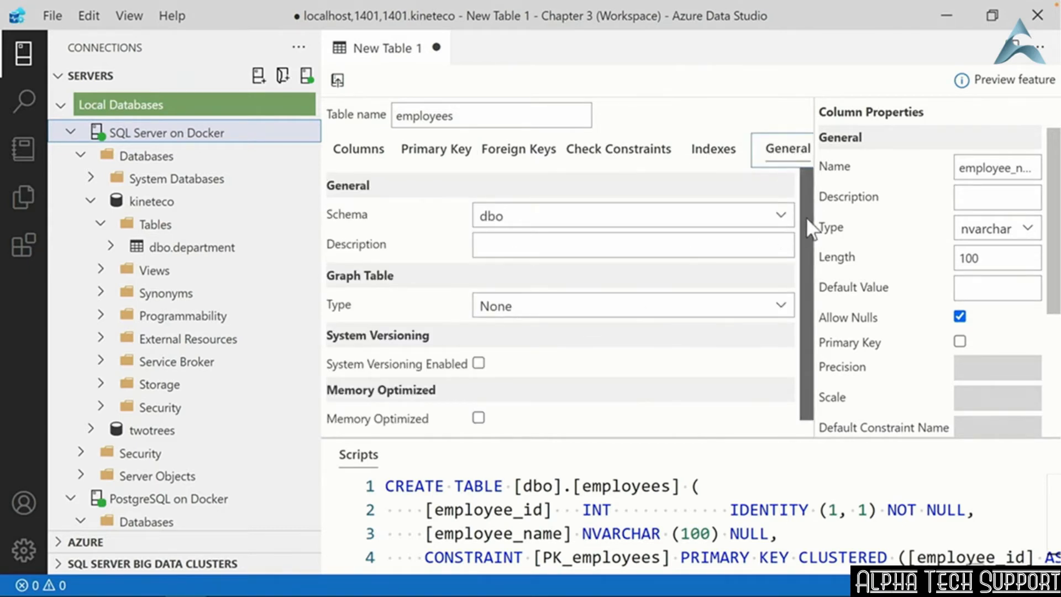
pyautogui.moveTo(806, 216); pyautogui.dragTo(805, 268)
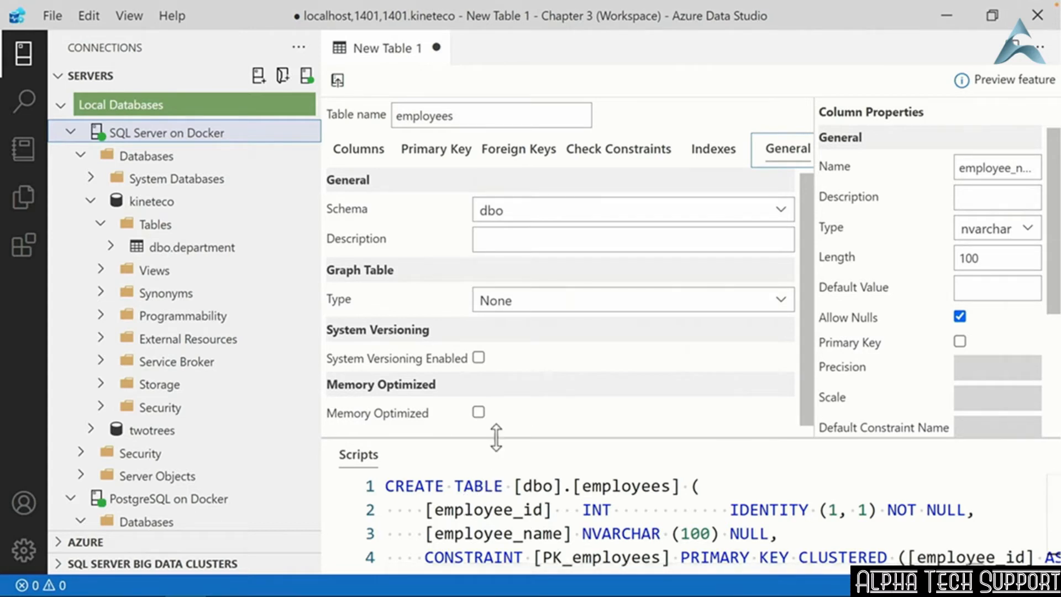
pyautogui.moveTo(497, 438); pyautogui.dragTo(504, 335)
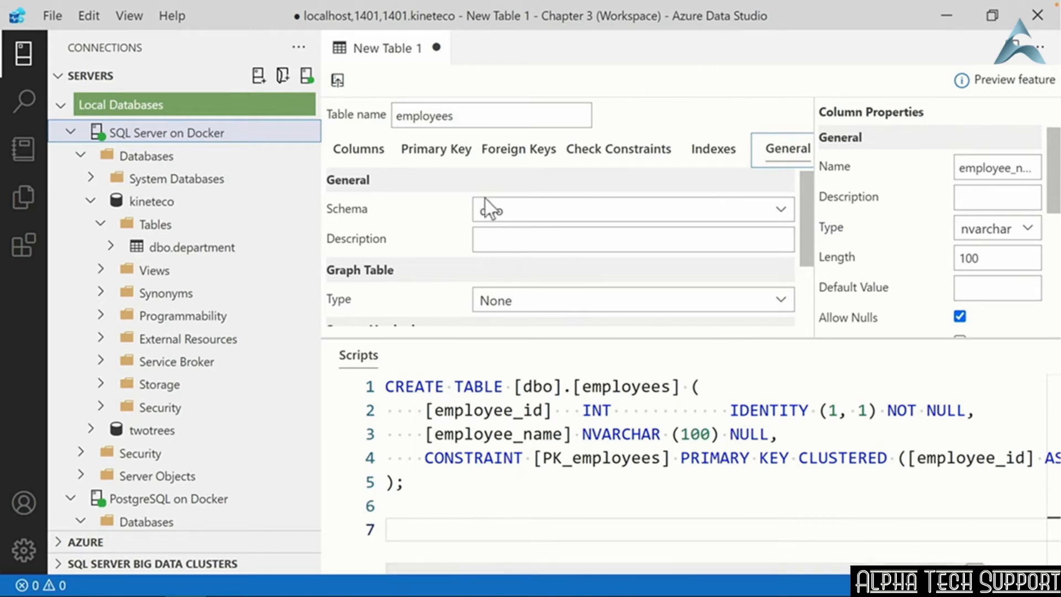
# - Publish the employees table to the kineteco database and close its design
pyautogui.click(337, 82)
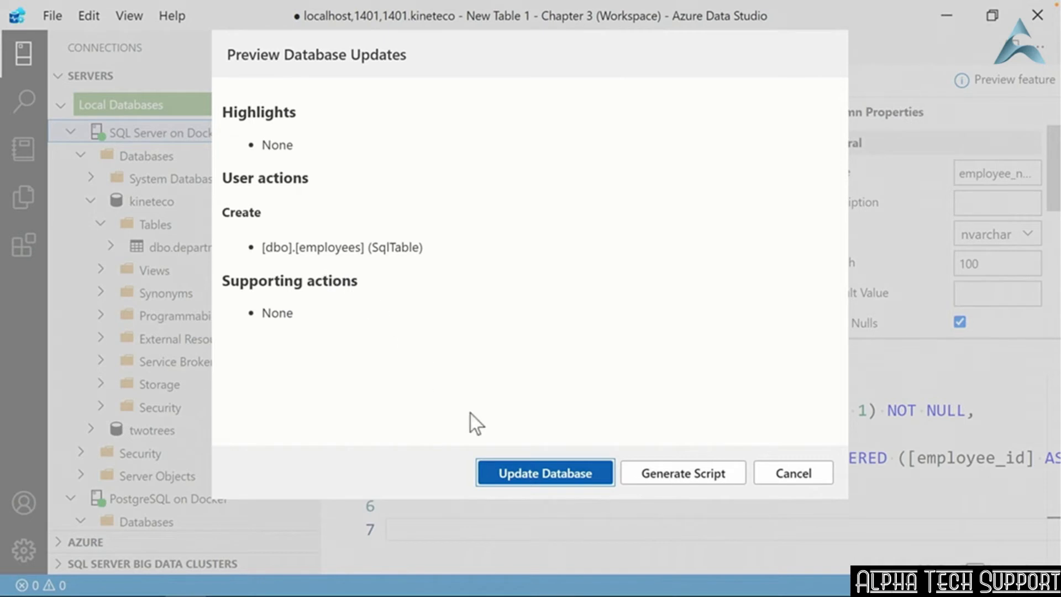
pyautogui.click(547, 475)
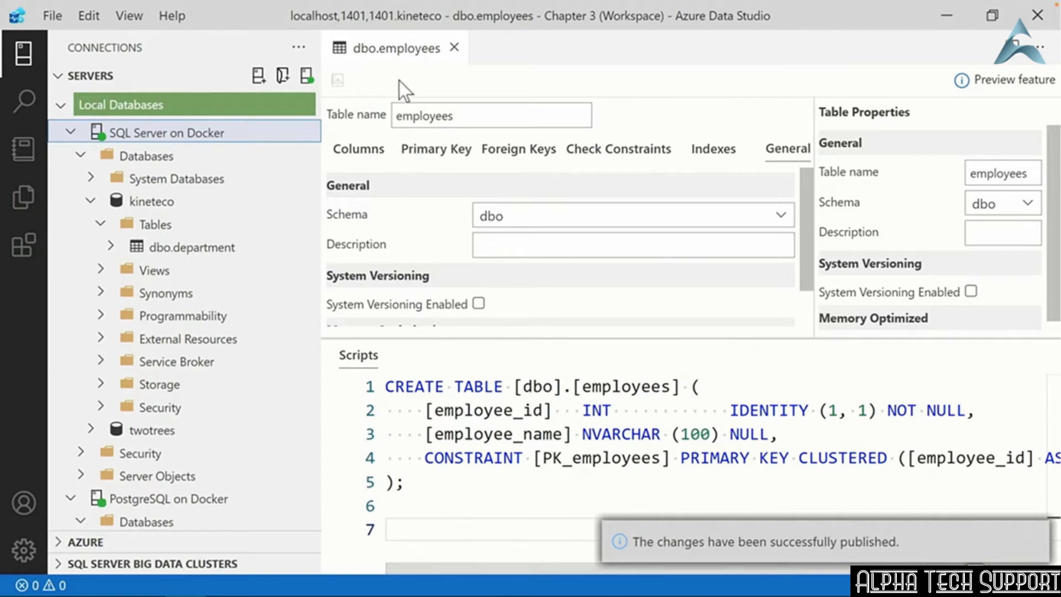
pyautogui.click(455, 48)
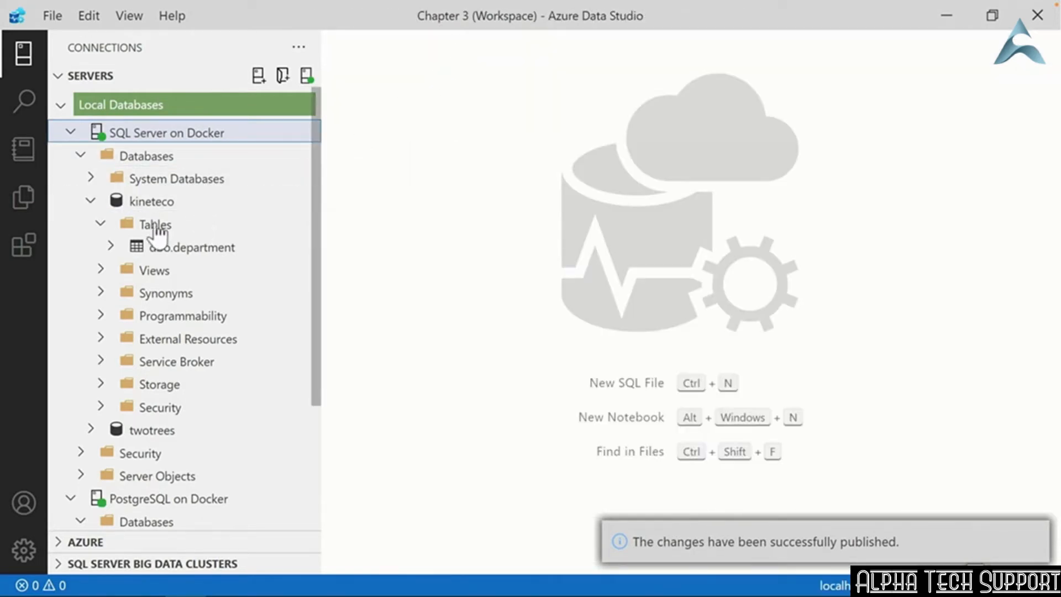
# - Refresh the kineteco tables in the server tree and expand dbo.employees to inspect its columns
pyautogui.rightClick(138, 224)
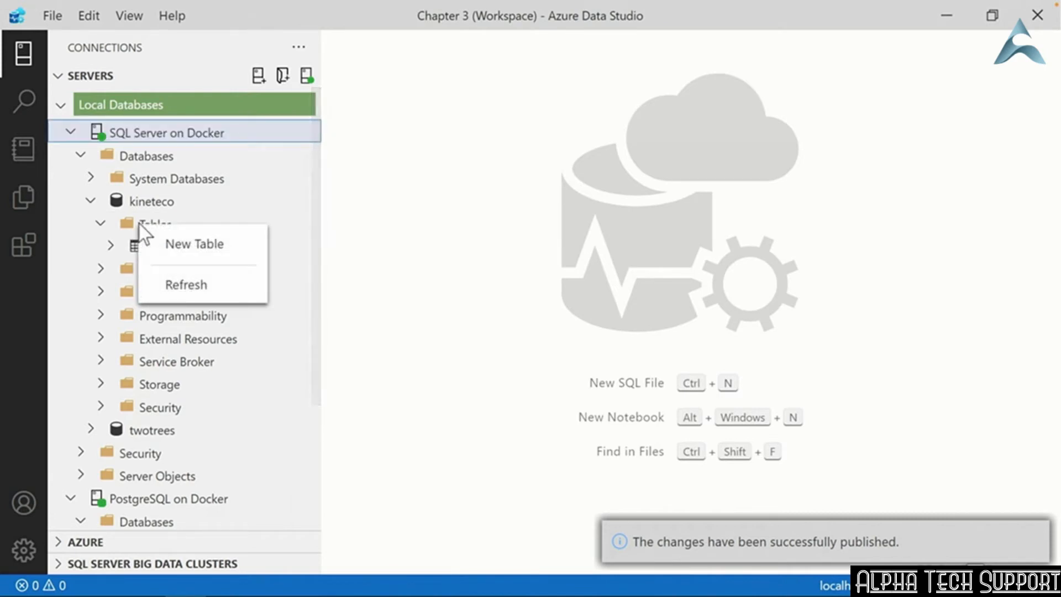
pyautogui.click(187, 291)
pyautogui.click(185, 270)
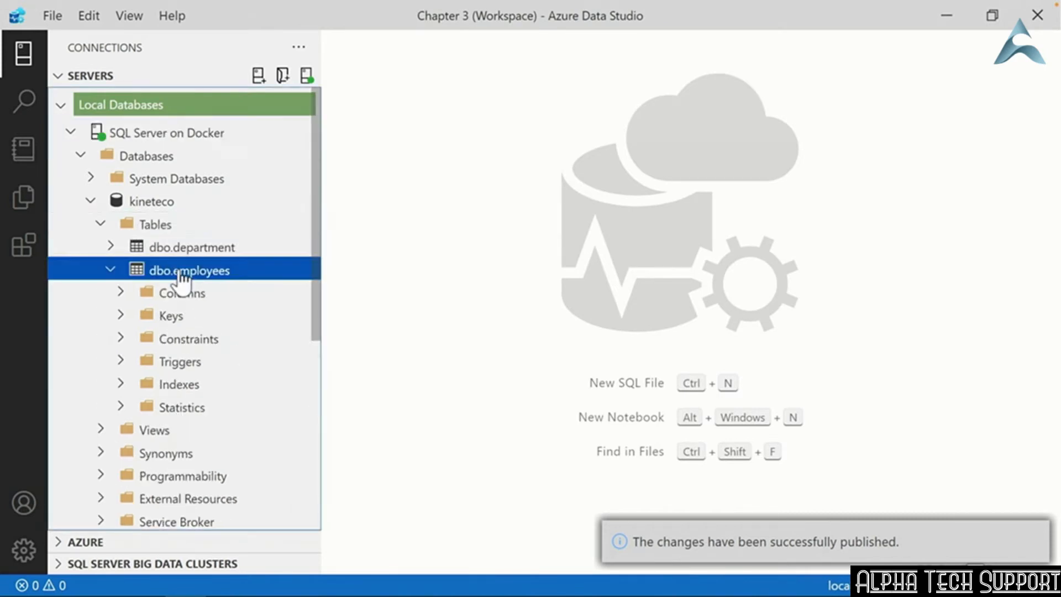
pyautogui.click(122, 293)
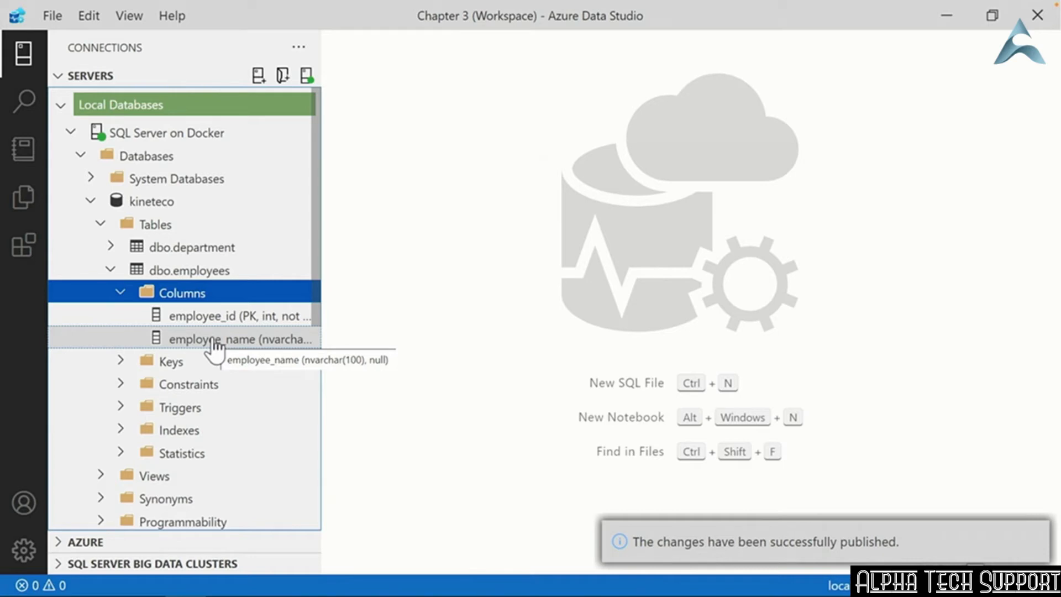
# - In the dbo.department table's design, set the building column's default value to 'south' and publish the change to the database
pyautogui.rightClick(194, 250)
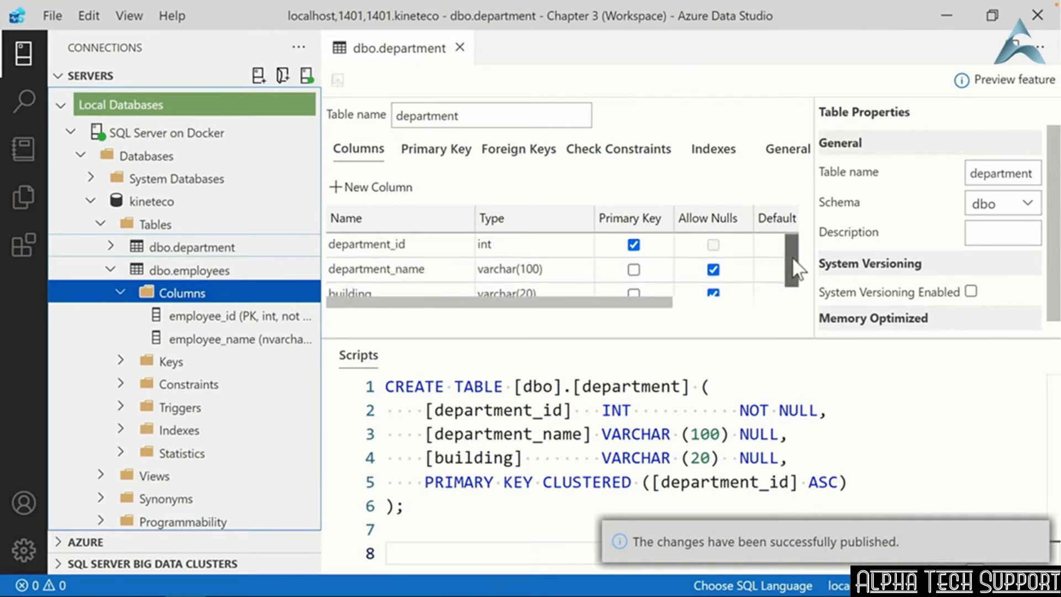
pyautogui.scroll(-1, 792, 256)
pyautogui.click(396, 283)
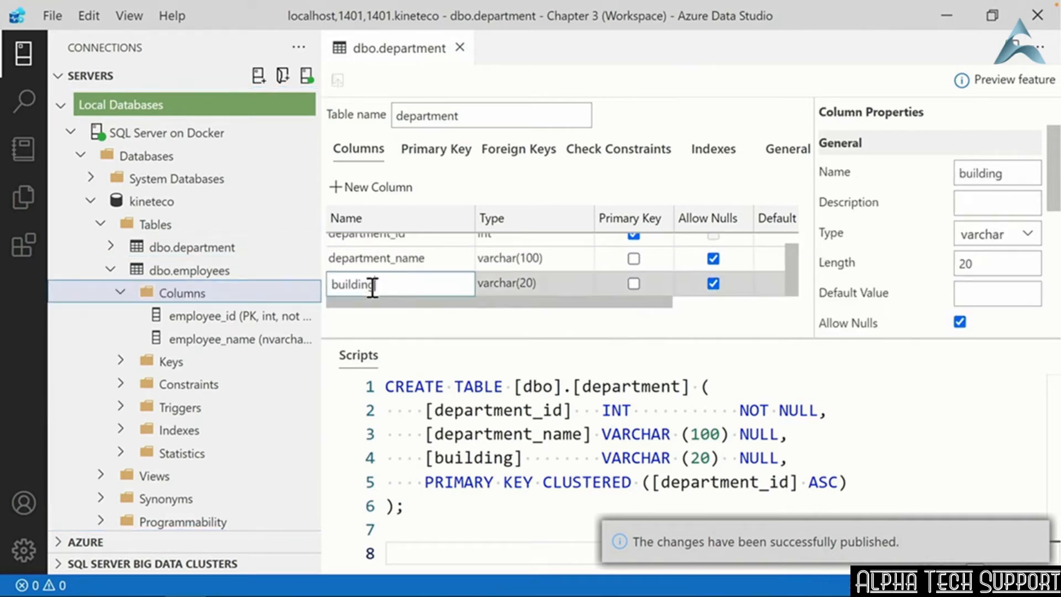
pyautogui.moveTo(426, 305); pyautogui.dragTo(544, 316)
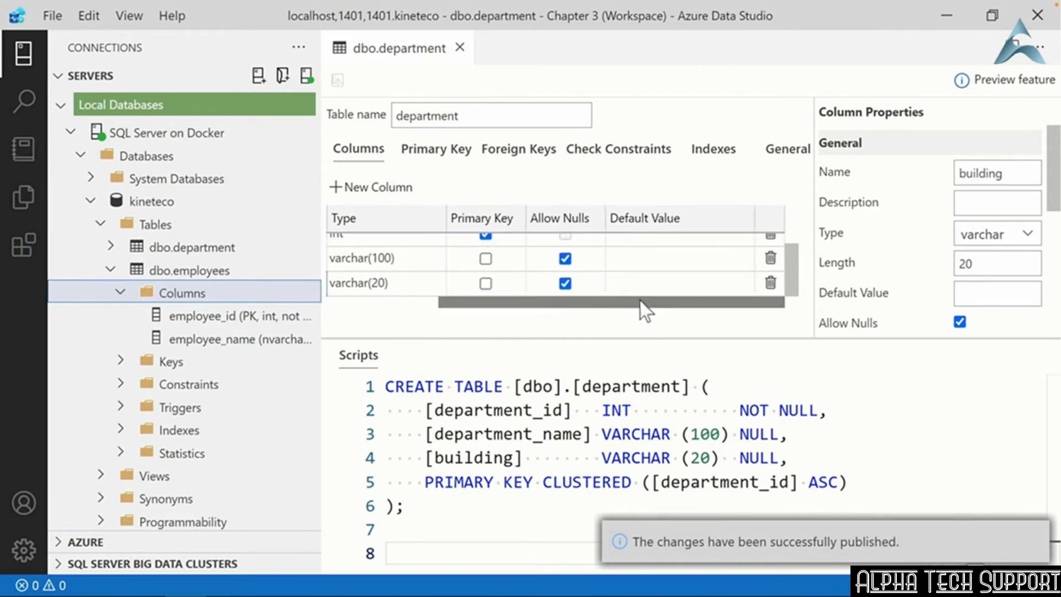
pyautogui.click(625, 283)
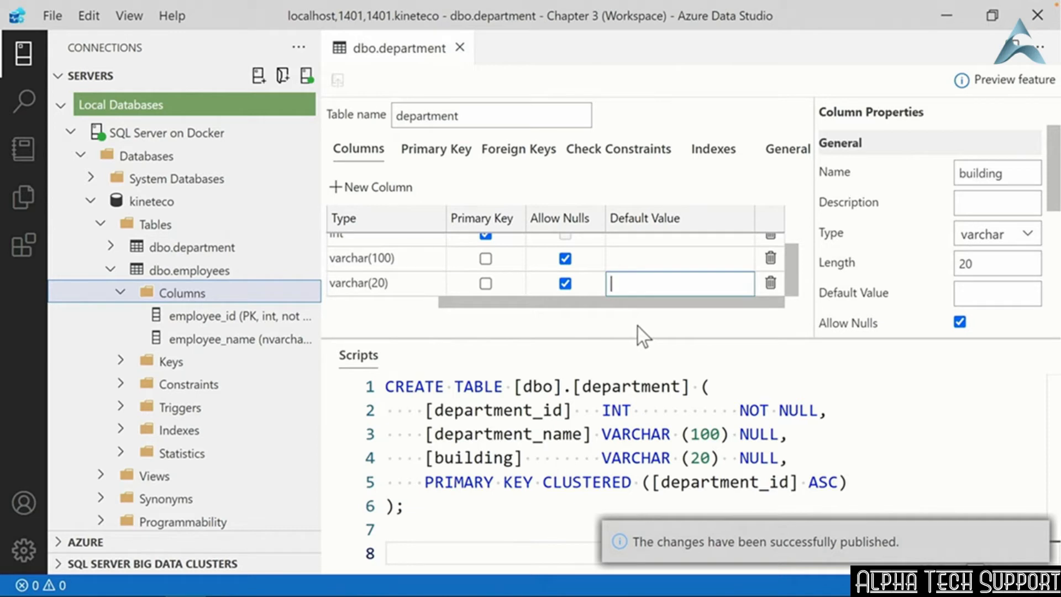
pyautogui.write("'south'")
pyautogui.press('Return')
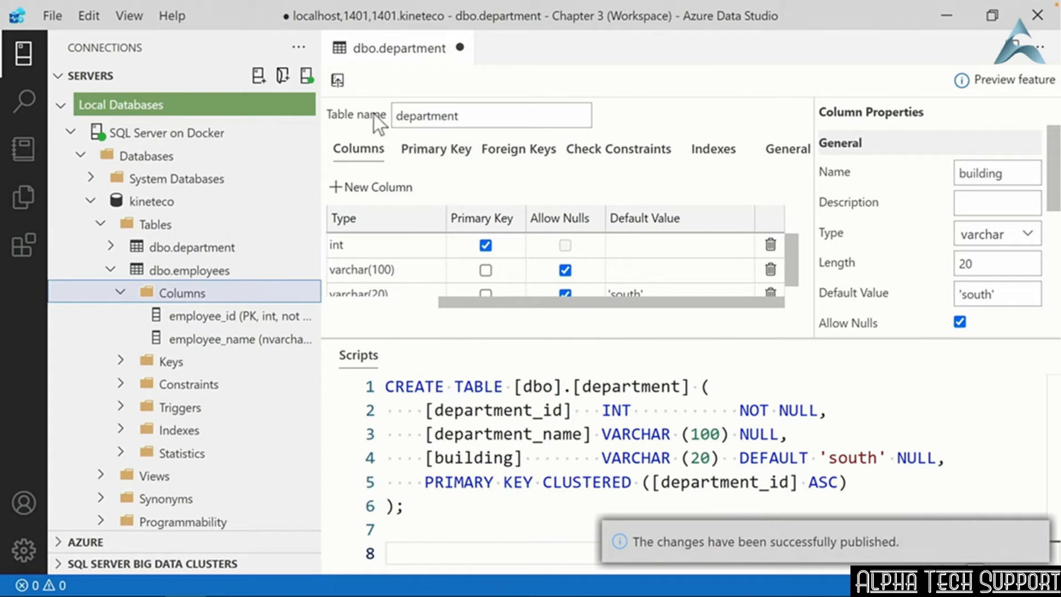
pyautogui.click(338, 82)
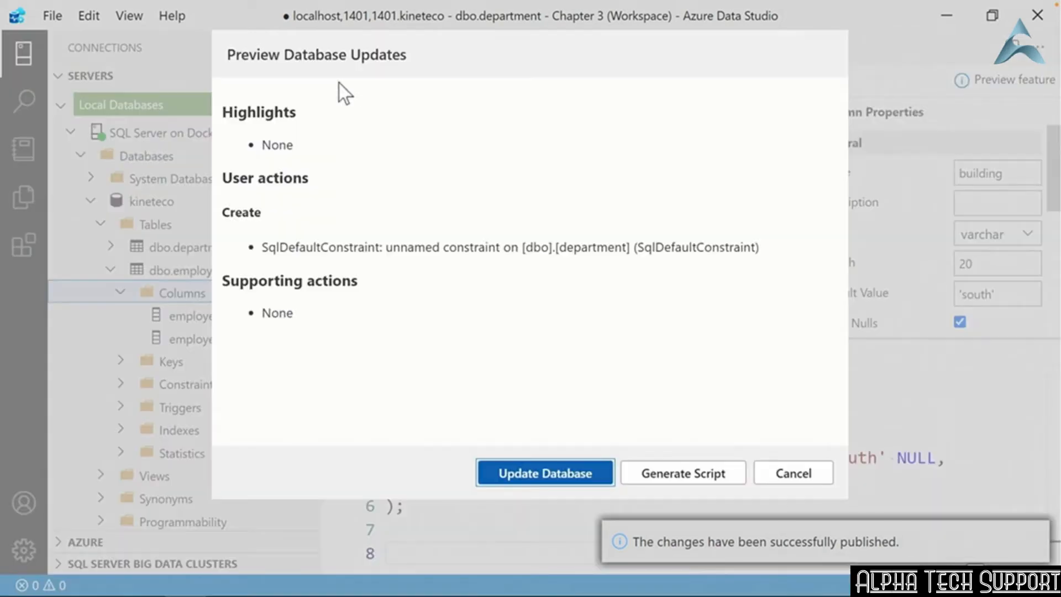
pyautogui.click(549, 472)
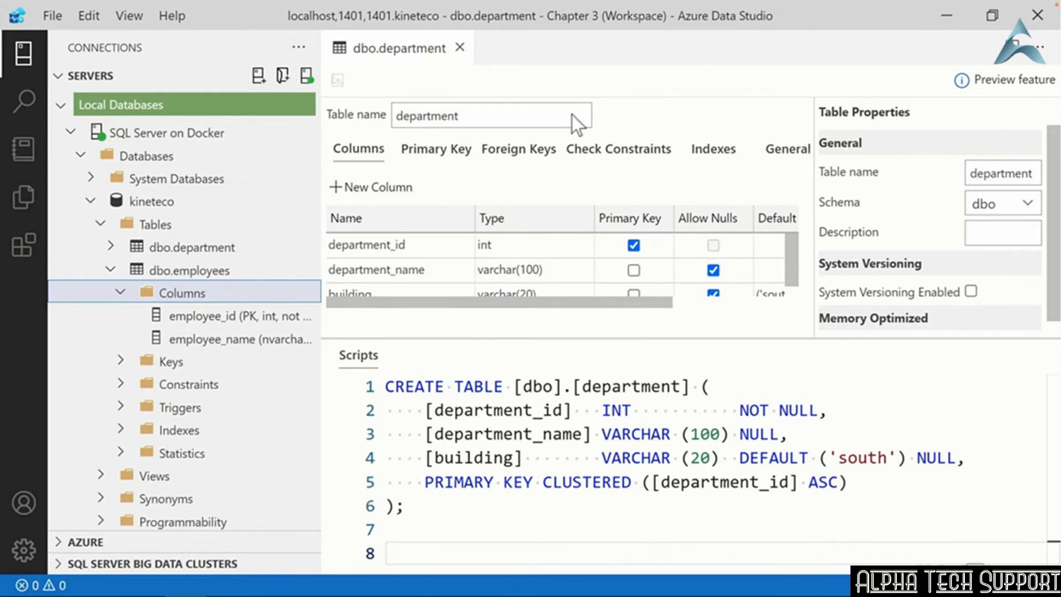
# - Close the dbo.department design and start a new query on the kineteco database
pyautogui.click(459, 47)
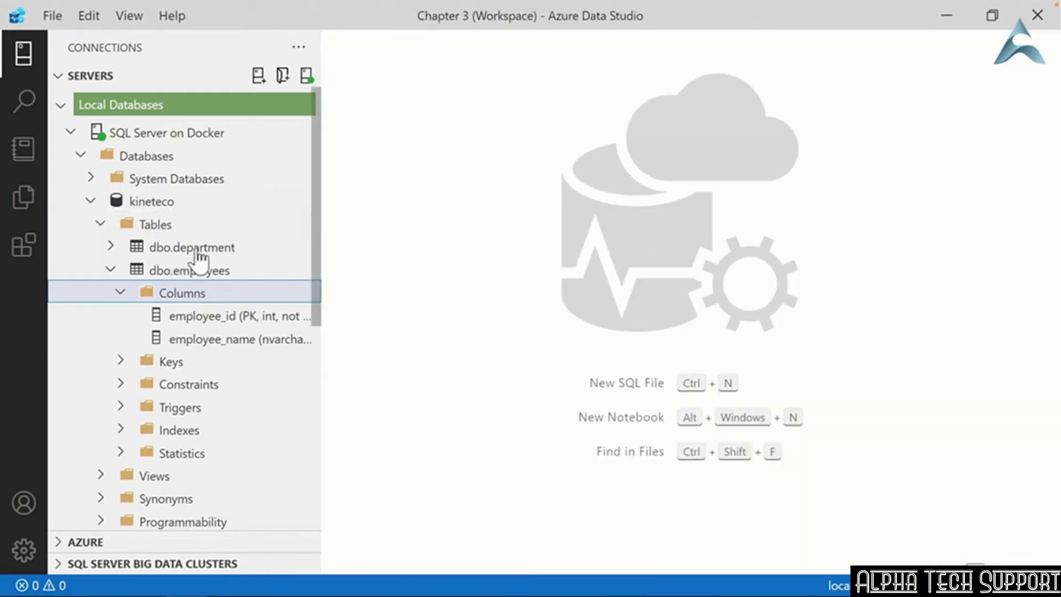
pyautogui.rightClick(159, 201)
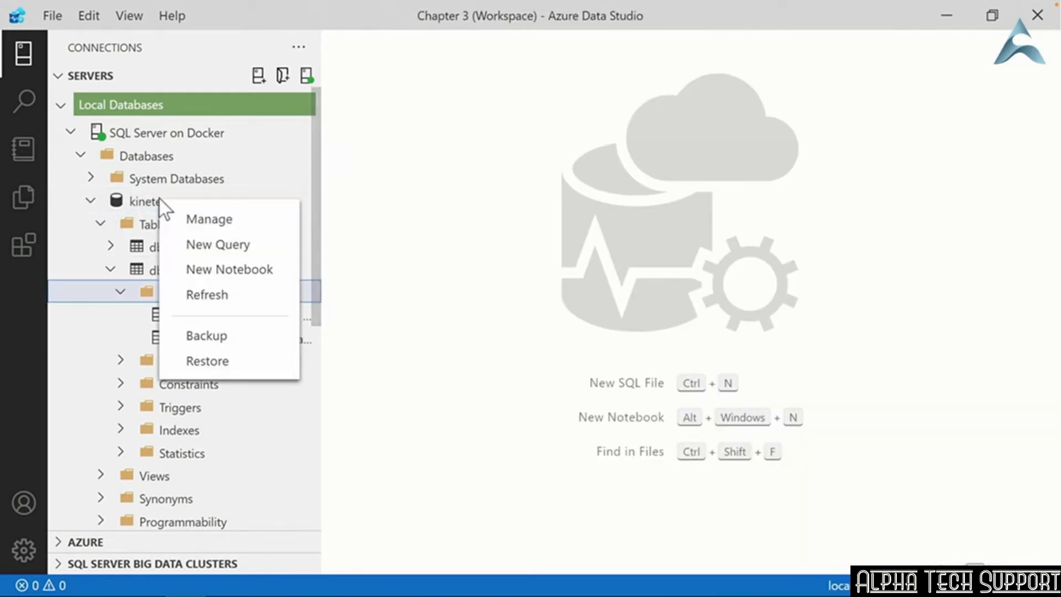
pyautogui.click(220, 246)
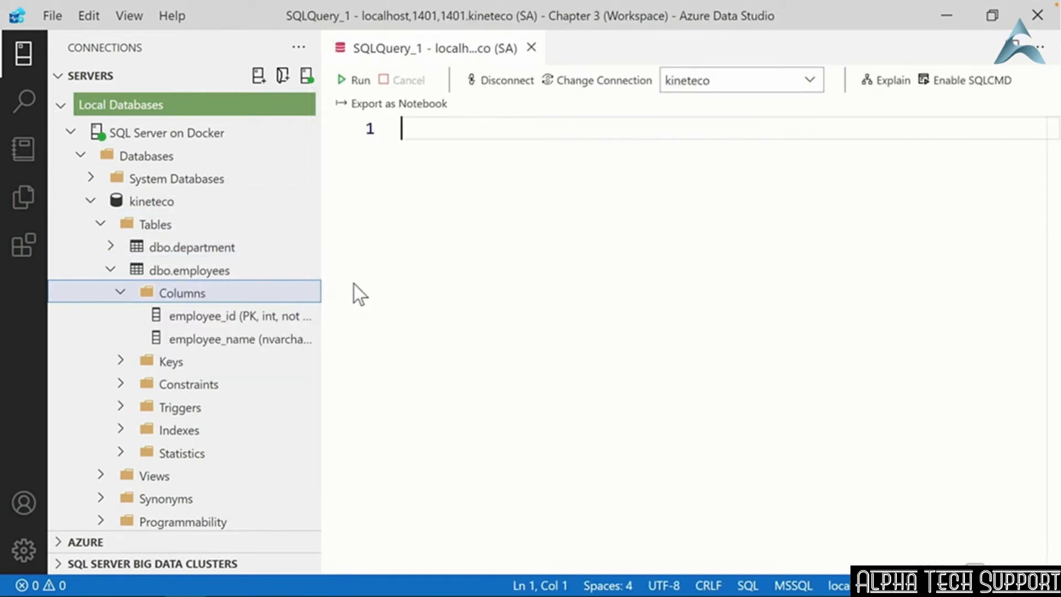
# - Begin an INSERT INTO dbo.department statement that targets the department_id and department_name columns
pyautogui.write('INSERT INTO dbo.de')
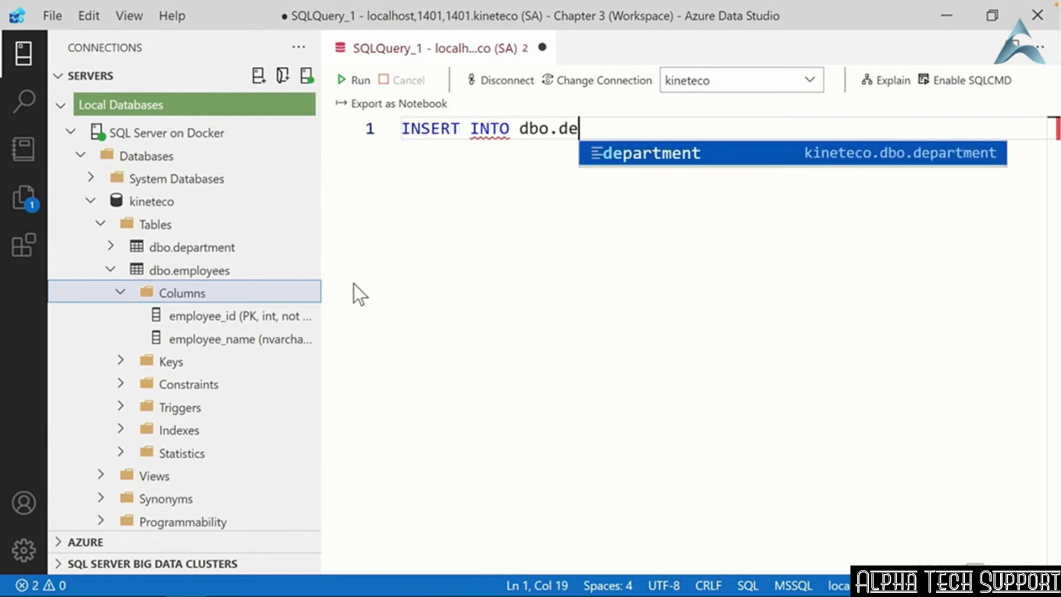
pyautogui.press('Tab')
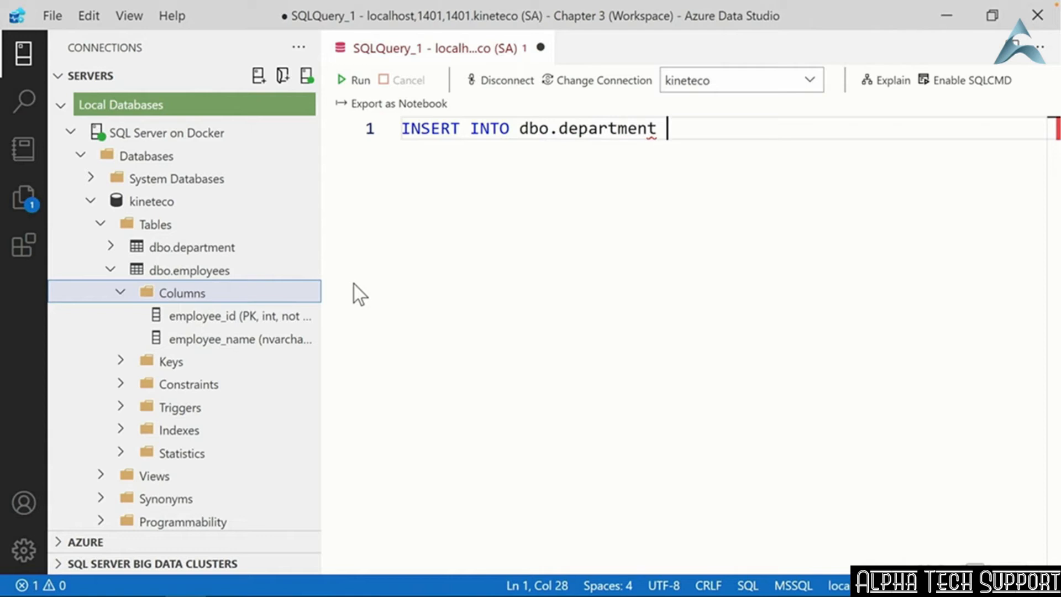
pyautogui.write('(')
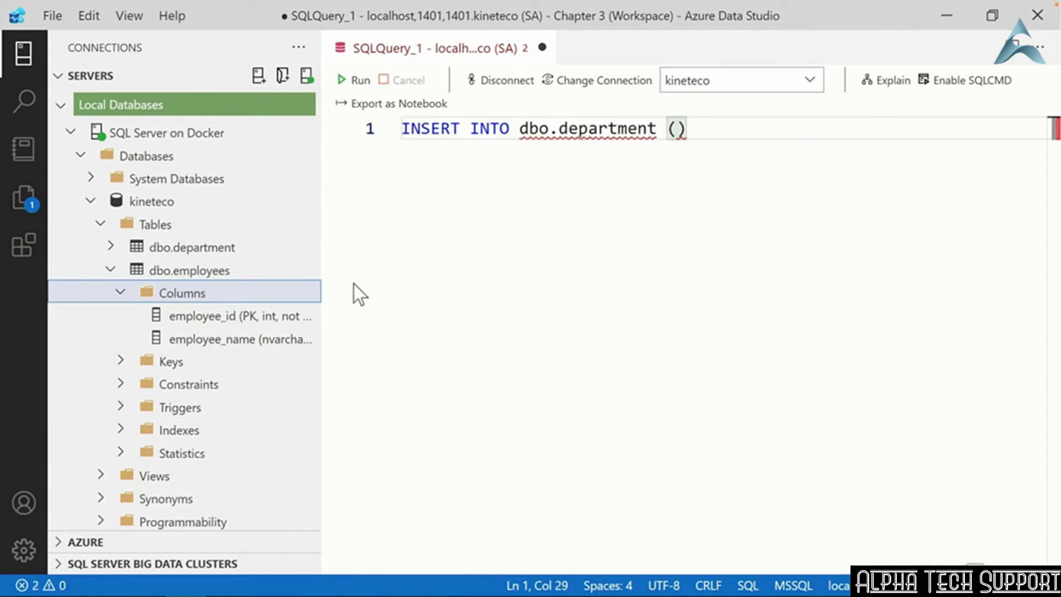
pyautogui.write('departme')
pyautogui.write('nt_id, dep')
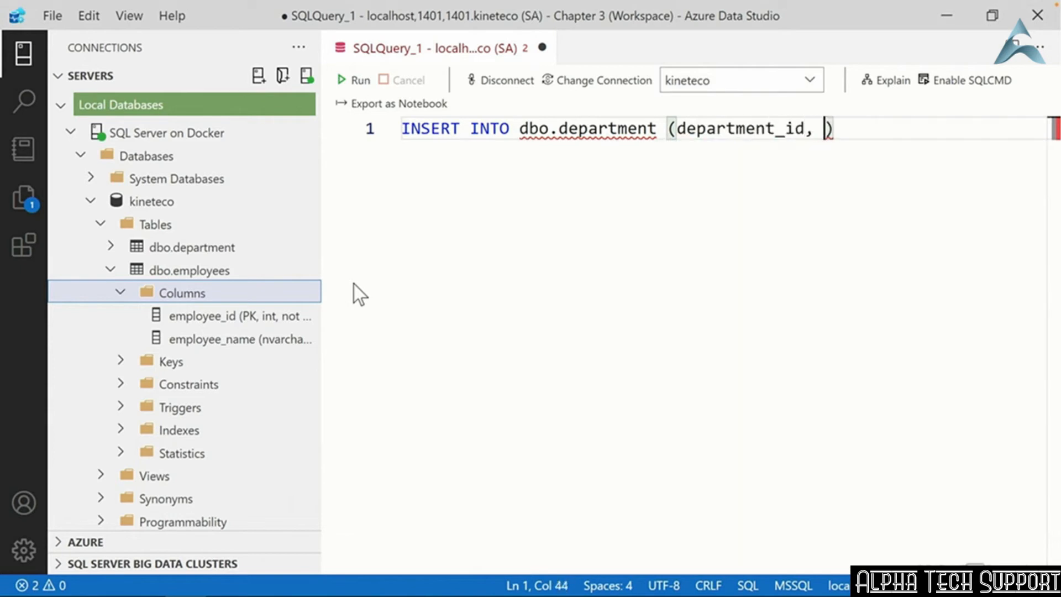
pyautogui.press('Tab')
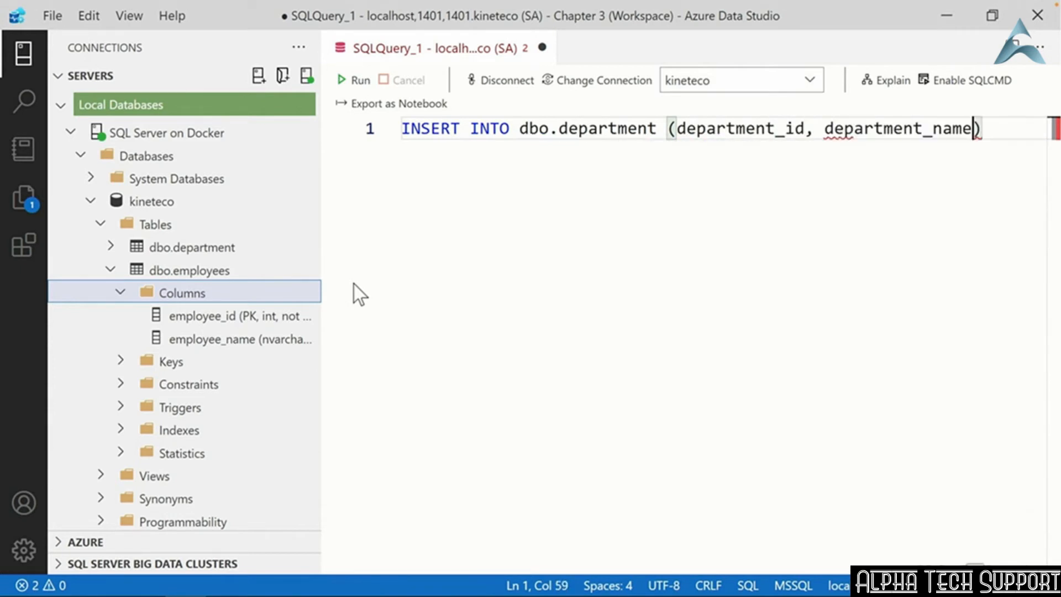
pyautogui.write(')')
# - Complete the insert statement with VALUES (900, 'Sales'); and run it
pyautogui.press('Return')
pyautogui.write('VALUES (')
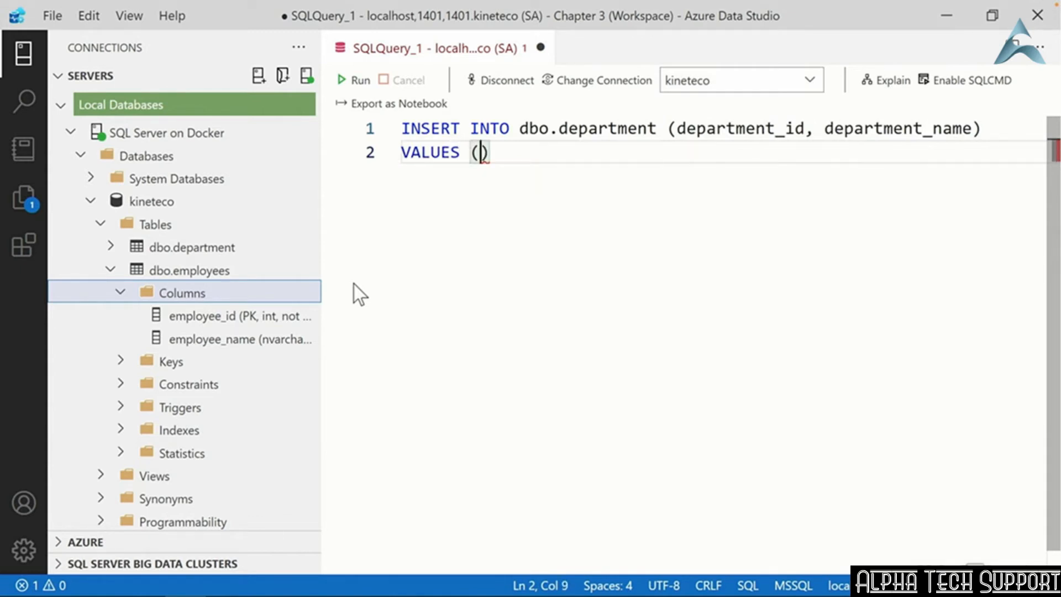
pyautogui.write("900, '")
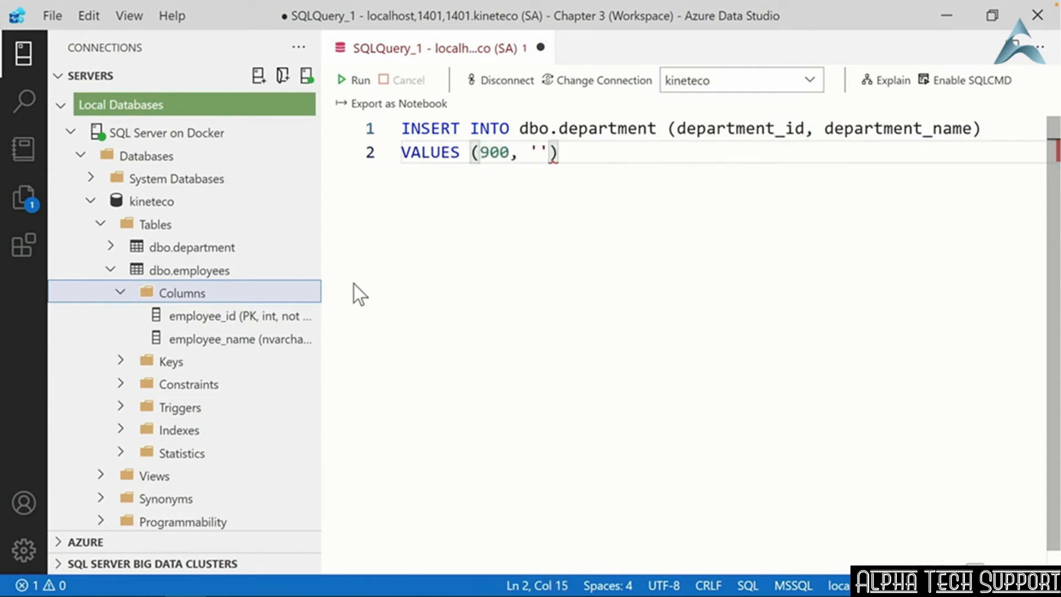
pyautogui.write('Sale')
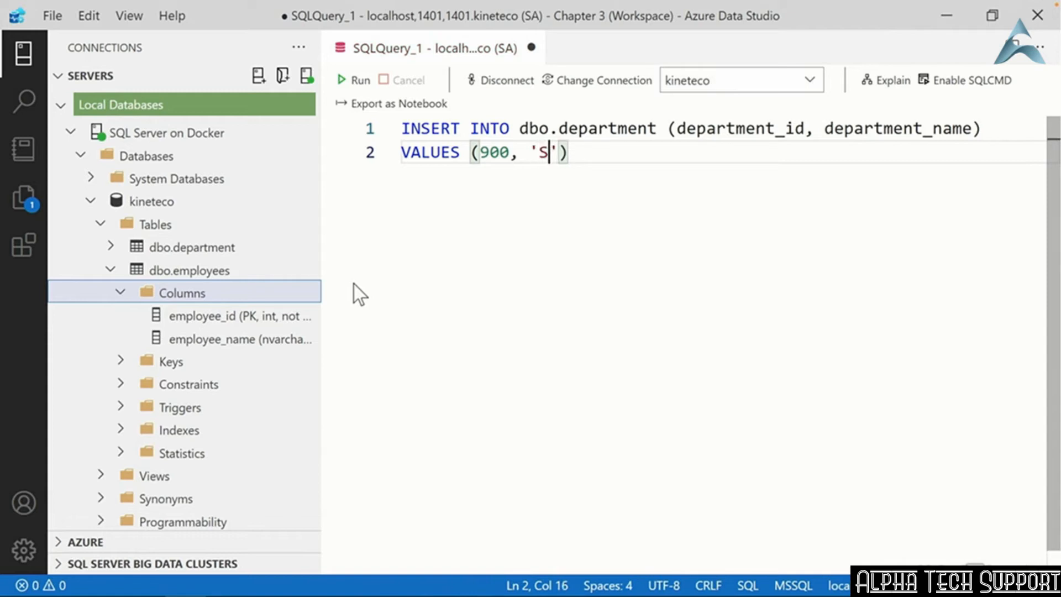
pyautogui.write("s');")
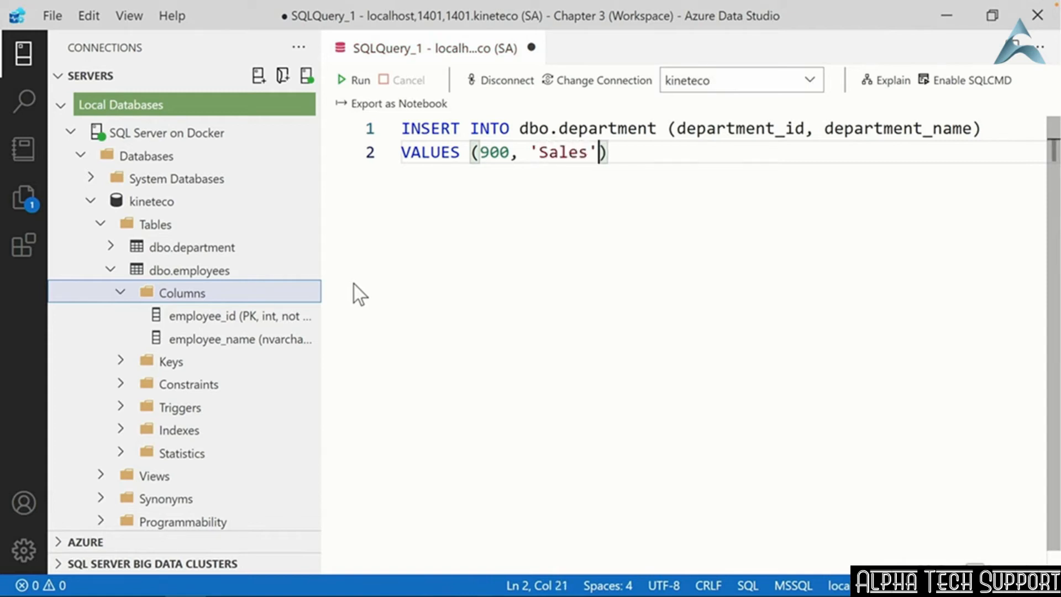
pyautogui.click(353, 82)
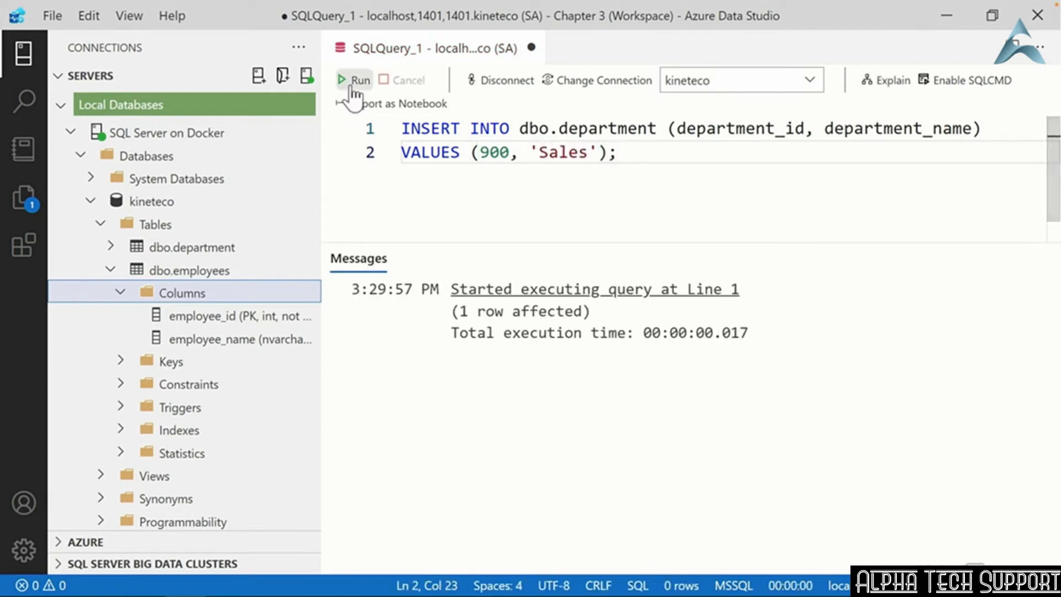
# - Replace the insert statement with SELECT * FROM dbo.department; and run the query
pyautogui.moveTo(656, 155); pyautogui.dragTo(349, 134)
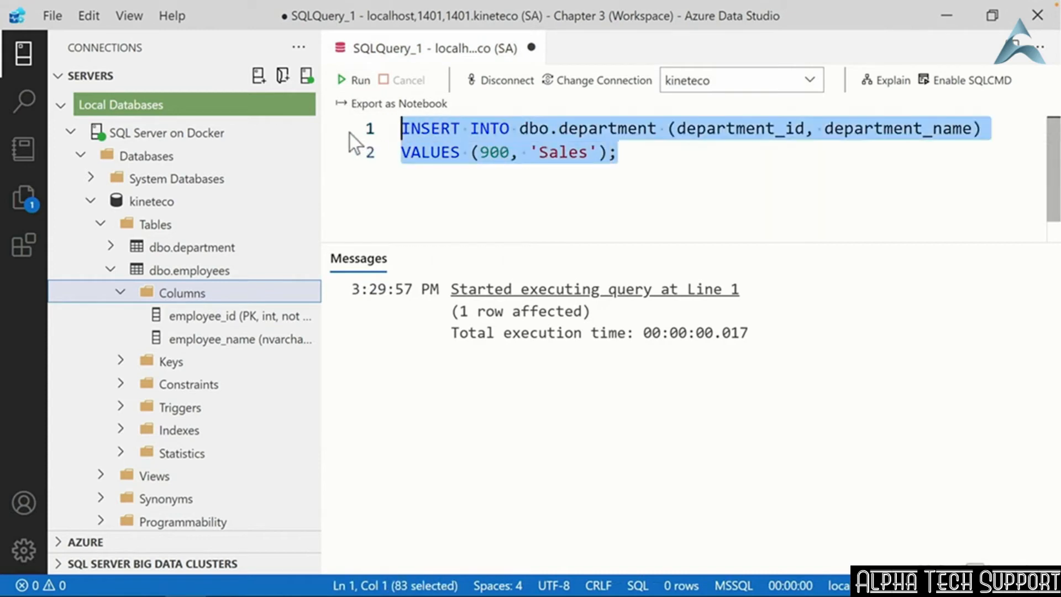
pyautogui.press('Delete')
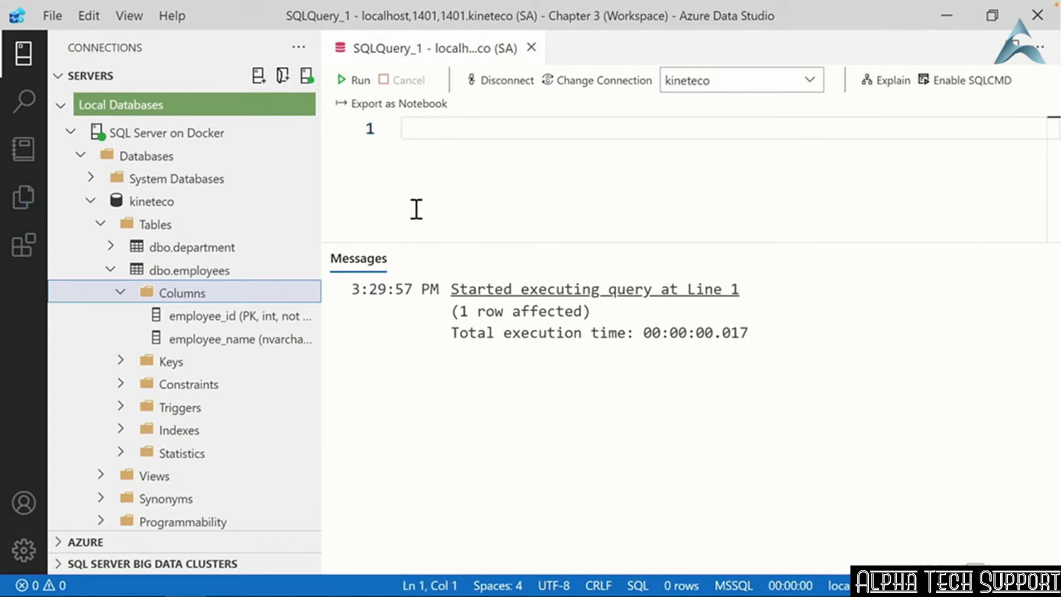
pyautogui.write('SELECT ')
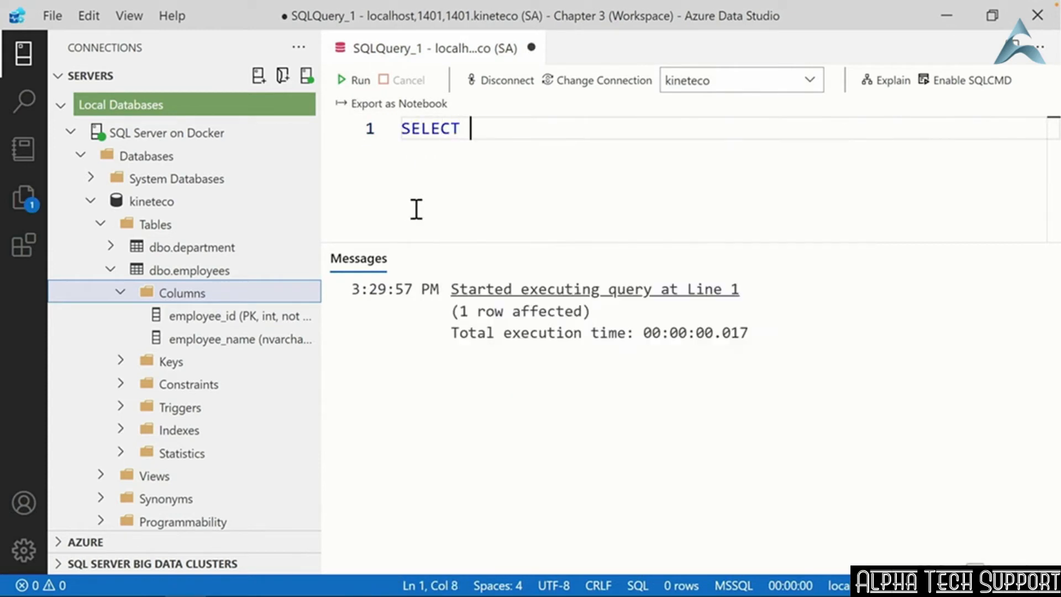
pyautogui.write('* FROM dbo.d')
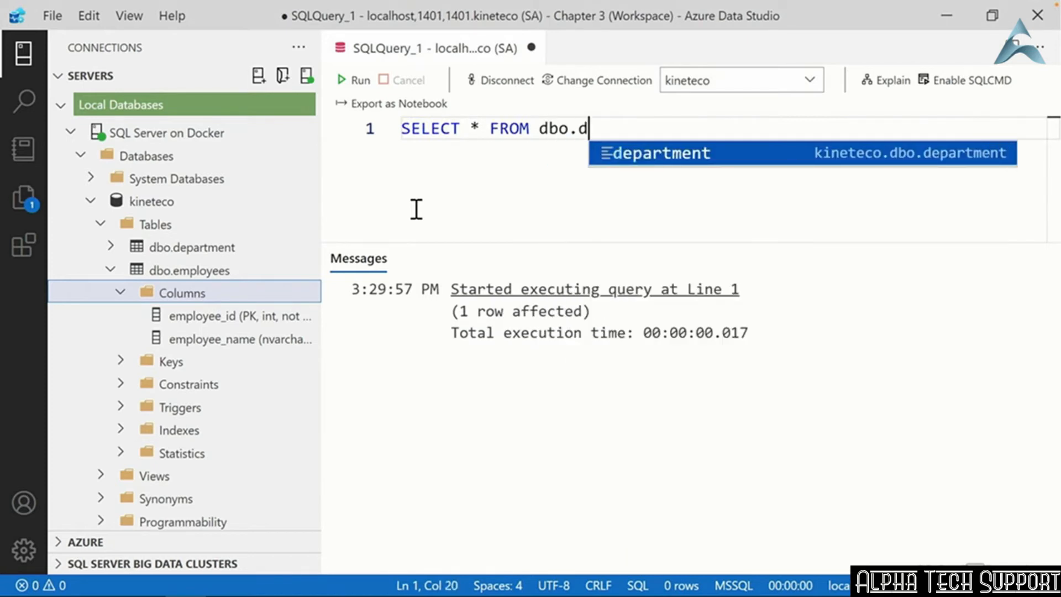
pyautogui.press('Tab')
pyautogui.write(';')
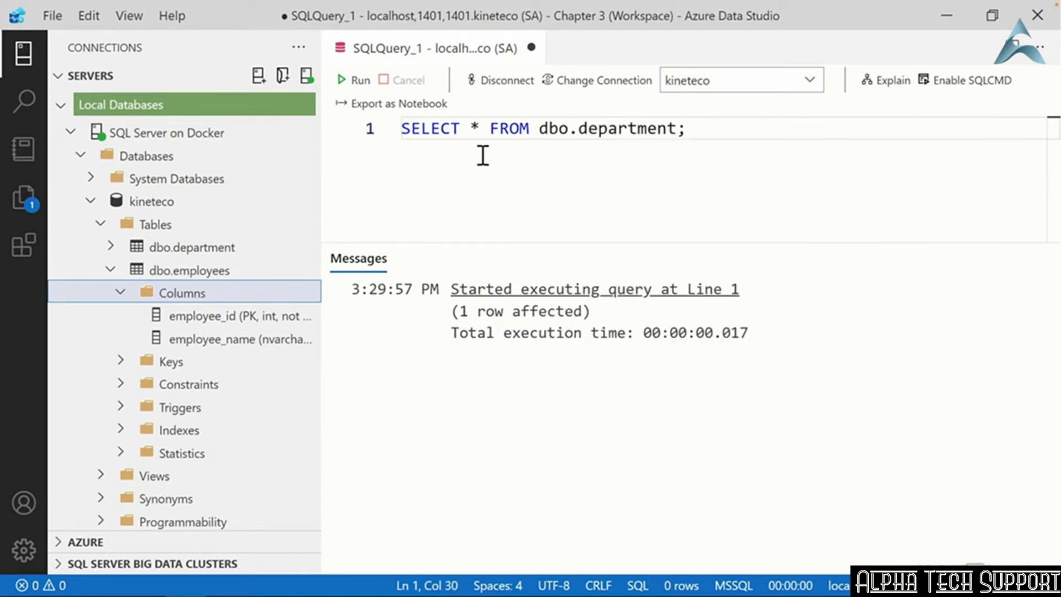
pyautogui.click(352, 84)
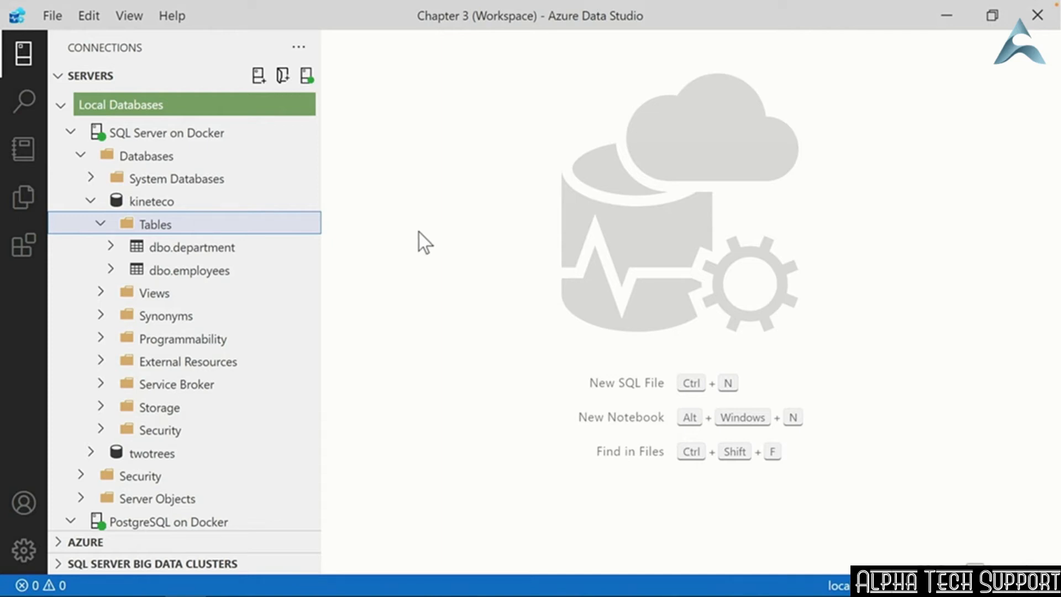
# - Open the dbo.department data for editing and widen the department_id and department_name columns to fit their contents
pyautogui.rightClick(209, 247)
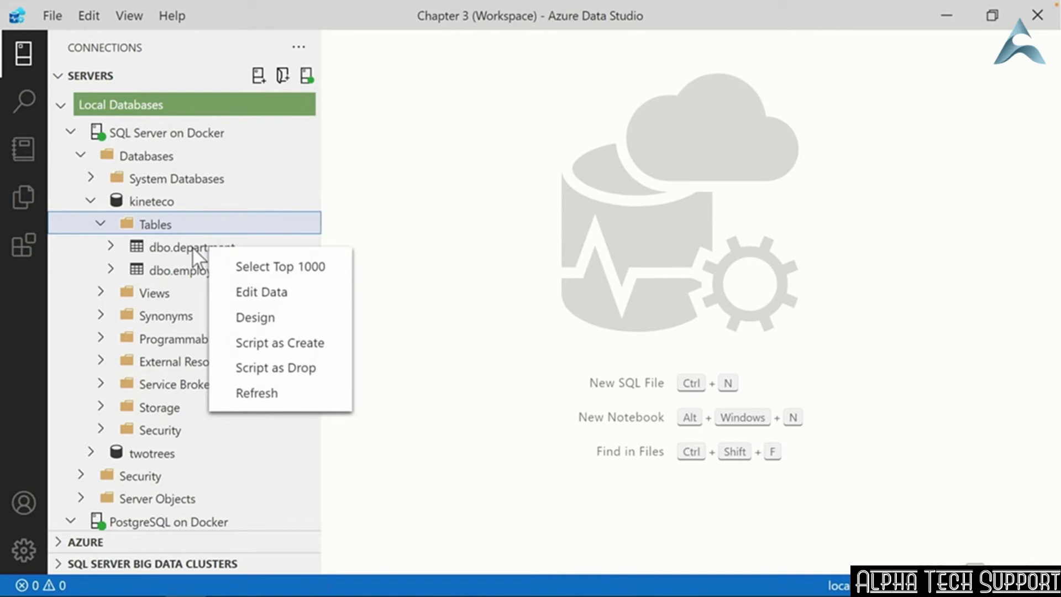
pyautogui.click(299, 299)
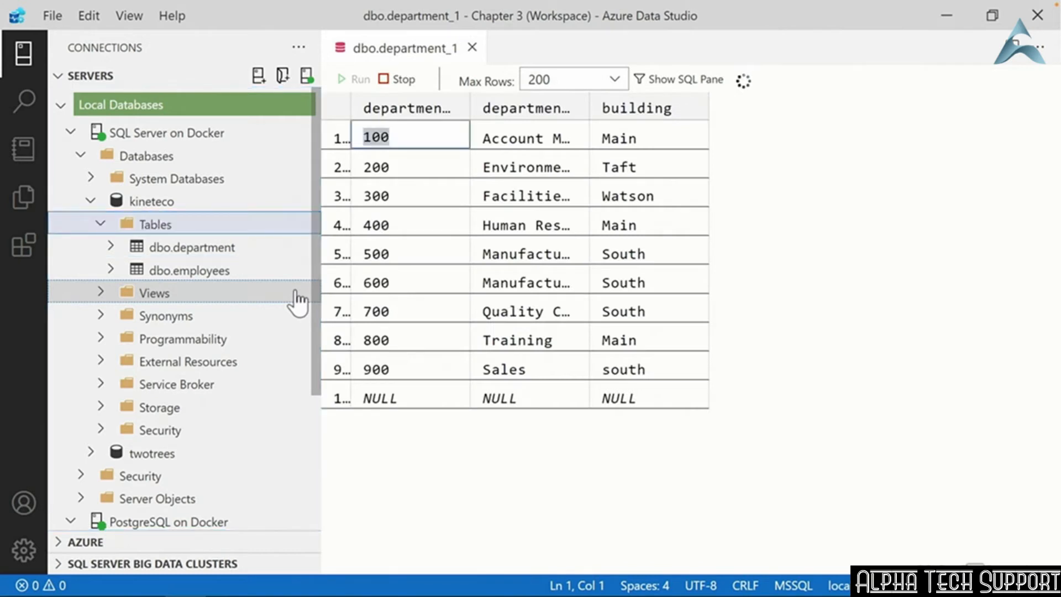
pyautogui.doubleClick(469, 105)
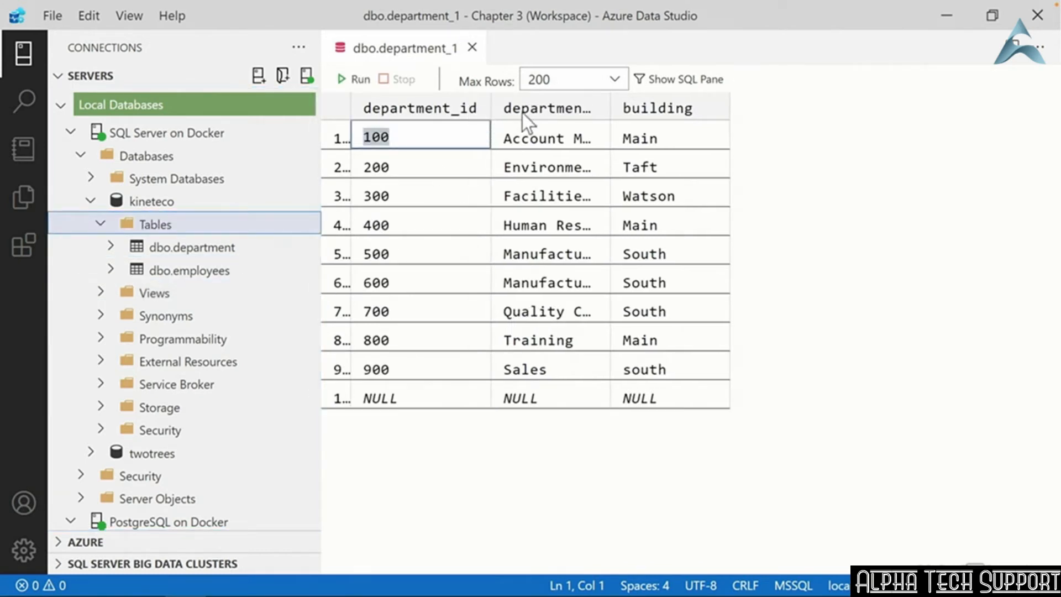
pyautogui.doubleClick(609, 105)
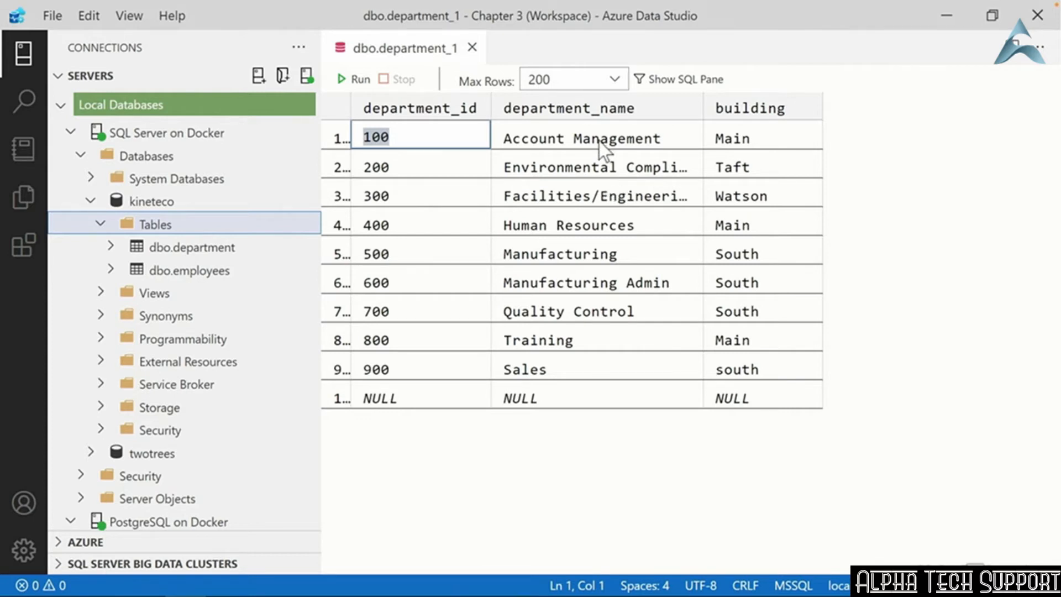
# - Select the building value of the Account Management row for editing
pyautogui.click(739, 138)
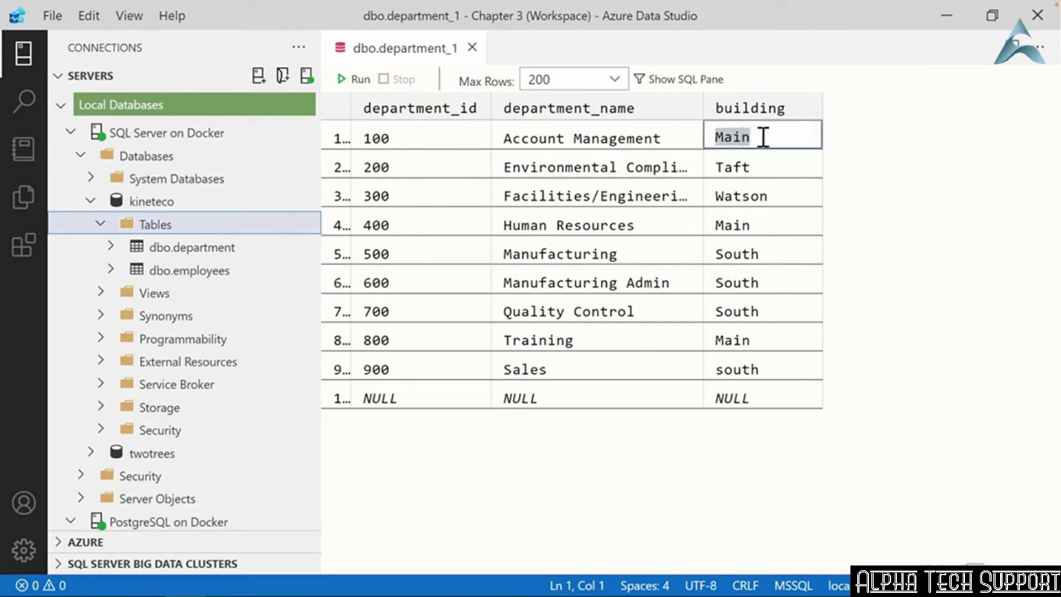
# - Change the building of department 100, Account Management, to West Campus in the editable department data
pyautogui.write('We')
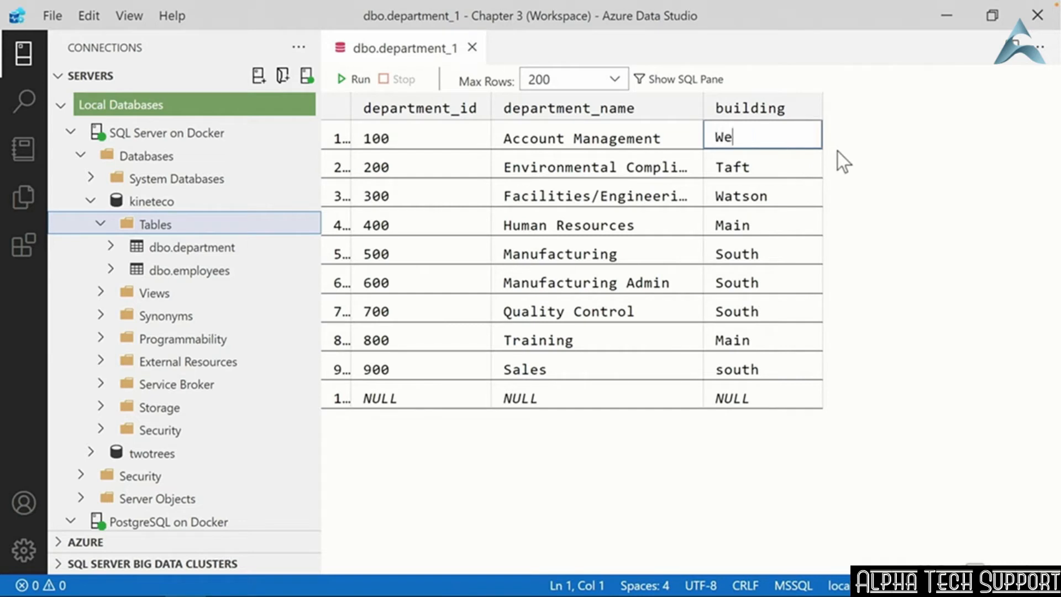
pyautogui.write('st Campus')
pyautogui.press('Return')
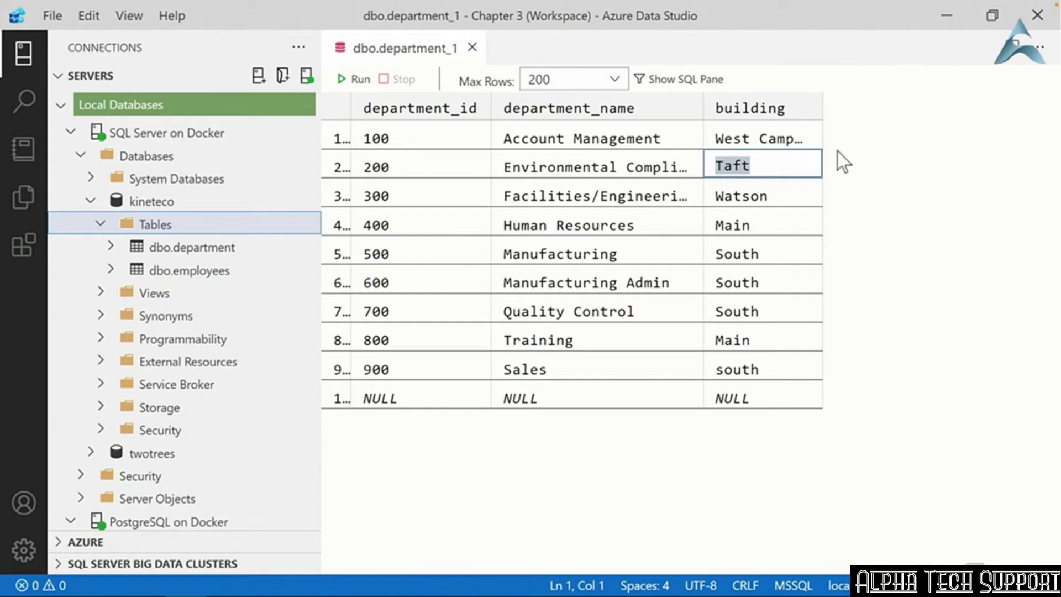
# - Select the top 1000 rows of dbo.department in a new query and widen the building column of the results
pyautogui.rightClick(205, 249)
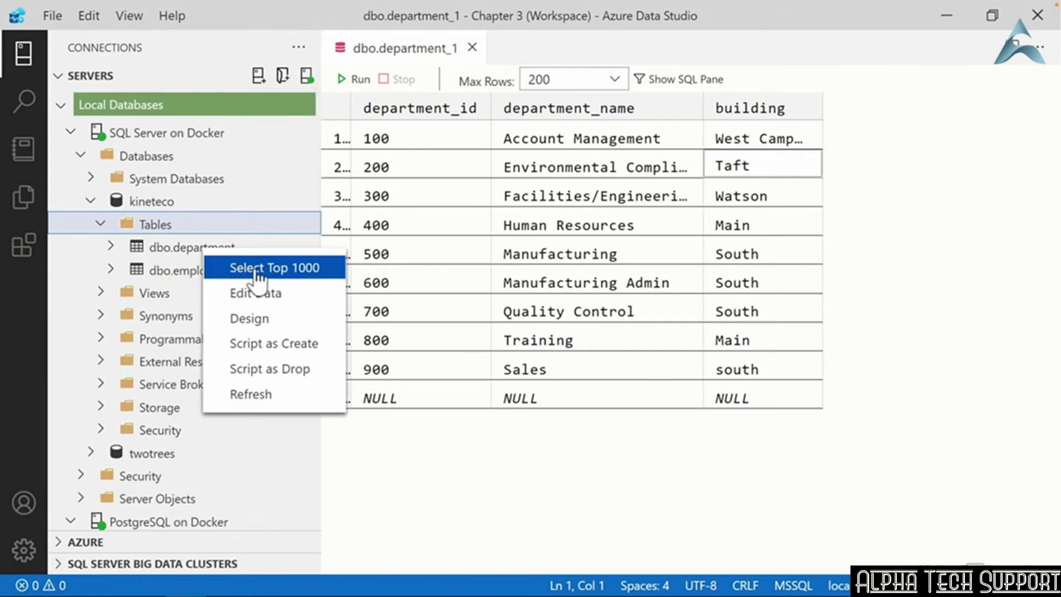
pyautogui.click(254, 273)
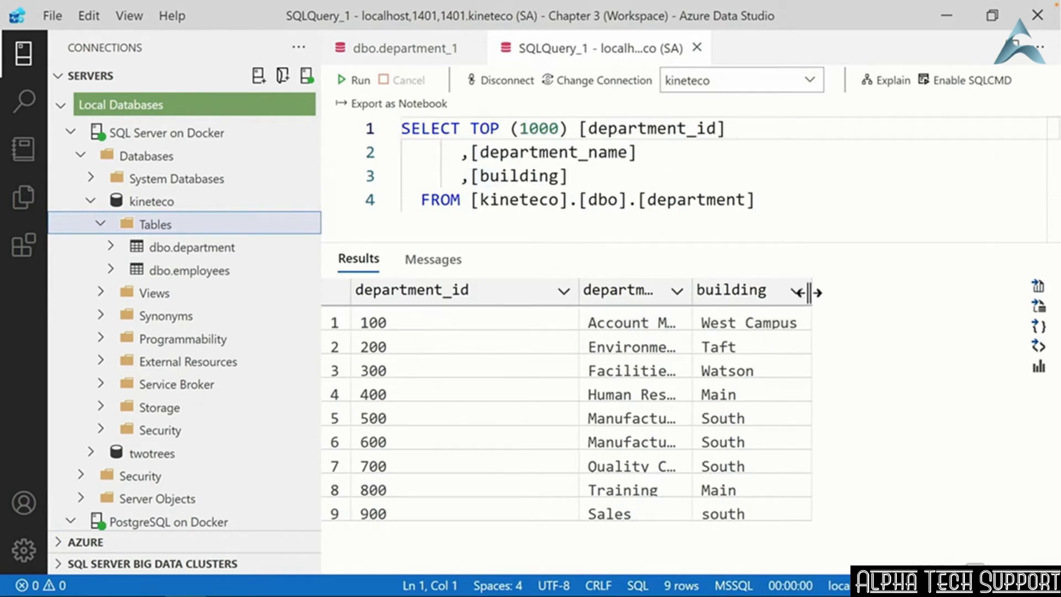
pyautogui.moveTo(811, 290); pyautogui.dragTo(861, 289)
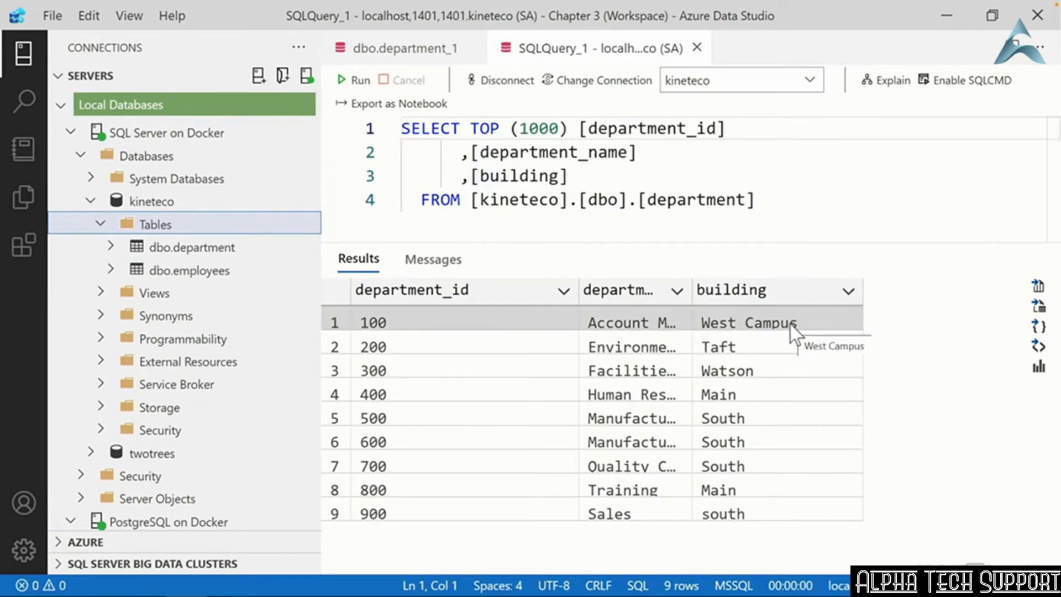
# - Return to the editable department data, add WHERE department_id = 400; to its underlying SQL query and run it
pyautogui.click(405, 50)
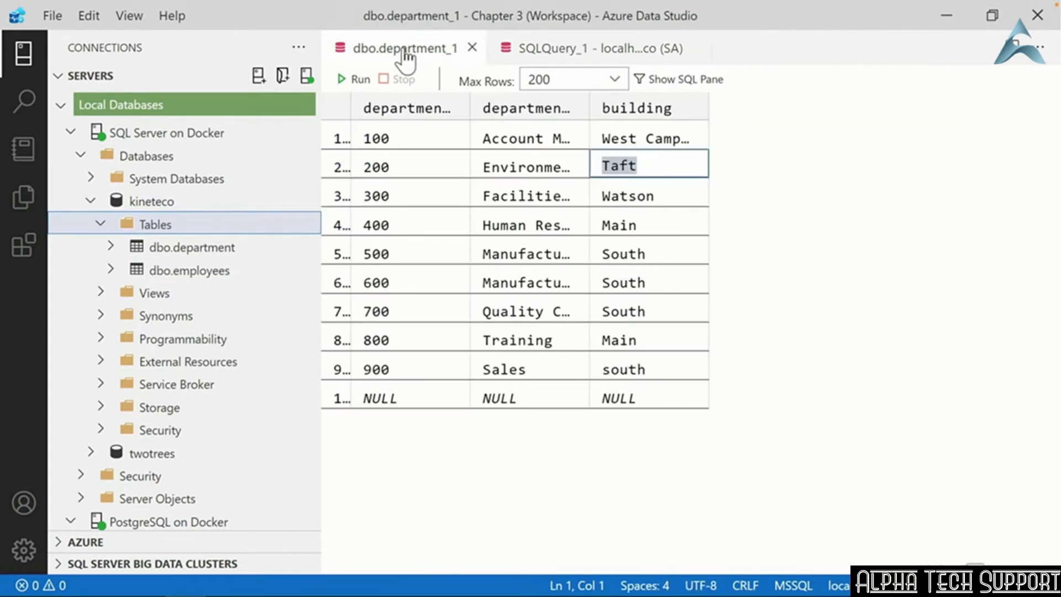
pyautogui.click(678, 83)
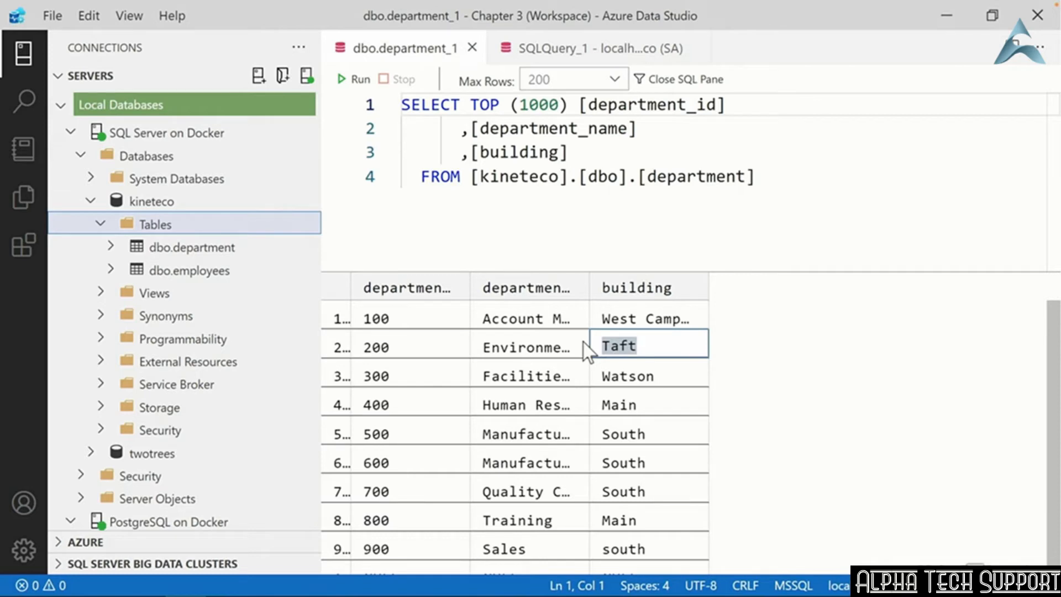
pyautogui.click(771, 176)
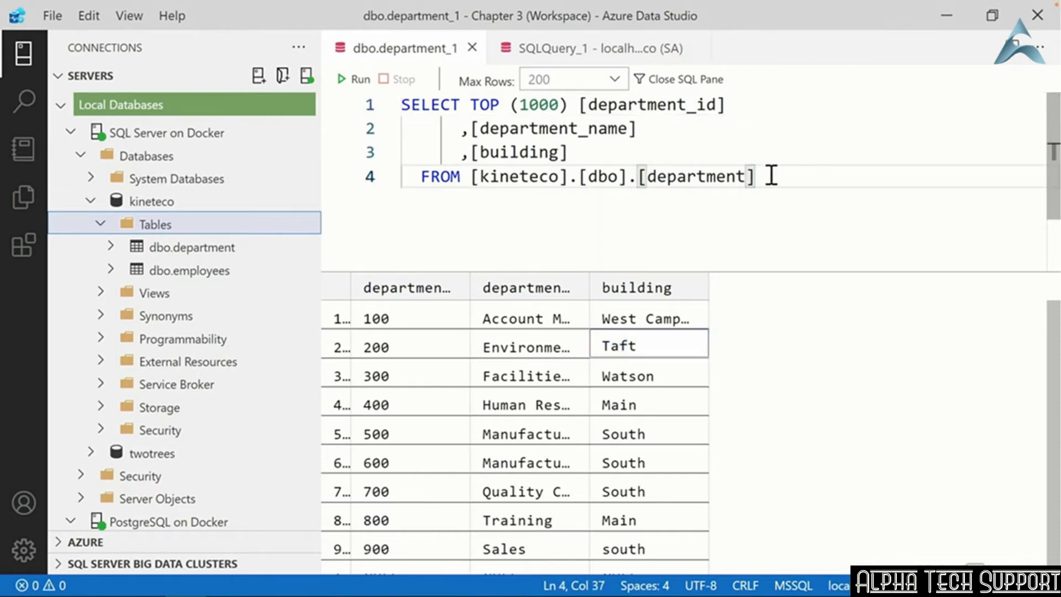
pyautogui.press('Return')
pyautogui.write('WHERE departme')
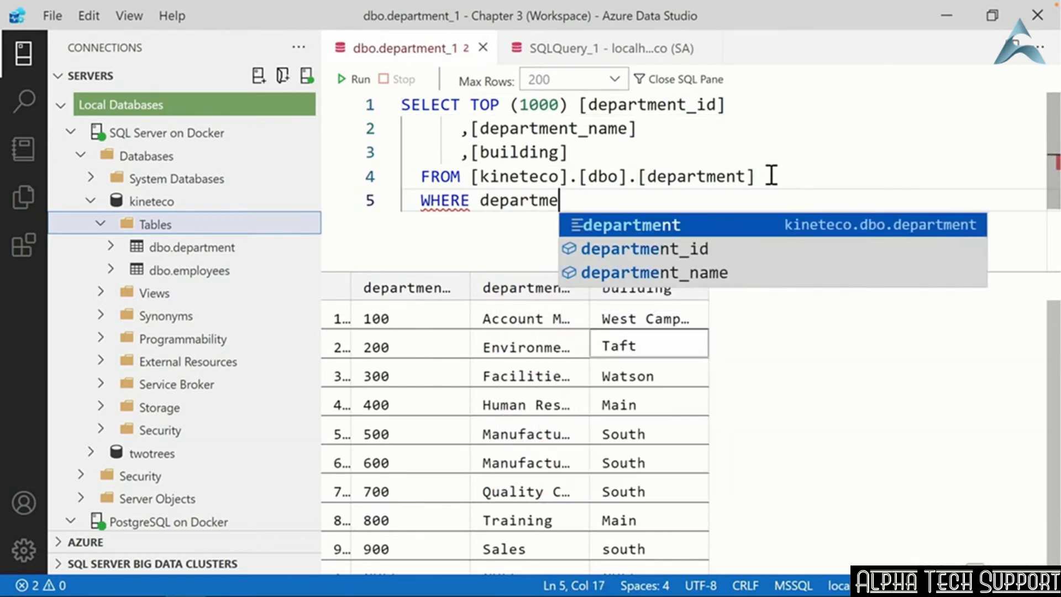
pyautogui.write('nt_id = ')
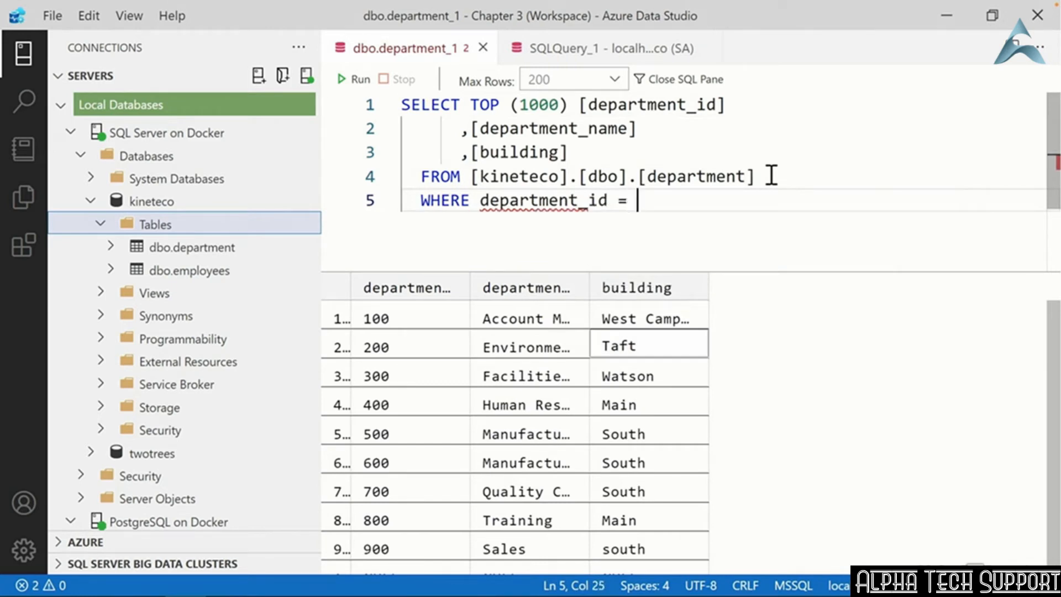
pyautogui.write('400;')
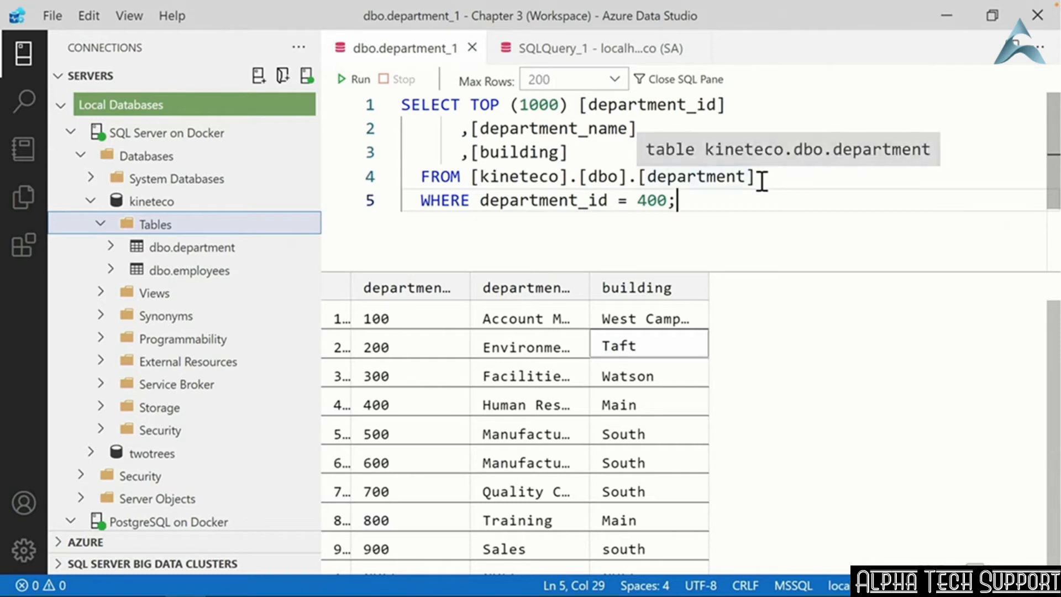
pyautogui.click(356, 80)
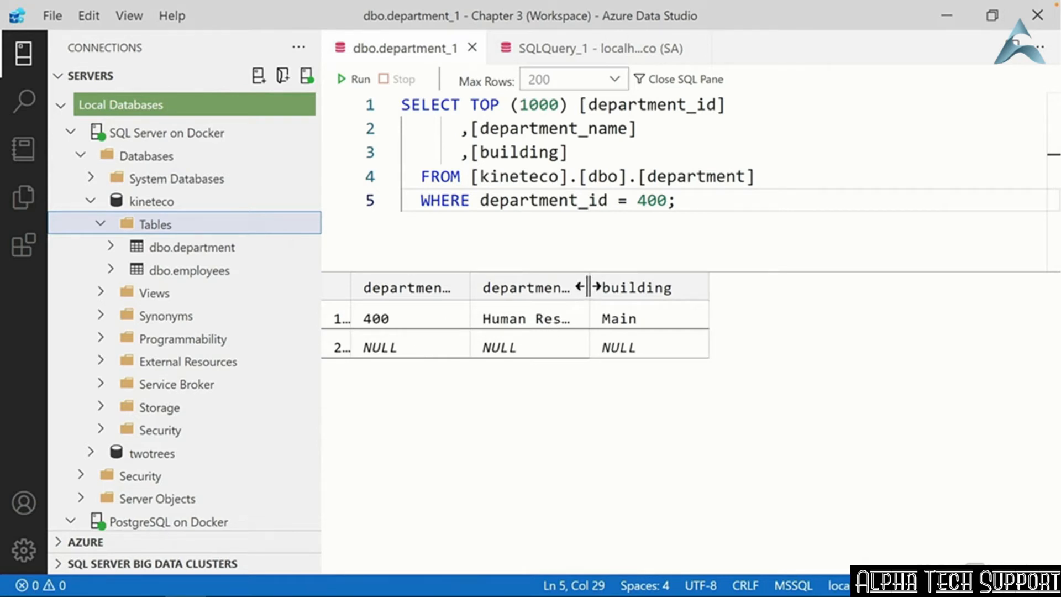
# - Widen the department_name column and change the name of department 400 to Human Resources (HR)
pyautogui.moveTo(588, 287); pyautogui.dragTo(702, 286)
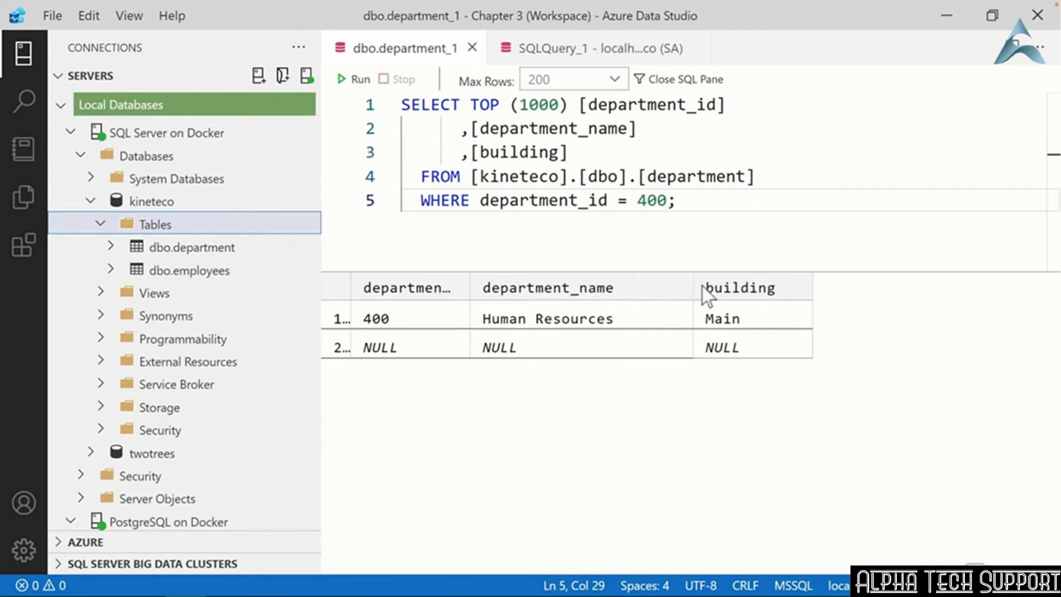
pyautogui.click(638, 318)
pyautogui.click(641, 317)
pyautogui.write('(HR)')
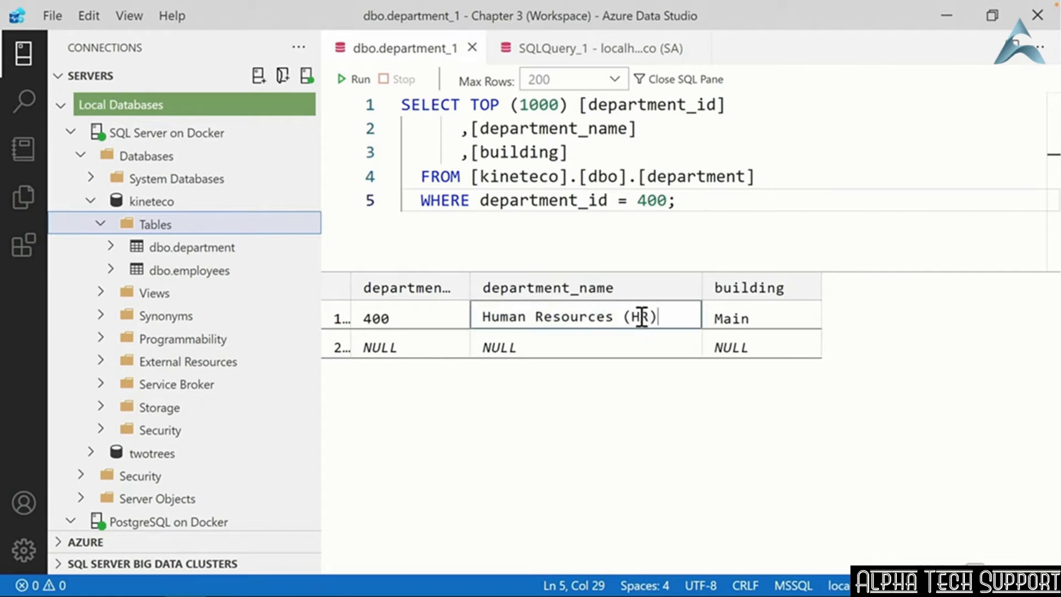
pyautogui.press('Return')
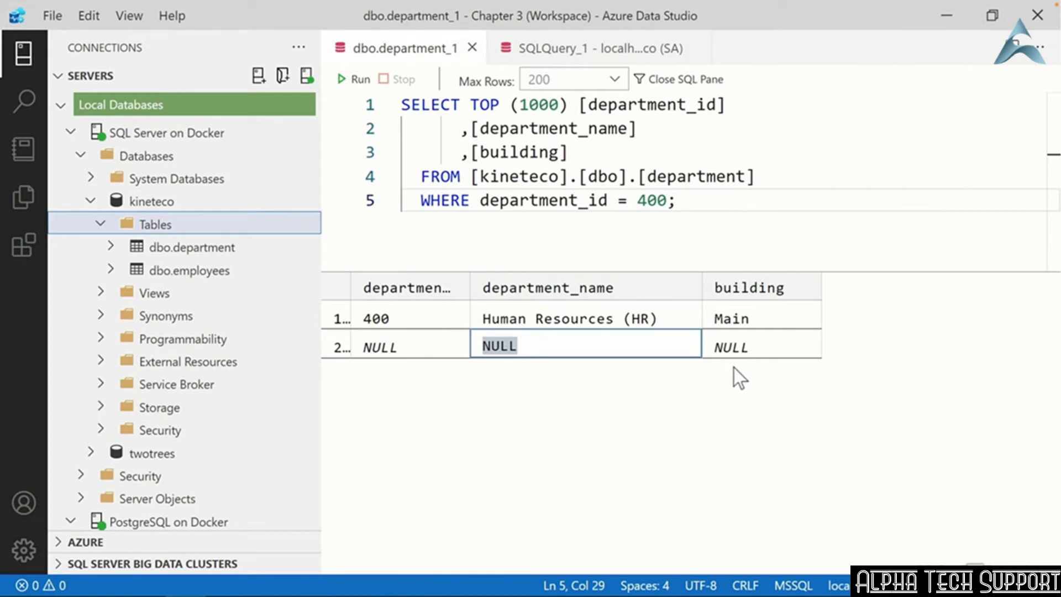
# - Add a new department row with department_id 1000, department_name Research & Development and building Taft
pyautogui.click(390, 345)
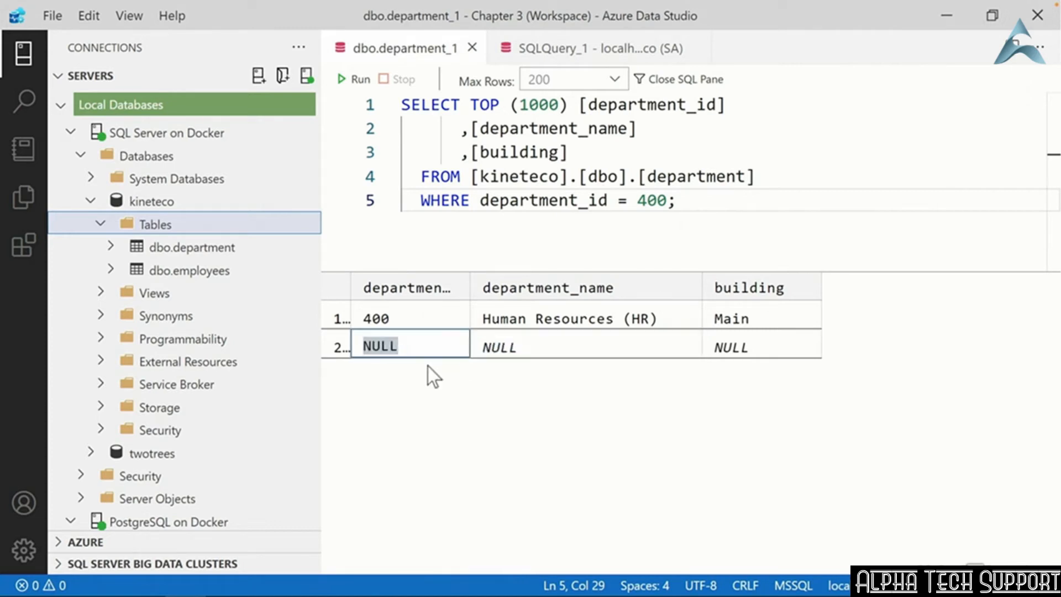
pyautogui.write('1000')
pyautogui.press('Return')
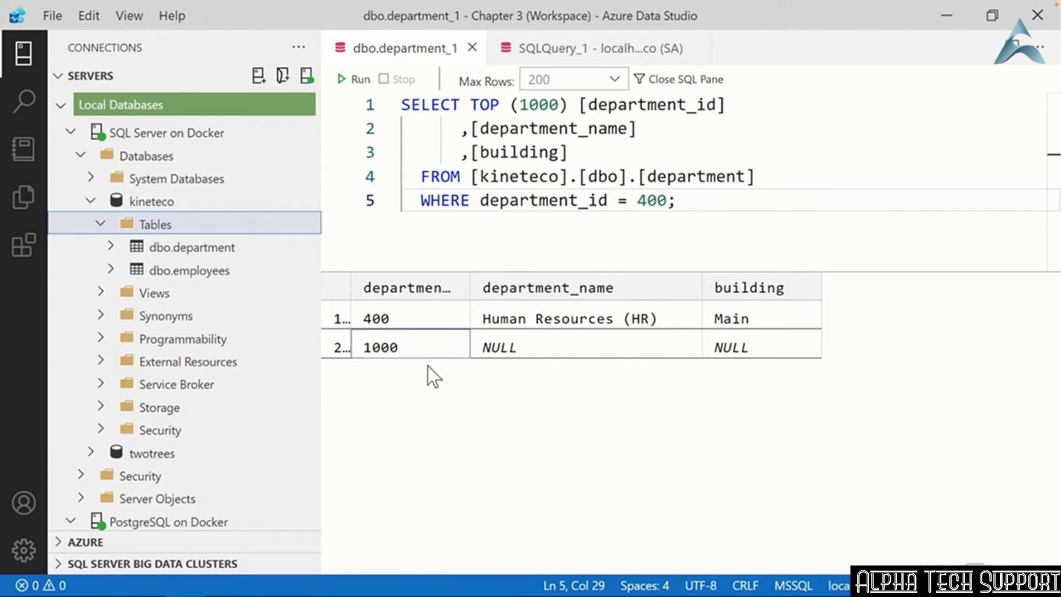
pyautogui.click(546, 344)
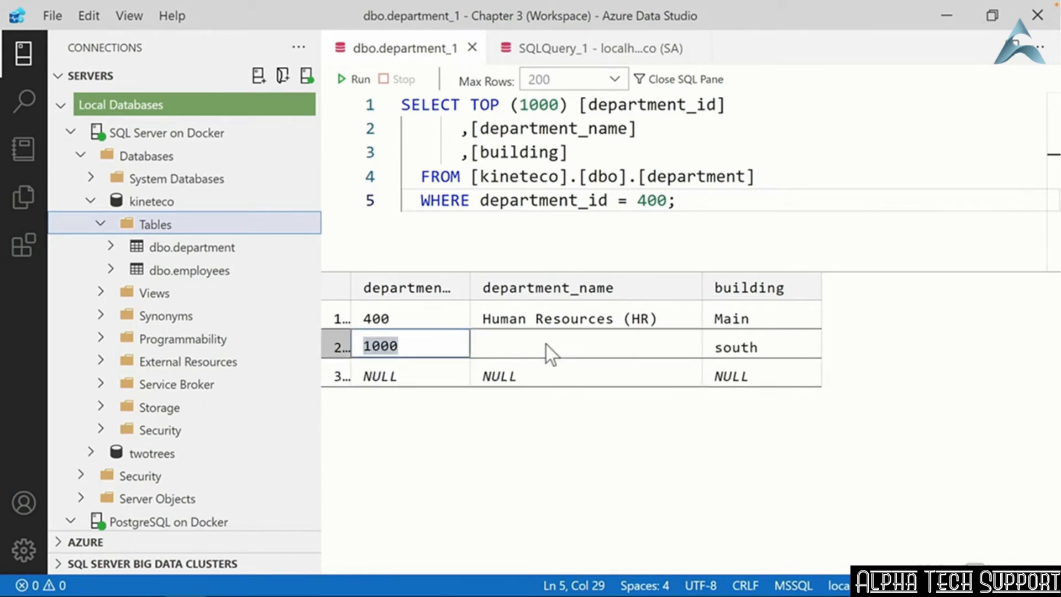
pyautogui.click(546, 344)
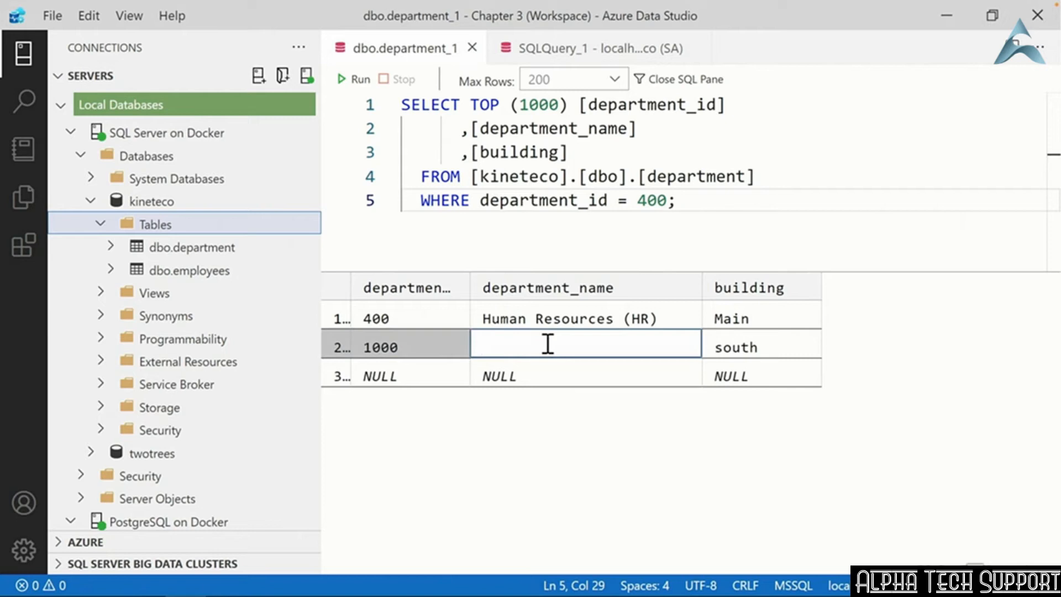
pyautogui.write('Research & Development')
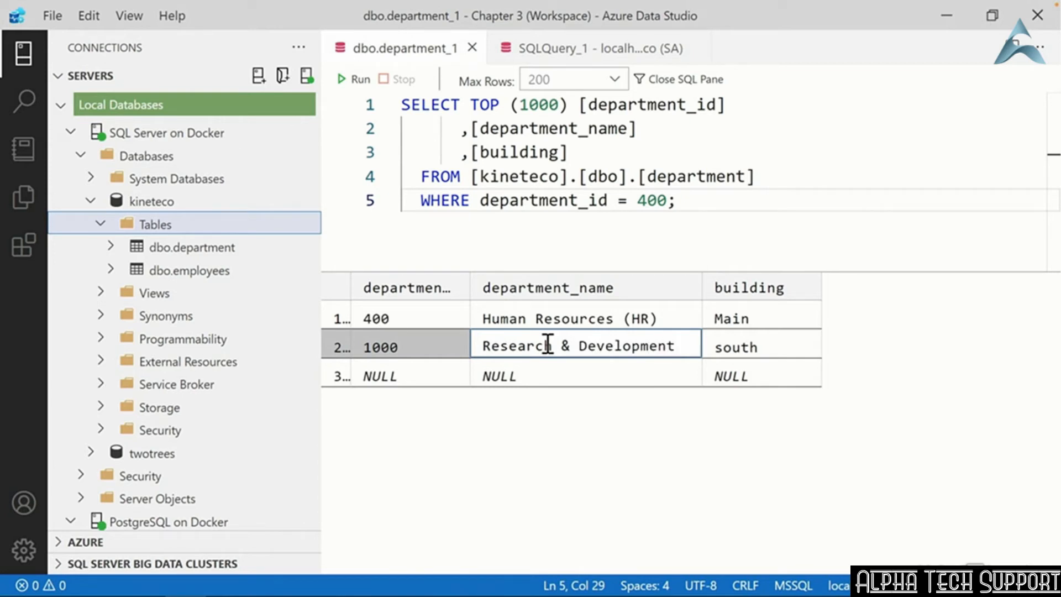
pyautogui.click(743, 352)
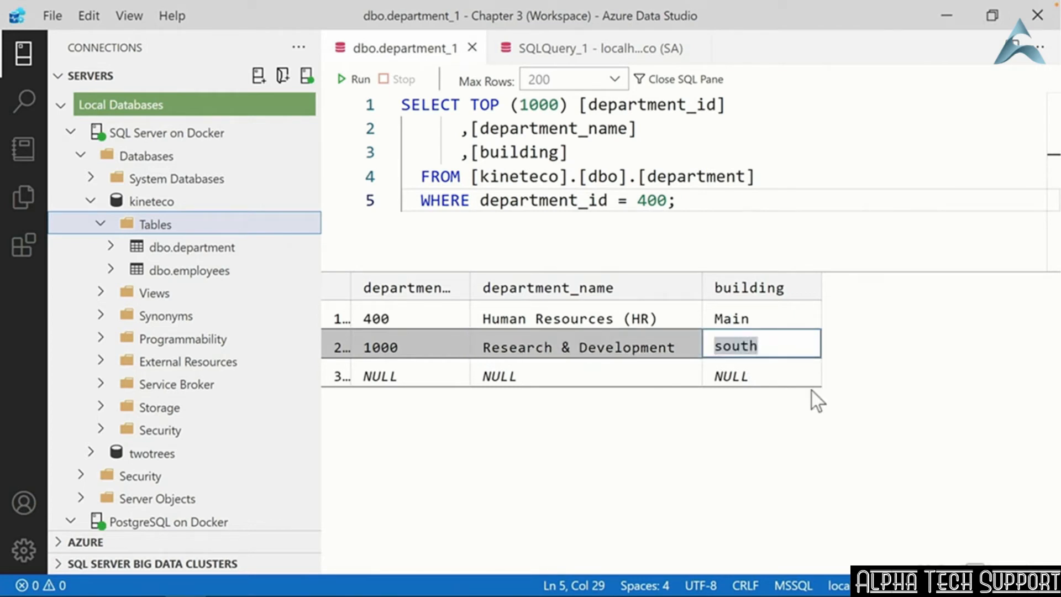
pyautogui.write('Taft')
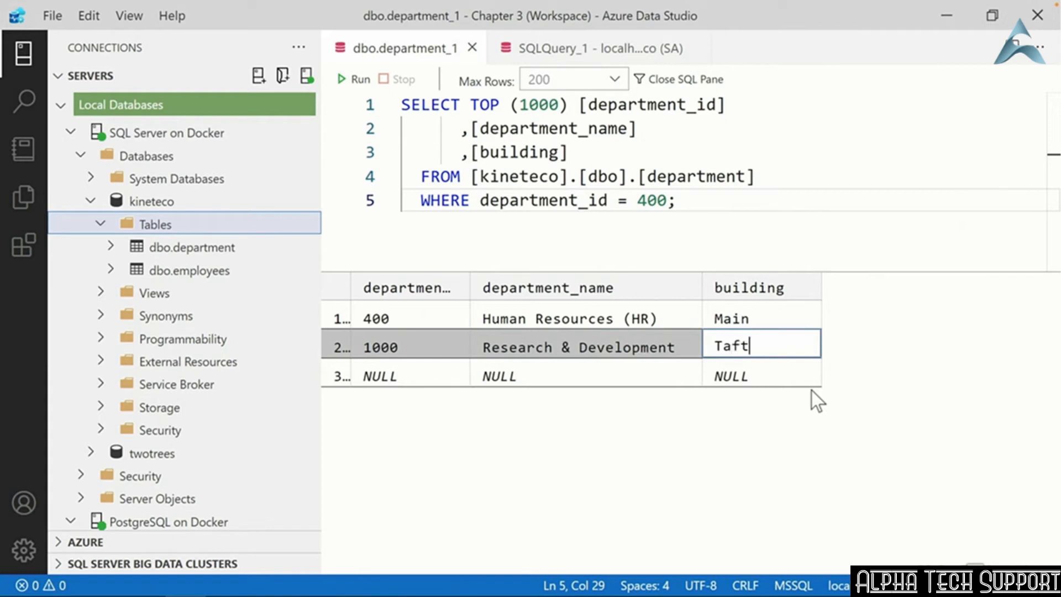
pyautogui.press('Return')
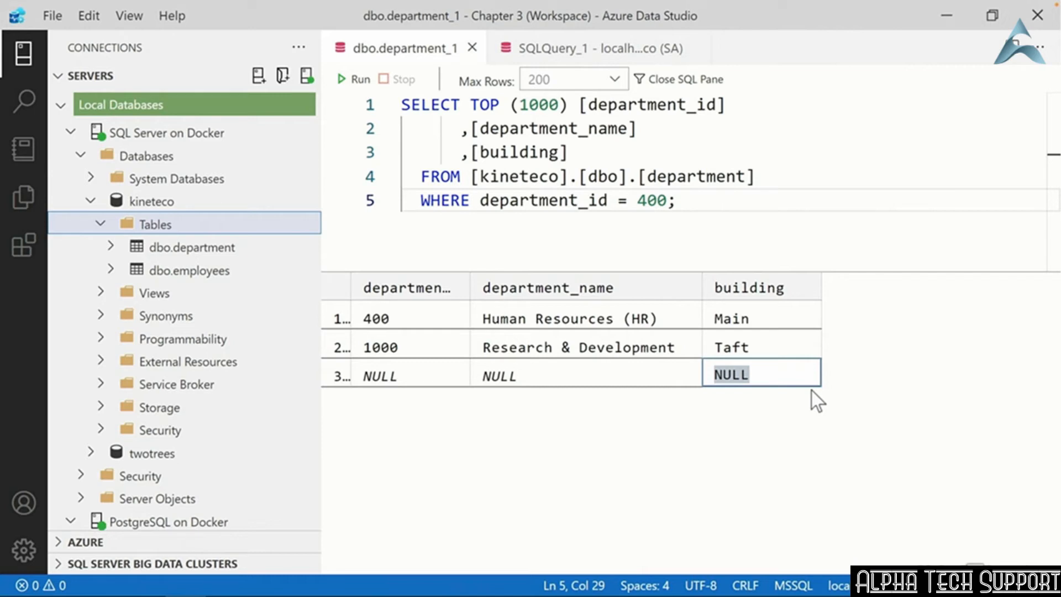
# - Close the department data editor, rerun the top 1000 query and fit the department_name column to its contents
pyautogui.click(471, 47)
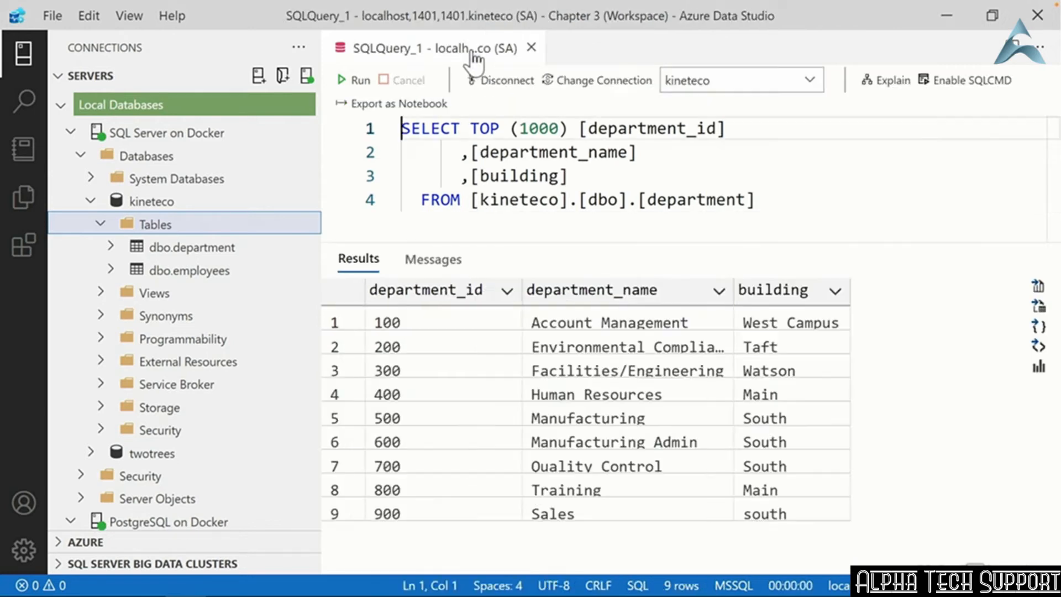
pyautogui.click(359, 82)
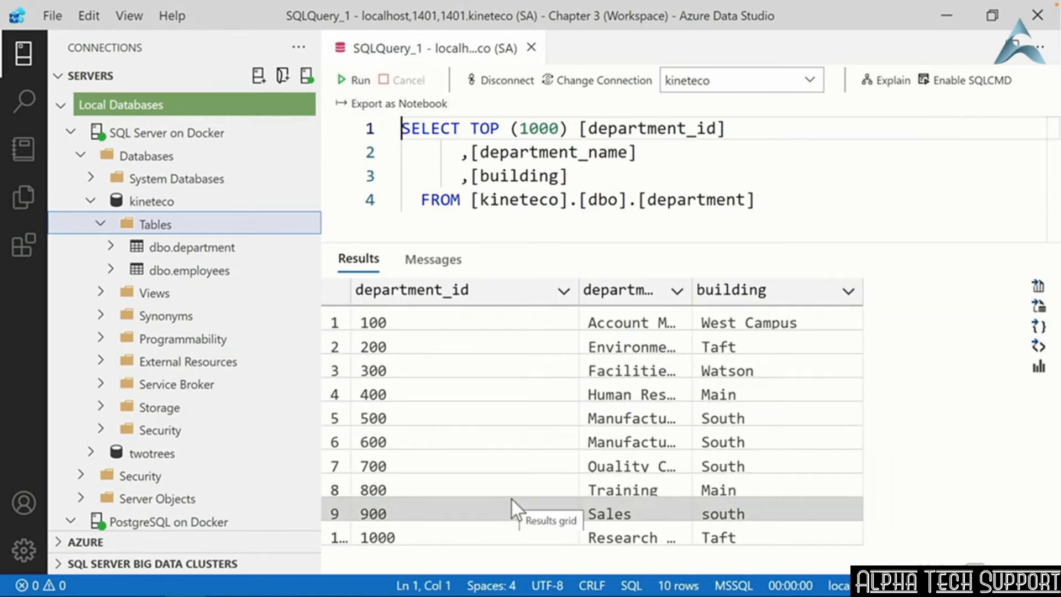
pyautogui.doubleClick(691, 288)
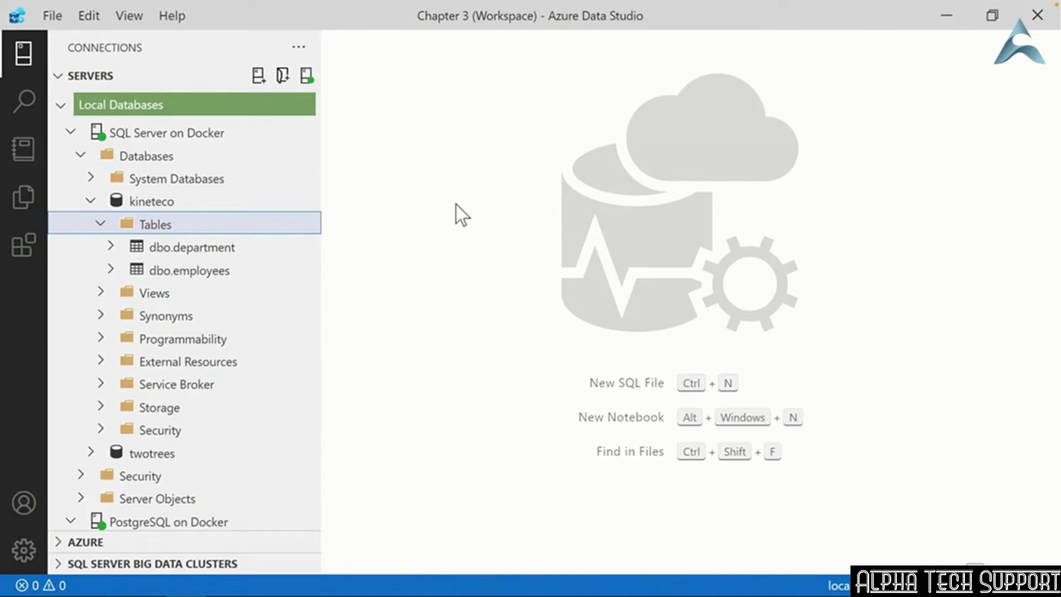
# - Script dbo.department as Create and change the table name in the CREATE TABLE statement to department_new
pyautogui.rightClick(222, 247)
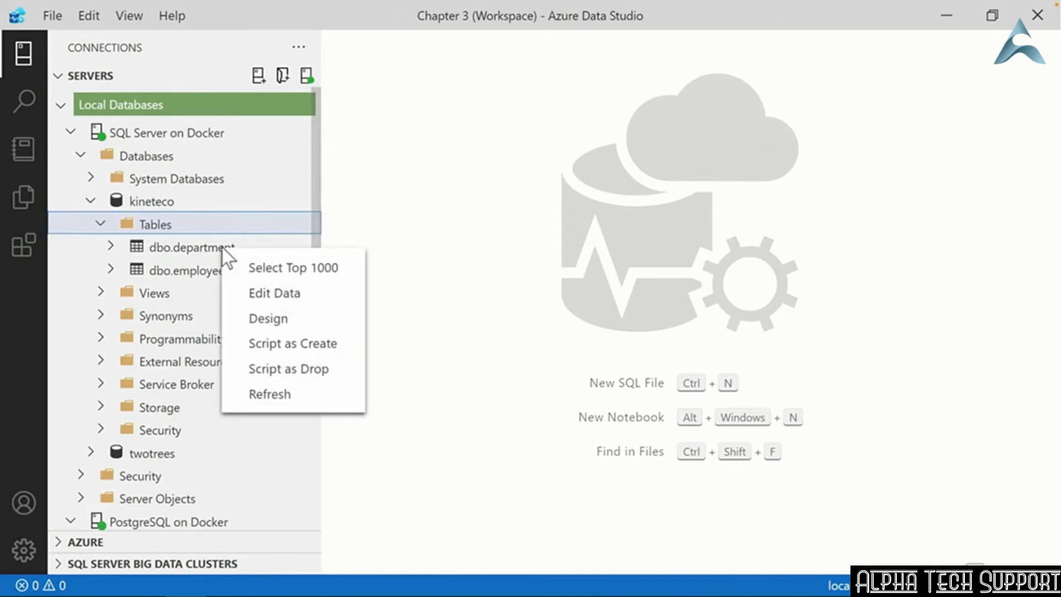
pyautogui.click(323, 350)
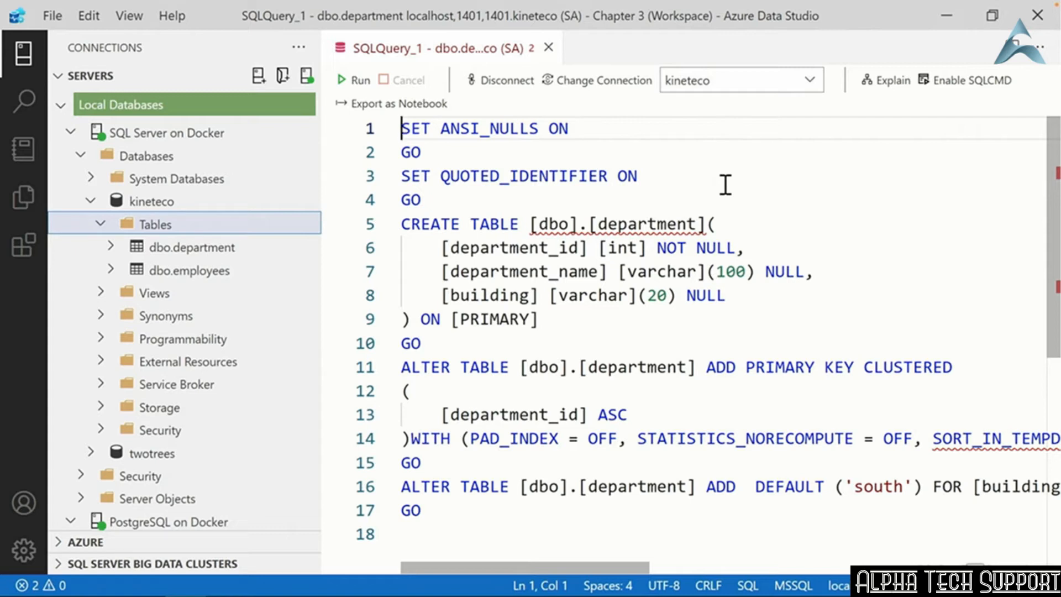
pyautogui.moveTo(698, 232)
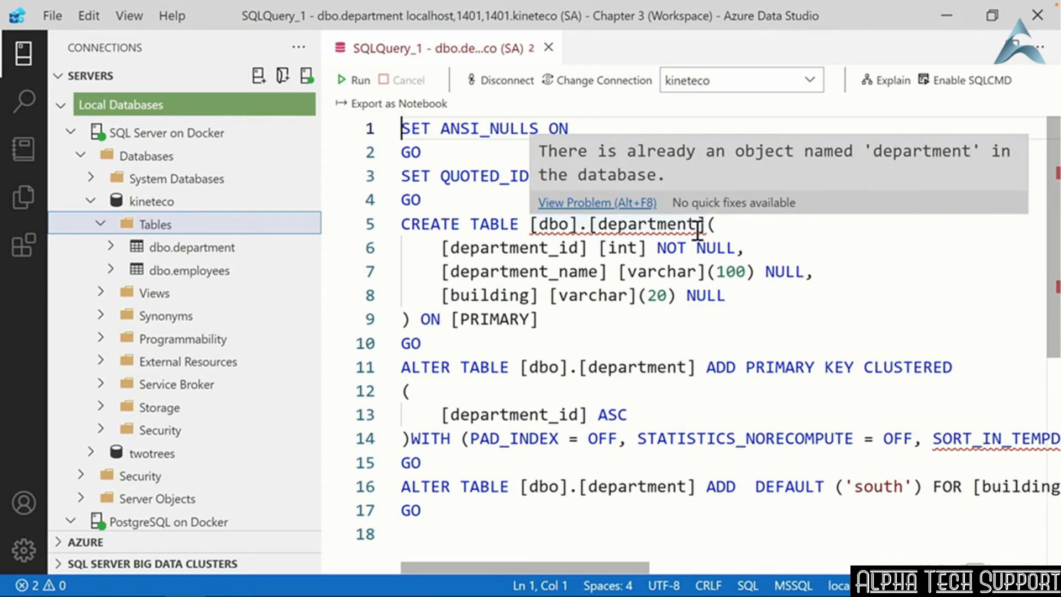
pyautogui.click(698, 231)
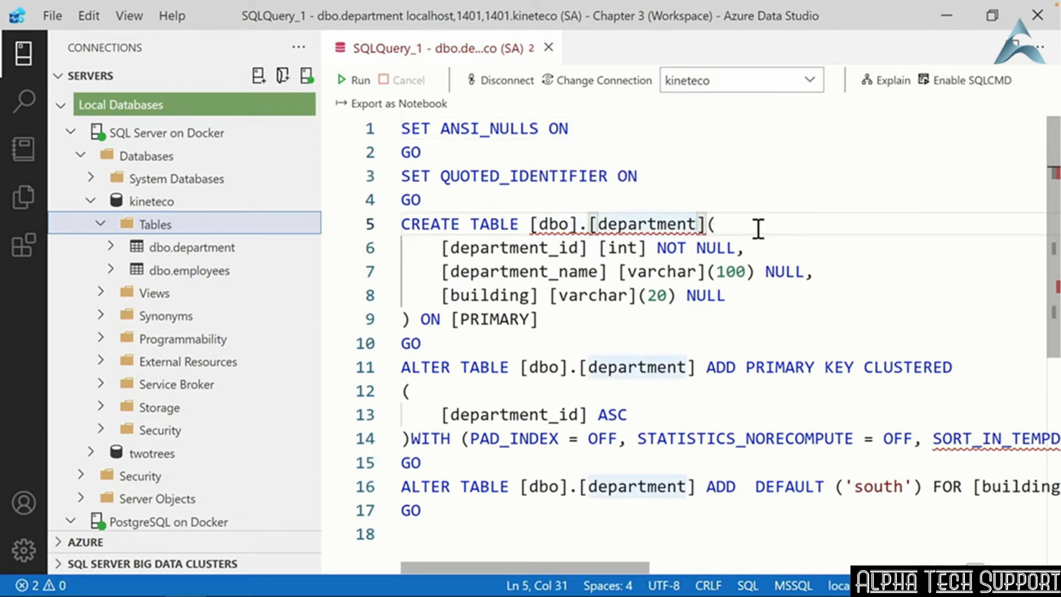
pyautogui.write('_new')
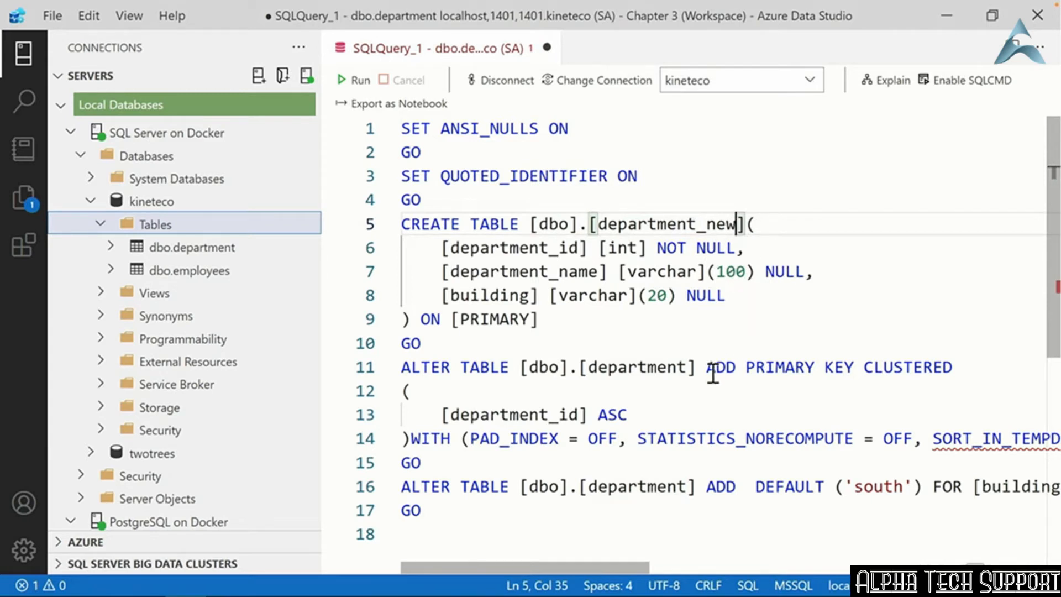
# - Change the table name to department_new in both ALTER TABLE statements and run the whole script
pyautogui.click(689, 368)
pyautogui.write('_new')
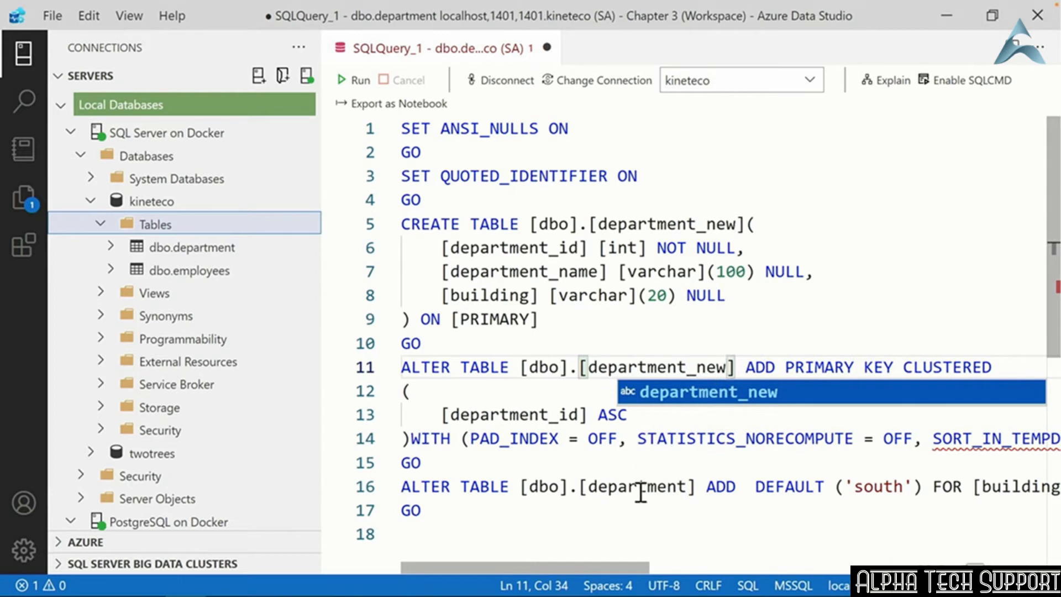
pyautogui.click(689, 487)
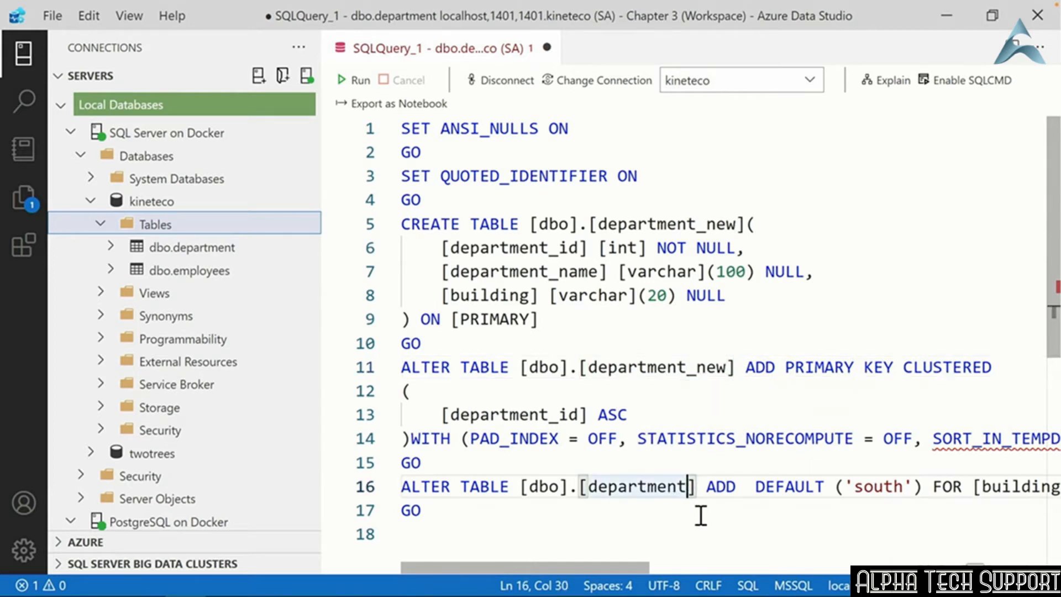
pyautogui.write('_new')
pyautogui.click(699, 536)
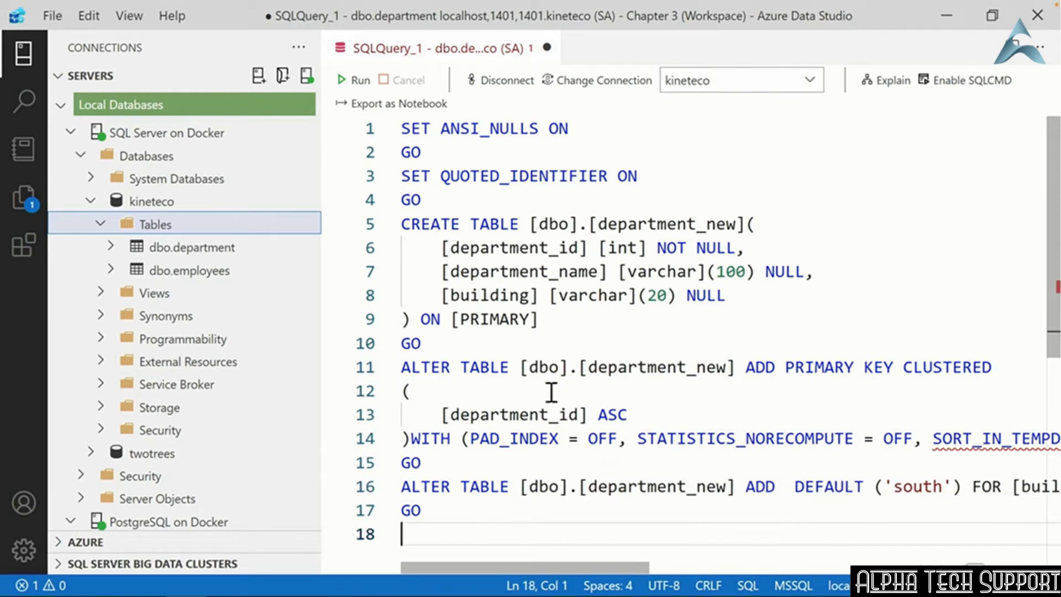
pyautogui.click(357, 83)
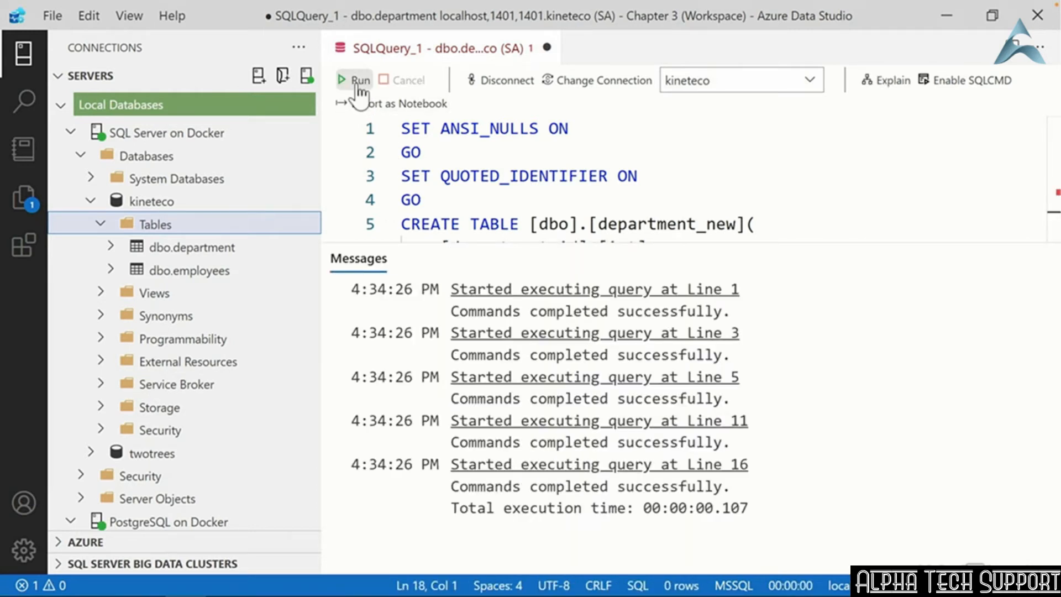
# - Refresh the kineteco tables and expand dbo.department_new to inspect its columns
pyautogui.rightClick(150, 225)
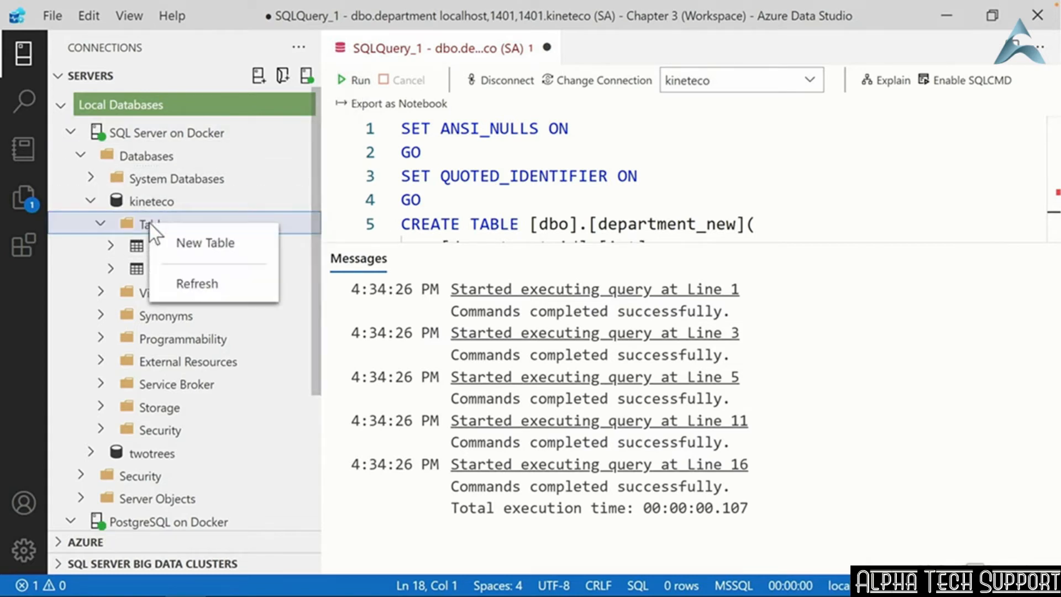
pyautogui.click(194, 284)
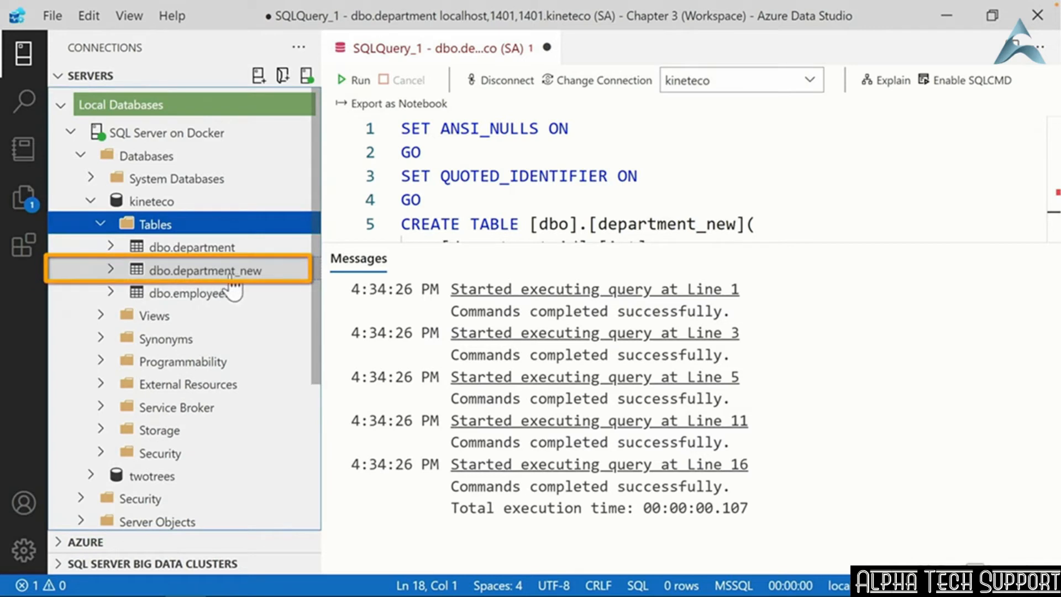
pyautogui.click(111, 271)
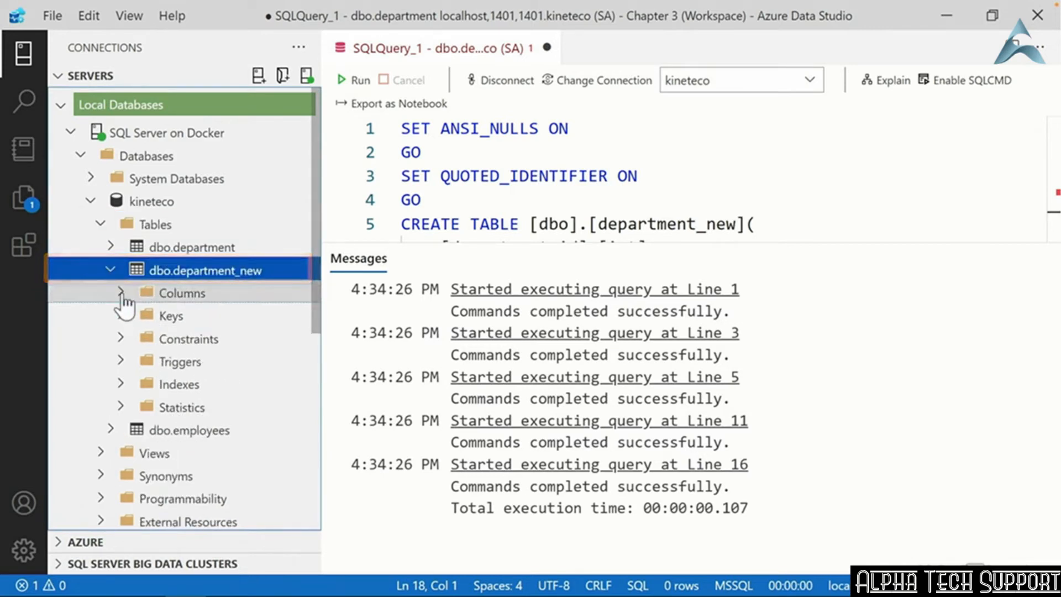
pyautogui.click(121, 294)
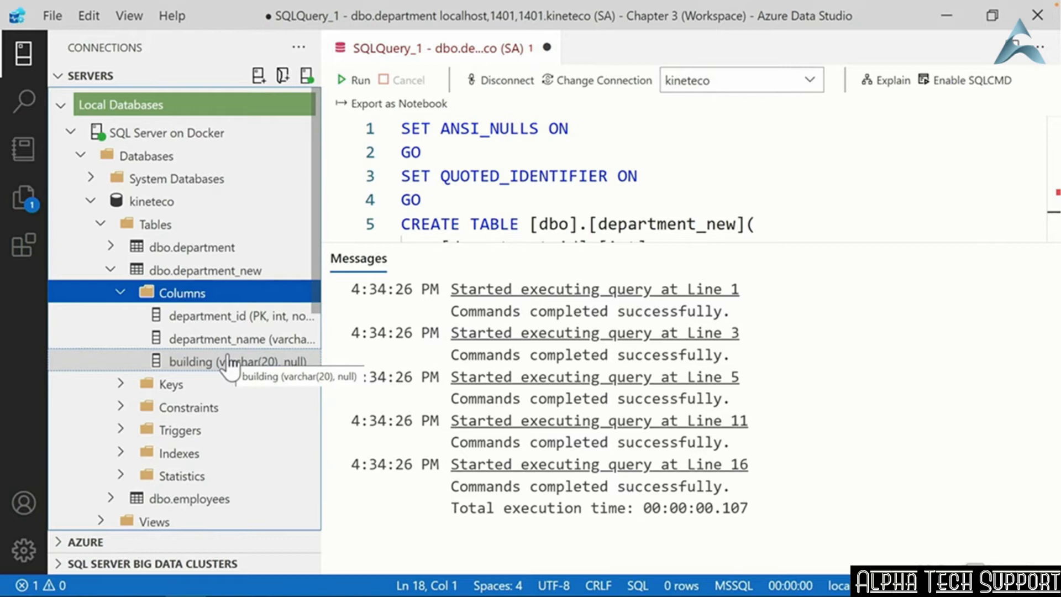
# - Close the create script query without saving its changes
pyautogui.click(546, 47)
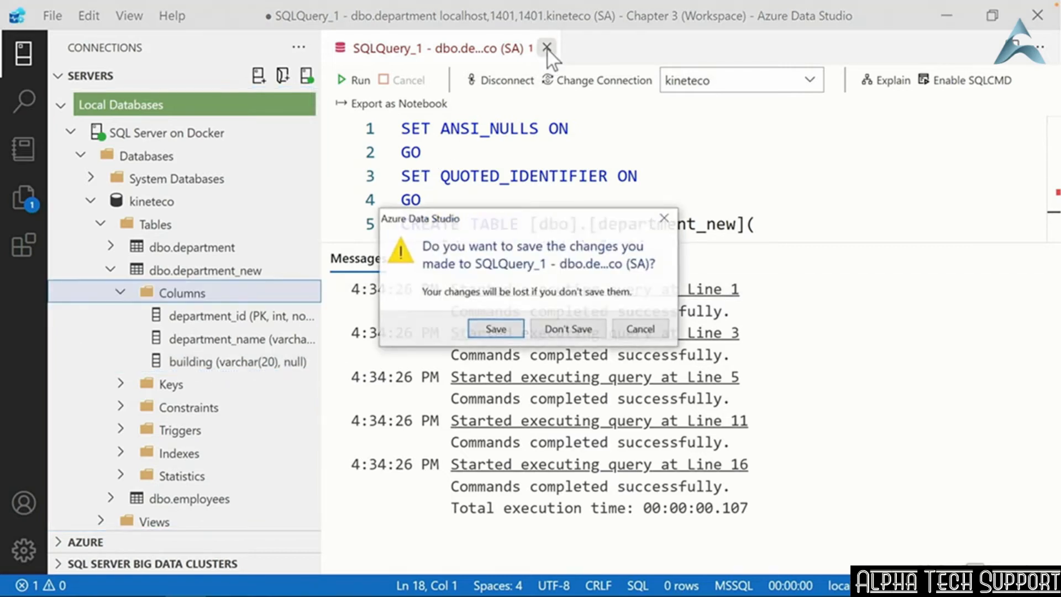
pyautogui.click(566, 329)
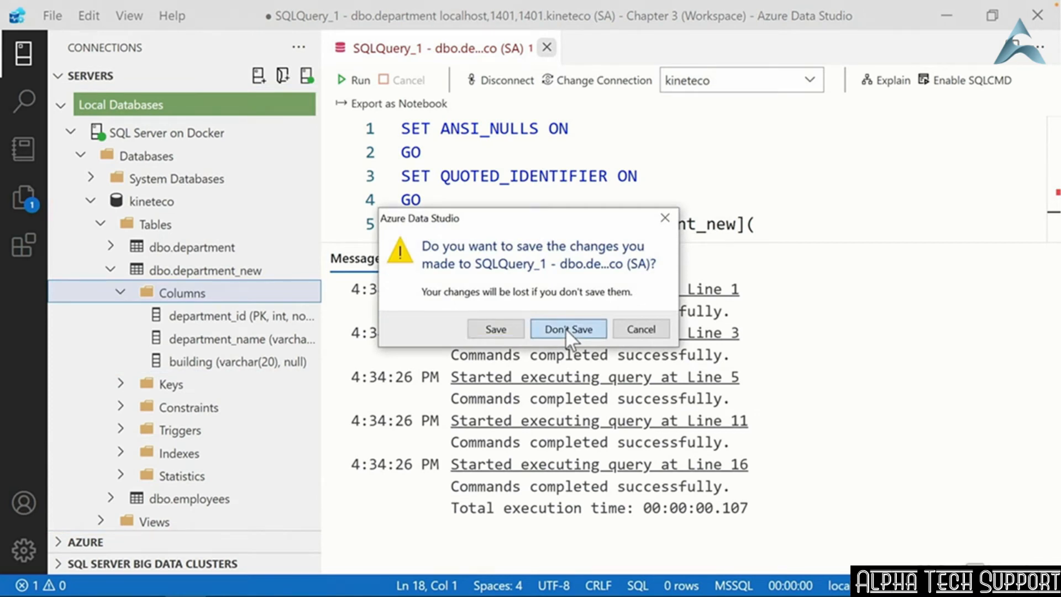
pyautogui.click(565, 327)
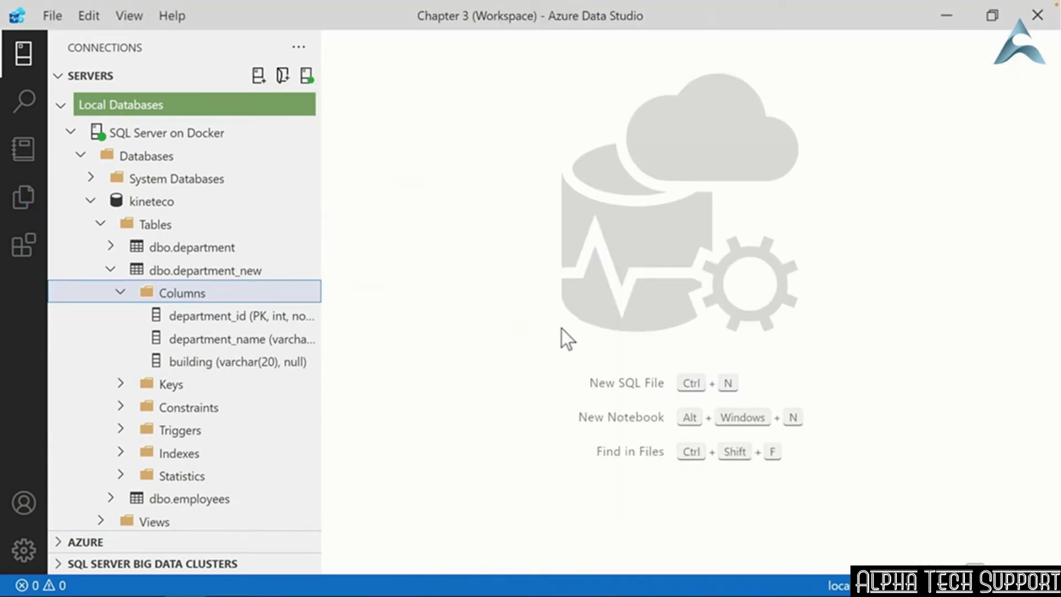
# - Script dbo.department_new as Drop and run the generated script to remove the table
pyautogui.rightClick(207, 272)
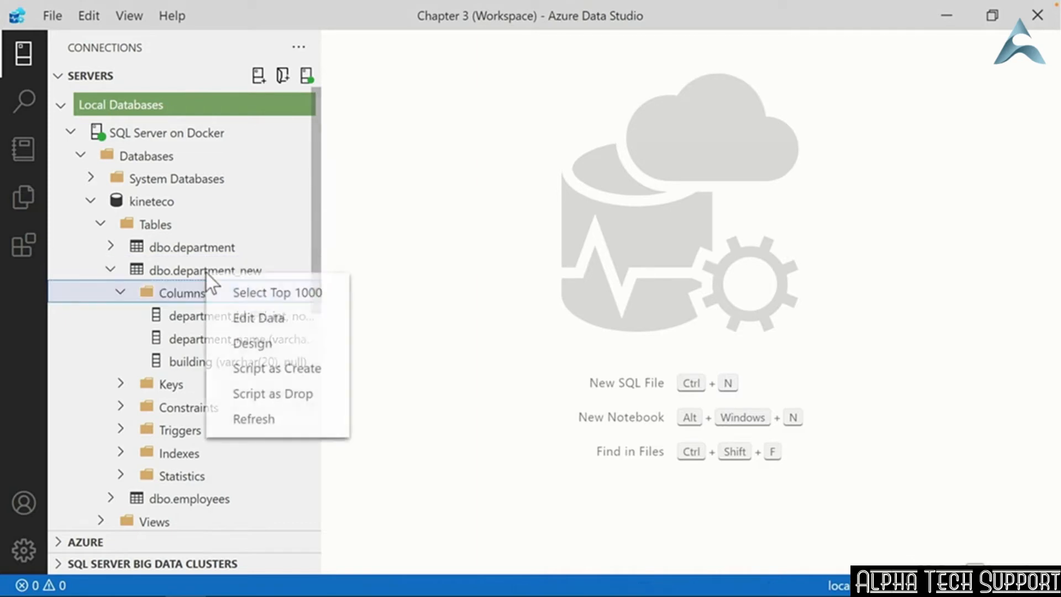
pyautogui.click(313, 395)
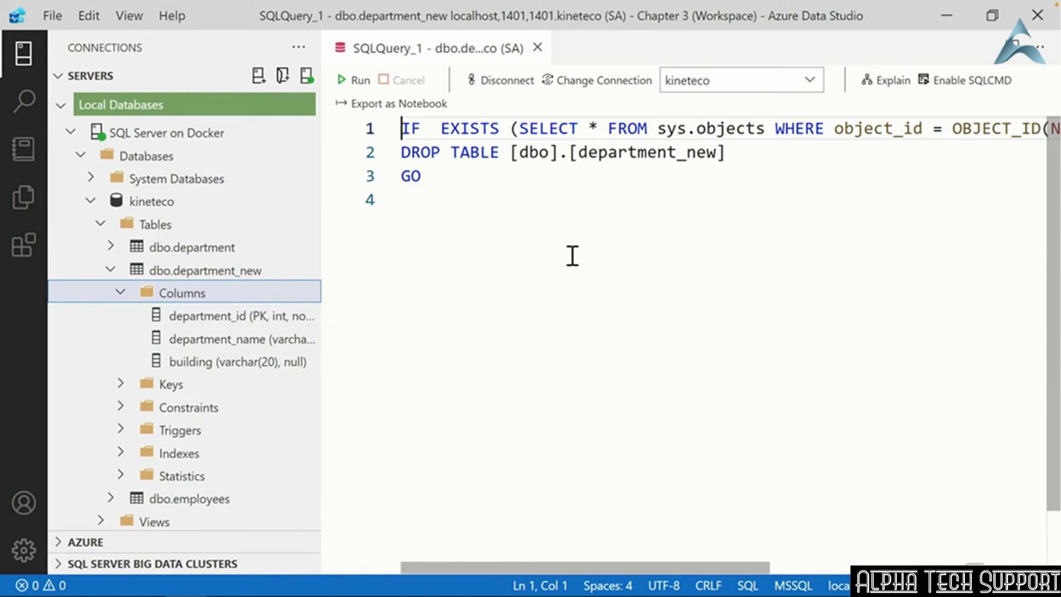
pyautogui.click(354, 81)
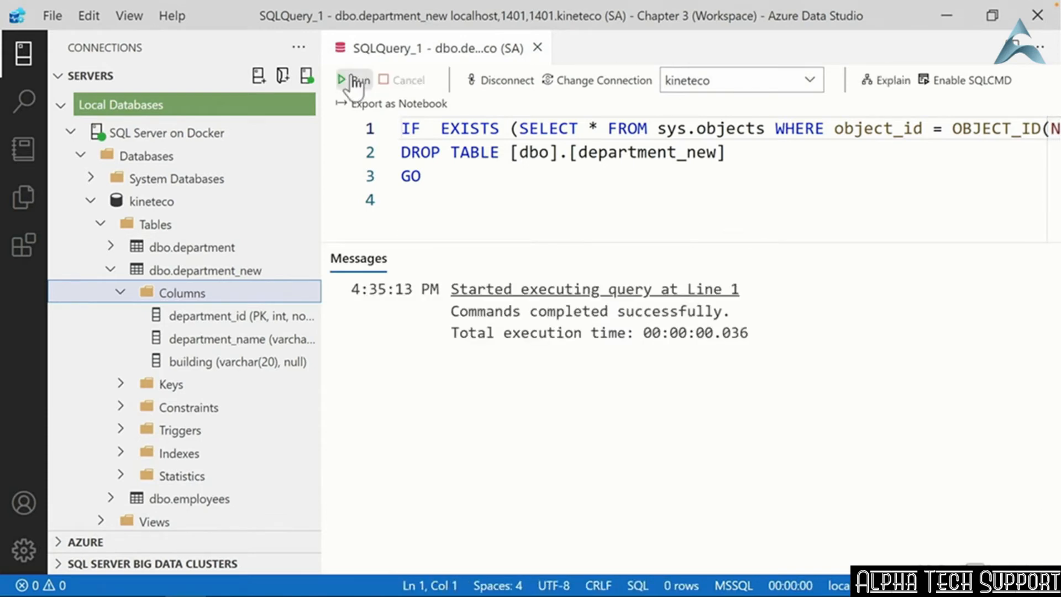
# - Refresh the kineteco tables and close the drop script query
pyautogui.rightClick(153, 223)
pyautogui.click(200, 283)
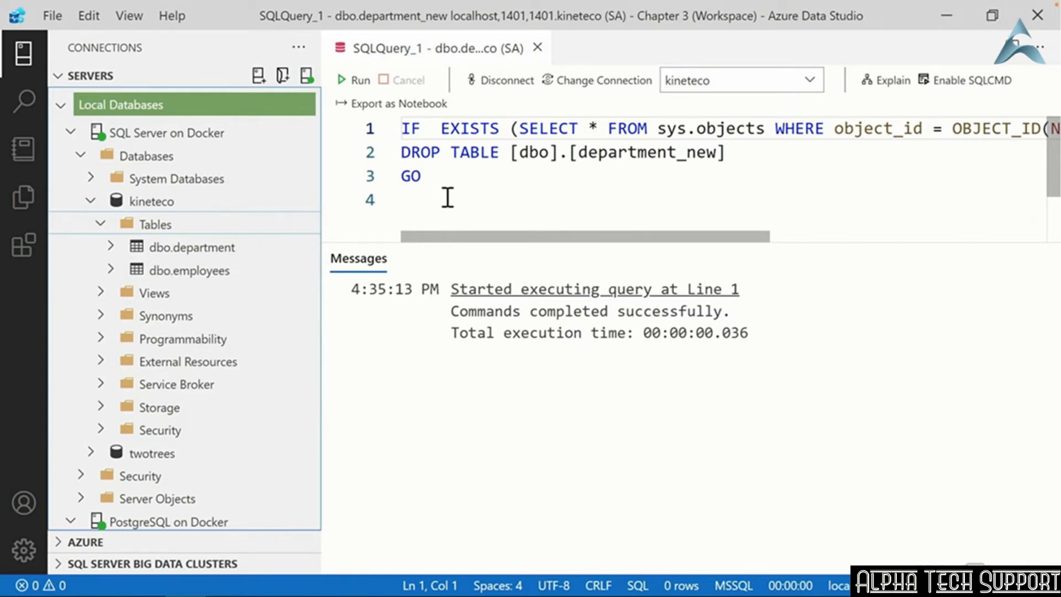
pyautogui.click(537, 47)
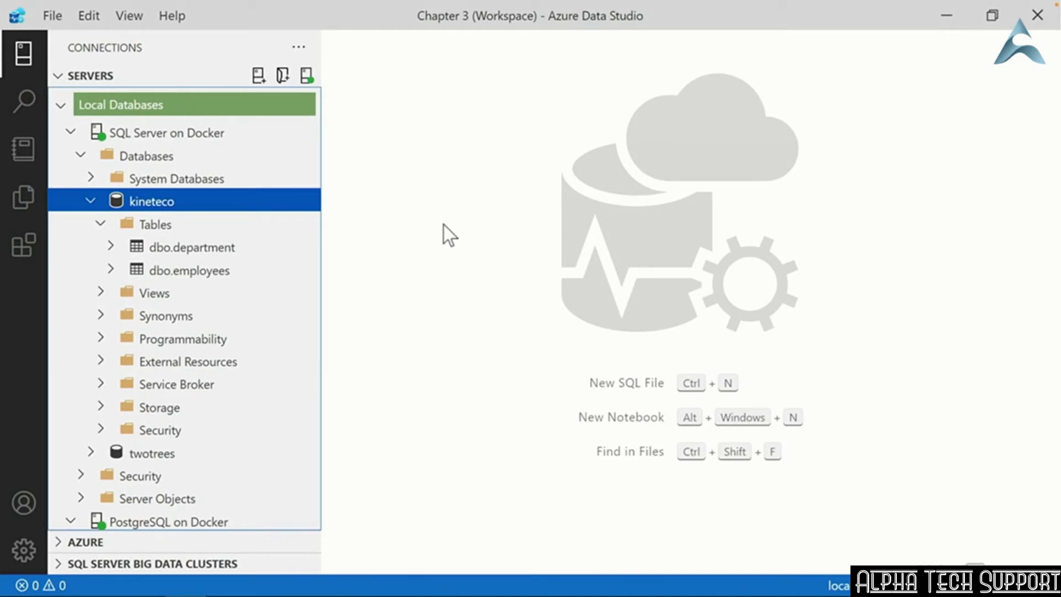
# - Collapse kineteco, expand the twotrees tables and select the top 1000 rows of inventory.products
pyautogui.click(91, 202)
pyautogui.click(91, 223)
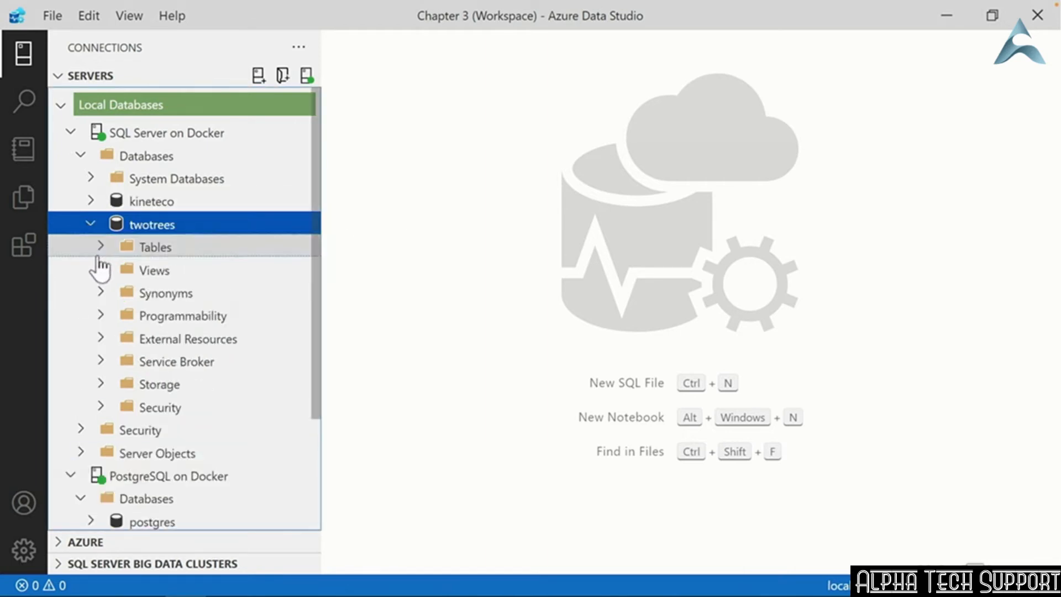
pyautogui.click(100, 247)
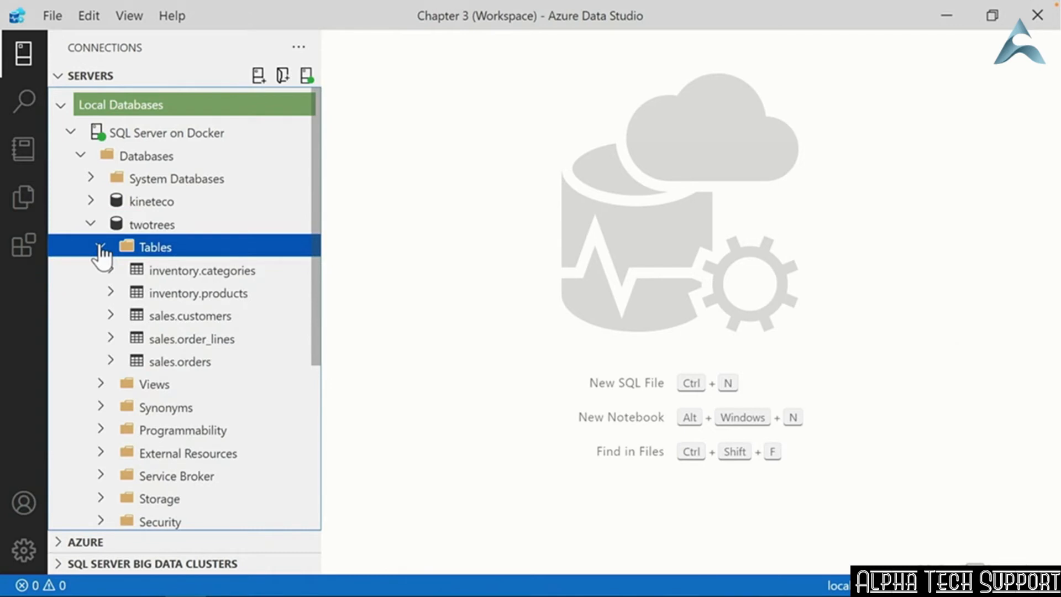
pyautogui.rightClick(193, 292)
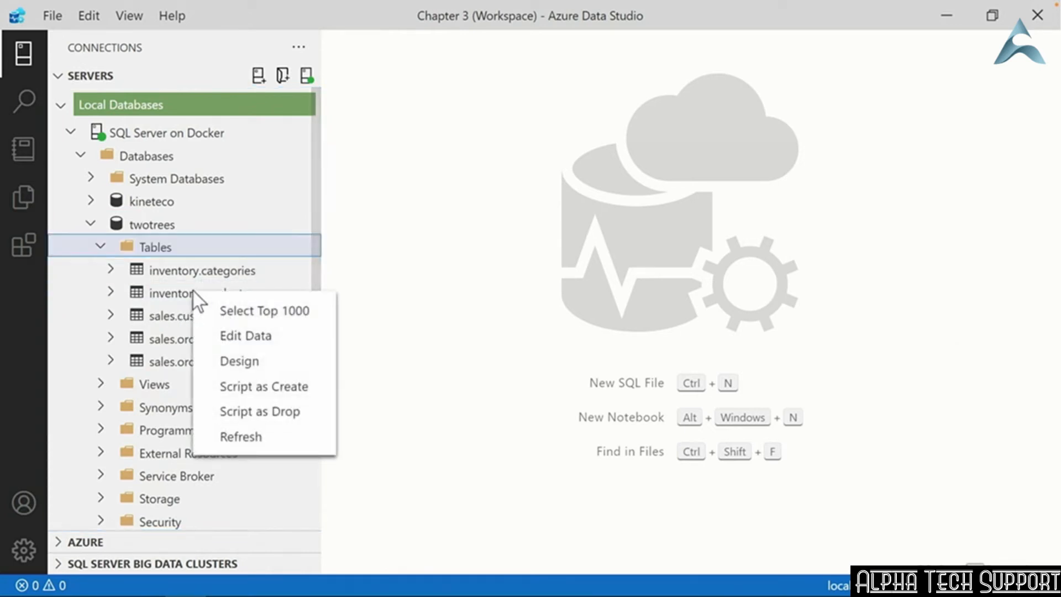
pyautogui.click(265, 310)
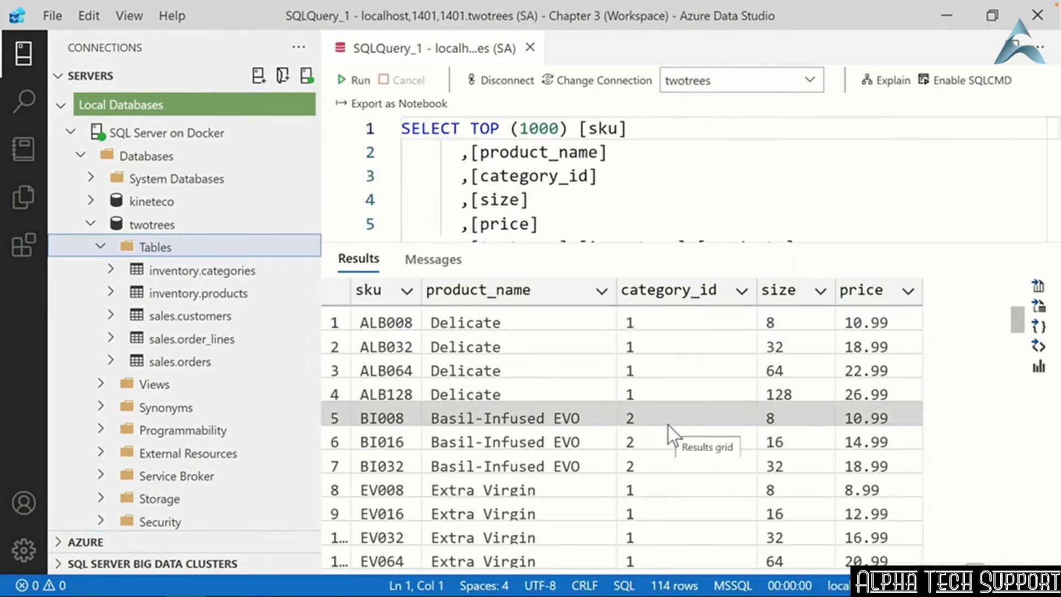
# - Enlarge the query editor area and add the filter WHERE category_id = 2 after the FROM line
pyautogui.moveTo(632, 241); pyautogui.dragTo(640, 379)
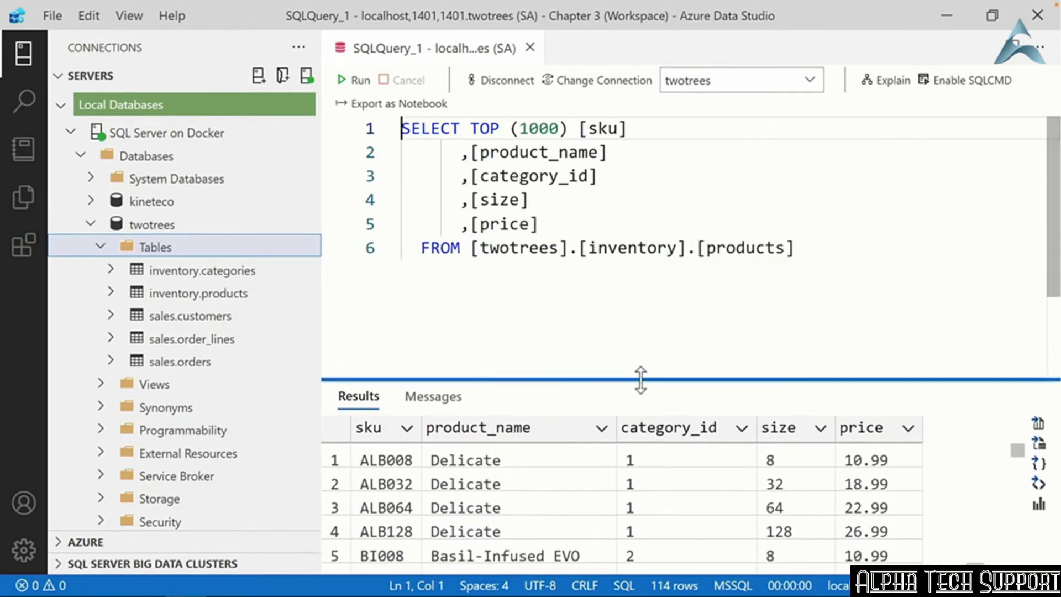
pyautogui.click(823, 254)
pyautogui.press('Return')
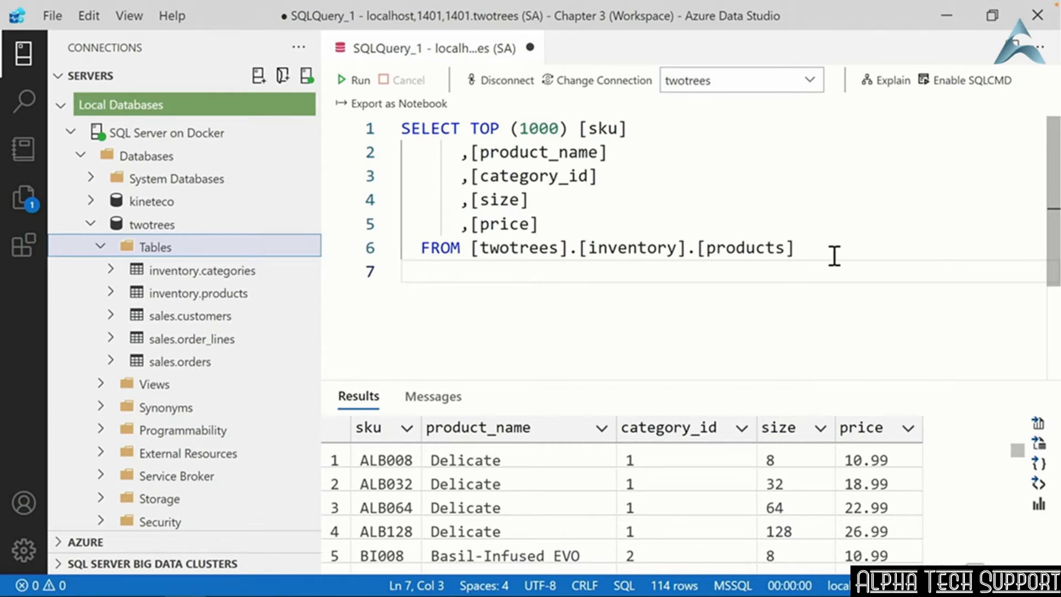
pyautogui.write('WHERE category_id')
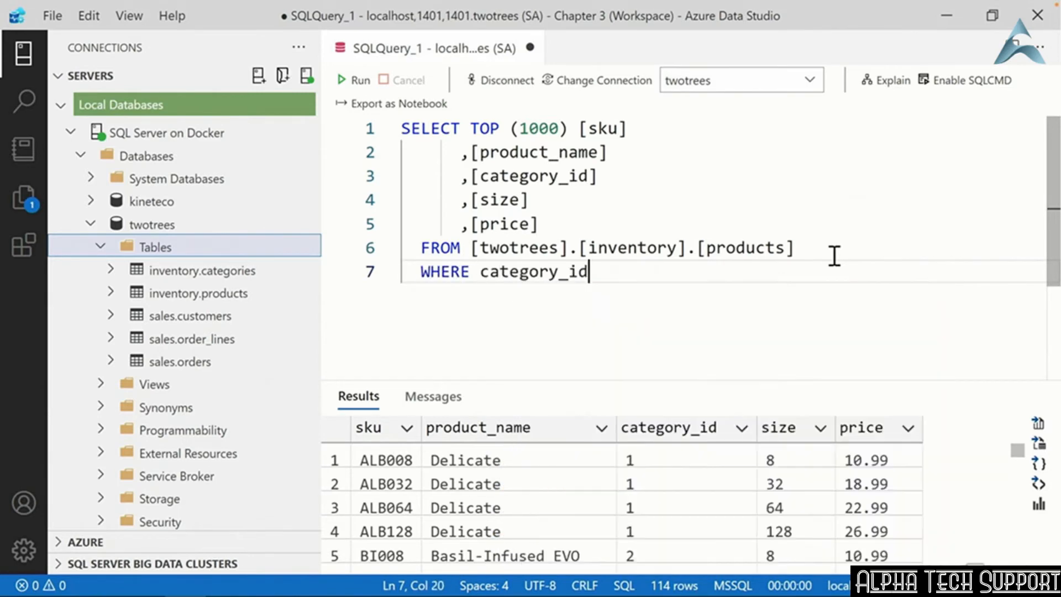
pyautogui.write(' = 2')
# - Add ORDER BY price DESC; as the last line of the products query and run it
pyautogui.press('Return')
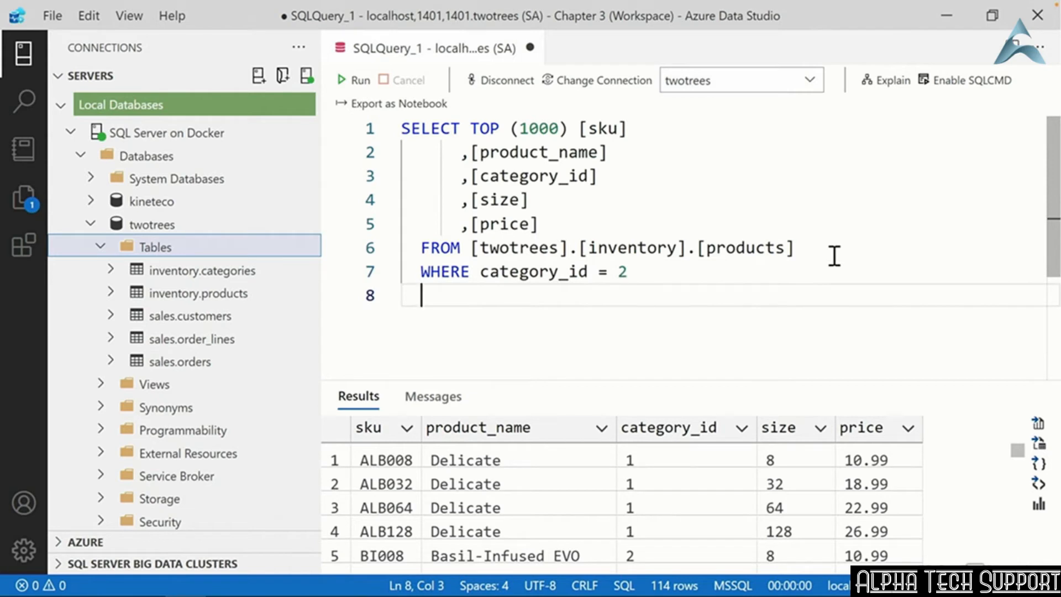
pyautogui.write('ORDER B')
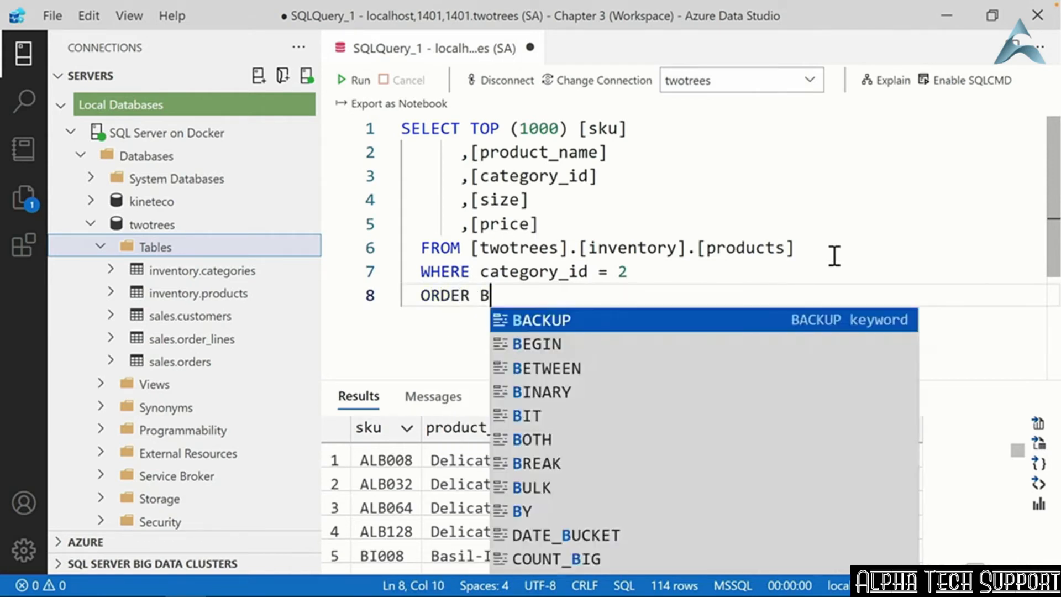
pyautogui.write('Y price DESC;')
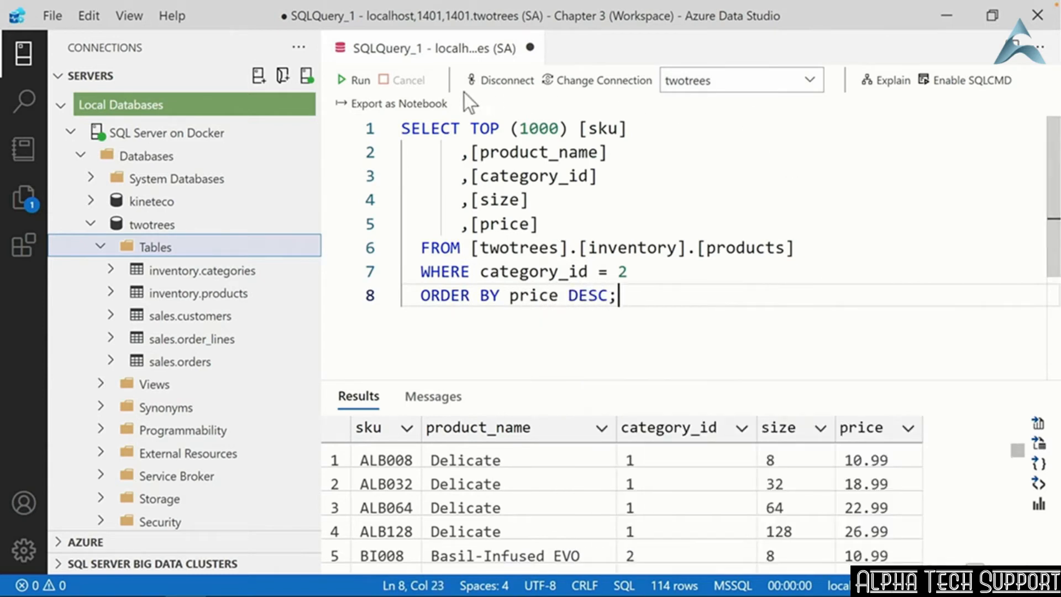
pyautogui.click(351, 81)
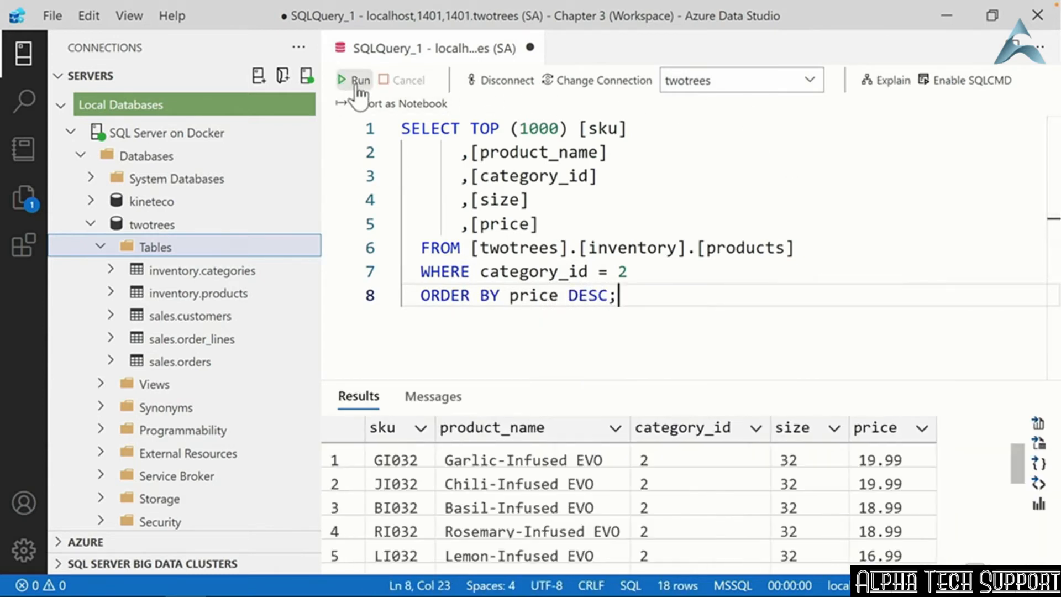
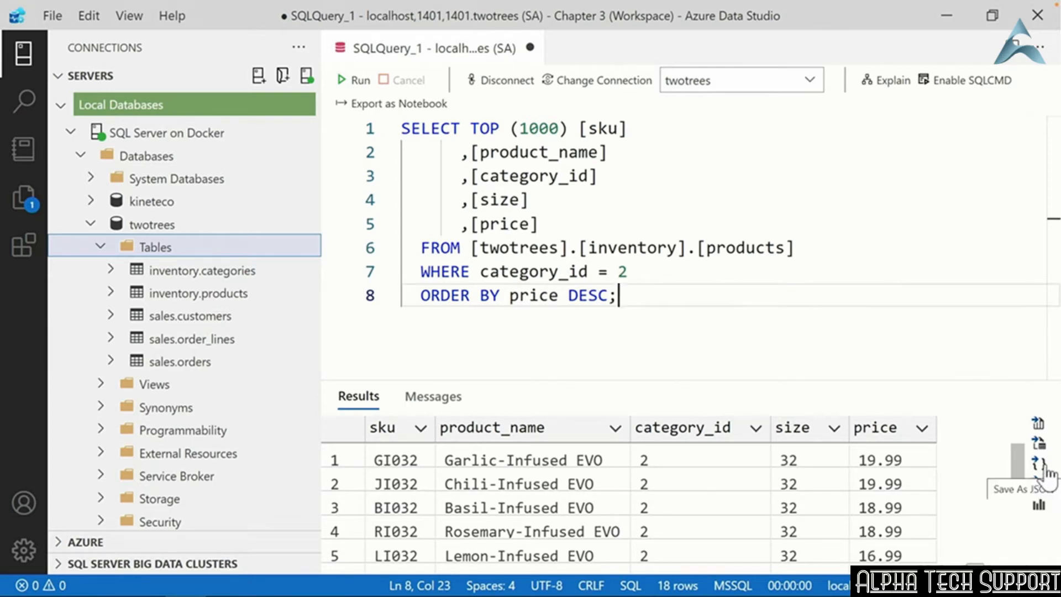
# - Save the query results as Results.json in the Chapter 3 folder and close the opened JSON file
pyautogui.click(1043, 466)
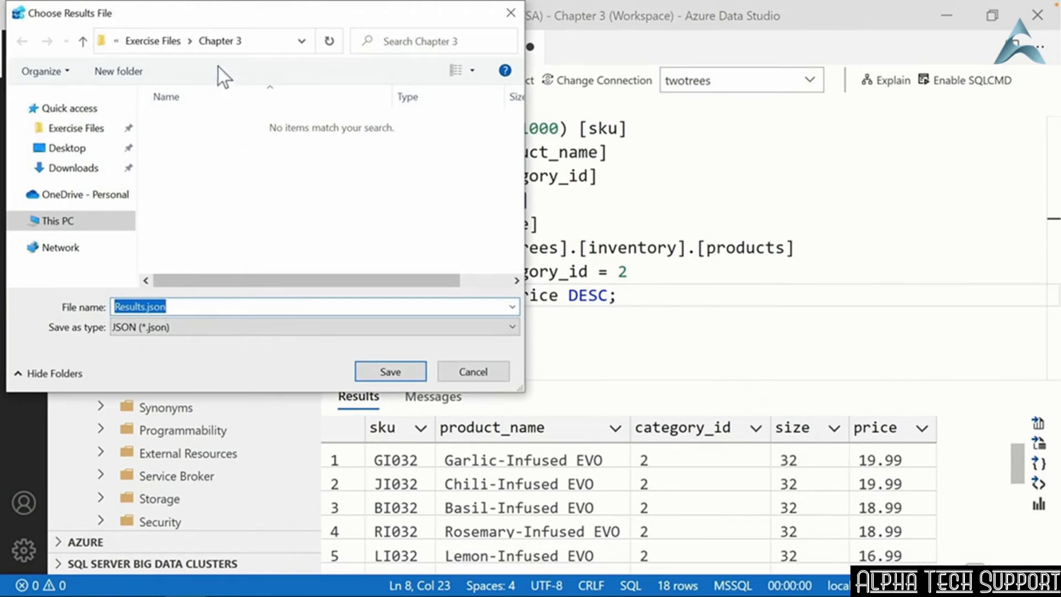
pyautogui.click(394, 374)
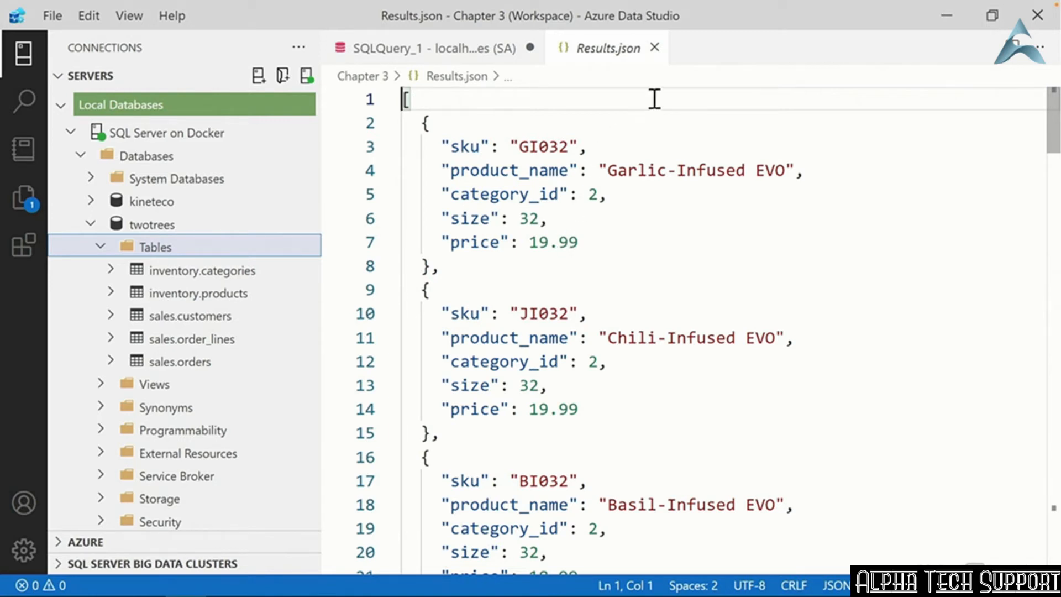
pyautogui.click(654, 48)
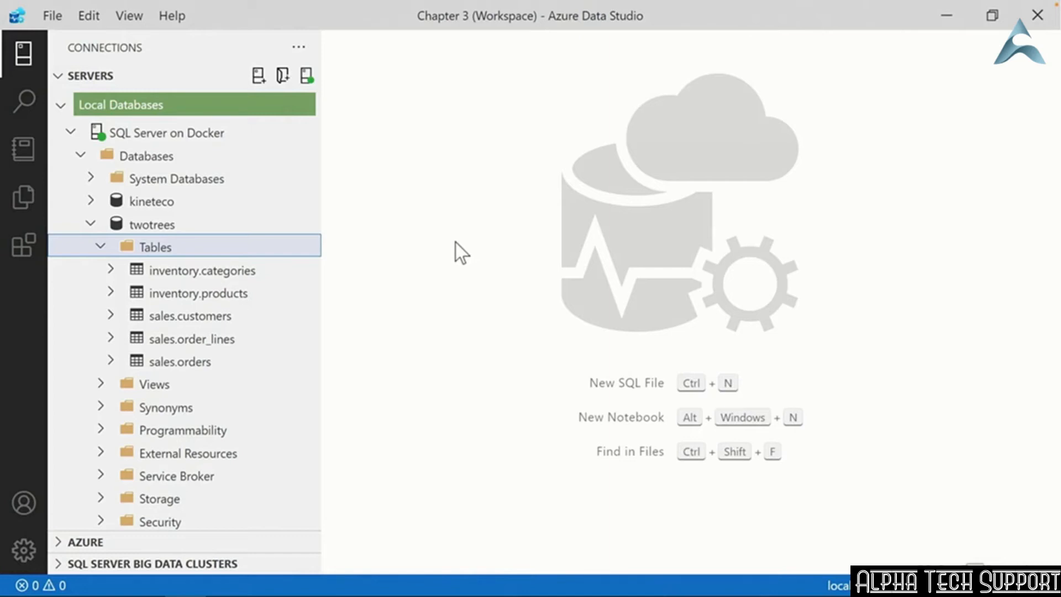
# - Open SalesSummary.sql from the Chapter 3 workspace, run it and widen the Order Date column to show full dates
pyautogui.click(25, 199)
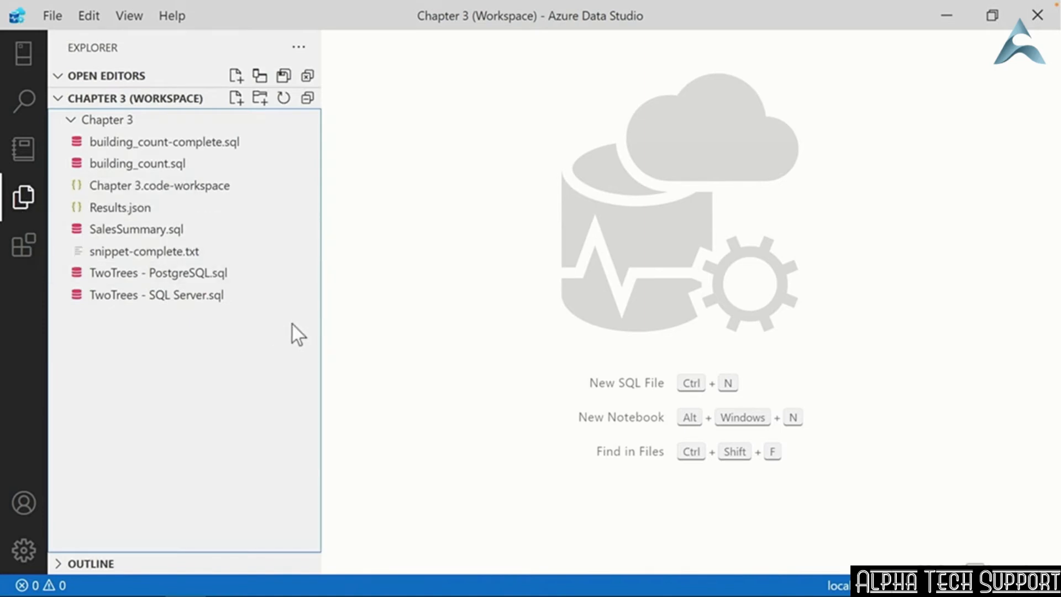
pyautogui.click(136, 231)
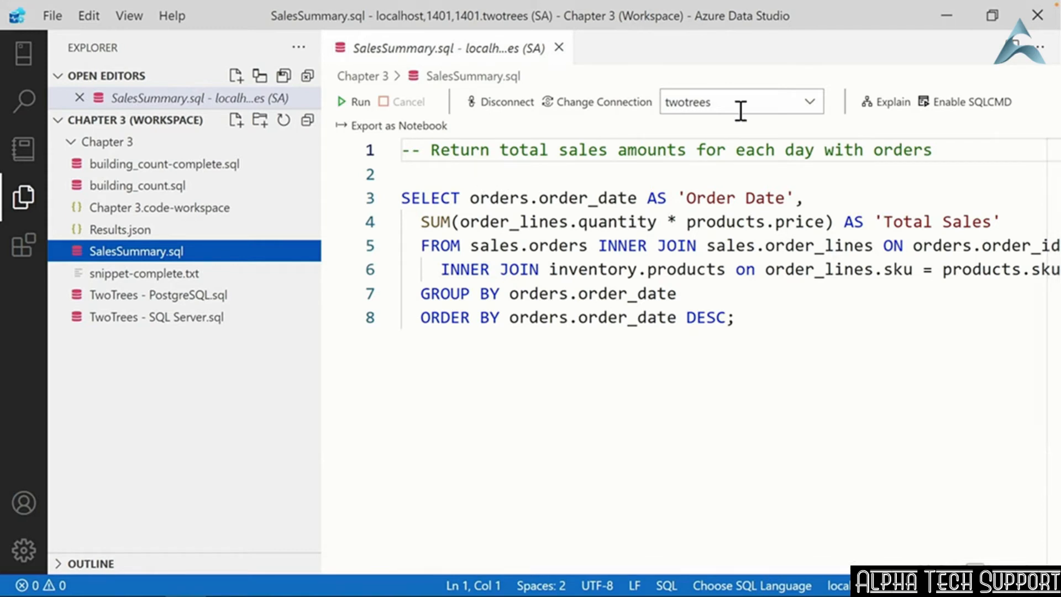
pyautogui.click(356, 106)
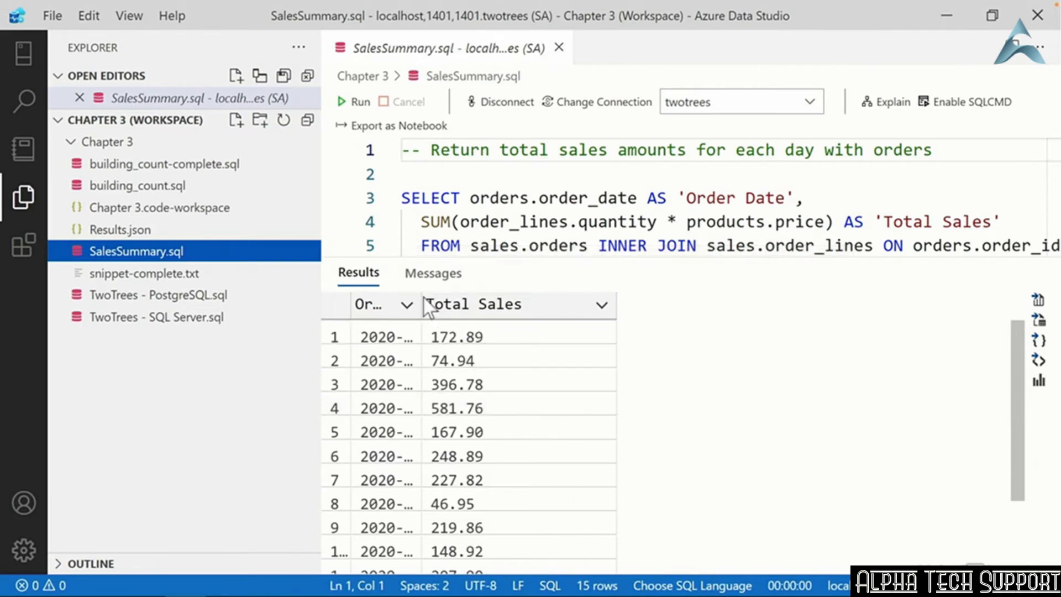
pyautogui.moveTo(420, 297); pyautogui.dragTo(473, 299)
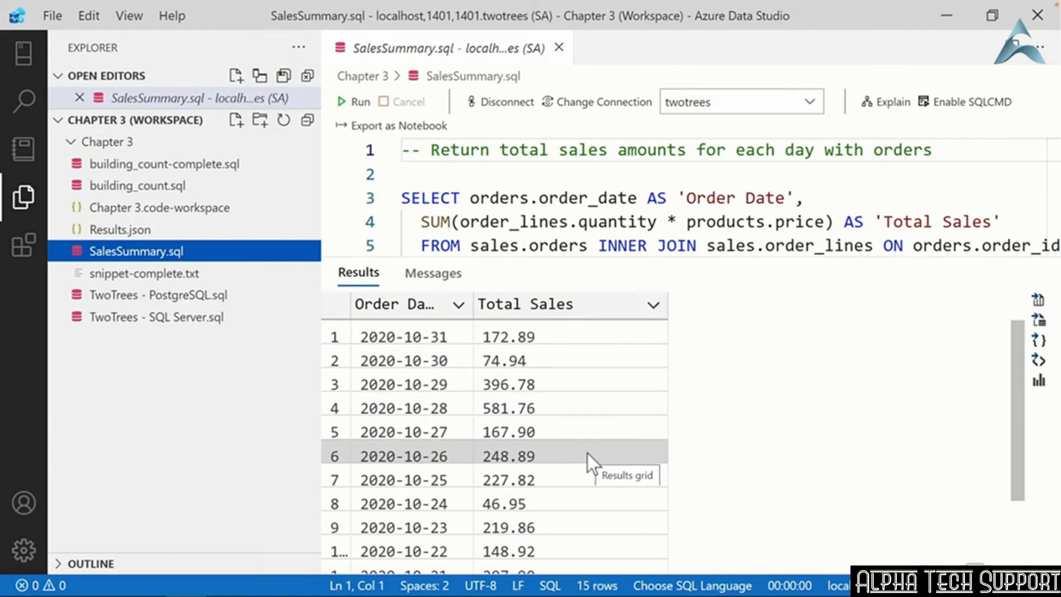
# - Chart the sales summary results, dismissing the extension recommendation, and enlarge the chart area to show the whole graph
pyautogui.click(1039, 381)
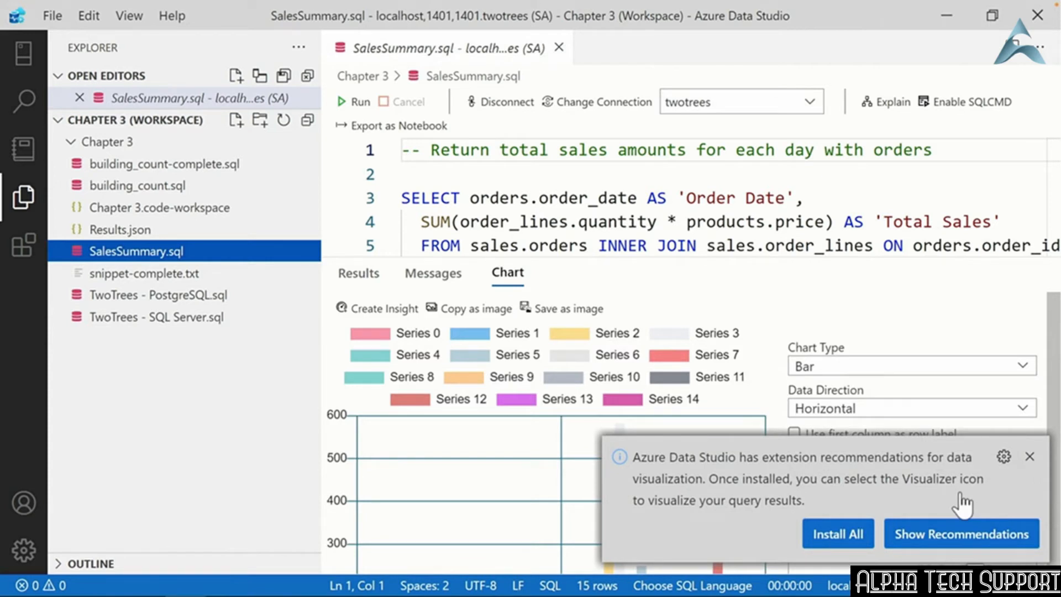
pyautogui.click(1029, 456)
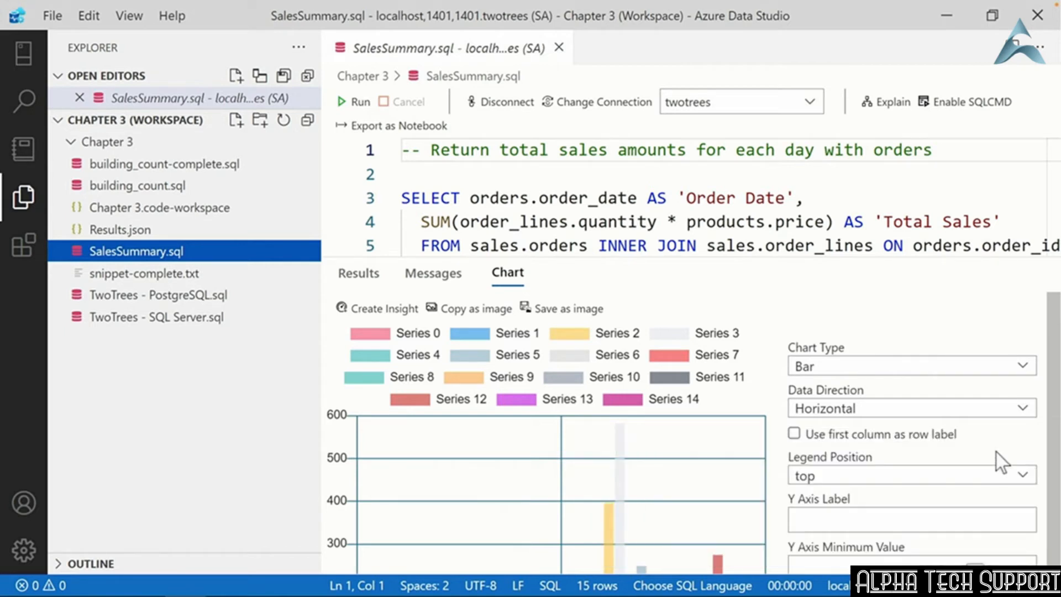
pyautogui.scroll(-1, 1055, 342)
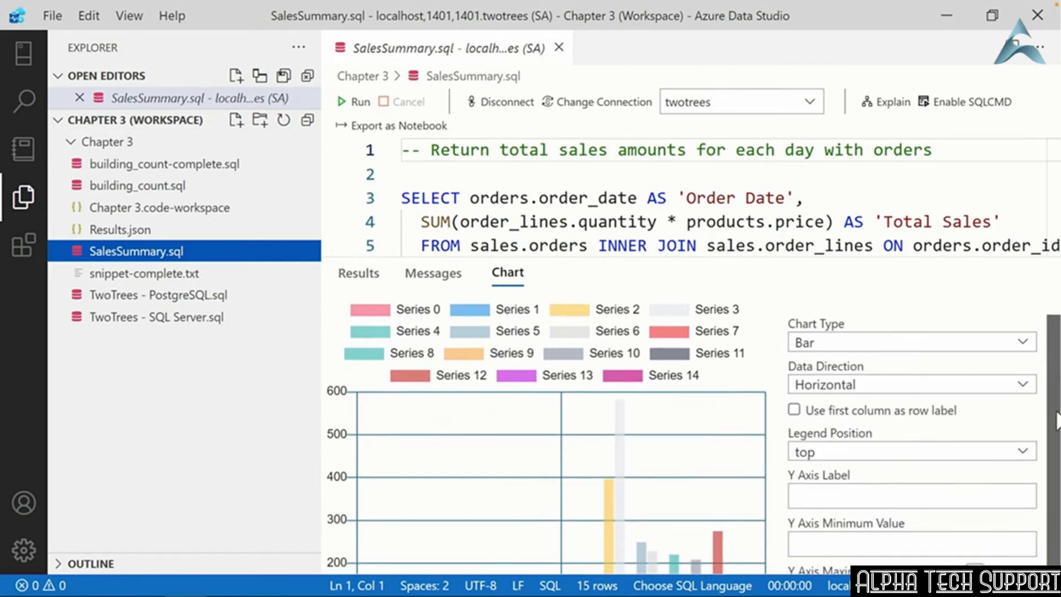
pyautogui.moveTo(766, 256); pyautogui.dragTo(763, 159)
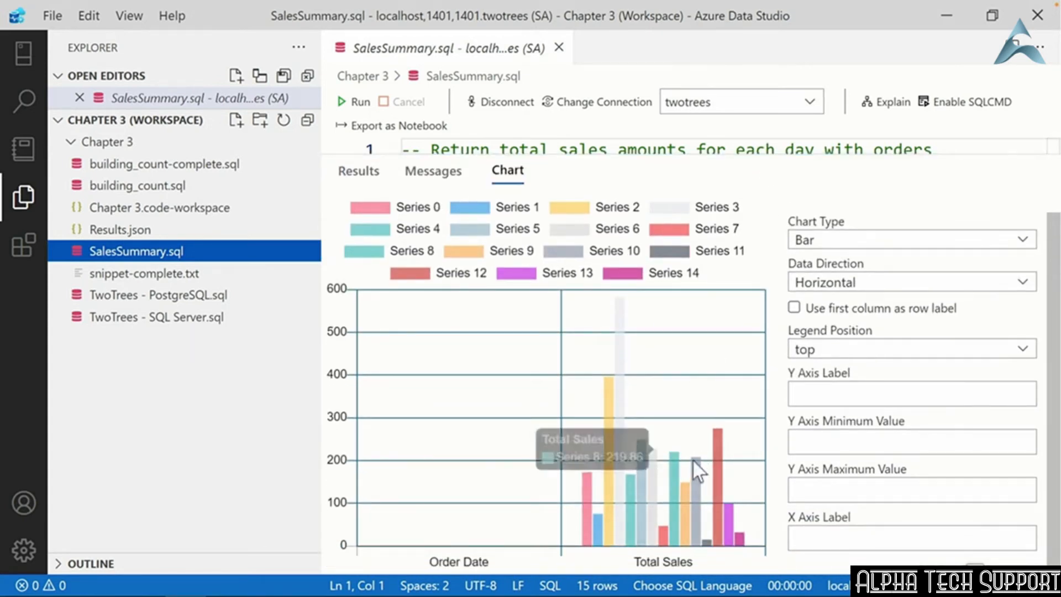
# - Keep the sales chart as Bar, use the first column as row labels, and inspect individual bars and the image export options
pyautogui.moveTo(649, 495)
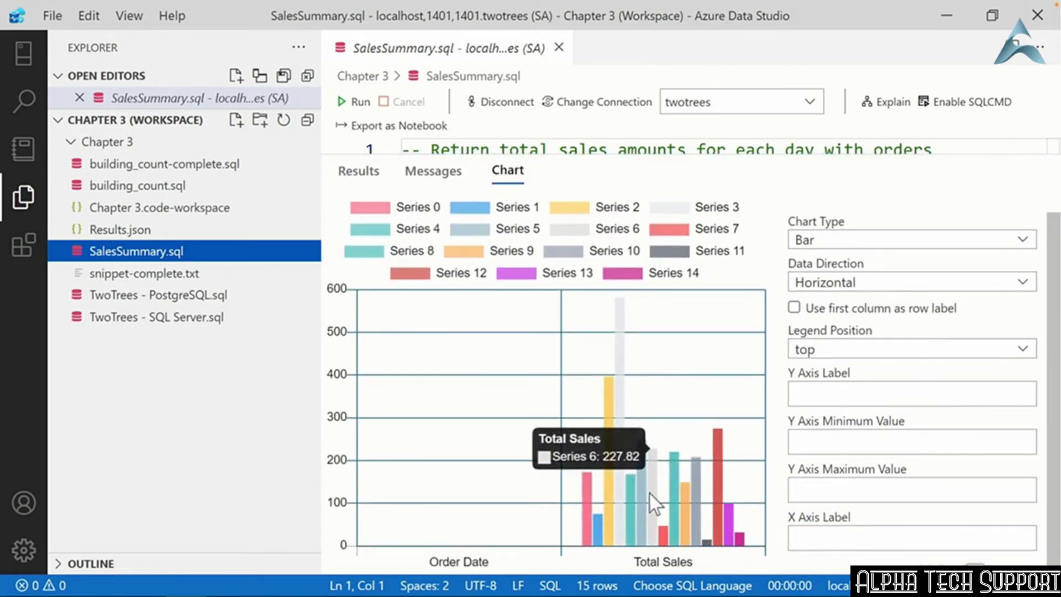
pyautogui.click(849, 237)
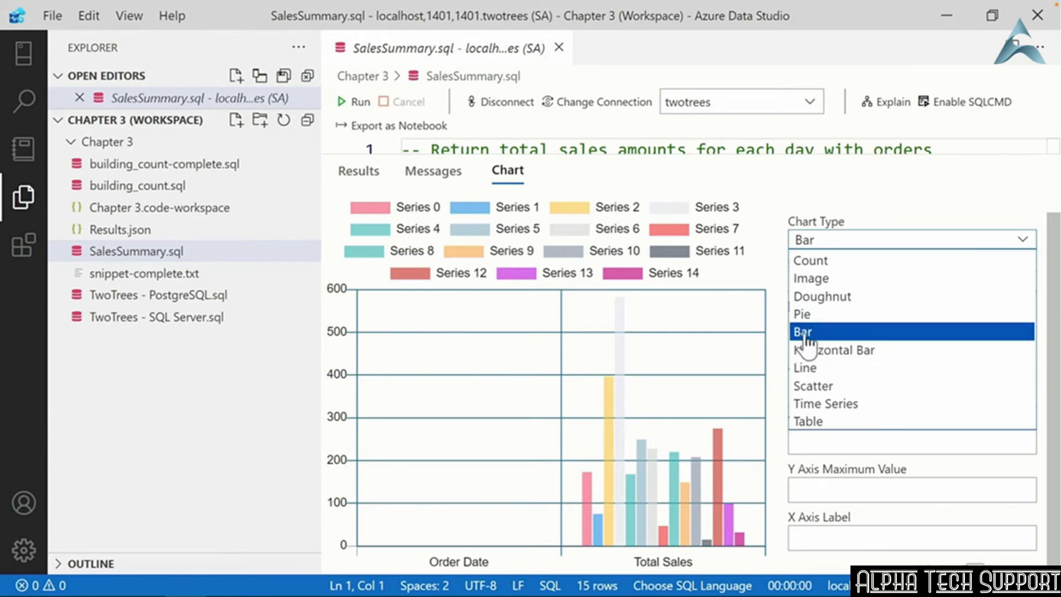
pyautogui.click(772, 333)
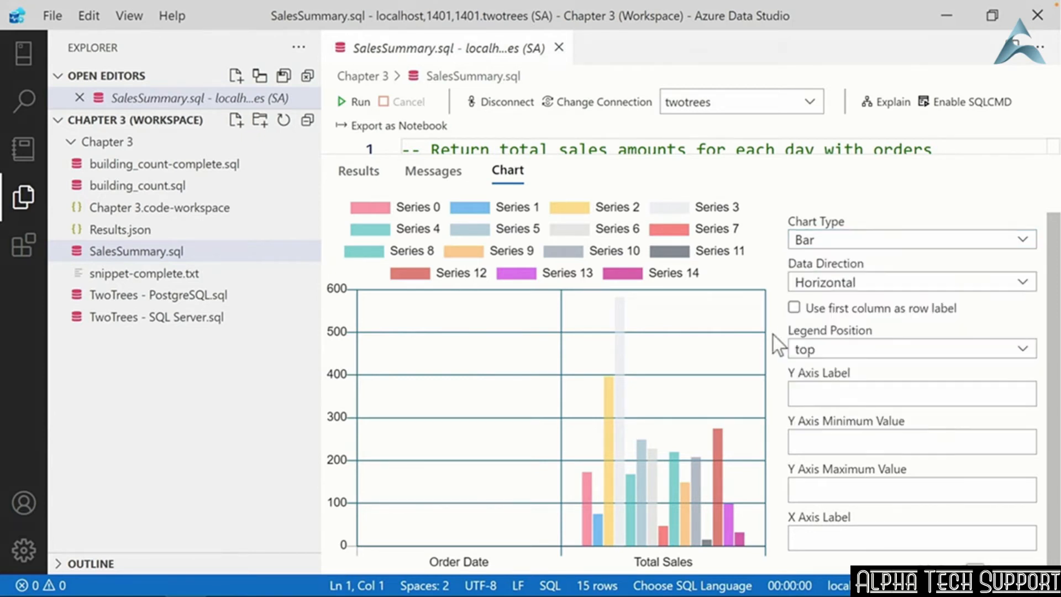
pyautogui.click(794, 310)
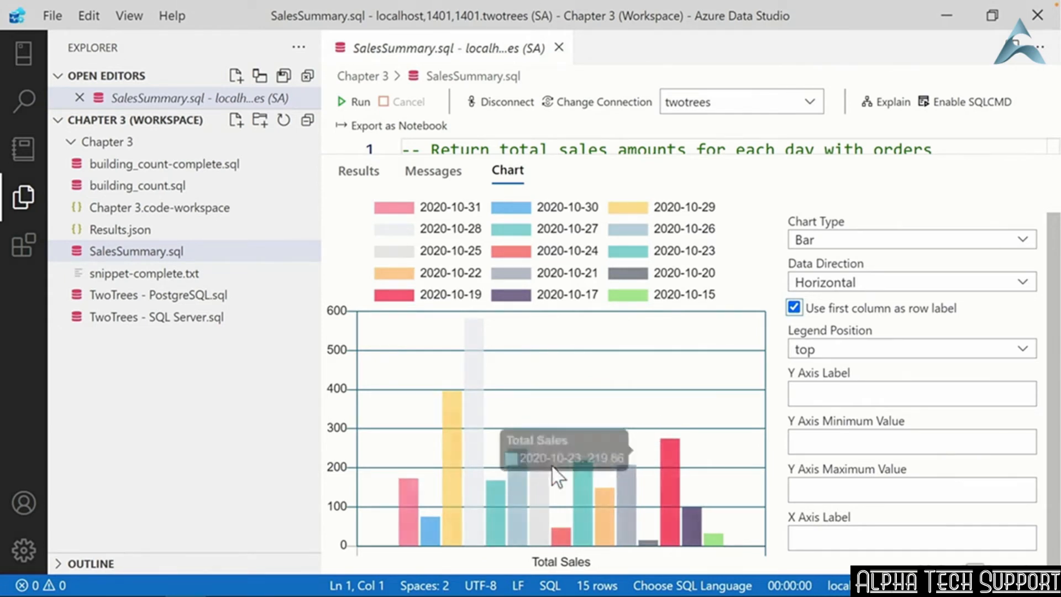
pyautogui.moveTo(410, 486)
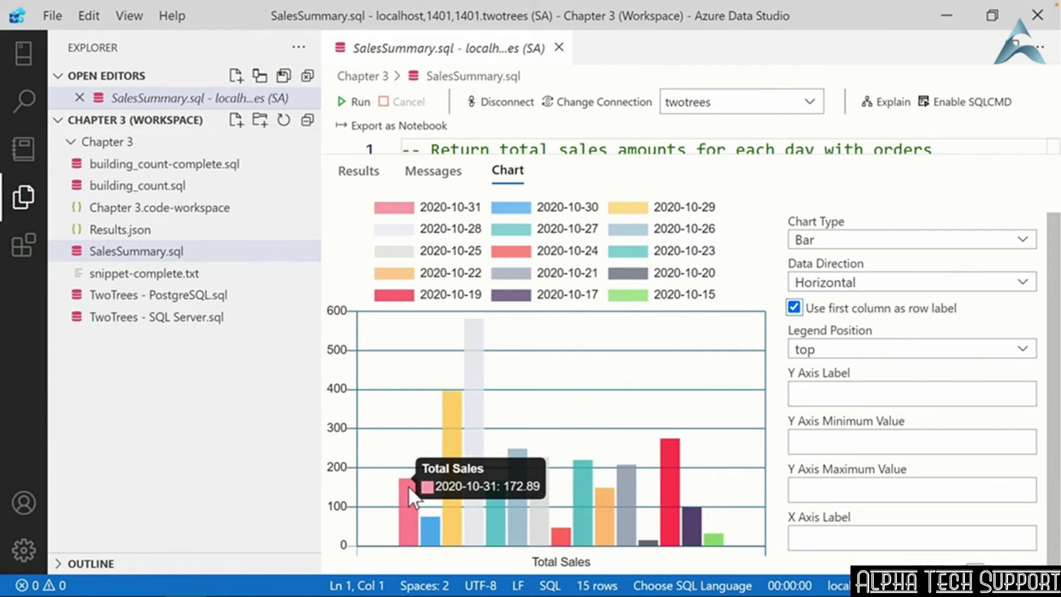
pyautogui.moveTo(436, 531)
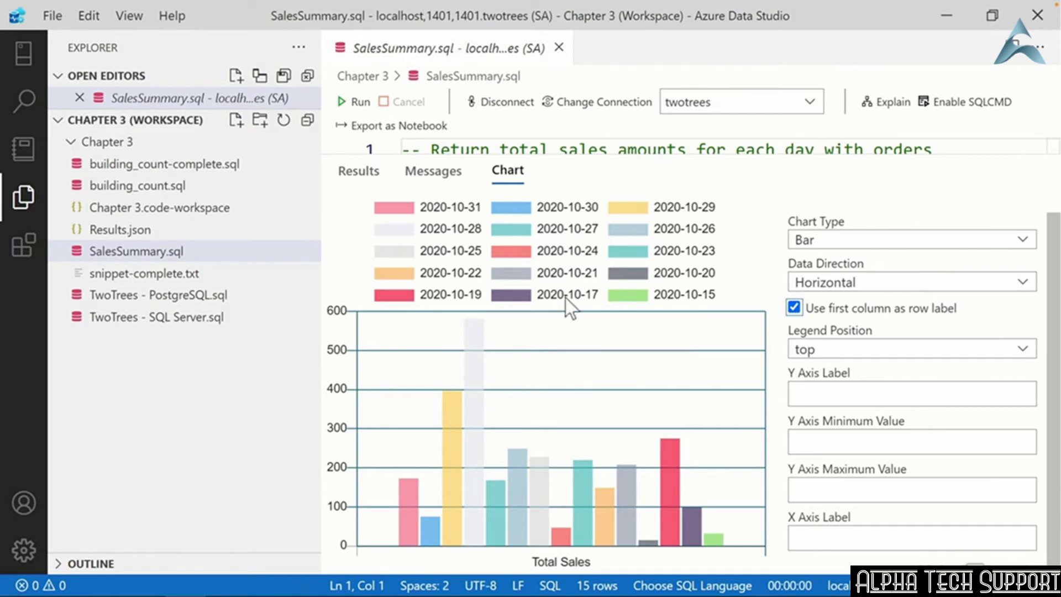
pyautogui.moveTo(578, 486)
pyautogui.scroll(1, 1055, 287)
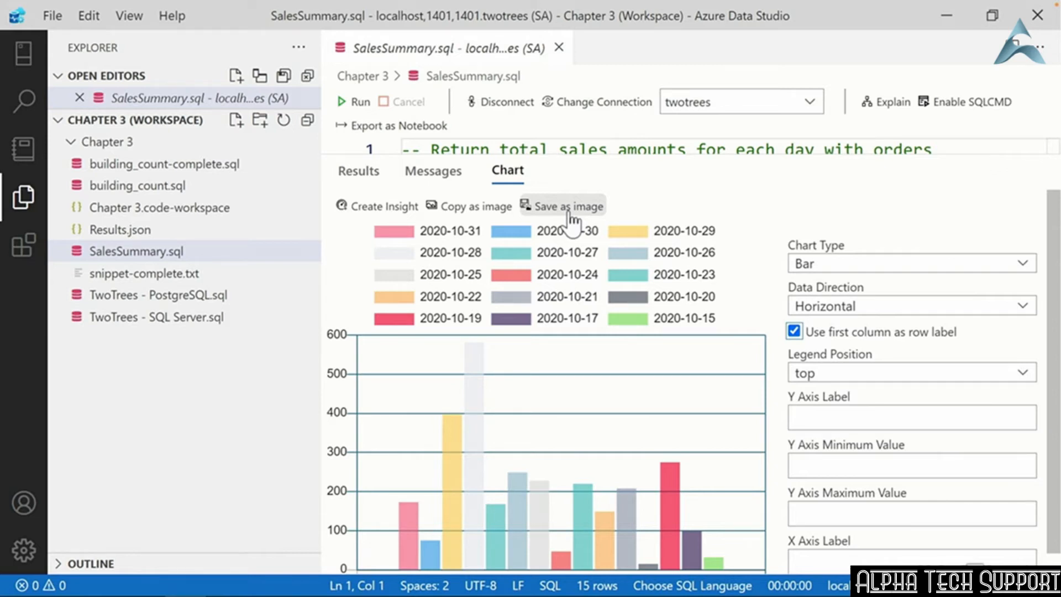
# - Search the extension marketplace for sanddance, review and install SandDance for Azure Data Studio, and close its details page
pyautogui.click(21, 248)
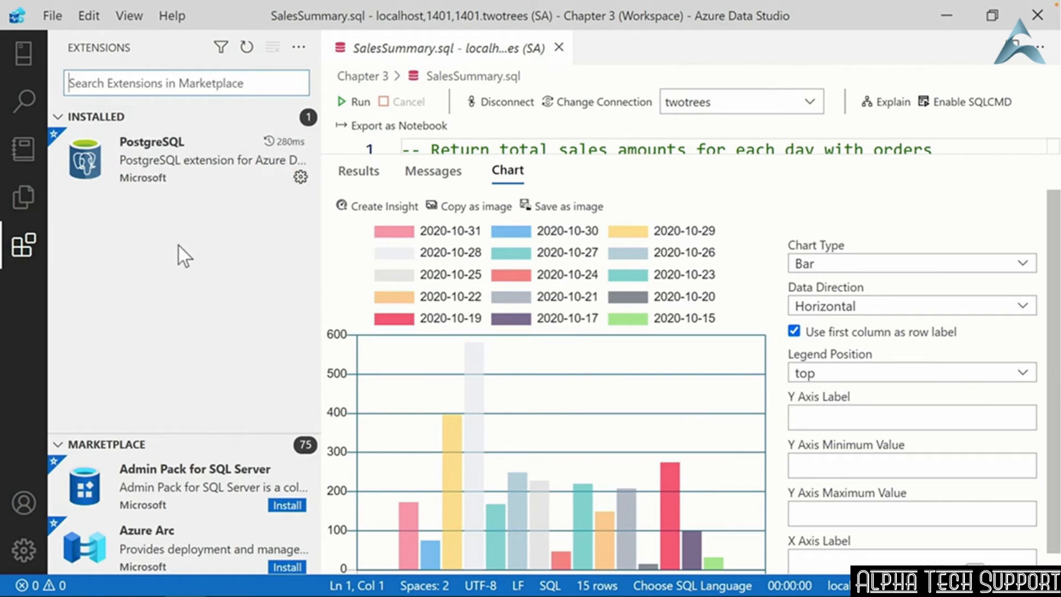
pyautogui.write('sanddance')
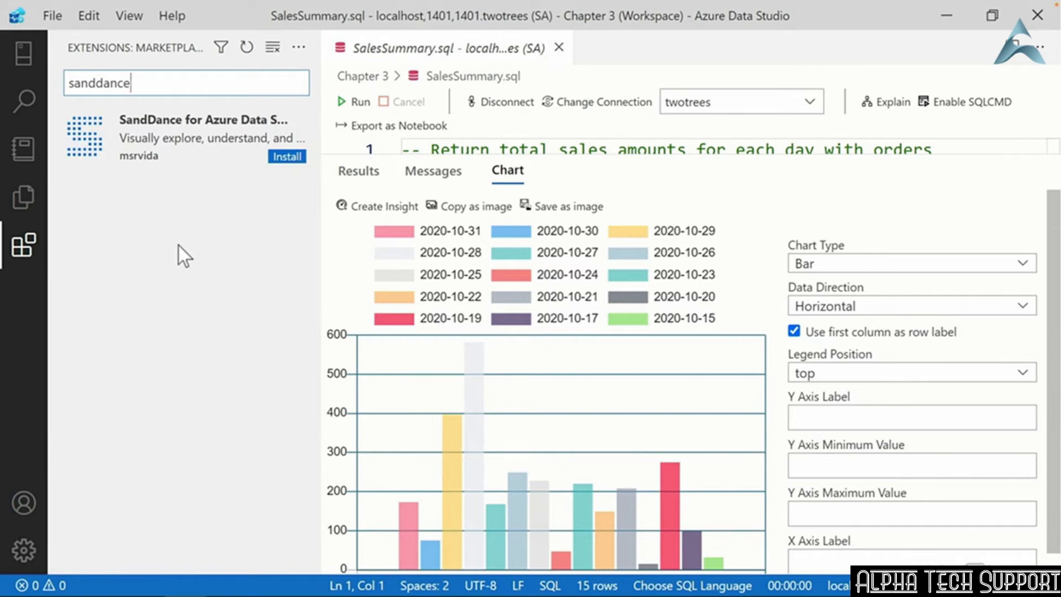
pyautogui.click(164, 146)
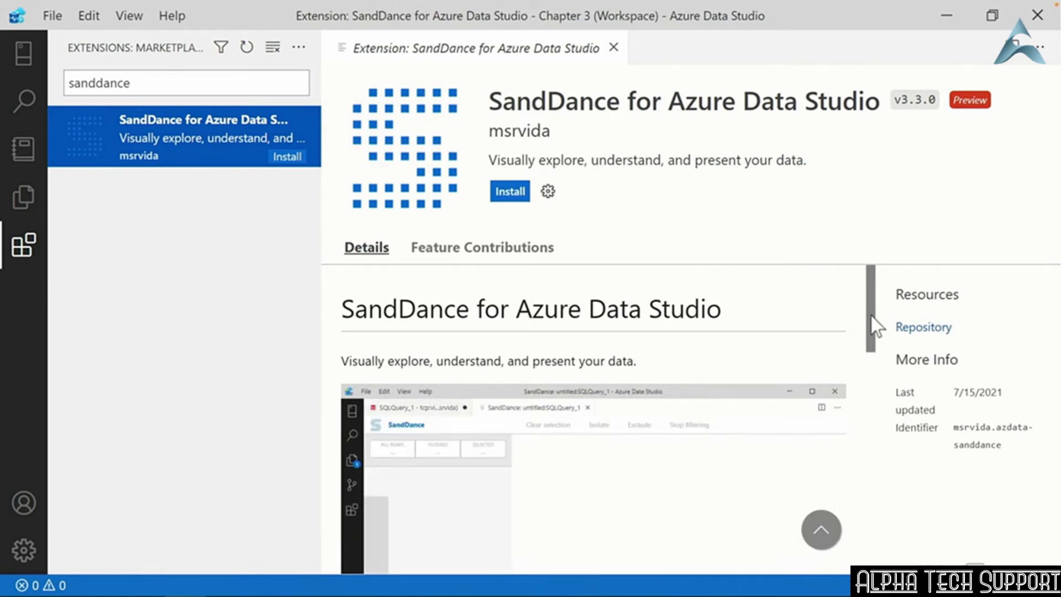
pyautogui.scroll(-3, 876, 326)
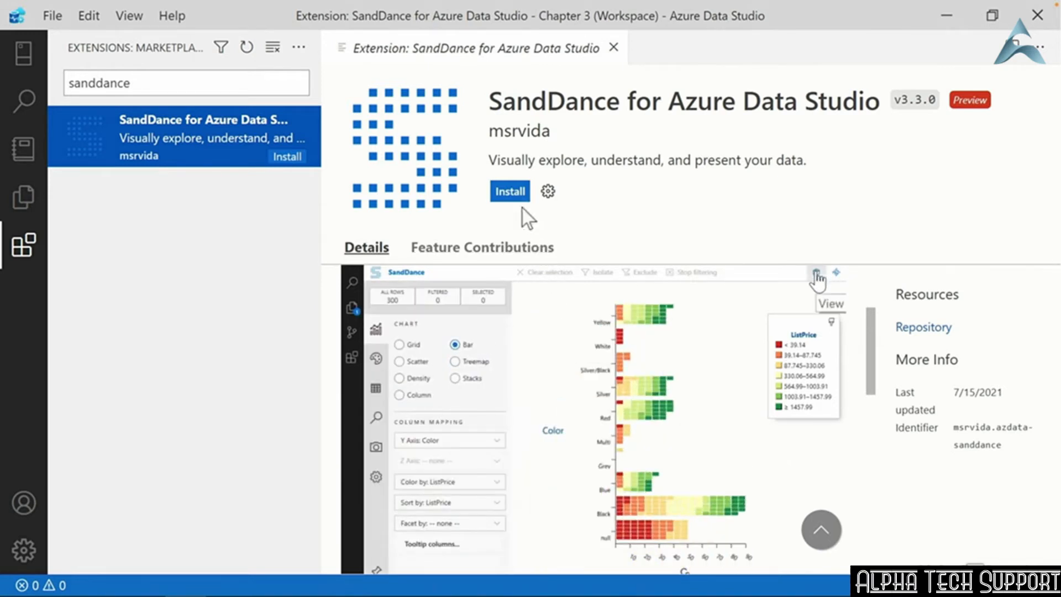
pyautogui.click(514, 194)
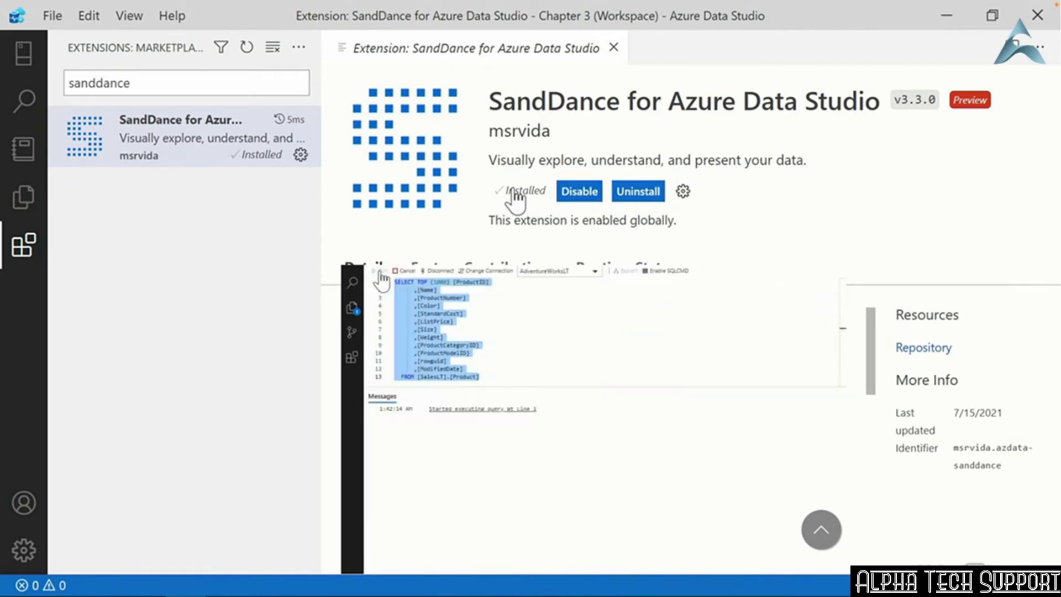
pyautogui.click(614, 47)
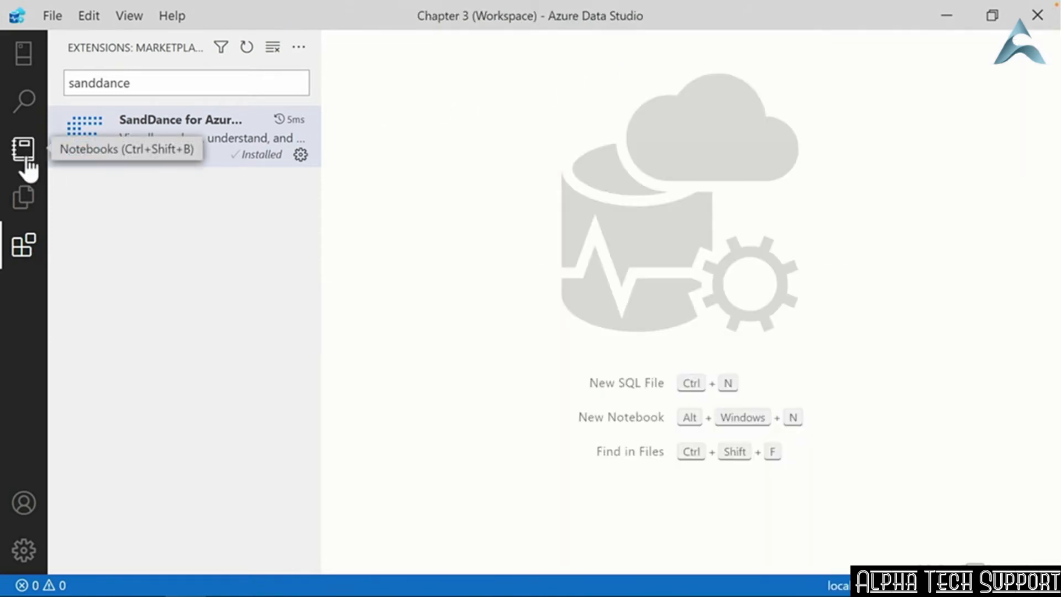
# - Reopen SalesSummary.sql from the Chapter 3 workspace, run it and visualize the results in SandDance
pyautogui.click(23, 200)
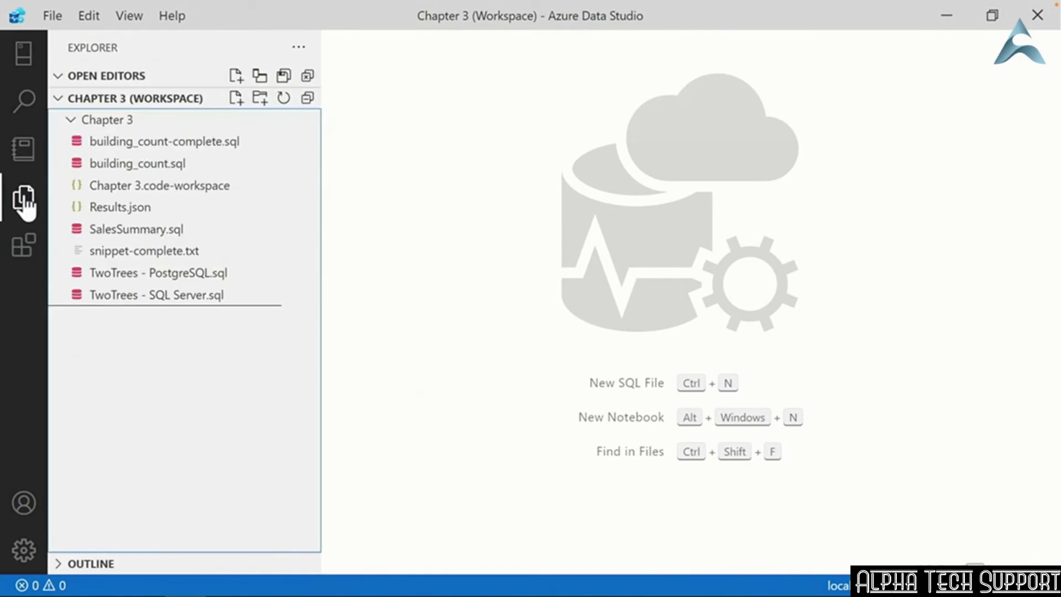
pyautogui.click(119, 231)
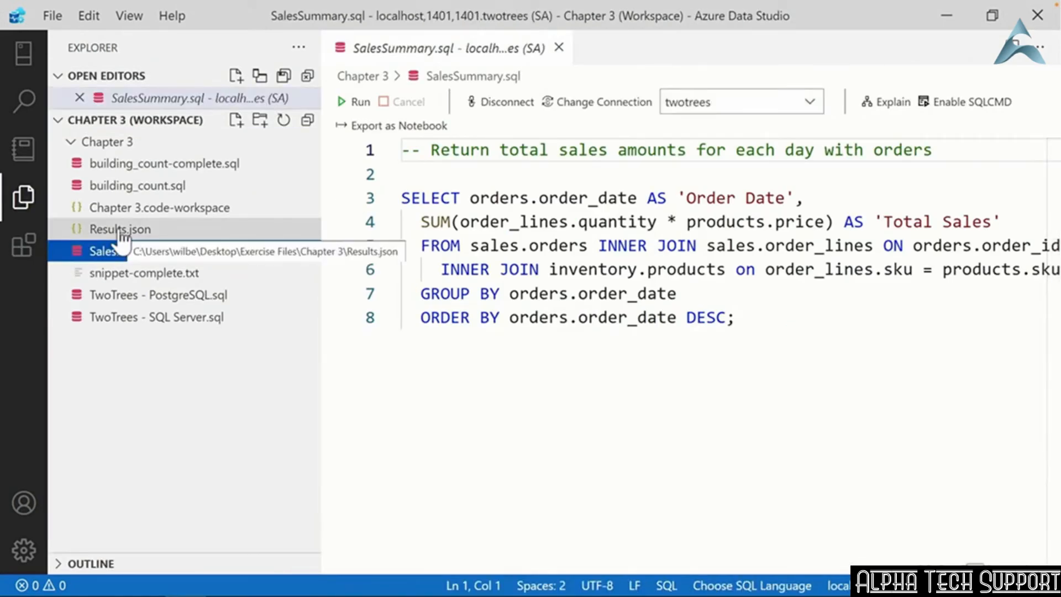
pyautogui.click(356, 104)
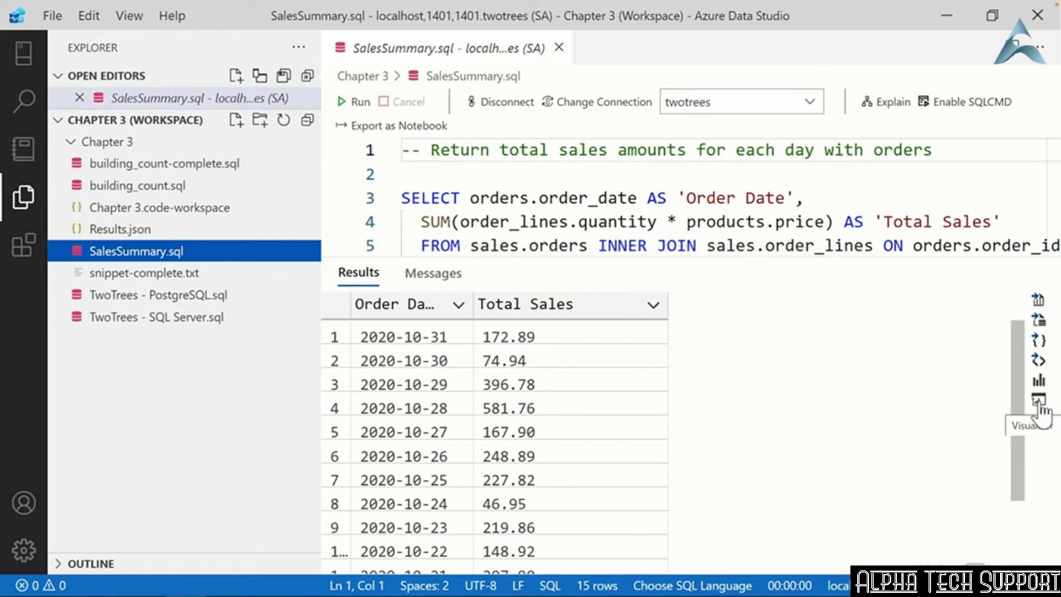
pyautogui.click(1038, 402)
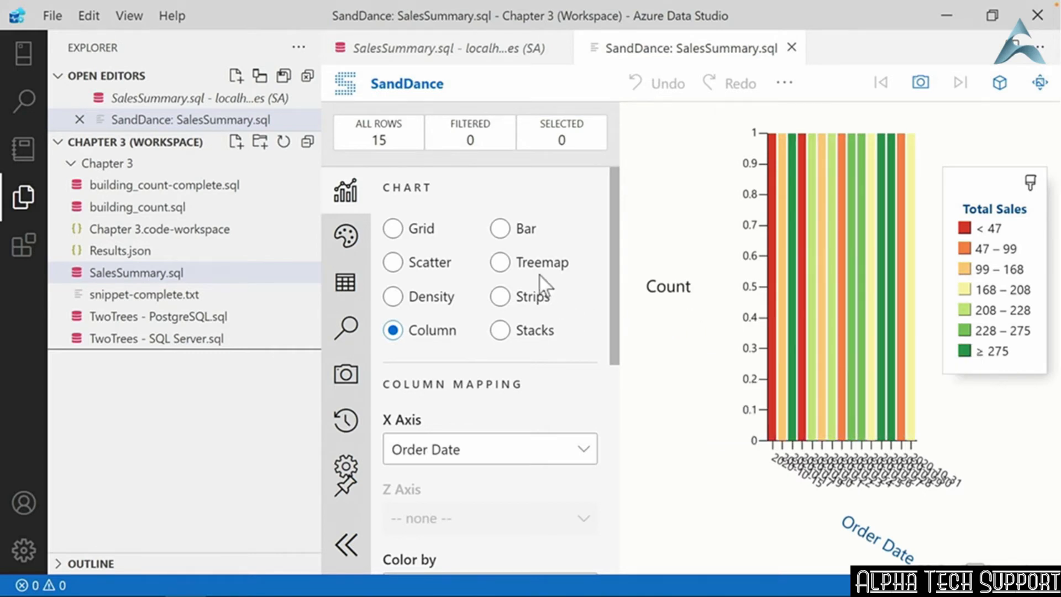
# - Switch the SandDance chart to Bar, total it by Sum (Strip layout), and inspect the bars for the latest order dates
pyautogui.click(500, 228)
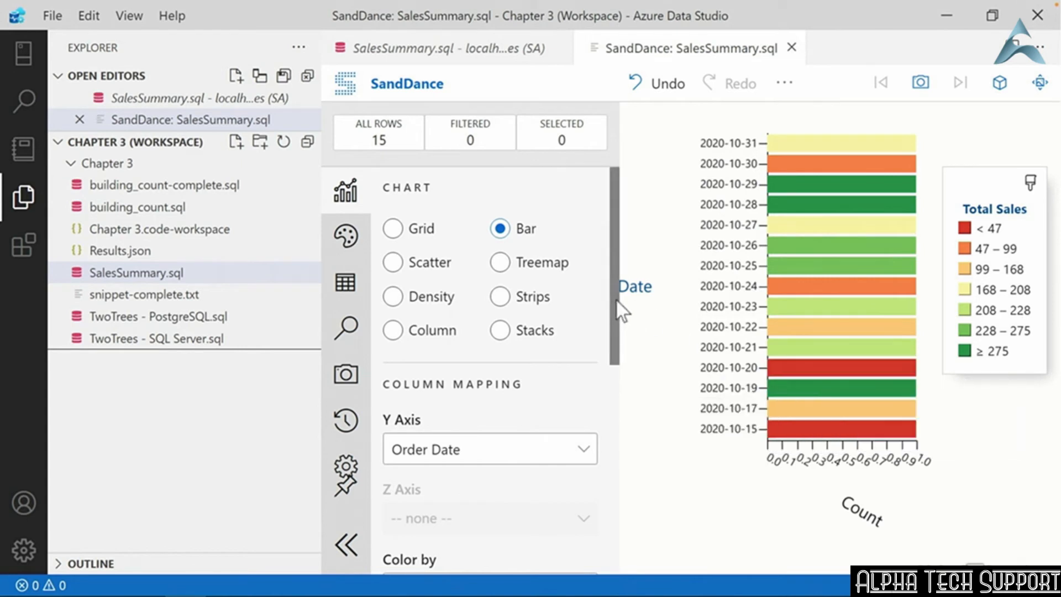
pyautogui.scroll(-2, 618, 357)
pyautogui.moveTo(617, 355); pyautogui.dragTo(616, 487)
pyautogui.click(581, 367)
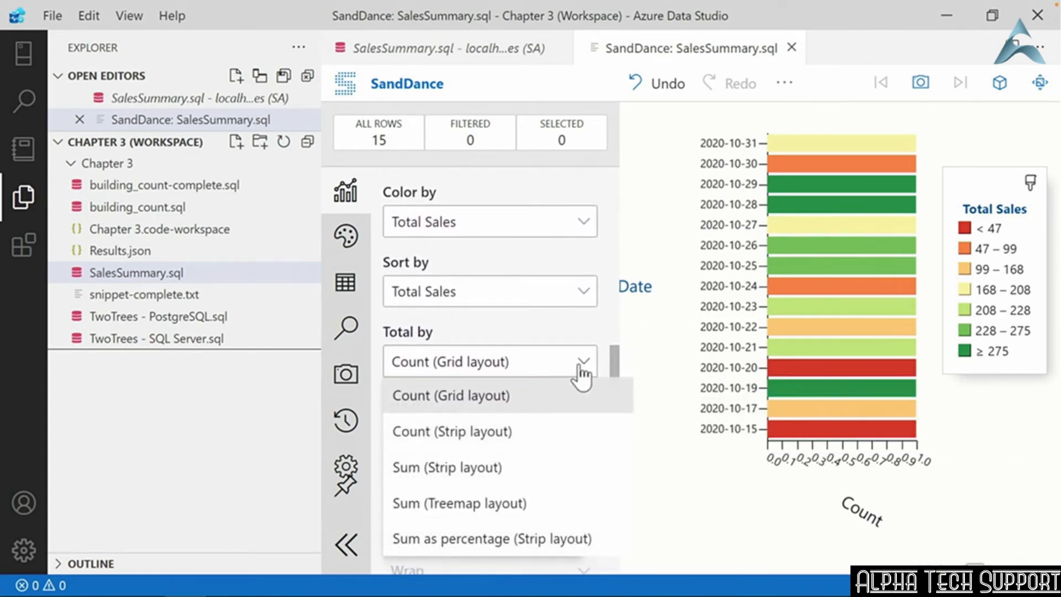
pyautogui.click(517, 474)
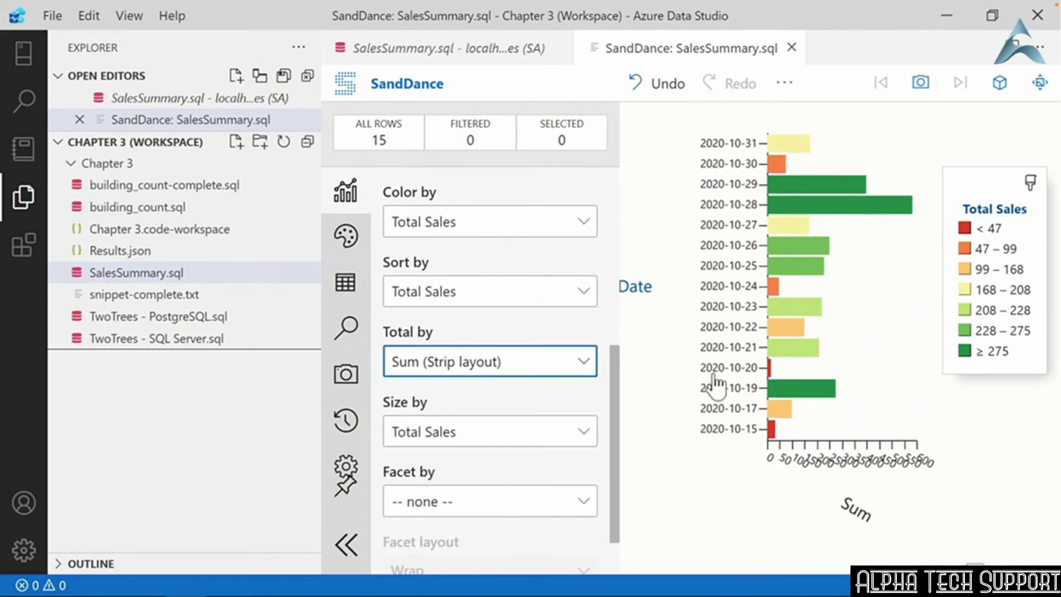
pyautogui.moveTo(785, 177)
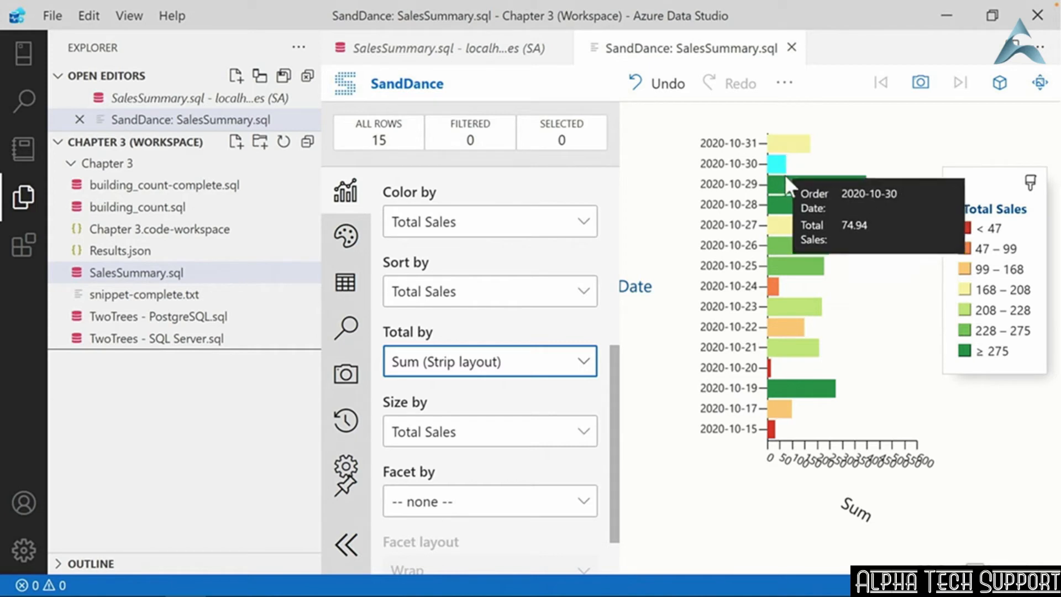
pyautogui.moveTo(793, 151)
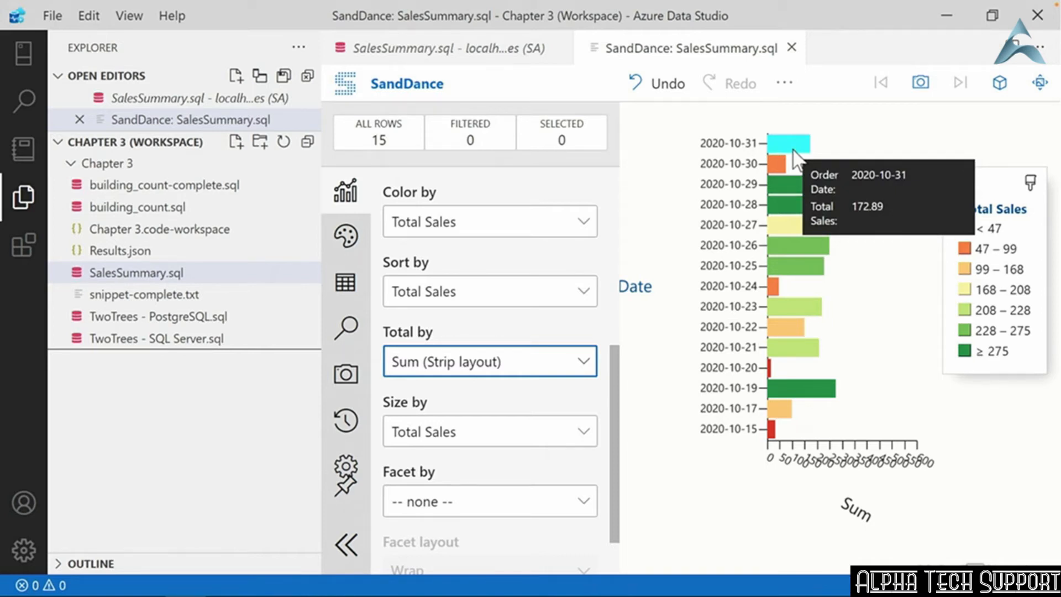
# - Turn off Order Date in the SandDance tooltip columns, leaving Total Sales on, and check a bar's tooltip
pyautogui.moveTo(615, 356); pyautogui.dragTo(617, 450)
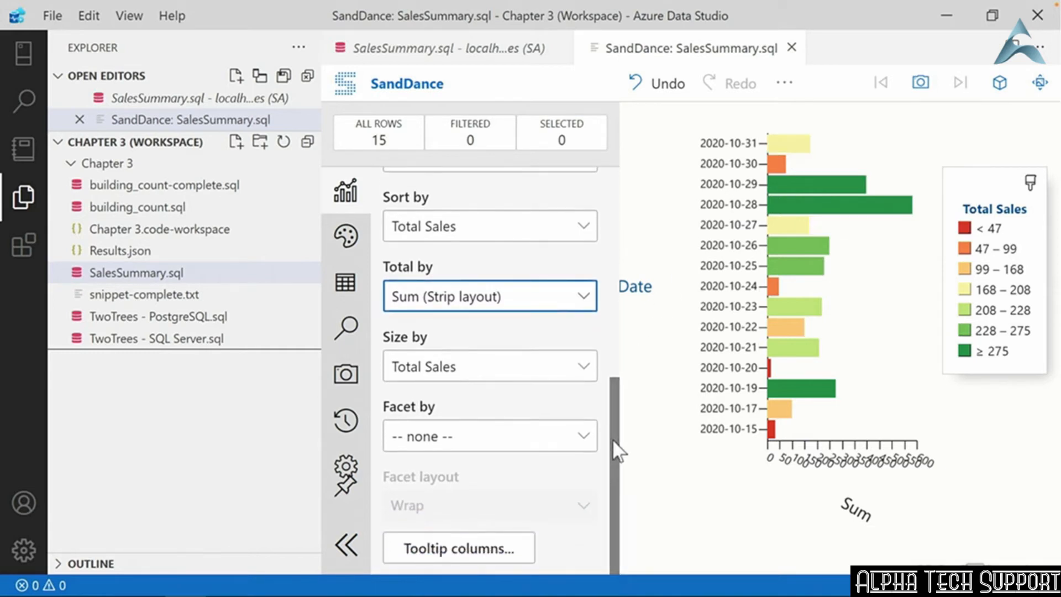
pyautogui.click(487, 555)
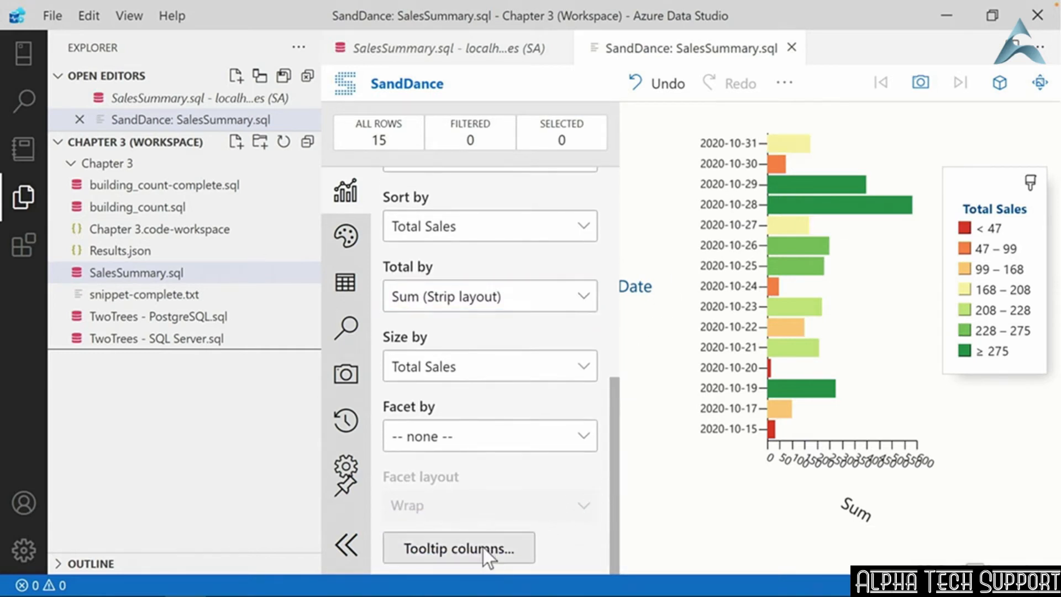
pyautogui.click(599, 296)
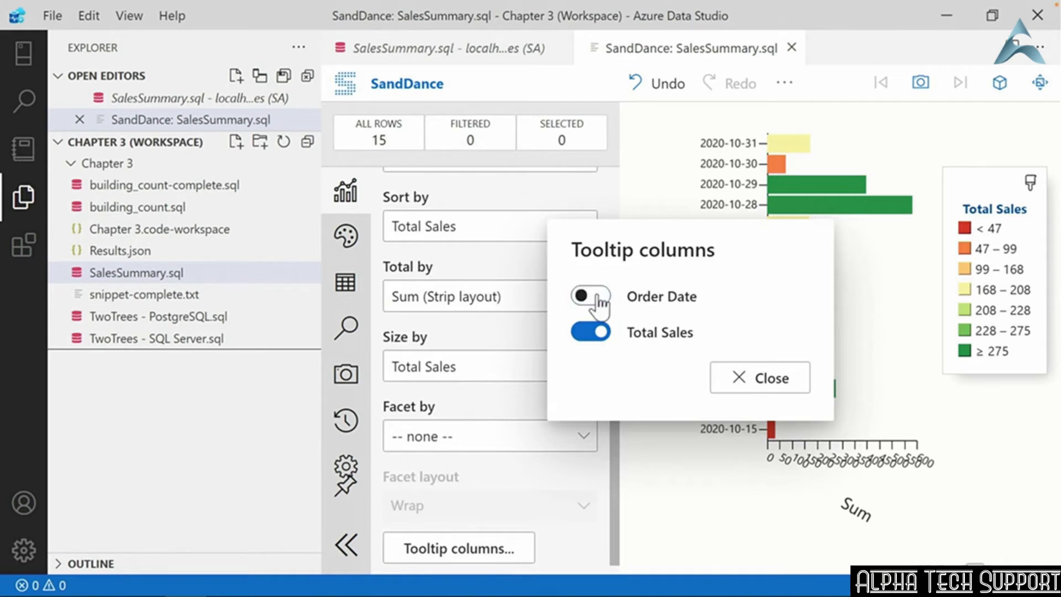
pyautogui.click(756, 377)
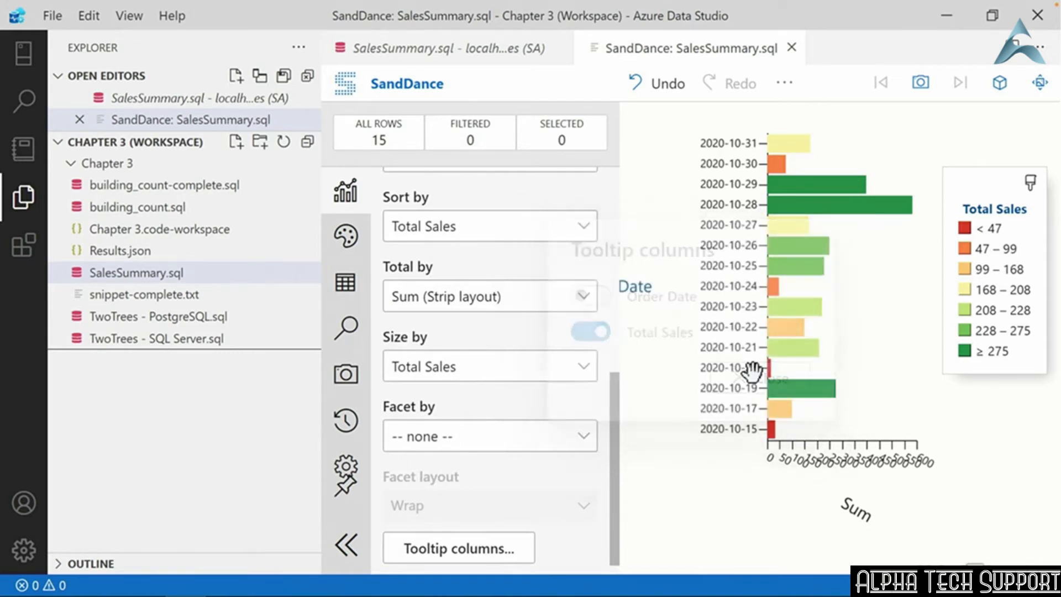
pyautogui.moveTo(804, 216)
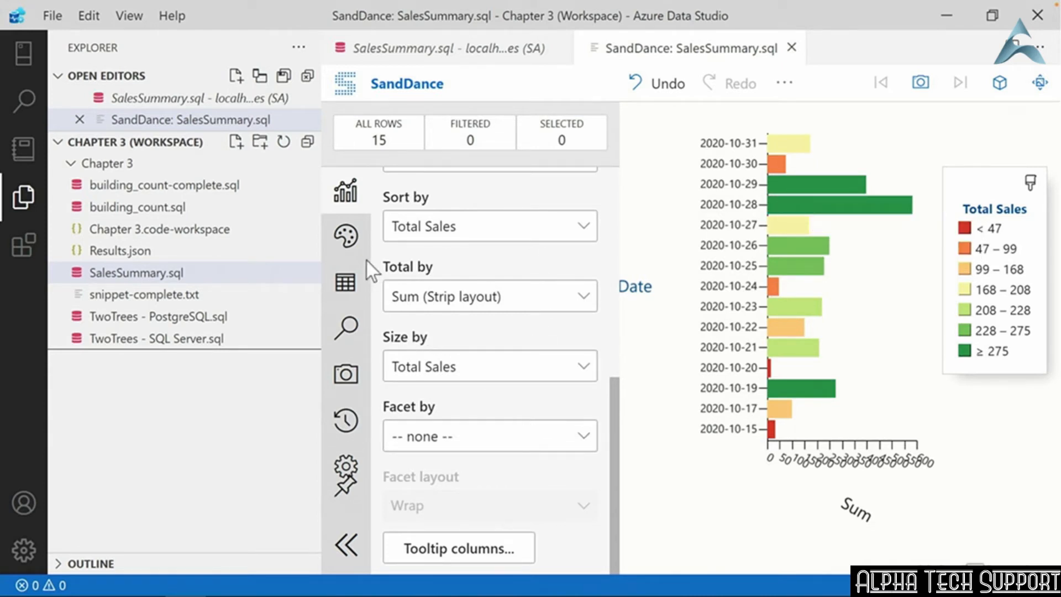
# - Apply the blueorange color scheme to the SandDance chart and turn on Color reverse
pyautogui.click(347, 238)
pyautogui.moveTo(610, 373); pyautogui.dragTo(621, 216)
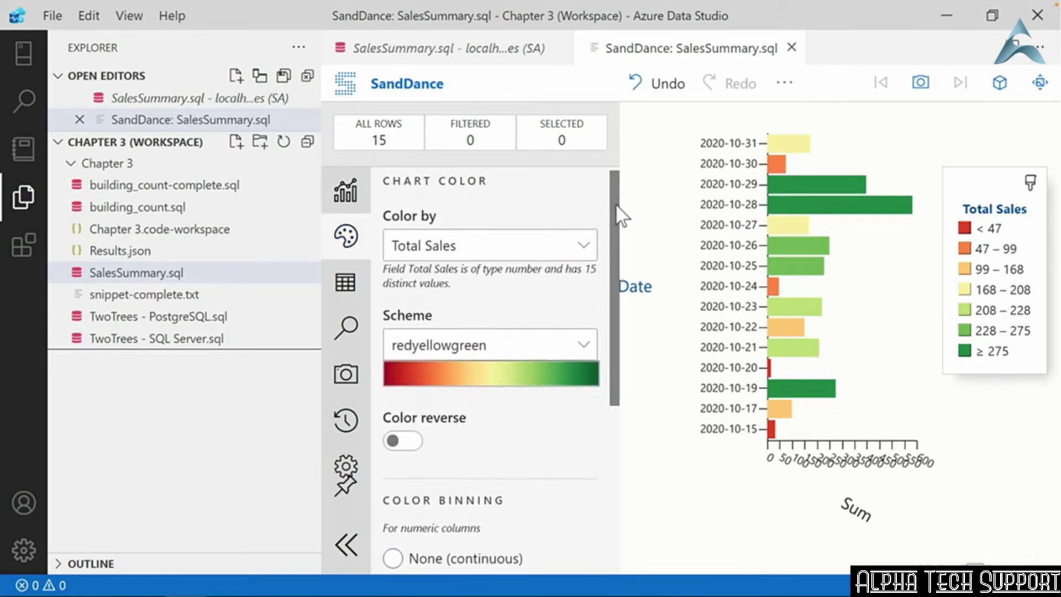
pyautogui.click(582, 347)
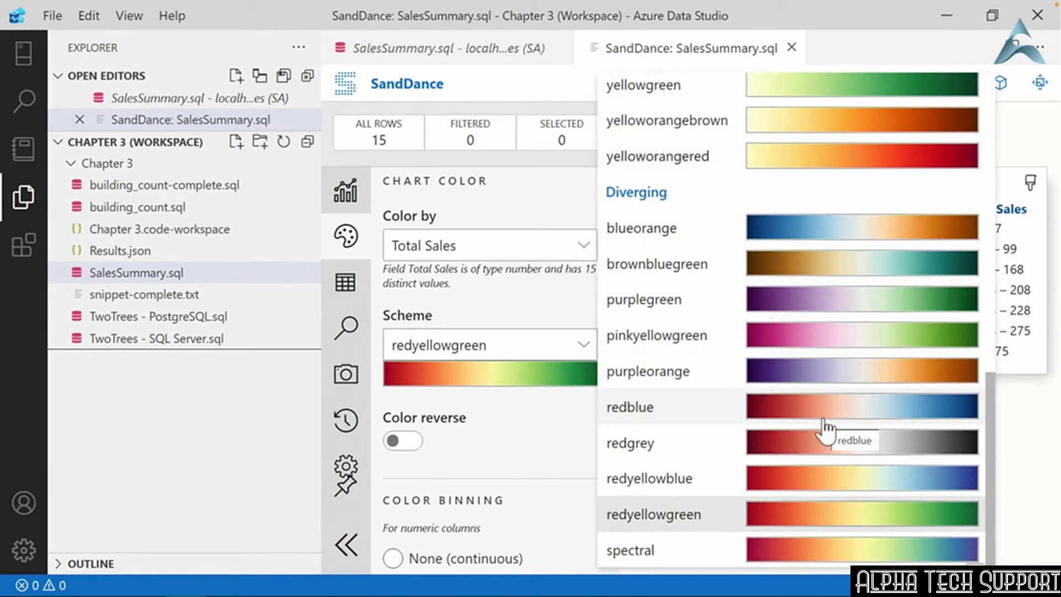
pyautogui.click(801, 223)
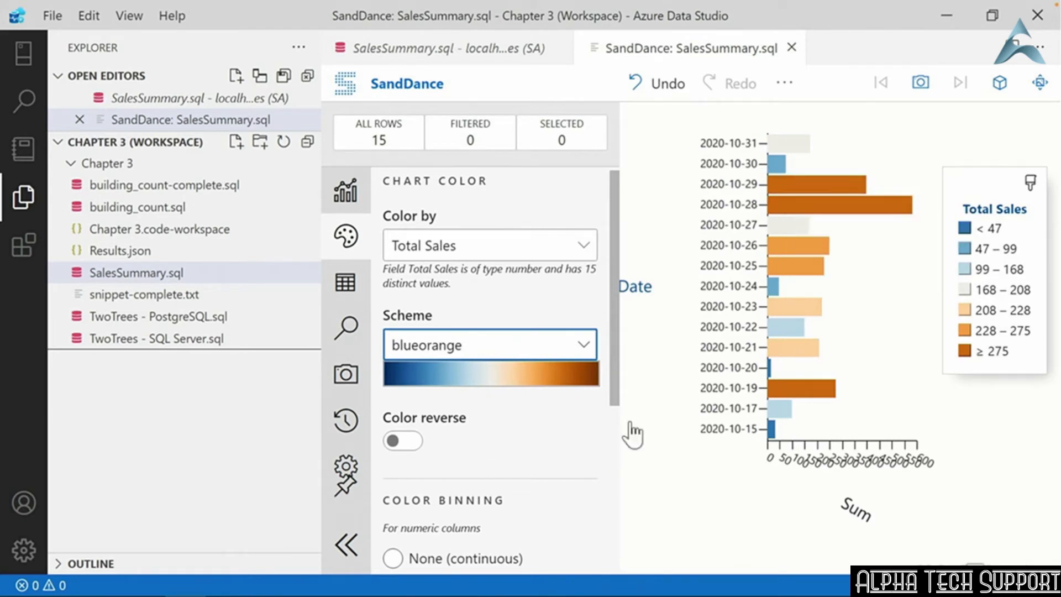
pyautogui.click(404, 440)
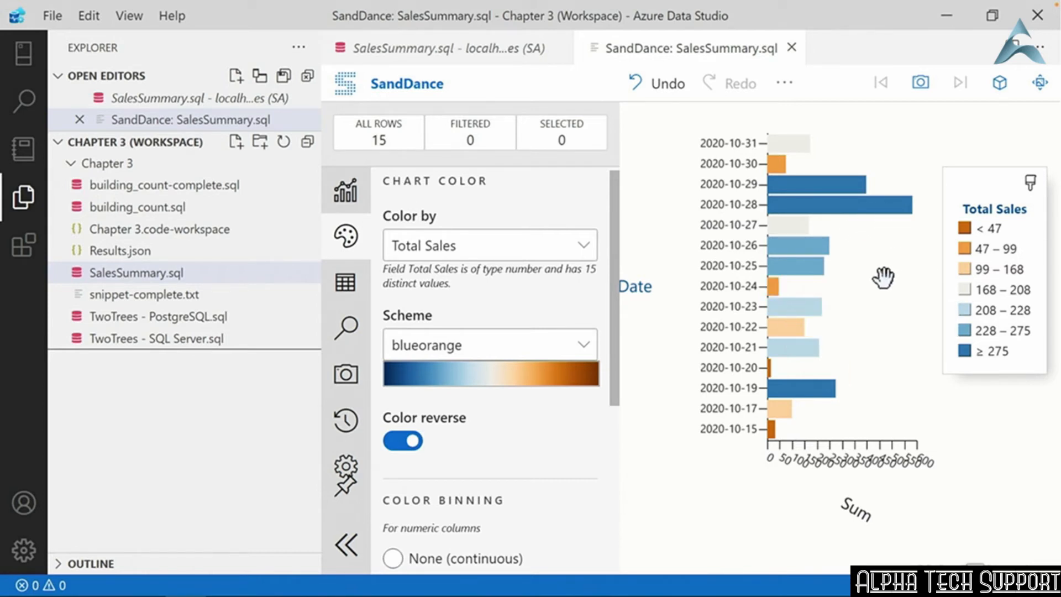
# - Collapse the SandDance settings and narrow the file explorer to give the chart more room
pyautogui.click(346, 547)
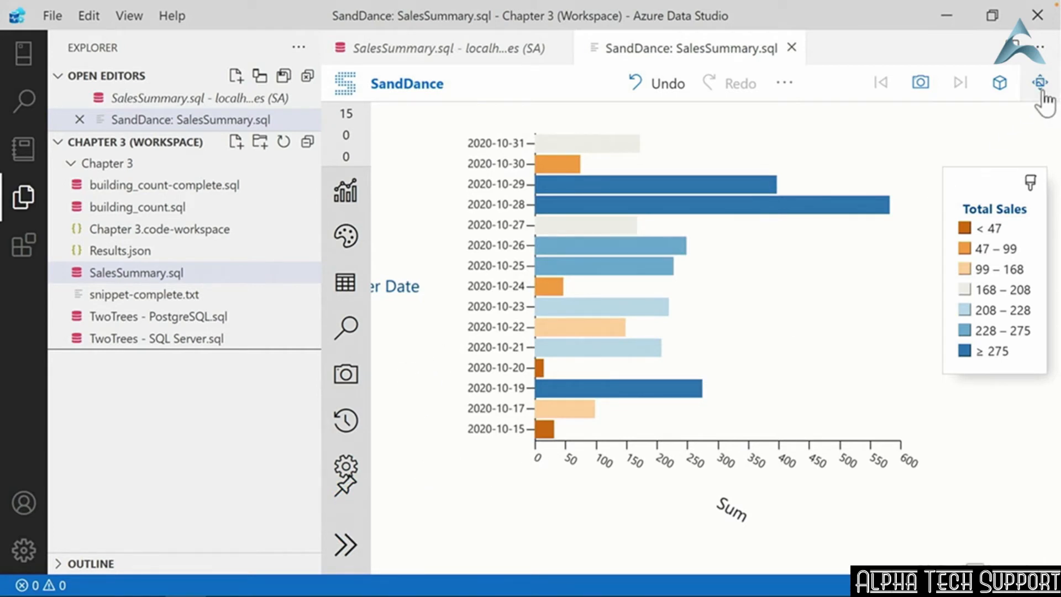
pyautogui.moveTo(322, 213); pyautogui.dragTo(175, 210)
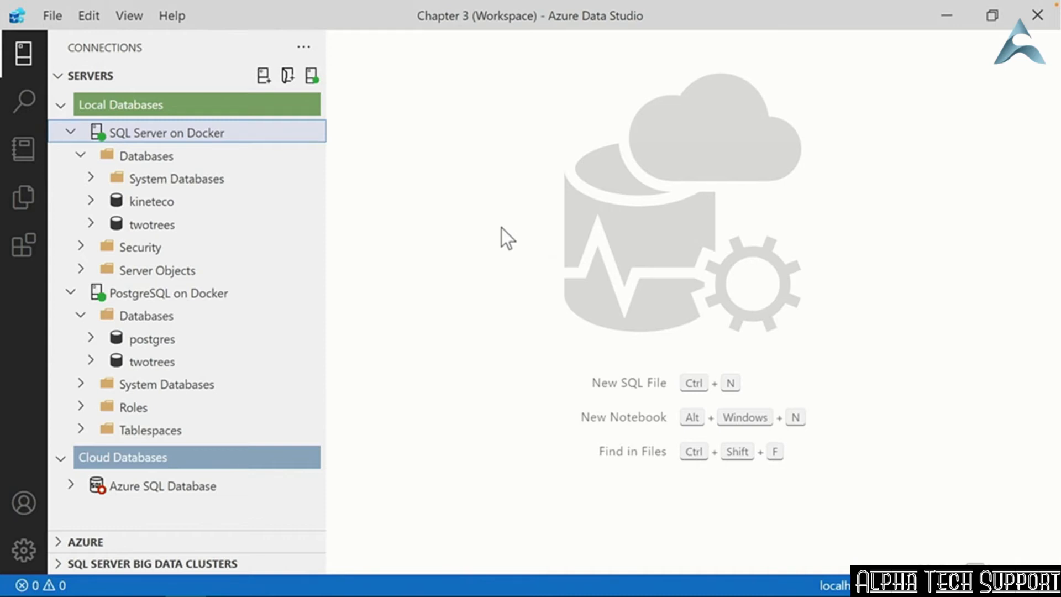
# - Open a new query on the kineteco database of the SQL Server on Docker connection
pyautogui.rightClick(149, 203)
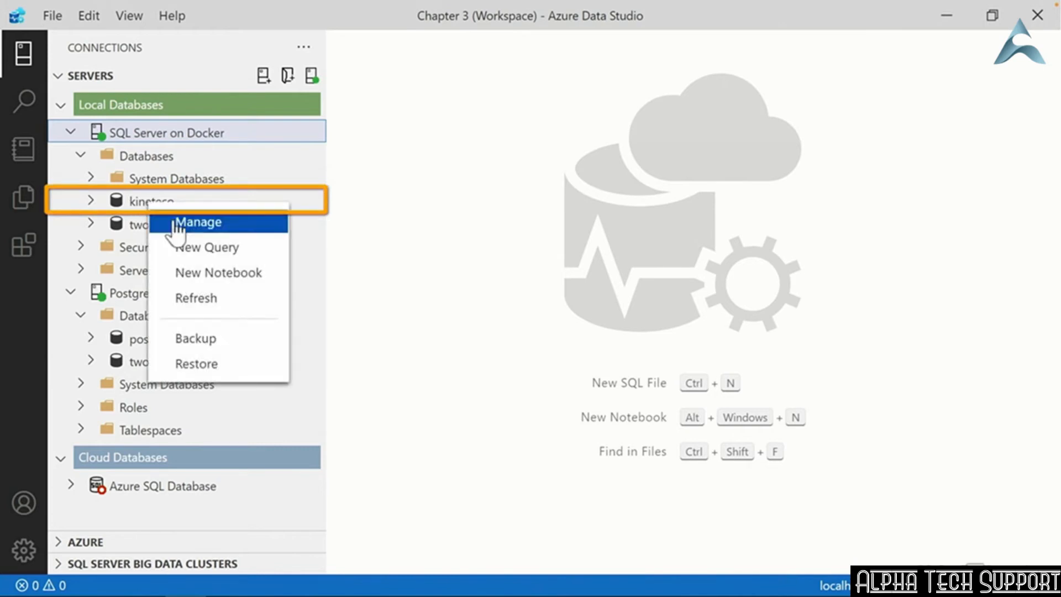
pyautogui.click(214, 255)
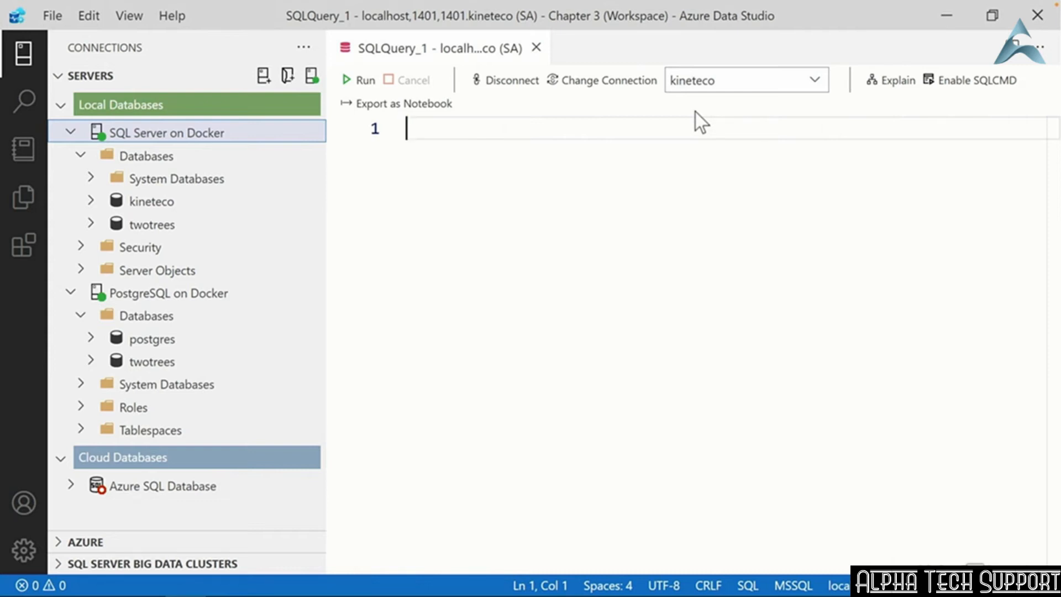
# - Insert the sqlCreateTable snippet into the empty kineteco query
pyautogui.write('sql')
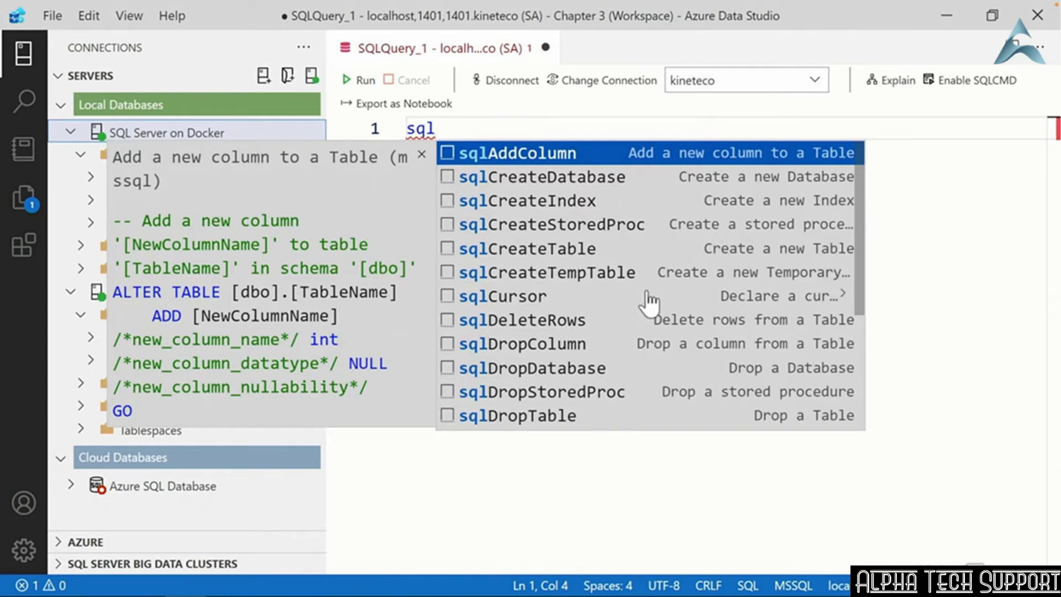
pyautogui.press('Down')
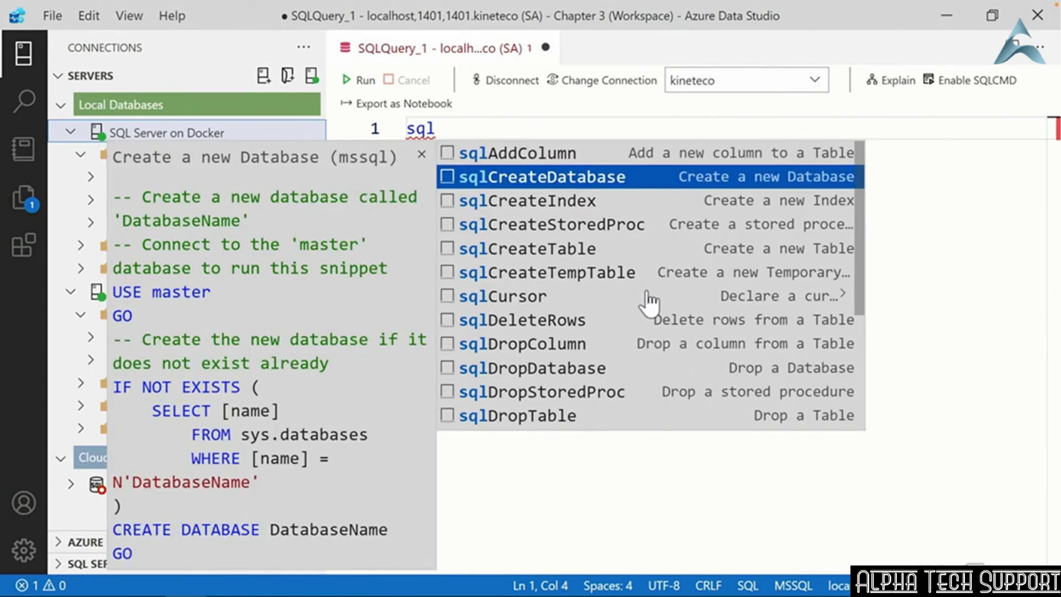
pyautogui.press('Down')
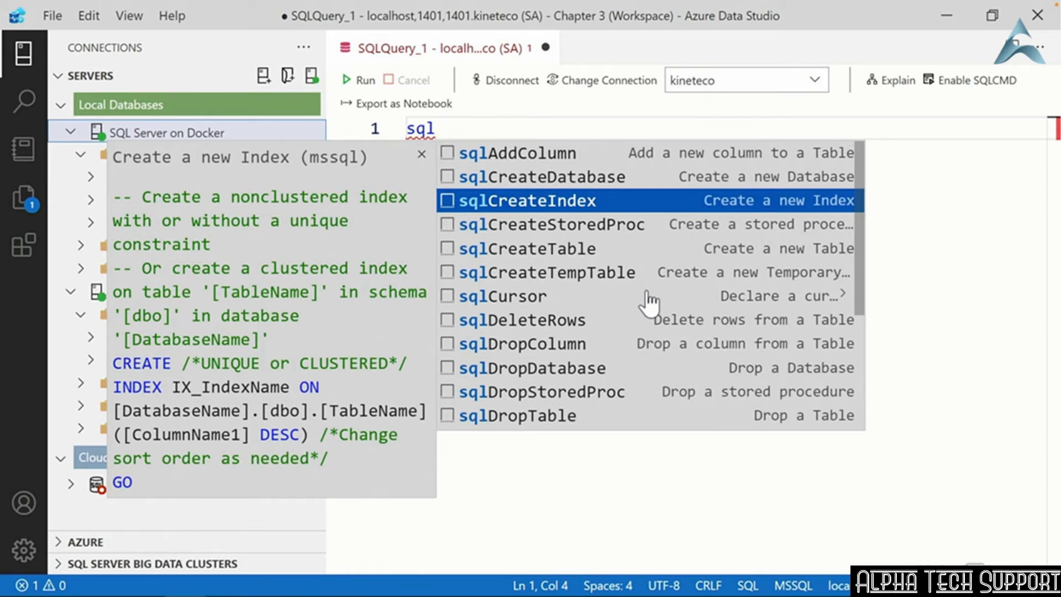
pyautogui.press('Down')
pyautogui.press('Down')
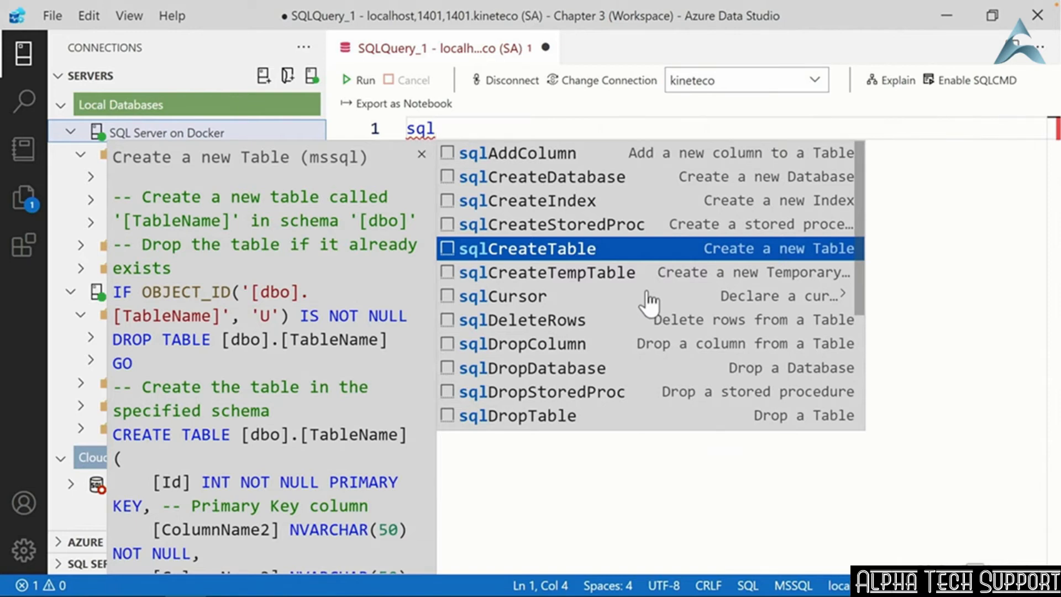
pyautogui.press('Return')
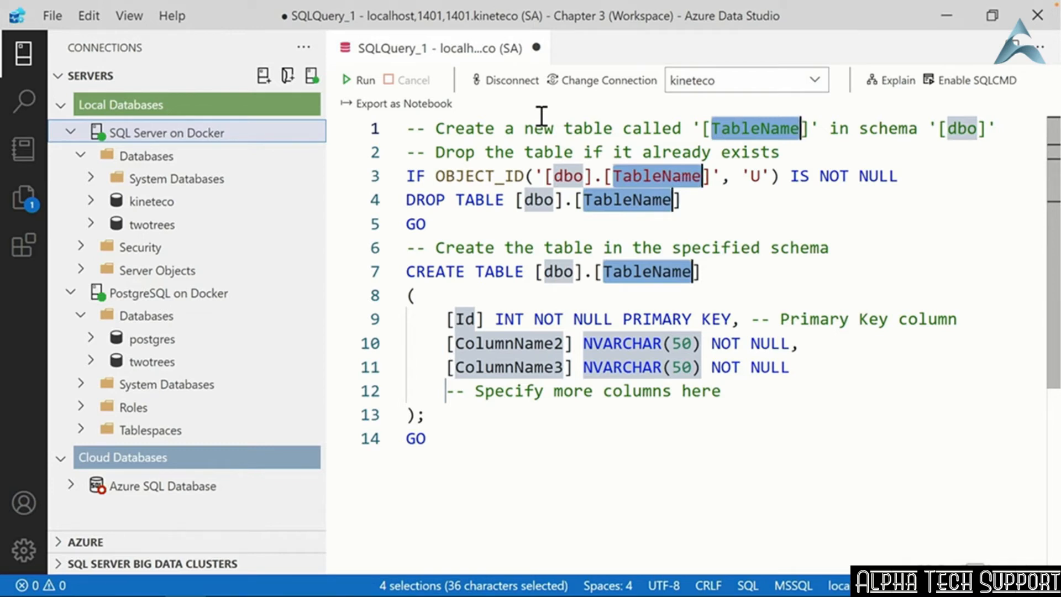
# - Name the snippet's table Products and keep dbo as its schema
pyautogui.write('Pr')
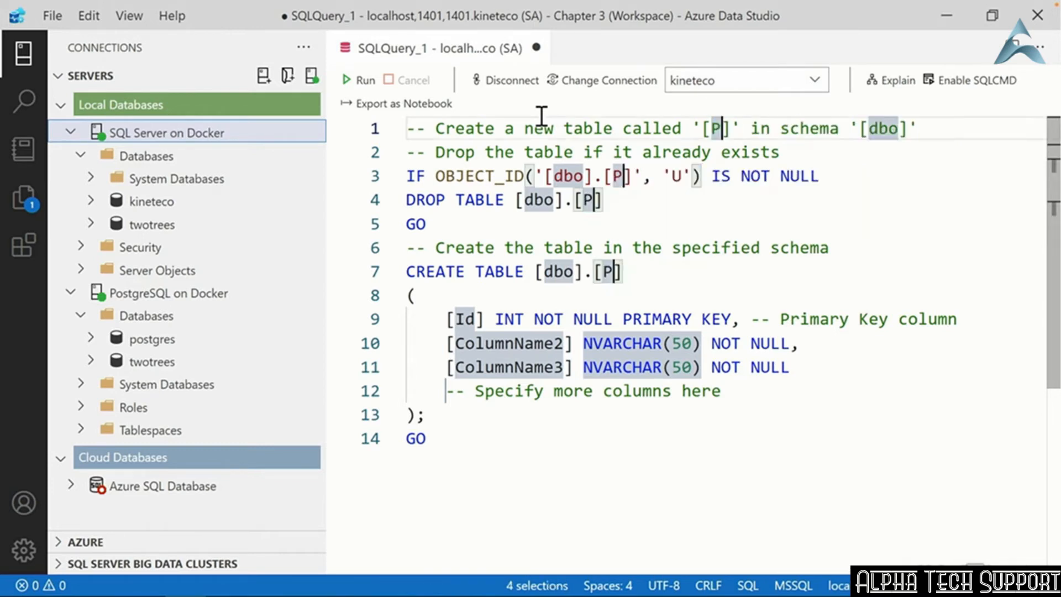
pyautogui.write('oducts')
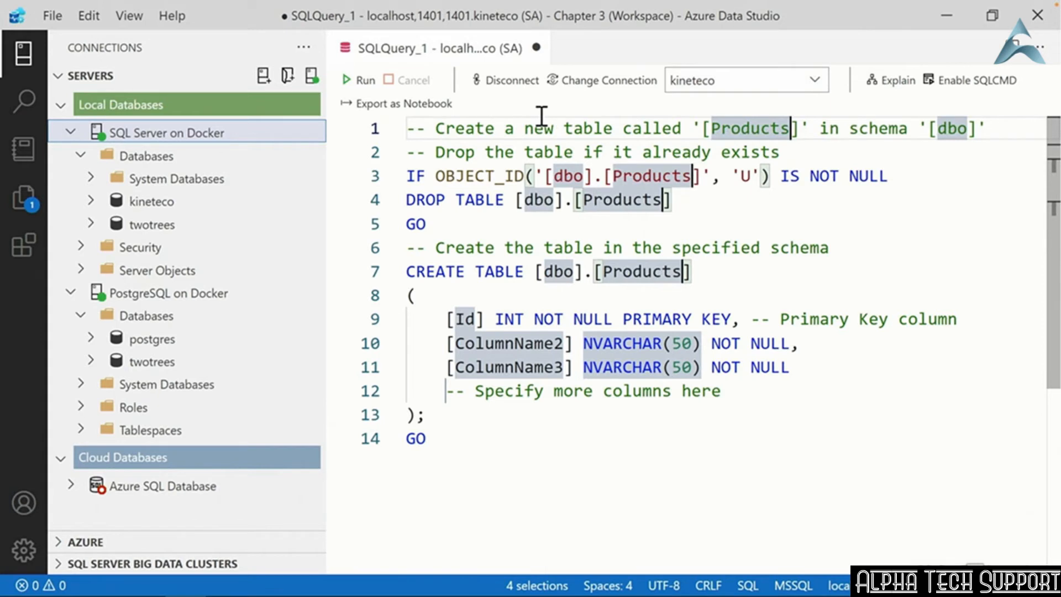
pyautogui.press('Tab')
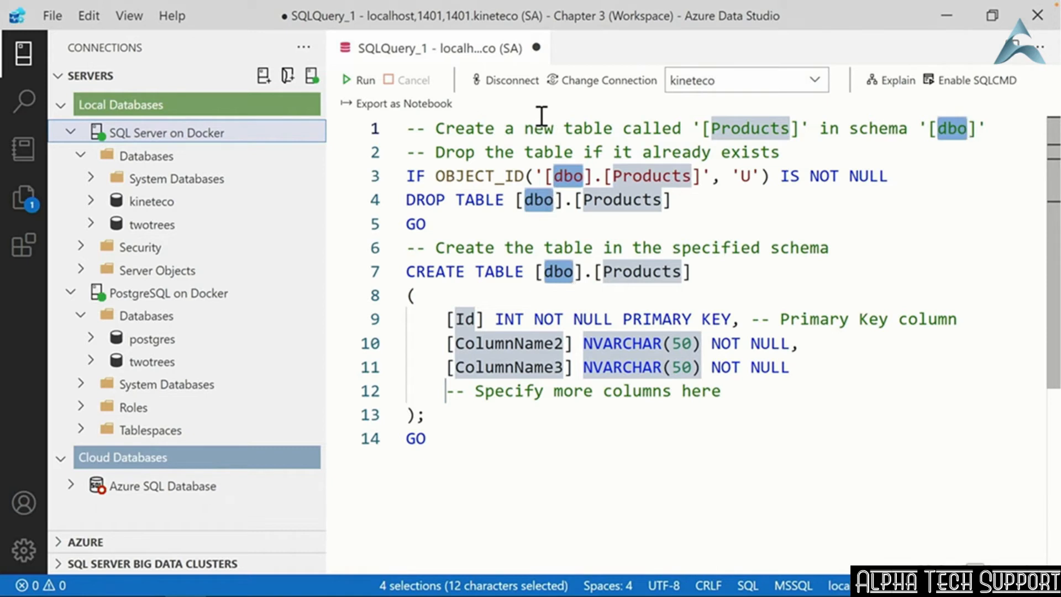
pyautogui.press('Tab')
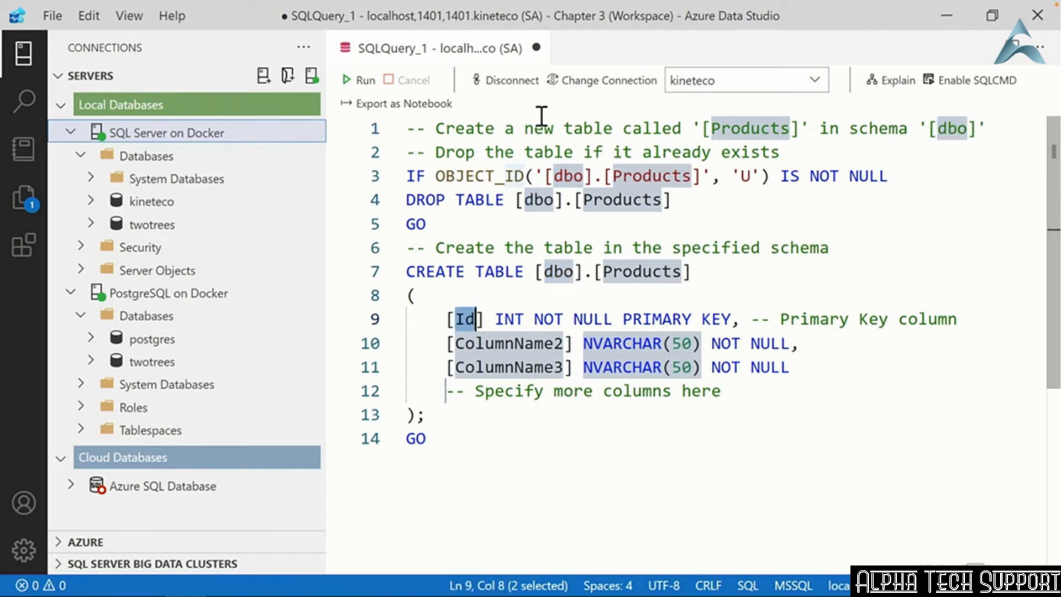
# - Name the primary key column ProductID and the second column ProductName, keeping its NVARCHAR(50) data type
pyautogui.write('Prod')
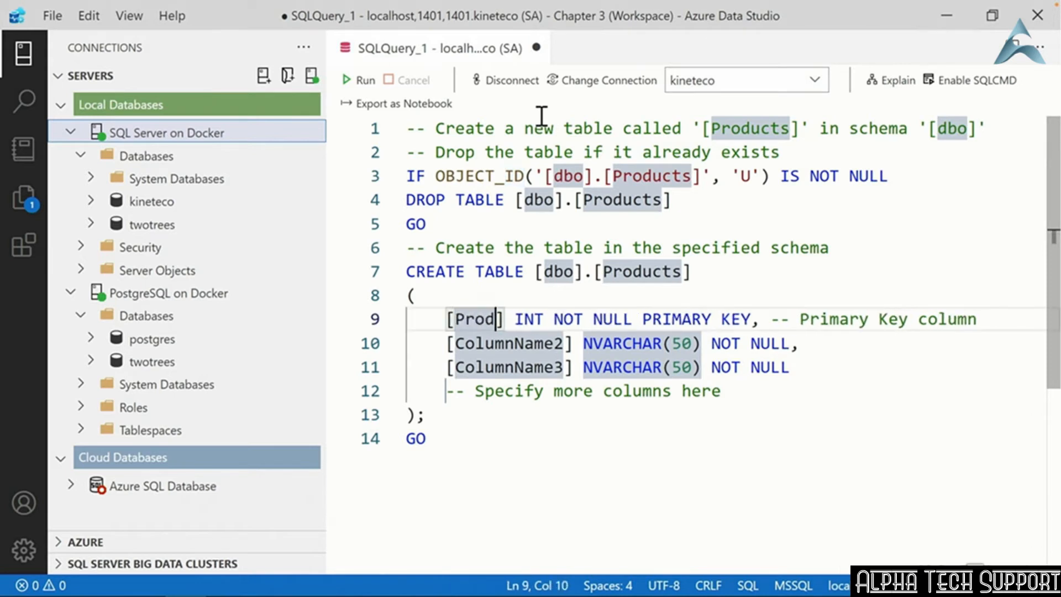
pyautogui.write('uctID')
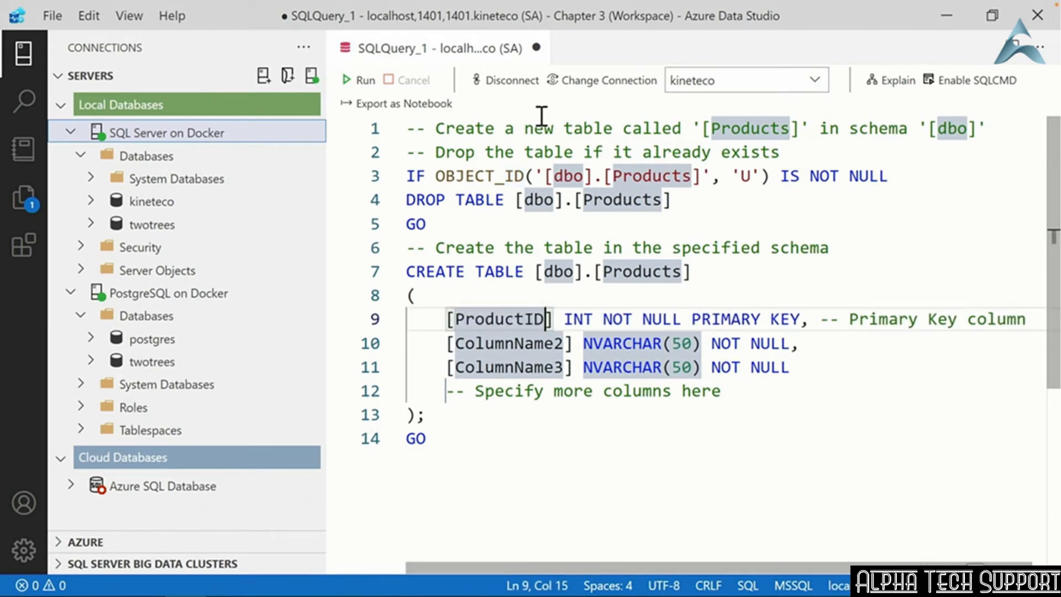
pyautogui.press('Tab')
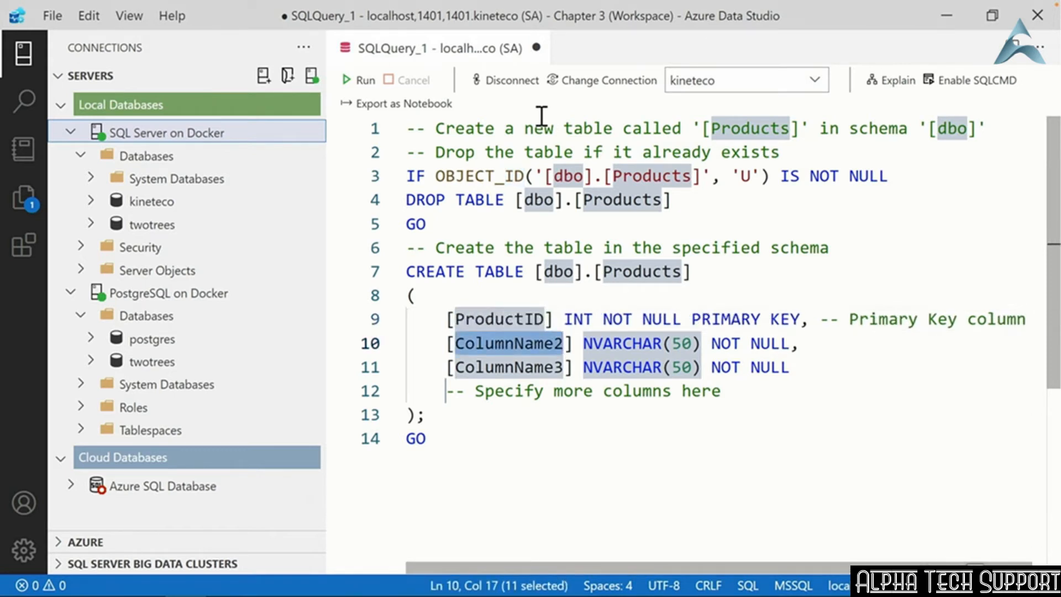
pyautogui.write('ProductName')
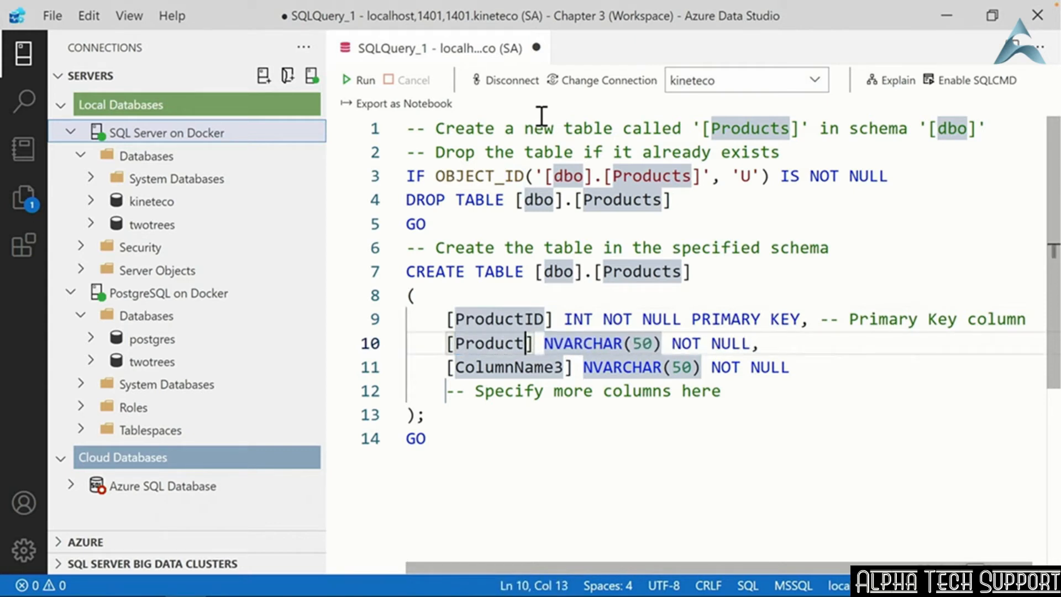
pyautogui.press('Tab')
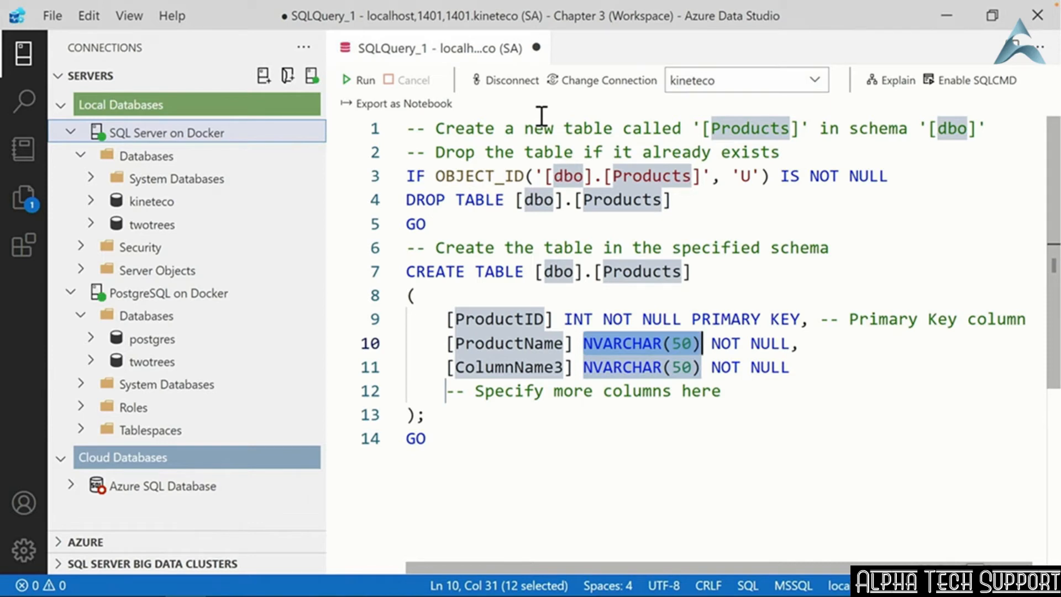
pyautogui.press('Tab')
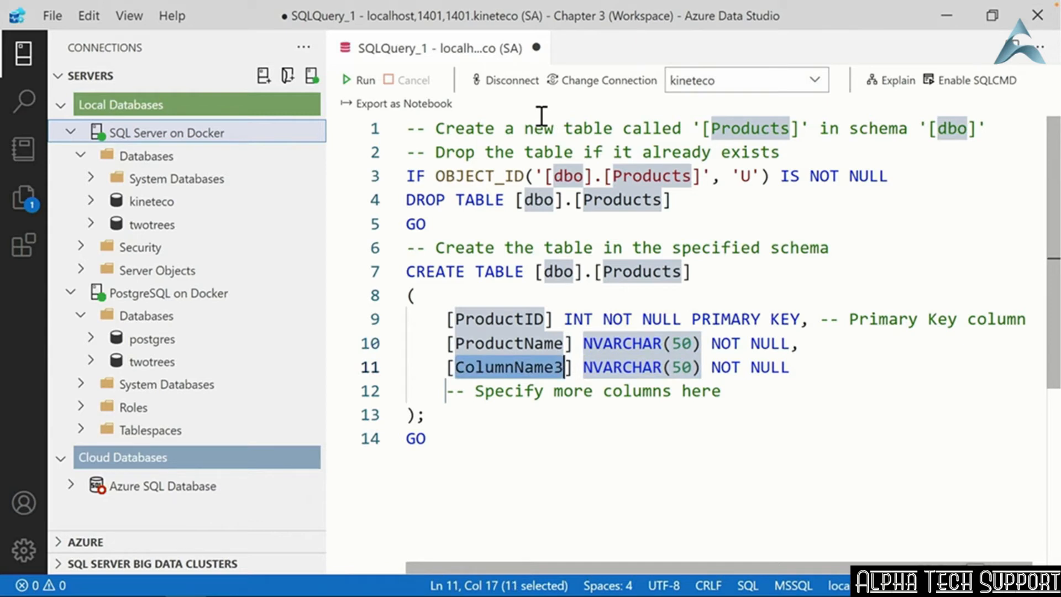
# - Name the third column Price with the SmallMoney data type and finish filling in the snippet
pyautogui.write('Price')
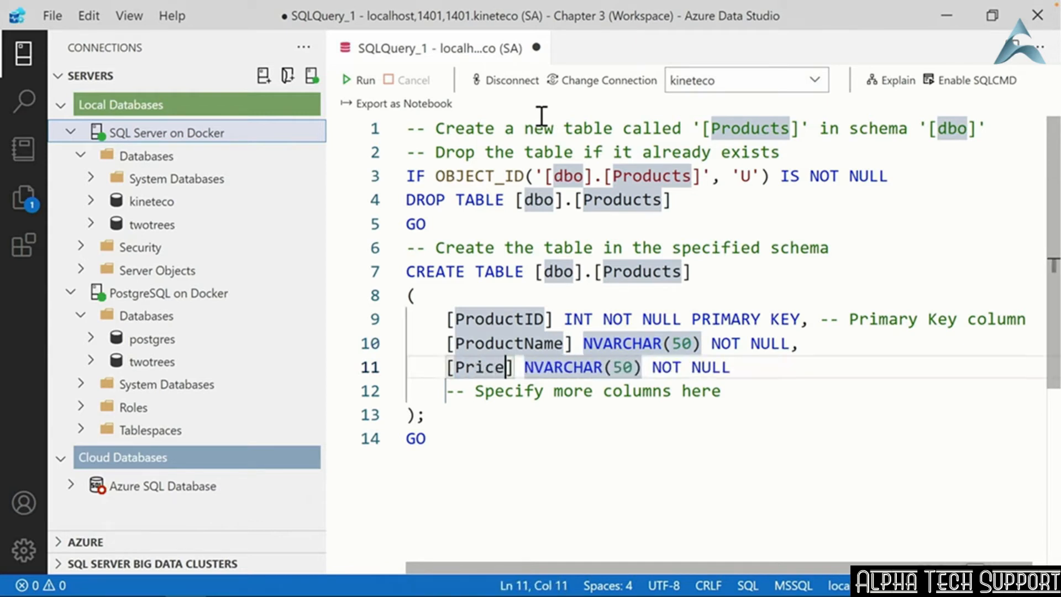
pyautogui.press('Tab')
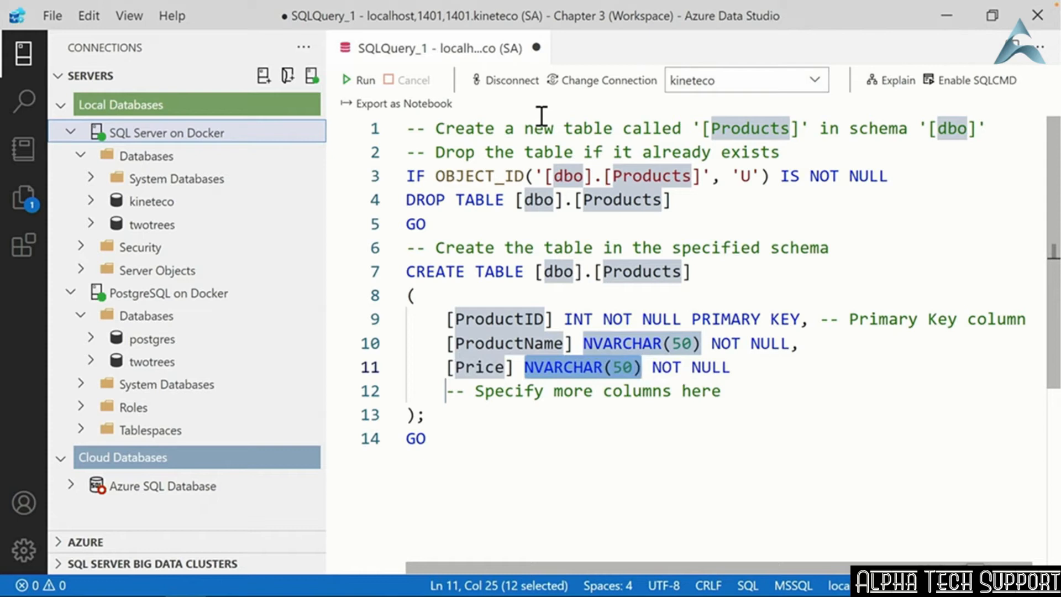
pyautogui.write('SmallMoney')
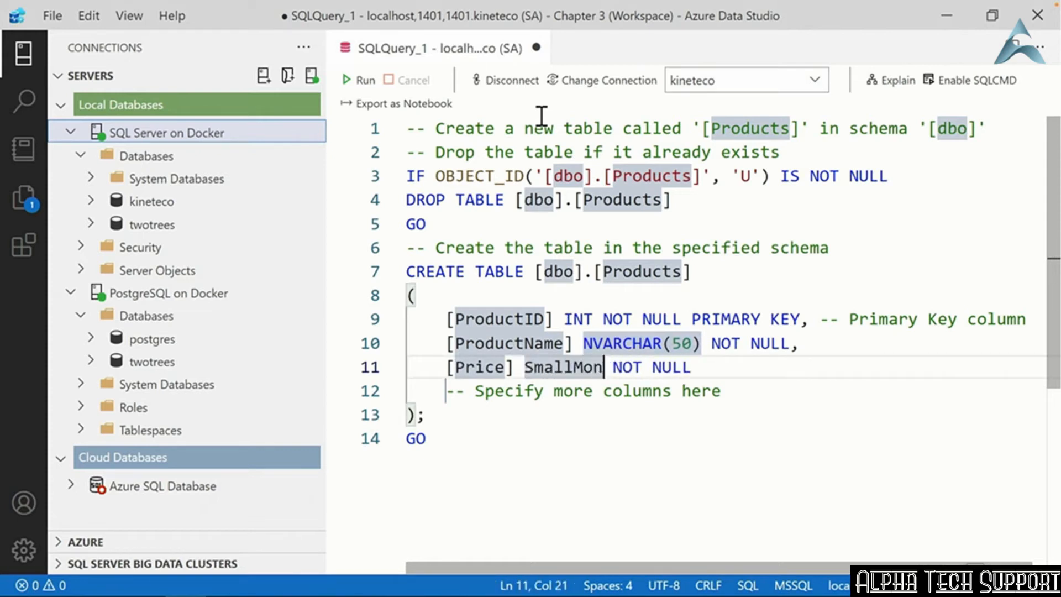
pyautogui.press('Down')
pyautogui.press('Home')
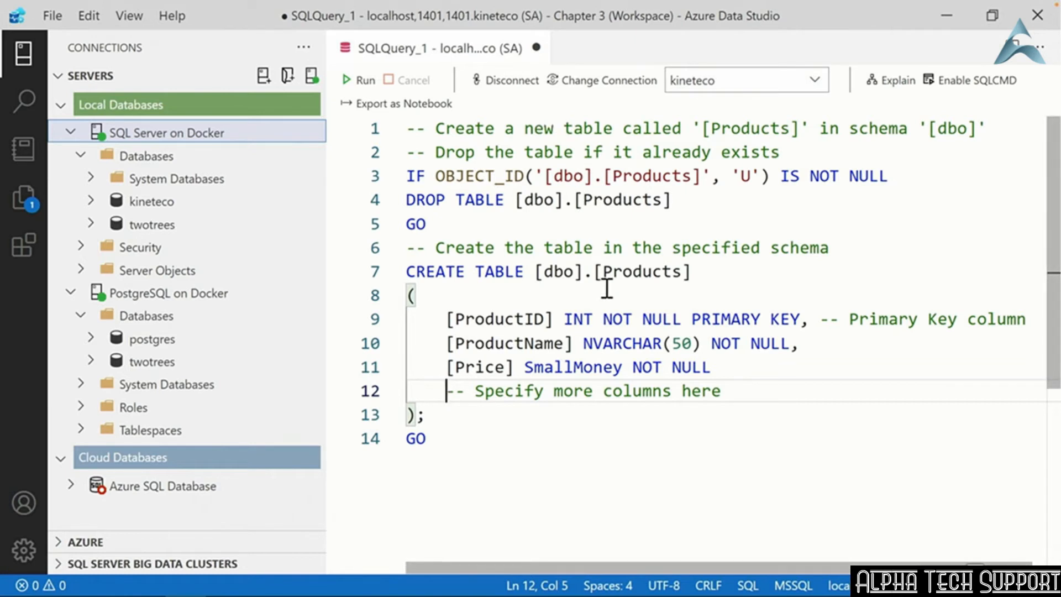
# - Add IDENTITY(1,1) to the ProductID column definition, between INT and NOT NULL
pyautogui.click(603, 320)
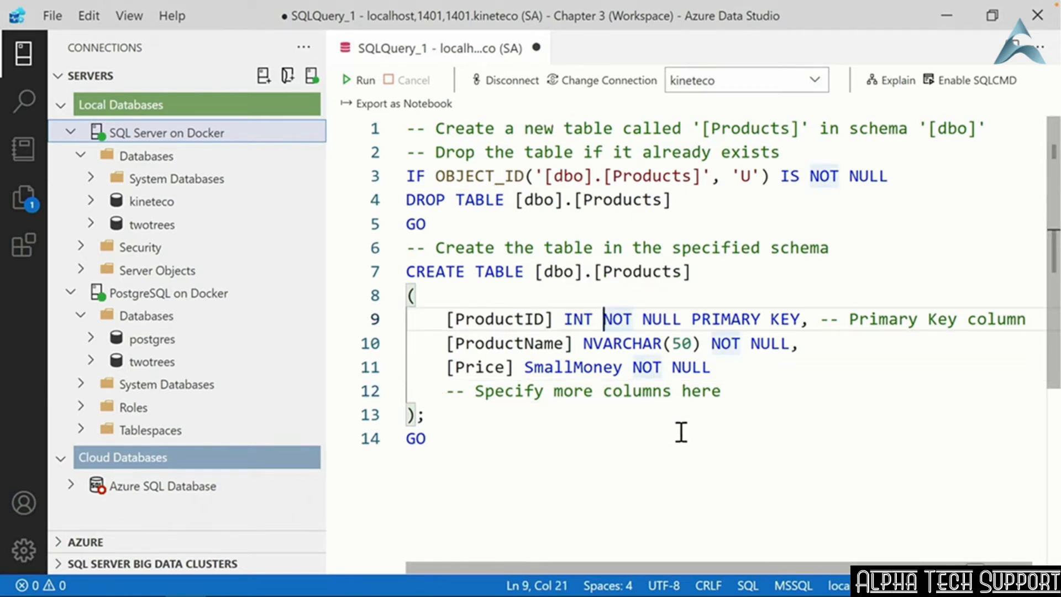
pyautogui.write('IDENTITY(1,1')
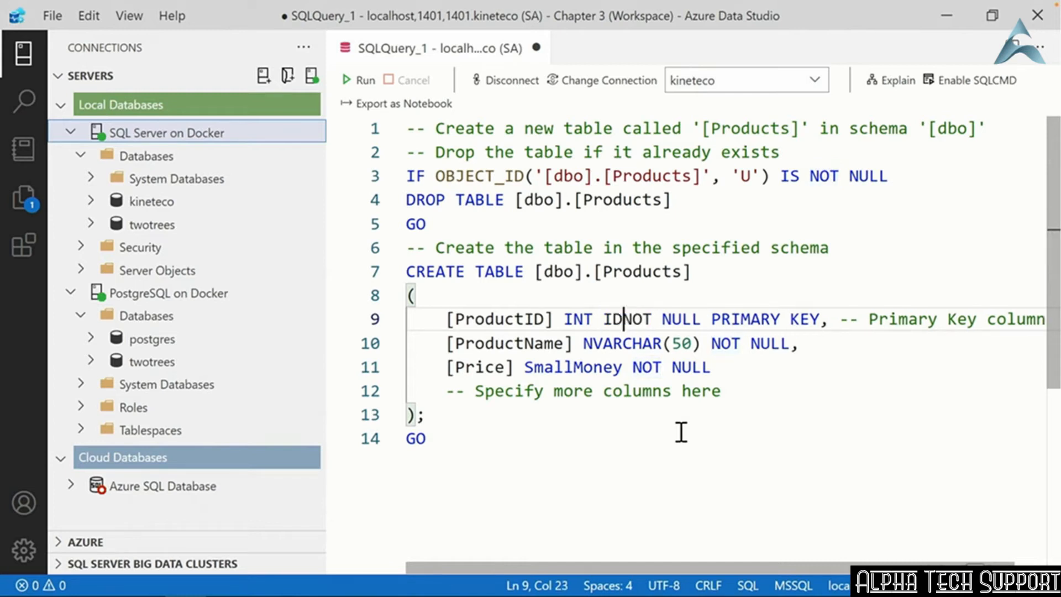
pyautogui.write(')')
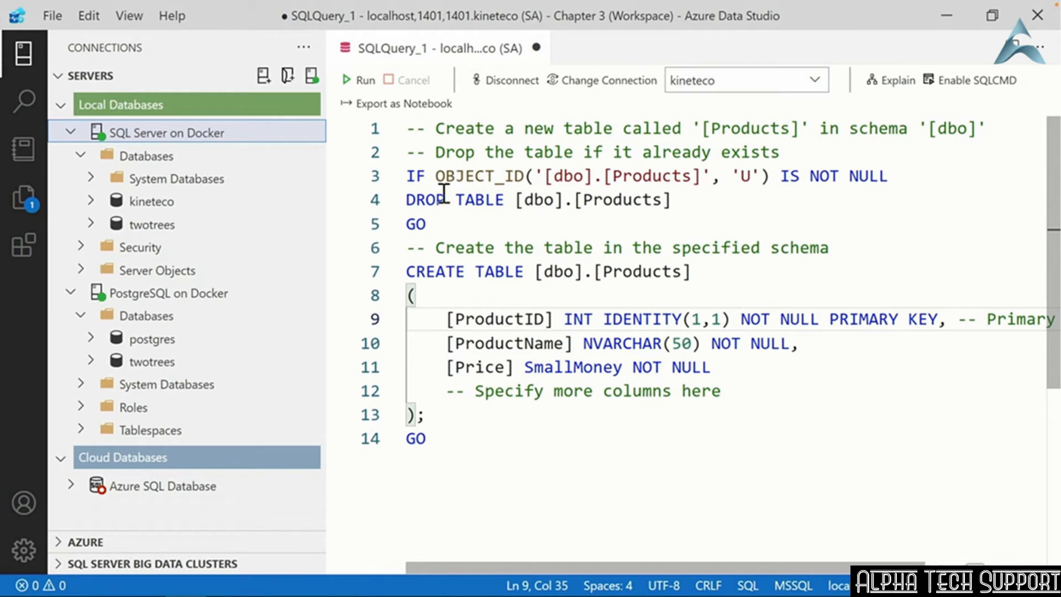
# - Run the create table script and close the query without saving it
pyautogui.click(363, 83)
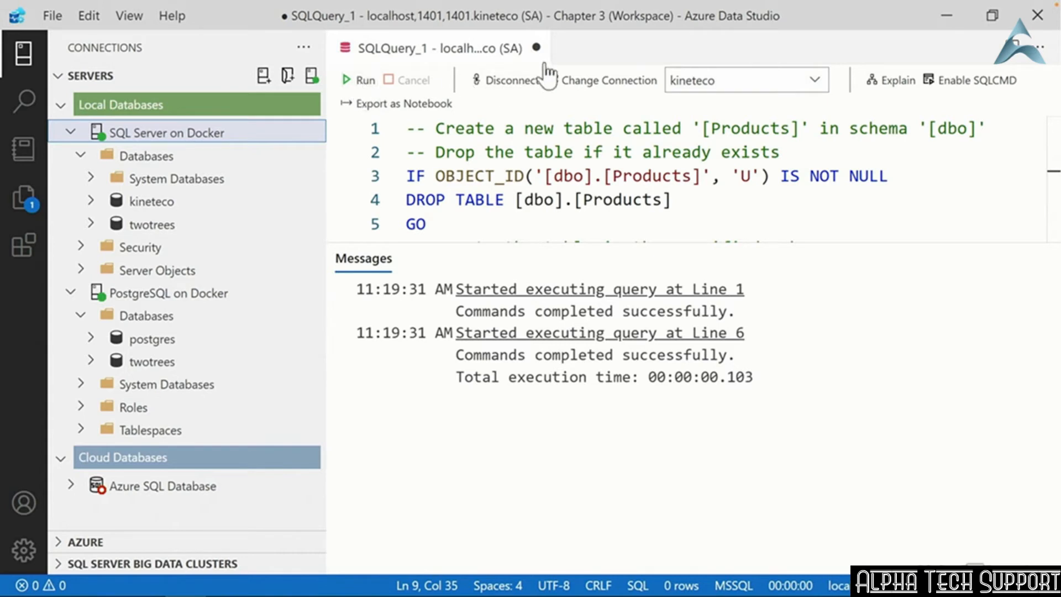
pyautogui.click(535, 48)
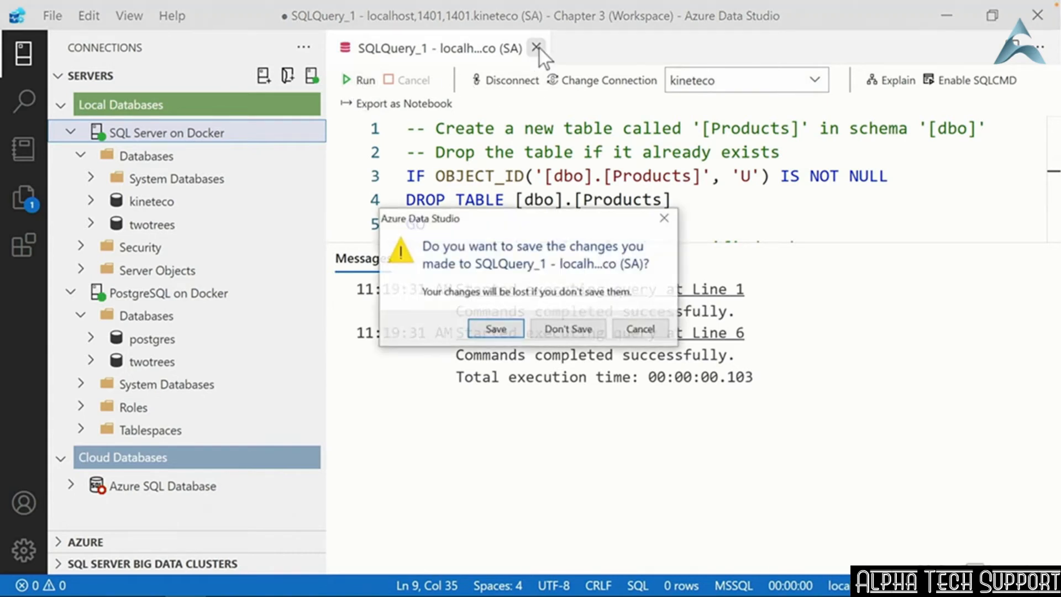
pyautogui.click(569, 328)
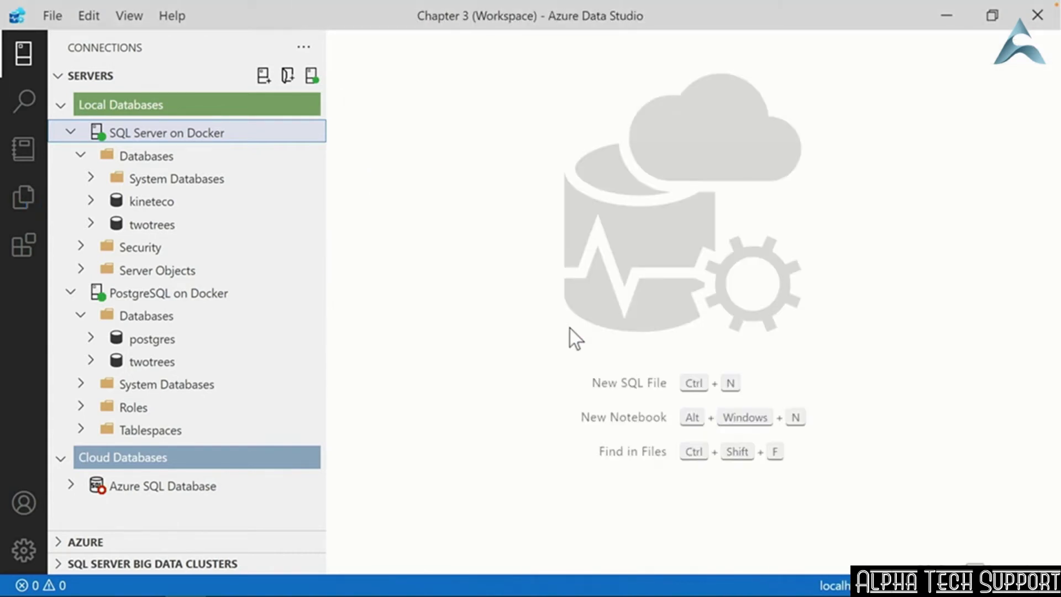
# - Refresh the kineteco database's Tables folder and expand dbo.Products to examine its columns
pyautogui.click(91, 201)
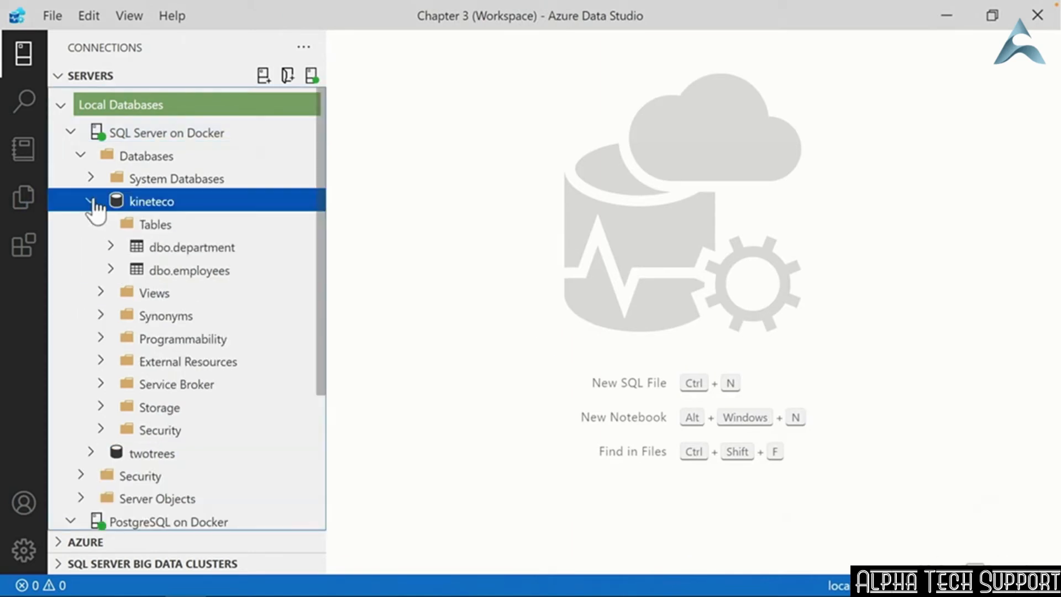
pyautogui.rightClick(148, 224)
pyautogui.click(205, 287)
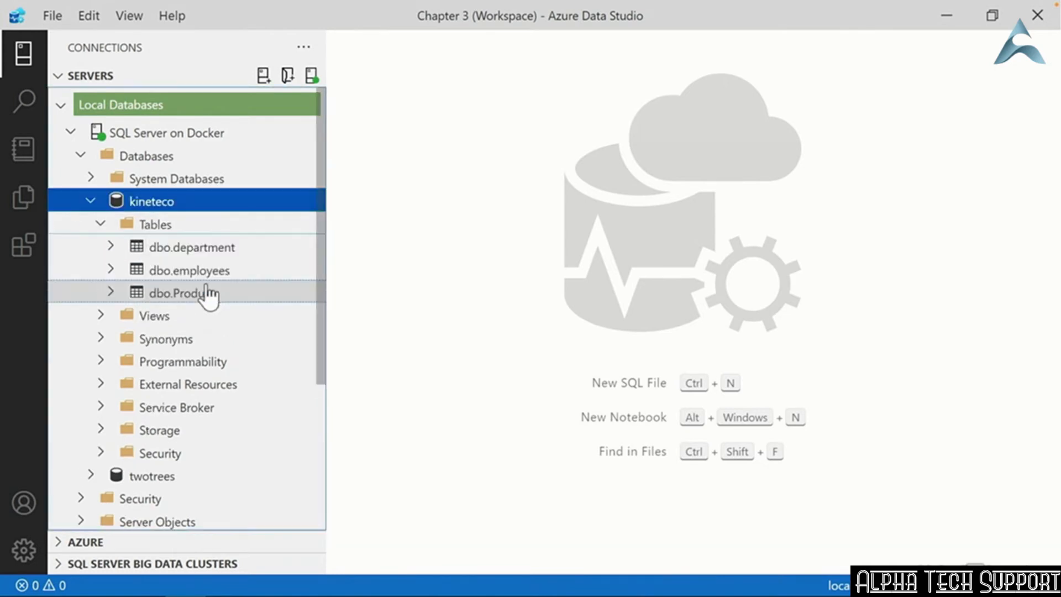
pyautogui.click(183, 295)
pyautogui.click(121, 315)
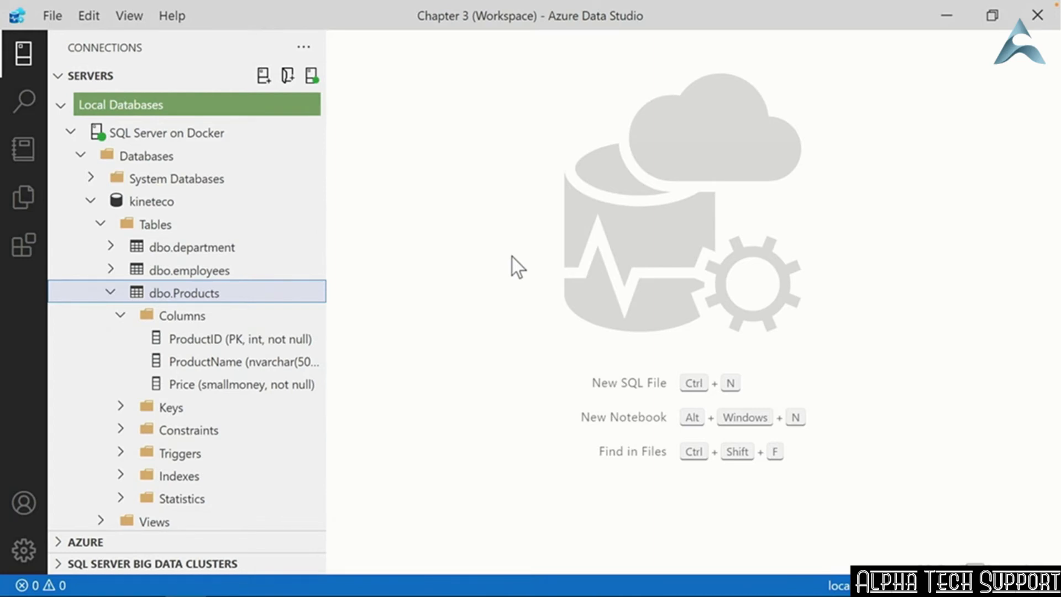
# - Open the user snippets file for the SQL language through the Configure User Snippets command
pyautogui.hotkey('ctrl', 'shift', 'p')
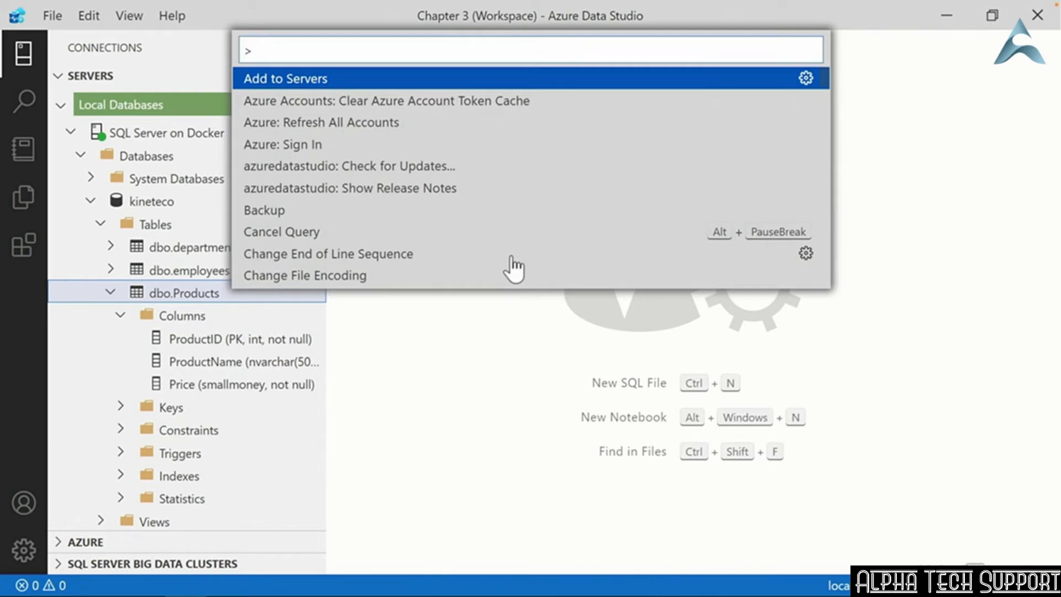
pyautogui.write('snip')
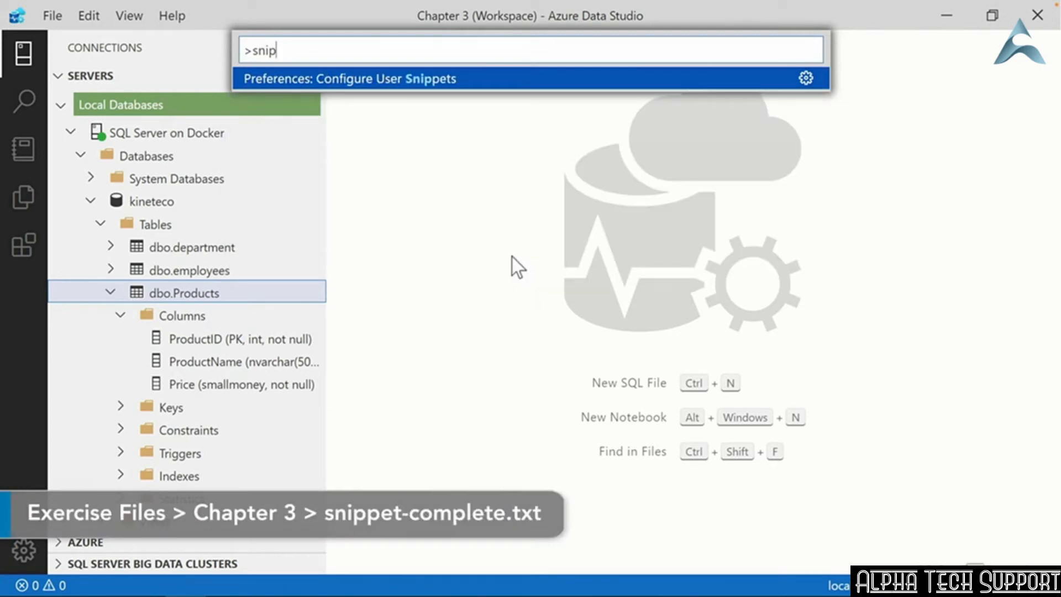
pyautogui.press('Return')
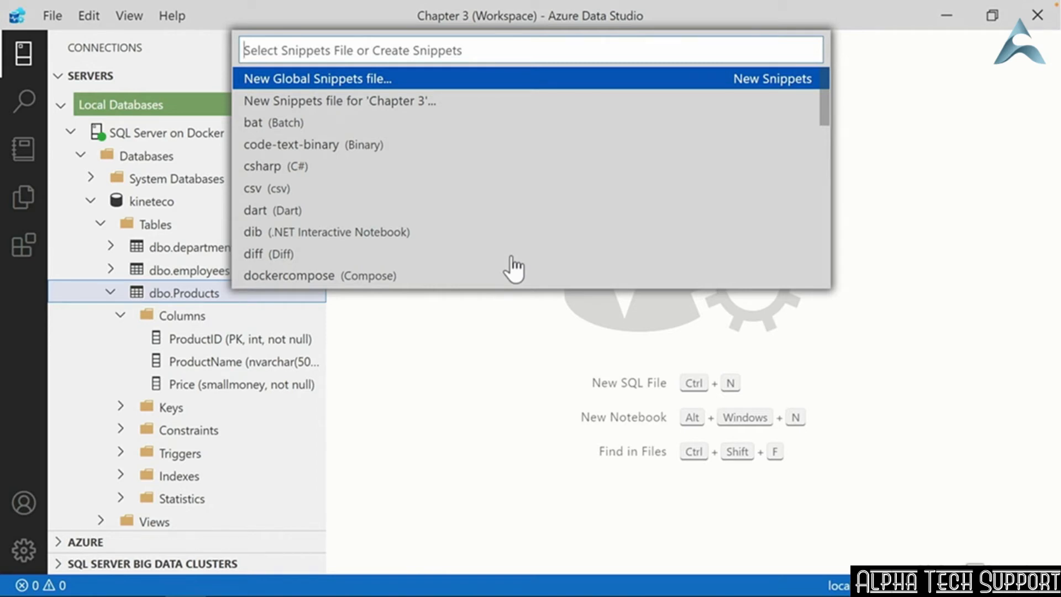
pyautogui.press('Down')
pyautogui.press('Down')
pyautogui.press('Down')
pyautogui.press('Down')
pyautogui.press('Down')
pyautogui.press('Down')
pyautogui.press('Down')
pyautogui.press('Down')
pyautogui.press('Down')
pyautogui.press('Down')
pyautogui.press('Down')
pyautogui.press('Down')
pyautogui.press('Down')
pyautogui.press('Down')
pyautogui.press('Down')
pyautogui.press('Down')
pyautogui.press('Down')
pyautogui.press('Down')
pyautogui.press('Down')
pyautogui.press('Down')
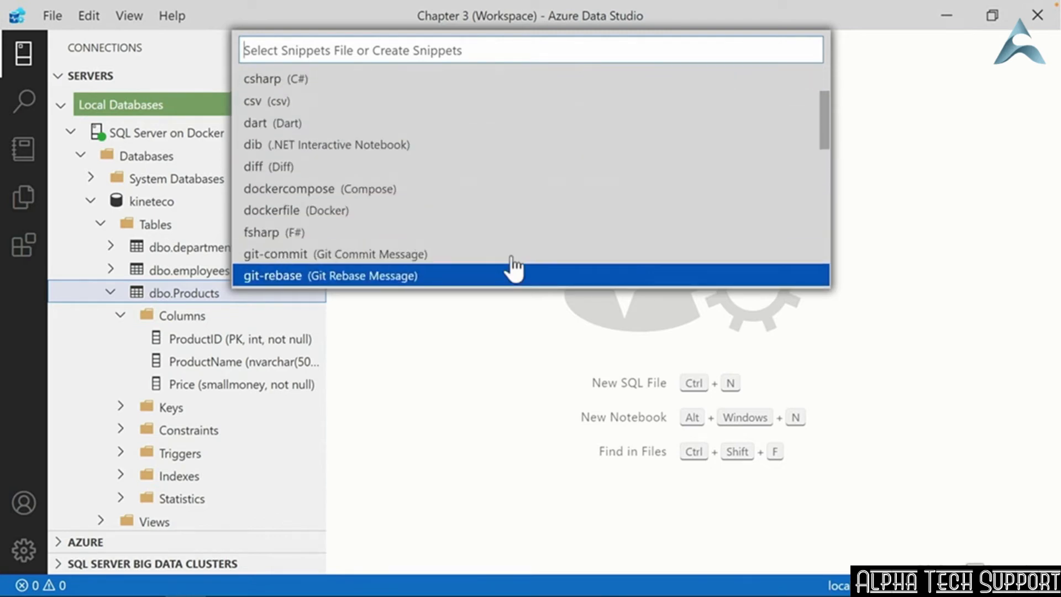
pyautogui.press('Down')
pyautogui.press('Down')
pyautogui.press('Down')
pyautogui.press('Down')
pyautogui.press('Down')
pyautogui.press('Down')
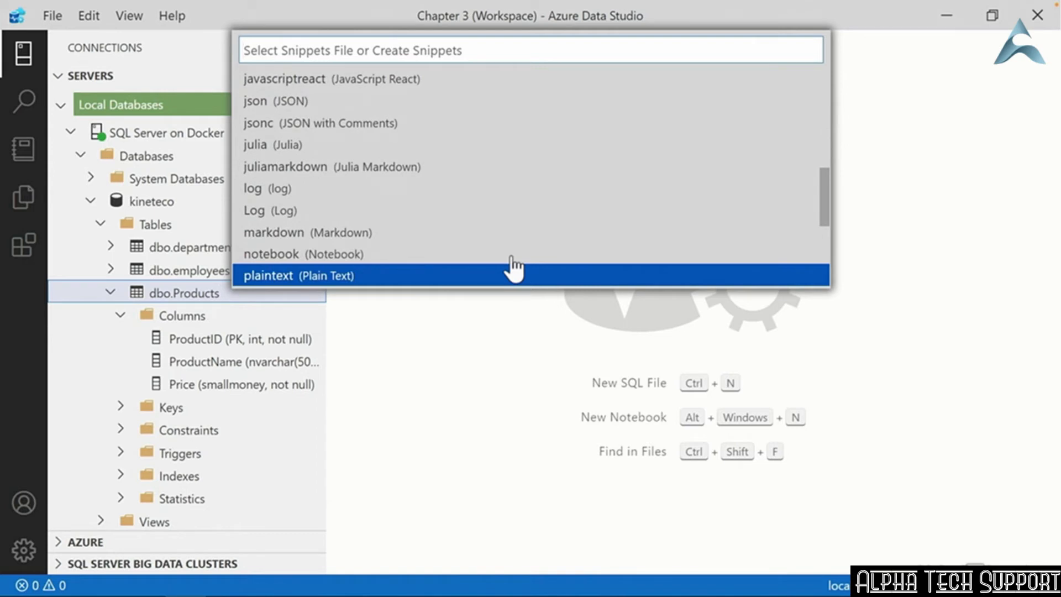
pyautogui.press('Down')
pyautogui.press('Down')
pyautogui.press('Down')
pyautogui.press('Down')
pyautogui.press('Down')
pyautogui.press('Down')
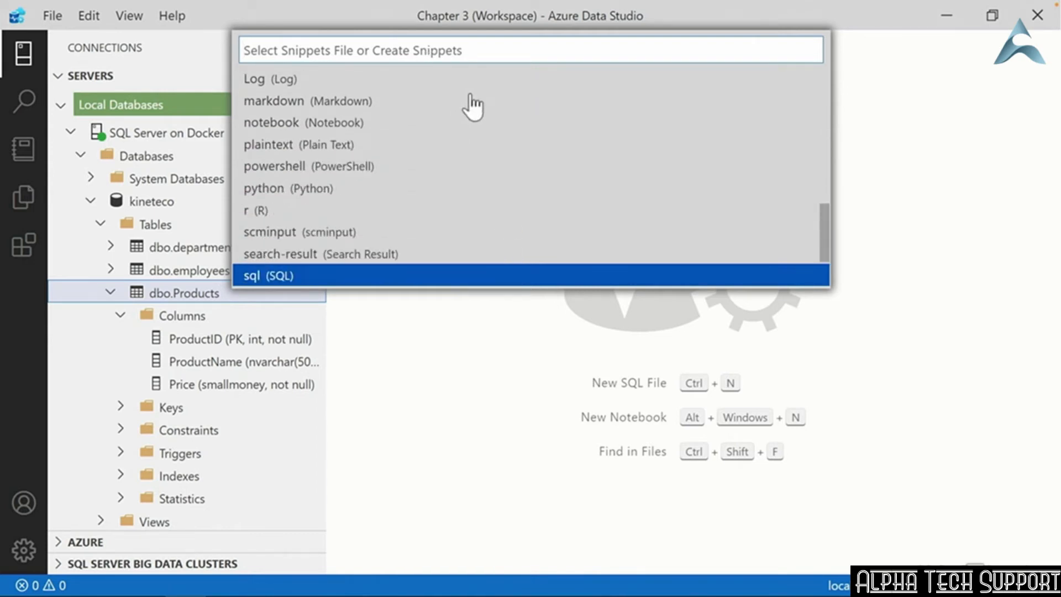
pyautogui.press('Return')
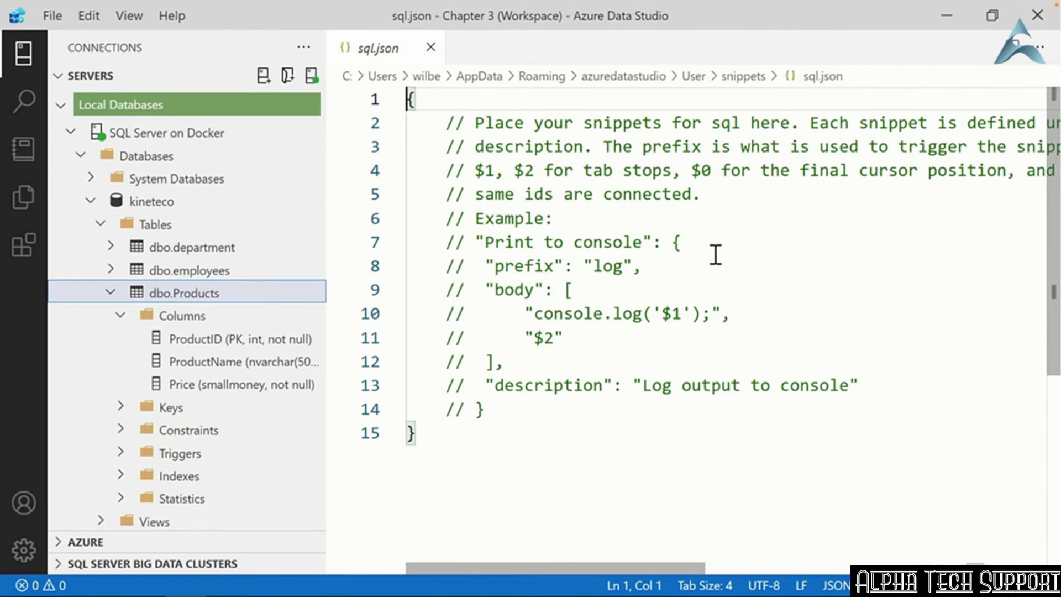
# - Add an empty "Insert Product" snippet object on a new line below the commented example
pyautogui.click(586, 413)
pyautogui.press('Return')
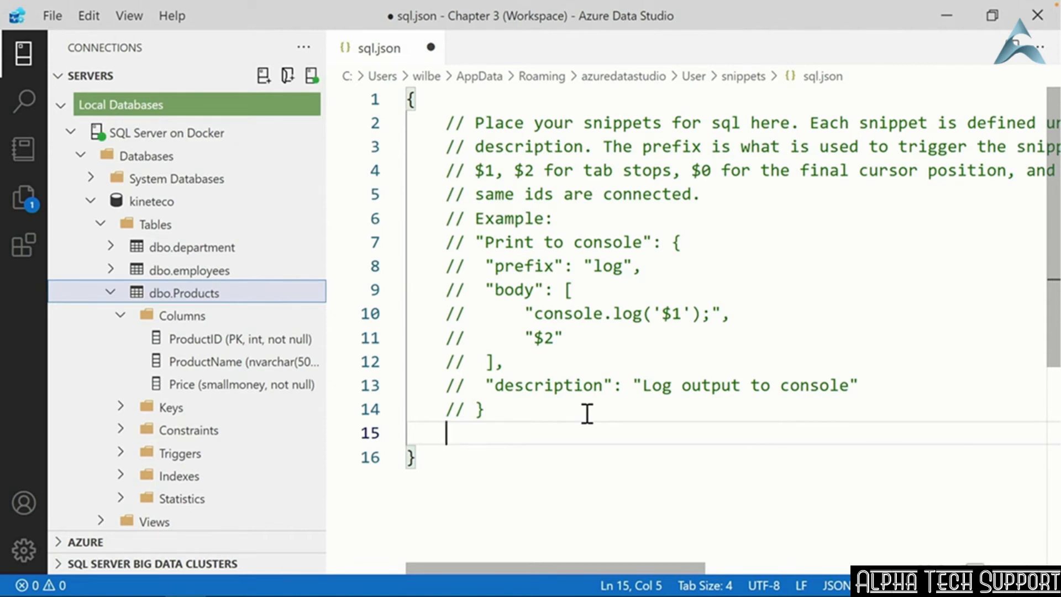
pyautogui.write('"Insert Product"')
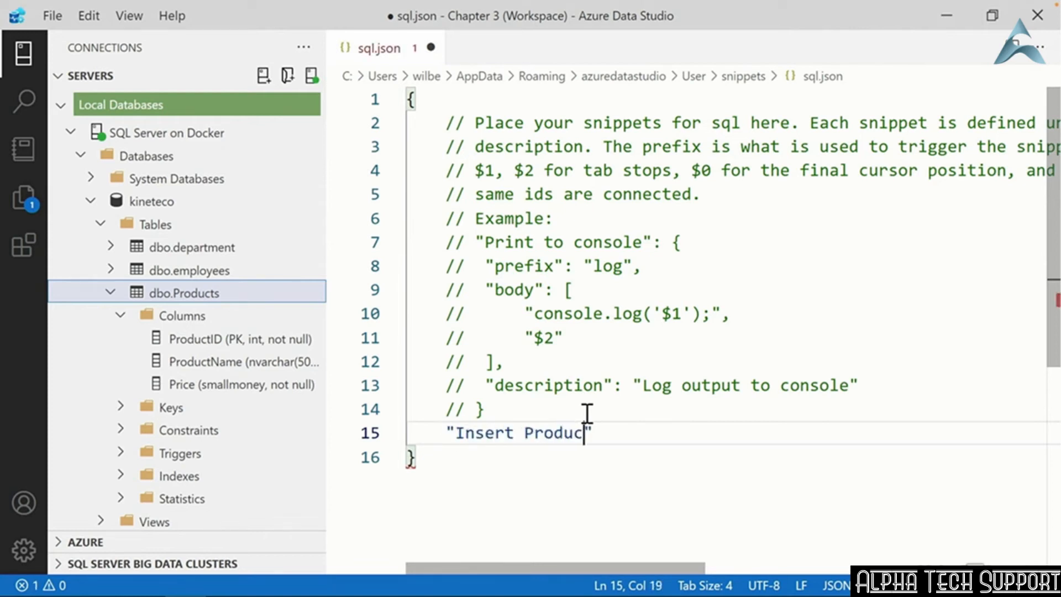
pyautogui.write(':')
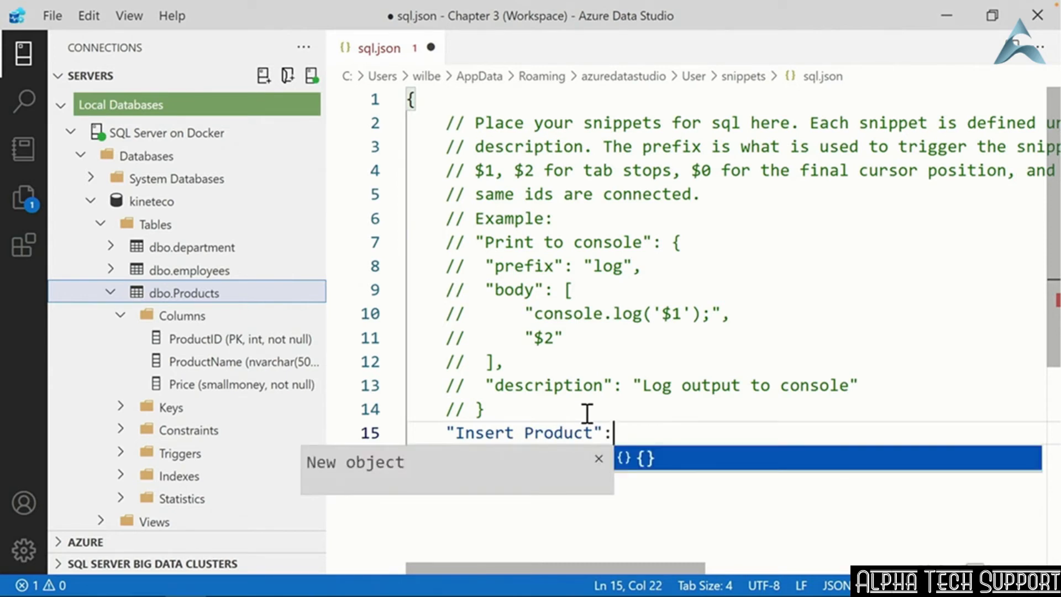
pyautogui.write('{')
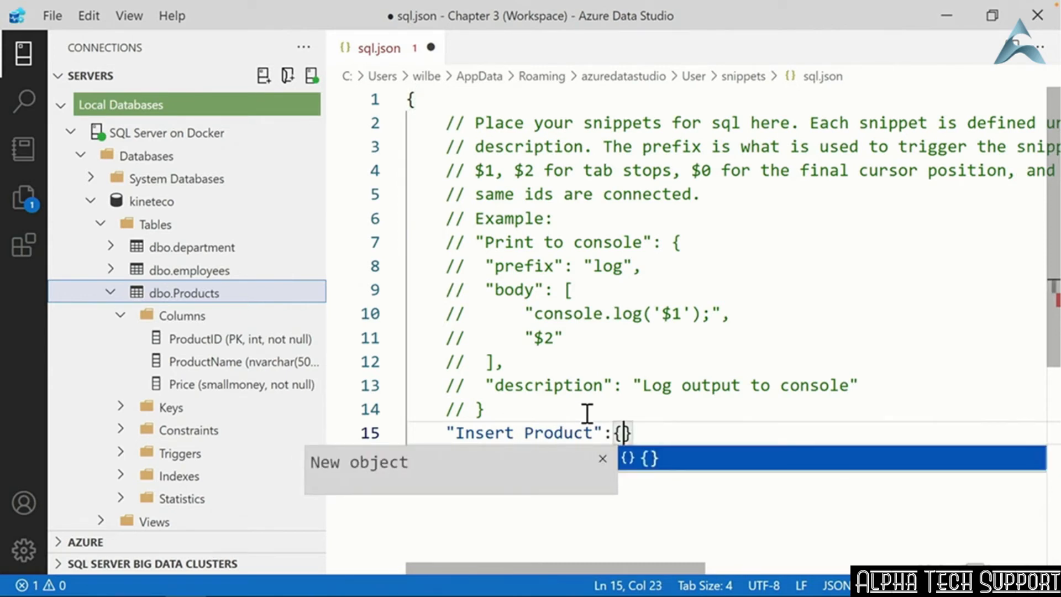
pyautogui.press('Escape')
pyautogui.press('Return')
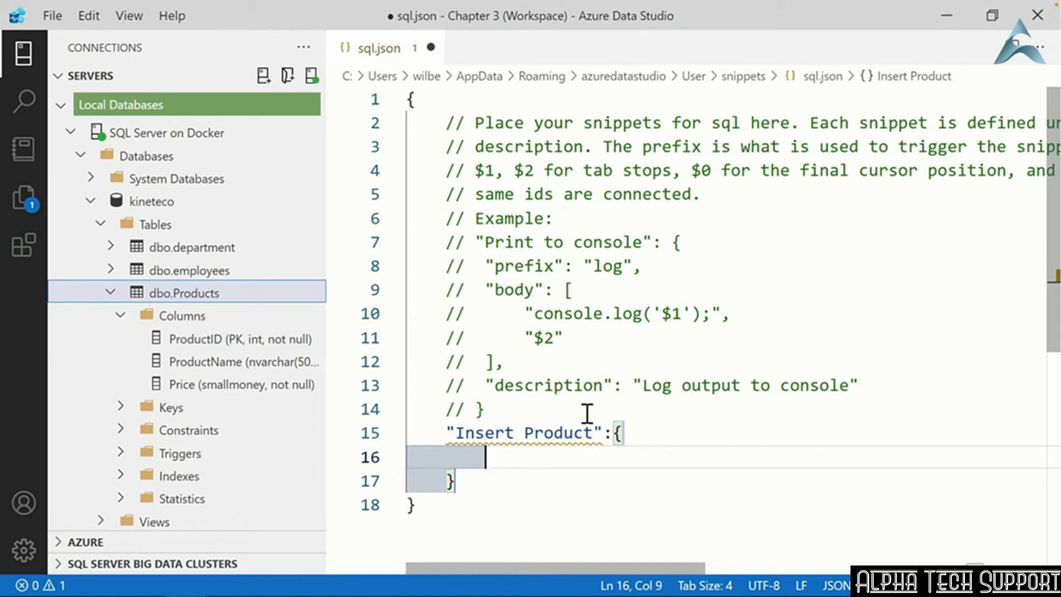
# - Give the Insert Product snippet the prefix "sqlInsertProduct", followed by a comma and a new line
pyautogui.write('"')
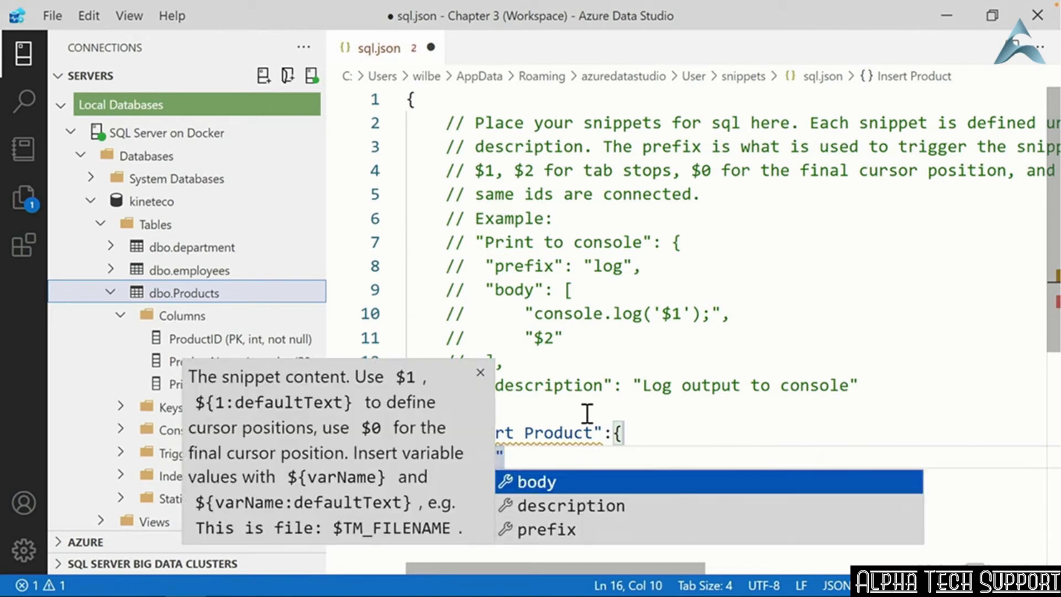
pyautogui.write('prefix"')
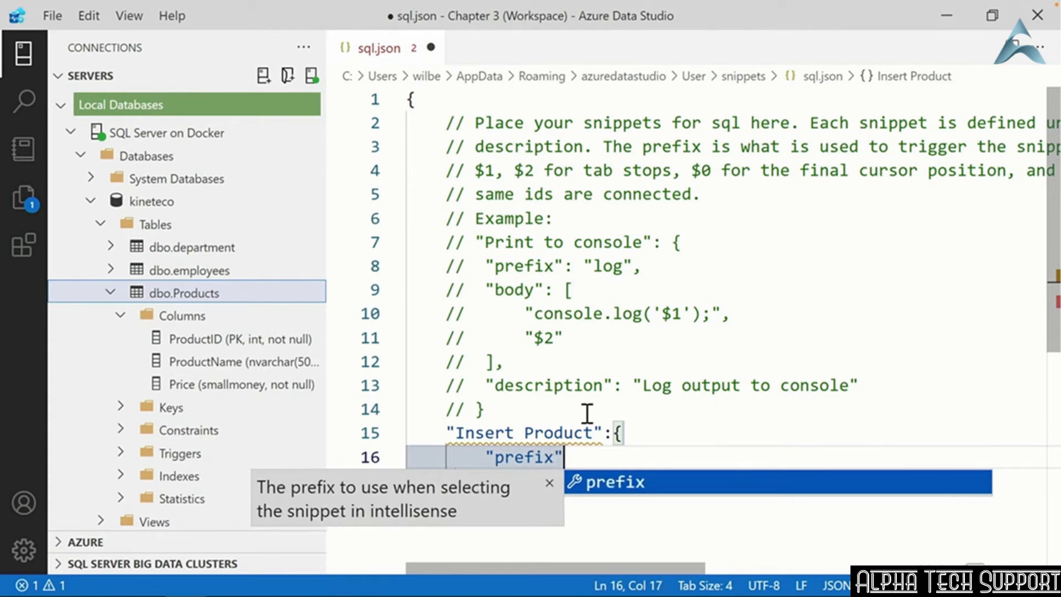
pyautogui.write(': "')
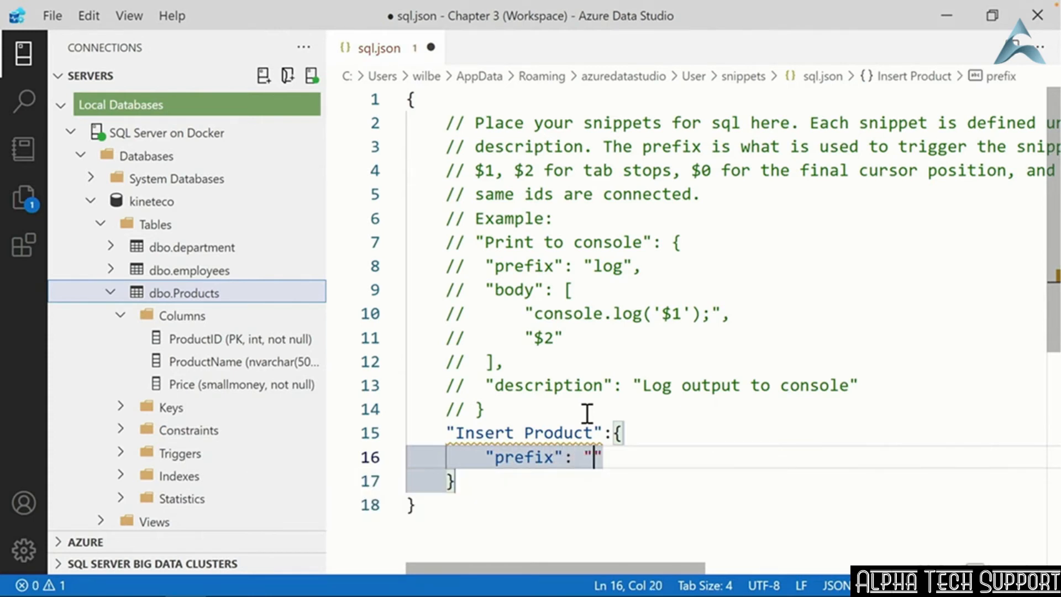
pyautogui.write('sql')
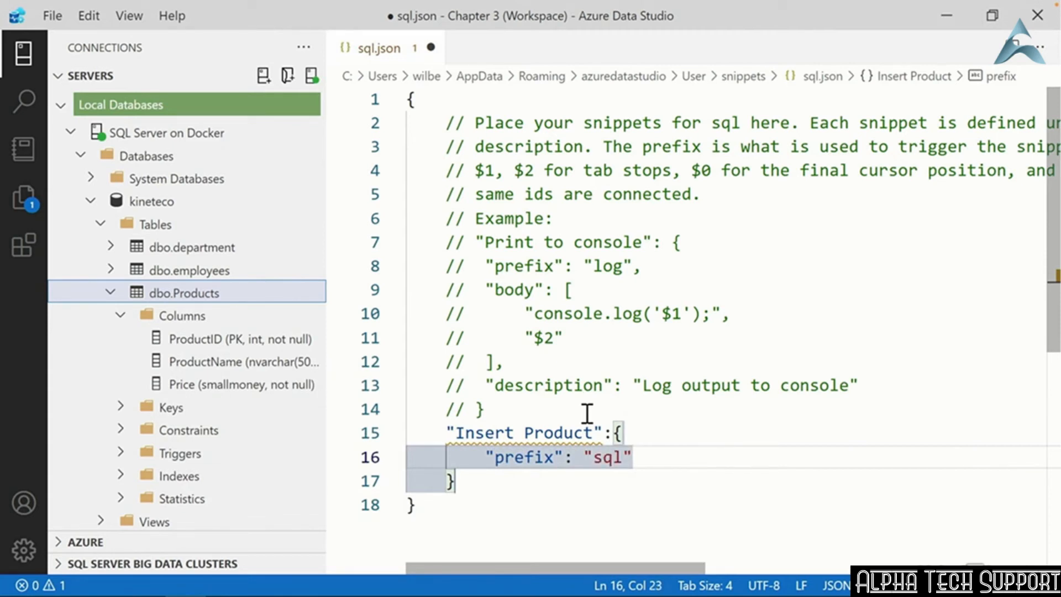
pyautogui.write('Insert')
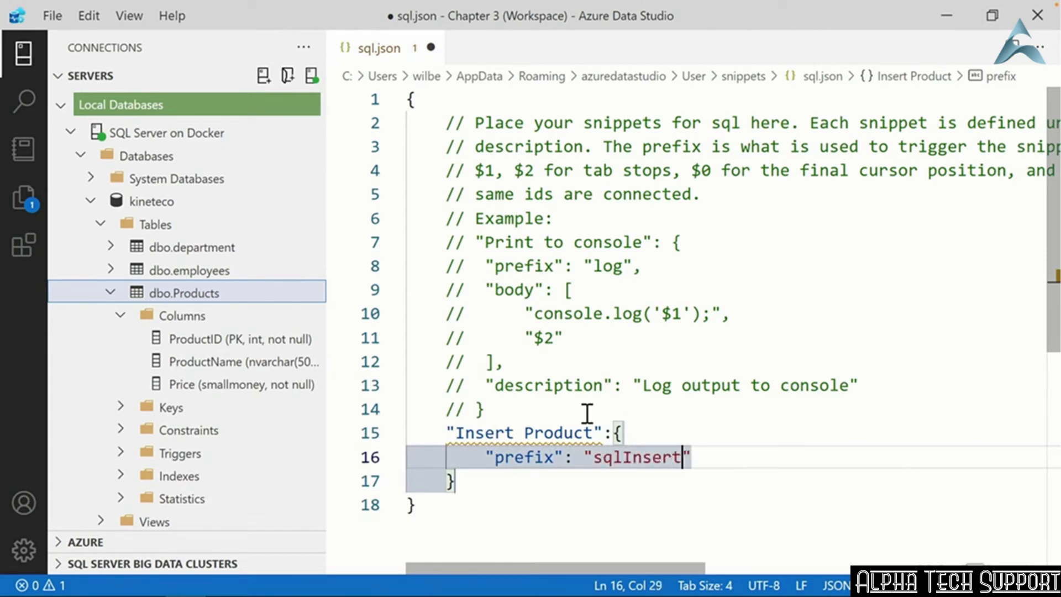
pyautogui.write('Product"')
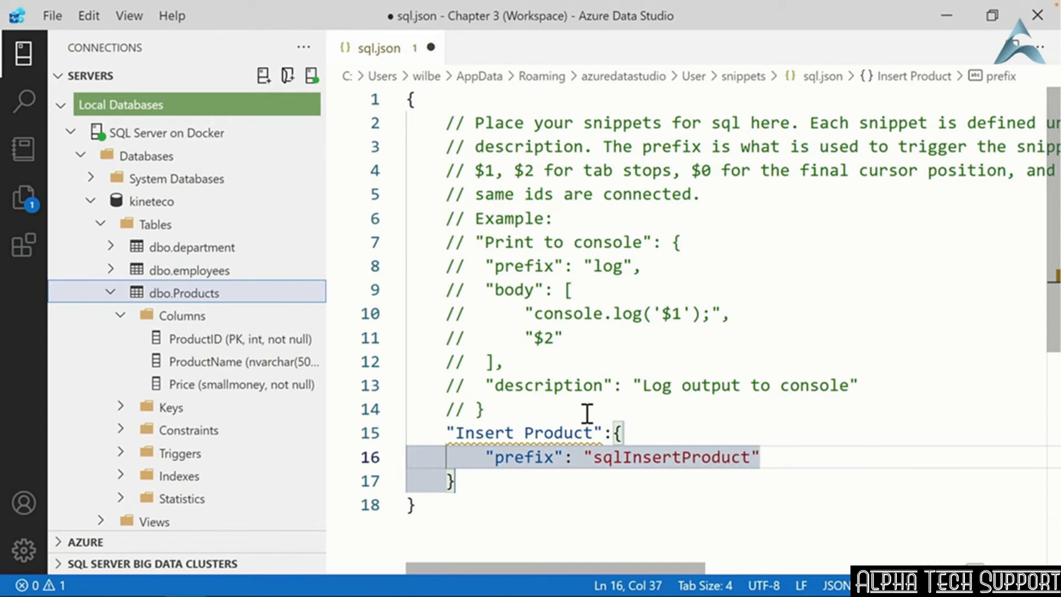
pyautogui.write(',')
pyautogui.press('Return')
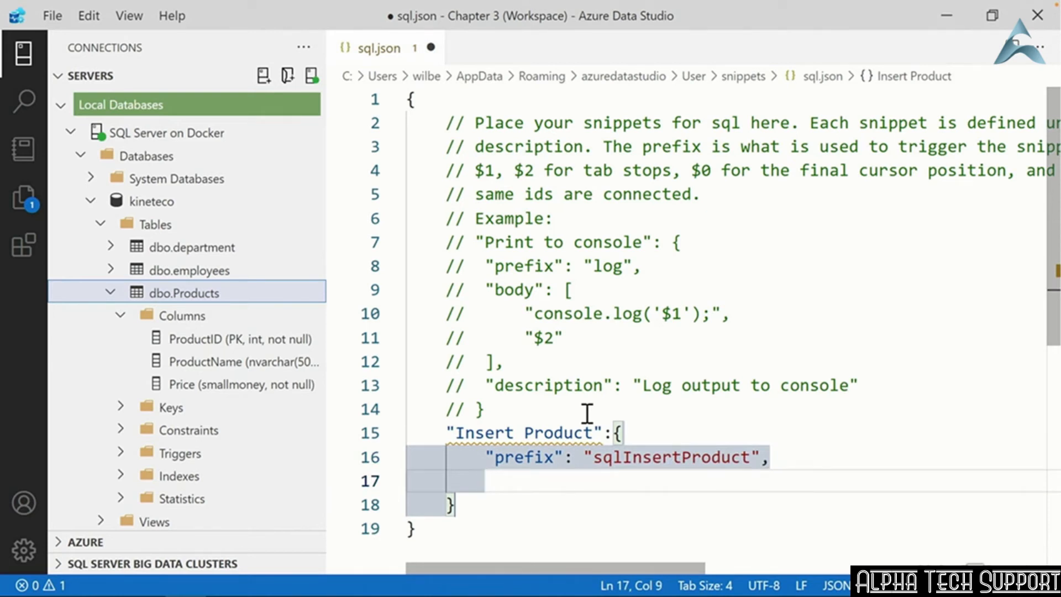
# - Add a "body" property below the prefix with an empty multi-line array as its value
pyautogui.write('"body"')
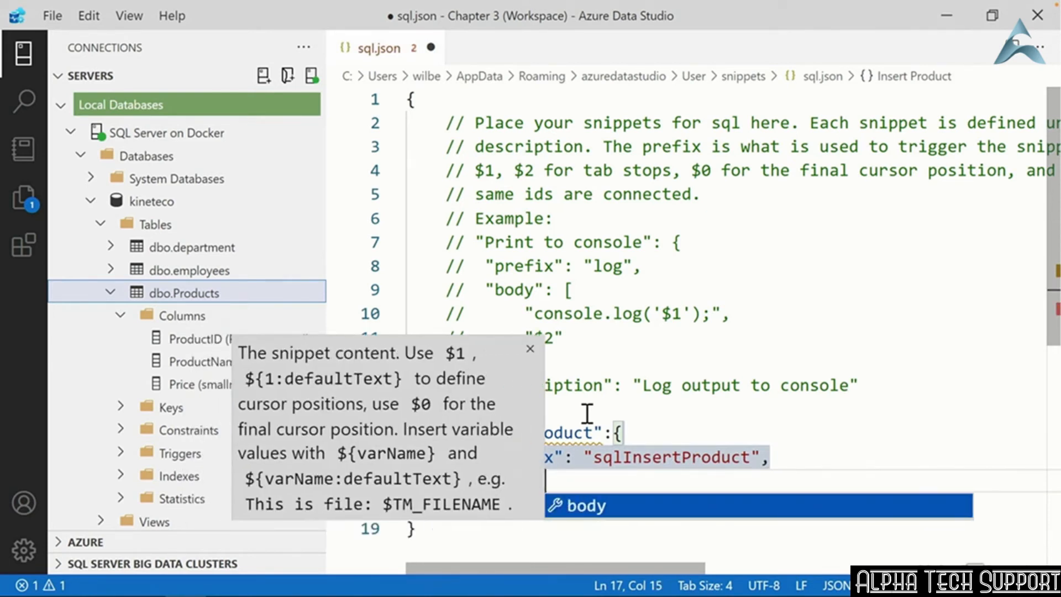
pyautogui.write(':')
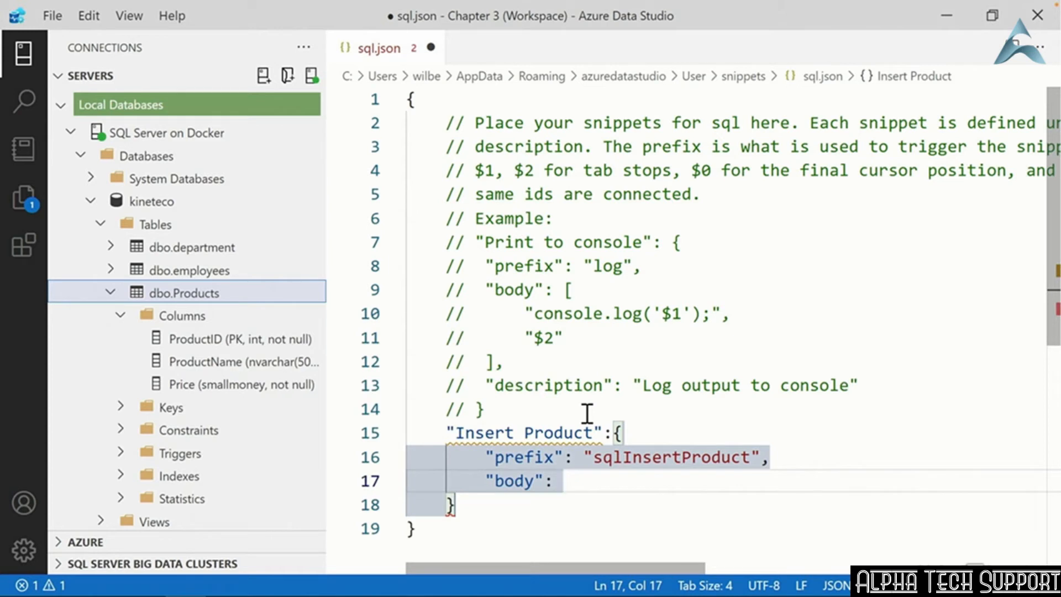
pyautogui.write(' [')
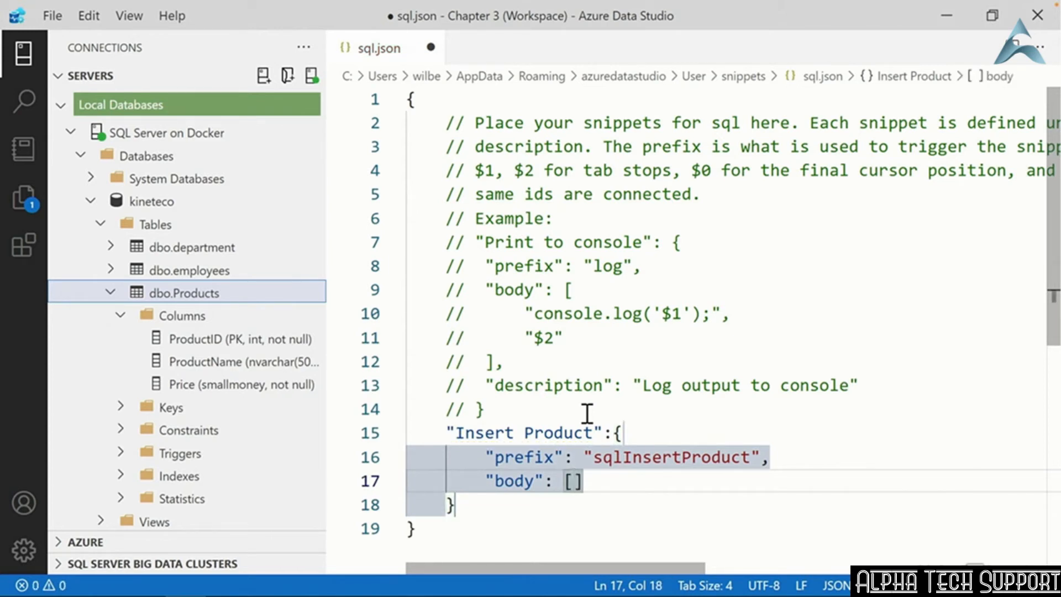
pyautogui.press('Return')
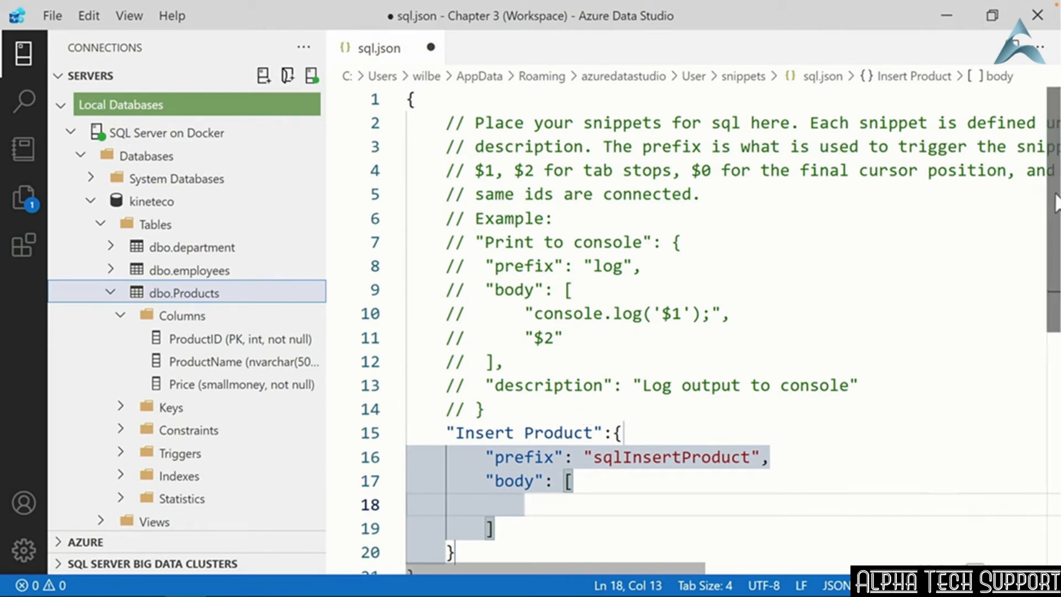
# - Start the body's first string as an SQL comment reading "-- Adds '${1:ProductName}'"
pyautogui.moveTo(1056, 202); pyautogui.dragTo(1055, 370)
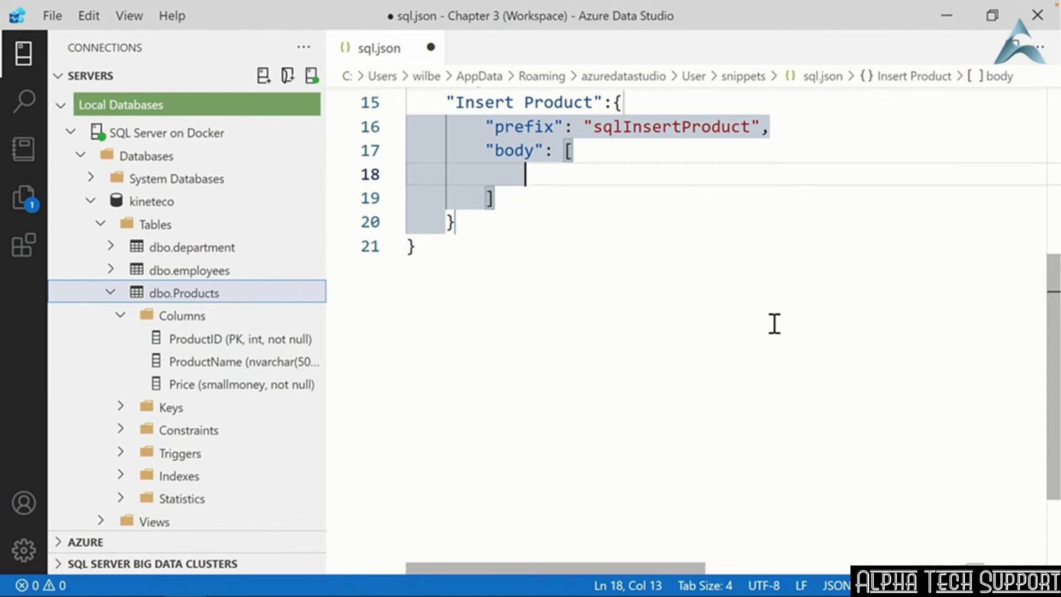
pyautogui.write('"--')
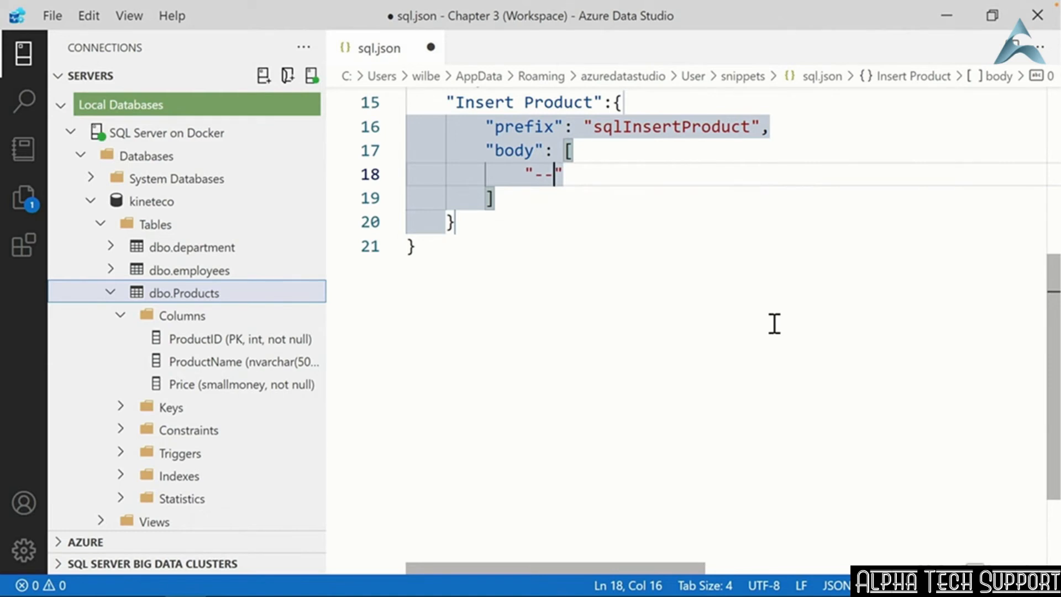
pyautogui.write(' Adds ')
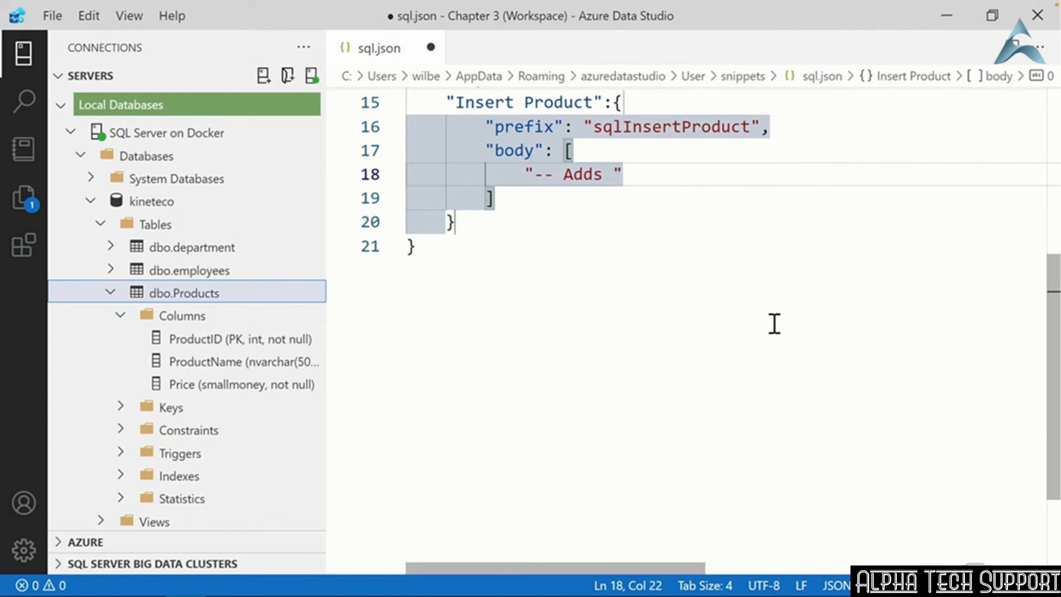
pyautogui.write("'${")
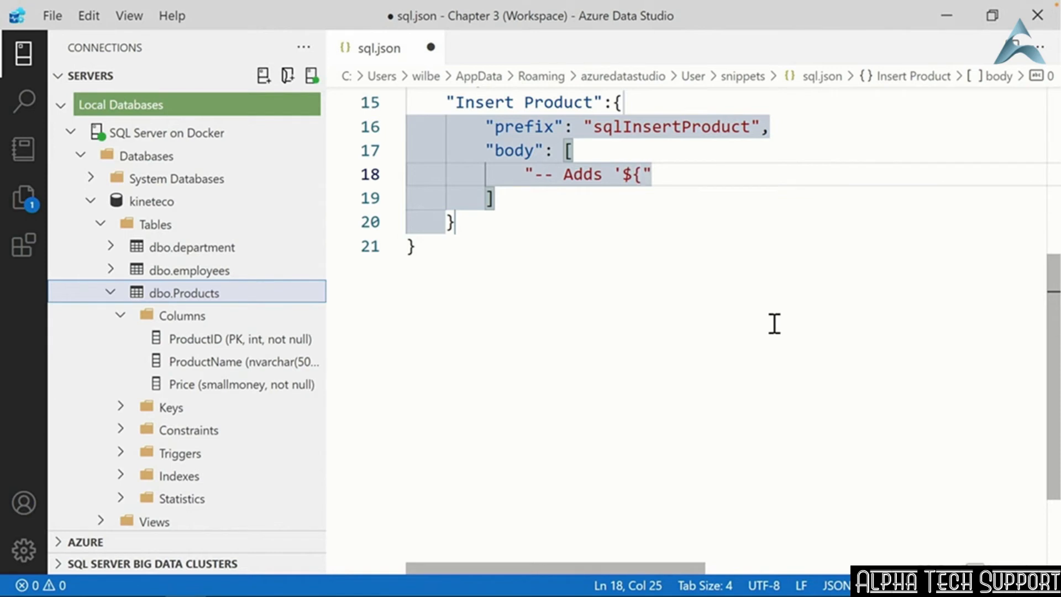
pyautogui.write('1:')
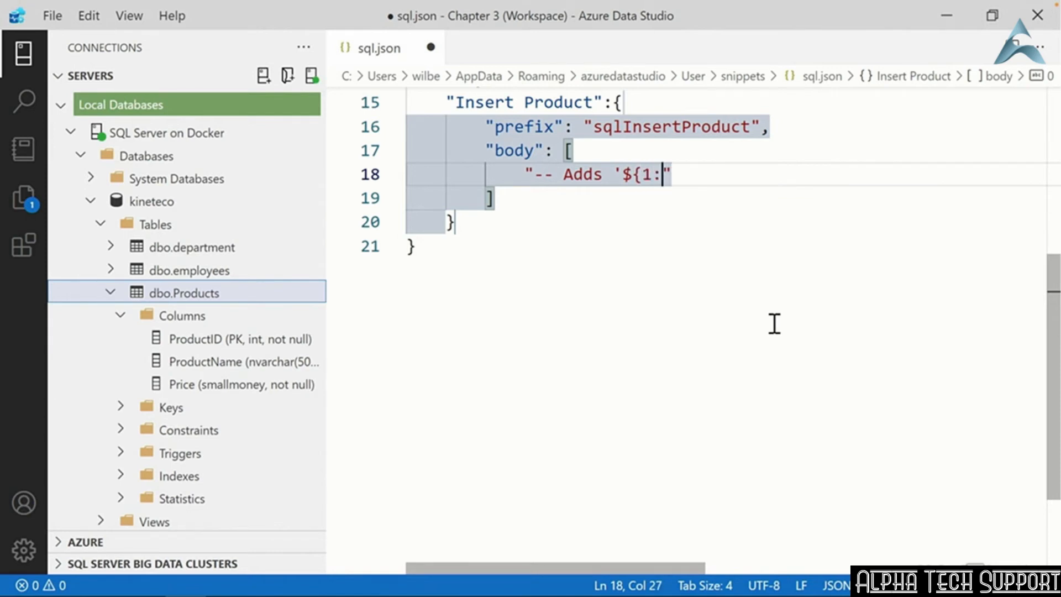
pyautogui.write('Product')
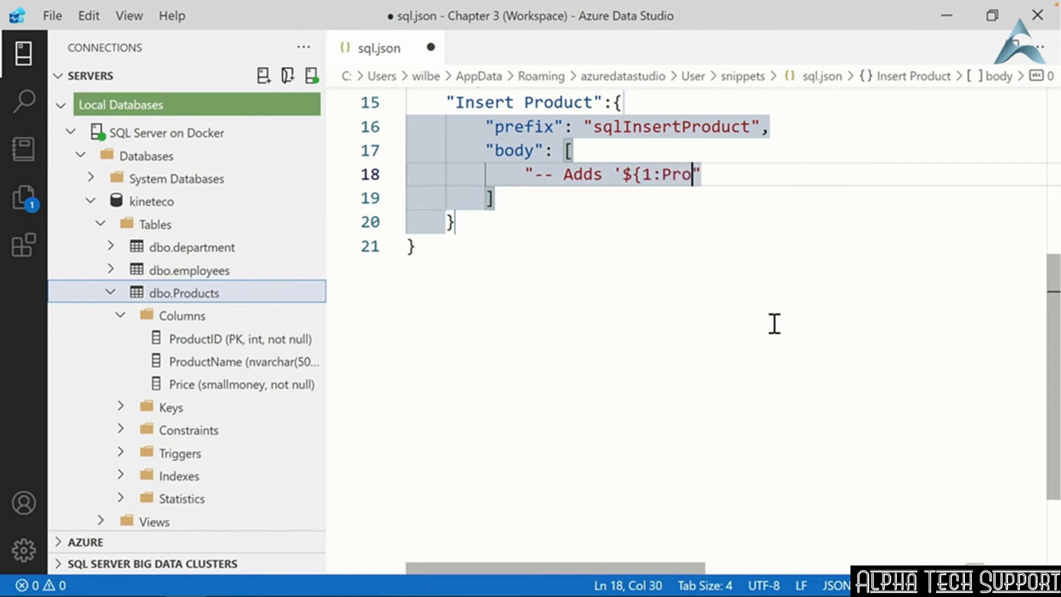
pyautogui.write('Name')
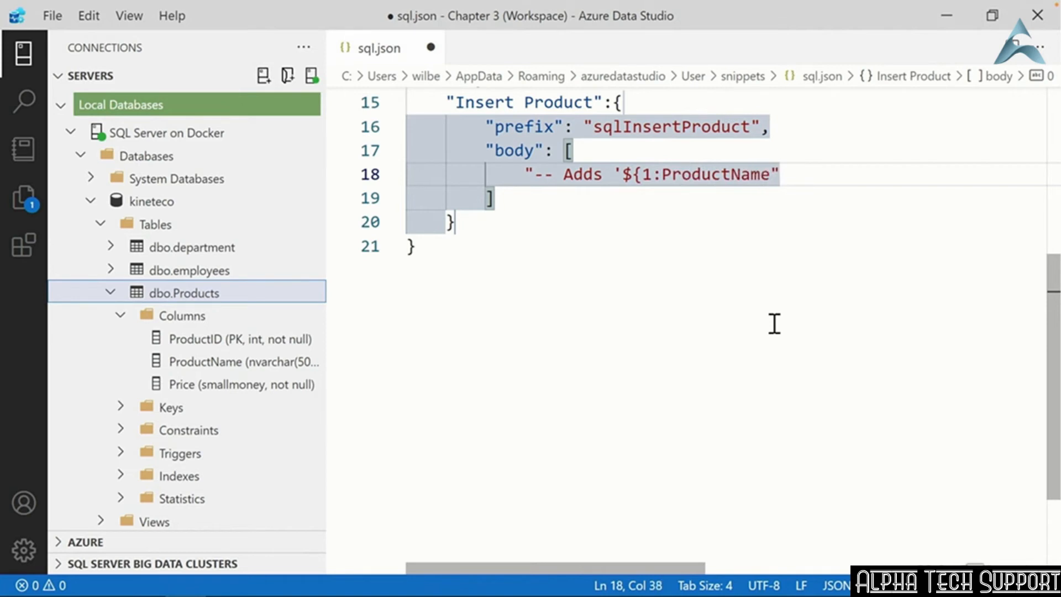
pyautogui.write("}'")
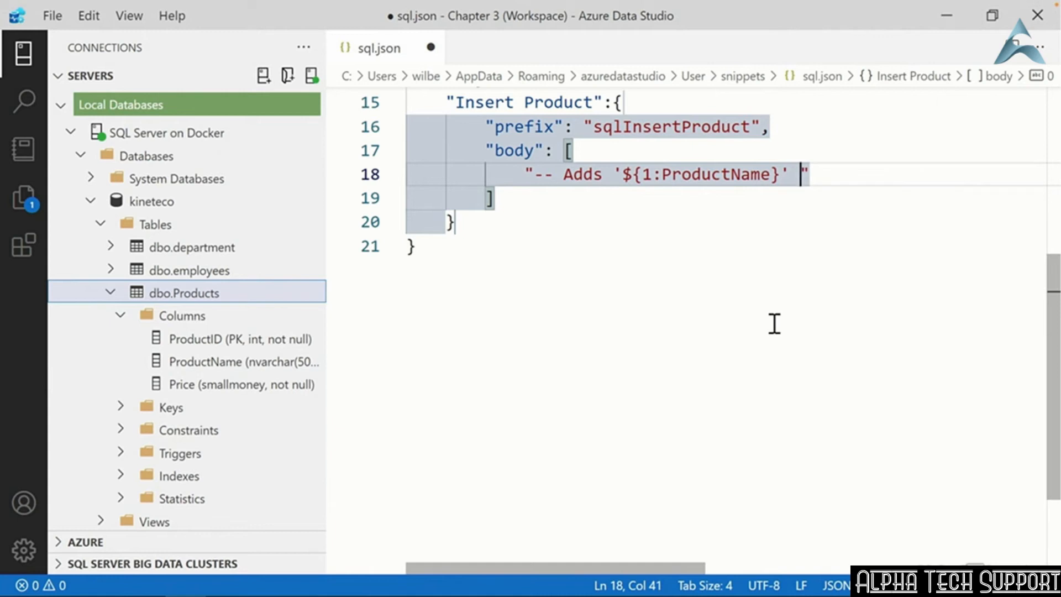
# - Complete the comment string with "costing '${2:Price}' to the KinetEco dbo.products table" and put a comma after it
pyautogui.write("costing '")
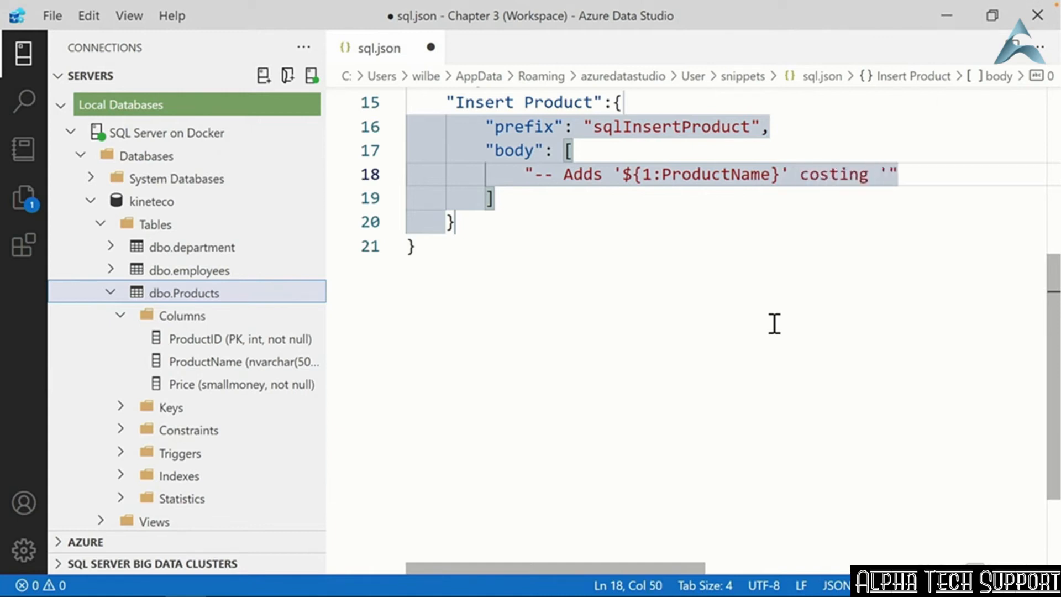
pyautogui.write('${2:Price')
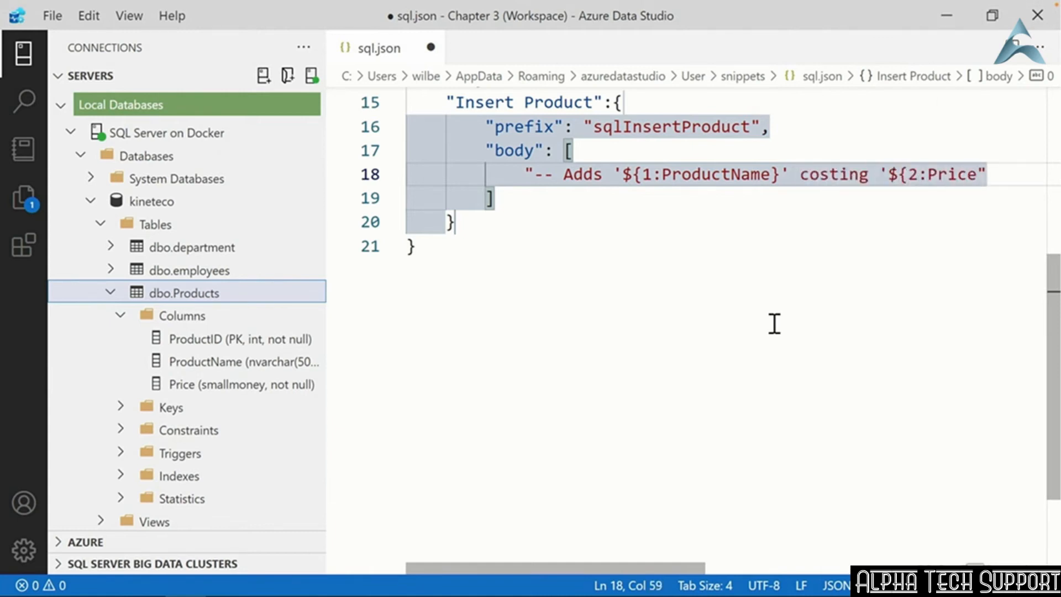
pyautogui.write("}' ")
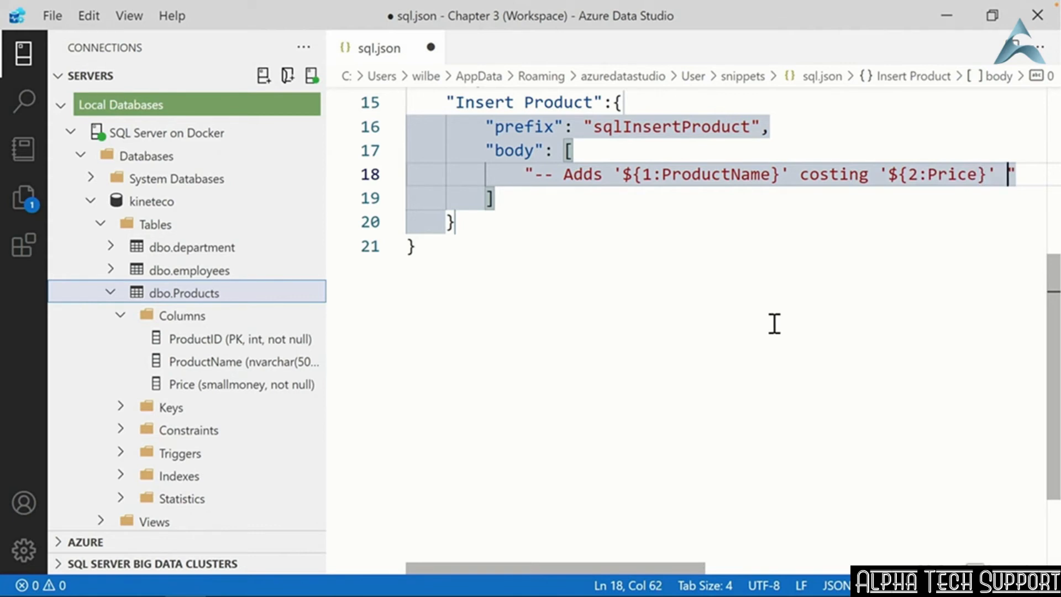
pyautogui.write('to the K')
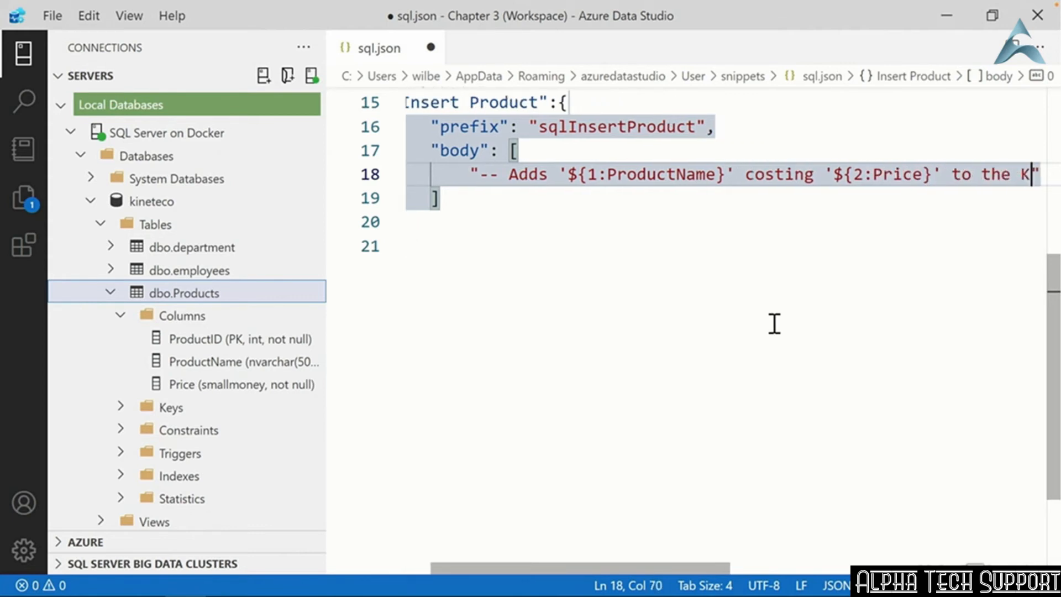
pyautogui.write('inetEco ')
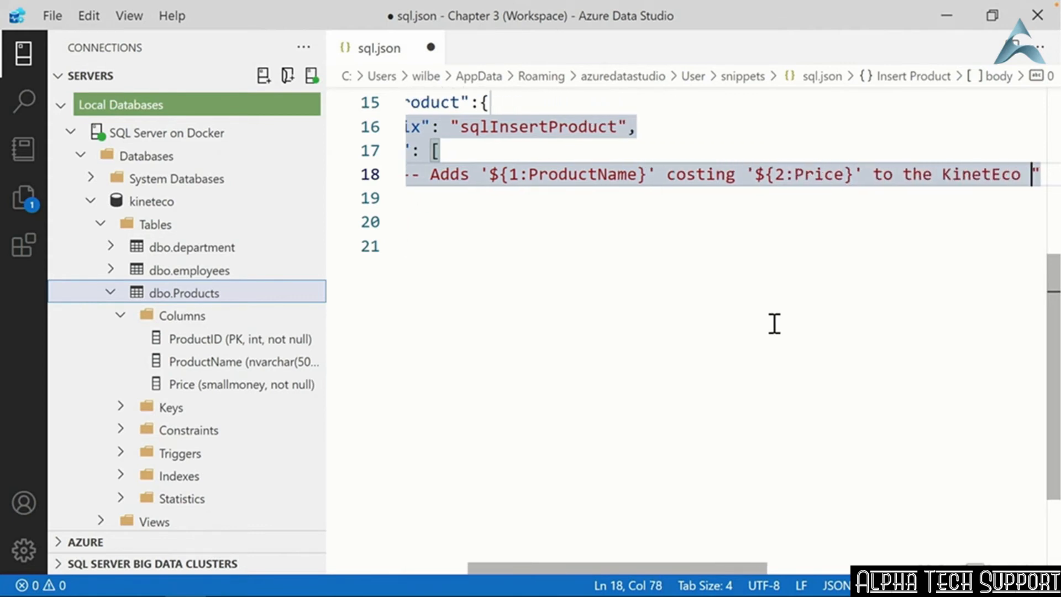
pyautogui.write('dbo.products ')
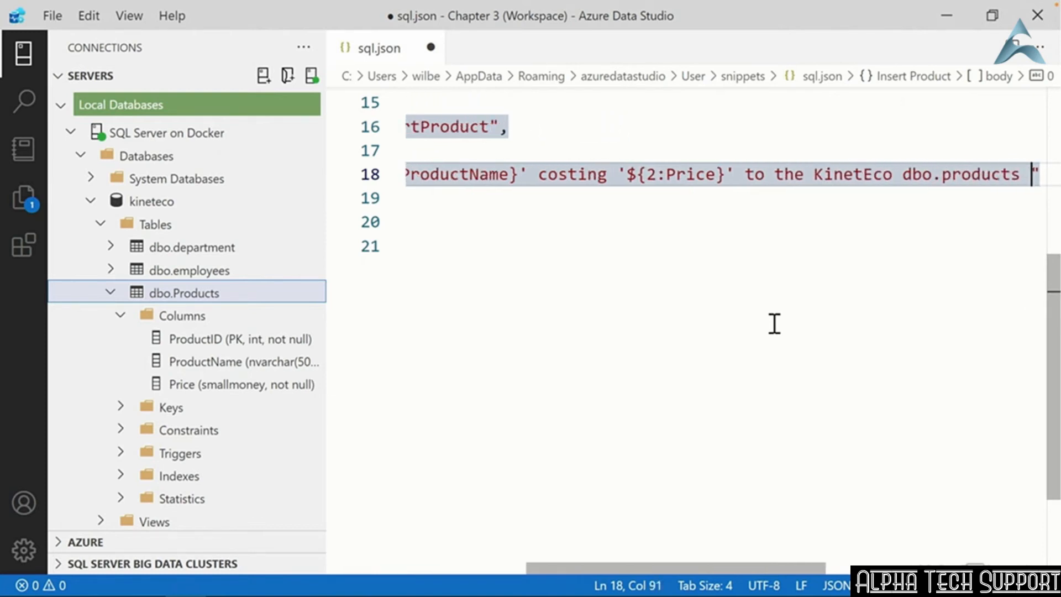
pyautogui.write('table')
pyautogui.press('End')
pyautogui.write(',')
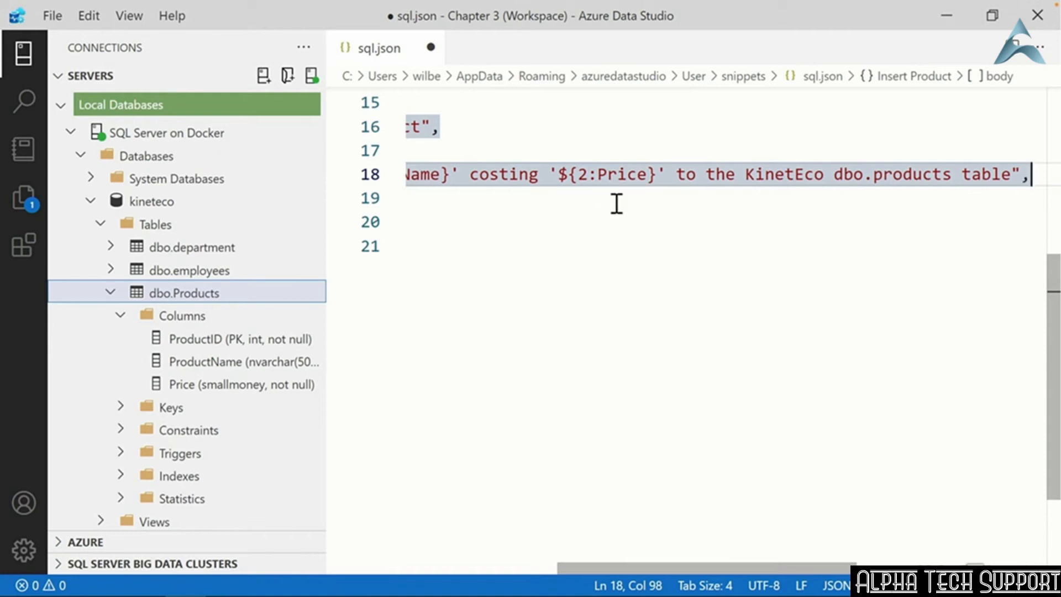
# - Add a second body string reading "INSERT INTO dbo.products" on a new line and put a comma after it
pyautogui.press('Return')
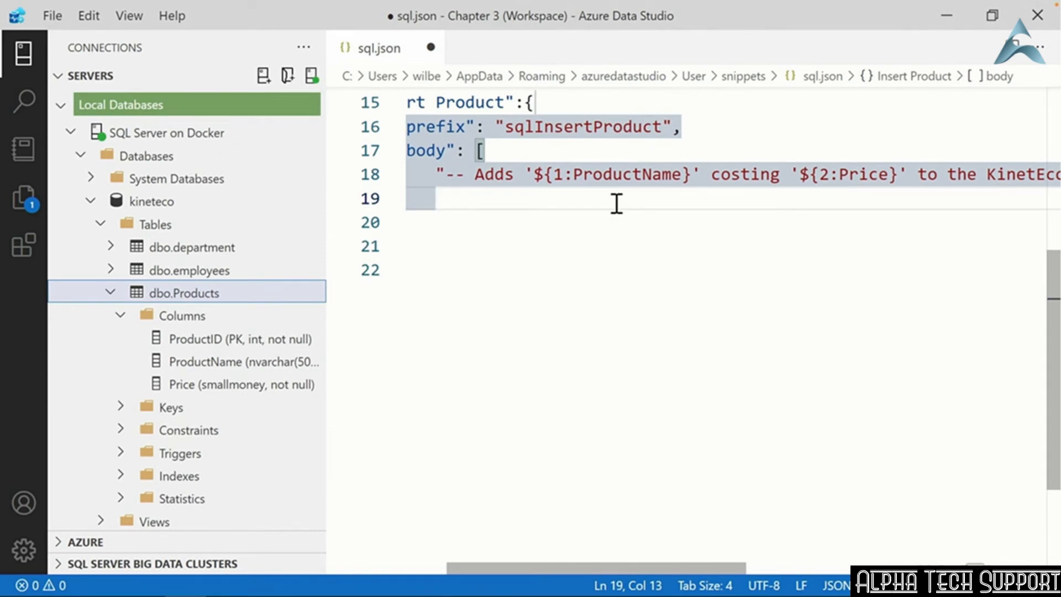
pyautogui.write('"')
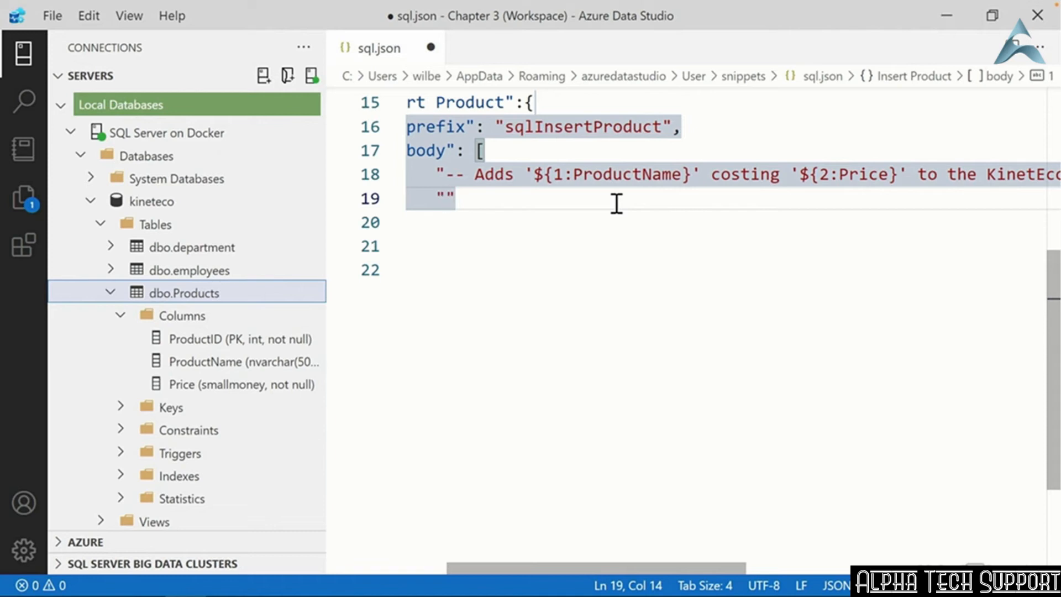
pyautogui.write('INSERT INTO ')
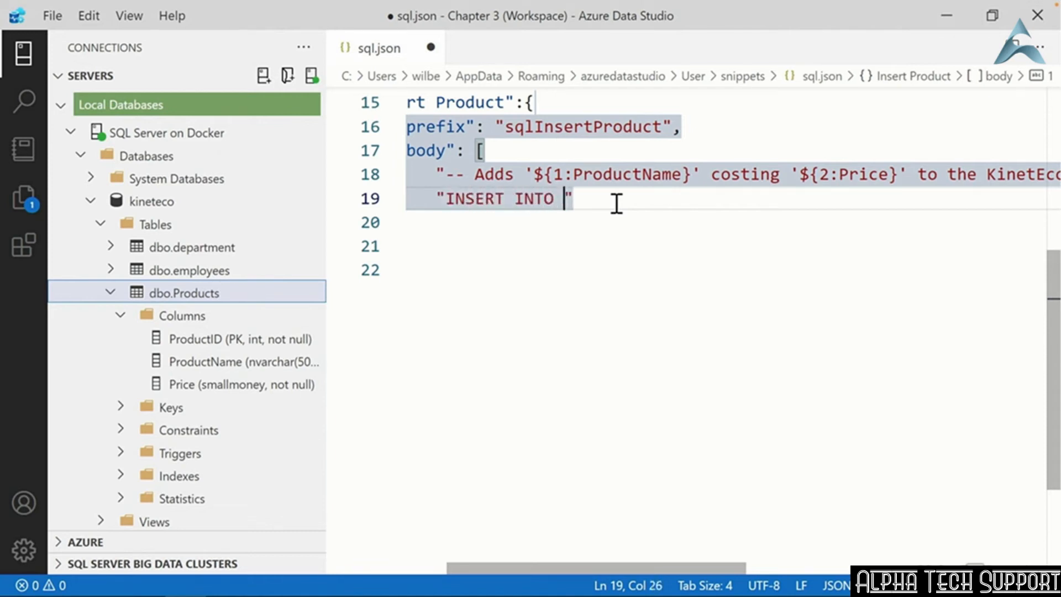
pyautogui.write('dbo.products')
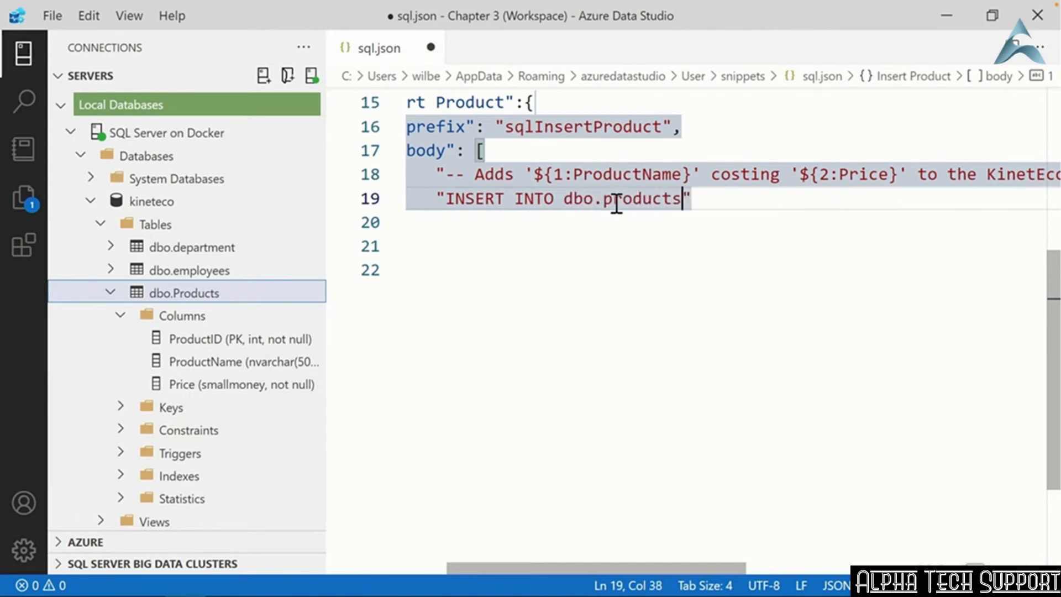
pyautogui.press('Right')
pyautogui.write(',')
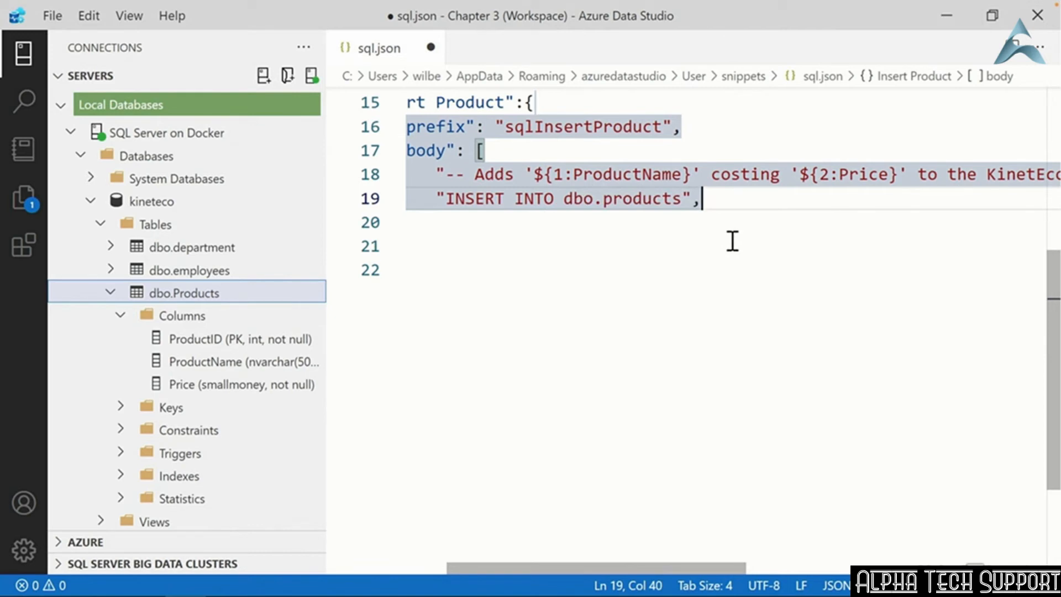
# - Add a third body string reading "VALUES ('$1', '$2');" on its own line and put a comma after it
pyautogui.press('Return')
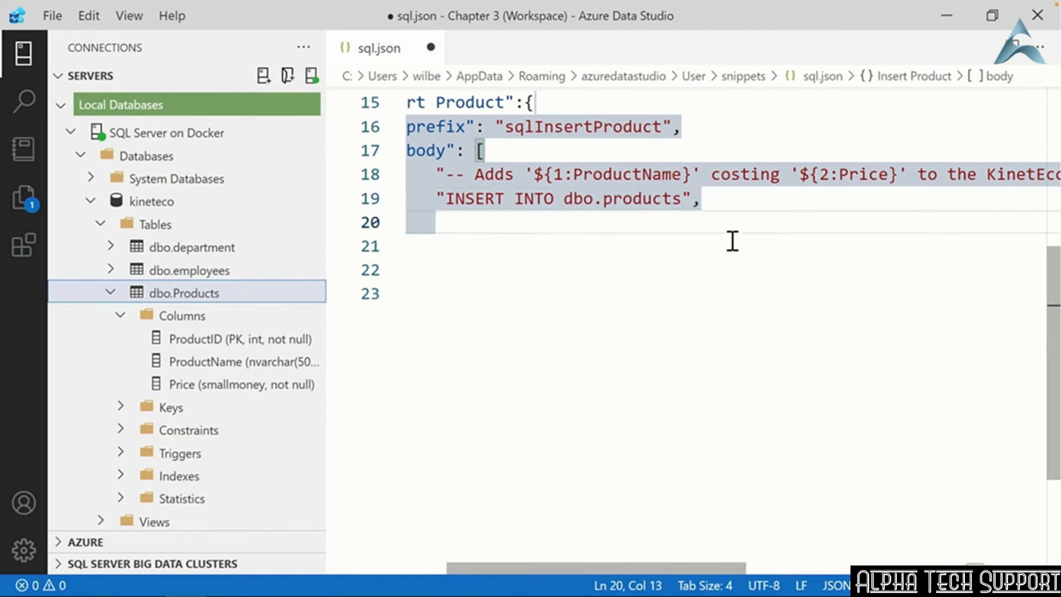
pyautogui.write('"')
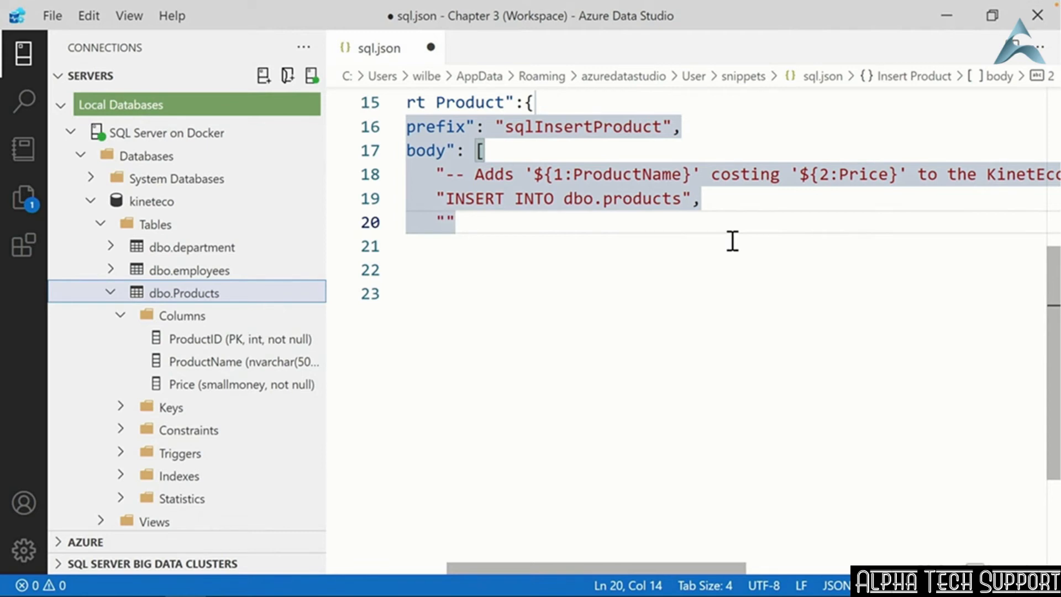
pyautogui.write('VALUES (')
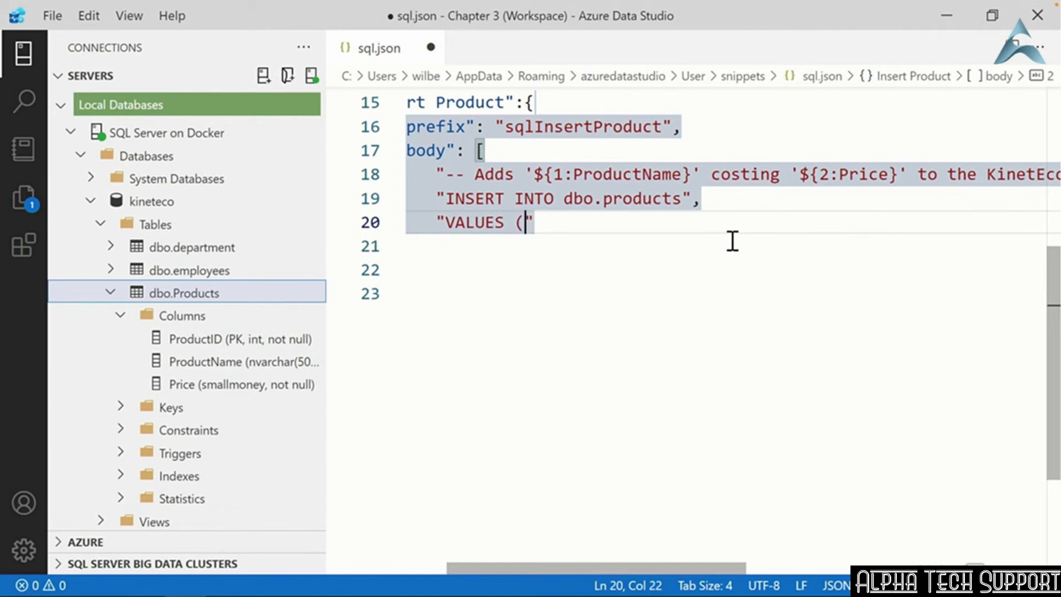
pyautogui.write("'$1'")
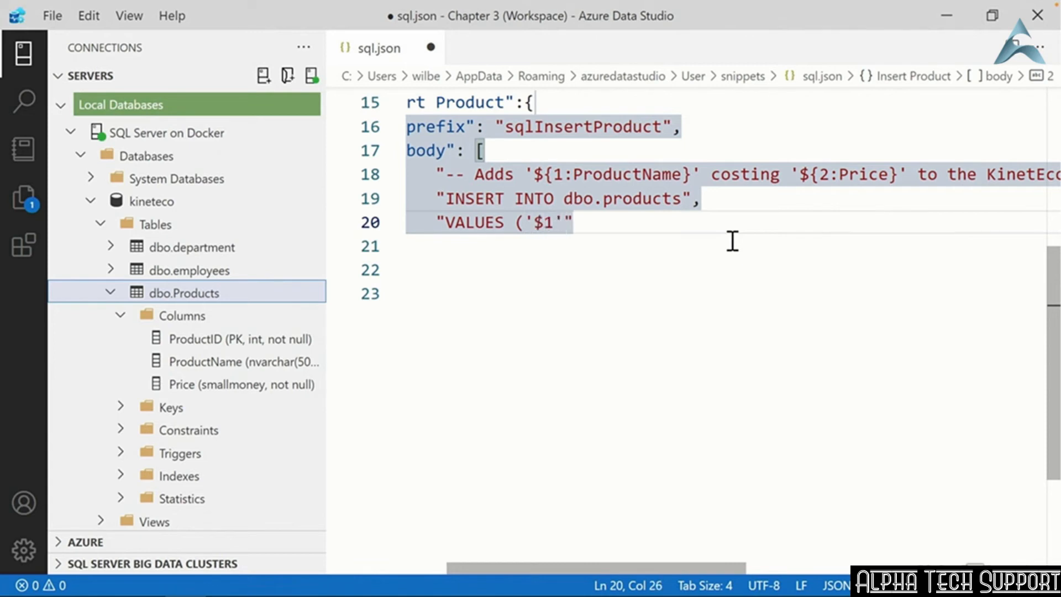
pyautogui.write(", '")
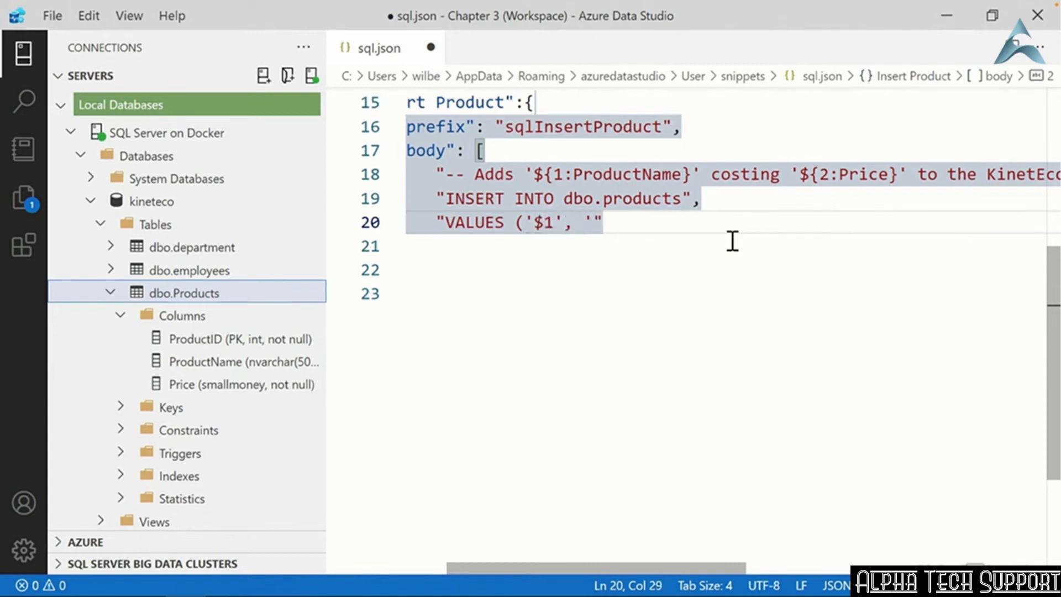
pyautogui.write("$2');")
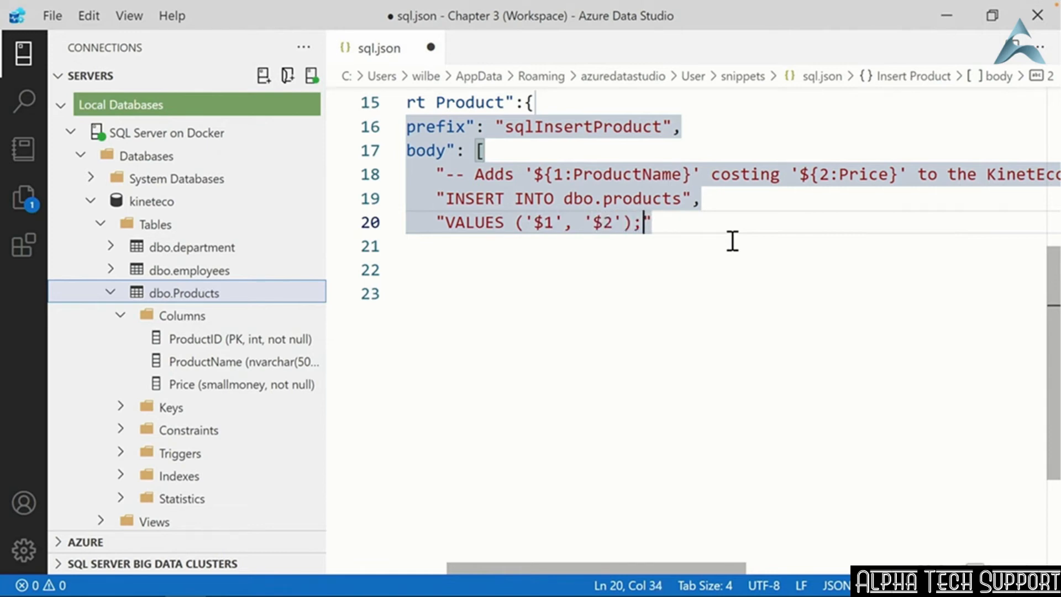
pyautogui.write('"')
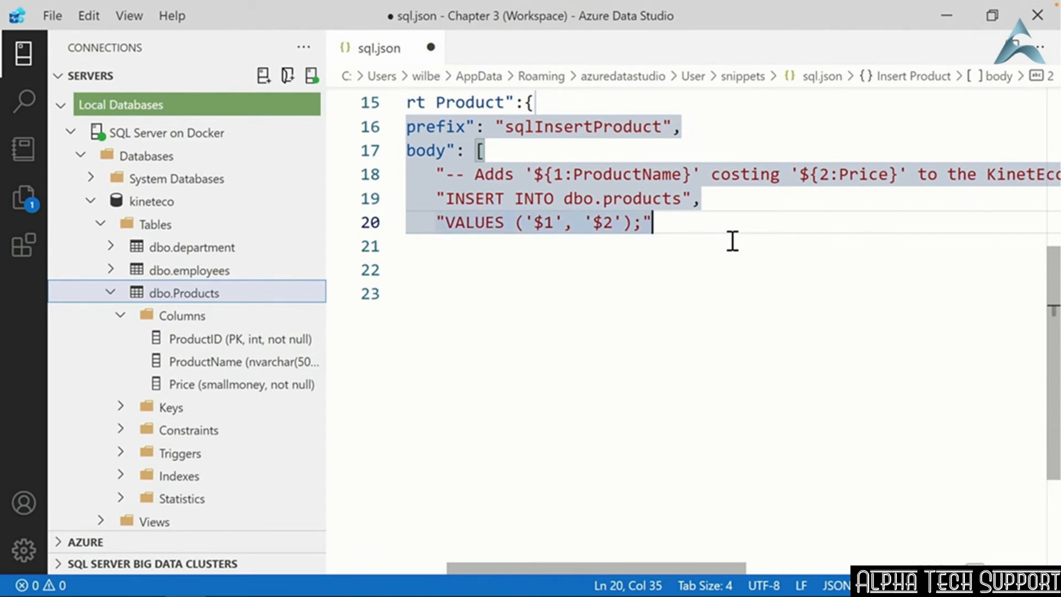
pyautogui.write(',')
# - Add "GO" as the final string of the body array on a new line
pyautogui.press('Return')
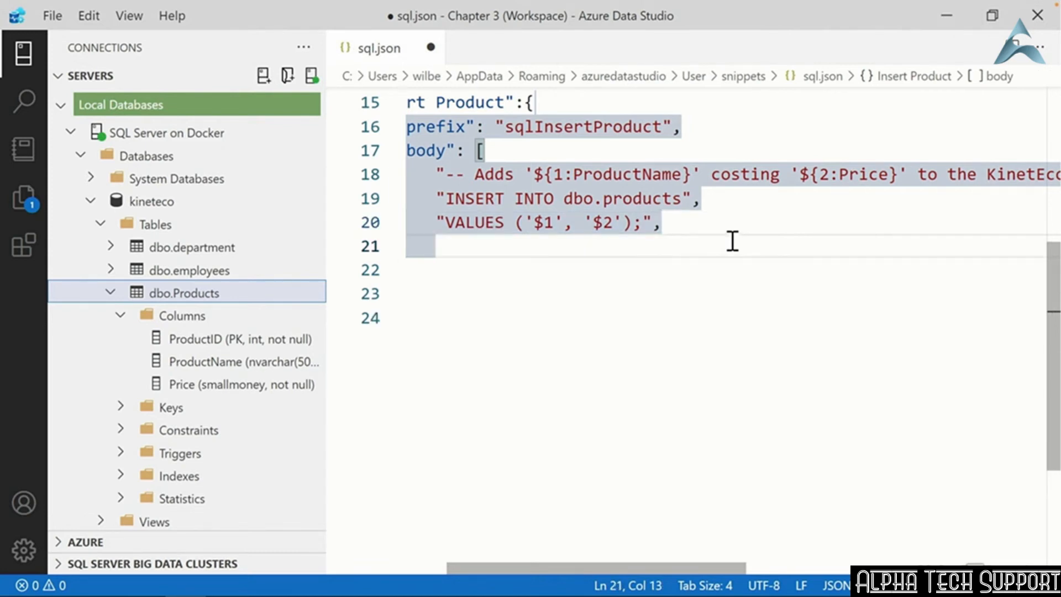
pyautogui.write('"')
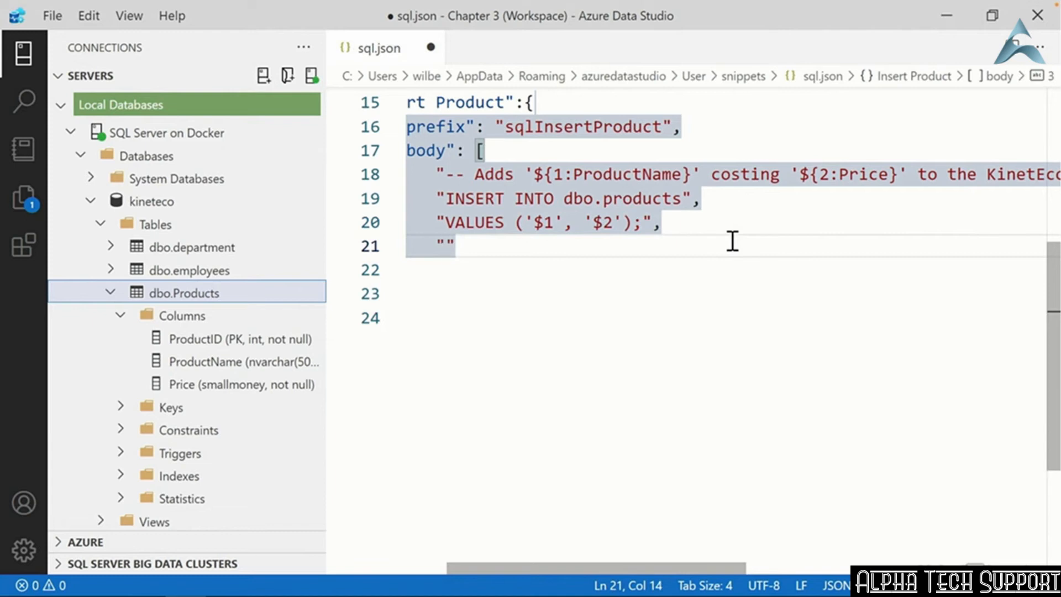
pyautogui.write('GO"')
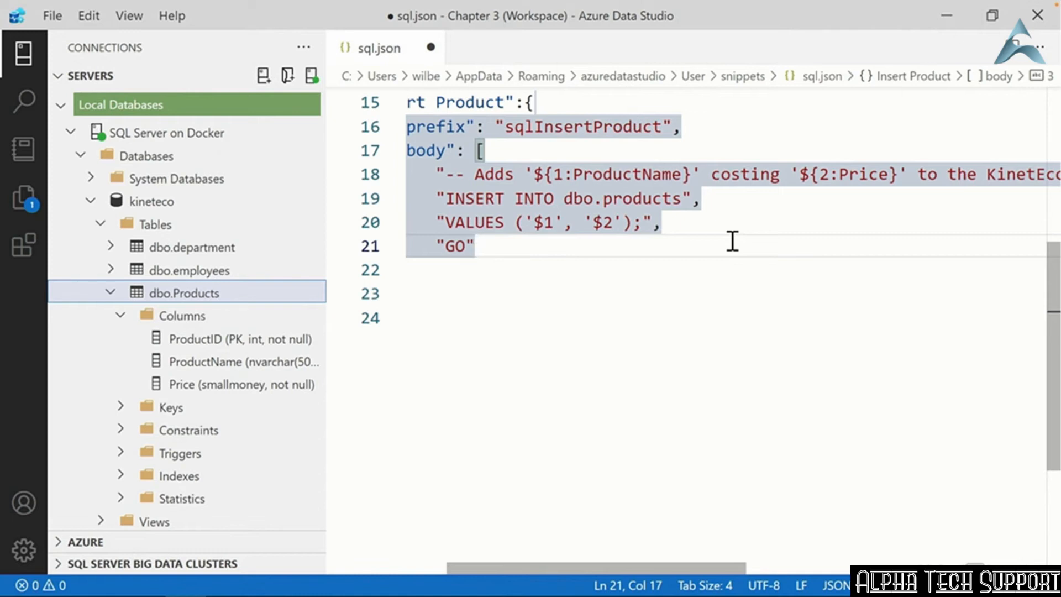
# - Try to close the body array with a new closing bracket, a comma and a new line
pyautogui.press('Return')
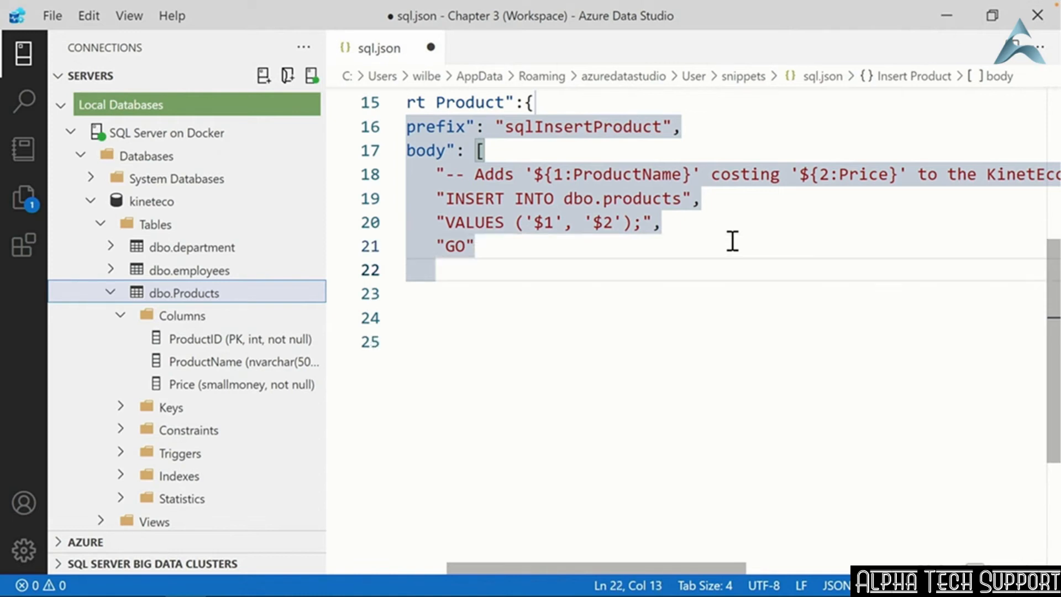
pyautogui.write(']')
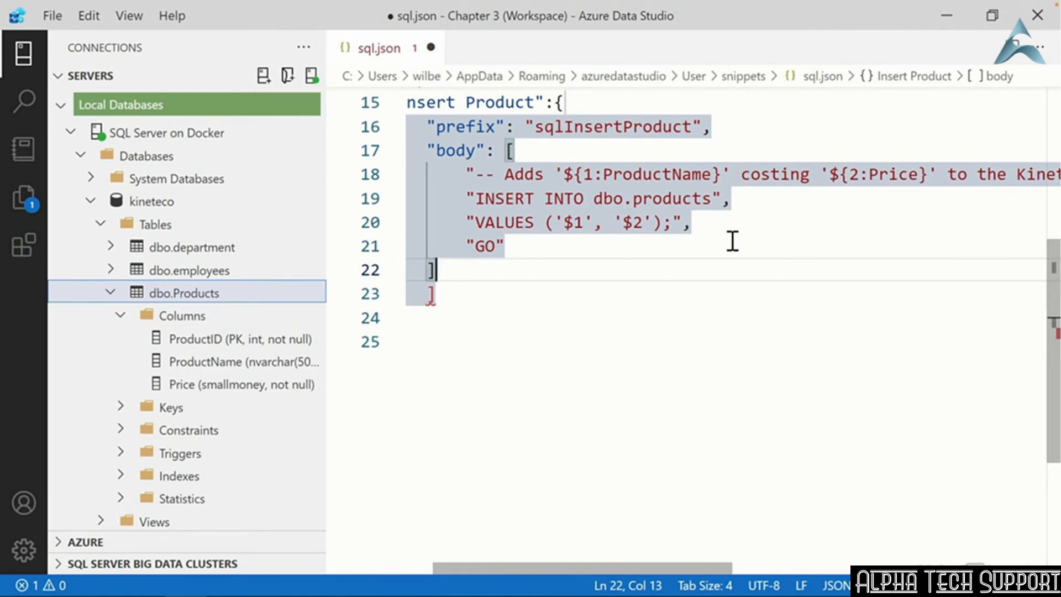
pyautogui.write(',')
pyautogui.press('Return')
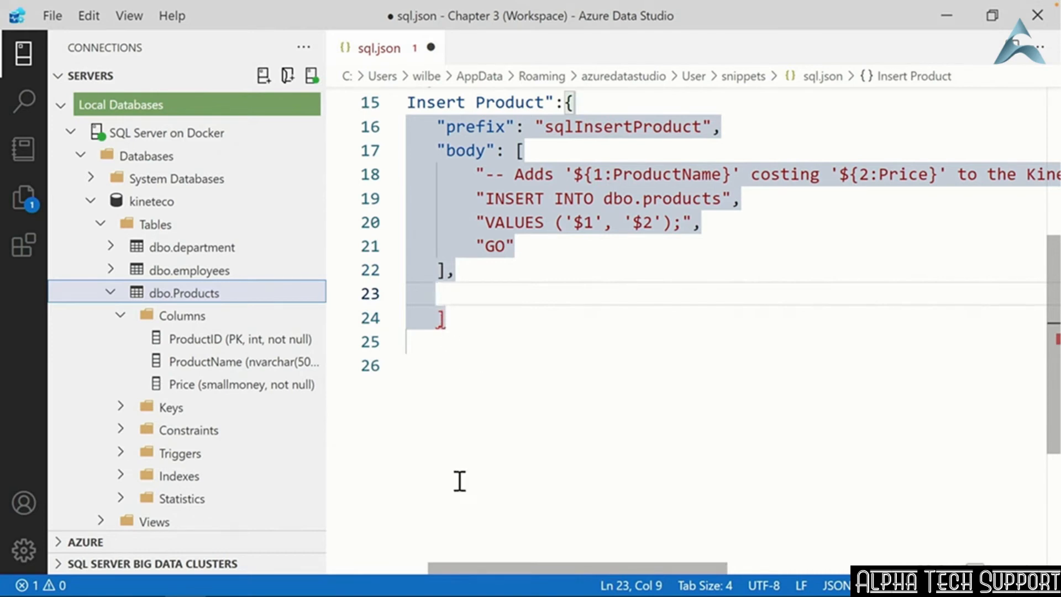
# - Remove the duplicate closing bracket and blank line below "GO", leaving one bracket that ends the body array, followed by a comma
pyautogui.moveTo(465, 565); pyautogui.dragTo(410, 565)
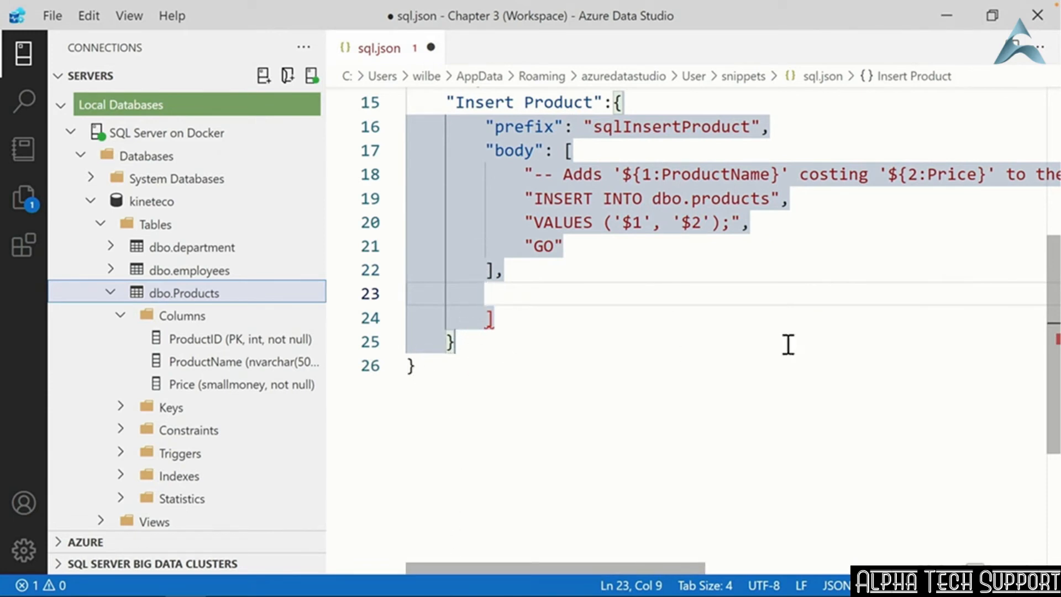
pyautogui.scroll(1, 1055, 294)
pyautogui.scroll(1, 1055, 294)
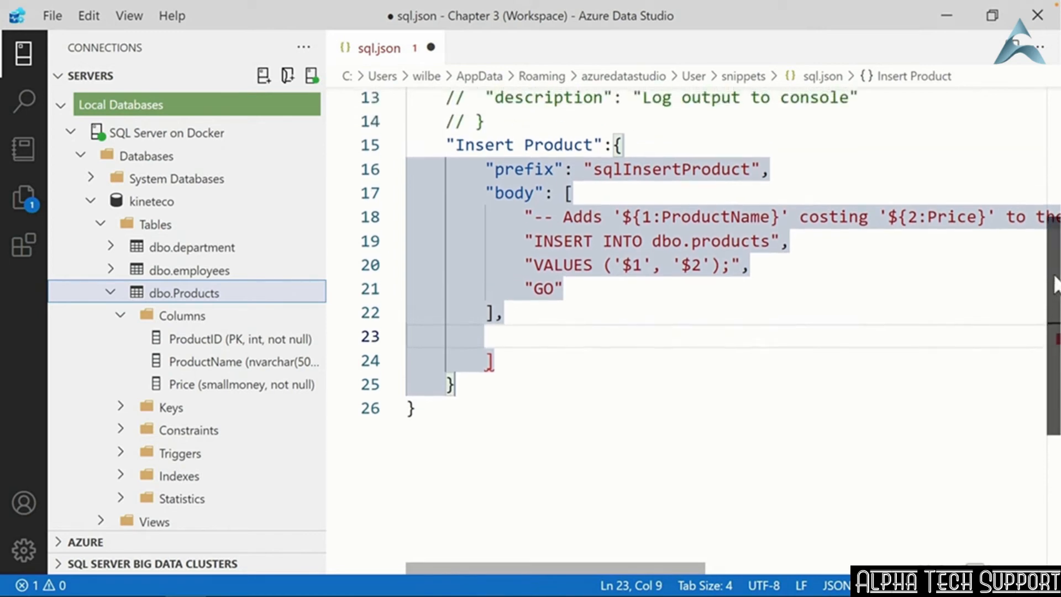
pyautogui.click(493, 351)
pyautogui.moveTo(492, 301); pyautogui.dragTo(482, 301)
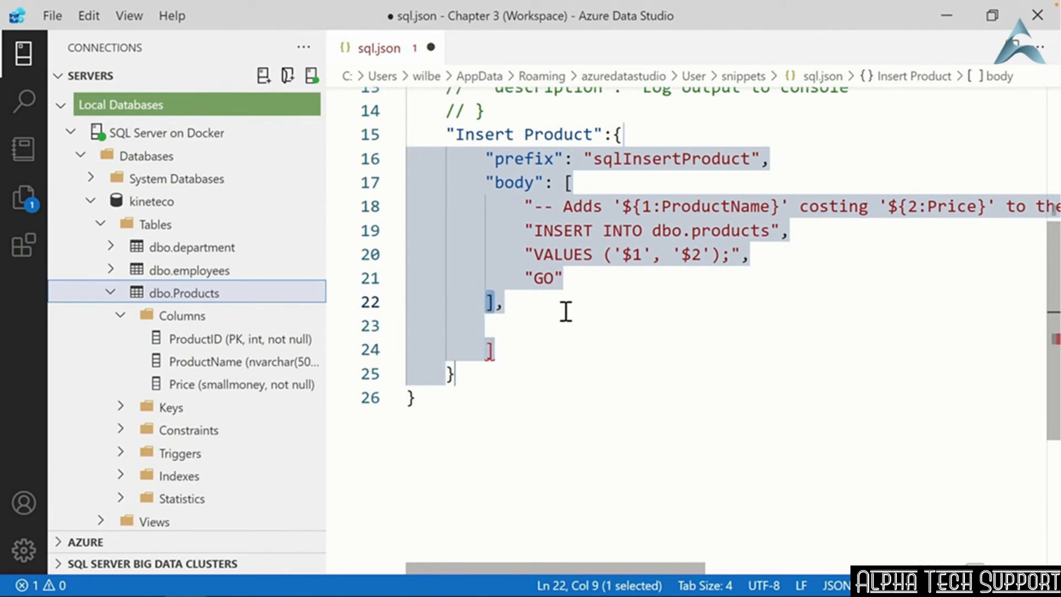
pyautogui.press('Delete')
pyautogui.press('Delete')
pyautogui.press('Delete')
pyautogui.press('Delete')
pyautogui.press('Delete')
pyautogui.press('Delete')
pyautogui.press('Delete')
pyautogui.press('Delete')
pyautogui.press('Delete')
pyautogui.press('Delete')
pyautogui.press('Delete')
pyautogui.press('Delete')
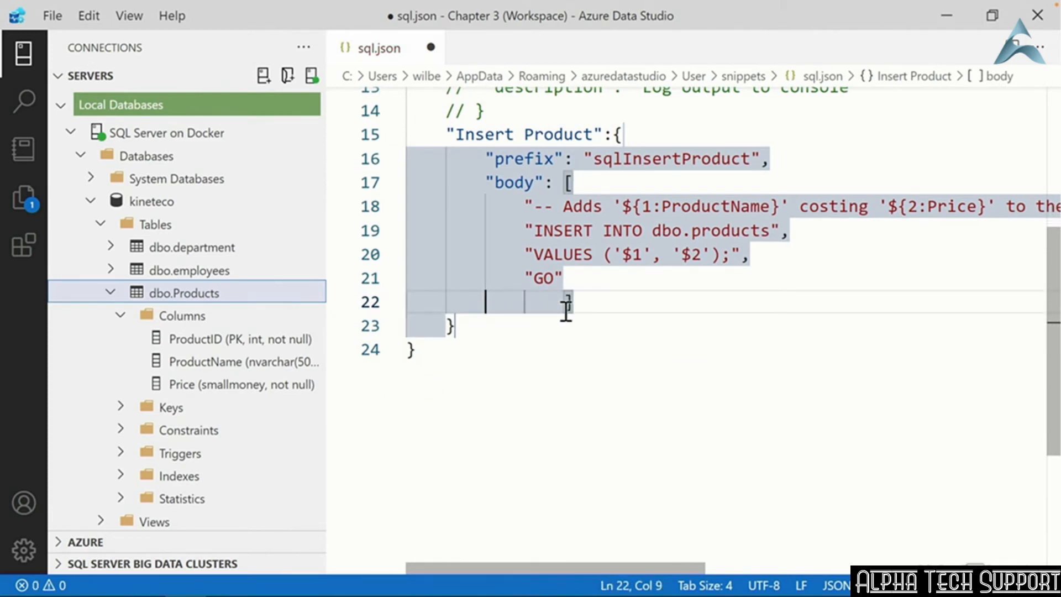
pyautogui.press('End')
pyautogui.write(',')
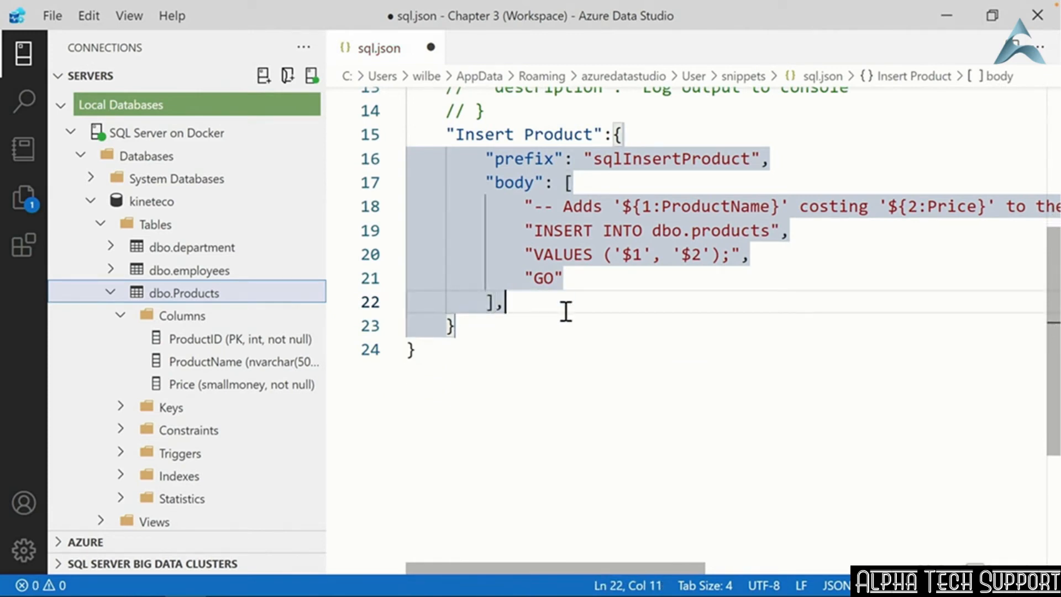
# - Add a "description" property reading "Add a product to the KinetEco DB" below the body array and save the snippet file
pyautogui.press('Return')
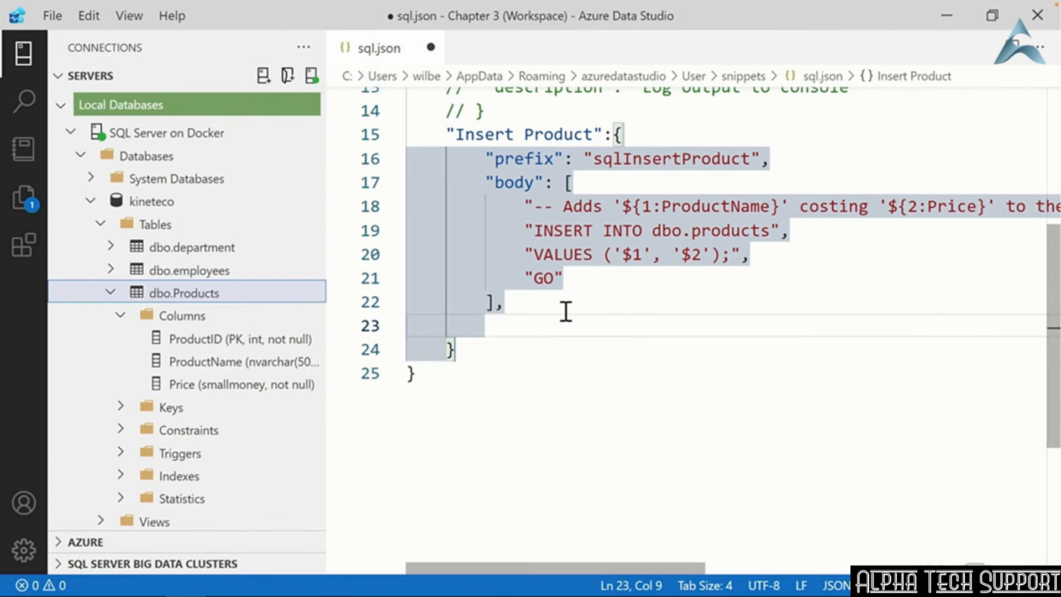
pyautogui.write('"')
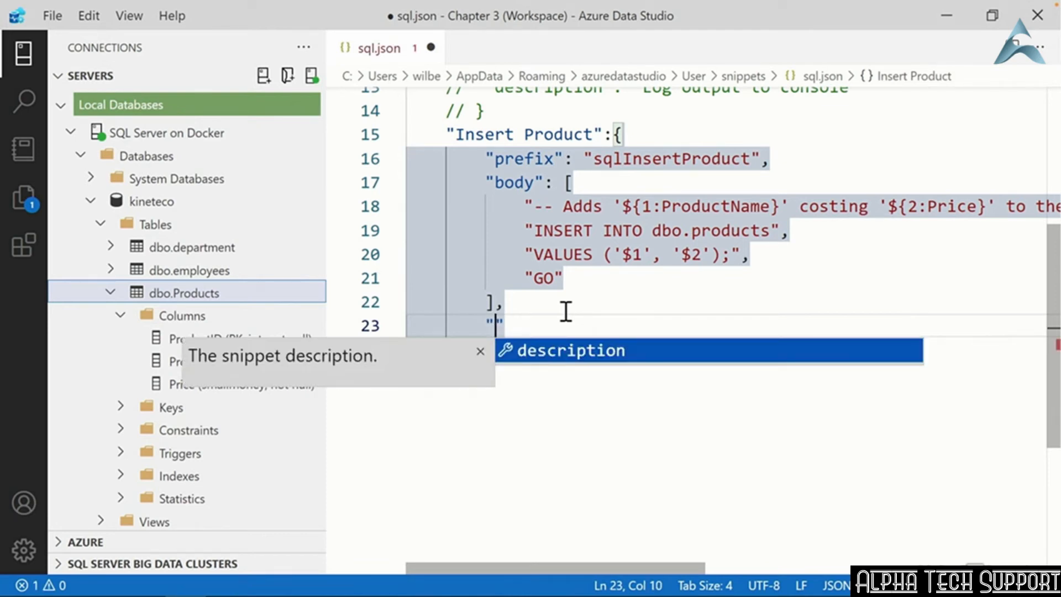
pyautogui.write('des')
pyautogui.press('Tab')
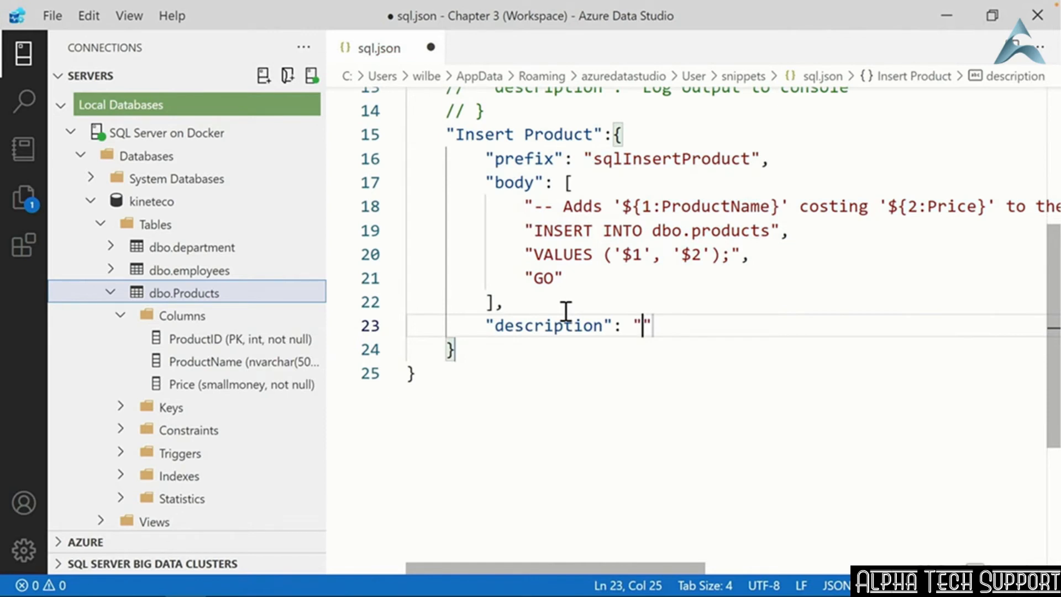
pyautogui.write('Add a pro')
pyautogui.write('duct to the ')
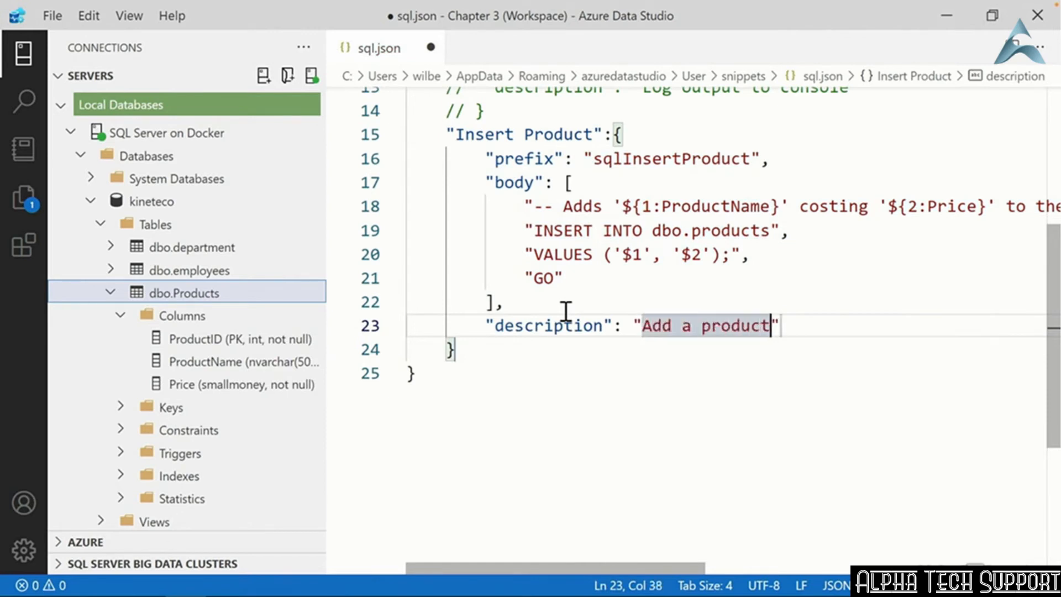
pyautogui.write('KinetEco DB"')
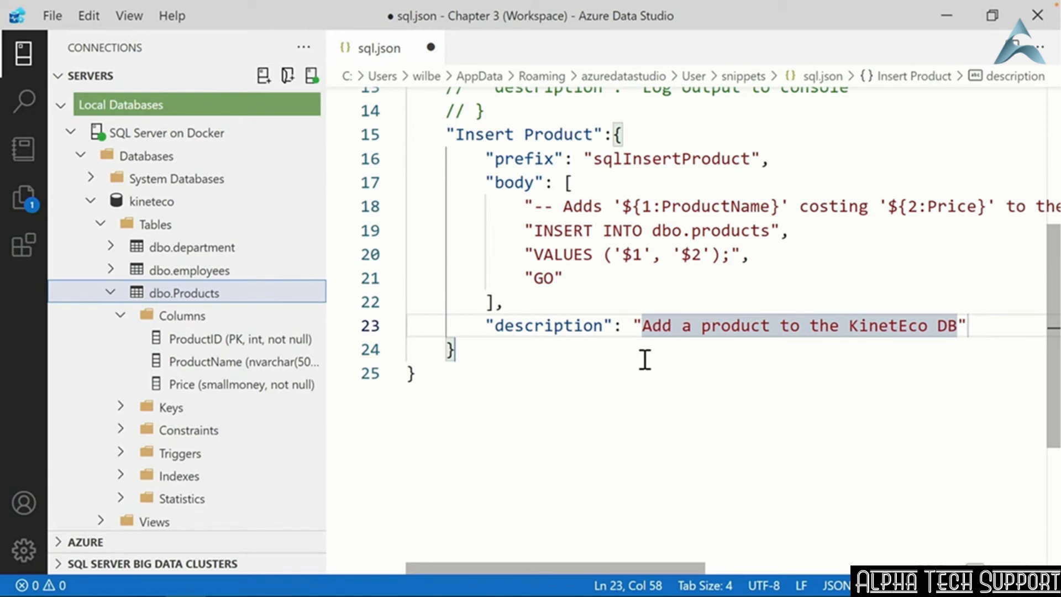
pyautogui.hotkey('ctrl', 's')
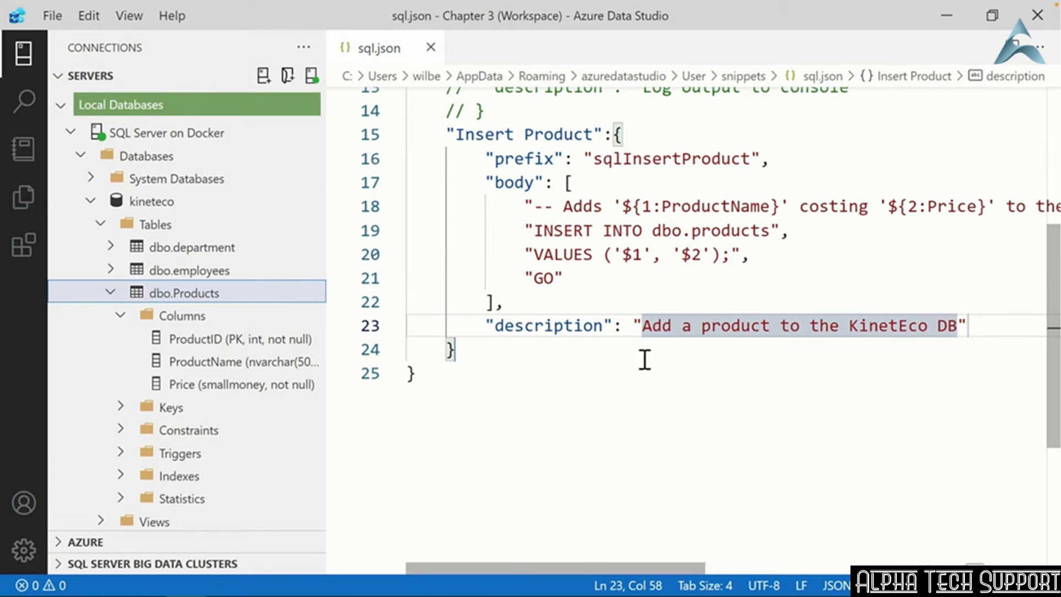
# - Close sql.json and open a new query on the kineteco database
pyautogui.click(430, 47)
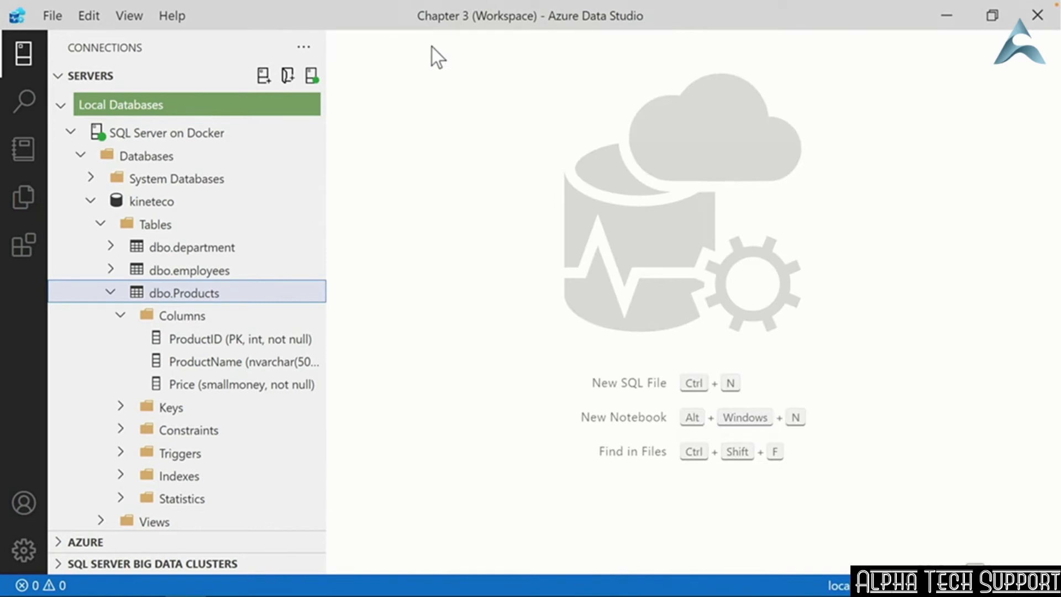
pyautogui.rightClick(159, 203)
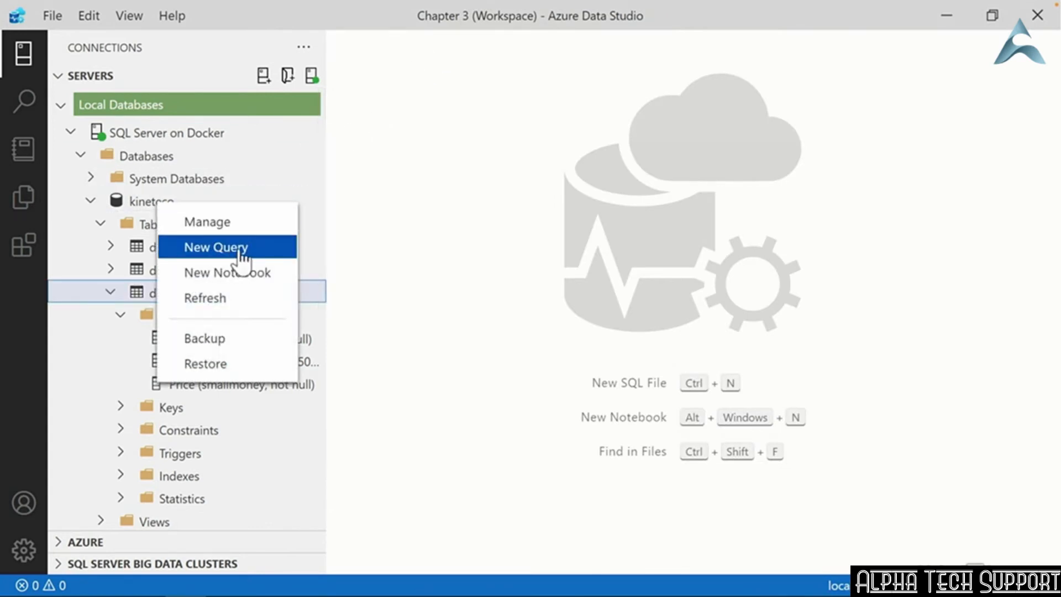
pyautogui.click(241, 251)
# - Find the custom sqlInsertProduct snippet with "sqlinsert" and insert it into the empty query
pyautogui.write('s')
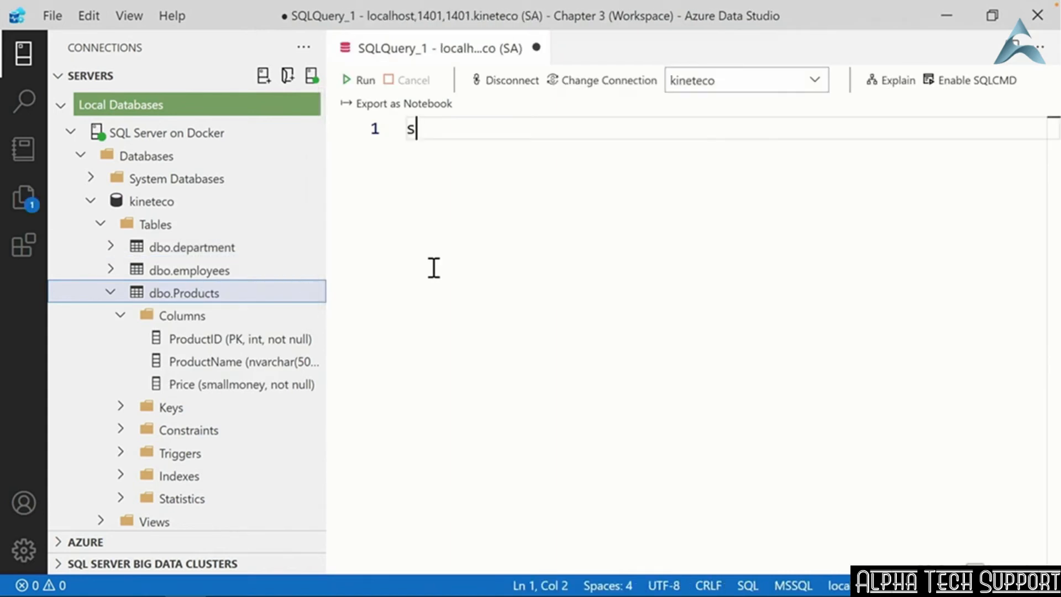
pyautogui.write('ql')
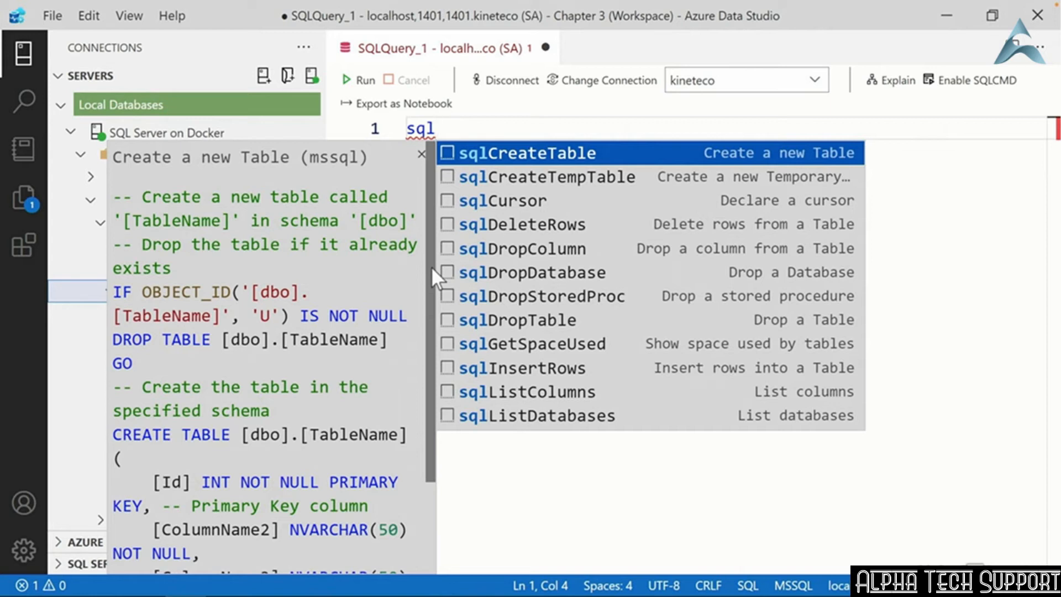
pyautogui.write('insert')
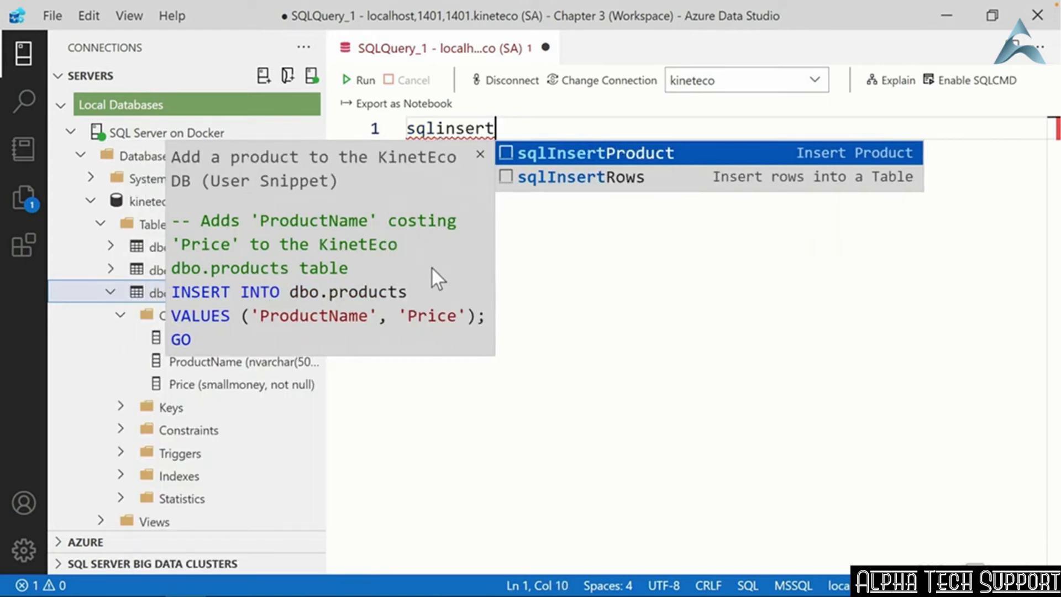
pyautogui.click(635, 157)
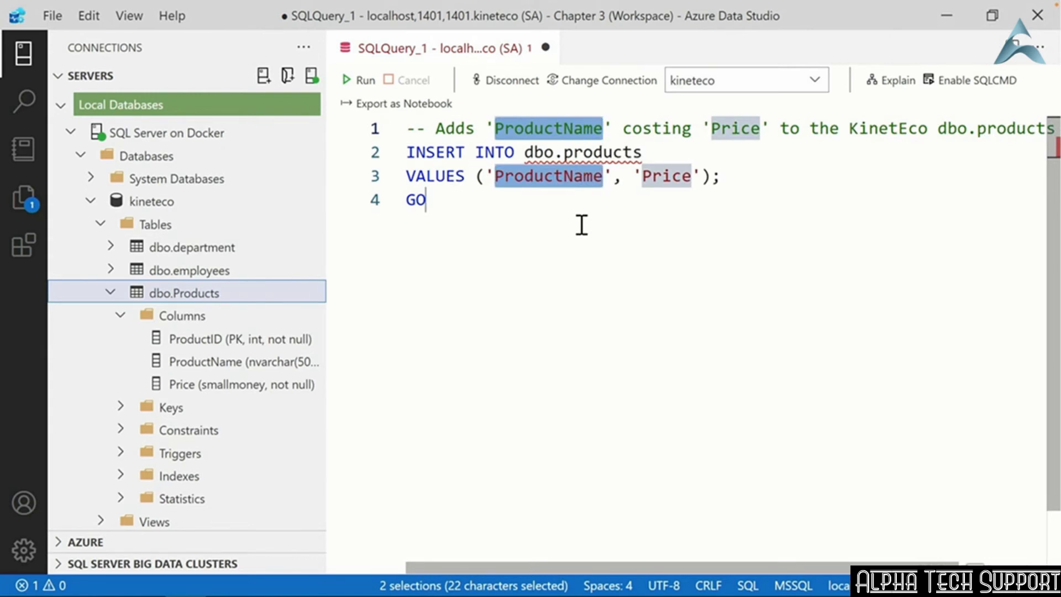
# - Fill the snippet placeholders with product name "Solar Charger" and price 59.95, and run the insert query
pyautogui.write('Solar Charger')
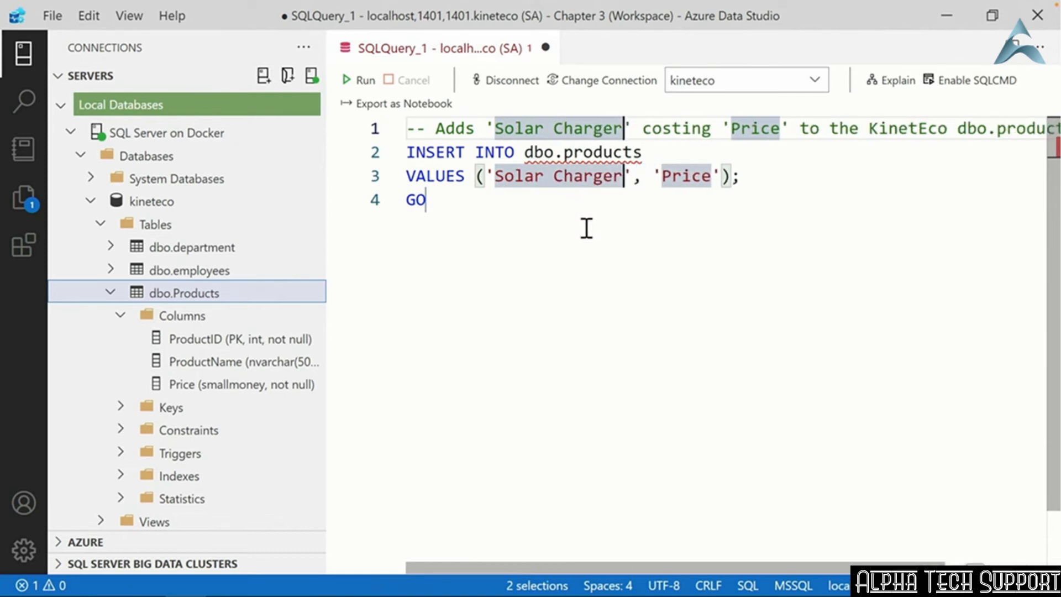
pyautogui.press('Tab')
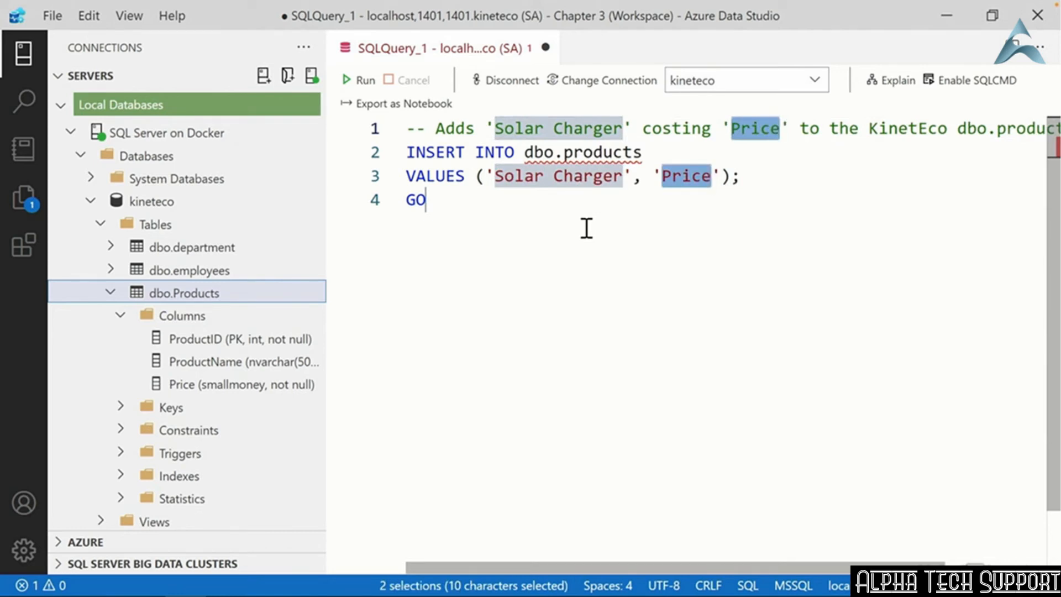
pyautogui.write('59.95')
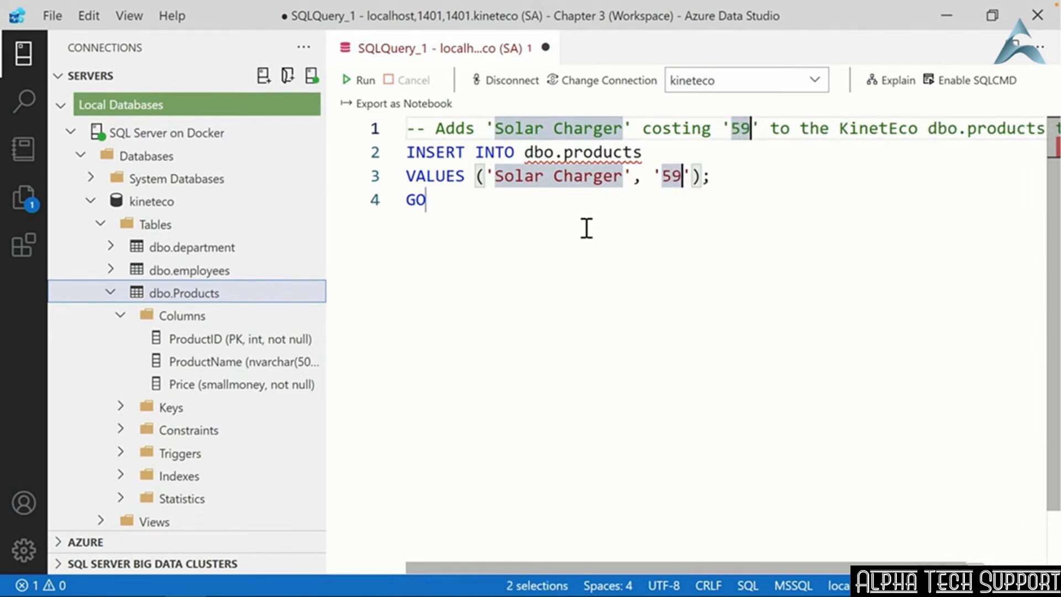
pyautogui.press('Tab')
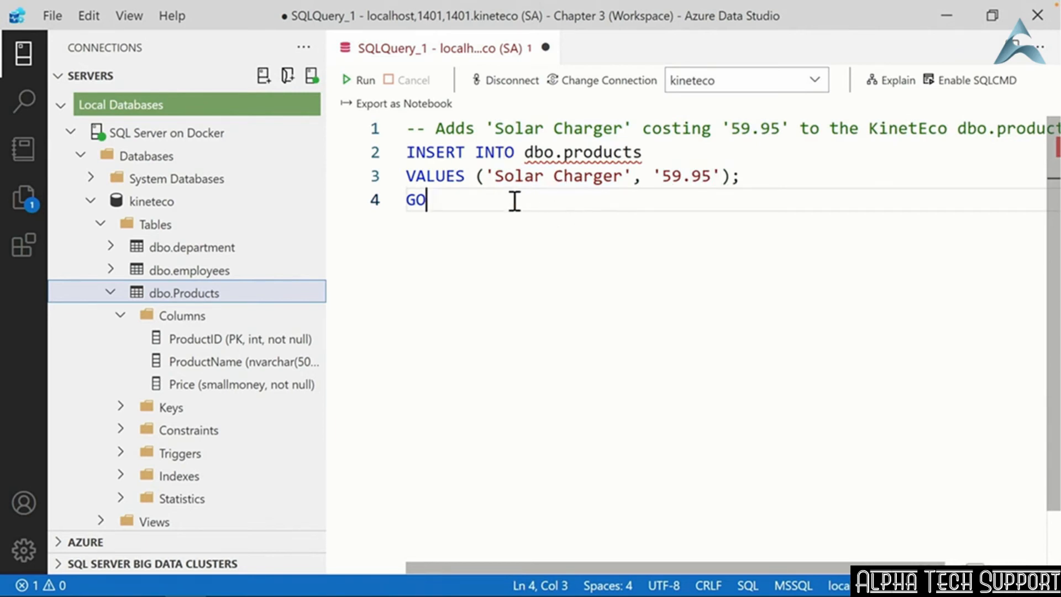
pyautogui.click(363, 83)
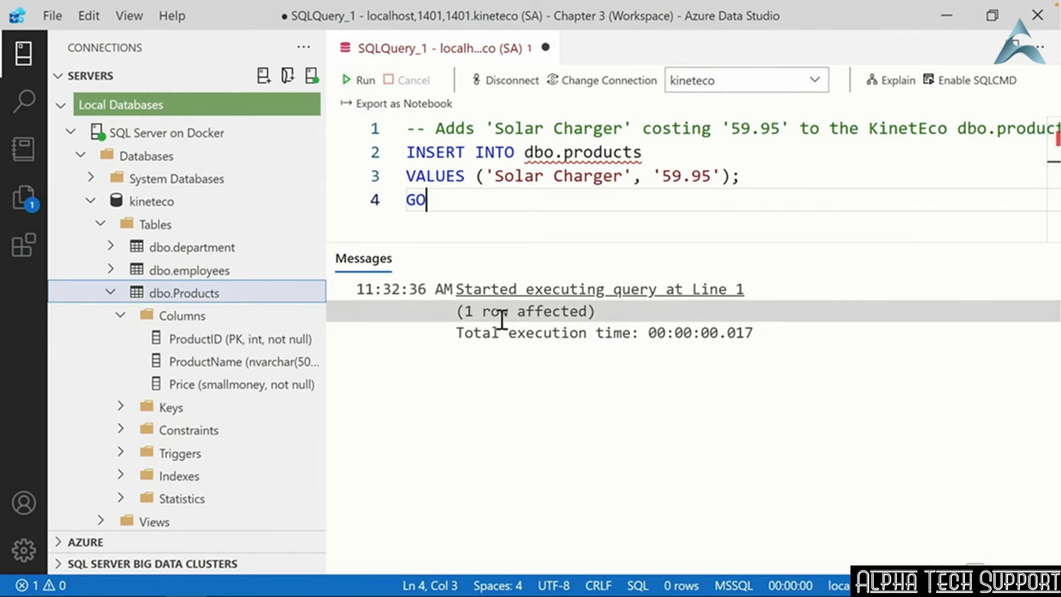
# - Close the insert query without saving it and view the top 1000 rows of the kineteco dbo.Products table
pyautogui.click(549, 48)
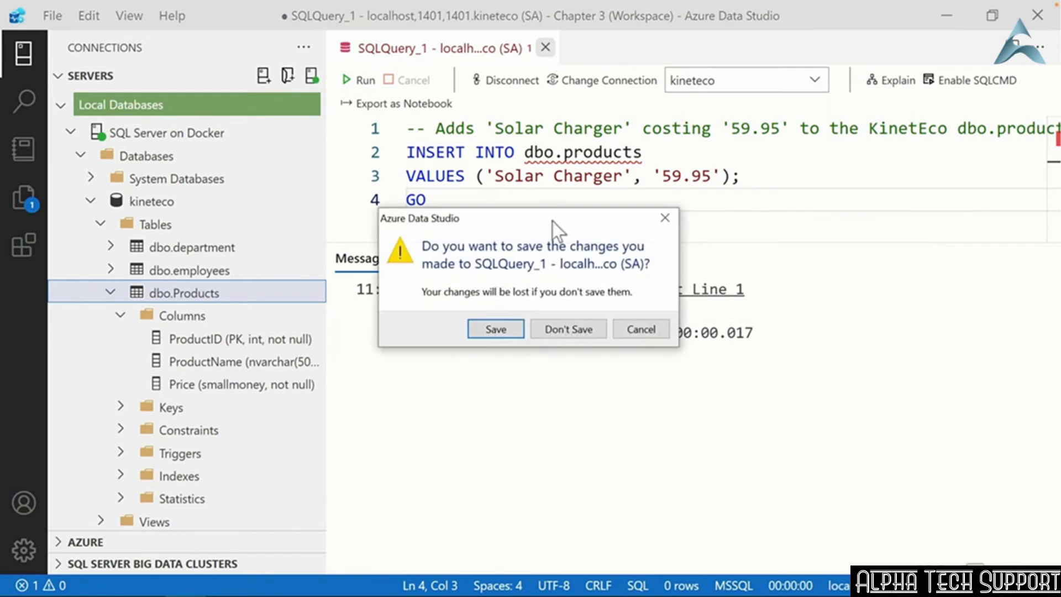
pyautogui.click(568, 327)
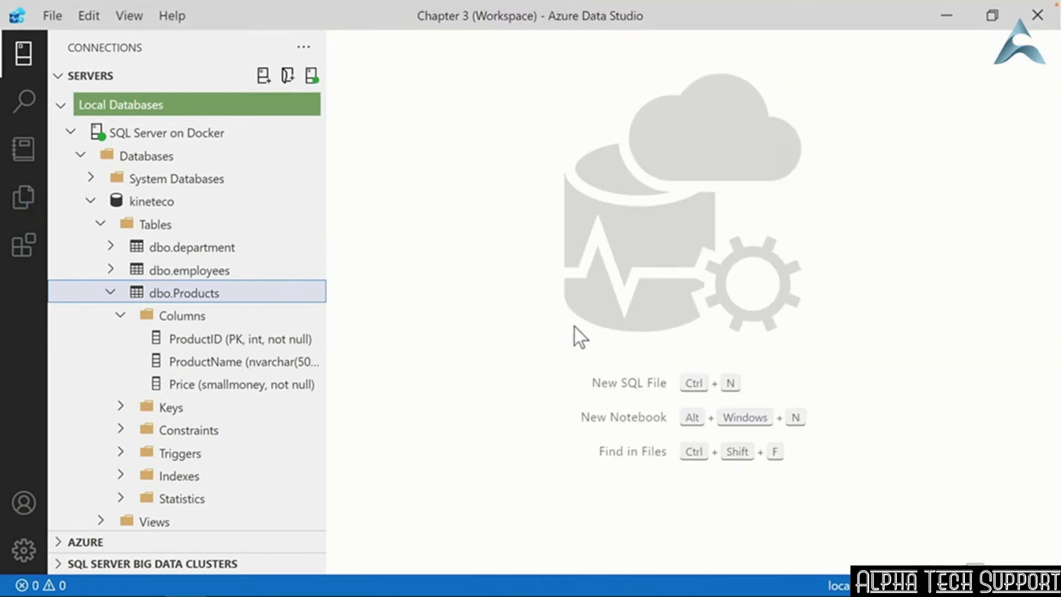
pyautogui.rightClick(199, 294)
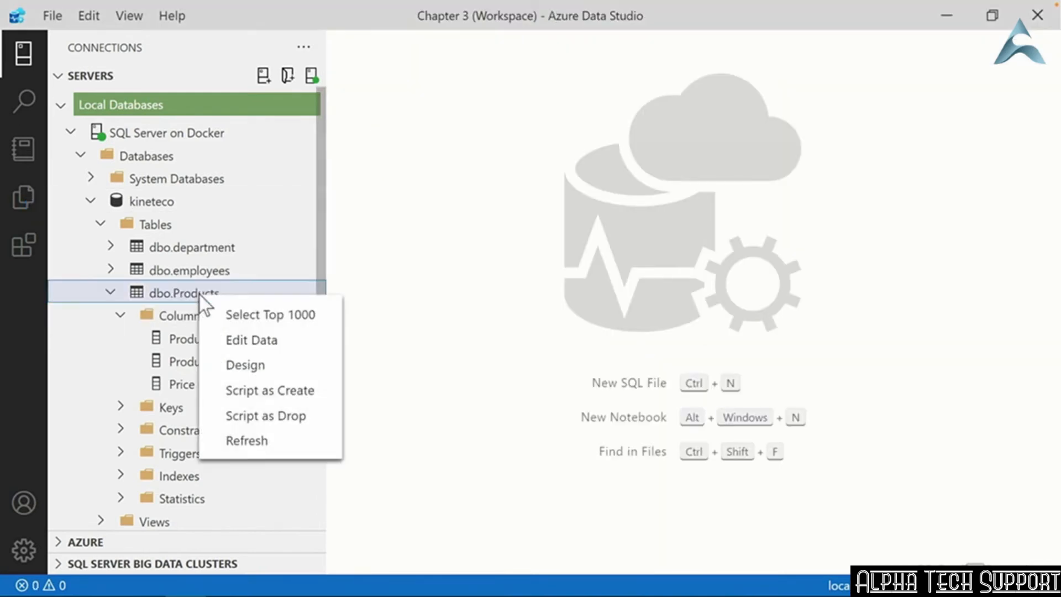
pyautogui.click(264, 320)
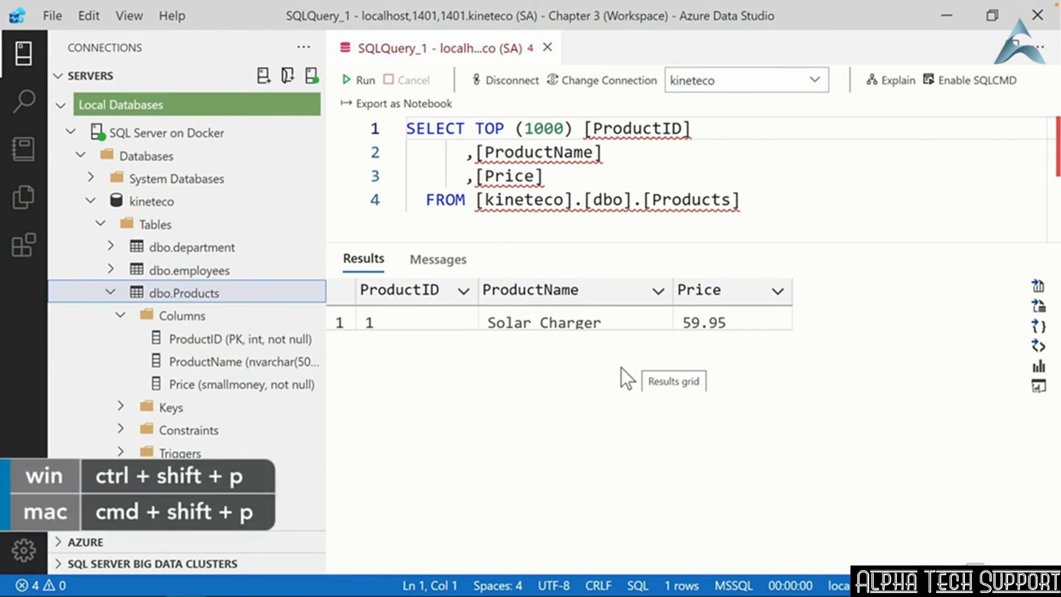
# - Find the Configure User Snippets command with "snip" and open the existing sql.json snippets file
pyautogui.hotkey('ctrl', 'shift', 'p')
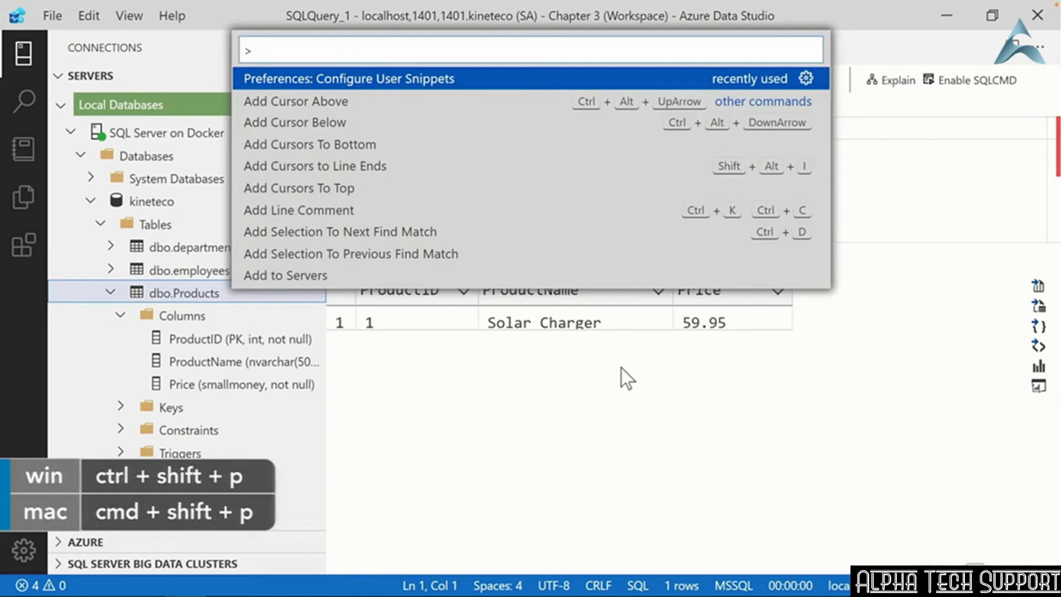
pyautogui.write('snip')
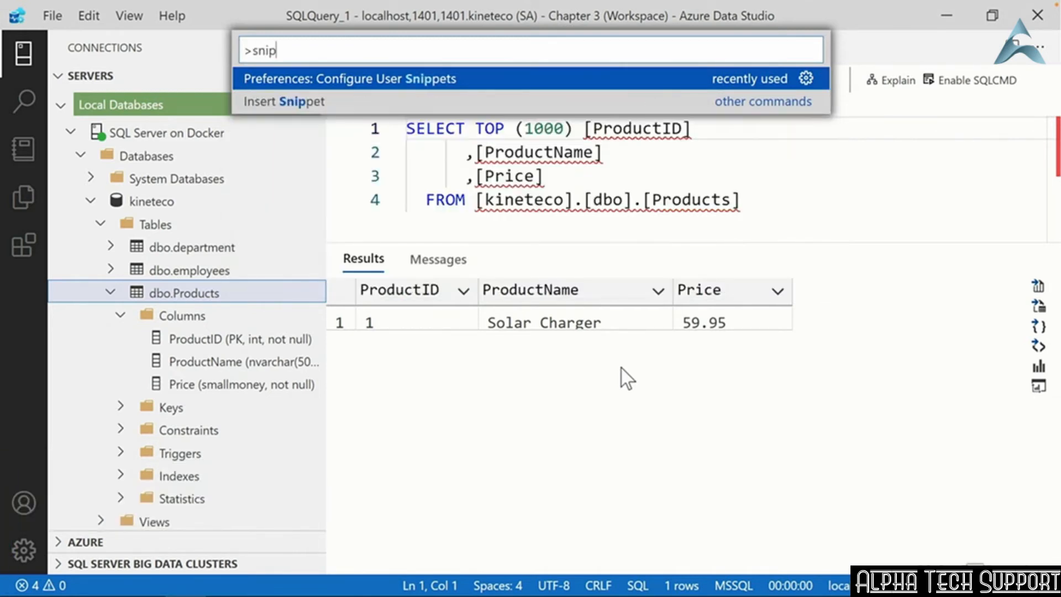
pyautogui.press('Return')
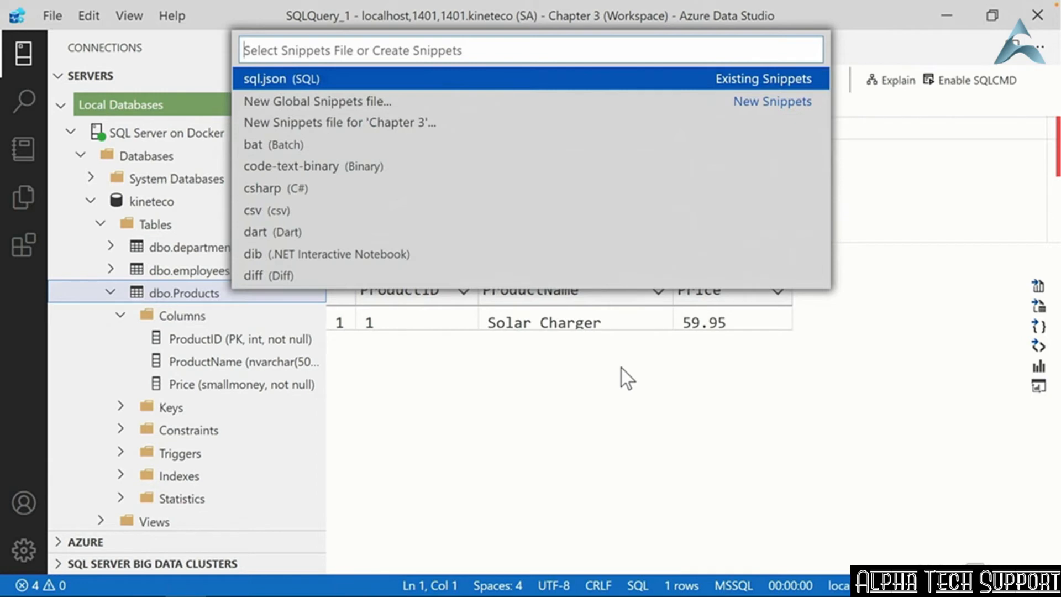
pyautogui.press('Return')
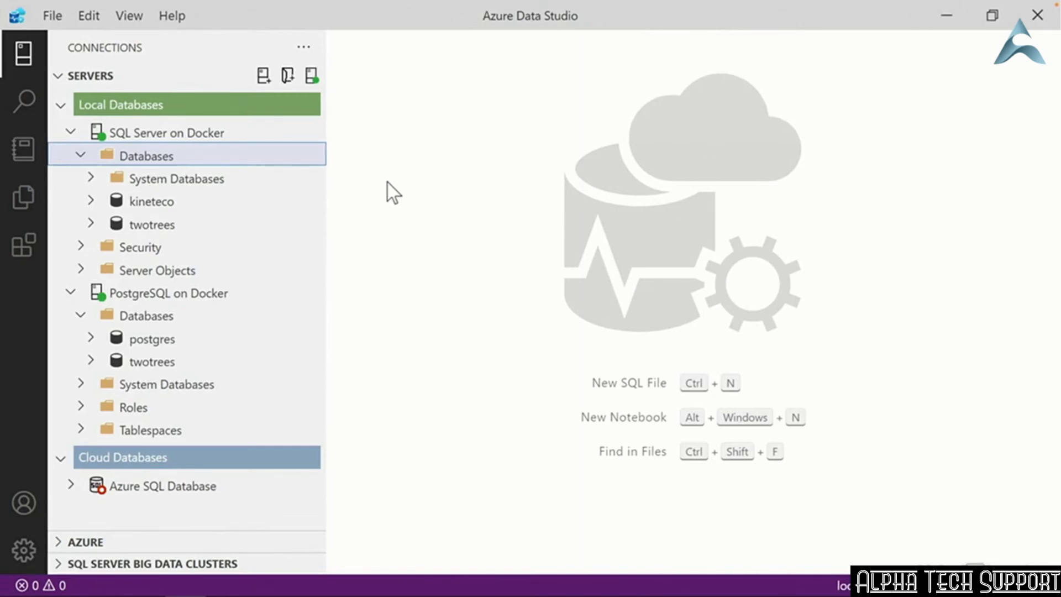
# - Open the file TwoTrees_Notebook.ipynb from the Chapter 4 folder of the Exercise Files
pyautogui.click(55, 17)
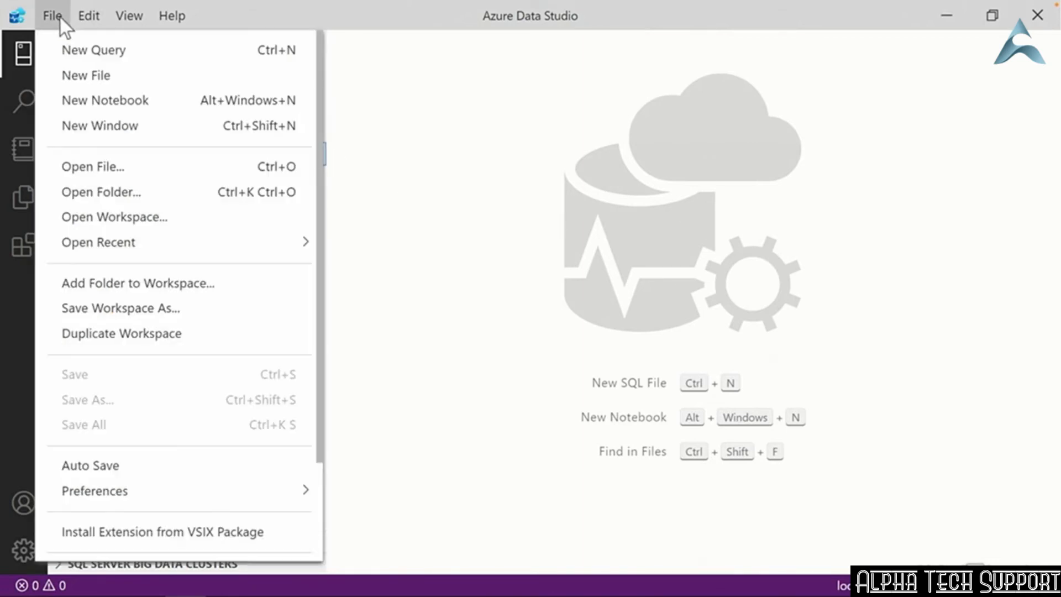
pyautogui.click(106, 167)
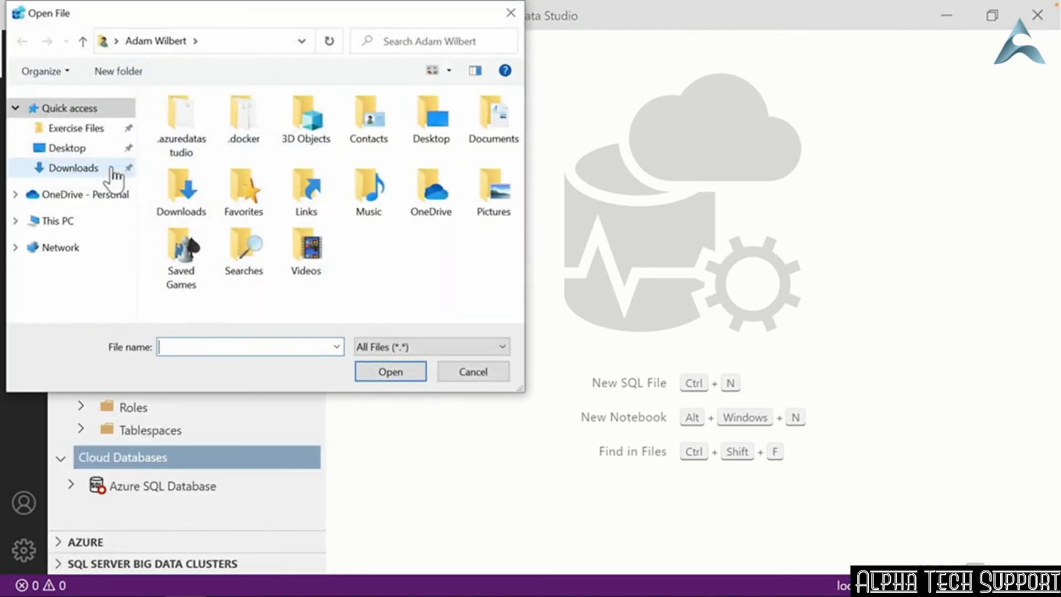
pyautogui.click(74, 132)
pyautogui.click(195, 158)
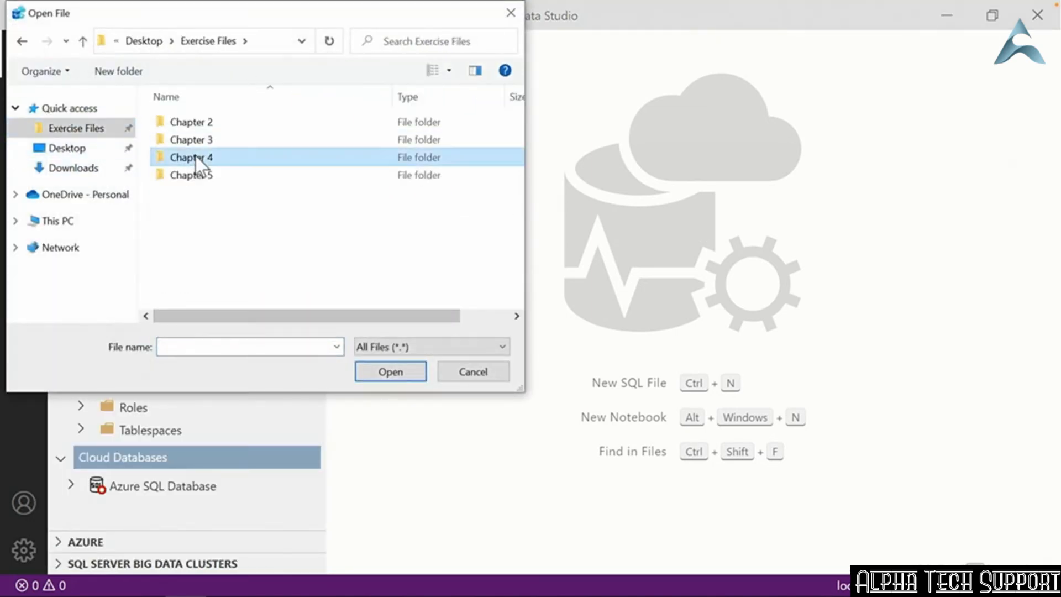
pyautogui.doubleClick(196, 159)
pyautogui.click(284, 145)
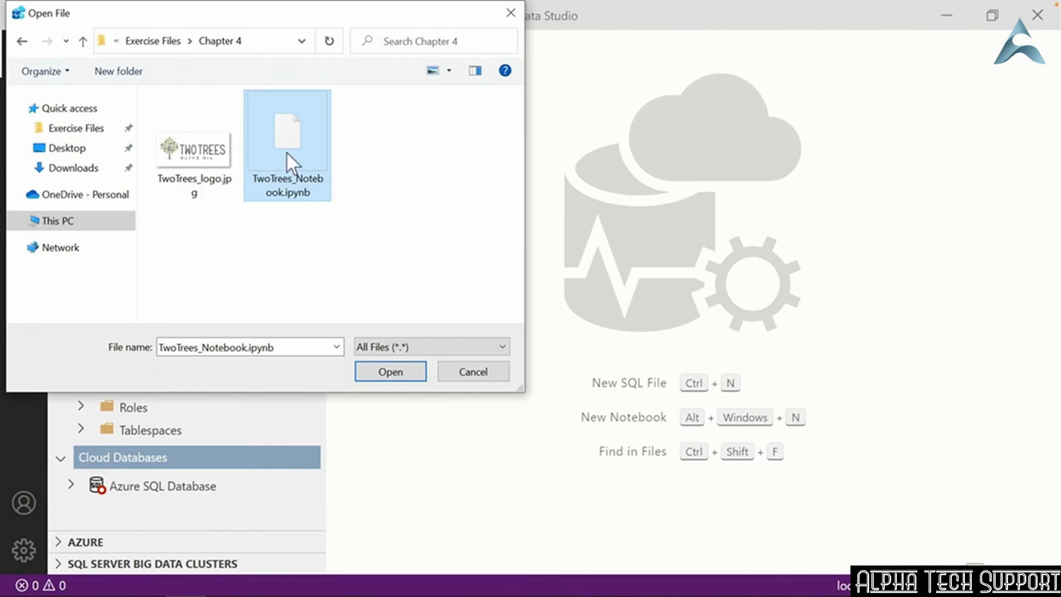
pyautogui.click(407, 373)
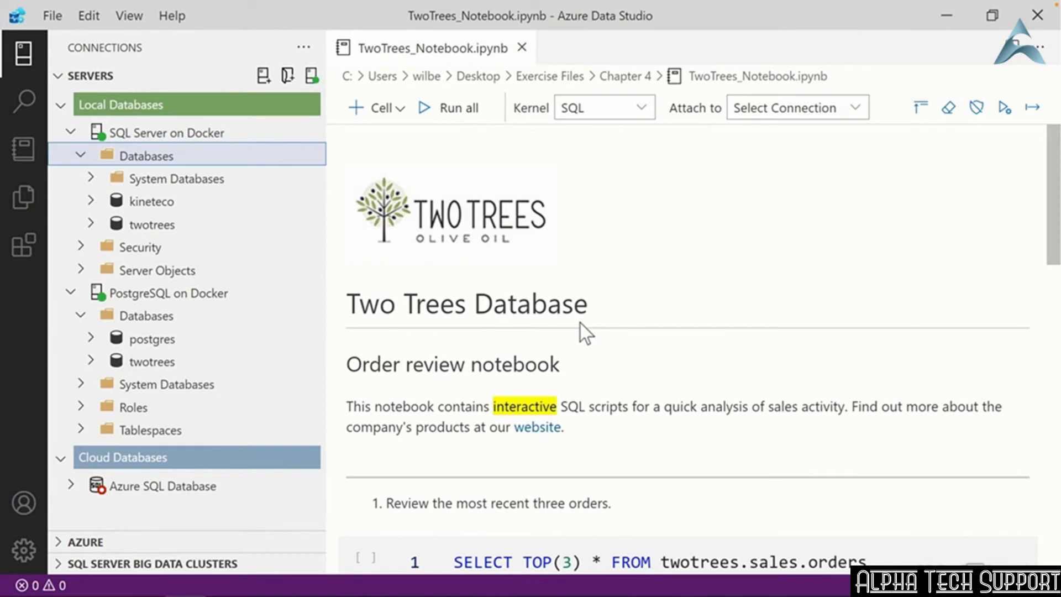
# - Check the notebook's website link in the browser, close that page and look over the notebook's first query cell
pyautogui.click(537, 431)
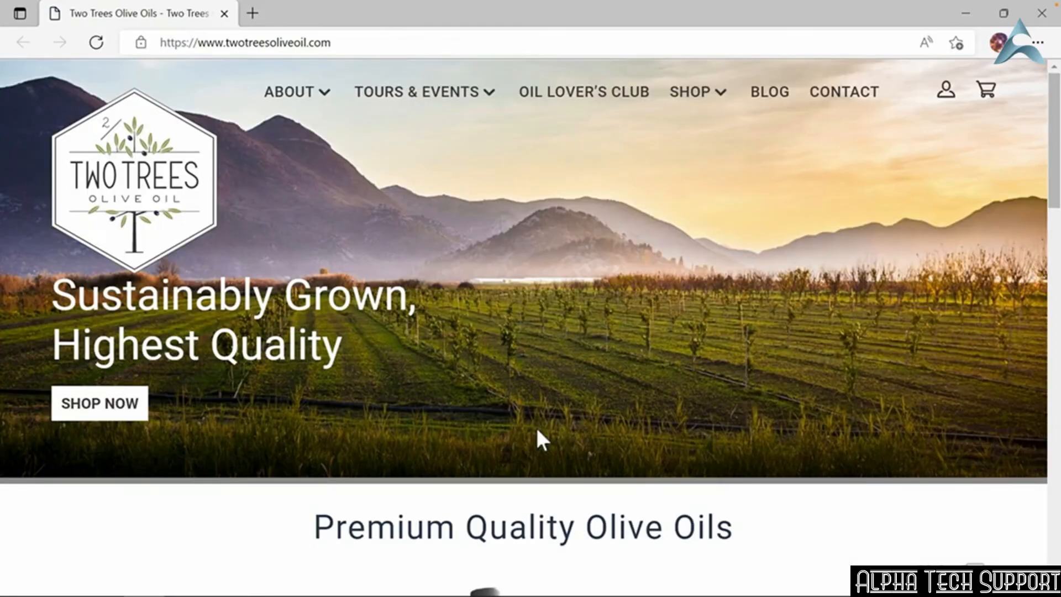
pyautogui.click(1041, 13)
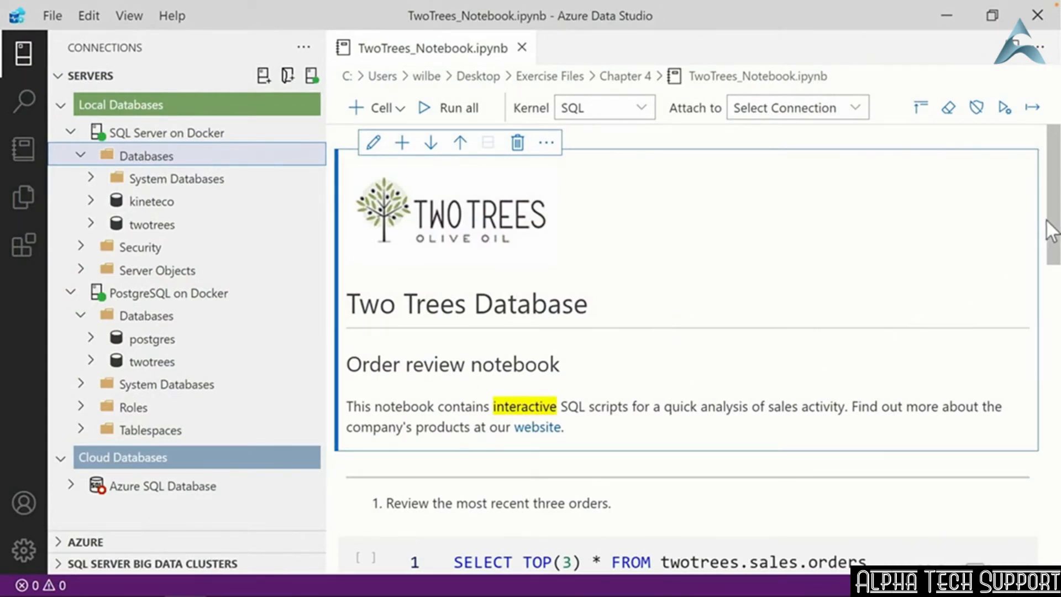
pyautogui.moveTo(1049, 231); pyautogui.dragTo(1053, 296)
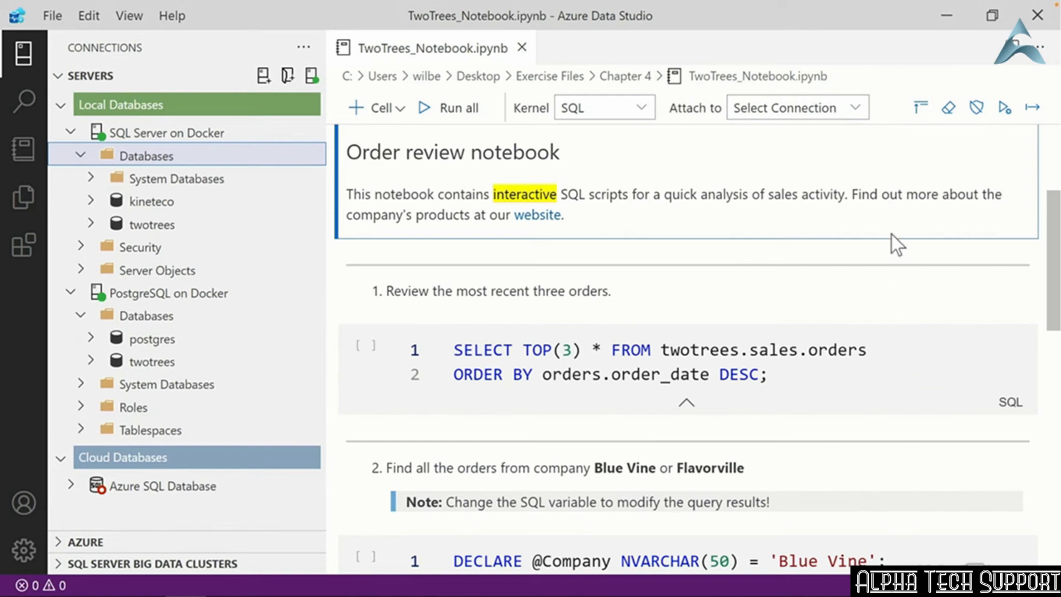
# - Attach the notebook to the connected SQL Server on Docker connection
pyautogui.click(855, 108)
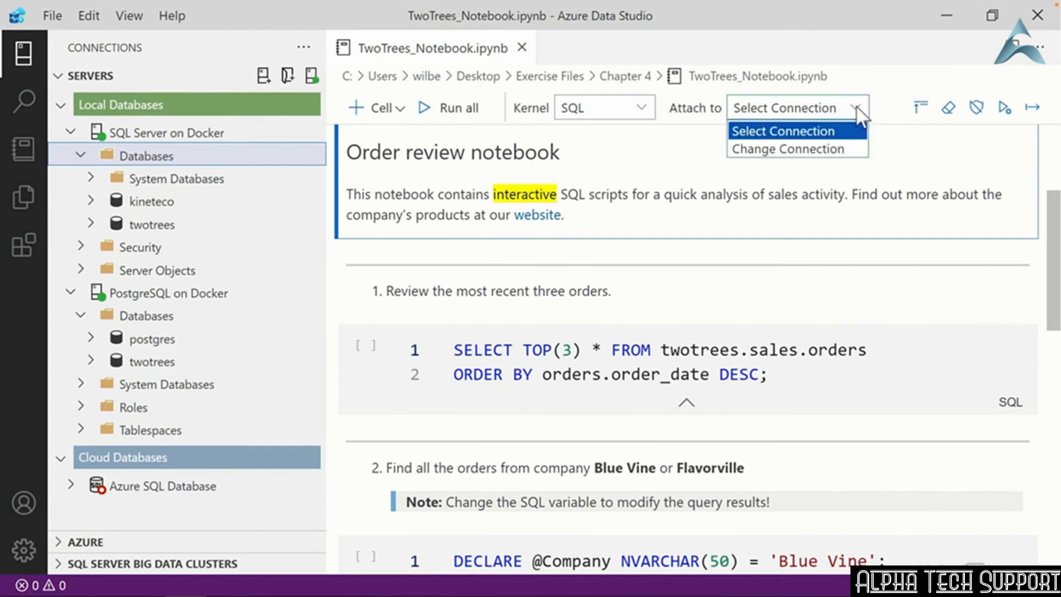
pyautogui.click(808, 149)
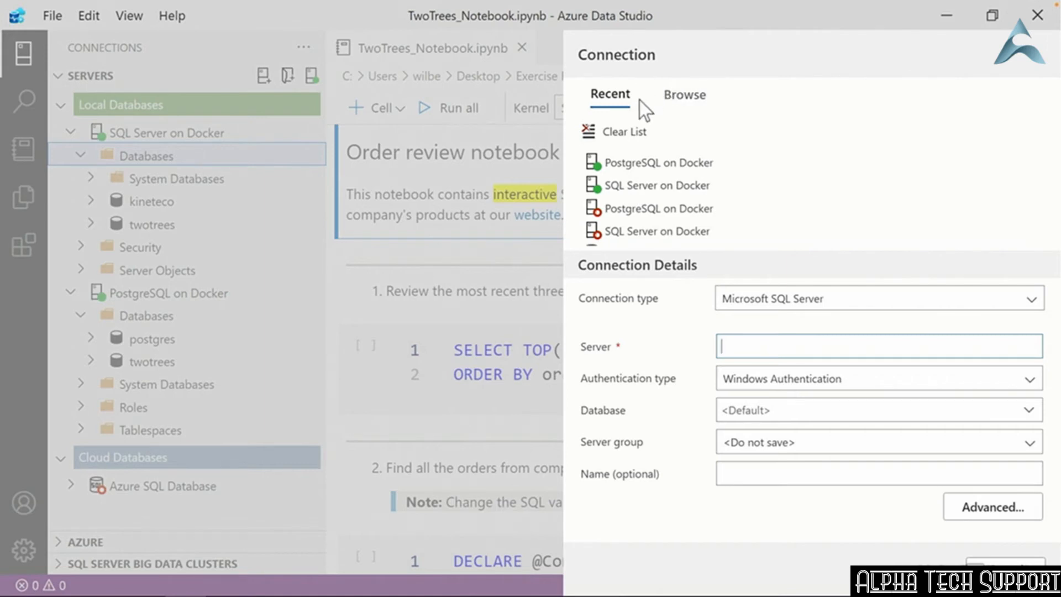
pyautogui.click(643, 186)
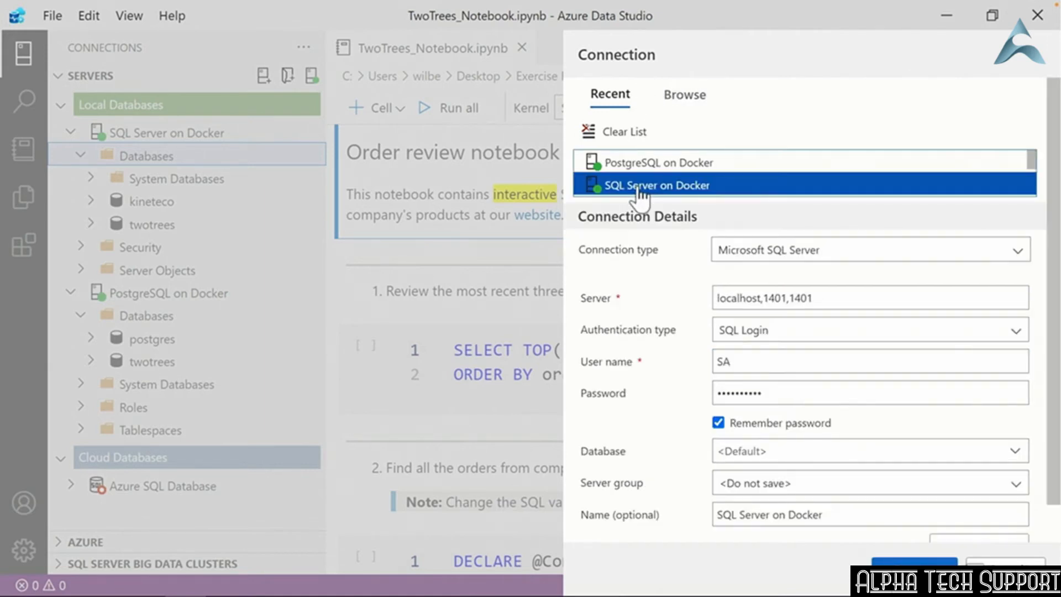
pyautogui.click(901, 560)
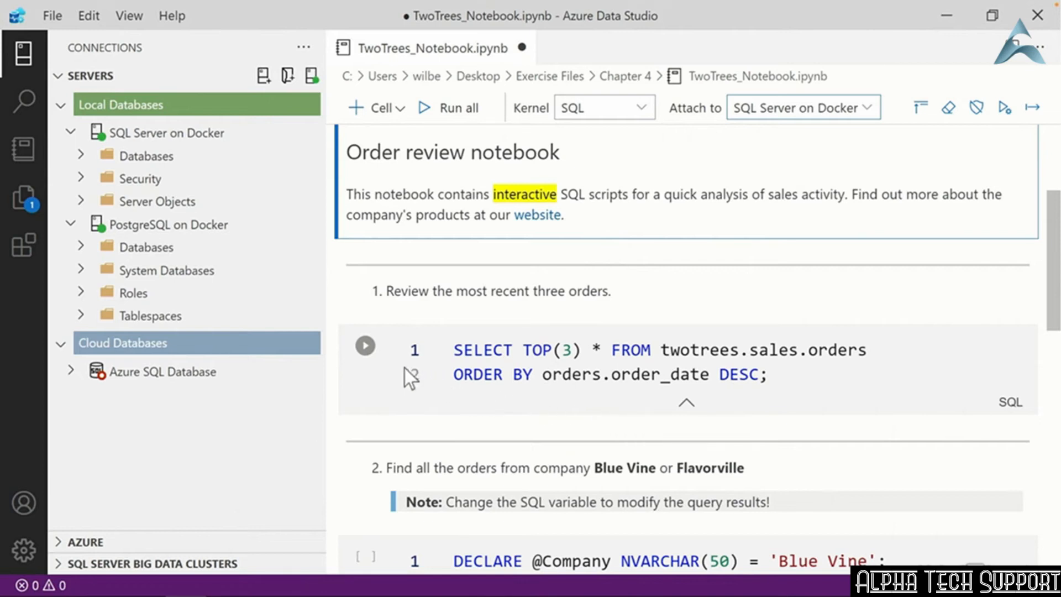
# - Run the notebook cells for the most recent three orders and for all orders from company Blue Vine
pyautogui.click(365, 347)
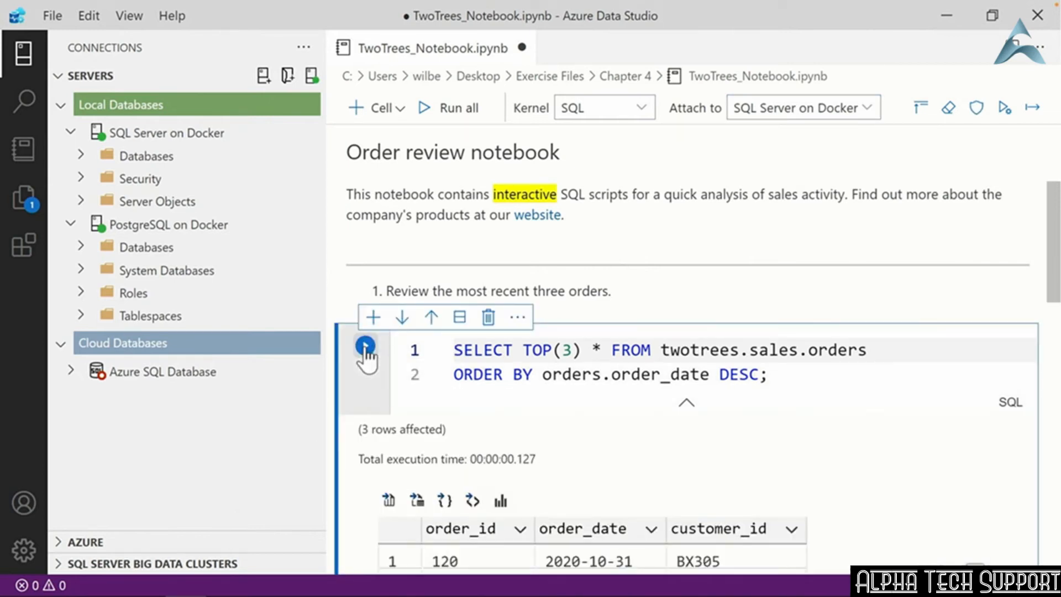
pyautogui.scroll(-2, 968, 408)
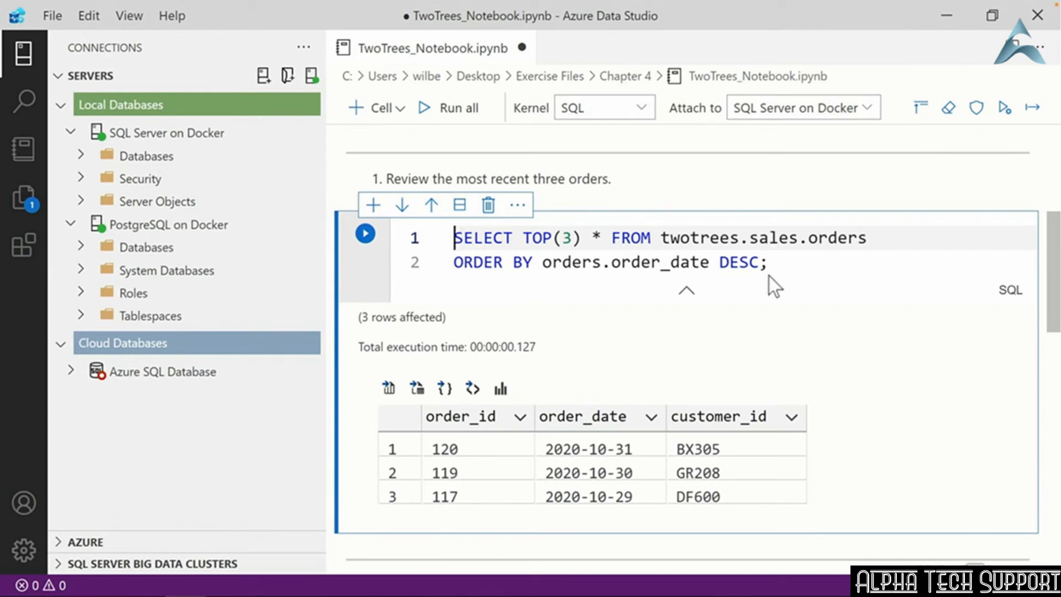
pyautogui.moveTo(1053, 237); pyautogui.dragTo(1057, 354)
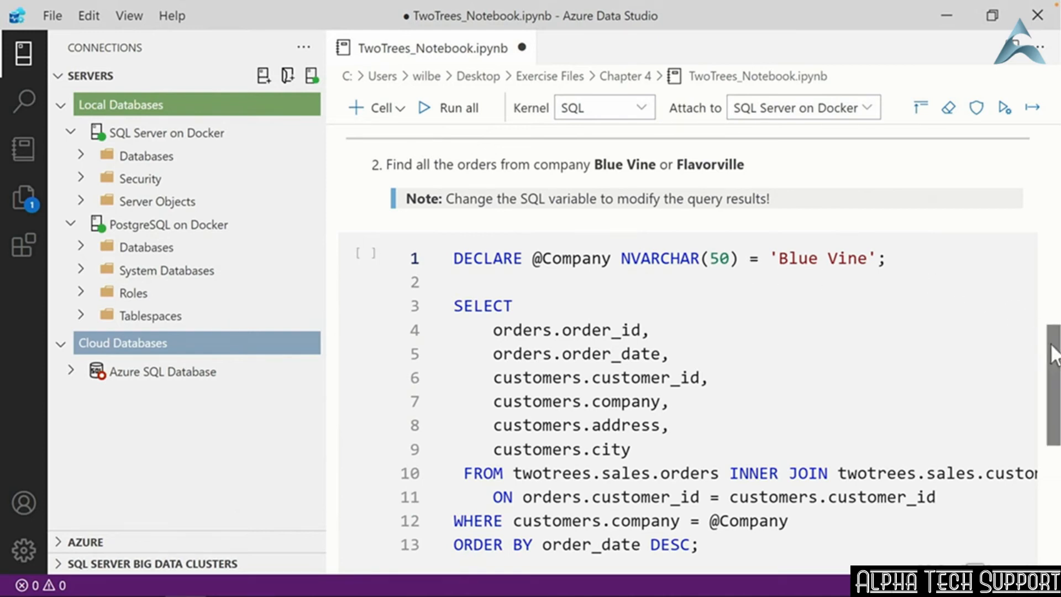
pyautogui.moveTo(1054, 353); pyautogui.dragTo(1054, 354)
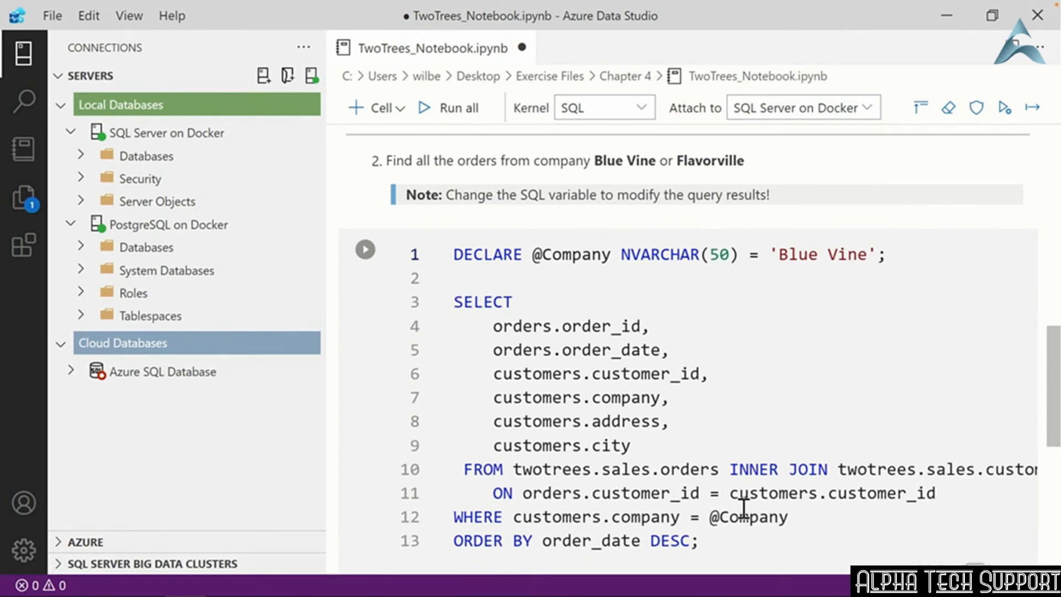
pyautogui.click(365, 249)
pyautogui.moveTo(1054, 315); pyautogui.dragTo(1058, 396)
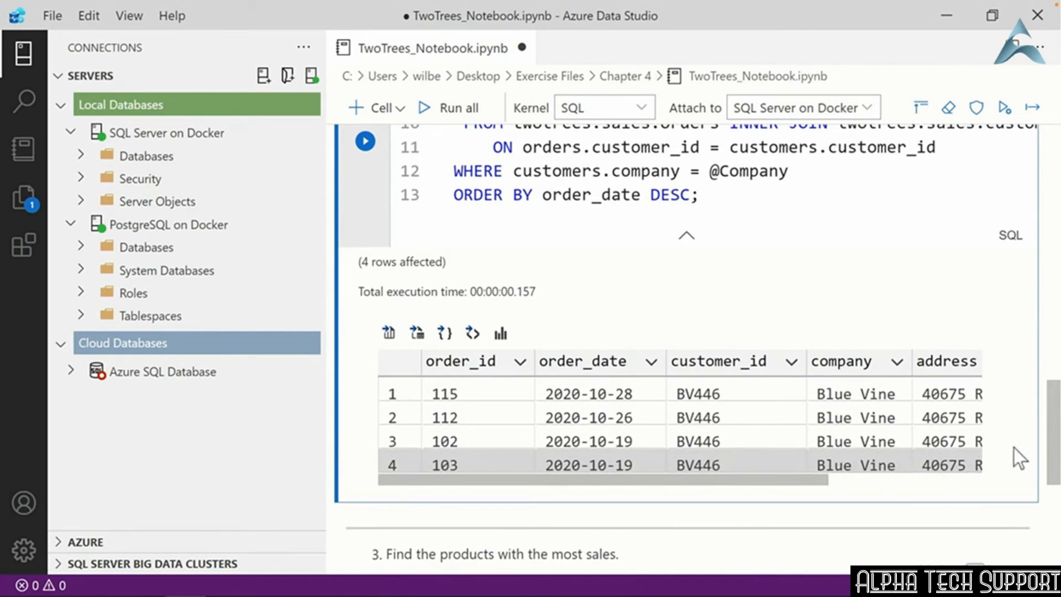
pyautogui.scroll(5, 1054, 372)
pyautogui.scroll(1, 1052, 371)
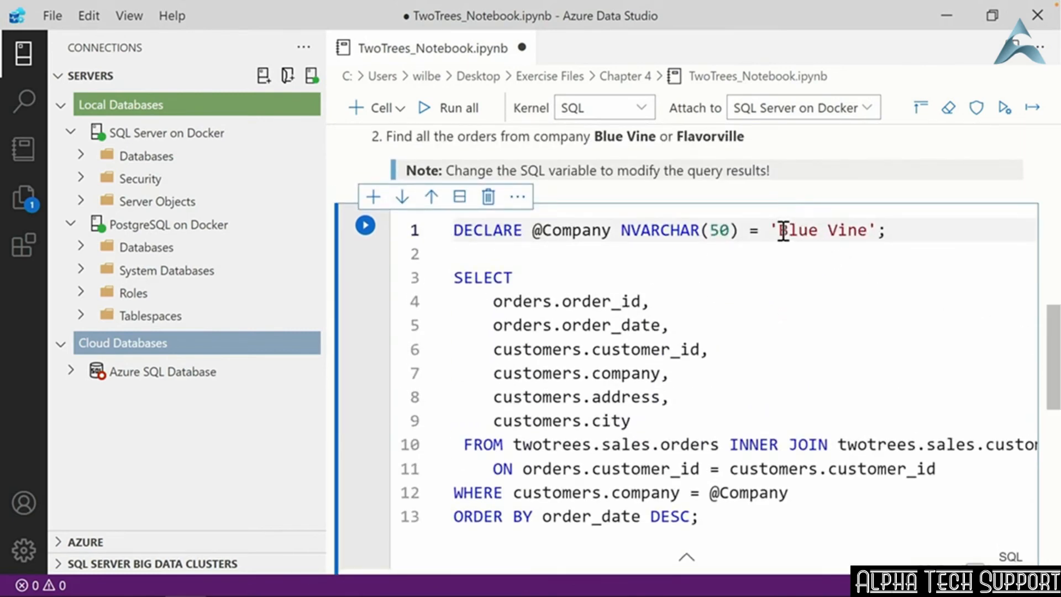
pyautogui.moveTo(779, 230); pyautogui.dragTo(872, 232)
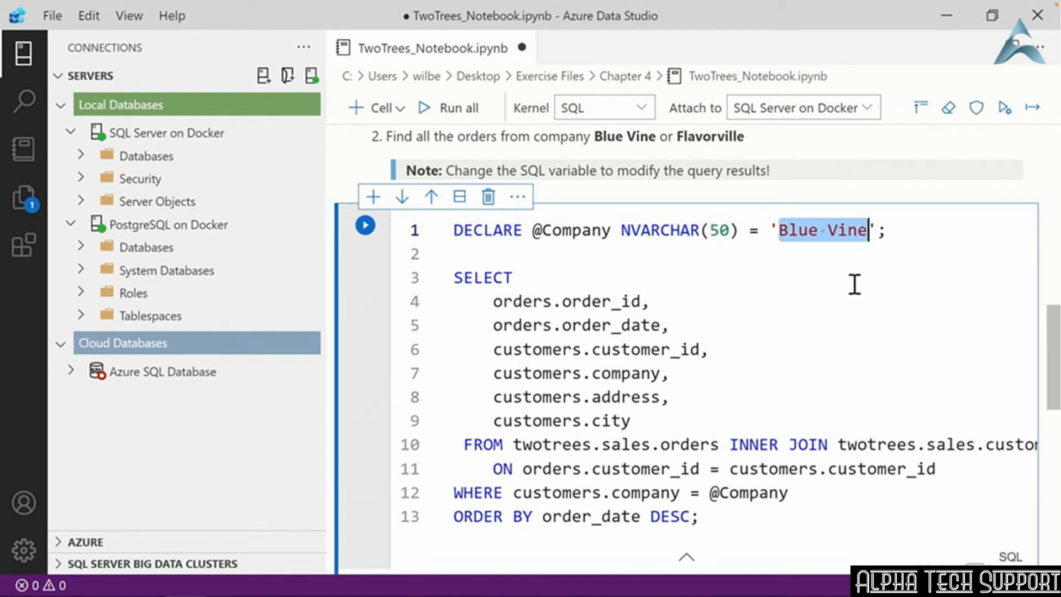
pyautogui.write('Flavorville')
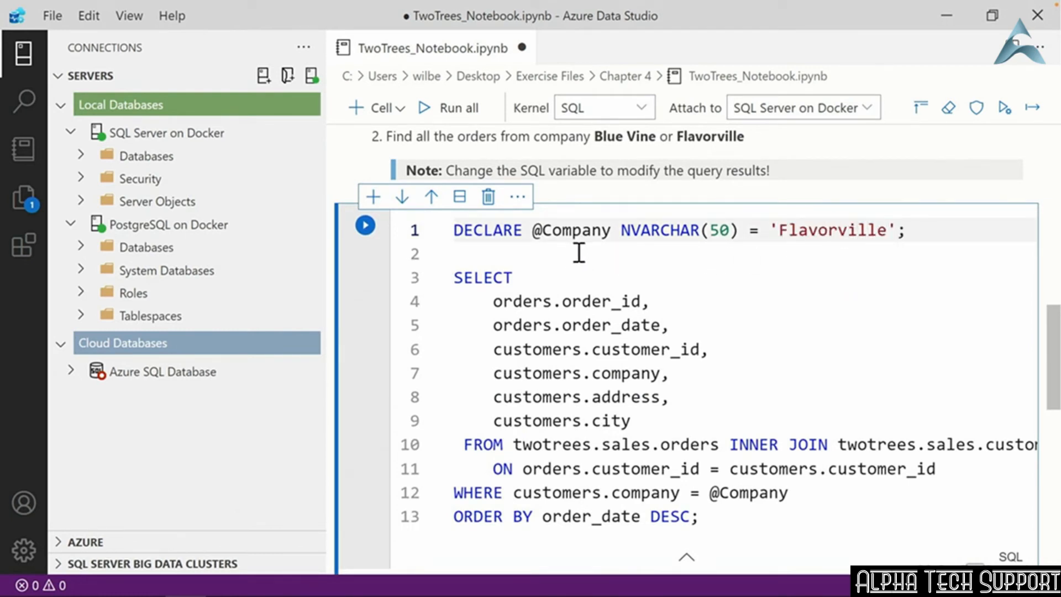
pyautogui.click(365, 225)
pyautogui.scroll(-2, 1052, 353)
pyautogui.scroll(-5, 1054, 358)
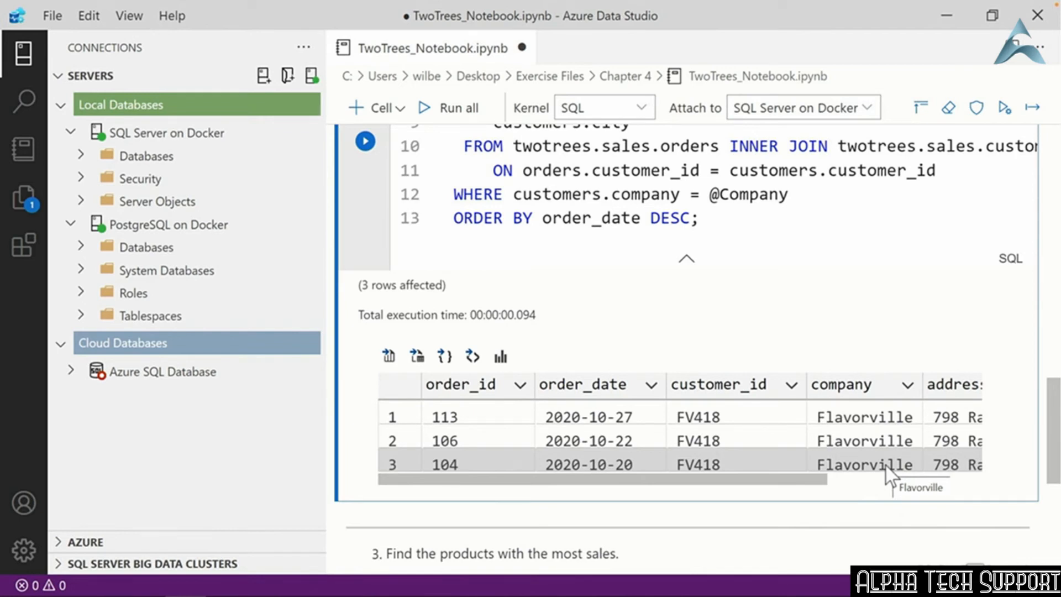
# - Run the third notebook cell to find the products with the most sales and view its results
pyautogui.moveTo(1047, 420); pyautogui.dragTo(1057, 486)
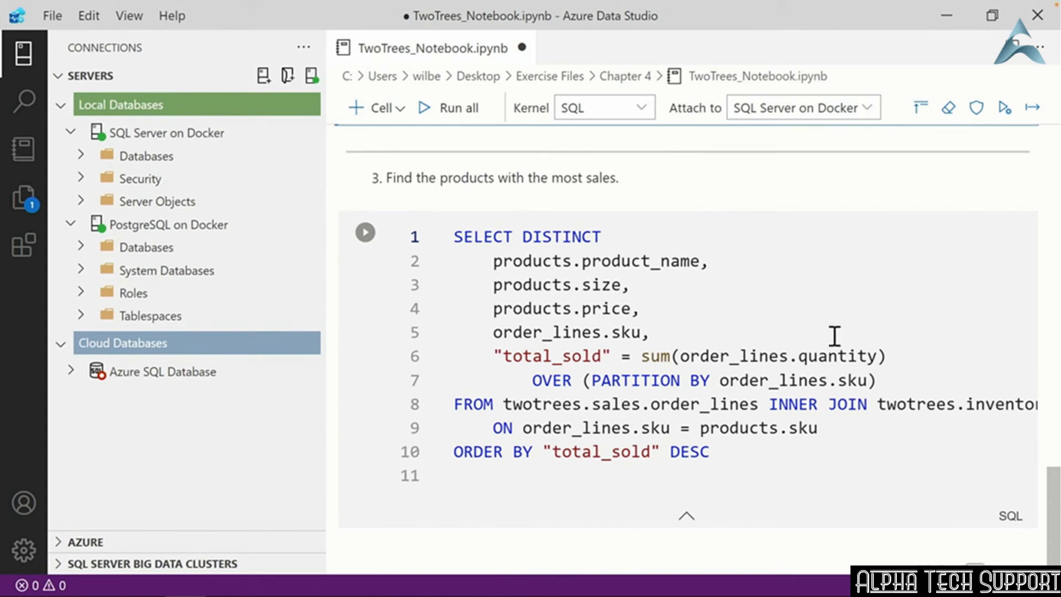
pyautogui.click(365, 233)
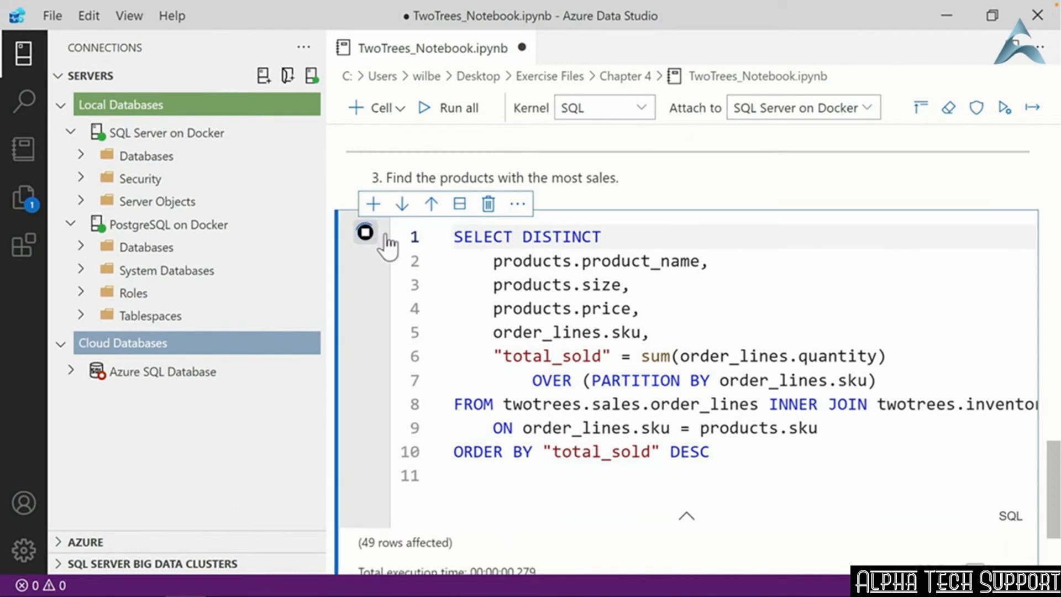
pyautogui.scroll(-3, 1053, 441)
pyautogui.moveTo(1055, 450); pyautogui.dragTo(1056, 480)
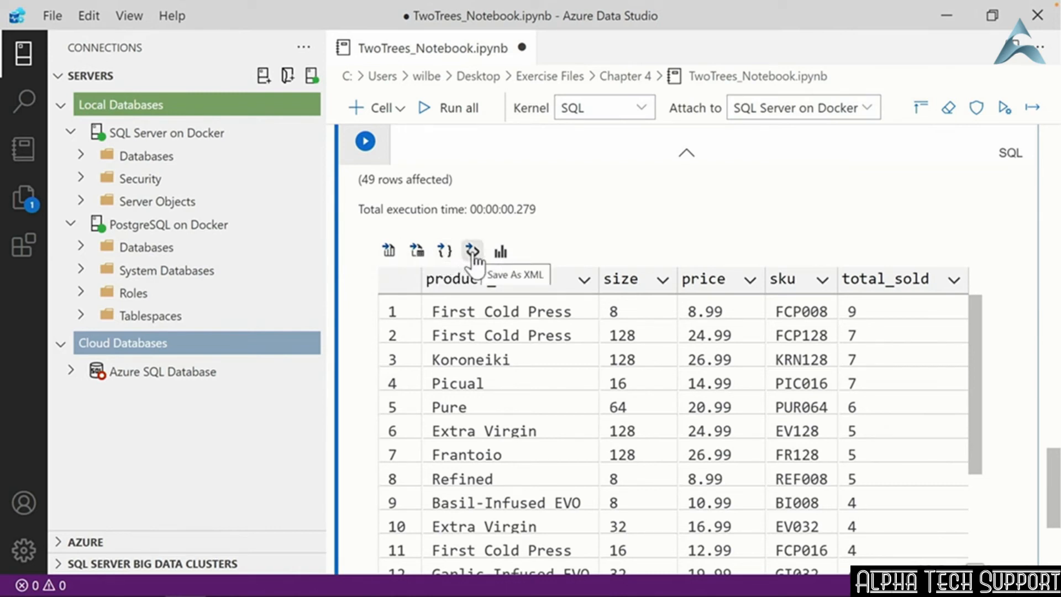
# - View the product sales results as a chart, then return them to the table view
pyautogui.click(502, 255)
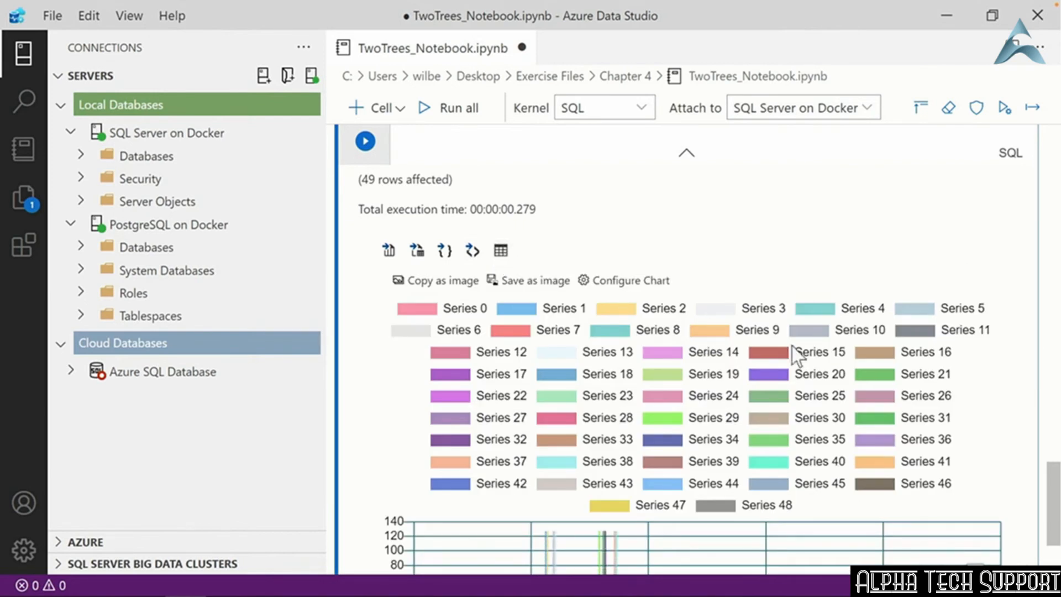
pyautogui.moveTo(1055, 480)
pyautogui.mouseDown()
pyautogui.moveTo(1055, 511)
pyautogui.moveTo(1053, 496)
pyautogui.mouseUp()
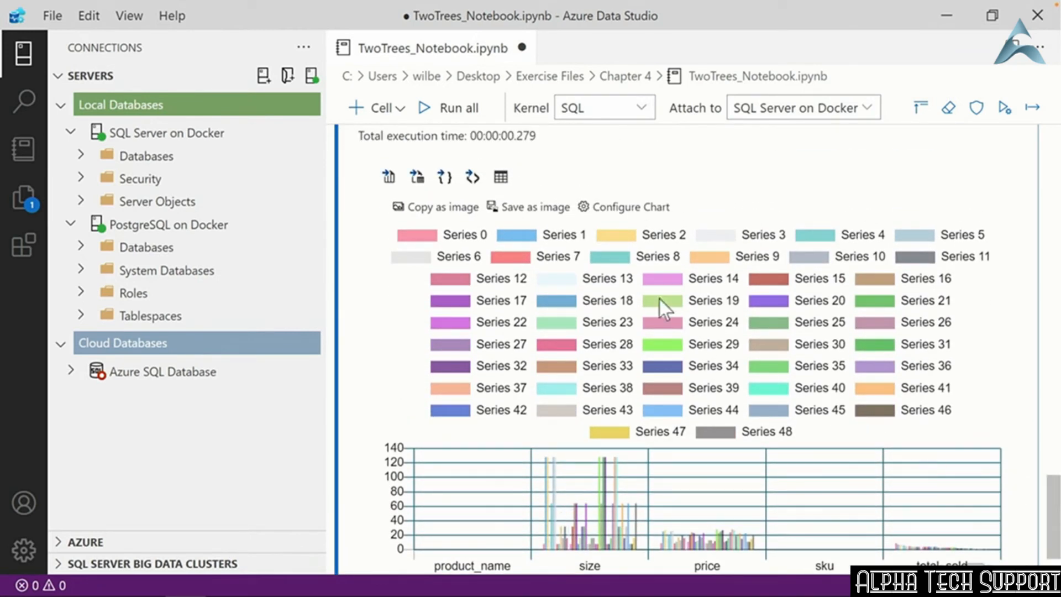
pyautogui.click(502, 179)
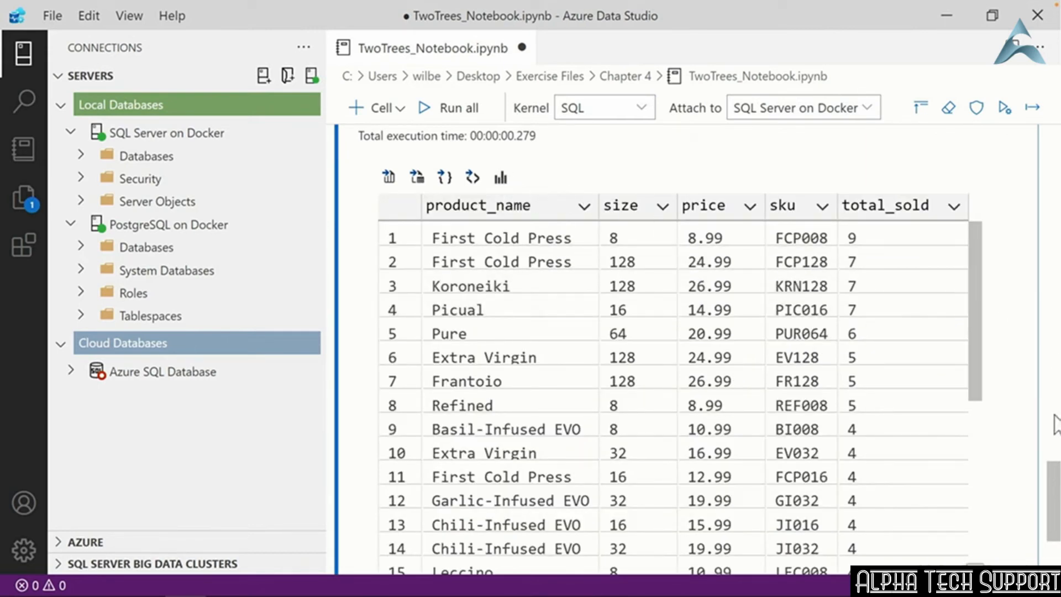
# - Clear all results in the TwoTrees notebook and collapse its code cells
pyautogui.moveTo(1054, 486); pyautogui.dragTo(1055, 147)
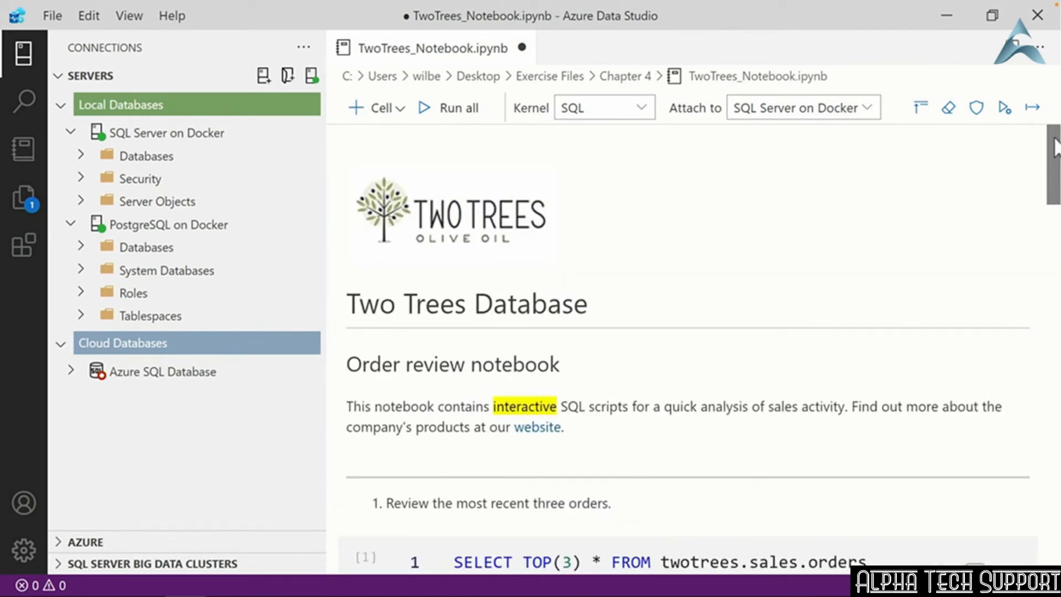
pyautogui.click(948, 120)
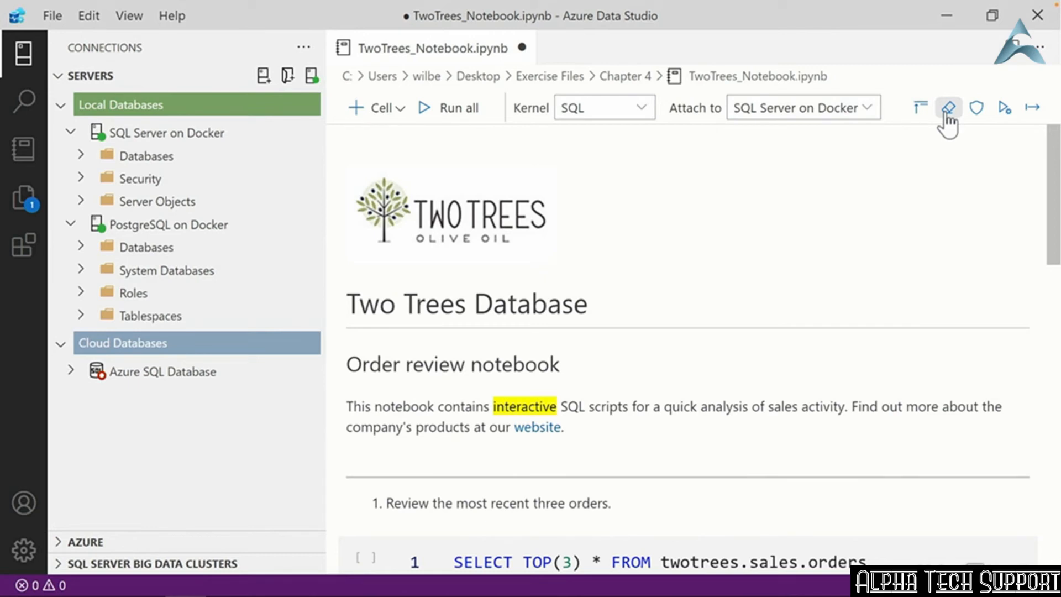
pyautogui.click(920, 112)
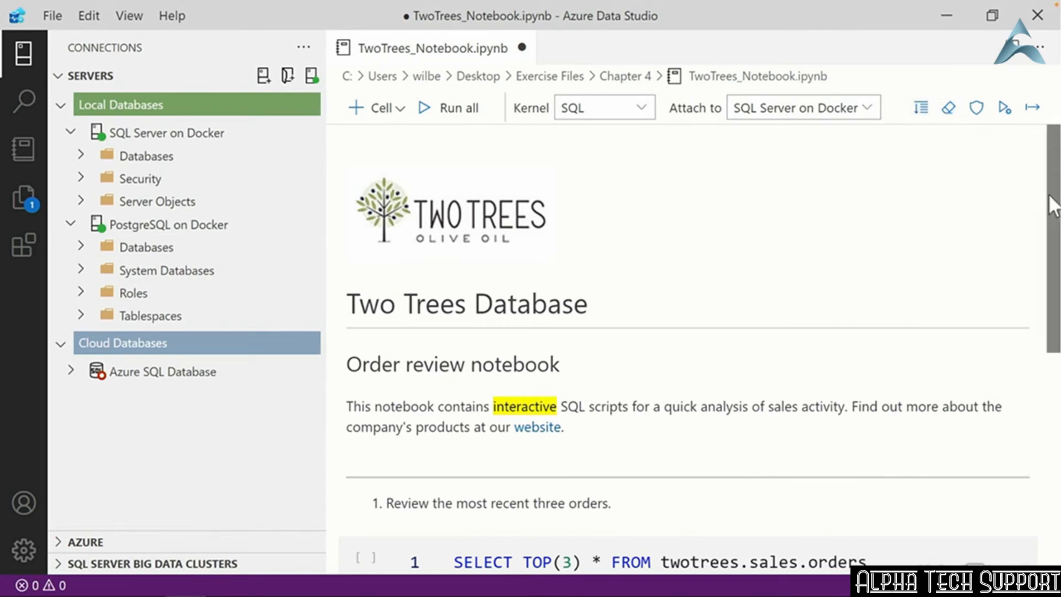
pyautogui.moveTo(1051, 197)
pyautogui.mouseDown()
pyautogui.moveTo(1053, 438)
pyautogui.moveTo(1049, 194)
pyautogui.mouseUp()
# - Run all cells in the notebook, review the results of each query and clear them again
pyautogui.click(459, 109)
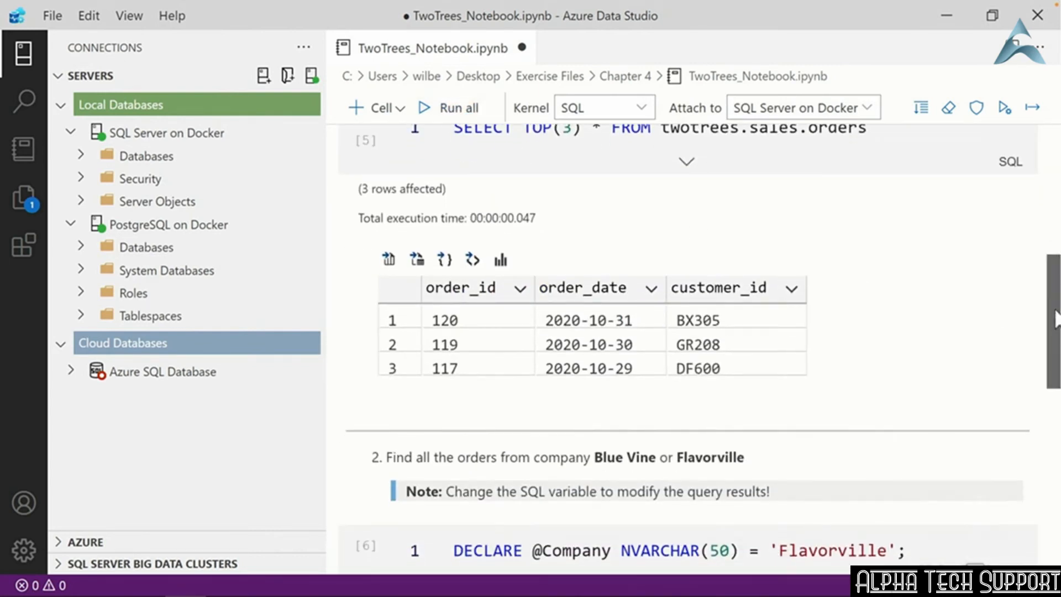
pyautogui.scroll(5, 1055, 319)
pyautogui.scroll(-2, 1055, 304)
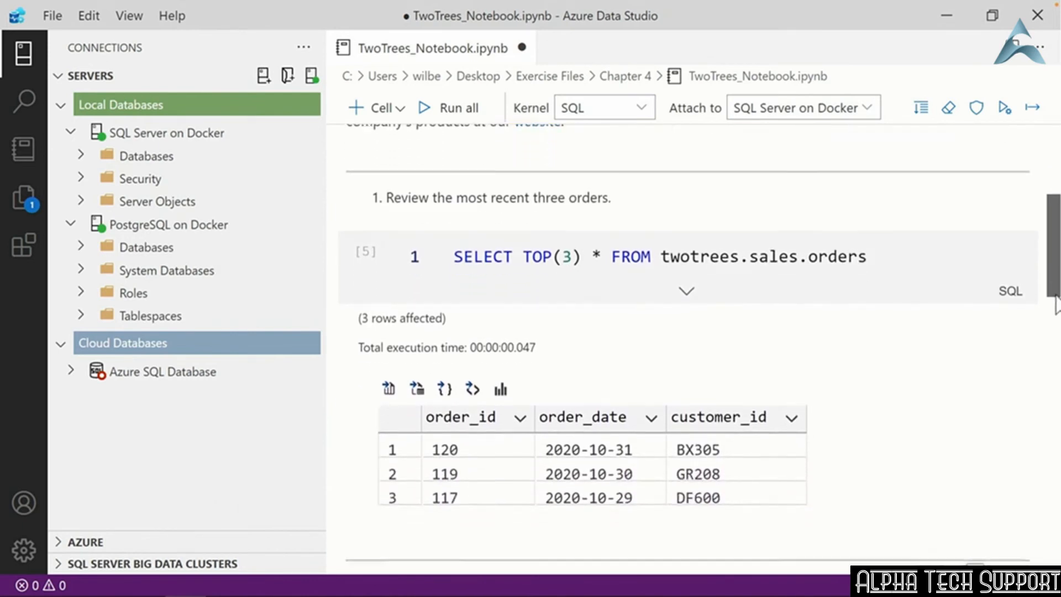
pyautogui.scroll(-2, 1055, 303)
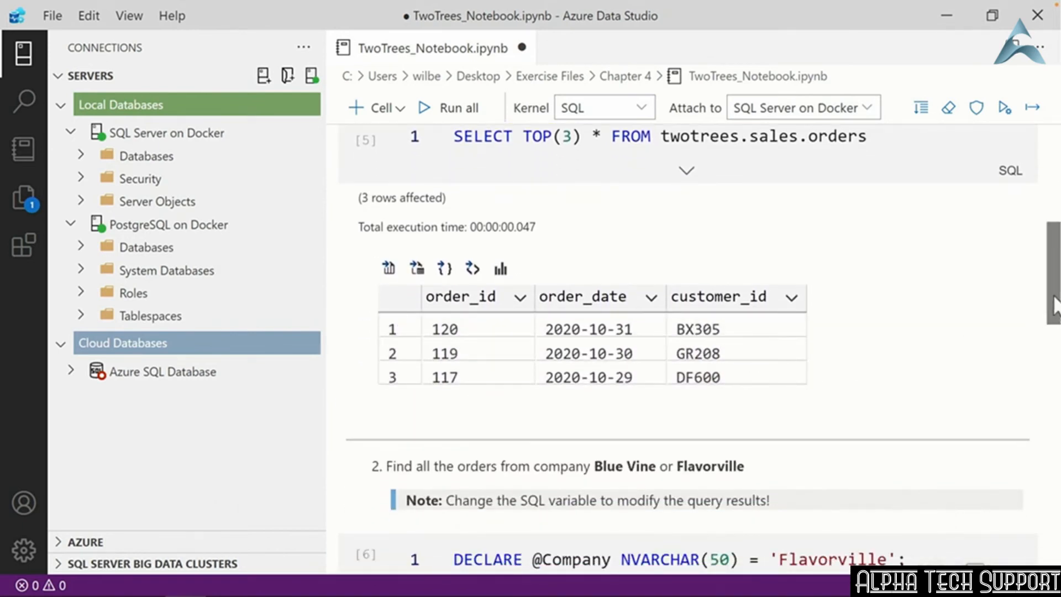
pyautogui.scroll(-7, 1055, 307)
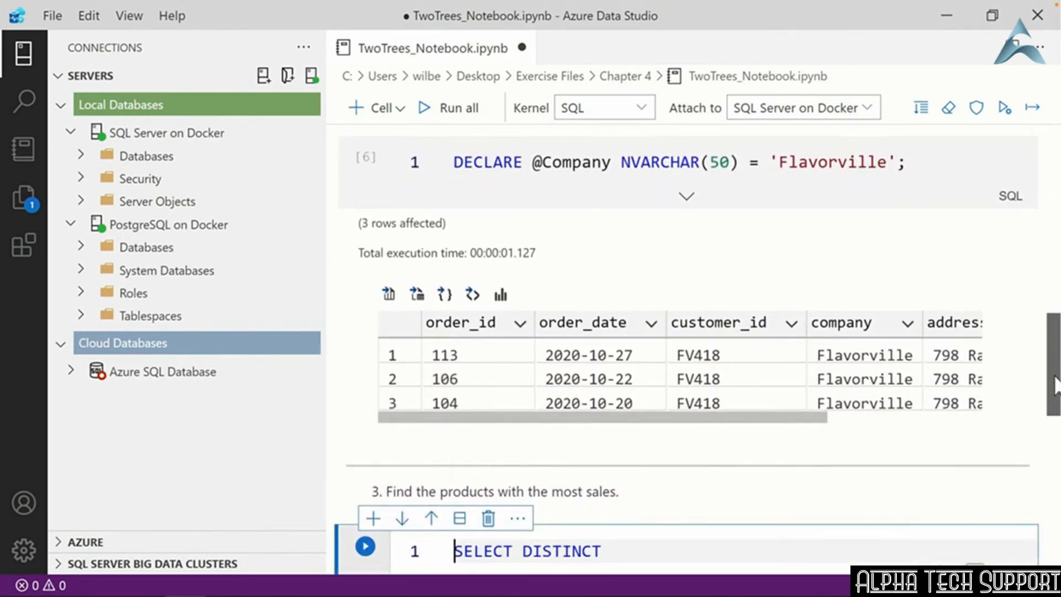
pyautogui.scroll(-9, 1055, 387)
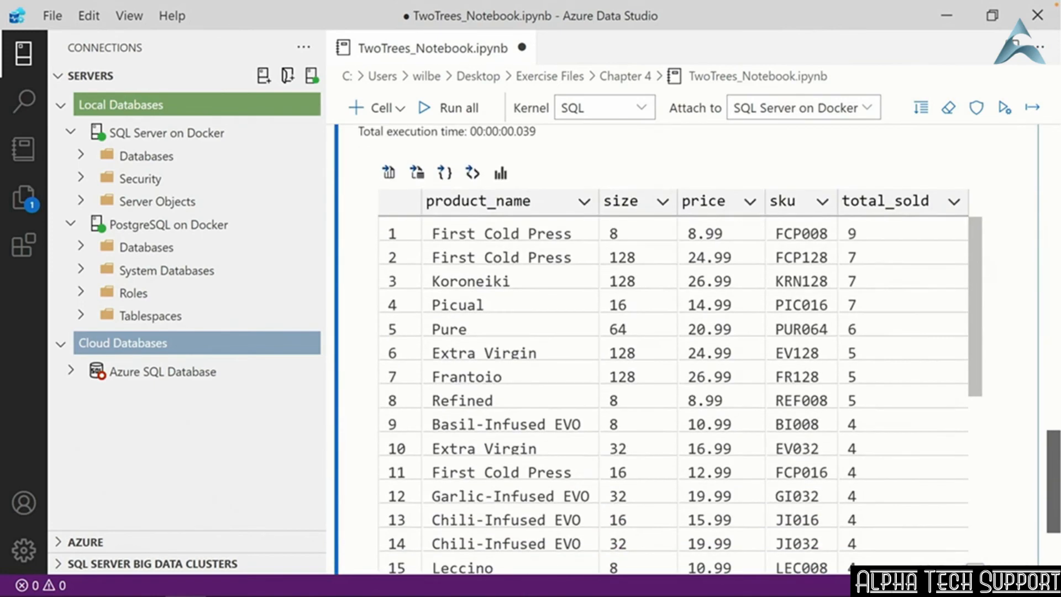
pyautogui.scroll(20, 1053, 331)
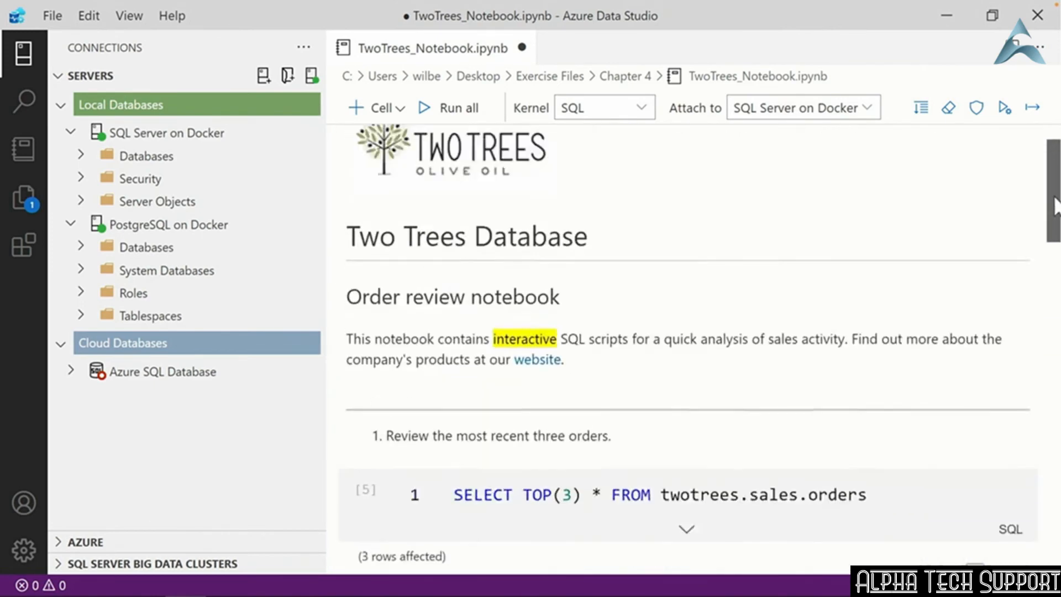
pyautogui.click(948, 110)
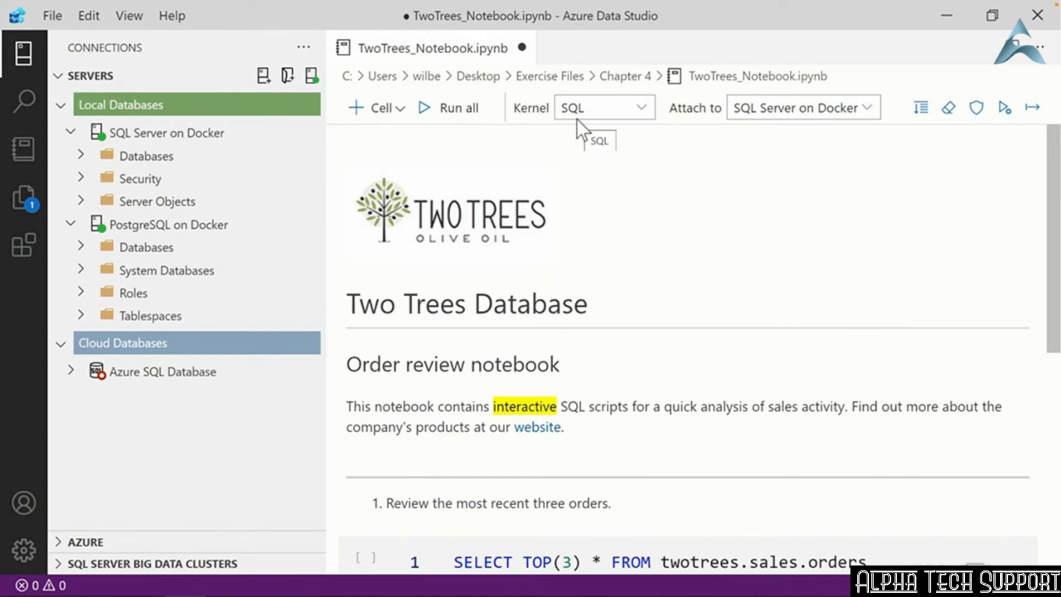
# - Try to switch the notebook's kernel to Python 3, then cancel the Python runtime configuration
pyautogui.click(640, 111)
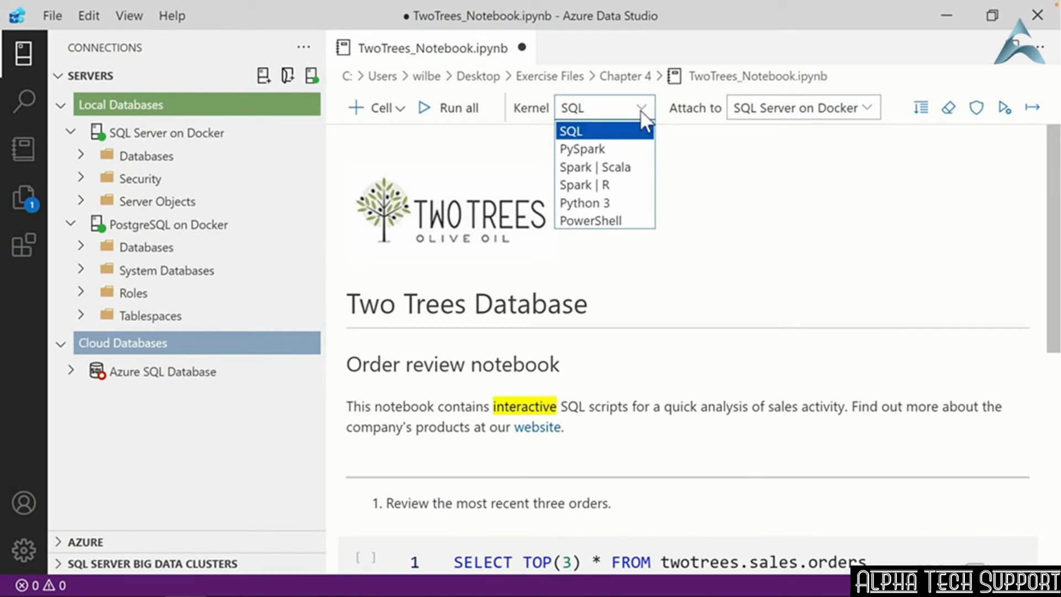
pyautogui.click(614, 204)
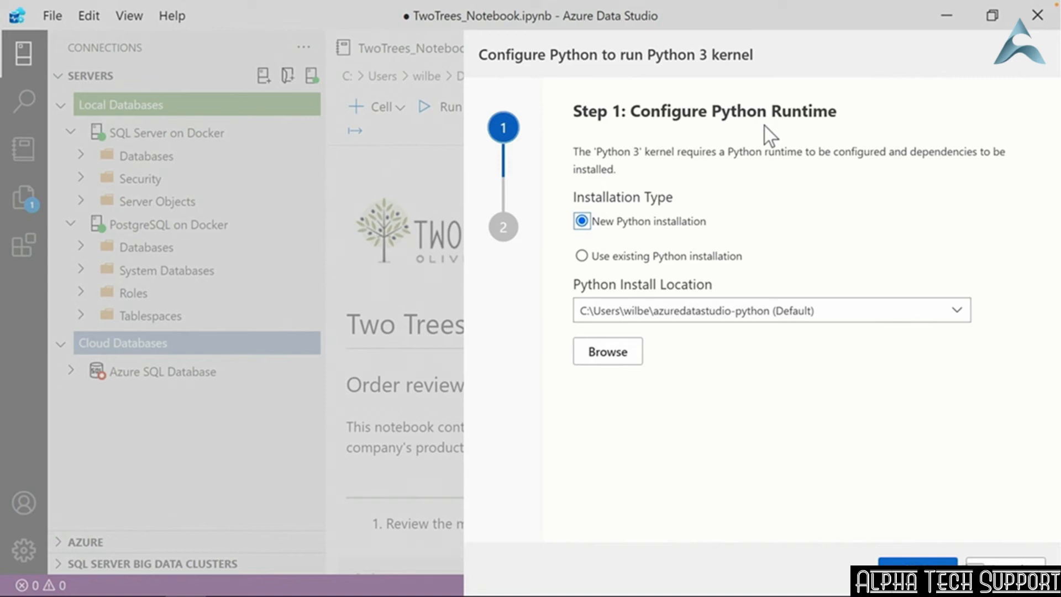
pyautogui.click(1005, 569)
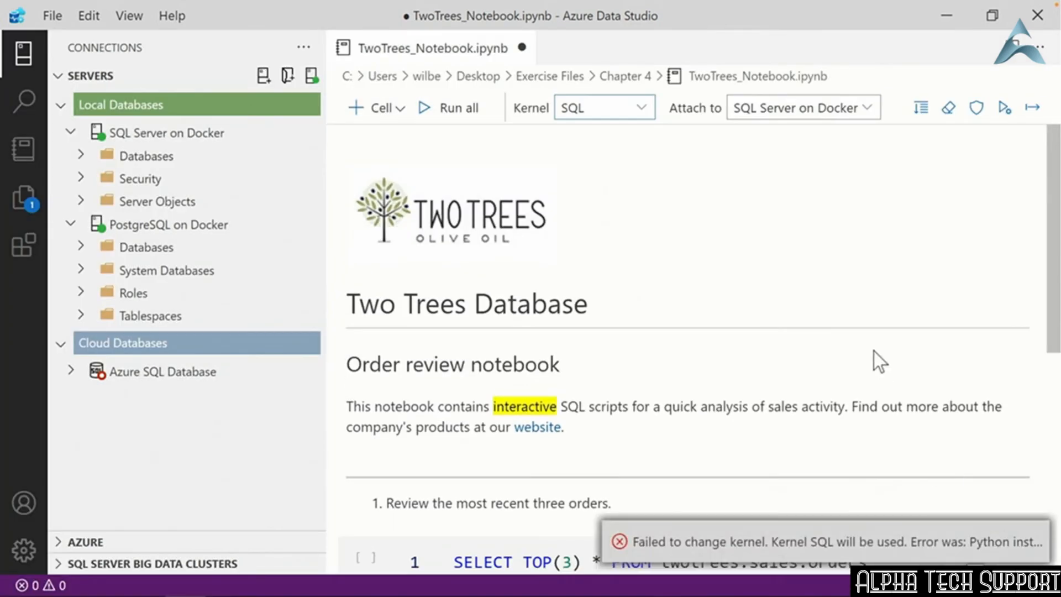
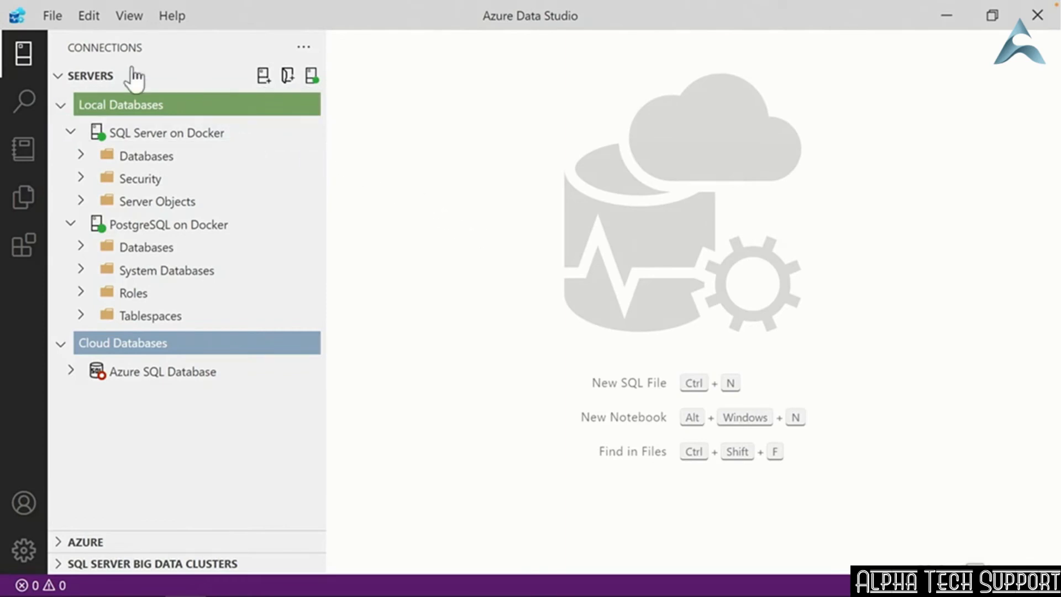
# - Create a new notebook and add a text cell reading "This is a text cell."
pyautogui.click(53, 19)
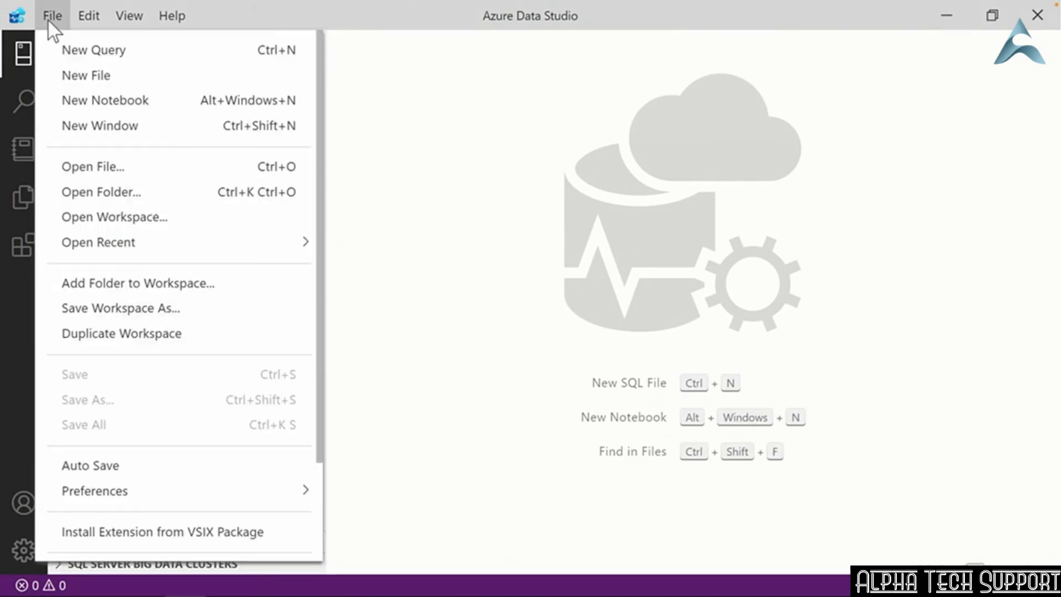
pyautogui.click(137, 105)
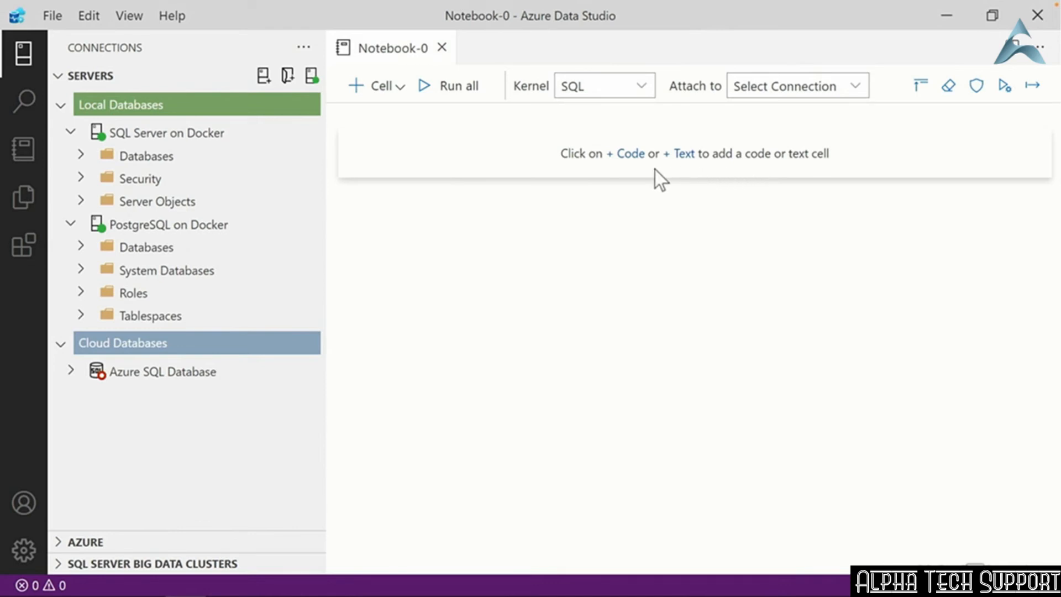
pyautogui.click(401, 87)
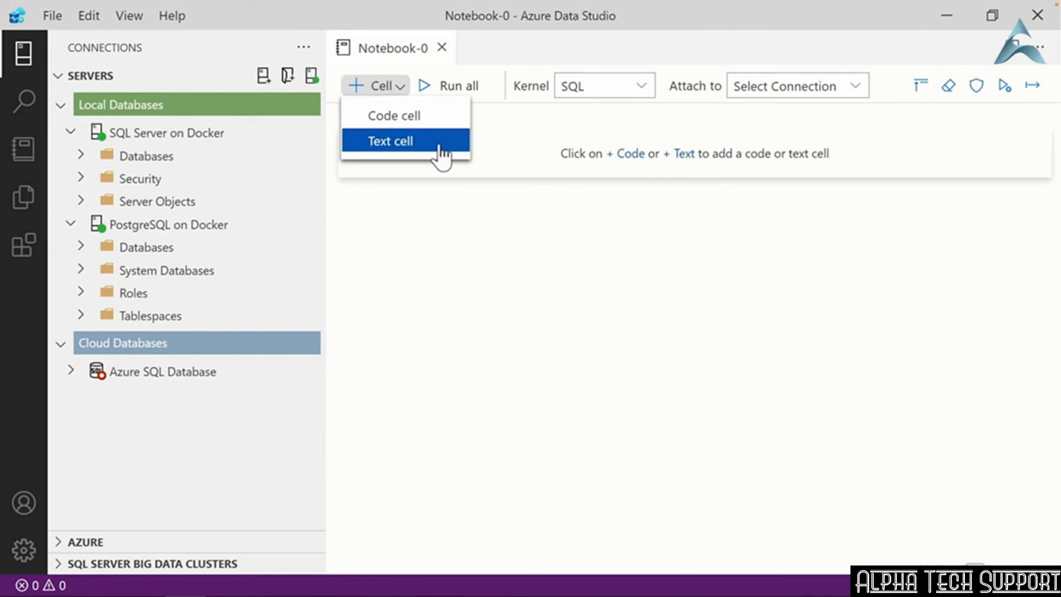
pyautogui.click(391, 145)
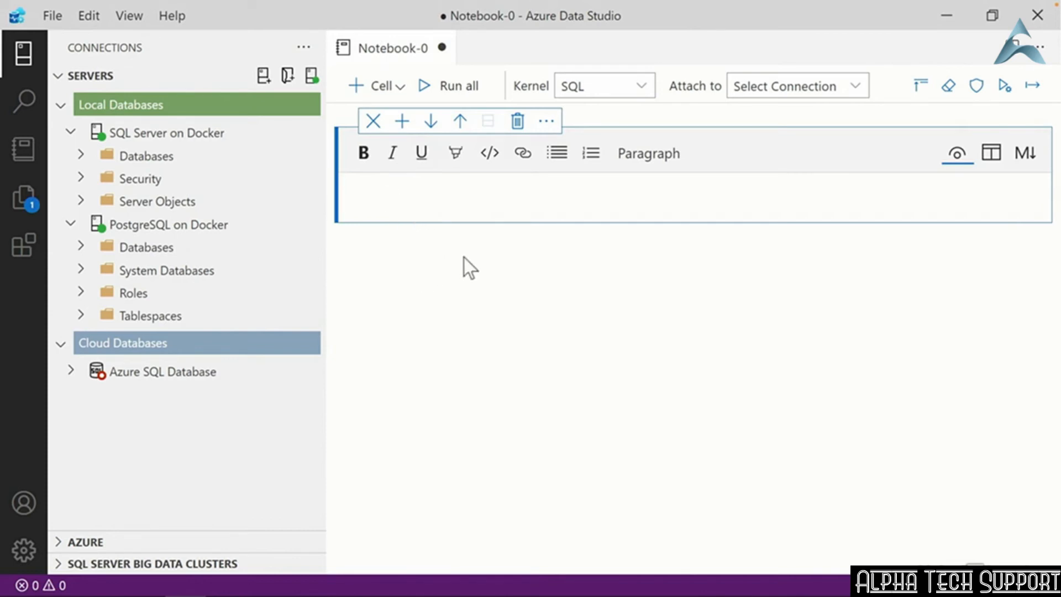
pyautogui.write('This is a text cell.')
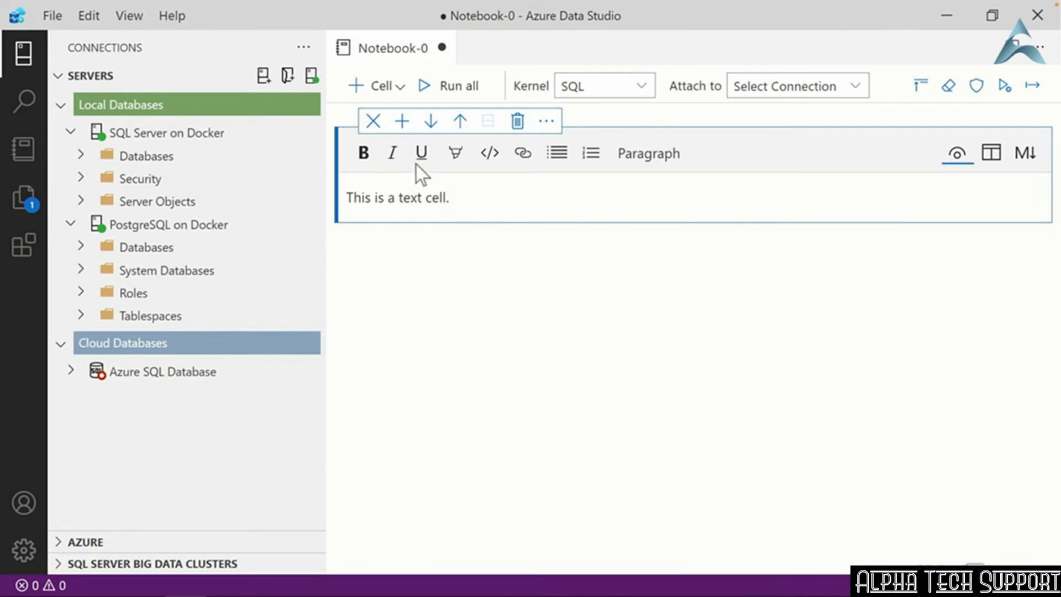
# - Format the text cell's words: make "text" bold, "is" italic and "cell" highlighted
pyautogui.doubleClick(407, 197)
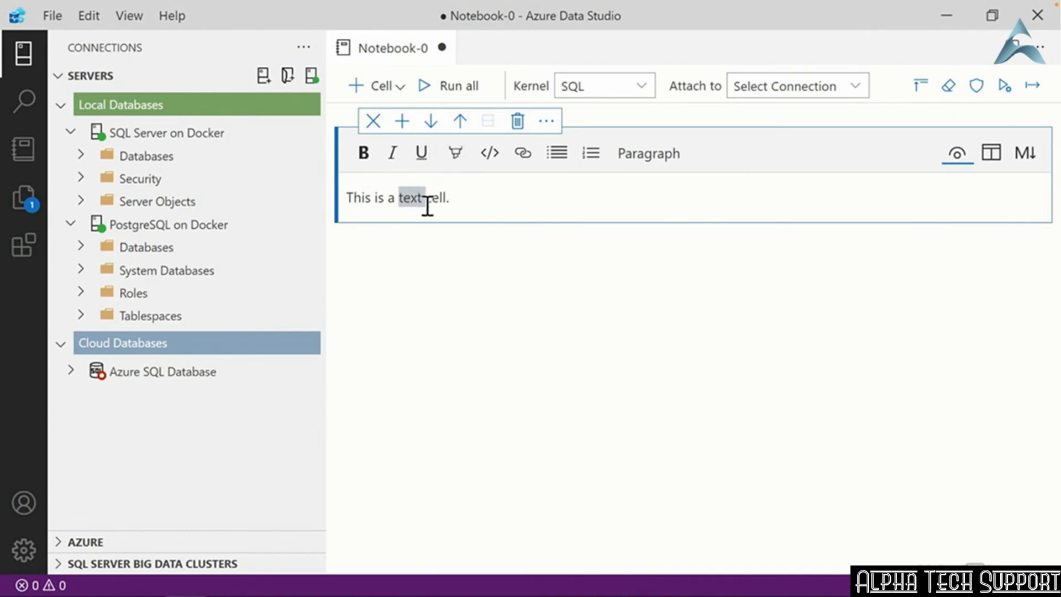
pyautogui.click(363, 153)
pyautogui.doubleClick(379, 199)
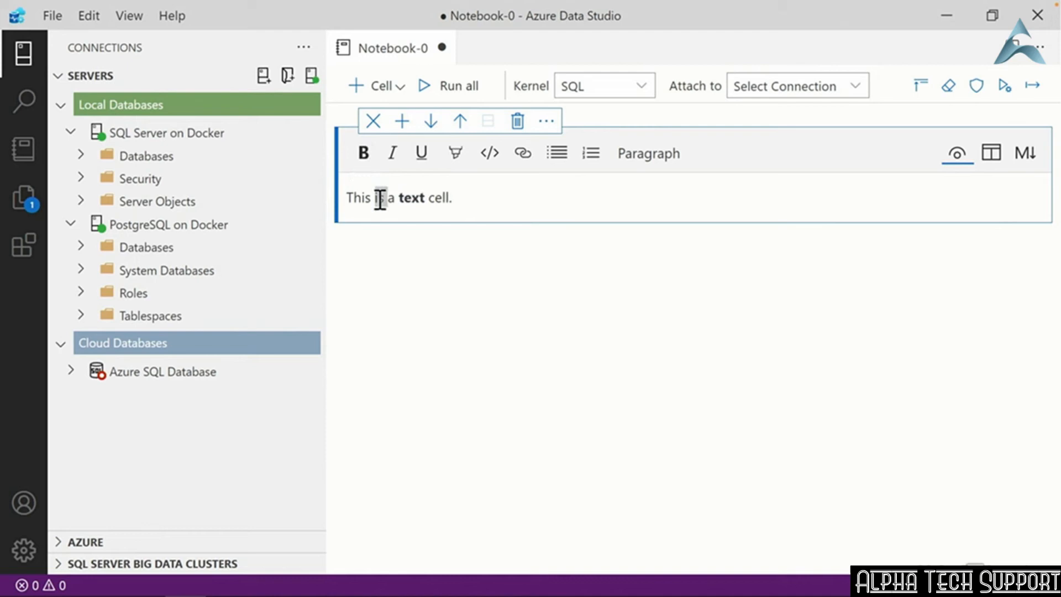
pyautogui.click(392, 153)
pyautogui.doubleClick(442, 197)
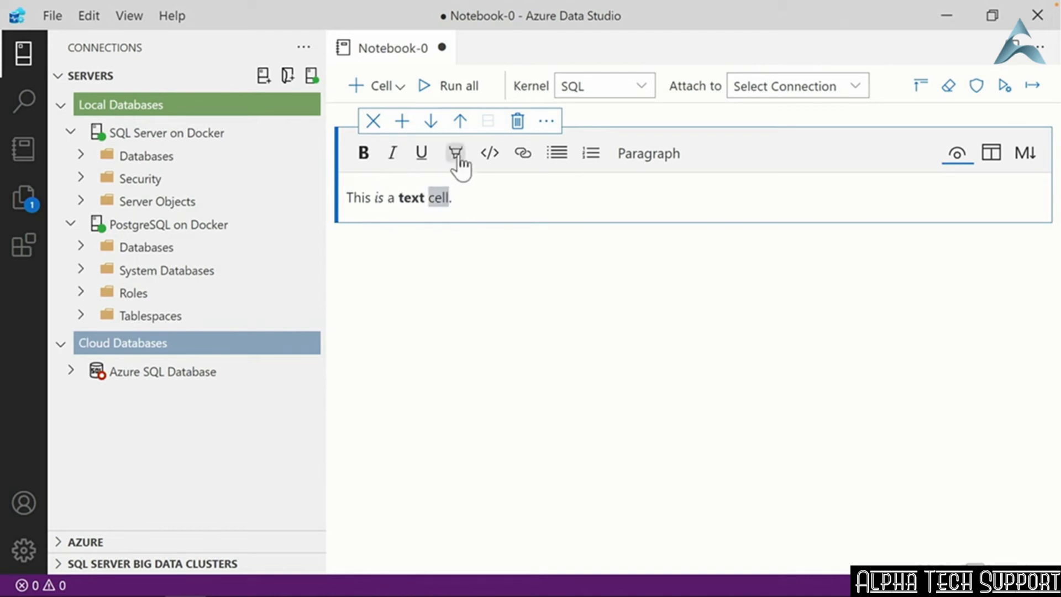
pyautogui.click(456, 153)
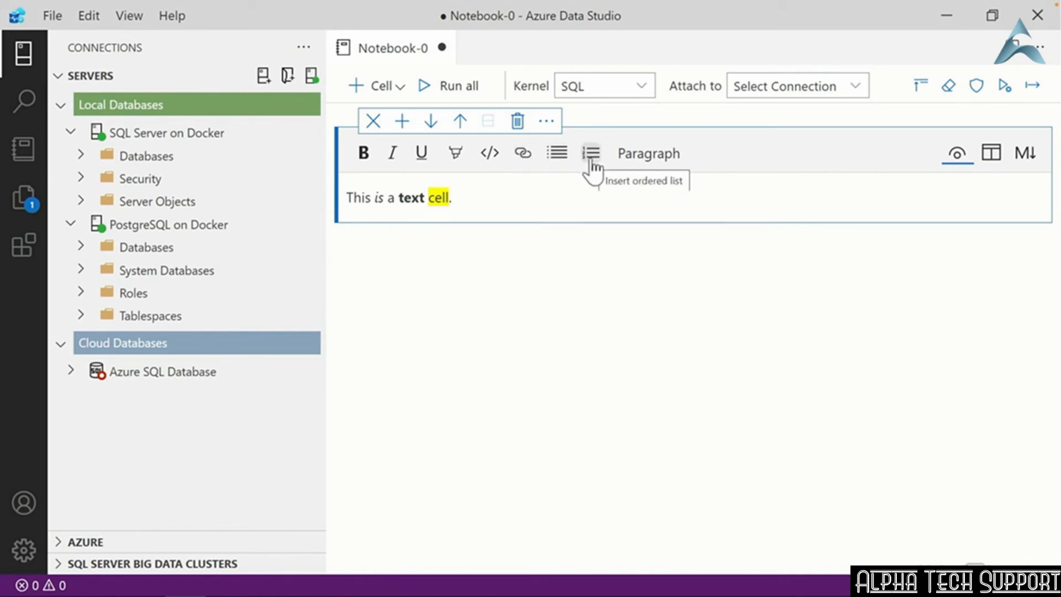
# - Check the available paragraph styles, then view the text cell in Markdown view and split view
pyautogui.click(630, 157)
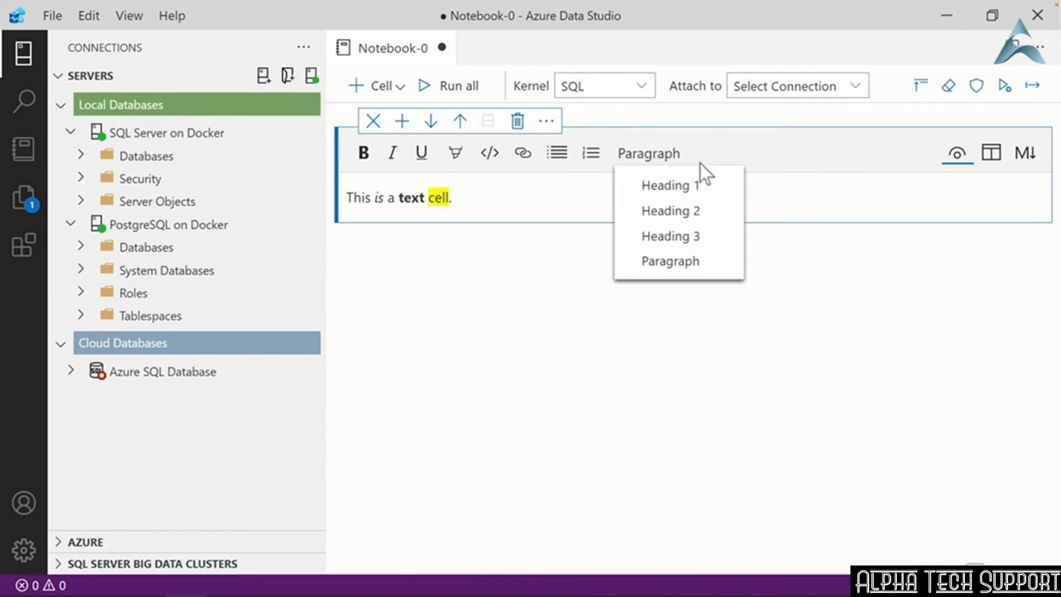
pyautogui.click(803, 258)
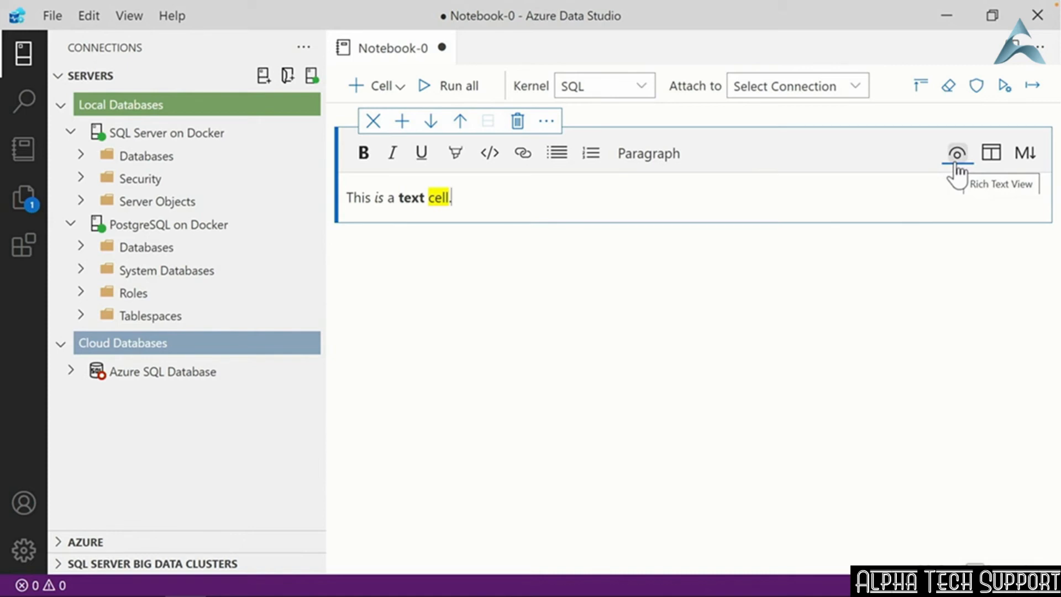
pyautogui.click(1026, 164)
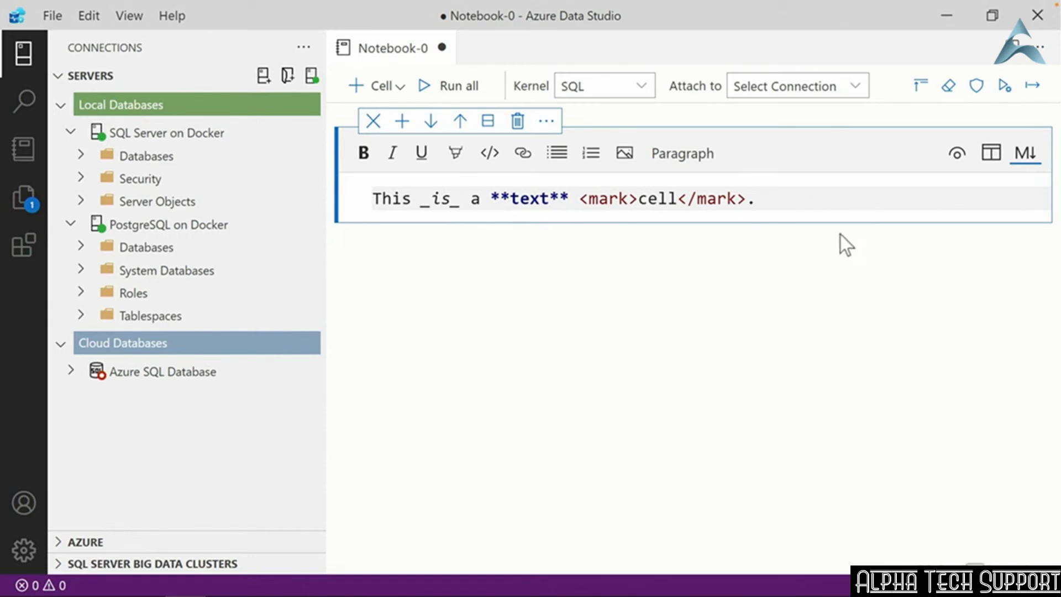
pyautogui.click(991, 158)
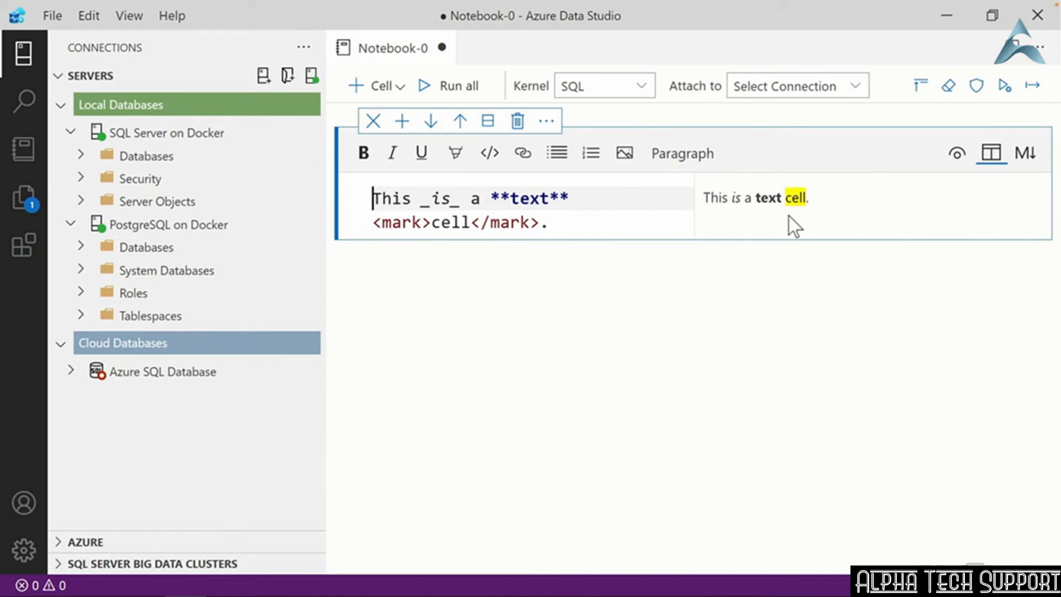
# - Add another text cell in split view with the Markdown heading "# This is a heading" and subheading "## This is a subhead"
pyautogui.click(390, 87)
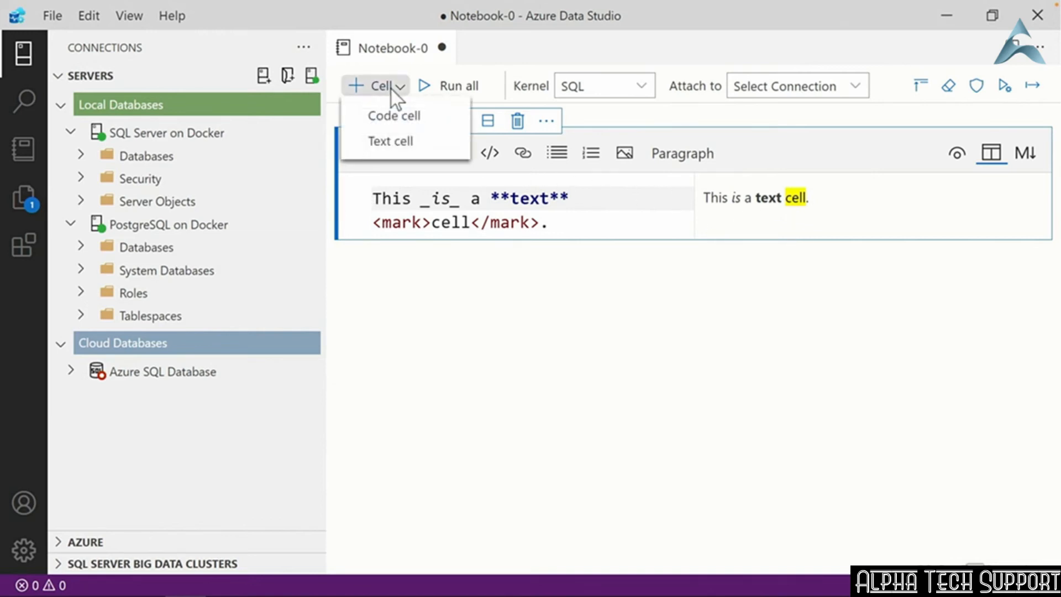
pyautogui.click(402, 142)
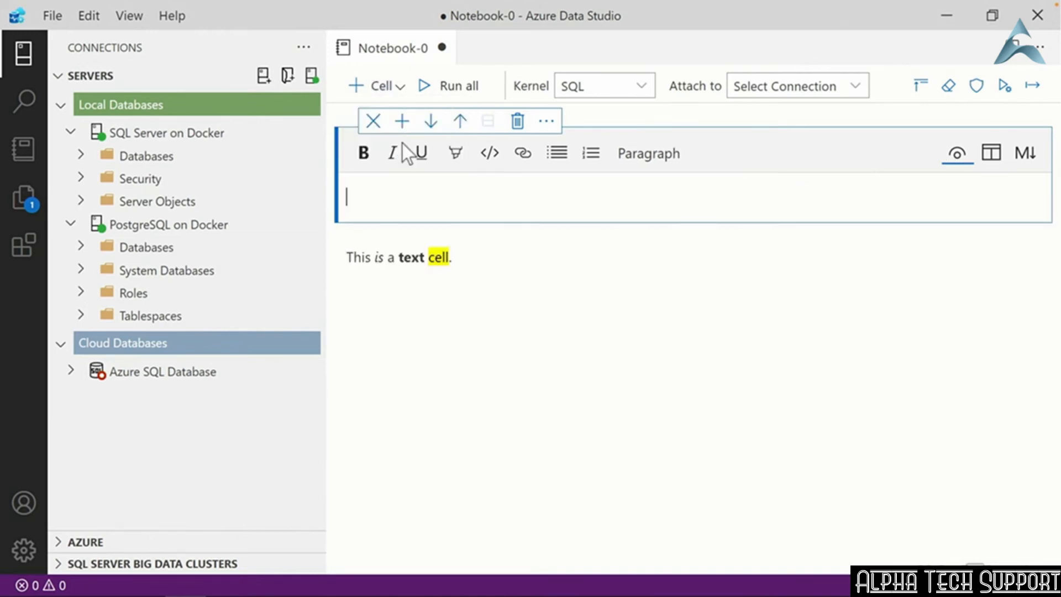
pyautogui.click(987, 157)
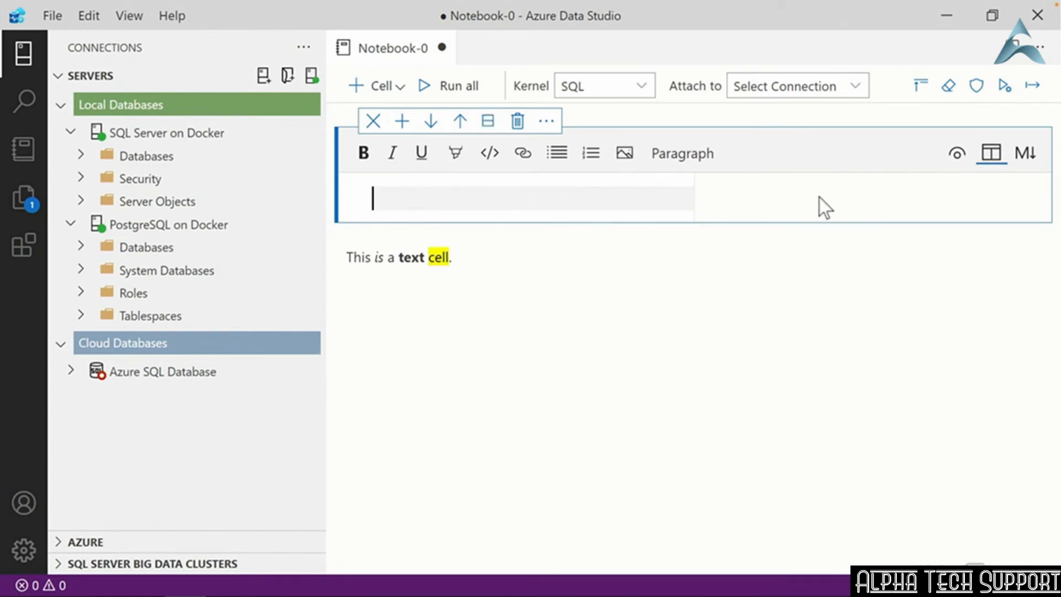
pyautogui.write('# This is a heading')
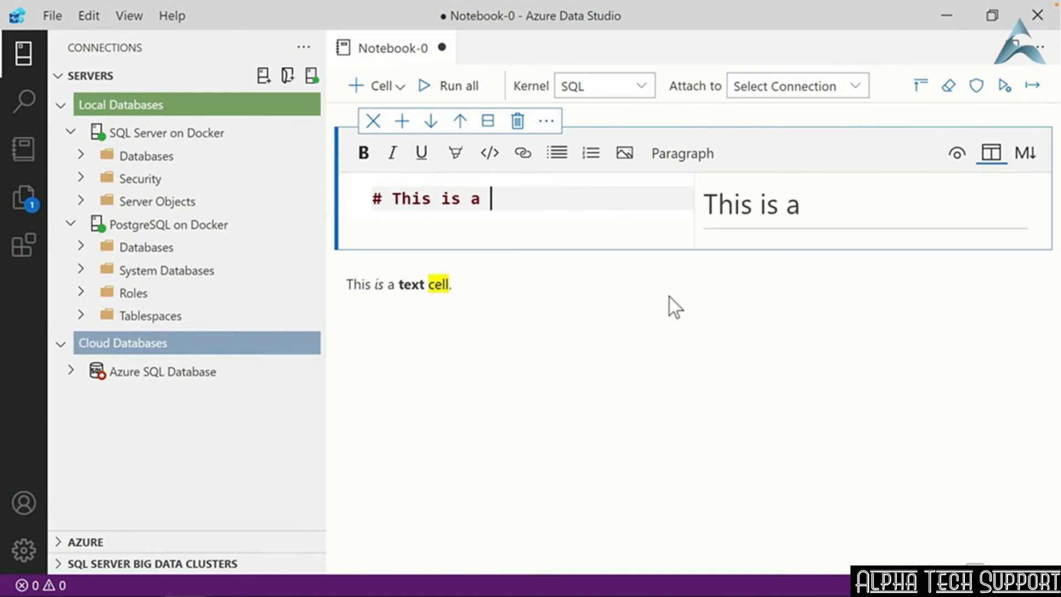
pyautogui.press('Return')
pyautogui.write('## This is a subhead')
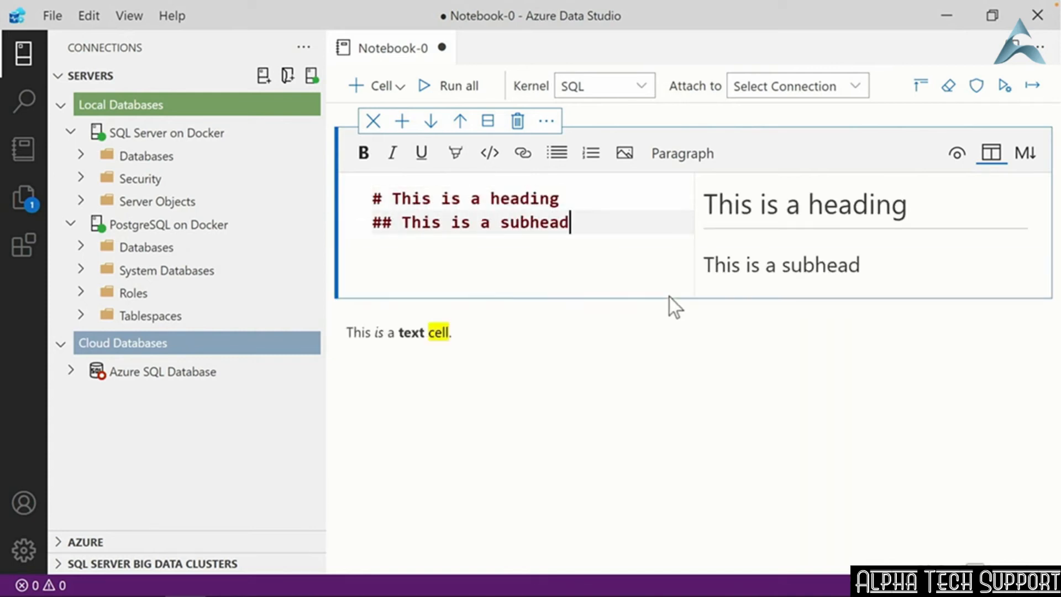
# - Below the subheading, write the Markdown paragraph "and then we have **bold** and _italic_ text in a paragraph."
pyautogui.press('Return')
pyautogui.write('and t')
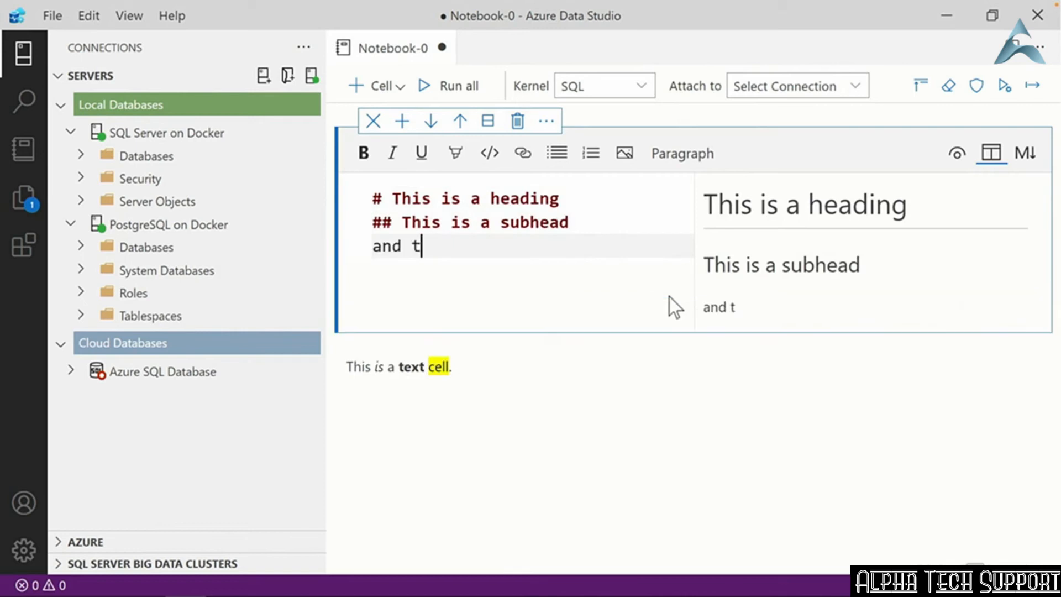
pyautogui.write('hen we have **')
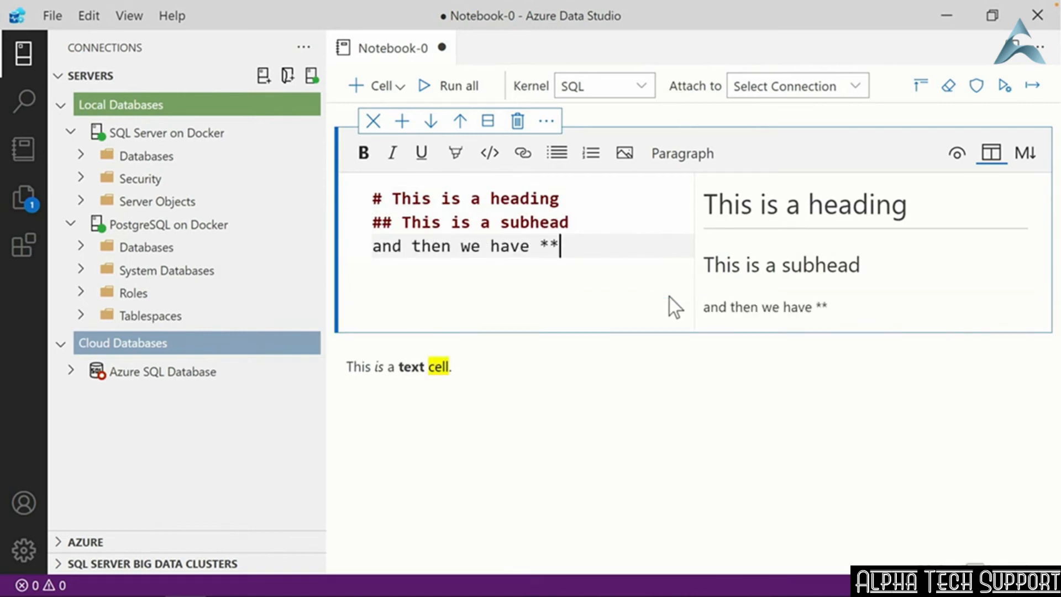
pyautogui.write('bold** and _')
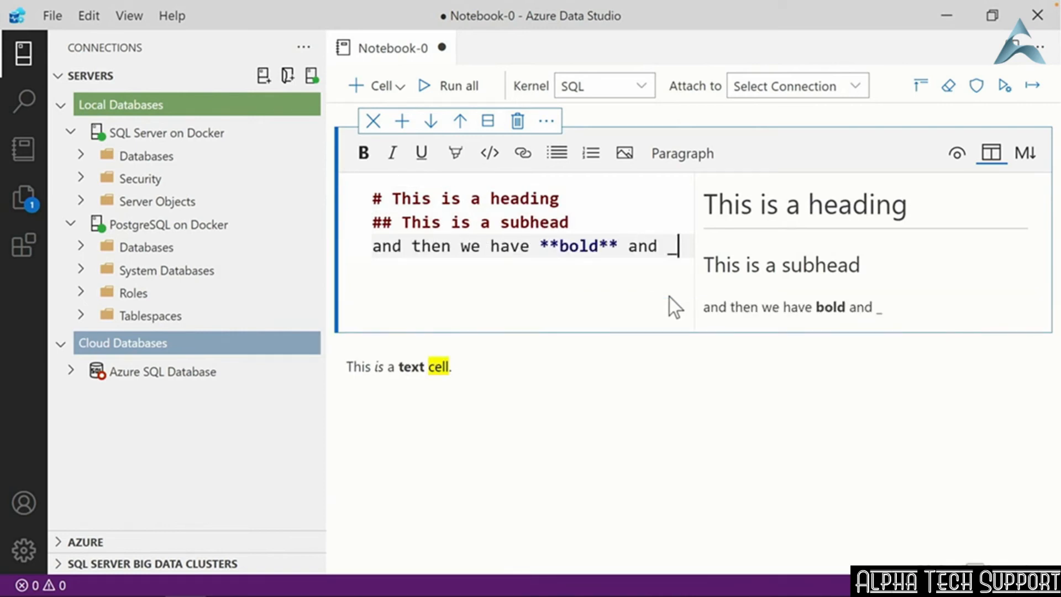
pyautogui.write('italic_ text in a ')
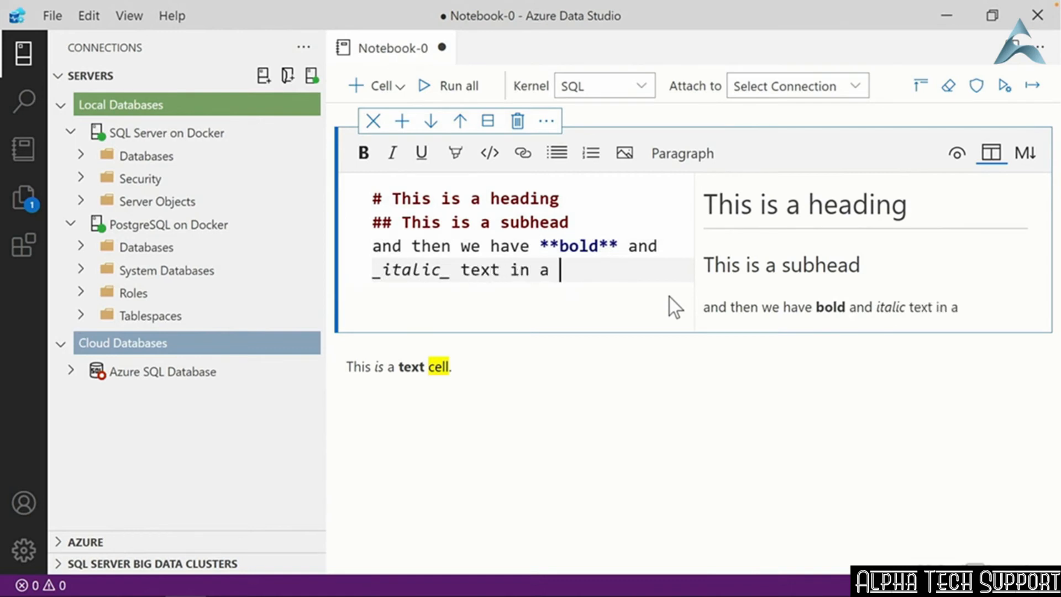
pyautogui.write('paragraph.')
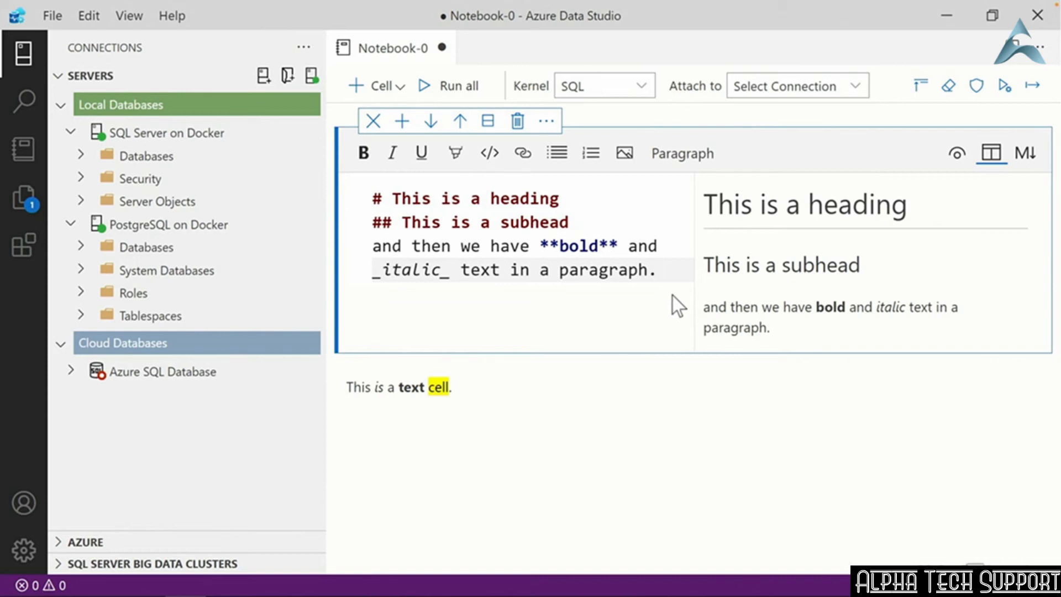
# - View the new cell as rendered rich text, then browse the Markdown Cheat Sheet on markdownguide.org in the web browser
pyautogui.click(957, 161)
pyautogui.click(759, 404)
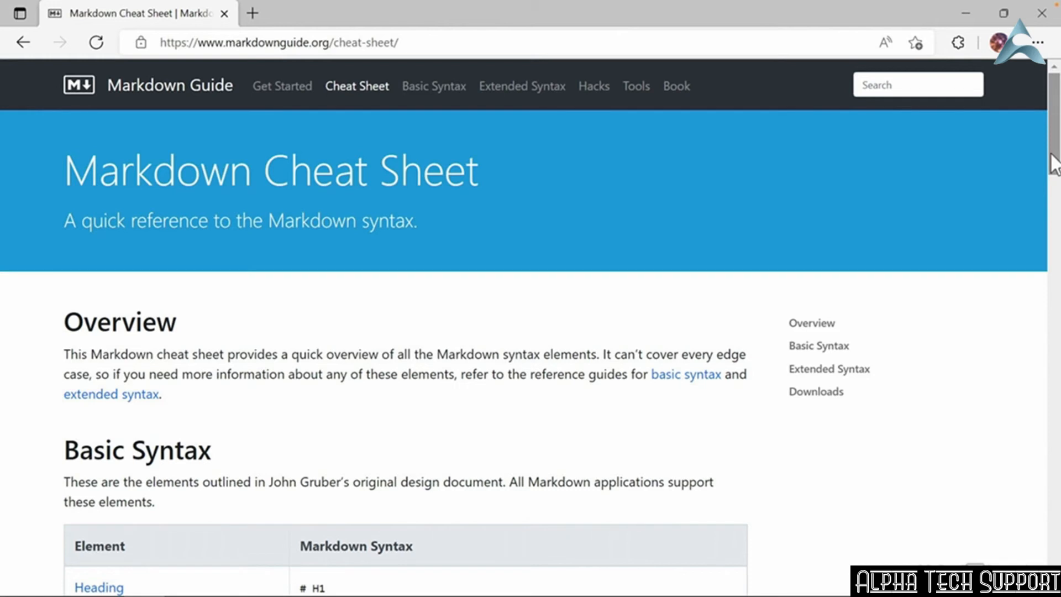
pyautogui.moveTo(1052, 156); pyautogui.dragTo(1057, 357)
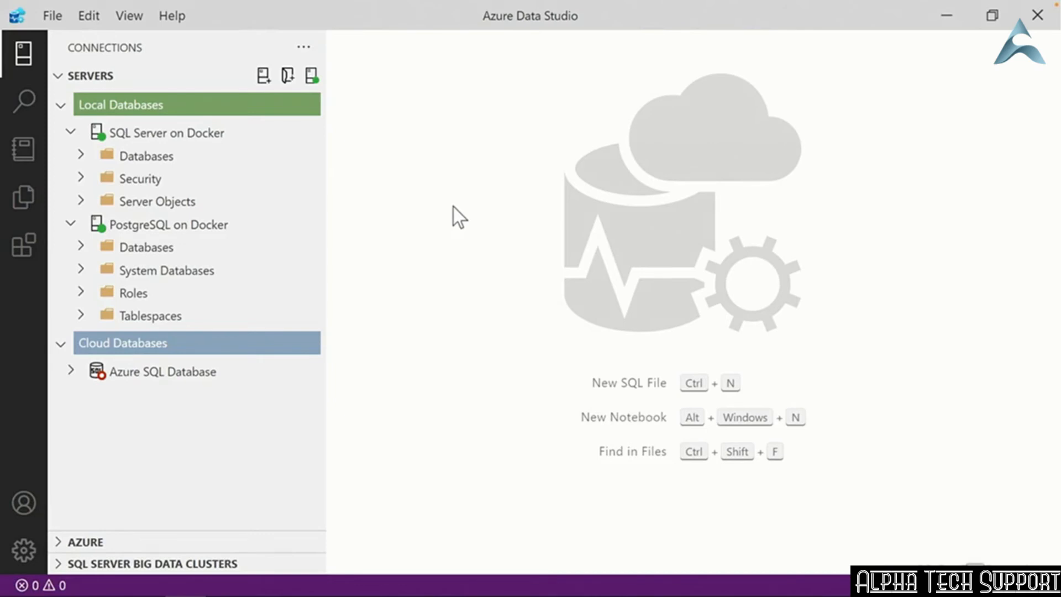
# - Back in Azure Data Studio, create a new notebook and add a code cell to it
pyautogui.click(53, 16)
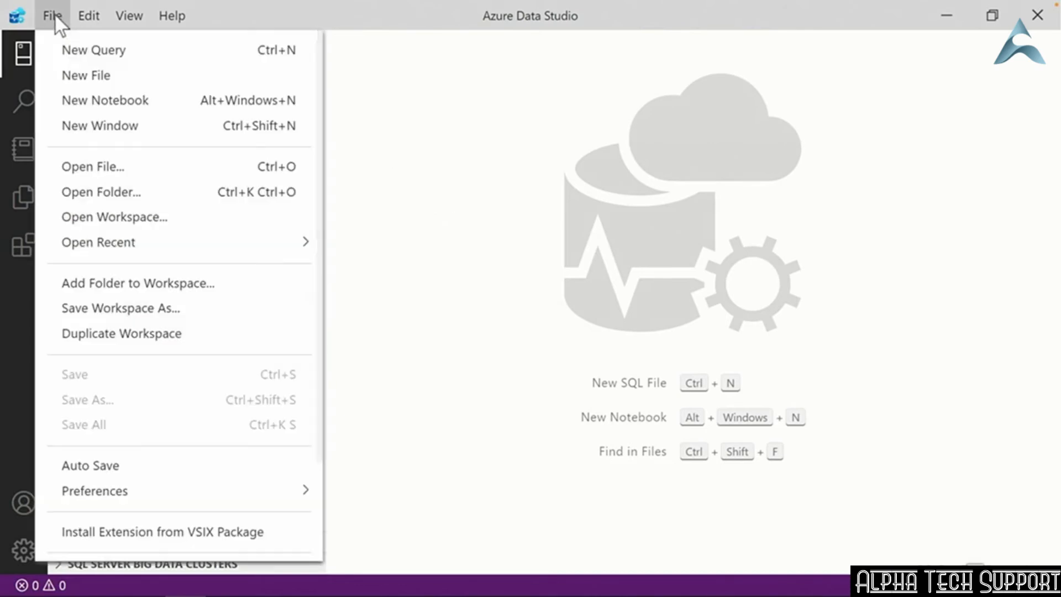
pyautogui.click(103, 101)
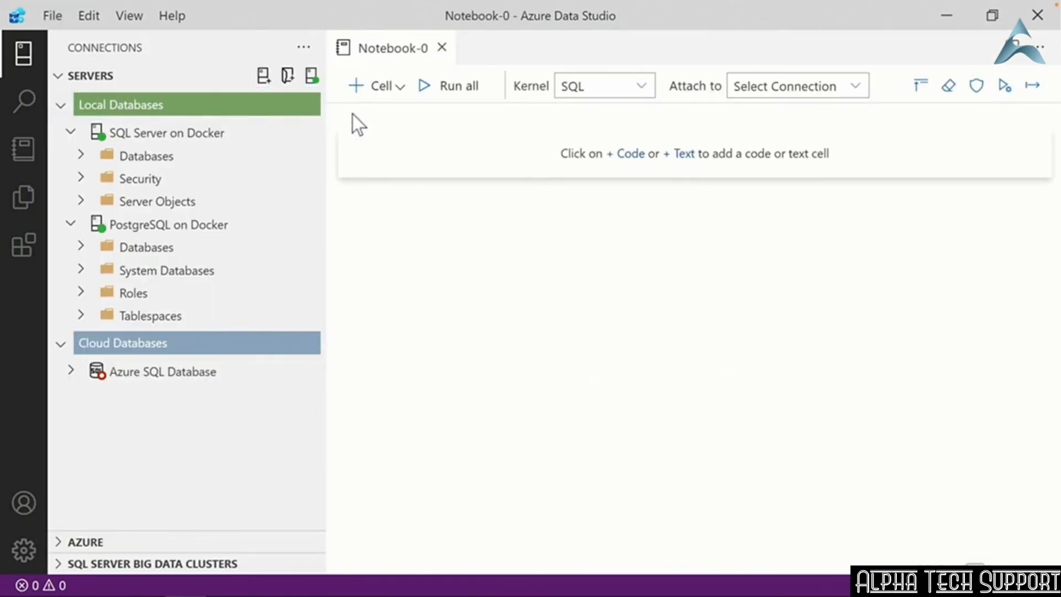
pyautogui.click(400, 91)
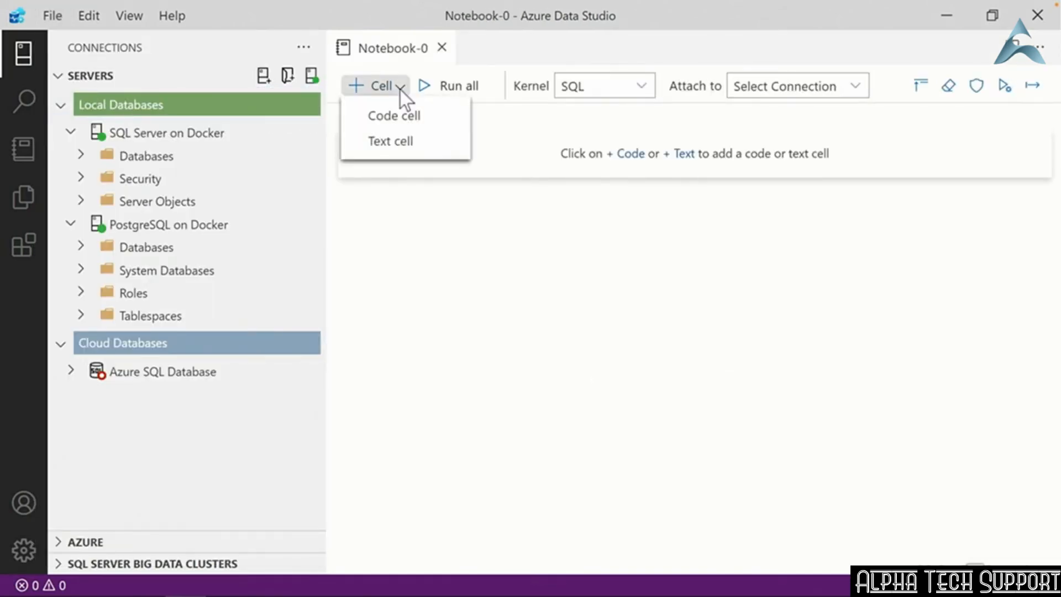
pyautogui.click(407, 121)
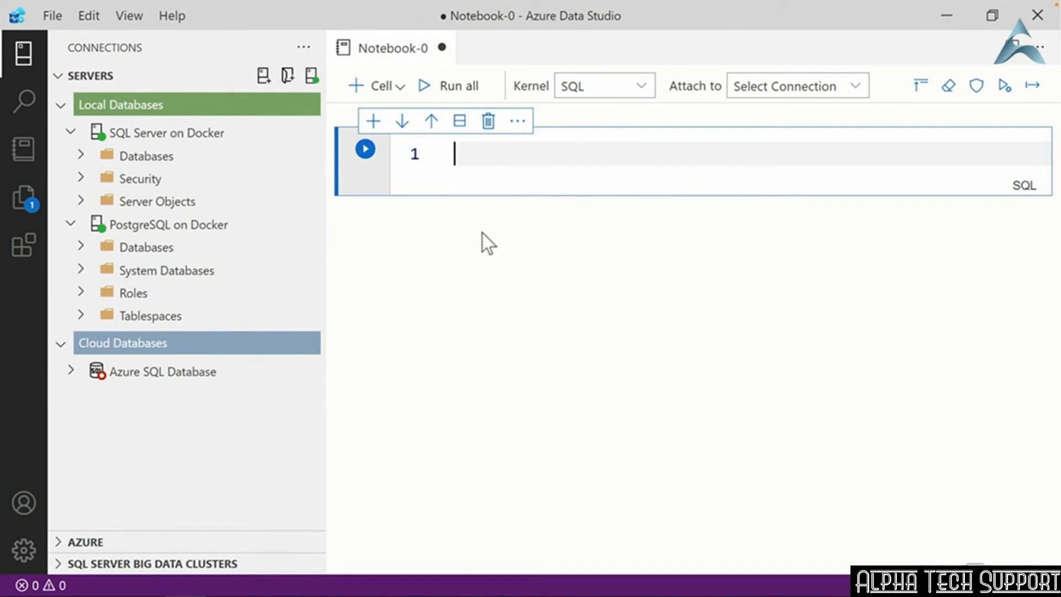
pyautogui.write('SELECT @@version')
pyautogui.write(' AS "SQL Server Ver')
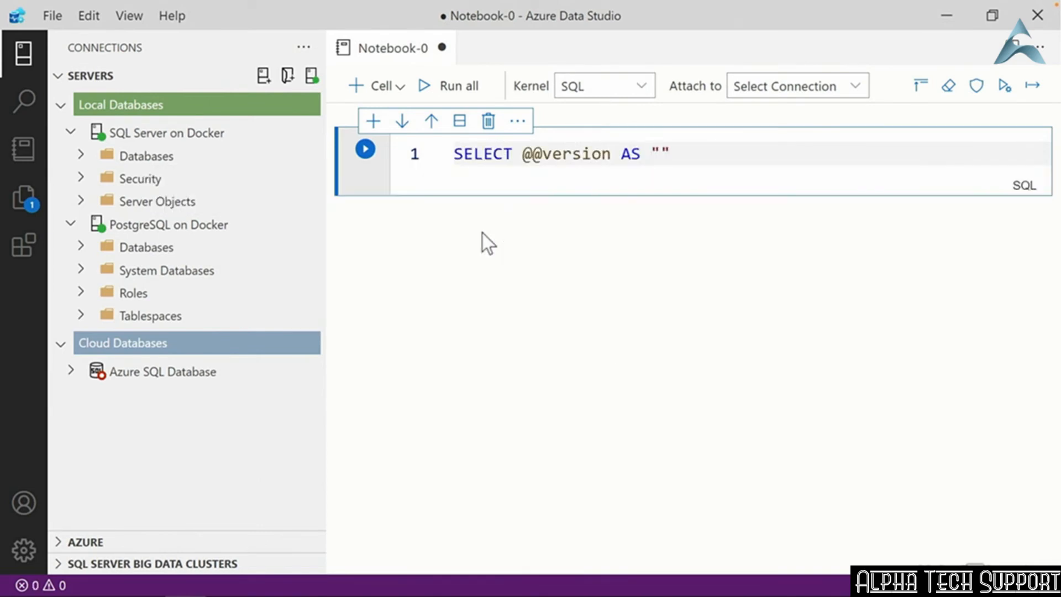
pyautogui.write('sion";')
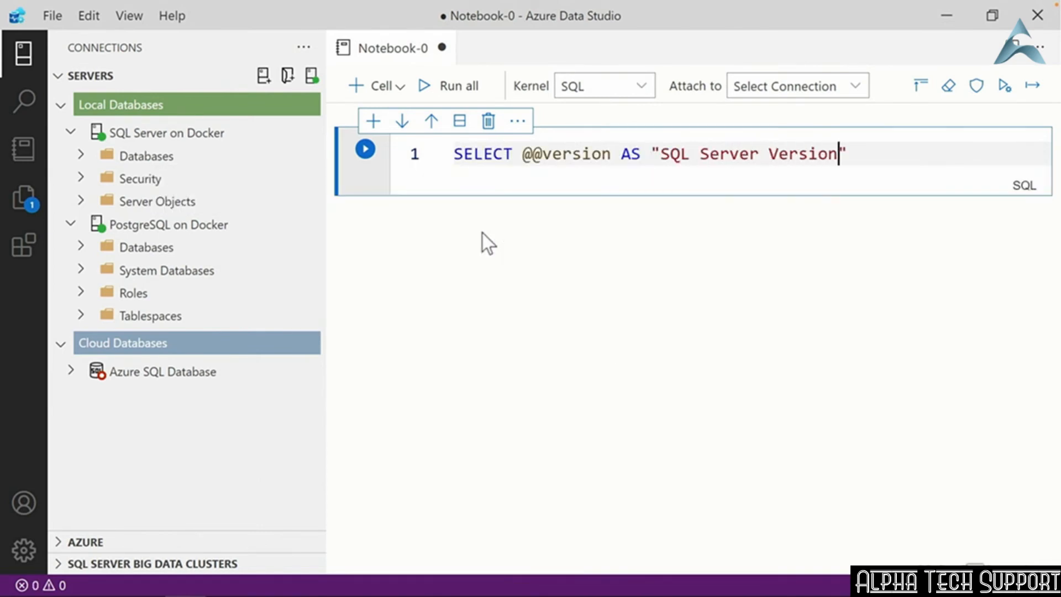
pyautogui.press('Return')
pyautogui.write('SELECT * FROM twotrees.inve')
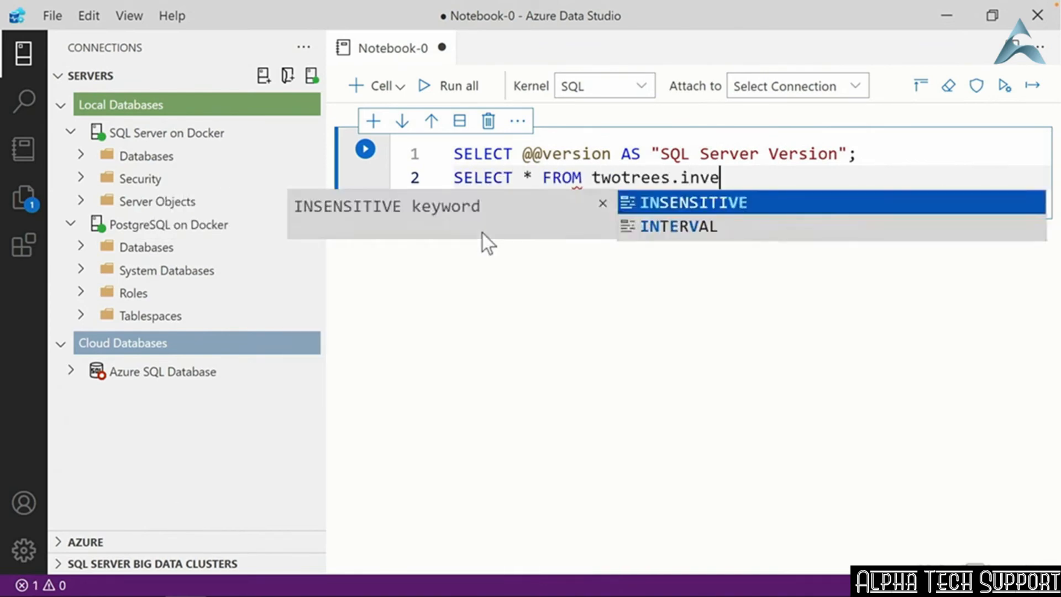
pyautogui.write('ntory.categories;')
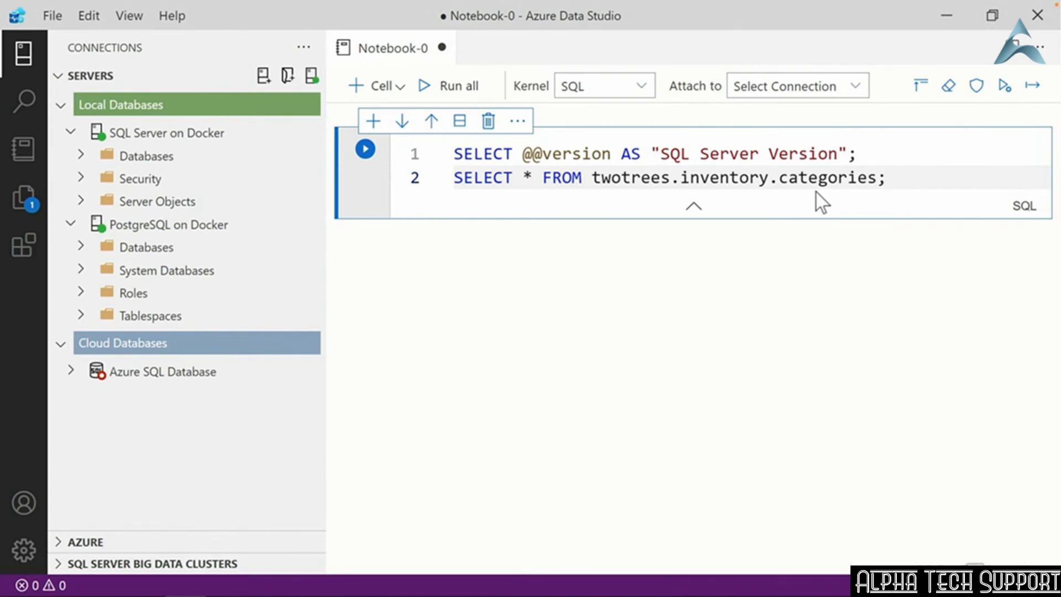
pyautogui.click(801, 257)
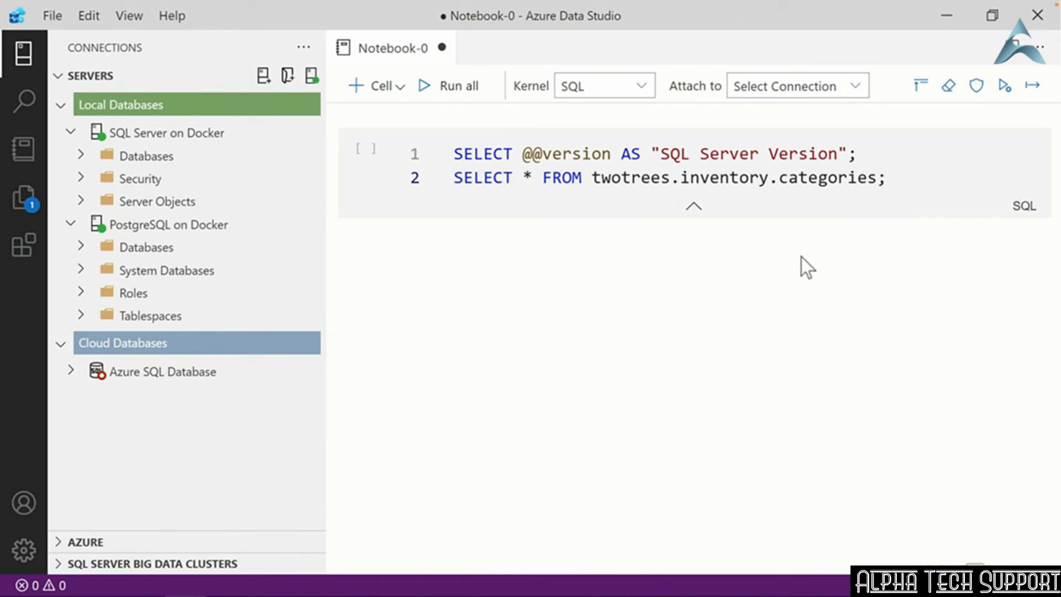
# - Attach the notebook to the recent SQL Server on Docker connection
pyautogui.click(789, 89)
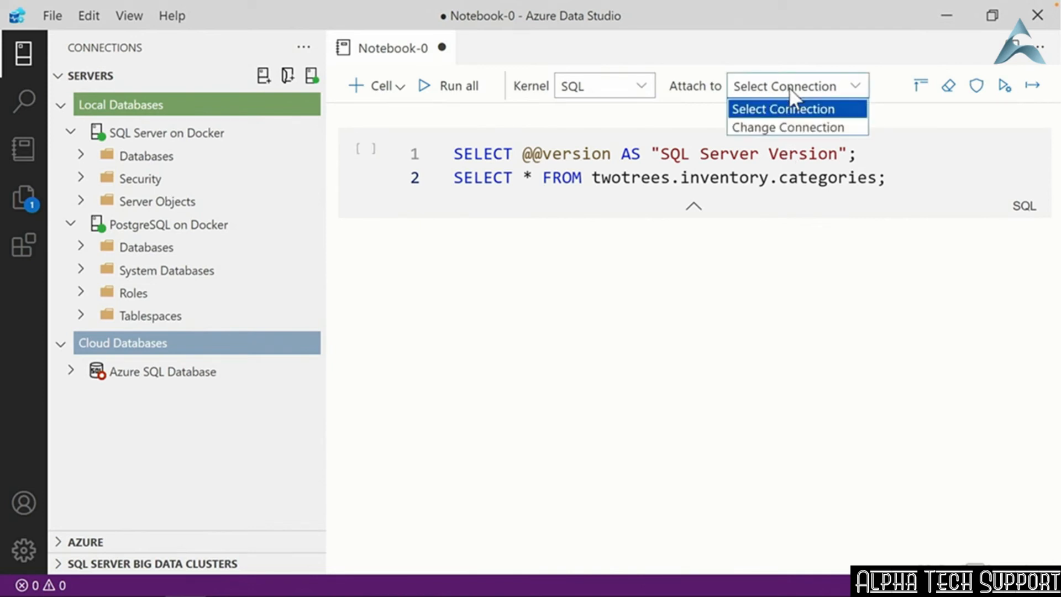
pyautogui.click(789, 128)
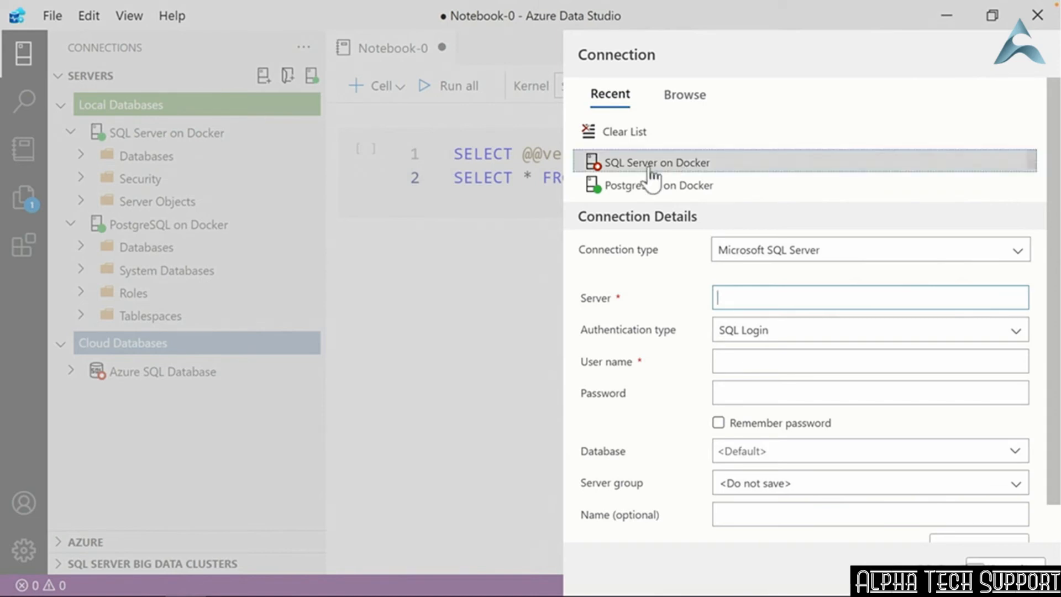
pyautogui.click(629, 165)
pyautogui.click(914, 568)
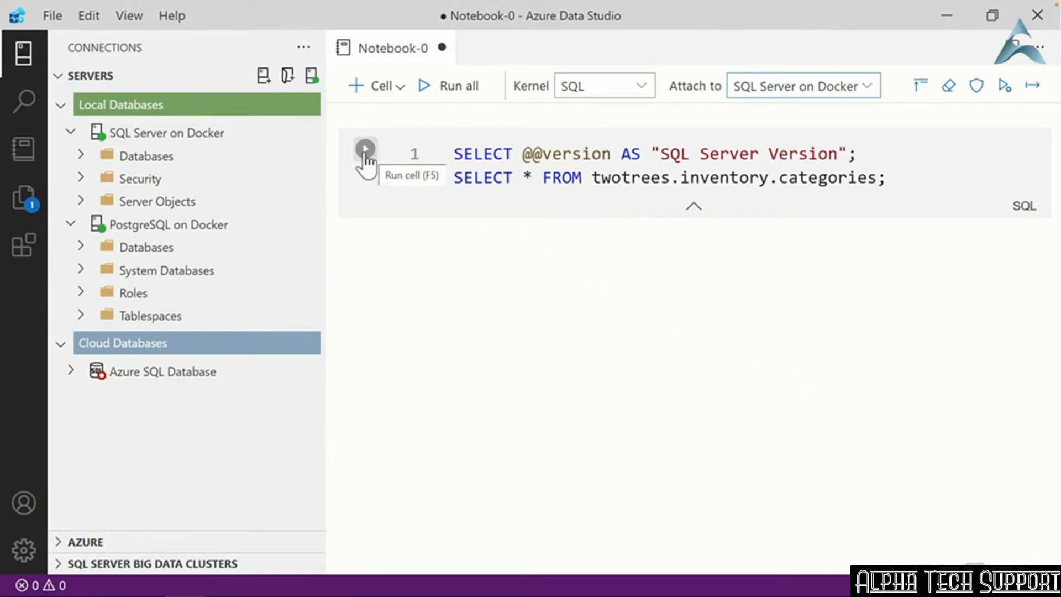
# - Run the code cell, widen the SQL Server Version result column, and review both result grids
pyautogui.click(365, 151)
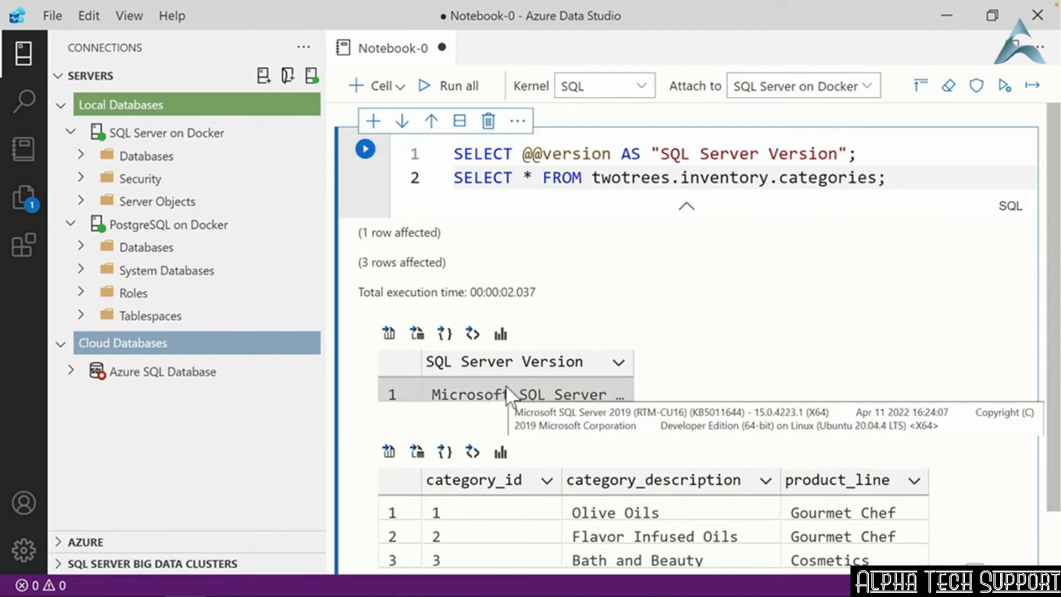
pyautogui.moveTo(634, 362); pyautogui.dragTo(946, 362)
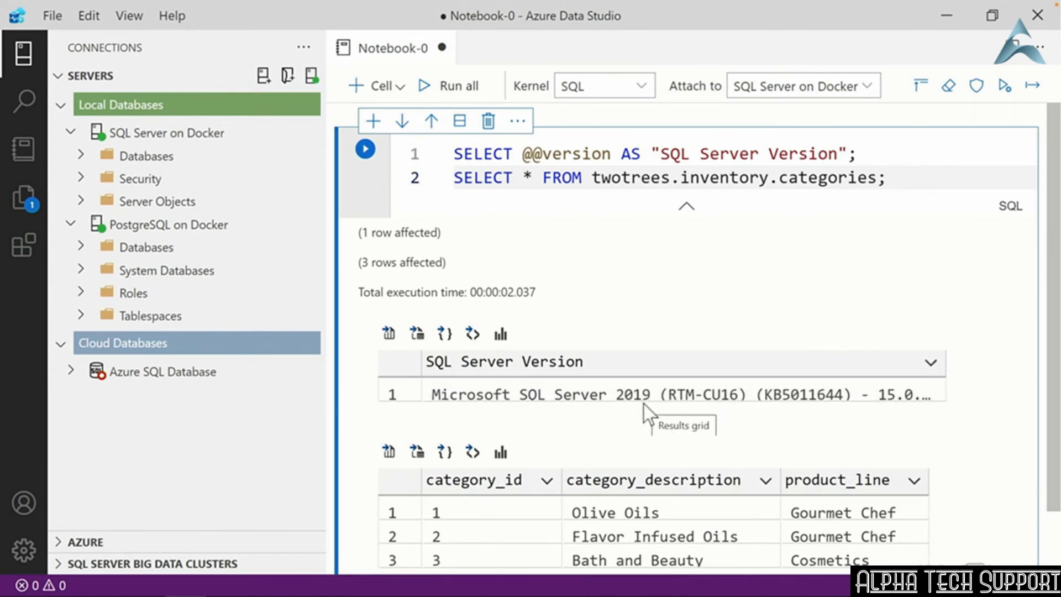
pyautogui.scroll(-1, 1054, 378)
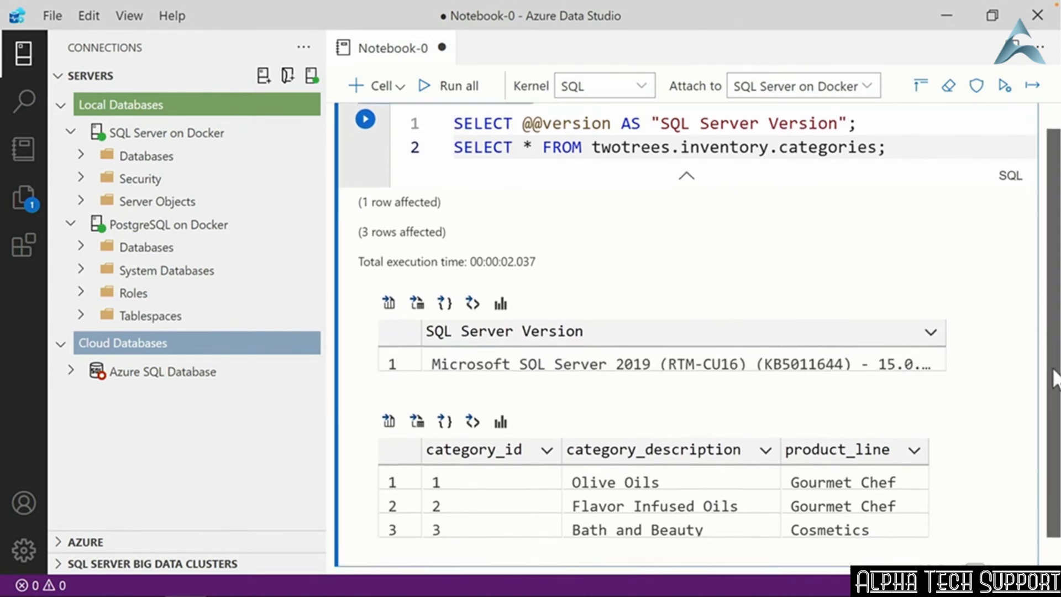
pyautogui.scroll(-1, 1054, 379)
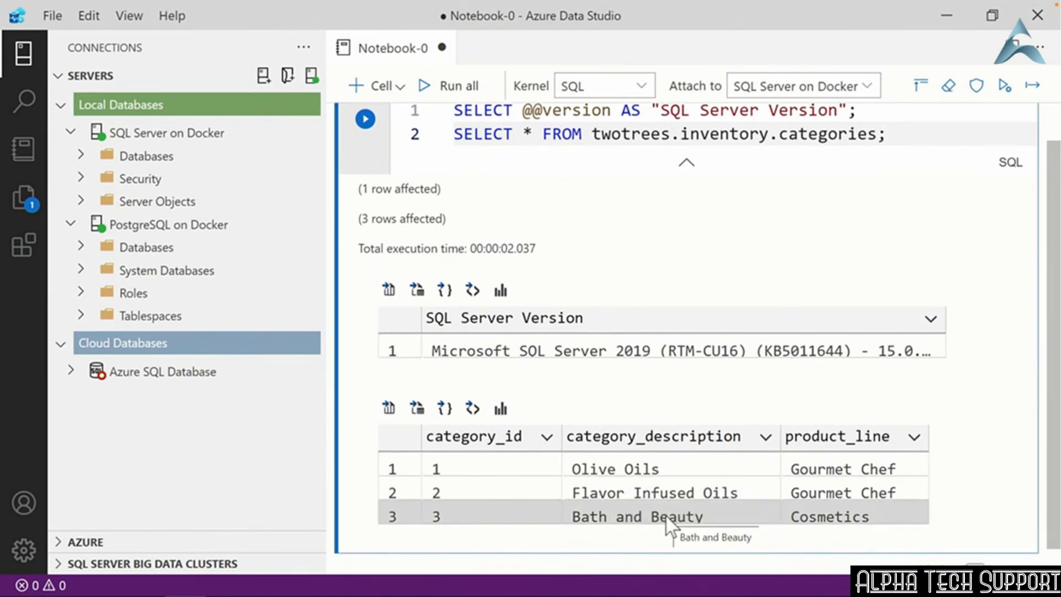
# - Clear the code cell's results and split the cell so the categories SELECT statement sits in its own cell
pyautogui.scroll(1, 1055, 392)
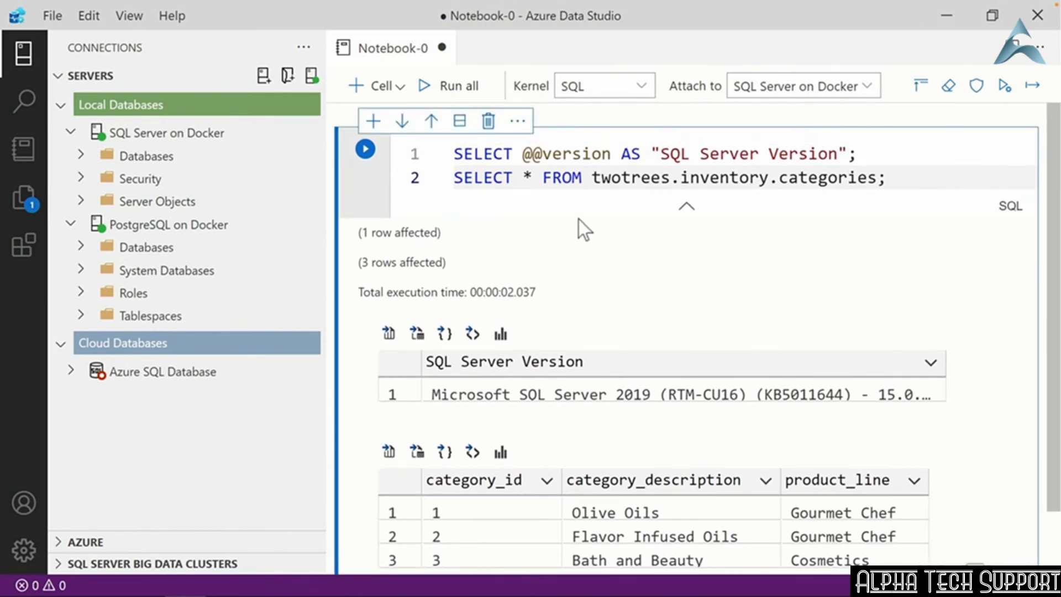
pyautogui.click(517, 121)
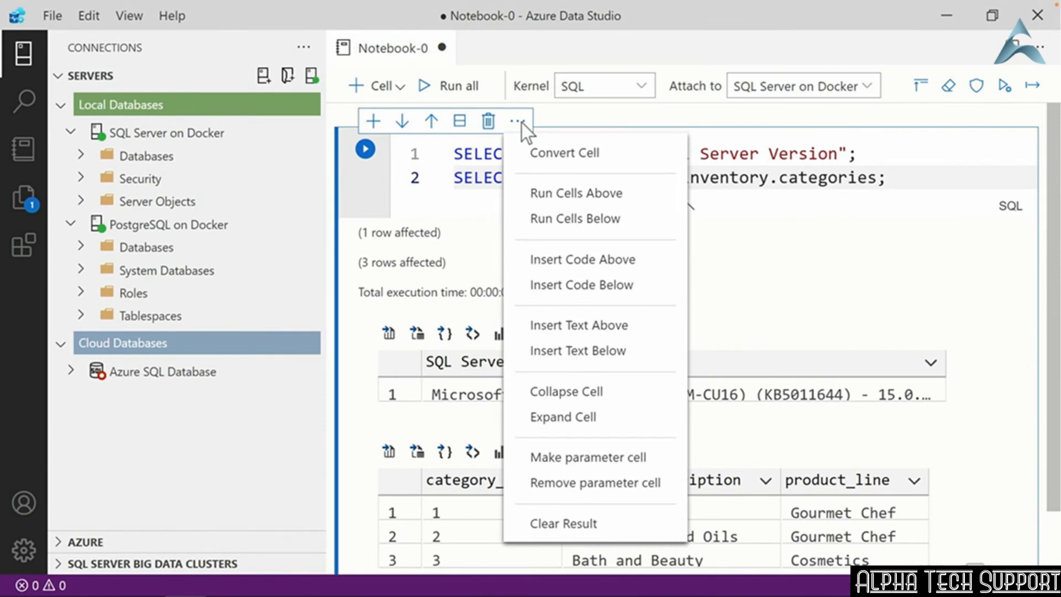
pyautogui.click(589, 523)
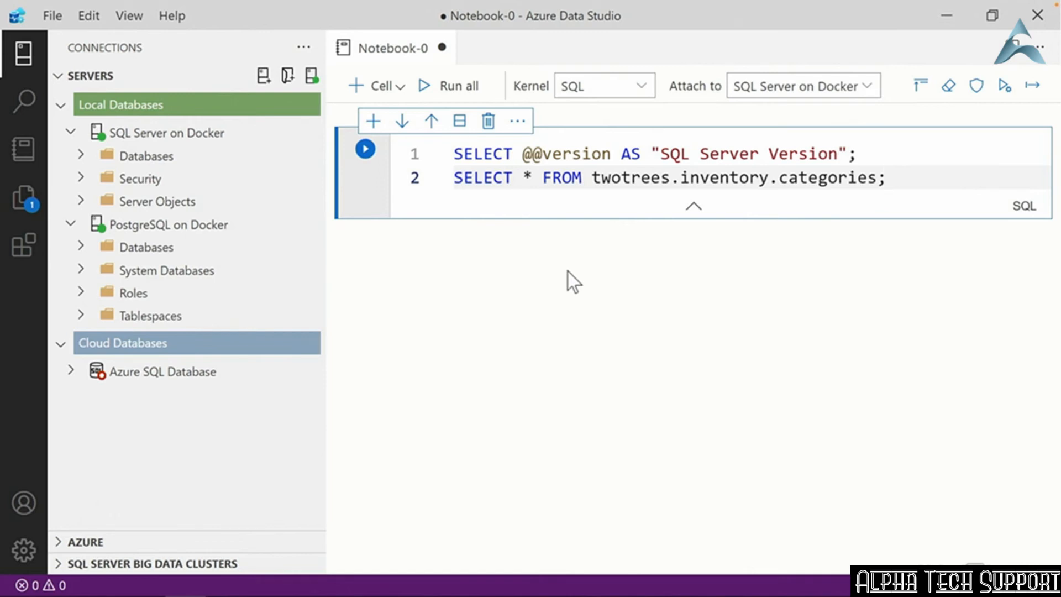
pyautogui.click(456, 177)
pyautogui.click(461, 121)
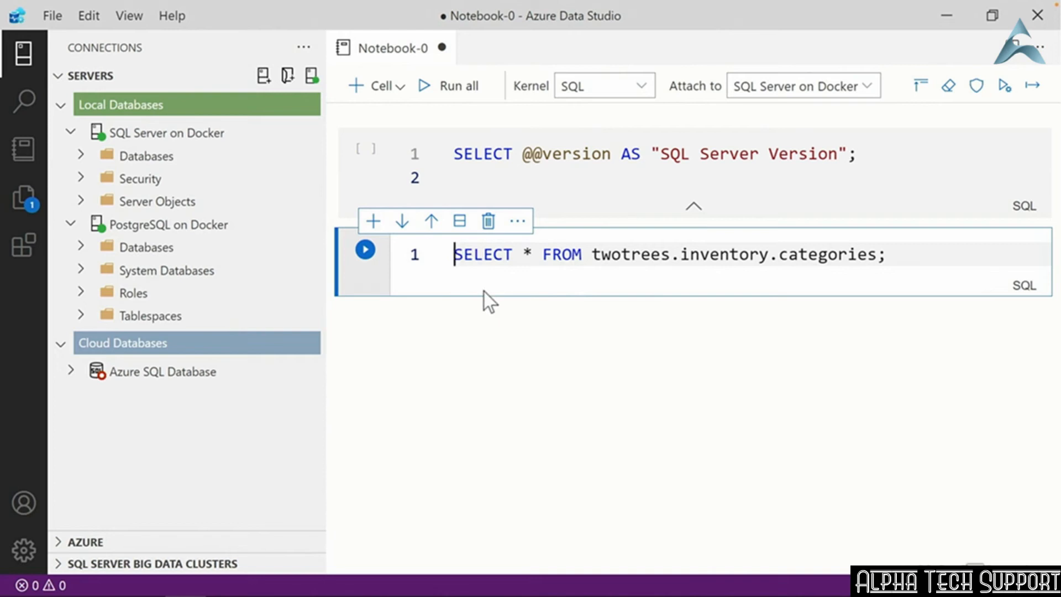
# - Add the lines USE twotrees; and GO above the SELECT statement in the second cell
pyautogui.write('USE twot')
pyautogui.write('rees;')
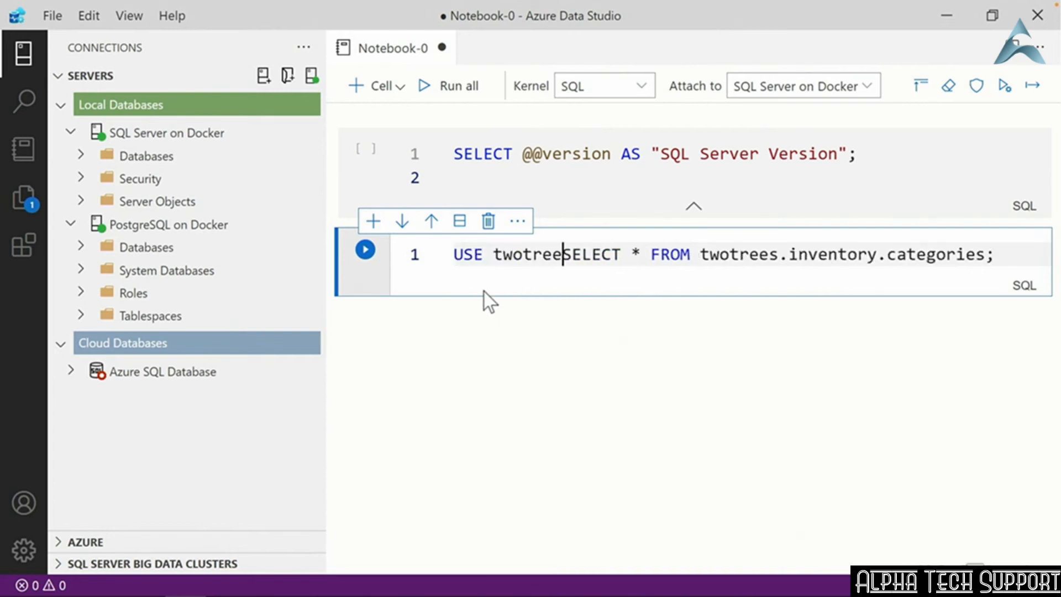
pyautogui.press('Return')
pyautogui.write('Go')
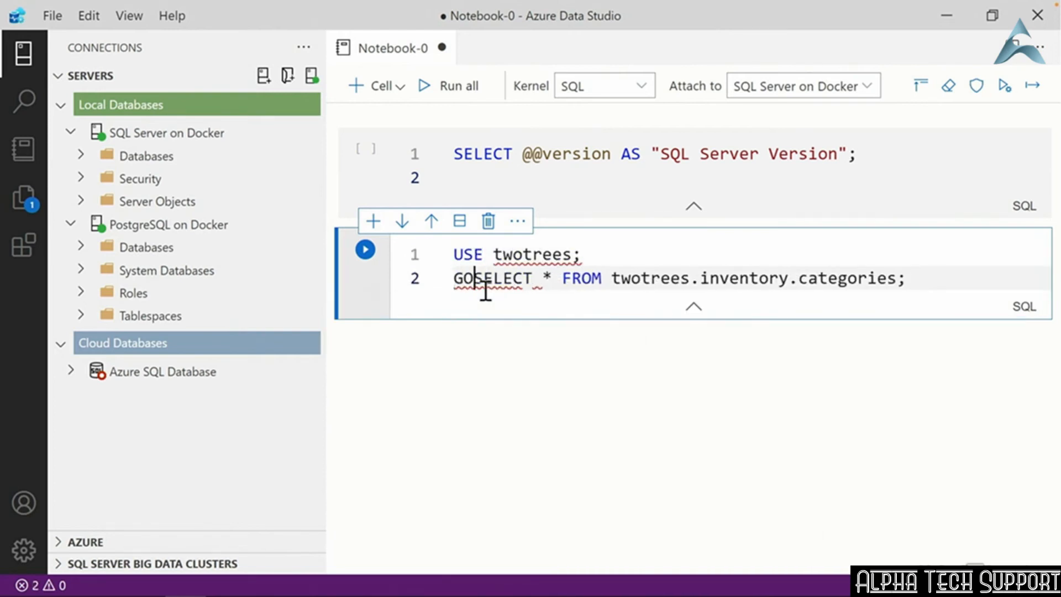
pyautogui.press('Return')
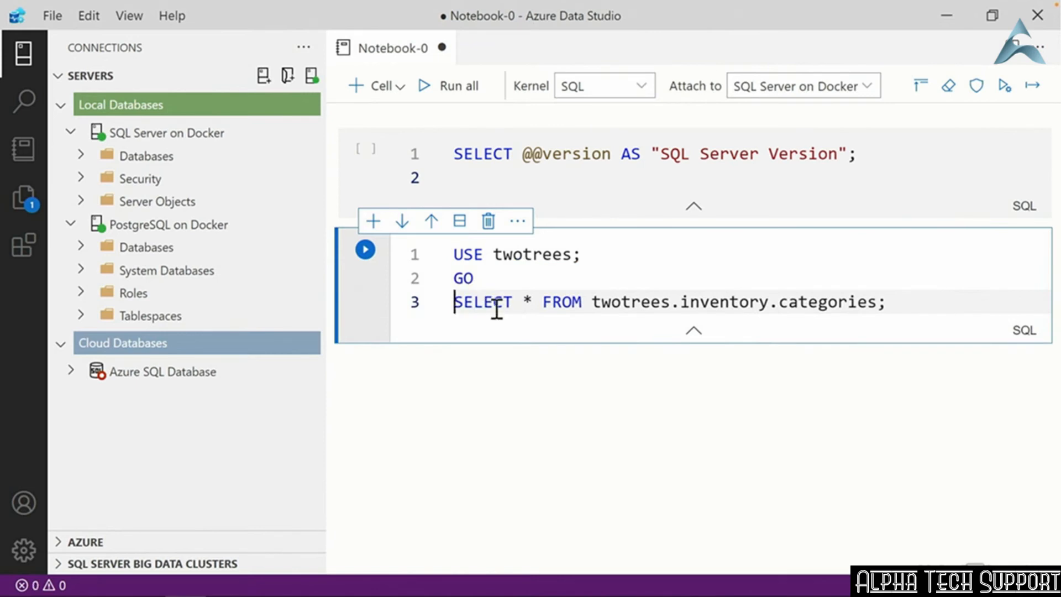
# - Remove the twotrees. database prefix from the SELECT statement, leaving inventory.categories as the table reference
pyautogui.doubleClick(630, 304)
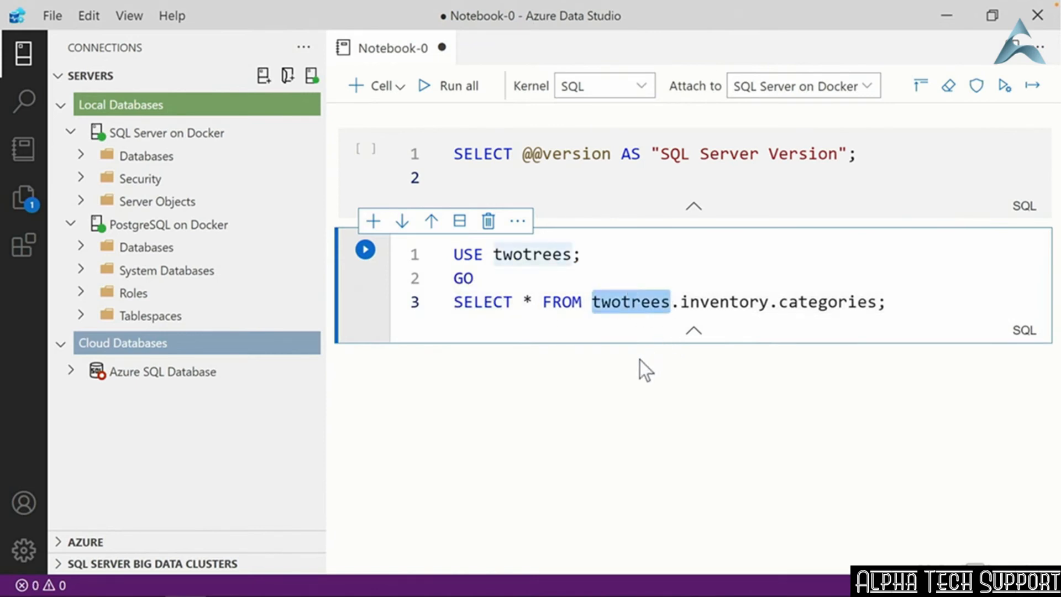
pyautogui.press('BackSpace')
pyautogui.press('Delete')
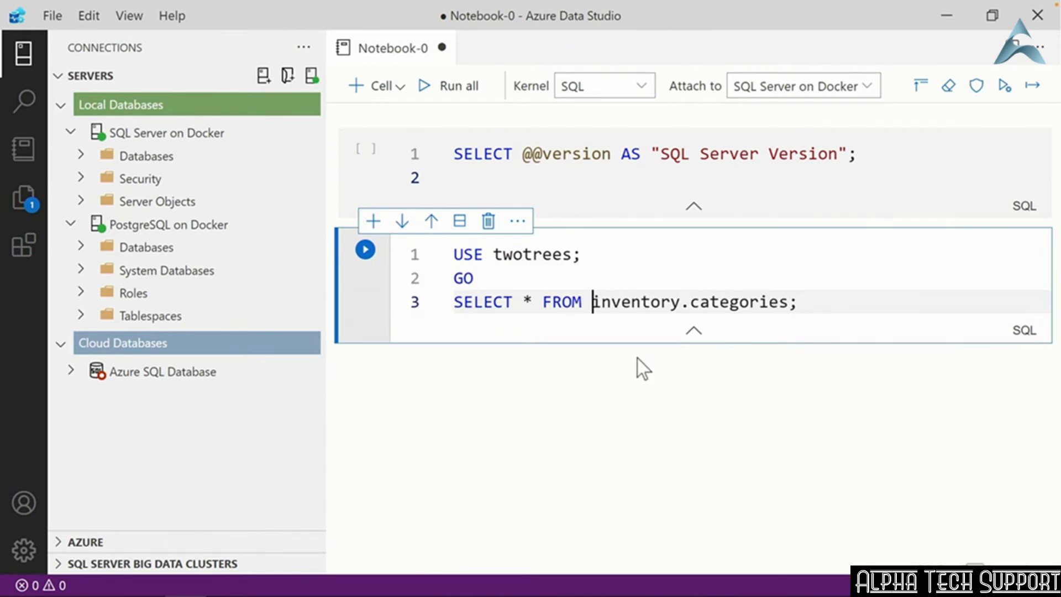
# - Below the categories query, leave a blank line and add the lines USE kineteco; and GO
pyautogui.click(804, 301)
pyautogui.press('Return')
pyautogui.press('Return')
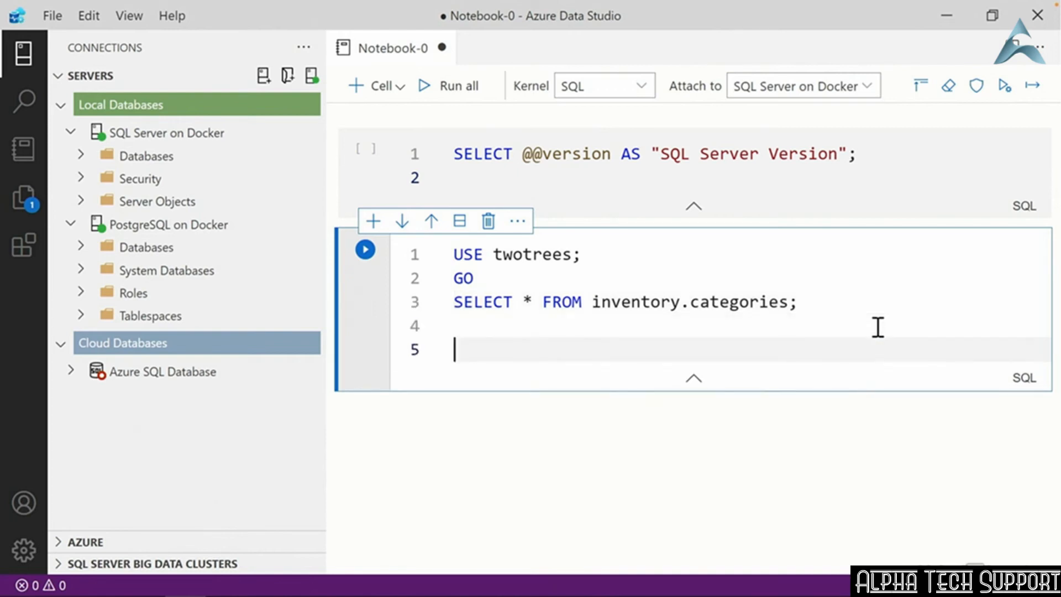
pyautogui.write('USE kinet')
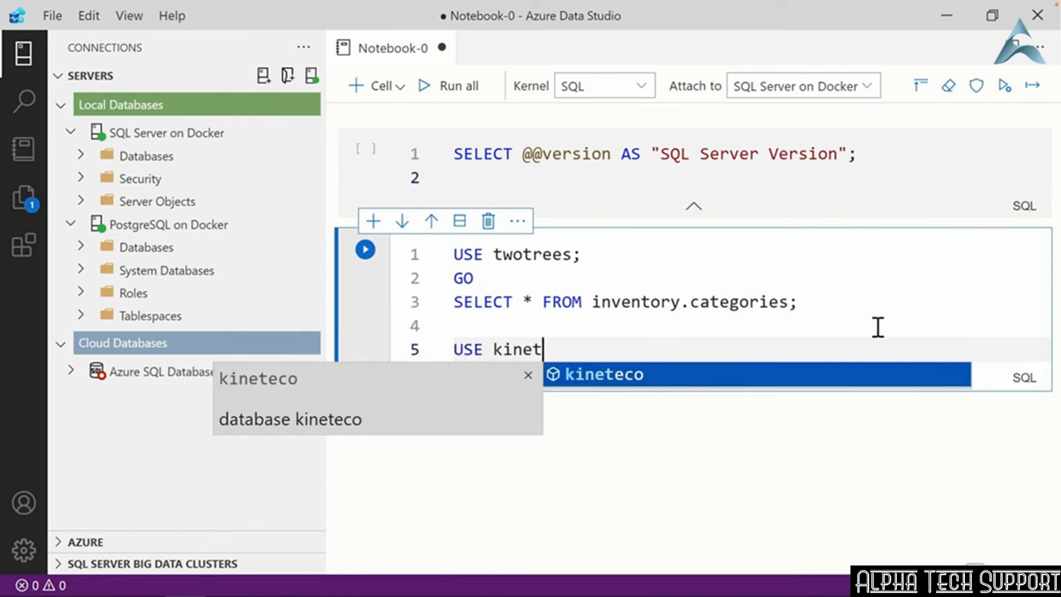
pyautogui.press('Tab')
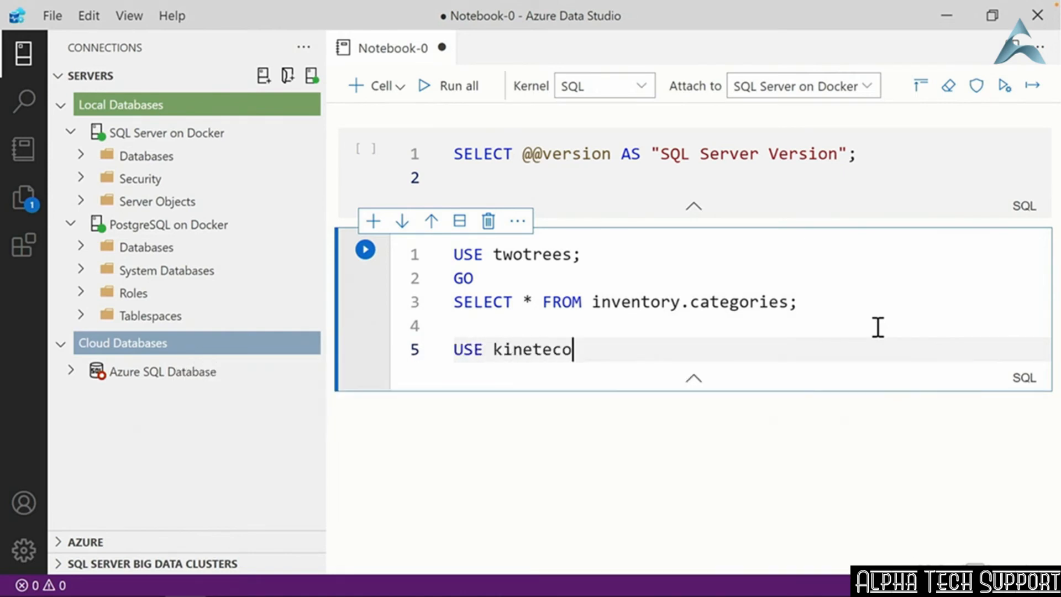
pyautogui.write(';')
pyautogui.press('Return')
pyautogui.write('GO')
pyautogui.press('Return')
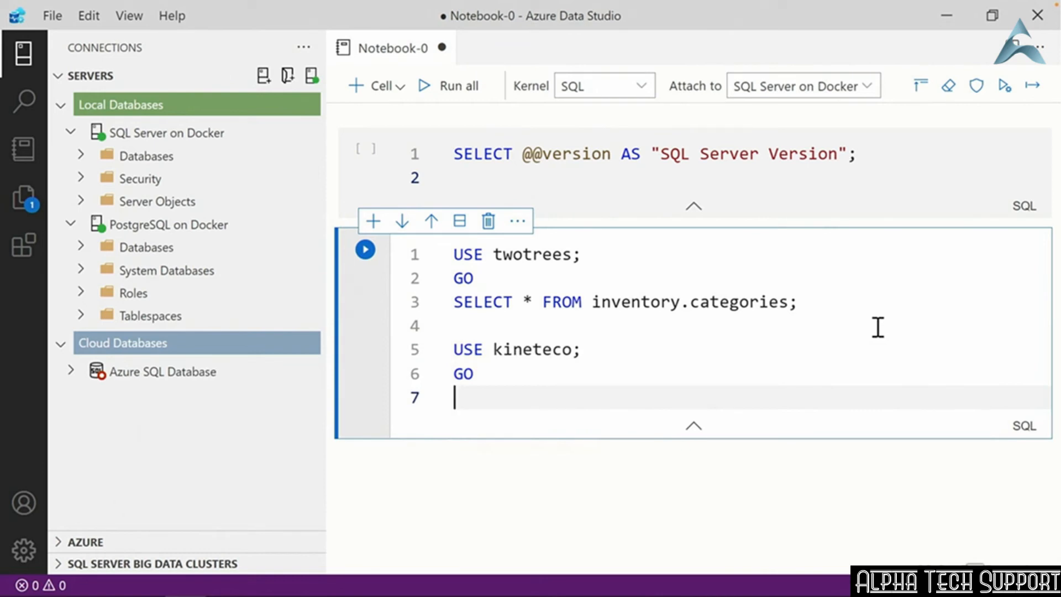
# - Add SELECT * FROM dbo.department; as the final line, run the second cell and view both result tables
pyautogui.write('SELECT * F')
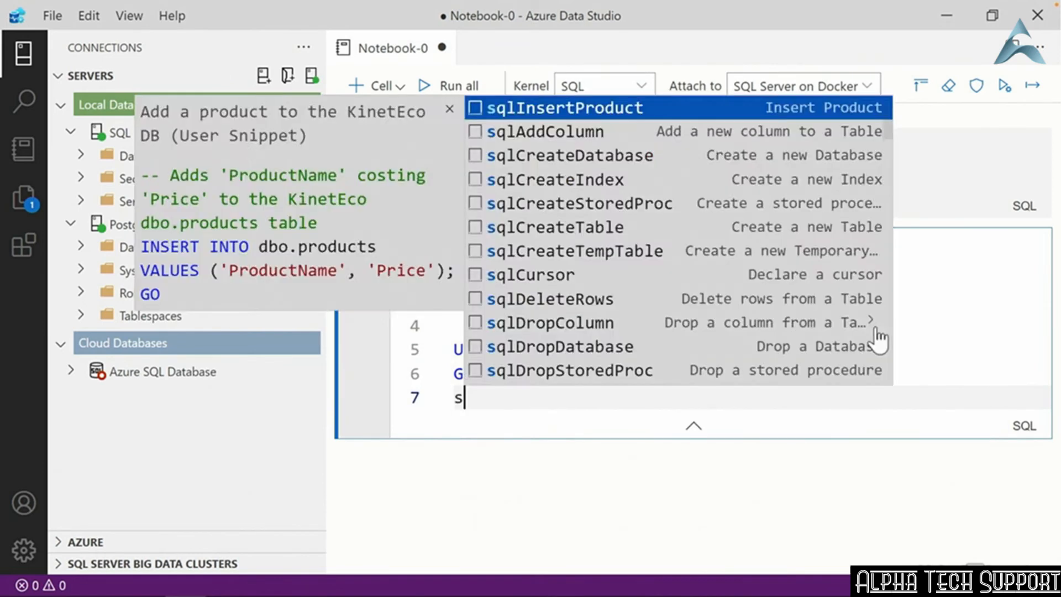
pyautogui.write('ROM dbo.department;')
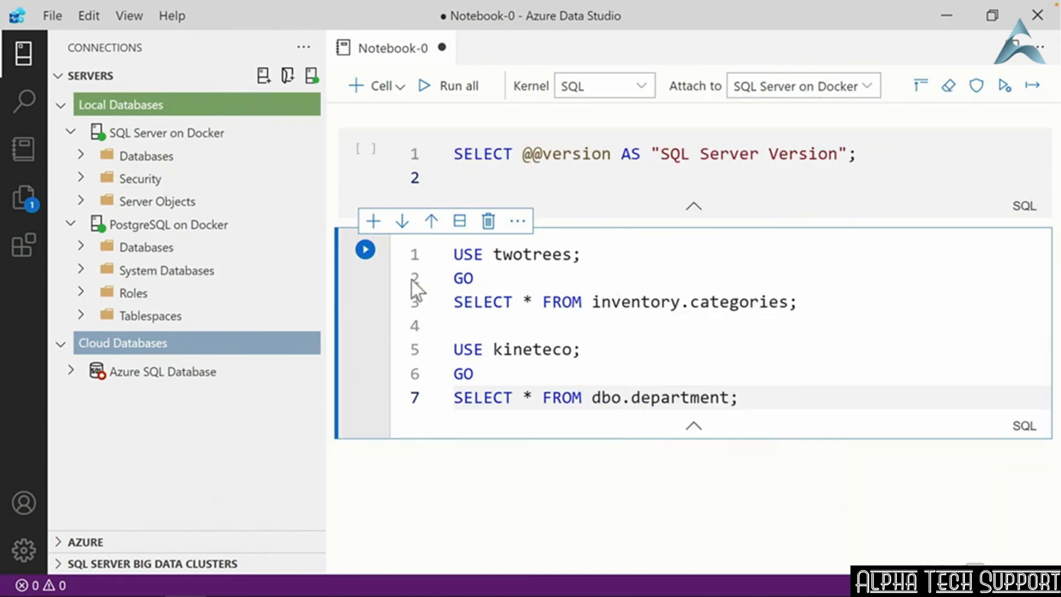
pyautogui.click(365, 249)
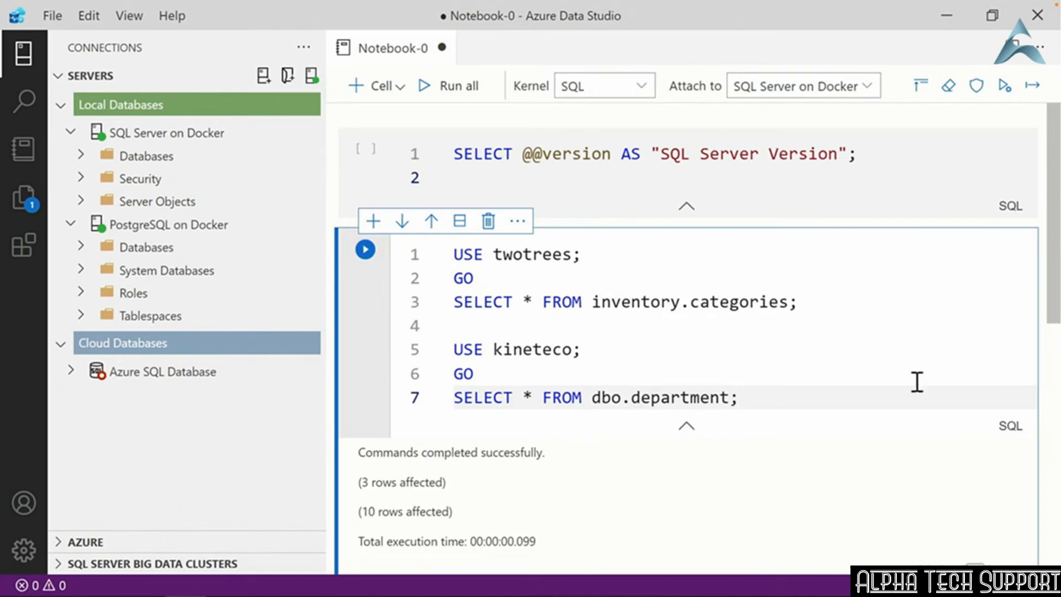
pyautogui.moveTo(1056, 298); pyautogui.dragTo(1049, 468)
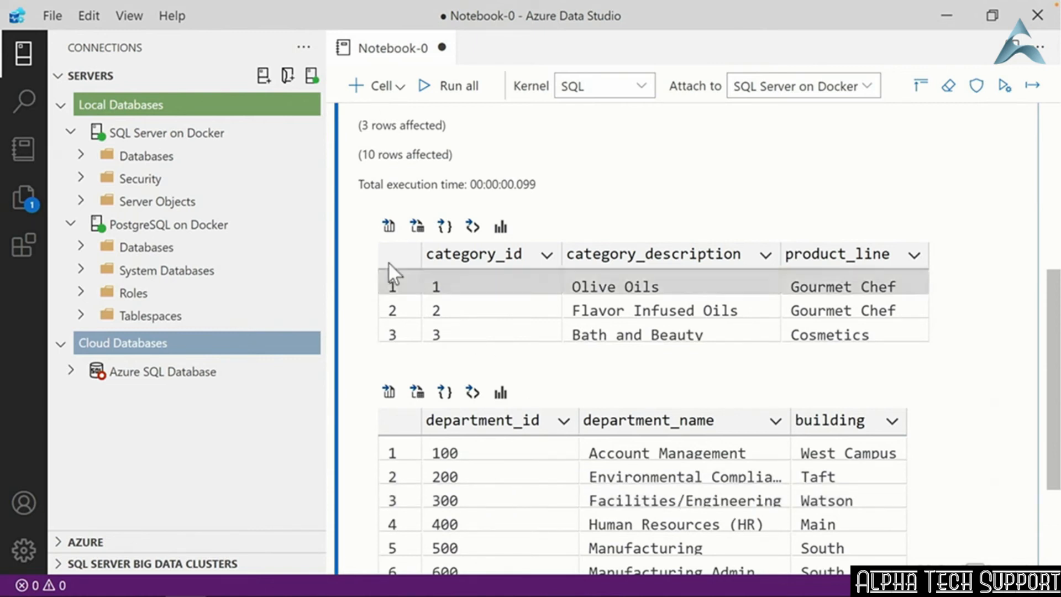
pyautogui.click(61, 20)
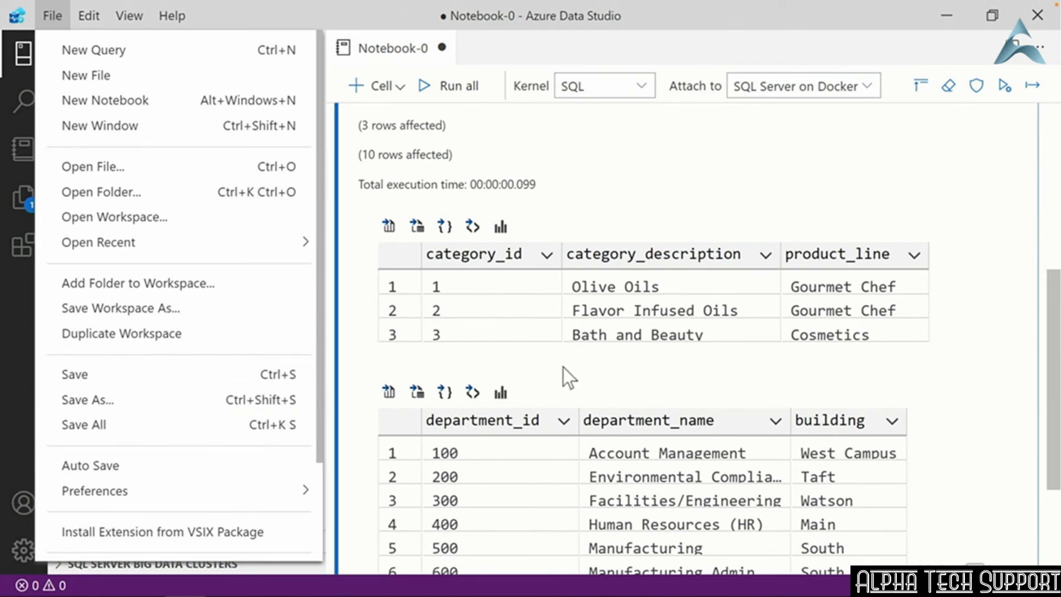
pyautogui.click(596, 372)
# - Clear the second cell's query results, and clear all results in the notebook
pyautogui.scroll(5, 595, 372)
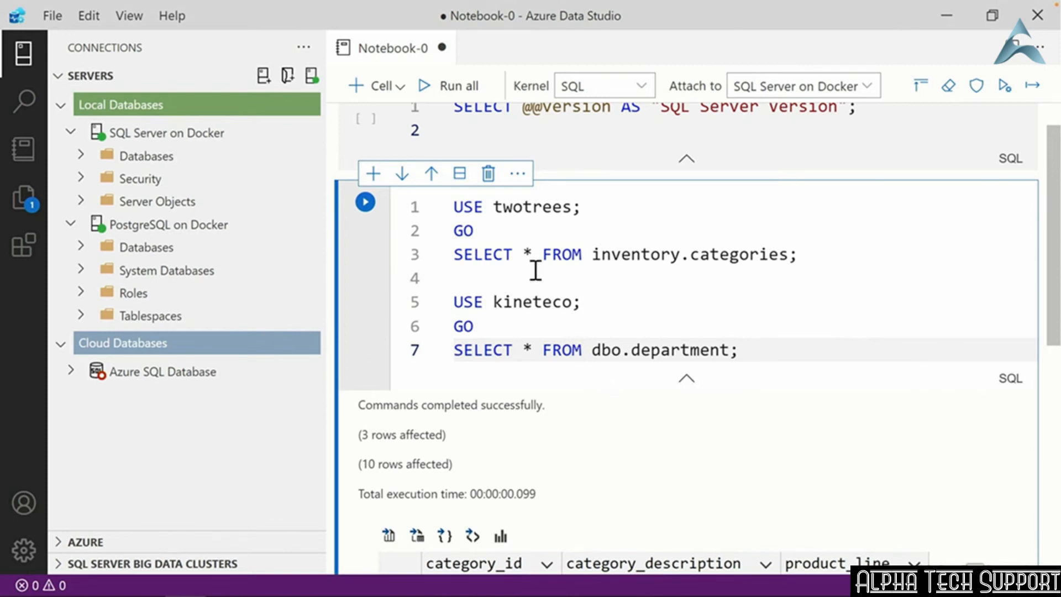
pyautogui.click(518, 175)
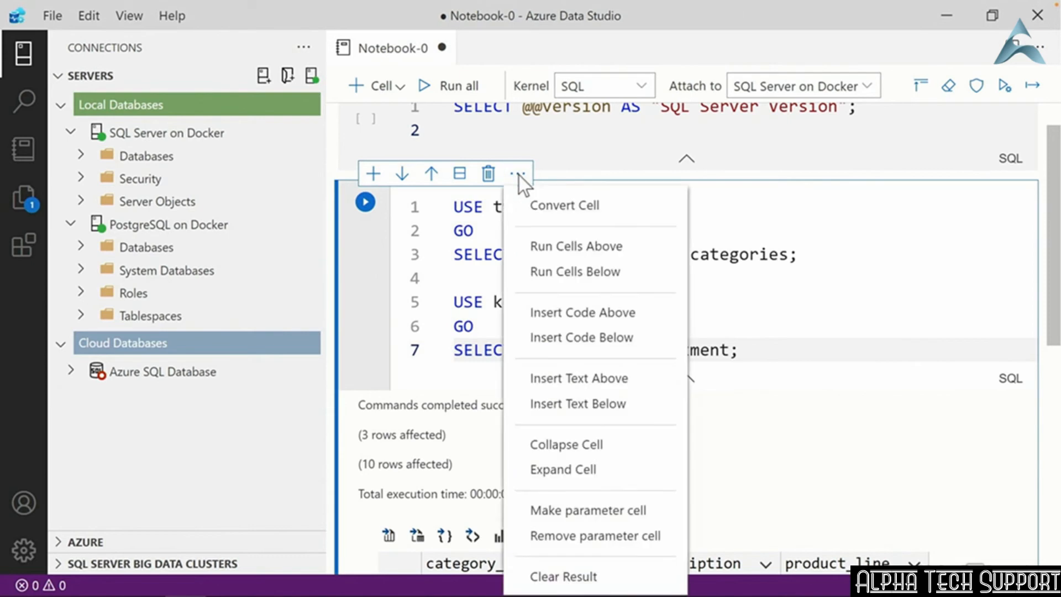
pyautogui.click(594, 580)
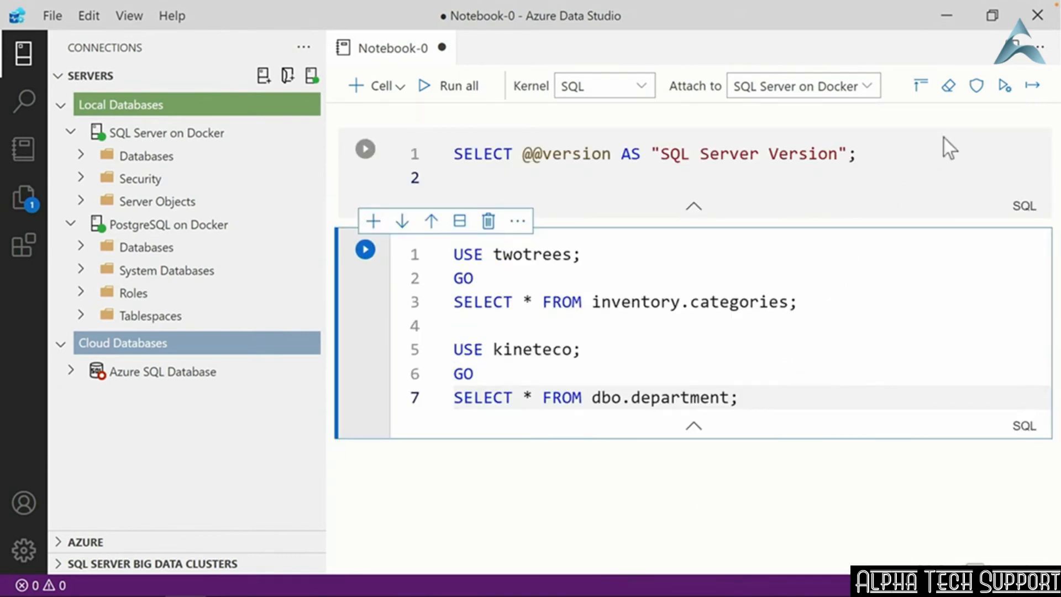
pyautogui.click(949, 91)
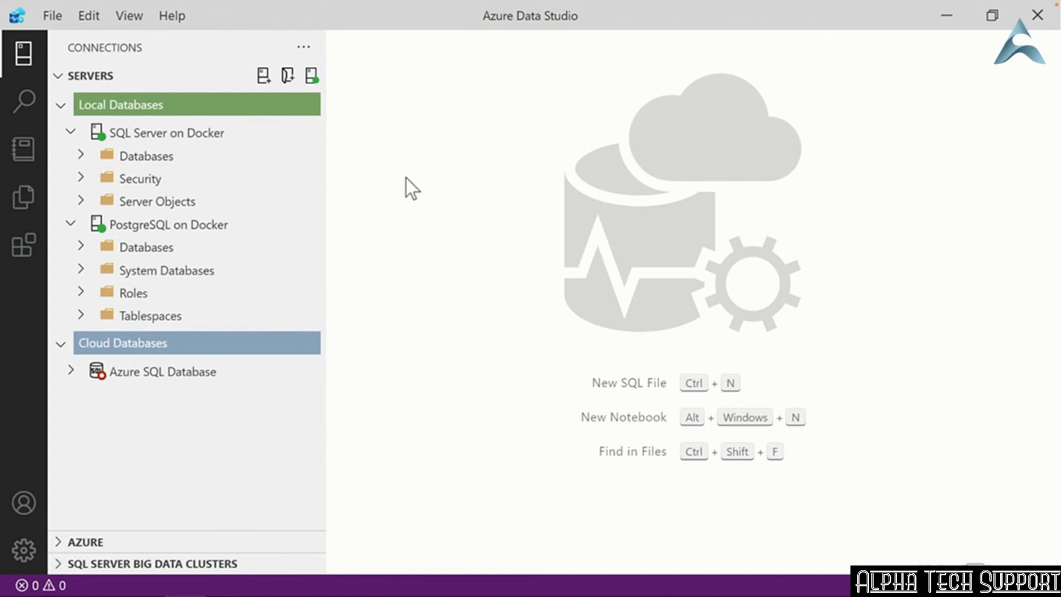
# - Create a new notebook, add a text cell and show it in split view
pyautogui.click(51, 15)
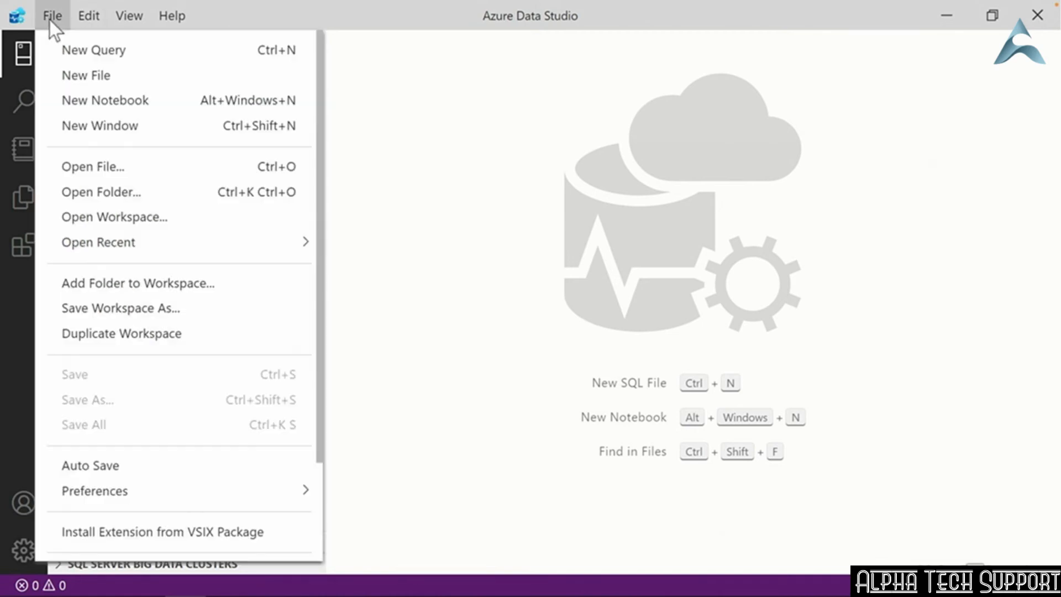
pyautogui.click(100, 100)
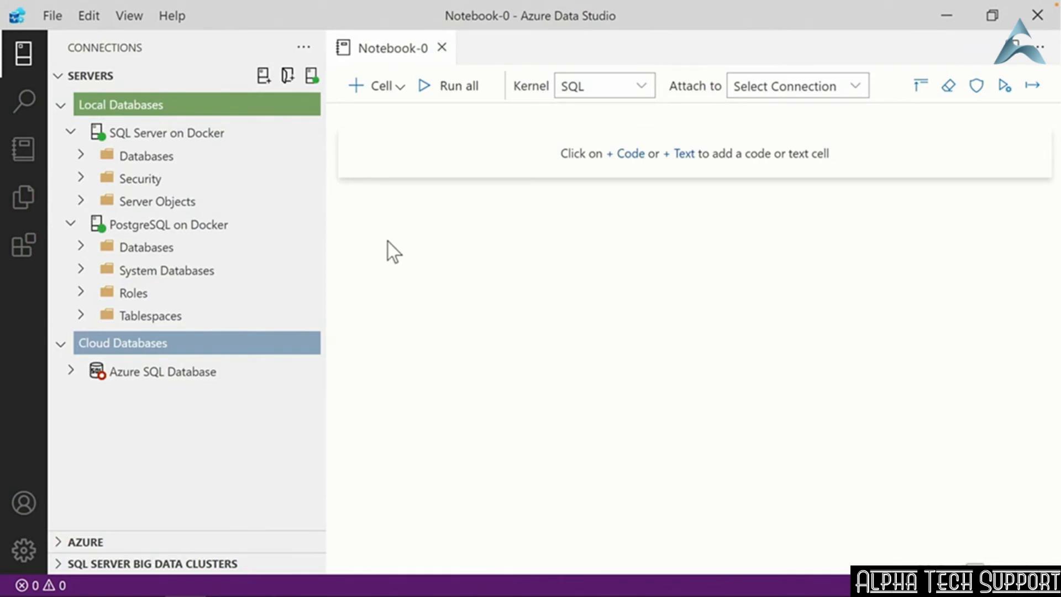
pyautogui.click(401, 88)
pyautogui.click(407, 142)
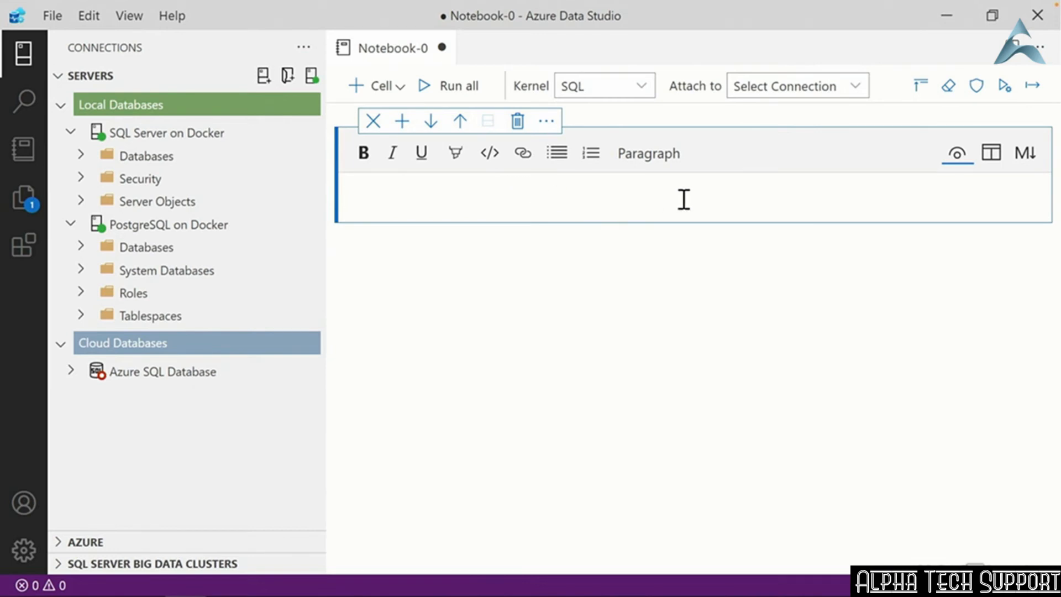
pyautogui.click(995, 160)
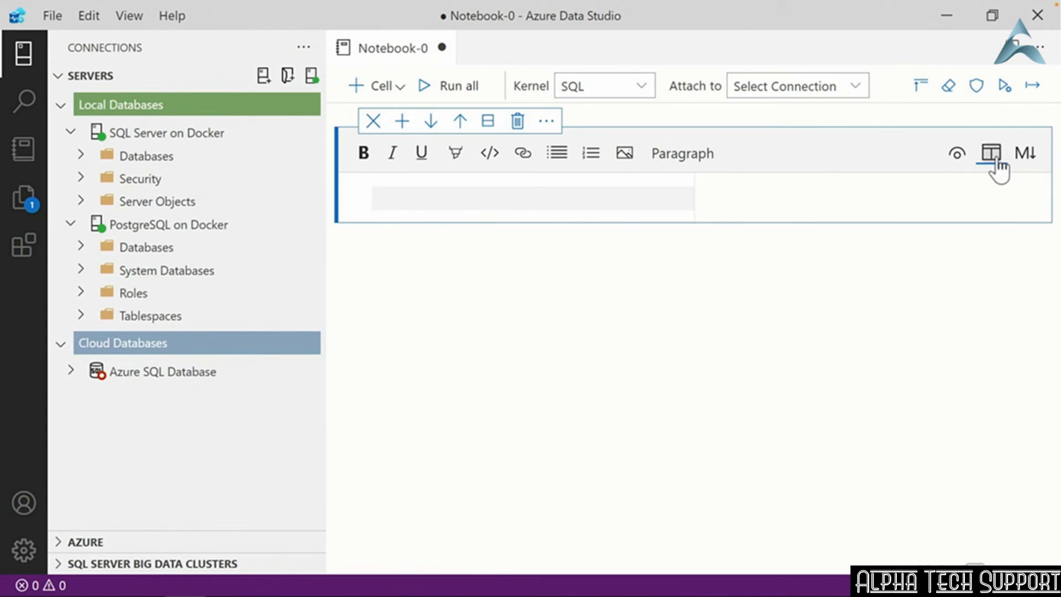
# - Insert TwoTrees_logo.jpg from this computer's Exercise Files > Chapter 4 folder into the text cell, attaching the image to the notebook
pyautogui.click(625, 153)
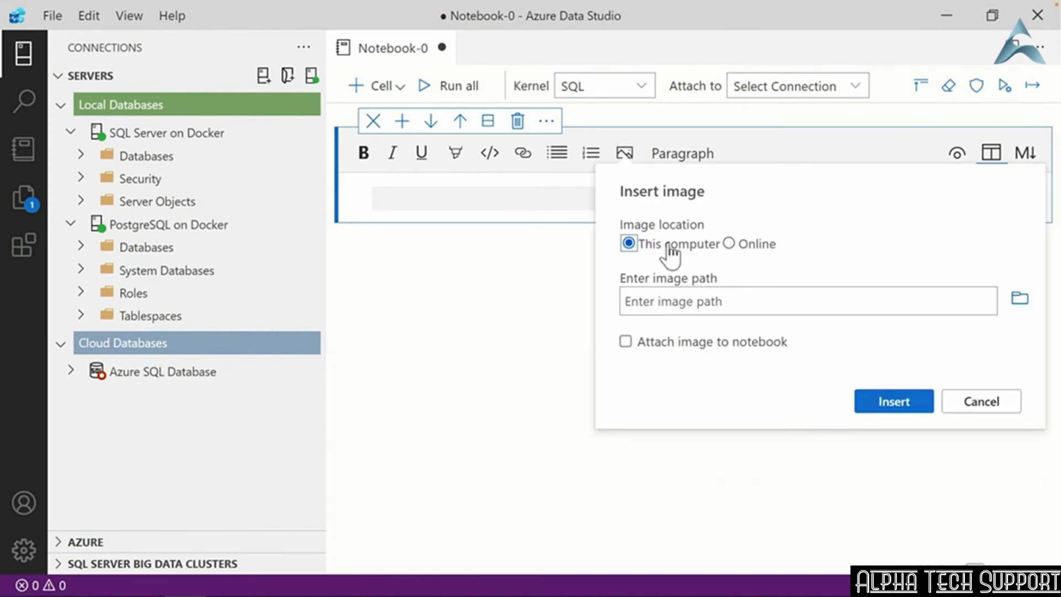
pyautogui.click(729, 244)
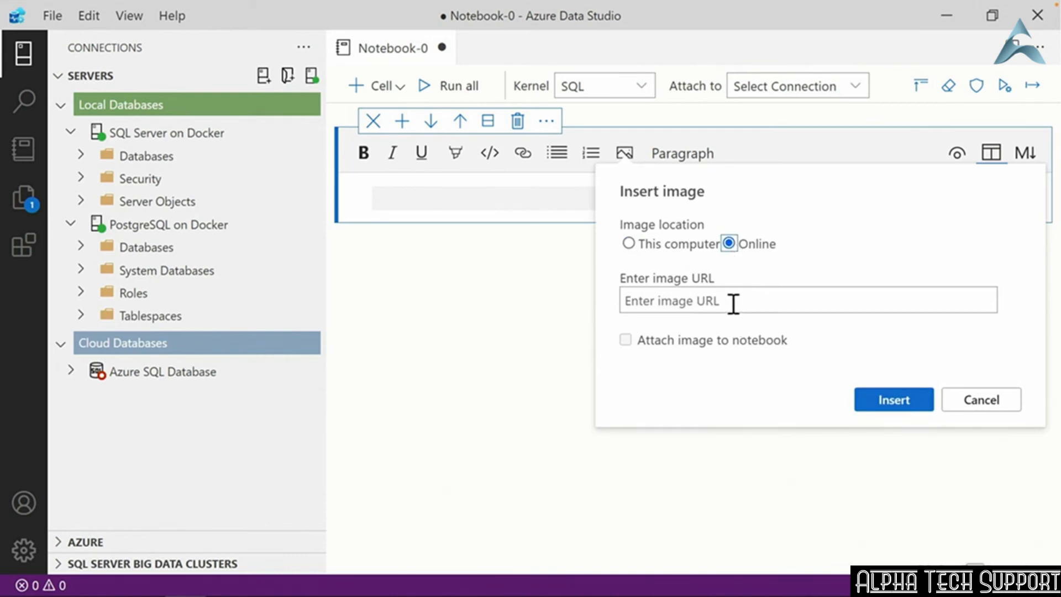
pyautogui.click(629, 243)
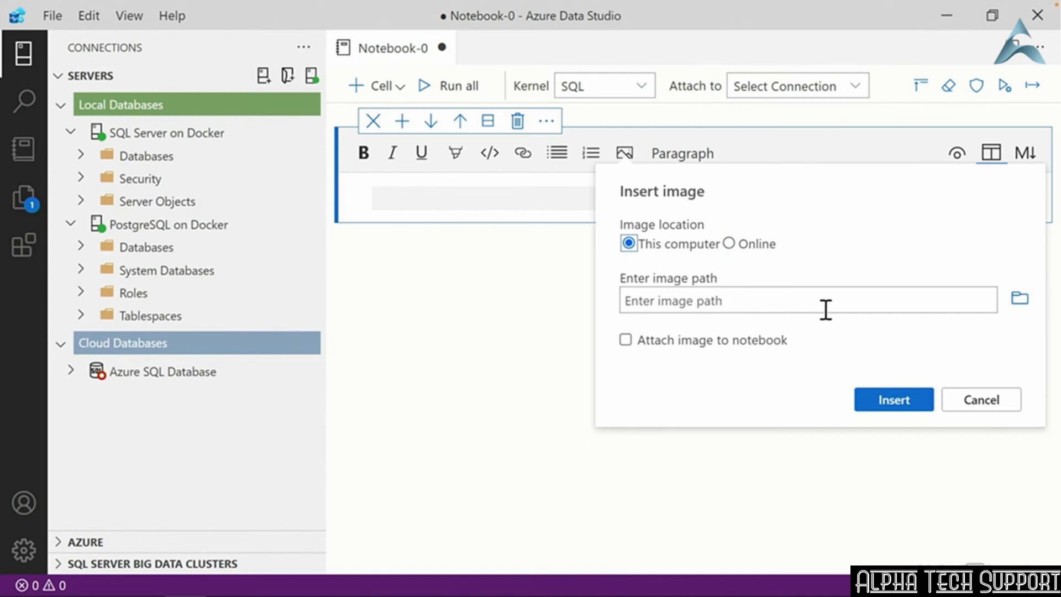
pyautogui.click(1019, 301)
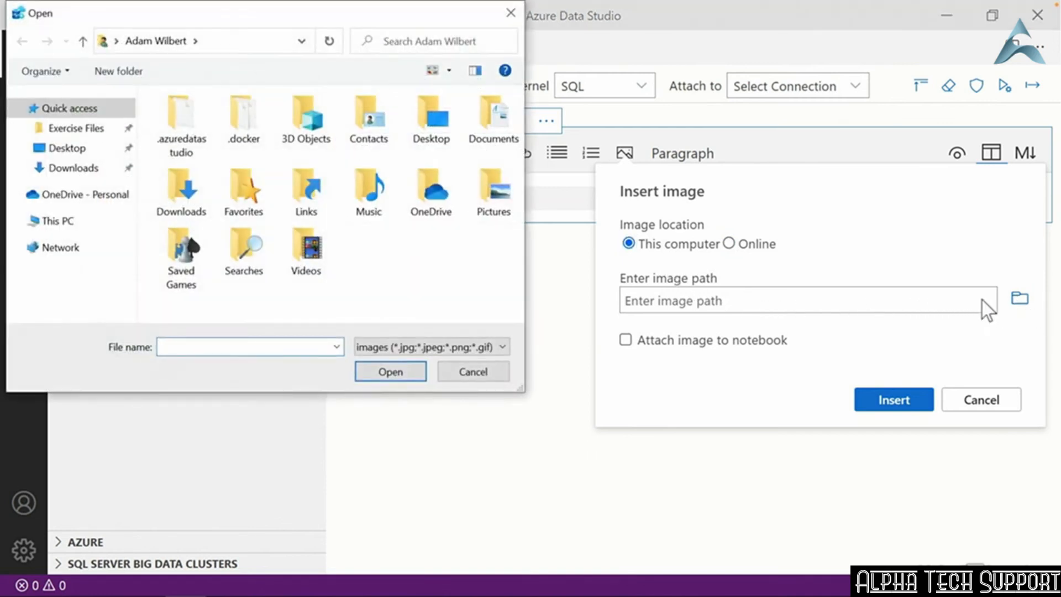
pyautogui.click(83, 129)
pyautogui.doubleClick(203, 161)
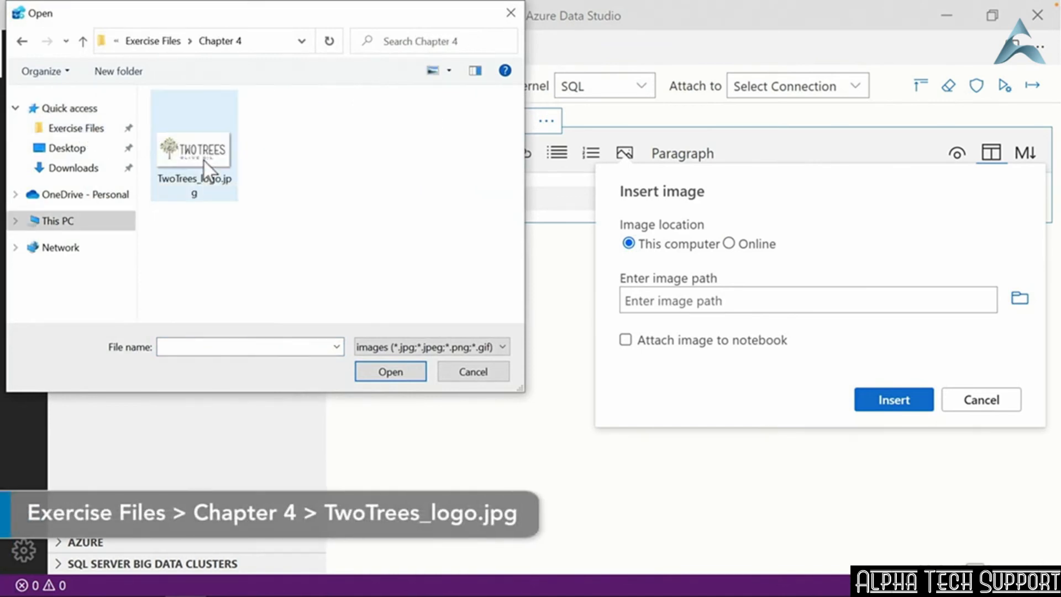
pyautogui.click(230, 186)
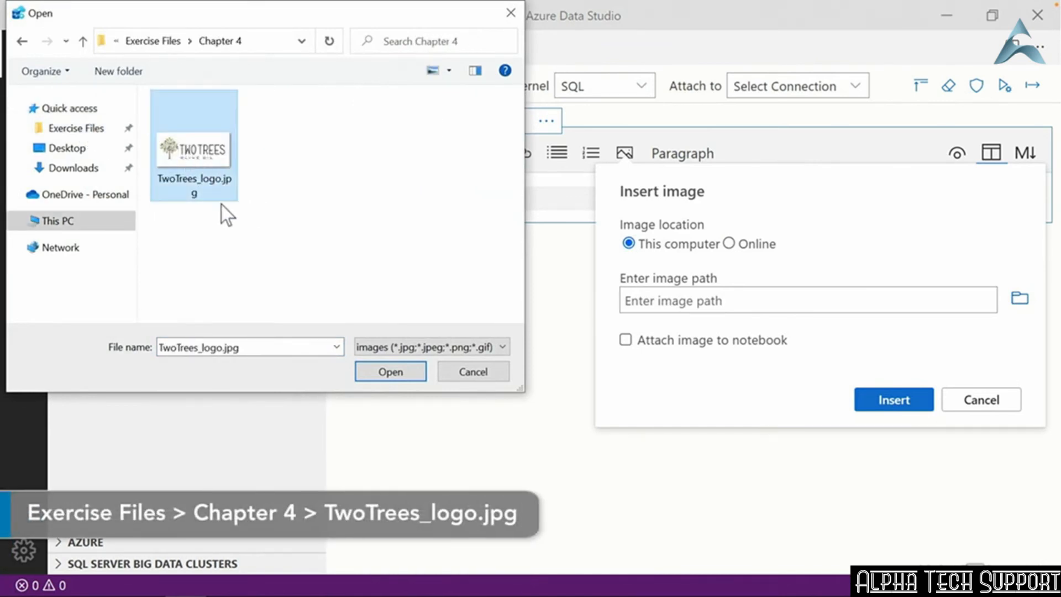
pyautogui.click(390, 371)
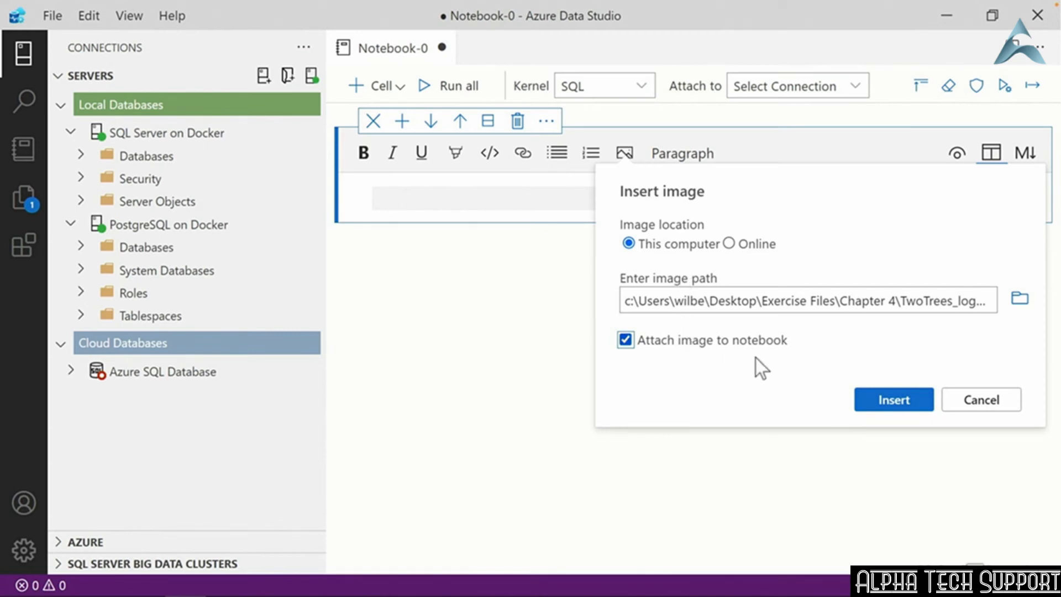
pyautogui.click(884, 399)
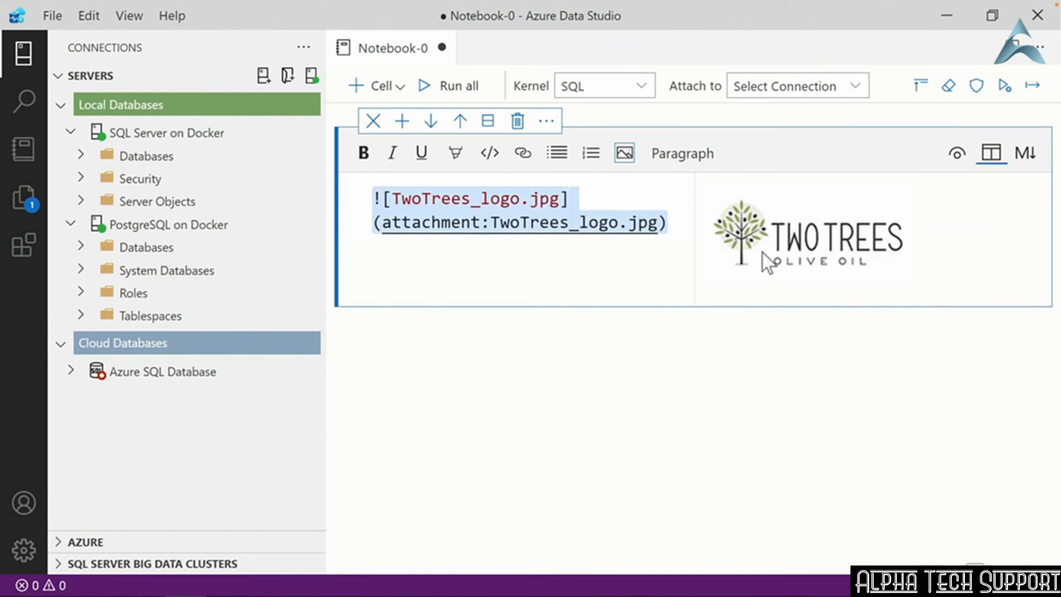
pyautogui.click(676, 223)
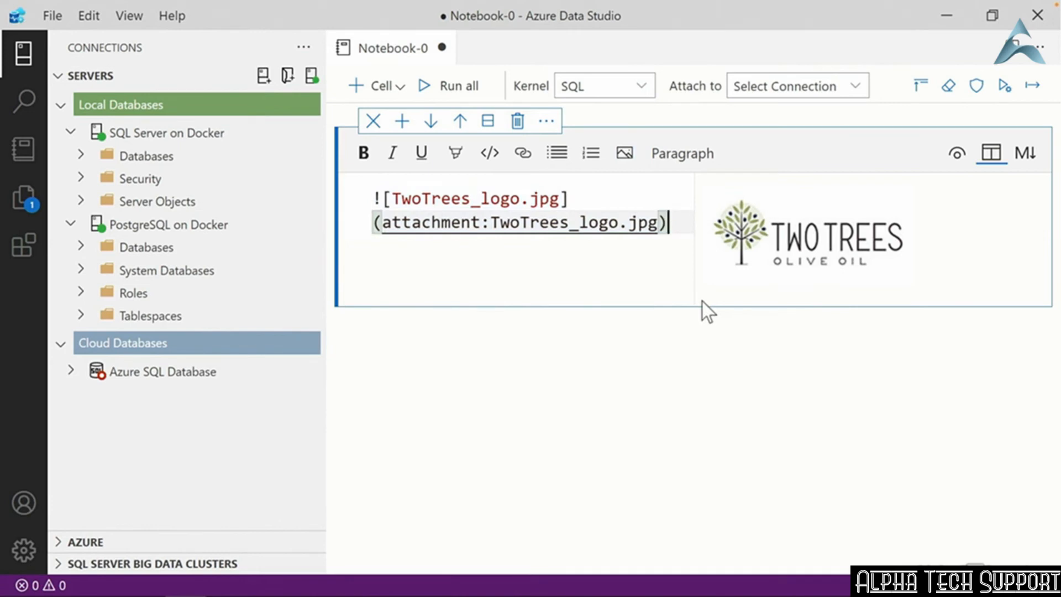
# - Add the top-level heading "Two Trees Database Notebook" below the logo, view the rendered text cell and reopen it for editing
pyautogui.press('Return')
pyautogui.write('# Tw')
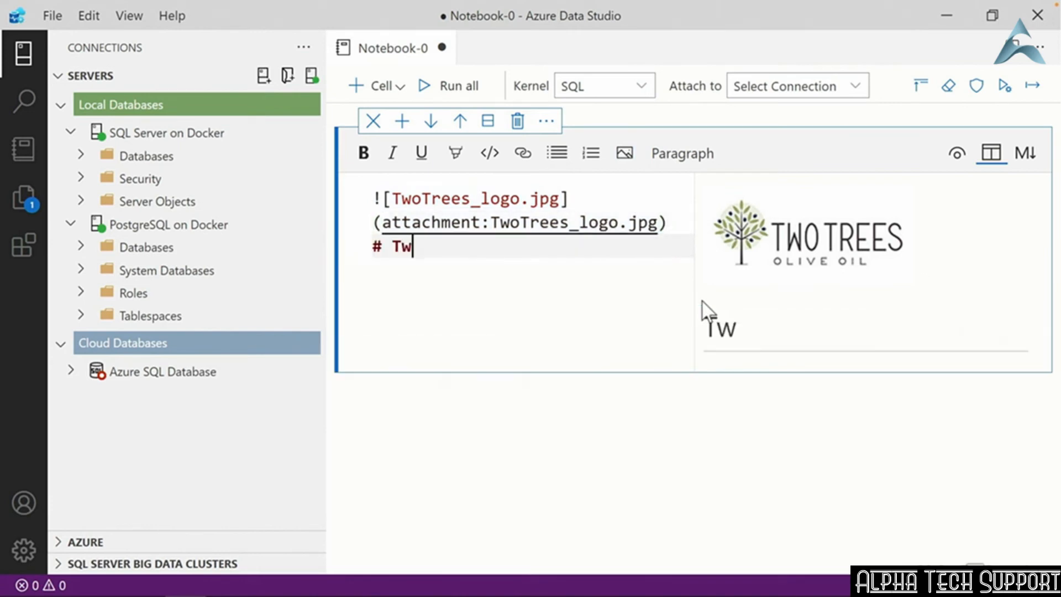
pyautogui.write('o Trees Database Notebook')
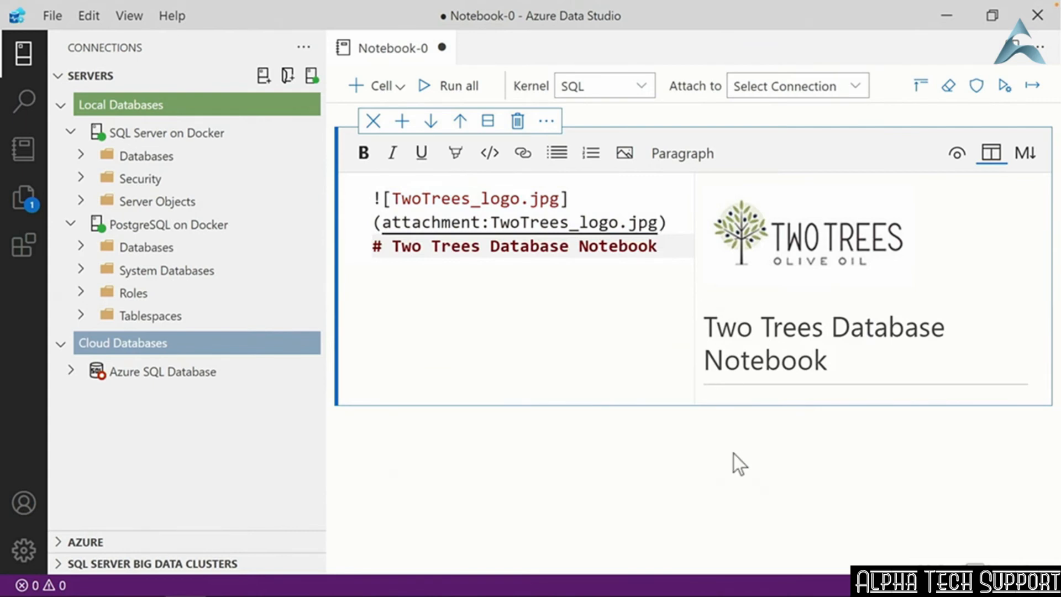
pyautogui.click(734, 452)
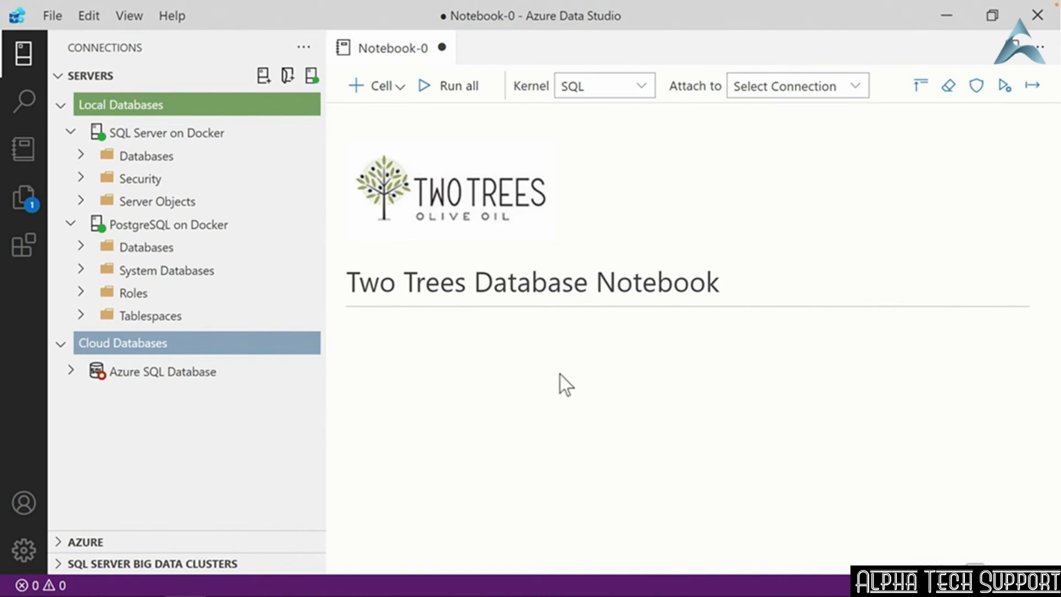
pyautogui.click(531, 294)
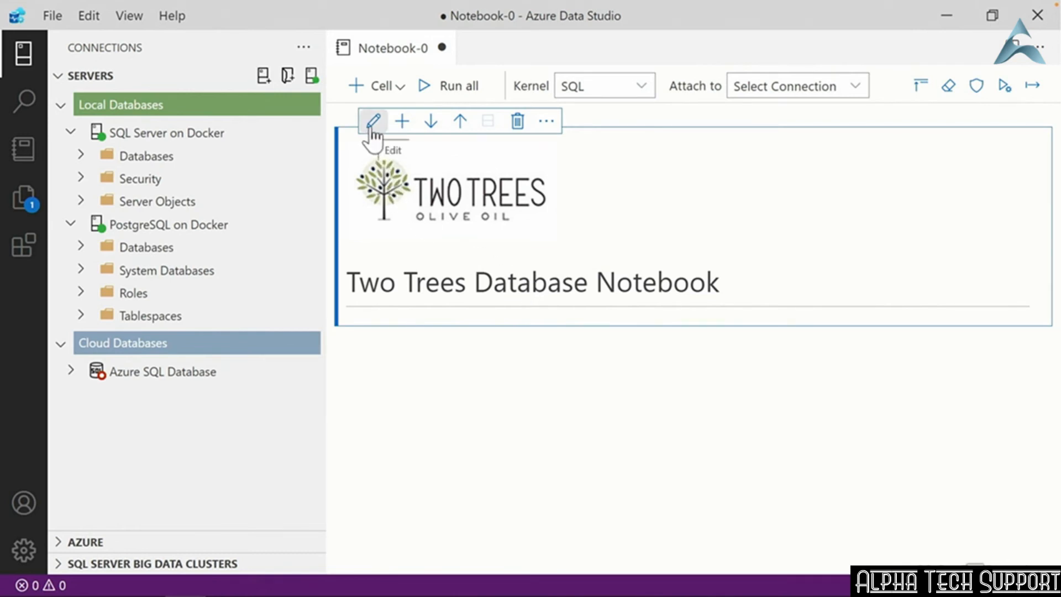
pyautogui.doubleClick(505, 267)
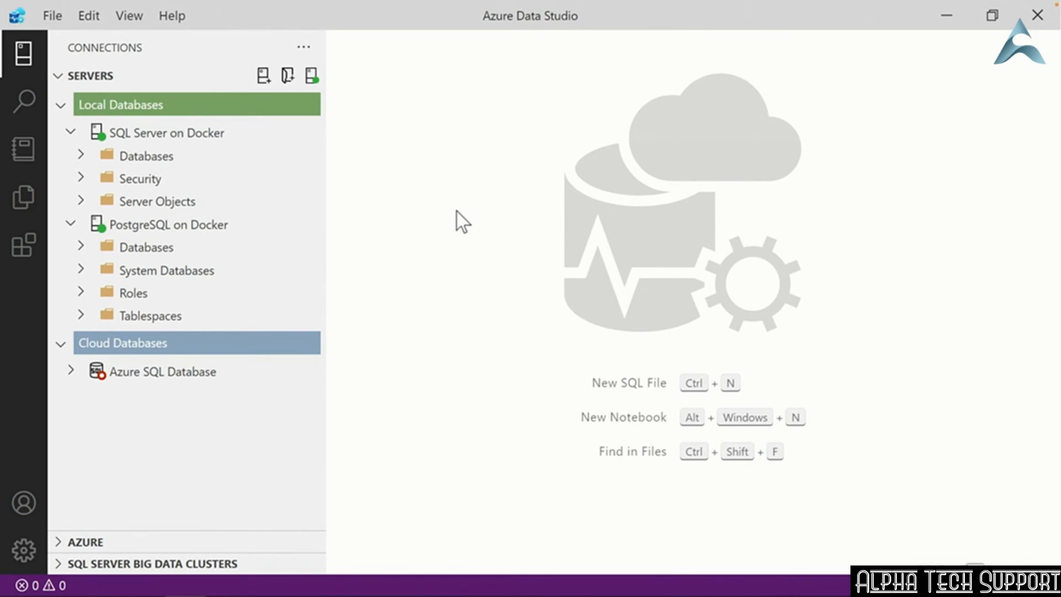
# - Show the available extensions and view the details of the installed PostgreSQL extension
pyautogui.click(24, 255)
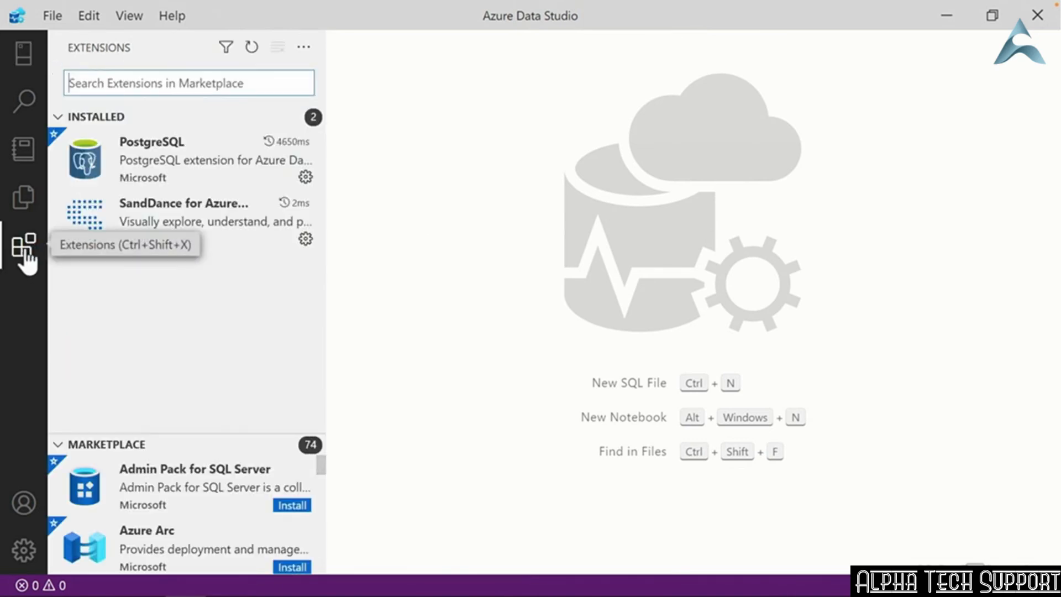
pyautogui.click(224, 181)
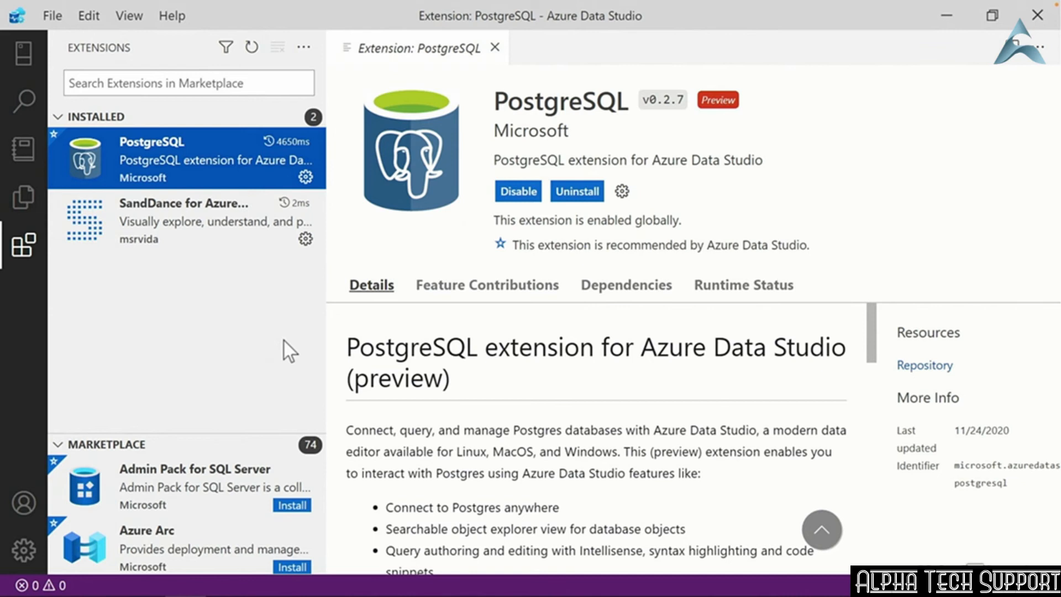
# - Find the New Database extension in the marketplace and download newdatabase-1.0.0.vsix from its GitHub release page
pyautogui.click(224, 88)
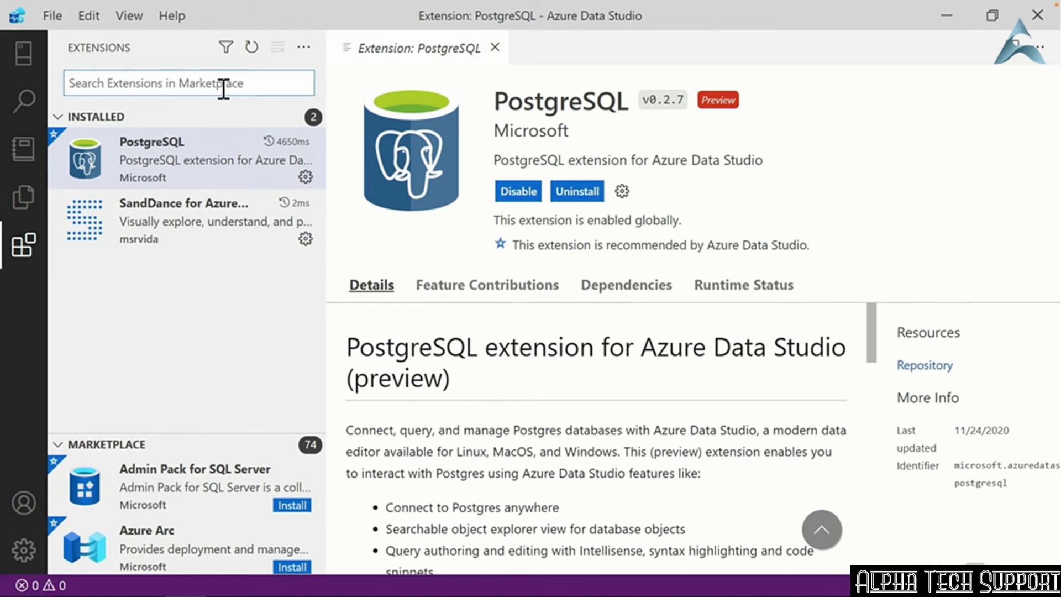
pyautogui.write('new database')
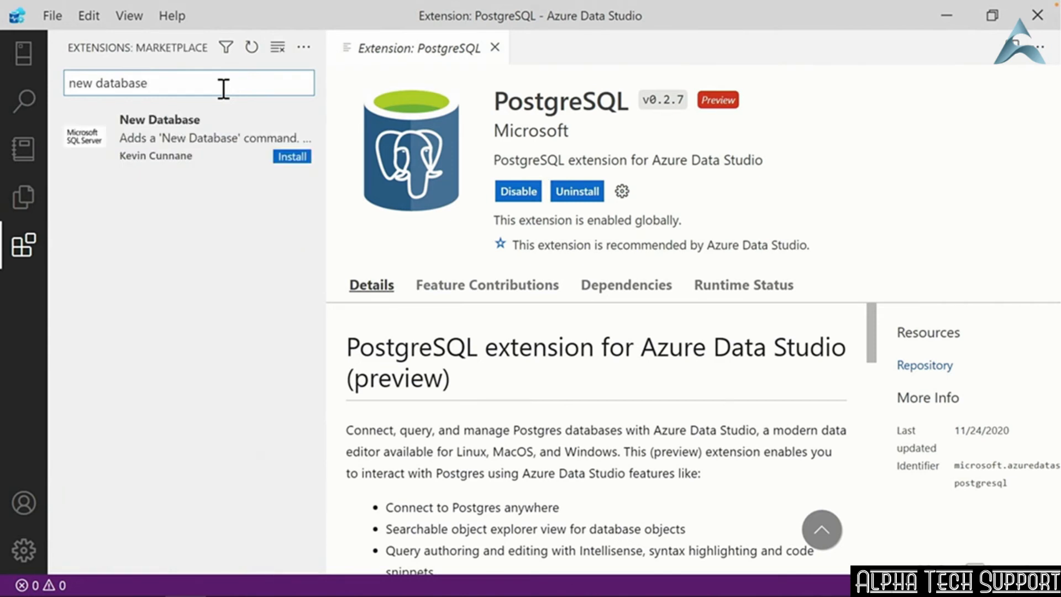
pyautogui.click(177, 153)
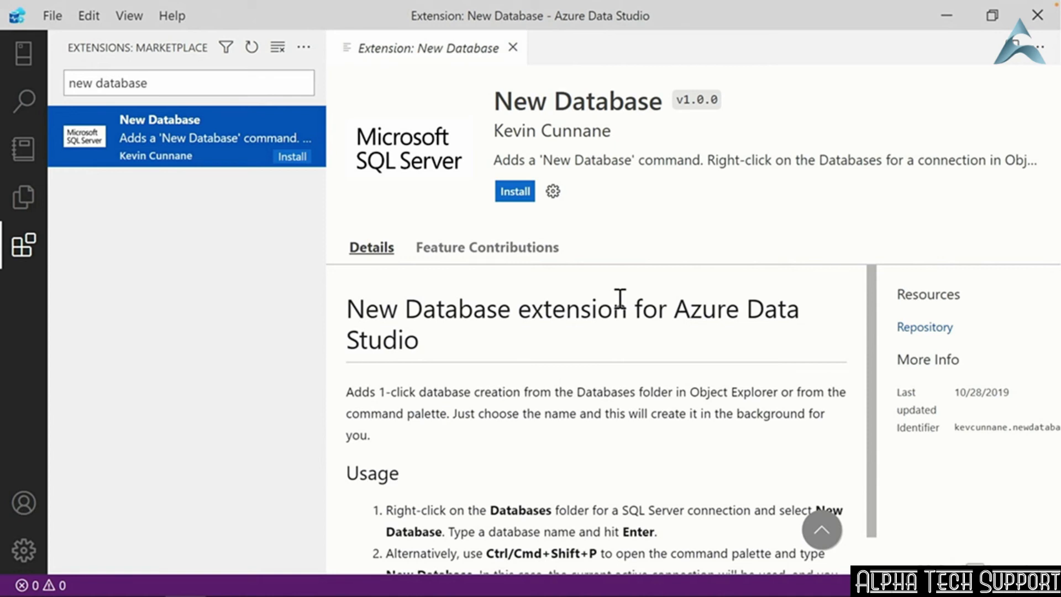
pyautogui.click(514, 192)
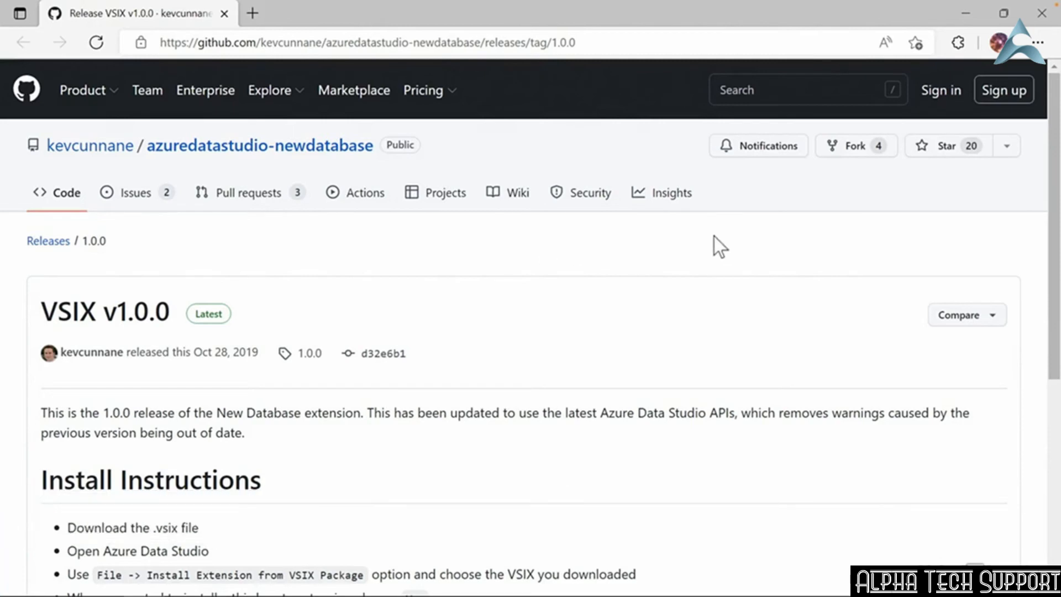
pyautogui.moveTo(1055, 212); pyautogui.dragTo(1056, 385)
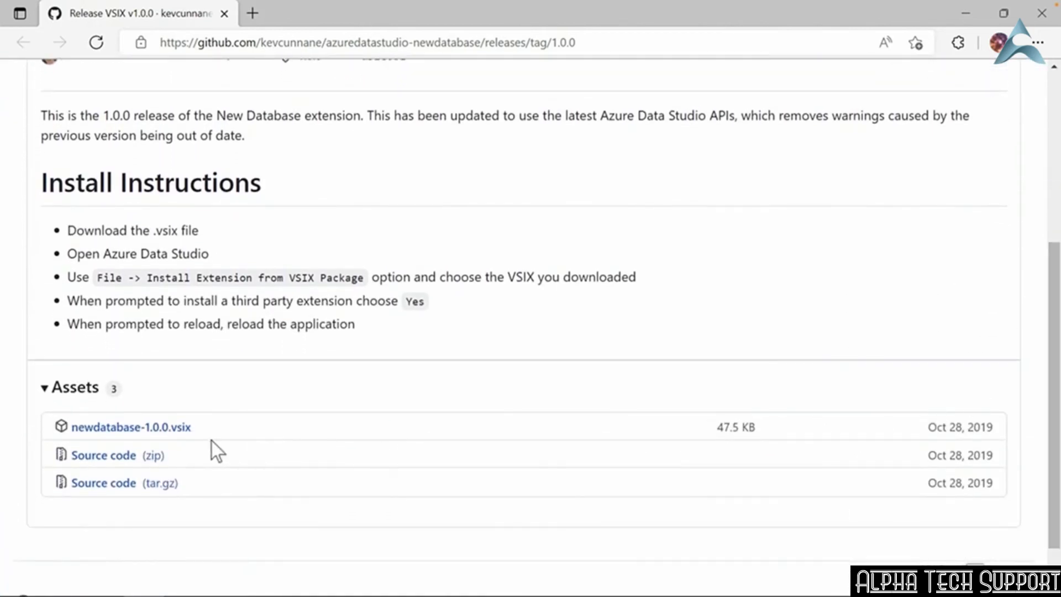
pyautogui.click(146, 430)
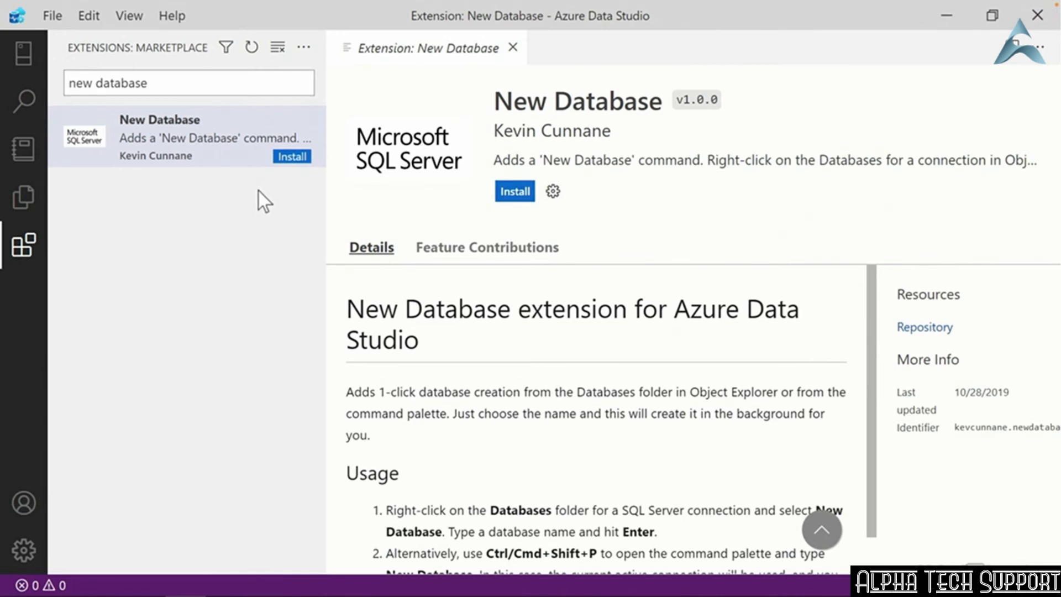
# - Install newdatabase-1.0.0.vsix from the Downloads folder, accepting the third-party extension, and show New Database among the installed extensions
pyautogui.click(304, 47)
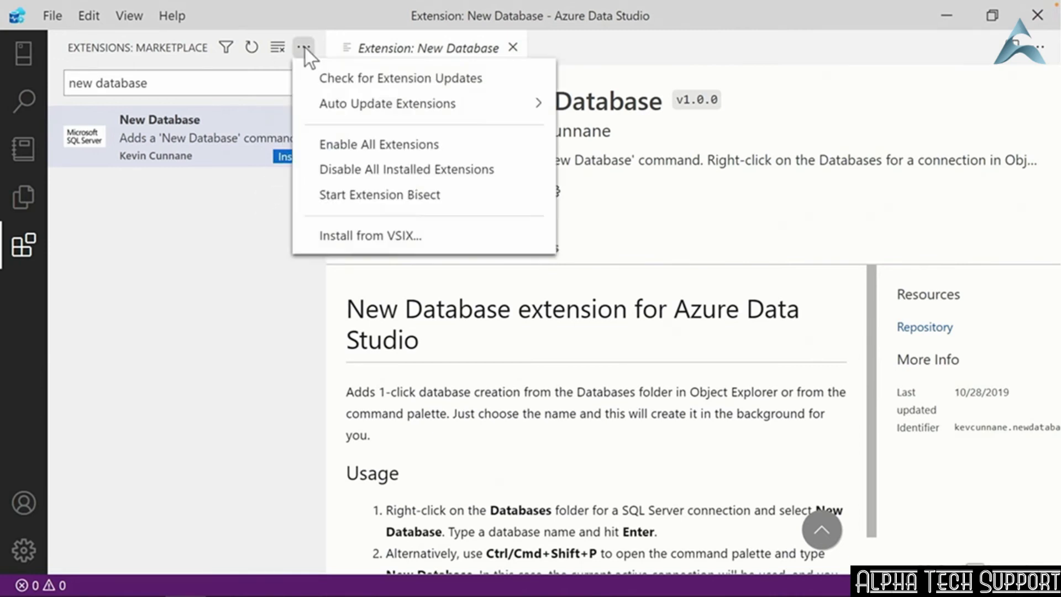
pyautogui.click(349, 237)
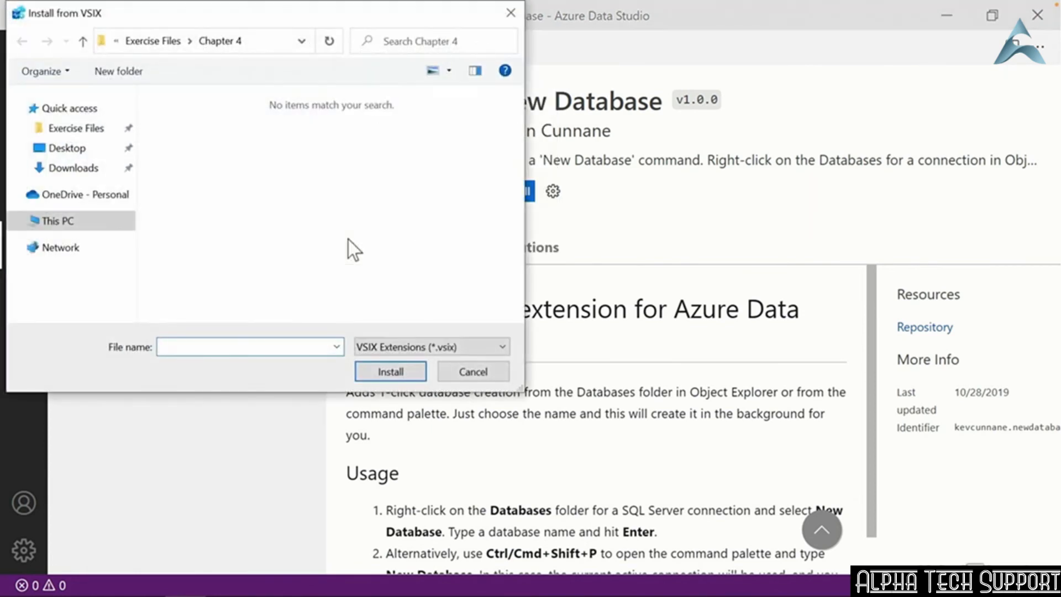
pyautogui.click(77, 168)
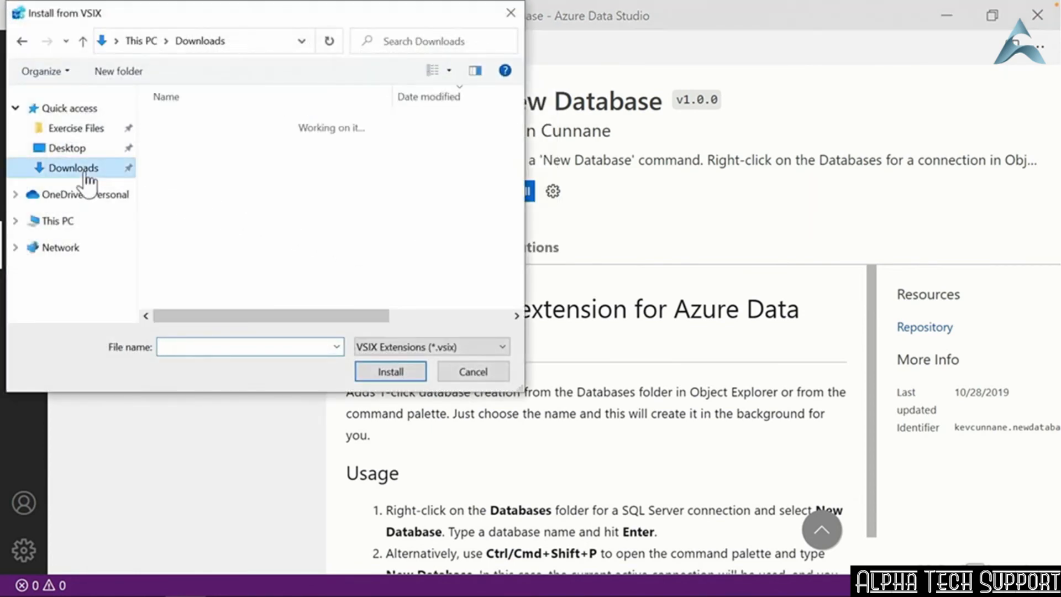
pyautogui.click(210, 144)
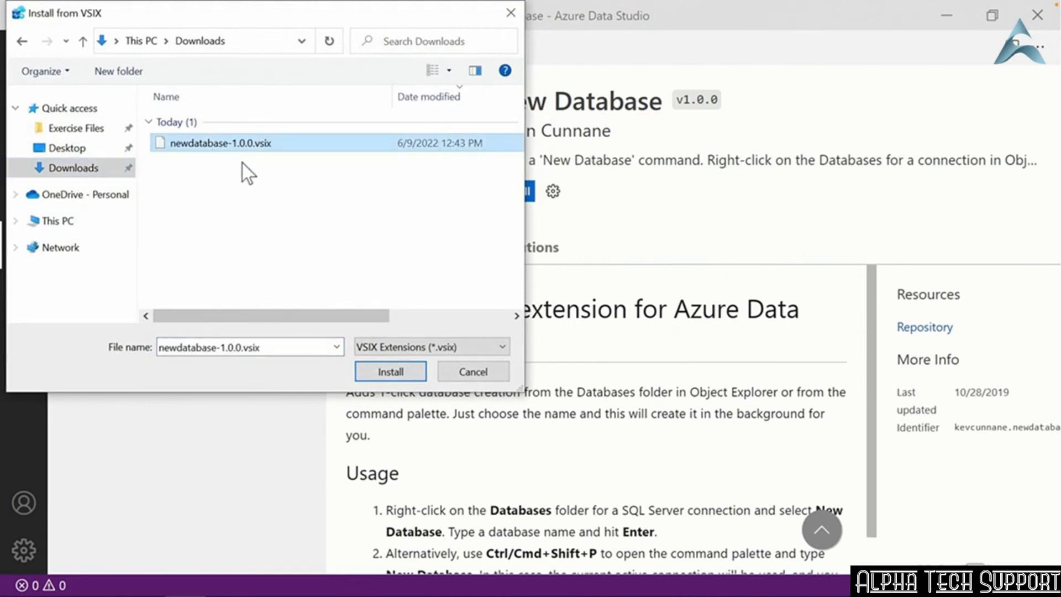
pyautogui.click(397, 373)
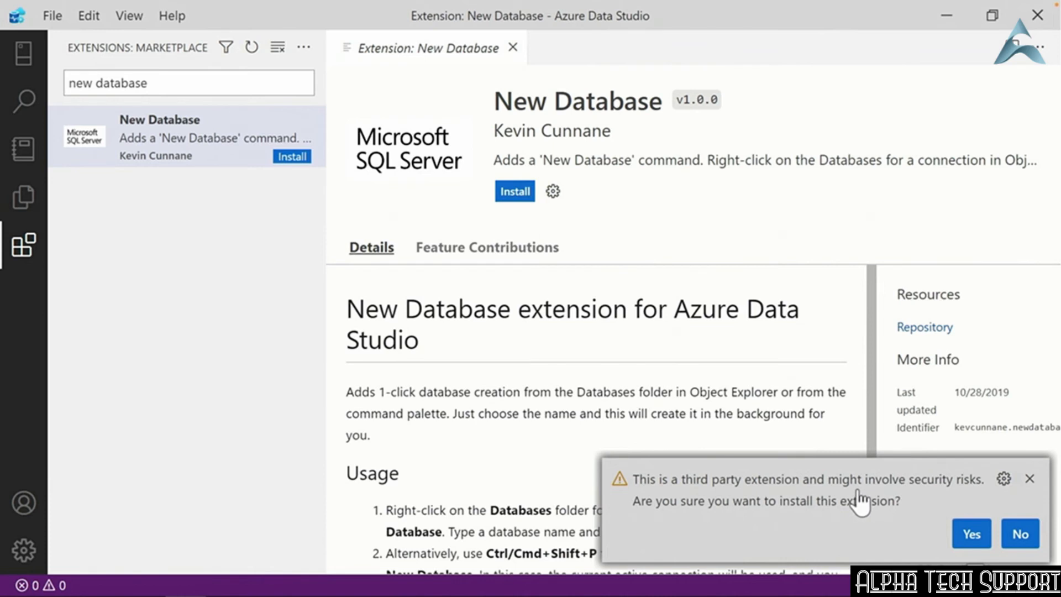
pyautogui.click(971, 534)
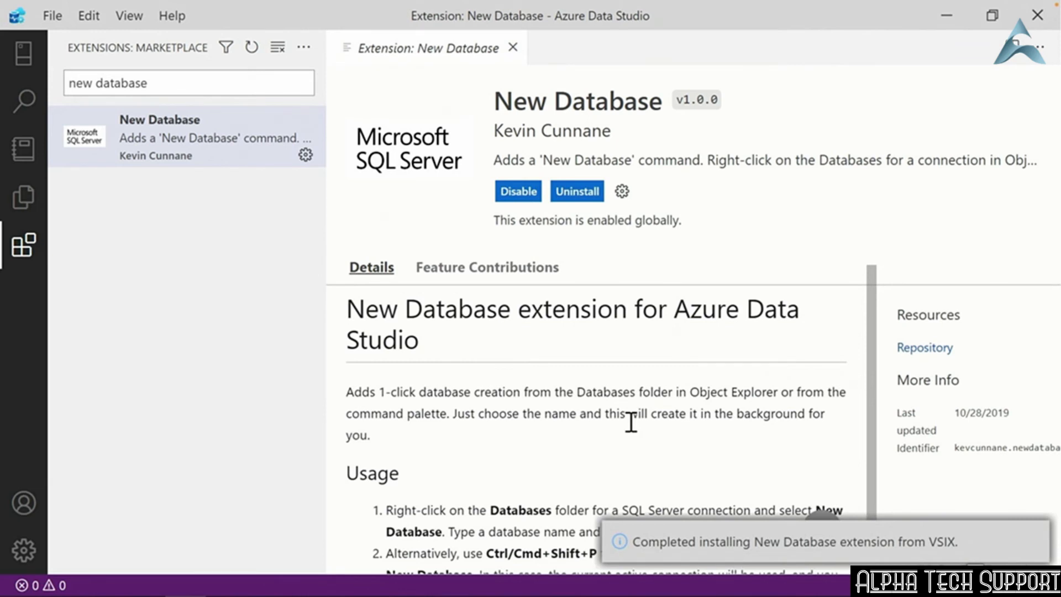
pyautogui.click(278, 51)
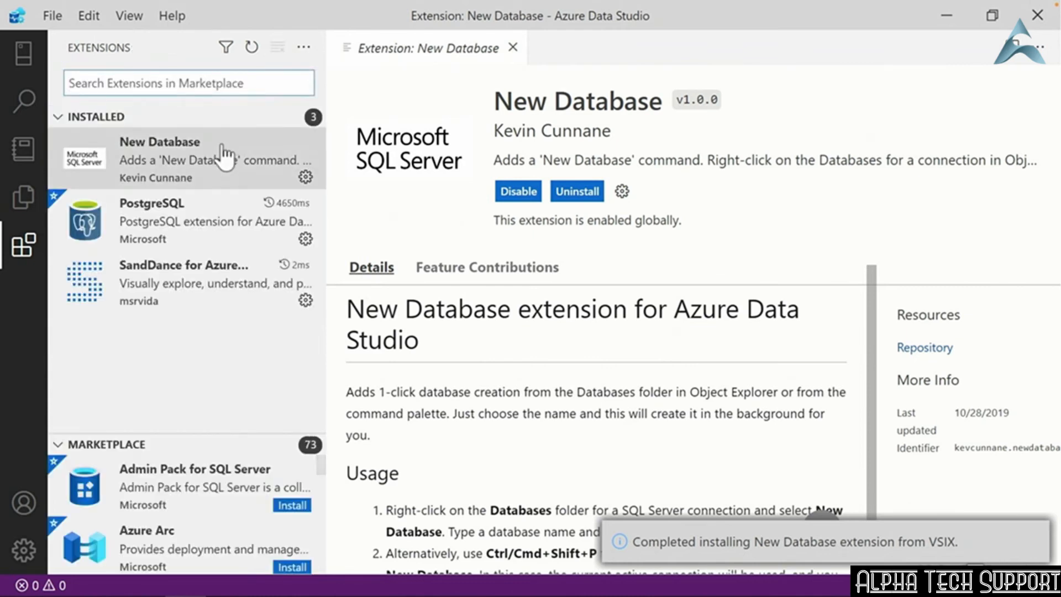
pyautogui.click(223, 156)
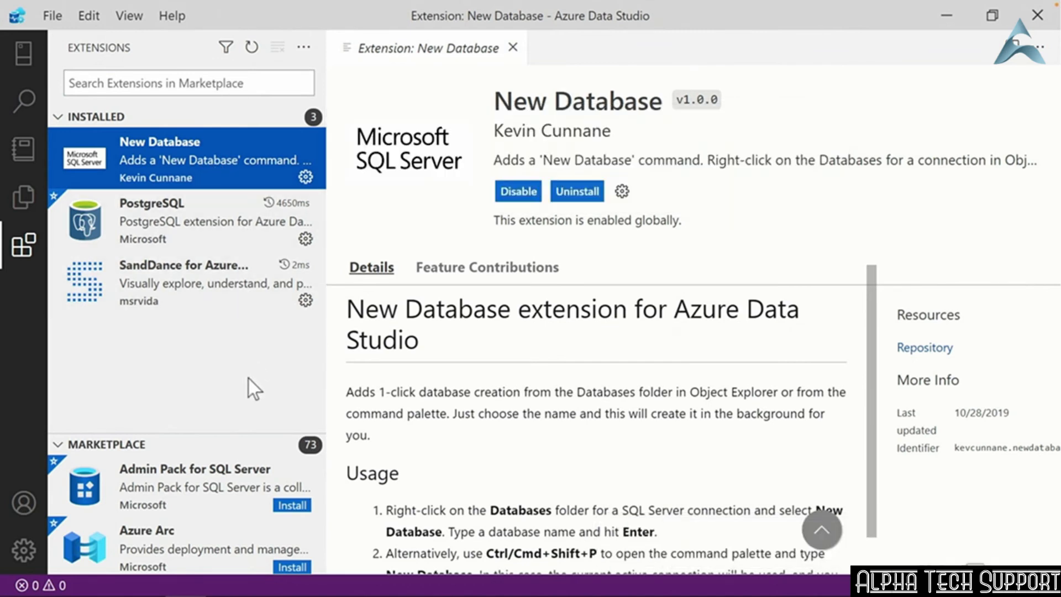
# - Create a database named MyNewDatabase on the SQL Server on Docker connection and refresh that server's Databases folder
pyautogui.click(24, 53)
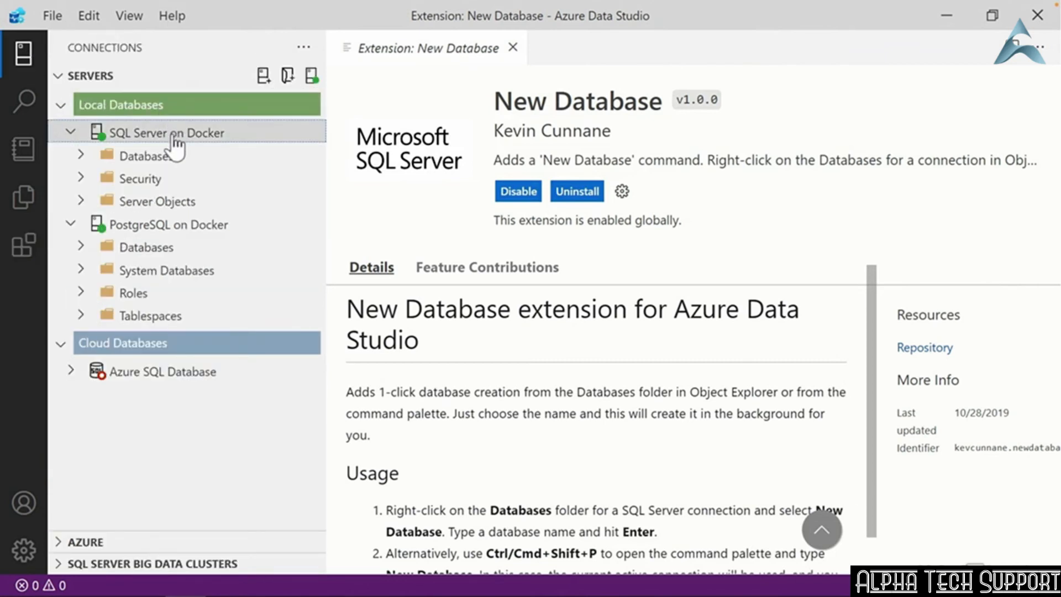
pyautogui.rightClick(138, 155)
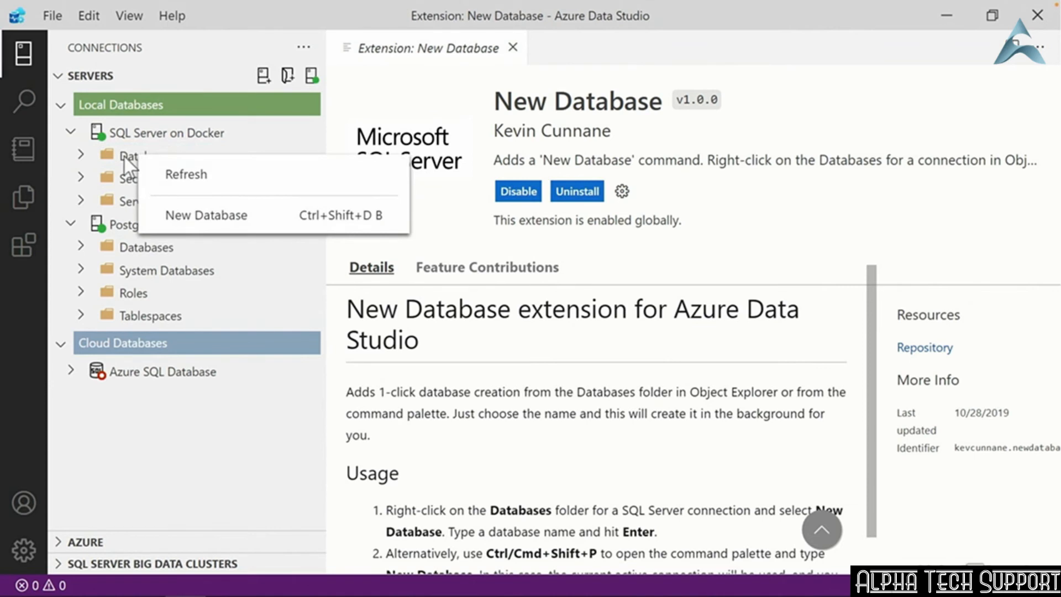
pyautogui.click(205, 218)
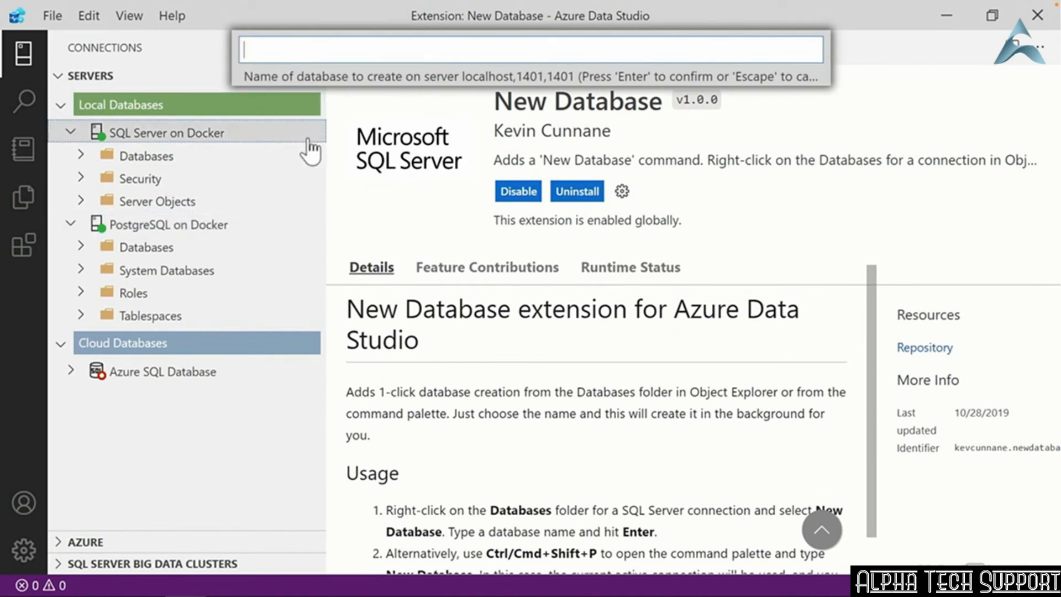
pyautogui.write('MyNewDatabase')
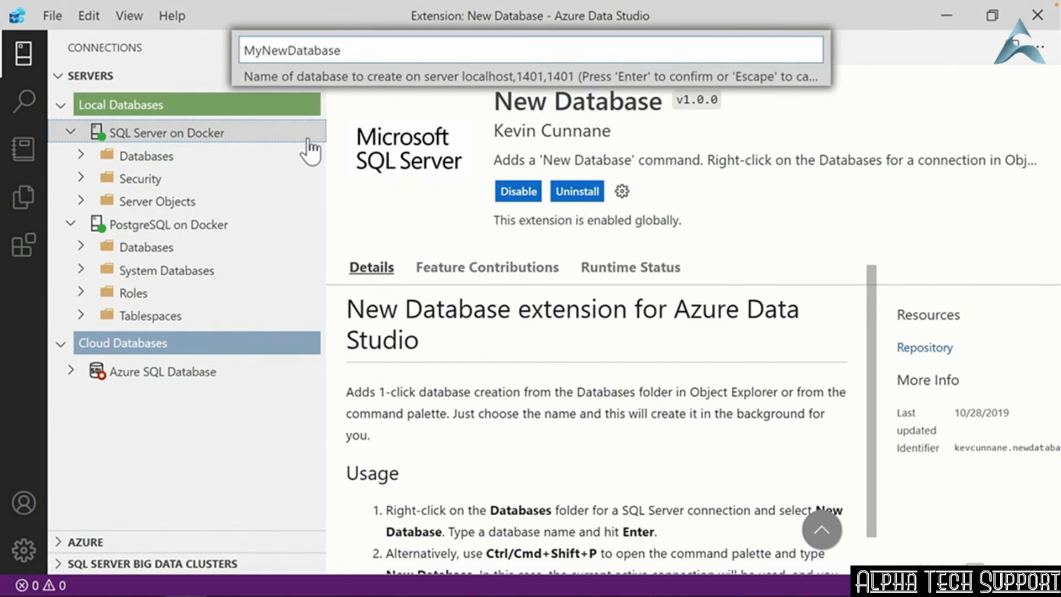
pyautogui.press('Return')
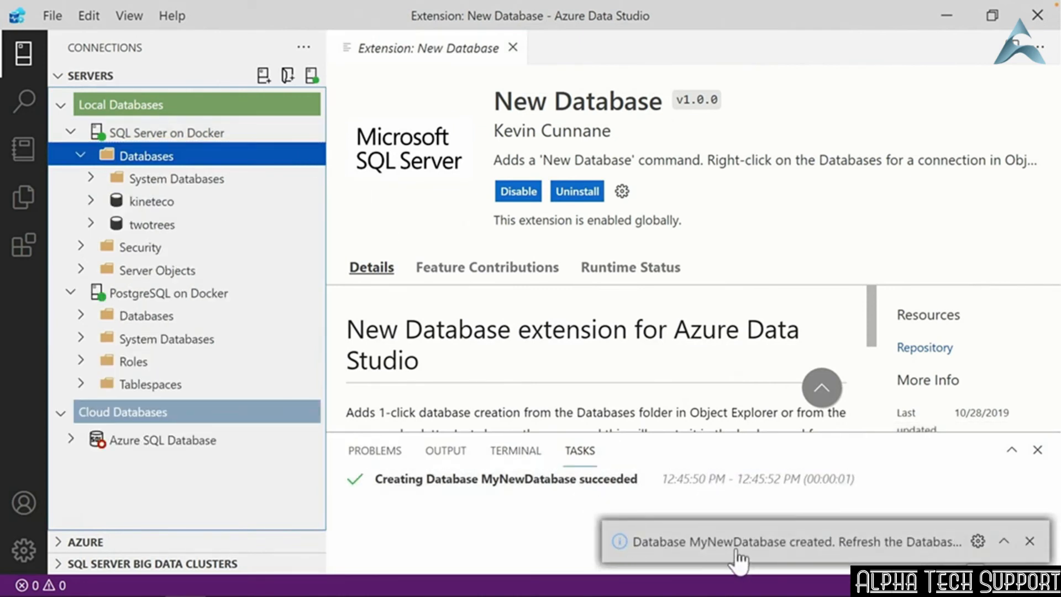
pyautogui.rightClick(149, 159)
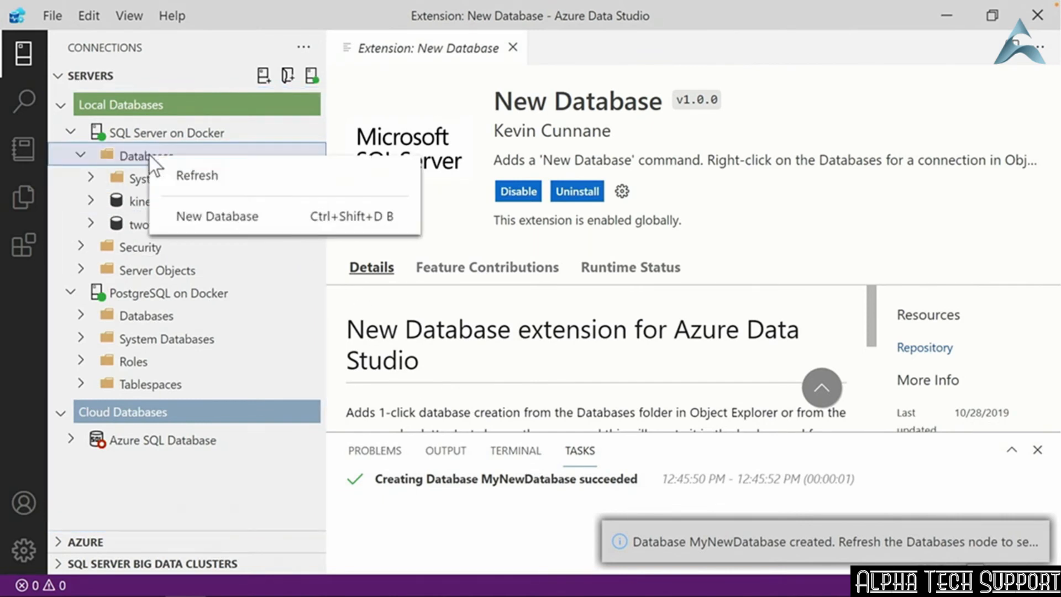
pyautogui.click(207, 182)
pyautogui.doubleClick(229, 226)
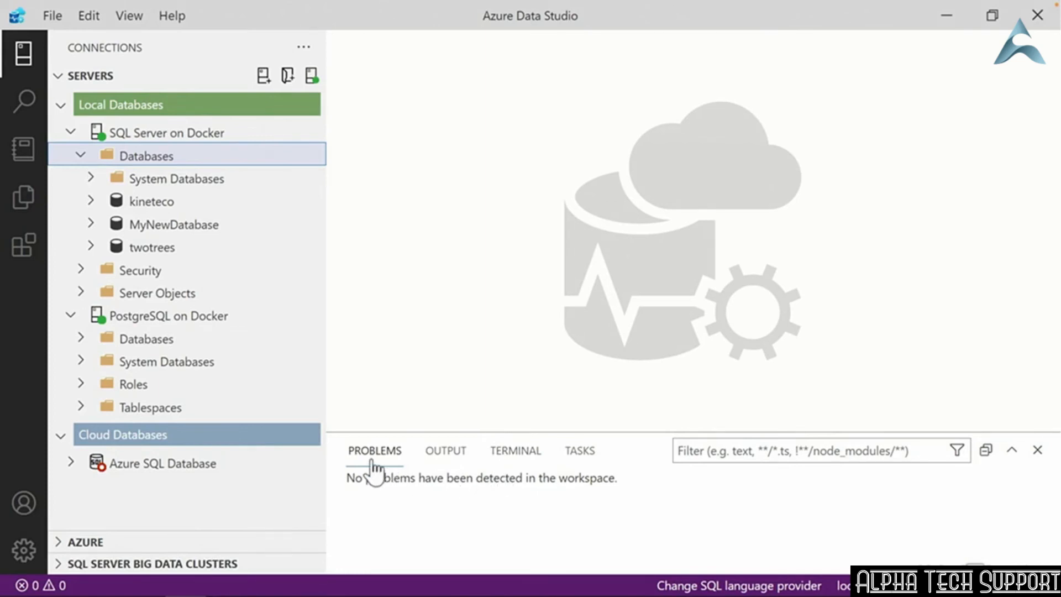
# - Look through the Output, Terminal and Tasks views and check the appearance option that shows or hides their panel
pyautogui.click(445, 459)
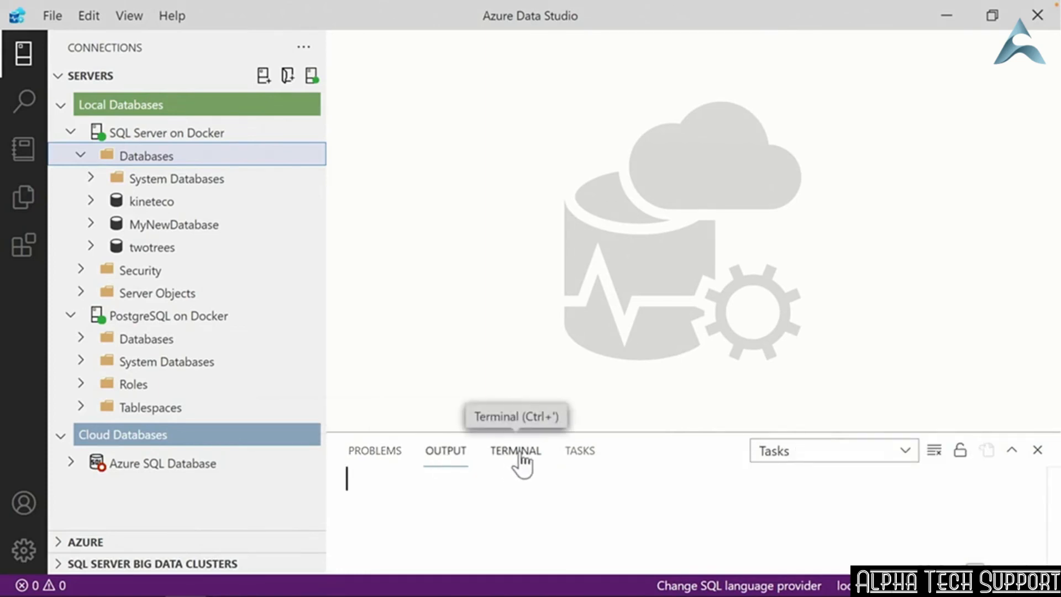
pyautogui.click(516, 461)
pyautogui.click(580, 461)
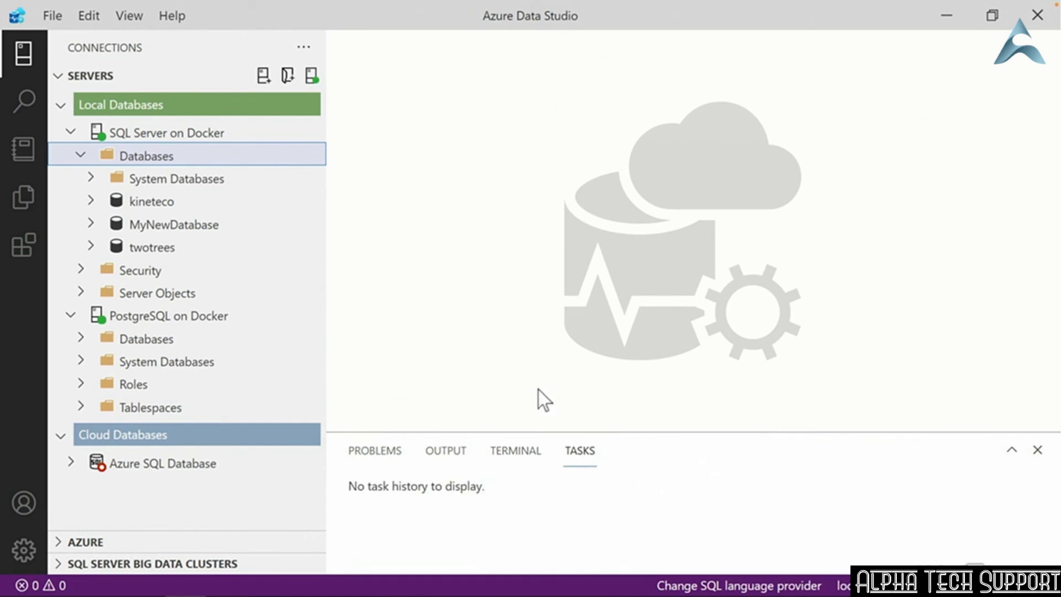
pyautogui.click(134, 16)
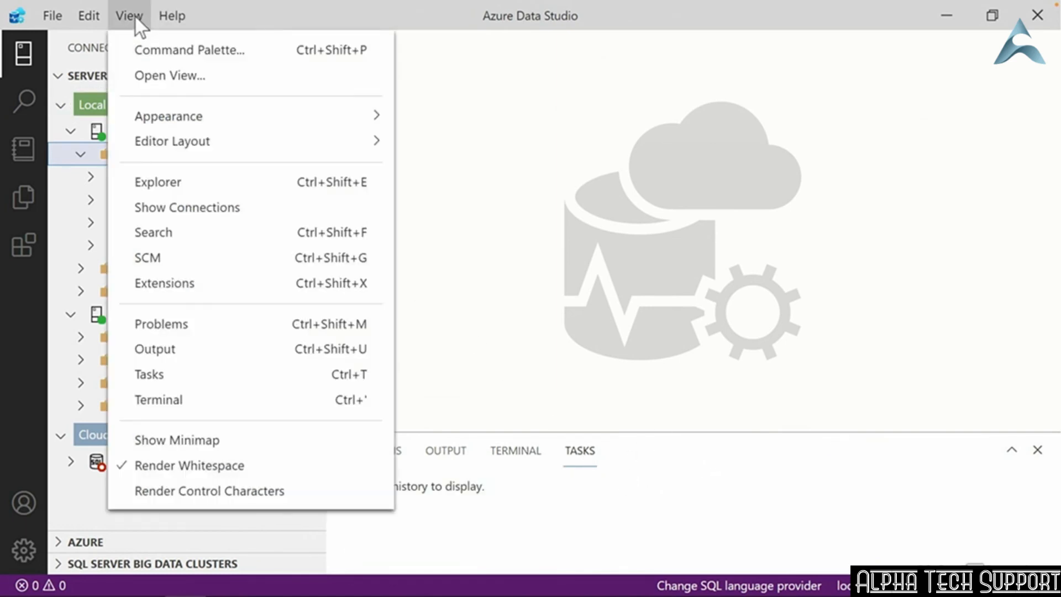
pyautogui.moveTo(190, 117)
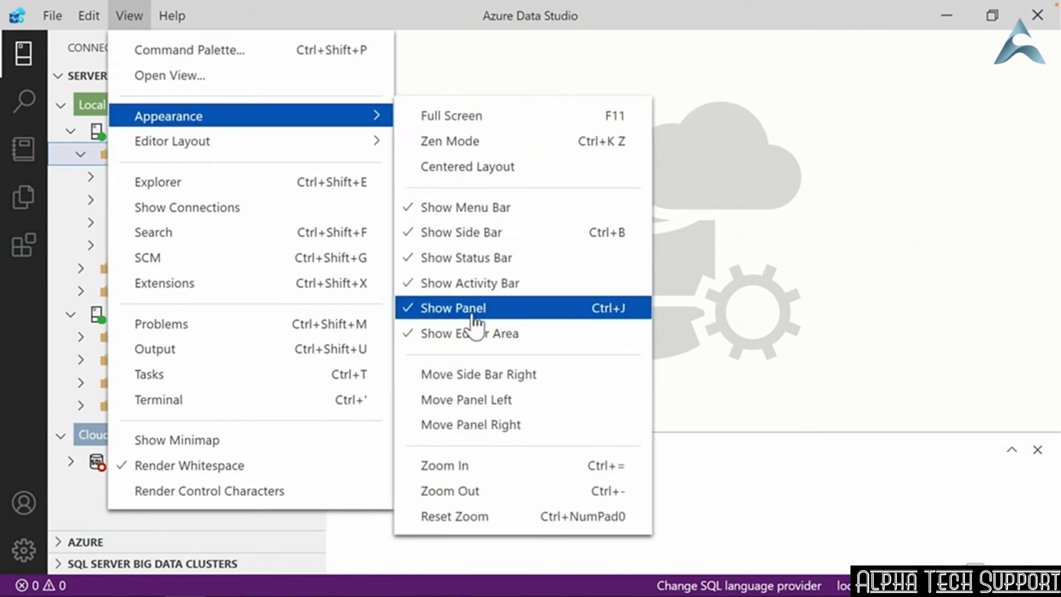
pyautogui.click(609, 315)
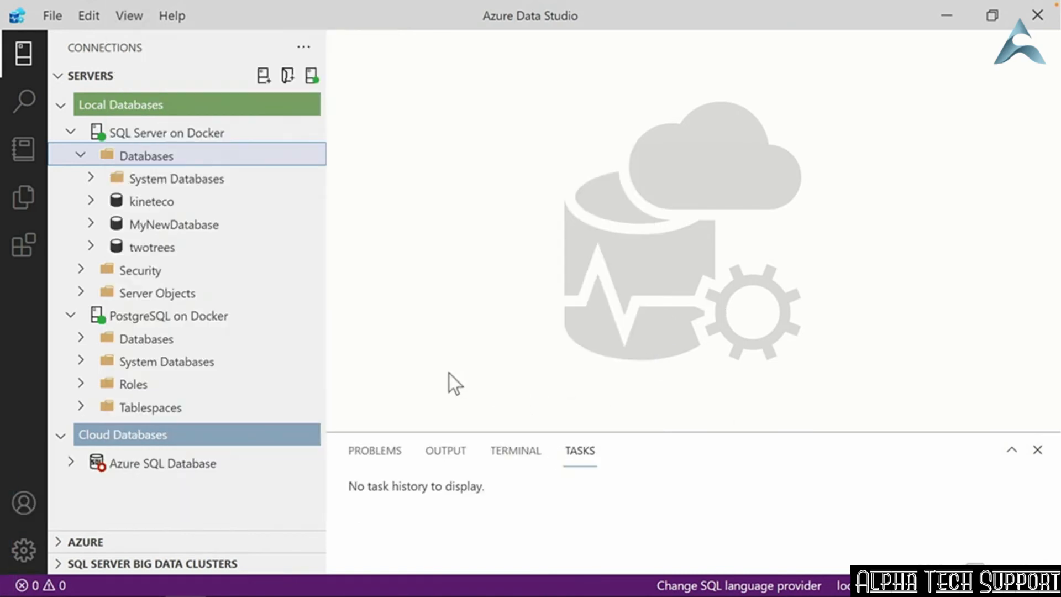
# - Find and install the Query History extension from the marketplace, show its Query History view, and close the extension page
pyautogui.click(23, 250)
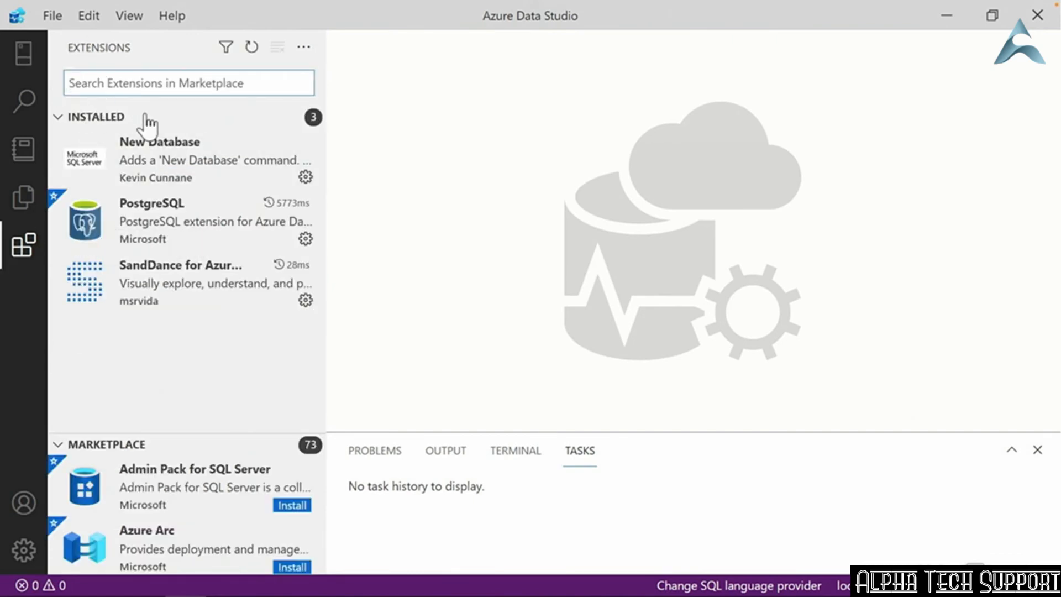
pyautogui.write('query history')
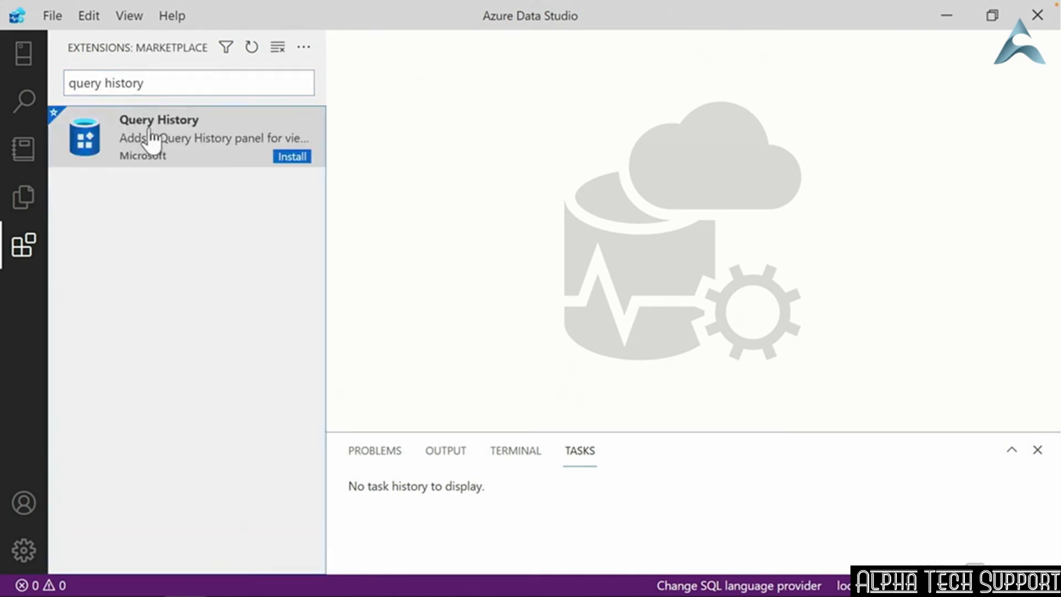
pyautogui.click(149, 138)
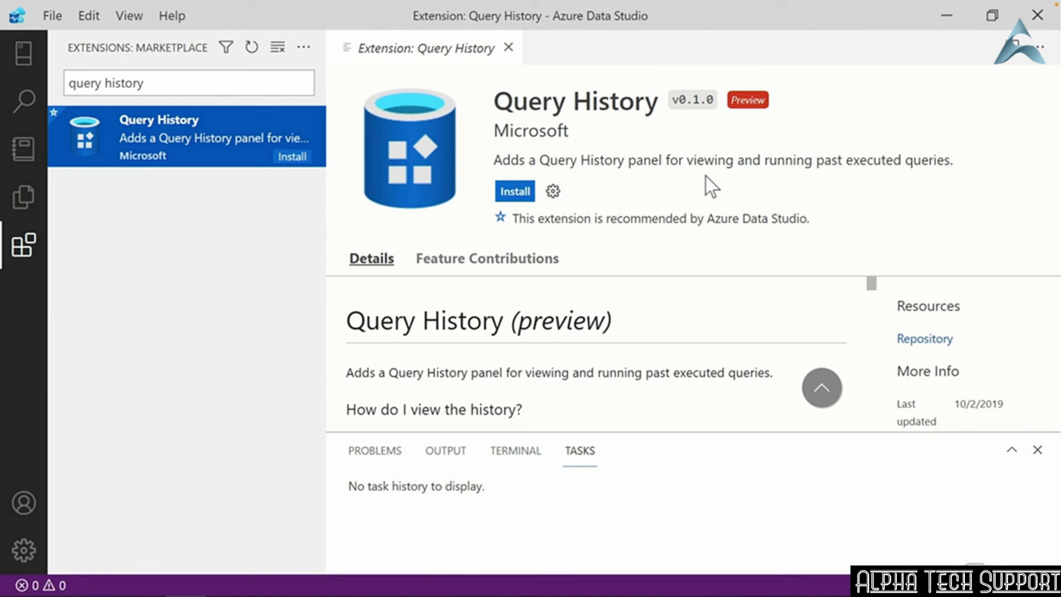
pyautogui.click(514, 191)
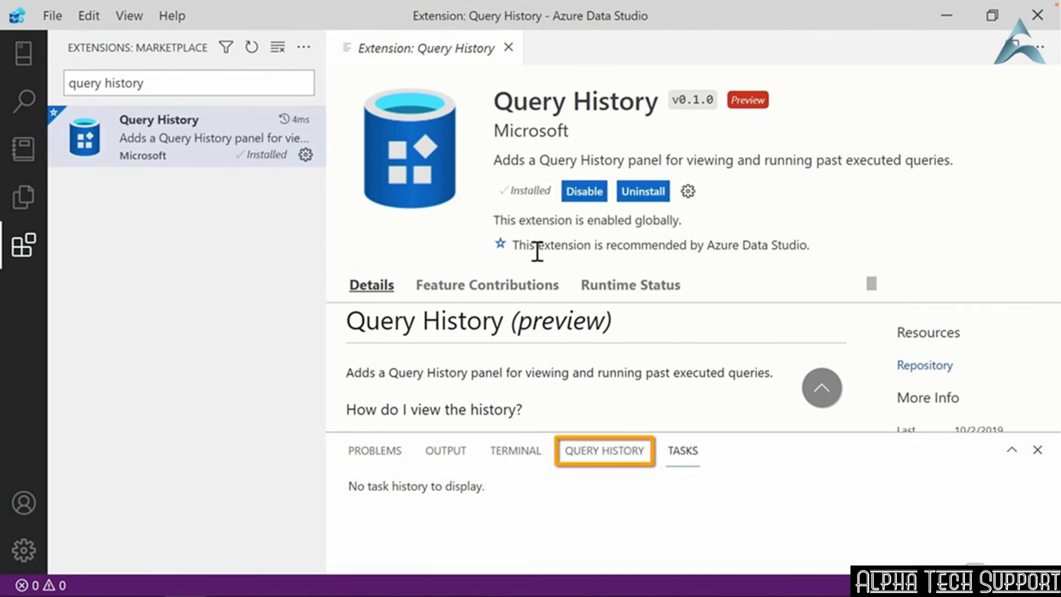
pyautogui.click(589, 460)
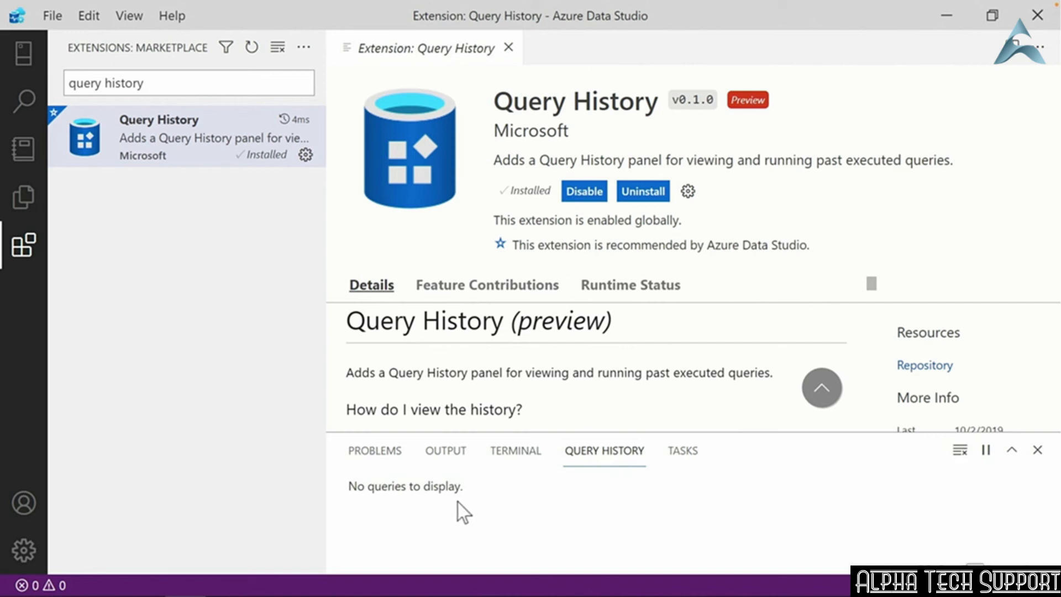
pyautogui.click(508, 47)
pyautogui.click(23, 58)
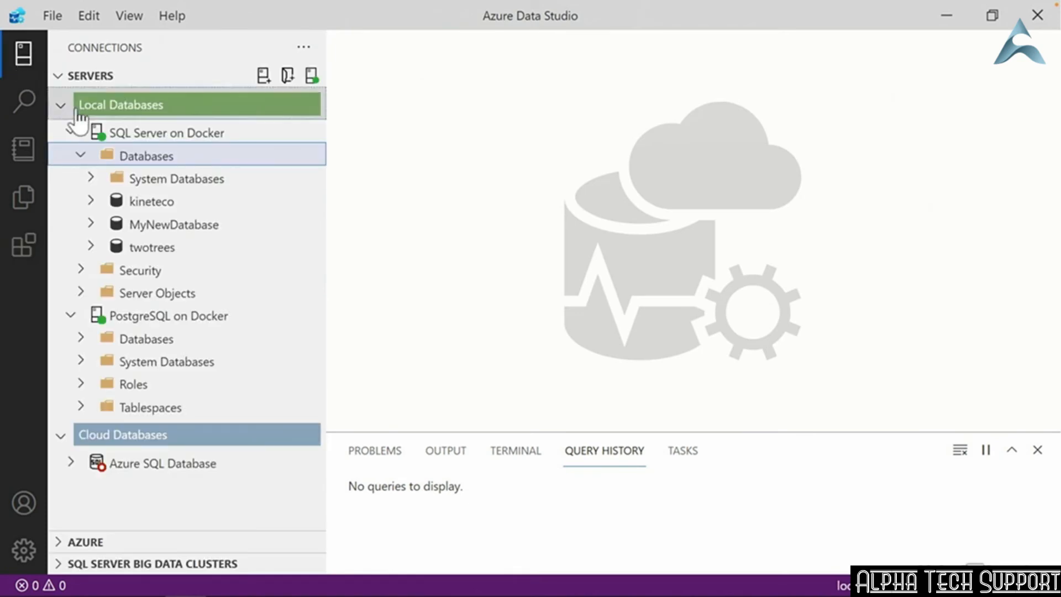
pyautogui.rightClick(143, 201)
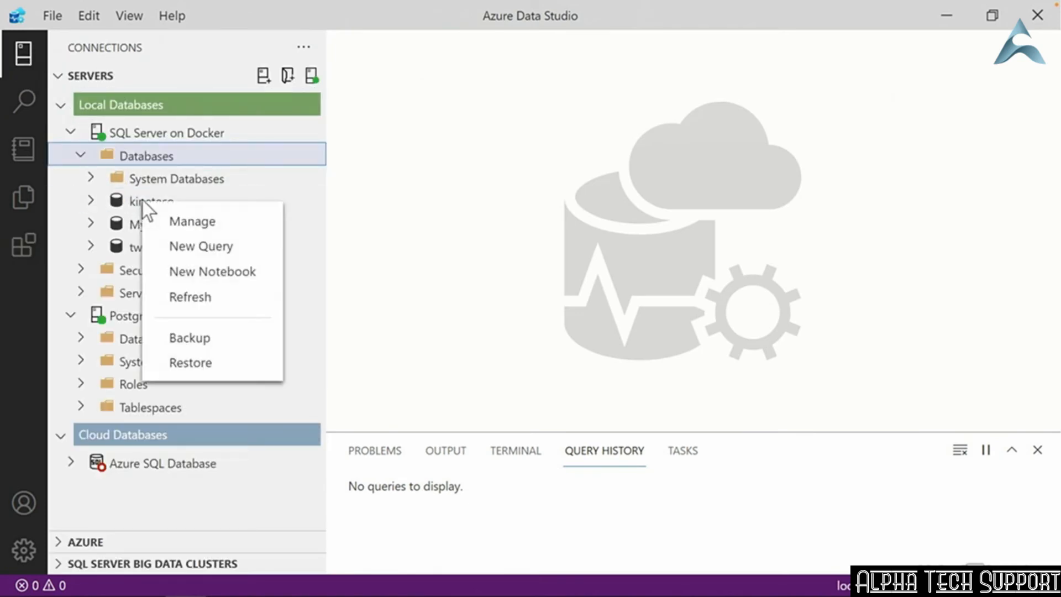
pyautogui.click(216, 248)
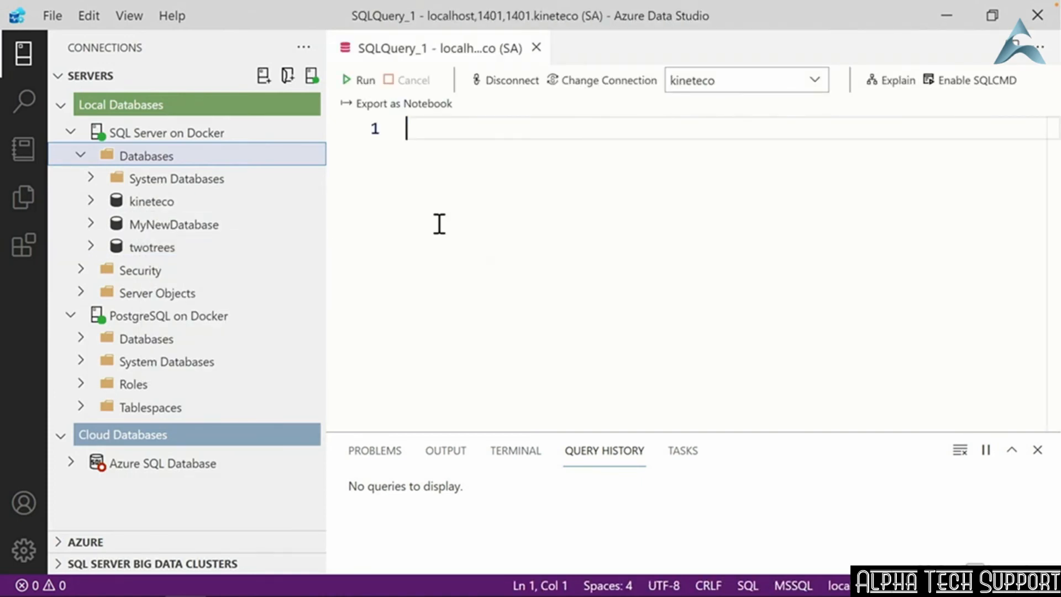
pyautogui.write('SELECT @@version;')
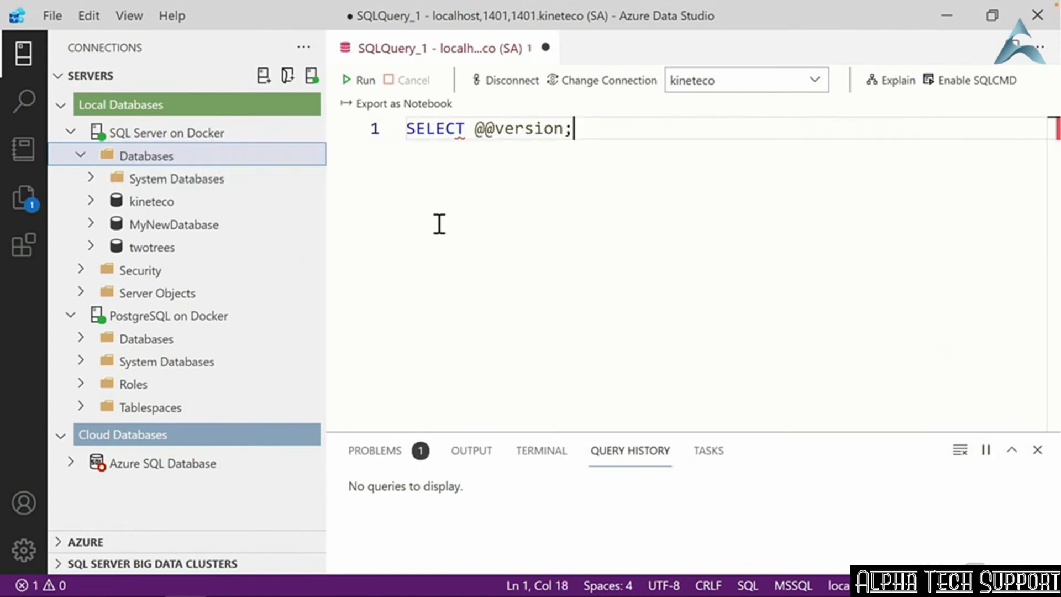
pyautogui.press('Return')
pyautogui.press('BackSpace')
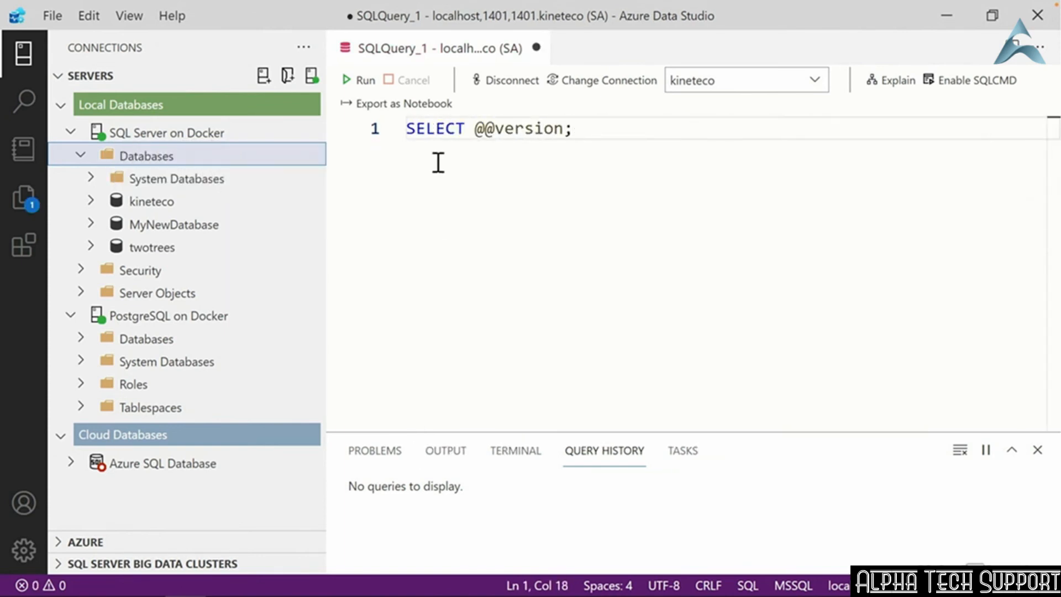
pyautogui.click(360, 80)
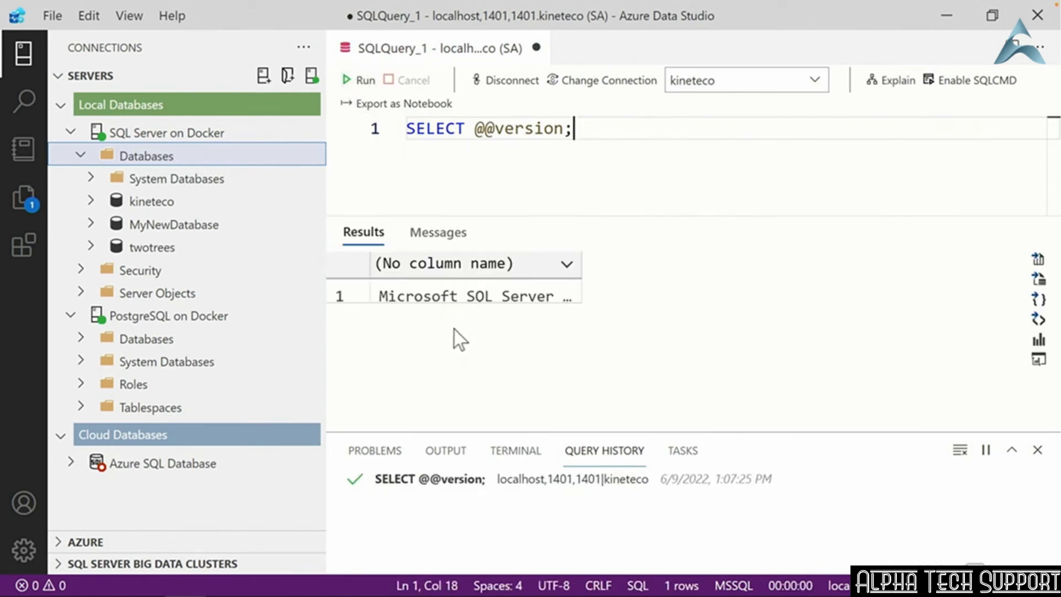
pyautogui.click(457, 480)
# - Change the query to SELECT * FROM dbo.departments; and run it, checking its entry in the query history
pyautogui.moveTo(582, 128); pyautogui.dragTo(476, 130)
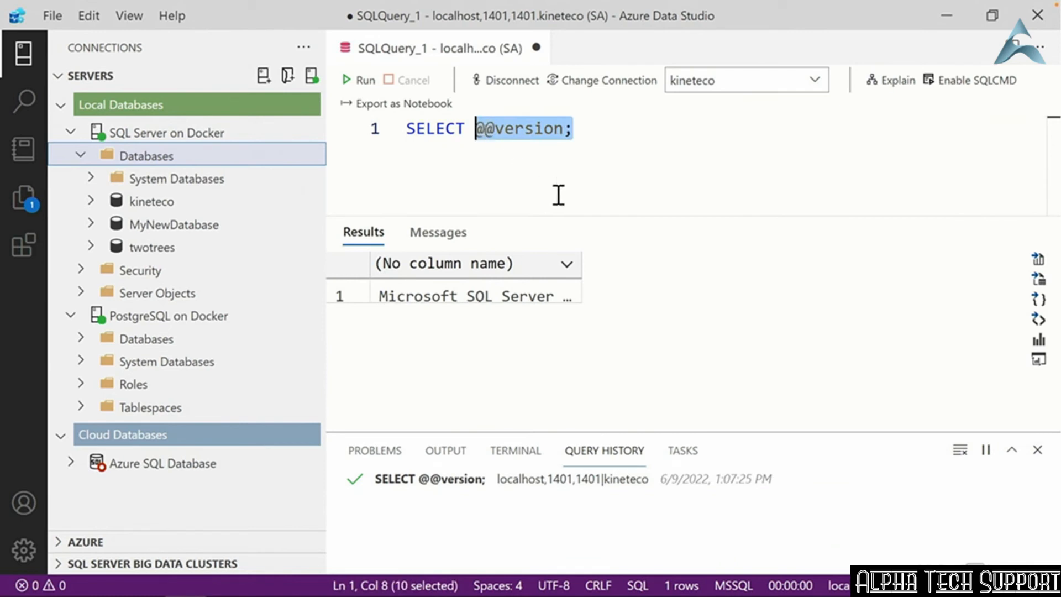
pyautogui.write('* FROM dbo')
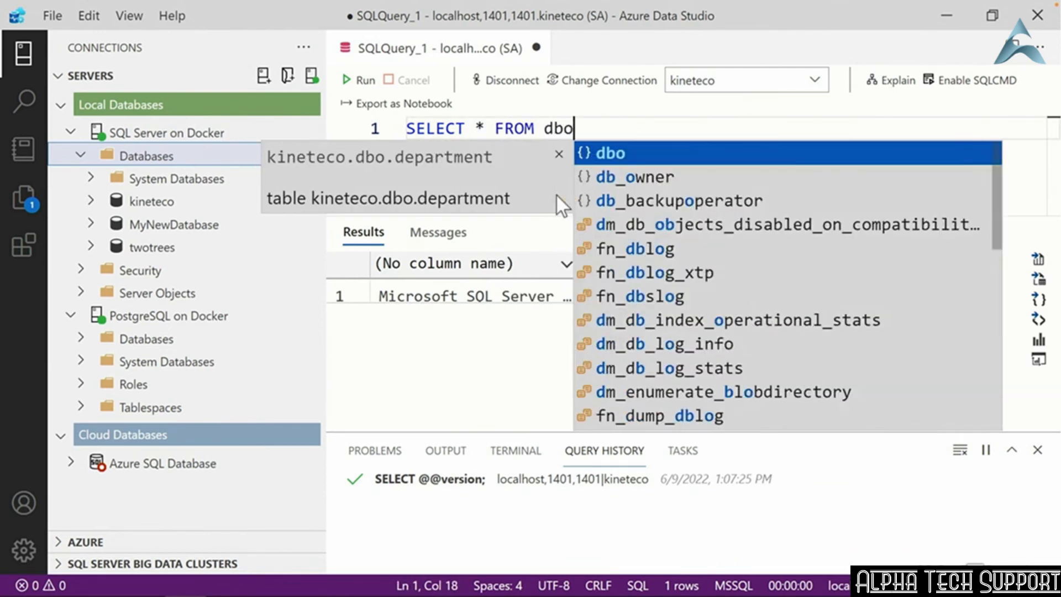
pyautogui.write('.departments;')
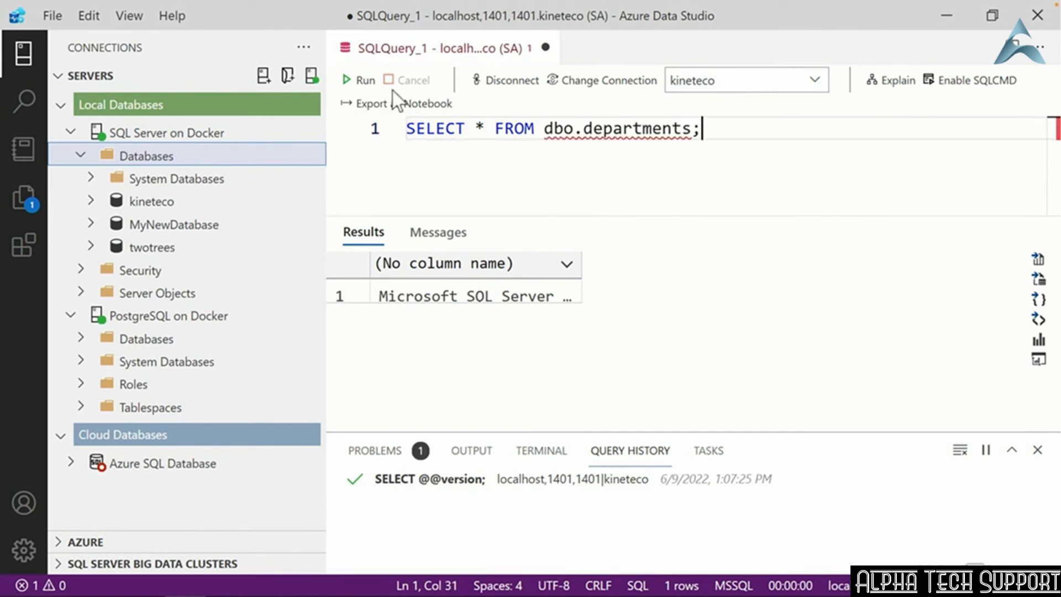
pyautogui.click(360, 82)
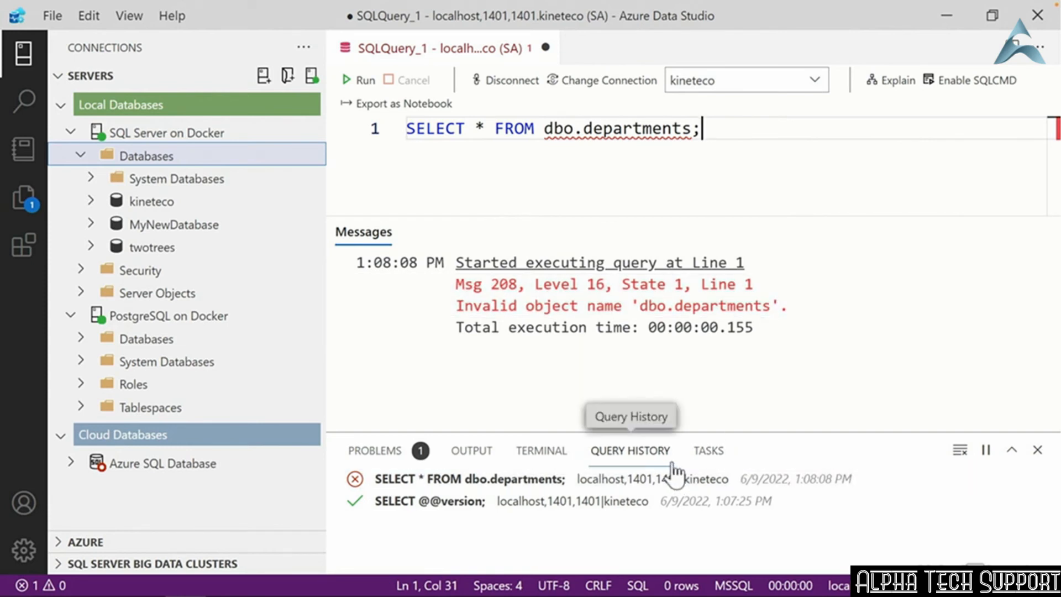
pyautogui.click(674, 479)
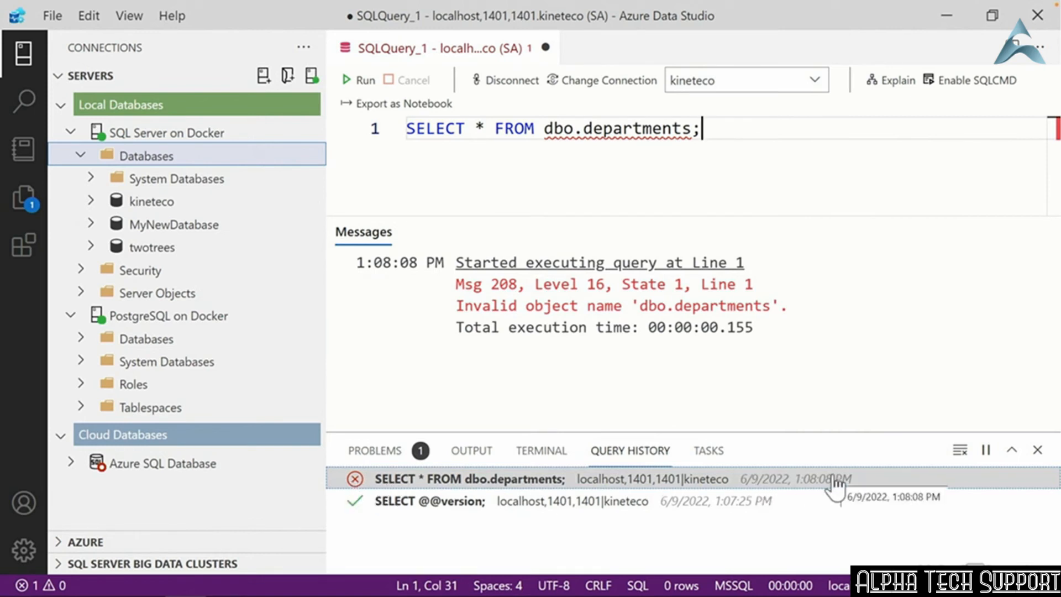
# - Correct the table name to dbo.department in the query and run it again
pyautogui.click(693, 128)
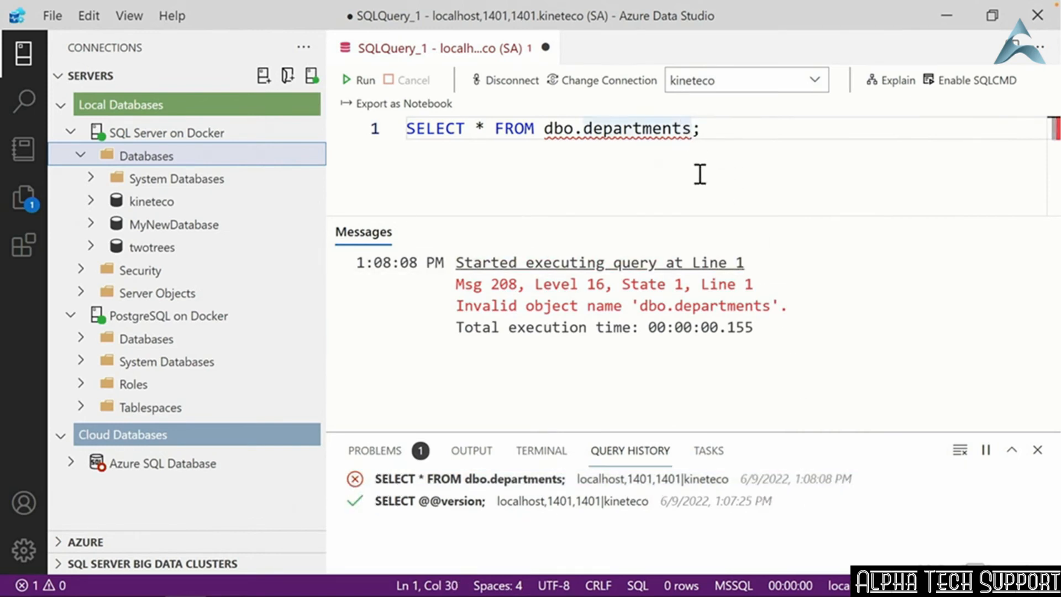
pyautogui.press('BackSpace')
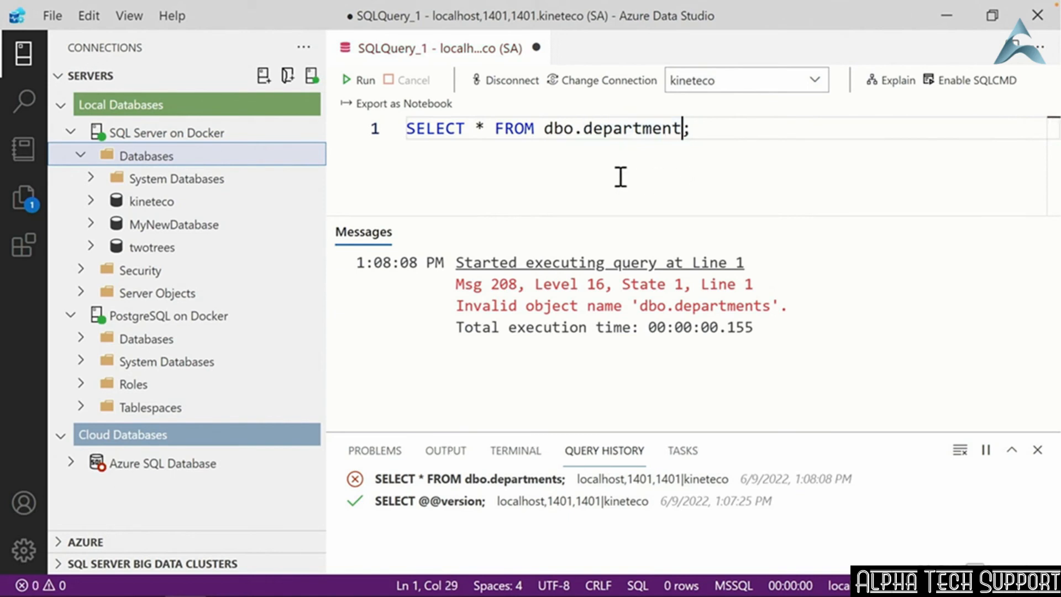
pyautogui.click(353, 82)
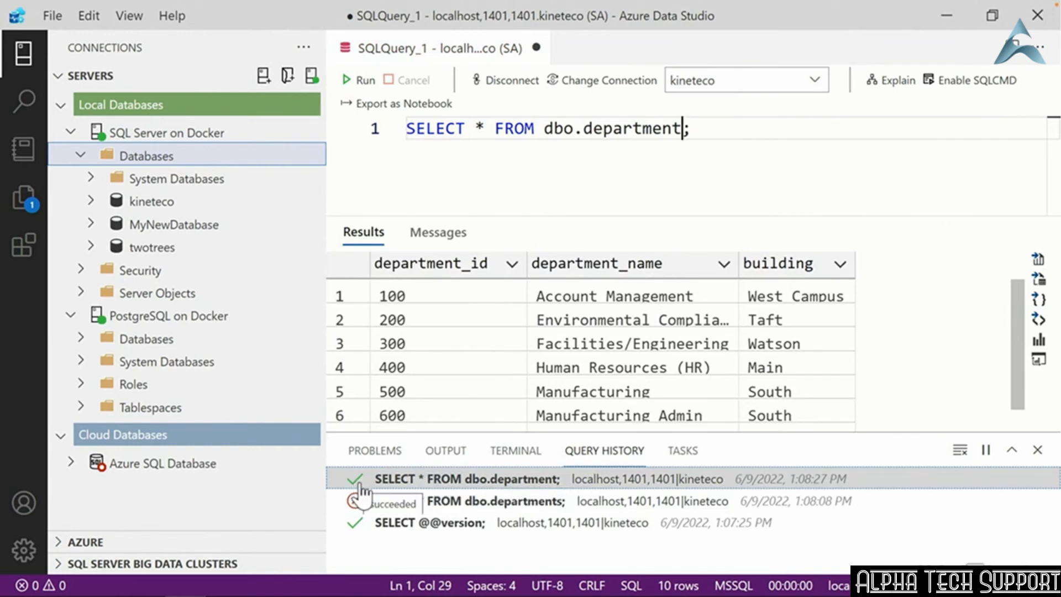
# - From the query history, open the latest SELECT * FROM dbo.department; entry in a new editor, and rerun that entry
pyautogui.rightClick(435, 485)
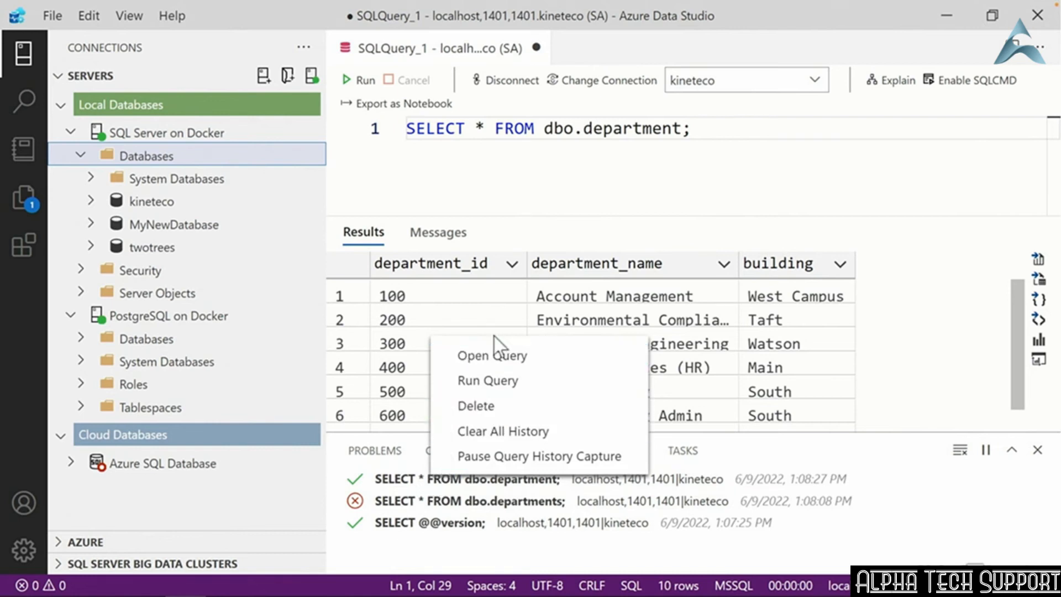
pyautogui.click(486, 355)
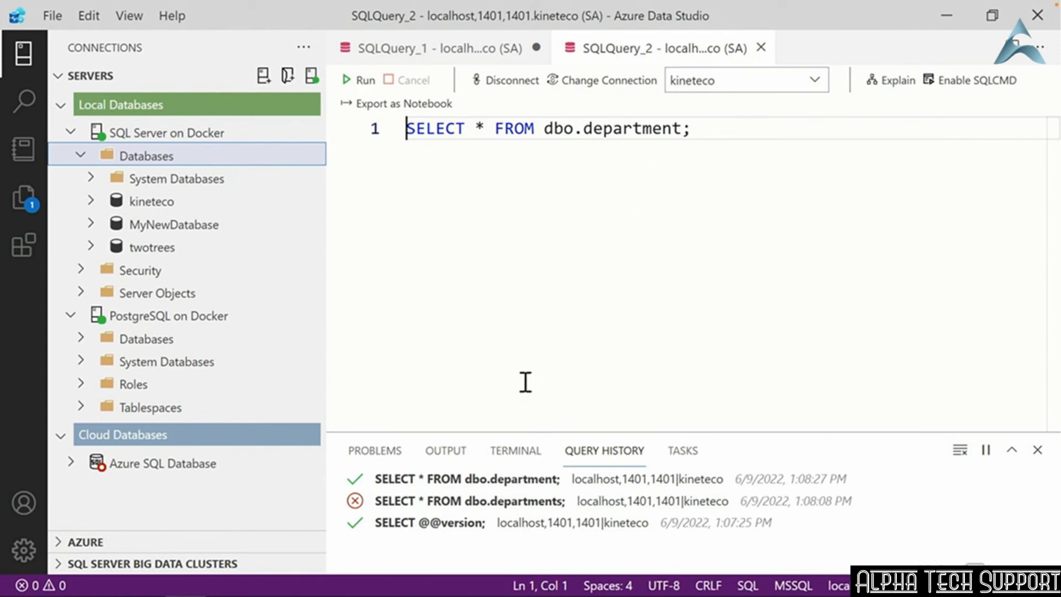
pyautogui.rightClick(503, 479)
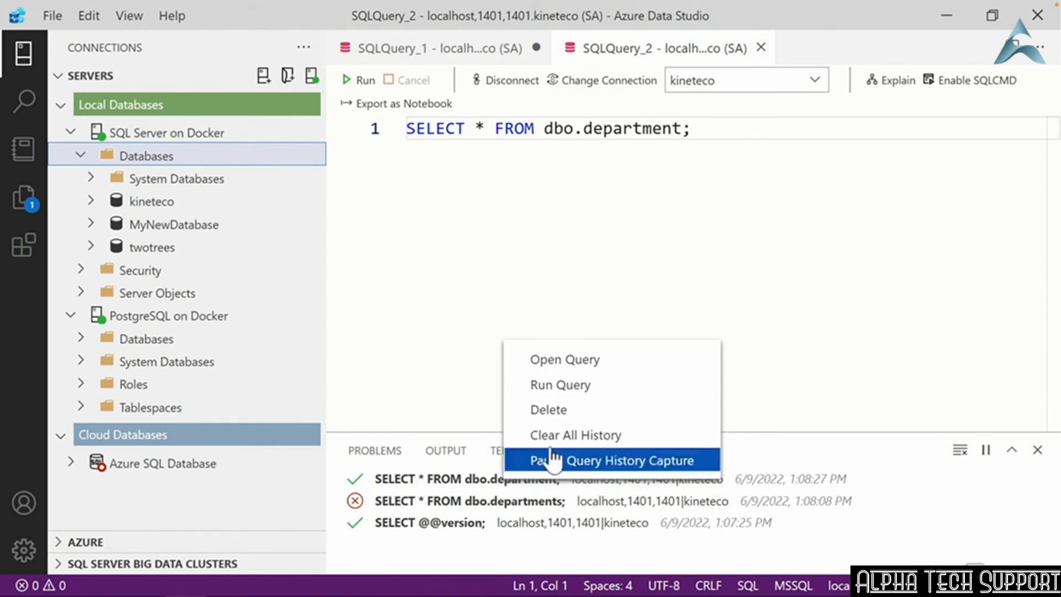
pyautogui.click(566, 385)
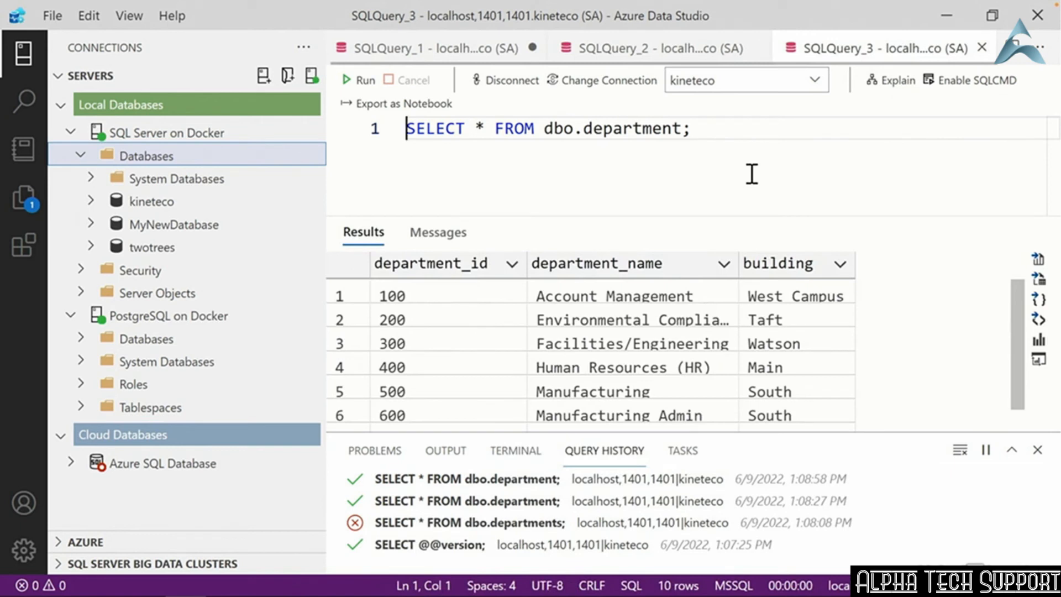
# - Delete the most recent query history entry and check the options for clearing all history and pausing capture
pyautogui.click(507, 480)
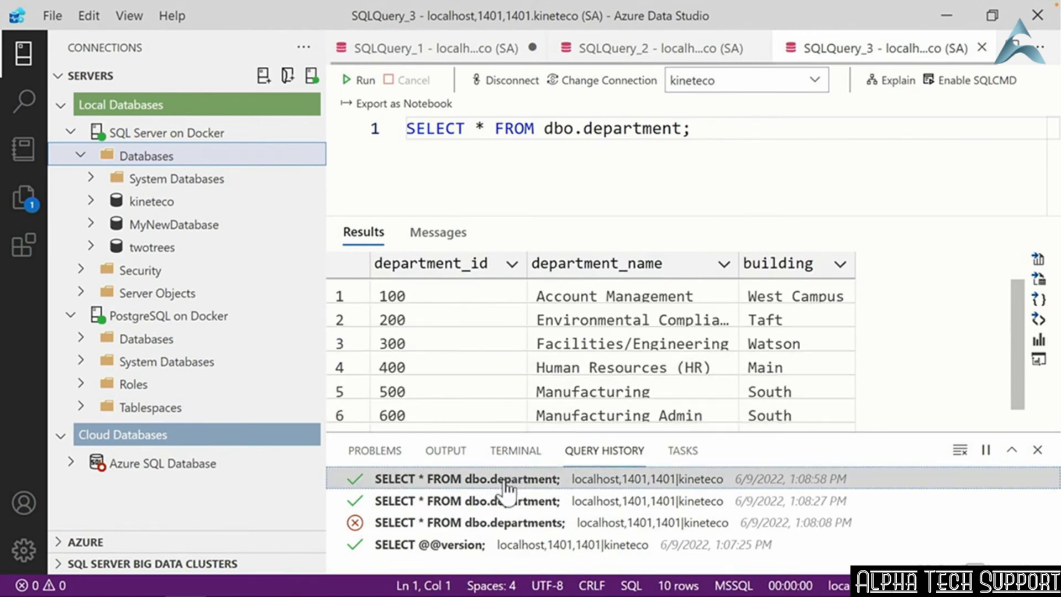
pyautogui.rightClick(506, 482)
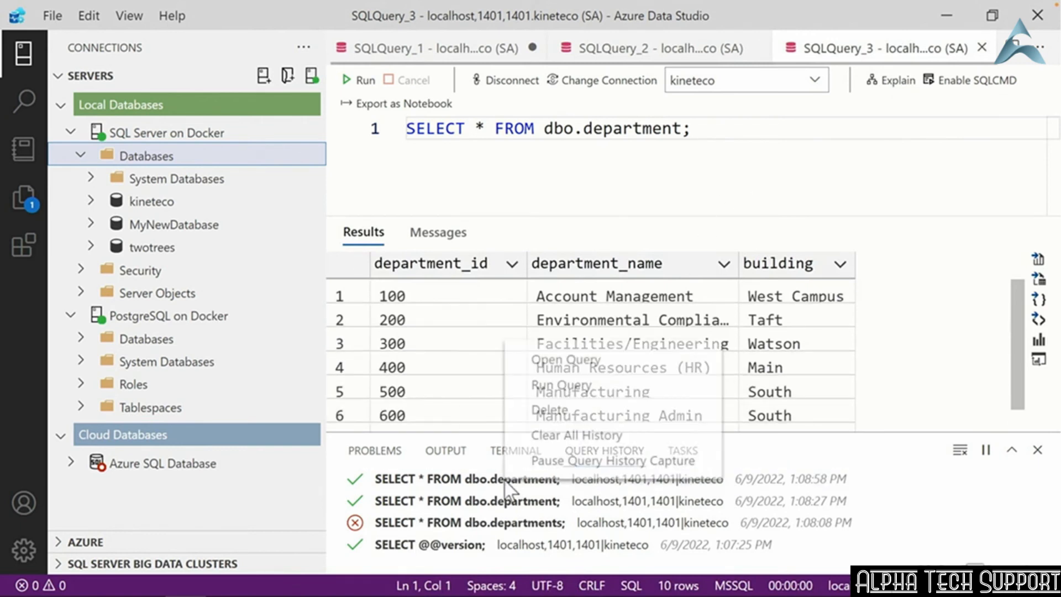
pyautogui.click(587, 415)
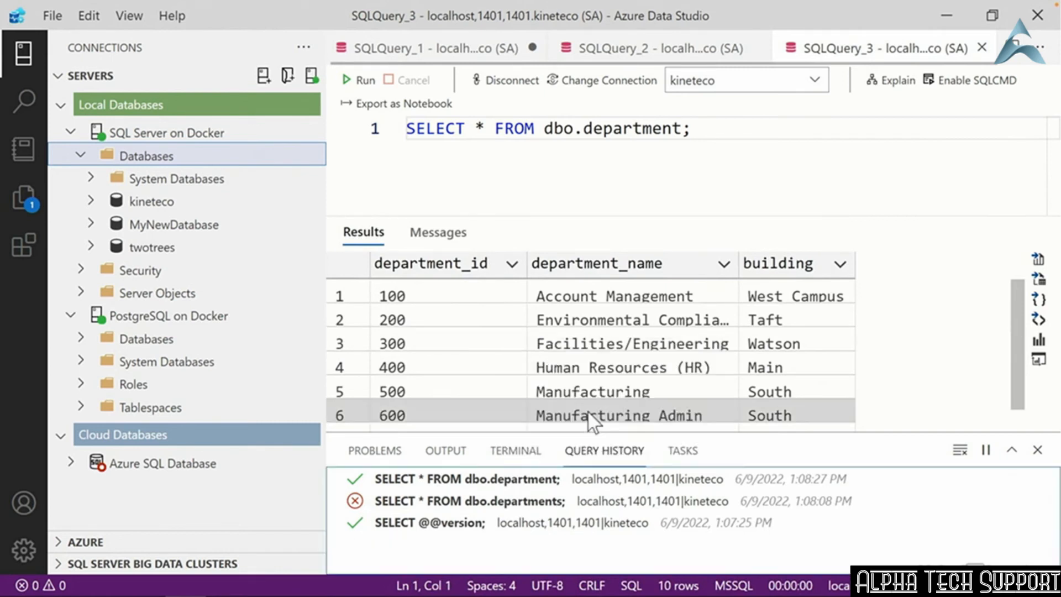
pyautogui.rightClick(538, 479)
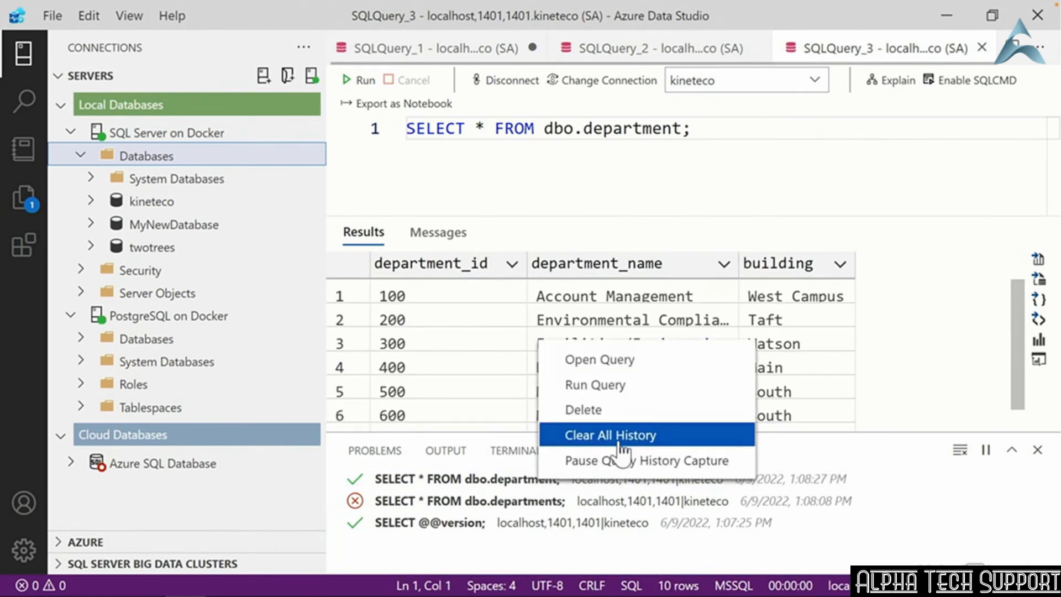
pyautogui.click(621, 490)
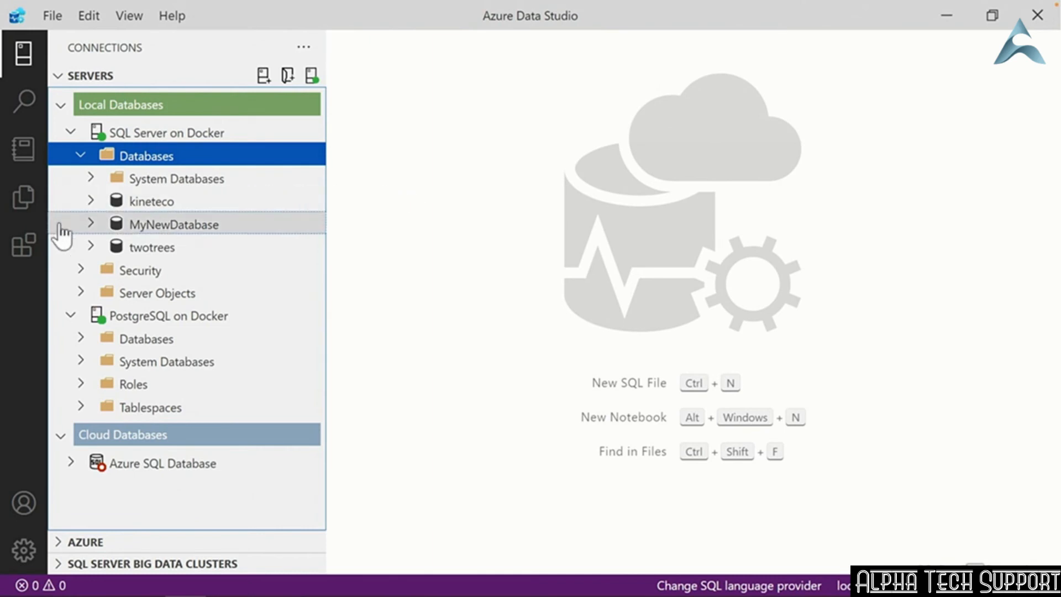
# - Find and install the SQL Server Import extension from the marketplace, close its page, and return to the server connections
pyautogui.click(23, 244)
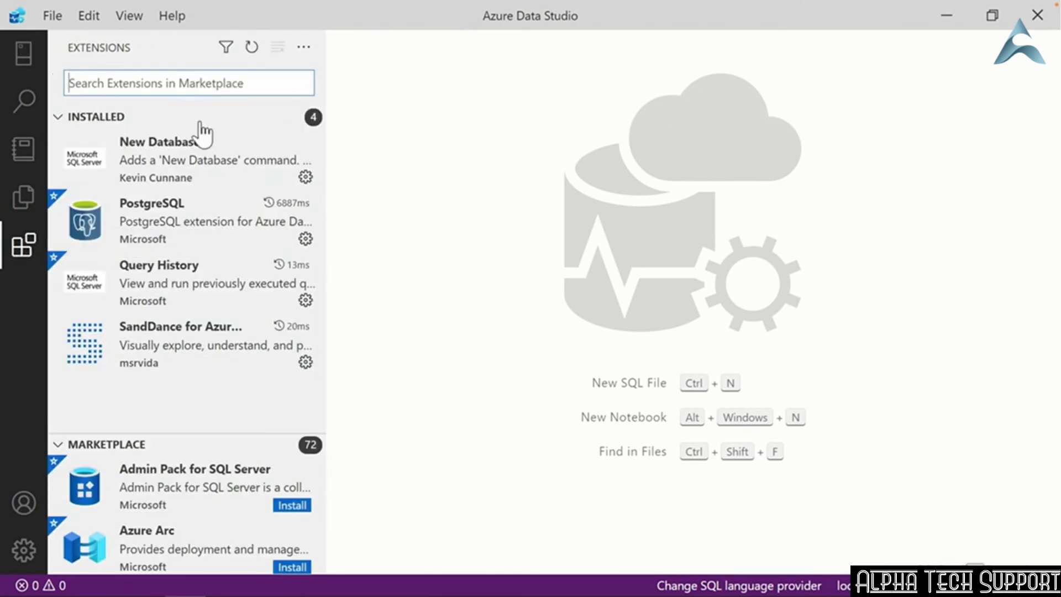
pyautogui.write('SQL S')
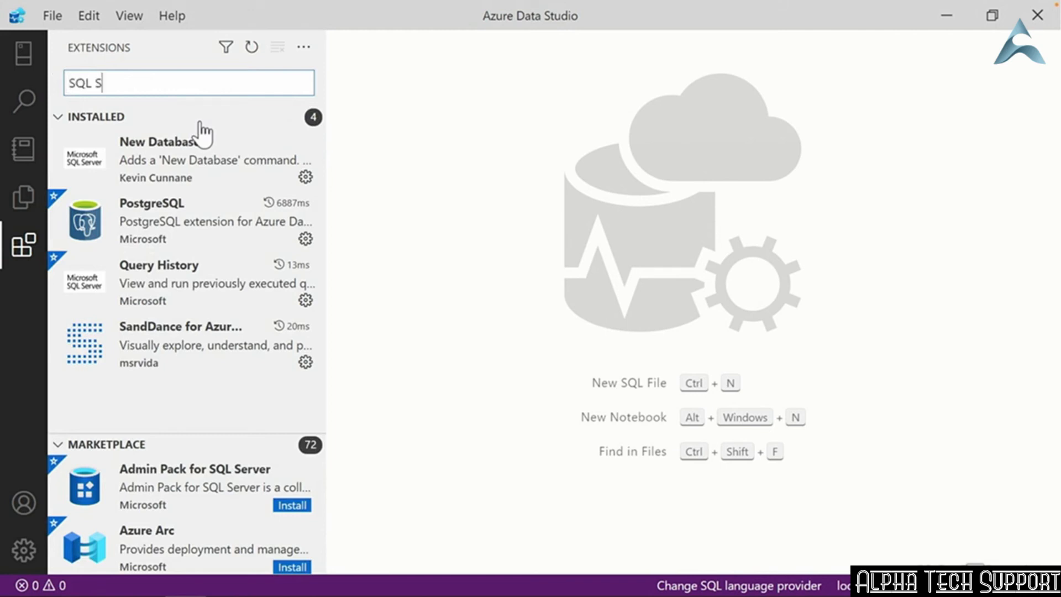
pyautogui.write('erver Import')
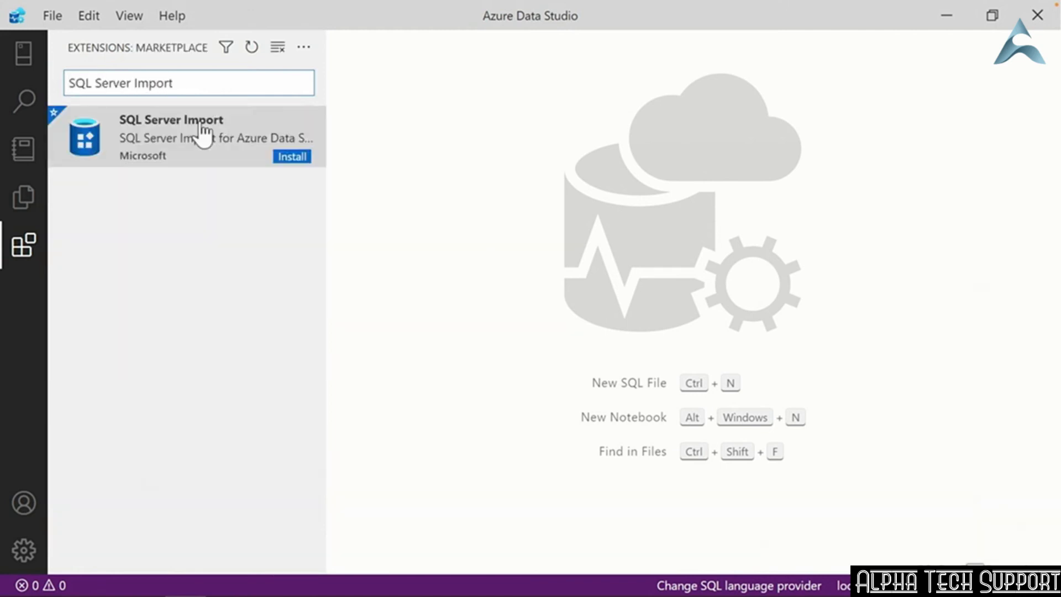
pyautogui.click(201, 135)
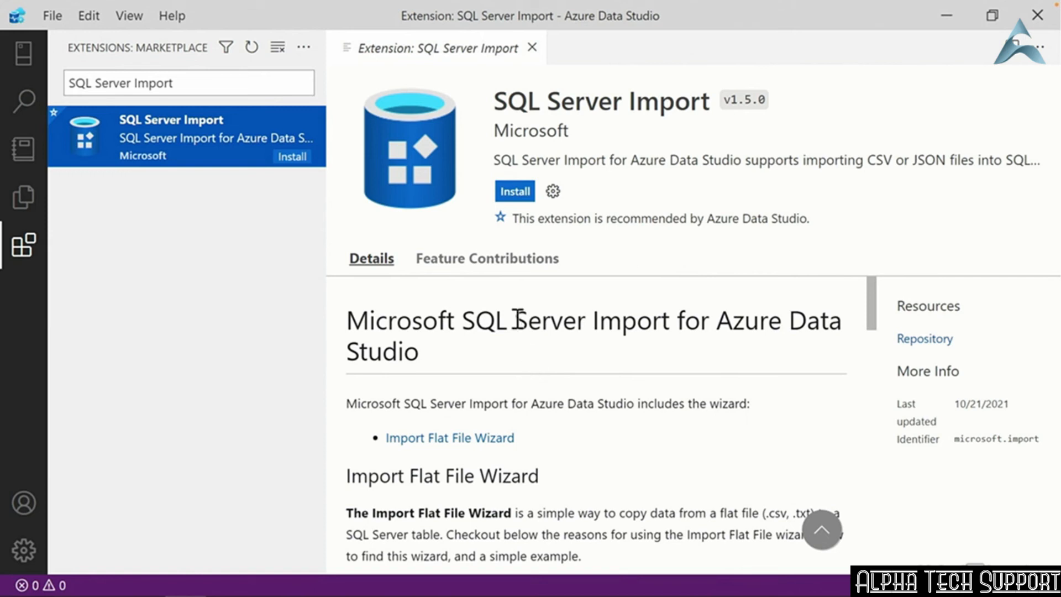
pyautogui.click(515, 193)
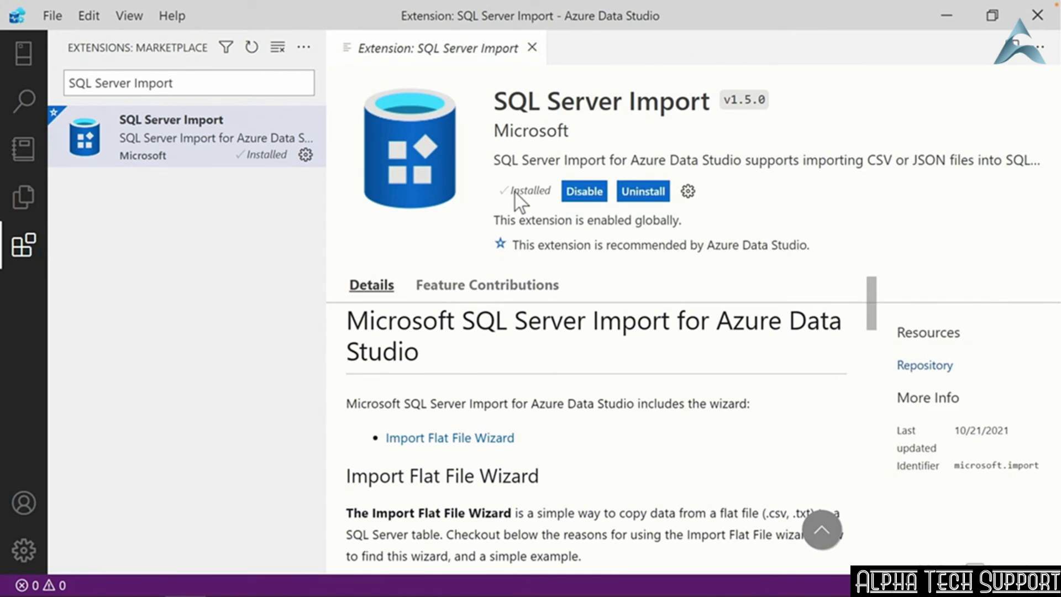
pyautogui.click(533, 47)
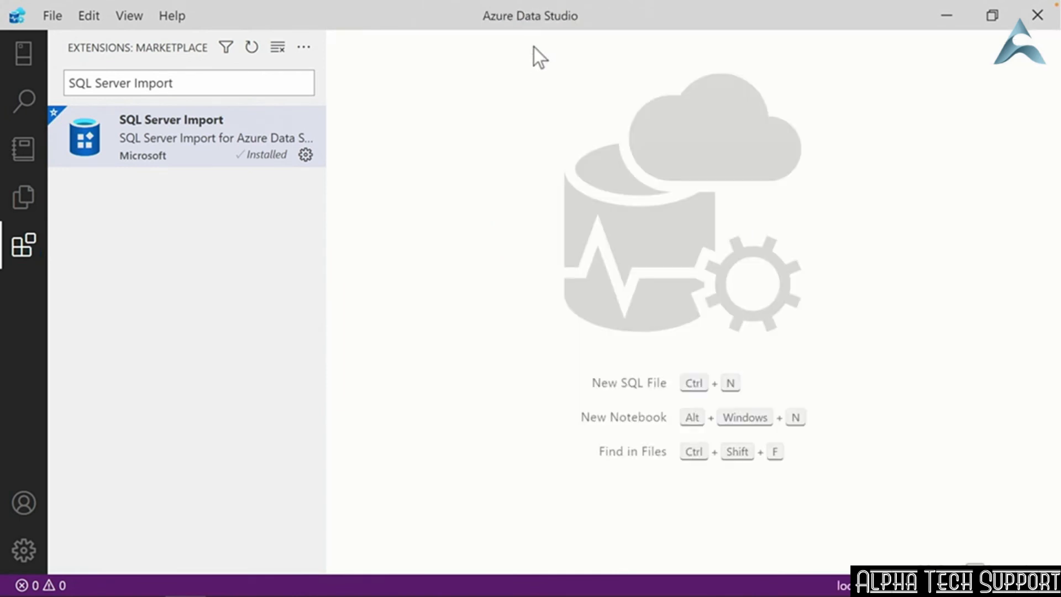
pyautogui.click(24, 62)
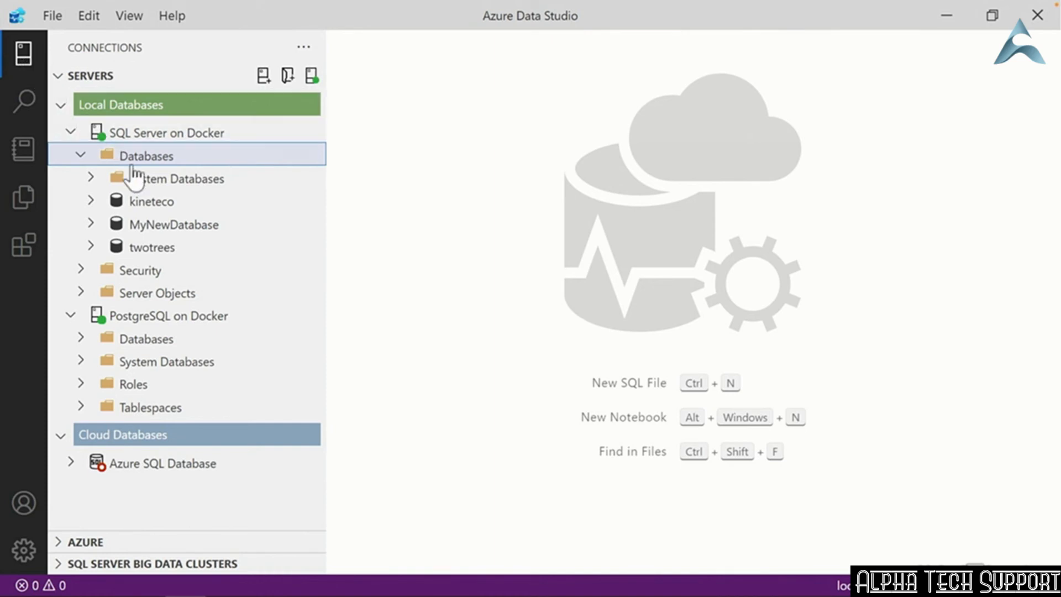
# - Start the import wizard from the kineteco database and set kineteco as the database for the new table
pyautogui.rightClick(148, 204)
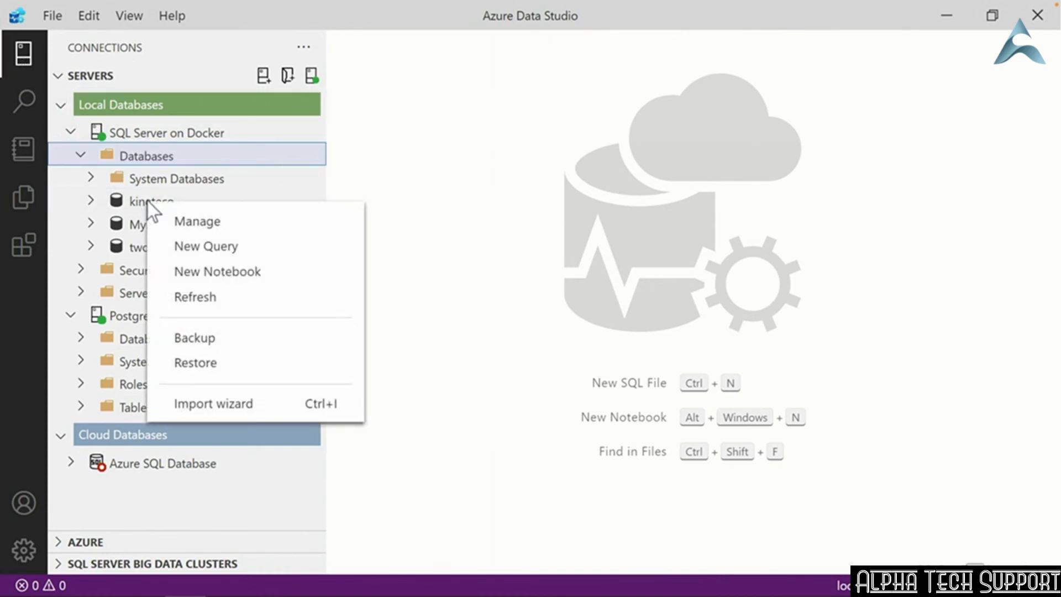
pyautogui.click(244, 408)
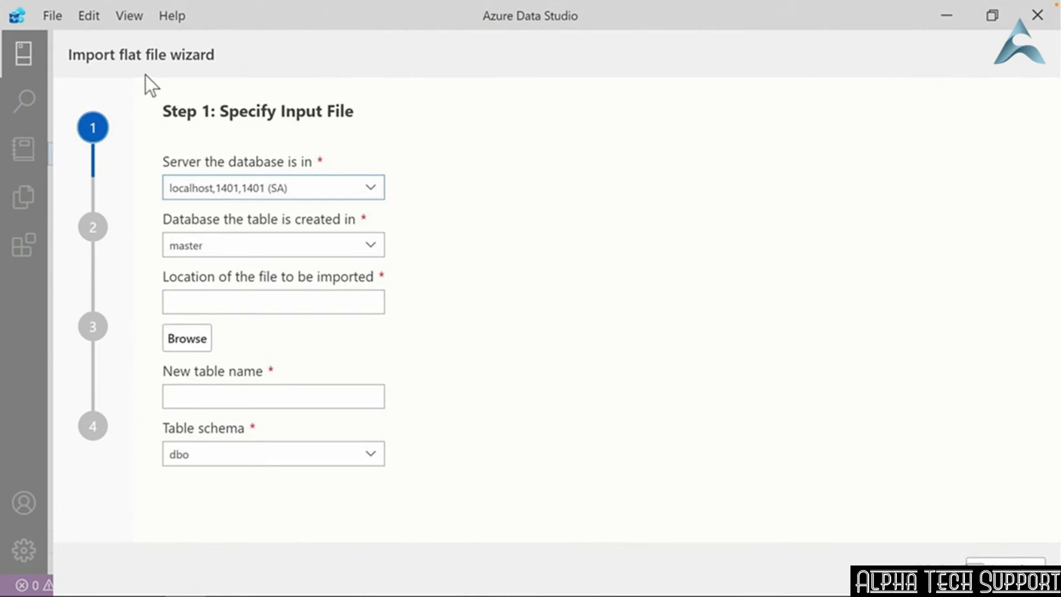
pyautogui.click(372, 245)
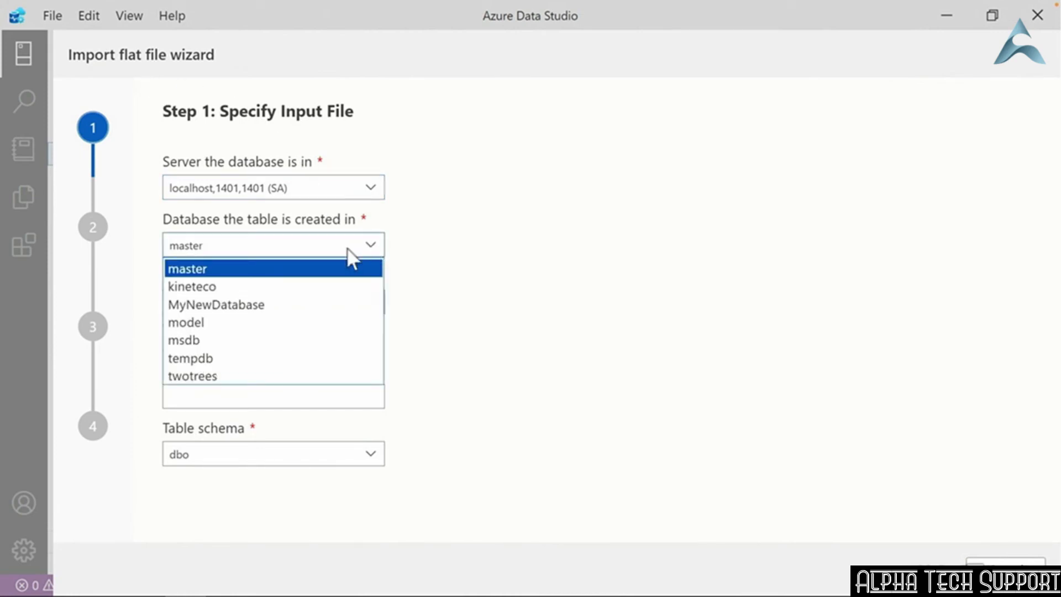
pyautogui.click(225, 286)
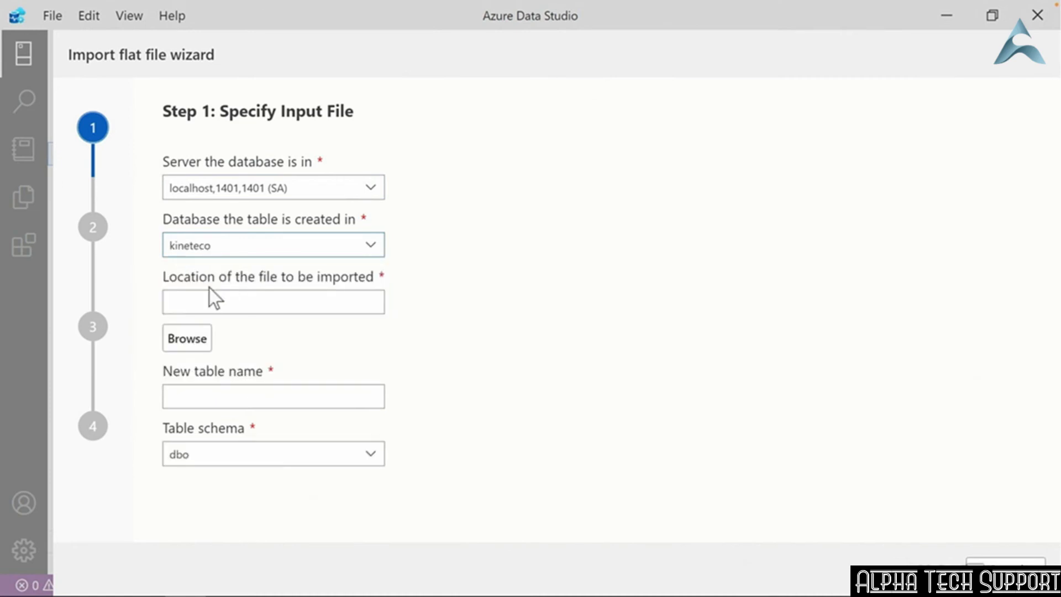
# - Choose KinetEco_Products.csv from the Chapter 5 folder of Exercise Files as the file to be imported
pyautogui.click(214, 302)
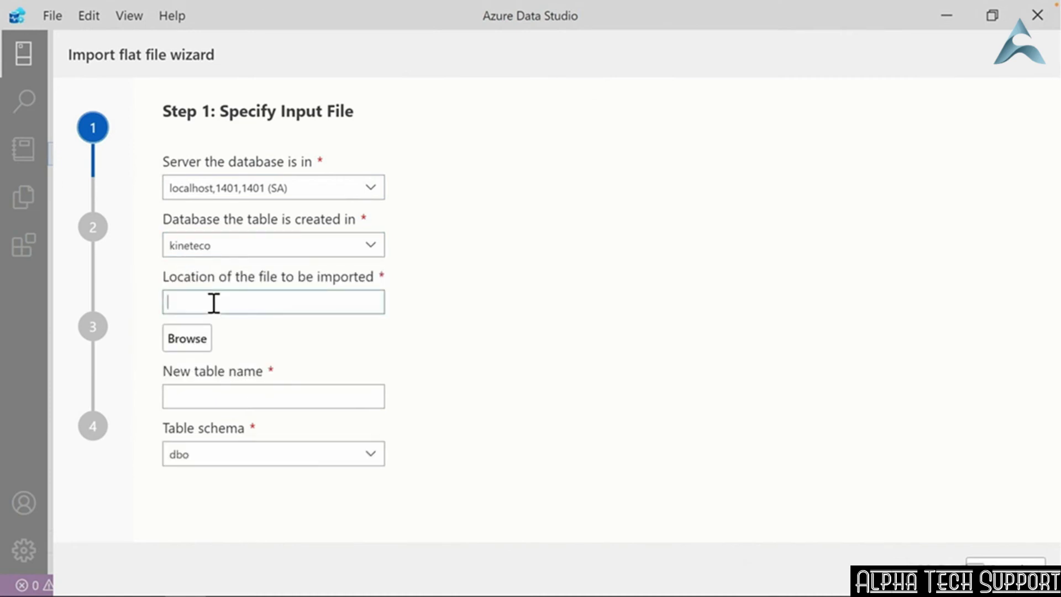
pyautogui.click(194, 340)
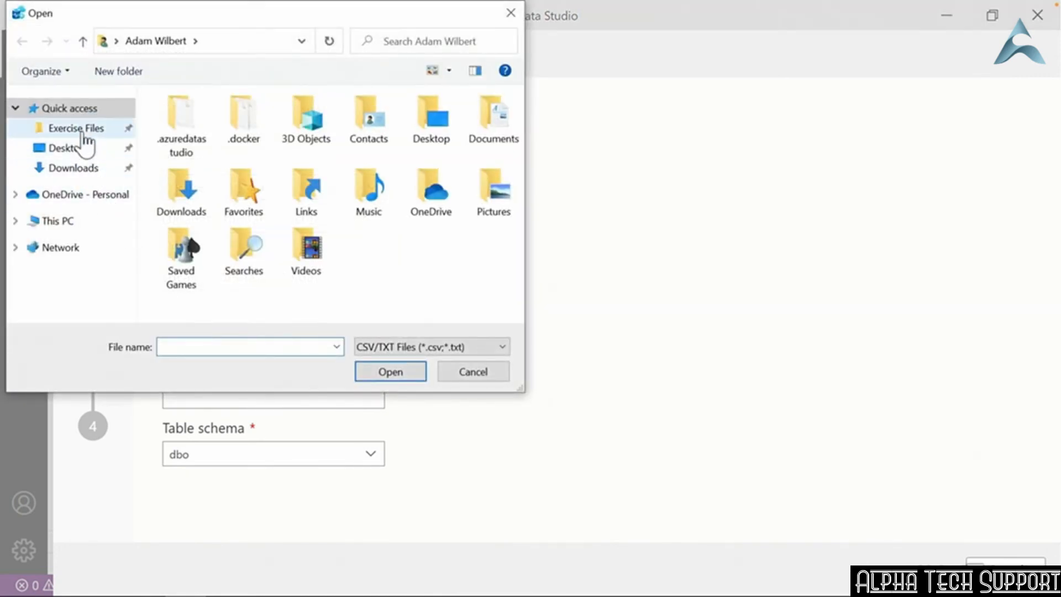
pyautogui.click(84, 133)
pyautogui.doubleClick(191, 175)
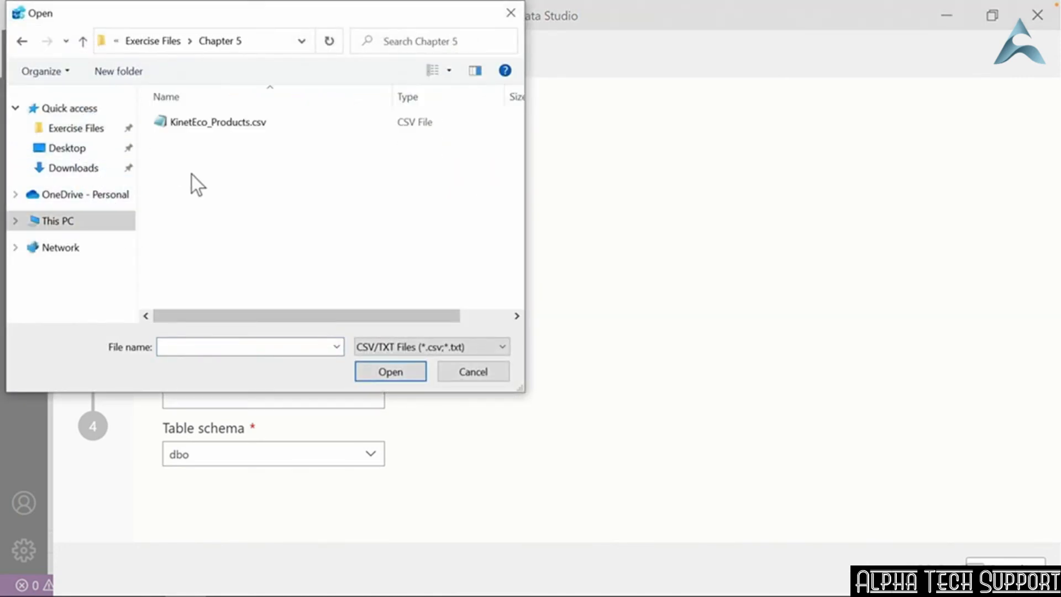
pyautogui.click(188, 125)
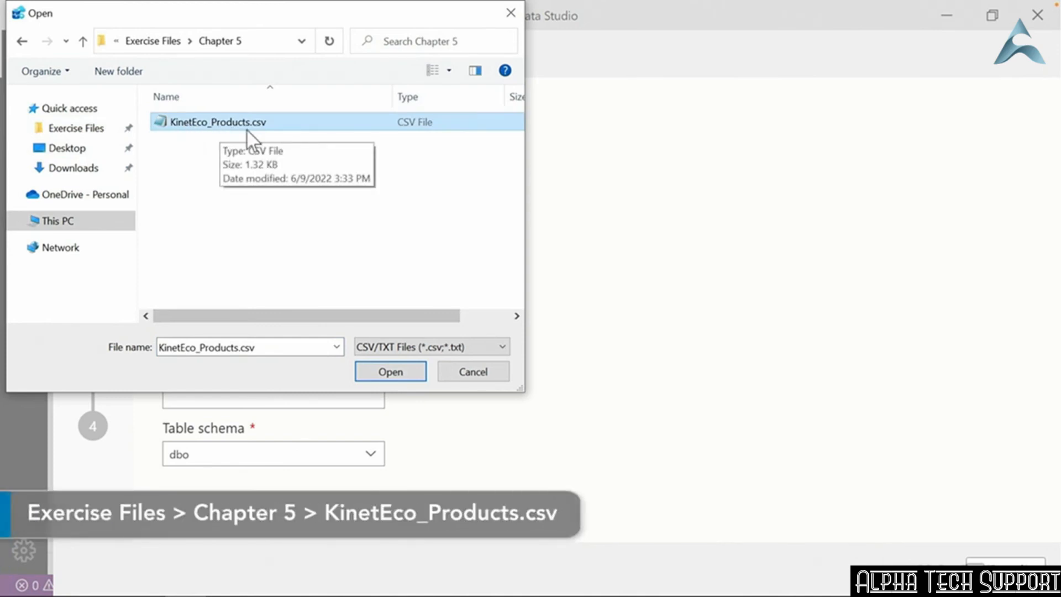
pyautogui.click(396, 371)
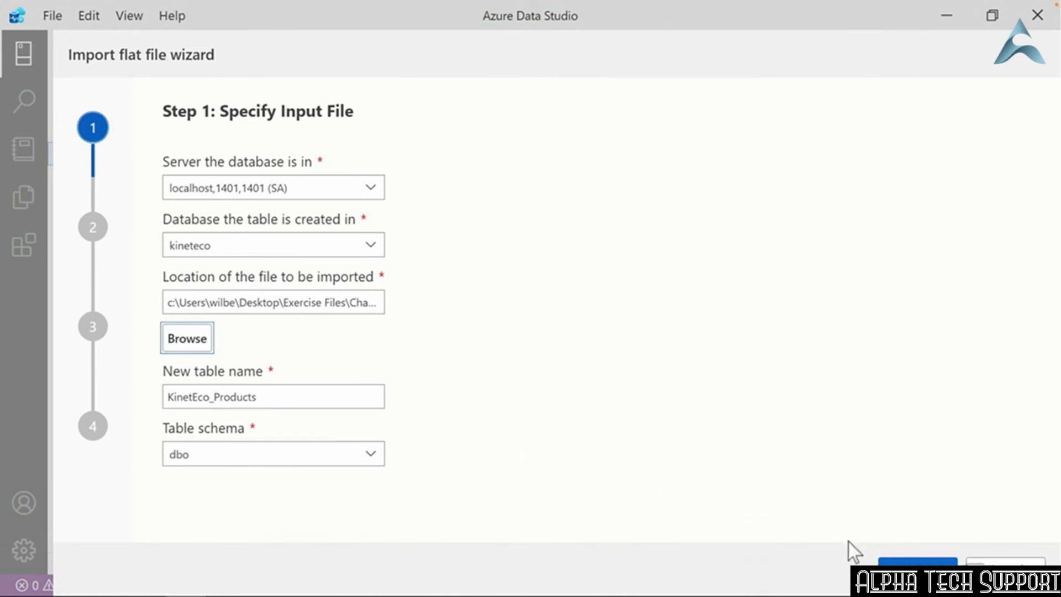
# - Continue past the data preview, set product_id's data type to nvarchar(20), and make it the primary key
pyautogui.click(917, 569)
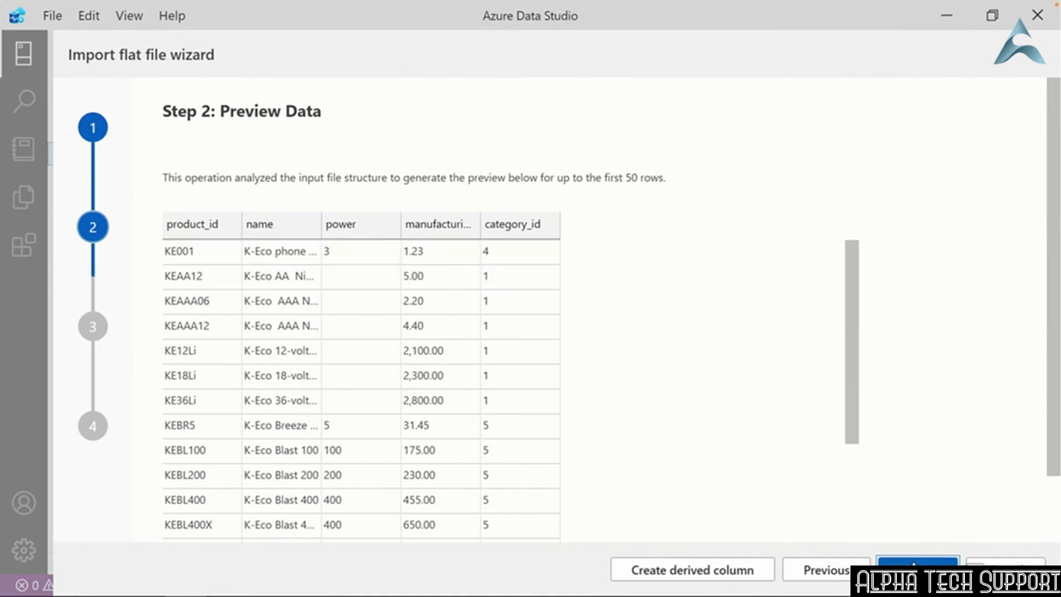
pyautogui.click(913, 567)
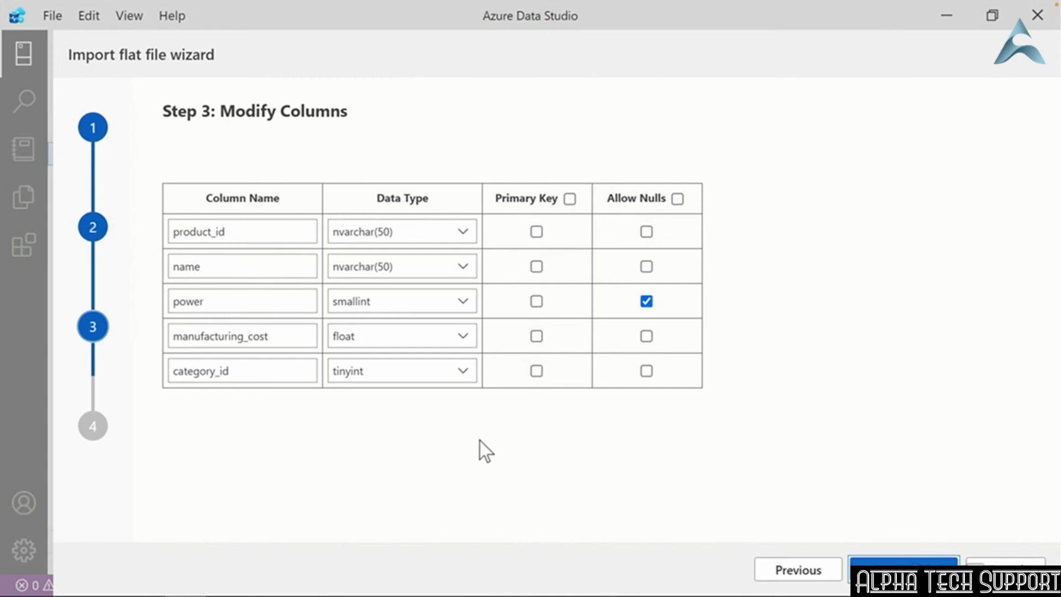
pyautogui.click(378, 231)
pyautogui.press('Delete')
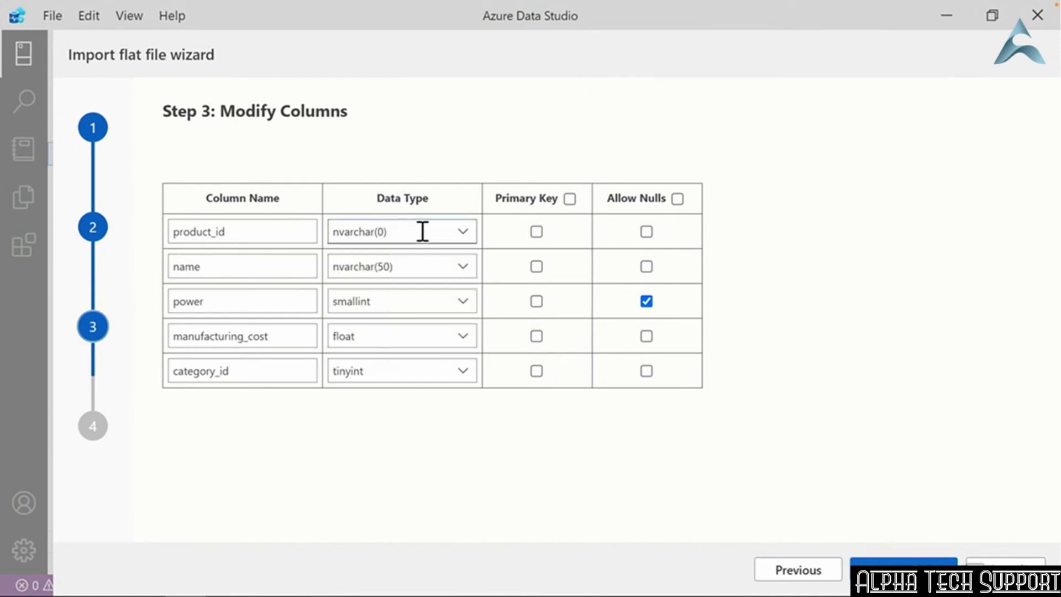
pyautogui.write('2')
pyautogui.click(536, 232)
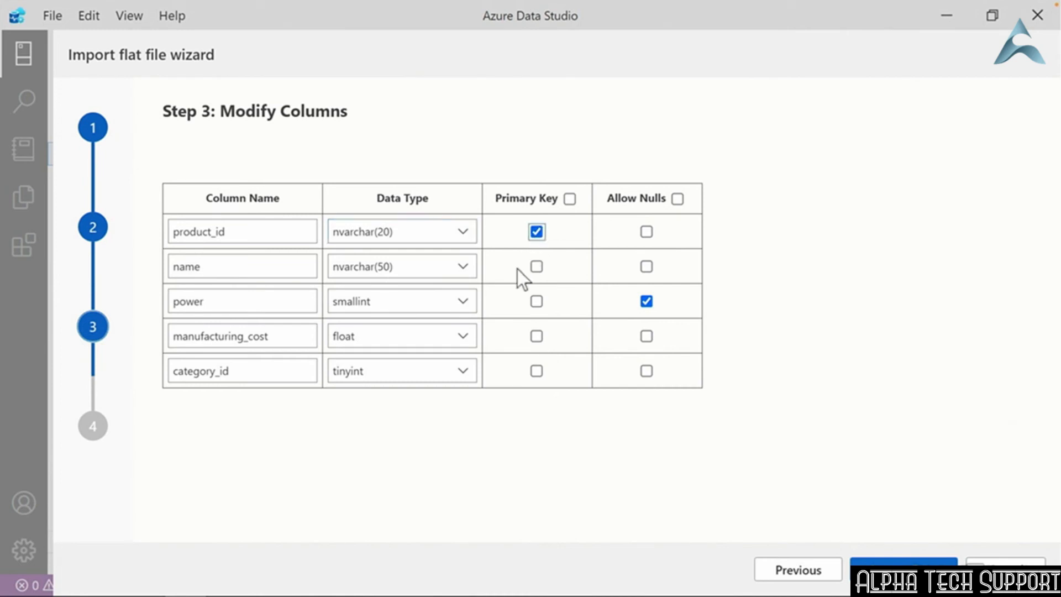
# - Set manufacturing_cost's data type to smallmoney, import the data, and finish the wizard
pyautogui.click(465, 337)
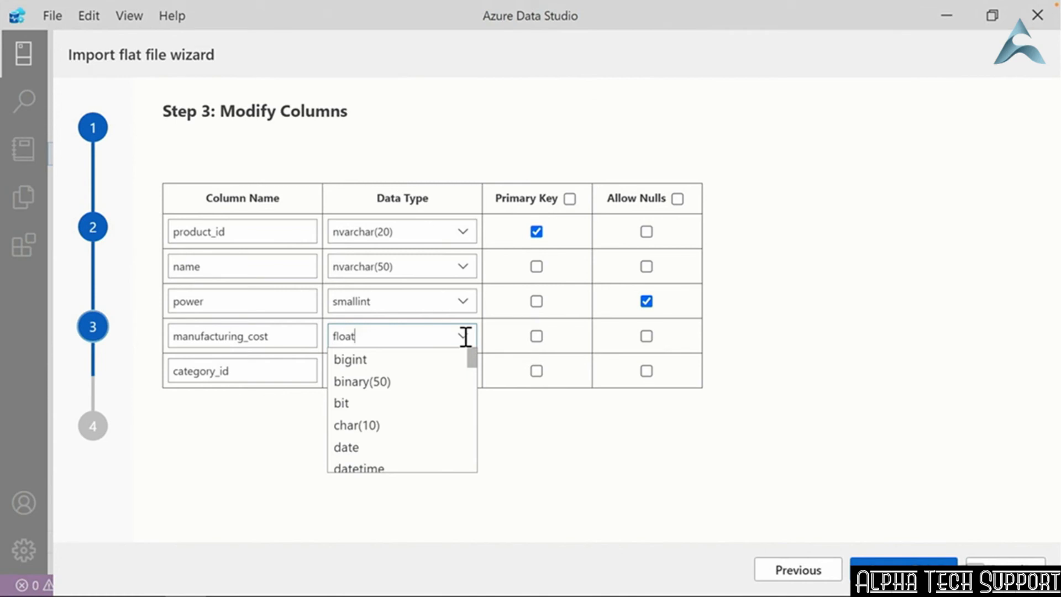
pyautogui.moveTo(474, 370); pyautogui.dragTo(471, 430)
pyautogui.click(421, 450)
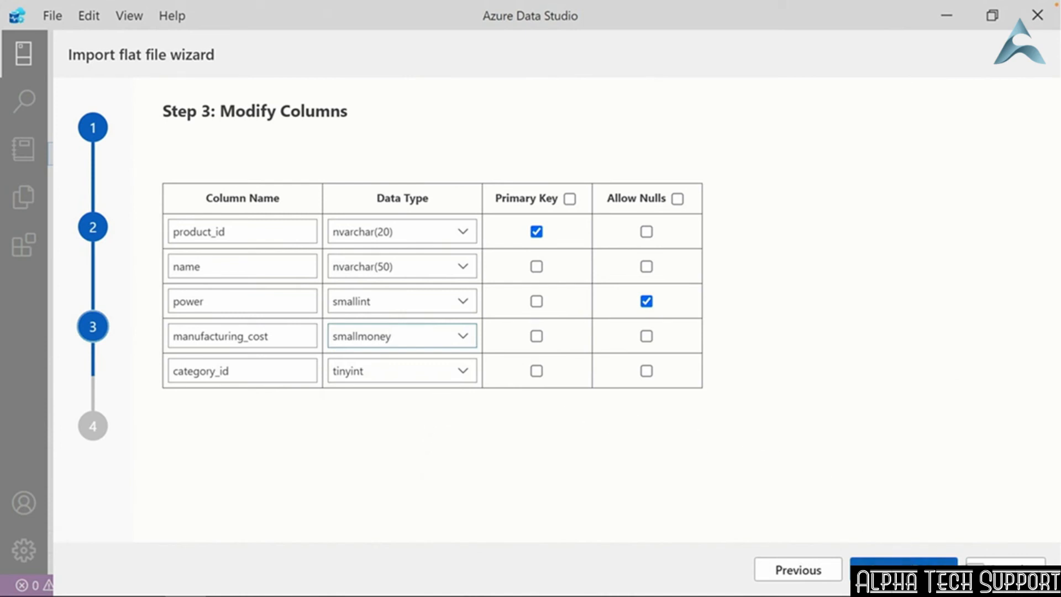
pyautogui.click(904, 569)
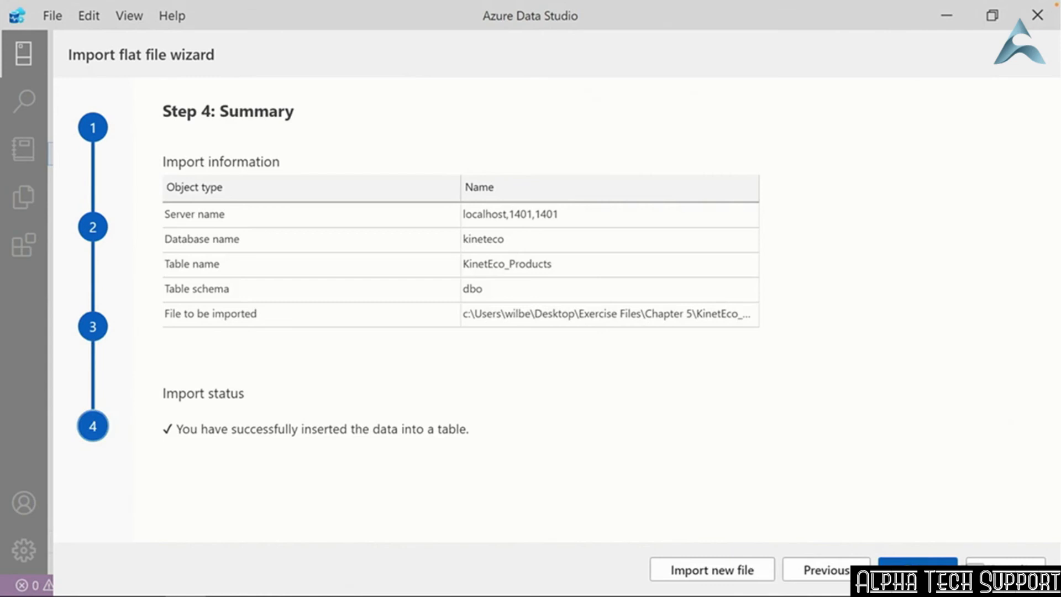
pyautogui.click(904, 566)
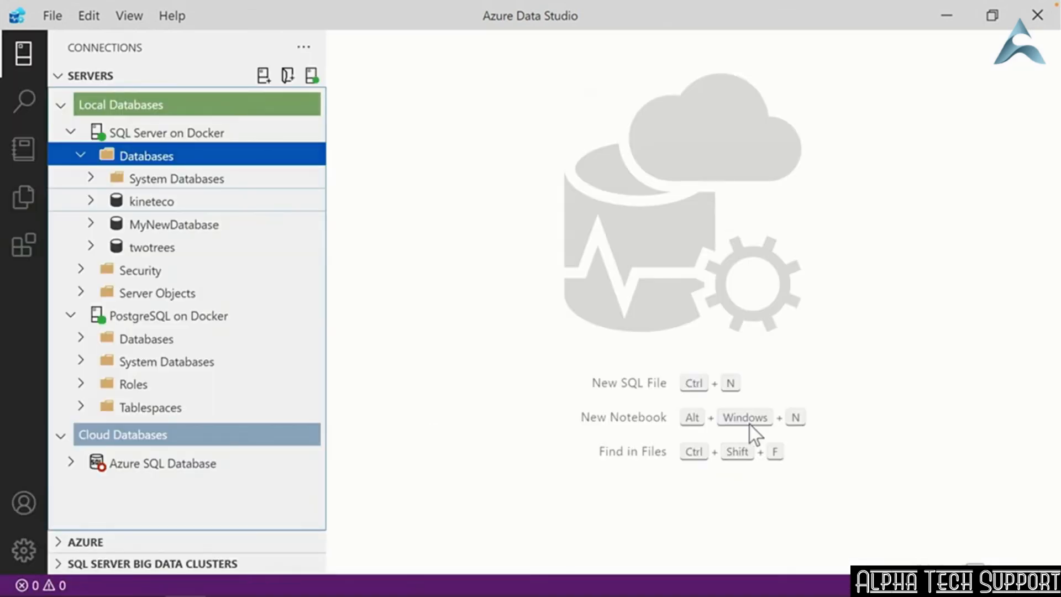
# - Expand the kineteco database's tables and select the top 1000 rows of dbo.KinetEco_Products
pyautogui.click(94, 202)
pyautogui.click(101, 224)
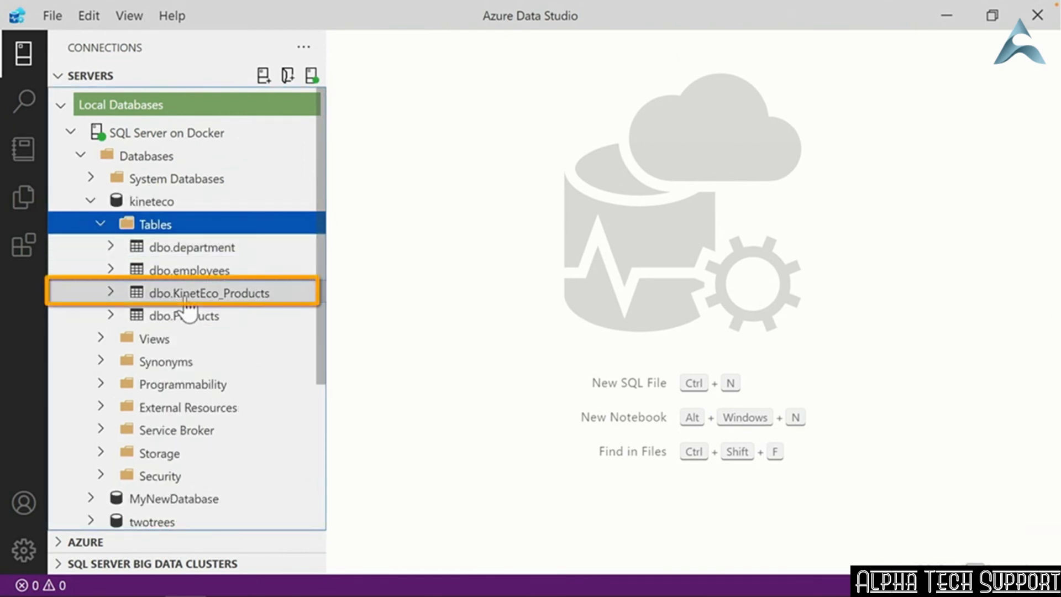
pyautogui.rightClick(146, 224)
pyautogui.click(187, 287)
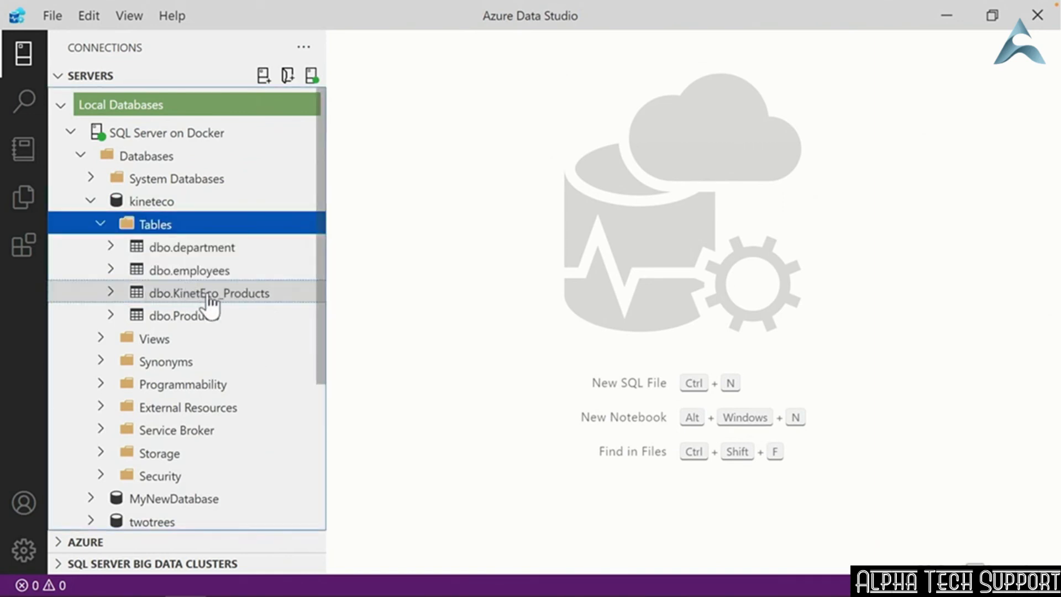
pyautogui.rightClick(181, 292)
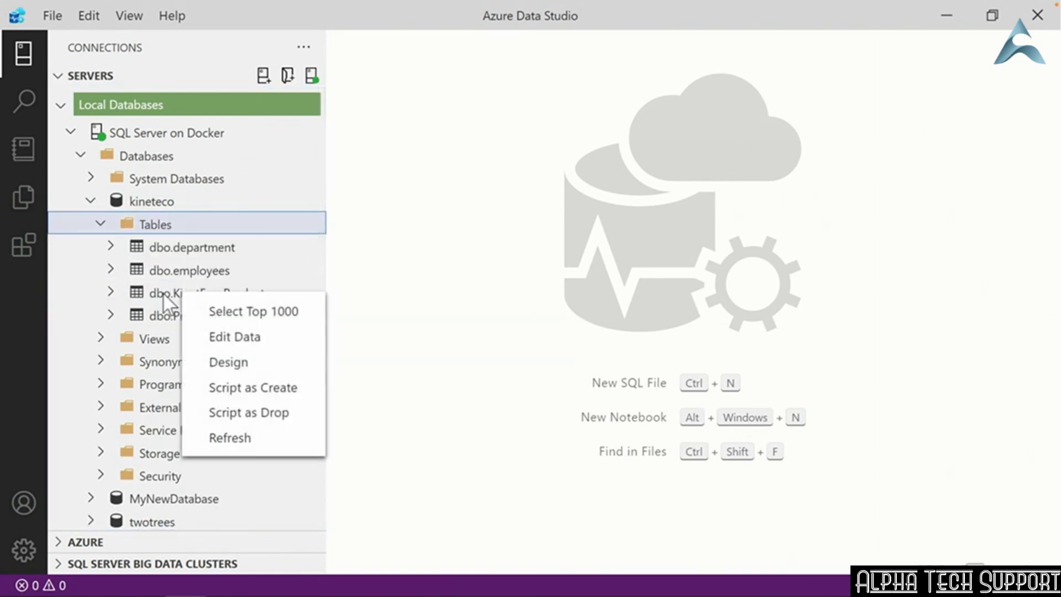
pyautogui.click(280, 313)
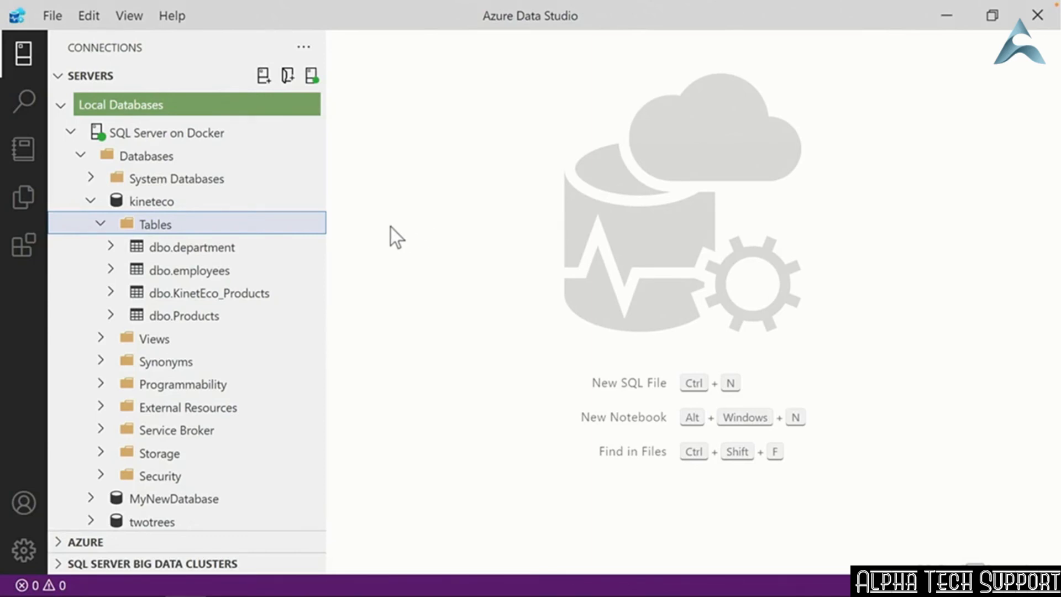
# - Search the extension marketplace for "language pack", install the German Language Pack, and restart with German as the interface language
pyautogui.click(25, 244)
pyautogui.moveTo(184, 91); pyautogui.dragTo(61, 81)
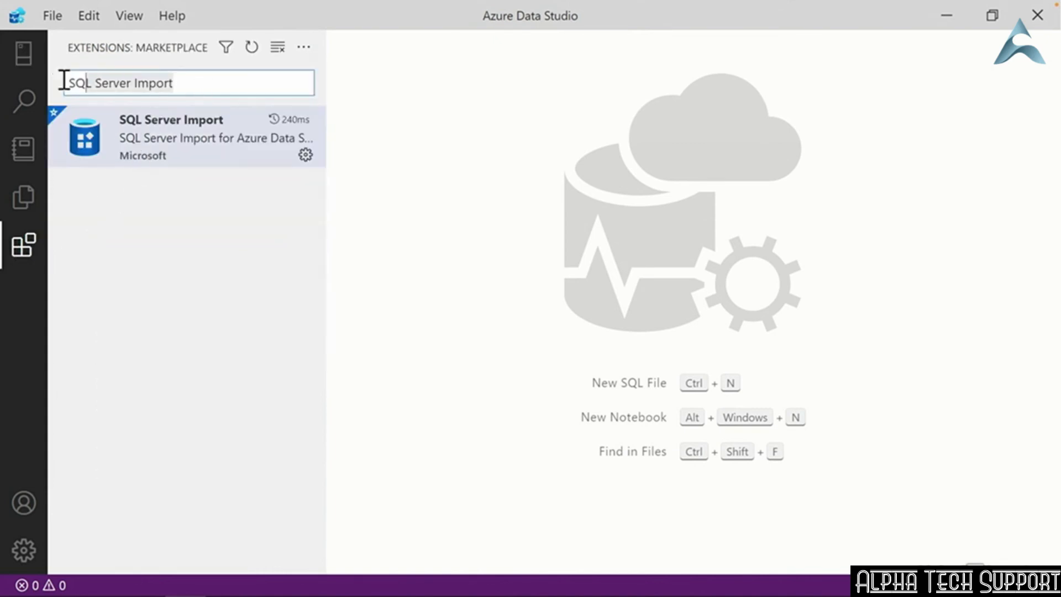
pyautogui.write('language pack')
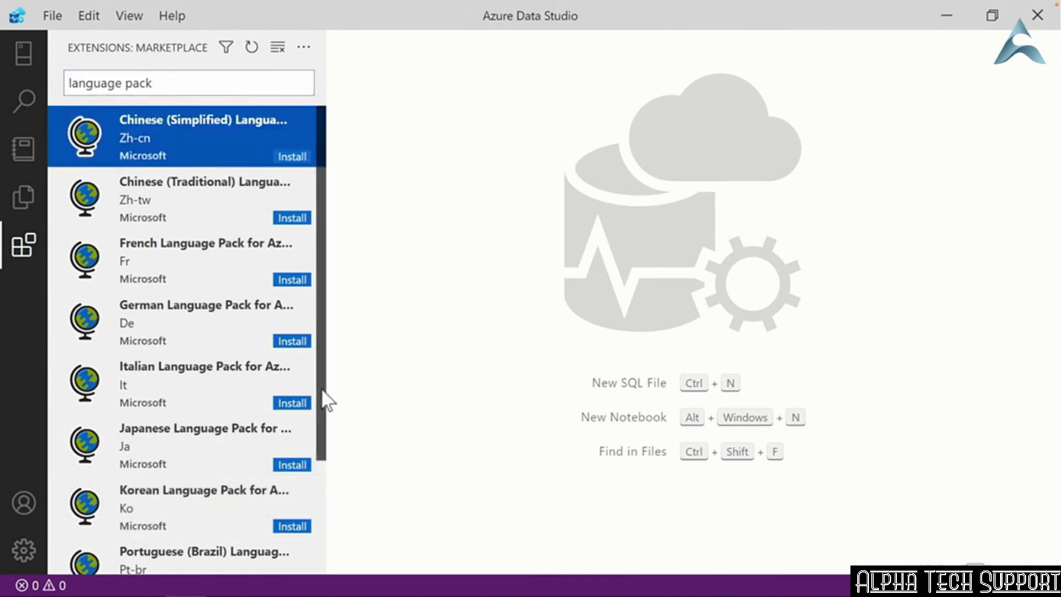
pyautogui.scroll(-3, 317, 475)
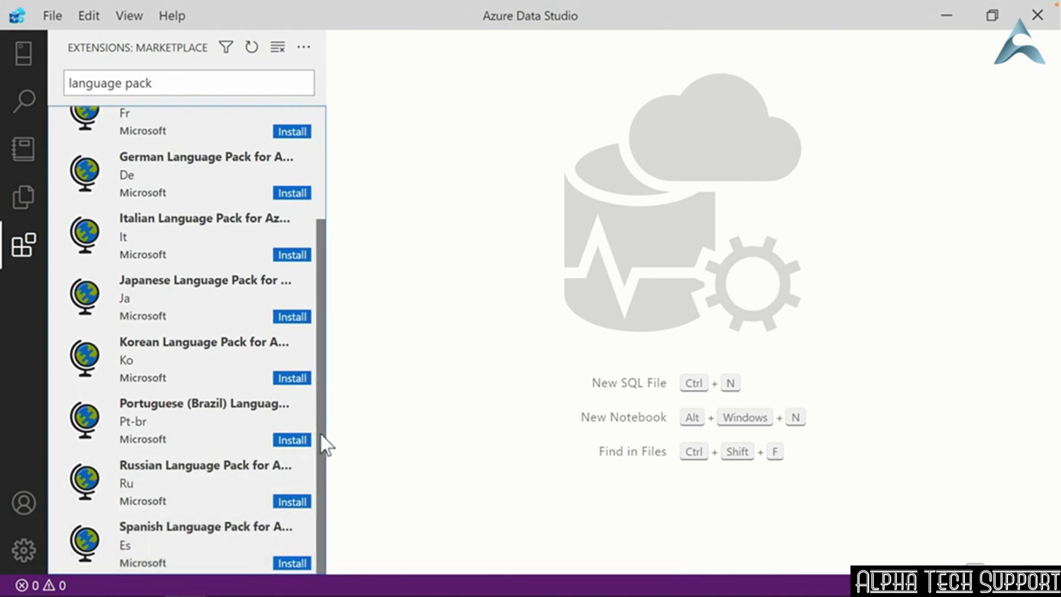
pyautogui.moveTo(324, 441); pyautogui.dragTo(326, 285)
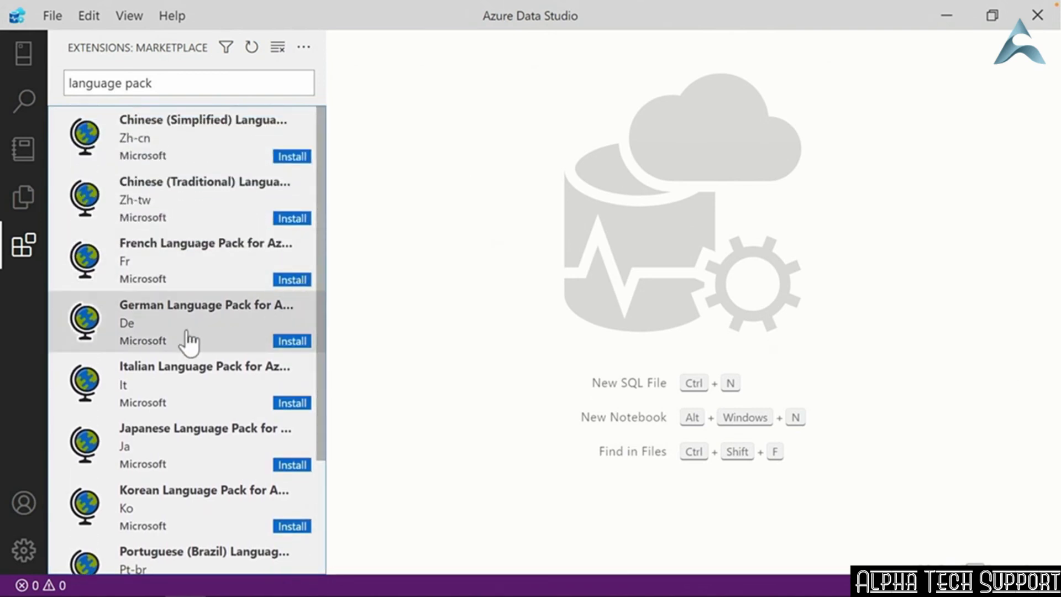
pyautogui.click(207, 338)
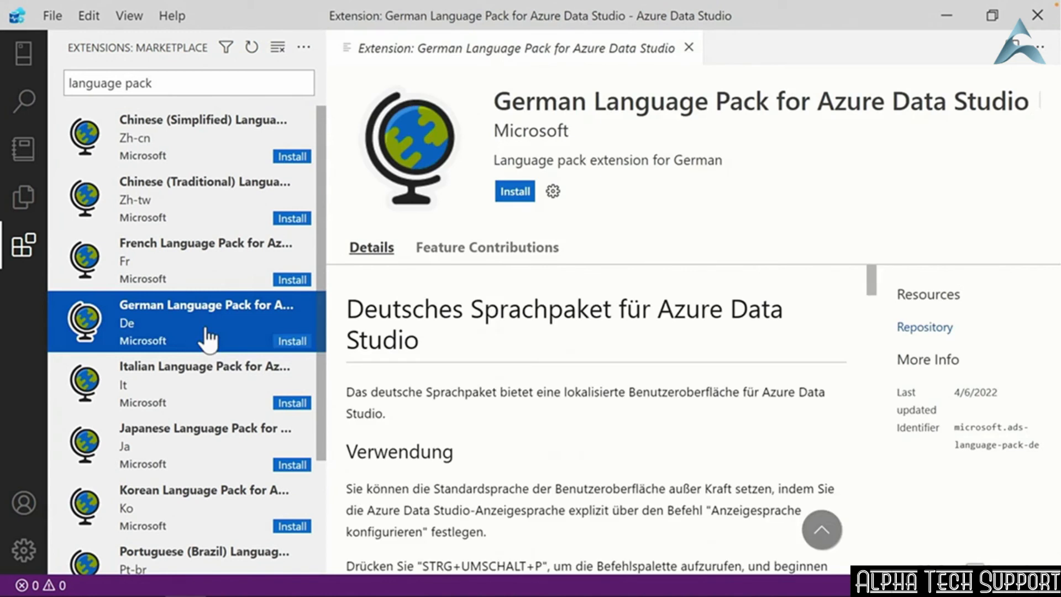
pyautogui.click(516, 193)
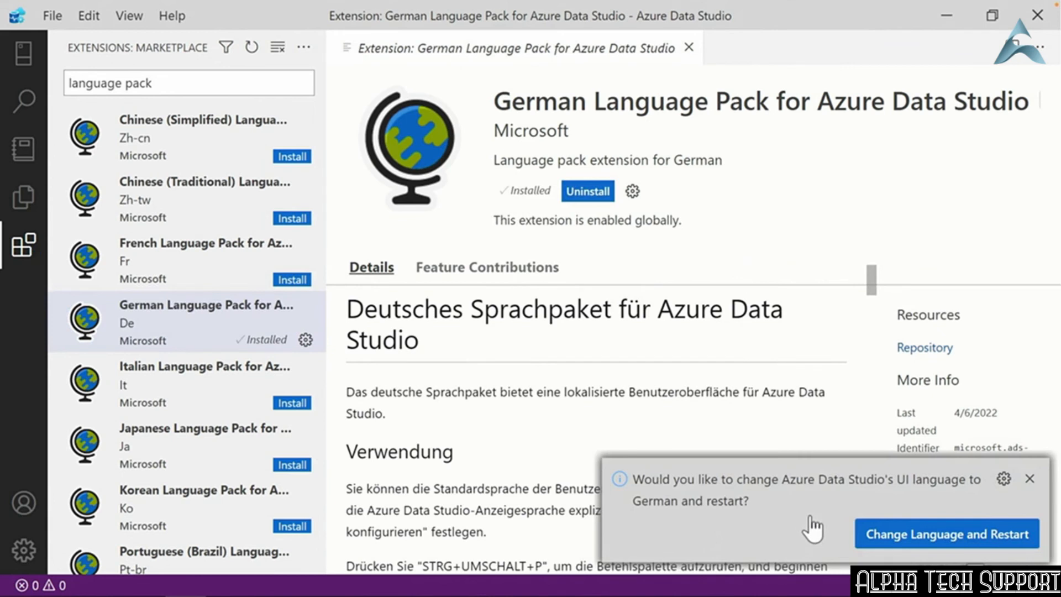
pyautogui.click(927, 536)
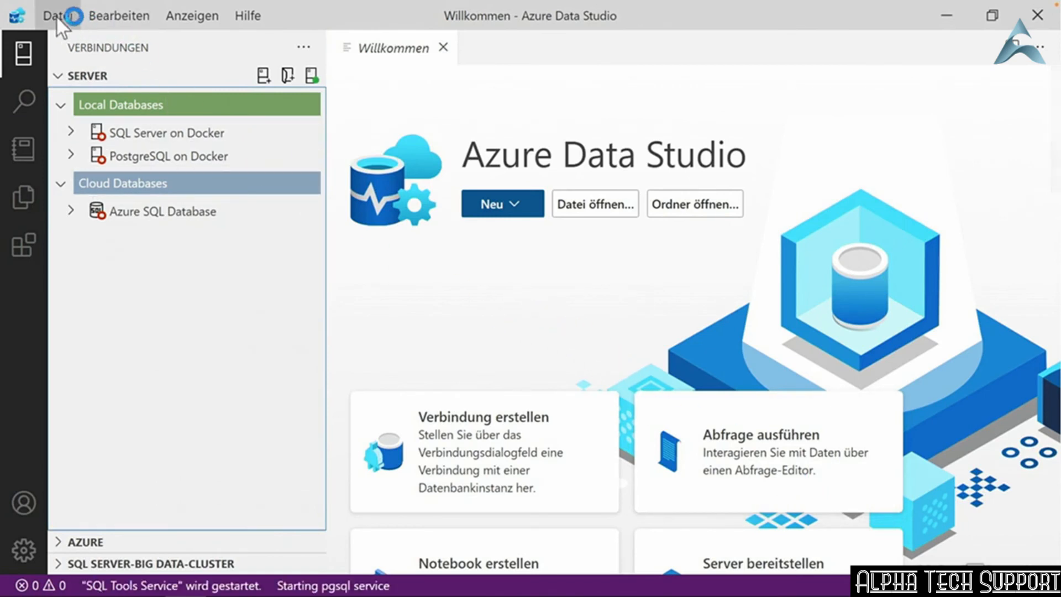
pyautogui.click(119, 17)
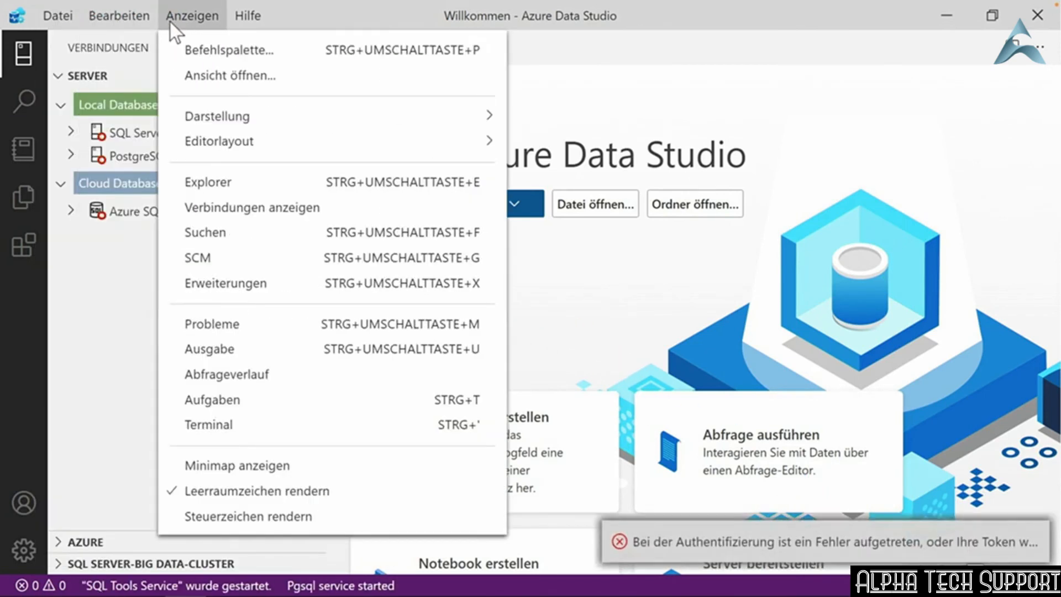
pyautogui.moveTo(251, 24)
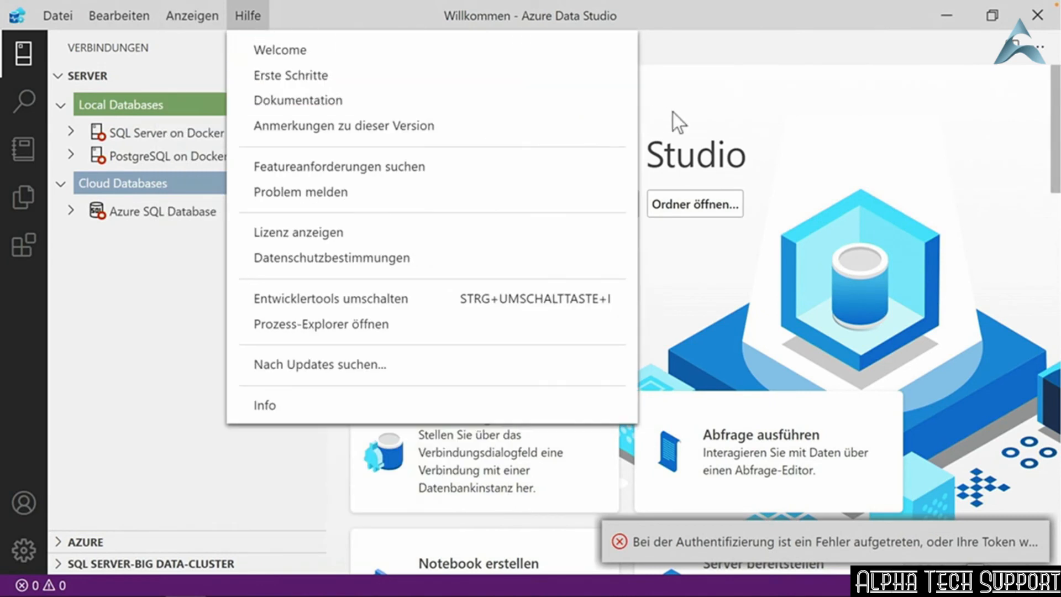
pyautogui.click(709, 115)
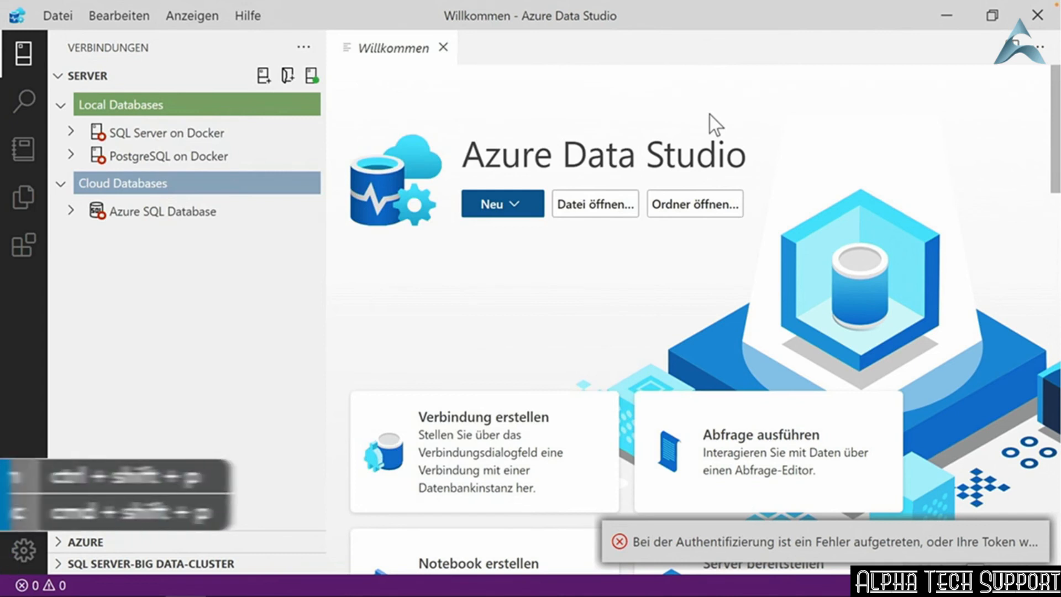
# - Configure the display language to en and restart the program to apply it
pyautogui.hotkey('ctrl', 'shift', 'p')
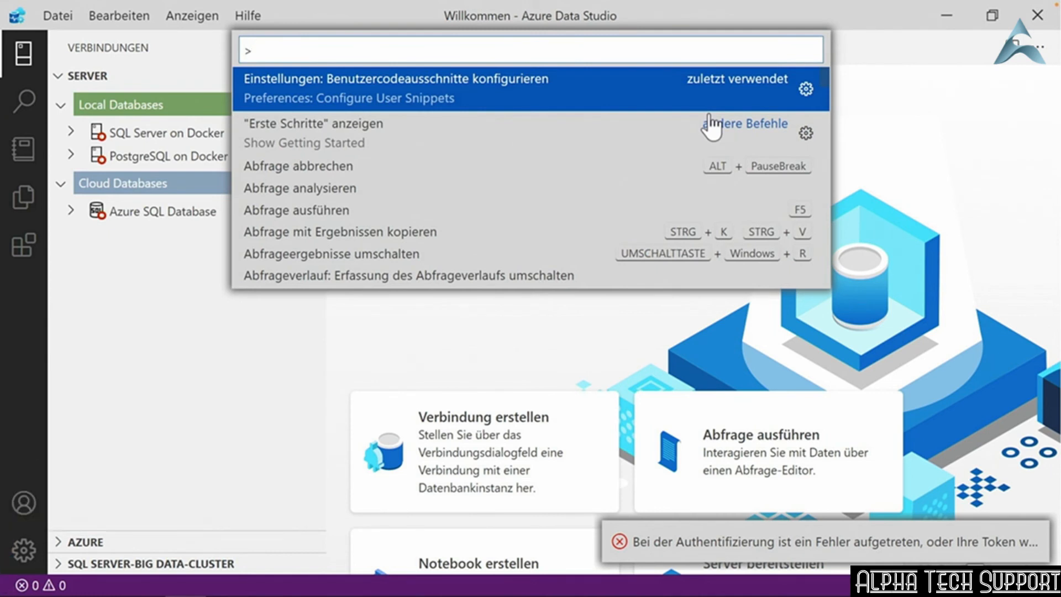
pyautogui.write('disp')
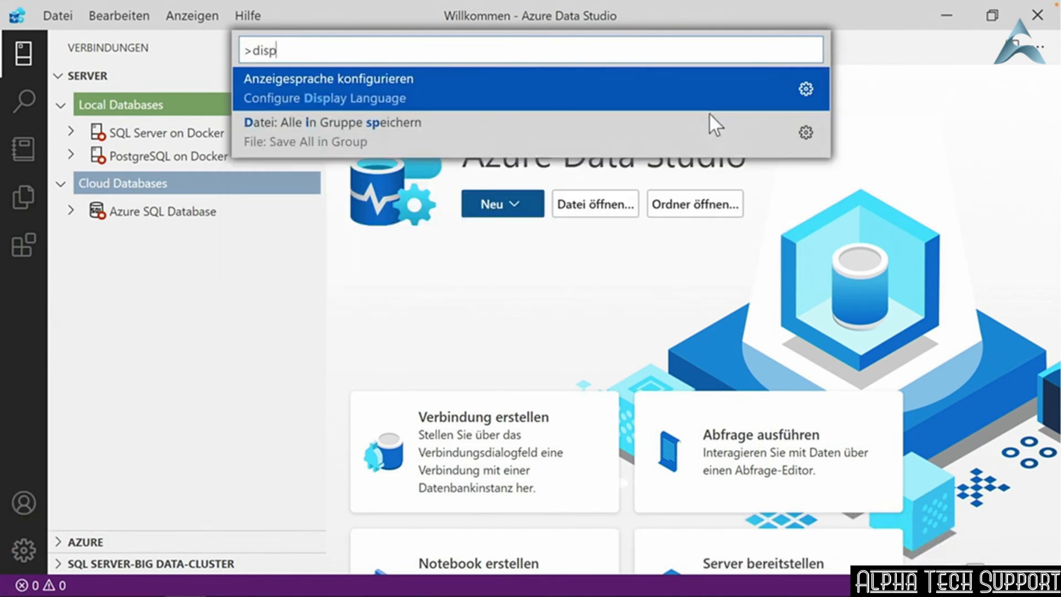
pyautogui.write('lay language')
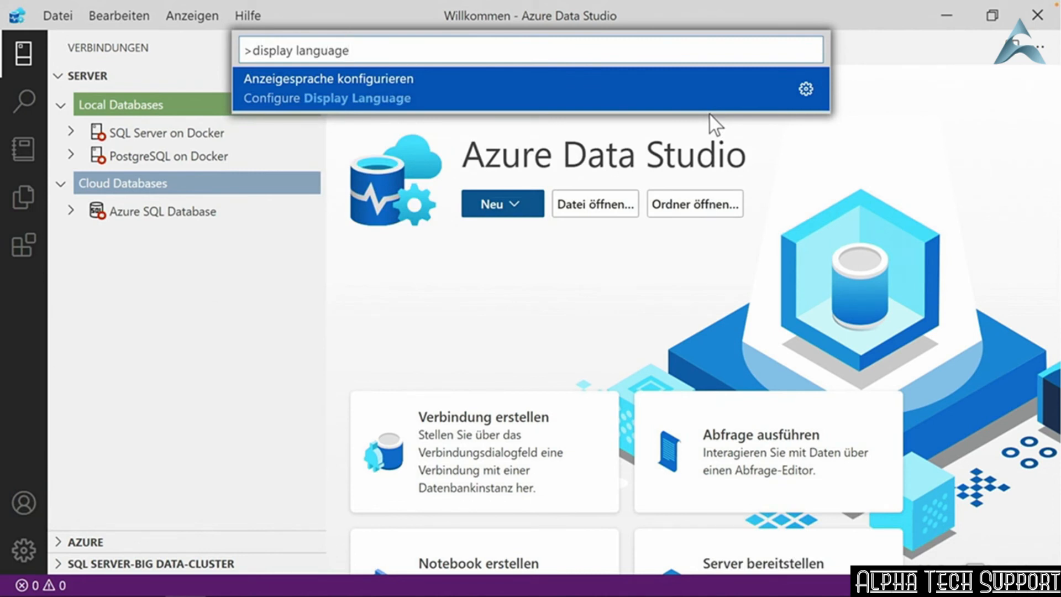
pyautogui.press('Return')
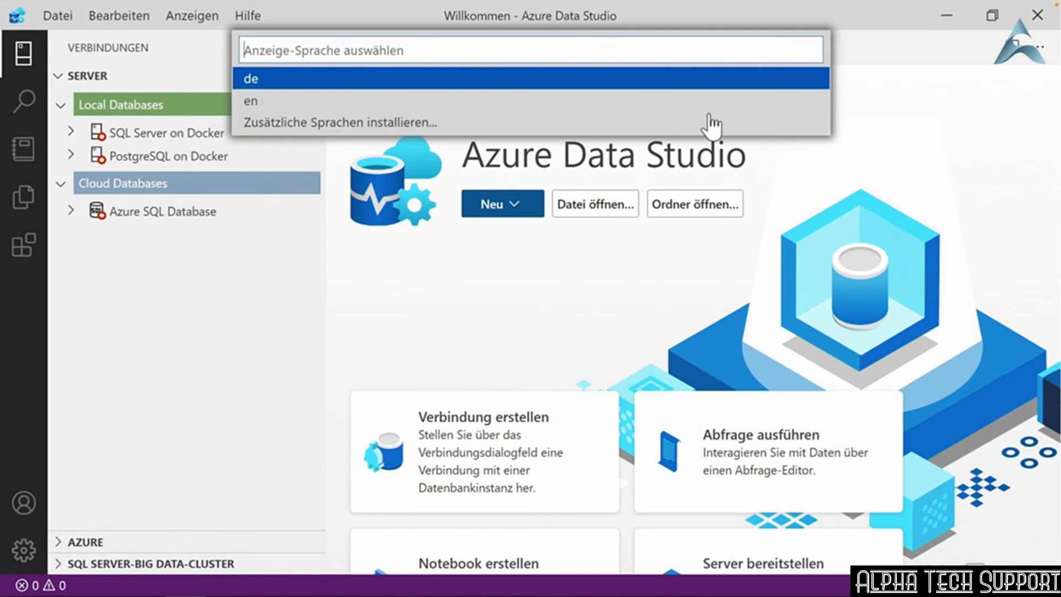
pyautogui.press('Down')
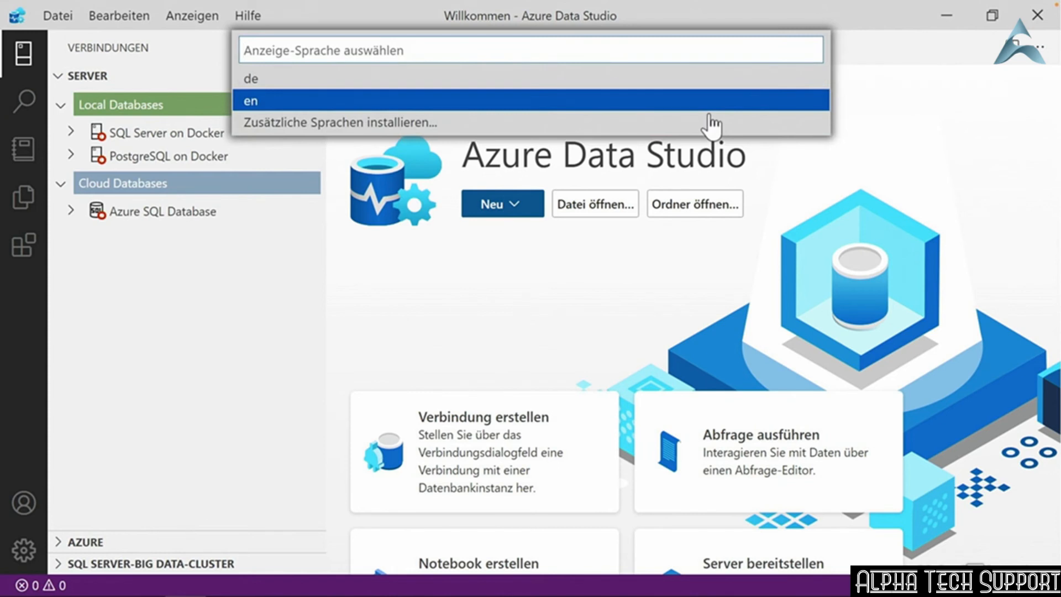
pyautogui.press('Return')
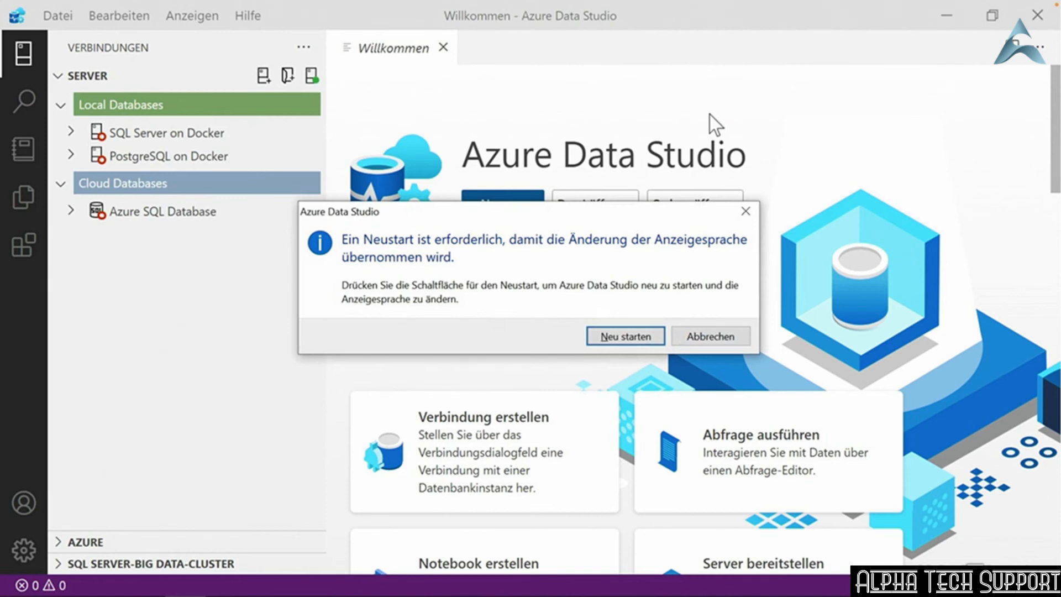
pyautogui.click(616, 335)
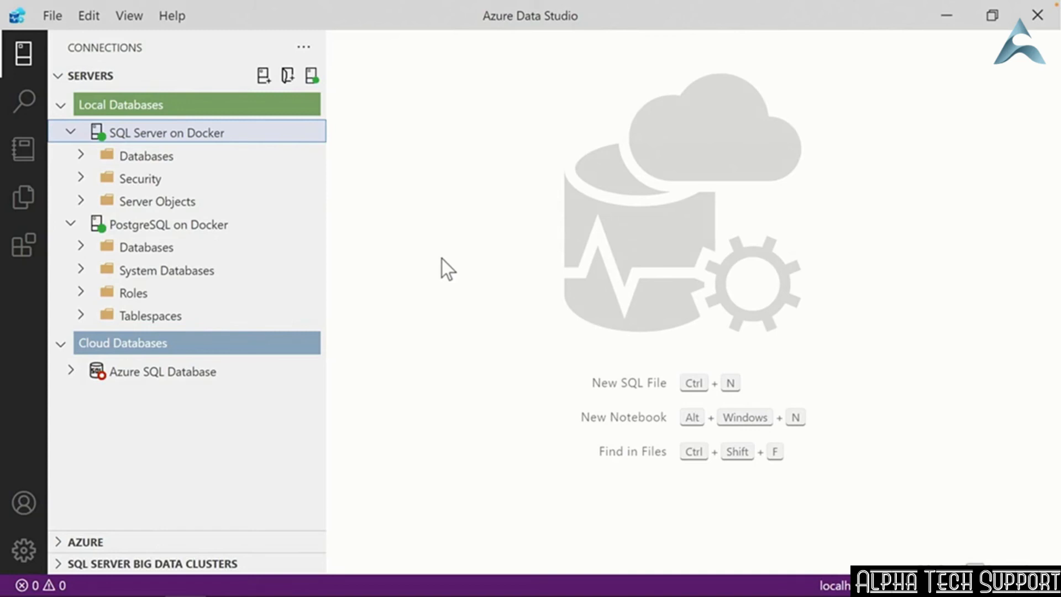
# - Search the extension marketplace for "Server Reports", install the Server Reports extension, and close its details page
pyautogui.click(25, 246)
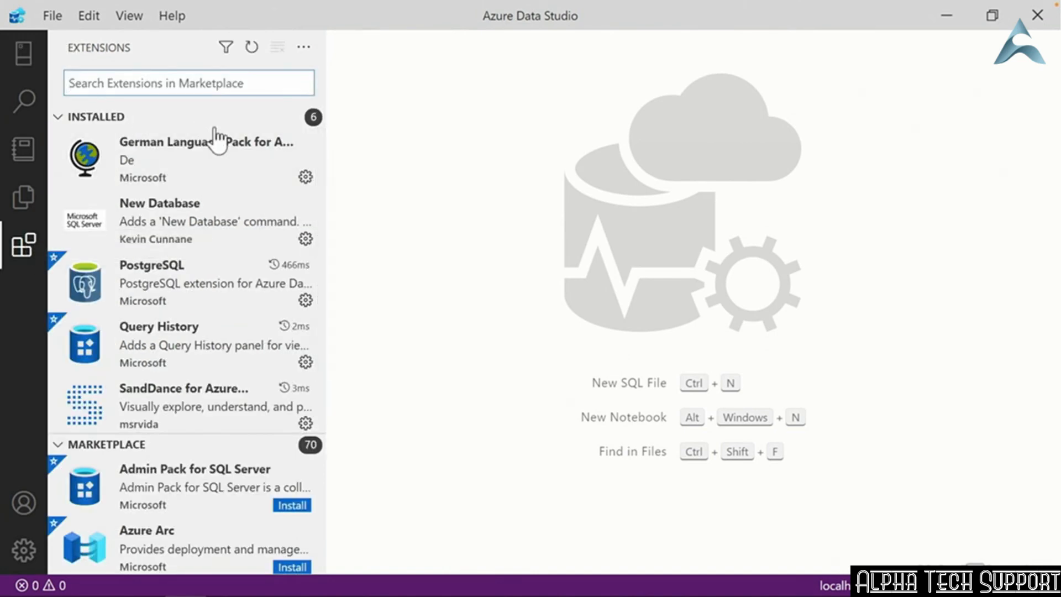
pyautogui.write('S')
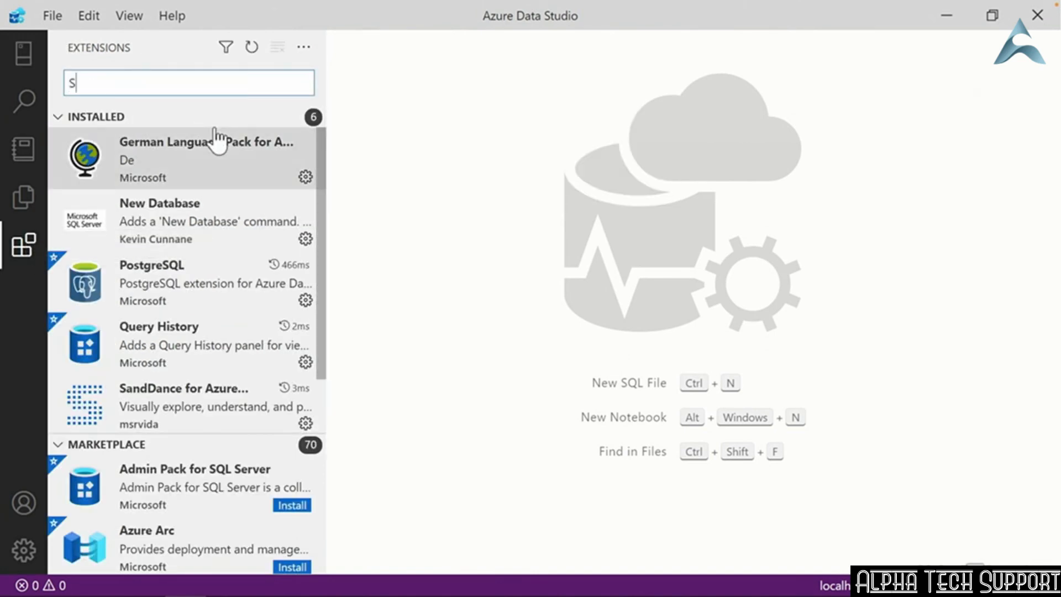
pyautogui.write('erver Reports')
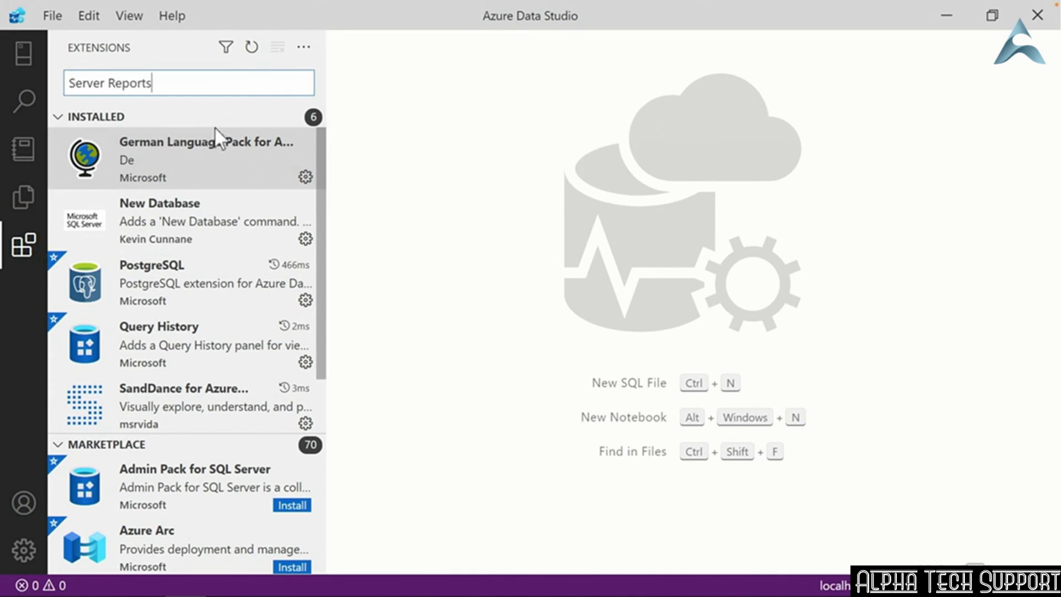
pyautogui.click(215, 138)
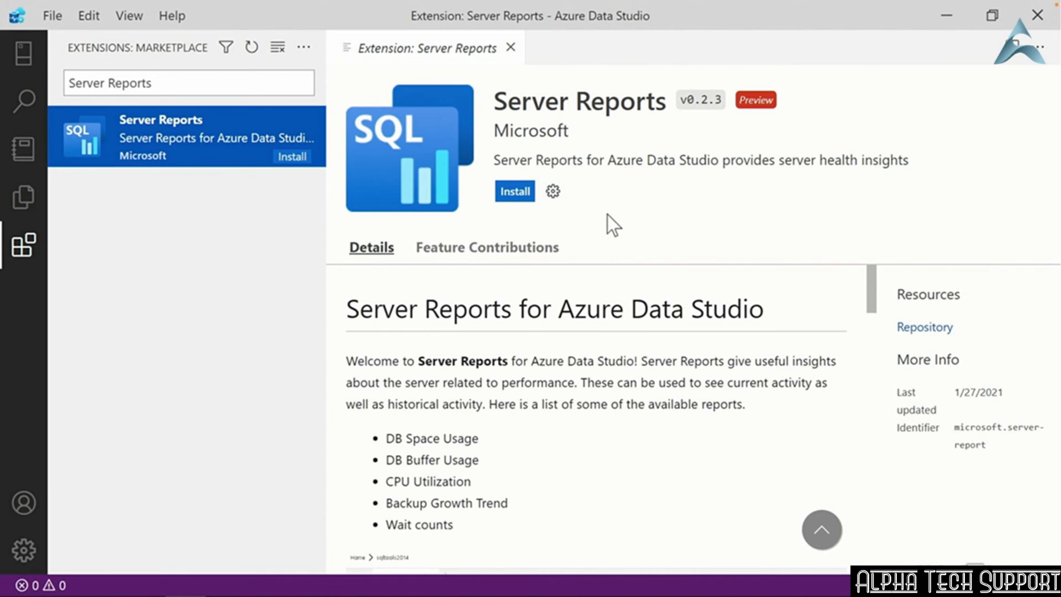
pyautogui.click(517, 193)
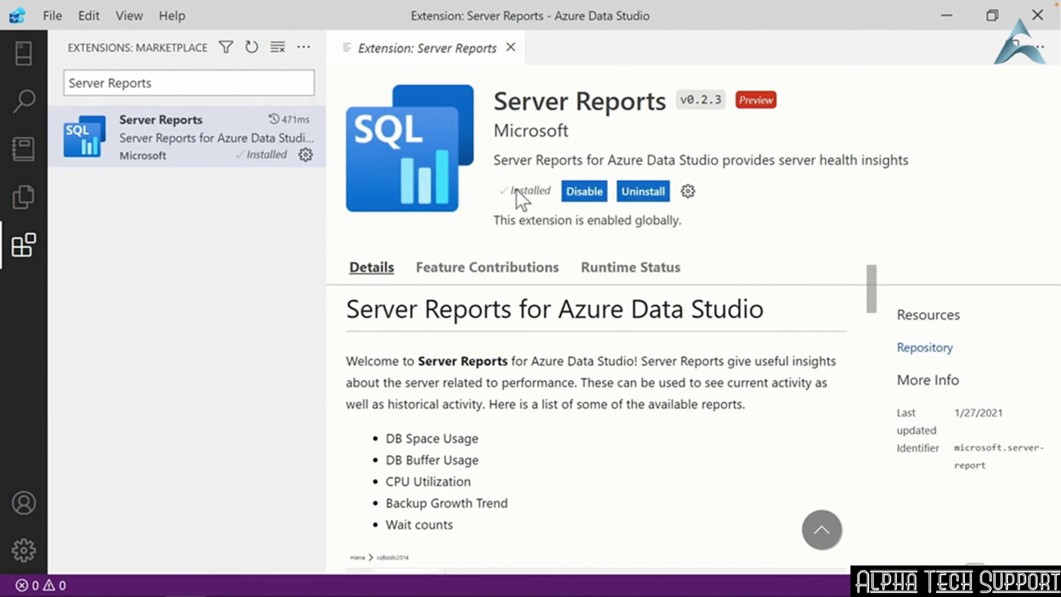
pyautogui.click(510, 47)
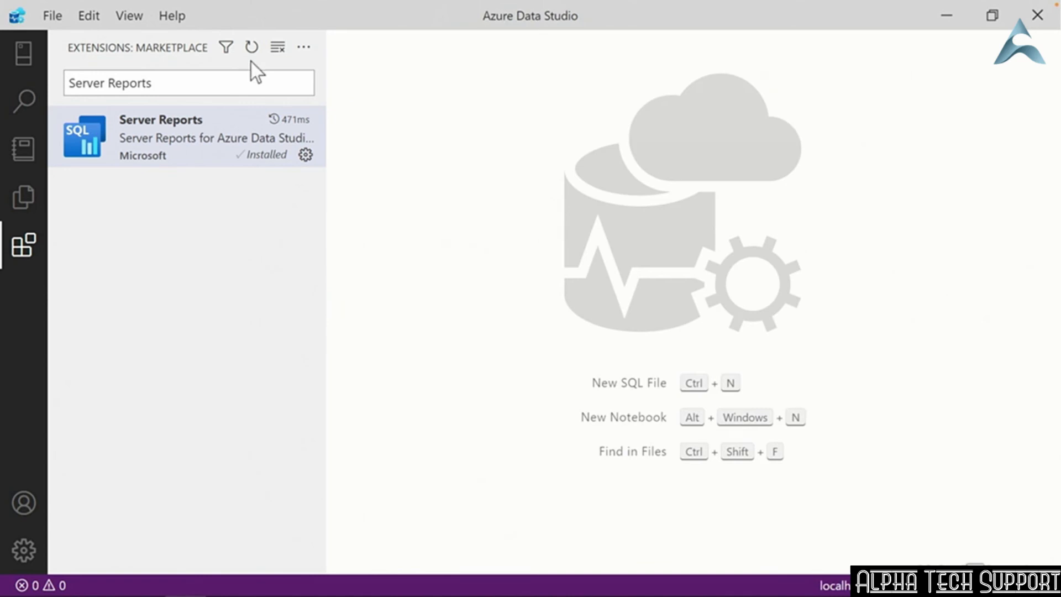
# - Open the dashboard of the SQL Server on Docker connection and show its Server Reports
pyautogui.click(22, 60)
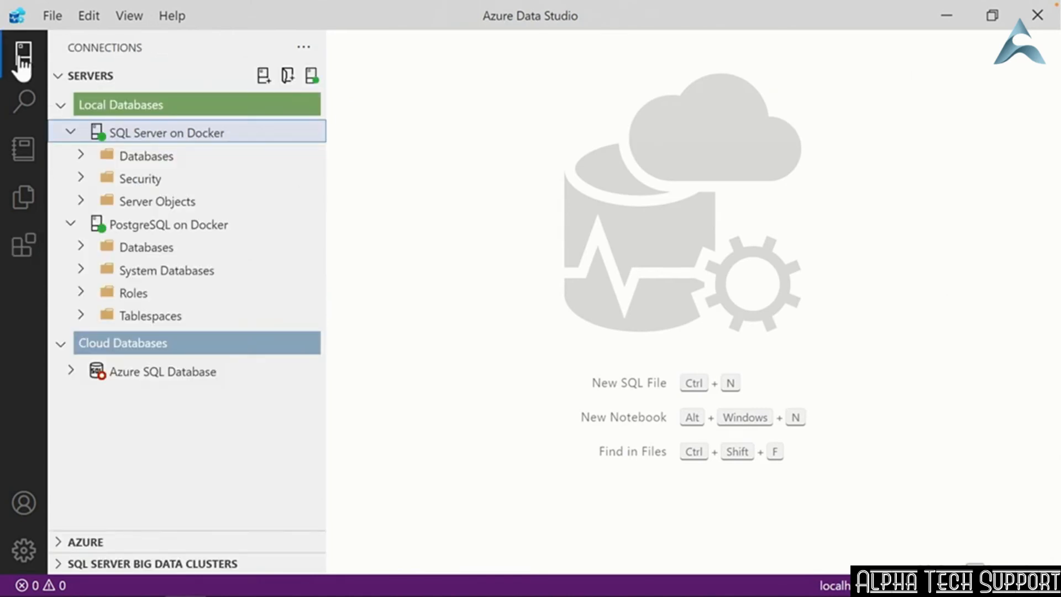
pyautogui.rightClick(135, 145)
pyautogui.click(151, 145)
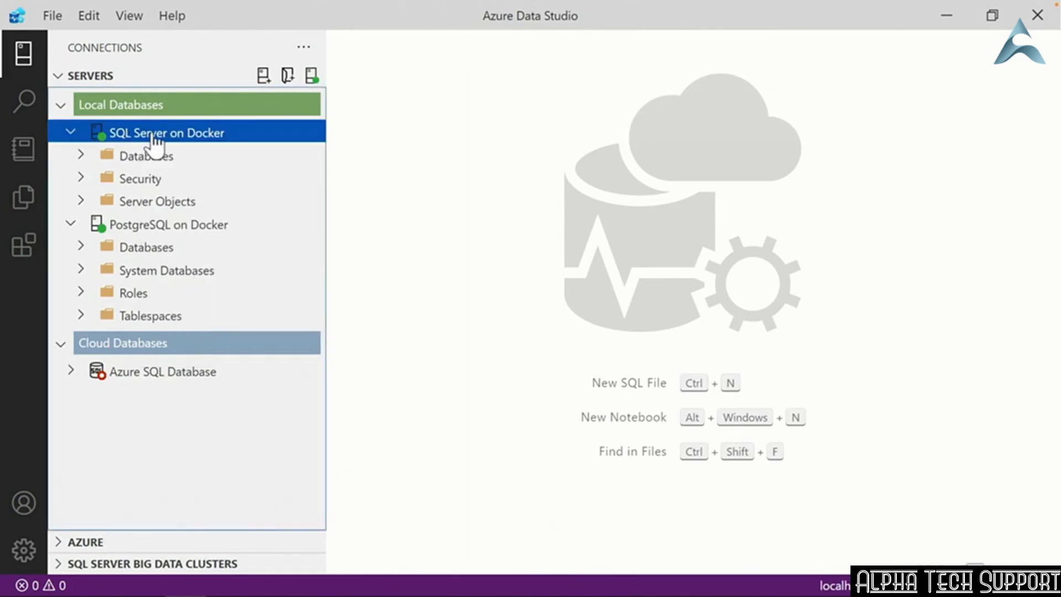
pyautogui.doubleClick(155, 143)
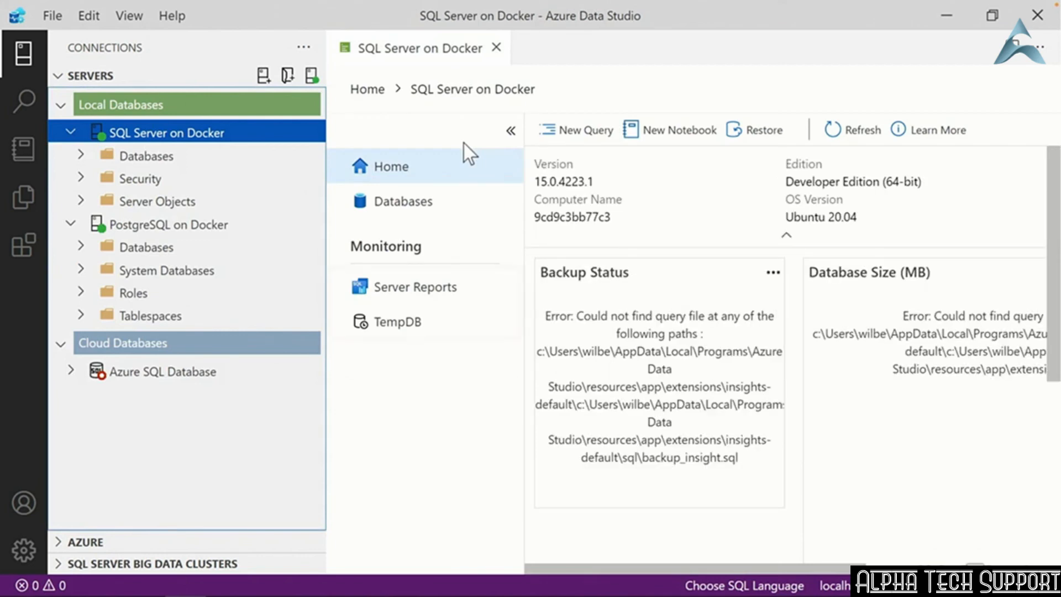
pyautogui.click(438, 299)
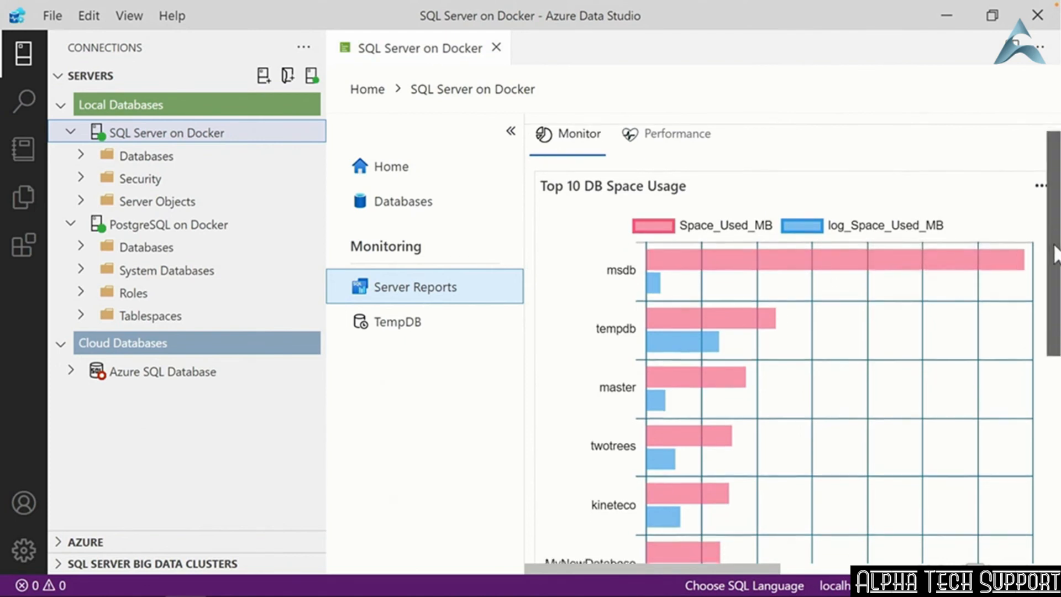
# - Review the Monitor charts, run the query behind the Top 10 DB Space Usage chart, and close the query
pyautogui.moveTo(1051, 199); pyautogui.dragTo(1044, 468)
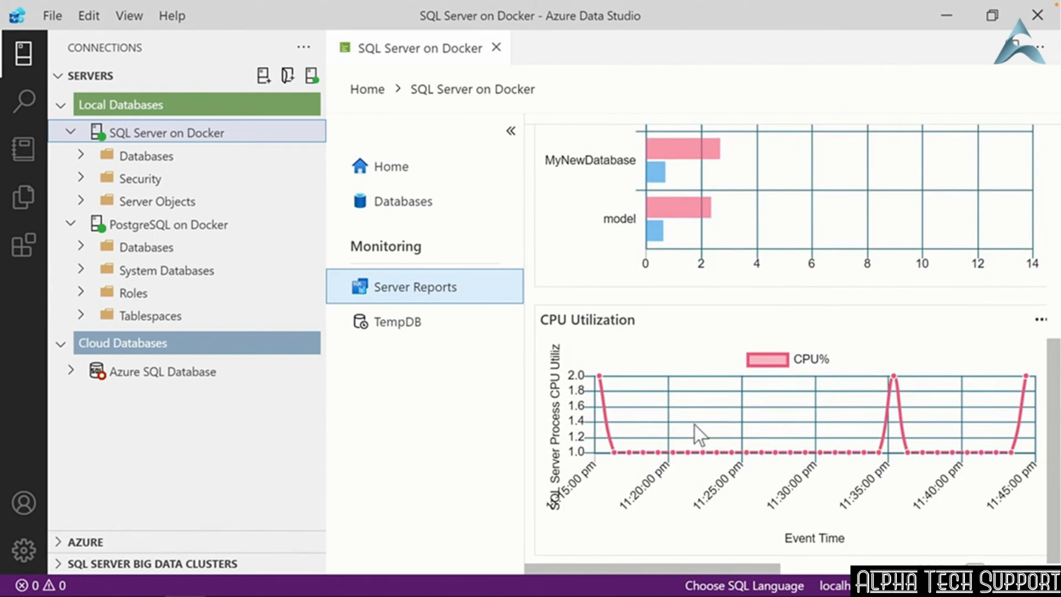
pyautogui.moveTo(614, 568); pyautogui.dragTo(873, 548)
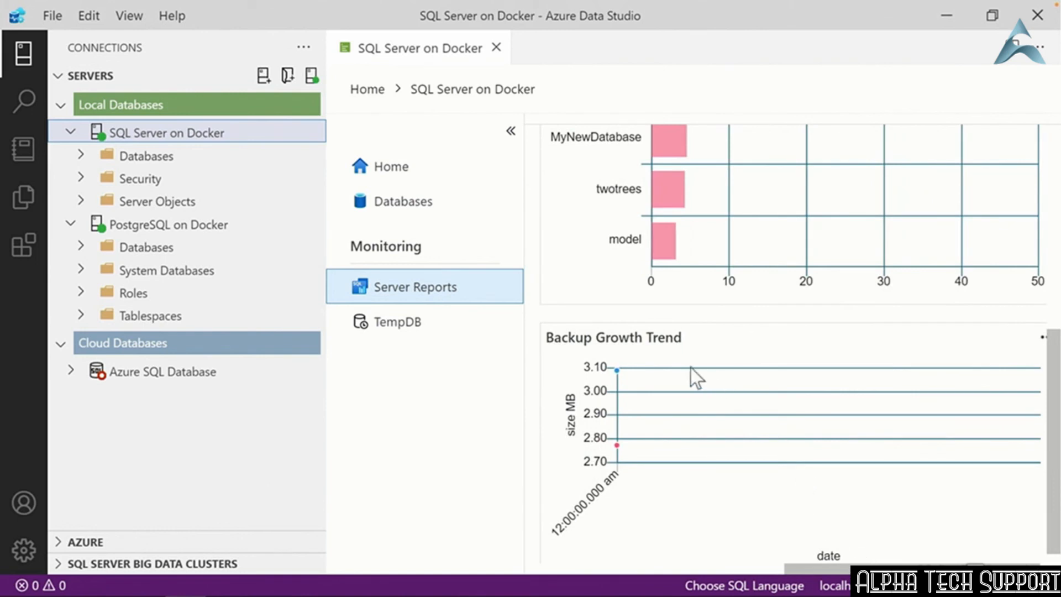
pyautogui.moveTo(1056, 447); pyautogui.dragTo(1044, 256)
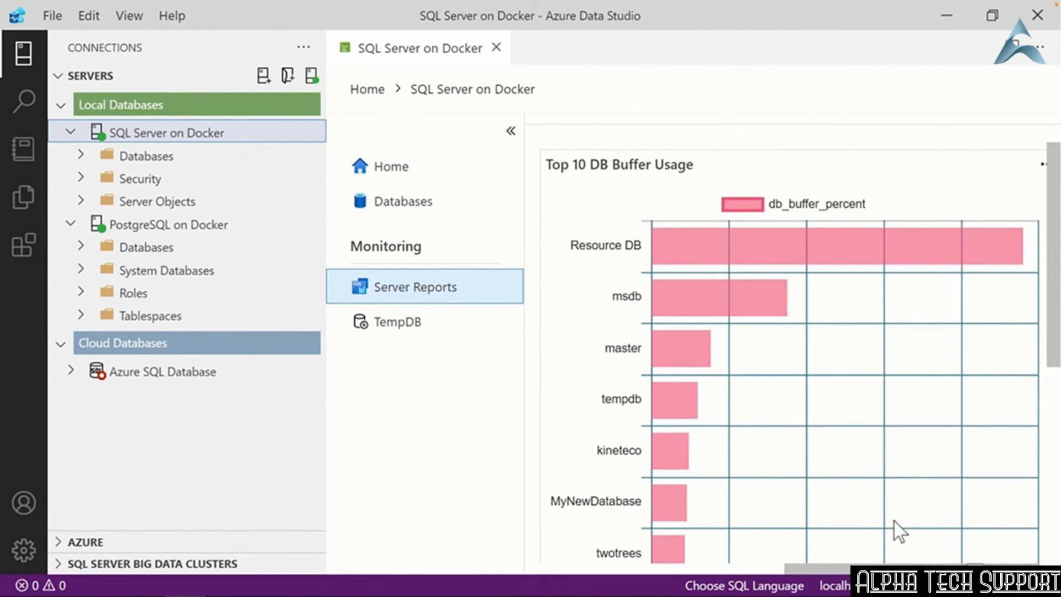
pyautogui.moveTo(829, 568); pyautogui.dragTo(575, 568)
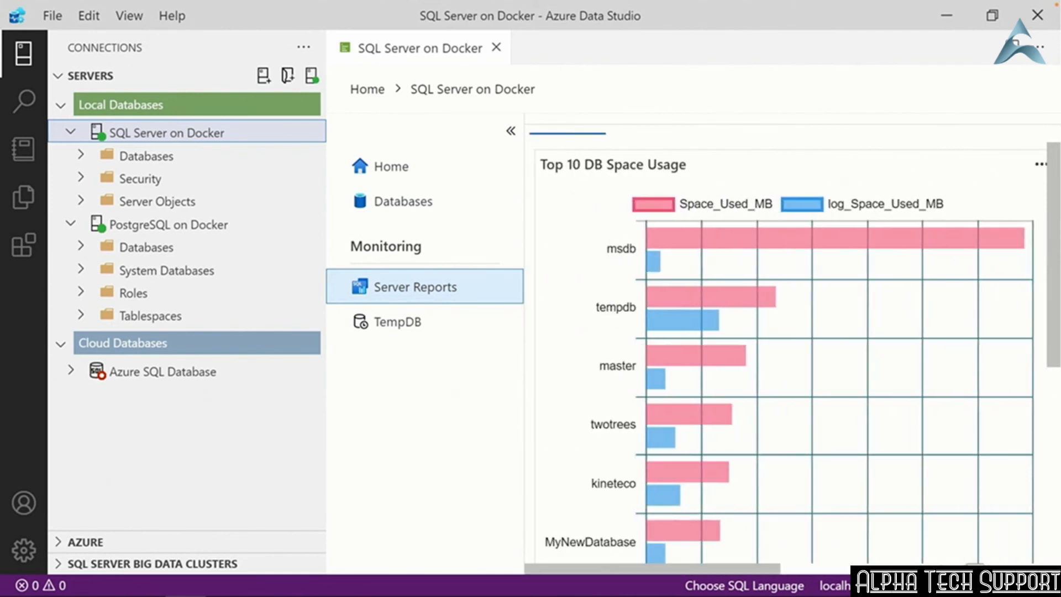
pyautogui.moveTo(1056, 299); pyautogui.dragTo(1056, 281)
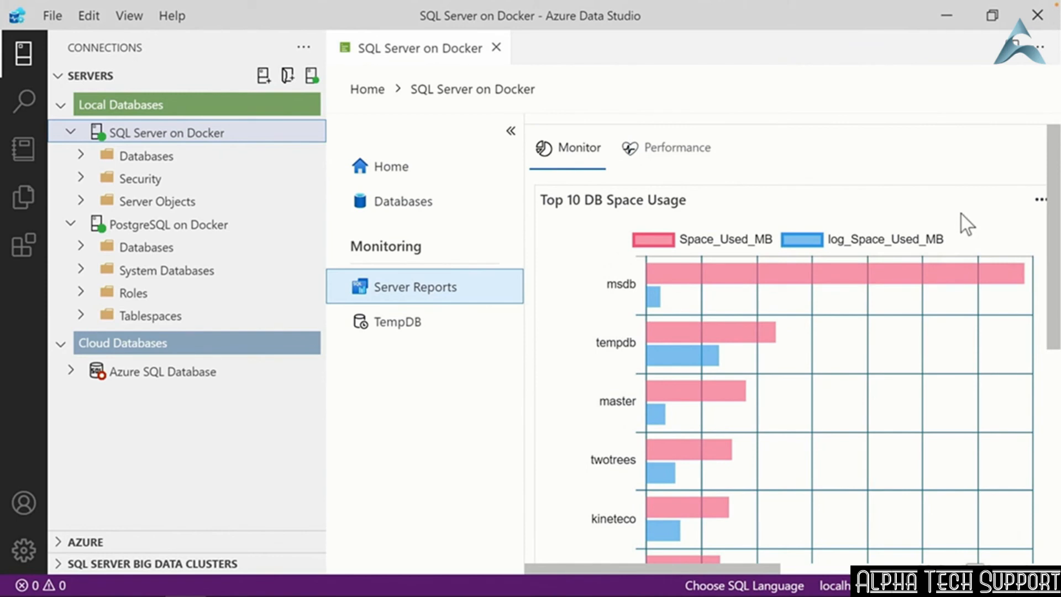
pyautogui.click(1038, 200)
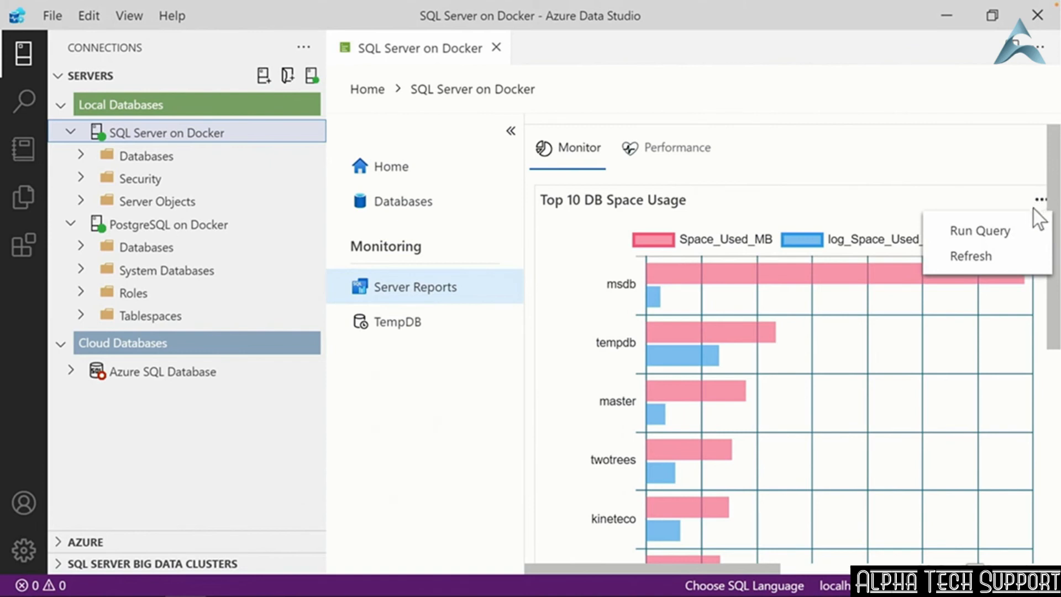
pyautogui.click(1014, 234)
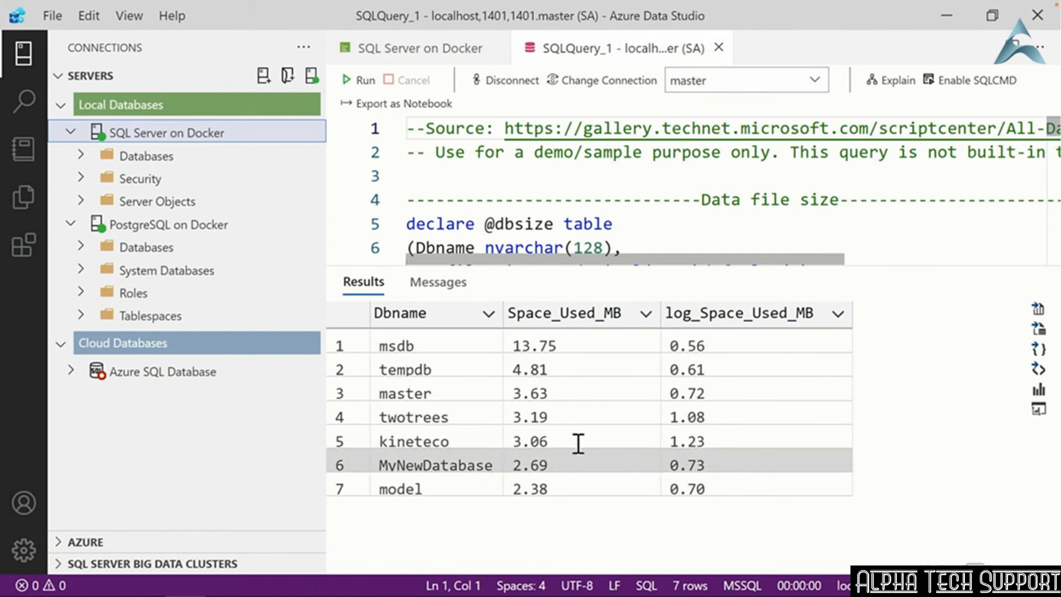
pyautogui.click(717, 47)
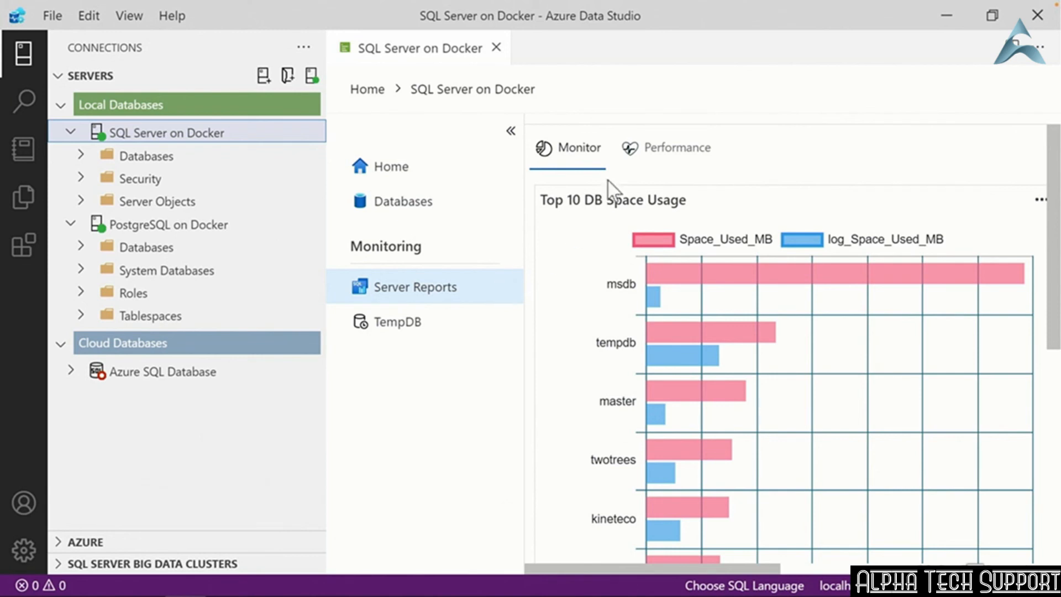
# - Examine the wait counts chart in the Performance reports and the contention charts in the TempDB monitoring page
pyautogui.click(670, 163)
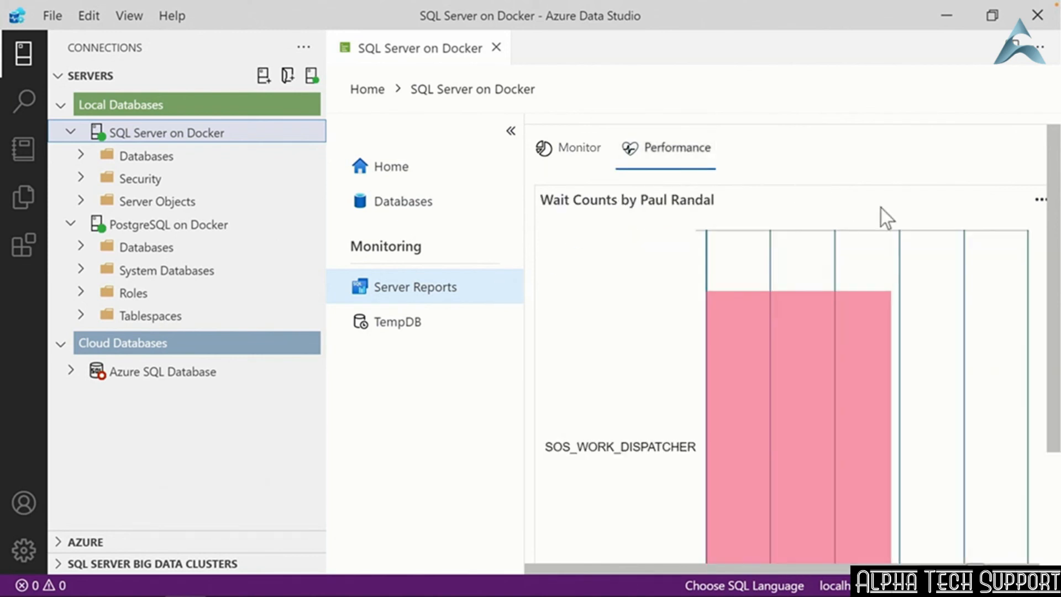
pyautogui.moveTo(1048, 249); pyautogui.dragTo(1049, 409)
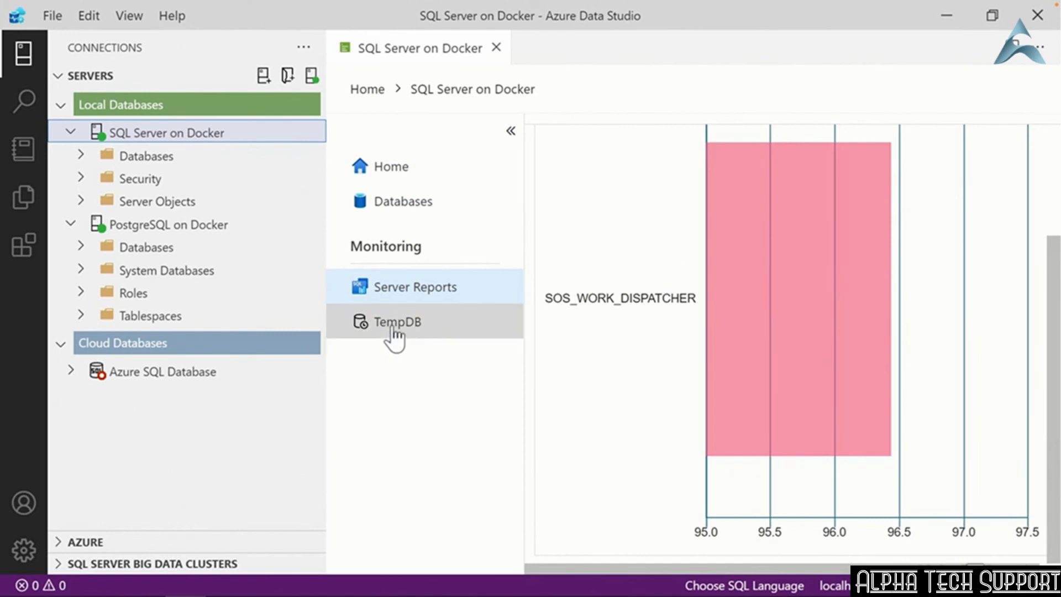
pyautogui.click(393, 329)
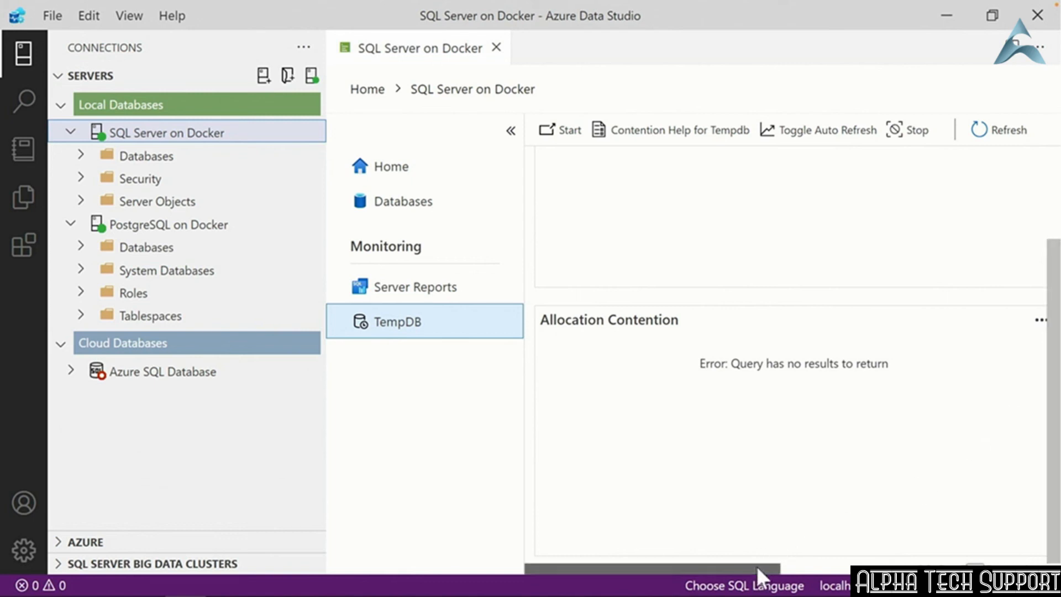
pyautogui.moveTo(757, 565); pyautogui.dragTo(929, 561)
pyautogui.moveTo(1048, 463); pyautogui.dragTo(1044, 310)
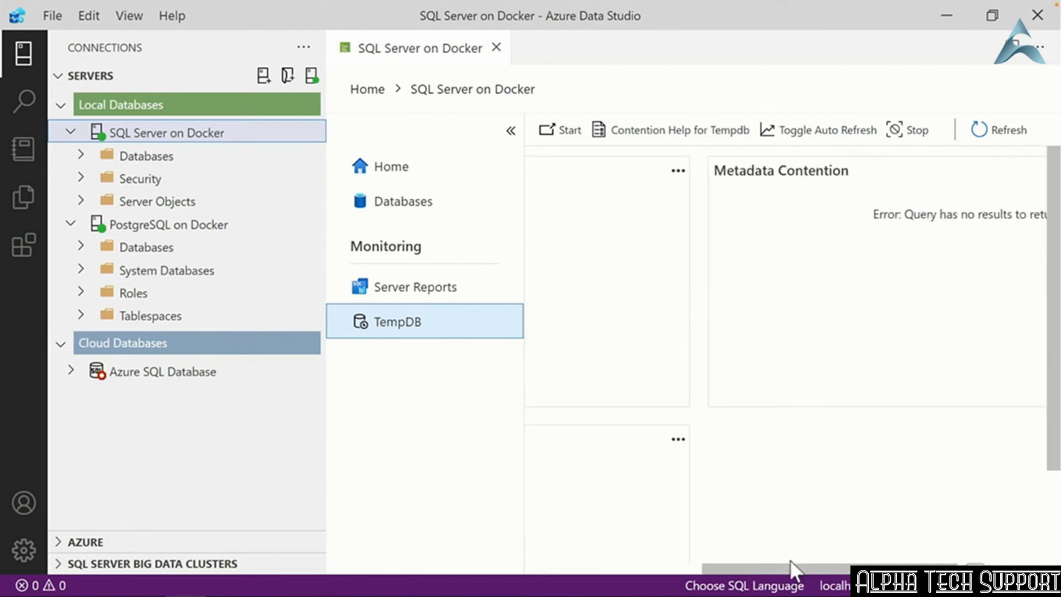
pyautogui.moveTo(791, 568); pyautogui.dragTo(604, 562)
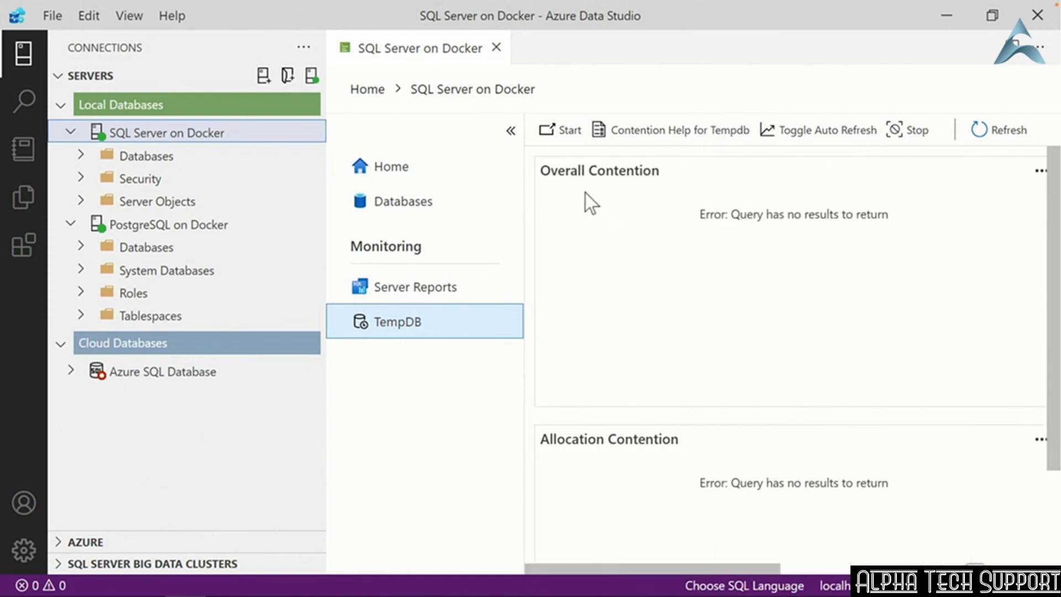
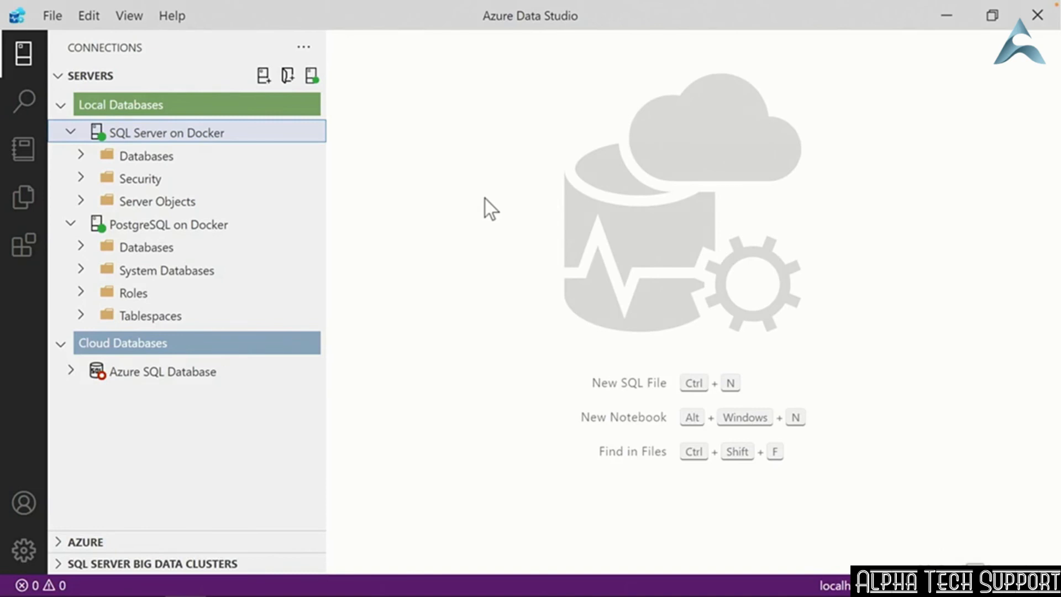
# - Search the extension marketplace for "whoisactive" and install the whoisactive extension
pyautogui.click(22, 249)
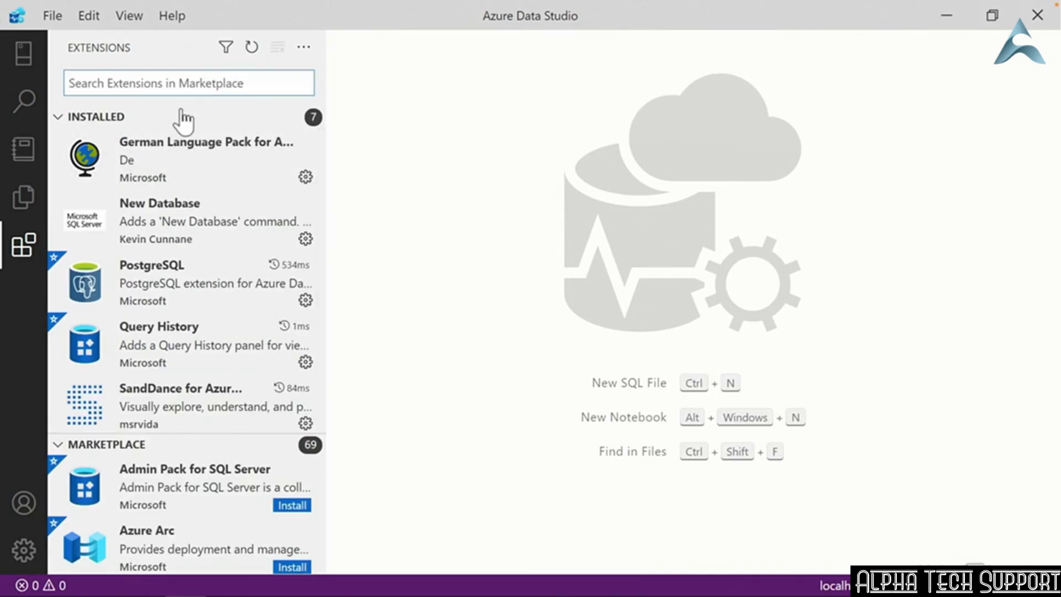
pyautogui.write('whoisactive')
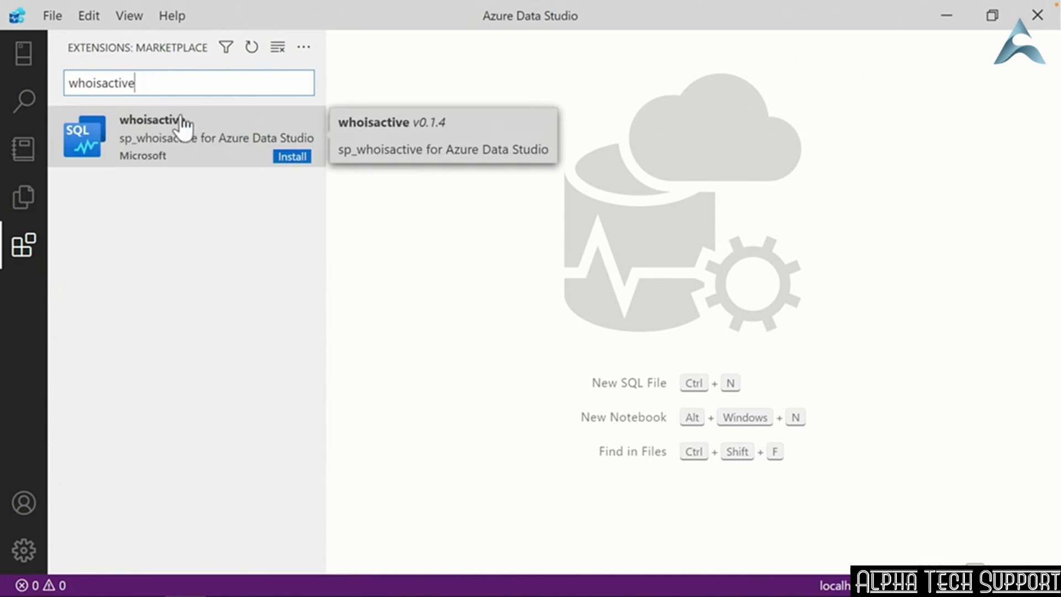
pyautogui.click(181, 133)
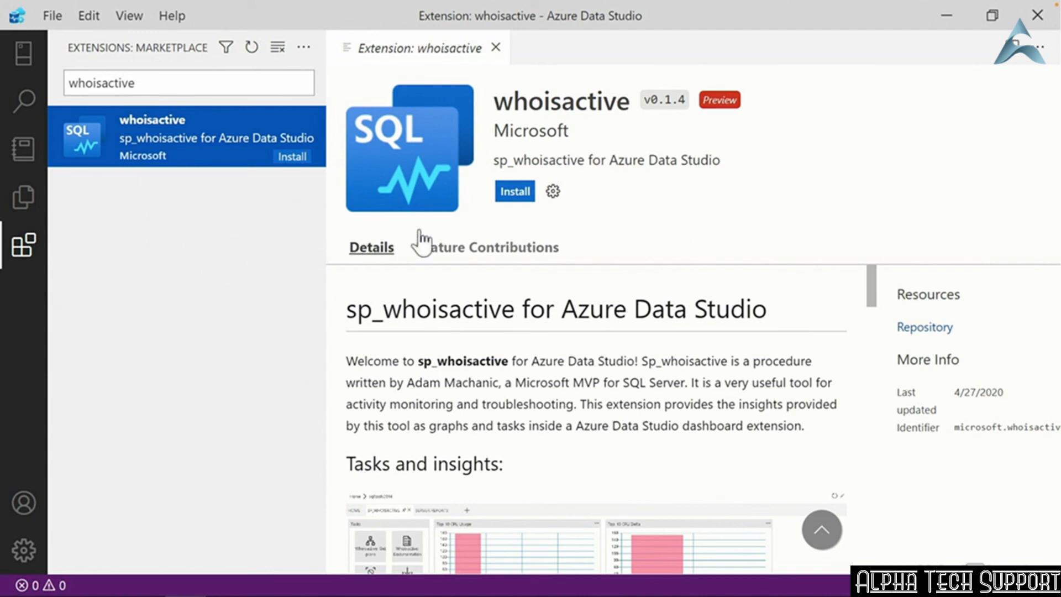
pyautogui.click(506, 195)
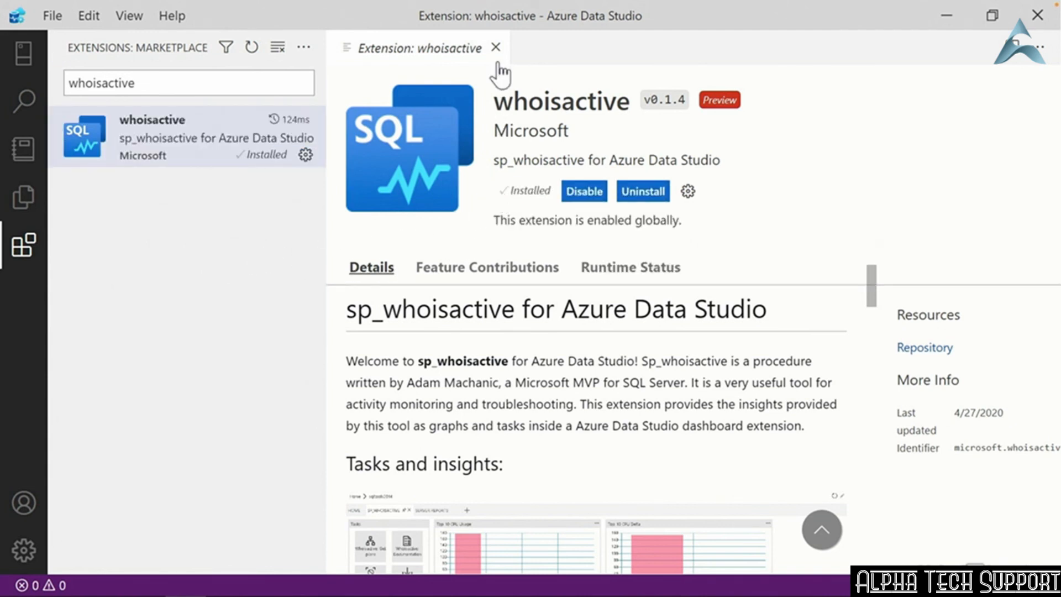
# - Close the whoisactive extension page and show the sp_whoisactive monitoring page in the SQL Server on Docker dashboard, with the connections list hidden
pyautogui.click(495, 47)
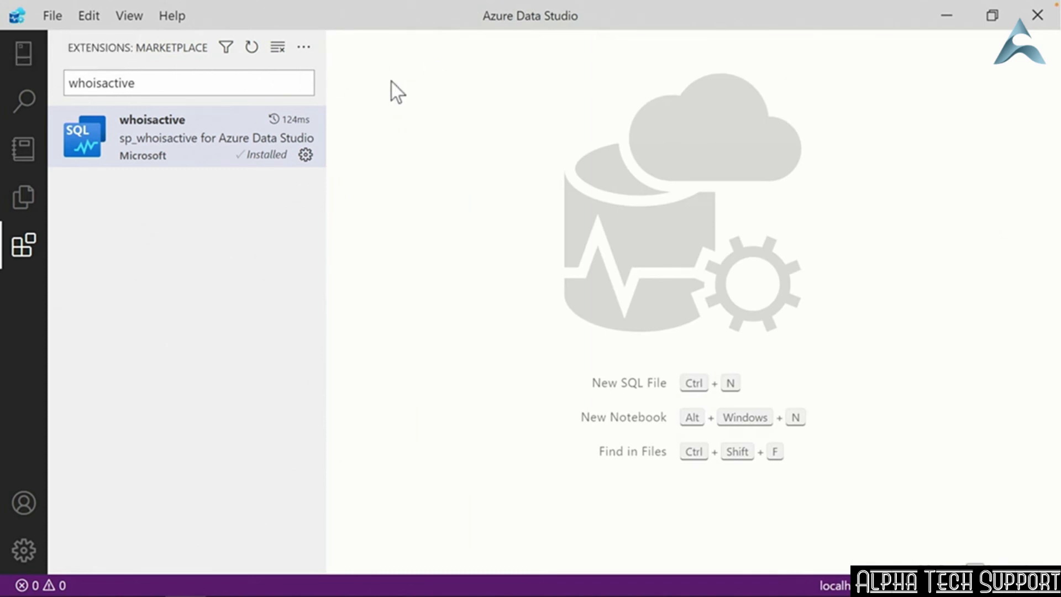
pyautogui.click(24, 59)
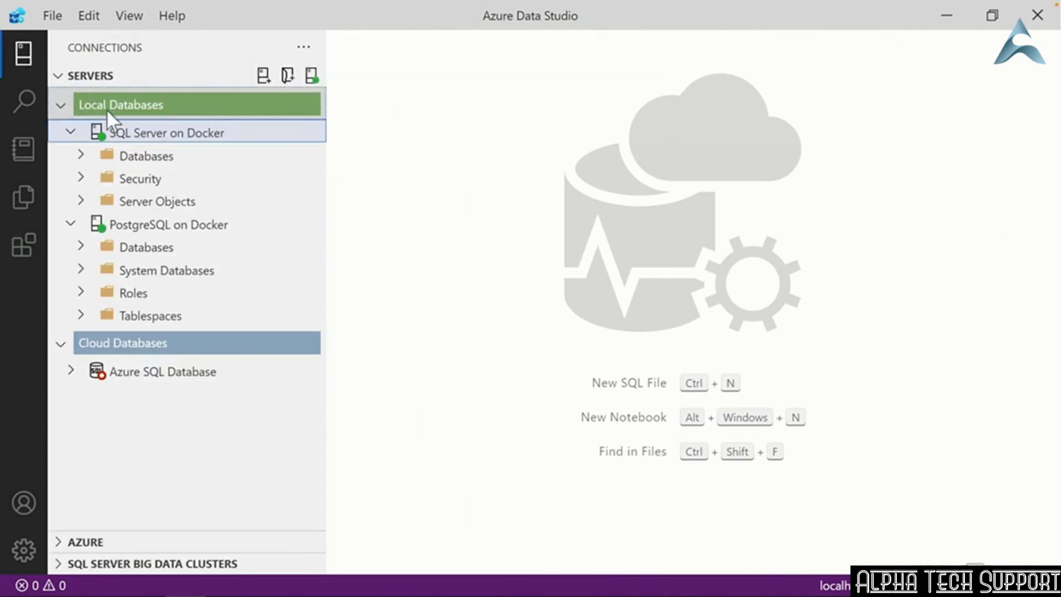
pyautogui.doubleClick(148, 138)
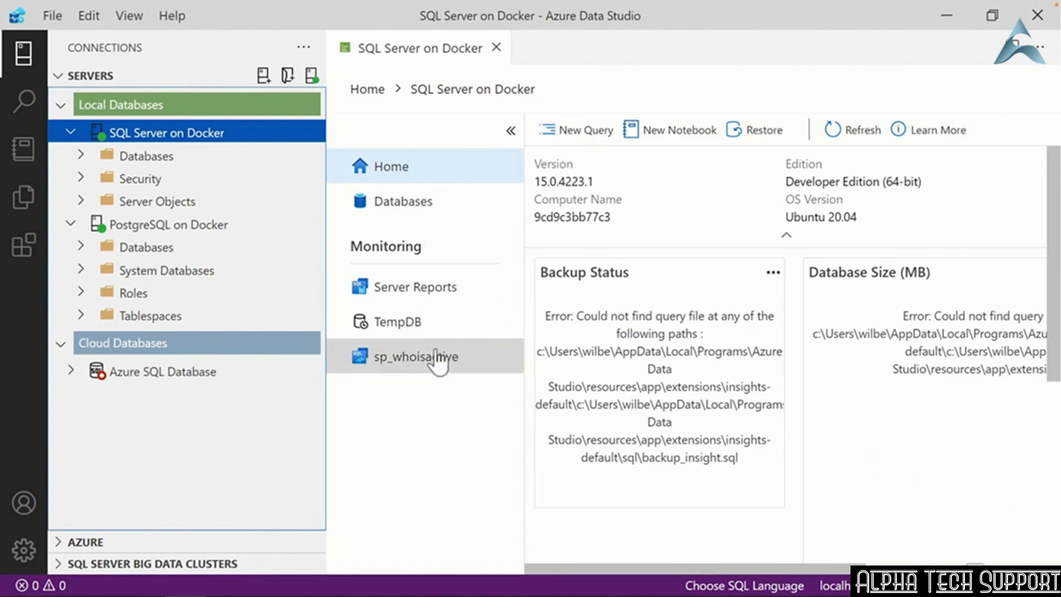
pyautogui.click(408, 369)
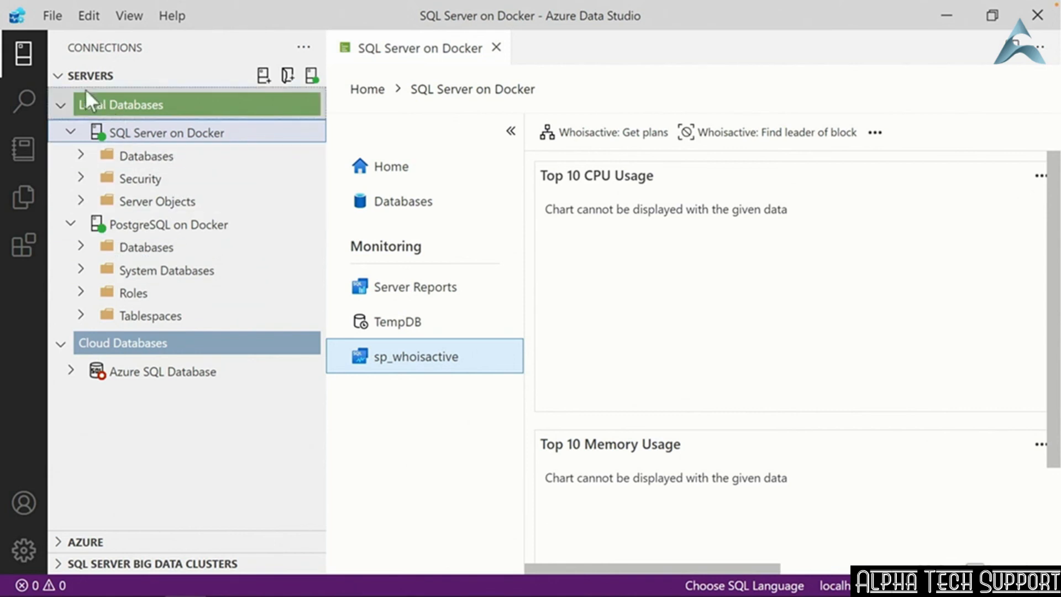
pyautogui.click(26, 59)
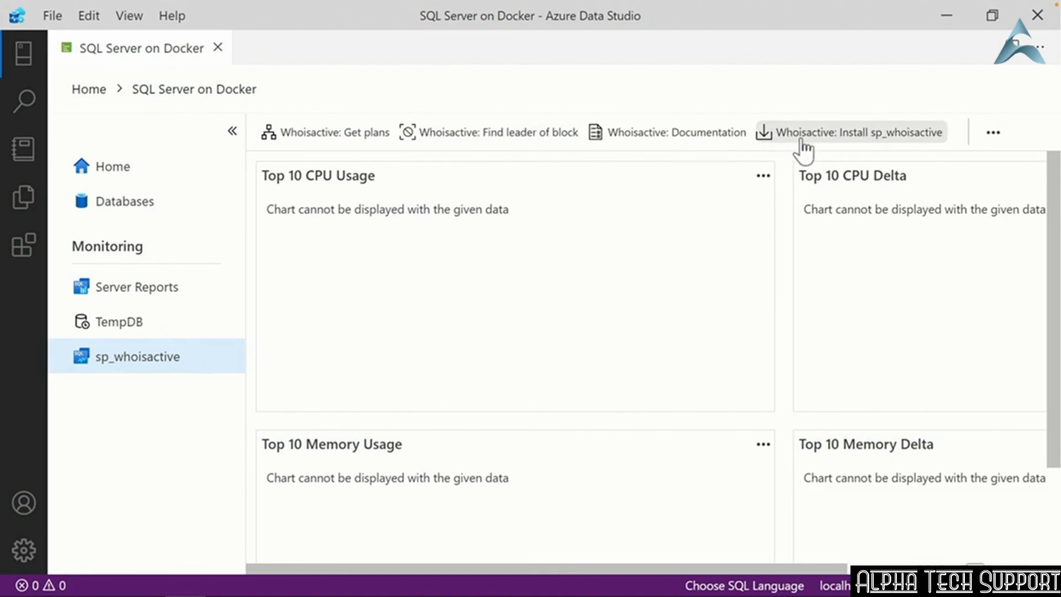
# - Follow the sp_whoisactive install link to its GitHub repository, copy the contents of sp_WhoIsActive.sql, and close the browser
pyautogui.click(882, 138)
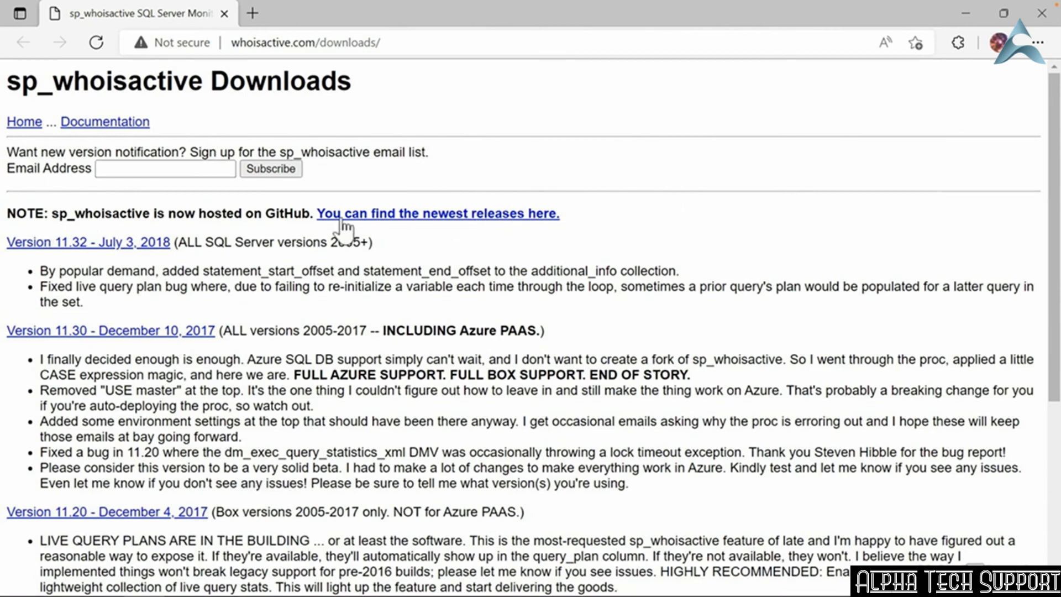
pyautogui.click(417, 213)
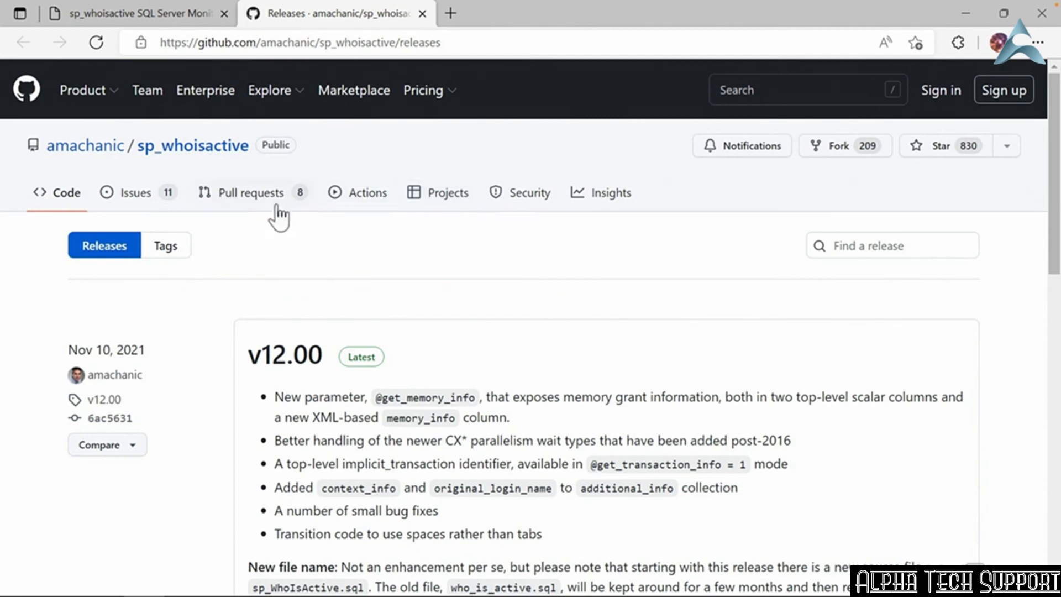
pyautogui.click(62, 203)
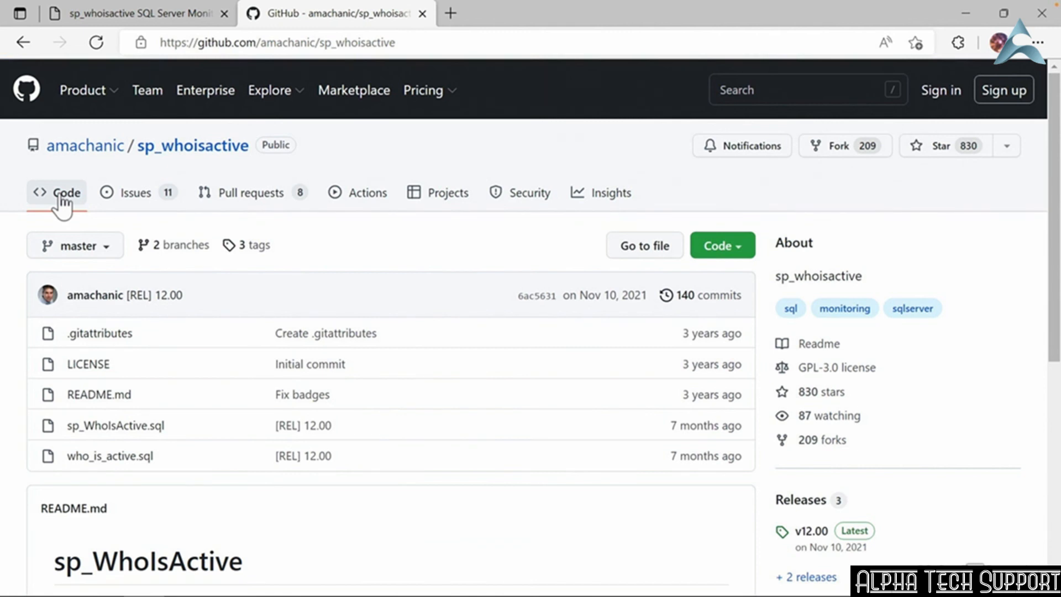
pyautogui.click(113, 430)
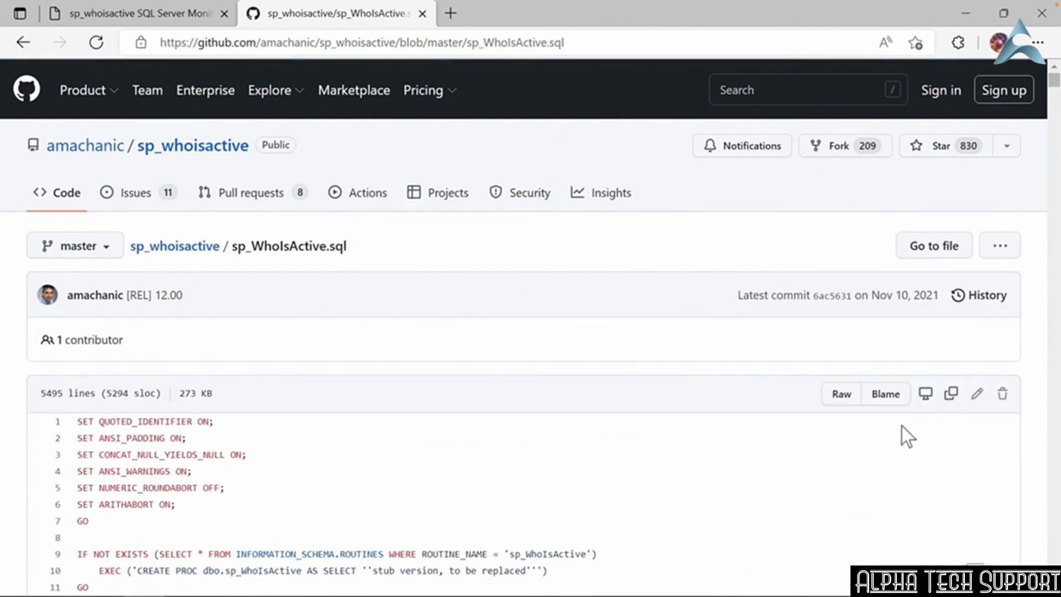
pyautogui.click(952, 395)
pyautogui.click(1042, 15)
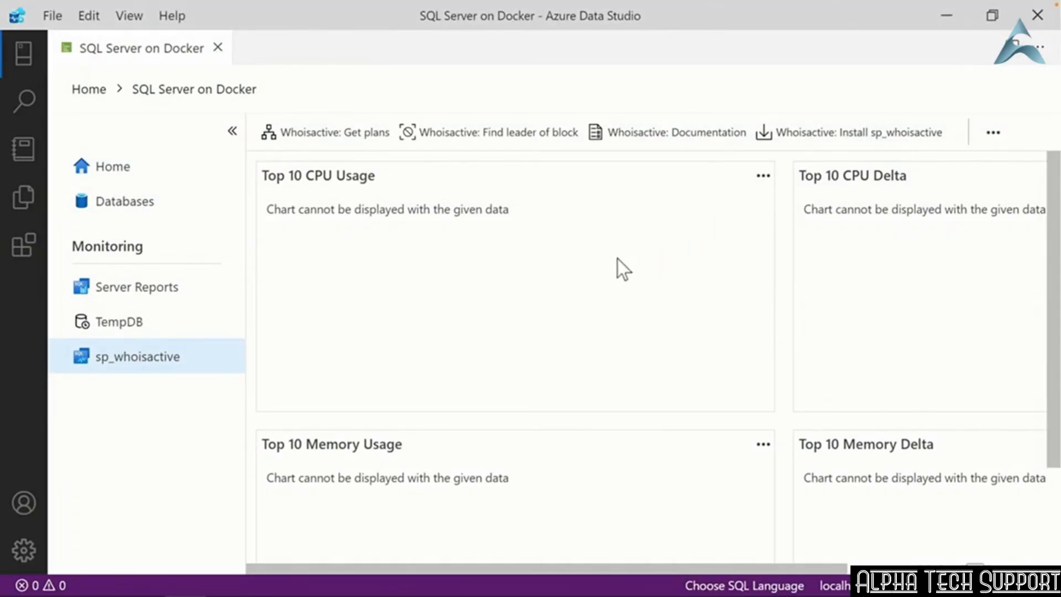
# - Run the copied sp_WhoIsActive script in a new query on SQL Server on Docker, and close the query without saving
pyautogui.click(15, 55)
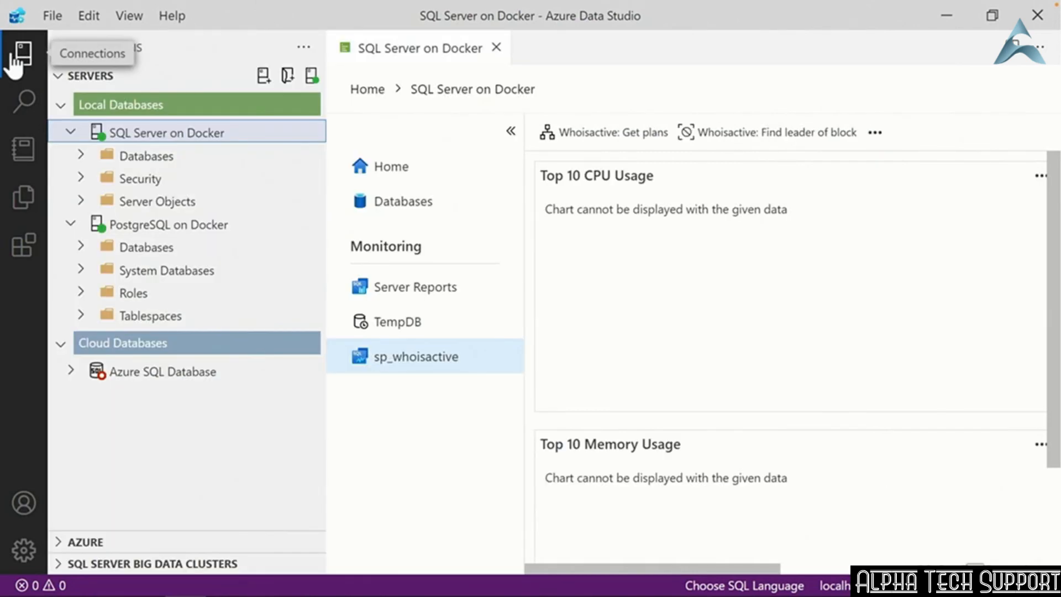
pyautogui.rightClick(152, 133)
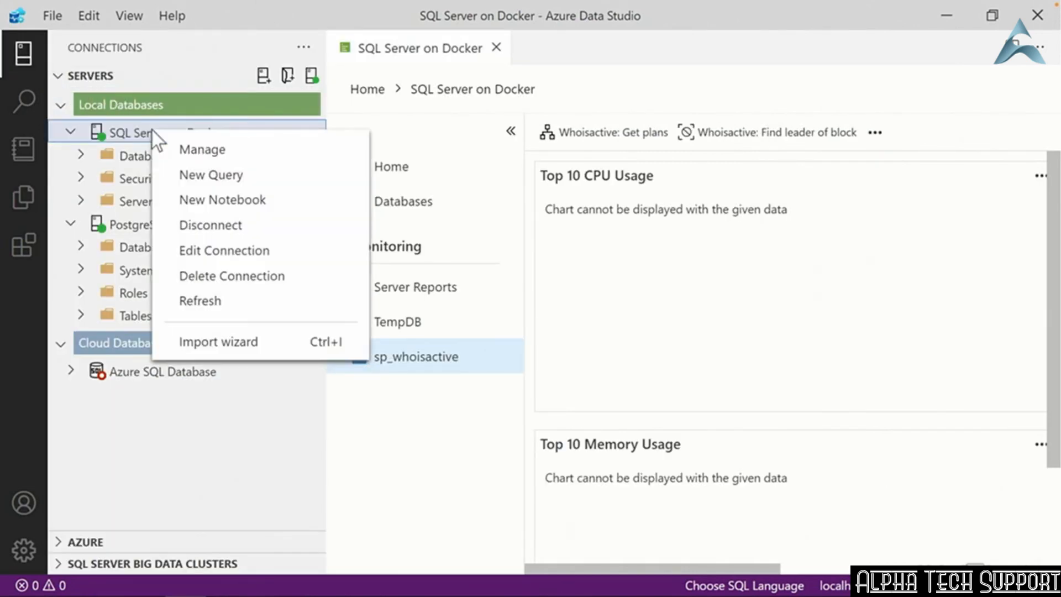
pyautogui.click(217, 182)
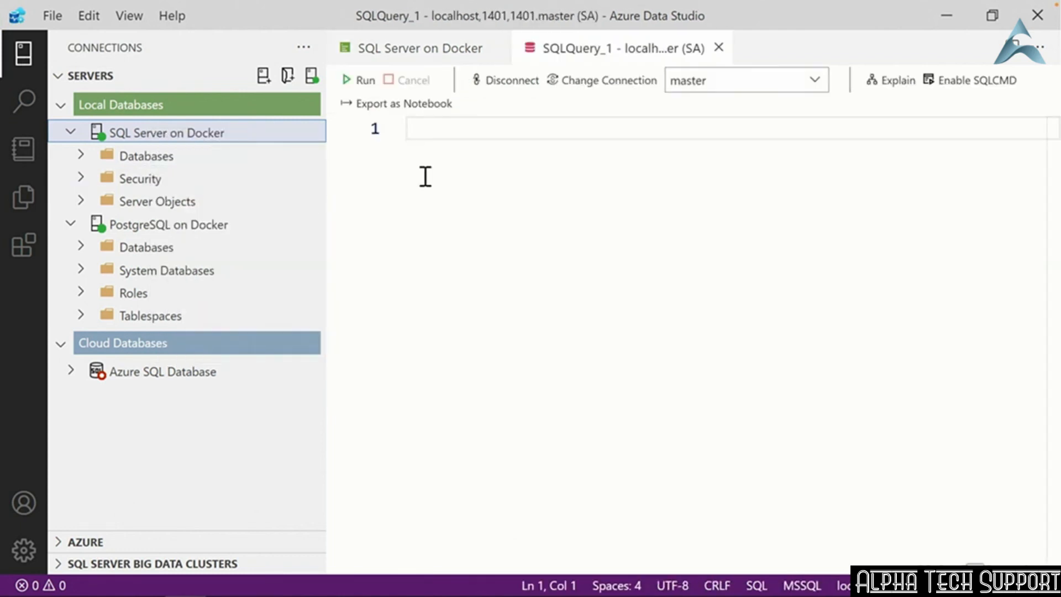
pyautogui.hotkey('ctrl', 'v')
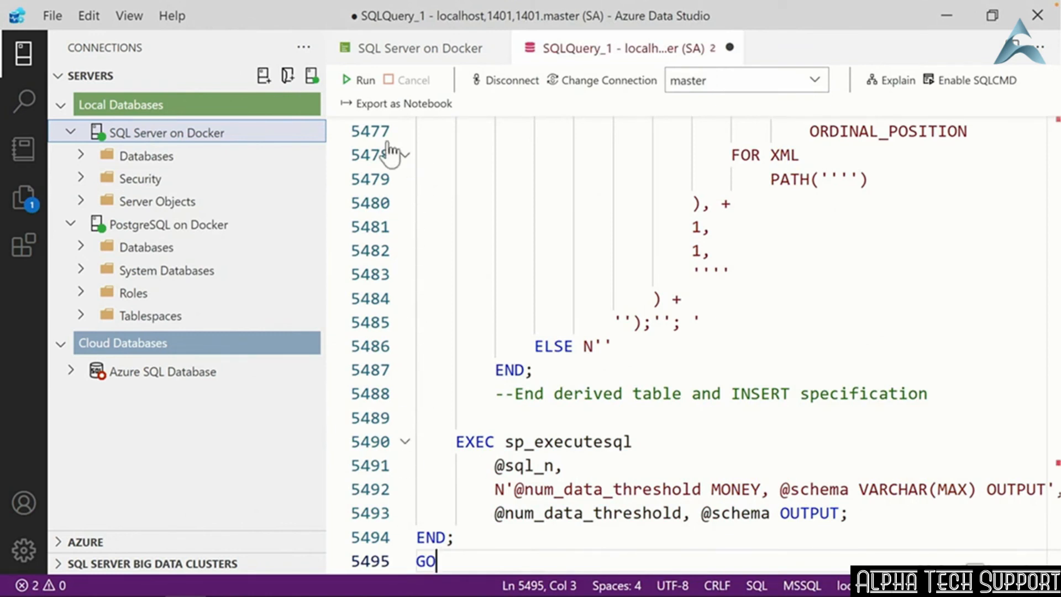
pyautogui.click(360, 81)
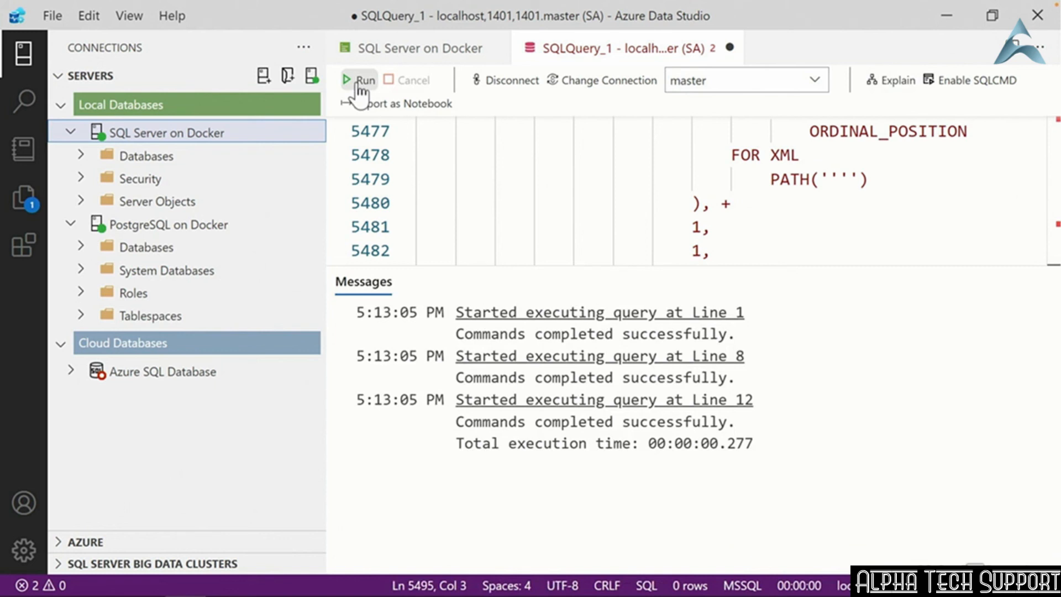
pyautogui.click(730, 47)
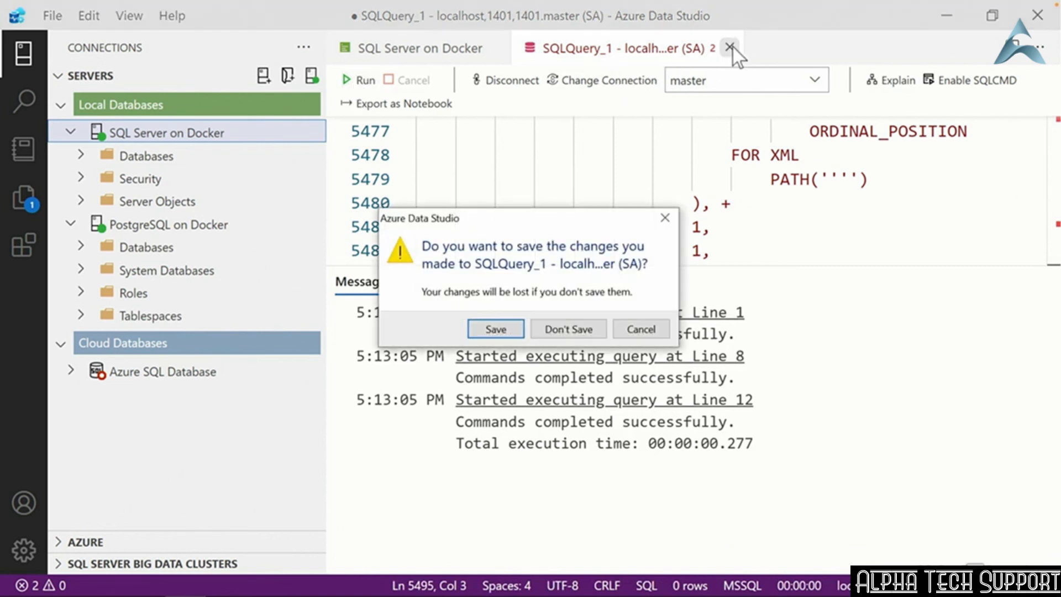
pyautogui.click(569, 329)
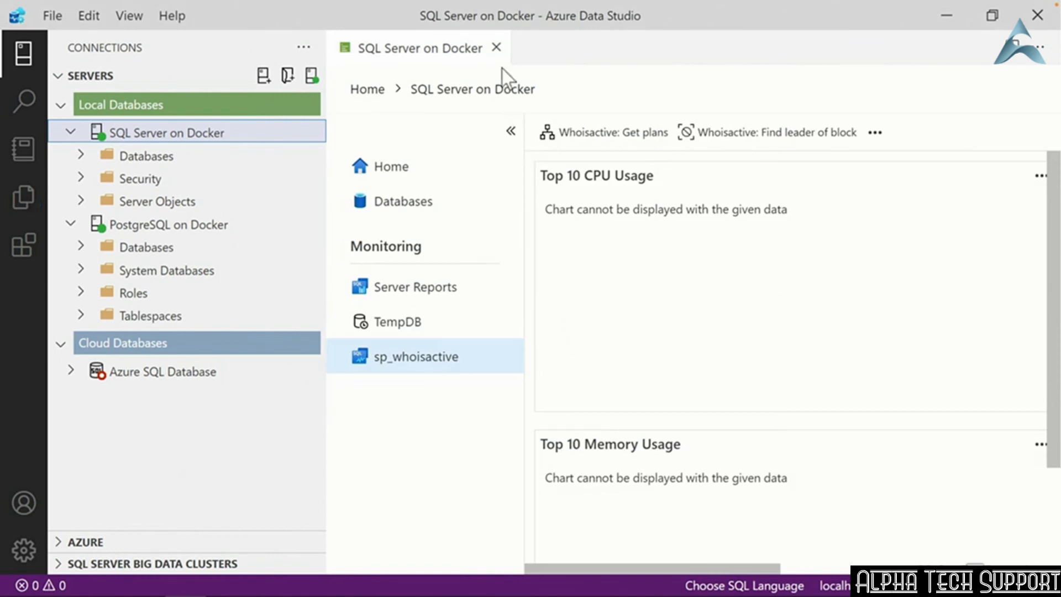
# - Reopen the SQL Server on Docker dashboard and examine the CPU and memory charts on its sp_whoisactive page
pyautogui.click(496, 48)
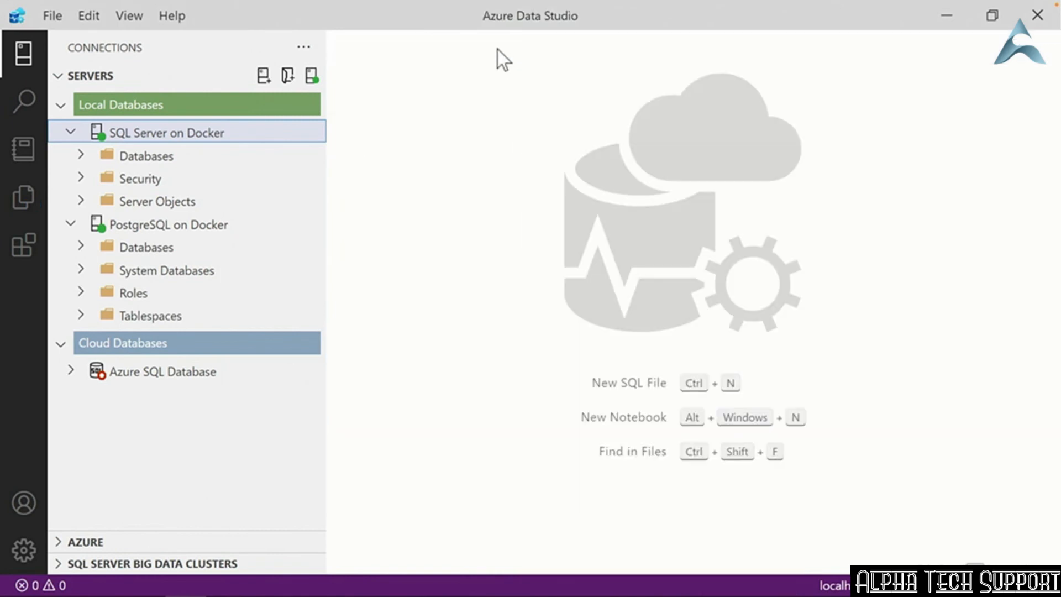
pyautogui.doubleClick(172, 138)
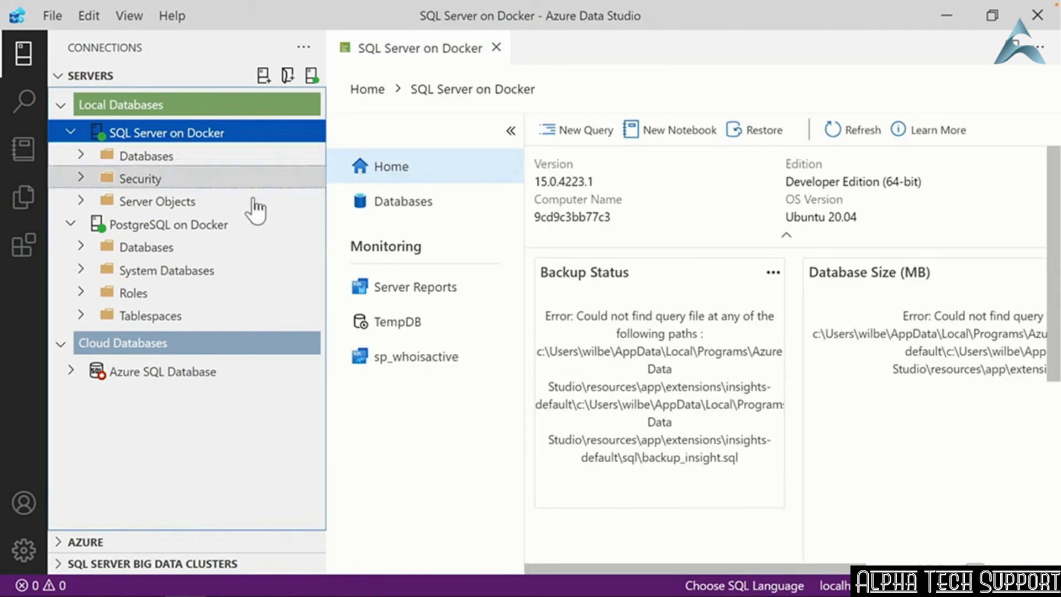
pyautogui.click(422, 363)
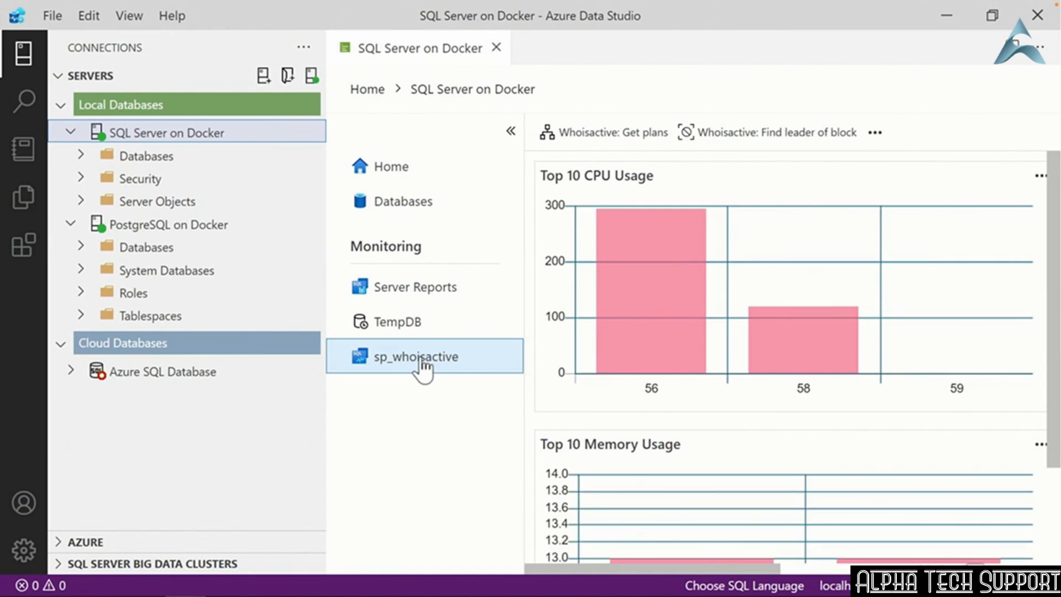
pyautogui.moveTo(755, 358)
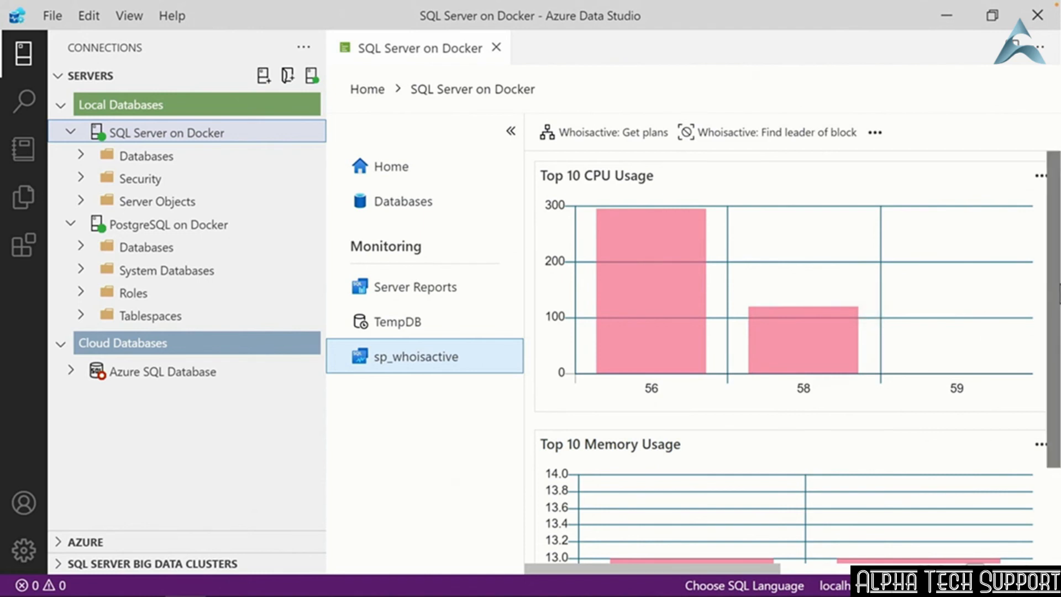
pyautogui.scroll(-3, 883, 346)
pyautogui.moveTo(920, 465)
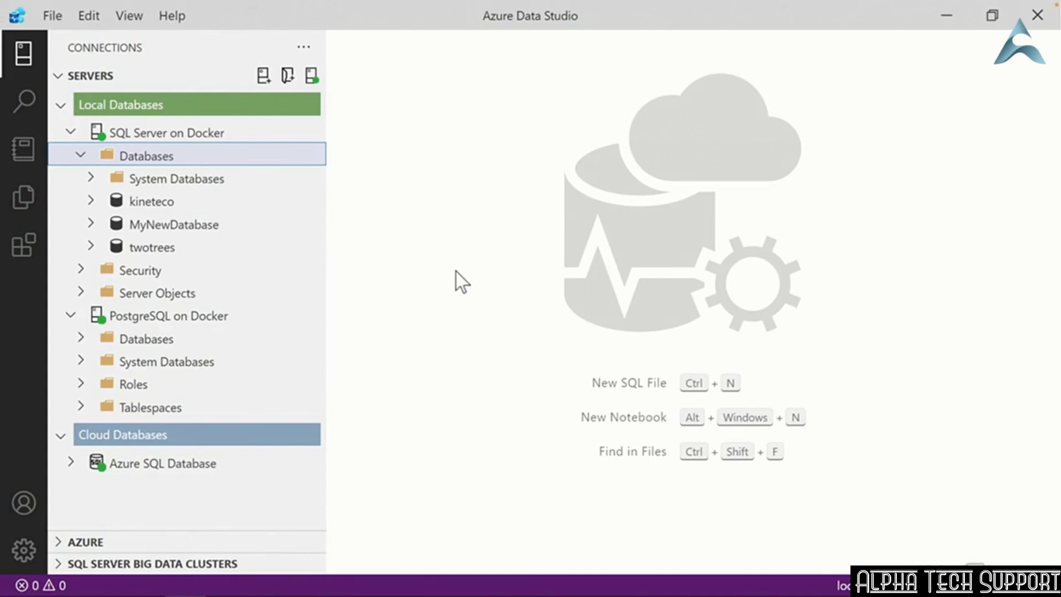
# - Change the color theme to Dark Azure Data Studio (default dark)
pyautogui.click(23, 550)
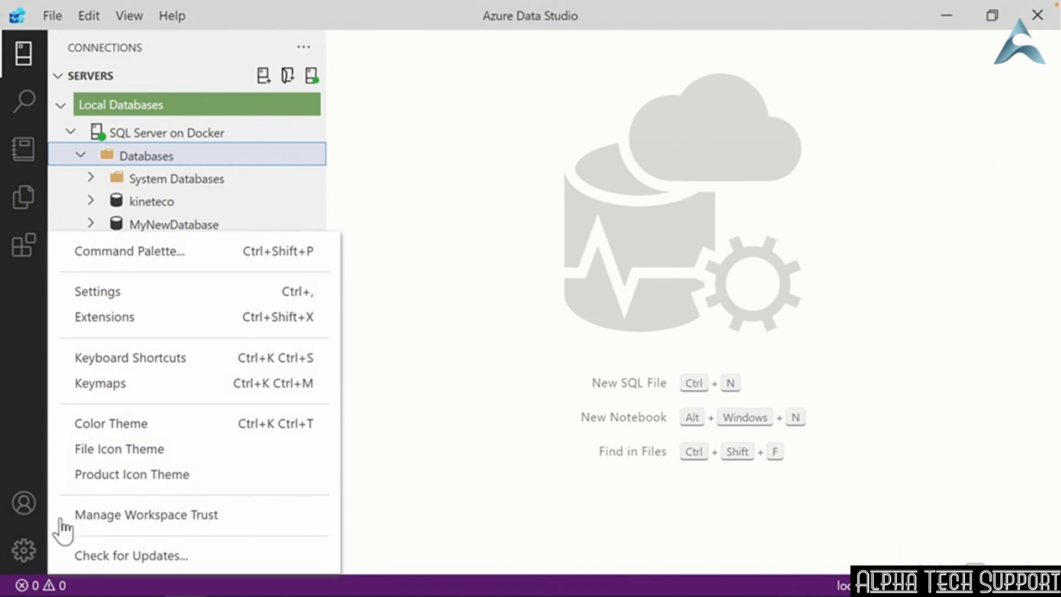
pyautogui.click(143, 425)
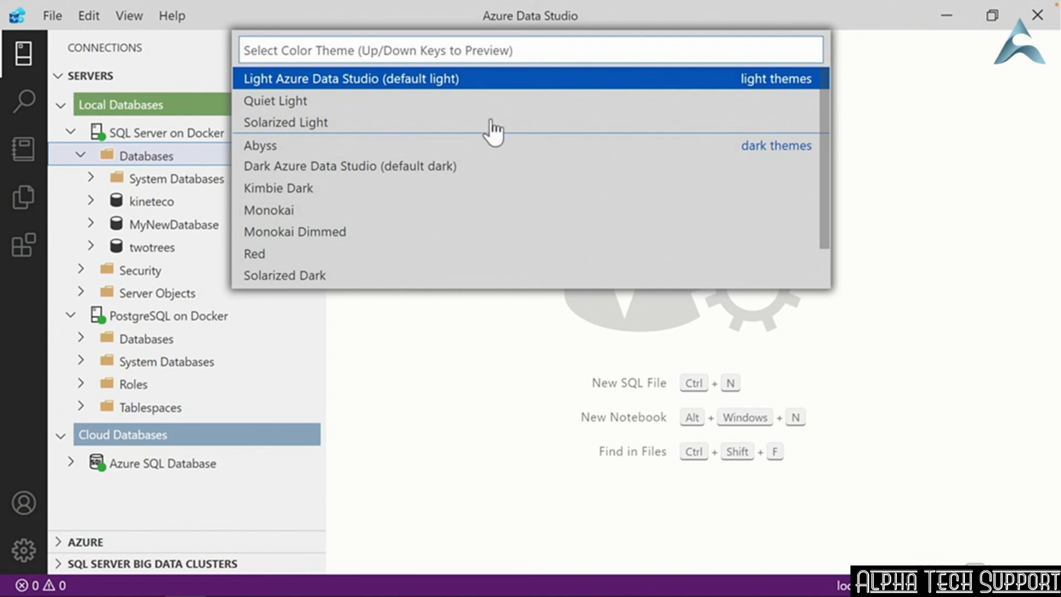
pyautogui.moveTo(821, 164); pyautogui.dragTo(821, 219)
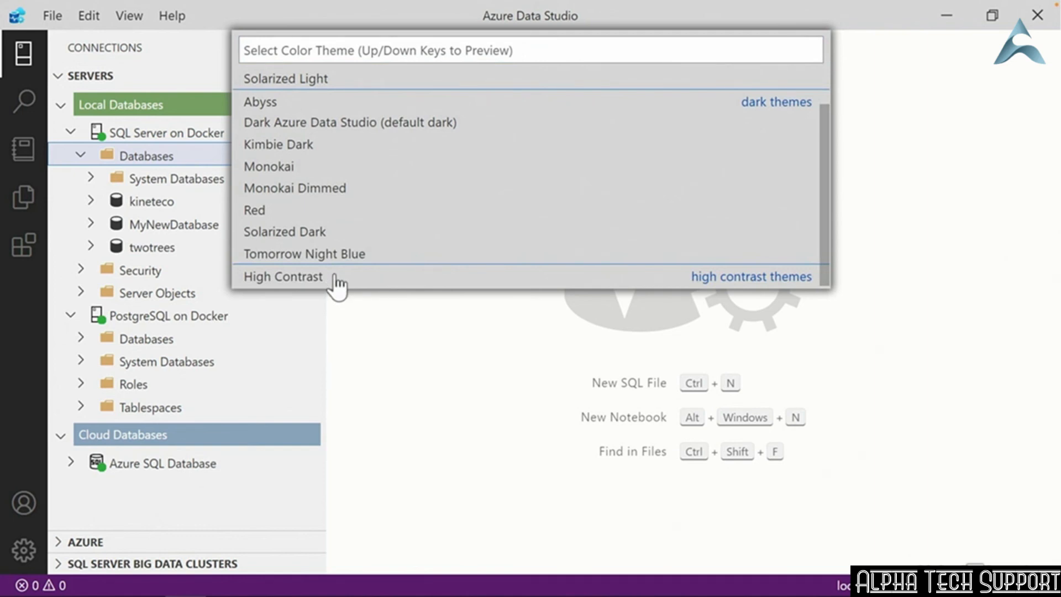
pyautogui.click(325, 125)
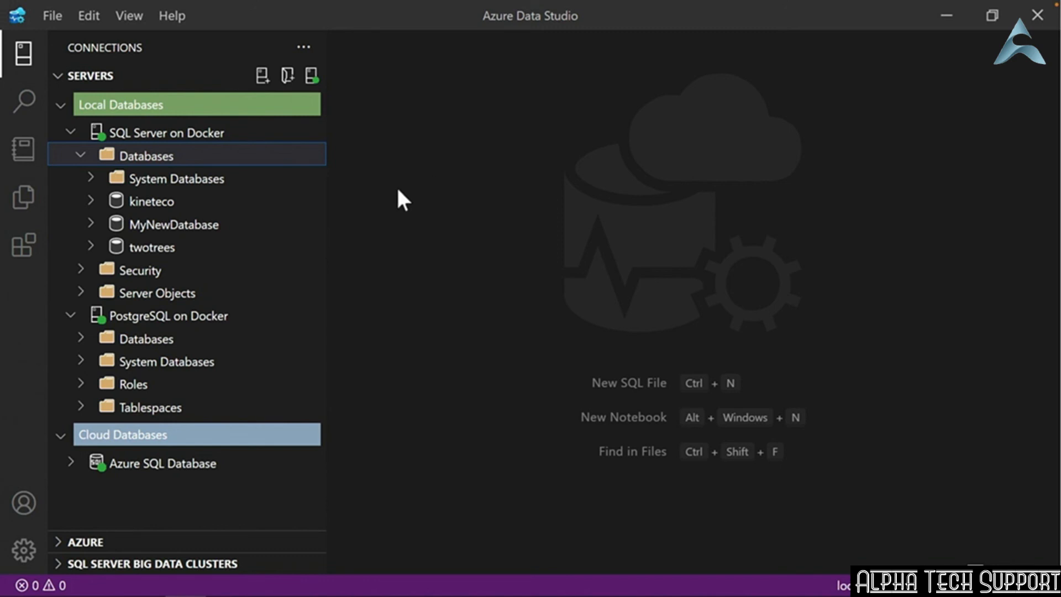
# - Generate the Create script for the dbo.department table in the kineteco database
pyautogui.click(91, 201)
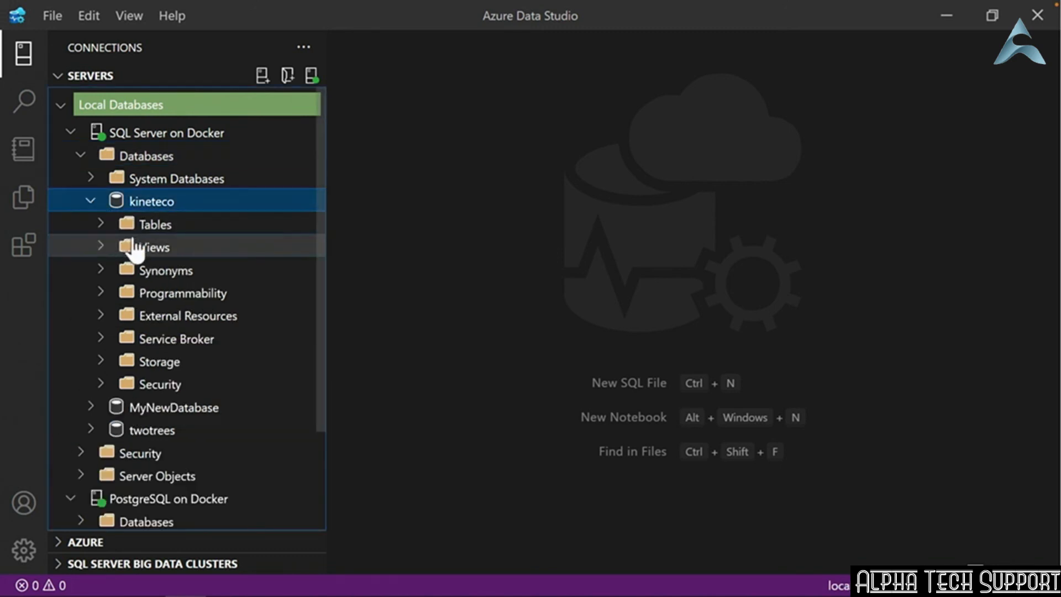
pyautogui.click(105, 225)
pyautogui.rightClick(174, 247)
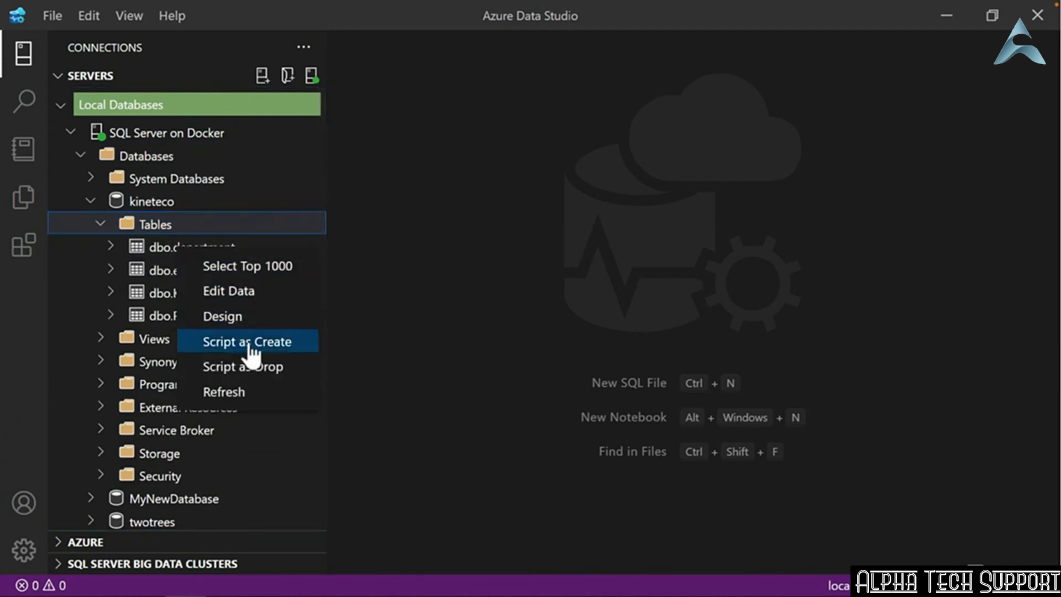
pyautogui.press('Escape')
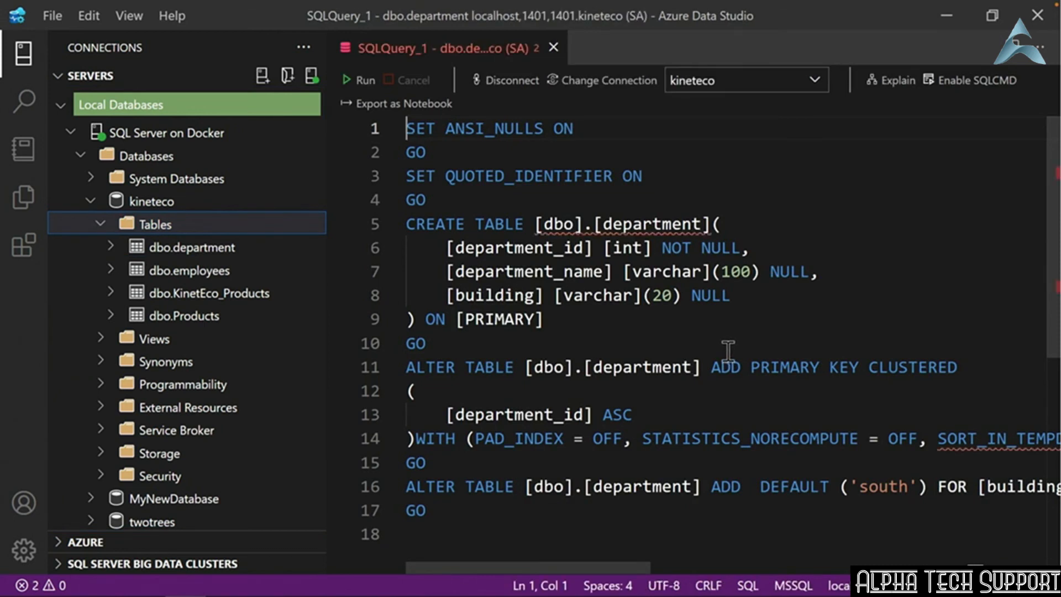
# - Switch the color theme to Monokai Dimmed
pyautogui.click(24, 549)
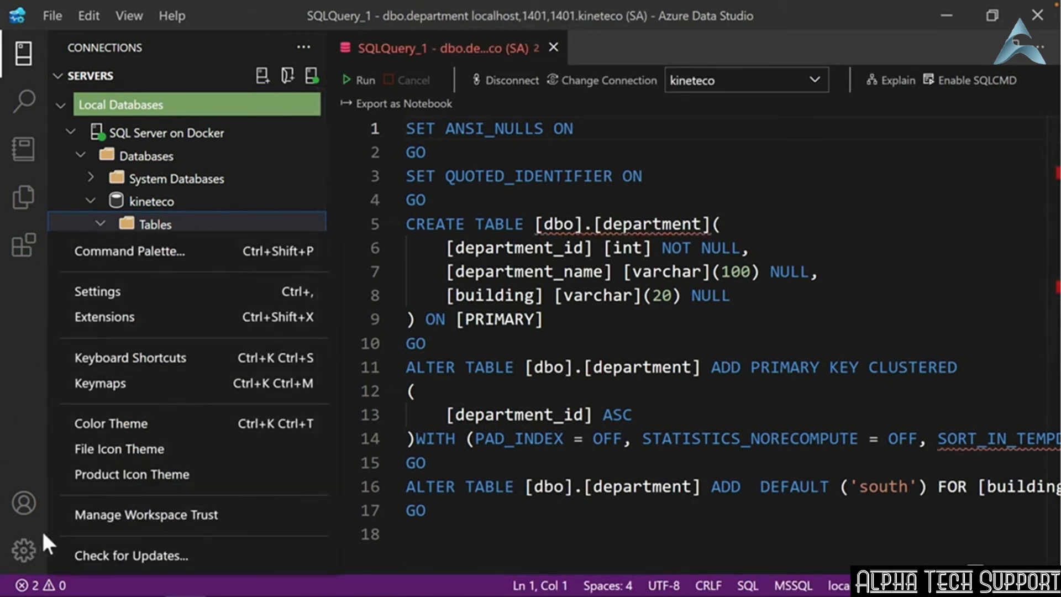
pyautogui.click(127, 424)
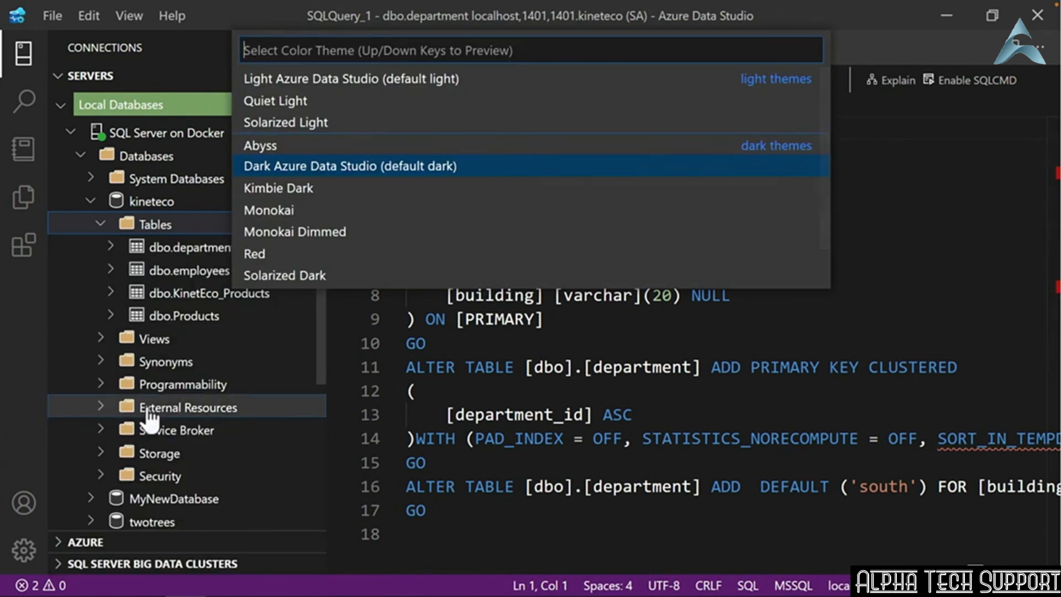
pyautogui.click(285, 235)
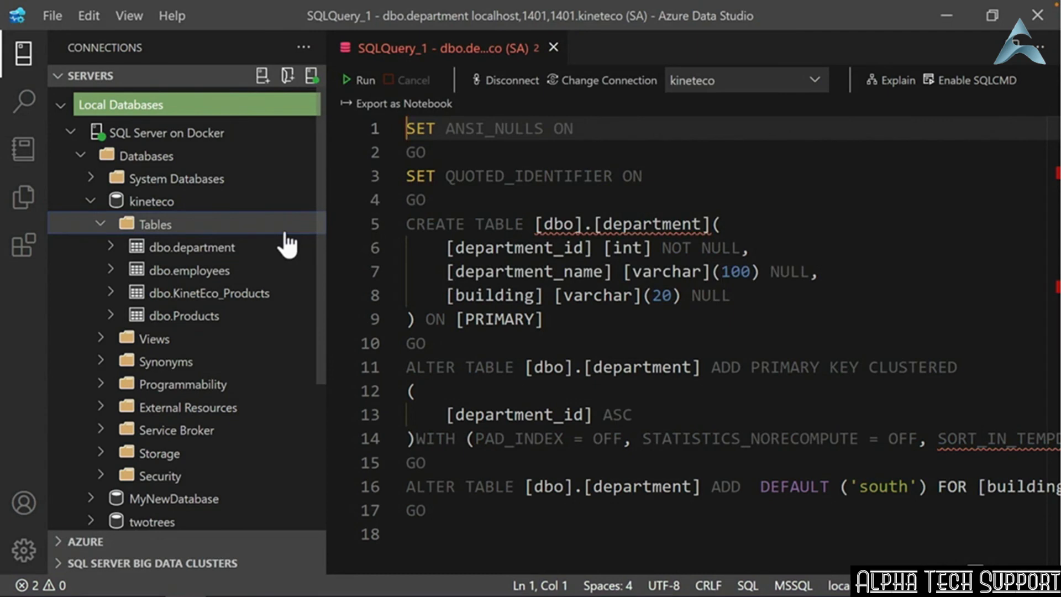
# - Set the color theme to Solarized Dark
pyautogui.click(25, 549)
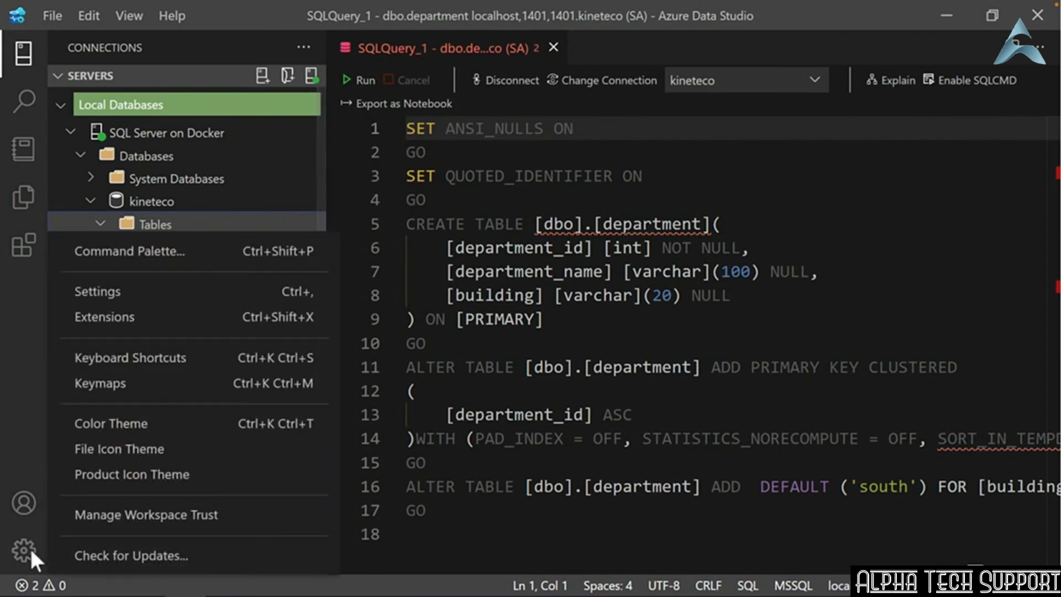
pyautogui.click(121, 423)
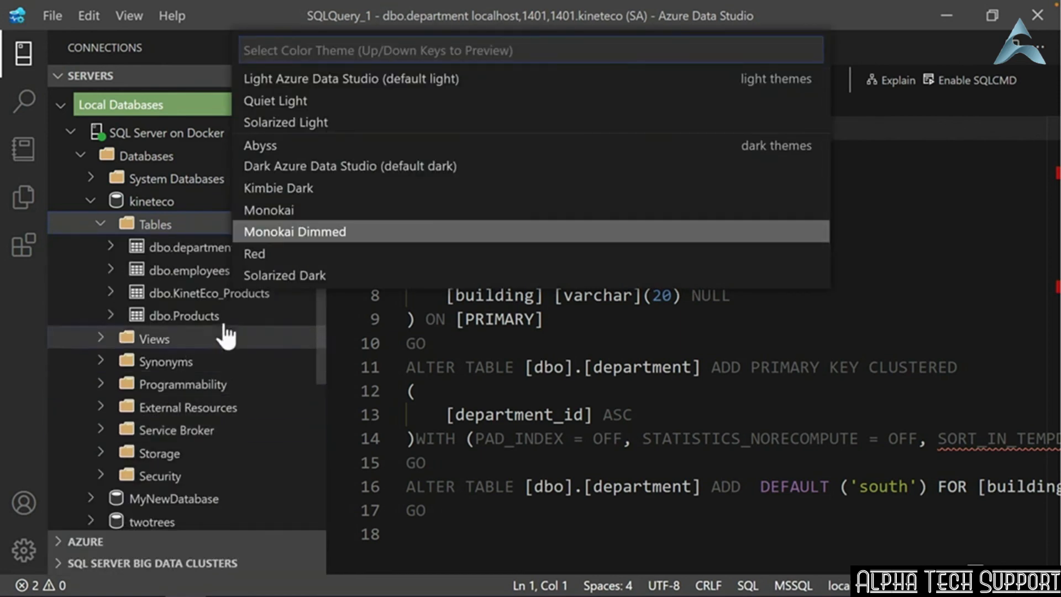
pyautogui.click(315, 275)
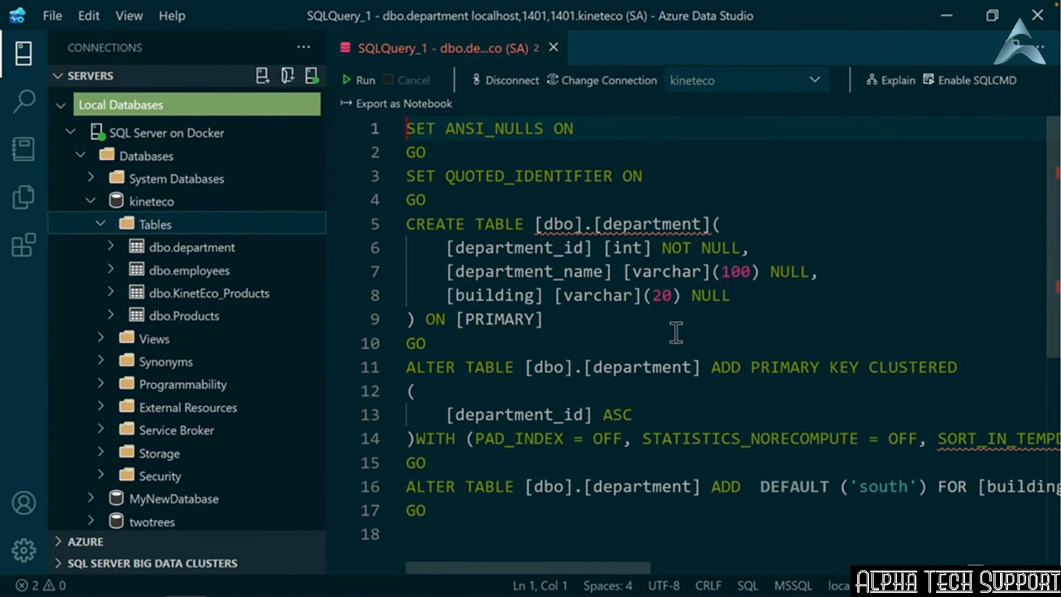
# - Search the extensions marketplace for "theme" and review the details of the Pastelin theme extension
pyautogui.click(23, 245)
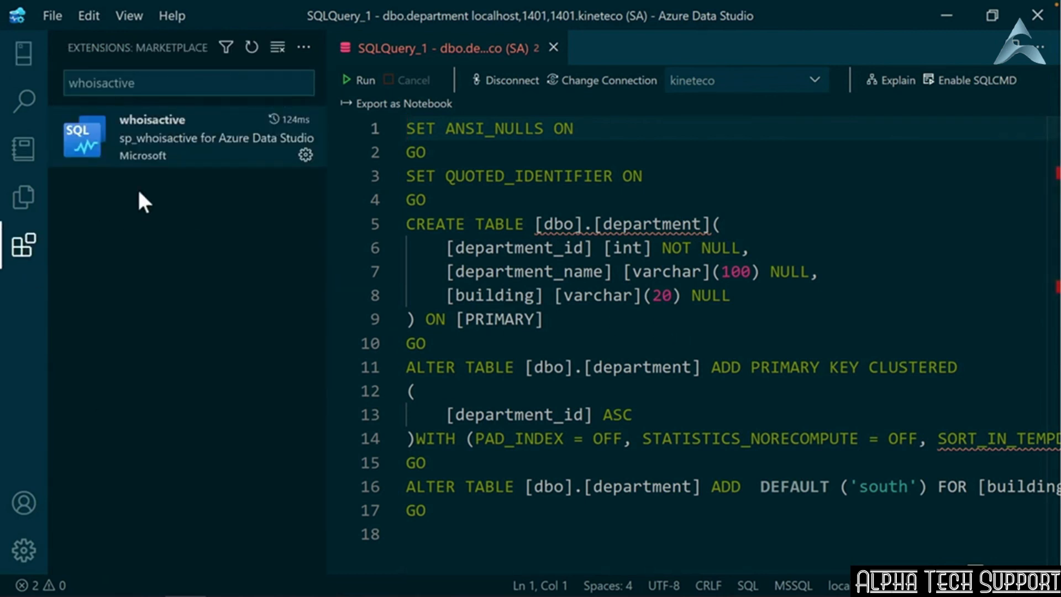
pyautogui.doubleClick(142, 83)
pyautogui.write('theme')
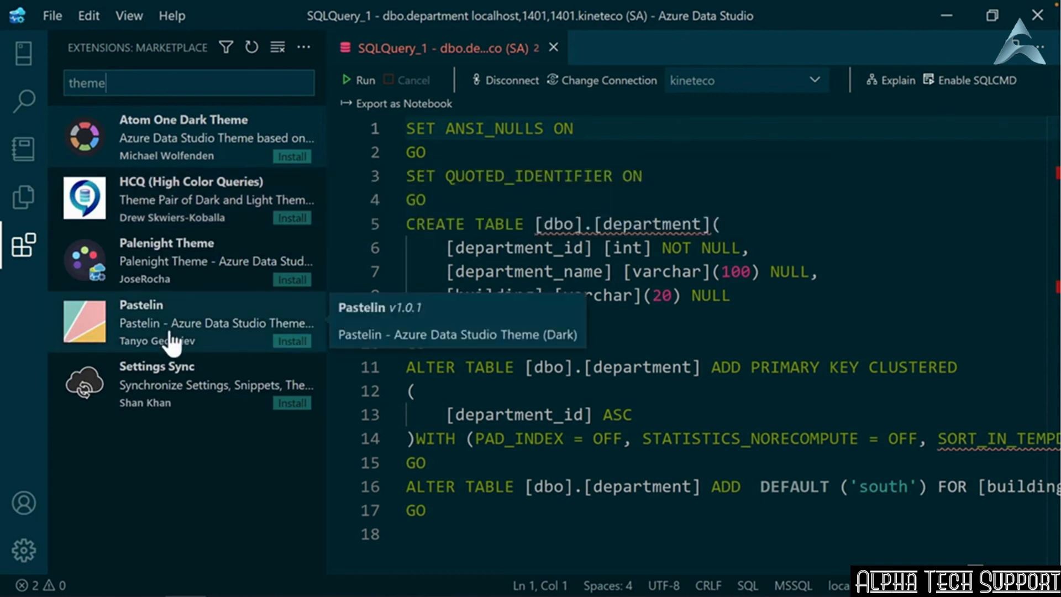
pyautogui.press('Down')
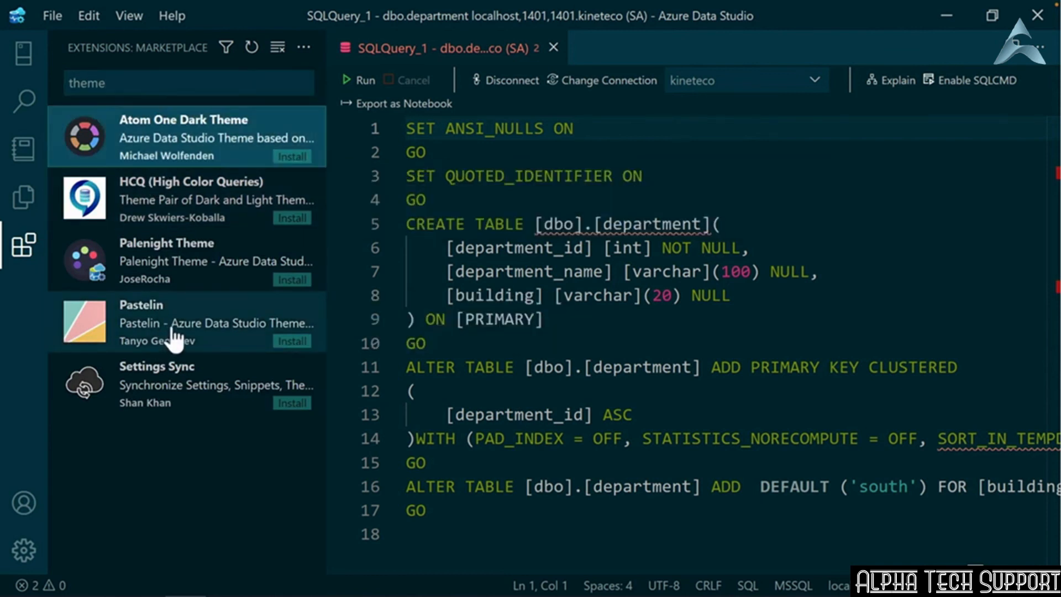
pyautogui.click(175, 334)
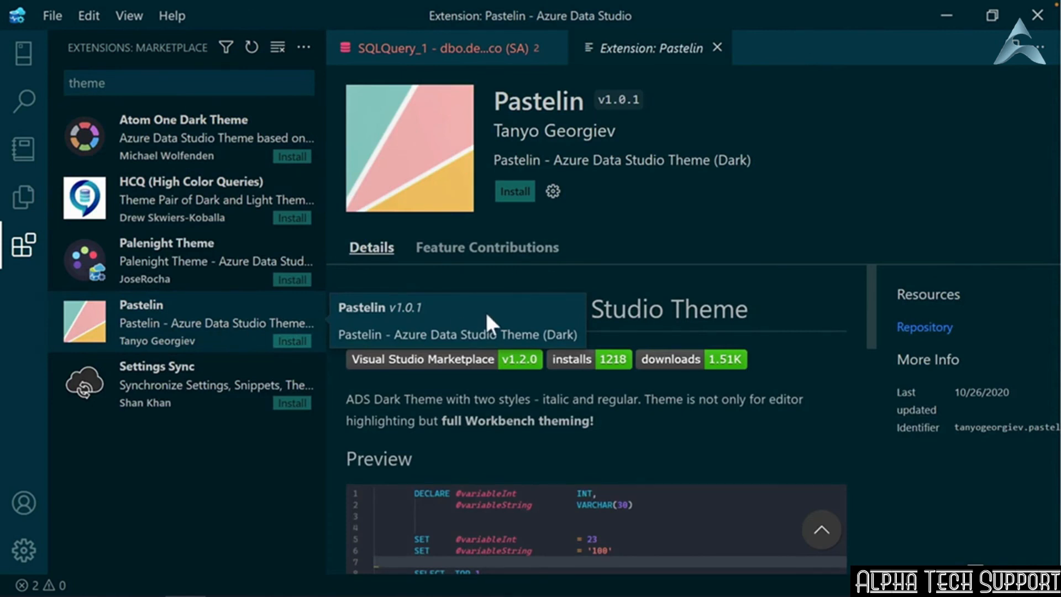
pyautogui.moveTo(867, 285); pyautogui.dragTo(864, 350)
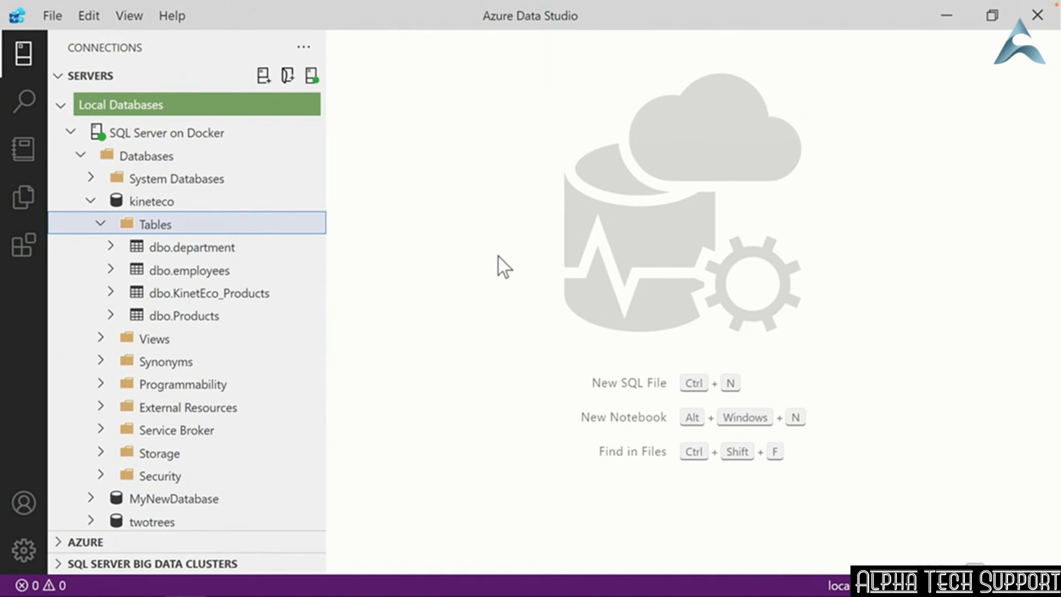
# - Open the program settings and browse from the Text Editor font options through to the Window zoom options
pyautogui.click(26, 549)
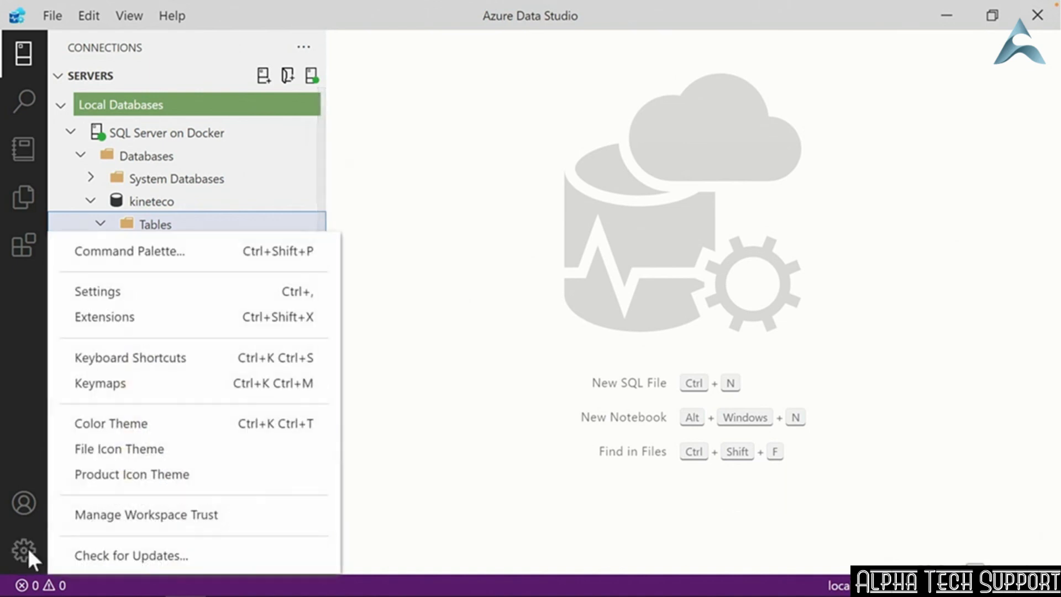
pyautogui.click(131, 298)
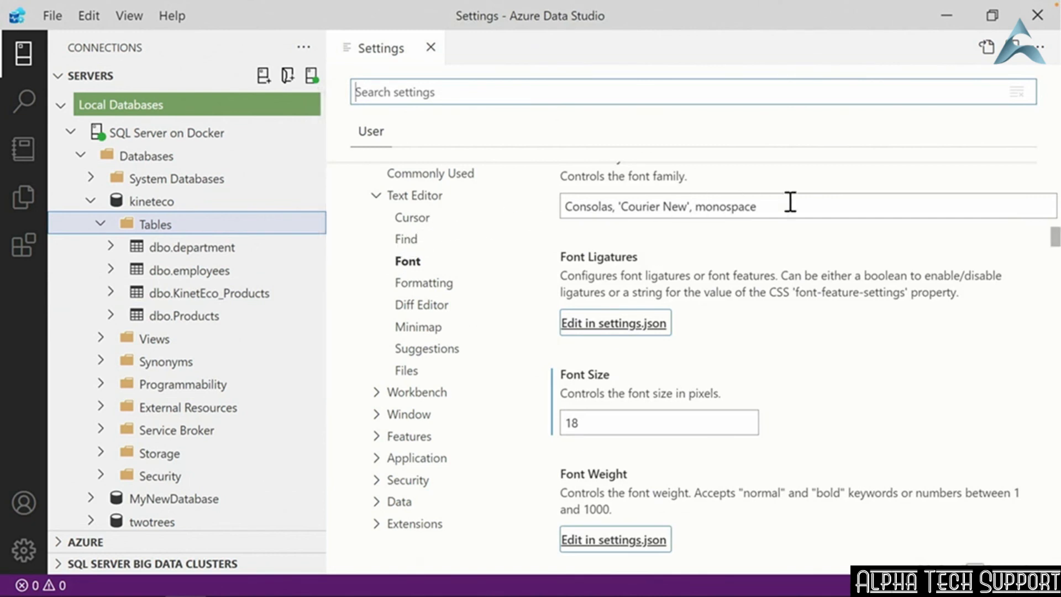
pyautogui.moveTo(1055, 237); pyautogui.dragTo(1055, 362)
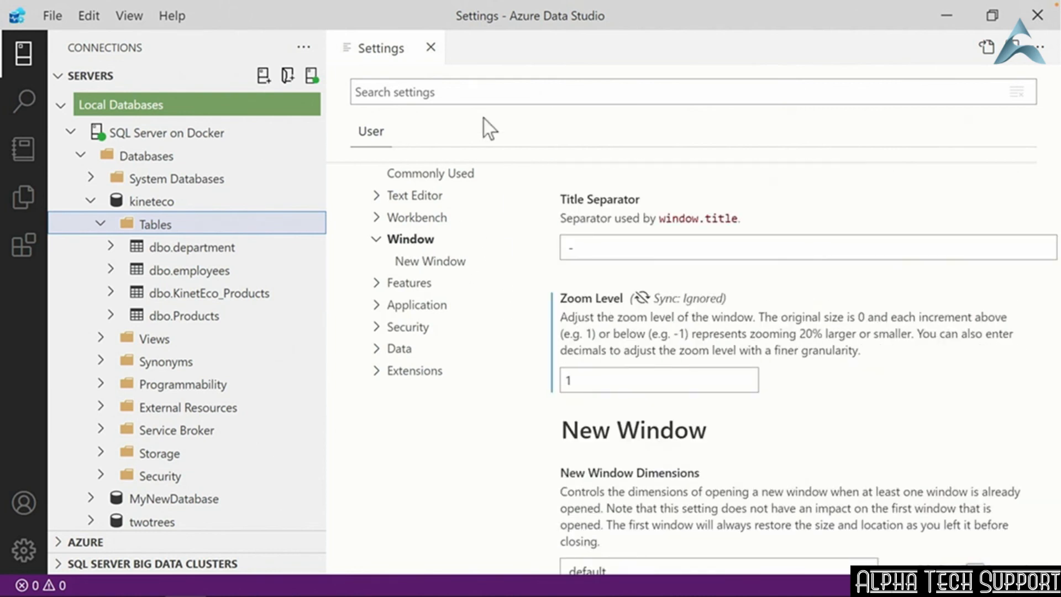
# - Search the settings for "font", look through the matching options, and clear the search
pyautogui.click(484, 97)
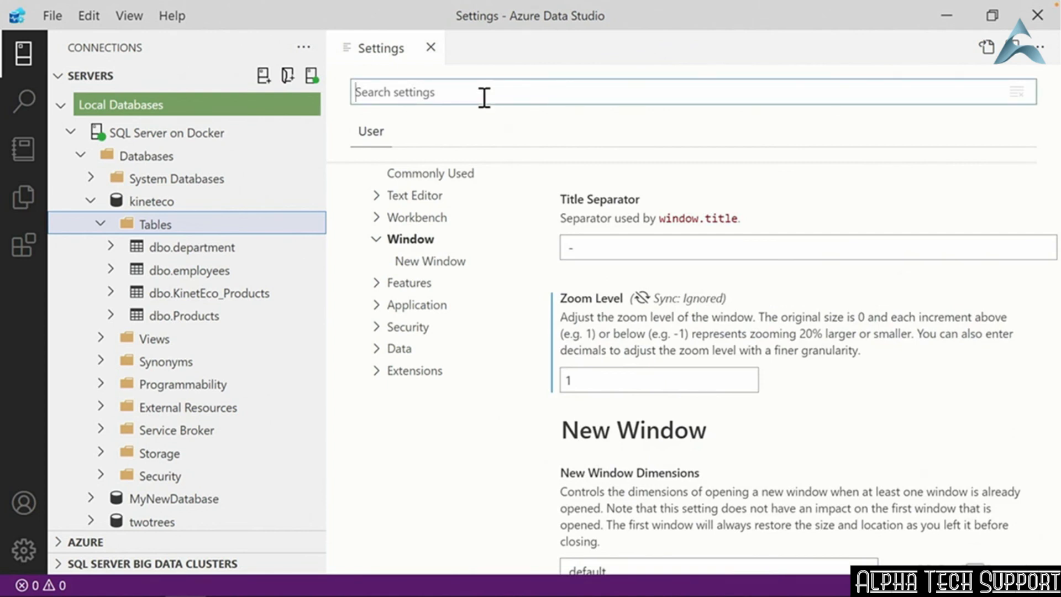
pyautogui.write('font')
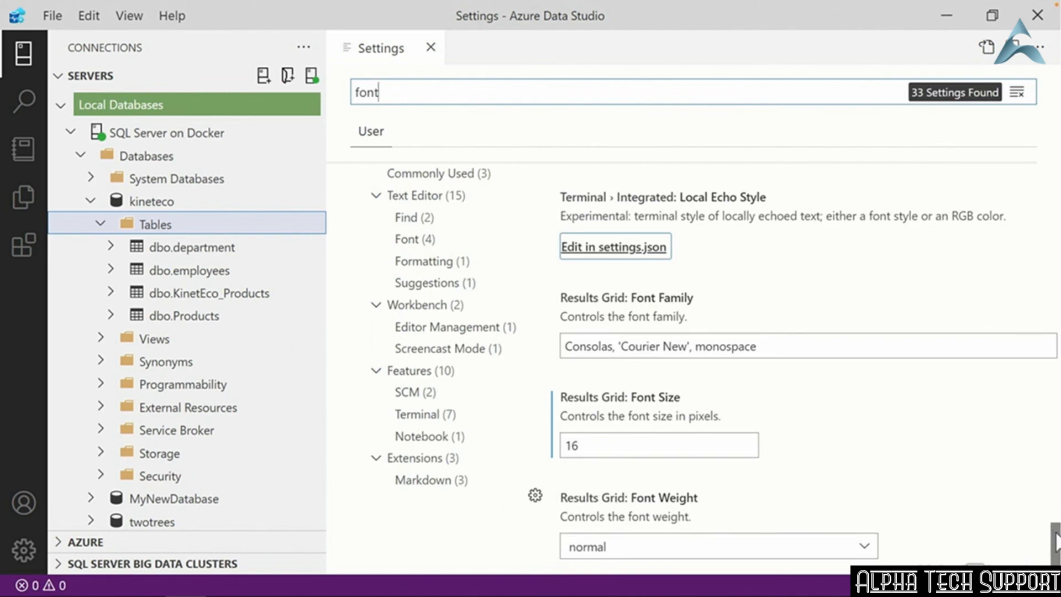
pyautogui.moveTo(1054, 537); pyautogui.dragTo(1054, 172)
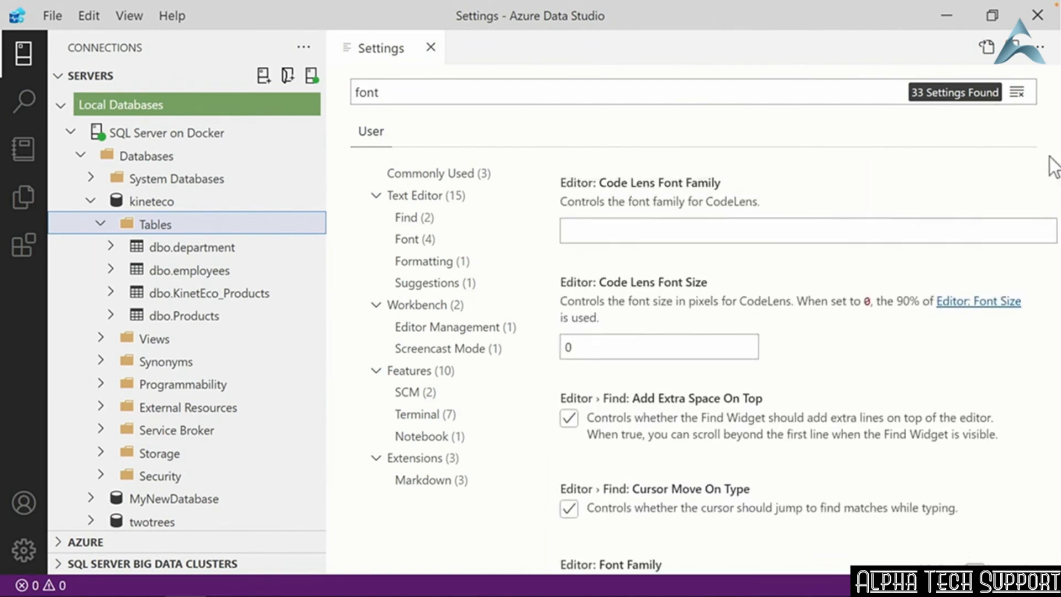
pyautogui.click(1019, 95)
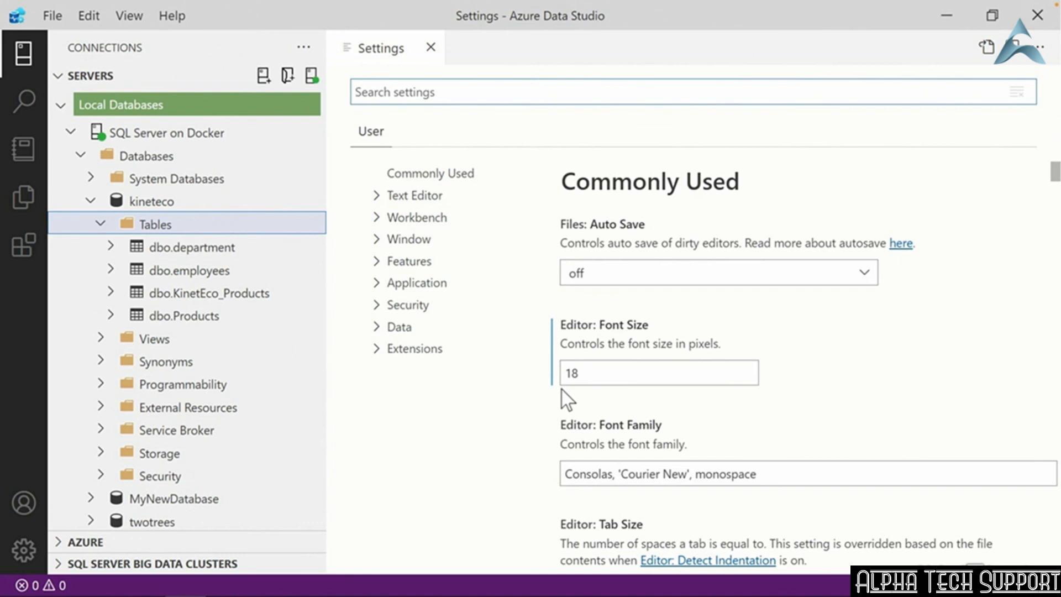
# - Show the reset and copy options of the Editor: Font Size setting without applying any of them
pyautogui.click(647, 381)
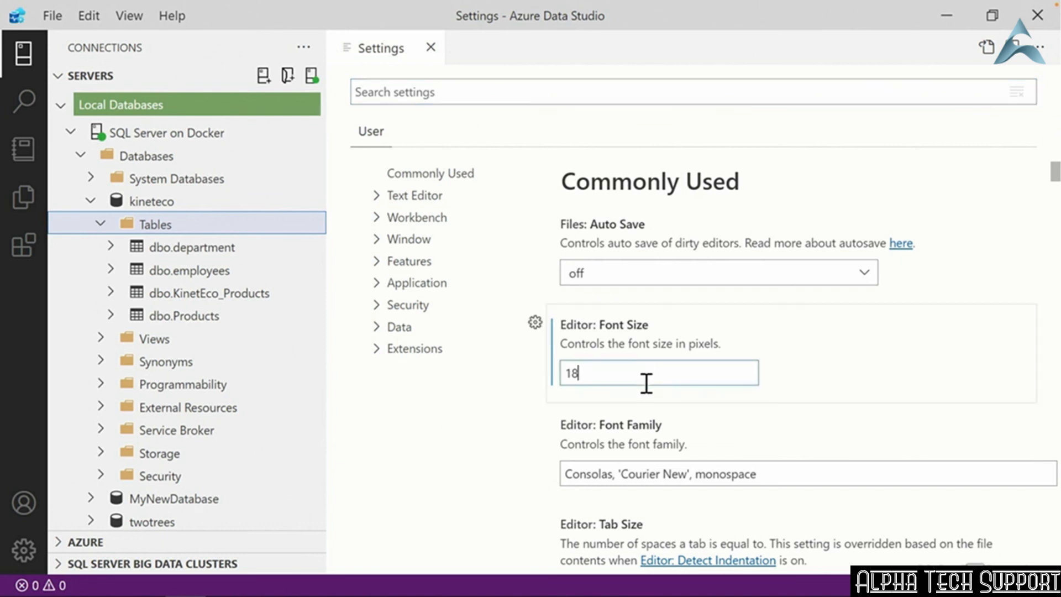
pyautogui.click(534, 322)
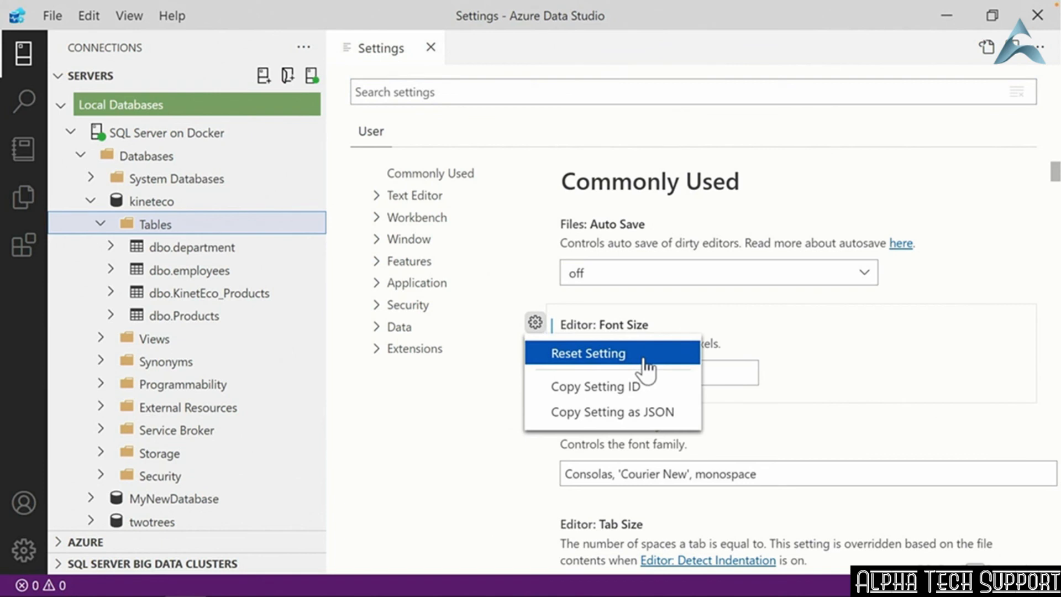
pyautogui.click(803, 345)
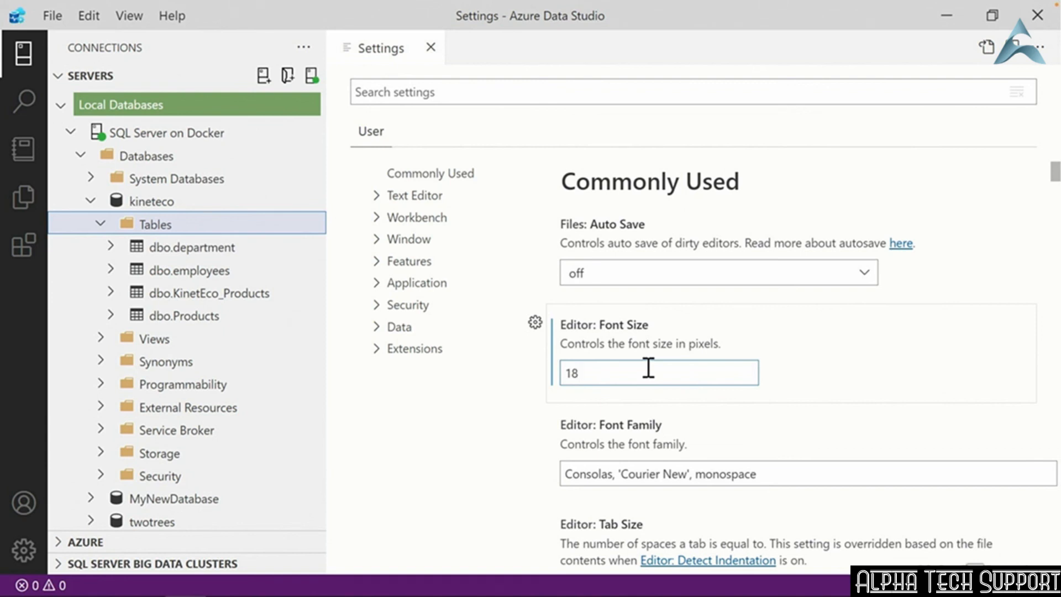
# - View the group colors in the Add server group form, cancel it, and search the settings for "server group color"
pyautogui.click(291, 77)
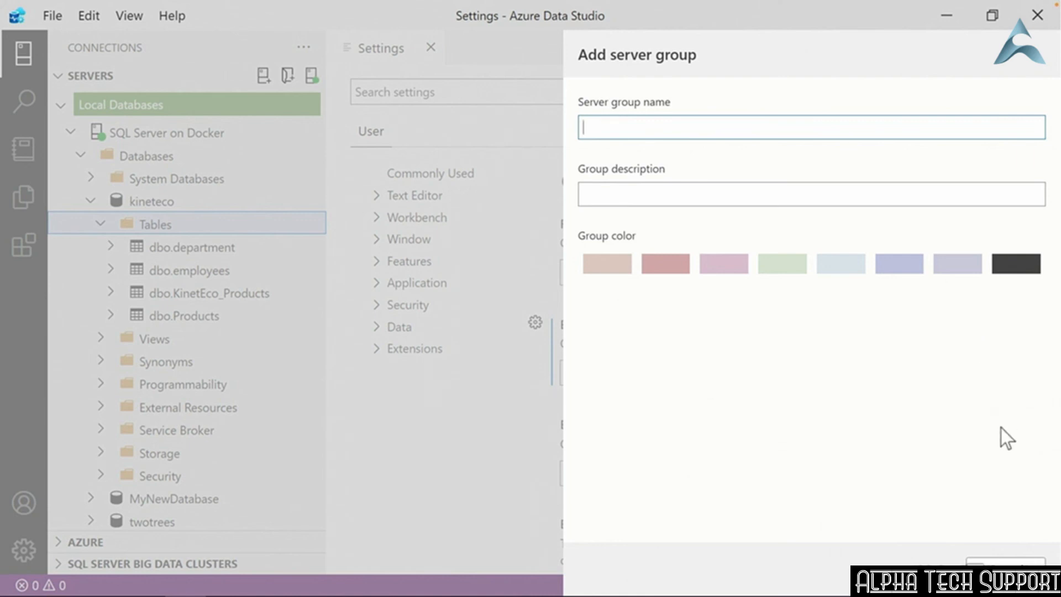
pyautogui.click(986, 570)
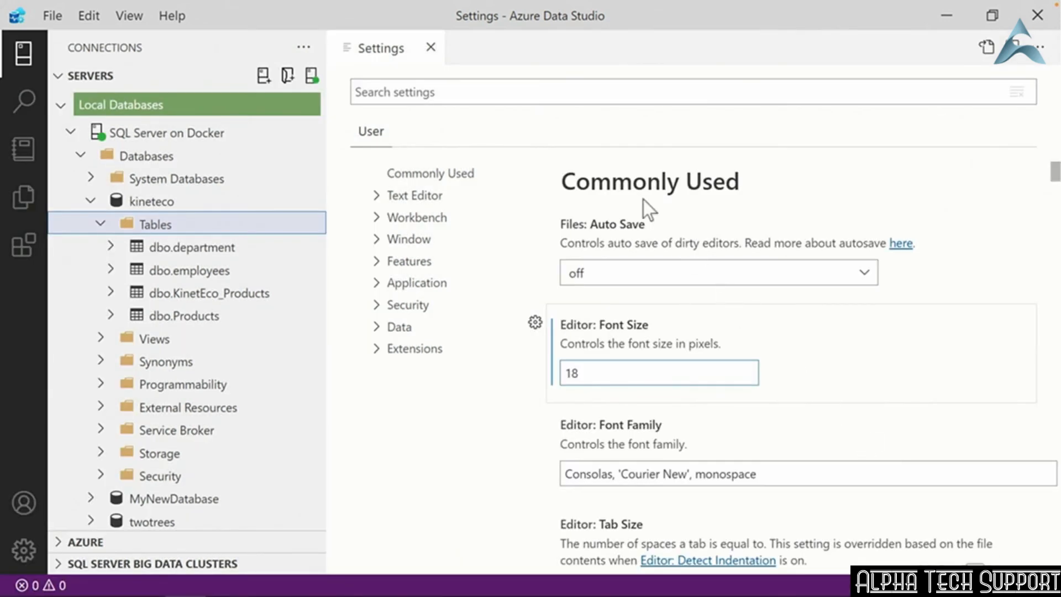
pyautogui.click(576, 91)
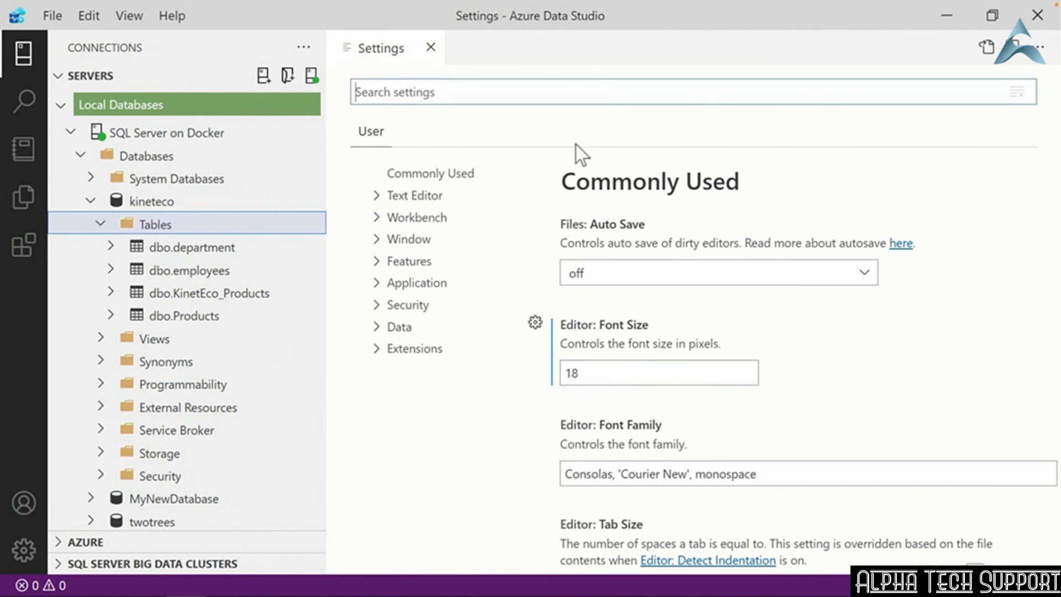
pyautogui.write('server')
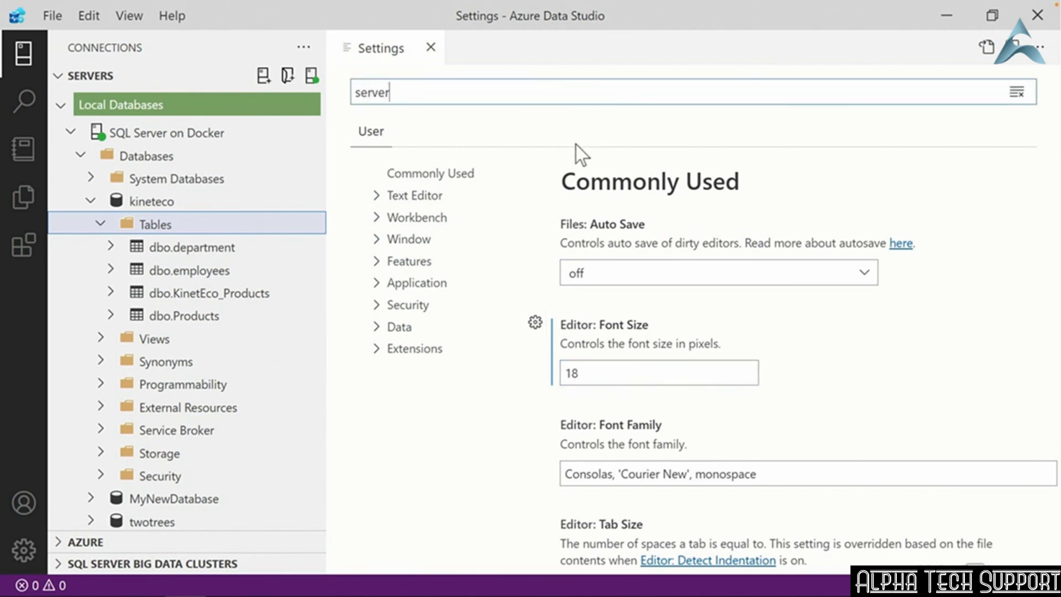
pyautogui.write(' group color')
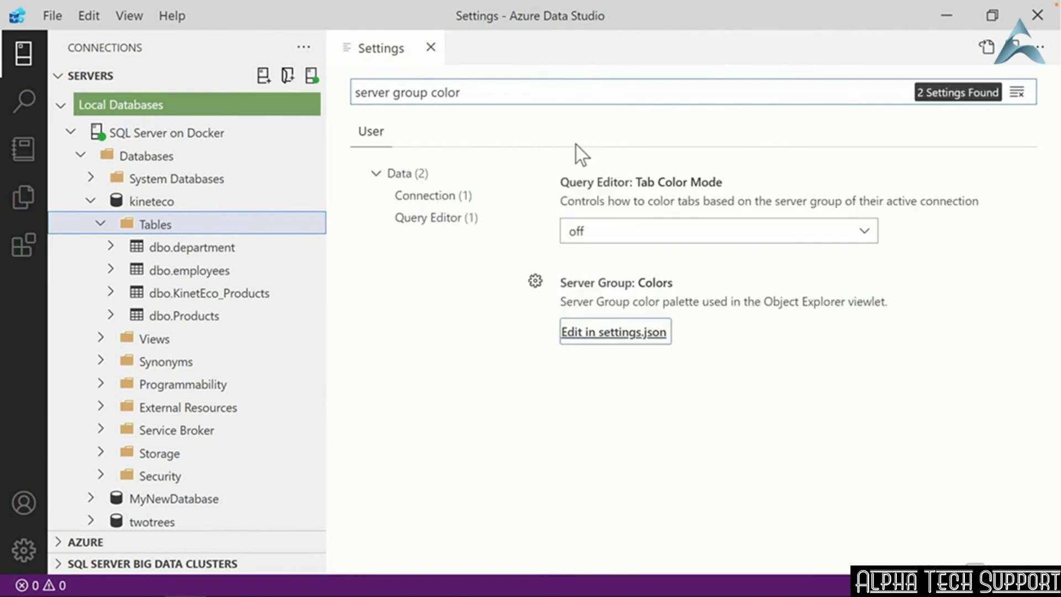
# - Open the Server Group: Colors palette in settings.json, review its color codes, and close the file without saving
pyautogui.click(606, 335)
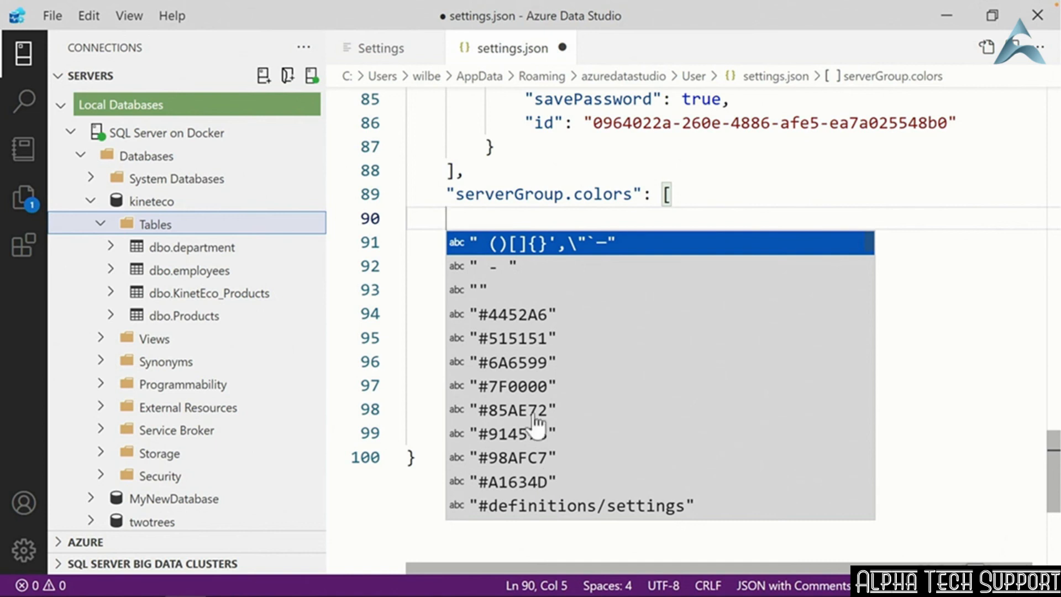
pyautogui.scroll(1, 552, 90)
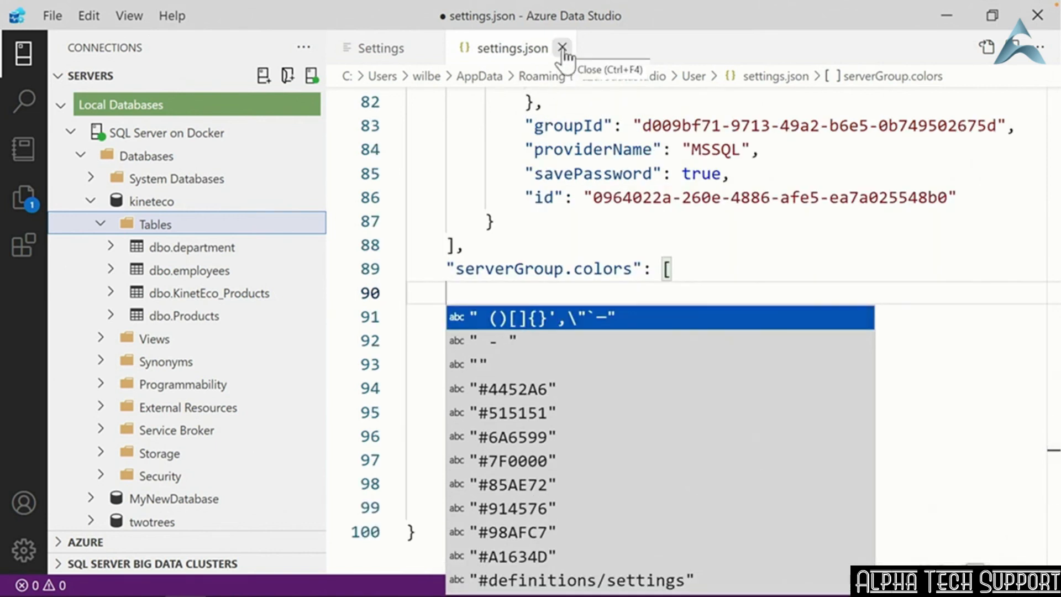
pyautogui.click(564, 49)
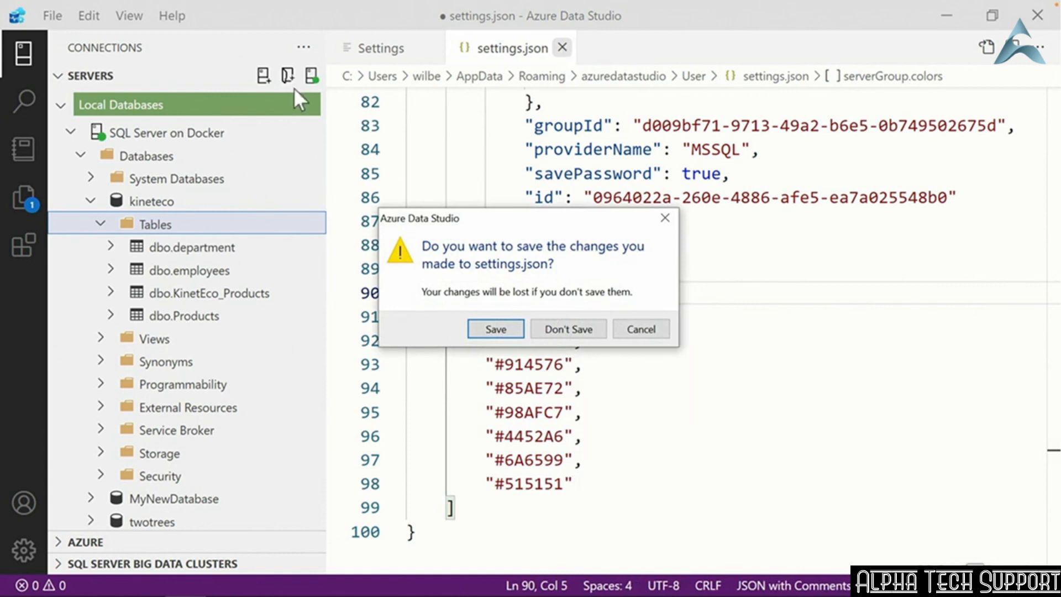
pyautogui.click(569, 329)
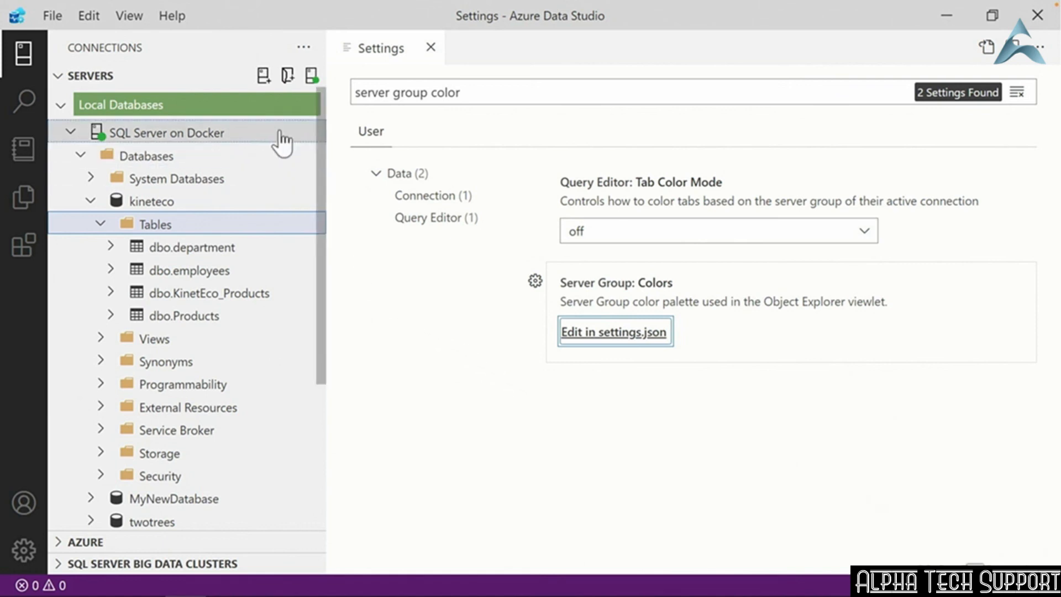
# - Search the settings for "tab color" and set Query Editor: Tab Color Mode to fill
pyautogui.click(473, 95)
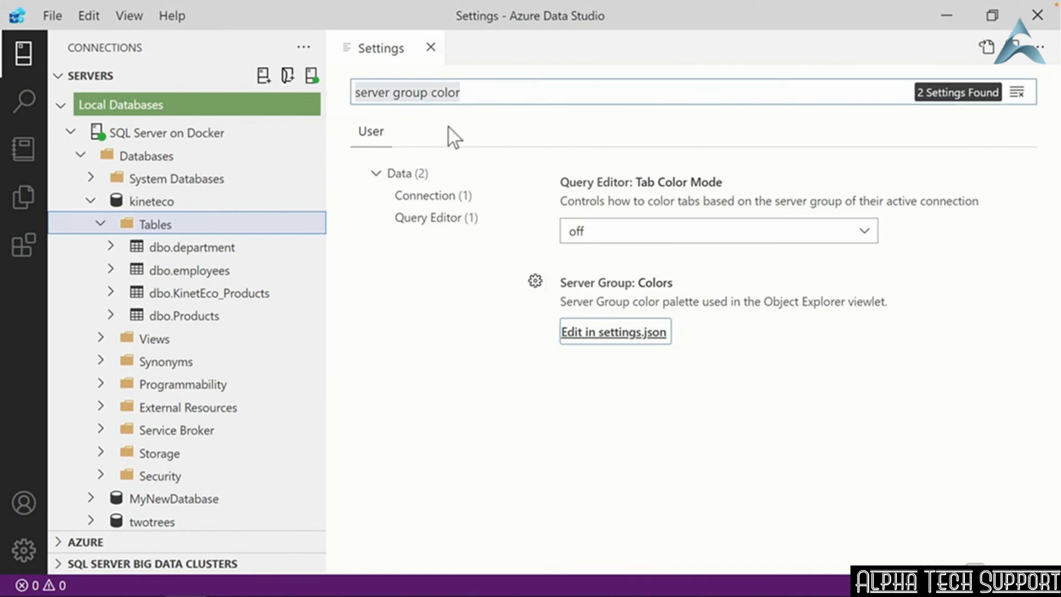
pyautogui.write('tab co')
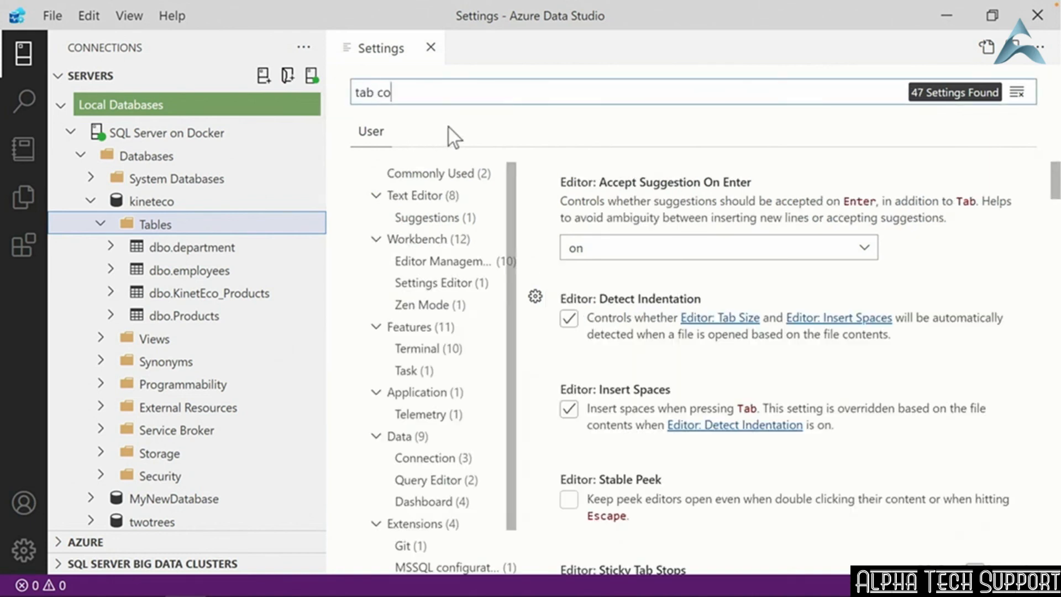
pyautogui.write('lor')
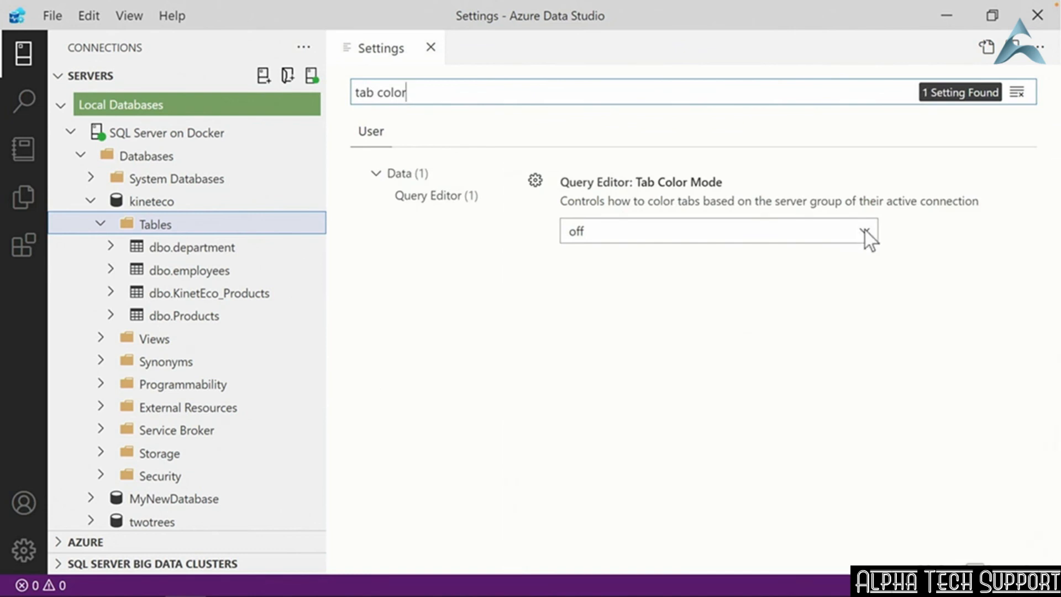
pyautogui.click(865, 232)
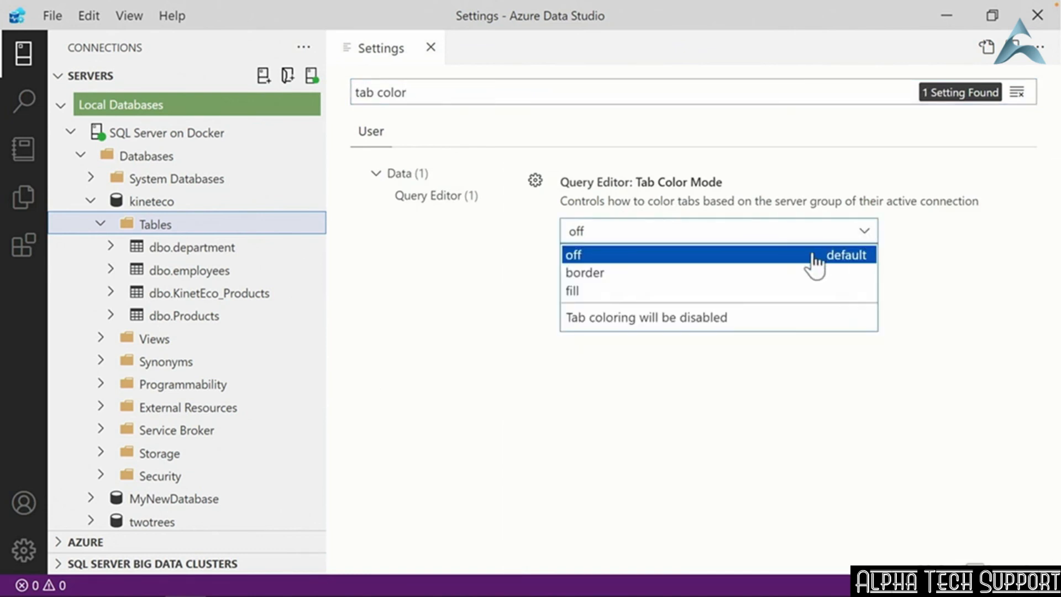
pyautogui.click(647, 291)
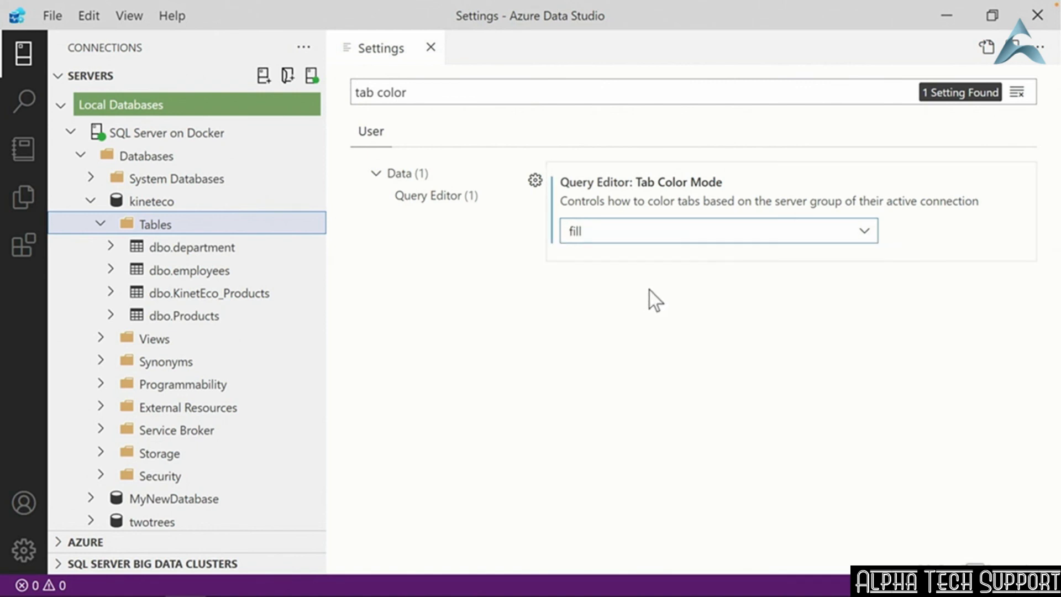
# - Generate the Create script for the dbo.department table to check its tab color, and close the query
pyautogui.rightClick(188, 249)
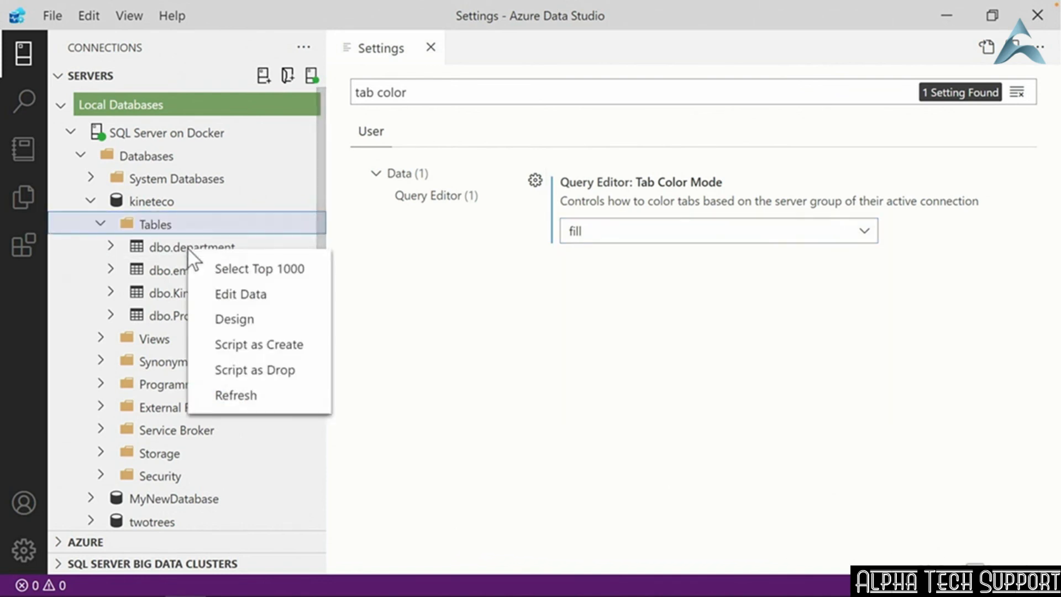
pyautogui.click(274, 347)
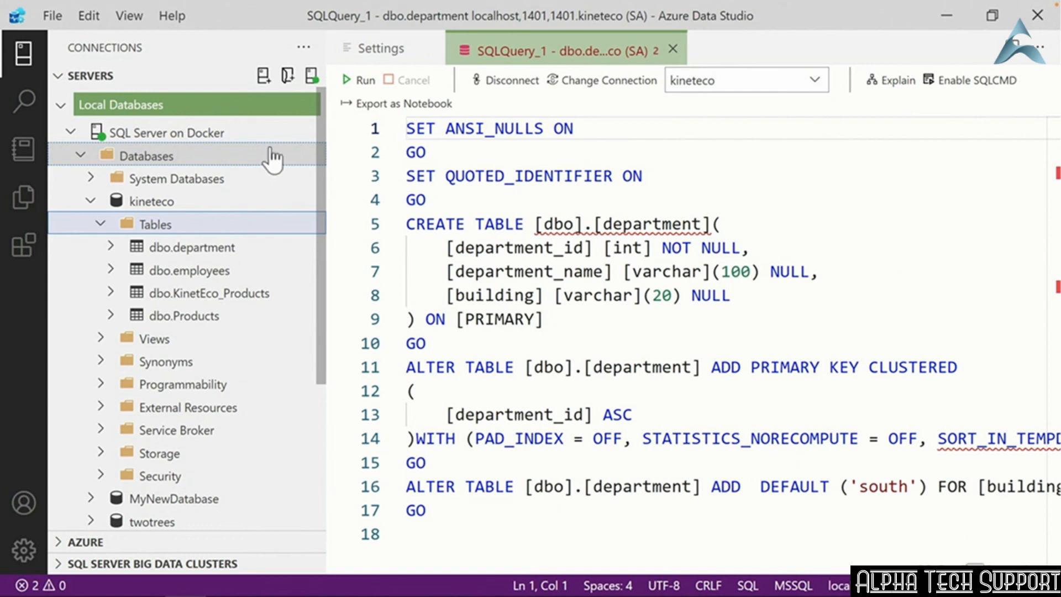
pyautogui.click(672, 49)
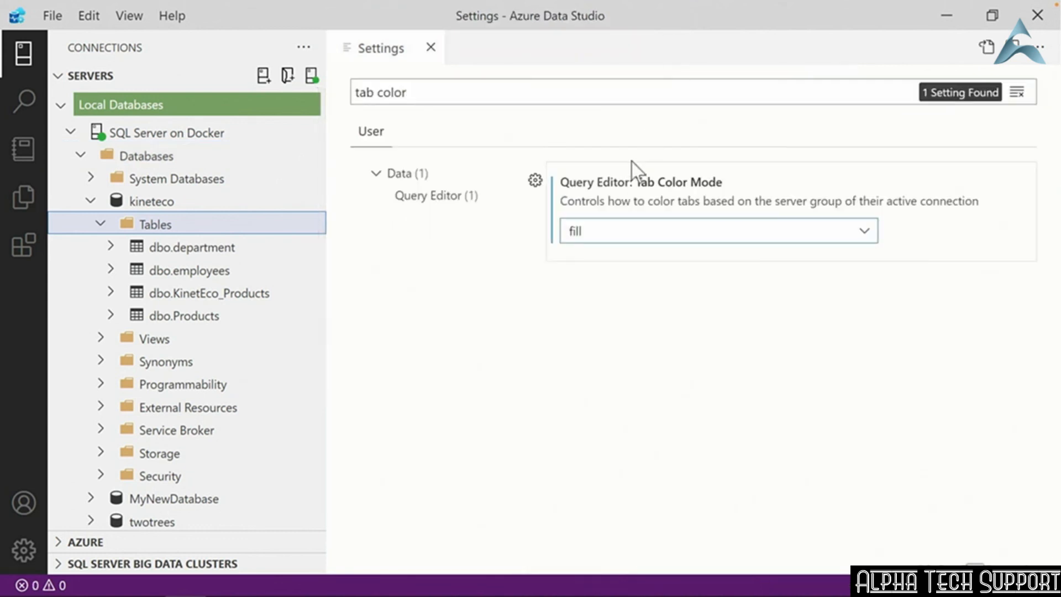
# - Set Query Editor: Tab Color Mode back to off
pyautogui.click(618, 237)
pyautogui.click(577, 256)
# - Search the settings for "color theme" and look through the matching settings
pyautogui.moveTo(443, 92); pyautogui.dragTo(347, 93)
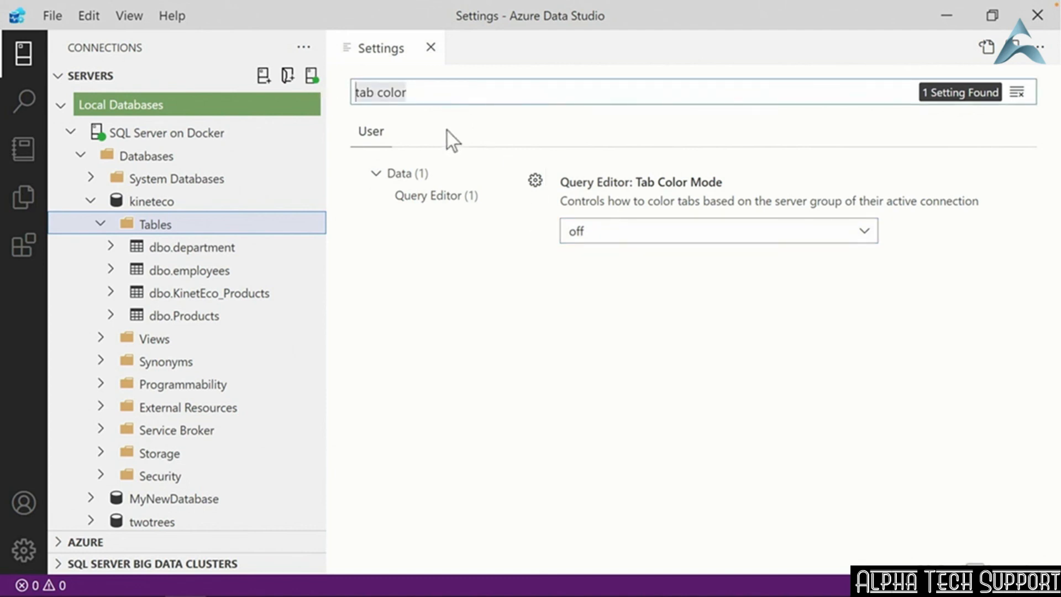
pyautogui.write('color ')
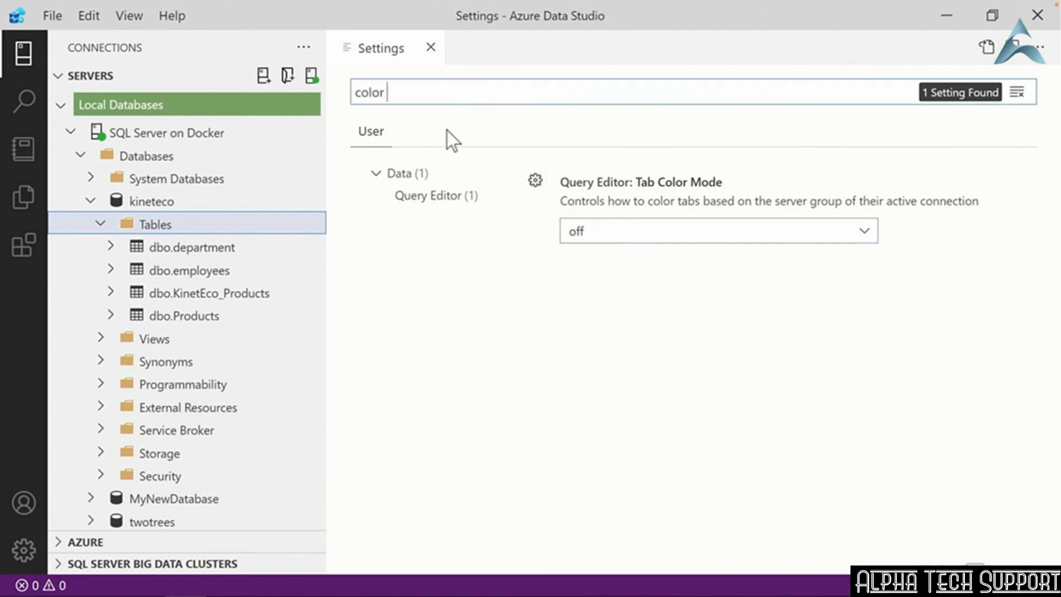
pyautogui.write('theme')
pyautogui.scroll(-2, 1055, 218)
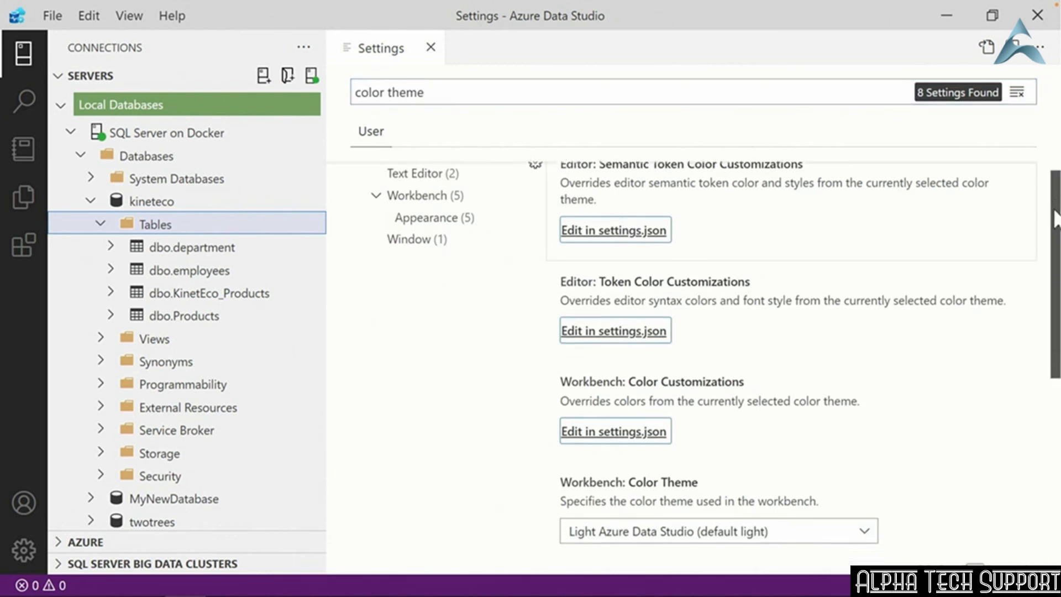
pyautogui.moveTo(1055, 218); pyautogui.dragTo(1056, 478)
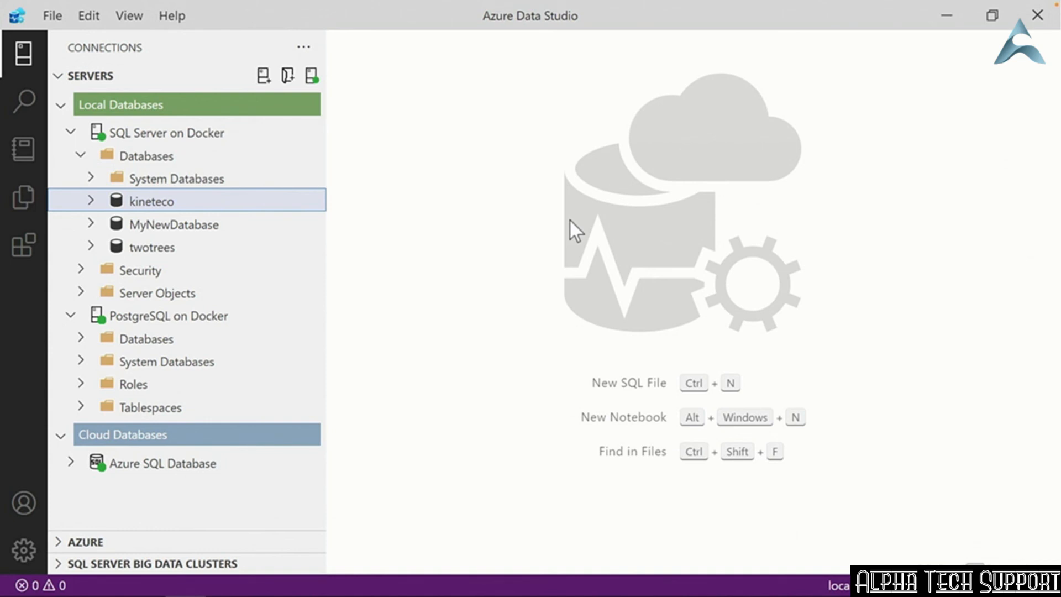
# - Open the Keyboard Shortcuts editor and search the keybindings for "workspace"
pyautogui.click(29, 549)
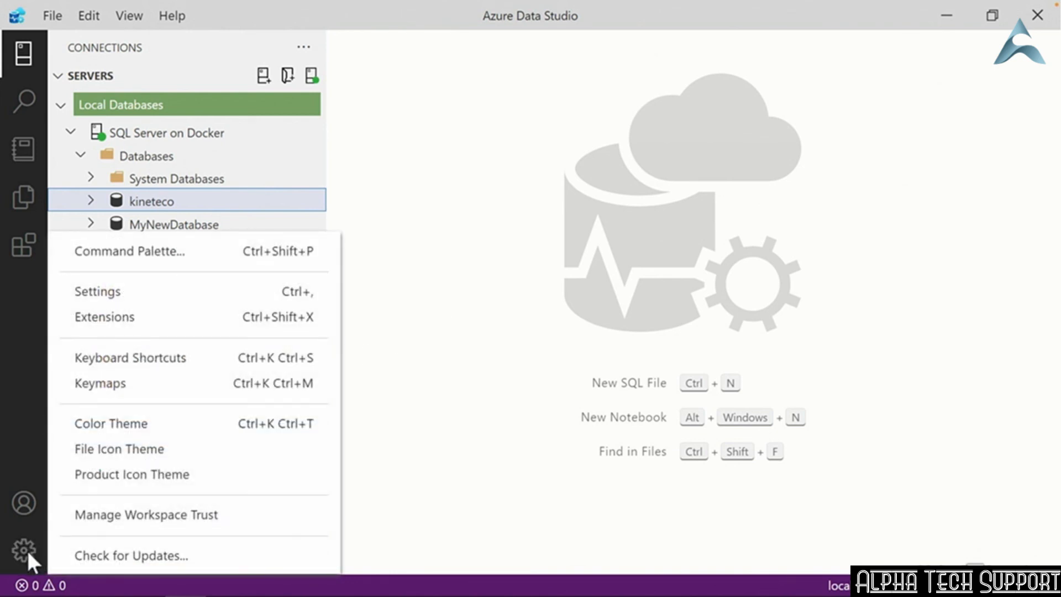
pyautogui.click(153, 360)
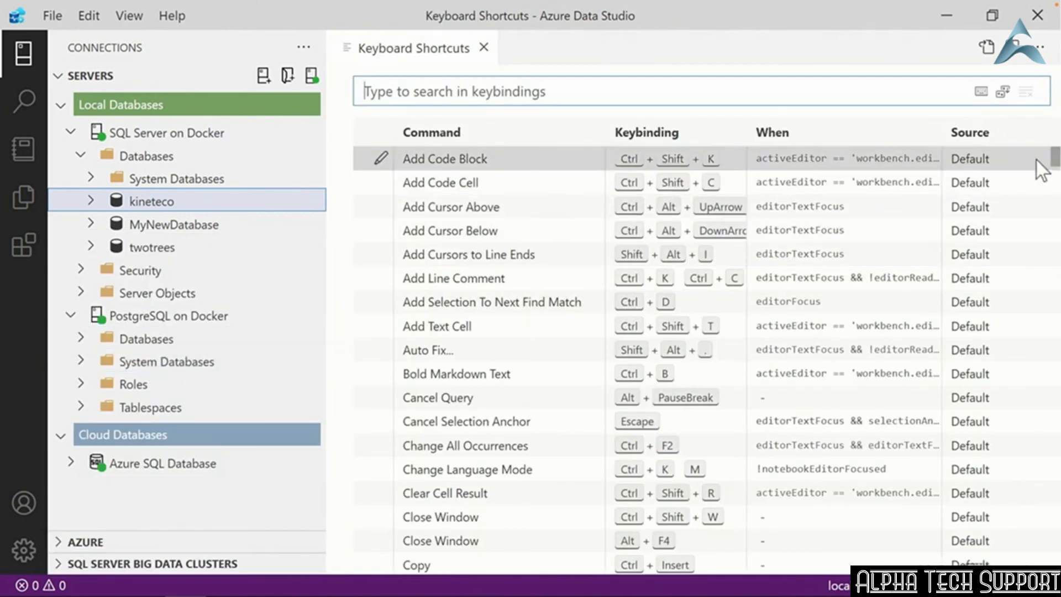
pyautogui.moveTo(1055, 160)
pyautogui.mouseDown()
pyautogui.moveTo(1055, 202)
pyautogui.moveTo(1055, 158)
pyautogui.mouseUp()
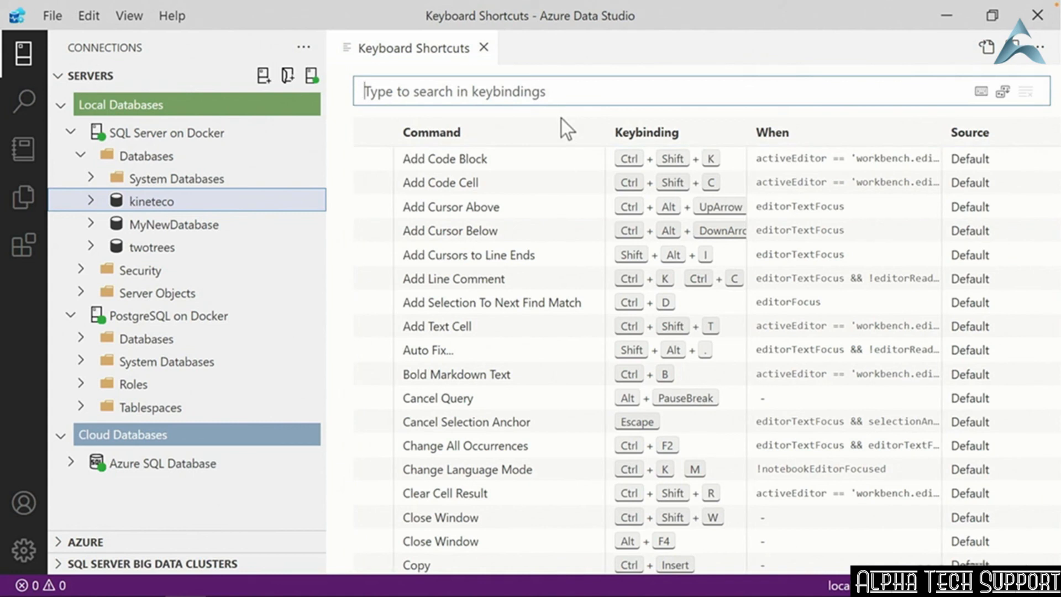
pyautogui.write('workspace')
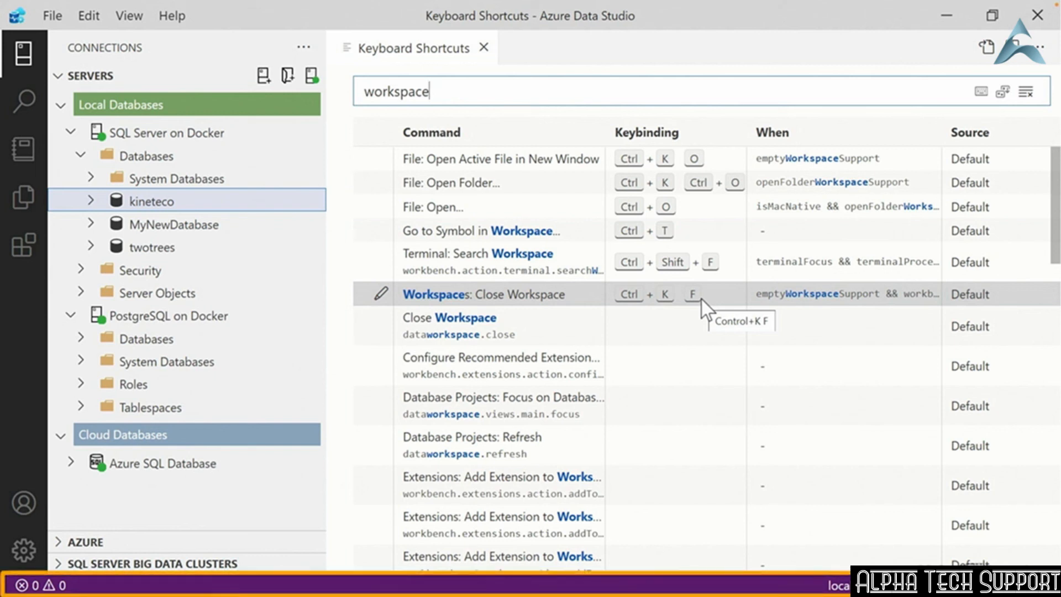
# - Open the color theme list with its shortcut chord and dismiss it without choosing a theme
pyautogui.hotkey('ctrl', 'k')
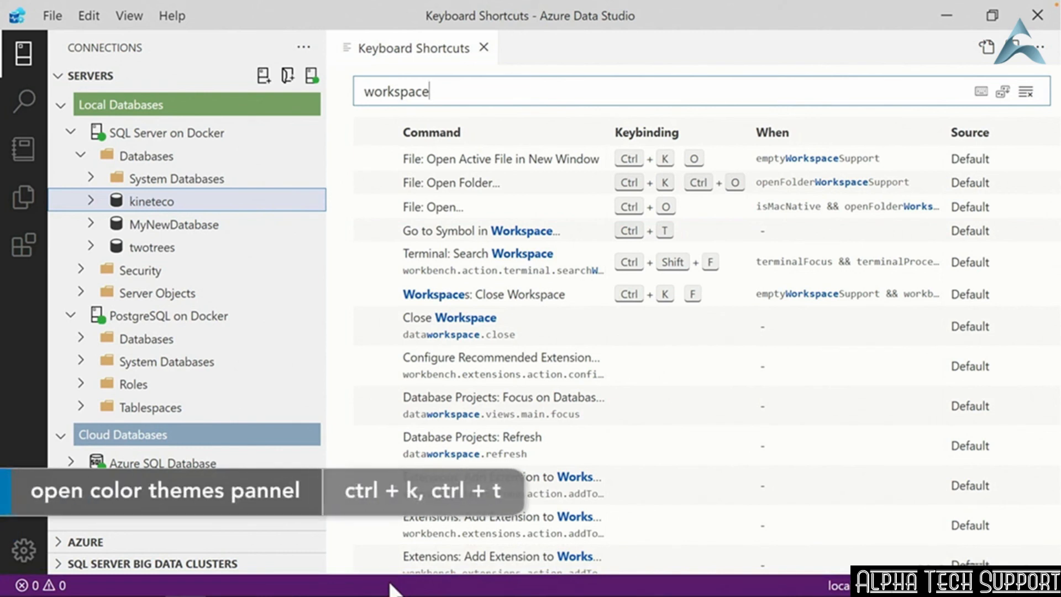
pyautogui.hotkey('ctrl', 'k')
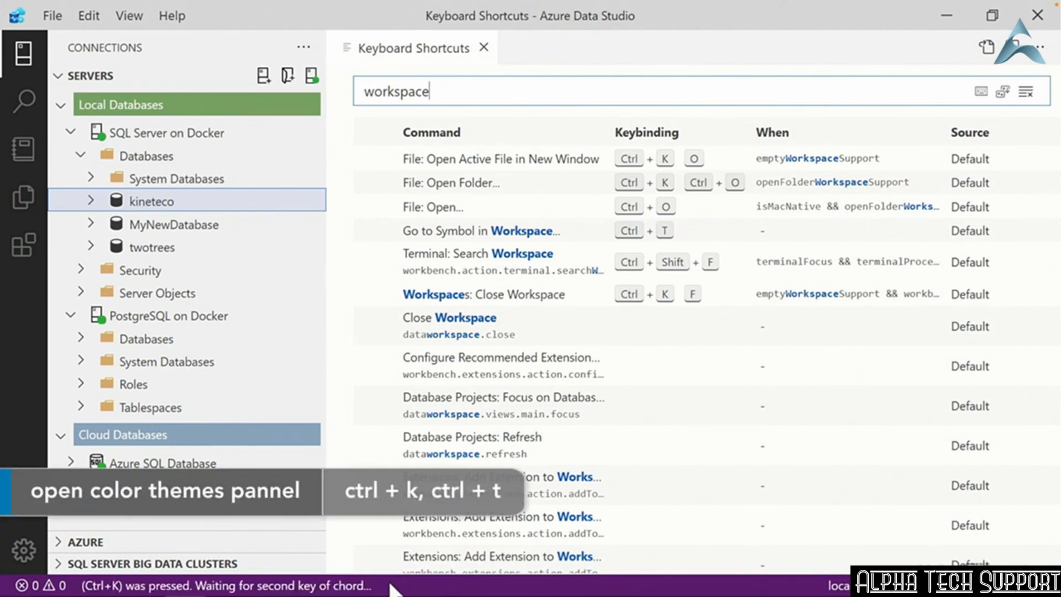
pyautogui.hotkey('ctrl', 't')
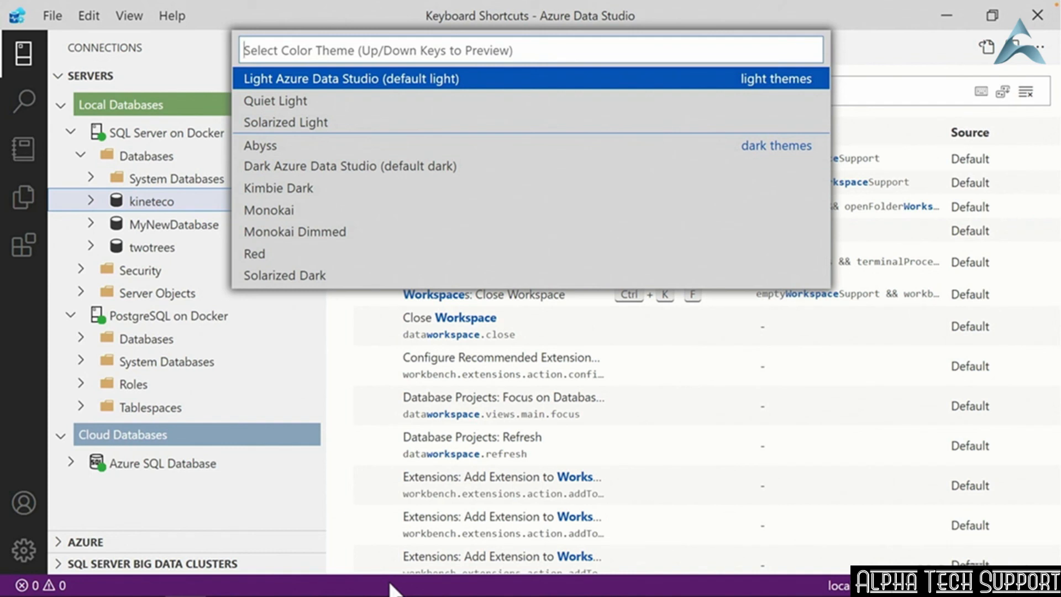
pyautogui.press('Escape')
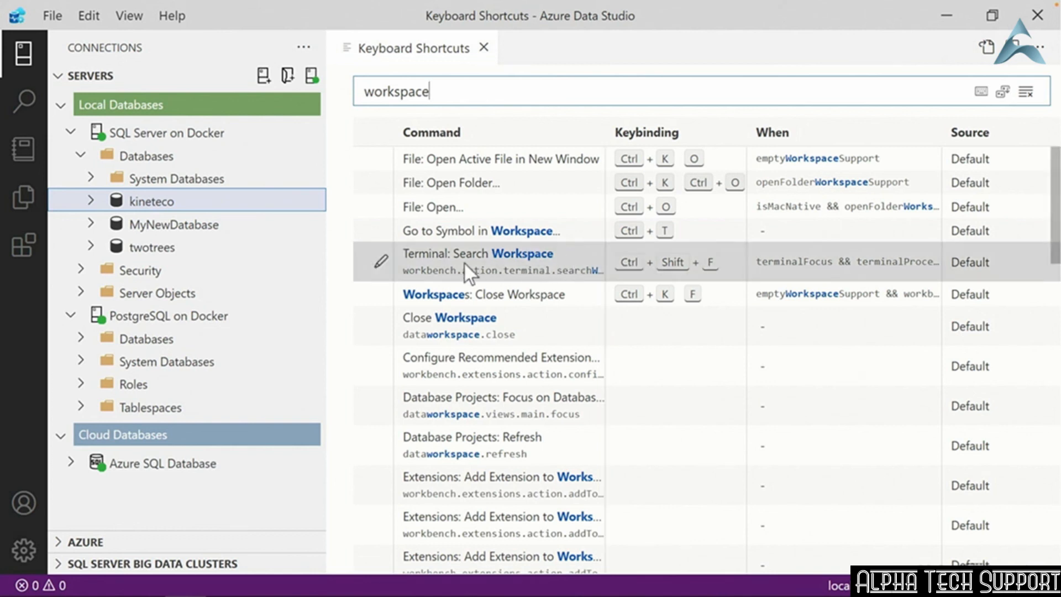
# - Inspect the keybinding editing options for Terminal: Search Workspace without changing them, and close the Keyboard Shortcuts editor
pyautogui.click(381, 263)
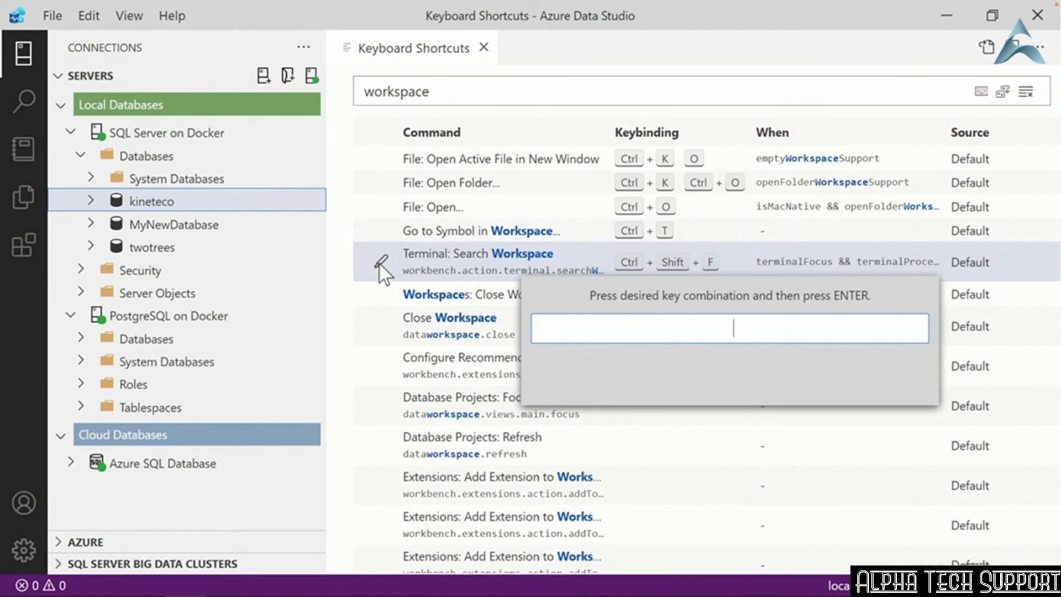
pyautogui.rightClick(459, 254)
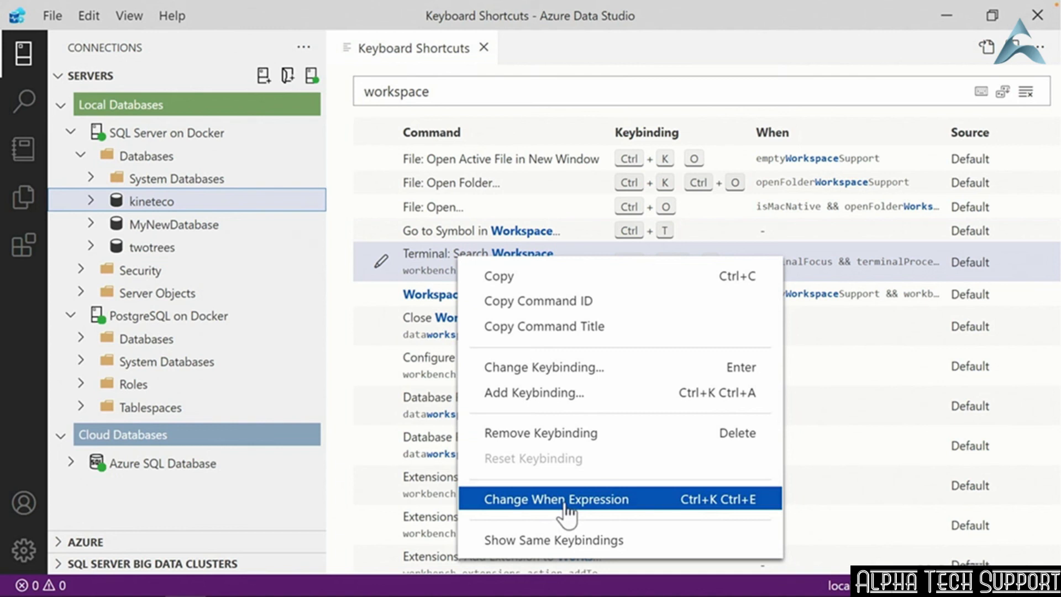
pyautogui.press('Escape')
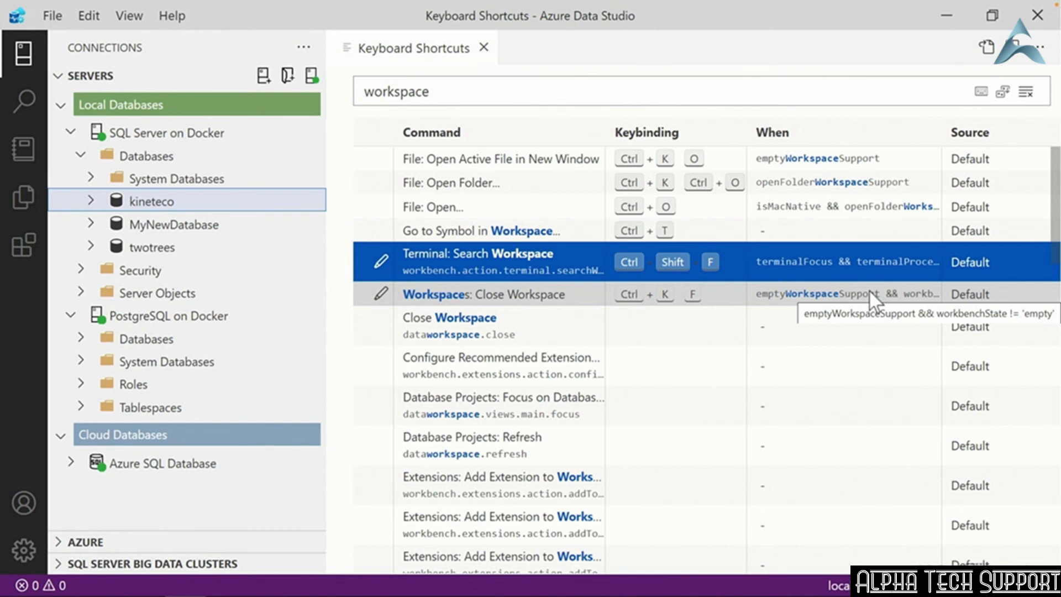
pyautogui.hotkey('ctrl', 'w')
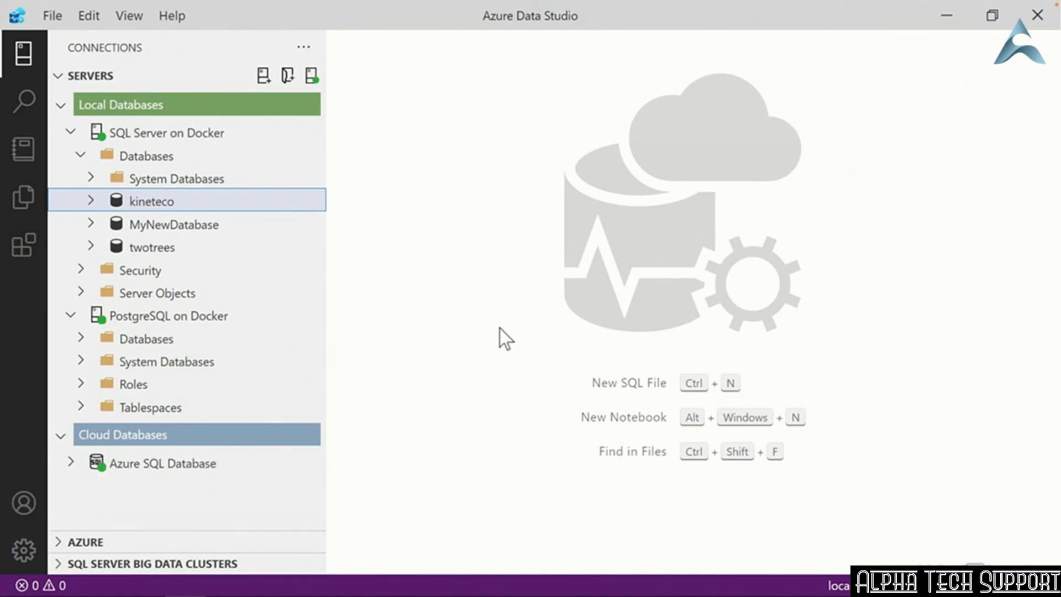
# - Open a new query on the kineteco database by running the "new query" command from the Command Palette
pyautogui.hotkey('ctrl', 'shift', 'p')
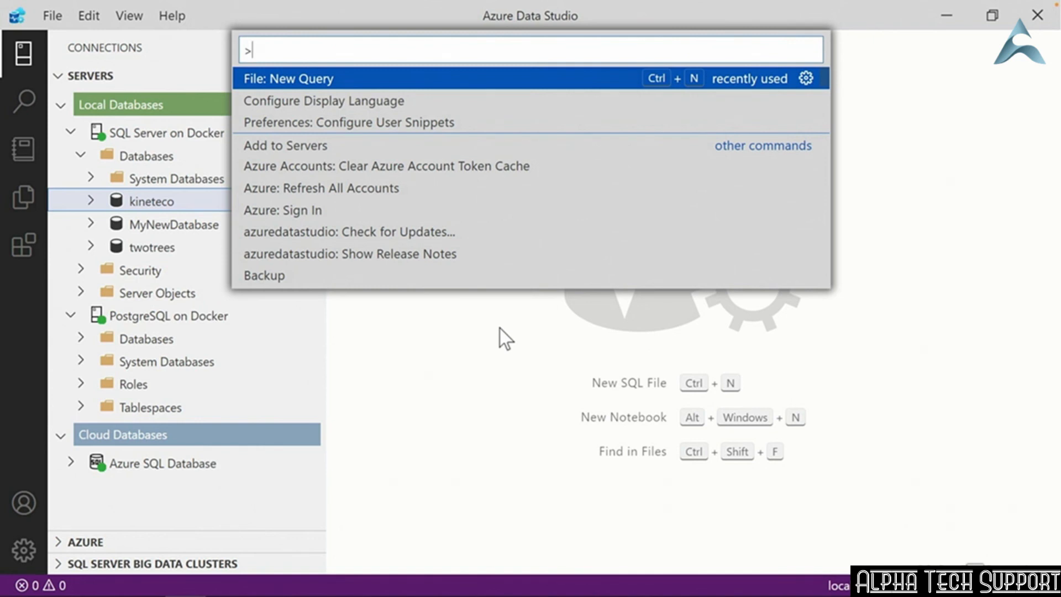
pyautogui.write('new query')
pyautogui.press('Return')
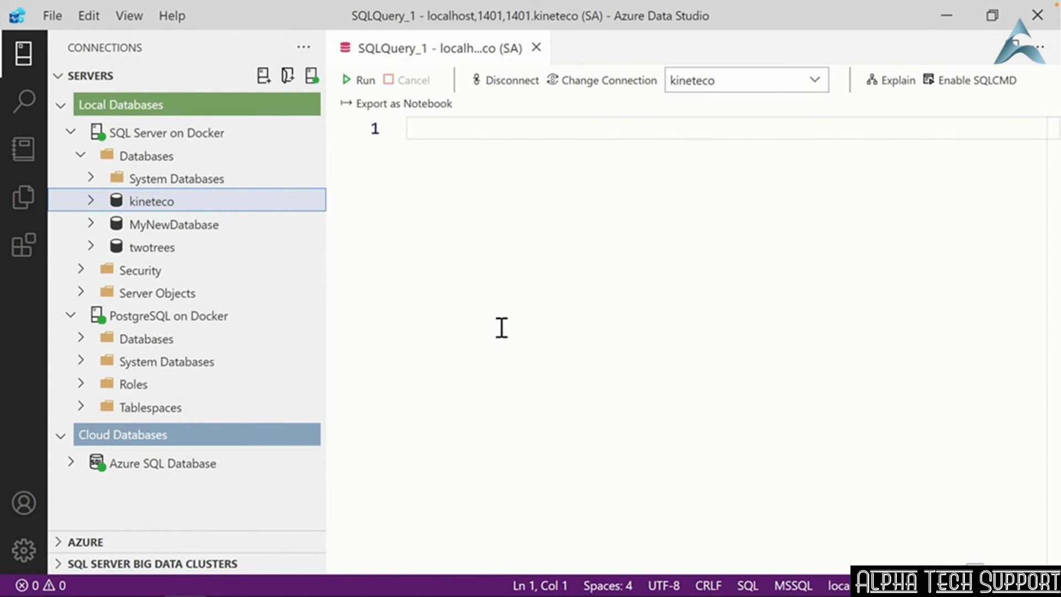
# - Search the Command Palette with the abbreviation "newq", clear the search text, and dismiss the palette
pyautogui.hotkey('ctrl', 'shift', 'p')
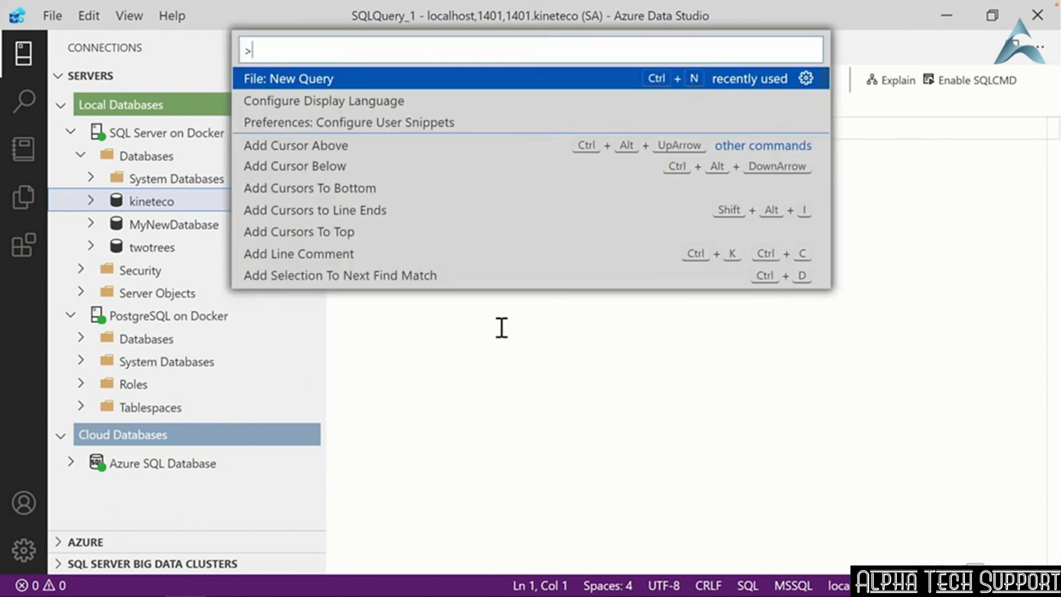
pyautogui.write('newq')
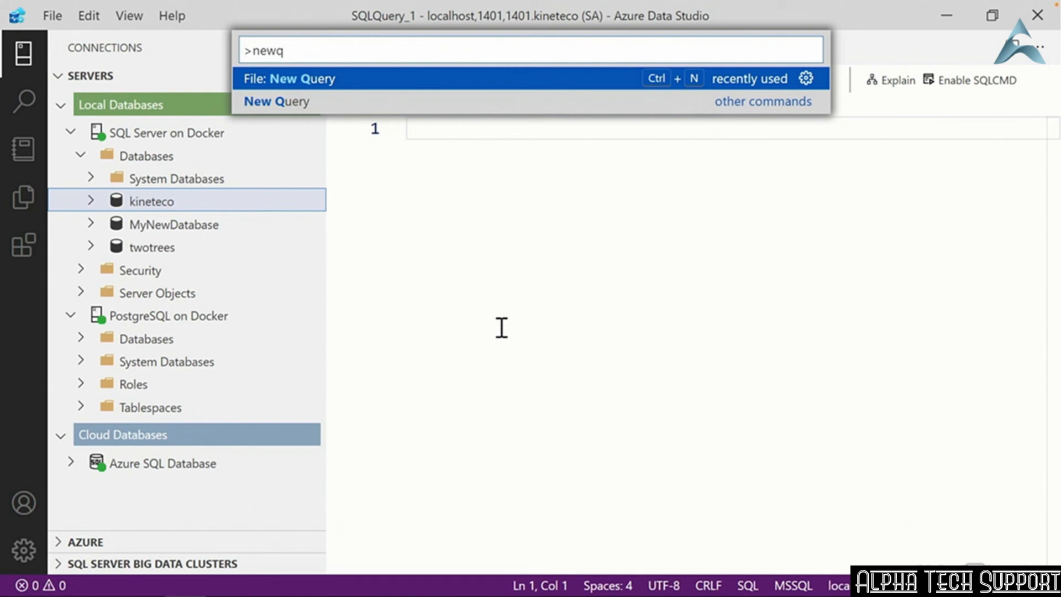
pyautogui.press('BackSpace')
pyautogui.press('BackSpace')
pyautogui.press('BackSpace')
pyautogui.press('BackSpace')
pyautogui.press('BackSpace')
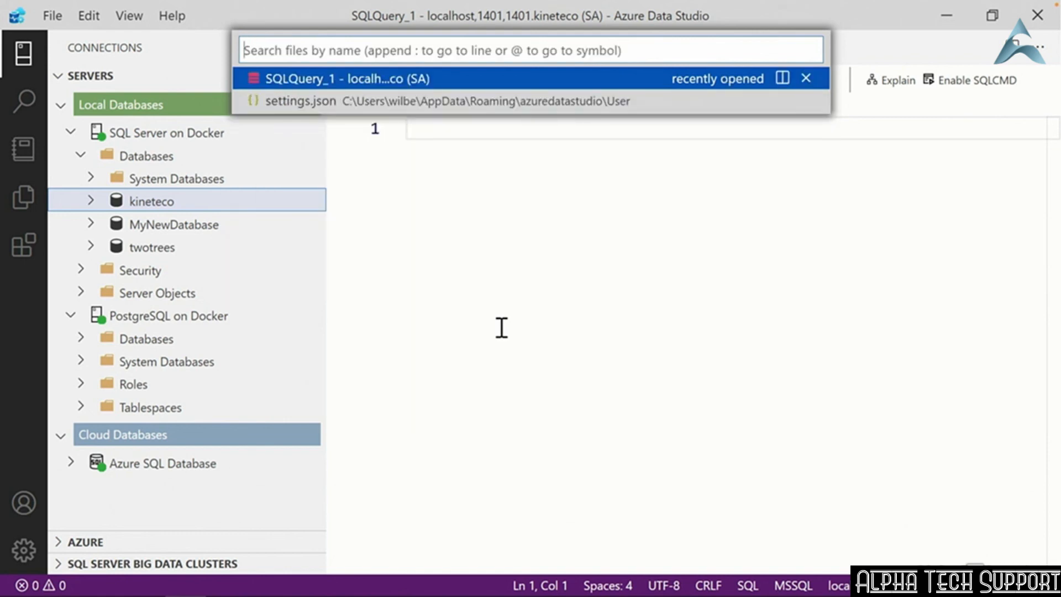
pyautogui.press('Escape')
# - Find Preferences: Color Theme in the Command Palette with "cthe", open the theme list, and dismiss it without choosing a theme
pyautogui.hotkey('ctrl', 'shift', 'p')
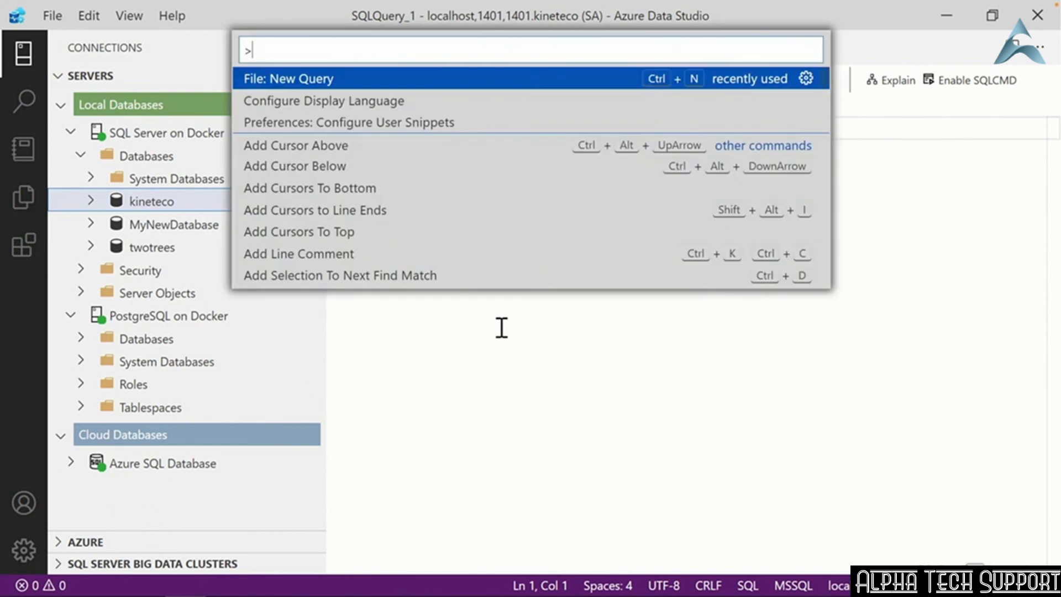
pyautogui.write('cthe')
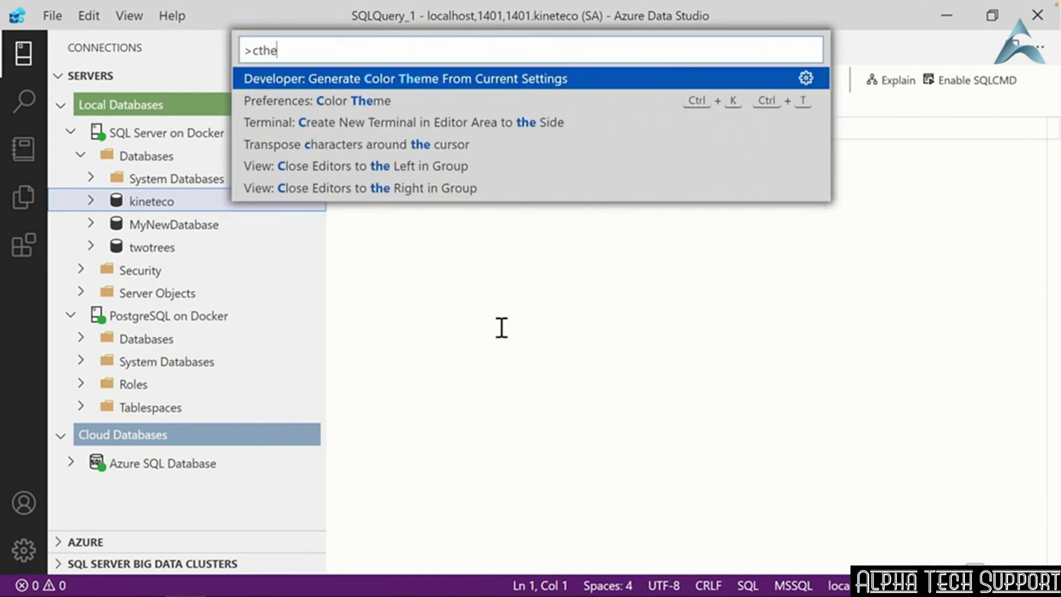
pyautogui.press('Down')
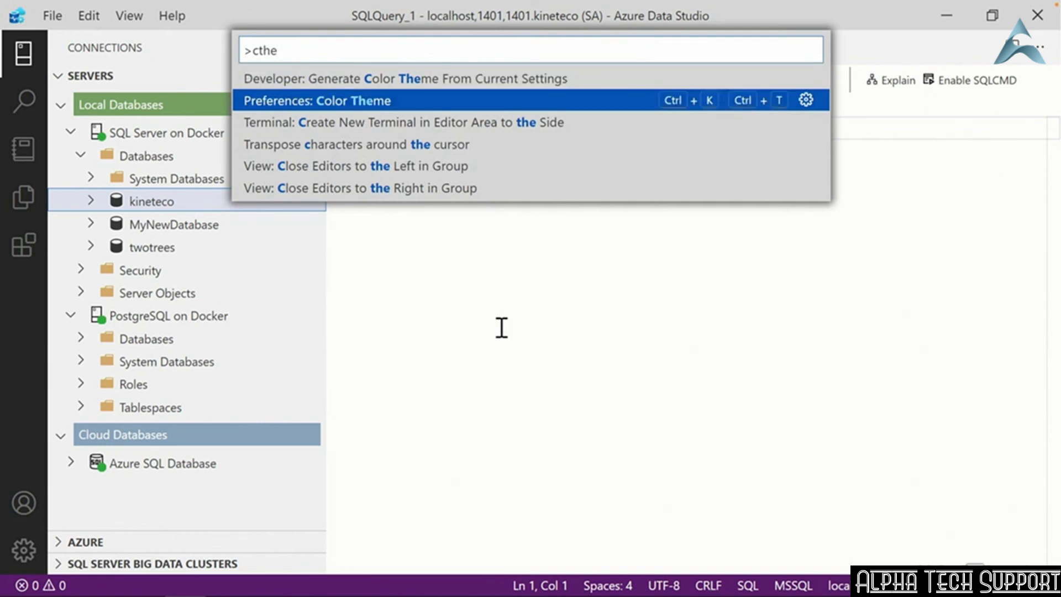
pyautogui.press('Return')
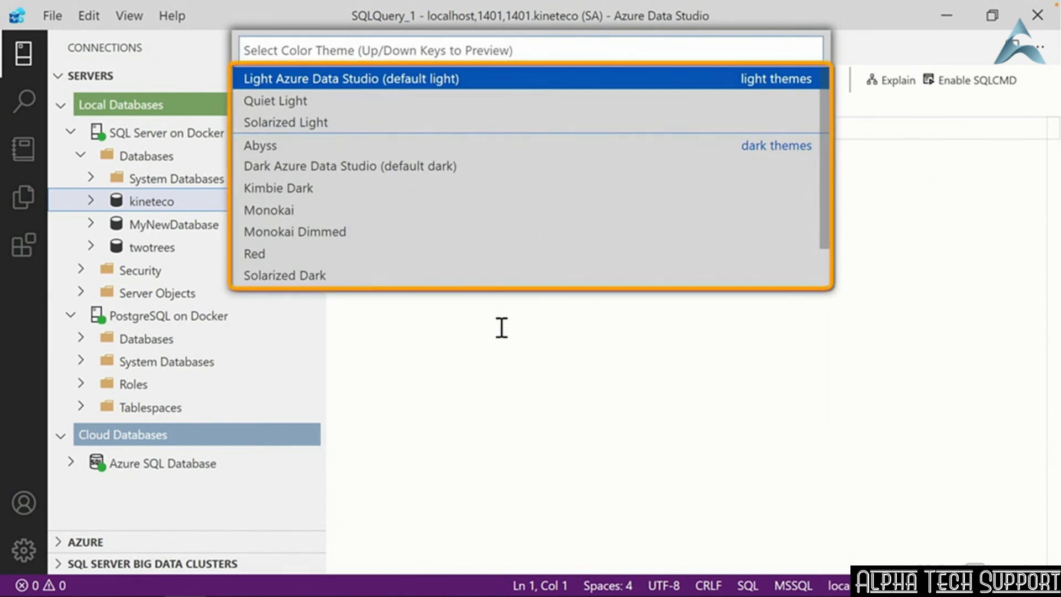
pyautogui.press('Escape')
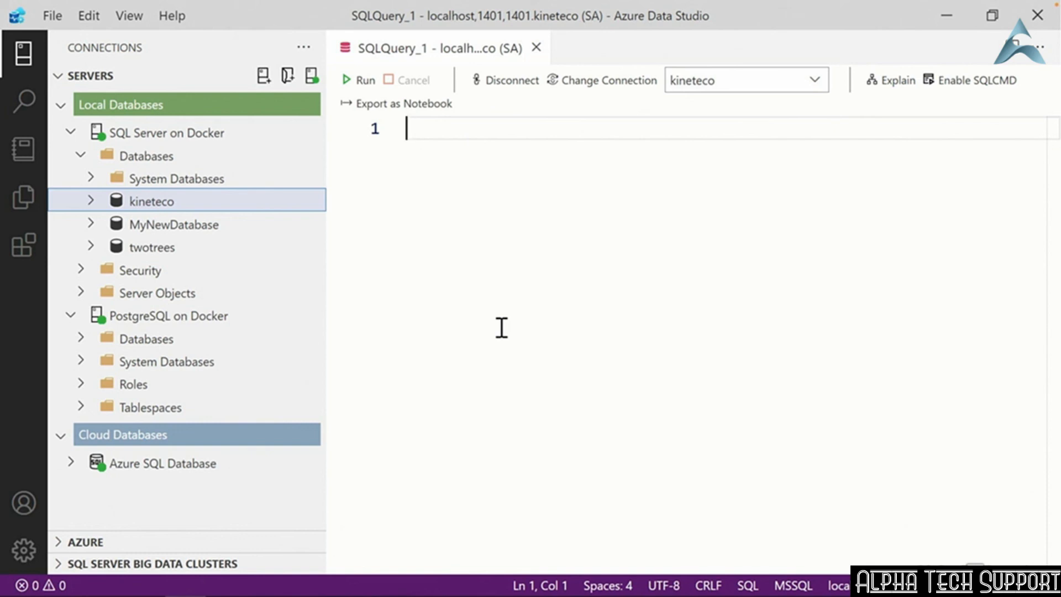
# - Search the Command Palette with the abbreviation "diex" for the commands that disable extensions
pyautogui.hotkey('ctrl', 'shift', 'p')
pyautogui.write('diex')
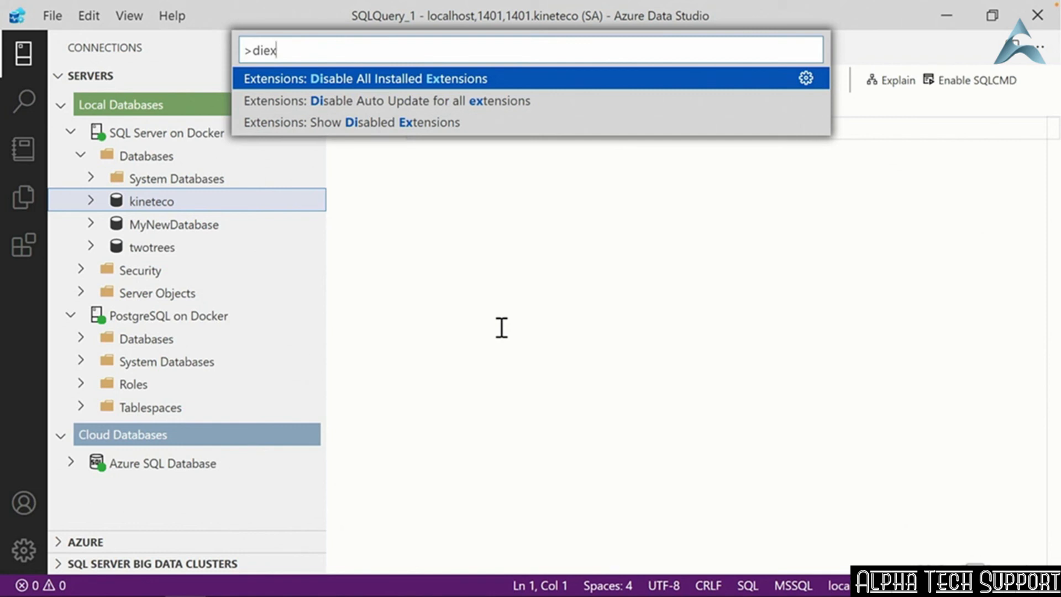
pyautogui.press('Return')
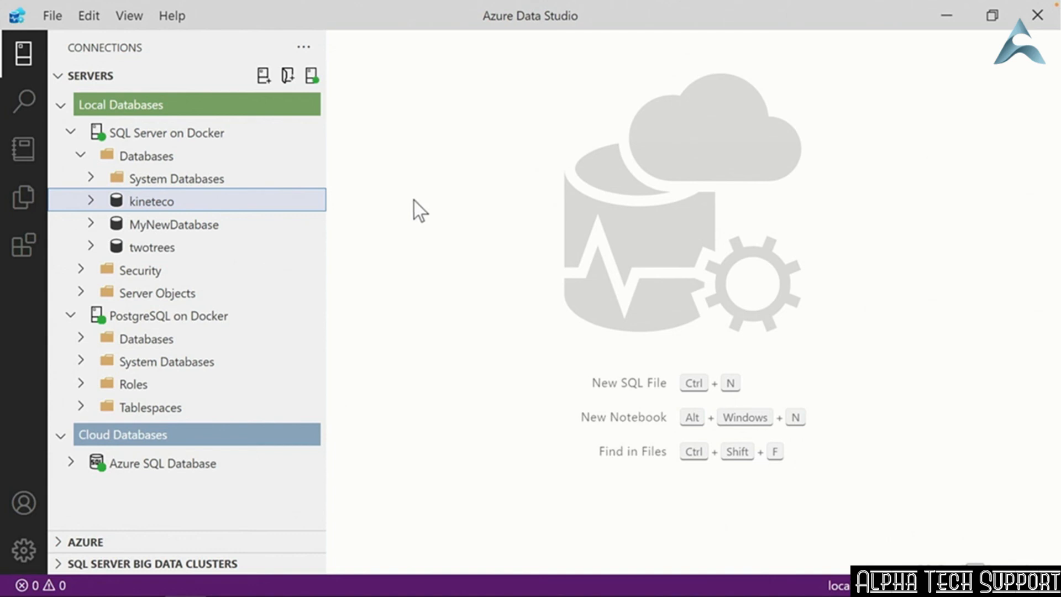
# - Expand the kineteco database and generate the Create script for its dbo.department table
pyautogui.click(91, 202)
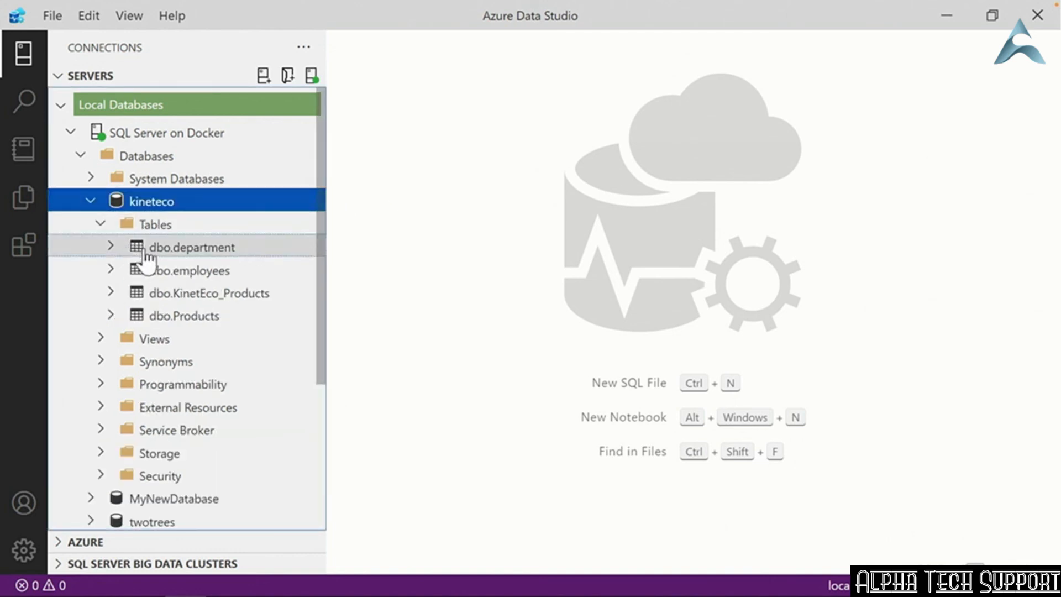
pyautogui.rightClick(171, 246)
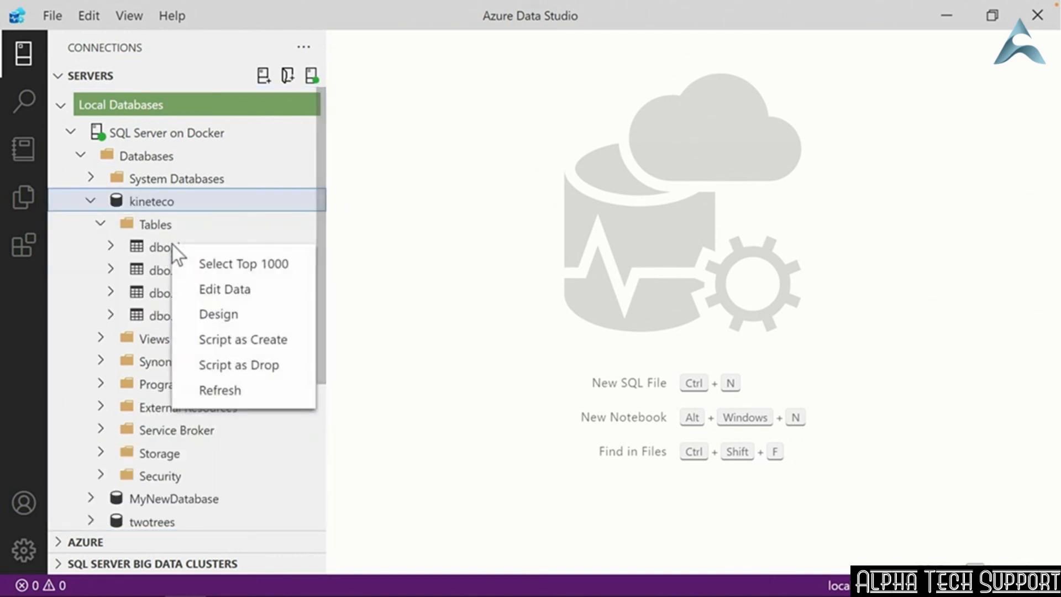
pyautogui.click(270, 346)
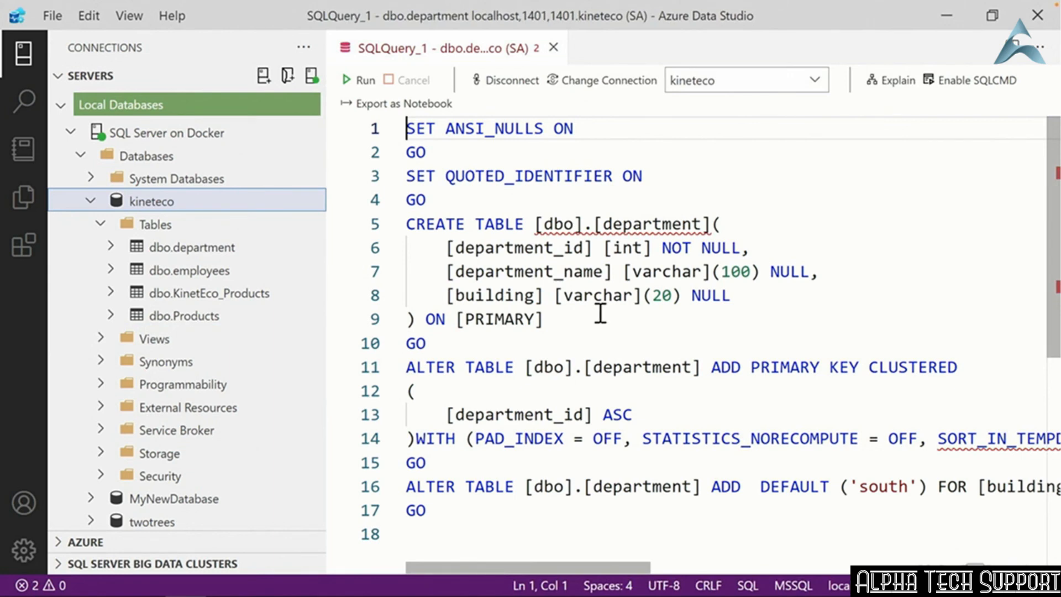
# - Review the appearance view options, including Zen Mode, and return to the query without changing any of them
pyautogui.click(128, 16)
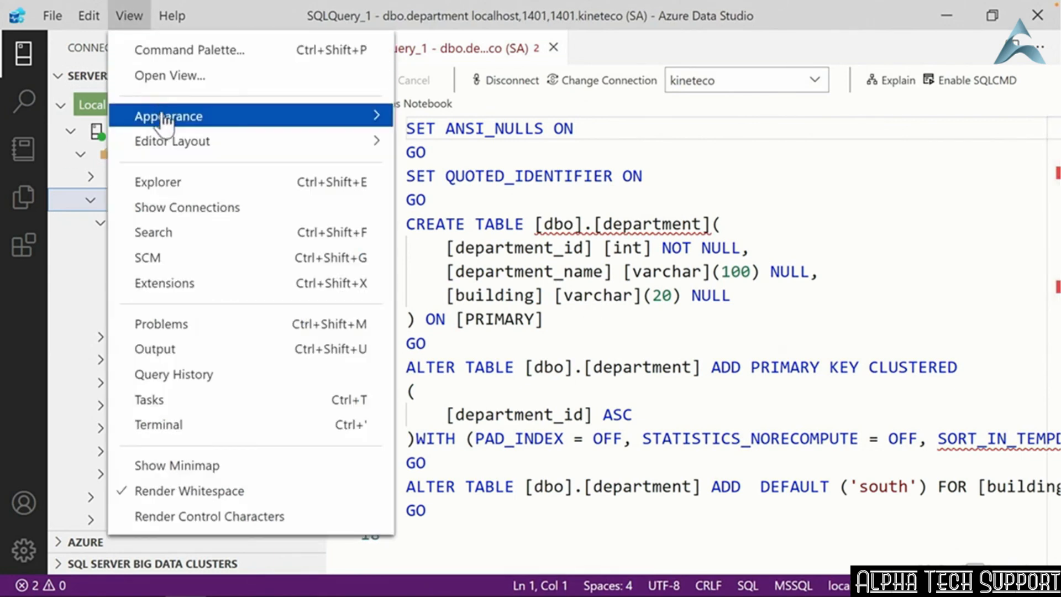
pyautogui.moveTo(162, 119)
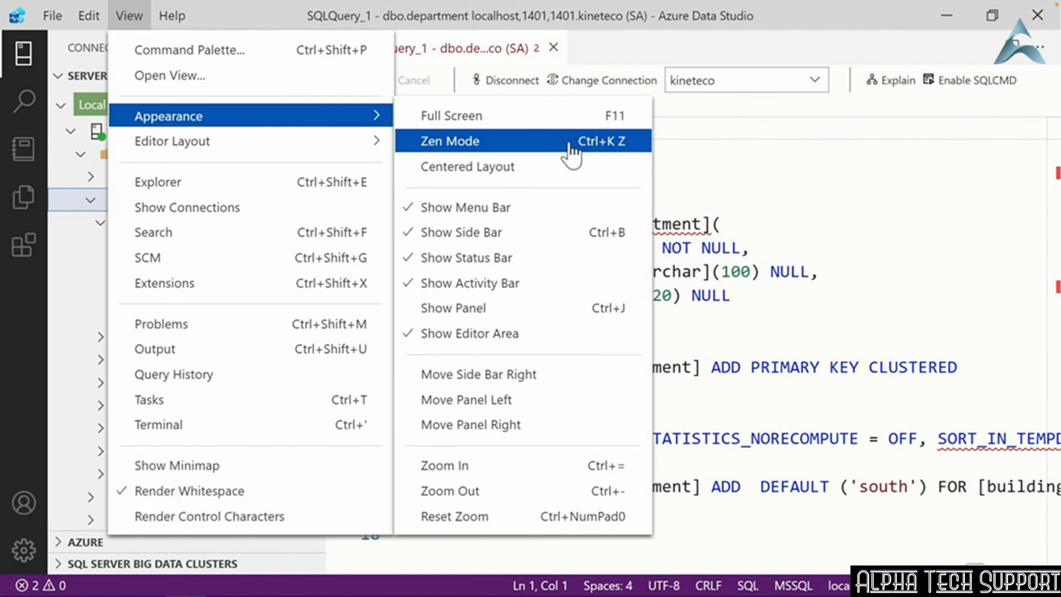
pyautogui.click(772, 192)
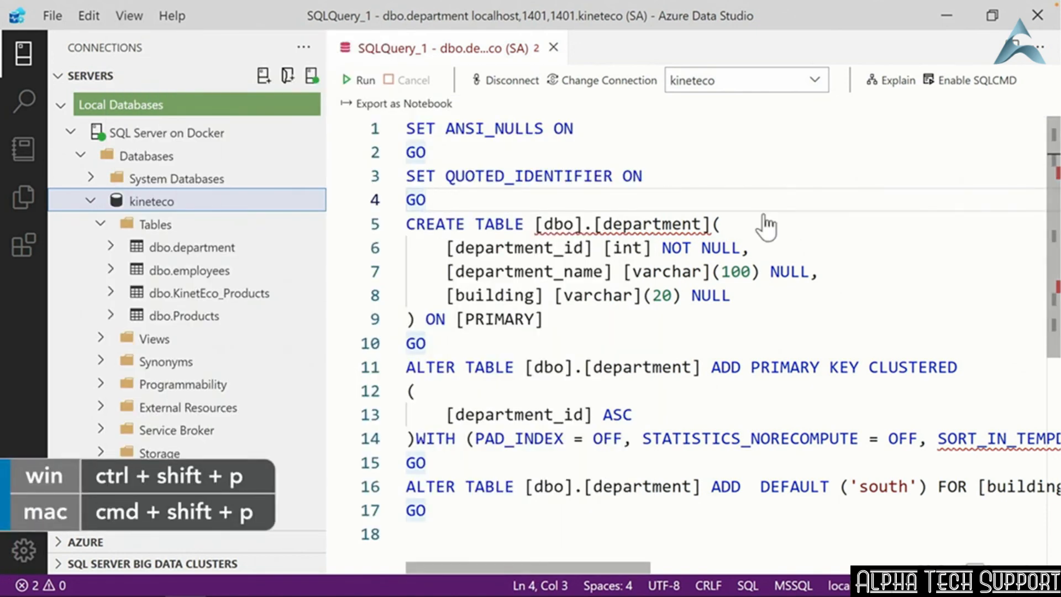
# - Switch the query to Zen Mode through the Command Palette and narrow the centred editor column
pyautogui.hotkey('ctrl', 'shift', 'p')
pyautogui.write('zen')
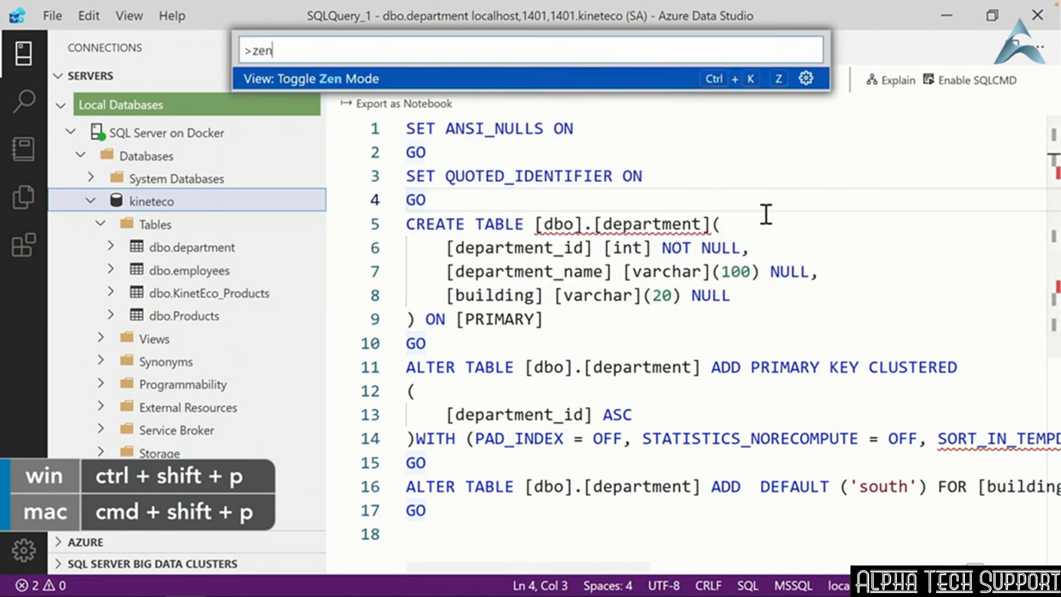
pyautogui.press('Return')
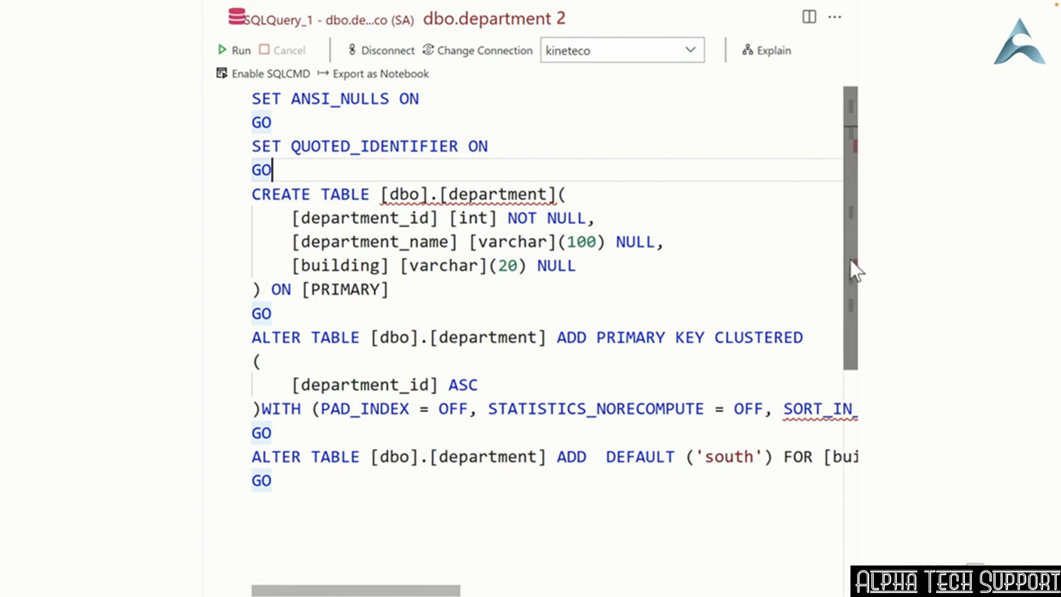
pyautogui.moveTo(857, 260); pyautogui.dragTo(817, 260)
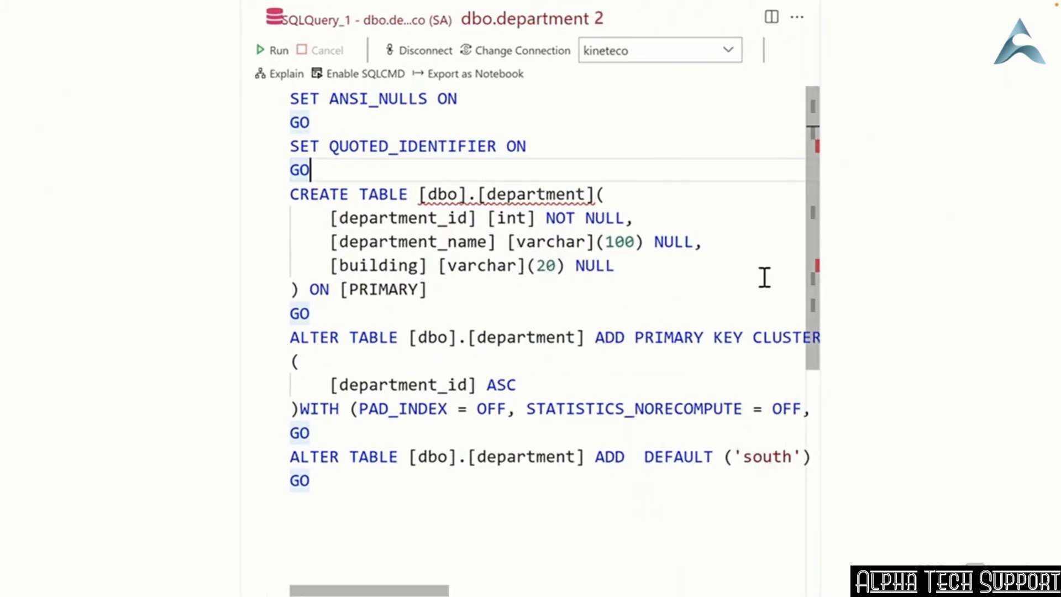
pyautogui.hotkey('ctrl', 'shift', 'p')
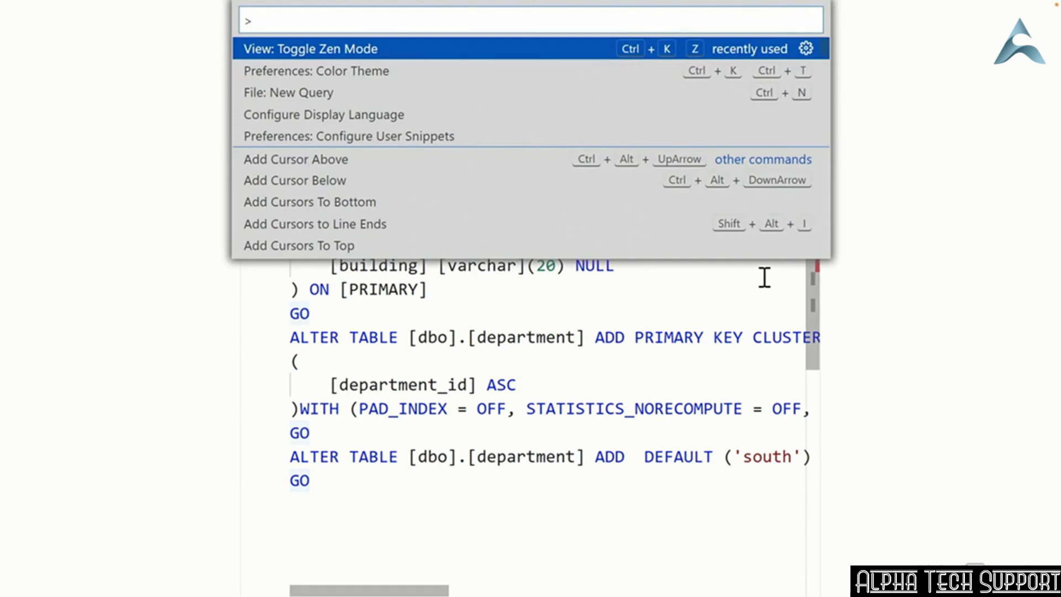
pyautogui.press('Escape')
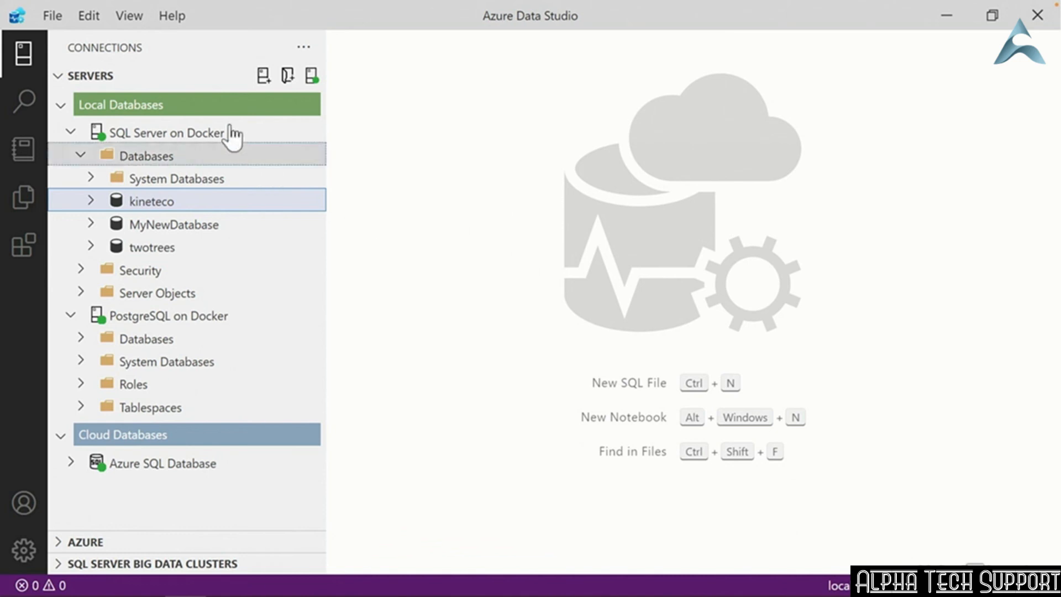
# - Open the integrated terminal and run the dir and docker images commands in it
pyautogui.click(129, 17)
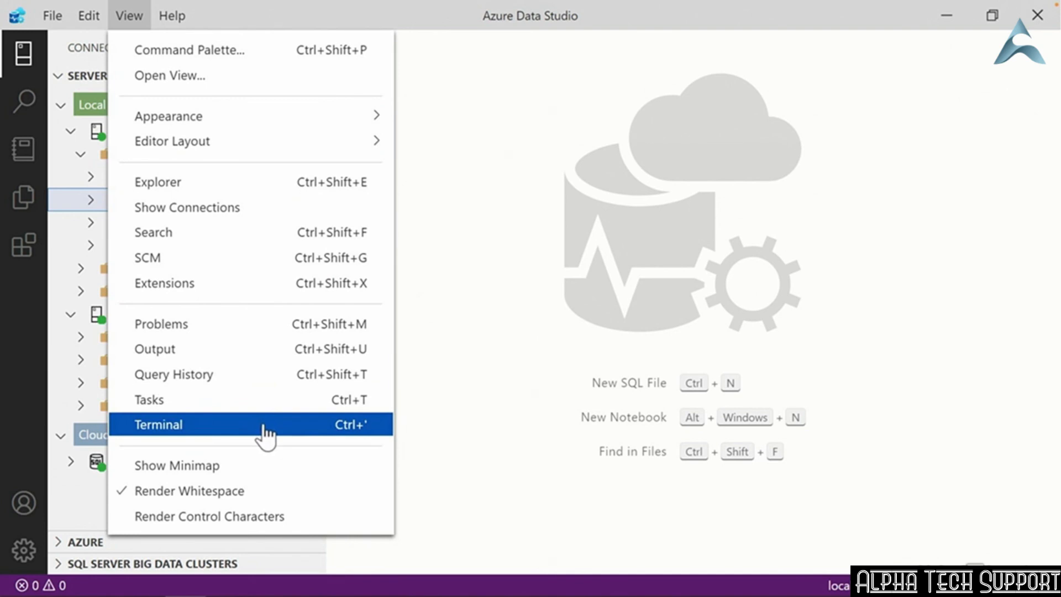
pyautogui.click(347, 429)
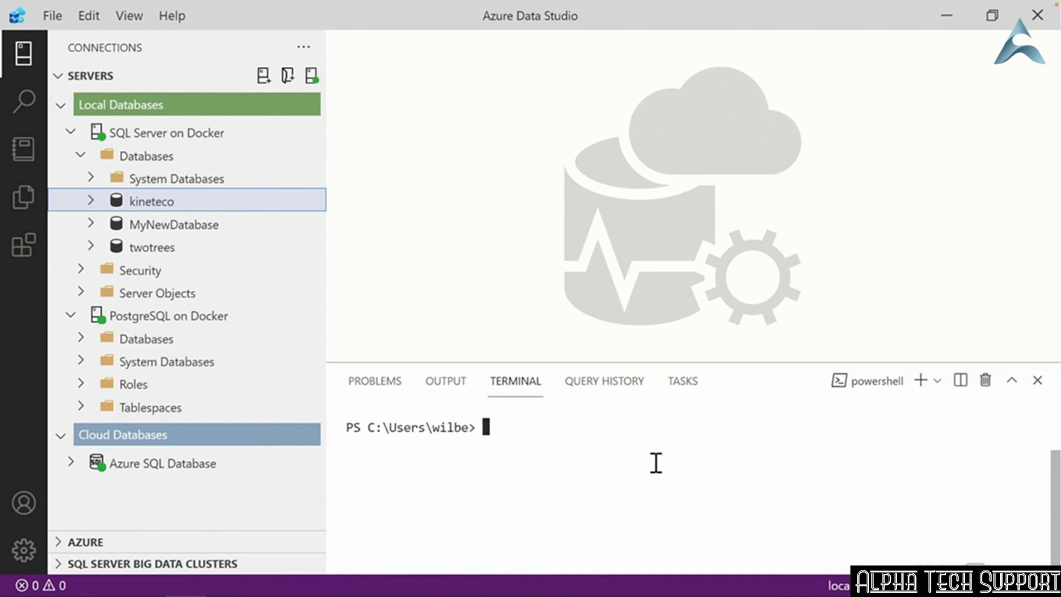
pyautogui.write('dir')
pyautogui.press('Return')
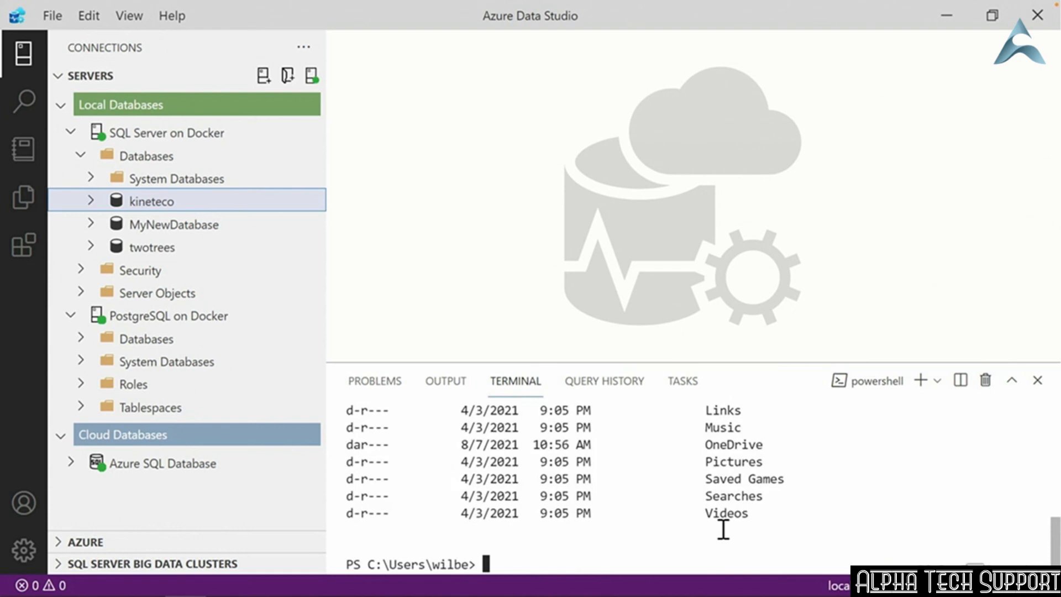
pyautogui.write('docker images')
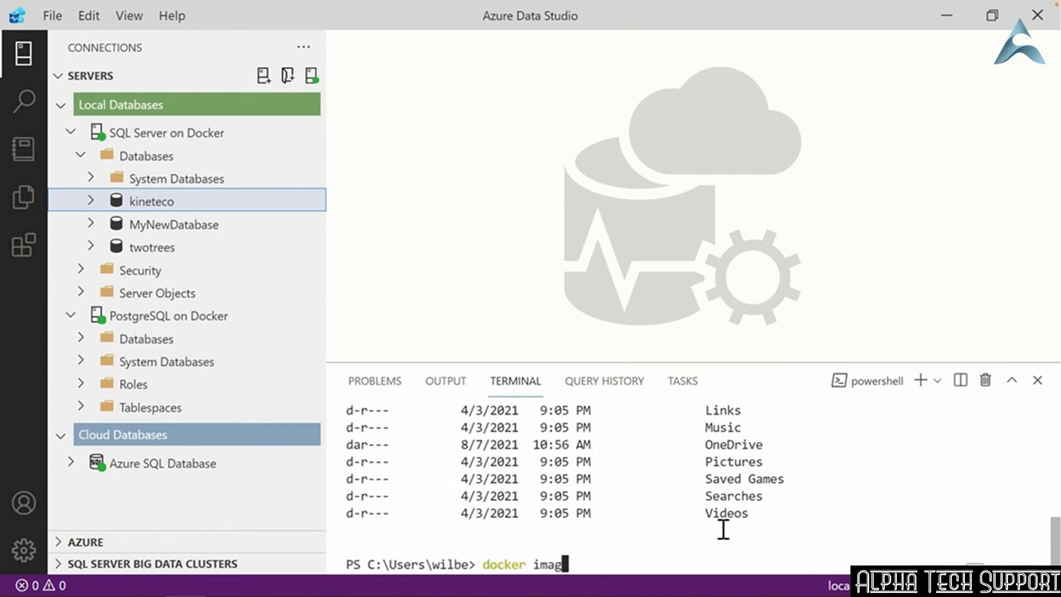
pyautogui.press('Return')
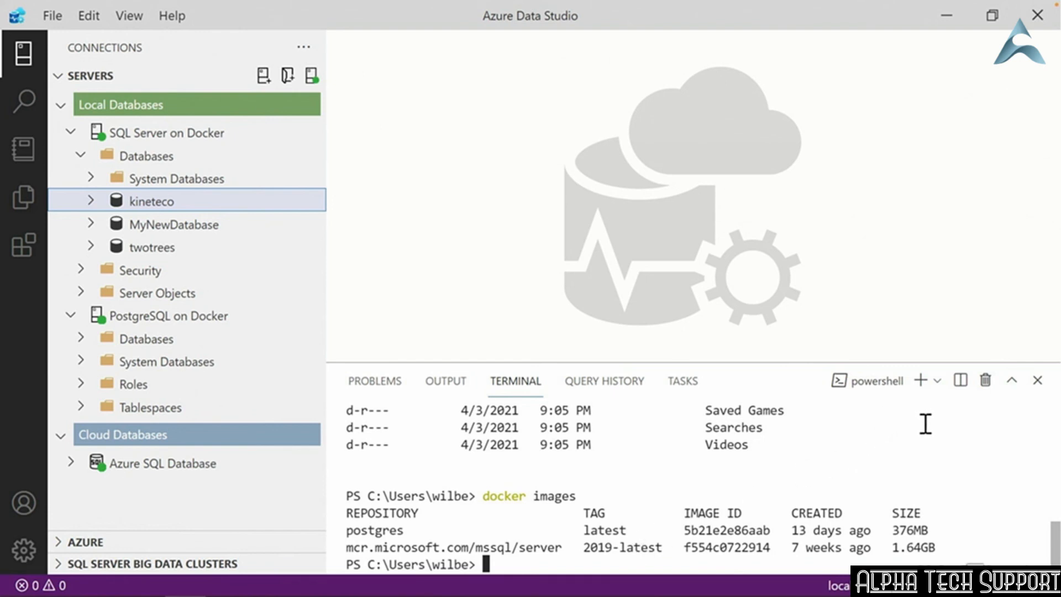
# - Add a second PowerShell terminal and rename the first one, which holds the Docker output, to My Docker Terminal
pyautogui.click(922, 380)
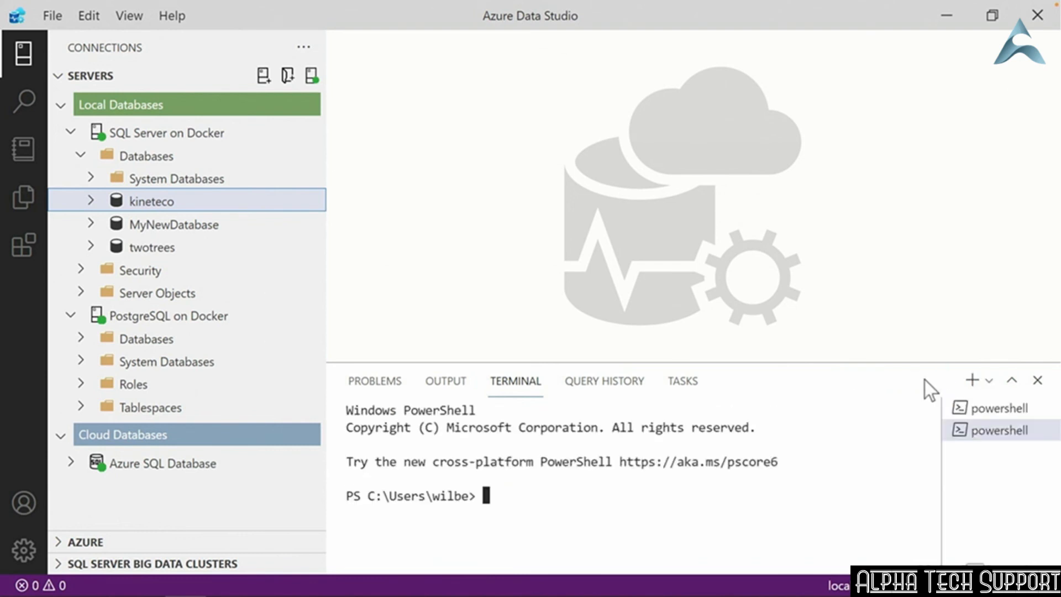
pyautogui.click(976, 410)
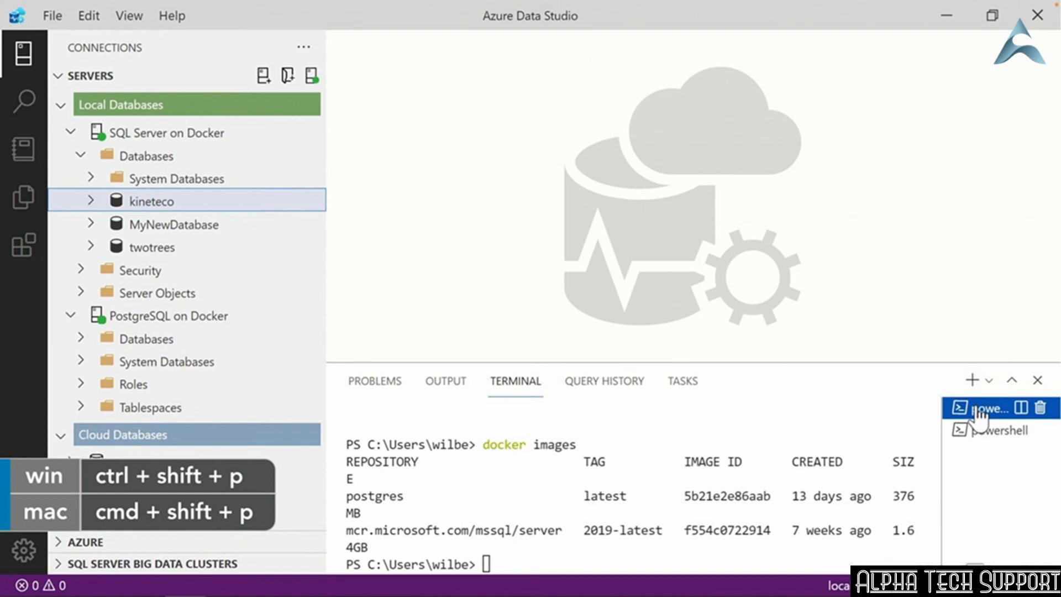
pyautogui.hotkey('ctrl', 'shift', 'p')
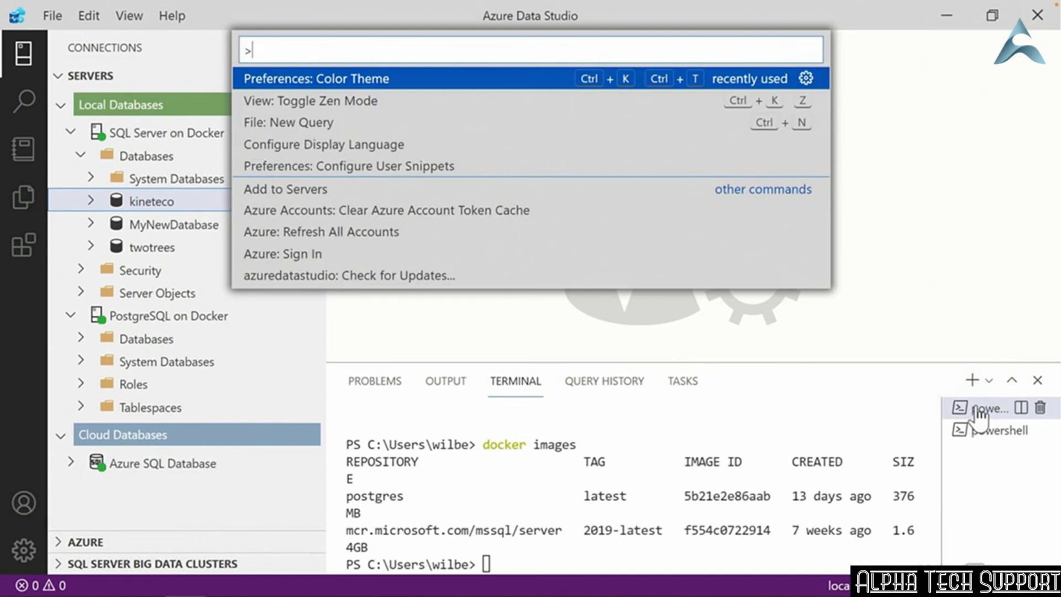
pyautogui.write('termina')
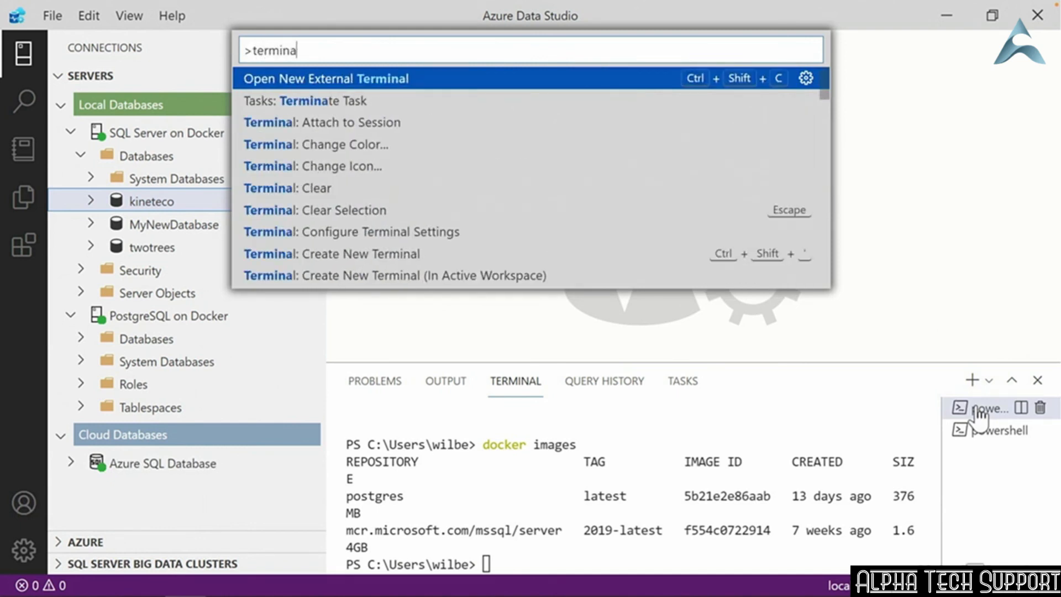
pyautogui.write('lrename')
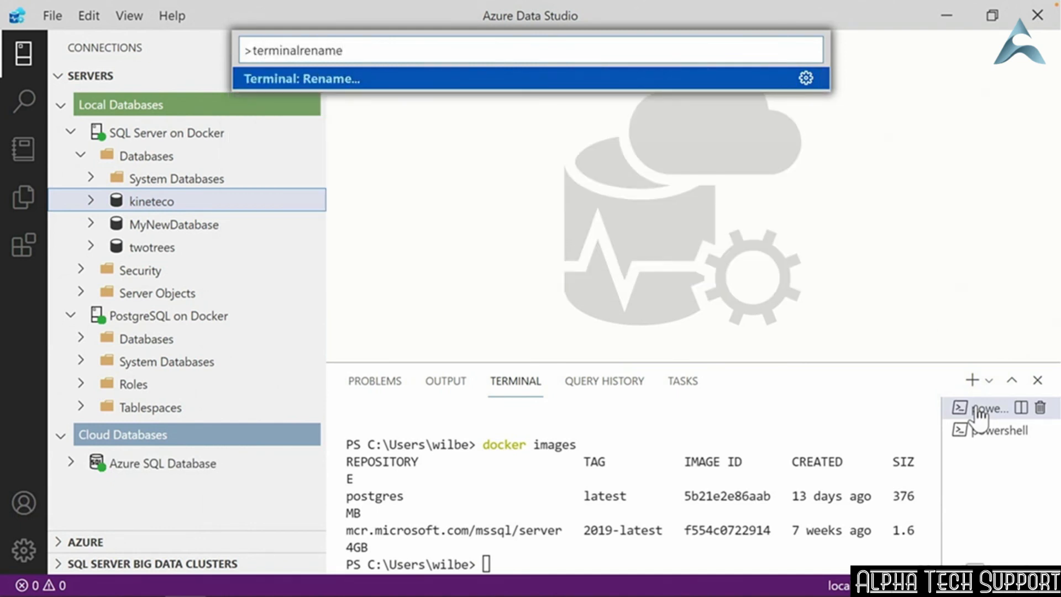
pyautogui.press('Return')
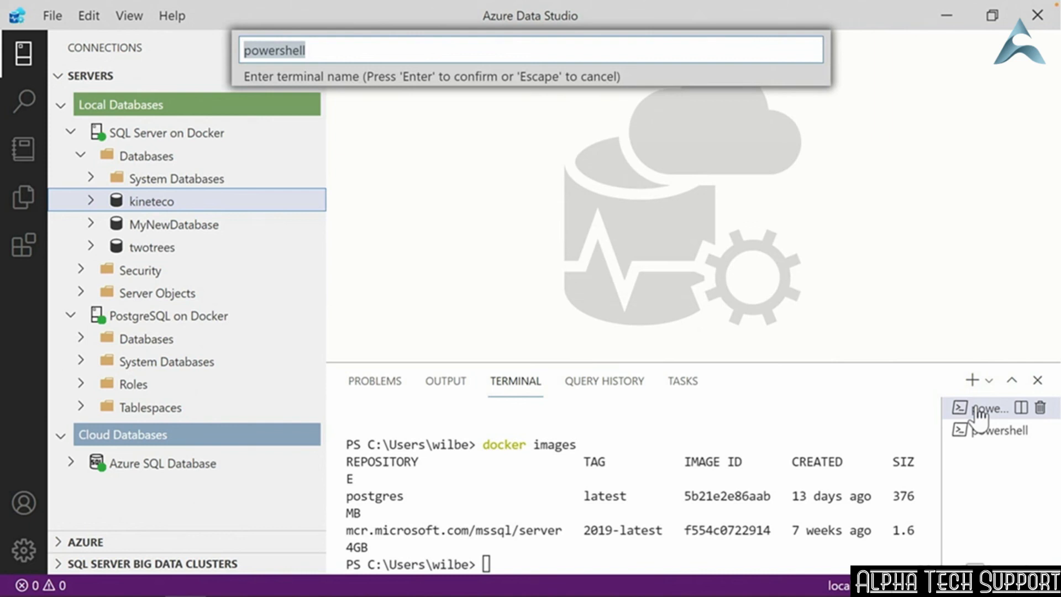
pyautogui.write('My Docker Term')
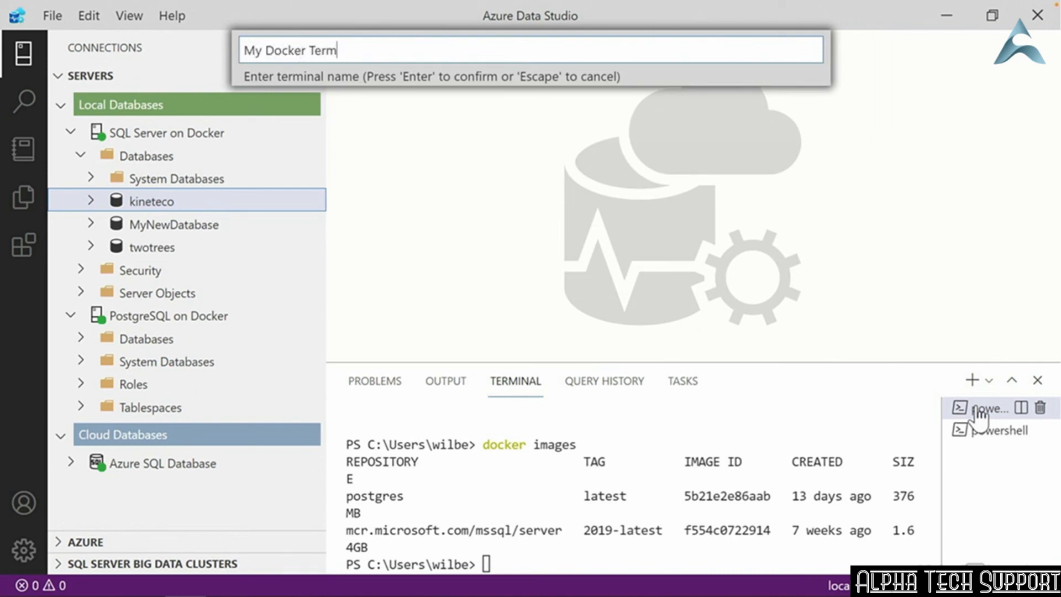
pyautogui.write('inal')
pyautogui.press('Return')
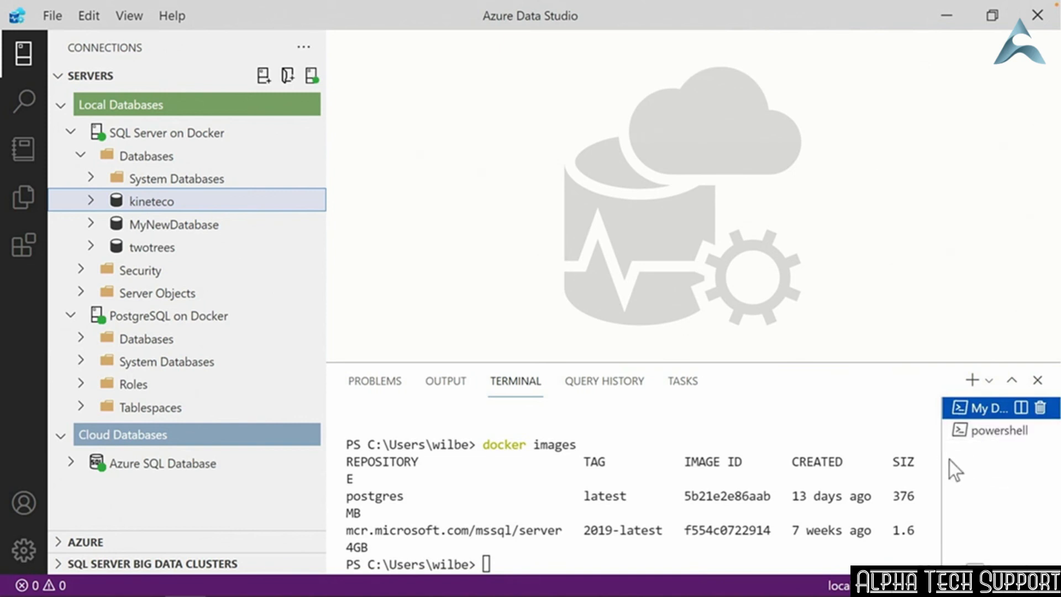
# - Split My Docker Terminal in a widened terminal list, and delete the extra PowerShell terminals
pyautogui.moveTo(940, 457); pyautogui.dragTo(844, 456)
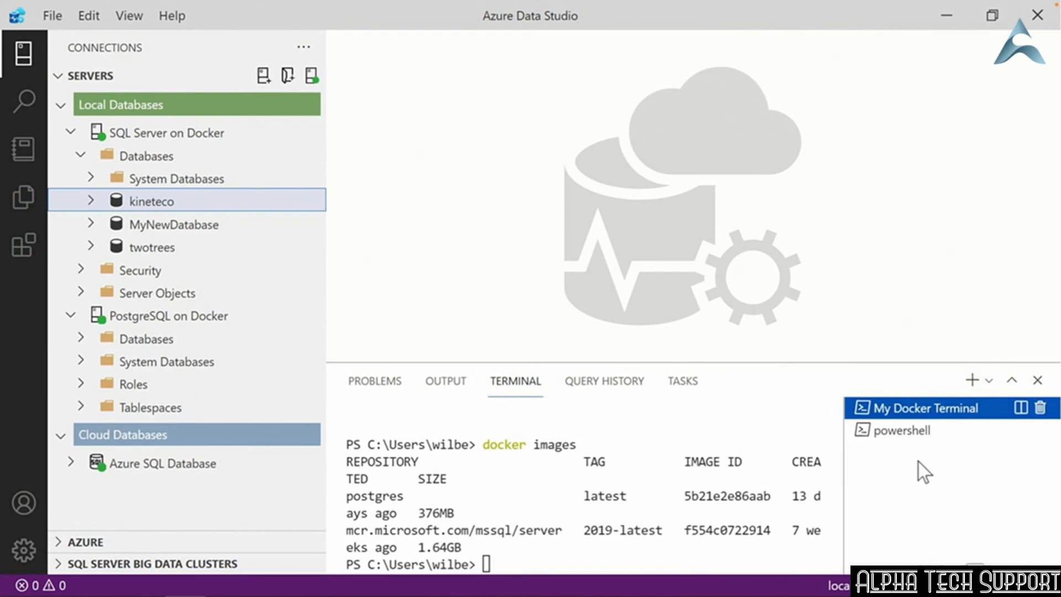
pyautogui.click(1020, 409)
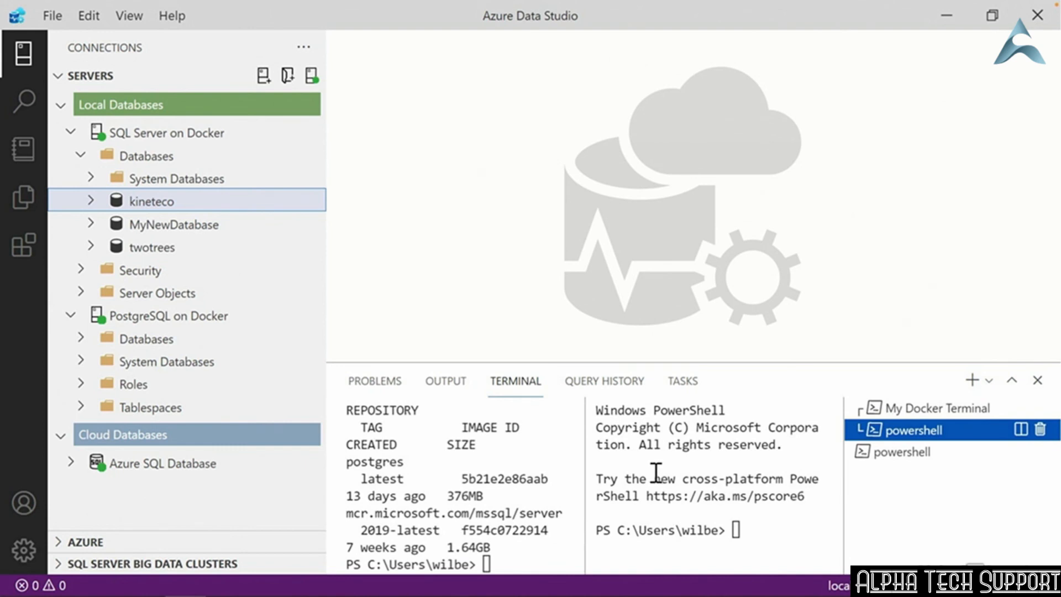
pyautogui.click(1040, 430)
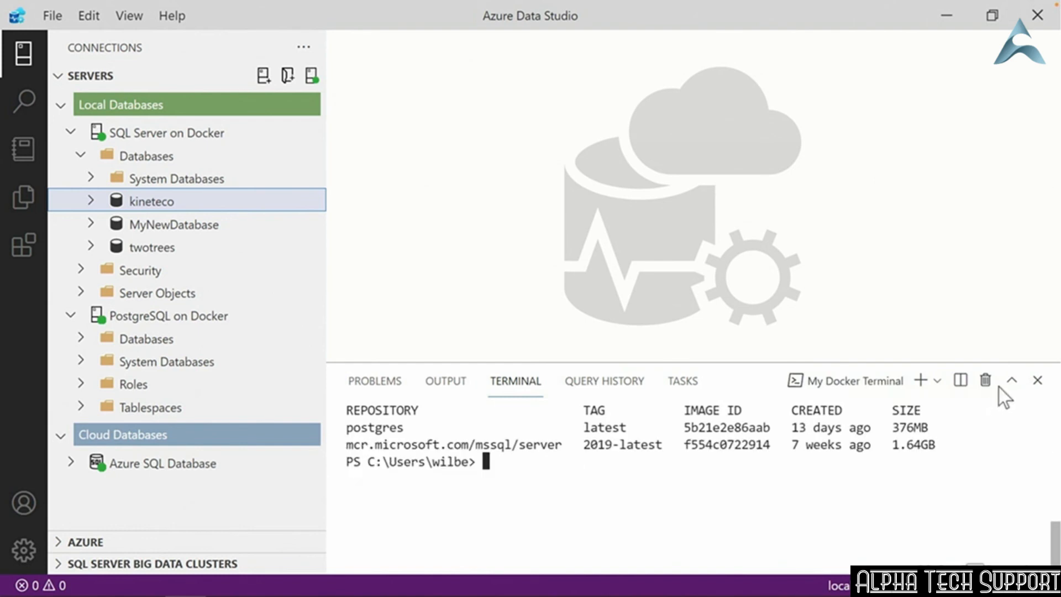
pyautogui.click(1013, 381)
# - Open the user settings through the Command Palette with "user set" and close the terminal panel
pyautogui.hotkey('ctrl', 'shift', 'p')
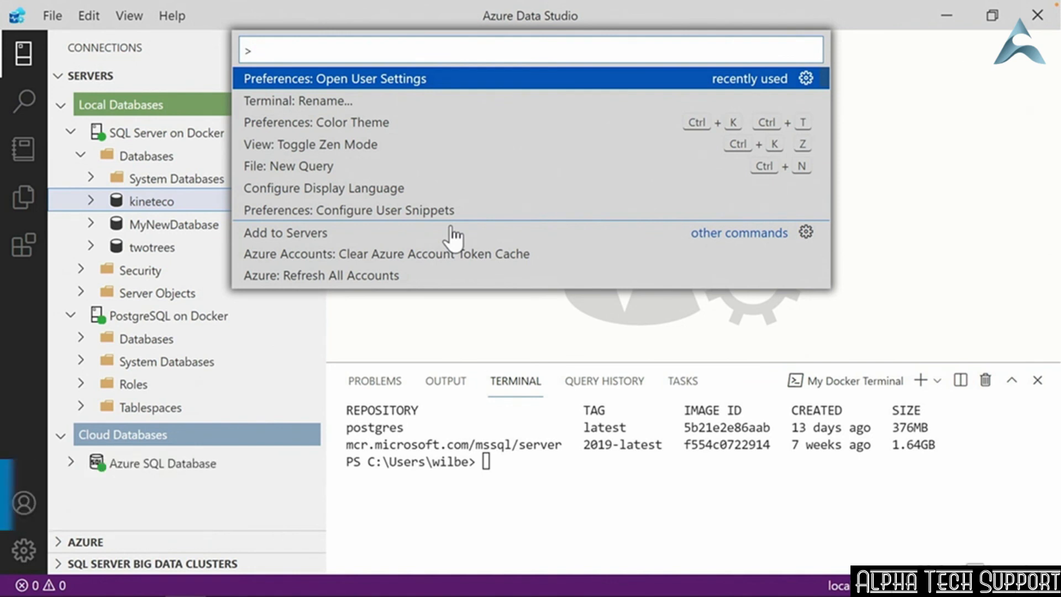
pyautogui.write('user set')
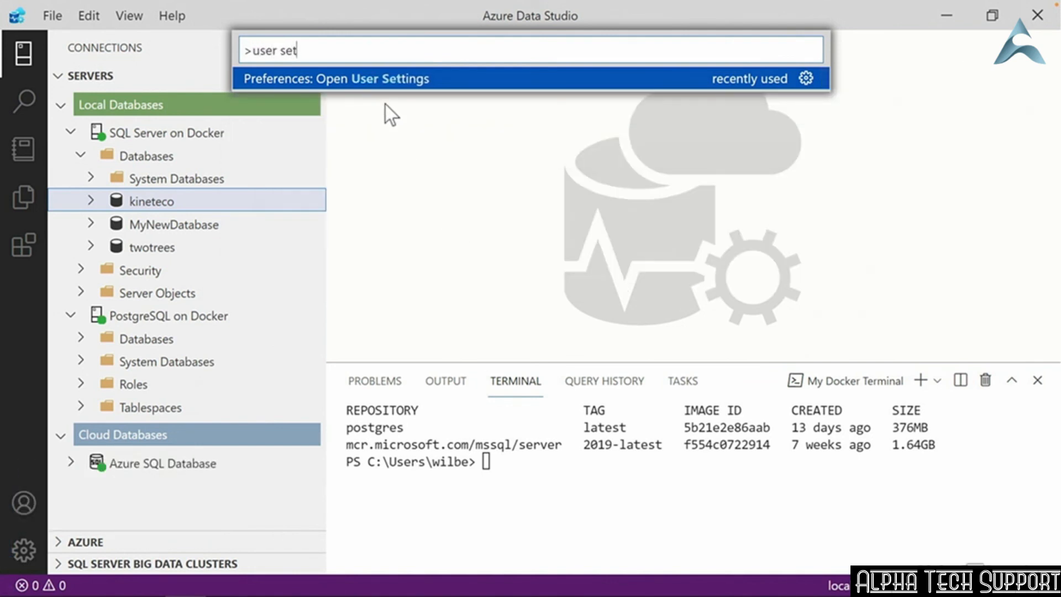
pyautogui.press('Return')
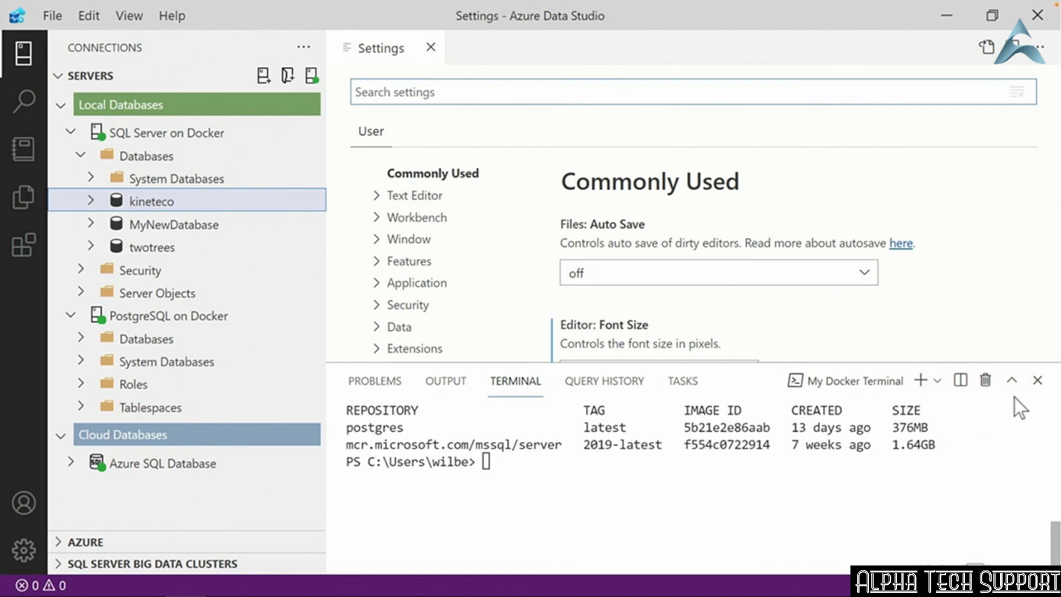
pyautogui.click(1037, 381)
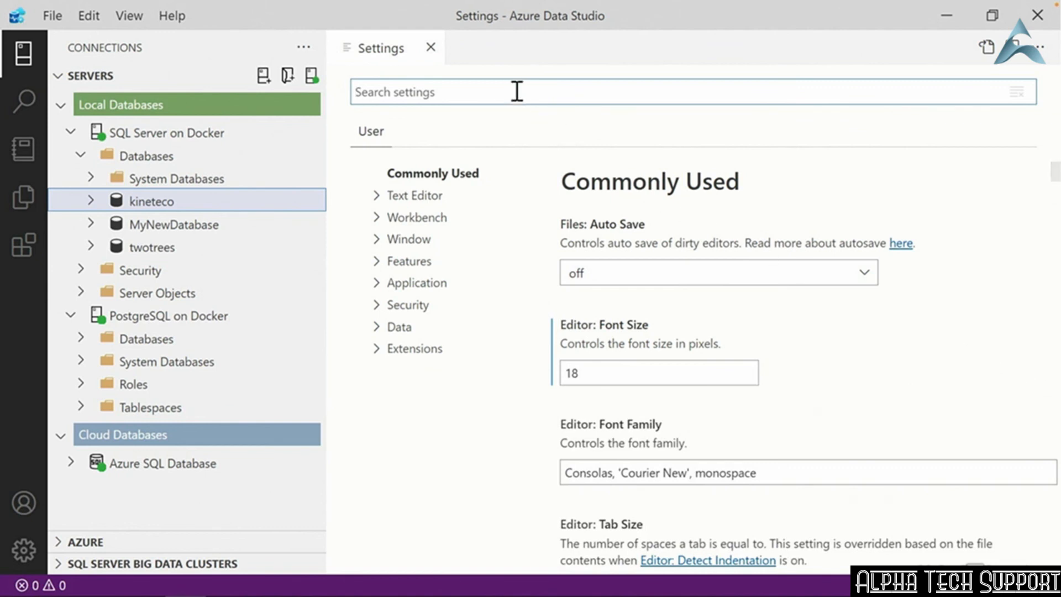
# - Search the settings for "terminal" and review the external executable, cursor and font options
pyautogui.write('terminal')
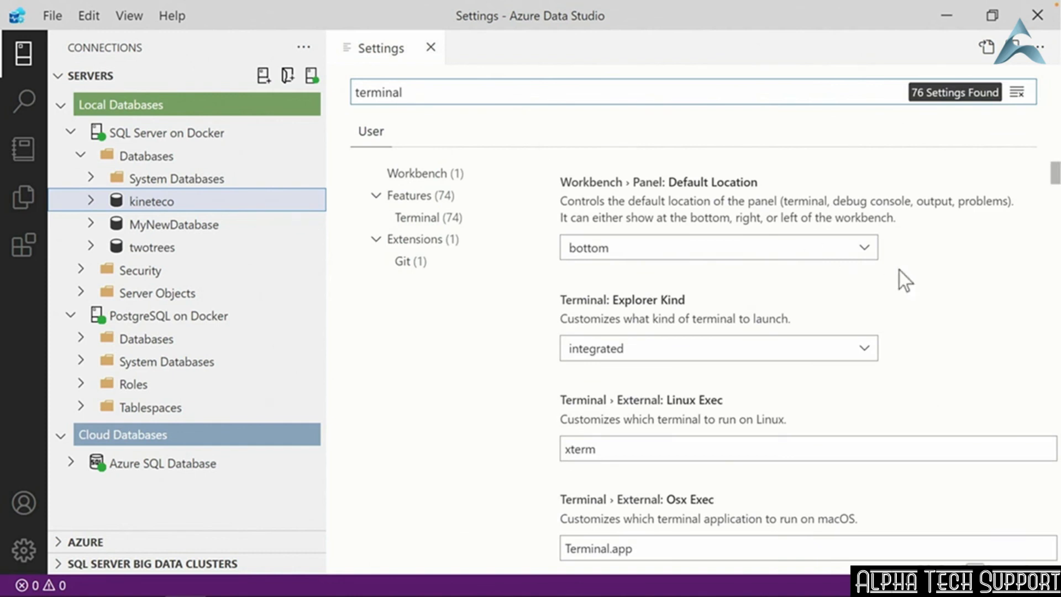
pyautogui.moveTo(1053, 178); pyautogui.dragTo(1053, 196)
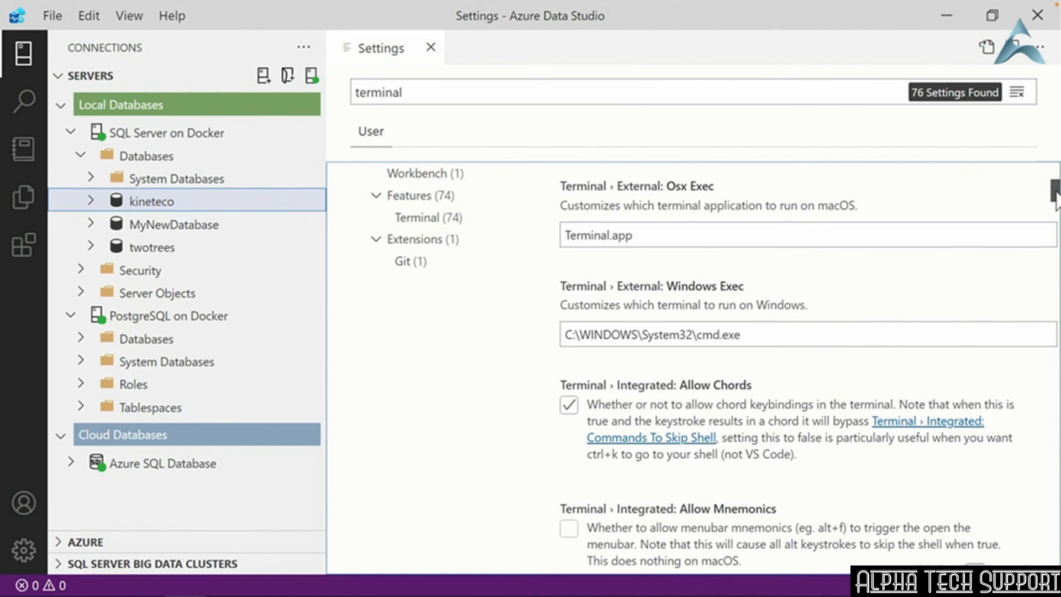
pyautogui.moveTo(1053, 197); pyautogui.dragTo(1052, 183)
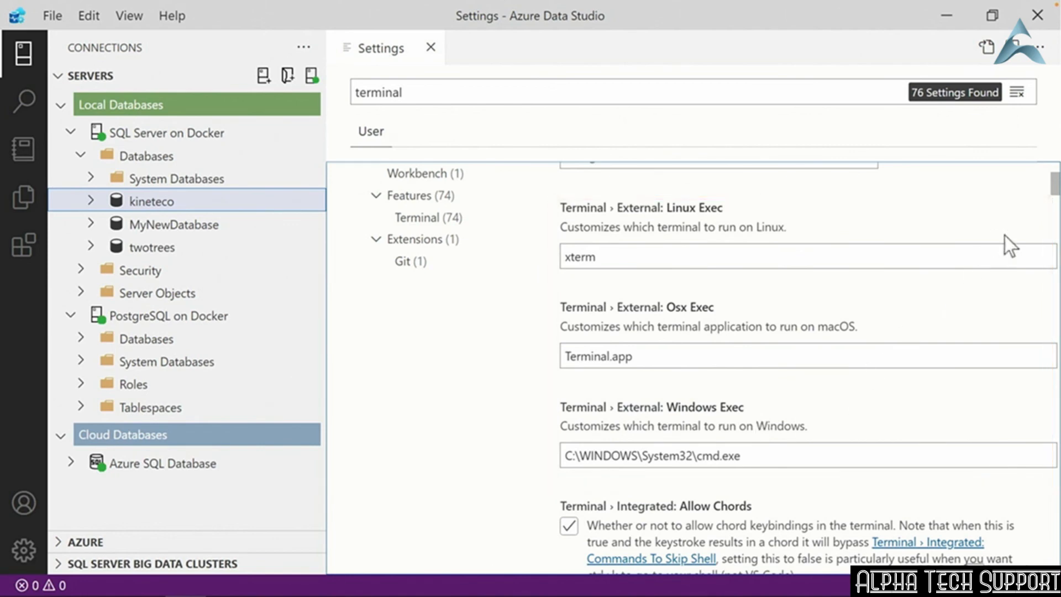
pyautogui.moveTo(1053, 184); pyautogui.dragTo(1051, 286)
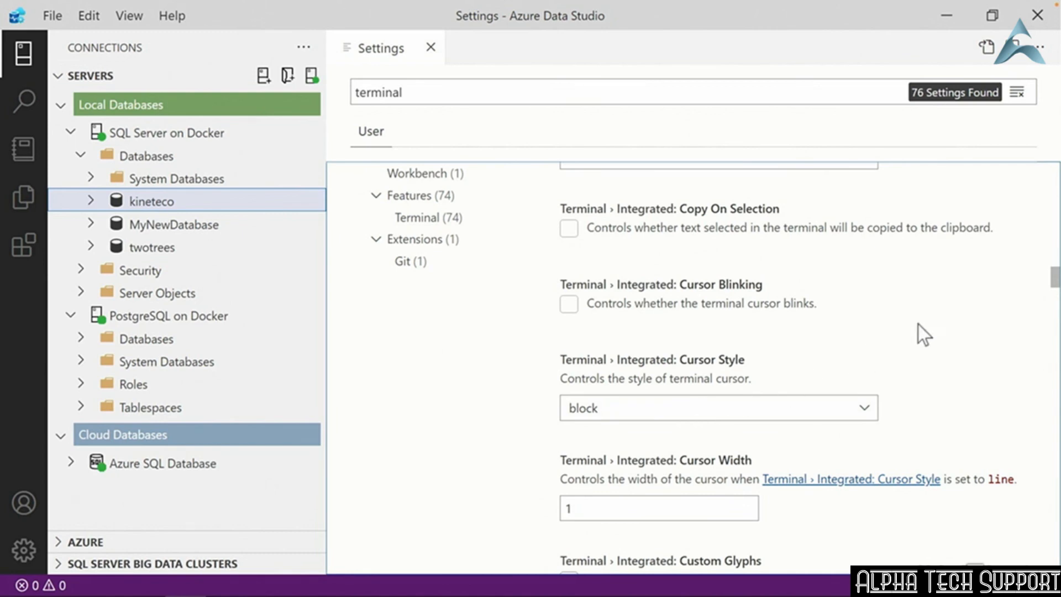
pyautogui.moveTo(1053, 293); pyautogui.dragTo(1050, 404)
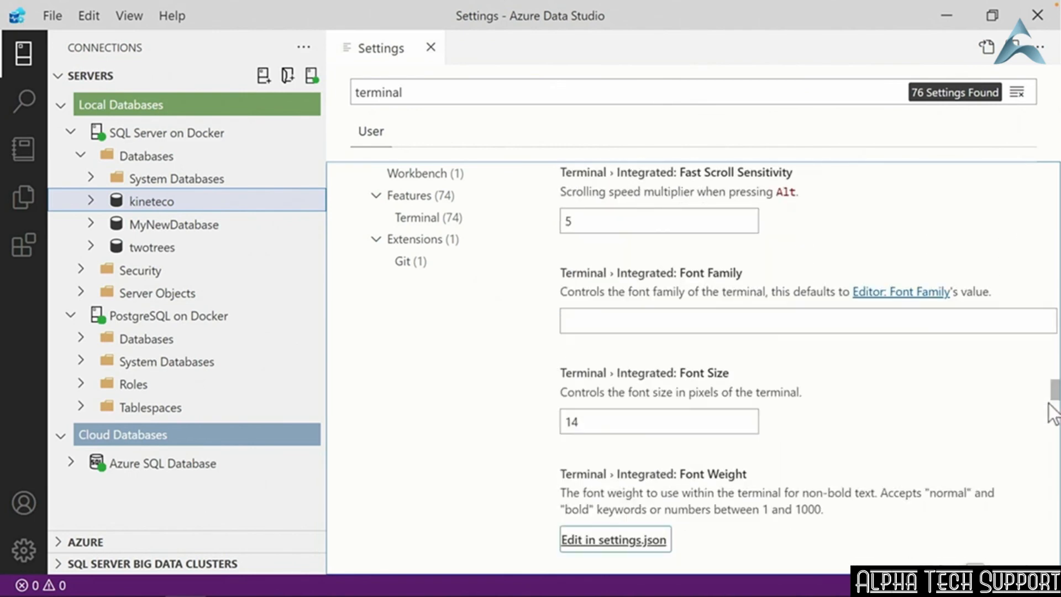